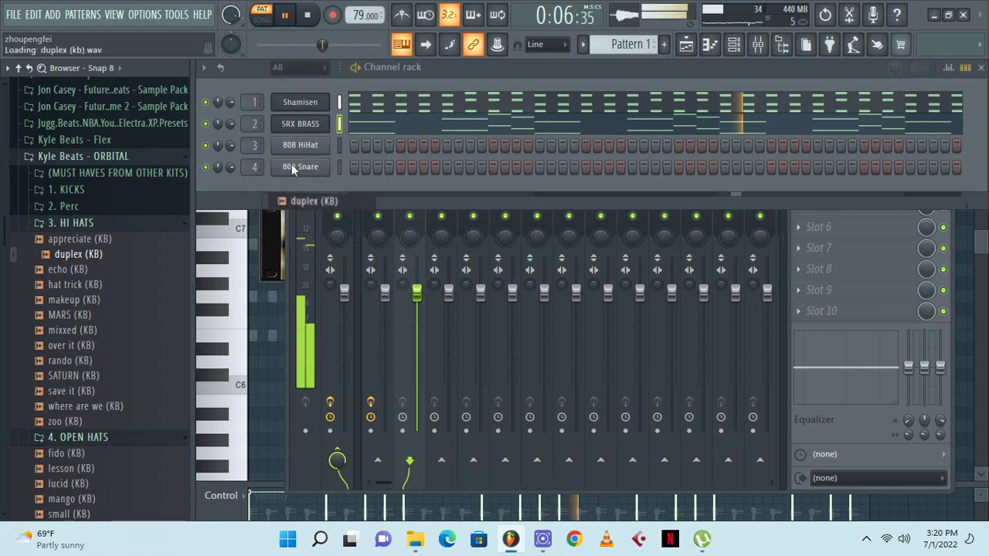
# Fill the duplex (KB) channel with a hit on every second step
pyautogui.rightClick(329, 163)
pyautogui.click(481, 214)
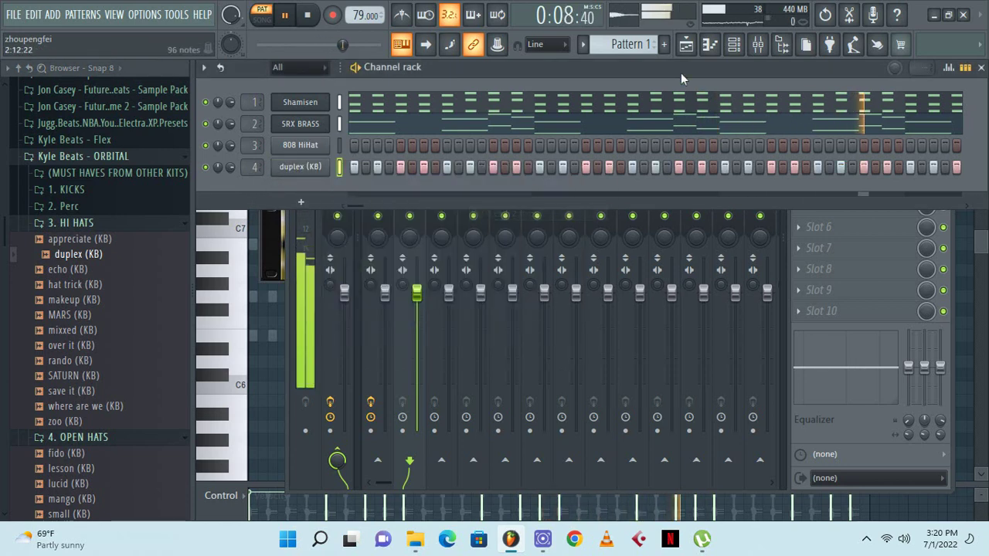
# In the mixer, lower the Insert 2 volume slightly and set the Insert 1 volume to about 93% (-1.7 dB)
pyautogui.click(758, 46)
pyautogui.click(390, 290)
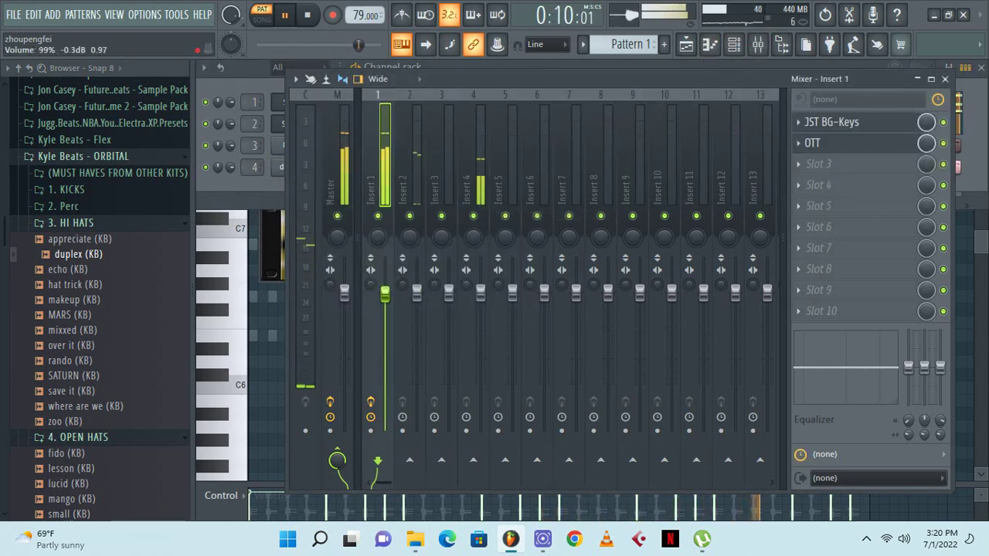
pyautogui.moveTo(417, 292); pyautogui.dragTo(417, 308)
pyautogui.click(385, 304)
pyautogui.click(385, 304)
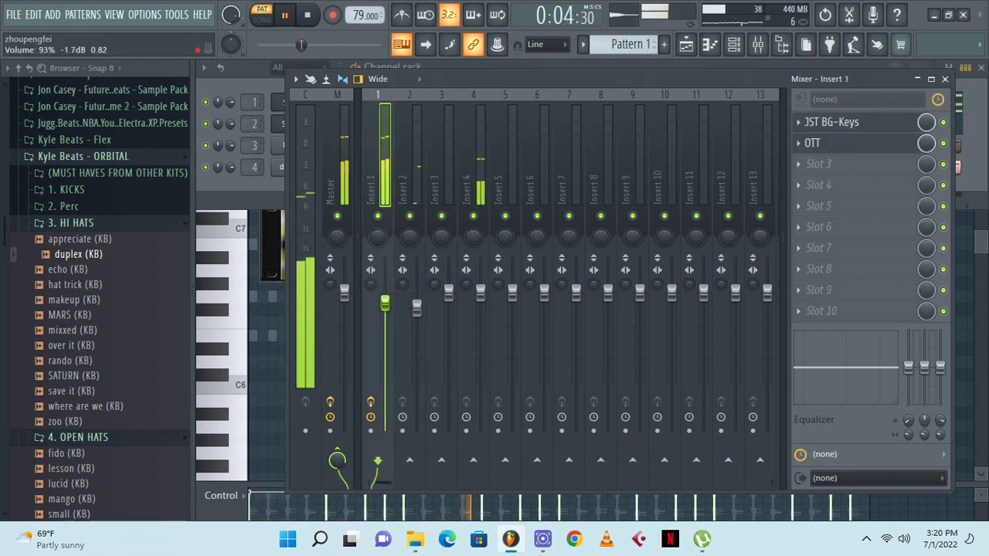
# Open the duplex (KB) channel's piano roll and delete all of its existing notes
pyautogui.click(253, 85)
pyautogui.moveTo(252, 167); pyautogui.dragTo(252, 173)
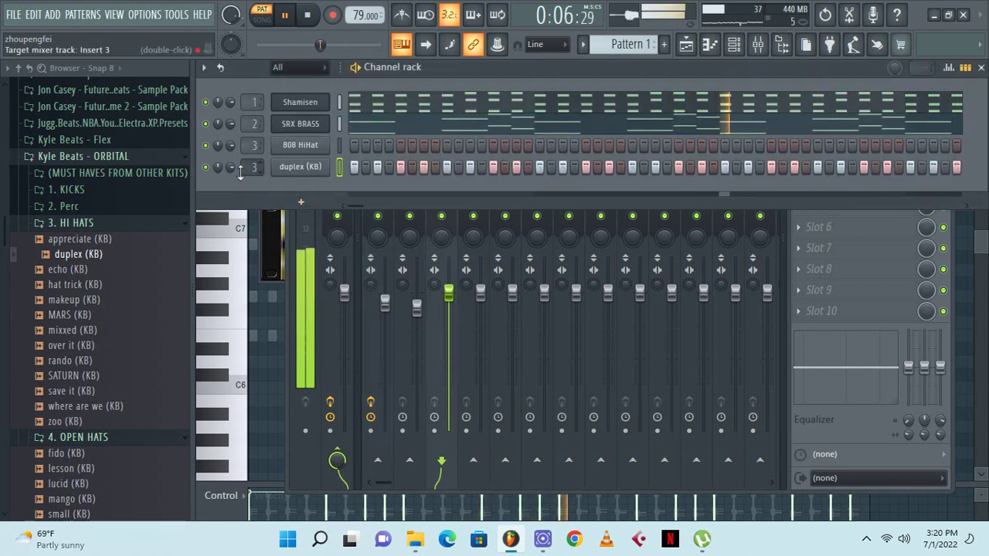
pyautogui.rightClick(291, 167)
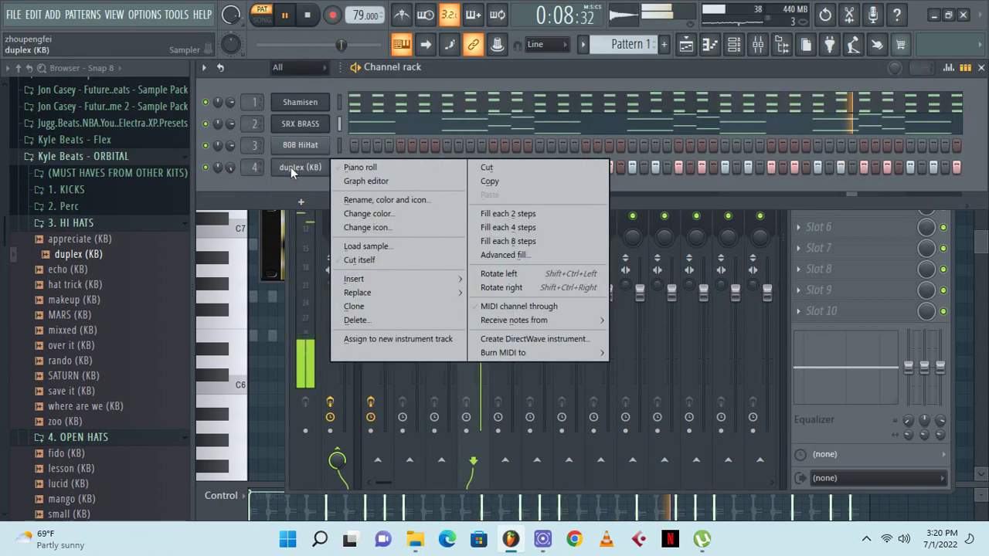
pyautogui.click(351, 169)
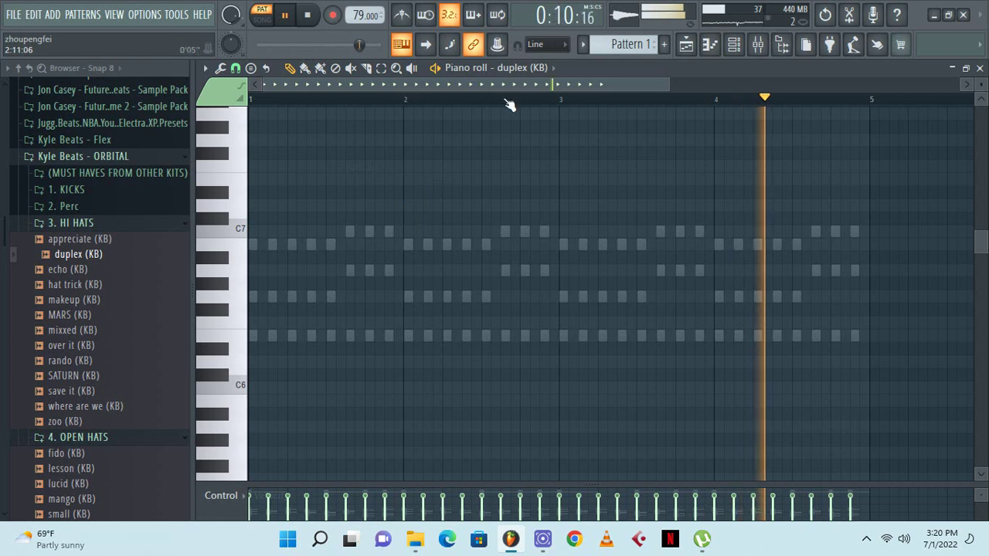
pyautogui.scroll(-5, 618, 232)
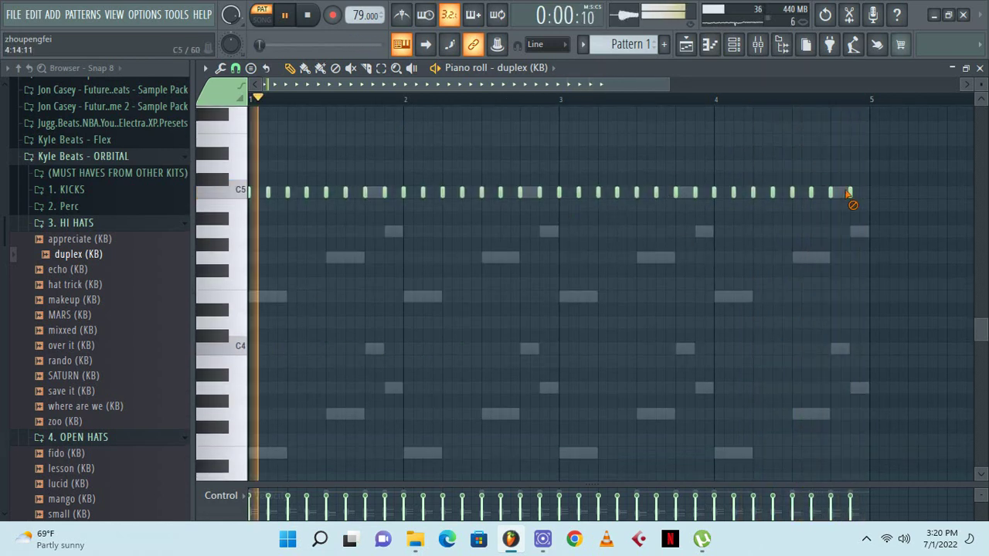
pyautogui.hotkey('ctrl', 'a')
pyautogui.press('Delete')
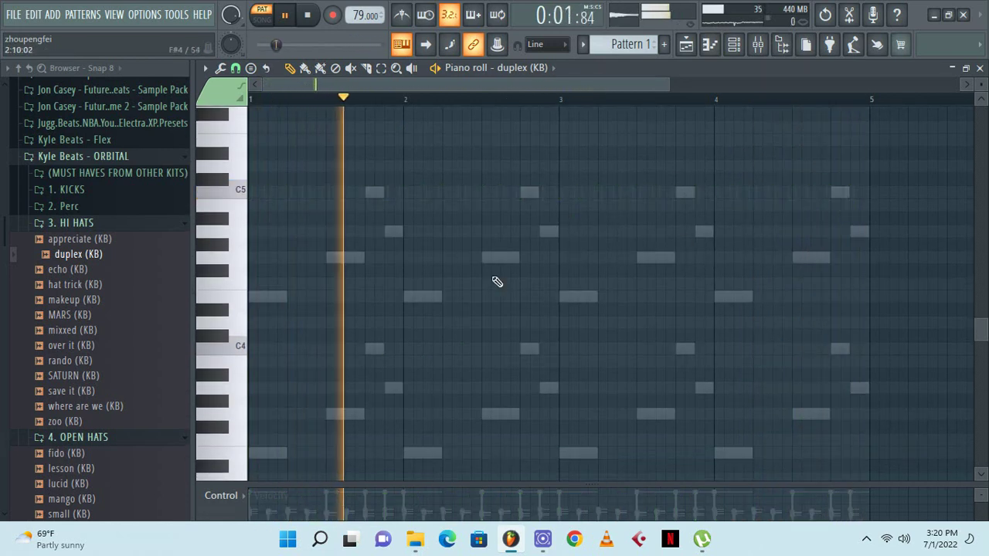
# Stop playback and fill four bars of the duplex (KB) piano roll with back-to-back one-step C5 notes
pyautogui.press('space')
pyautogui.click(262, 200)
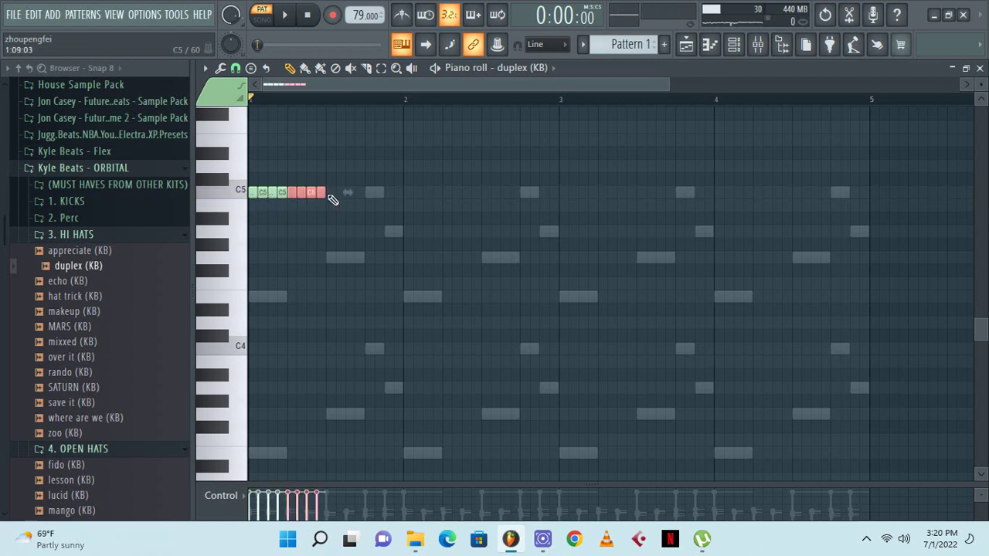
pyautogui.moveTo(332, 199); pyautogui.dragTo(546, 190)
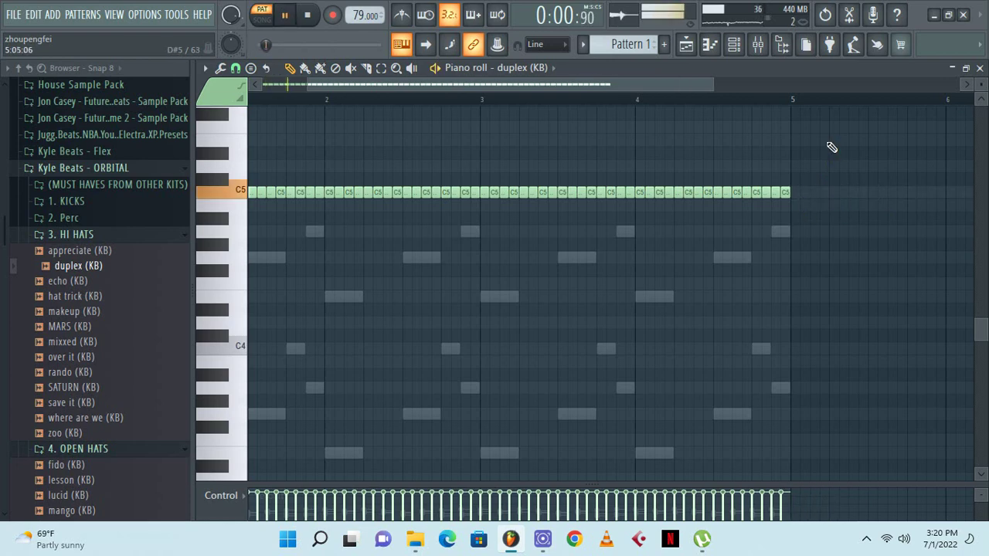
# Replace the 808 HiHat channel's sample with Industry SNARE (KARMA DRUM KIT) from the Kyle Beats - ORBITAL (MUST HAVES FROM OTHER KITS) folder
pyautogui.click(733, 46)
pyautogui.click(95, 235)
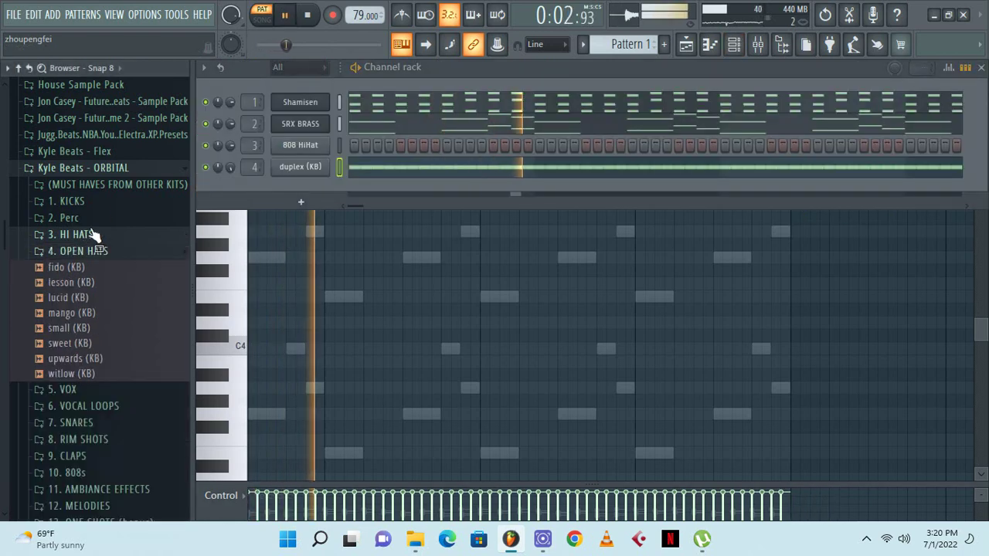
pyautogui.click(101, 186)
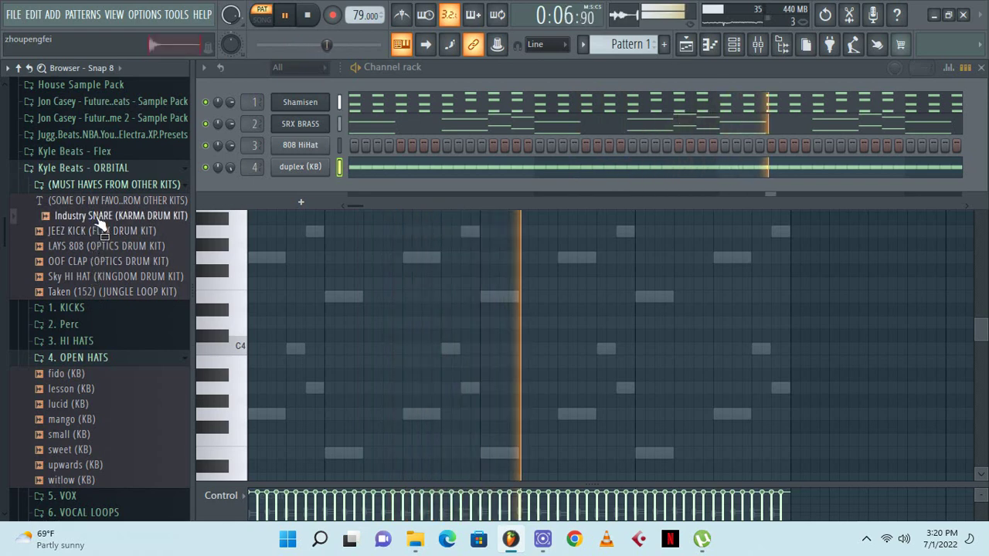
pyautogui.moveTo(103, 222); pyautogui.dragTo(302, 149)
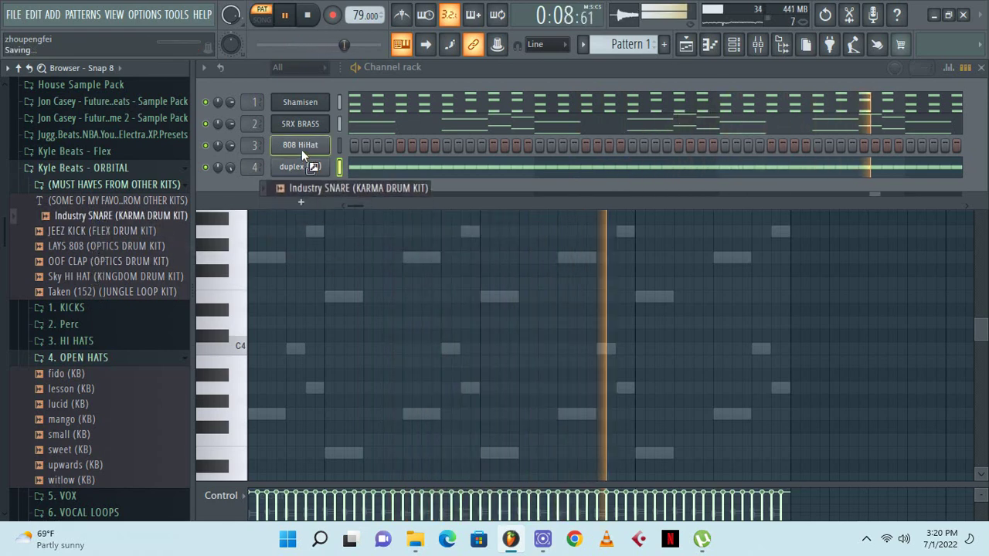
# In the Industry SNARE piano roll, place a one-step note at step 5 of bar 1 and tune it to F5
pyautogui.rightClick(301, 149)
pyautogui.click(360, 146)
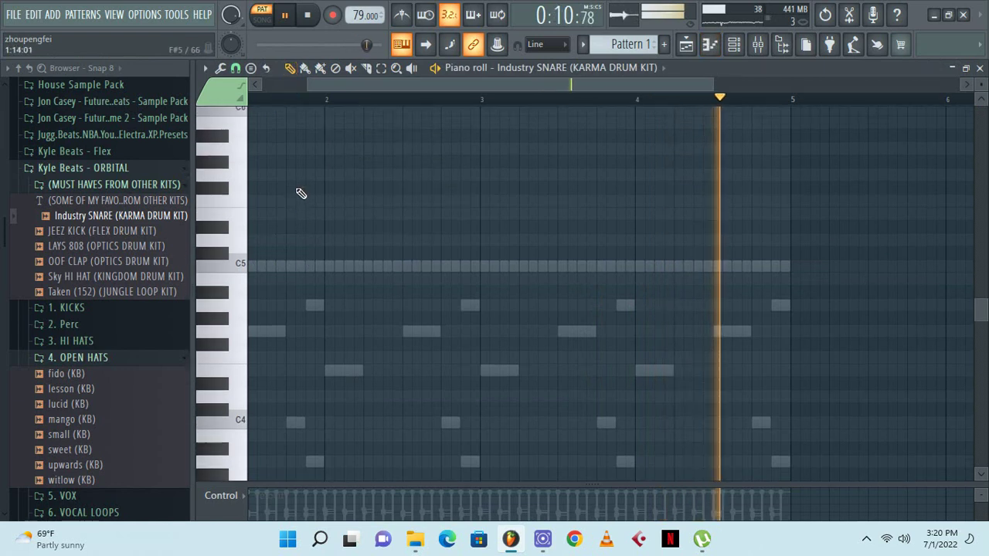
pyautogui.click(294, 244)
pyautogui.moveTo(293, 245); pyautogui.dragTo(74, 247)
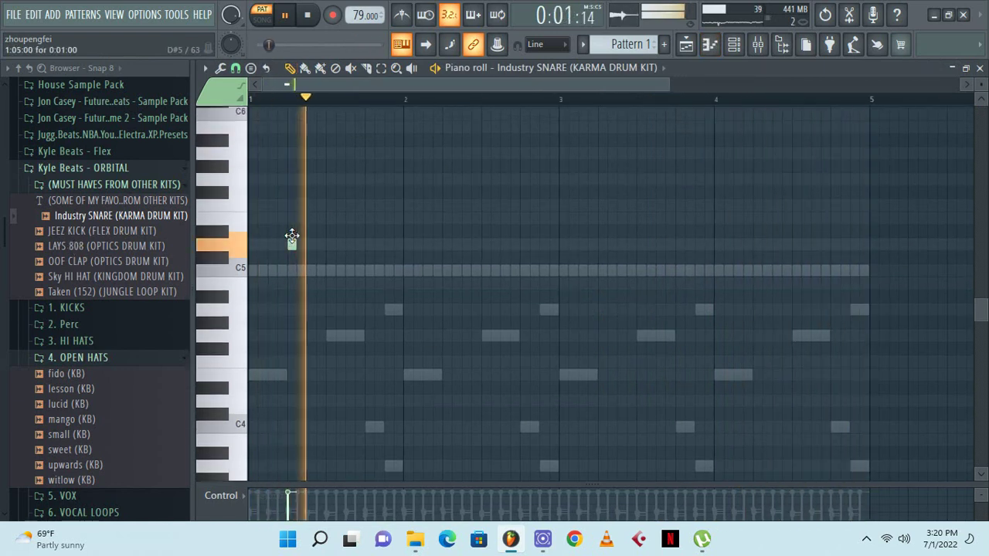
pyautogui.moveTo(292, 236)
pyautogui.mouseDown()
pyautogui.moveTo(285, 198)
pyautogui.moveTo(286, 220)
pyautogui.mouseUp()
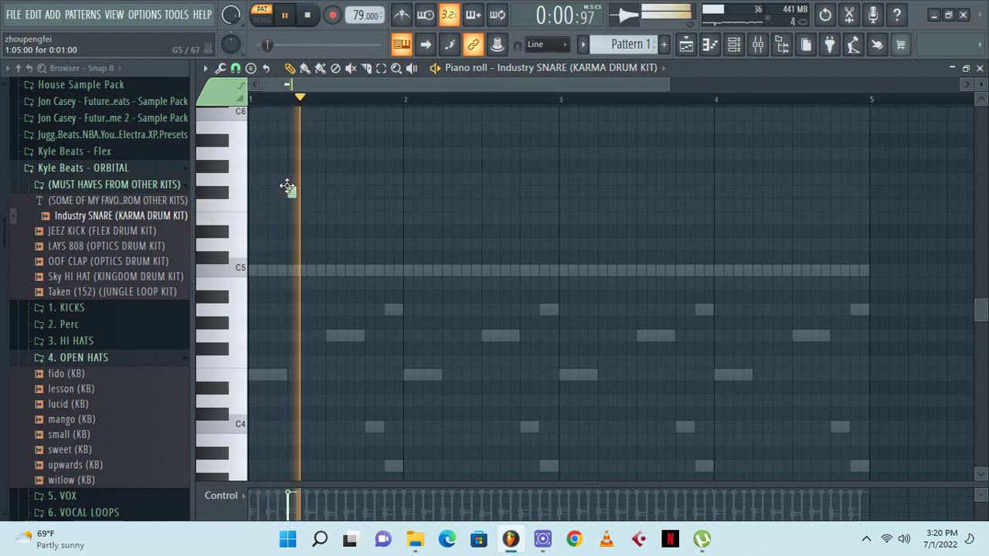
pyautogui.press('space')
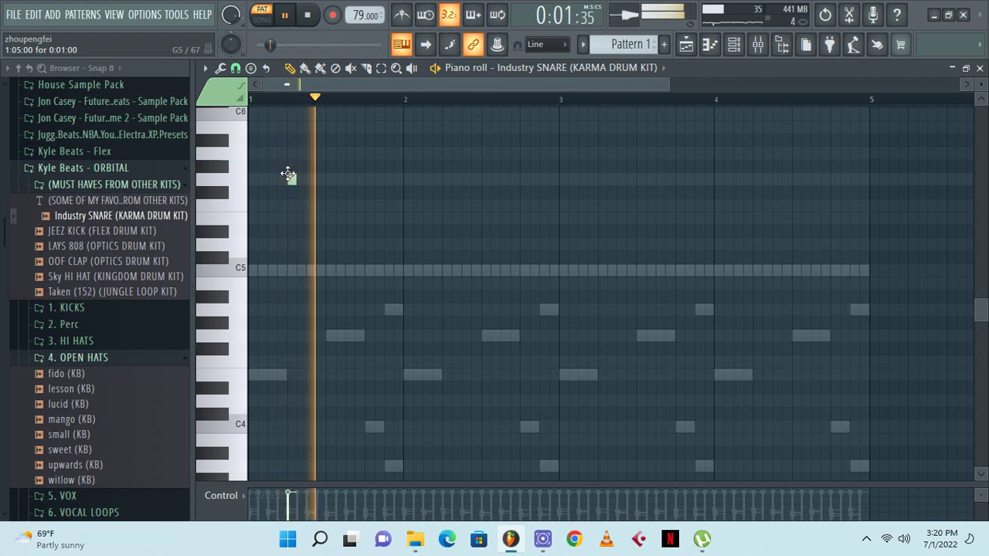
pyautogui.moveTo(287, 175); pyautogui.dragTo(286, 217)
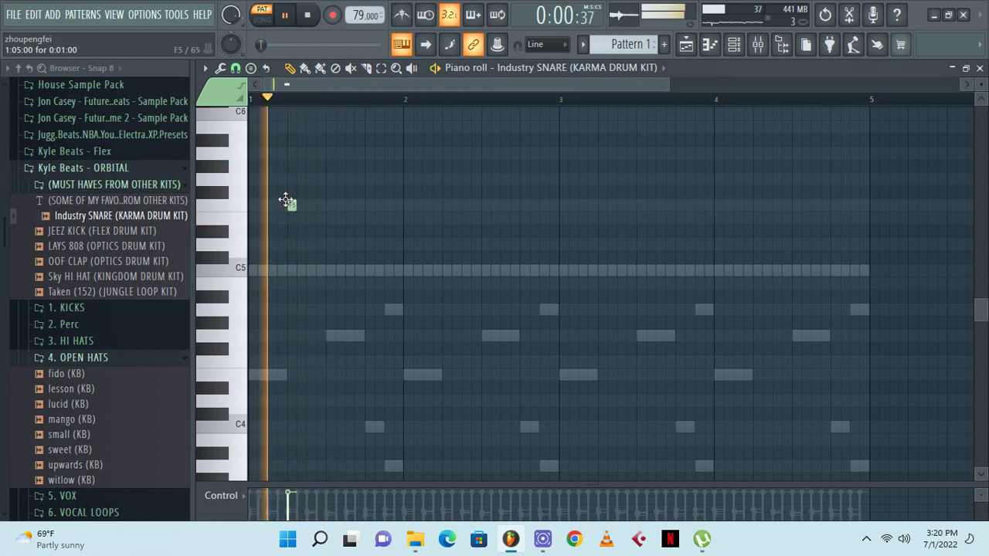
# Add a second F5 snare note at step 13 of bar 1 and duplicate the pair to the same steps of bar 2
pyautogui.click(371, 206)
pyautogui.rightClick(369, 204)
pyautogui.press('space')
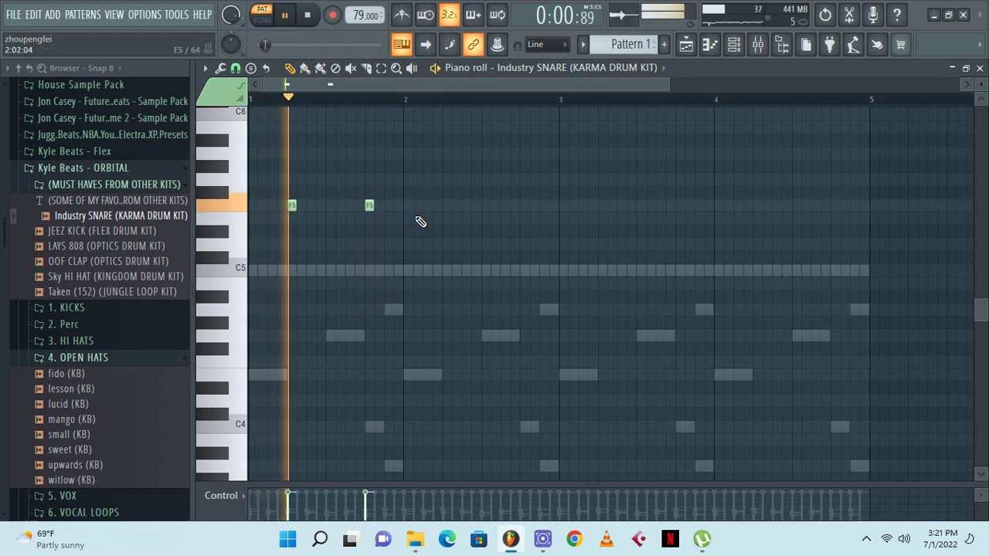
pyautogui.hotkey('ctrl', 'b')
pyautogui.moveTo(379, 203); pyautogui.dragTo(446, 206)
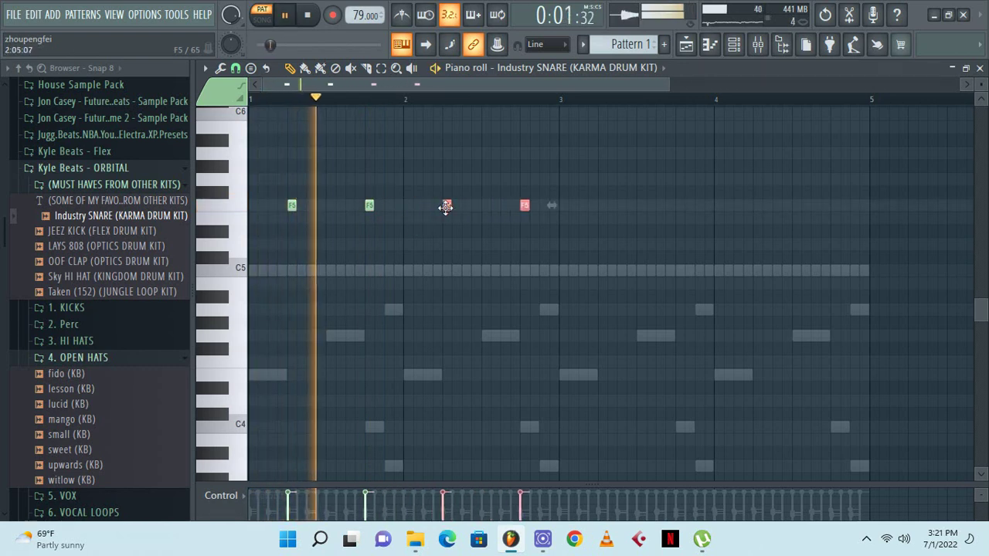
# Add a softer F5 snare note at step 16 of bar 1 and duplicate the two-bar pattern into bars 3 and 4
pyautogui.click(385, 205)
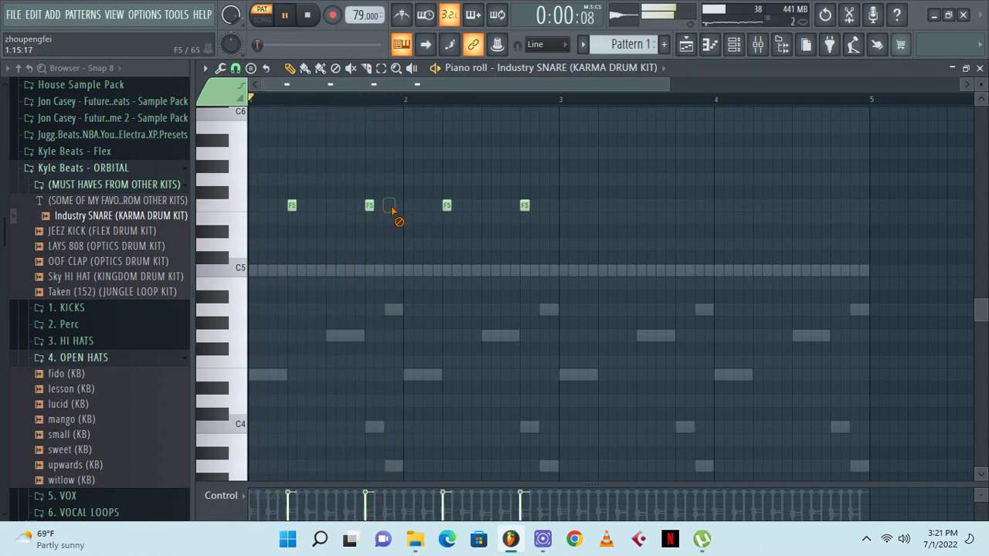
pyautogui.click(396, 206)
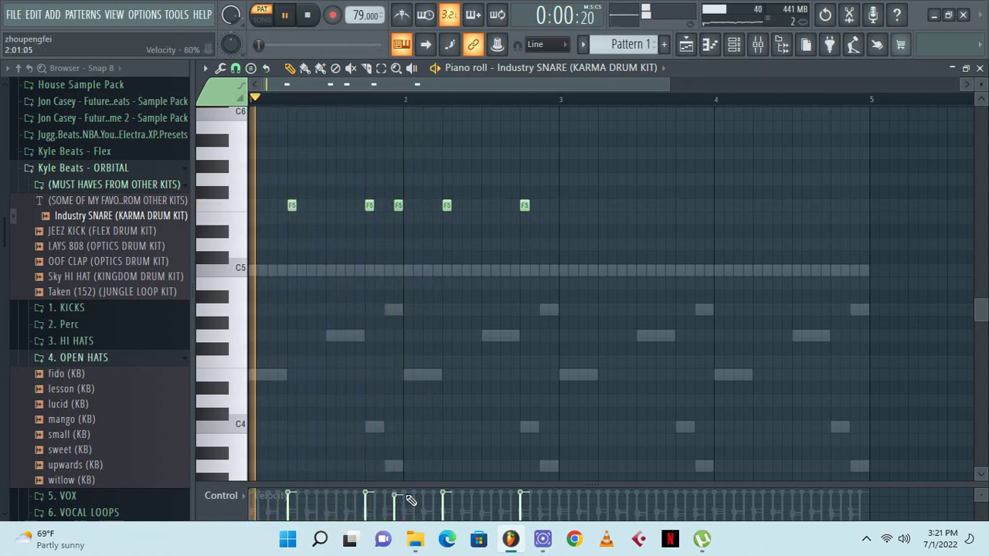
pyautogui.hotkey('ctrl', 'b')
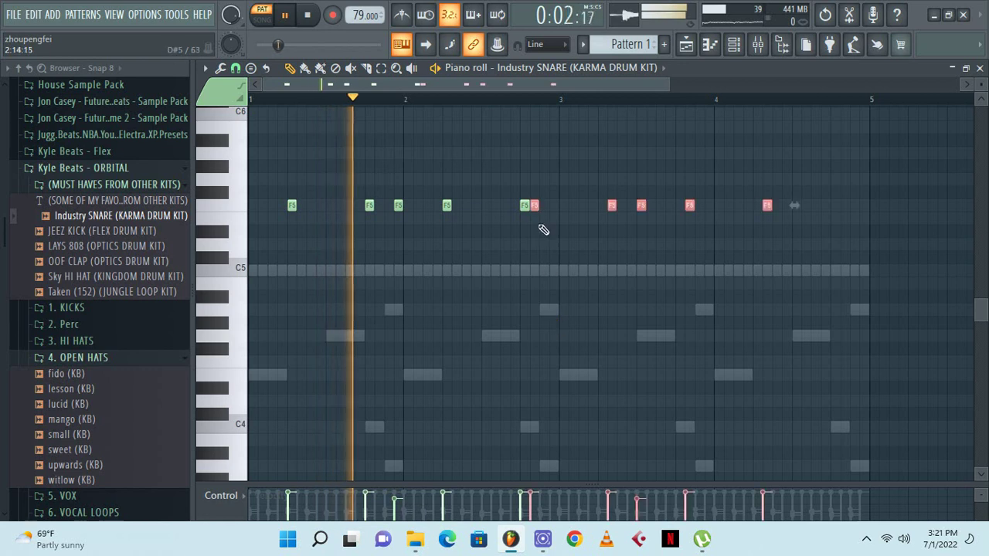
pyautogui.moveTo(534, 206); pyautogui.dragTo(597, 209)
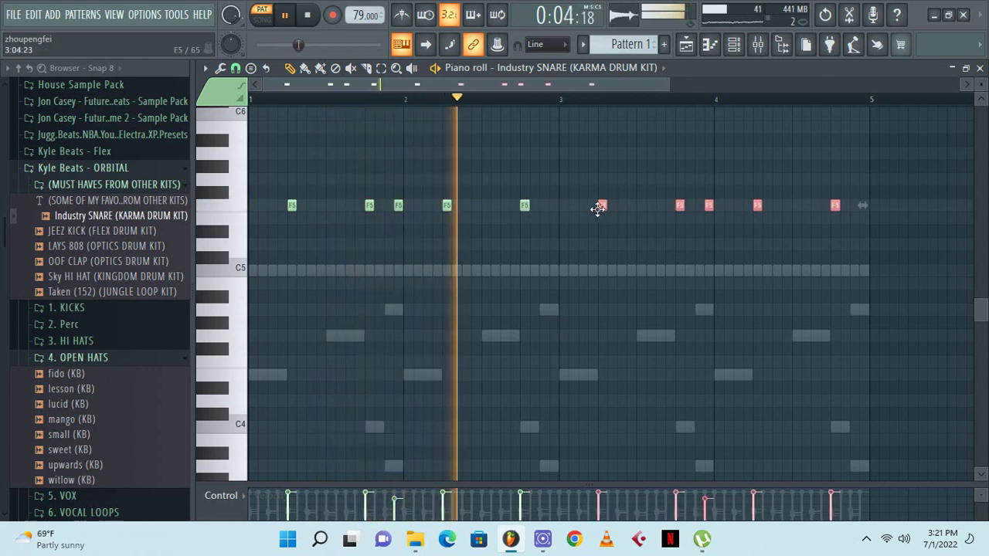
pyautogui.keyDown('ctrl'); pyautogui.click(708, 163); pyautogui.keyUp('ctrl')
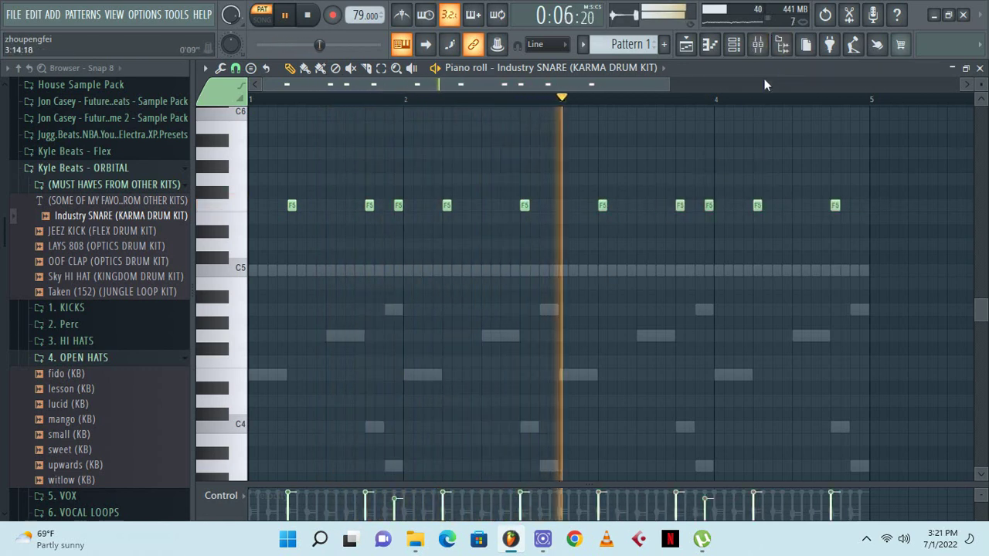
# Add X KICK (11) from the X KICKS folder as a new channel directly below SRX BRASS, routed to mixer track 6
pyautogui.click(739, 47)
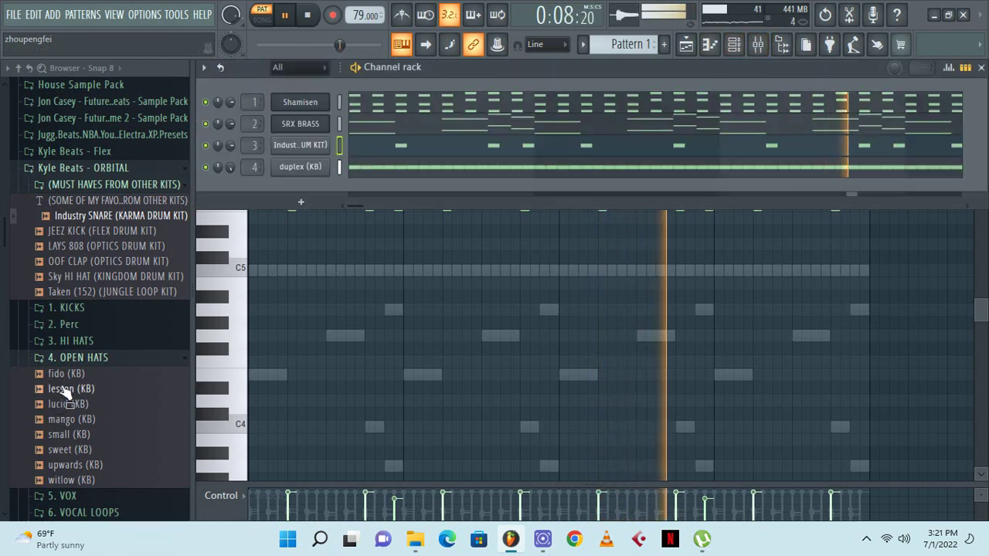
pyautogui.scroll(4, 65, 390)
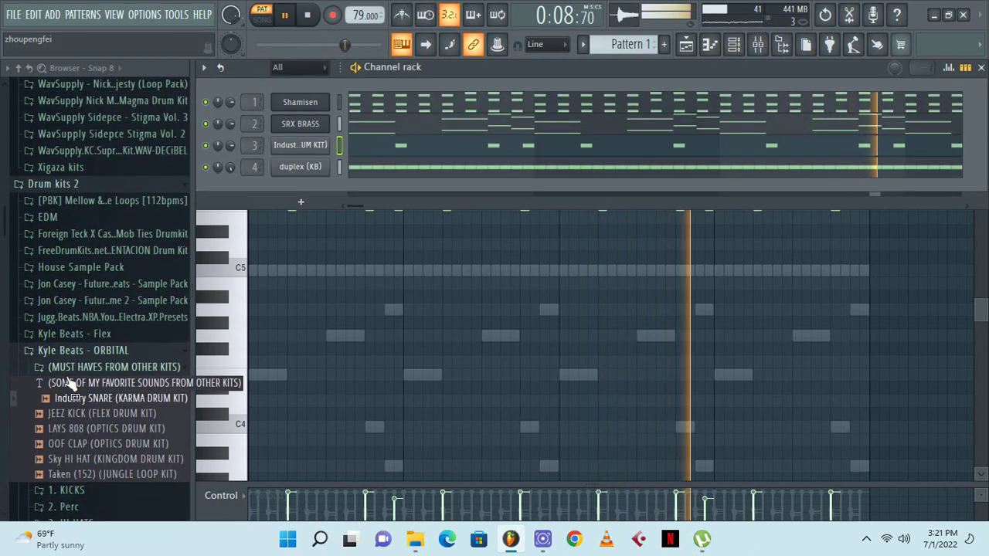
pyautogui.click(78, 251)
pyautogui.click(77, 333)
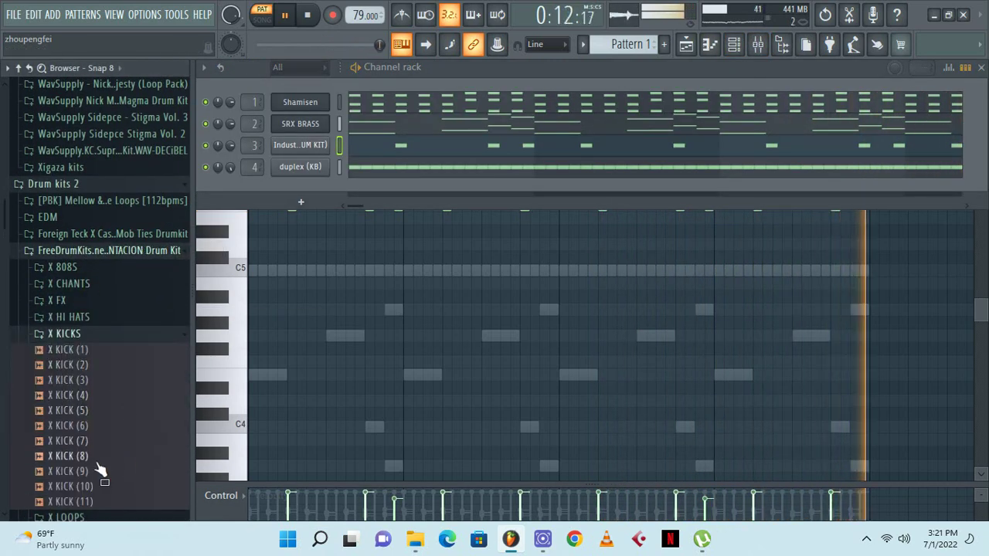
pyautogui.moveTo(66, 501); pyautogui.dragTo(301, 144)
pyautogui.press('space')
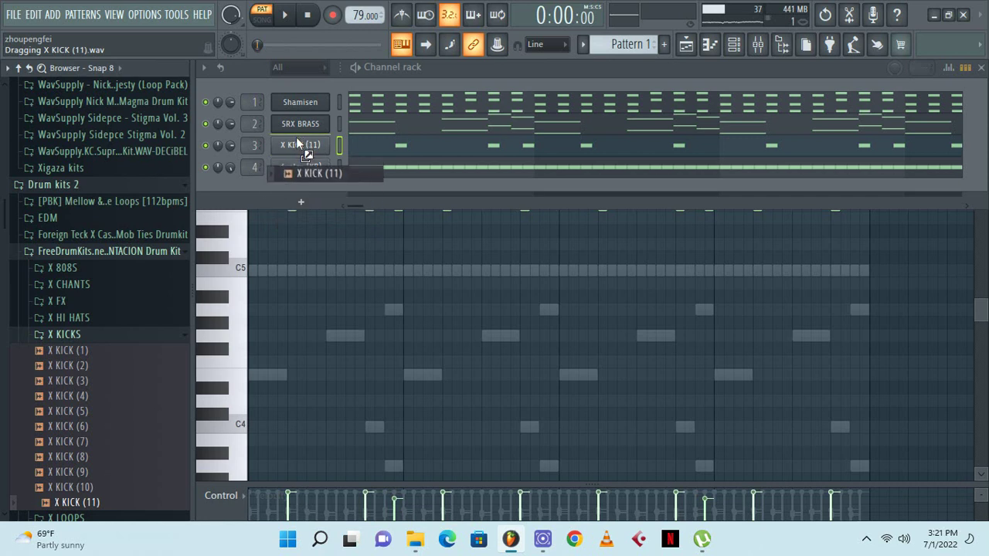
pyautogui.moveTo(296, 137); pyautogui.dragTo(296, 137)
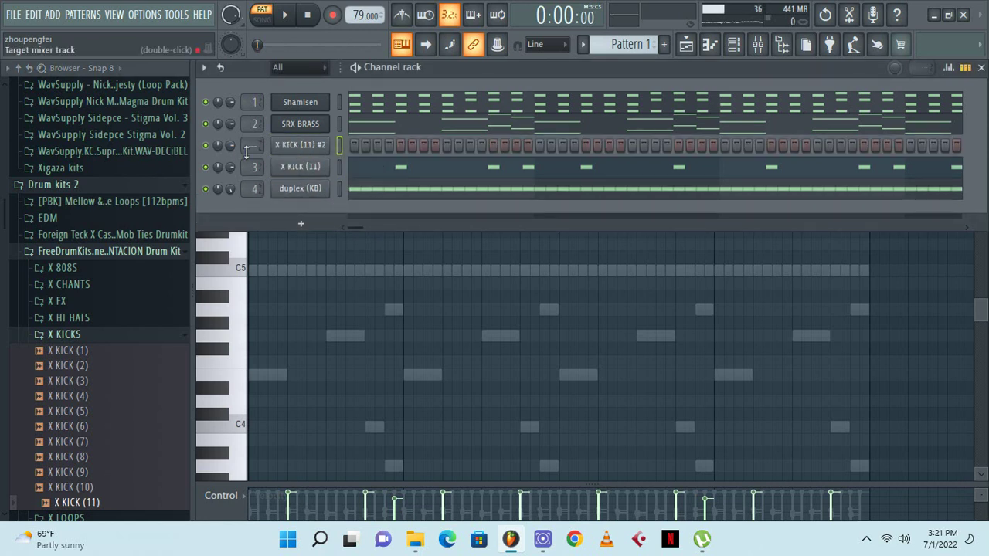
# Put the Industry SNARE (KARMA DRUM KIT) sample back on the channel holding the snare pattern and play the beat
pyautogui.click(75, 254)
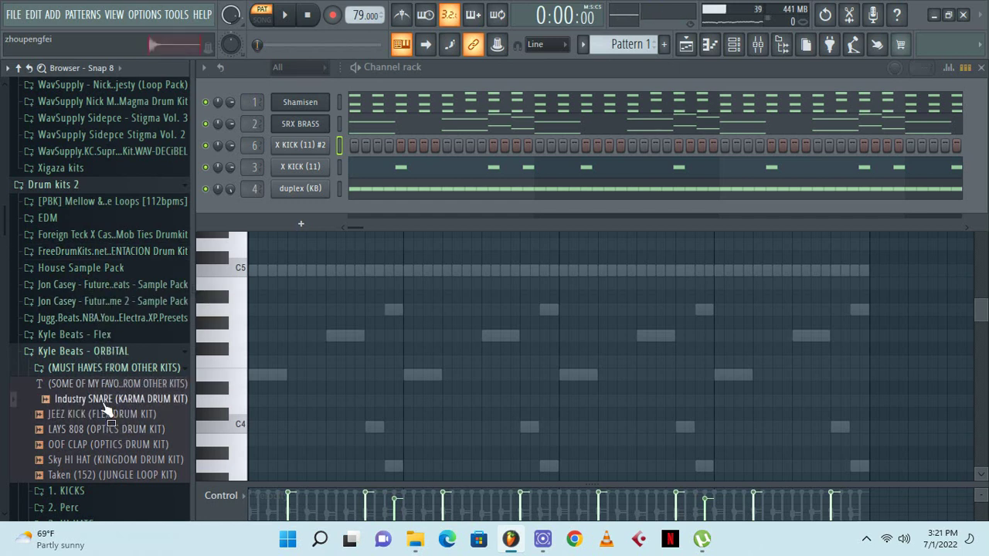
pyautogui.moveTo(297, 165); pyautogui.dragTo(302, 166)
pyautogui.press('space')
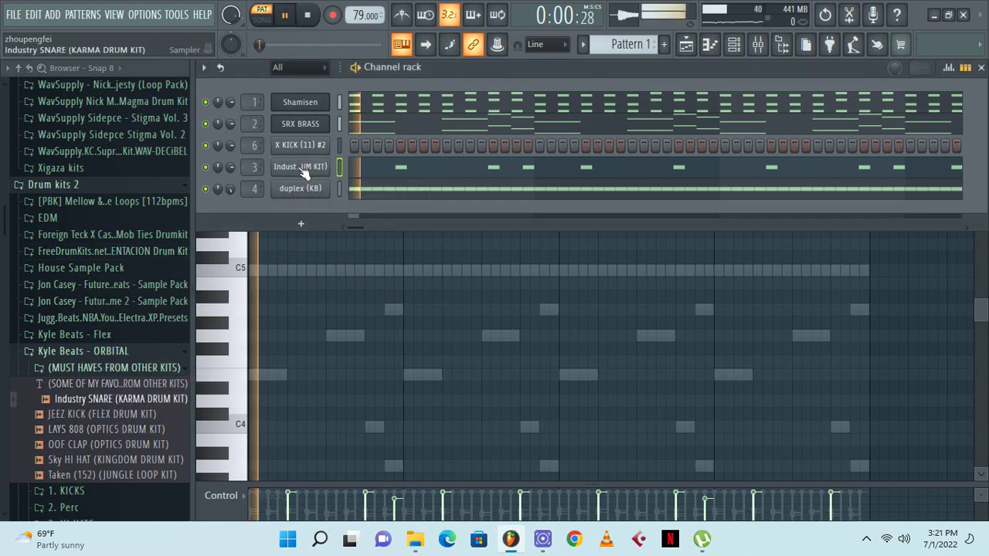
# Load the Maximus effect into Slot 1 of mixer track Insert 6
pyautogui.click(758, 45)
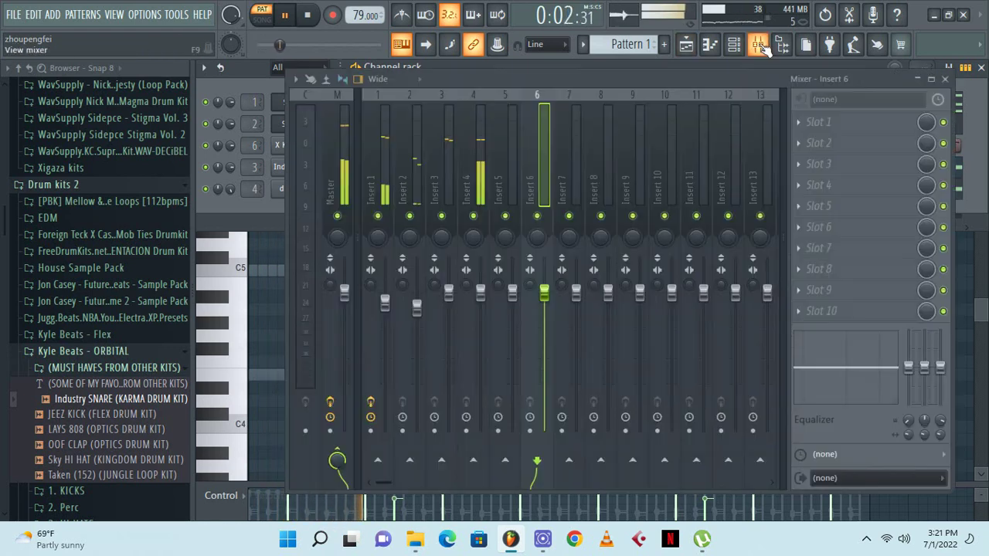
pyautogui.click(798, 123)
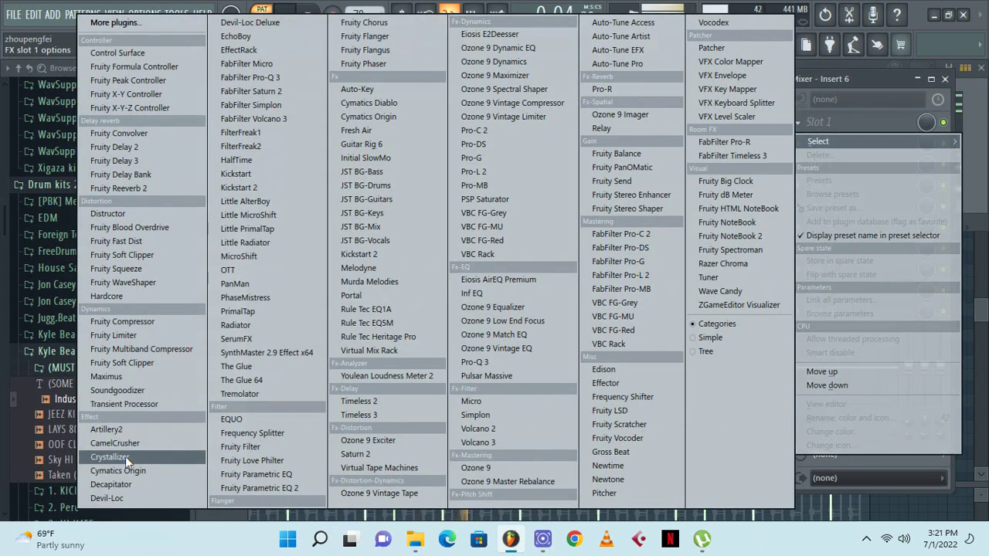
pyautogui.click(108, 377)
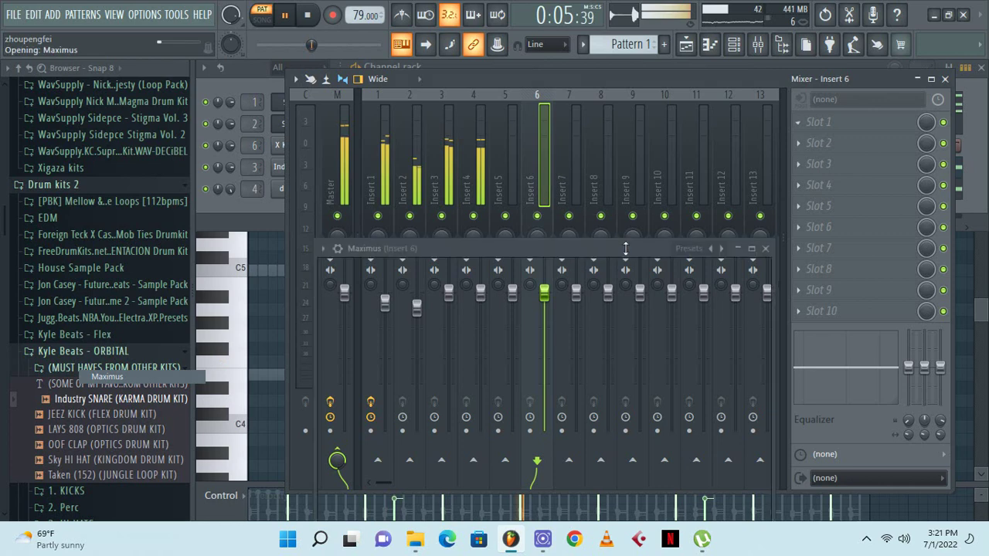
# Apply the Slam Amp Master preset to Maximus on Insert 6
pyautogui.click(711, 248)
pyautogui.click(754, 496)
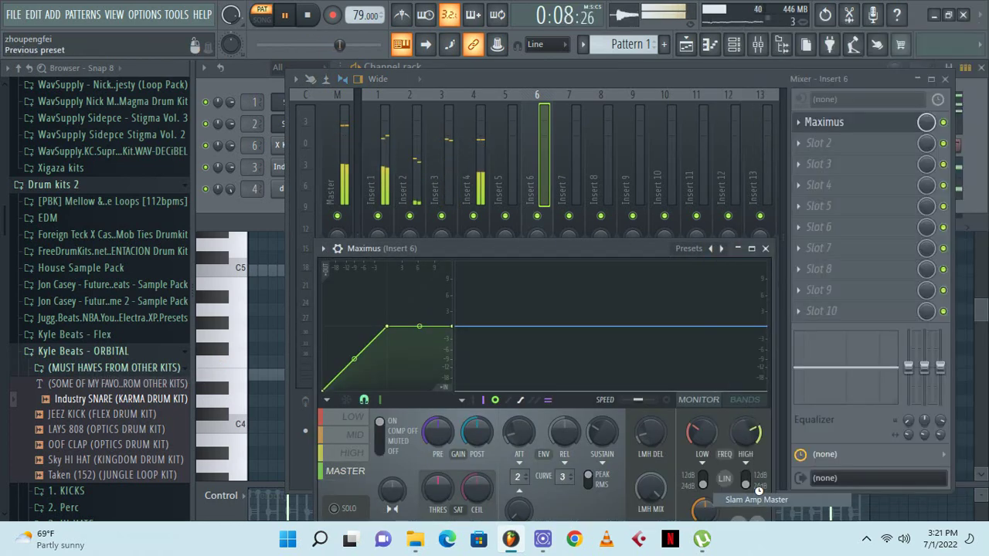
# Enter one-step C5 notes for the X KICK (11) #2 channel at steps 1 and 15 of bar 1 and step 5 of bar 2
pyautogui.click(734, 44)
pyautogui.rightClick(320, 155)
pyautogui.click(343, 146)
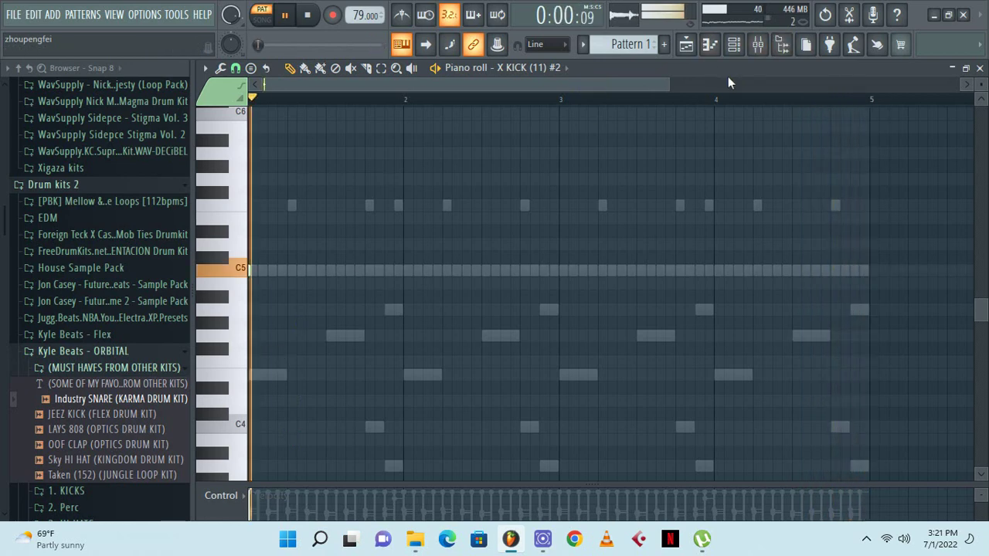
pyautogui.click(735, 45)
pyautogui.rightClick(370, 320)
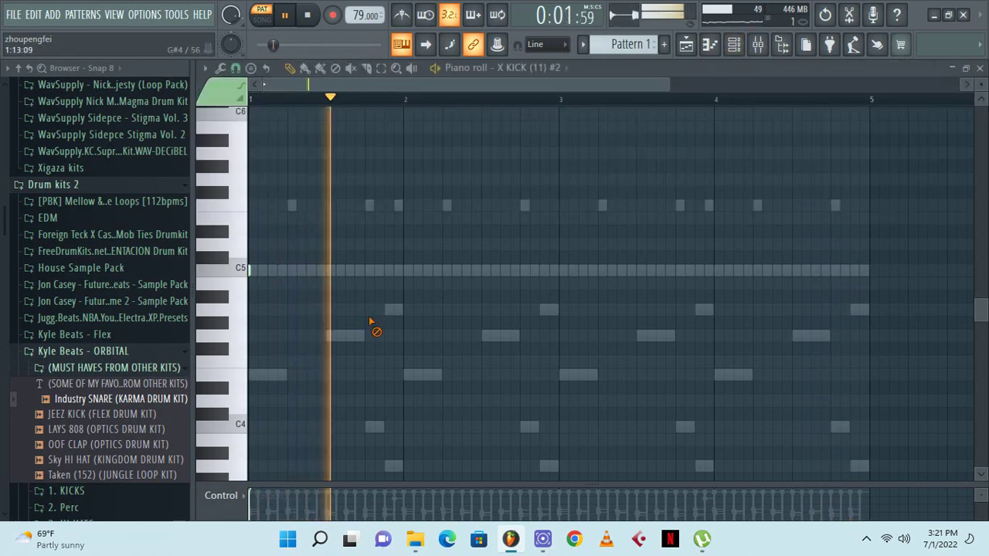
pyautogui.click(258, 271)
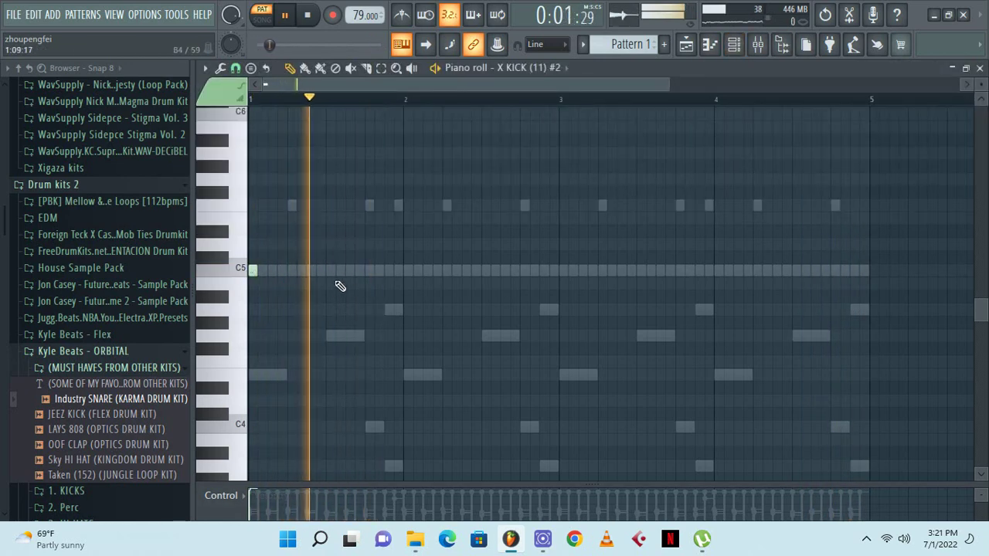
pyautogui.click(359, 270)
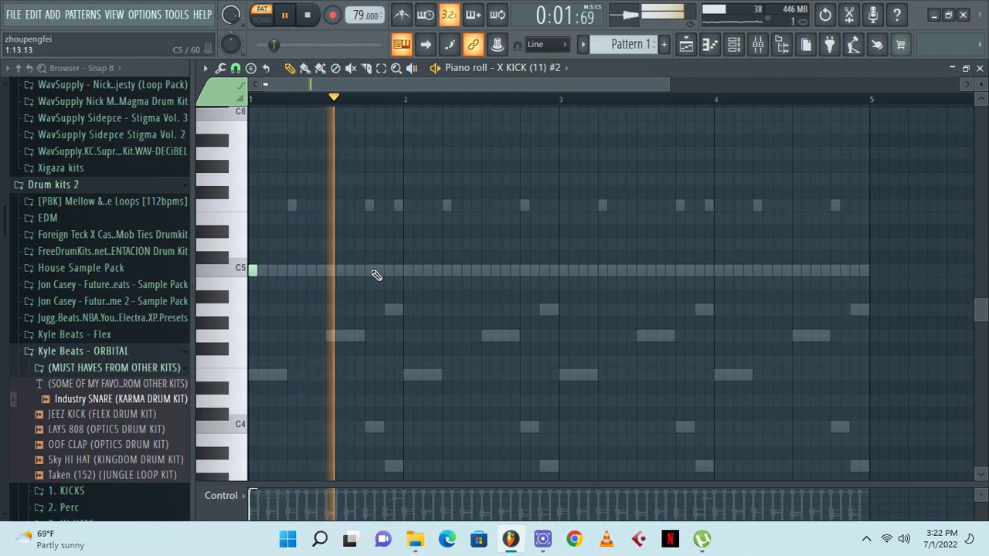
pyautogui.click(388, 272)
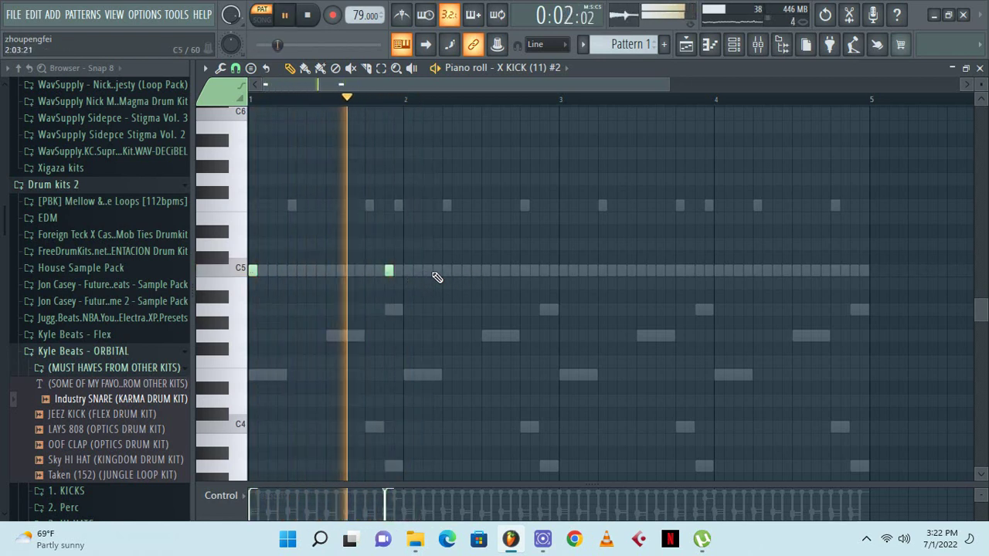
pyautogui.click(445, 272)
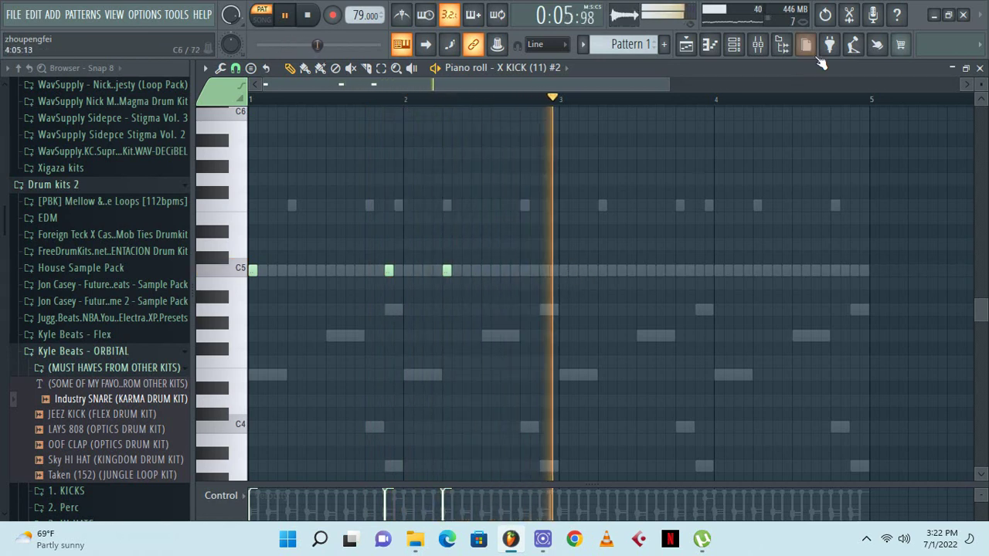
# Add pluto (KB) from the 10. 808s folder of the ORBITAL kit as a new channel below duplex (KB)
pyautogui.click(735, 47)
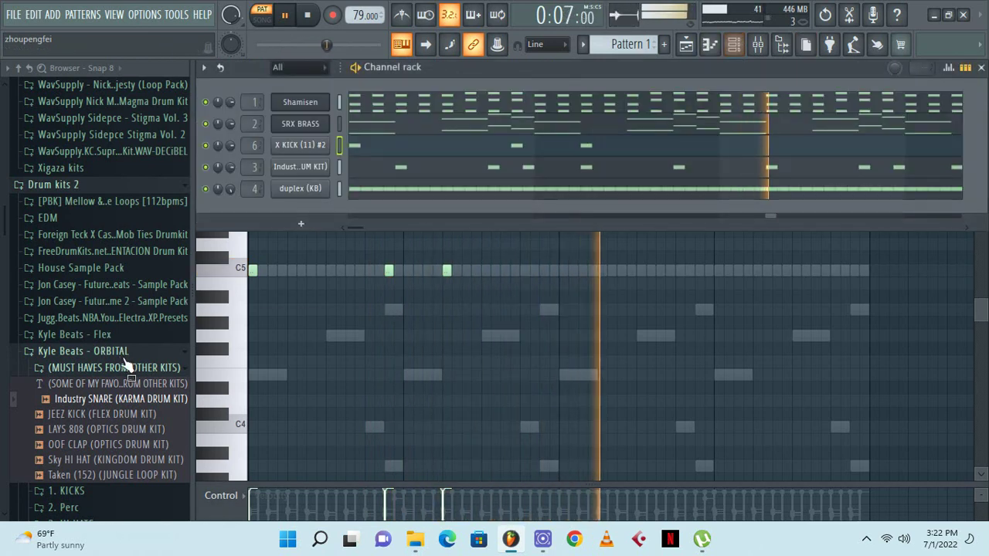
pyautogui.click(78, 368)
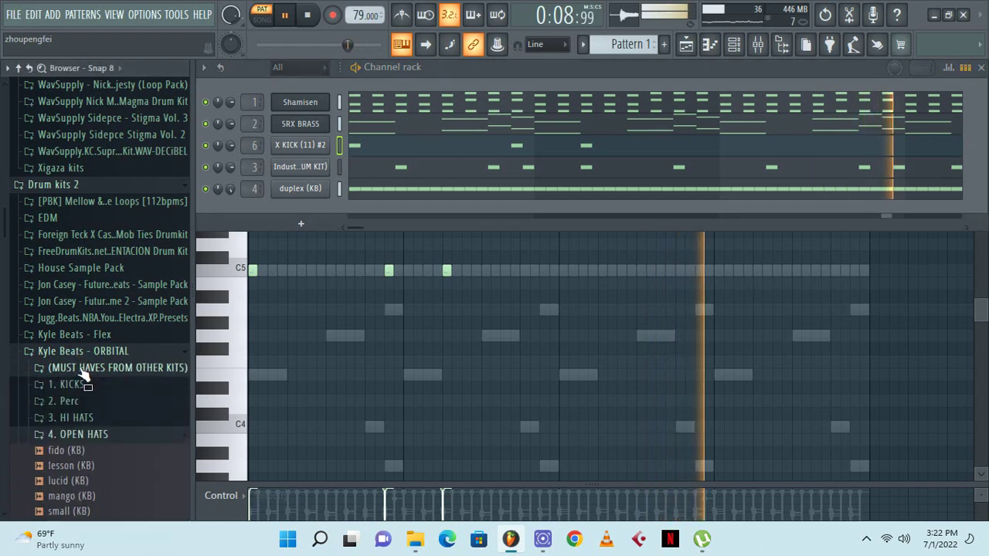
pyautogui.click(87, 435)
pyautogui.scroll(-2, 95, 441)
pyautogui.click(95, 439)
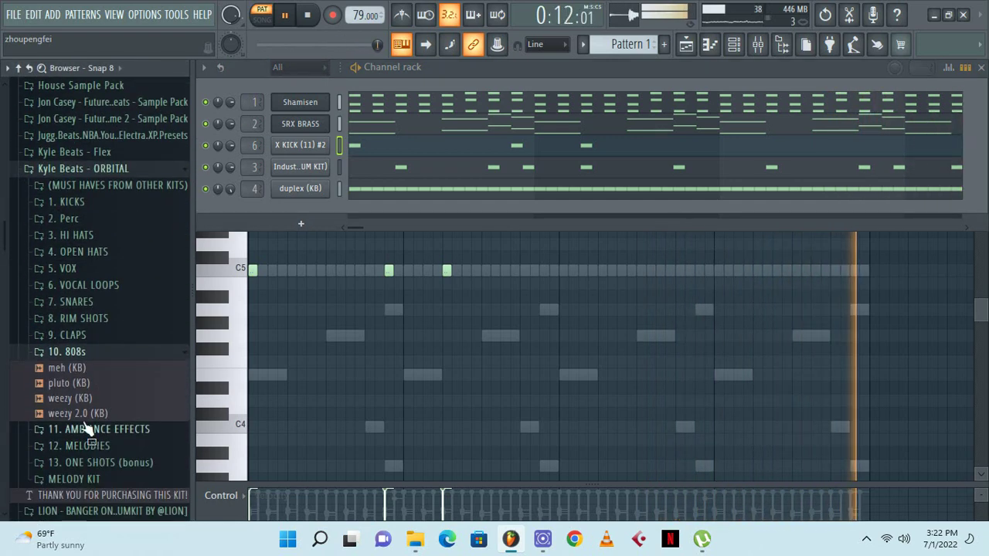
pyautogui.moveTo(74, 382); pyautogui.dragTo(299, 213)
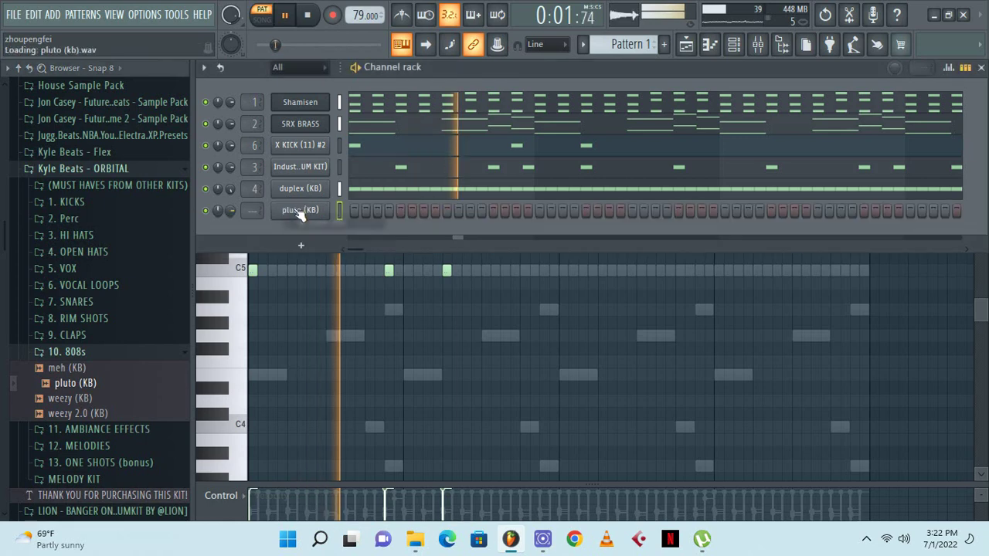
# Route pluto (KB) to mixer track 11 and enable its volume envelope with raised hold and 0% sustain
pyautogui.click(298, 212)
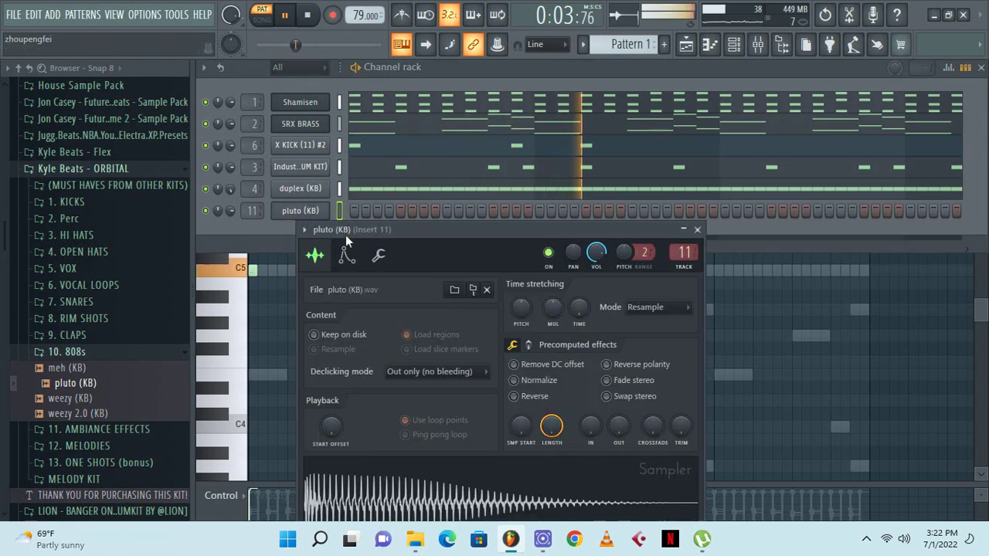
pyautogui.click(347, 255)
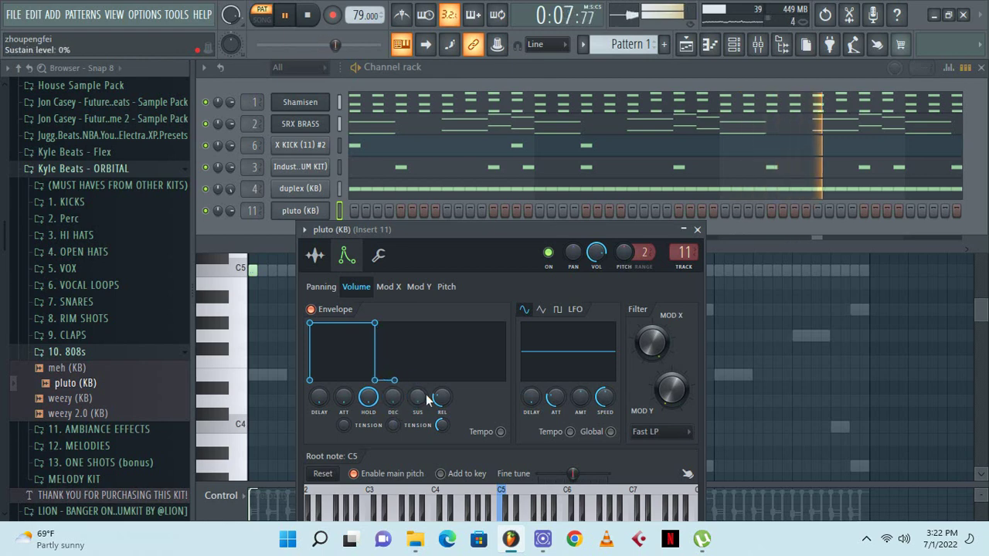
# Place a four-step E5 note for the pluto (KB) 808 at the start of bar 1
pyautogui.rightClick(320, 213)
pyautogui.click(352, 210)
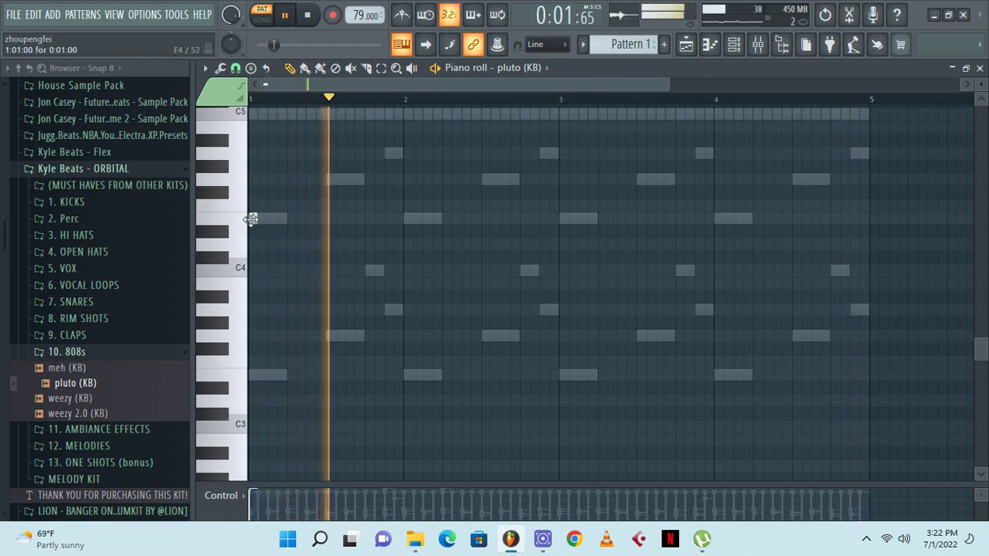
pyautogui.click(254, 218)
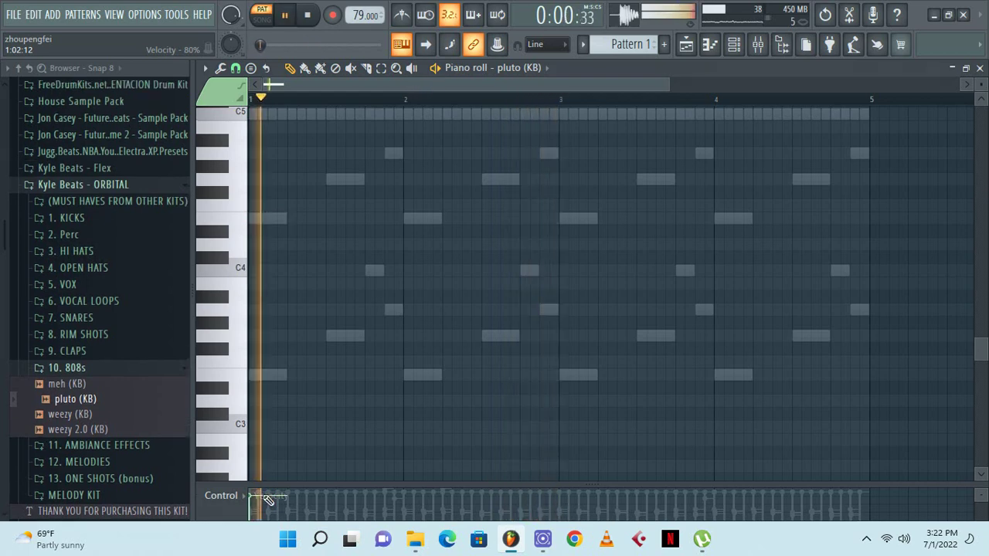
pyautogui.scroll(5, 340, 156)
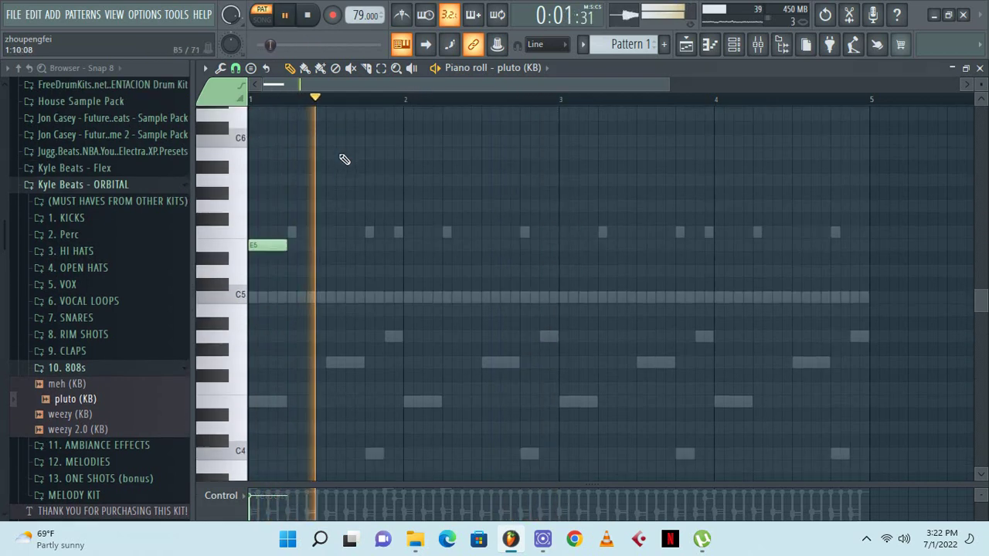
pyautogui.scroll(-5, 345, 176)
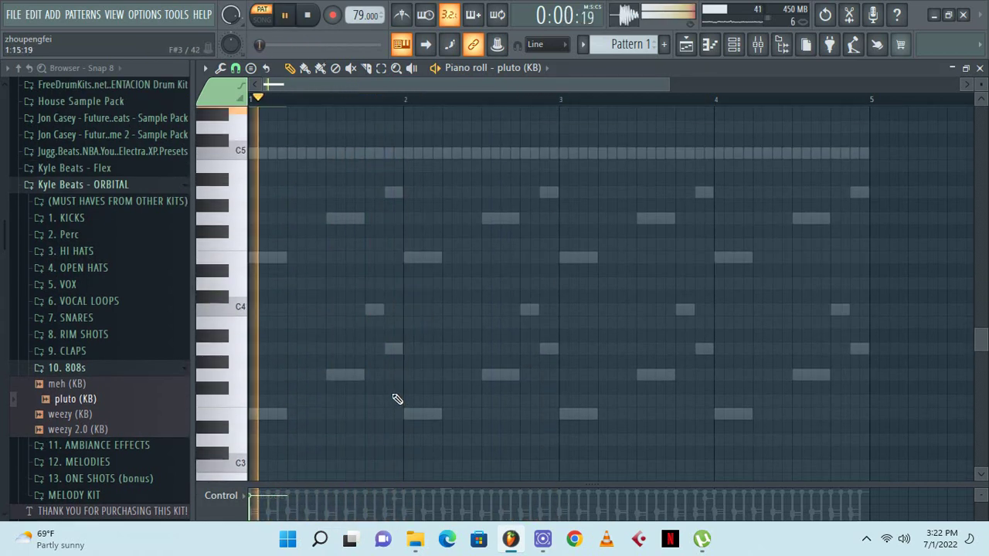
pyautogui.click(410, 364)
pyautogui.moveTo(409, 363); pyautogui.dragTo(394, 338)
pyautogui.rightClick(396, 338)
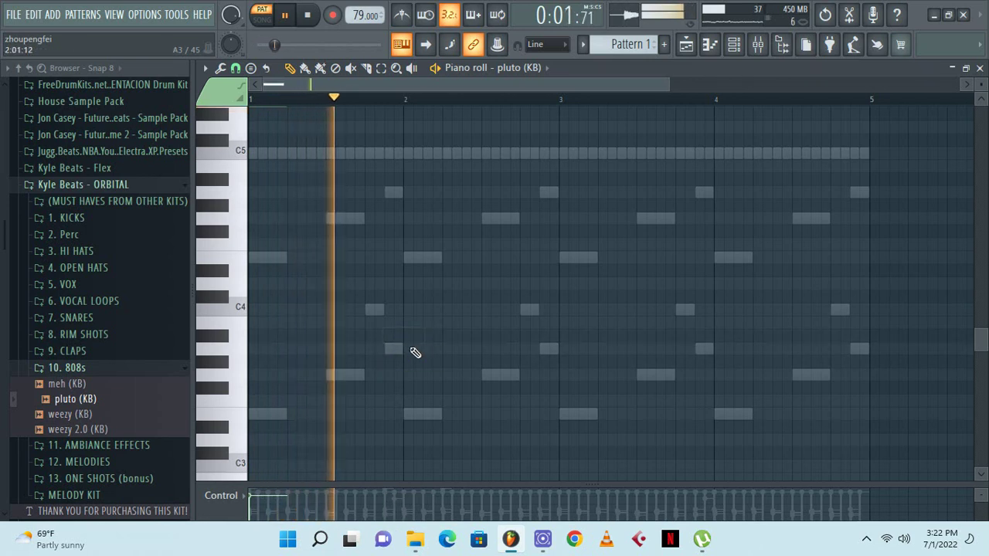
pyautogui.press('space')
pyautogui.press('space')
pyautogui.scroll(5, 404, 339)
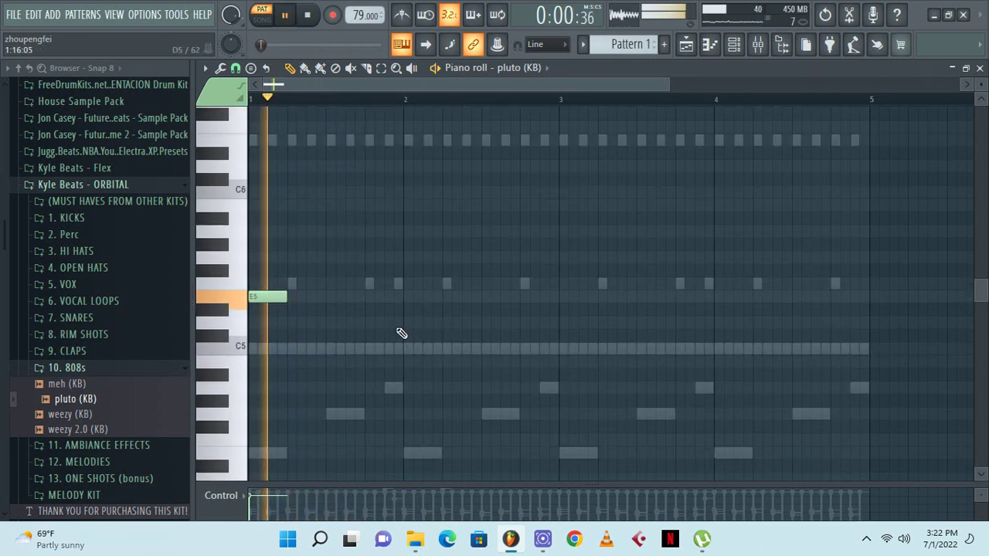
pyautogui.click(410, 388)
pyautogui.moveTo(410, 388); pyautogui.dragTo(399, 388)
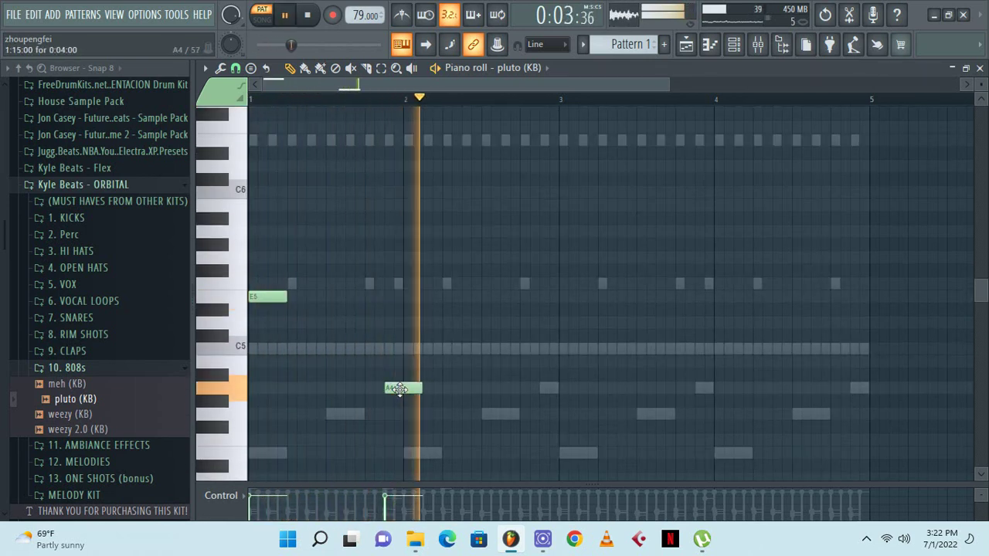
pyautogui.rightClick(398, 388)
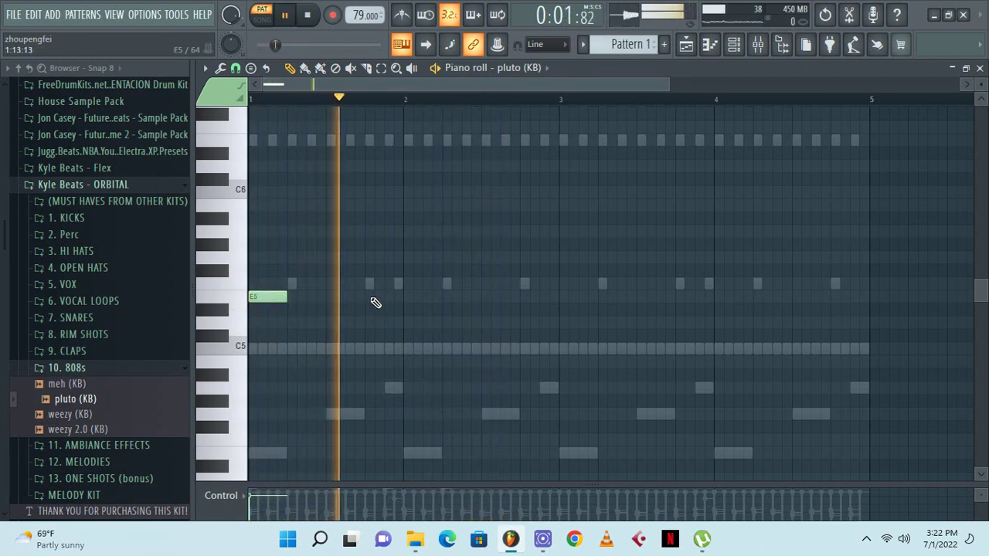
# Add four-step E5 808 notes at step 15 of bar 1 and step 5 of bar 2, playing the pattern in between
pyautogui.click(390, 298)
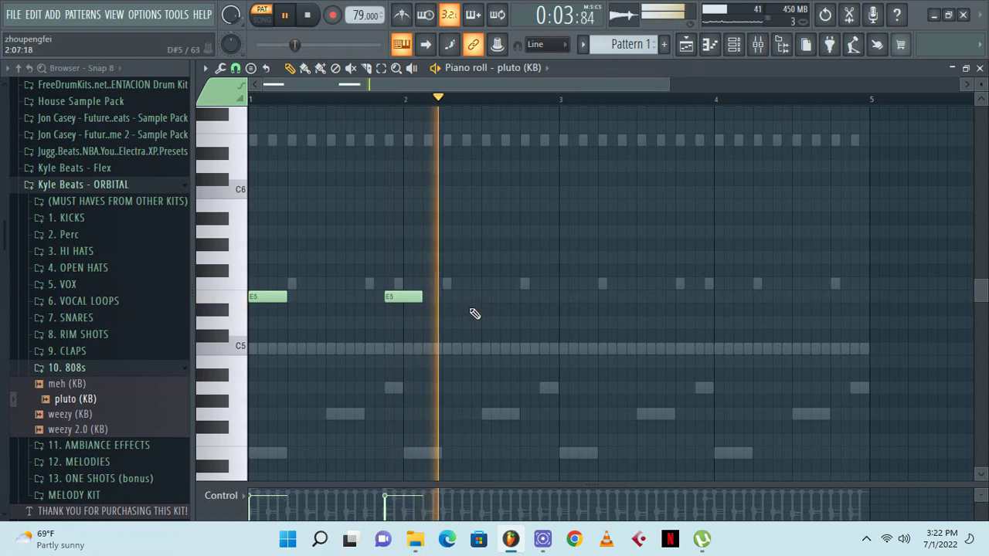
pyautogui.press('space')
pyautogui.press('space')
pyautogui.scroll(-5, 461, 323)
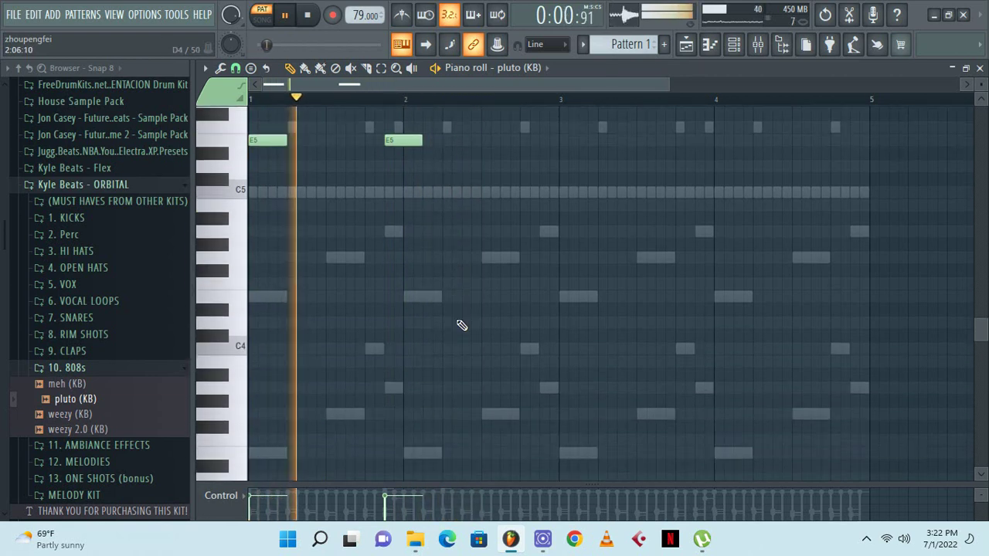
pyautogui.scroll(3, 461, 382)
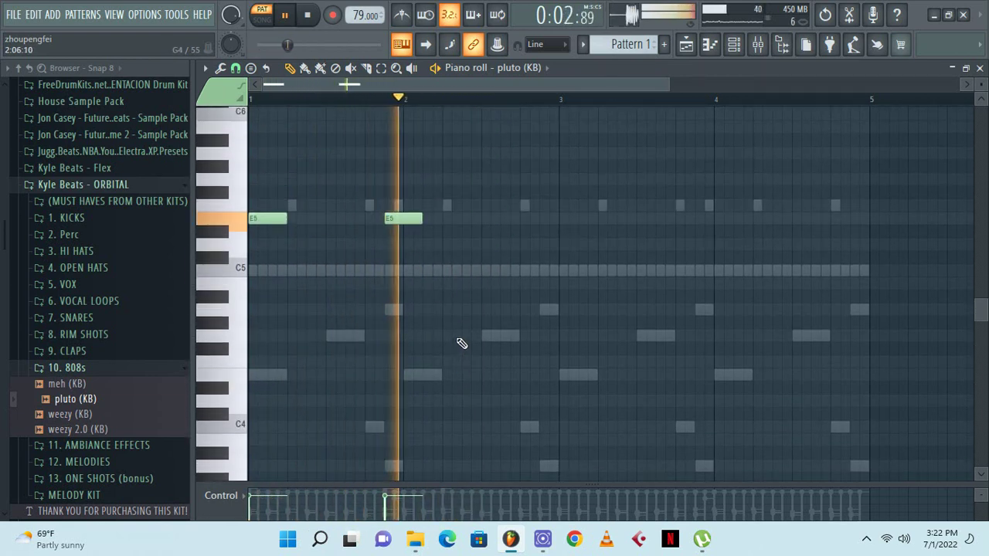
pyautogui.moveTo(444, 333); pyautogui.dragTo(453, 219)
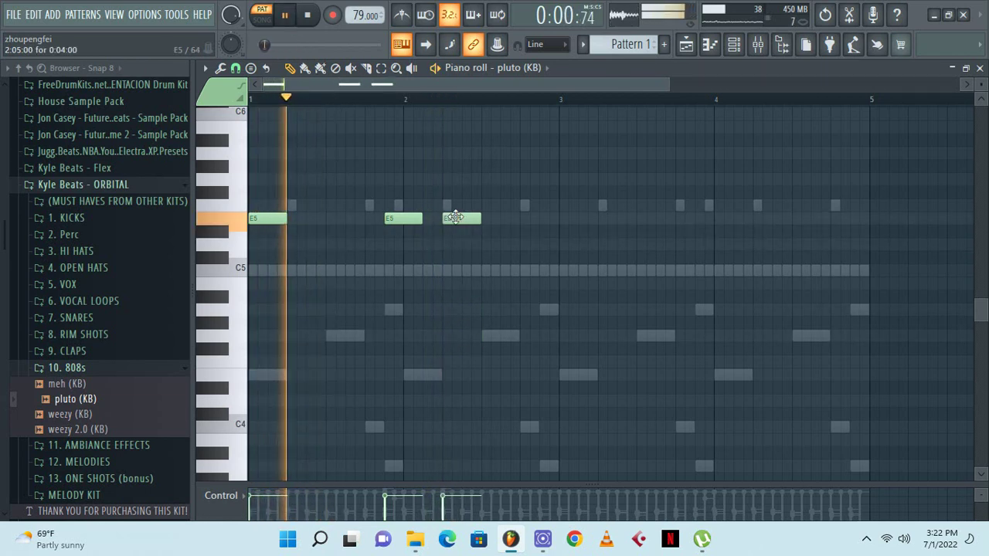
# Add a two-step G4 slide note at step 5 of bar 2 and lengthen the E5 note there to eight steps
pyautogui.press('space')
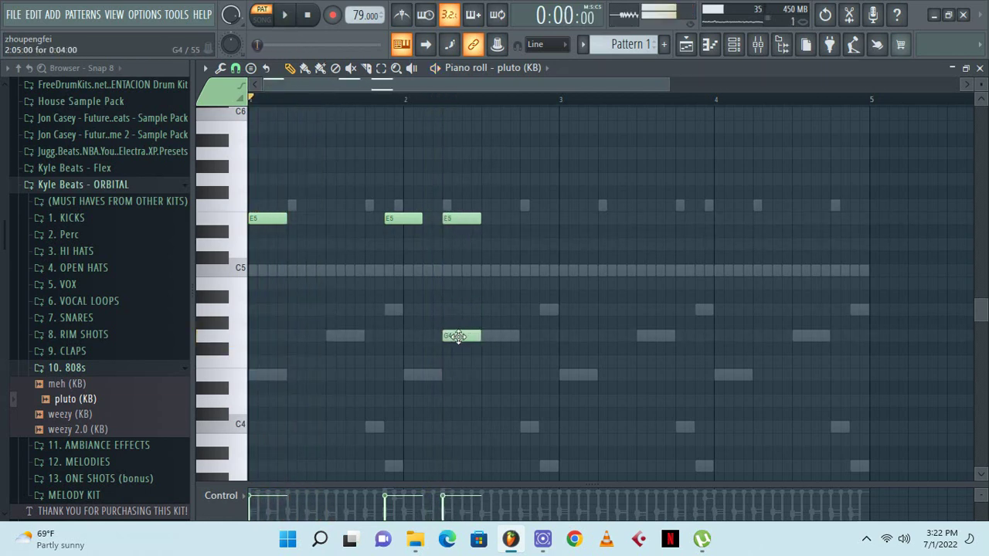
pyautogui.doubleClick(458, 336)
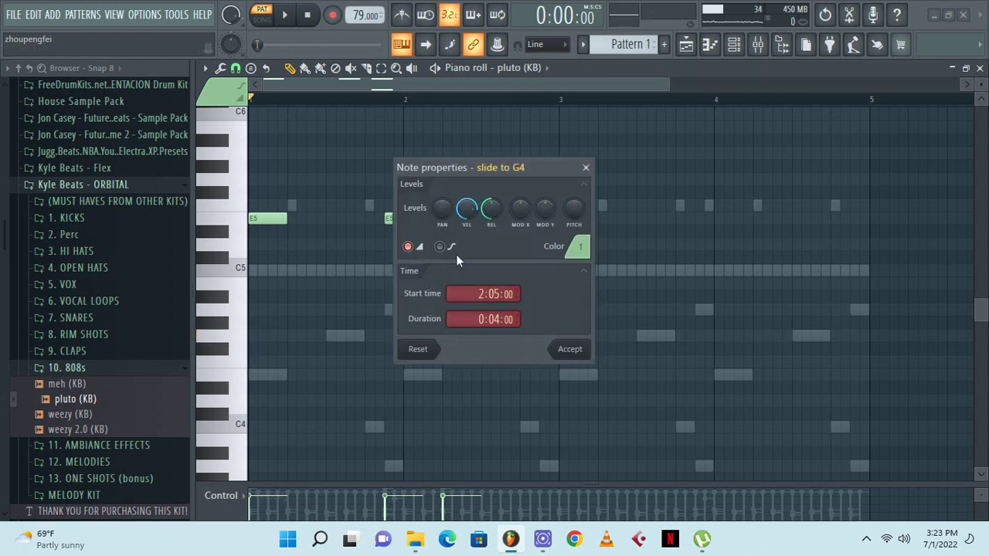
pyautogui.click(571, 349)
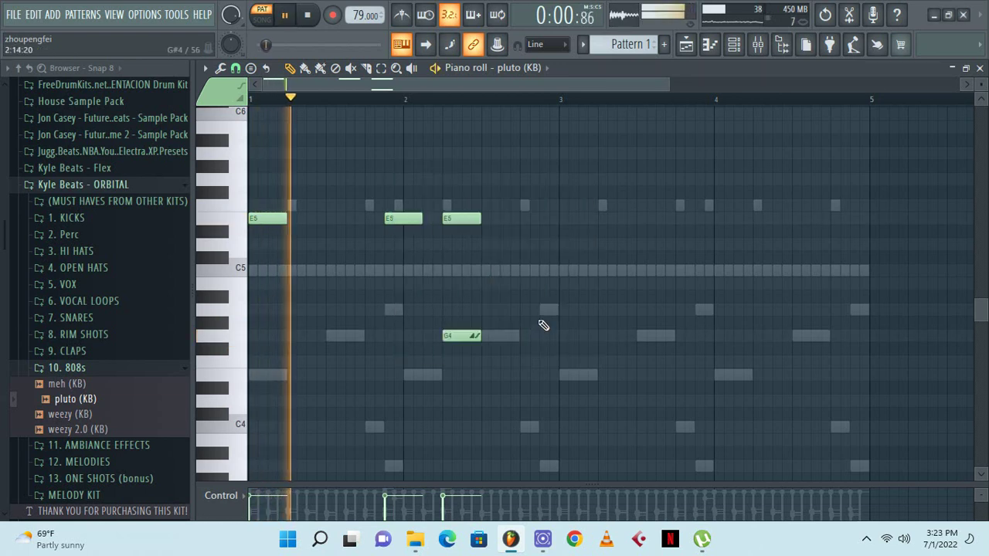
pyautogui.moveTo(468, 321); pyautogui.dragTo(465, 323)
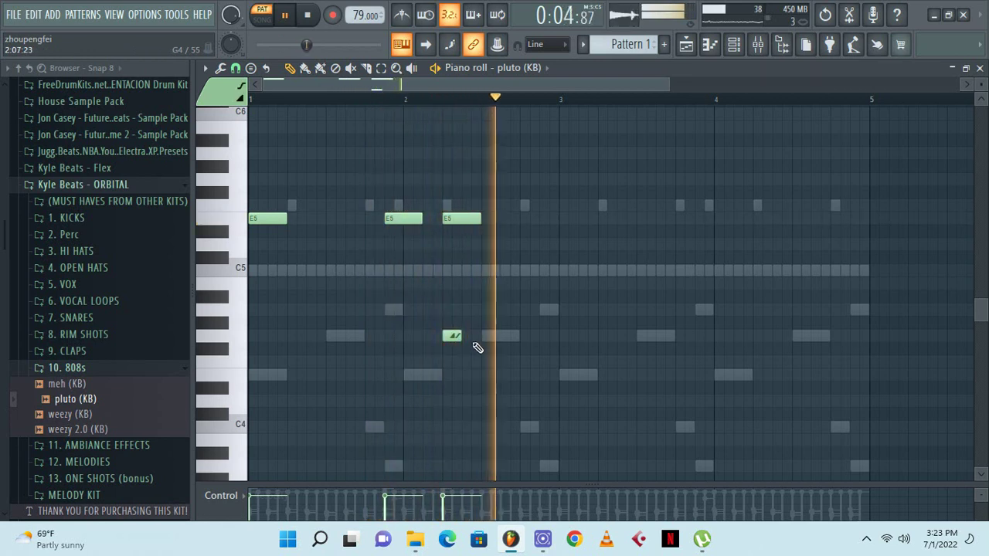
pyautogui.press('space')
pyautogui.press('space')
pyautogui.moveTo(482, 220); pyautogui.dragTo(523, 228)
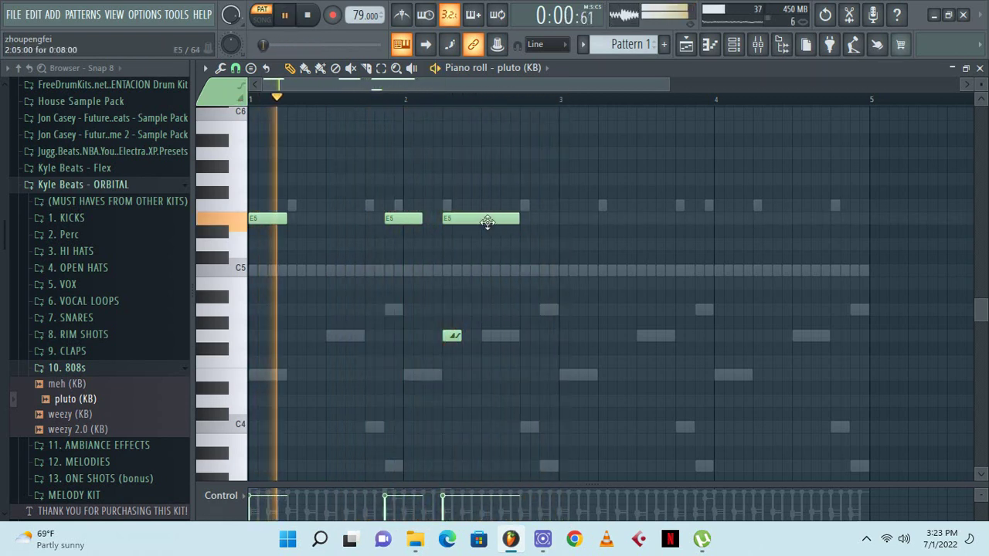
# Duplicate the two-bar 808 pattern into bars 3 and 4 and move the opening E5 of bar 3 to step 5
pyautogui.hotkey('ctrl', 'b')
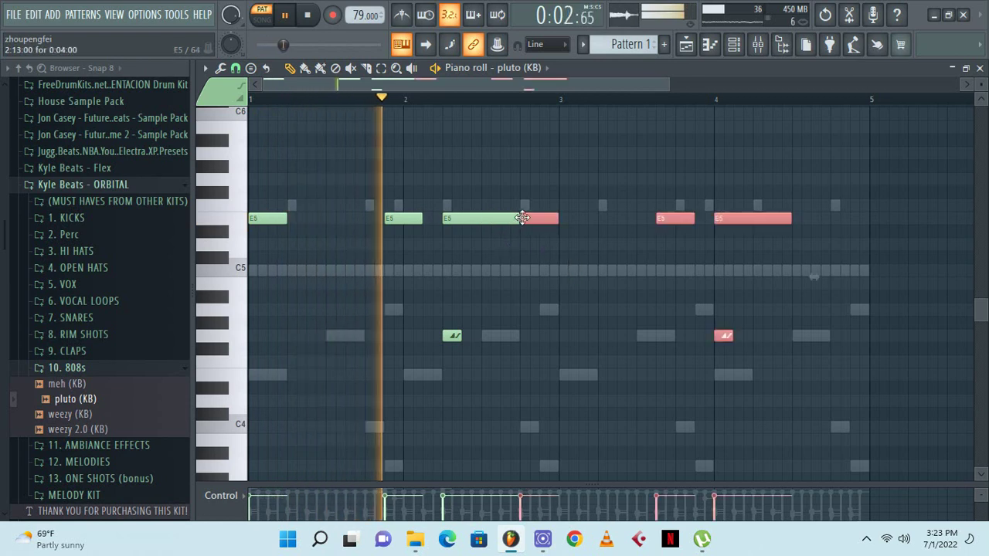
pyautogui.hotkey('ctrl', 'd')
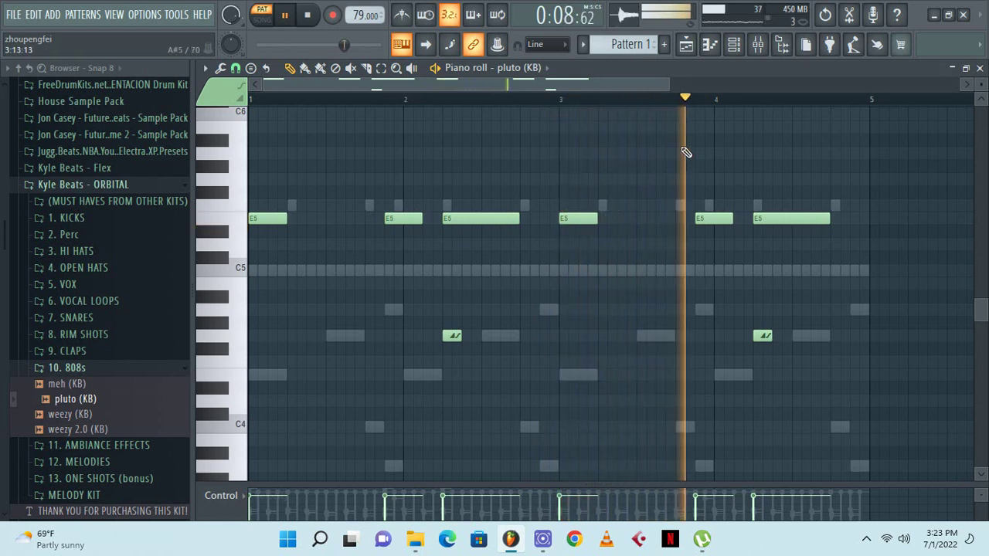
pyautogui.moveTo(582, 219); pyautogui.dragTo(613, 216)
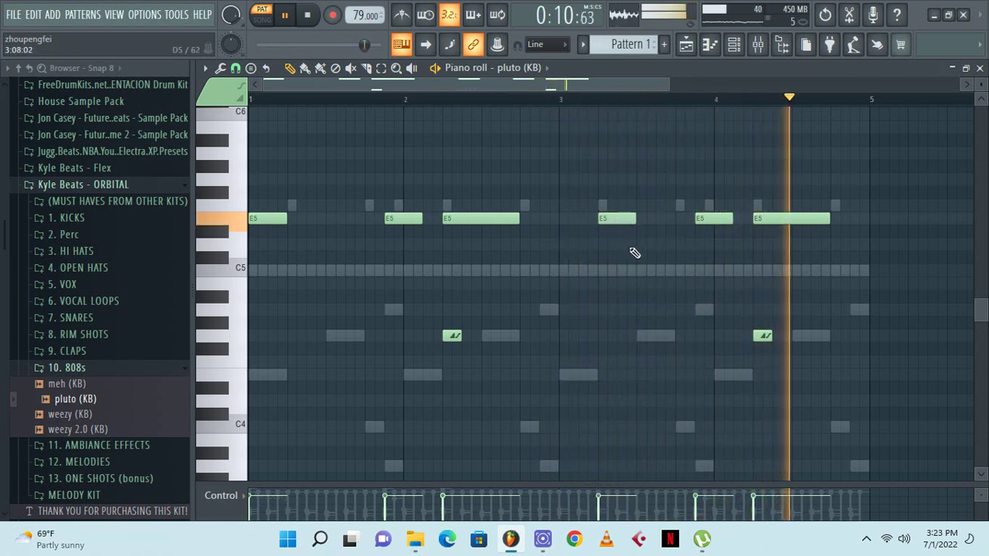
# Lower the fader of mixer Insert 11 to about -4.8 dB and load Decapitator in its first effect slot
pyautogui.click(733, 46)
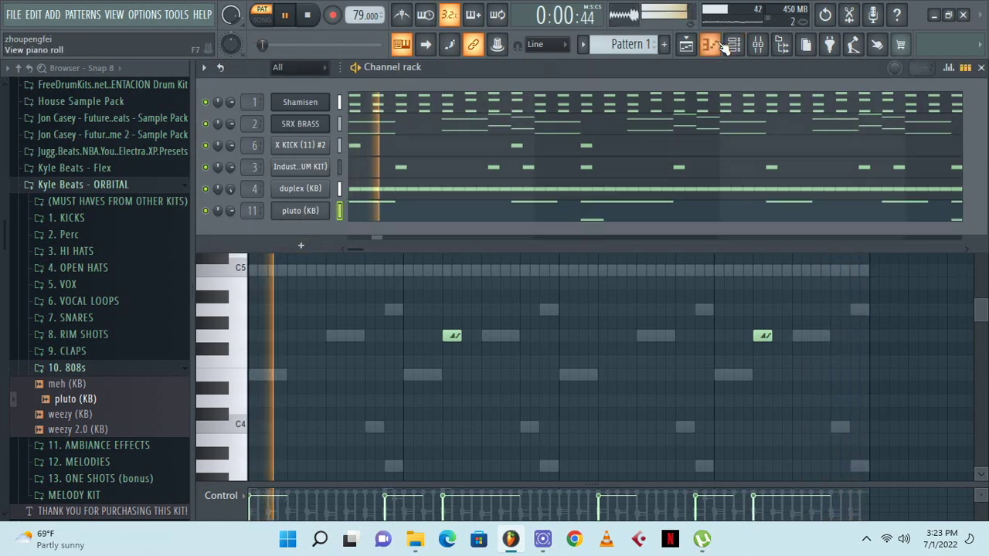
pyautogui.click(757, 45)
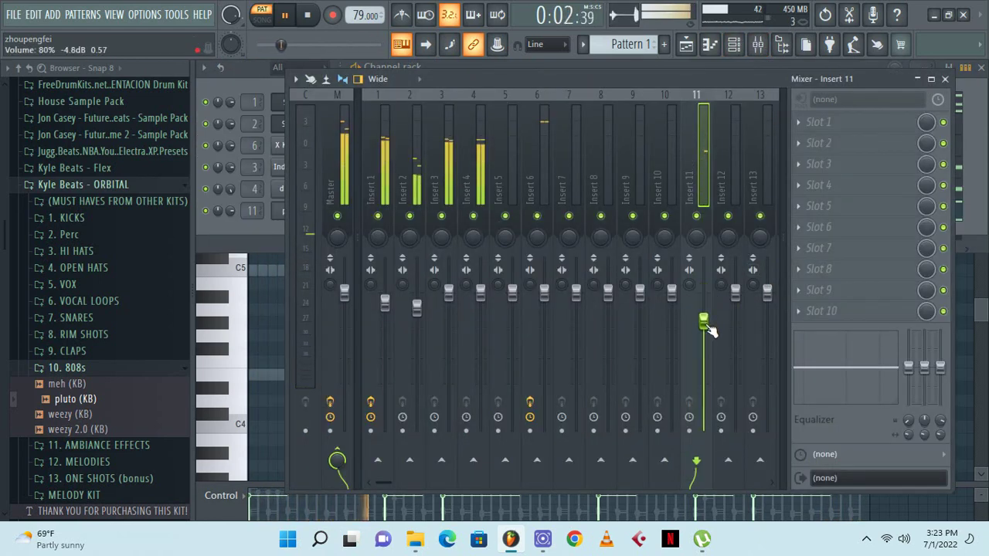
pyautogui.click(807, 125)
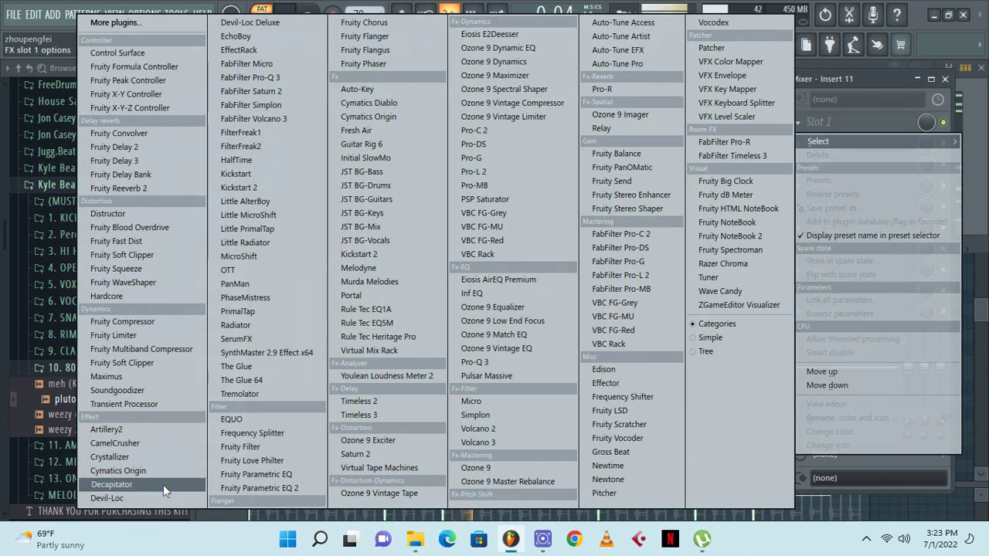
pyautogui.click(163, 485)
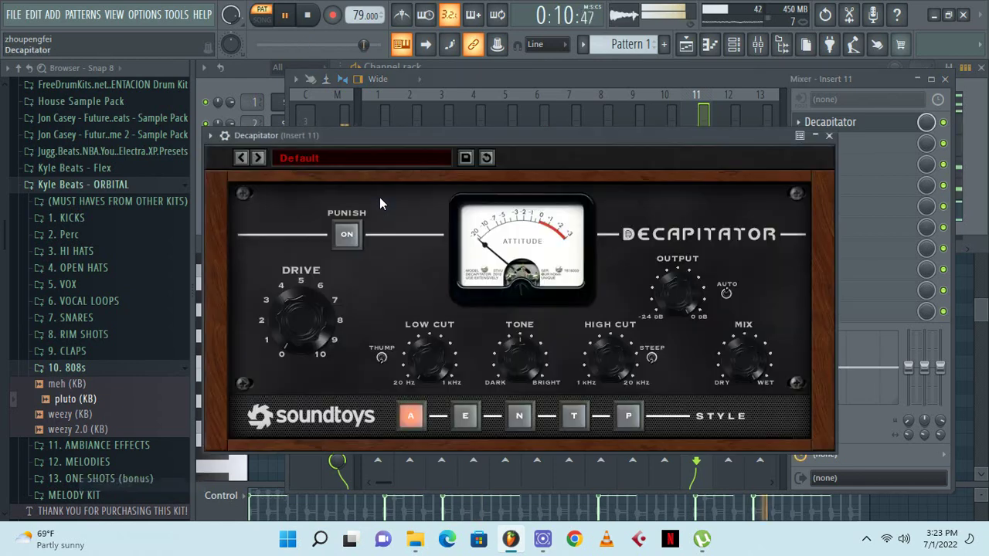
# Load the Beefy bass preset in Decapitator and set its Drive to about 2.1
pyautogui.click(330, 157)
pyautogui.moveTo(327, 188)
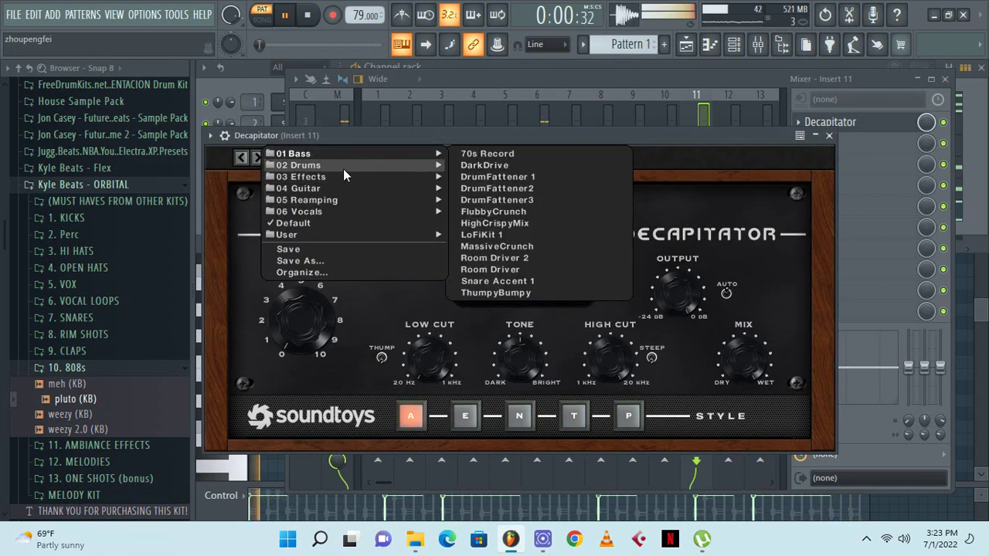
pyautogui.moveTo(390, 158)
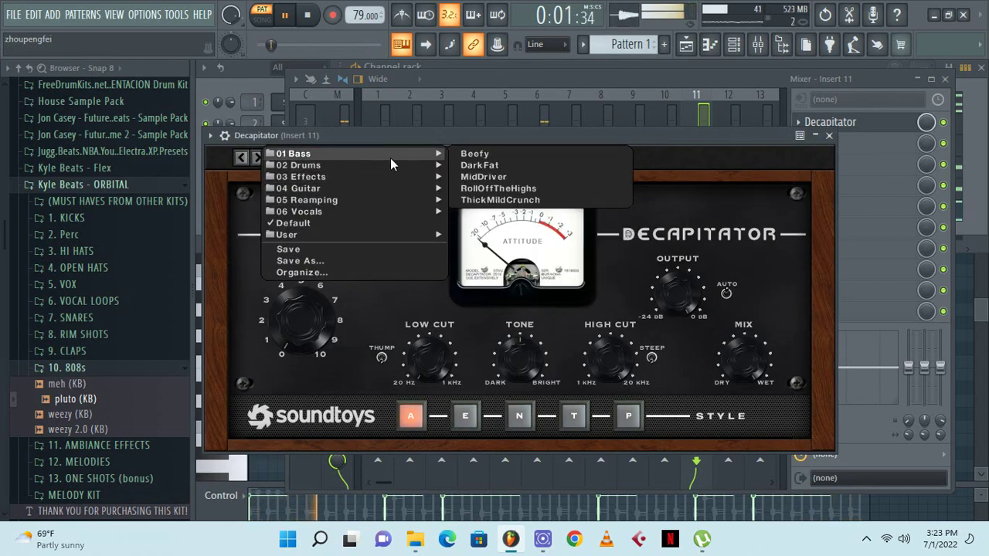
pyautogui.click(465, 154)
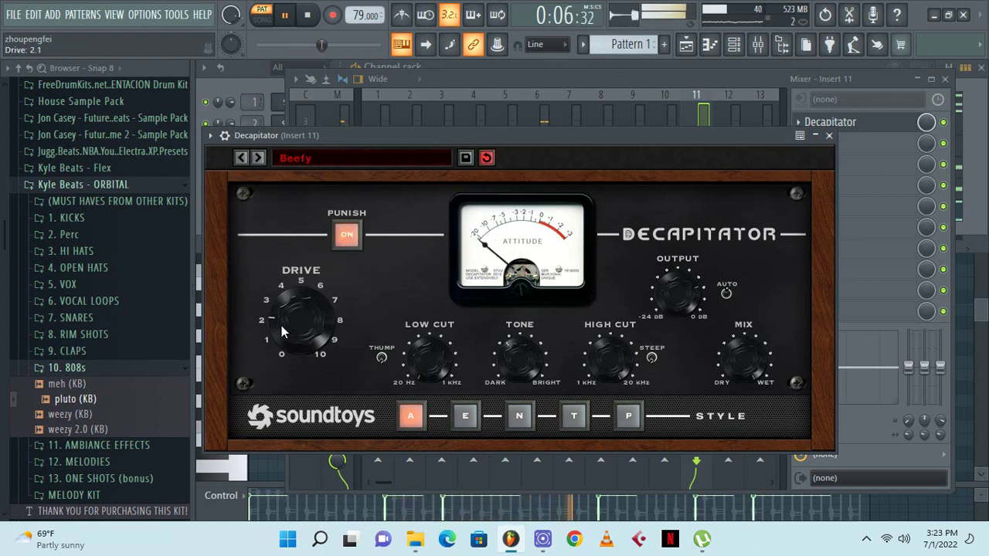
# Add C5 notes to the X KICK (11) #2 part at step 13 of bar 2 and steps 3 and 15 of bar 3
pyautogui.click(712, 47)
pyautogui.click(734, 46)
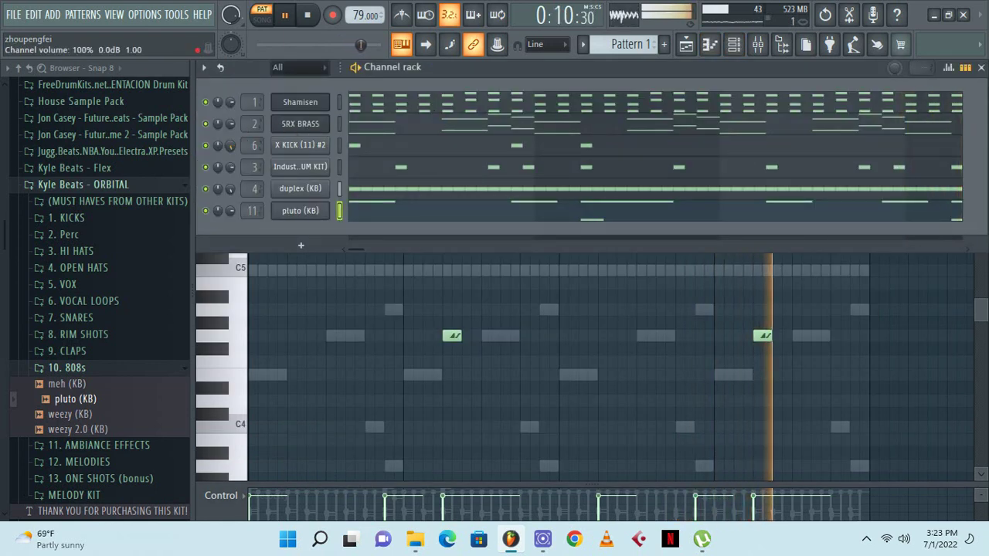
pyautogui.click(392, 168)
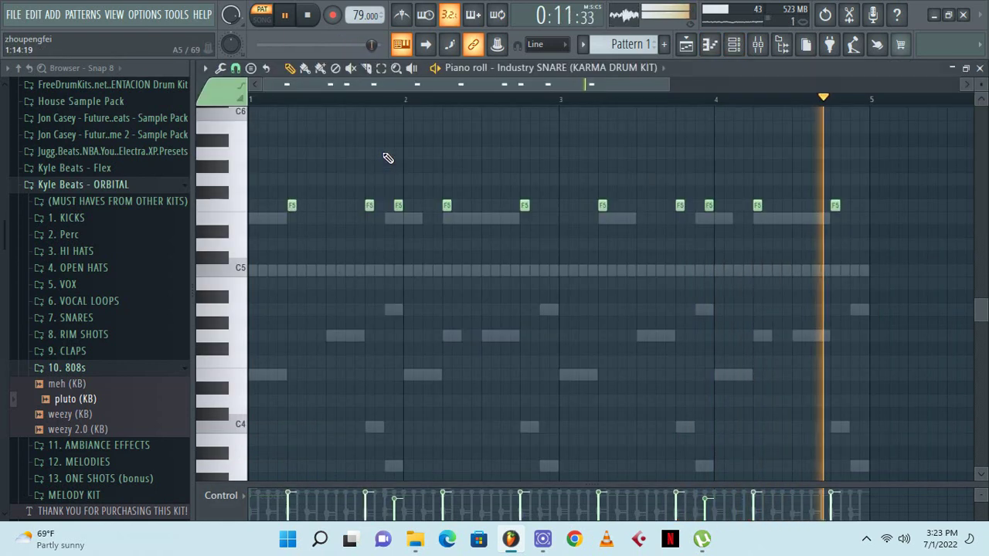
pyautogui.click(734, 50)
pyautogui.click(383, 147)
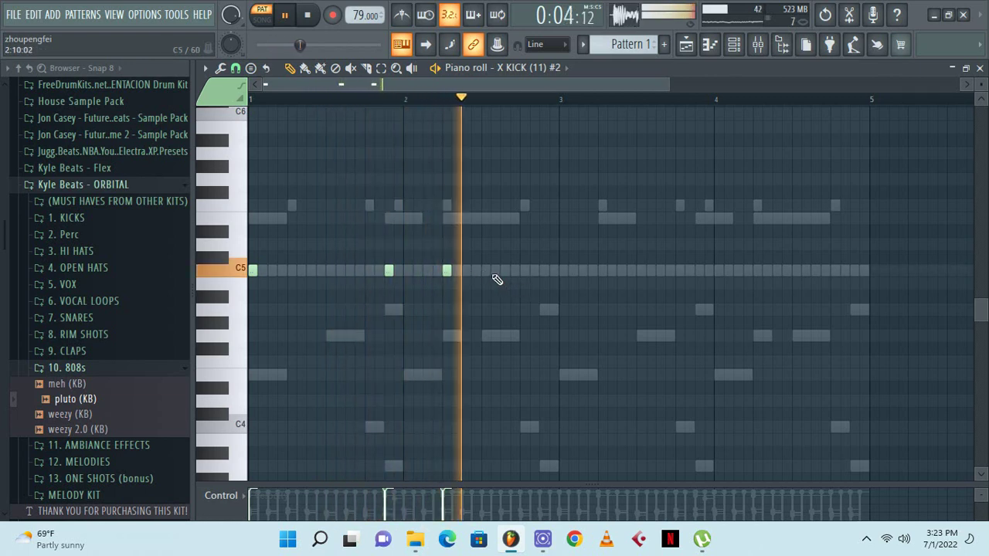
pyautogui.click(523, 271)
pyautogui.click(563, 270)
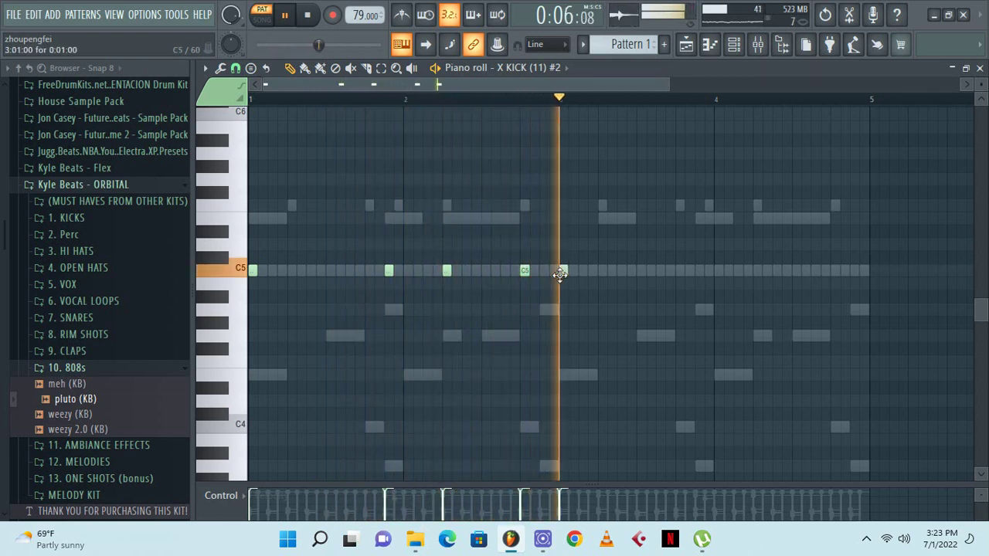
pyautogui.click(582, 270)
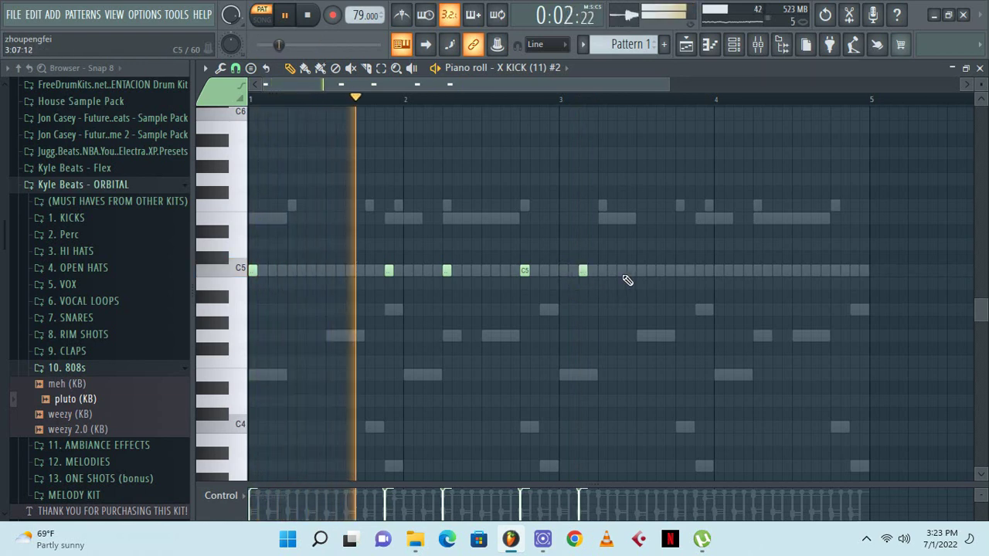
pyautogui.click(708, 270)
pyautogui.moveTo(707, 270); pyautogui.dragTo(699, 271)
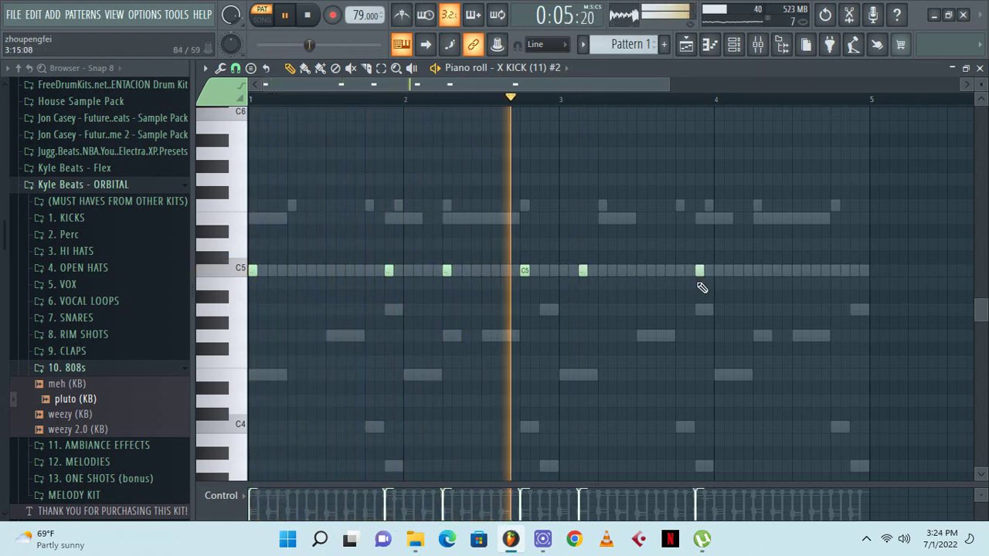
# Delete the two G4 slide notes in bars 2 and 4 of the pluto (KB) 808 part
pyautogui.click(735, 44)
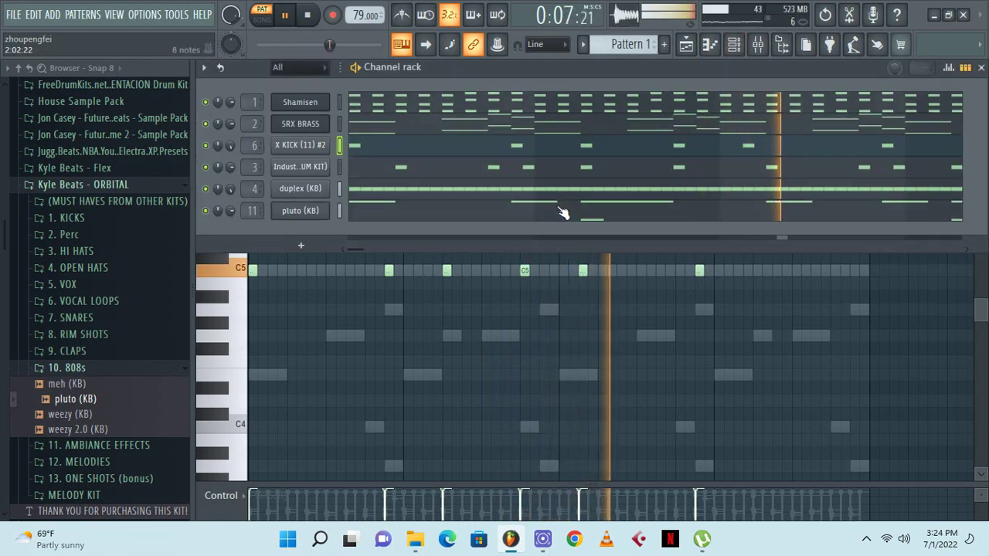
pyautogui.click(563, 212)
pyautogui.rightClick(452, 338)
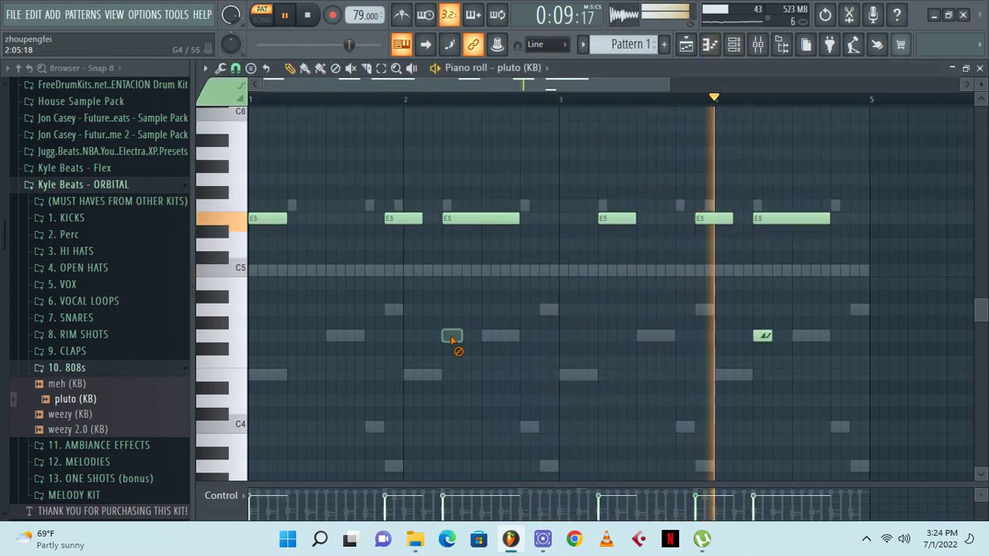
pyautogui.rightClick(763, 337)
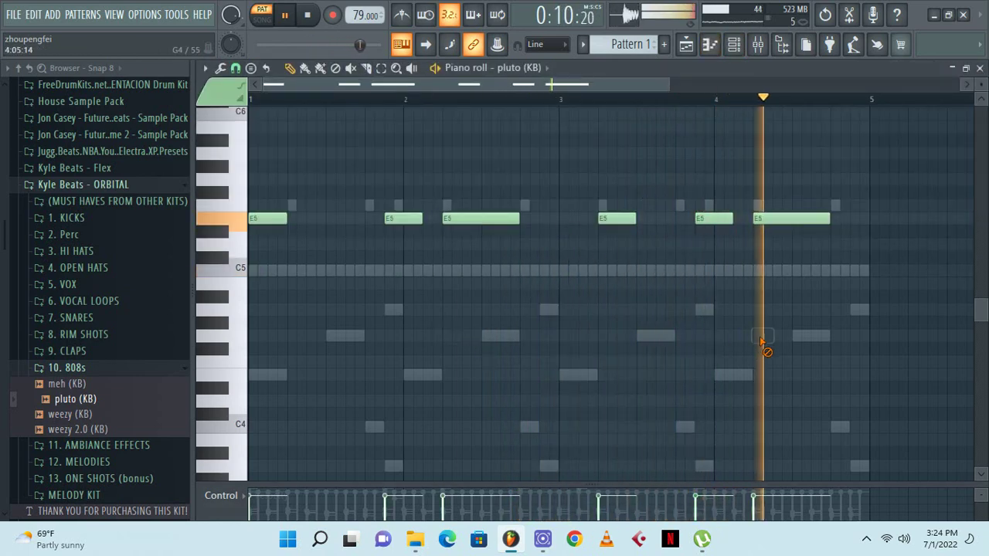
# Move the kick note at step 13 of bar 2 one step later to step 14
pyautogui.click(737, 40)
pyautogui.click(583, 161)
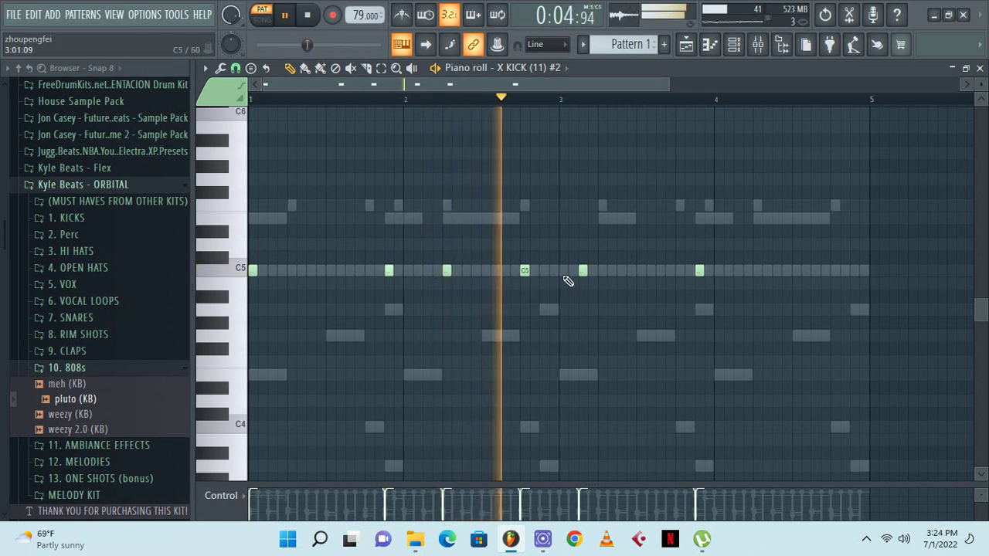
pyautogui.press('space')
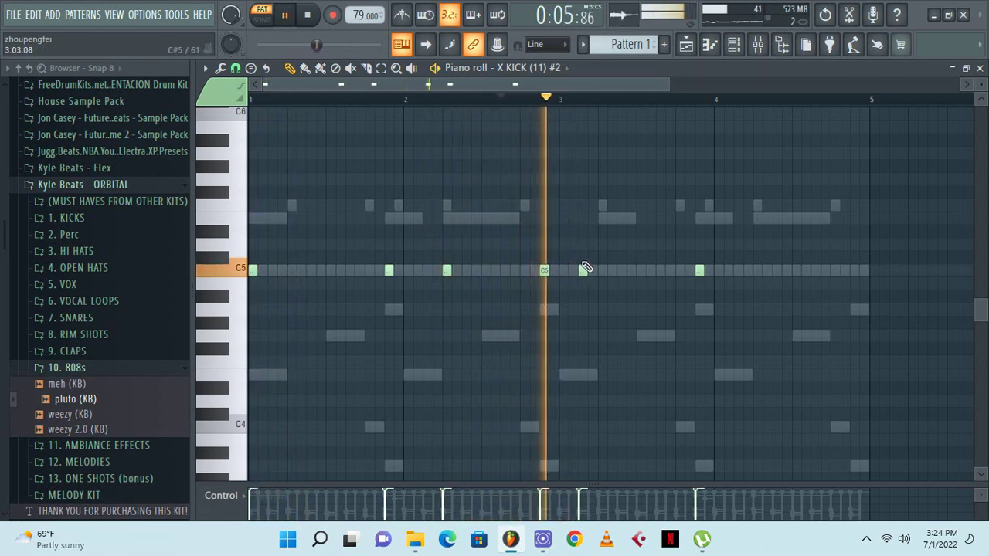
pyautogui.moveTo(553, 273); pyautogui.dragTo(541, 270)
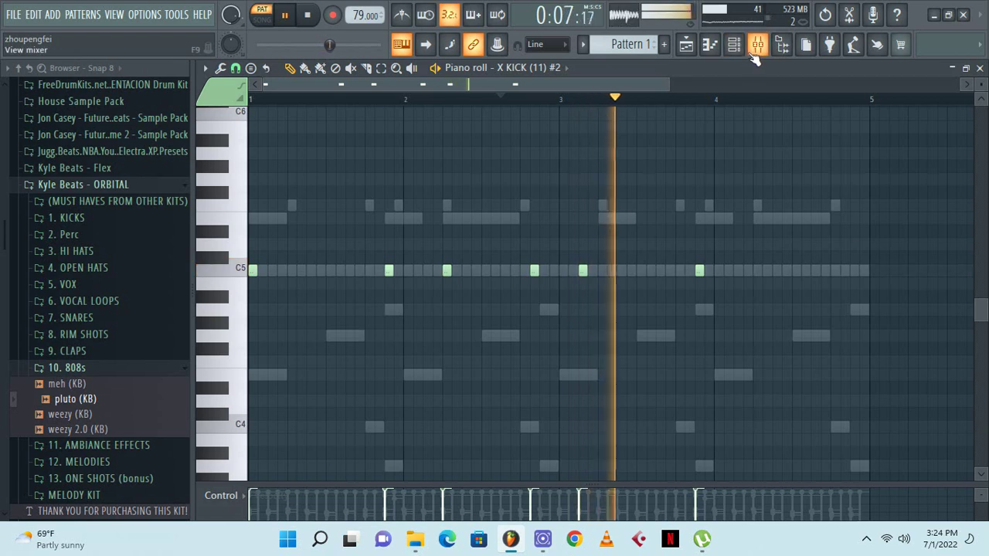
# Add kick notes on C5 at step 14 of bar 3 and steps 5, 13 and 15 of bar 4
pyautogui.click(690, 271)
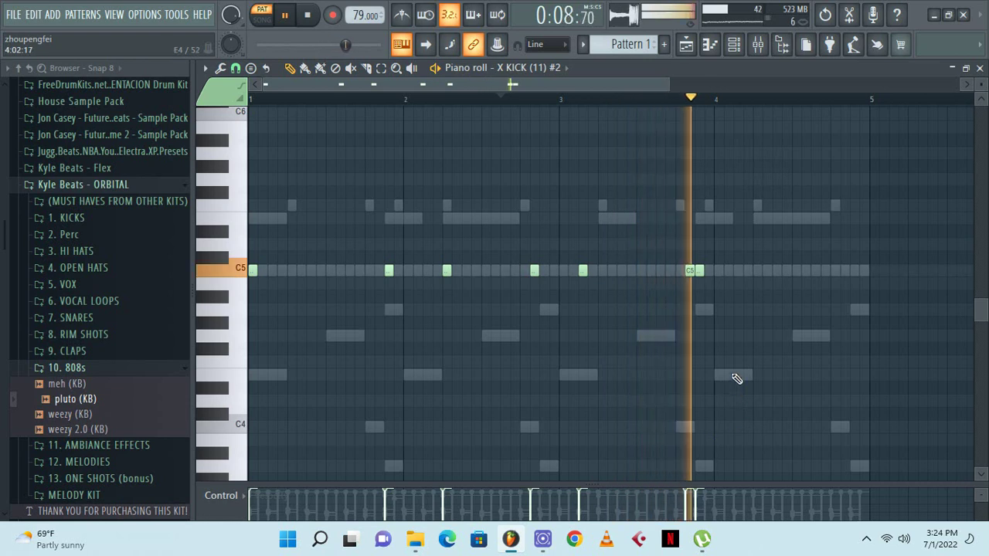
pyautogui.click(757, 271)
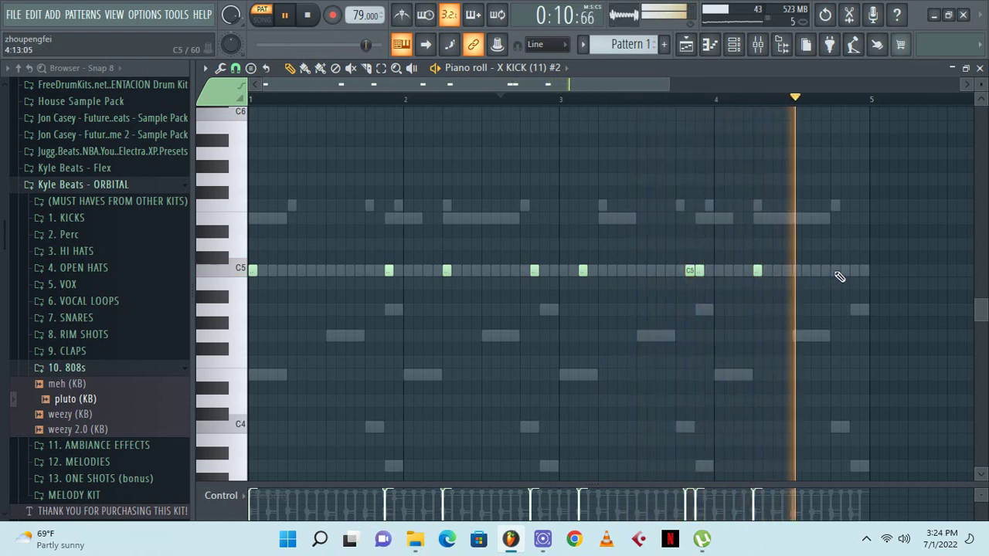
pyautogui.click(836, 271)
pyautogui.click(854, 271)
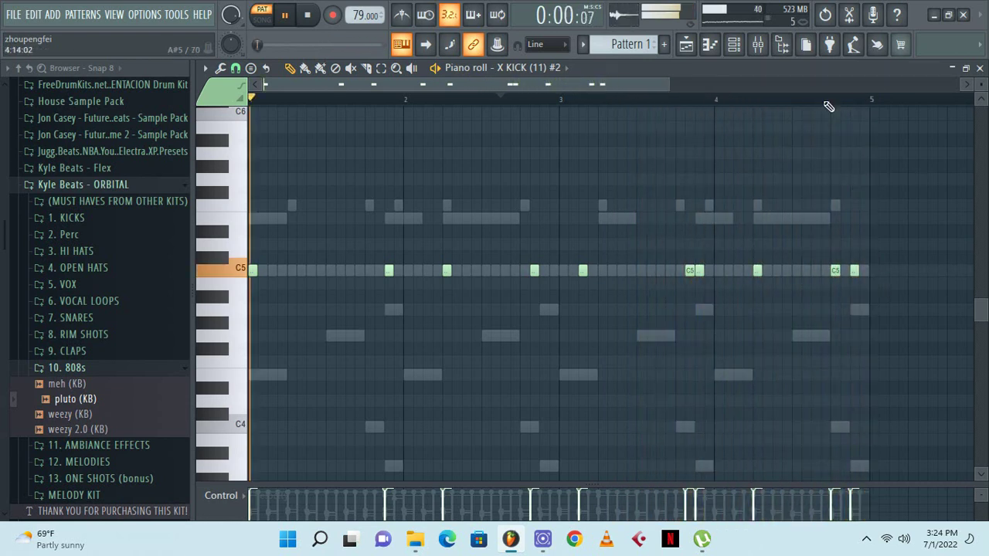
# Shorten the eight-step E5 note in bar 2 of the pluto (KB) 808 part to four steps
pyautogui.click(758, 44)
pyautogui.click(414, 218)
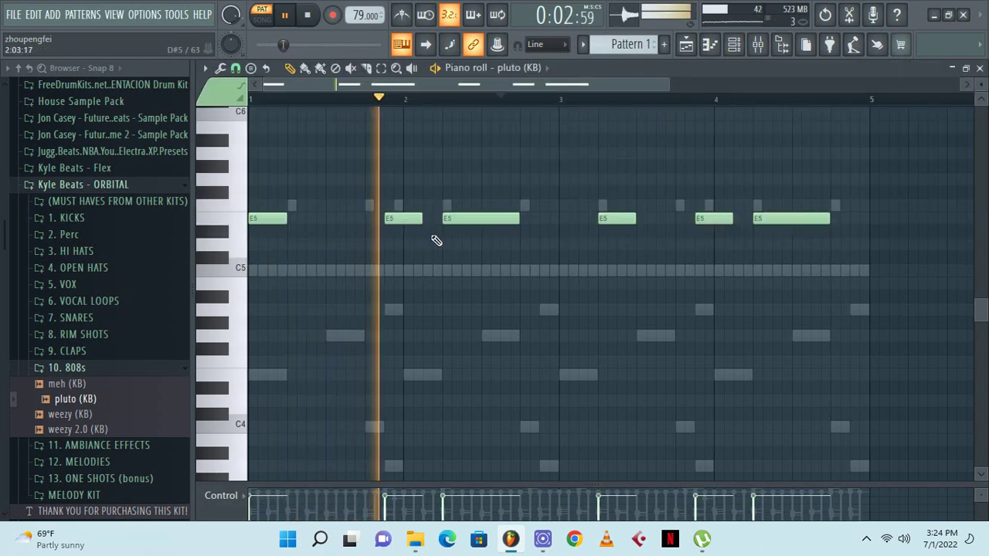
pyautogui.moveTo(516, 215); pyautogui.dragTo(496, 211)
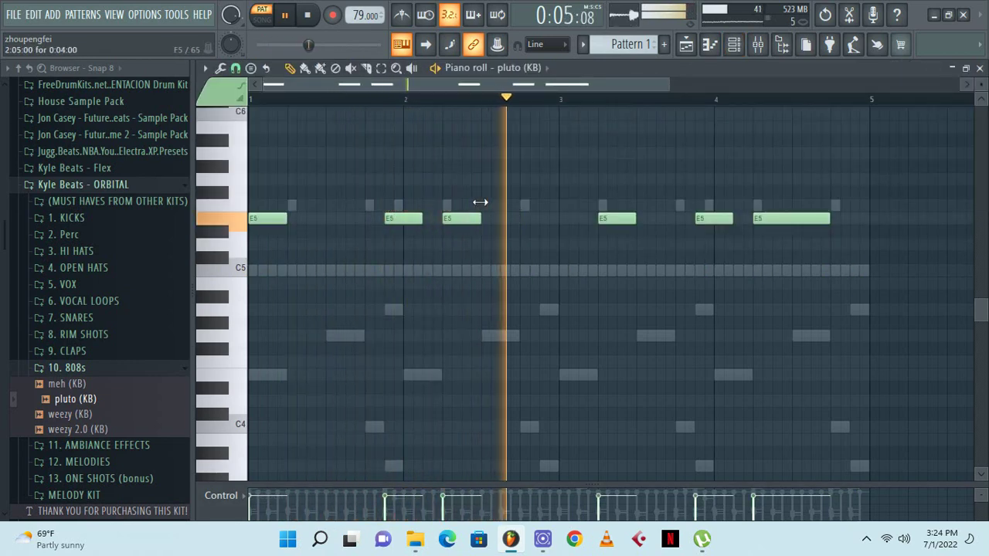
# Place a three-step A5 808 note at step 14 of bar 2, playing the pattern to check its position
pyautogui.click(544, 218)
pyautogui.click(554, 310)
pyautogui.press('space')
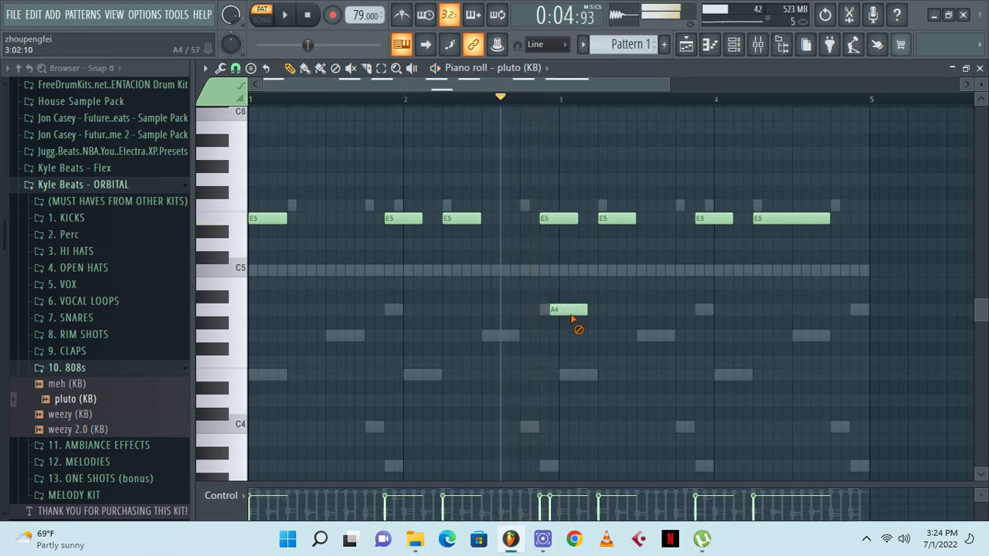
pyautogui.moveTo(556, 192); pyautogui.dragTo(540, 204)
pyautogui.press('space')
pyautogui.press('space')
pyautogui.press('space')
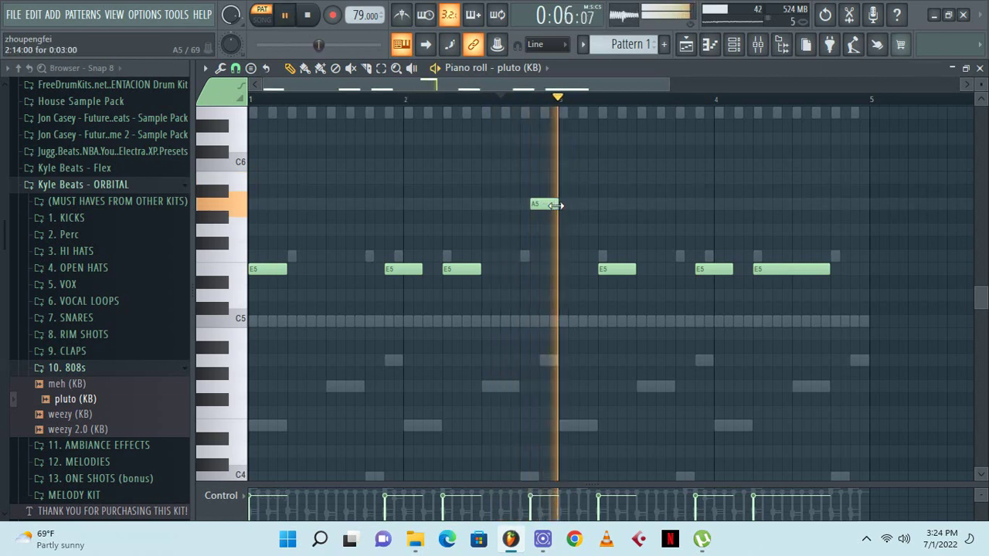
# Move the first E5 808 note of bar 3 two steps earlier to step 3
pyautogui.press('space')
pyautogui.press('space')
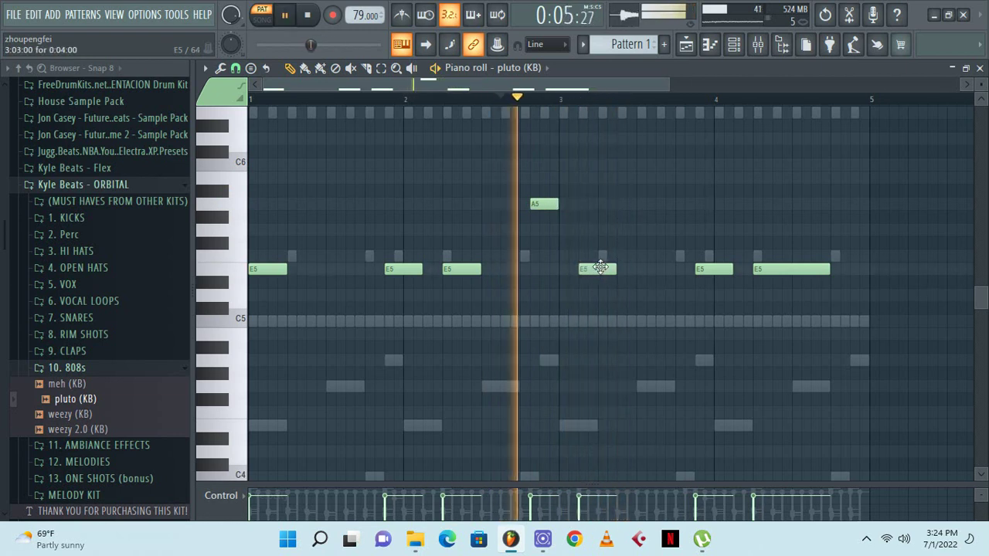
pyautogui.moveTo(613, 273); pyautogui.dragTo(602, 267)
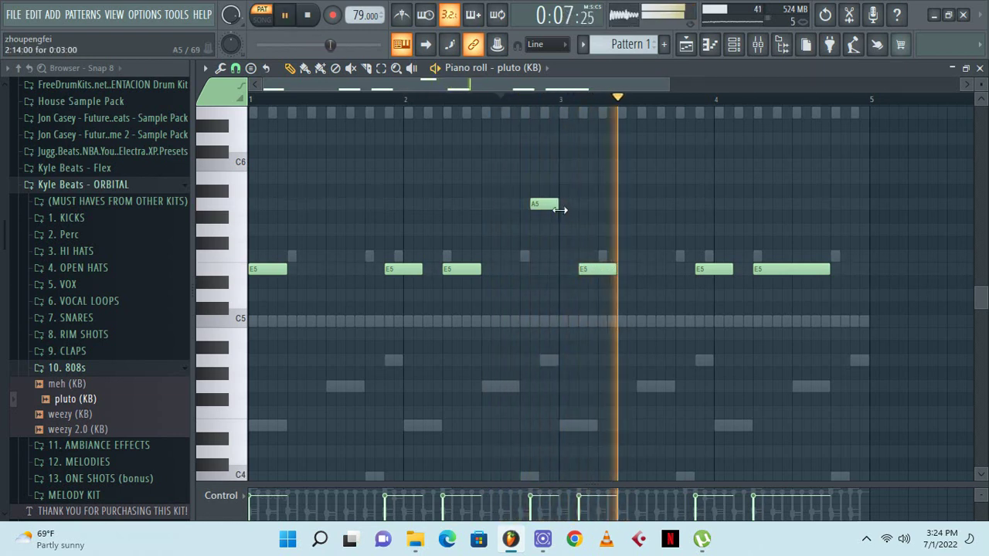
# Add a two-step A4 slide note to the 808 part at step 15 of bar 2
pyautogui.doubleClick(552, 359)
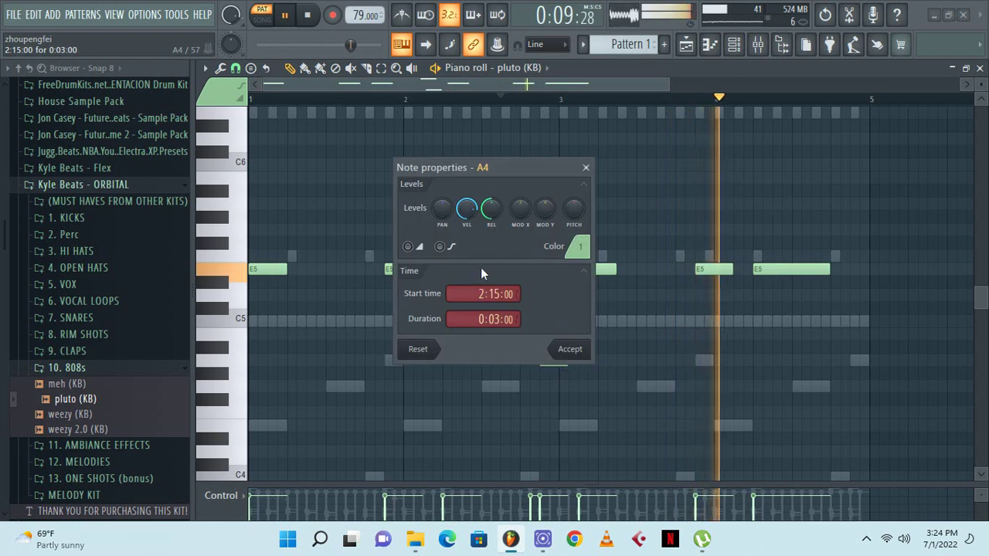
pyautogui.click(439, 247)
pyautogui.click(568, 350)
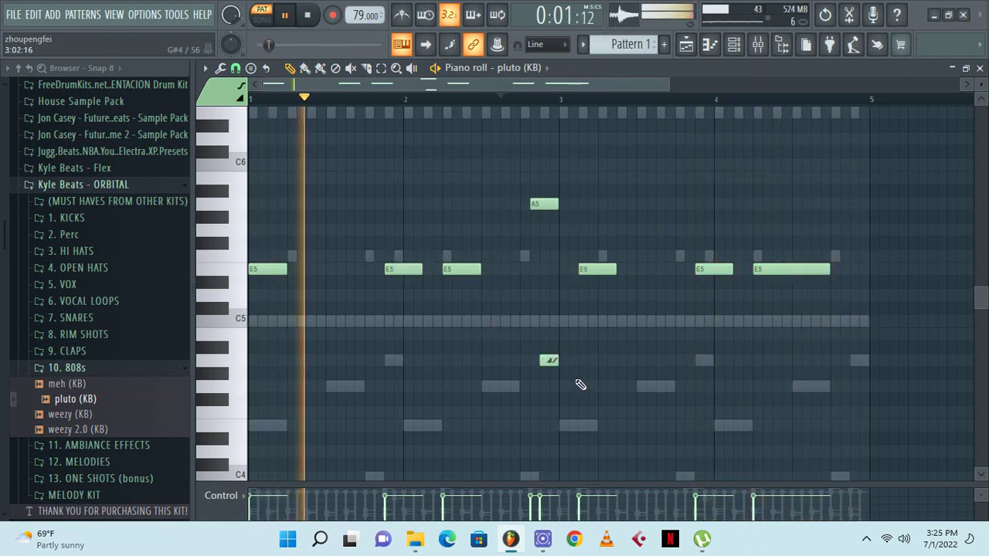
# Save the project as move in the June folder
pyautogui.hotkey('ctrl', 's')
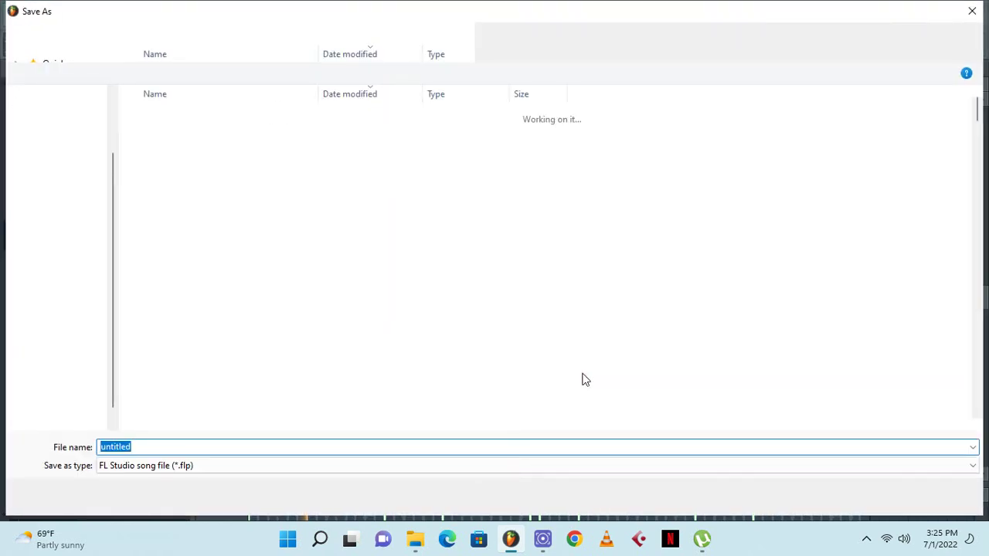
pyautogui.write('move')
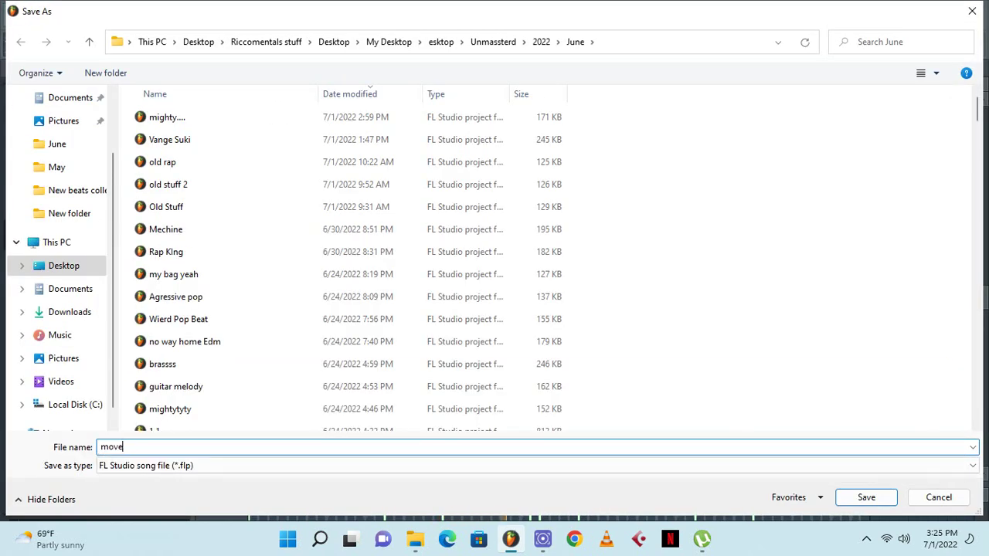
pyautogui.press('Return')
# Place a two-step C7 808 note at step 13 of bar 4
pyautogui.scroll(1, 533, 293)
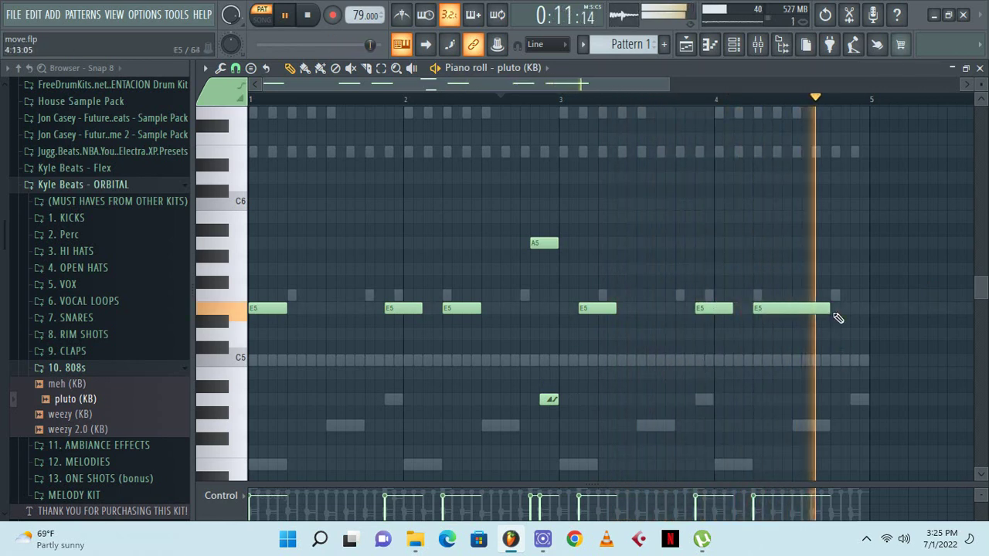
pyautogui.scroll(2, 863, 255)
pyautogui.scroll(3, 866, 267)
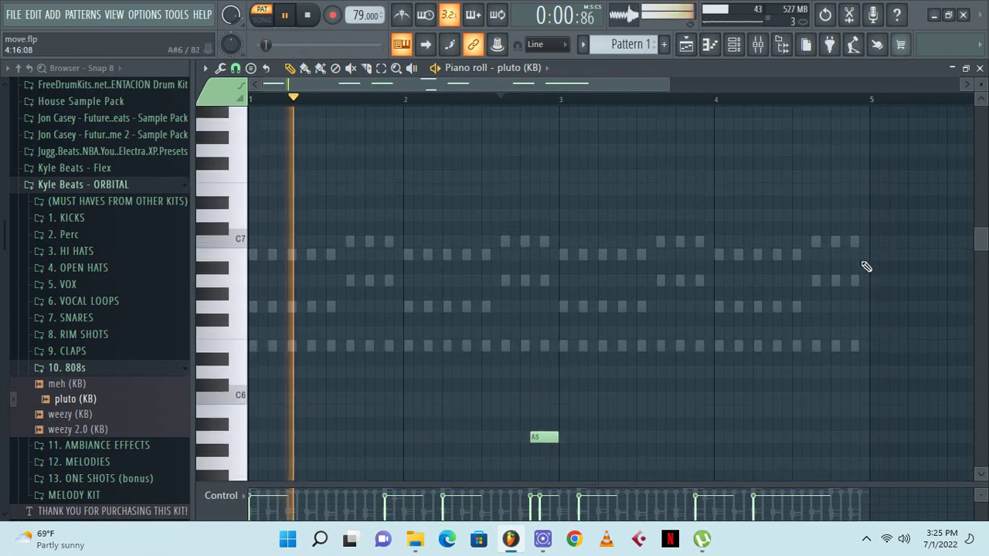
pyautogui.click(839, 242)
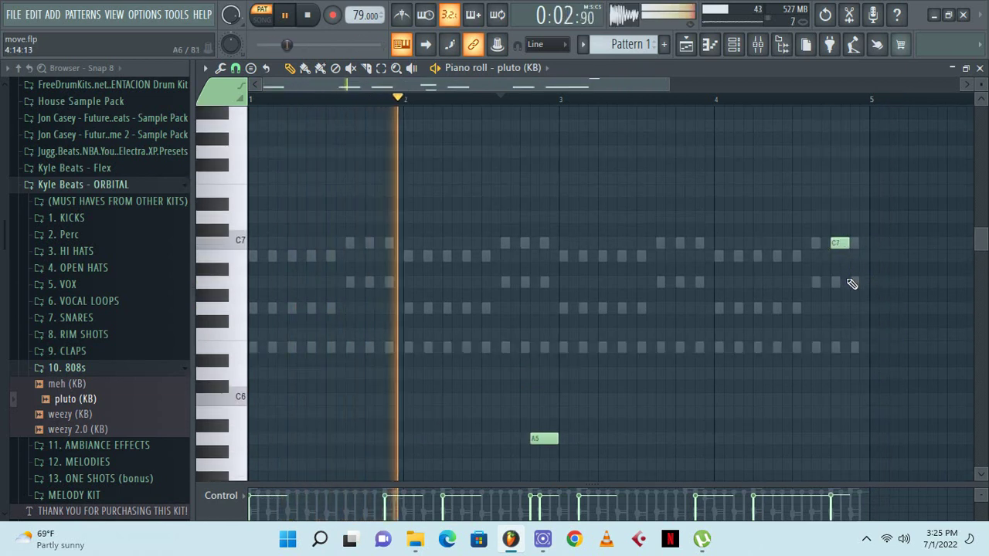
# Add an A6 808 note at step 15 of bar 4 and make the C7 note at step 13 a one-step slide
pyautogui.click(852, 283)
pyautogui.doubleClick(836, 245)
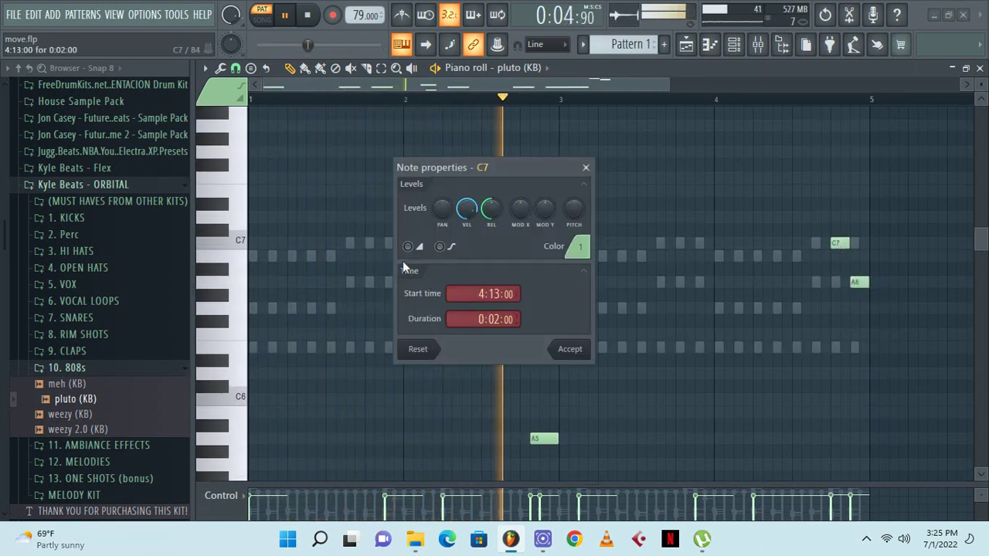
pyautogui.click(568, 349)
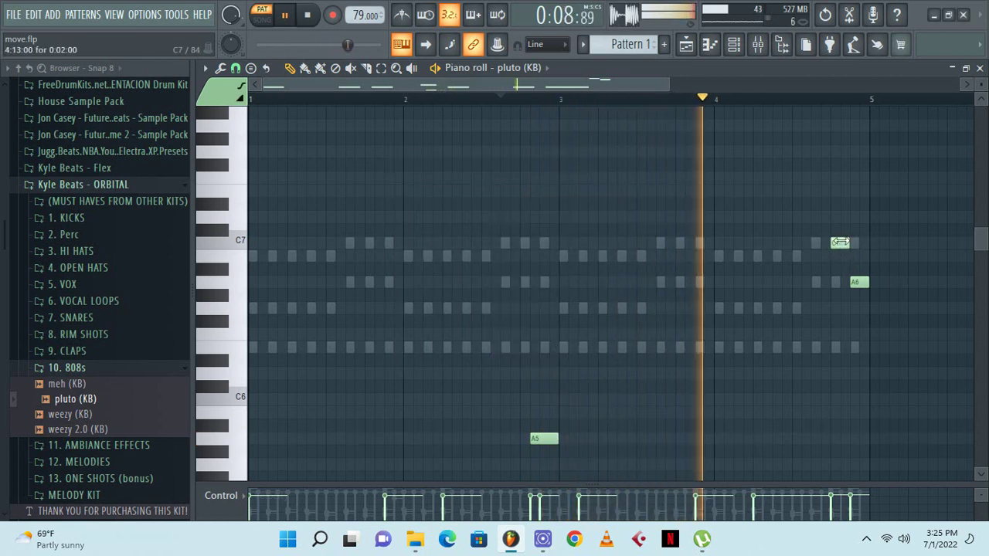
pyautogui.moveTo(849, 245); pyautogui.dragTo(839, 245)
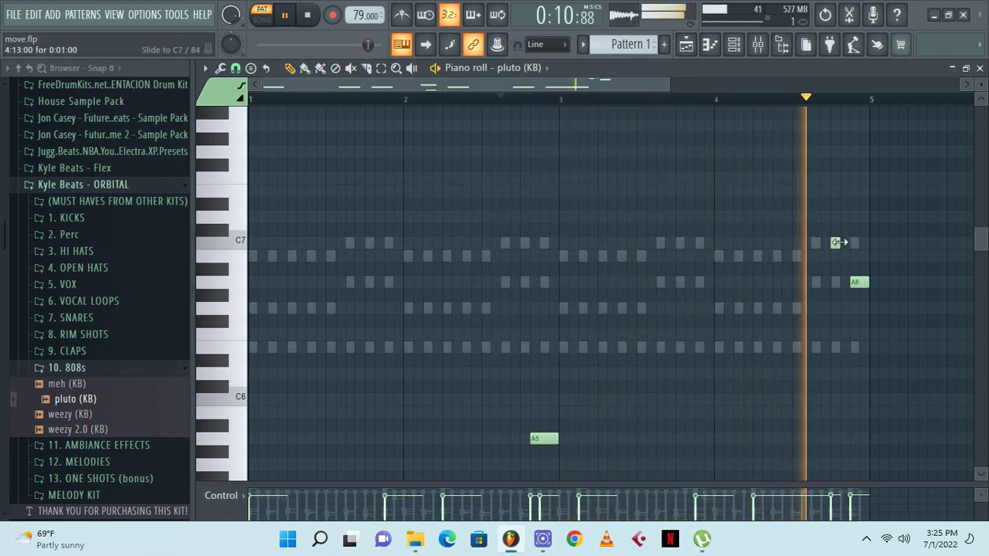
# Make the A6 note at step 15 a two-step slide and add a one-step E6 slide at step 16 of bar 4
pyautogui.scroll(-3, 869, 309)
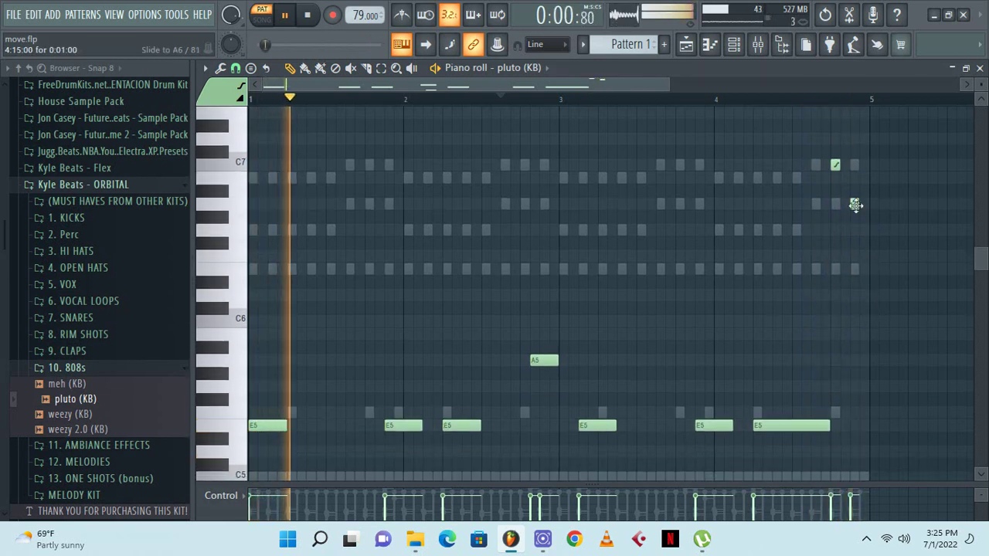
pyautogui.moveTo(856, 204); pyautogui.dragTo(864, 204)
pyautogui.click(876, 270)
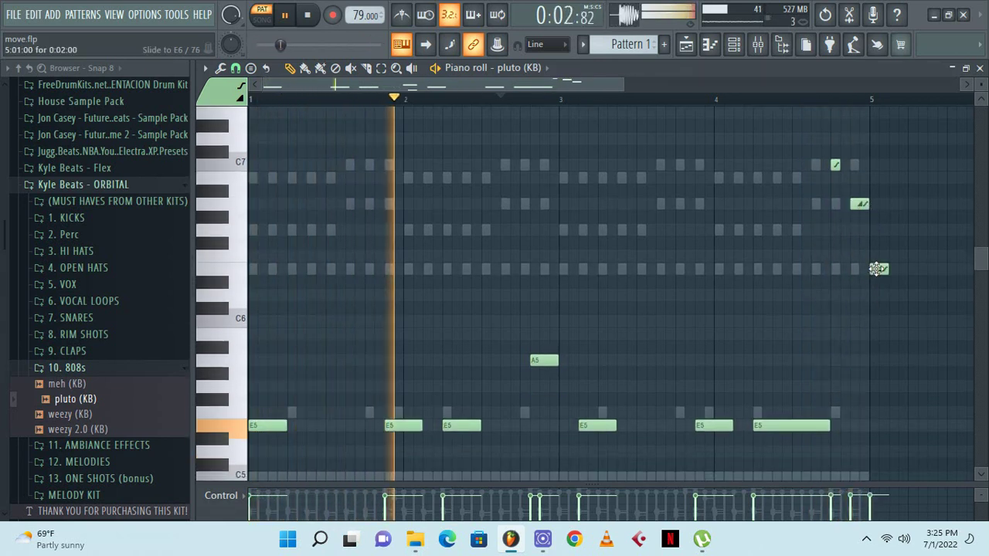
pyautogui.moveTo(880, 269); pyautogui.dragTo(870, 271)
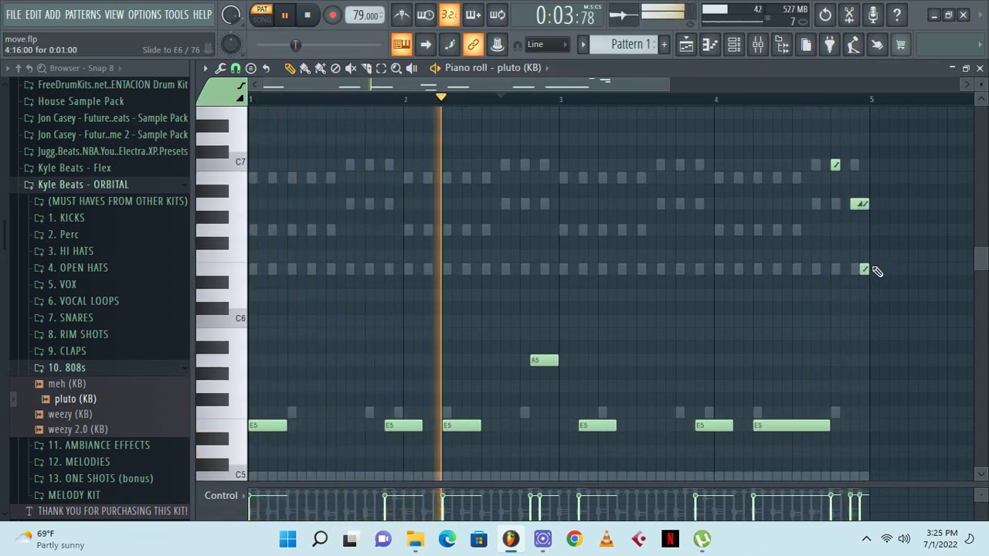
# Add two-step E5 808 notes at steps 13 and 15 of bar 4, directly after the long E5 note
pyautogui.click(839, 425)
pyautogui.moveTo(894, 423); pyautogui.dragTo(867, 425)
pyautogui.click(855, 424)
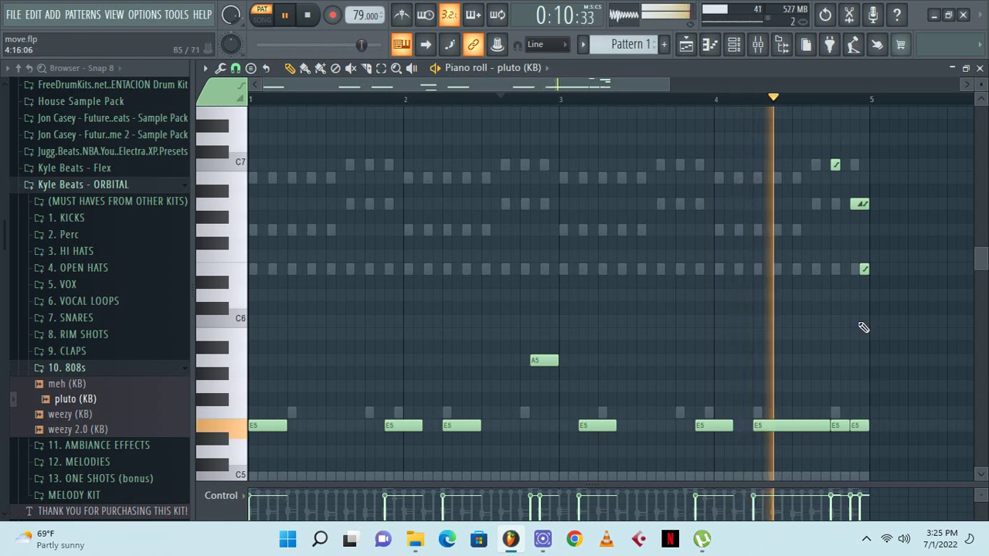
# Redo the E6 note at step 16 of bar 4 as a one-step slide and lower it two octaves to E4
pyautogui.click(867, 270)
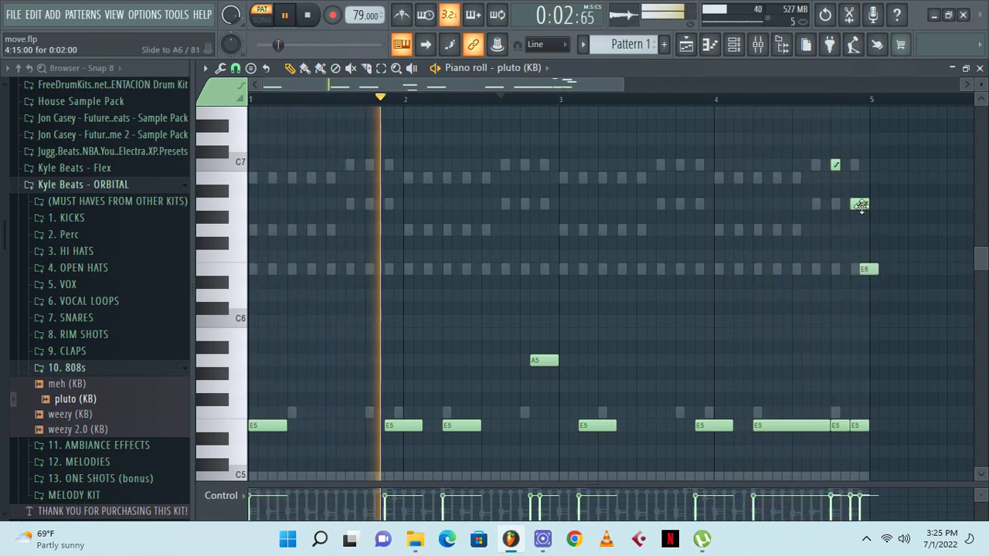
pyautogui.click(862, 206)
pyautogui.rightClick(869, 272)
pyautogui.moveTo(875, 271); pyautogui.dragTo(865, 284)
pyautogui.click(382, 69)
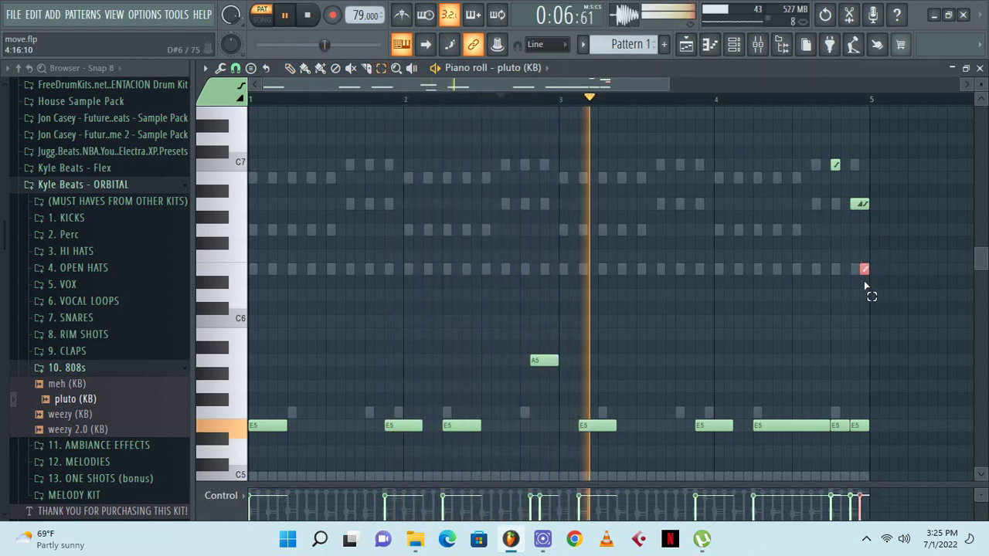
pyautogui.hotkey('ctrl', 'Down')
pyautogui.hotkey('ctrl', 'Down')
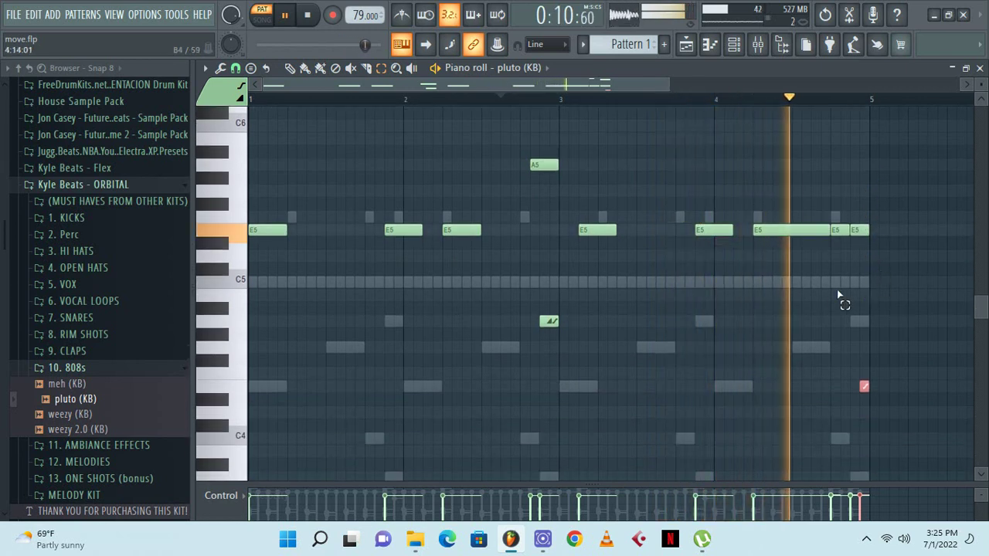
# Save the project with the finished 808 pattern
pyautogui.scroll(2, 888, 190)
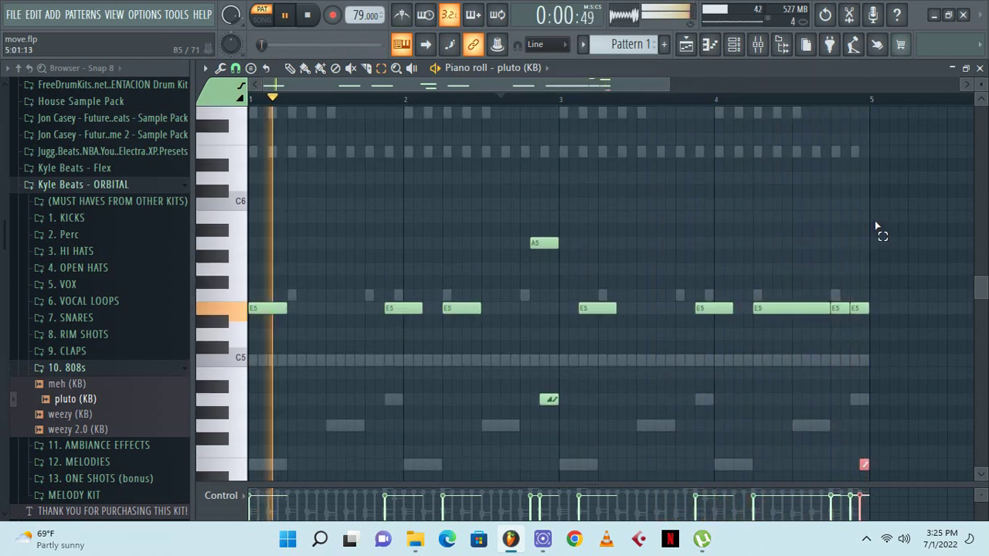
pyautogui.click(13, 14)
pyautogui.click(137, 82)
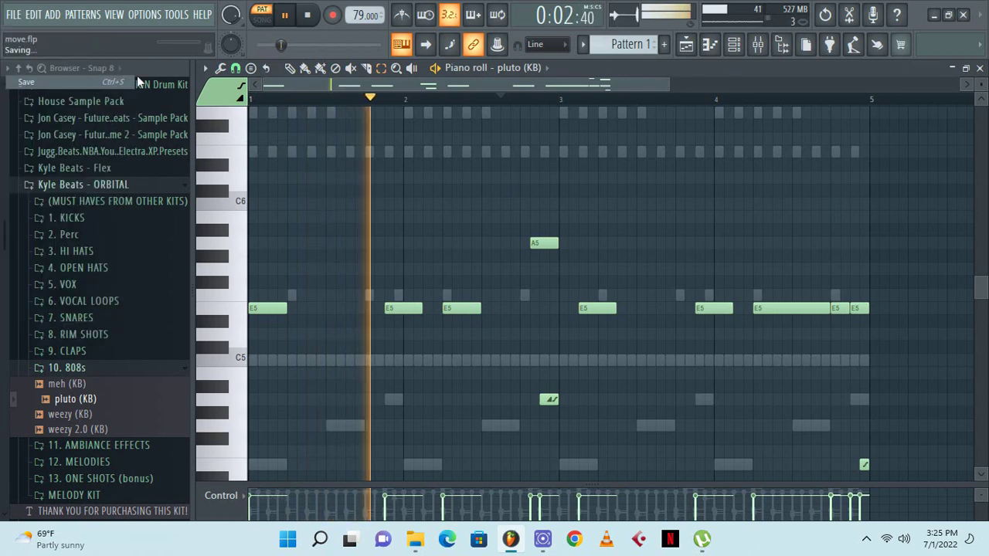
# Transpose all notes of the Shamisen melody up one octave
pyautogui.press('F6')
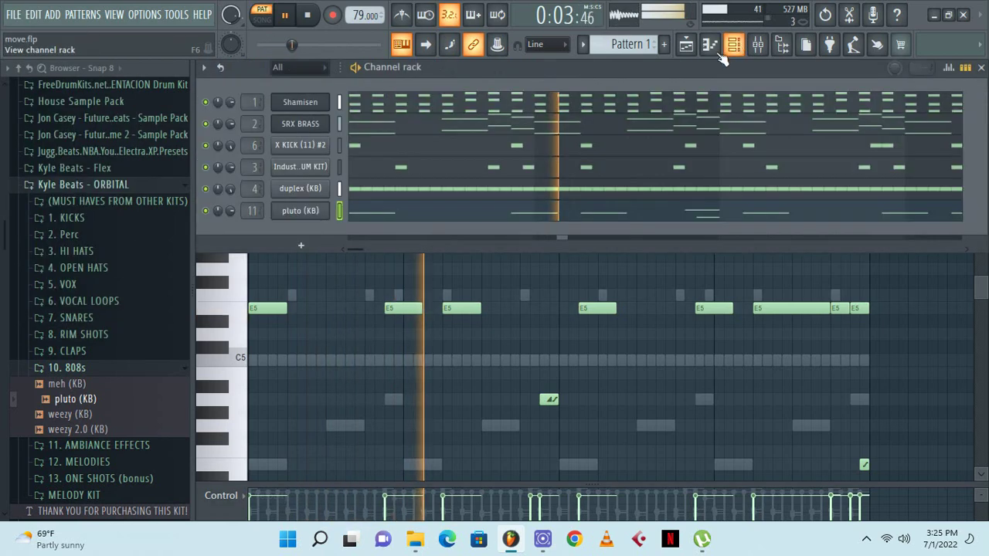
pyautogui.click(360, 106)
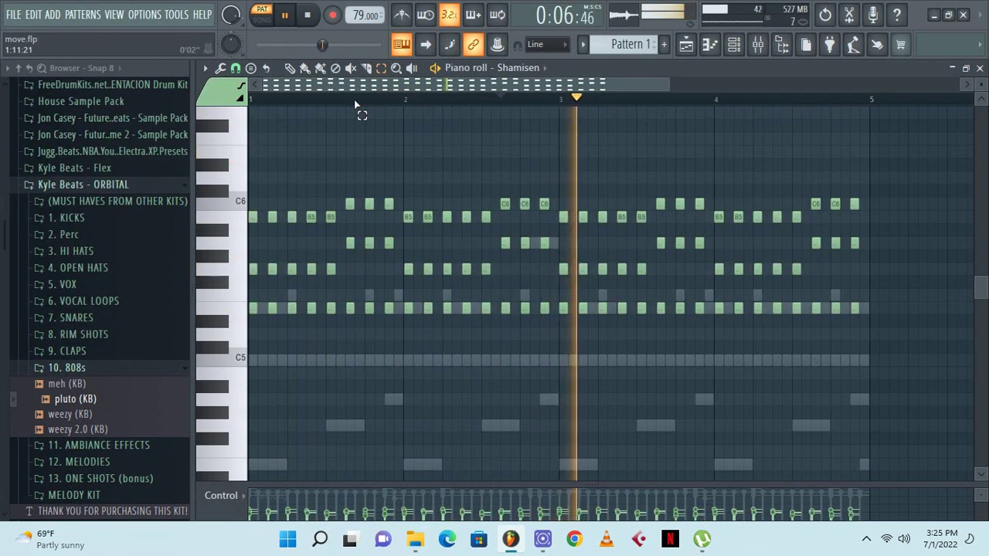
pyautogui.scroll(-1, 354, 104)
pyautogui.hotkey('ctrl', 'Up')
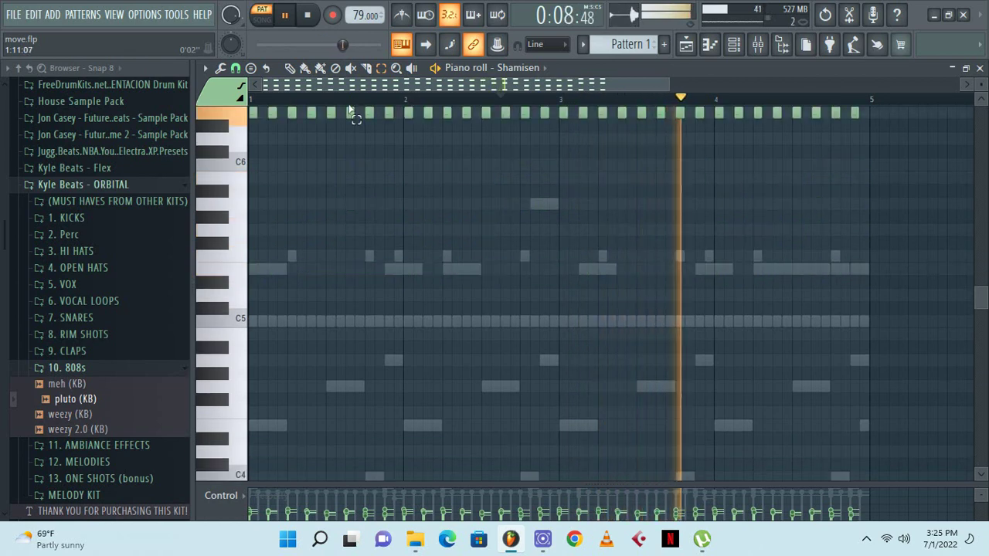
# Save the project with the transposed Shamisen melody
pyautogui.press('F6')
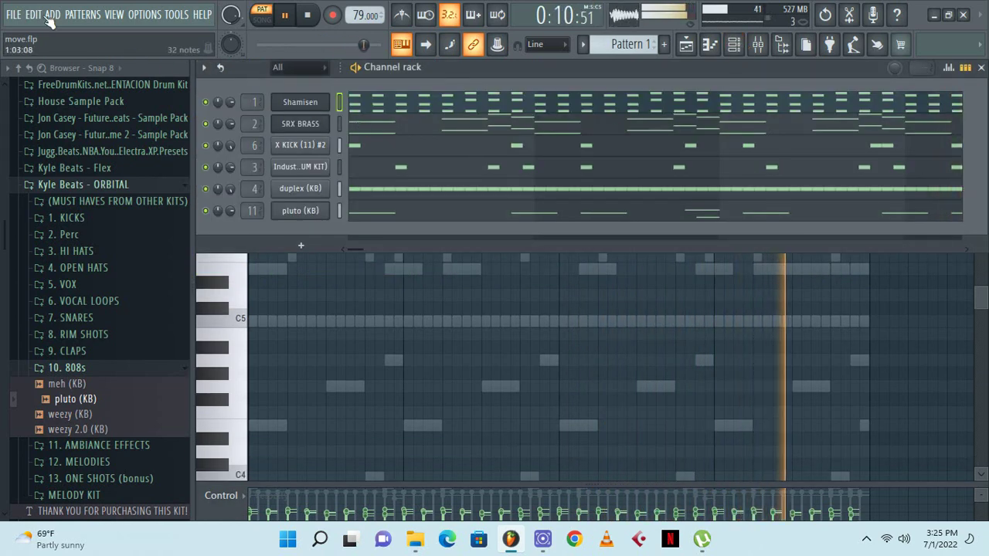
pyautogui.click(23, 18)
pyautogui.click(31, 88)
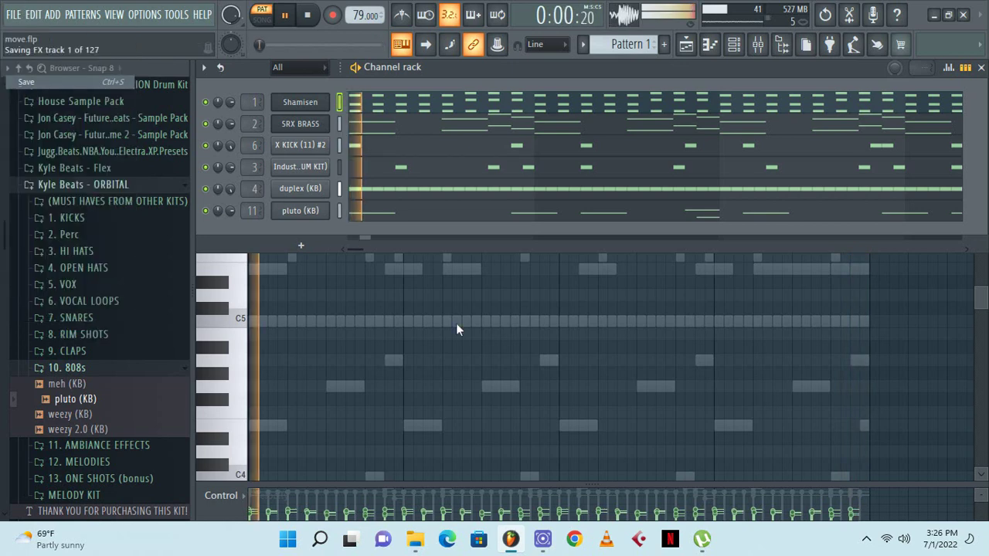
# Play back the pattern with the Shamisen notes in view to check the raised melody against the drums
pyautogui.press('F6')
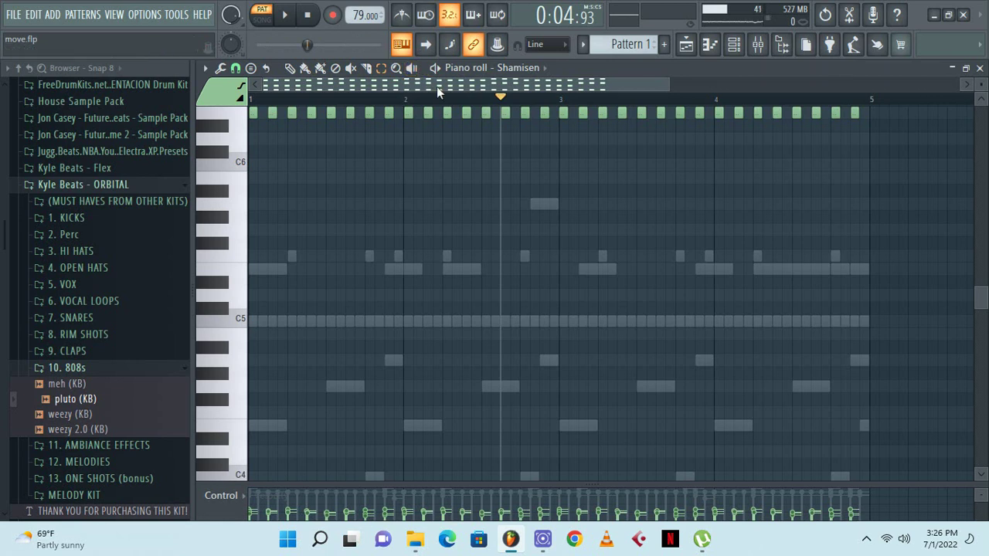
pyautogui.scroll(2, 442, 123)
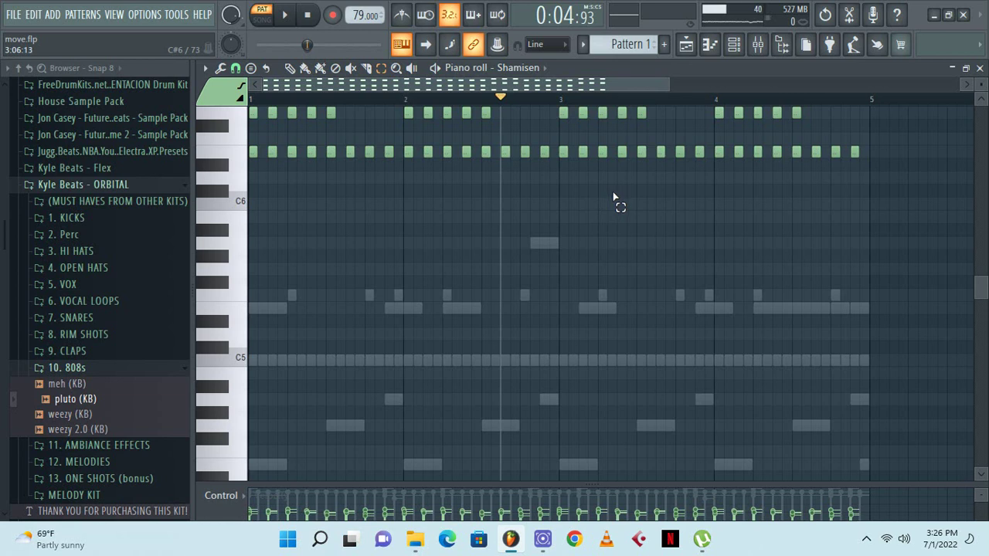
pyautogui.press('space')
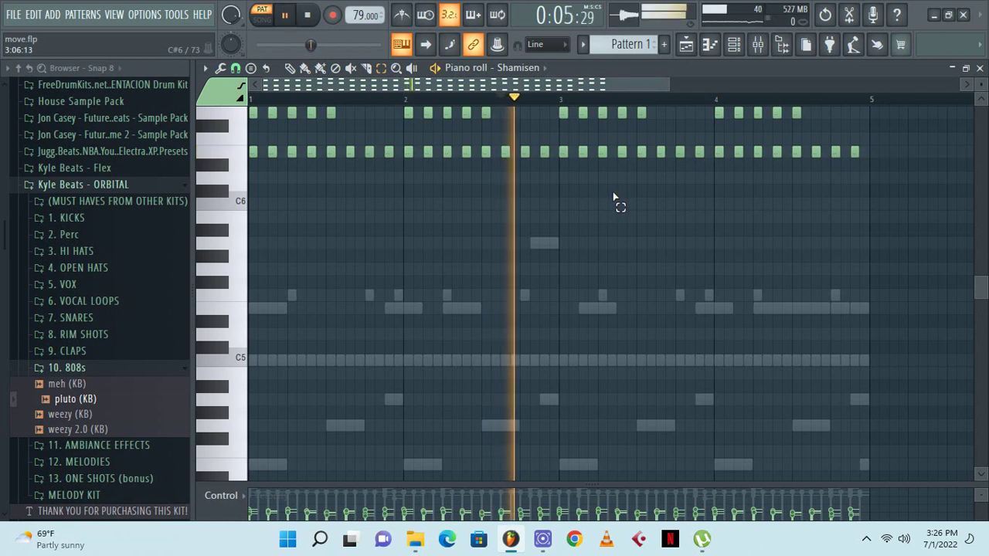
pyautogui.click(309, 16)
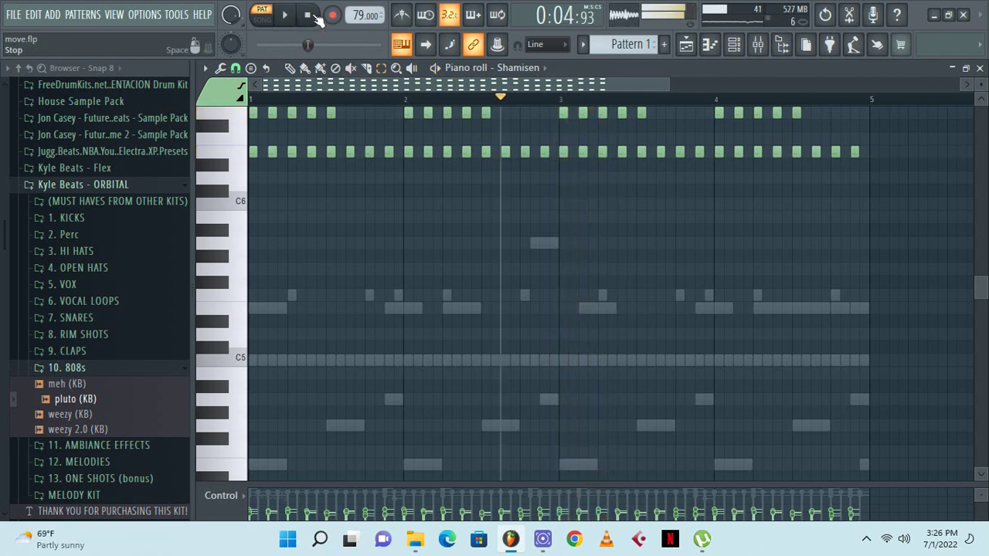
pyautogui.press('space')
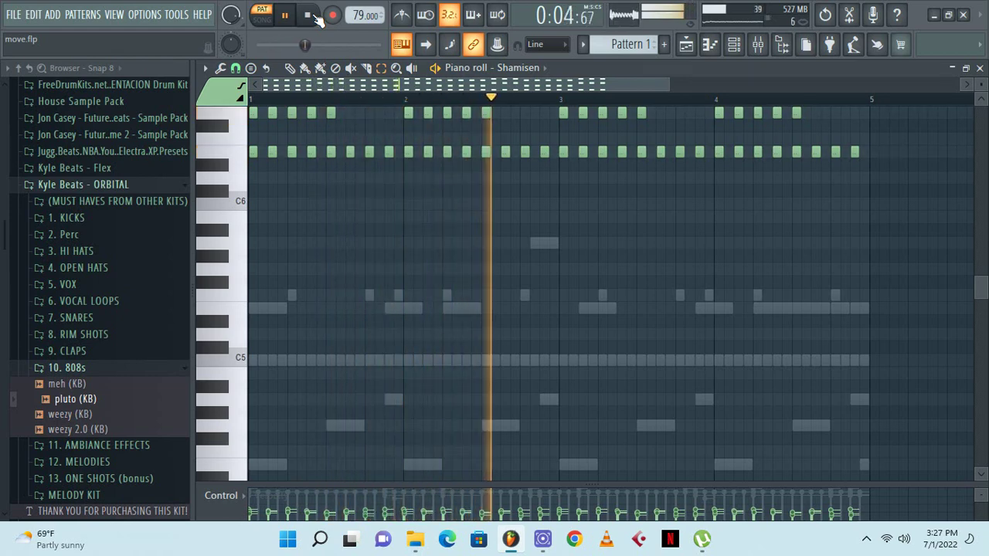
# Show the channel rack over the playlist and play the pattern with SRX BRASS, X KICK and pluto muted
pyautogui.click(979, 69)
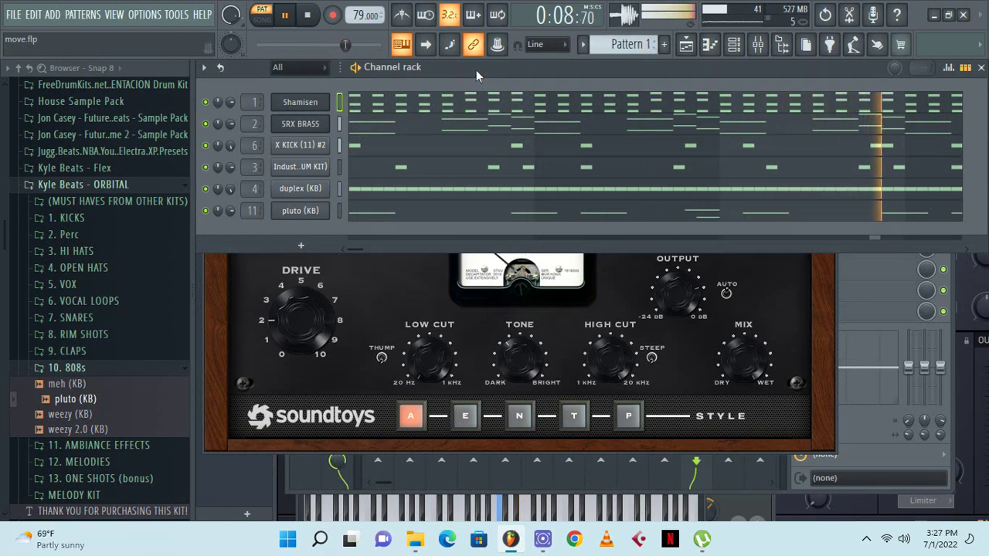
pyautogui.click(735, 46)
pyautogui.click(734, 46)
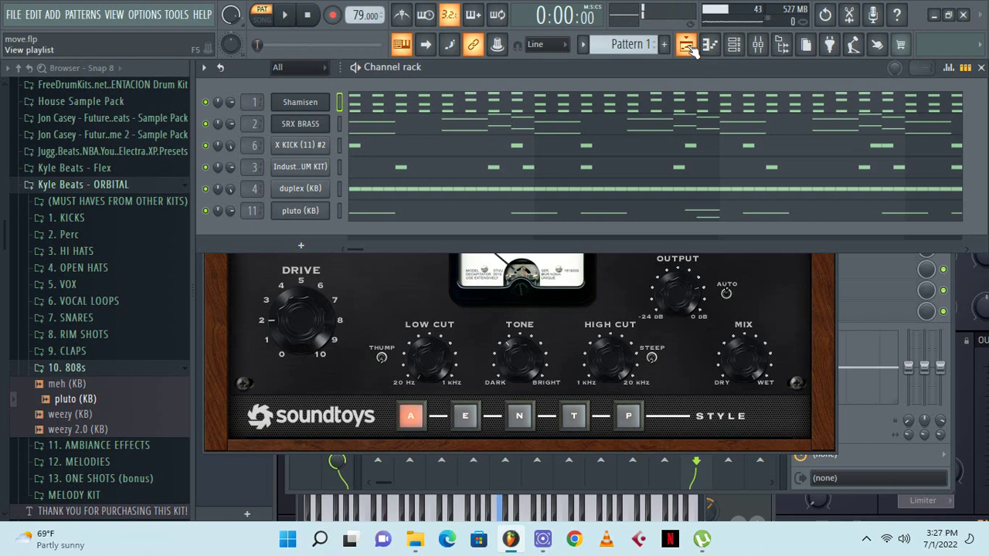
pyautogui.click(686, 45)
pyautogui.press('space')
pyautogui.click(737, 46)
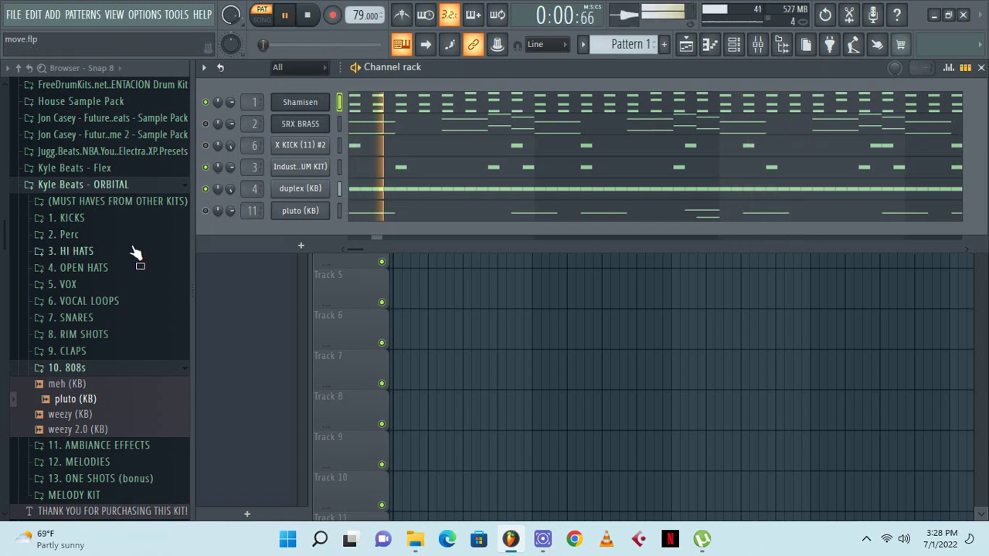
# Raise the Shamisen notes one octave from their current pitch and return to the channel rack
pyautogui.click(376, 105)
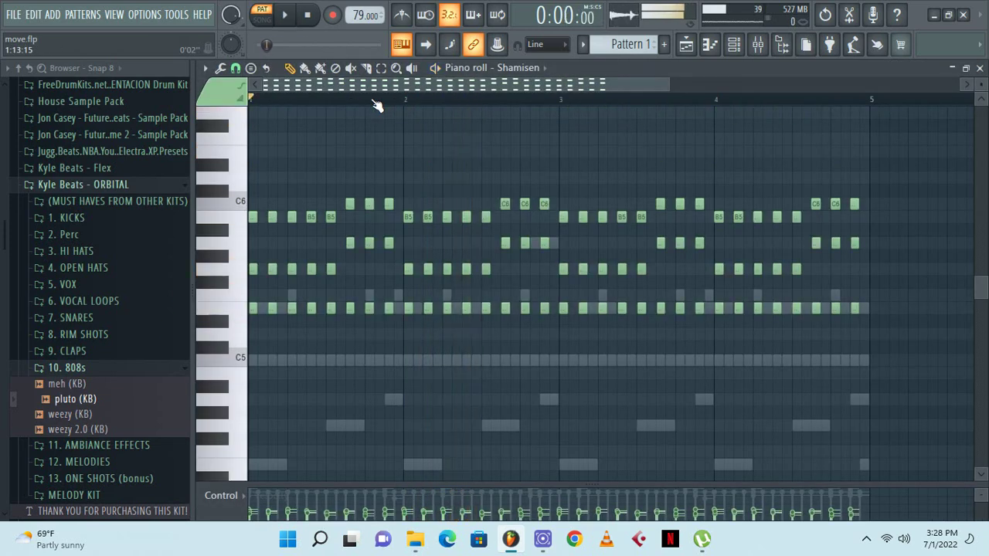
pyautogui.hotkey('ctrl', 'Up')
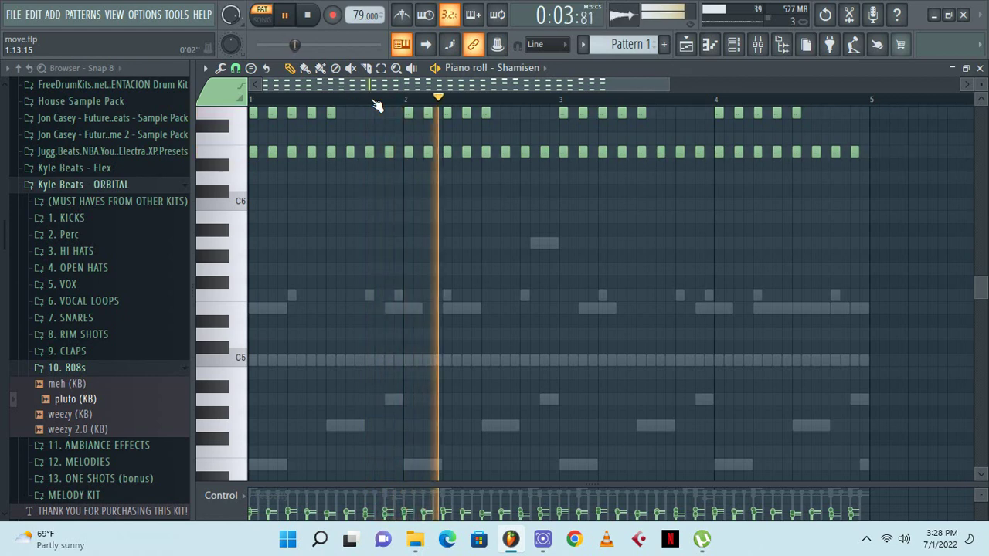
pyautogui.click(980, 68)
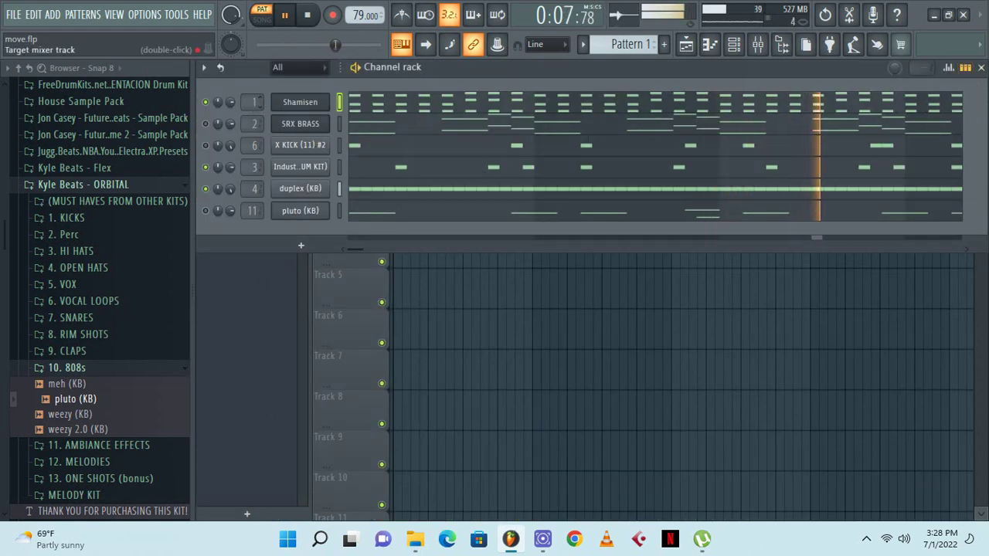
# Open the Shamisen's mixer track, Insert 1, and inspect its JST BG-Keys and OTT effects
pyautogui.doubleClick(252, 102)
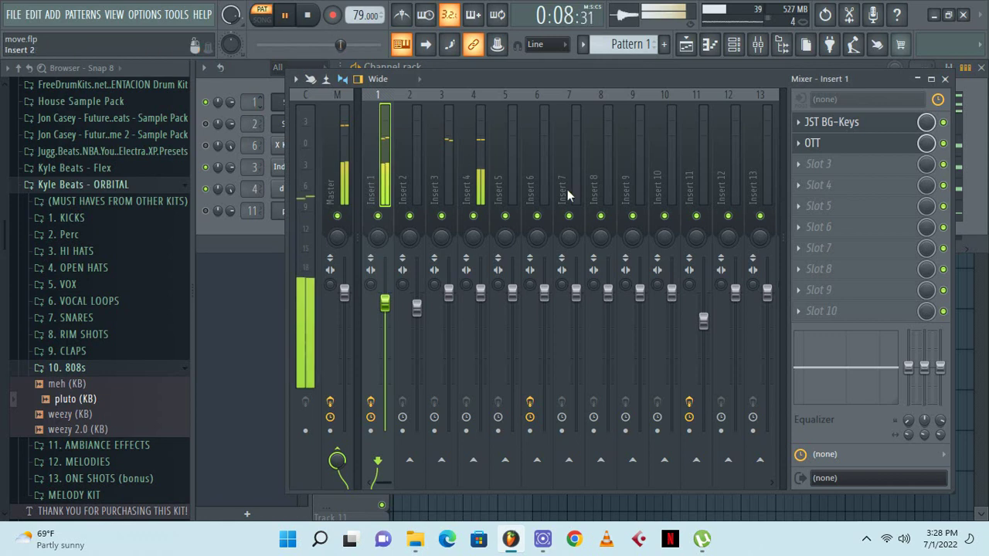
pyautogui.click(832, 122)
pyautogui.click(832, 122)
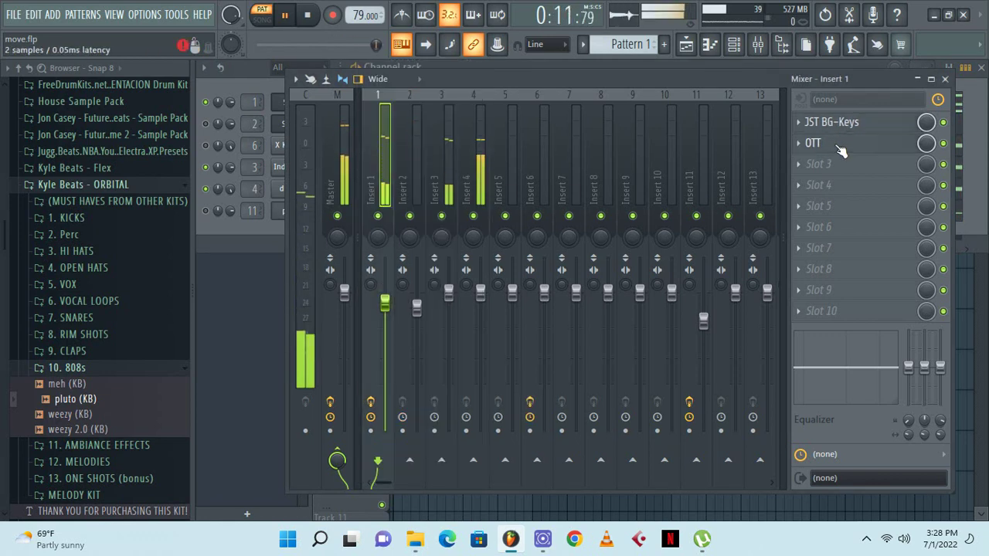
pyautogui.click(841, 147)
pyautogui.click(840, 147)
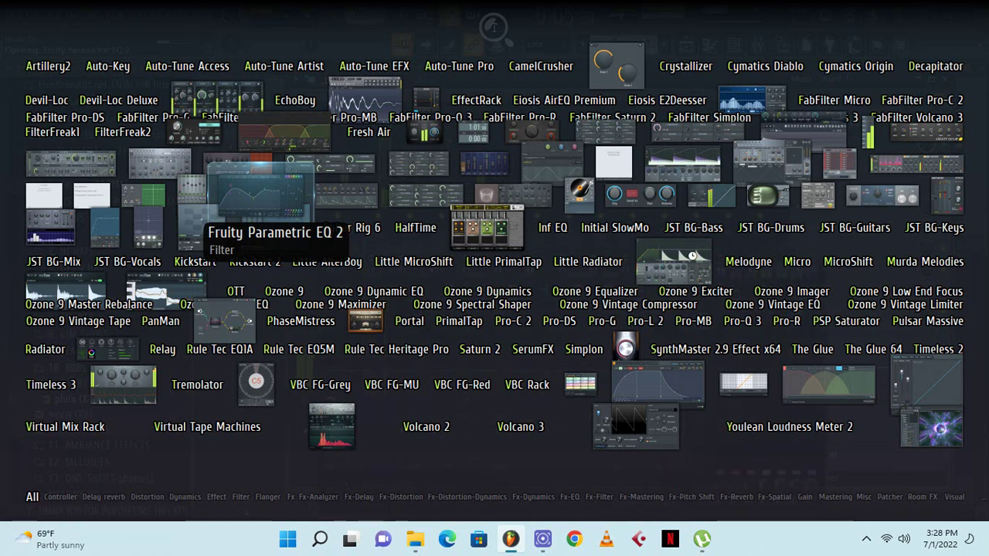
# Add Fruity parametric EQ 2 to slot 3 of Insert 1 and play the pattern to view the Shamisen's spectrum
pyautogui.click(259, 197)
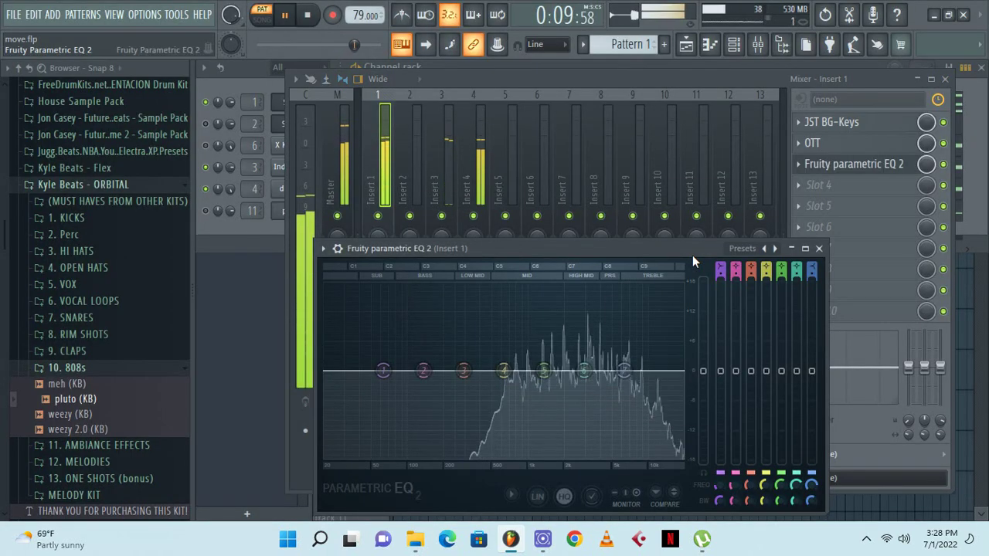
pyautogui.press('space')
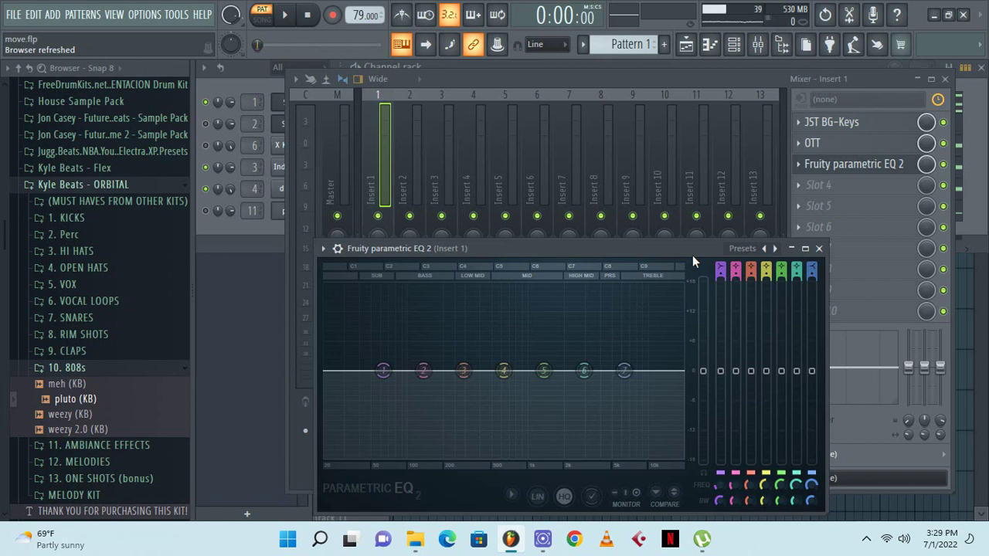
pyautogui.press('space')
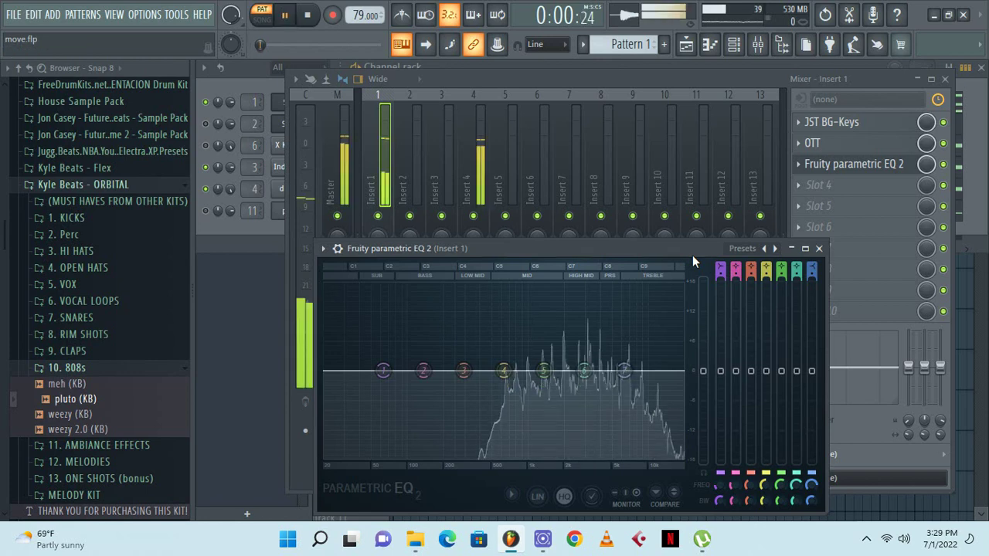
pyautogui.press('space')
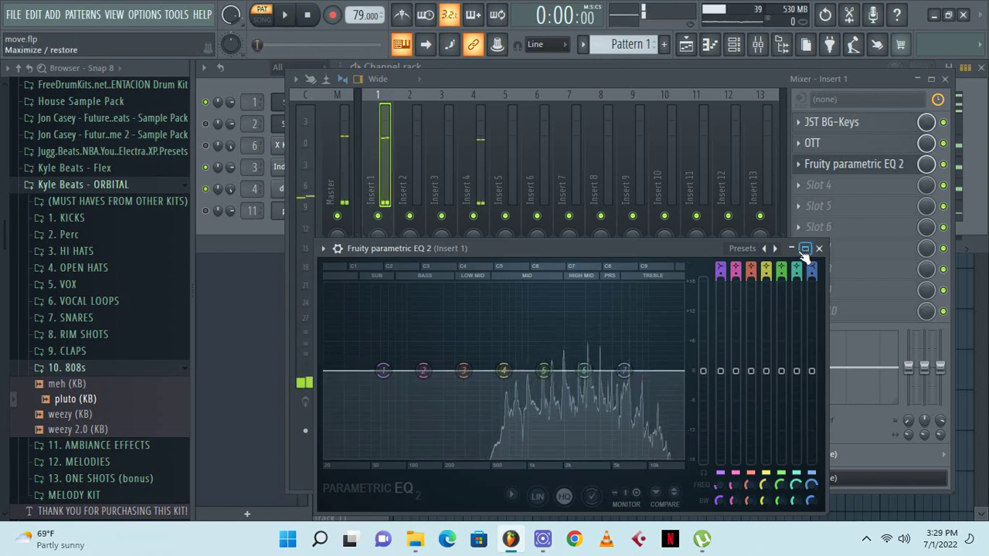
# Load the 30Hz + 18kHz cut preset in the parametric EQ on Insert 1
pyautogui.press('space')
pyautogui.press('space')
pyautogui.click(774, 249)
pyautogui.click(773, 249)
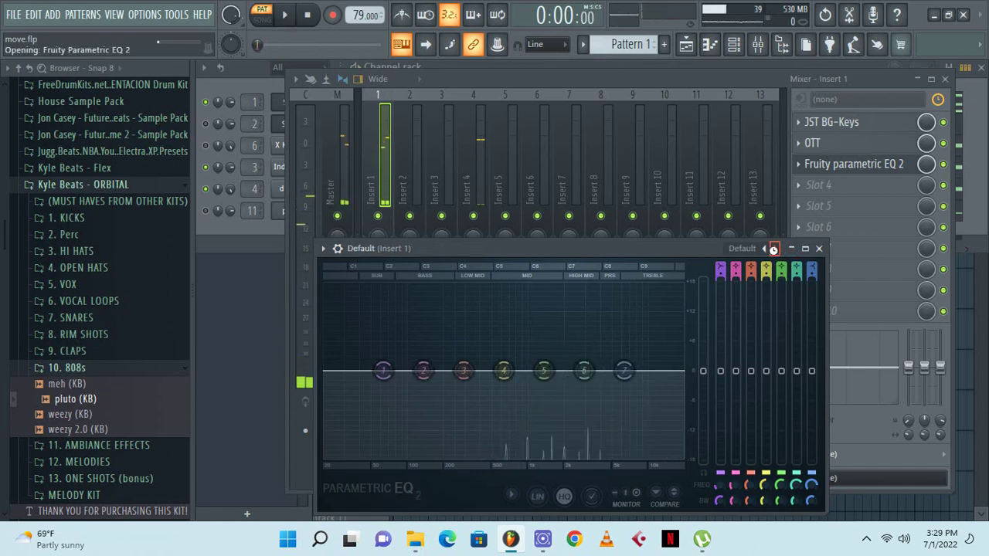
pyautogui.click(774, 249)
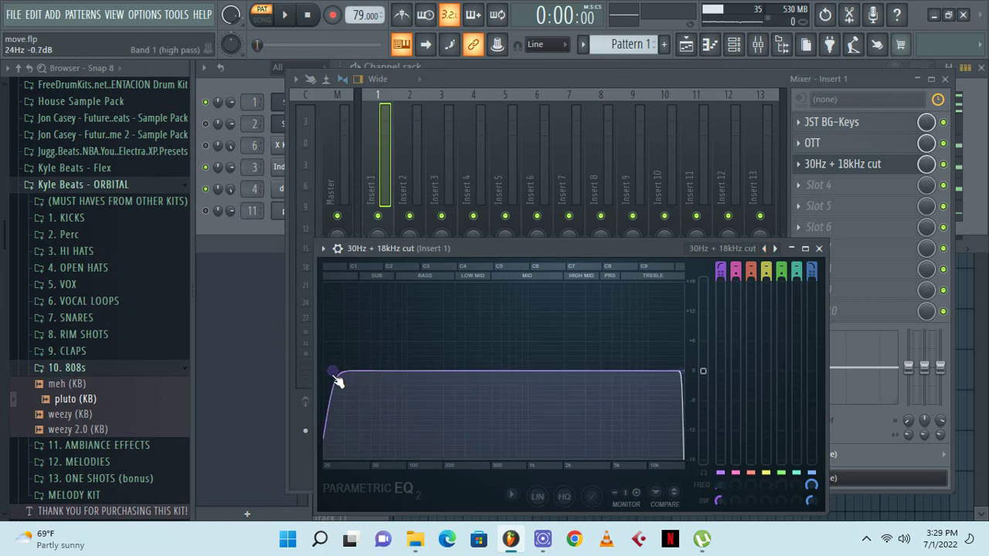
# Raise the EQ's high-pass cutoff to about 116 Hz, lower the low-pass cutoff to around 5 kHz with a gentler bandwidth, and play the pattern
pyautogui.moveTo(334, 375); pyautogui.dragTo(415, 375)
pyautogui.press('space')
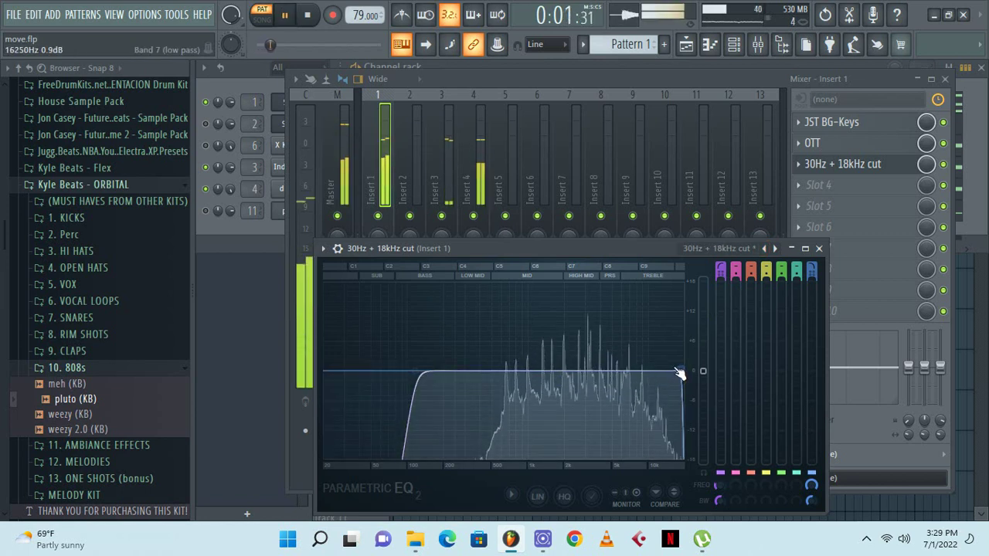
pyautogui.moveTo(679, 373); pyautogui.dragTo(654, 371)
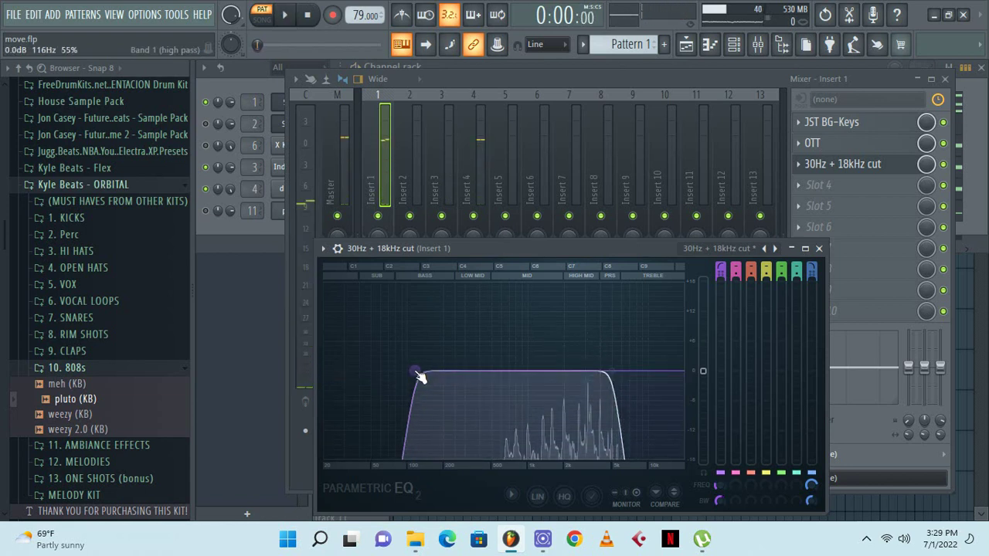
pyautogui.scroll(2, 615, 379)
pyautogui.press('space')
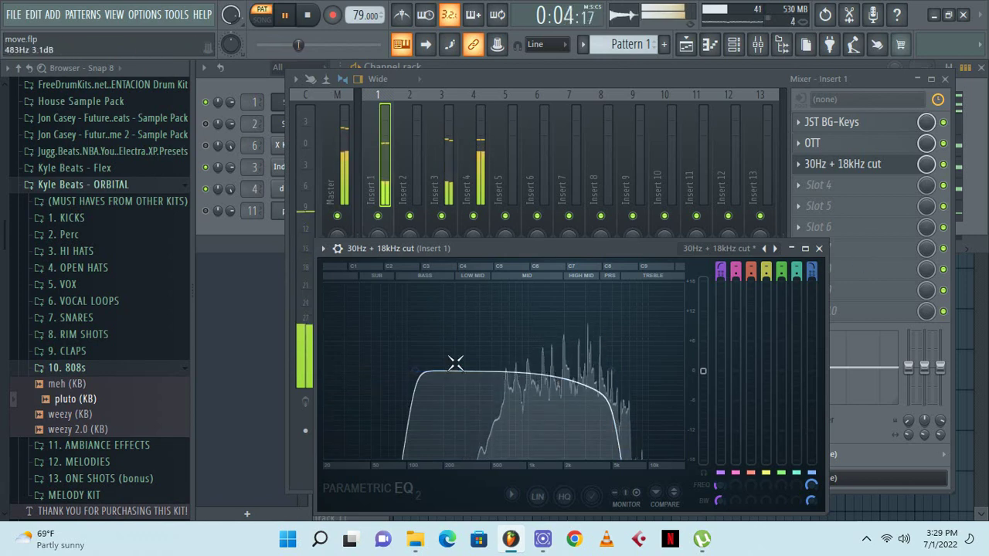
# Return the high-pass band to near 20 Hz, lower the low-pass cutoff to about 3.8 kHz, and close the EQ and mixer
pyautogui.moveTo(455, 363); pyautogui.dragTo(327, 375)
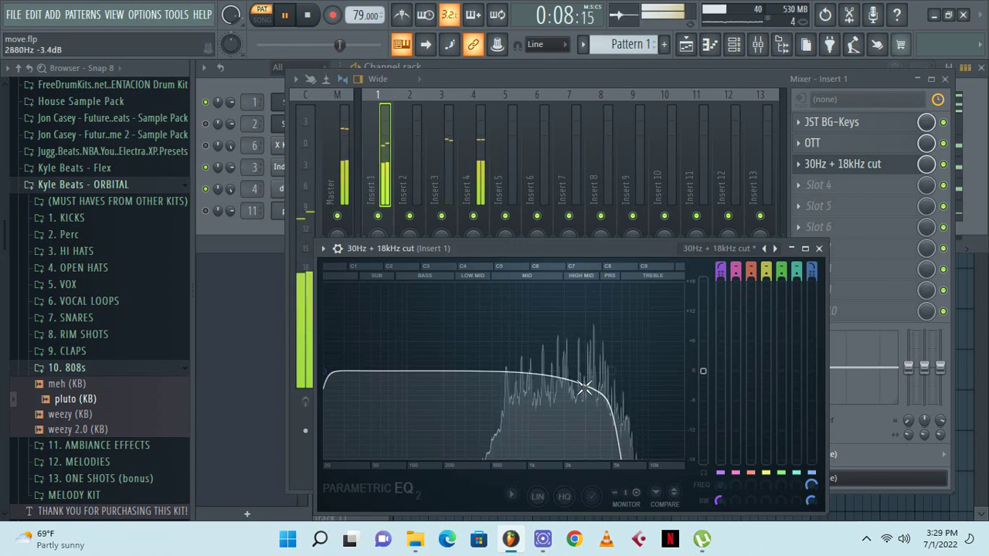
pyautogui.moveTo(615, 376); pyautogui.dragTo(592, 373)
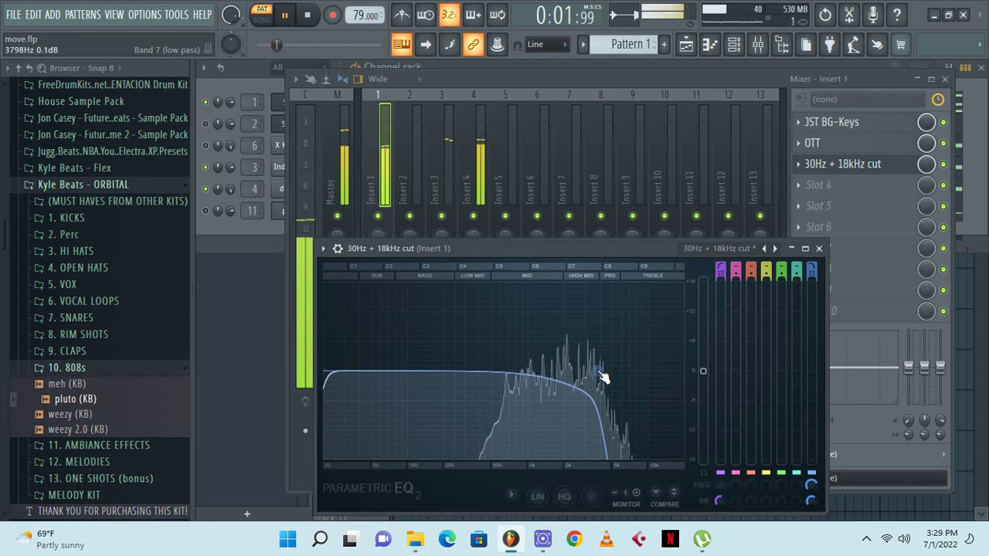
pyautogui.click(821, 248)
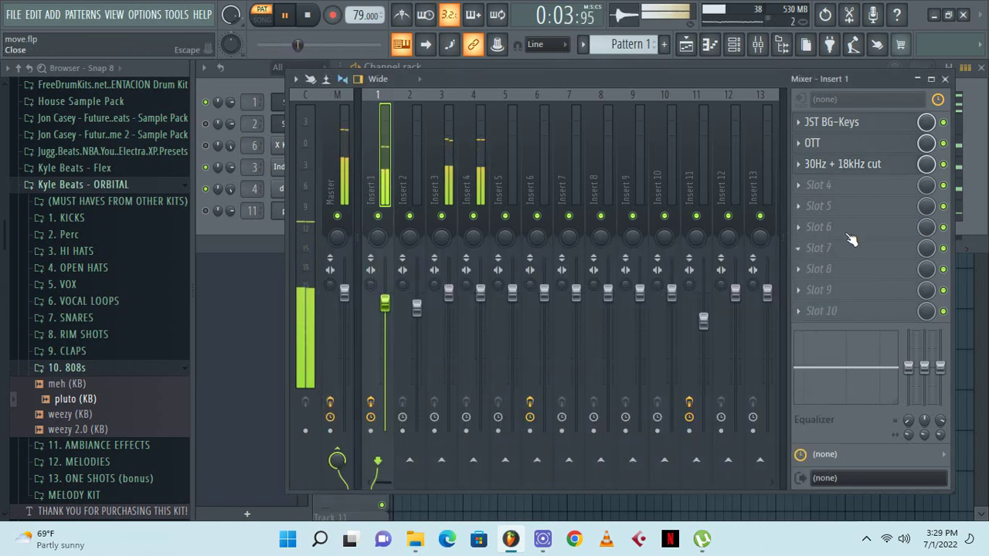
pyautogui.click(944, 79)
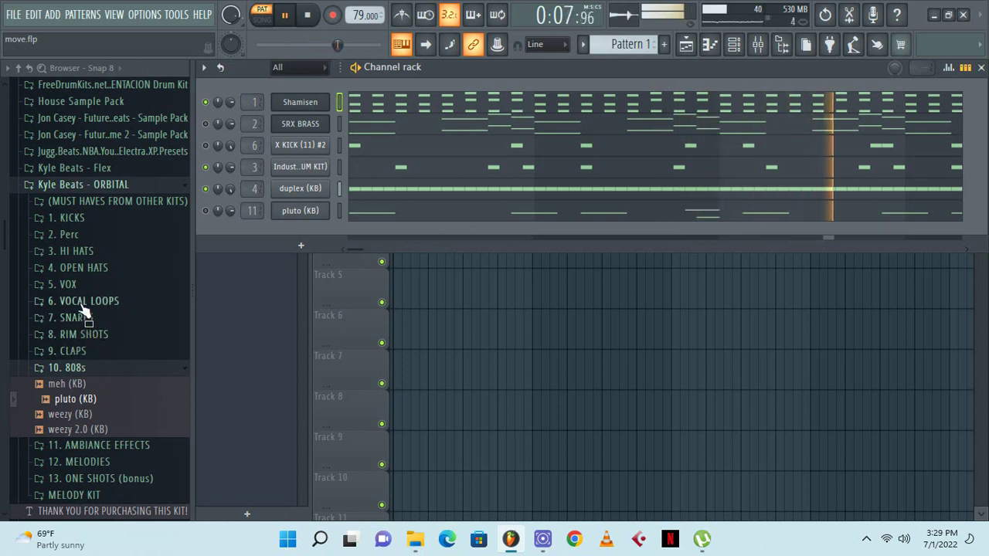
# Preview the appreciate (KB) and duplex (KB) hi-hat samples in the 3. HI HATS folder
pyautogui.click(89, 255)
pyautogui.click(77, 266)
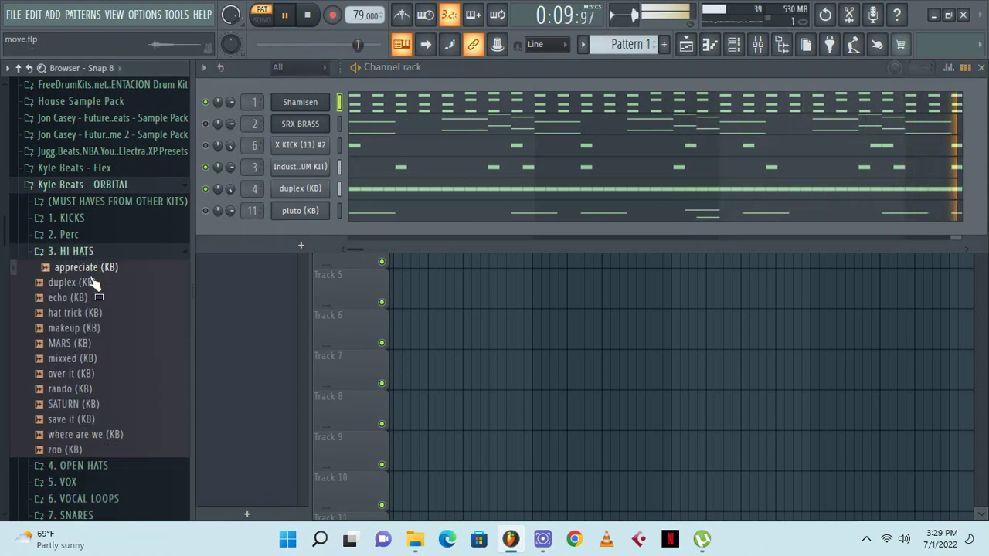
pyautogui.click(85, 283)
pyautogui.click(88, 253)
# Audition the percussion samples in the 2. Perc folder, from DRILL (KB) down to WISHING (KB), over the playing pattern
pyautogui.click(78, 234)
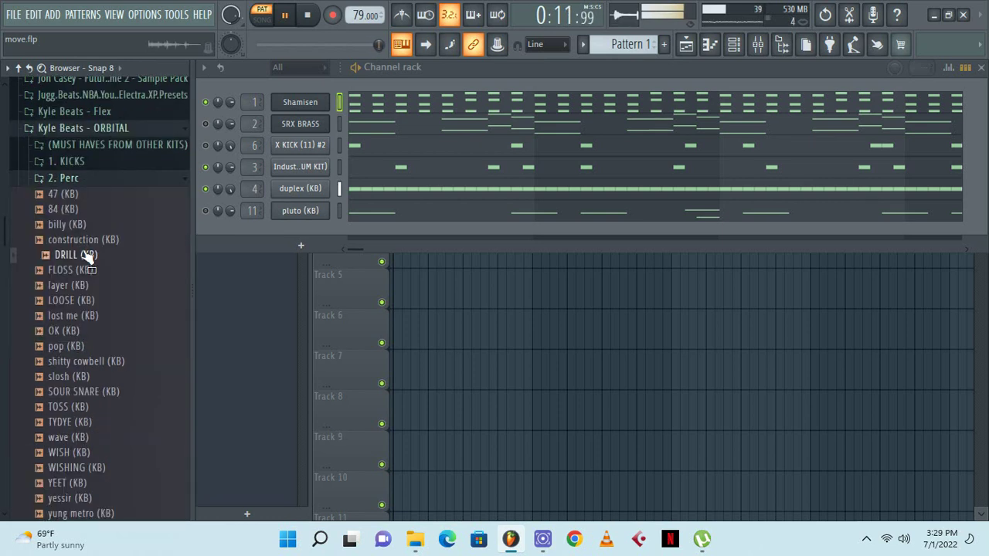
pyautogui.click(85, 269)
pyautogui.click(83, 292)
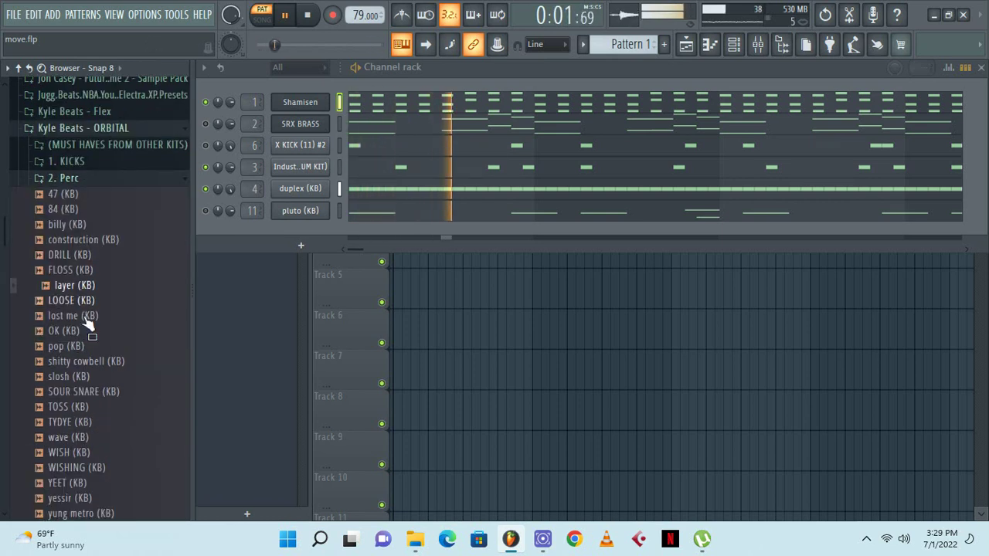
pyautogui.click(83, 317)
pyautogui.click(80, 332)
pyautogui.click(80, 347)
pyautogui.click(82, 362)
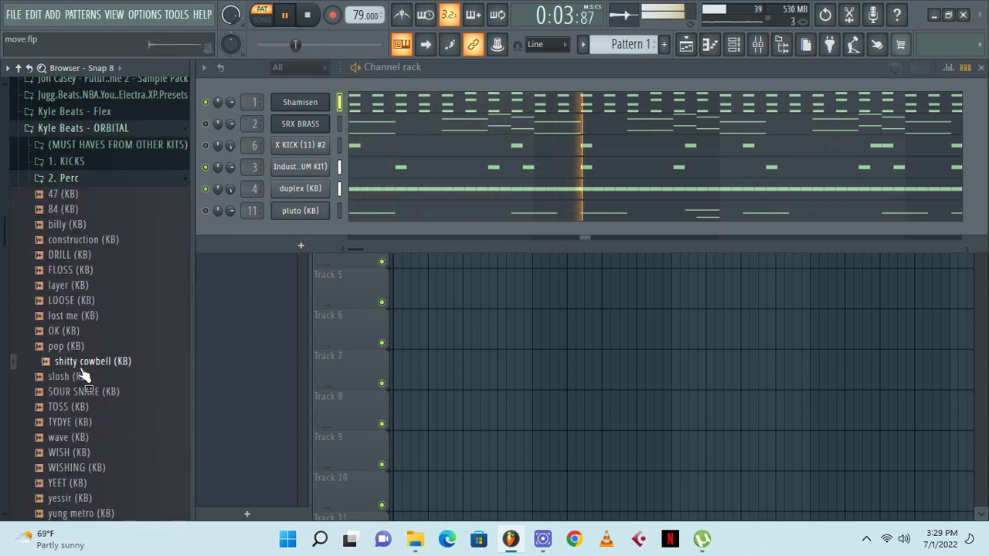
pyautogui.click(82, 347)
pyautogui.click(84, 377)
pyautogui.click(85, 393)
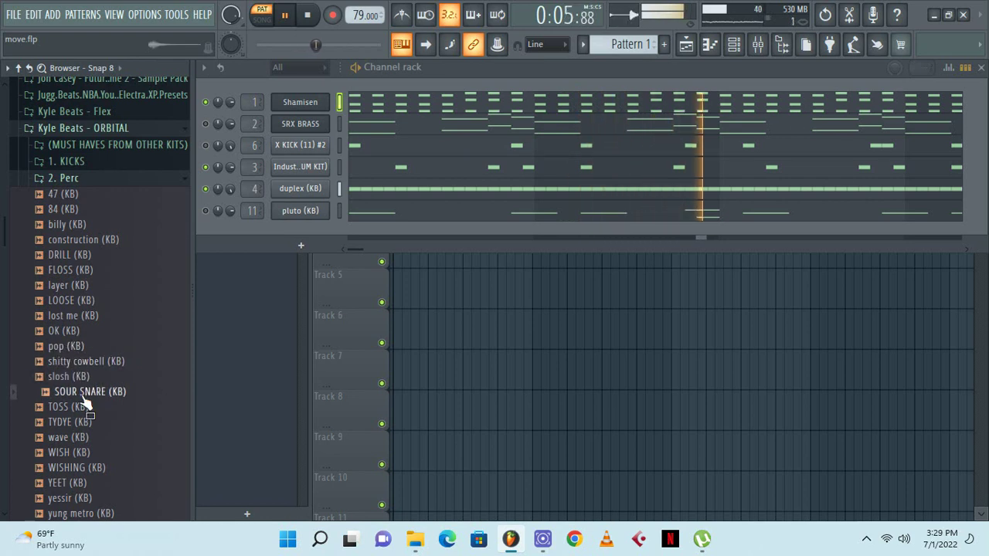
pyautogui.click(80, 408)
pyautogui.click(78, 423)
pyautogui.click(74, 439)
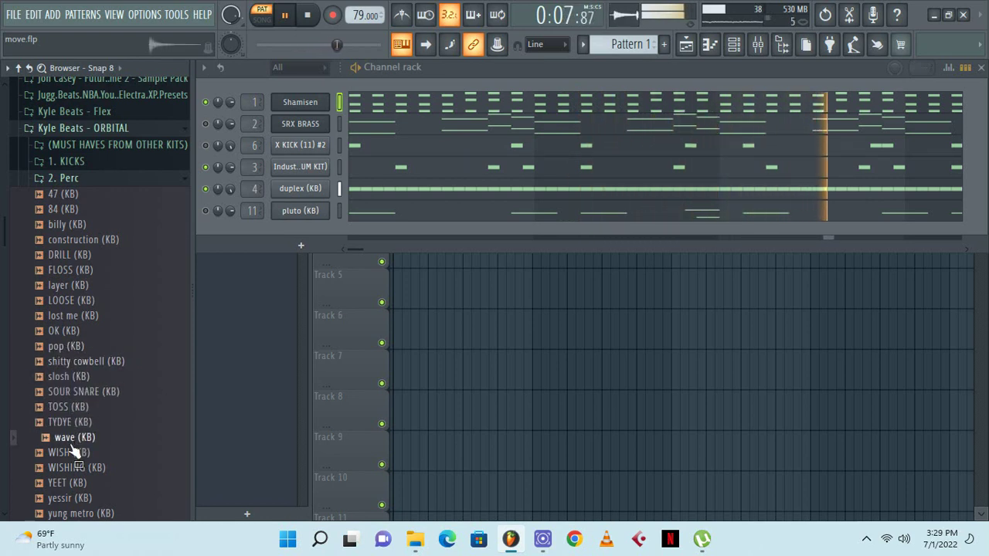
pyautogui.click(82, 468)
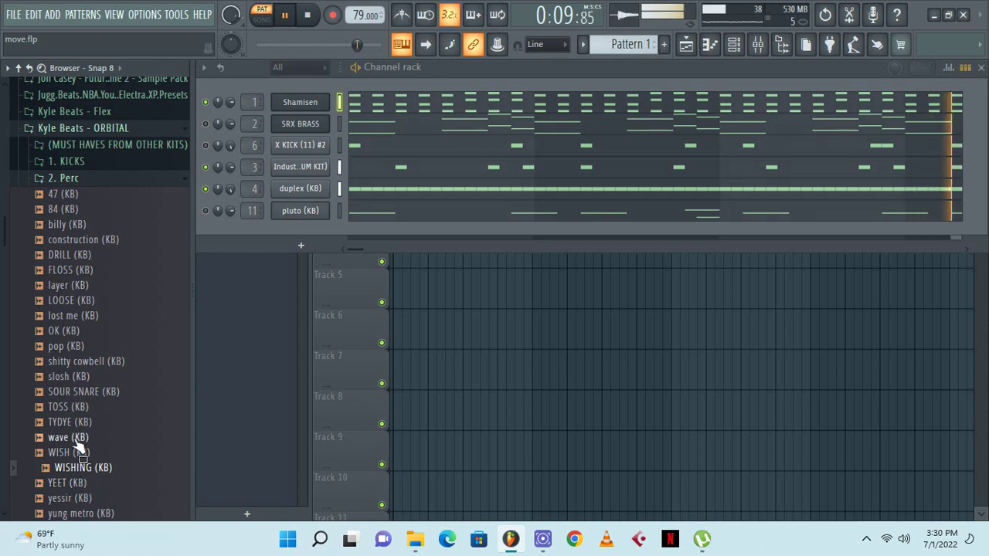
# Add the WISH (KB) sample as a new channel below pluto and set its quick fade out to about 70%
pyautogui.click(79, 453)
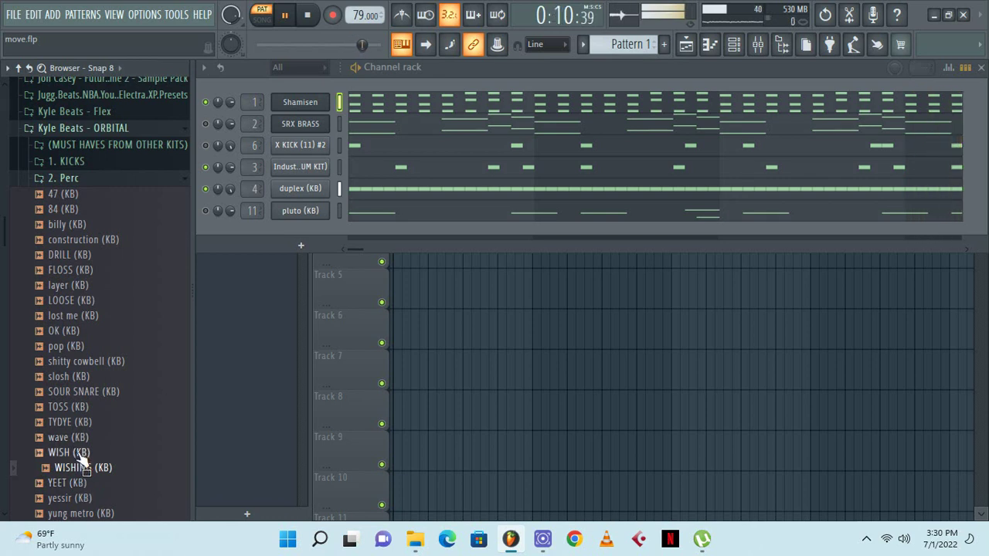
pyautogui.moveTo(307, 236); pyautogui.dragTo(309, 237)
pyautogui.click(311, 235)
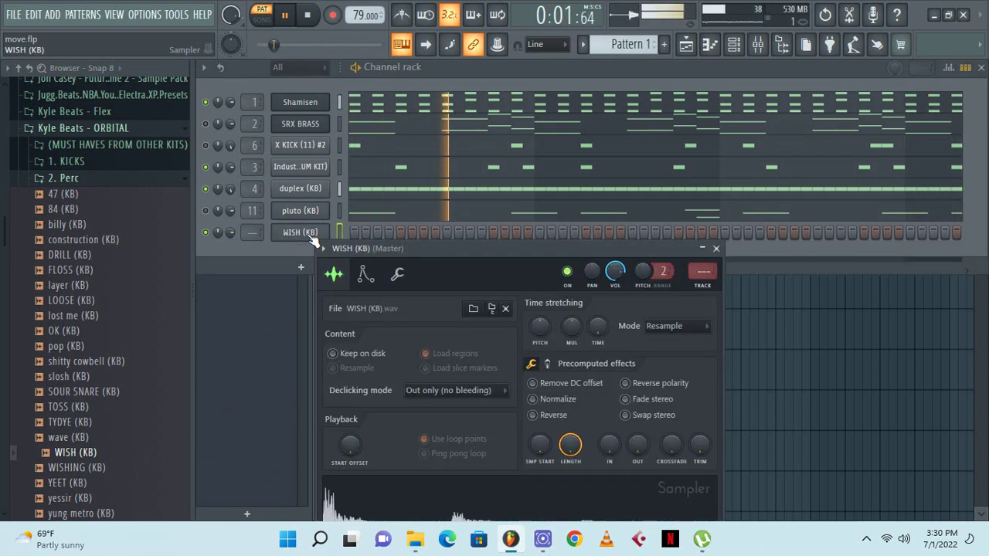
pyautogui.click(716, 249)
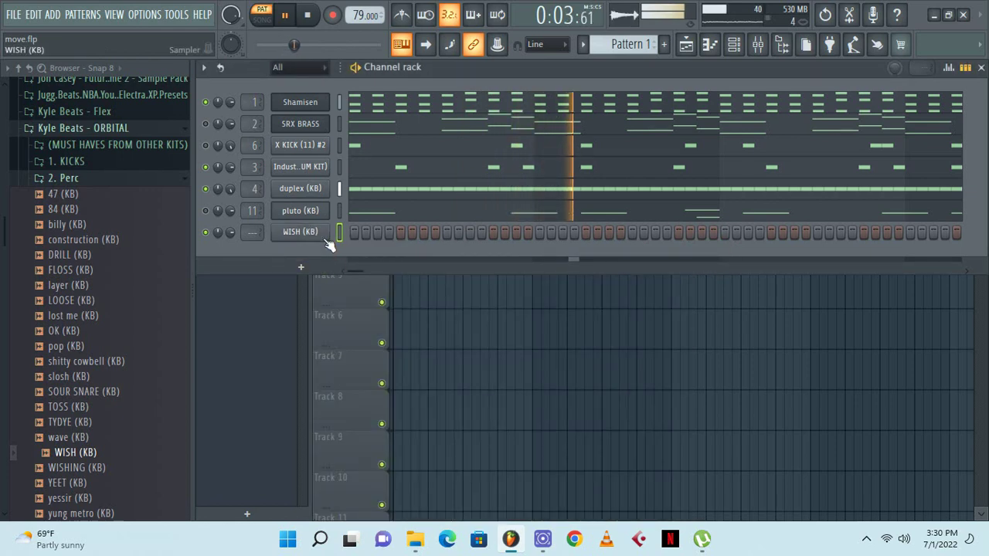
pyautogui.click(324, 238)
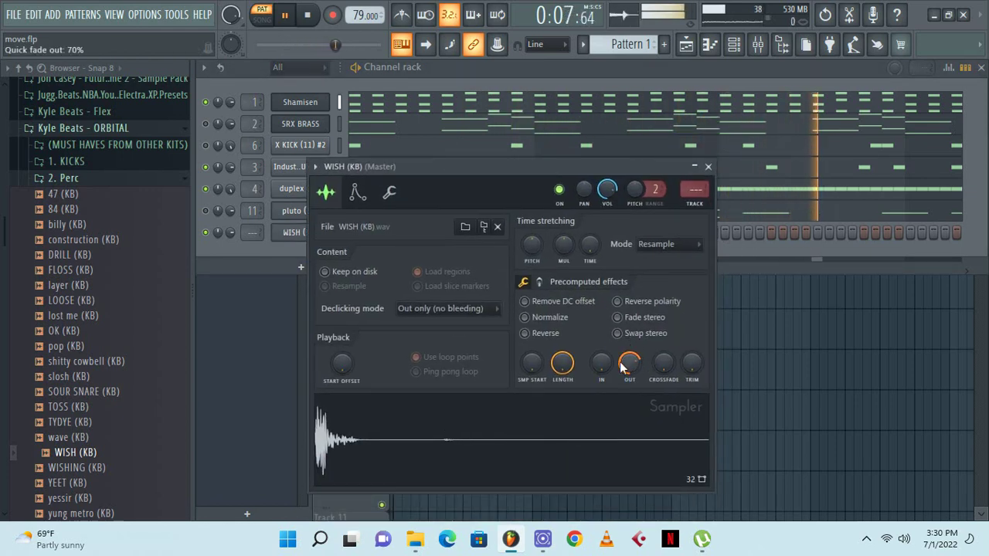
pyautogui.click(709, 167)
# Open the piano roll of the WISH (KB) channel
pyautogui.rightClick(312, 232)
pyautogui.click(356, 233)
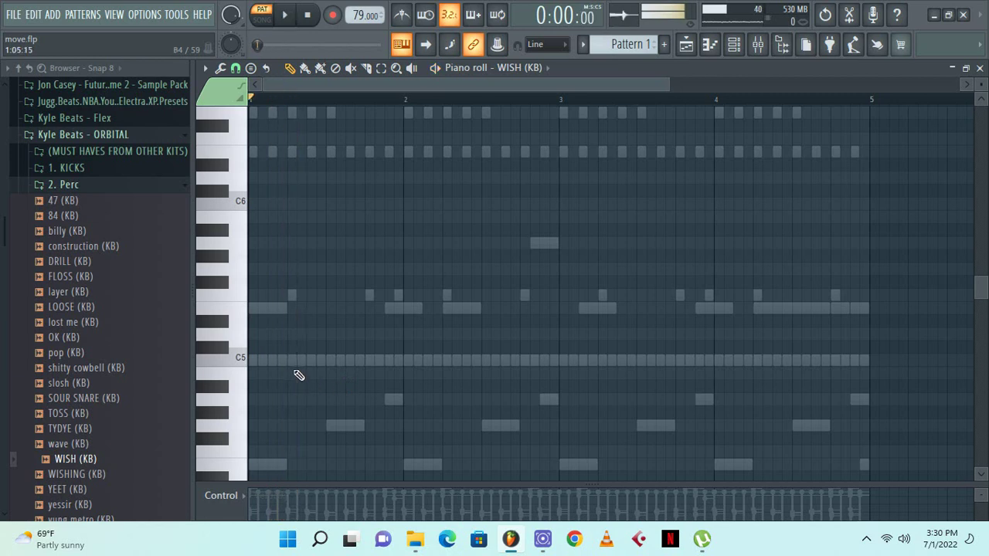
# Try a WISH (KB) note on C5 at steps 3 and 7 of bar 1 against the playing pattern
pyautogui.click(311, 360)
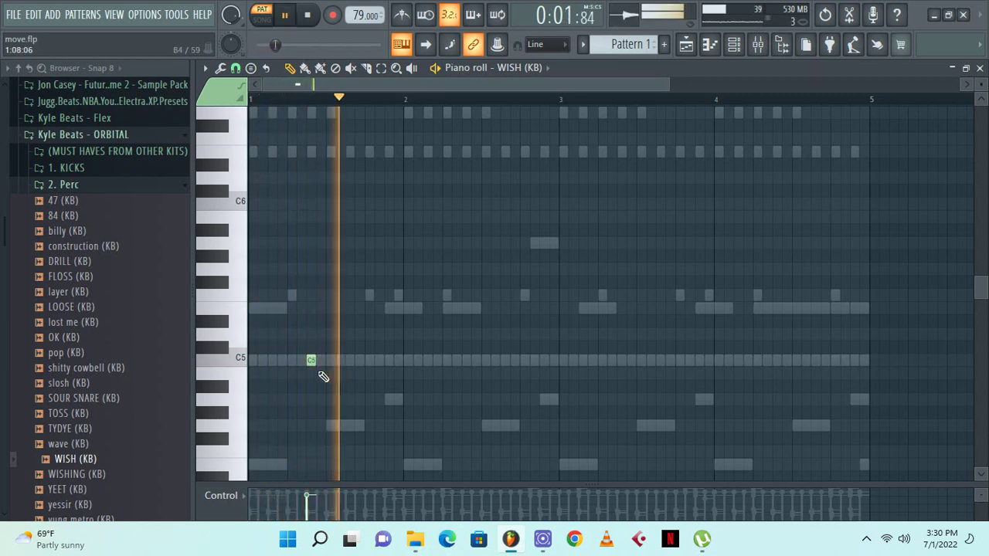
pyautogui.moveTo(312, 360); pyautogui.dragTo(253, 366)
pyautogui.press('space')
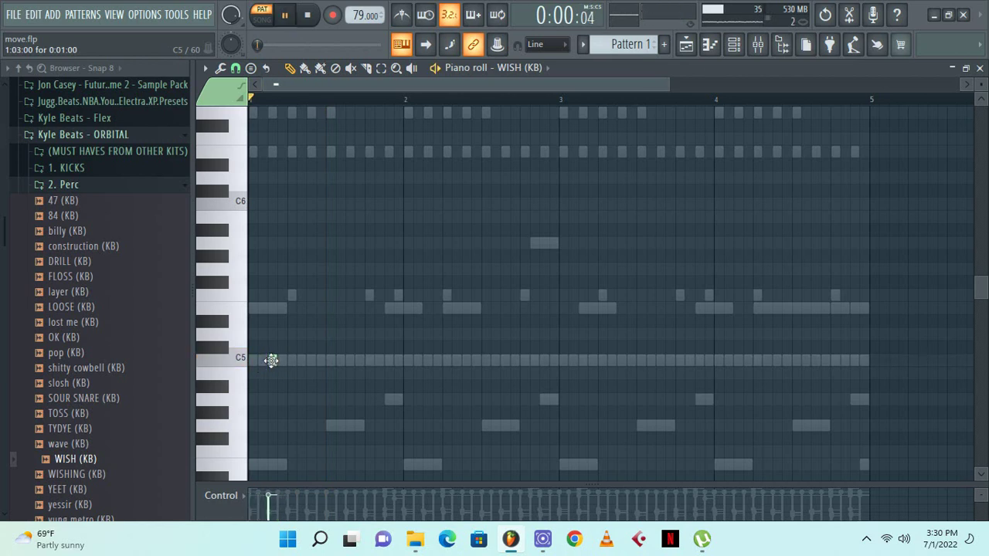
pyautogui.press('space')
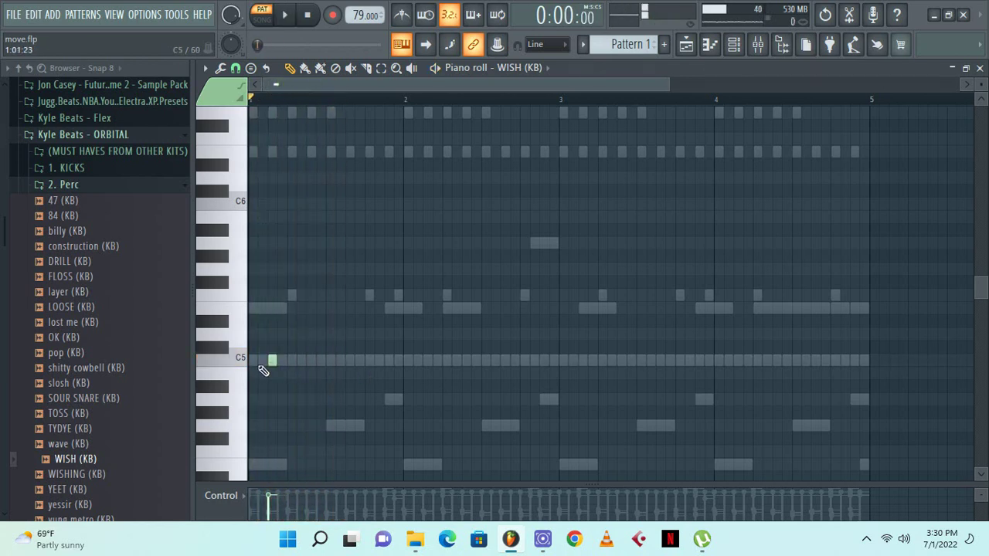
pyautogui.press('space')
pyautogui.moveTo(272, 361); pyautogui.dragTo(322, 378)
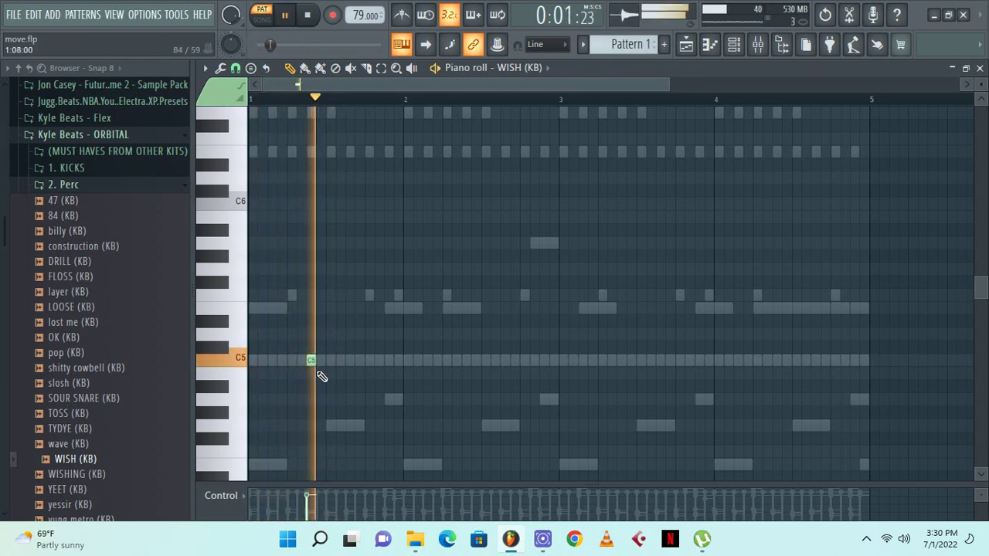
pyautogui.press('space')
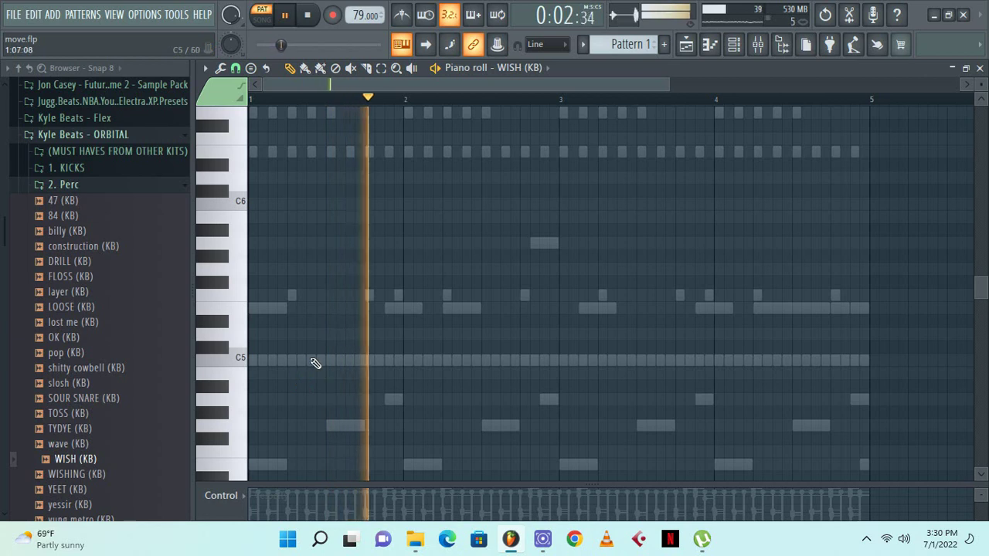
# Place one-step WISH (KB) notes on C5 at step 7 of bars 1 and 2 and at steps 15 and 16 of bar 2
pyautogui.click(309, 361)
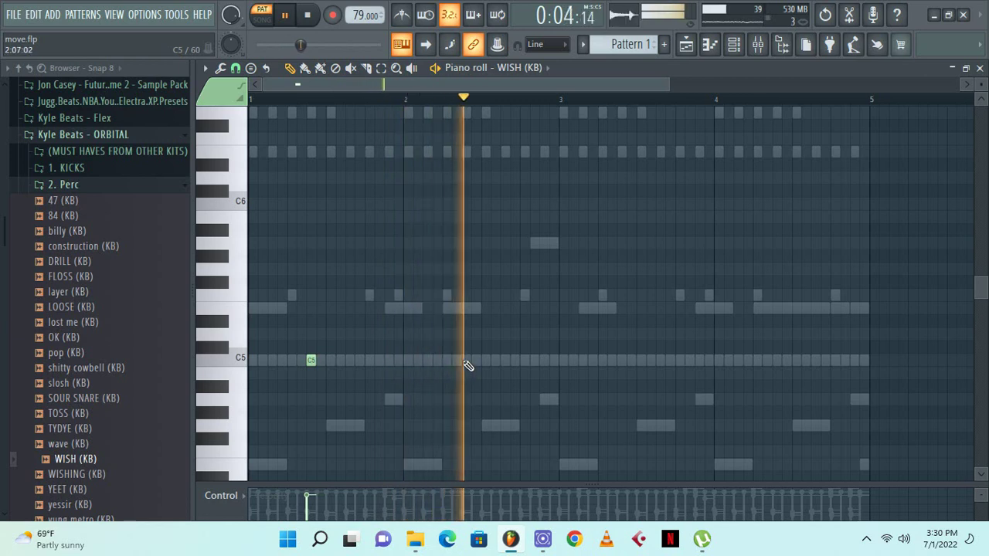
pyautogui.click(466, 361)
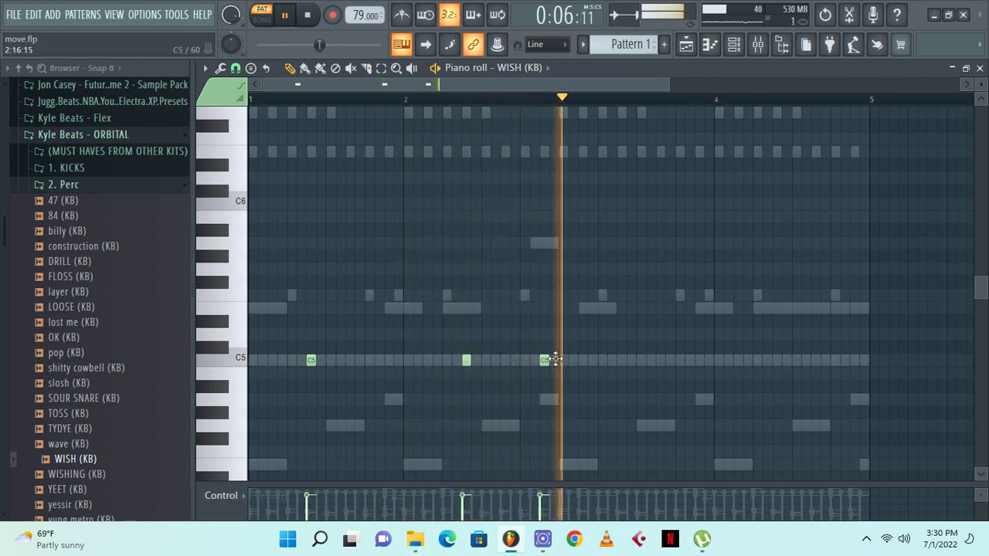
pyautogui.click(552, 360)
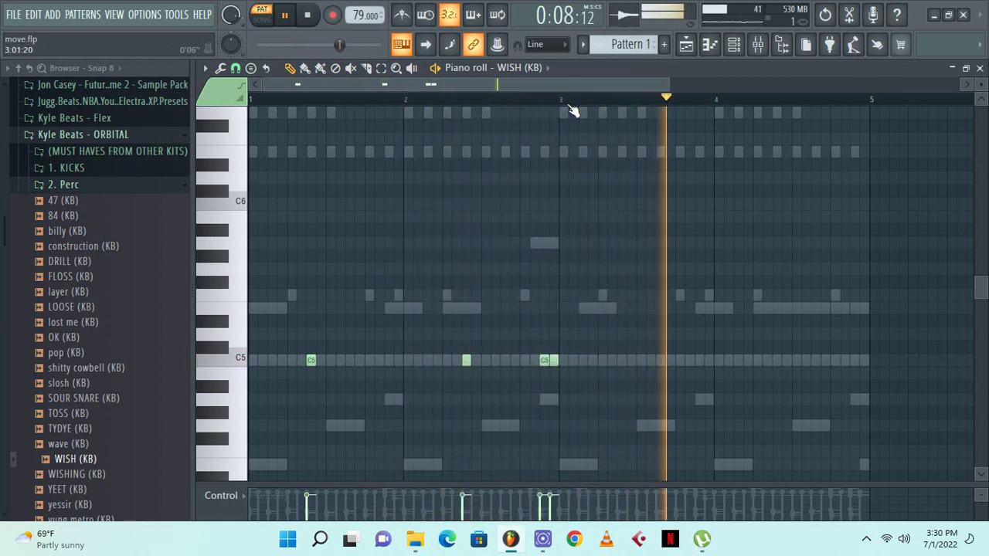
# Duplicate the WISH (KB) notes from bars 1–2 into bars 3–4, clearing the selection and any stray note
pyautogui.hotkey('ctrl', 'a')
pyautogui.hotkey('ctrl', 'b')
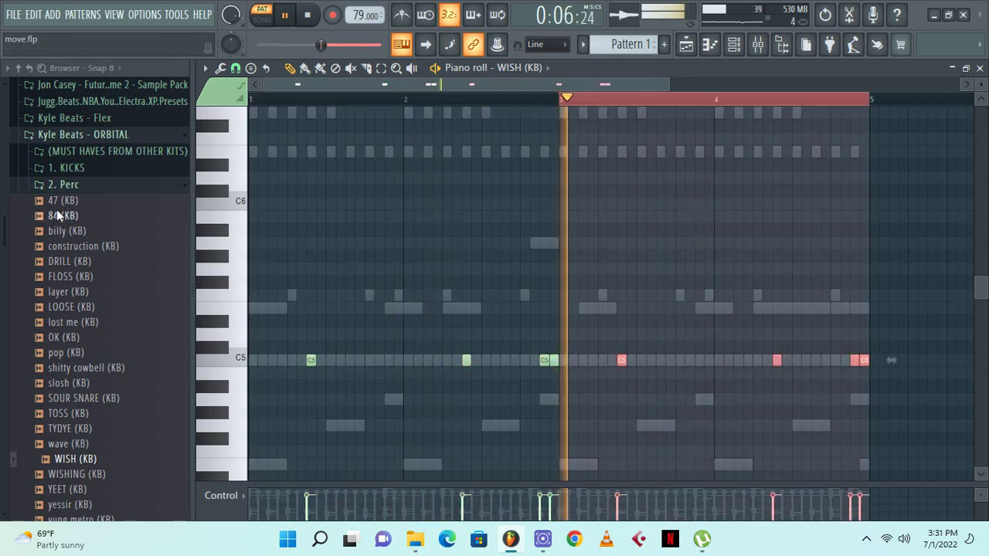
pyautogui.click(806, 190)
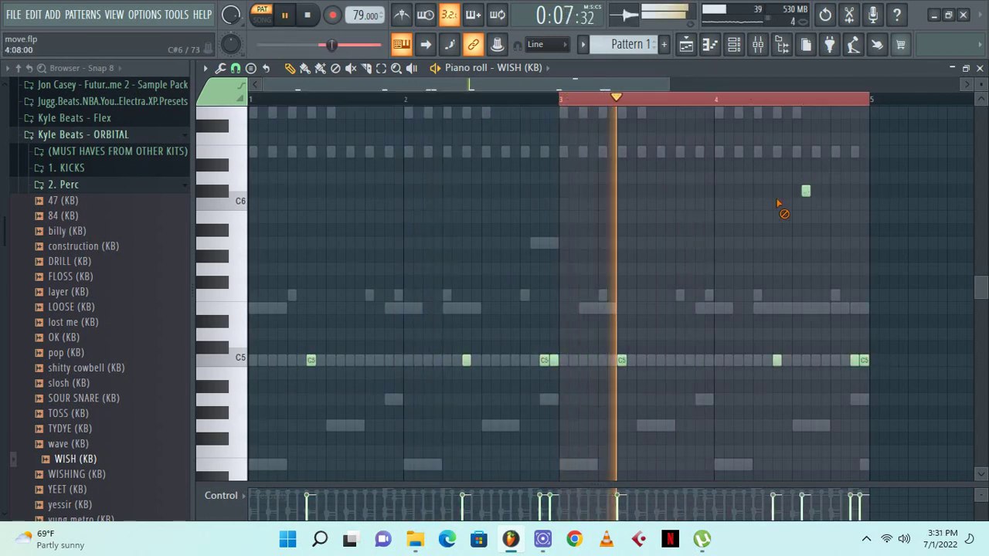
pyautogui.rightClick(805, 191)
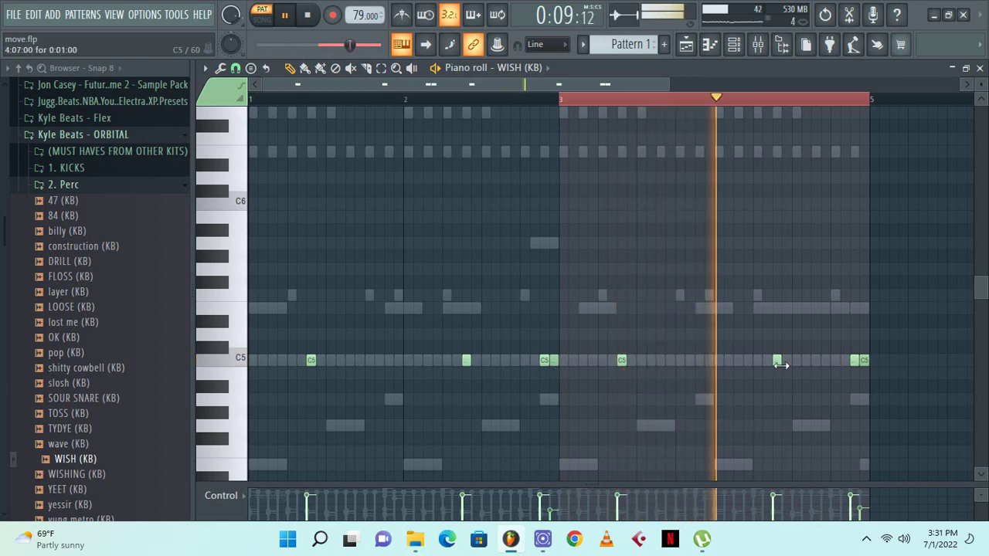
# Lower the WISH (KB) notes at step 7 of bars 2 and 4 to A4, clear the time selection and stop playback
pyautogui.moveTo(779, 361); pyautogui.dragTo(777, 400)
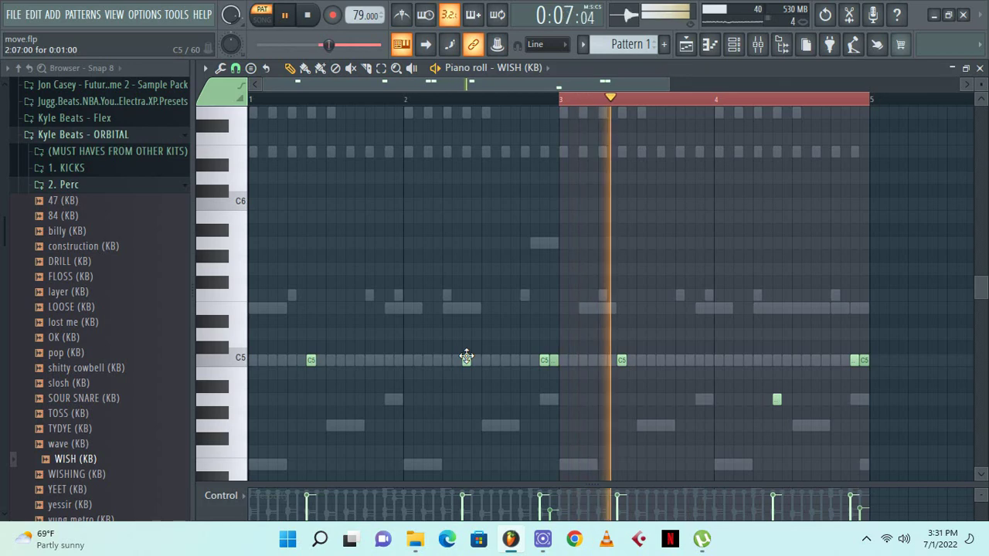
pyautogui.moveTo(466, 357); pyautogui.dragTo(466, 400)
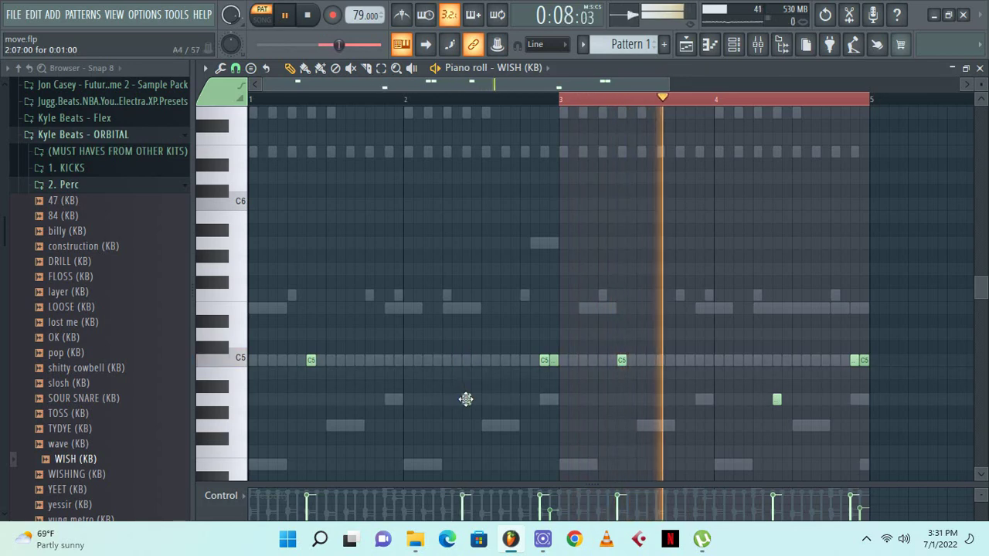
pyautogui.click(653, 99)
pyautogui.press('space')
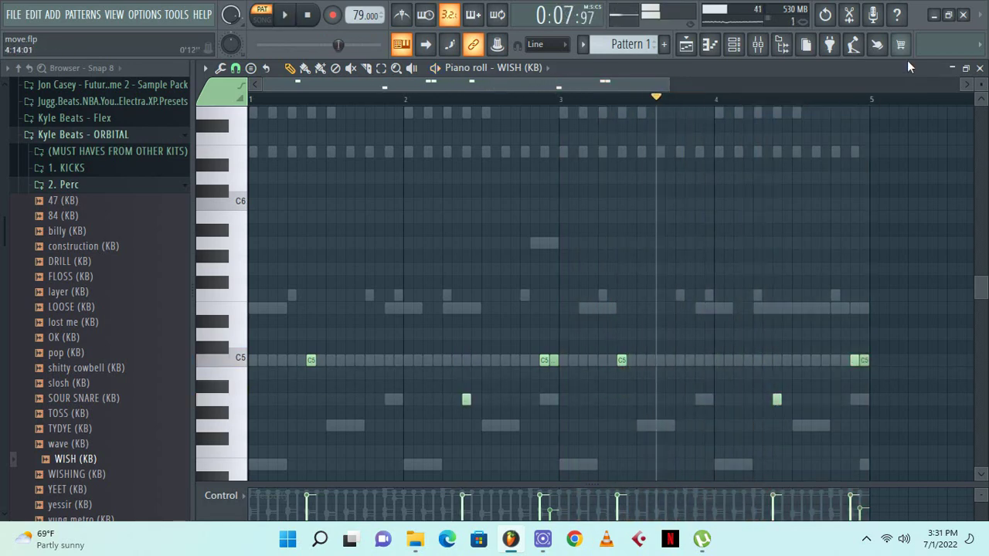
# Close the WISH (KB) piano roll, play back the full pattern and collapse the 2. Perc sample folder
pyautogui.press('space')
pyautogui.click(980, 68)
pyautogui.press('space')
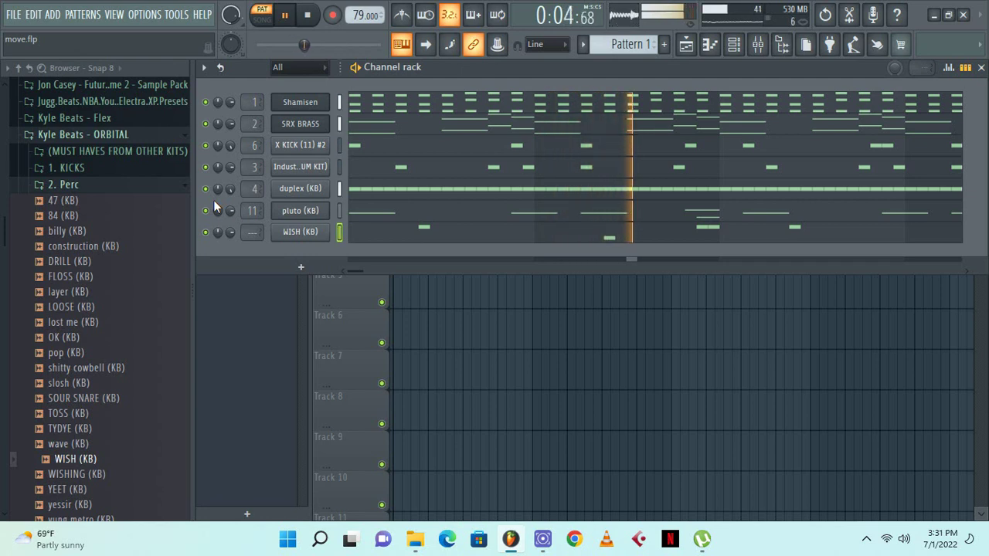
pyautogui.click(68, 185)
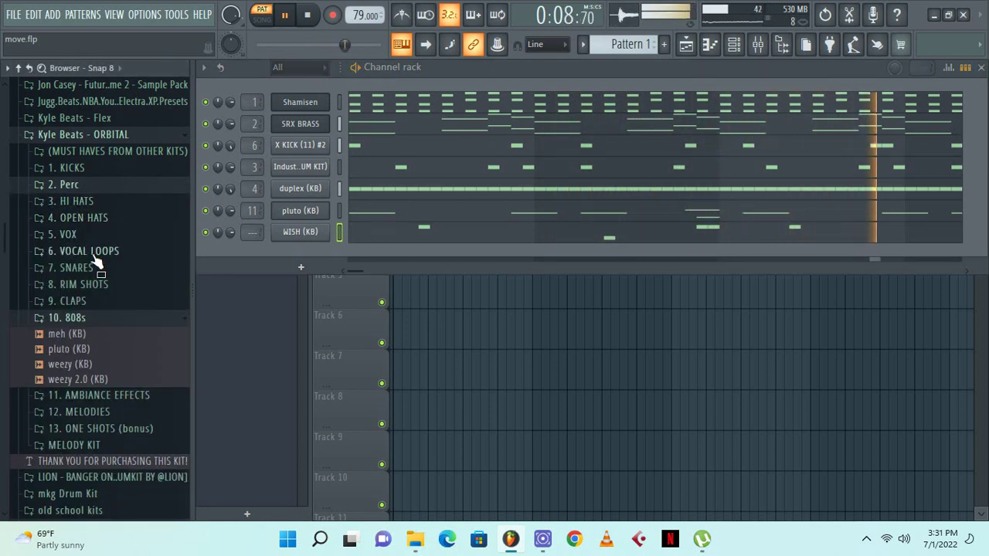
# Start a new project from the Basic 808 with limiter template, saving the changes to move.flp
pyautogui.click(14, 15)
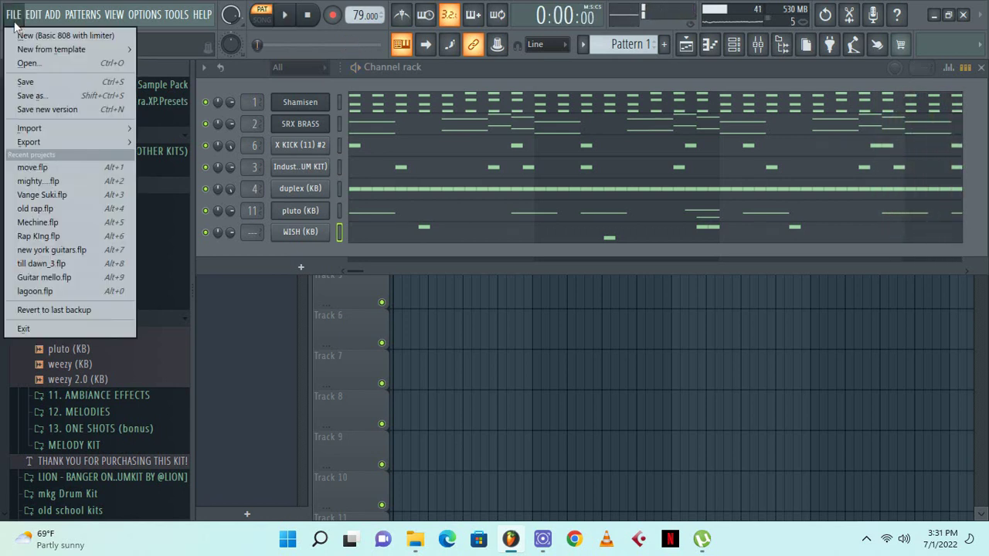
pyautogui.click(31, 36)
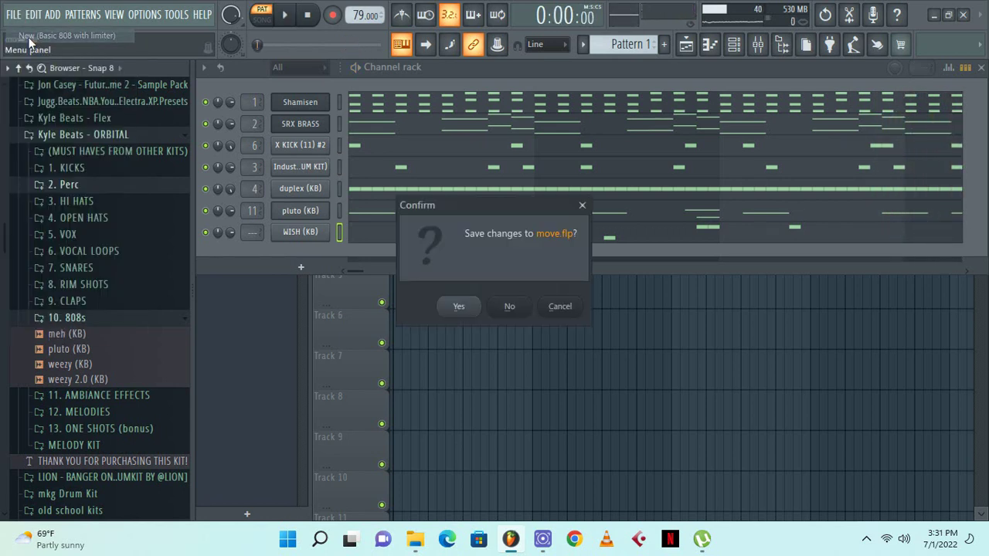
pyautogui.click(457, 306)
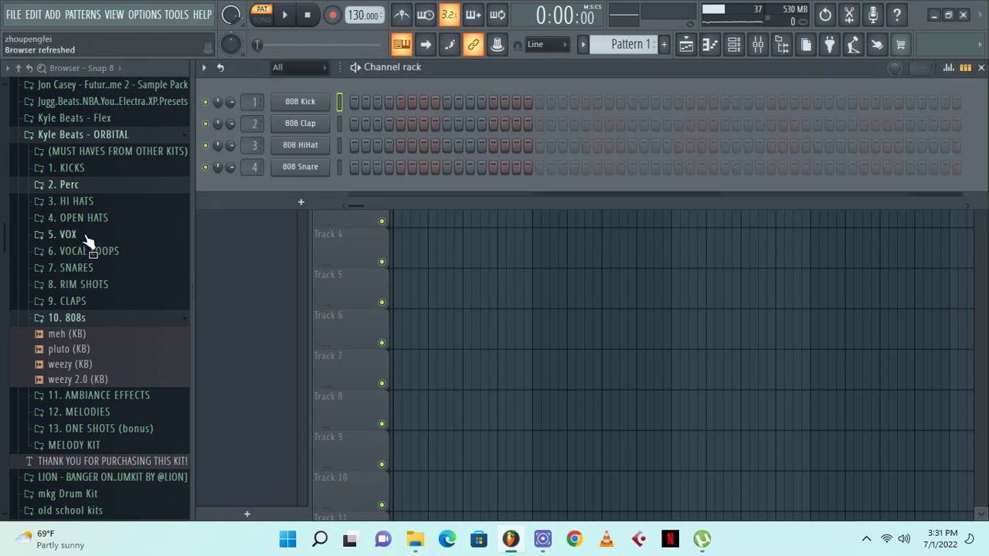
# Audition samples in the ORBITAL kit's VOCAL LOOPS, 808s and MELODIES folders
pyautogui.click(85, 252)
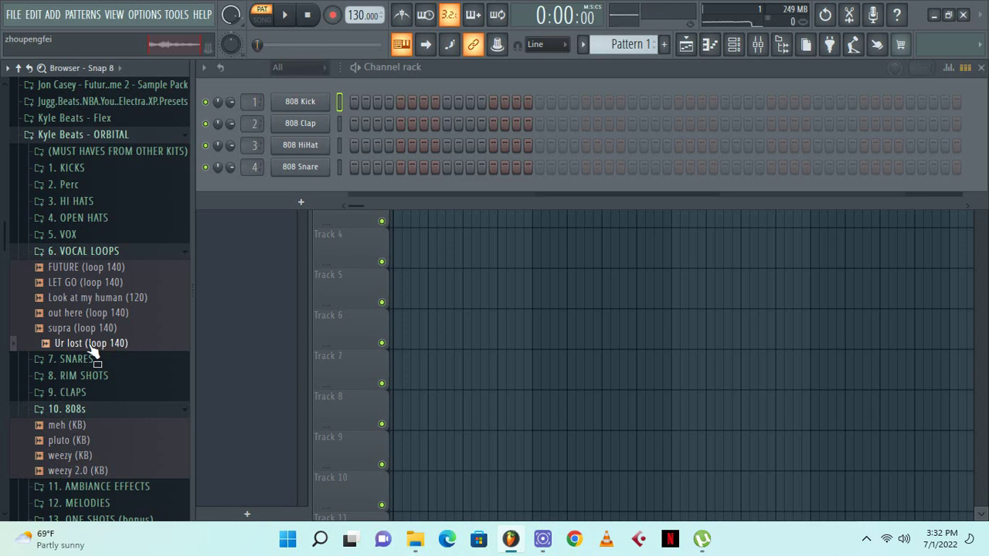
pyautogui.click(80, 257)
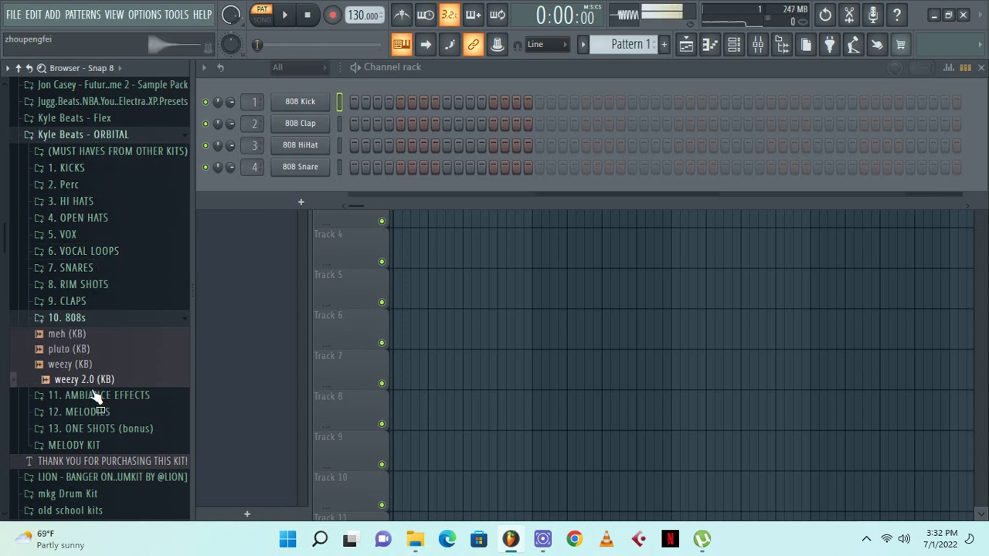
pyautogui.click(108, 412)
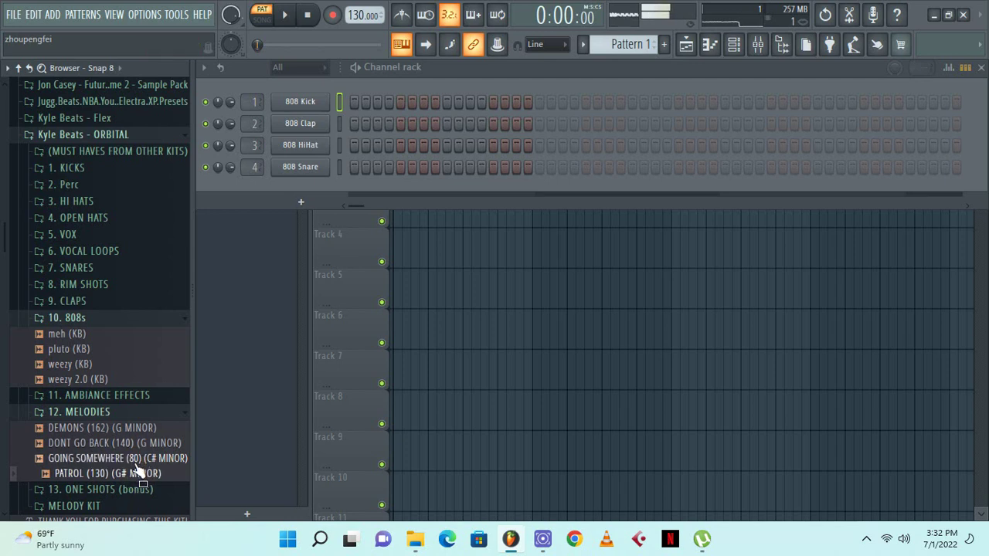
# Place the GOING SOMEWHERE (80) (C# MINOR) loop at the start of playlist Track 1 and play it in song mode
pyautogui.moveTo(136, 469); pyautogui.dragTo(437, 308)
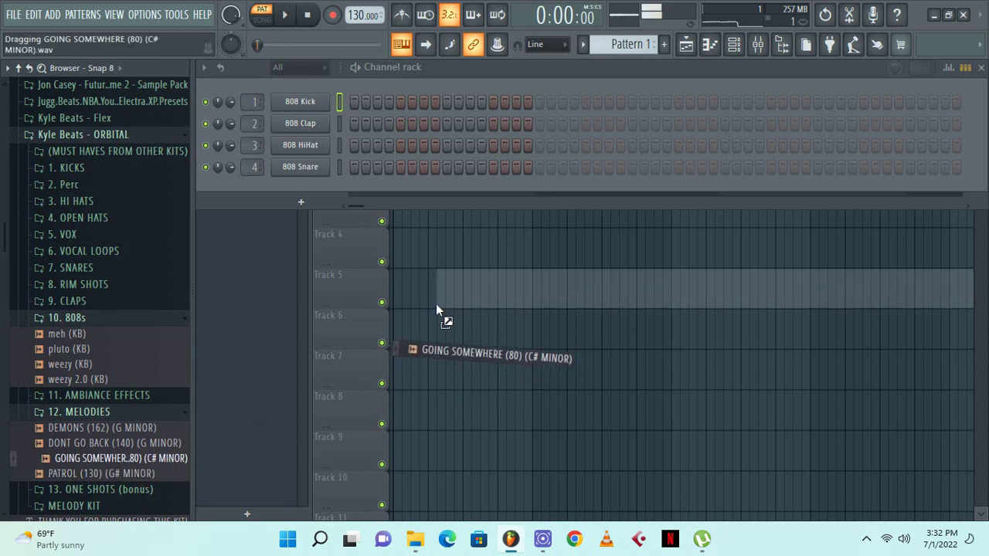
pyautogui.moveTo(510, 298); pyautogui.dragTo(324, 59)
pyautogui.click(262, 25)
pyautogui.press('space')
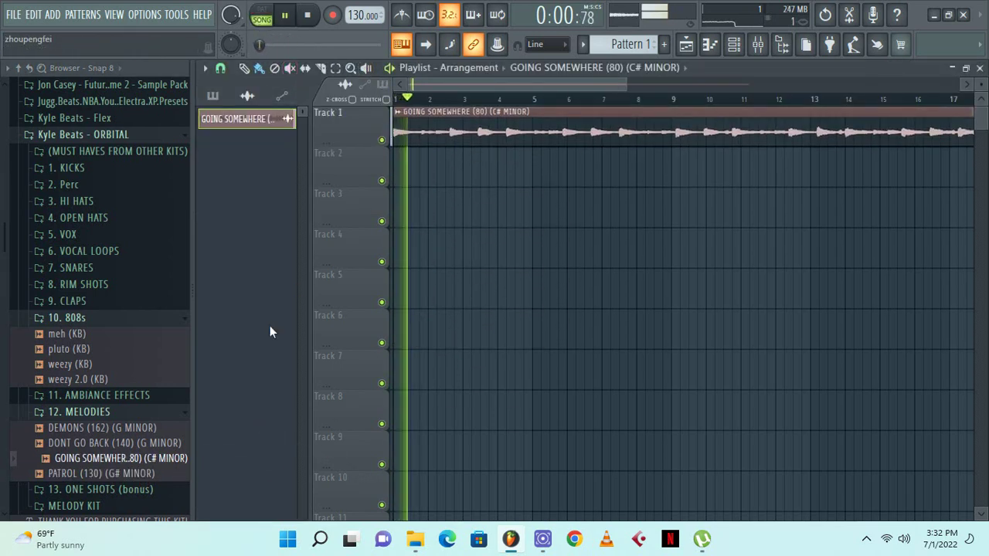
pyautogui.press('space')
# Replace the loop on Track 1 with PATROL (130) (G# MINOR) from bar 1 and play it
pyautogui.click(132, 476)
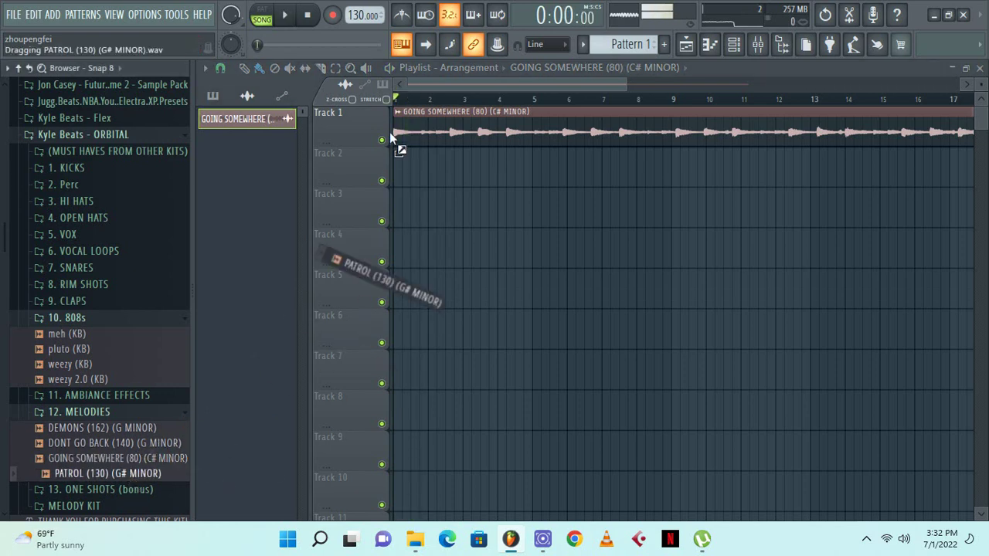
pyautogui.moveTo(416, 135); pyautogui.dragTo(415, 131)
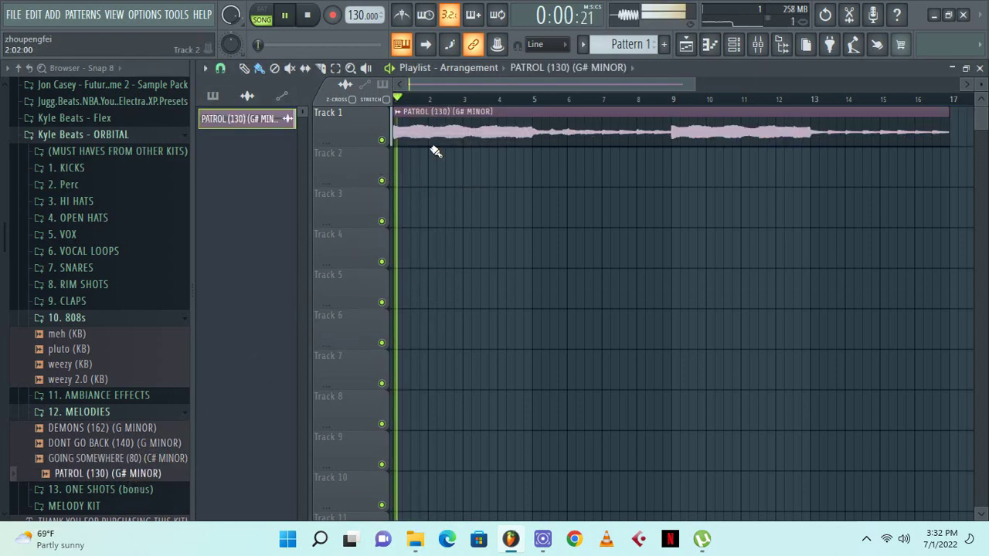
pyautogui.moveTo(694, 84); pyautogui.dragTo(786, 99)
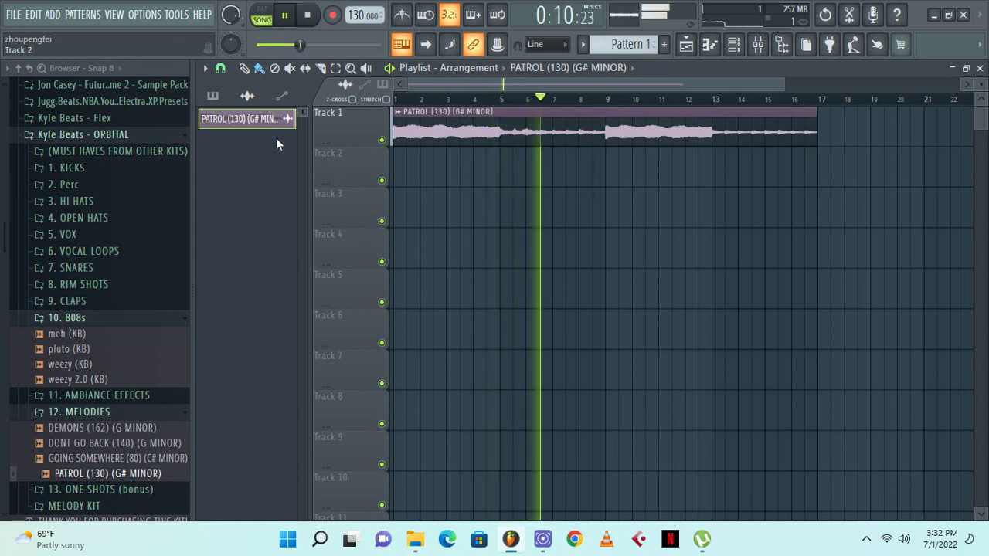
# Slice the PATROL clip on Track 1 at bars 5, 9 and 13
pyautogui.click(321, 69)
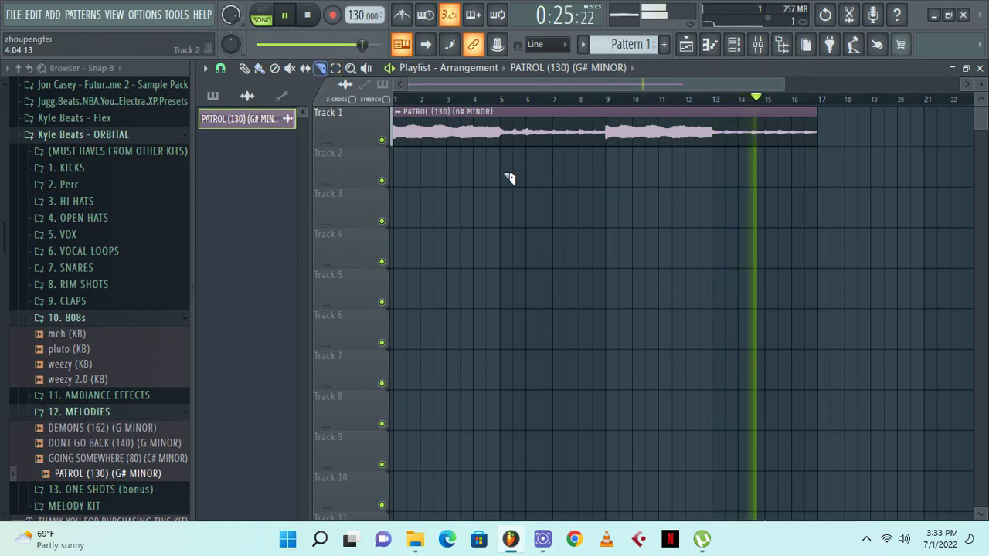
pyautogui.click(611, 130)
pyautogui.click(508, 120)
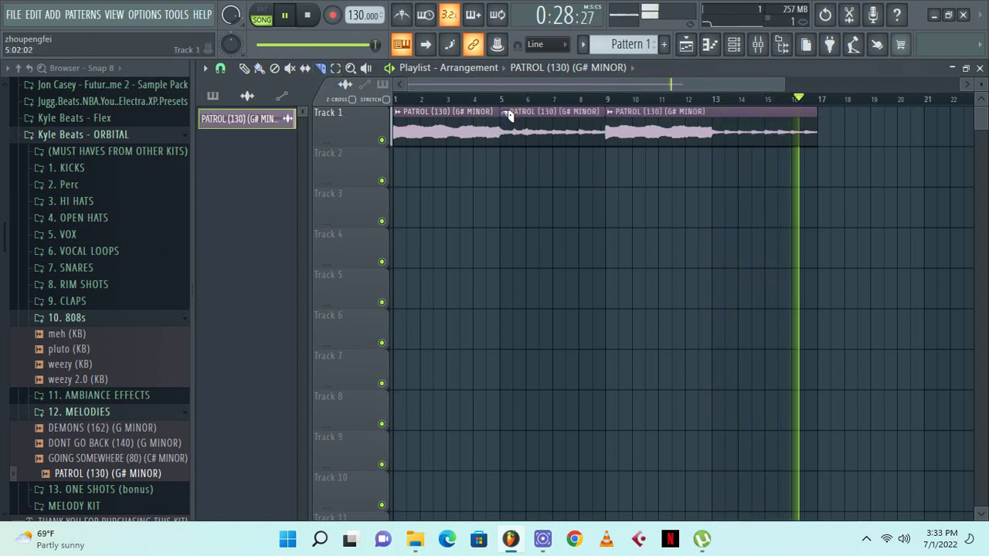
pyautogui.click(713, 148)
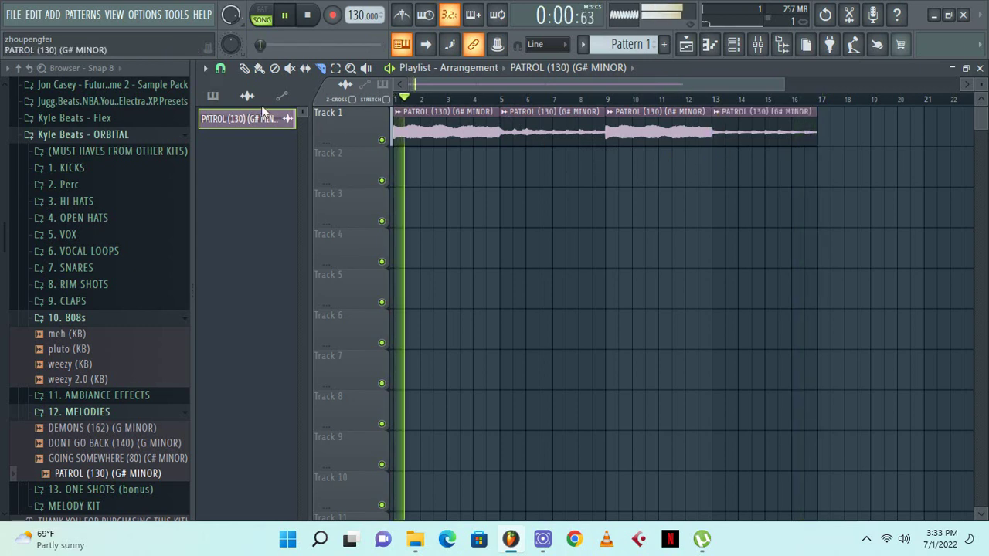
# Place Pattern 1 on Track 2 as two eight-bar clips starting at bars 1 and 9
pyautogui.click(245, 68)
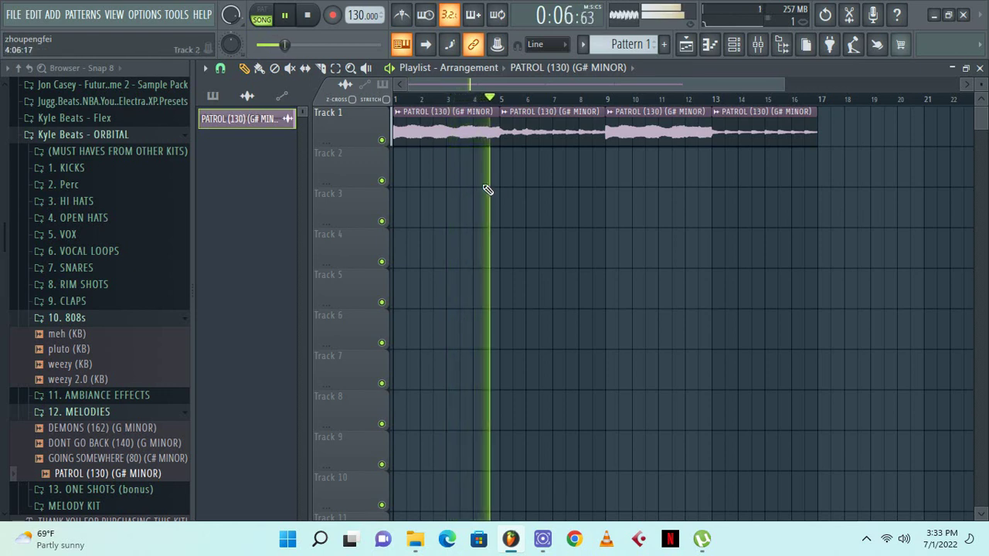
pyautogui.click(601, 44)
pyautogui.click(402, 170)
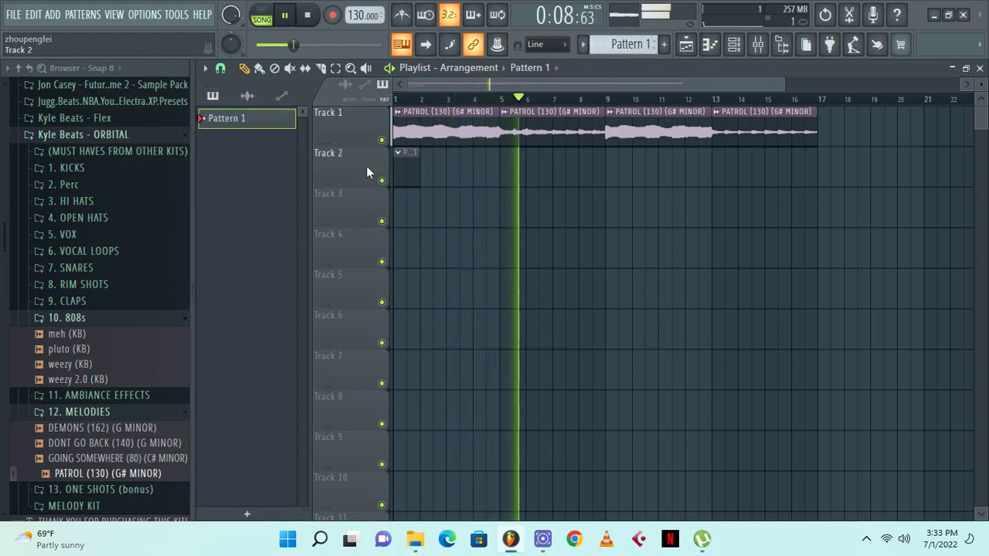
pyautogui.moveTo(418, 166); pyautogui.dragTo(609, 169)
pyautogui.click(622, 168)
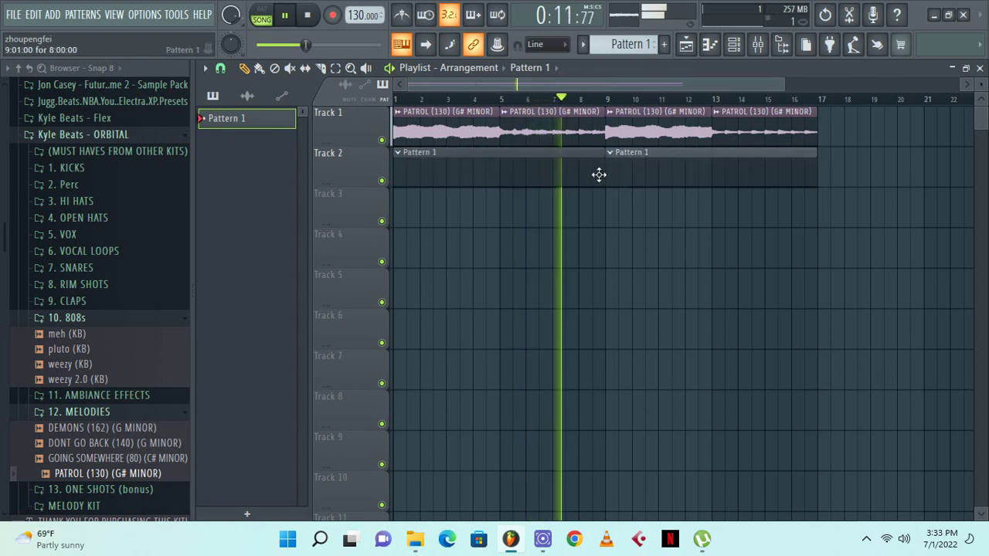
# Show all channels in the channel rack and replace the 808 Kick sample with the appreciate (KB) hi-hat
pyautogui.click(732, 45)
pyautogui.click(323, 68)
pyautogui.click(317, 82)
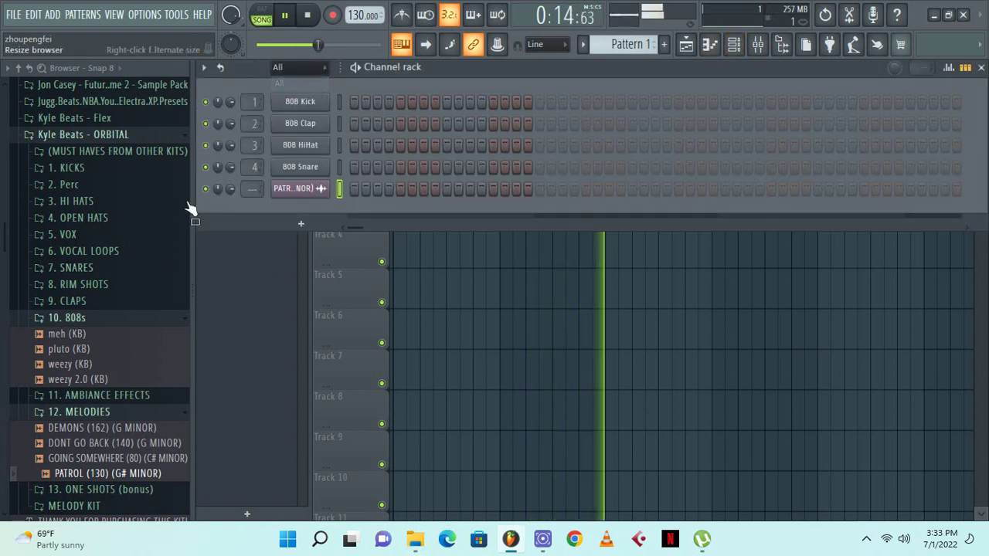
pyautogui.click(84, 202)
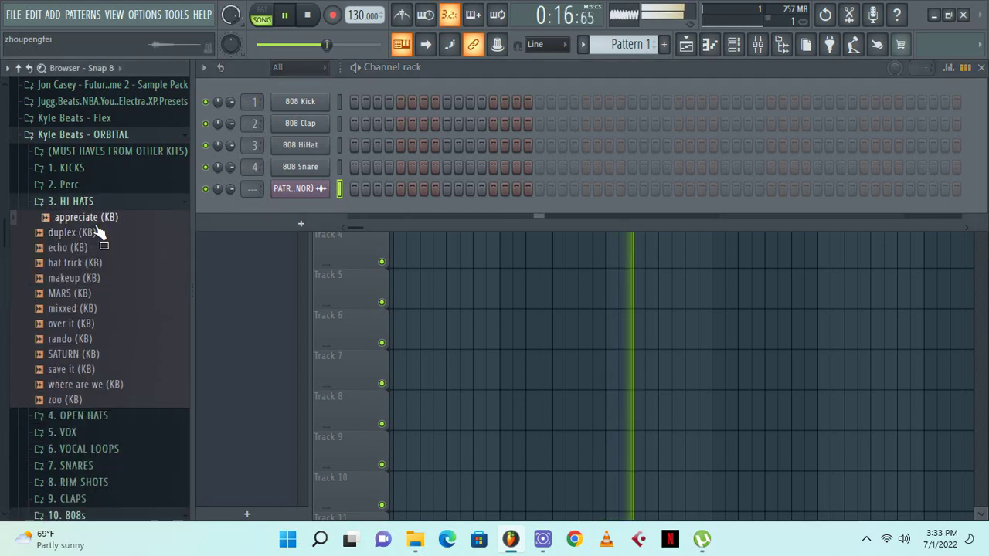
pyautogui.moveTo(97, 218); pyautogui.dragTo(307, 102)
# In the appreciate (KB) piano roll, place C5 notes at steps 1 and 3 of bar 1, giving the second a lower velocity
pyautogui.rightClick(312, 103)
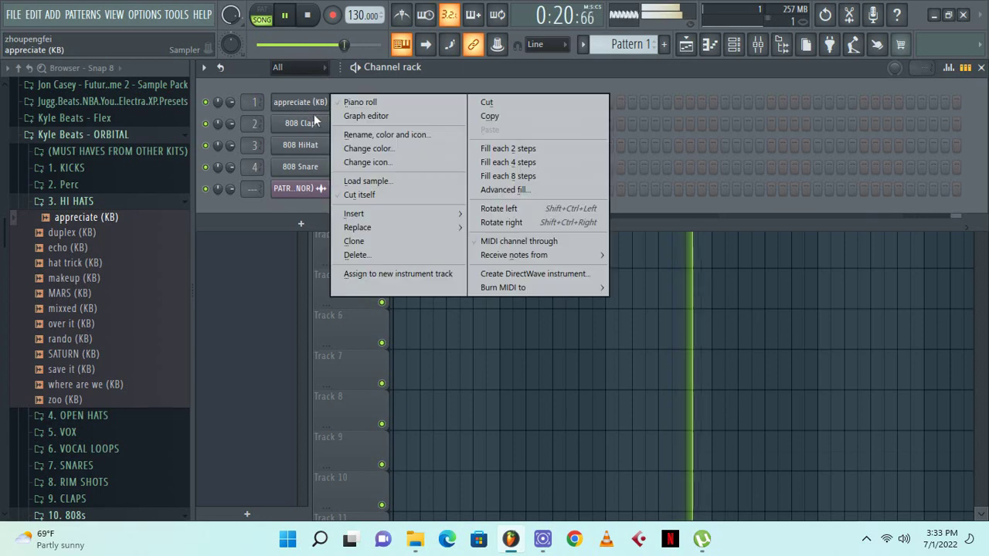
pyautogui.click(360, 102)
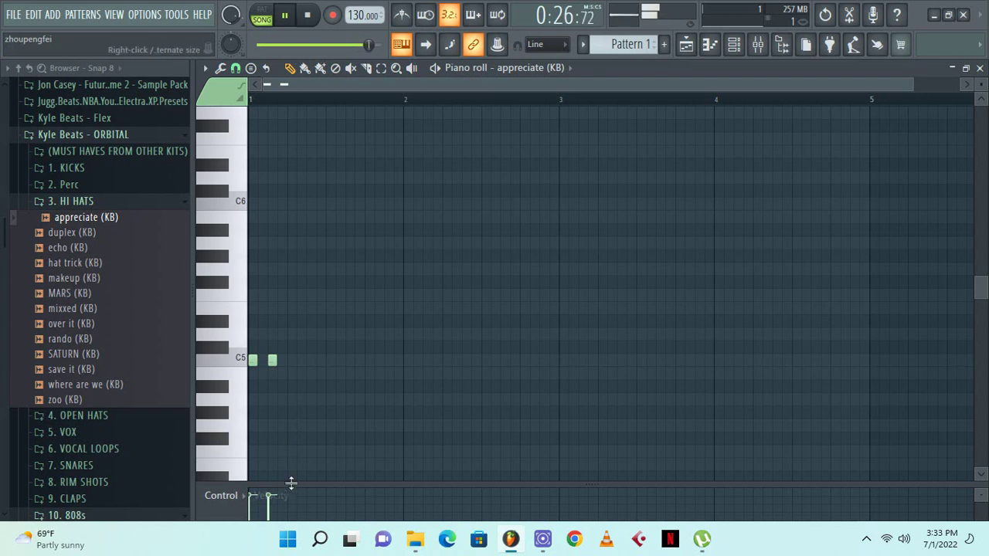
pyautogui.moveTo(292, 483); pyautogui.dragTo(292, 404)
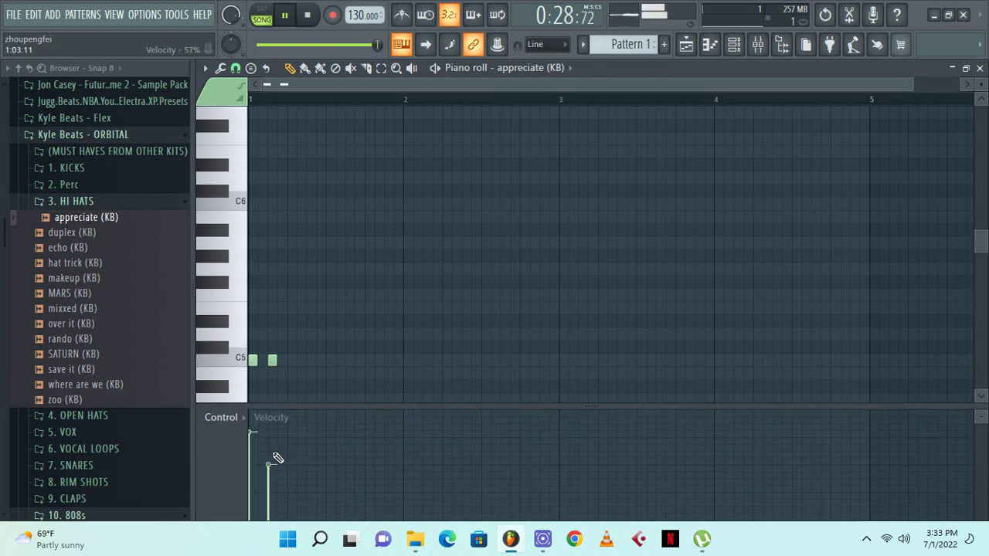
pyautogui.moveTo(298, 329); pyautogui.dragTo(247, 378)
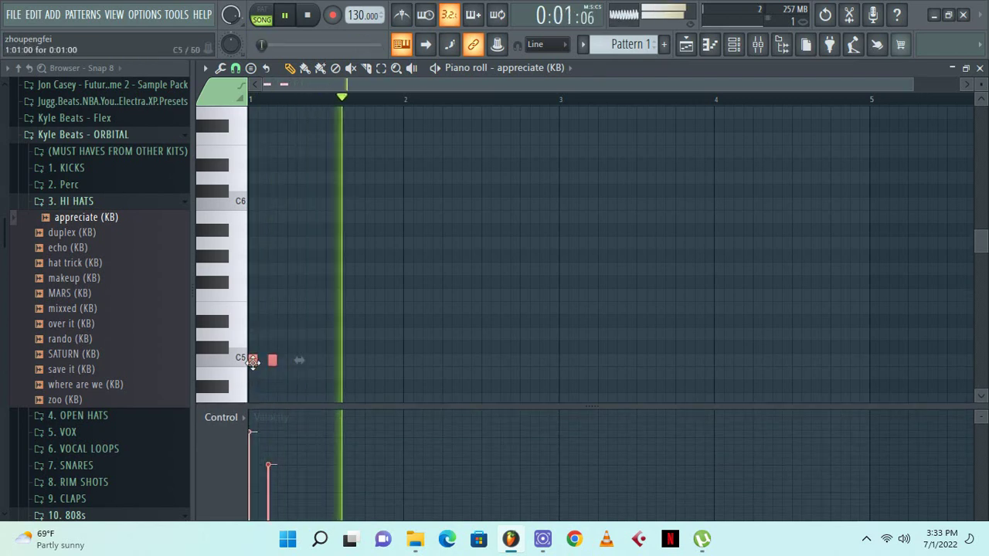
# Place two-step C5 notes at steps 13 and 15 of bar 1, re-entering the step 15 note with a higher velocity
pyautogui.click(361, 361)
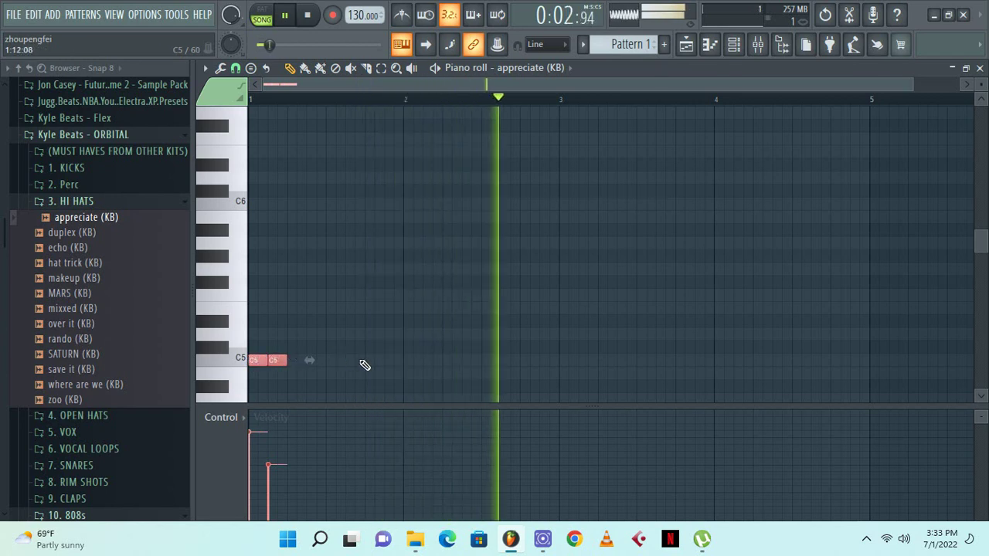
pyautogui.moveTo(363, 361); pyautogui.dragTo(372, 362)
pyautogui.click(389, 361)
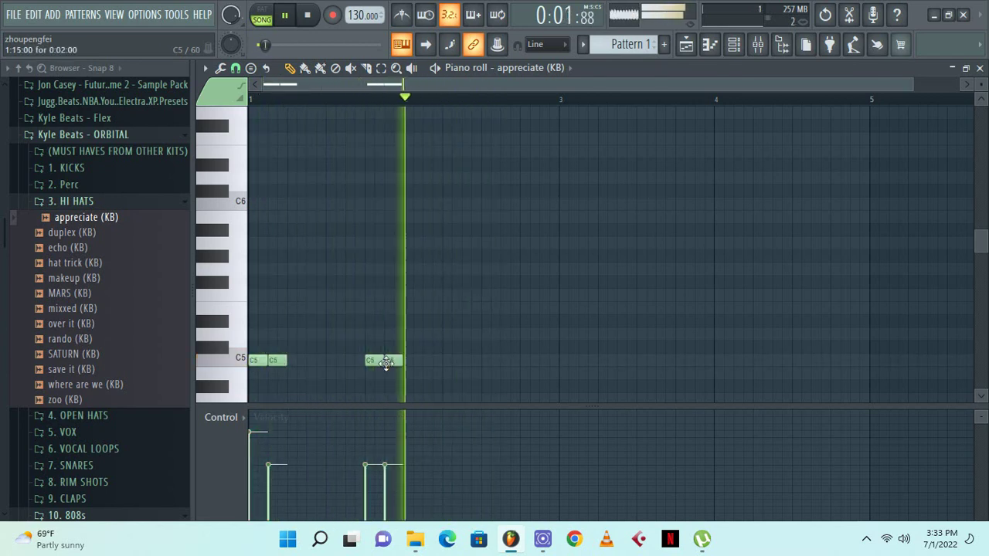
pyautogui.rightClick(394, 361)
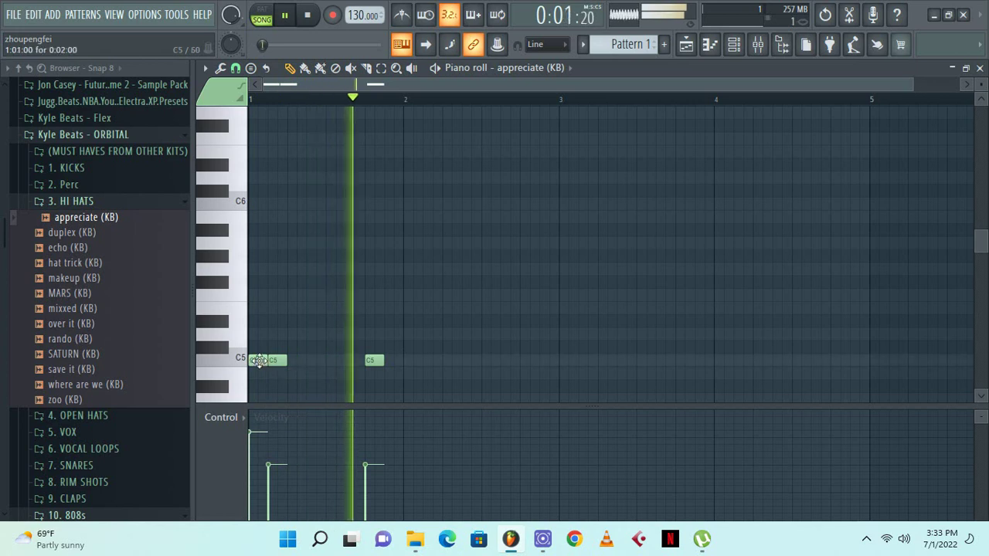
pyautogui.click(391, 361)
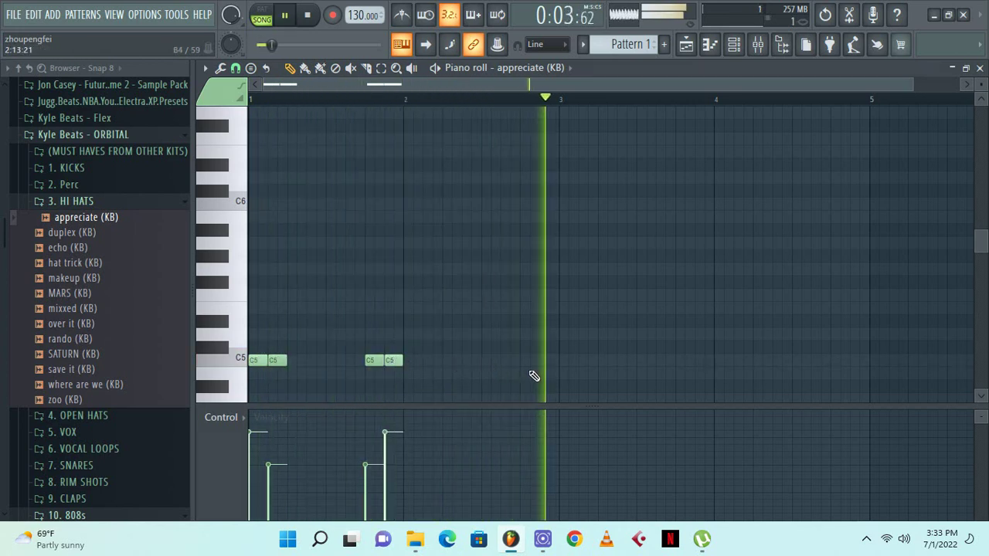
# Copy the four hi-hat notes of bar 1 into bar 3 and restart playback
pyautogui.press('space')
pyautogui.moveTo(490, 344); pyautogui.dragTo(551, 340)
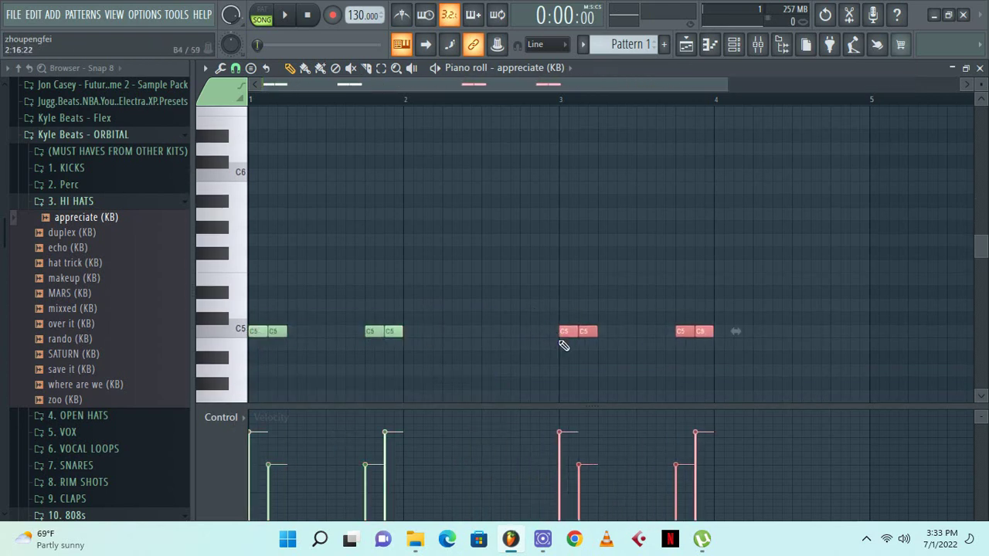
pyautogui.press('space')
# Add two-step C5 hi-hat notes at step 11 of bar 1 and at steps 1 and 3 of bar 2
pyautogui.click(358, 332)
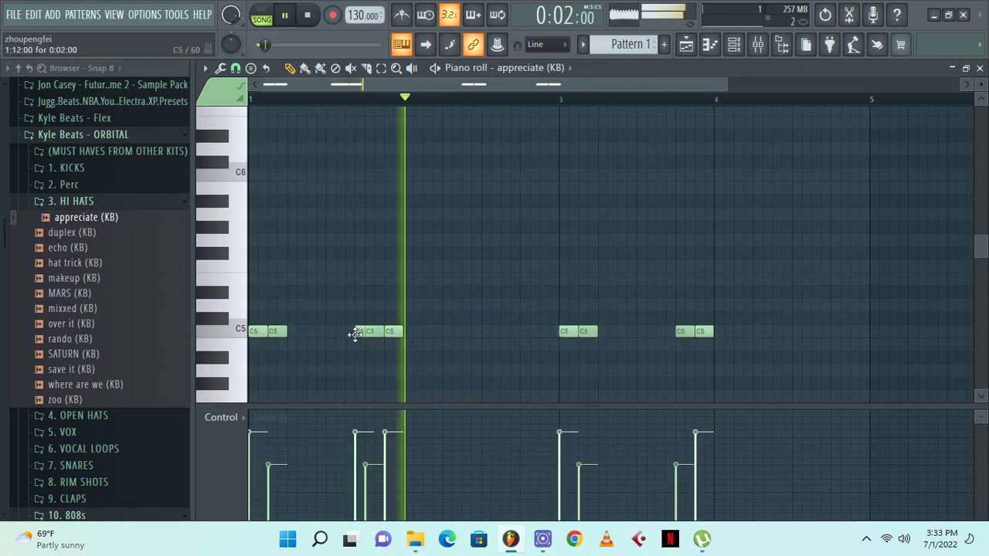
pyautogui.moveTo(355, 333); pyautogui.dragTo(350, 335)
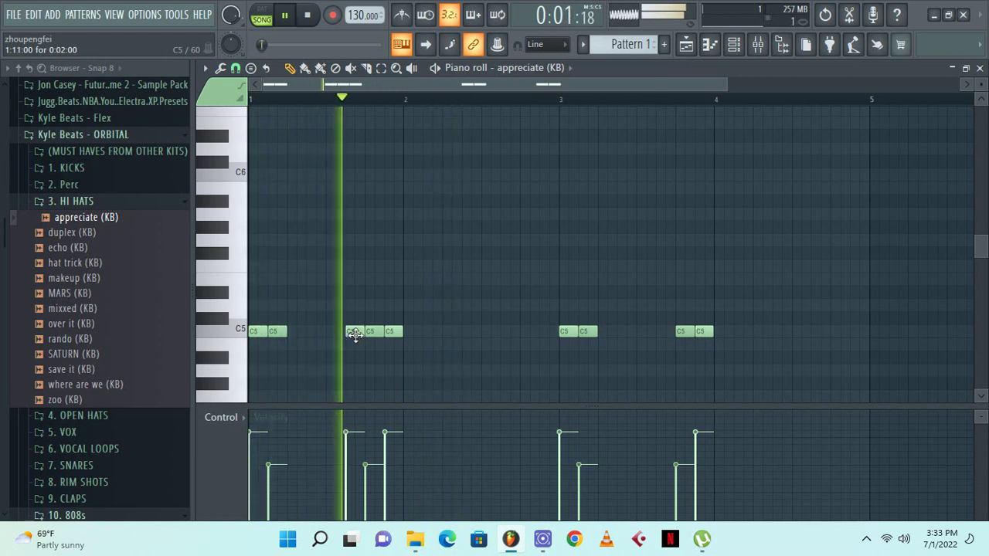
pyautogui.click(412, 332)
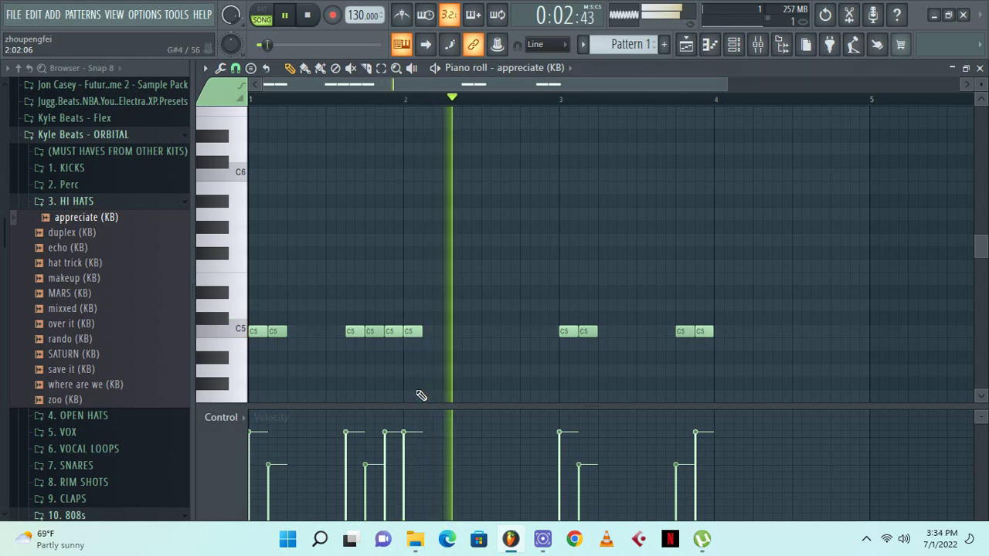
pyautogui.click(426, 332)
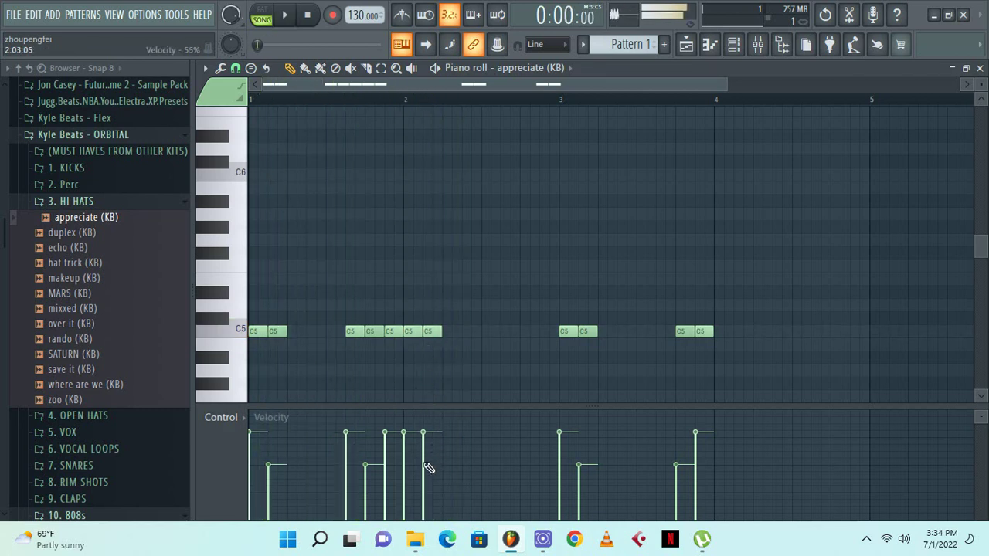
pyautogui.click(378, 334)
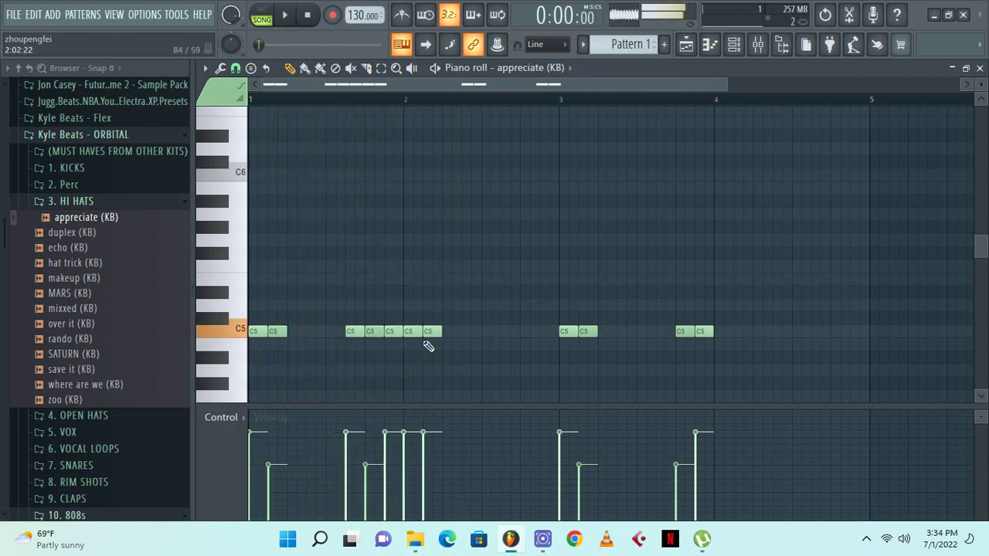
# Re-enter the C5 note at step 3 of bar 2 with lower velocity, and replace bar 3's notes with a copy of the updated pattern
pyautogui.rightClick(430, 336)
pyautogui.click(433, 335)
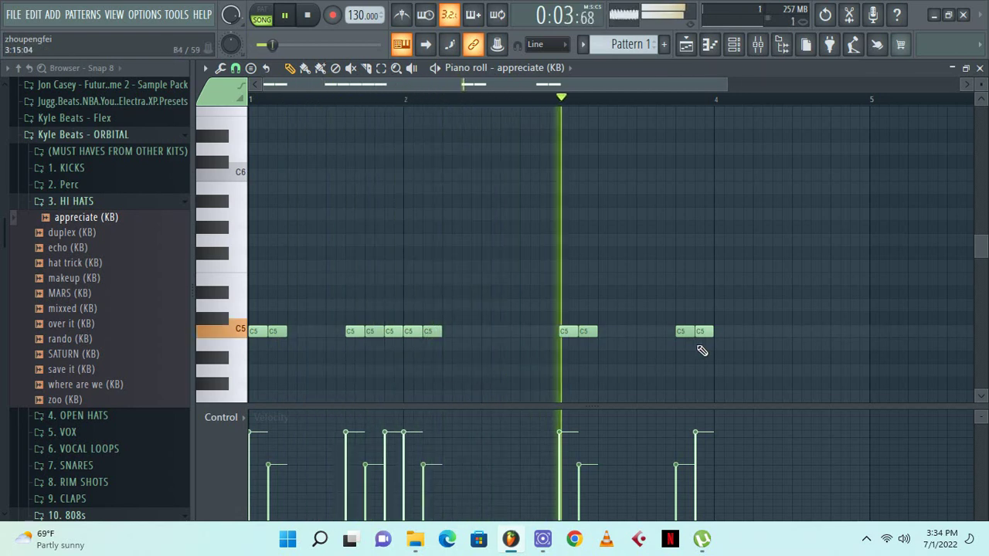
pyautogui.rightClick(697, 332)
pyautogui.press('space')
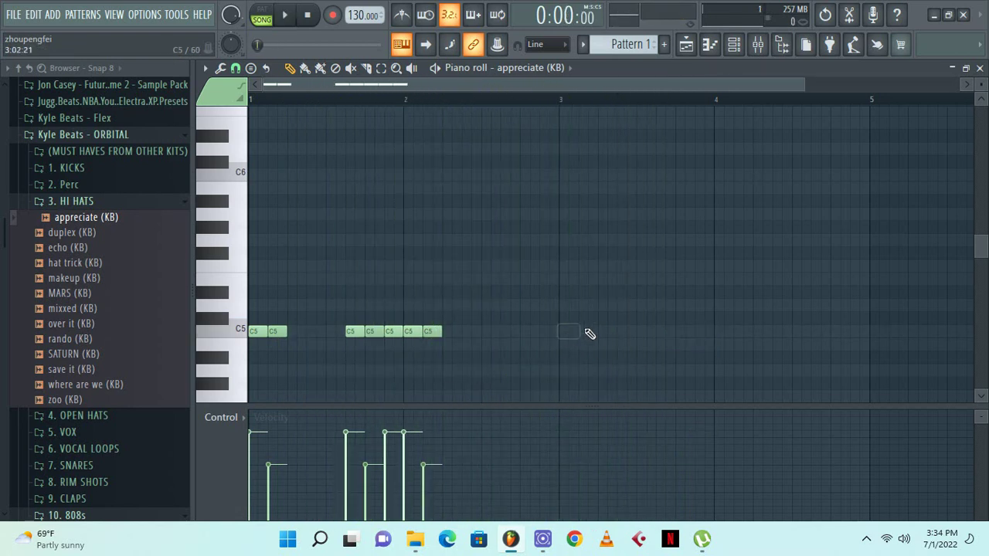
pyautogui.moveTo(605, 313)
pyautogui.mouseDown()
pyautogui.moveTo(294, 385)
pyautogui.moveTo(246, 365)
pyautogui.moveTo(554, 320)
pyautogui.moveTo(575, 330)
pyautogui.moveTo(566, 340)
pyautogui.mouseUp()
pyautogui.press('space')
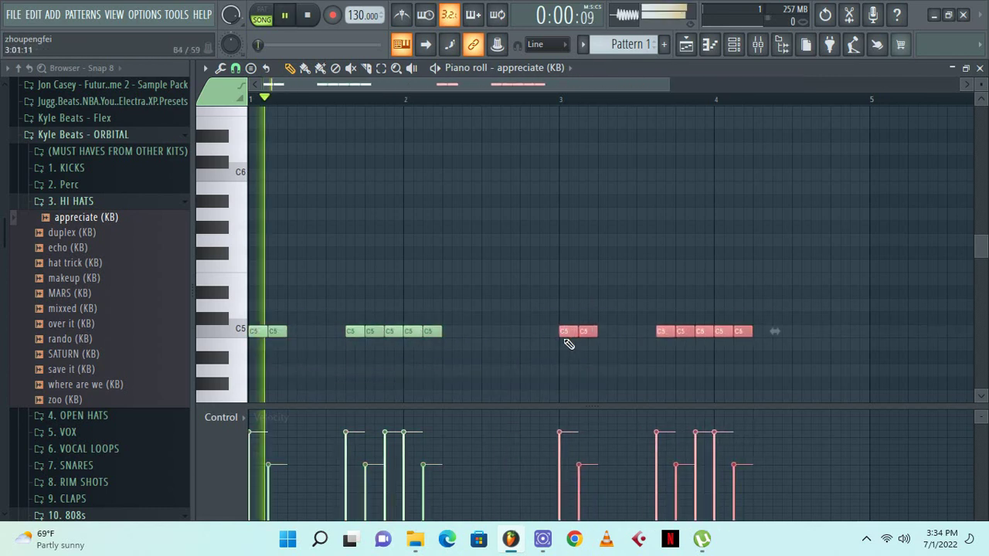
# Set a finer snap and paint six-note, third-of-a-step rolls on C5 at step 9 of bar 1 and G#4 at step 13 of bar 2
pyautogui.click(236, 69)
pyautogui.click(261, 177)
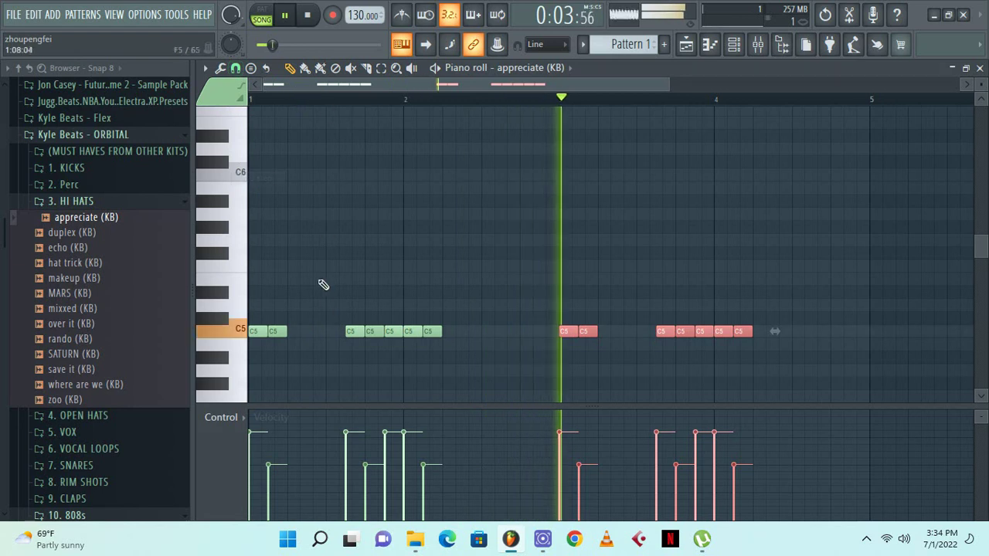
pyautogui.moveTo(669, 84); pyautogui.dragTo(455, 175)
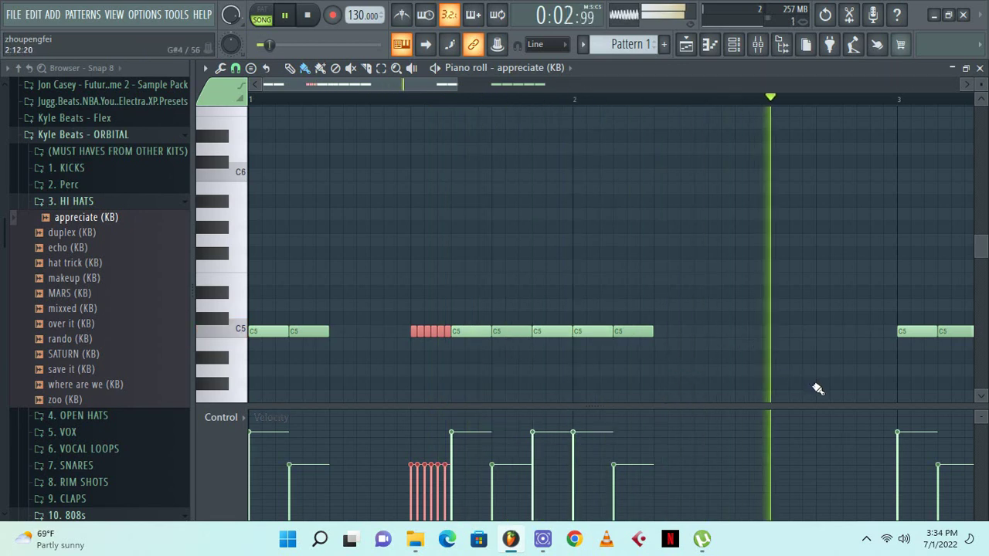
pyautogui.moveTo(818, 385); pyautogui.dragTo(840, 385)
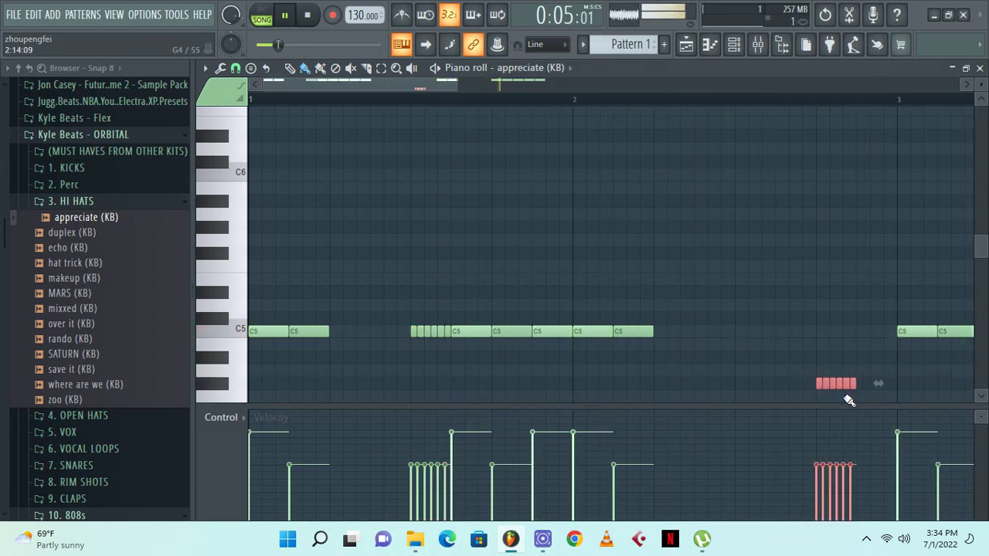
pyautogui.press('space')
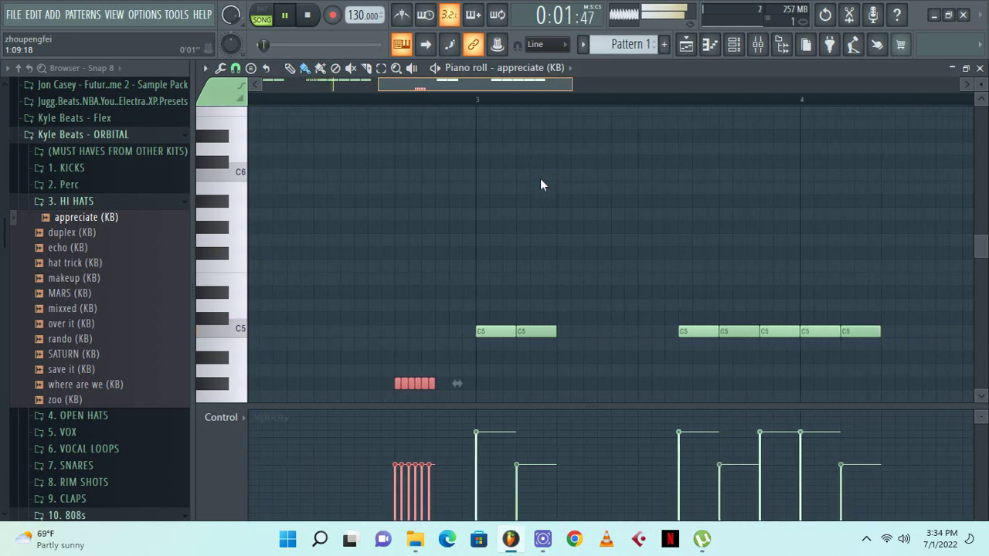
# In bar 3, paint a six-note roll on E4 at step 9 and four-note rolls on A#3 at step 5 and G#3 at step 7
pyautogui.scroll(-3, 588, 286)
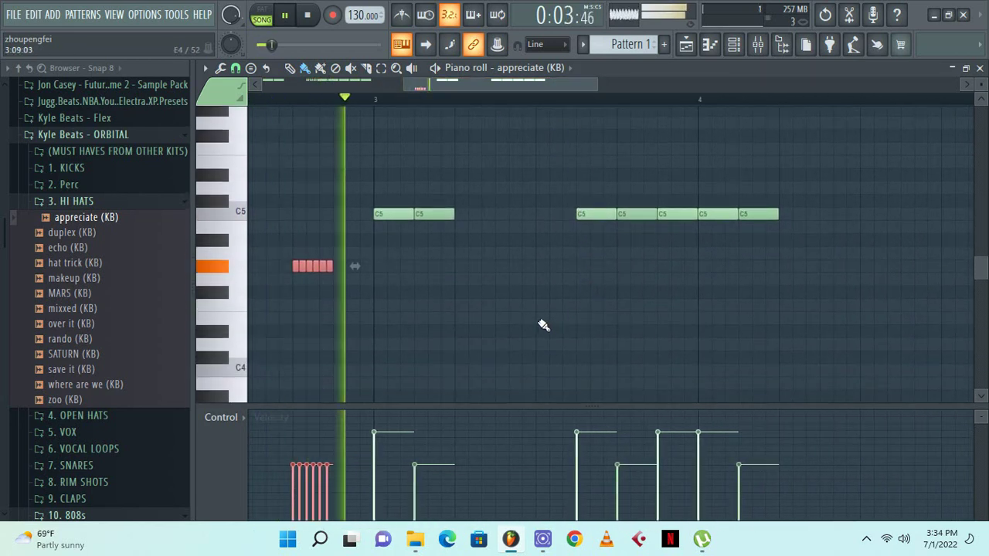
pyautogui.moveTo(538, 319); pyautogui.dragTo(561, 319)
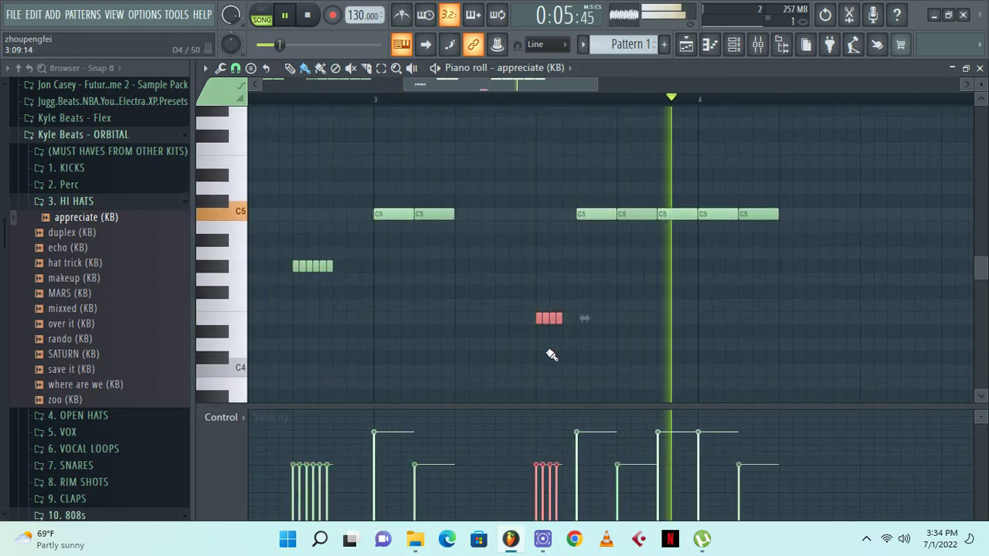
pyautogui.rightClick(558, 321)
pyautogui.moveTo(540, 319); pyautogui.dragTo(560, 325)
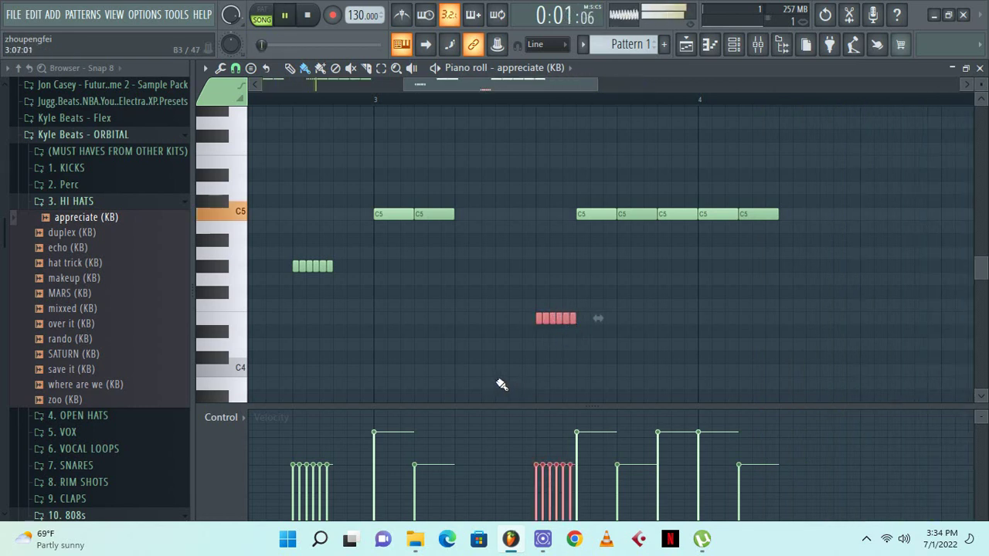
pyautogui.scroll(-1, 465, 367)
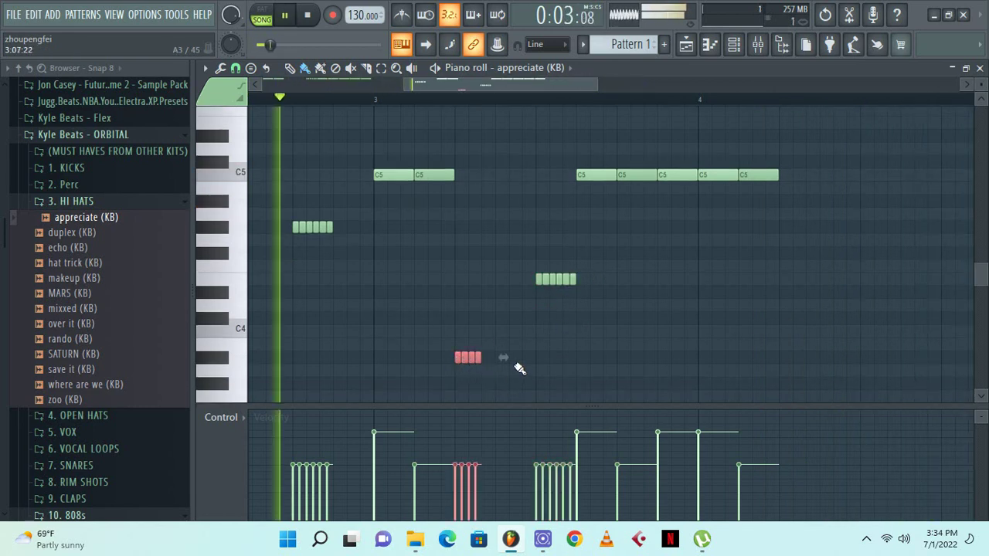
pyautogui.moveTo(501, 385); pyautogui.dragTo(522, 389)
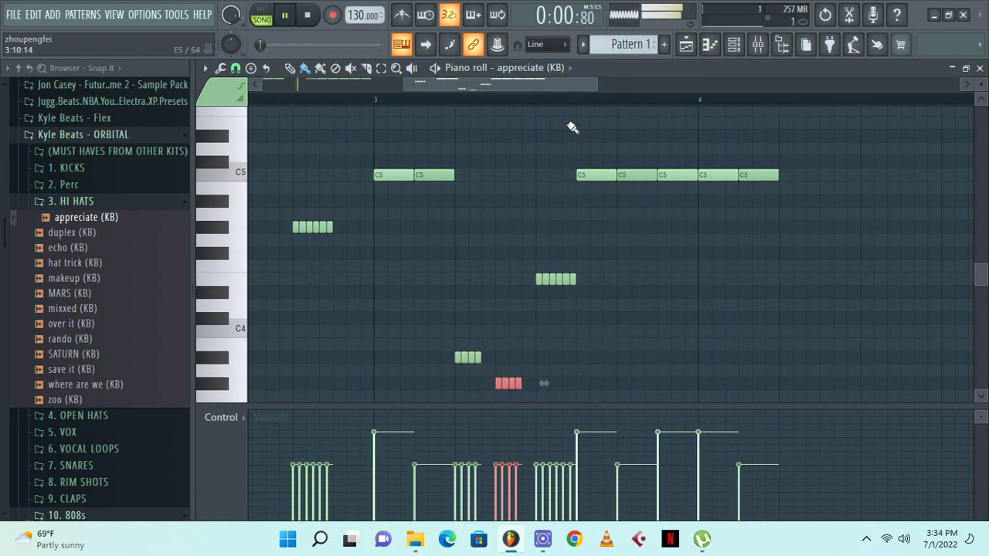
# In bar 4, paint three C5 notes at step 13 and a rising run from C#4 at step 9 to A4, using shorter notes from E4 up
pyautogui.moveTo(566, 90); pyautogui.dragTo(641, 124)
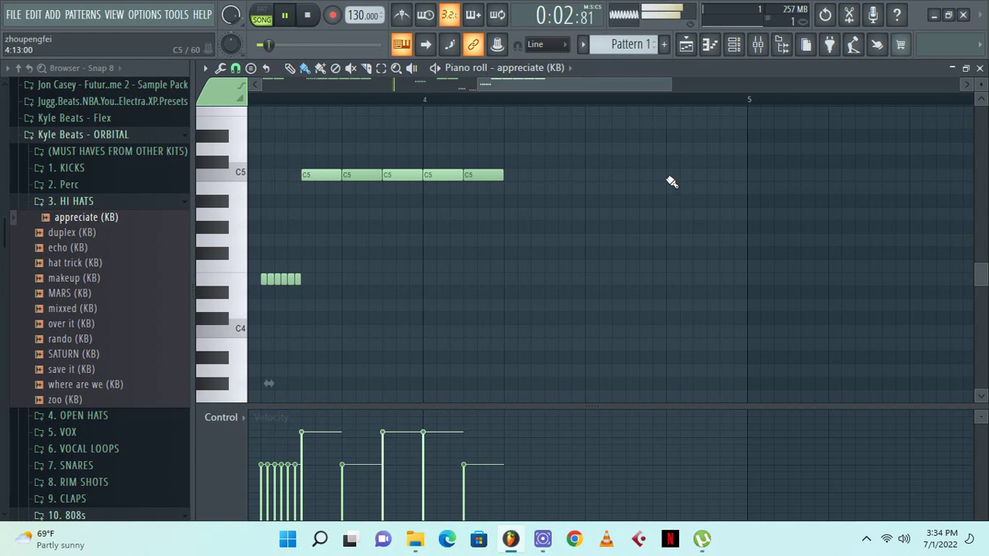
pyautogui.moveTo(672, 178); pyautogui.dragTo(707, 197)
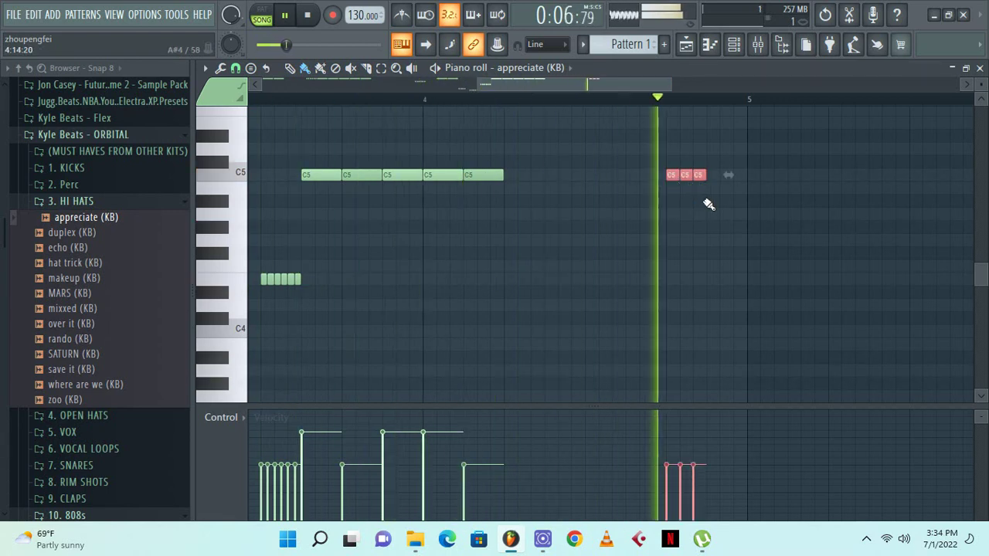
pyautogui.press('space')
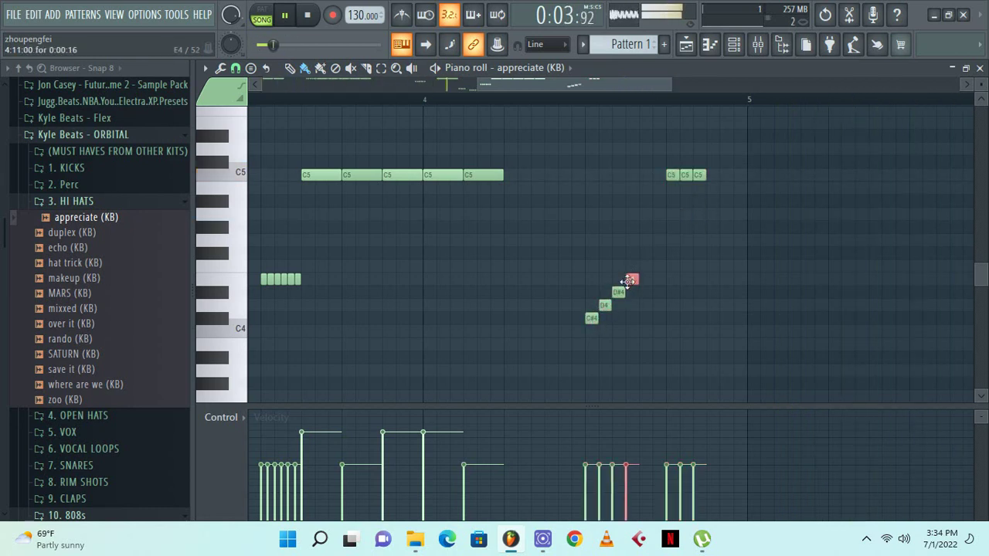
pyautogui.rightClick(632, 281)
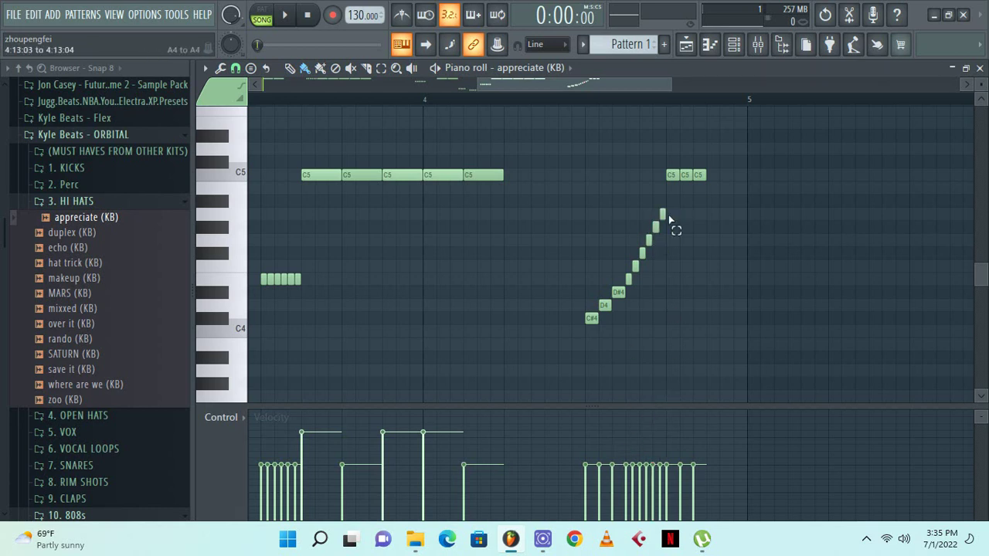
# Shape the rising run's velocities to climb to a peak at E4 and fall away, and add six short C5 notes at step 15 of bar 4
pyautogui.moveTo(670, 208); pyautogui.dragTo(588, 354)
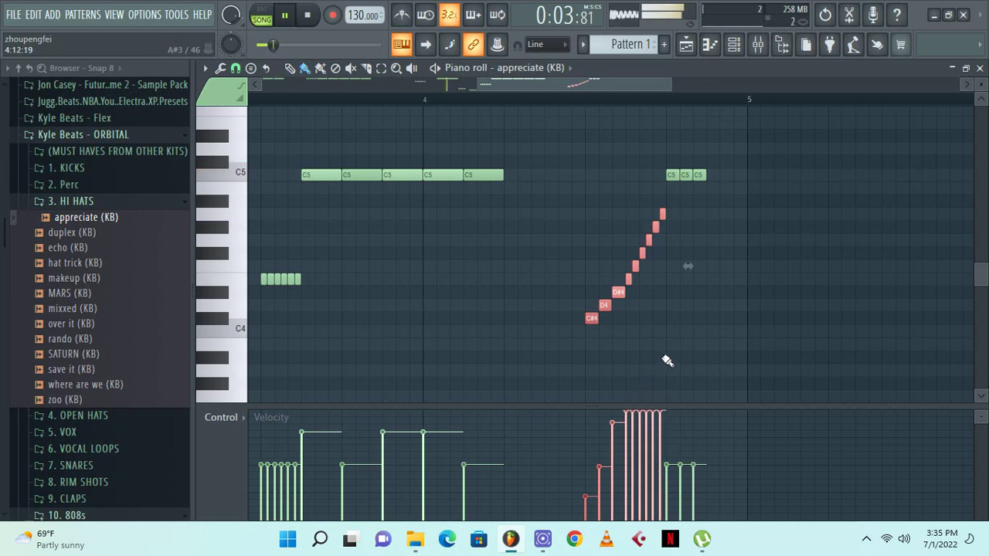
pyautogui.moveTo(626, 492)
pyautogui.mouseDown()
pyautogui.moveTo(592, 517)
pyautogui.moveTo(663, 411)
pyautogui.mouseUp()
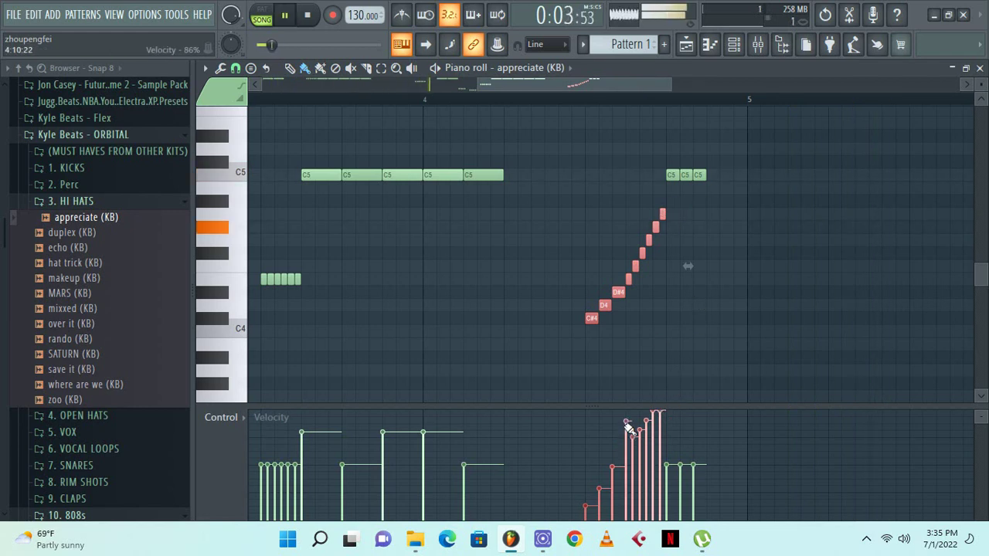
pyautogui.moveTo(653, 497); pyautogui.dragTo(665, 534)
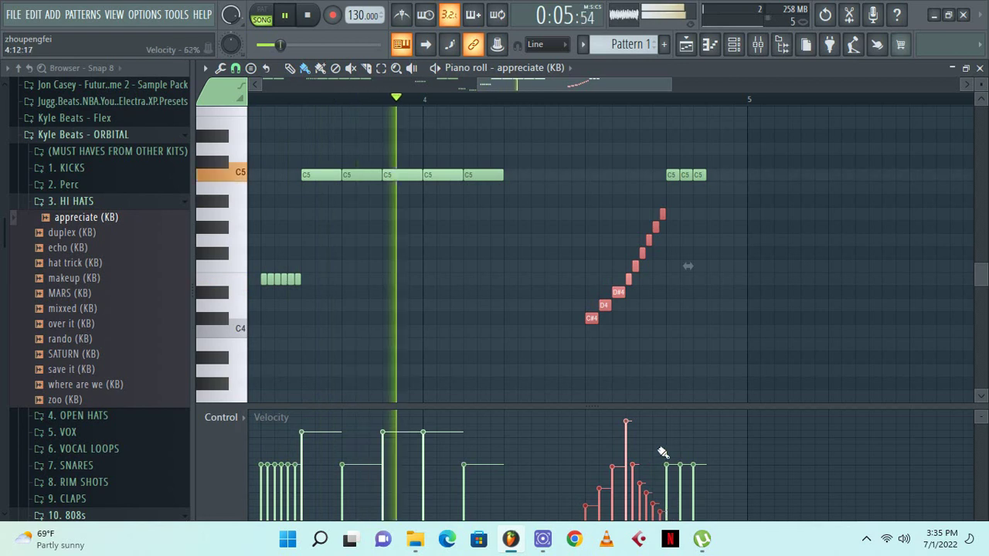
pyautogui.click(627, 438)
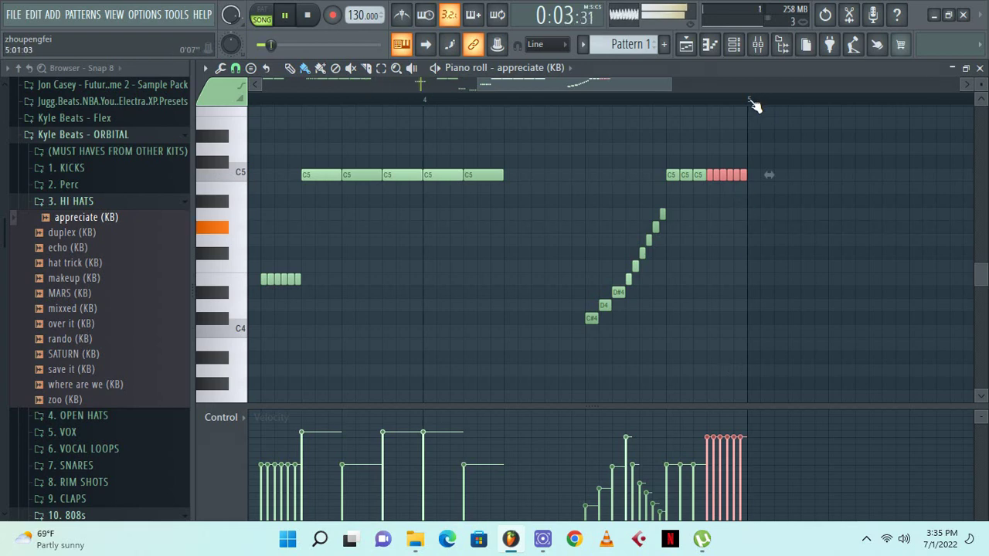
# Duplicate the four-bar hi-hat pattern into bars 5 to 8 and close the piano roll
pyautogui.moveTo(749, 101); pyautogui.dragTo(1, 172)
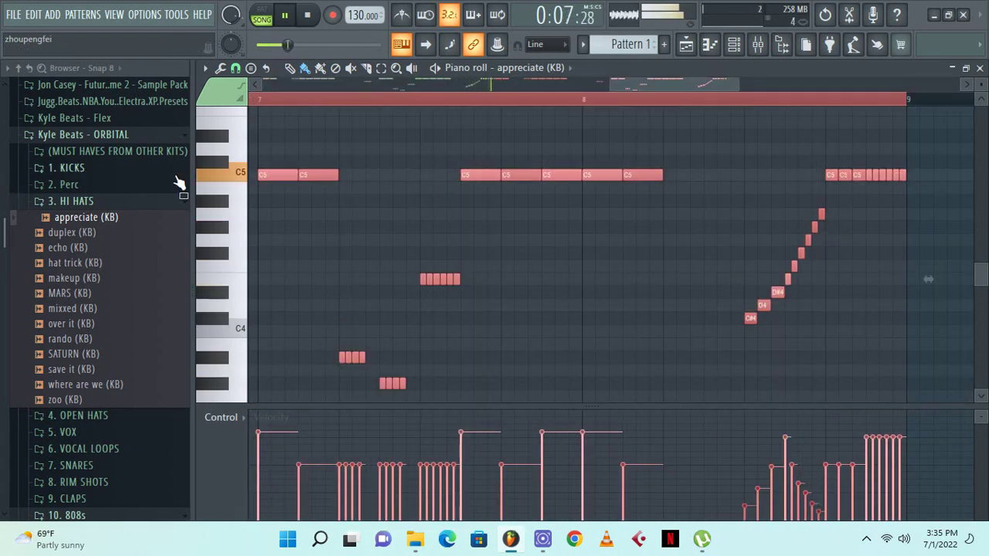
pyautogui.click(980, 68)
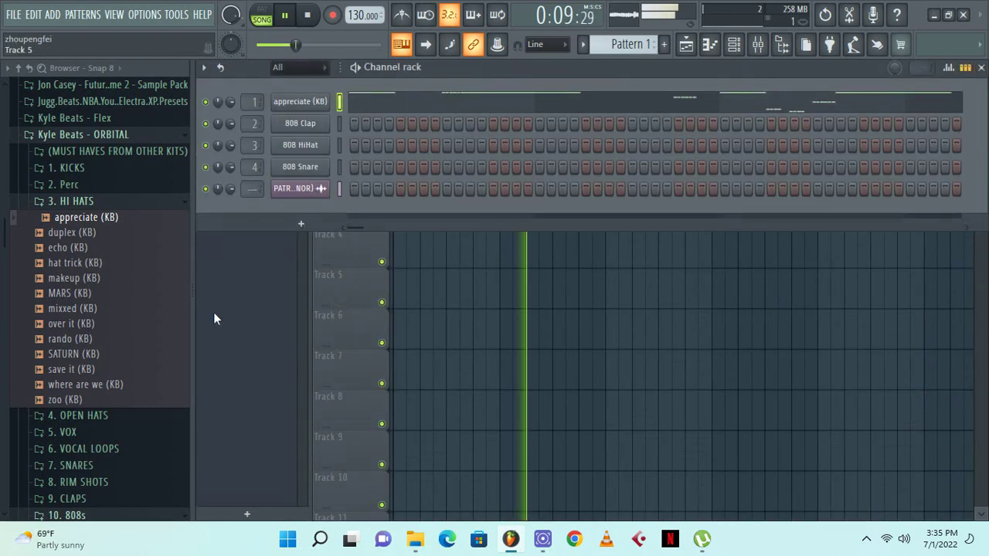
# Replace the 808 Clap channel with the Ye (KB) snare and place short C5 notes at step 9 of bars 1 and 2 in its piano roll
pyautogui.click(89, 203)
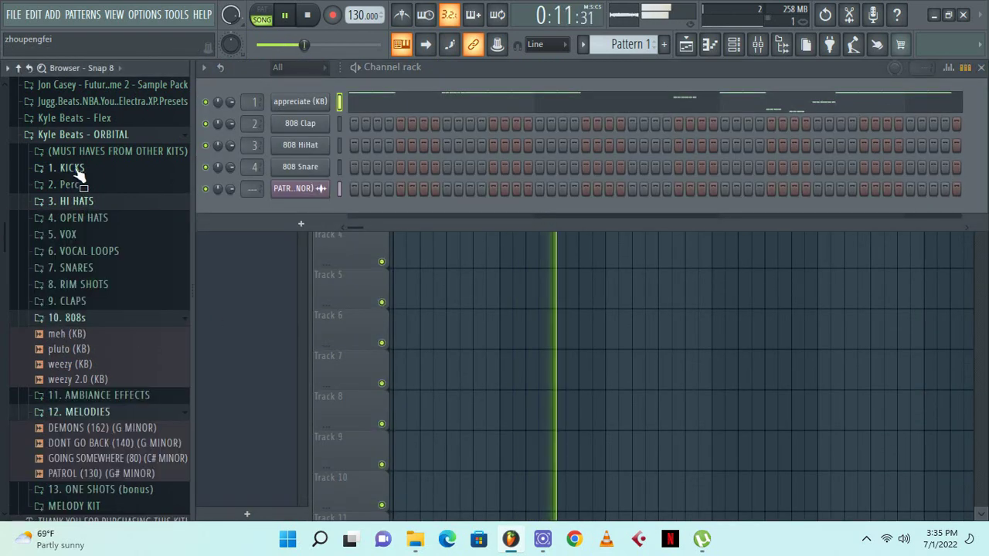
pyautogui.click(76, 168)
pyautogui.click(75, 169)
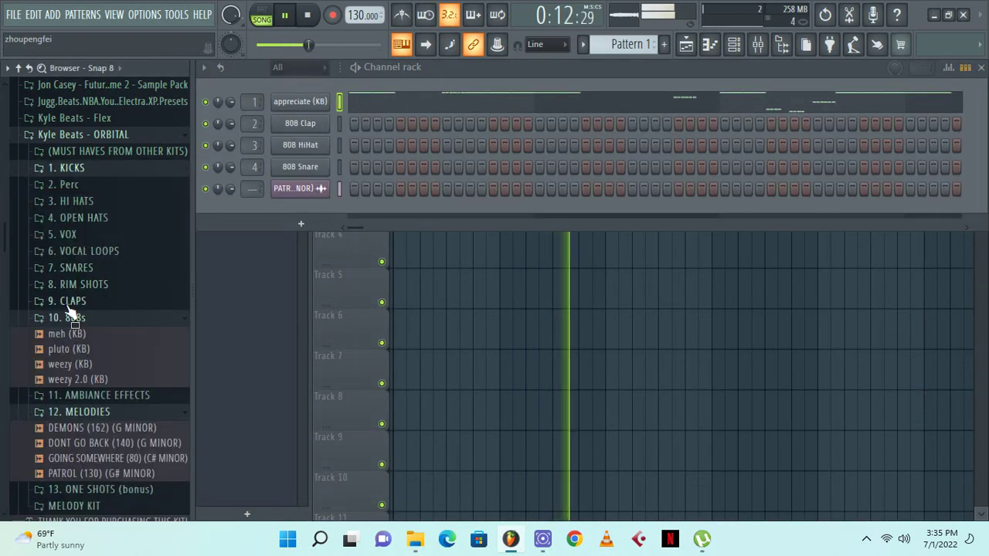
pyautogui.click(74, 267)
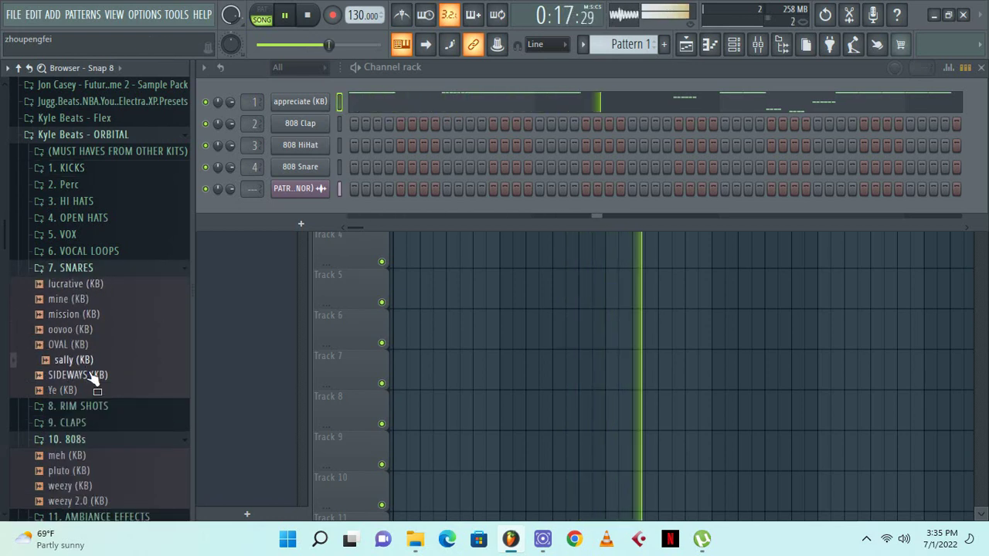
pyautogui.moveTo(75, 346); pyautogui.dragTo(313, 124)
pyautogui.rightClick(342, 126)
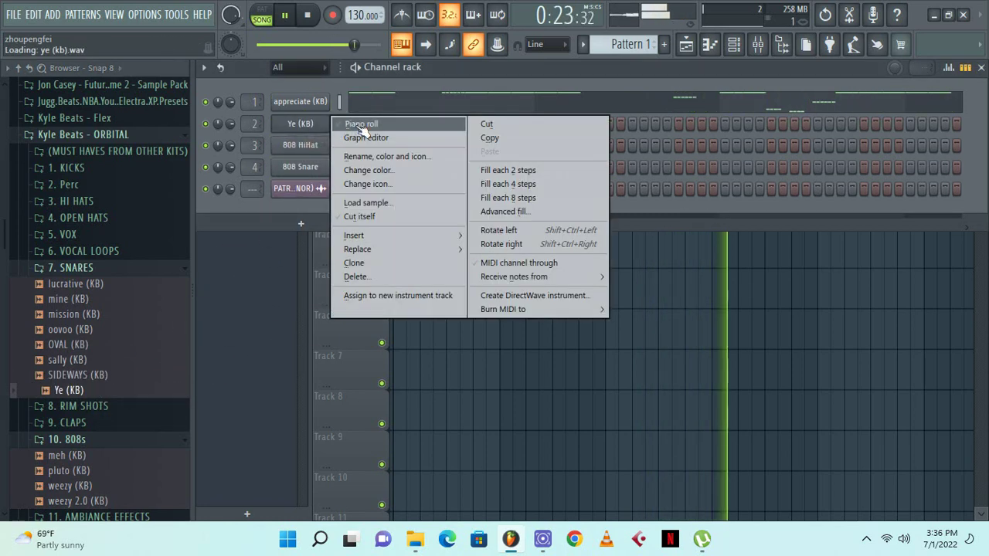
pyautogui.click(343, 125)
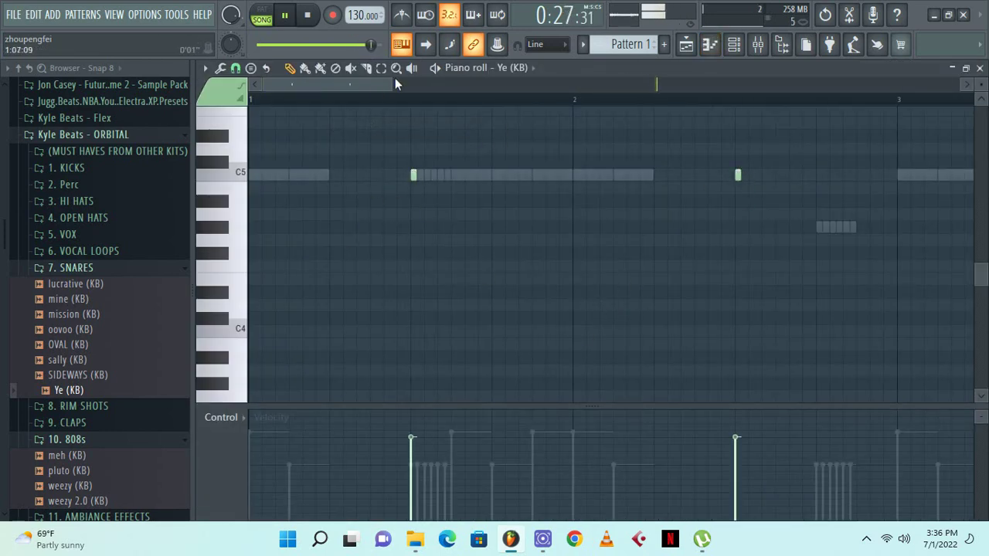
# Lengthen the two snare notes in bars 1 and 2 to one step each and restart playback
pyautogui.moveTo(395, 80); pyautogui.dragTo(541, 162)
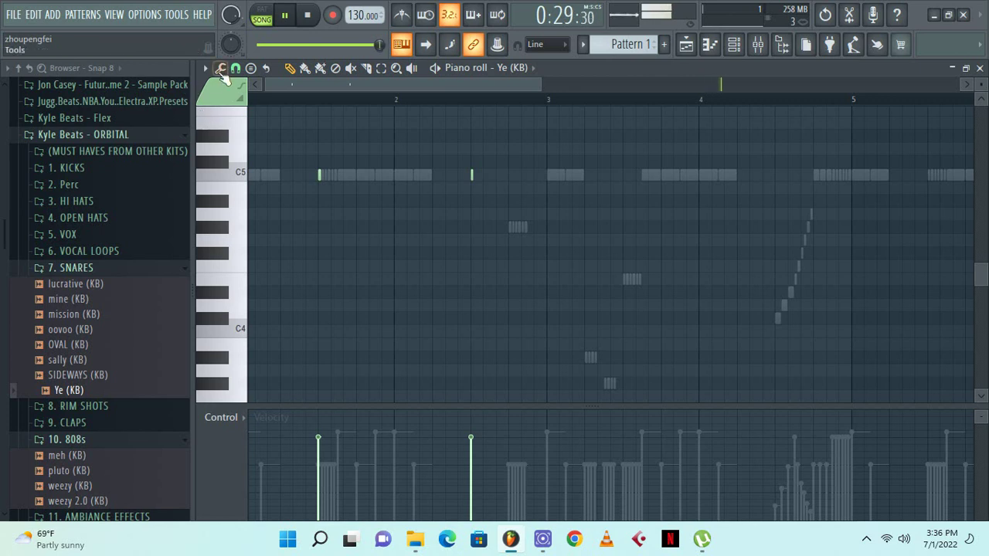
pyautogui.click(221, 69)
pyautogui.click(254, 103)
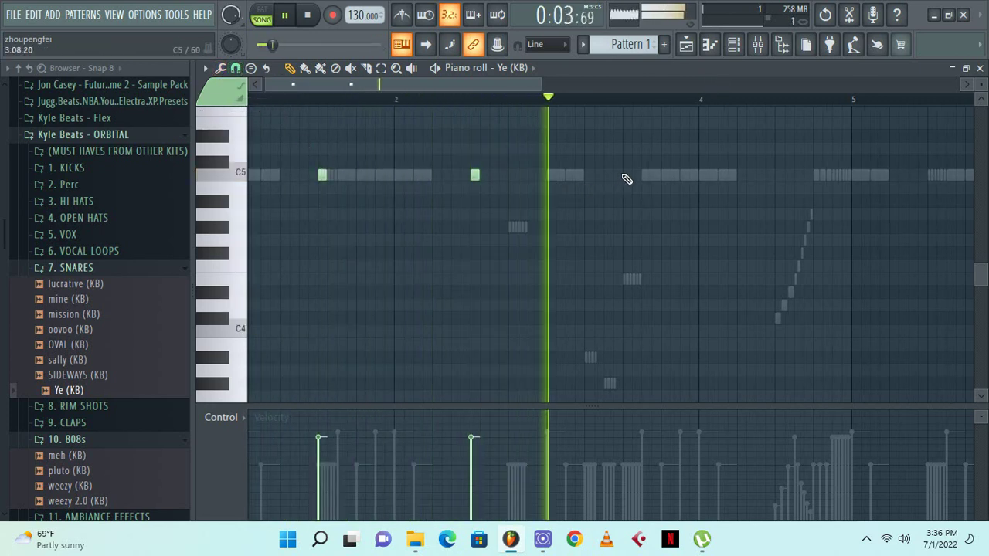
# Place C5 snare notes at steps 9 and 11 of bar 3, re-entering them with the one-step length of the bar 2 note
pyautogui.click(623, 174)
pyautogui.click(642, 175)
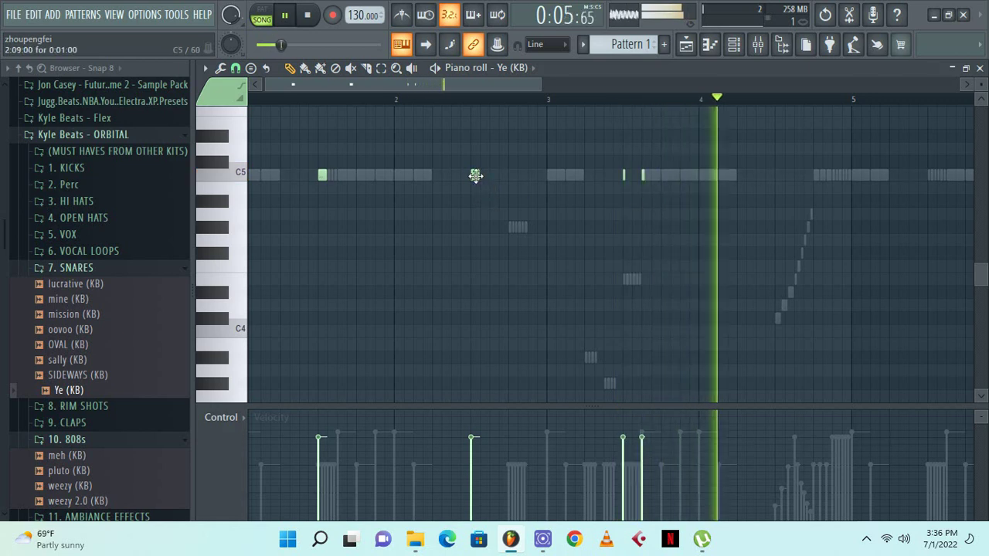
pyautogui.click(475, 176)
pyautogui.rightClick(642, 180)
pyautogui.rightClick(625, 179)
pyautogui.click(626, 178)
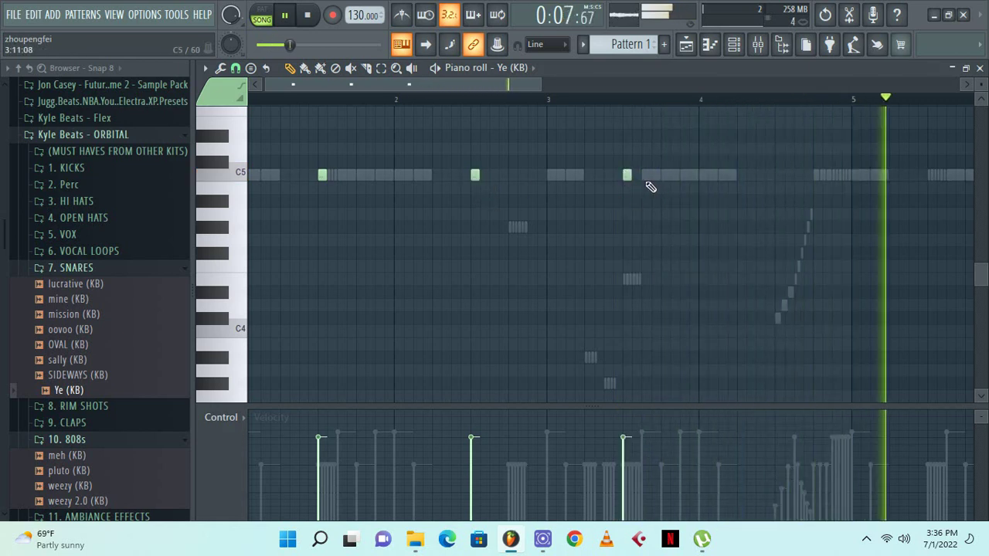
pyautogui.click(644, 174)
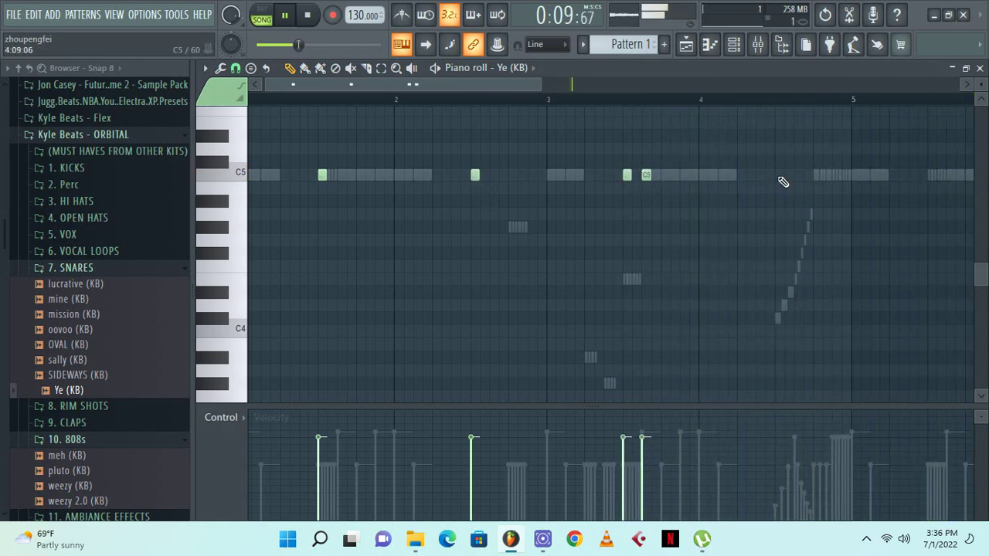
# Add a one-step C5 snare note at step 9 of bar 4 and duplicate the four-bar snare pattern into bars 5 to 8
pyautogui.moveTo(854, 101); pyautogui.dragTo(3, 193)
pyautogui.hotkey('ctrl', 'b')
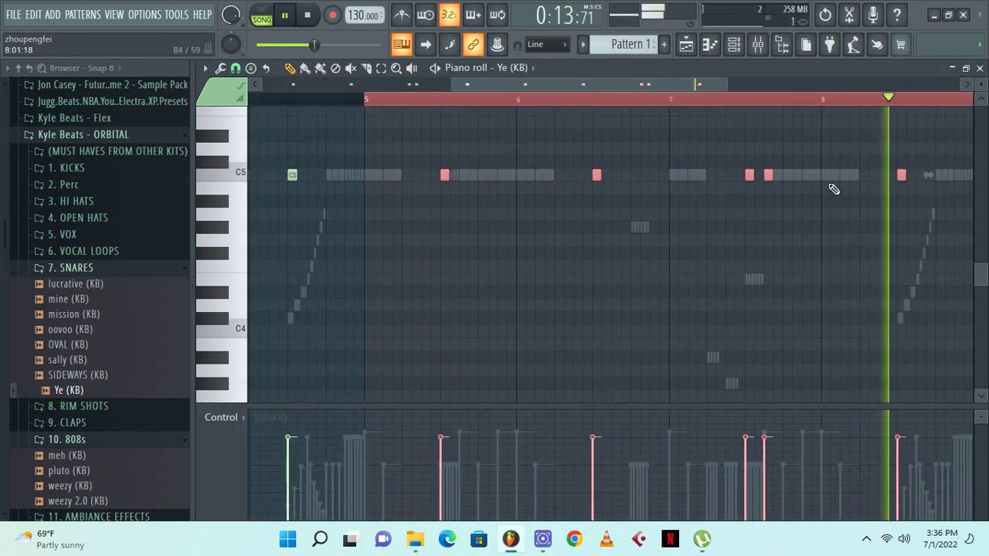
# Add lower-velocity C5 snare notes at steps 3, 5 and 7 of bar 7, with the middle one softest, and close the piano roll
pyautogui.click(711, 176)
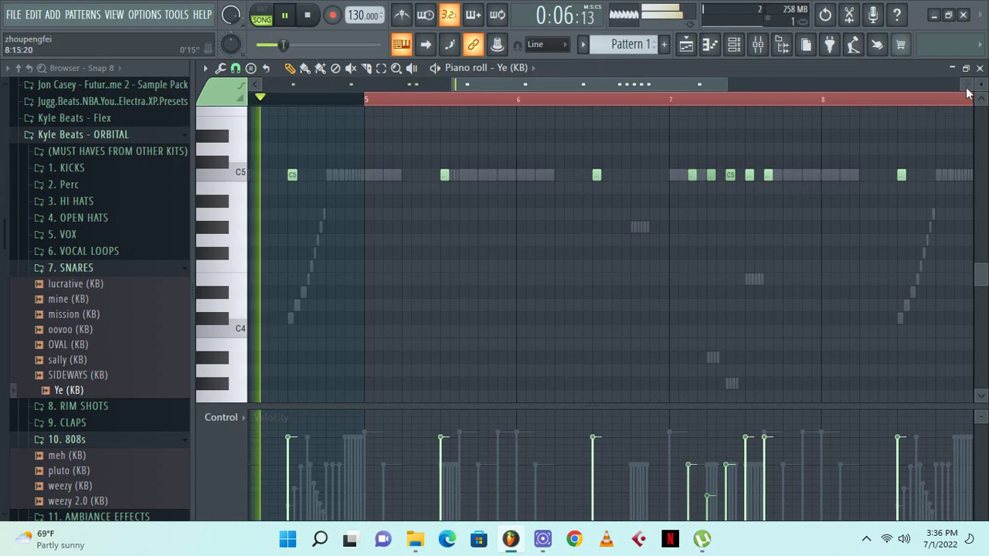
pyautogui.click(980, 68)
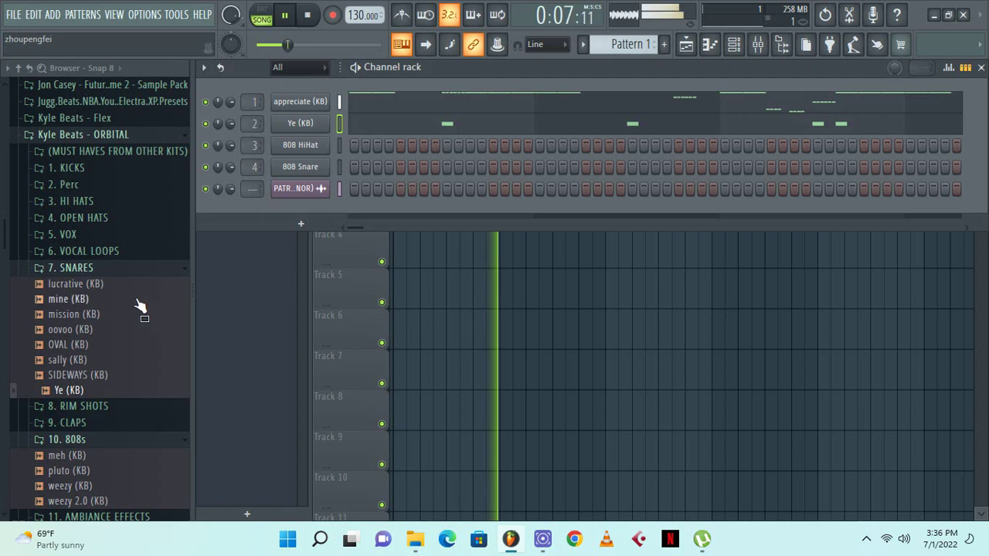
# Raise the fade-out on the Ye (KB) snare channel and replace its sample with sally (KB)
pyautogui.click(310, 128)
pyautogui.moveTo(578, 396); pyautogui.dragTo(578, 378)
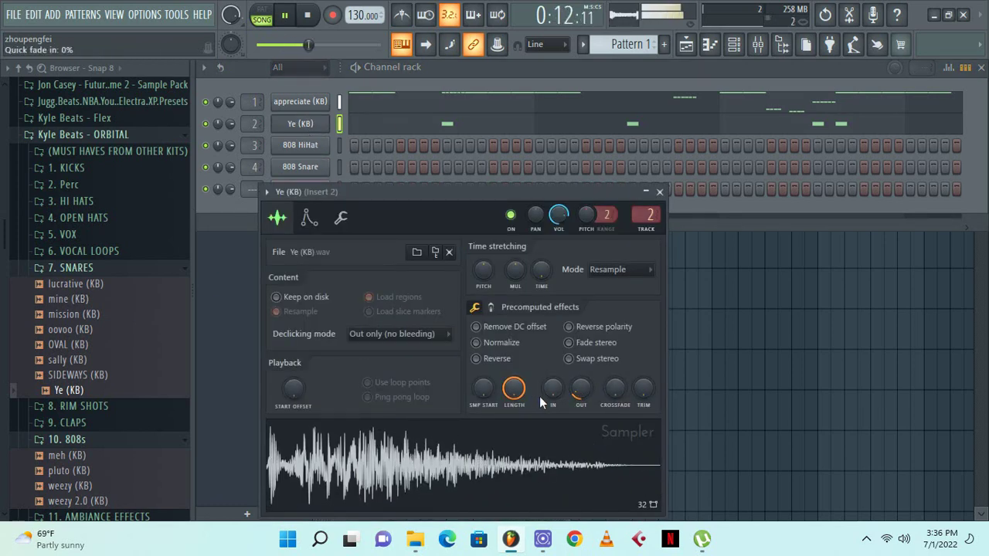
pyautogui.click(659, 192)
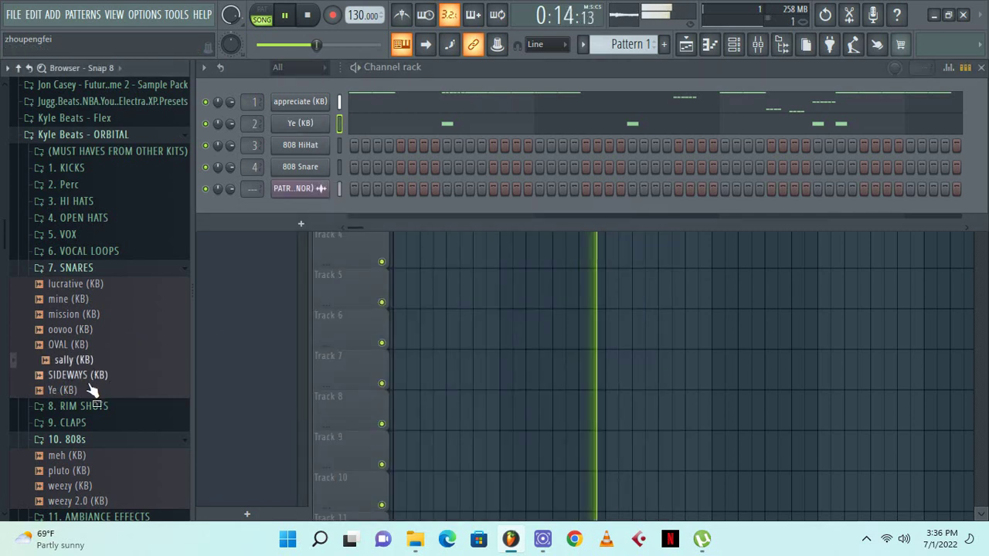
pyautogui.moveTo(68, 360); pyautogui.dragTo(300, 131)
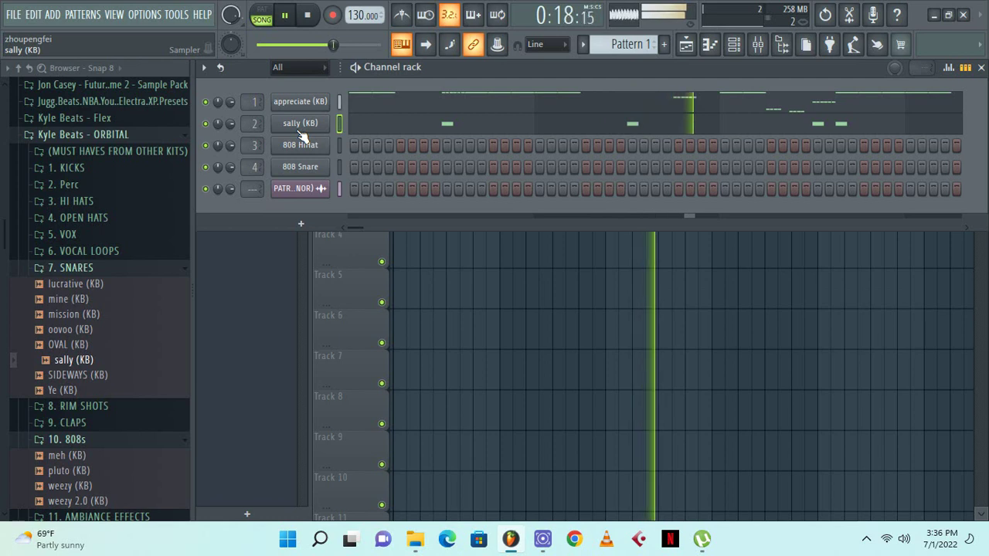
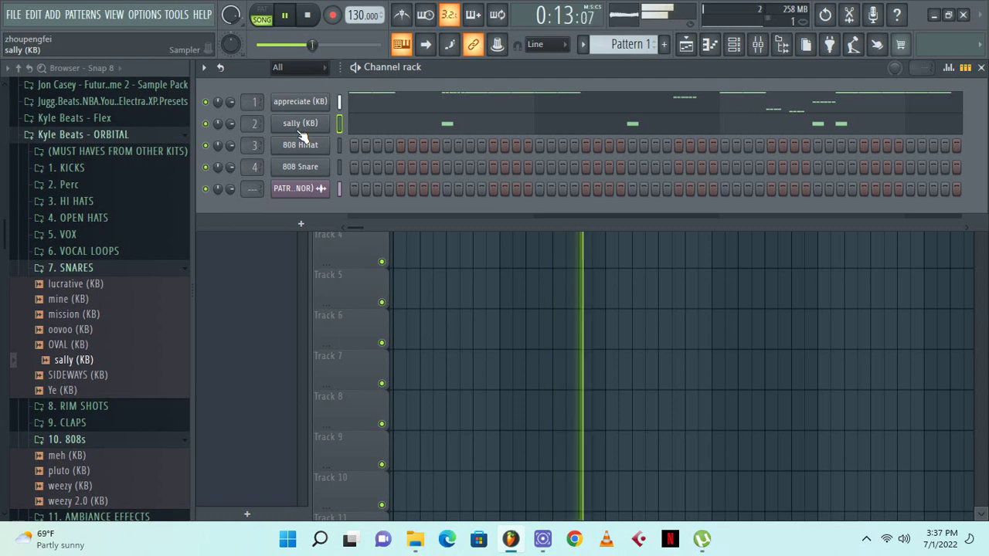
# Audition the vocal one-shots in the ORBITAL kit's 5. VOX folder
pyautogui.click(68, 267)
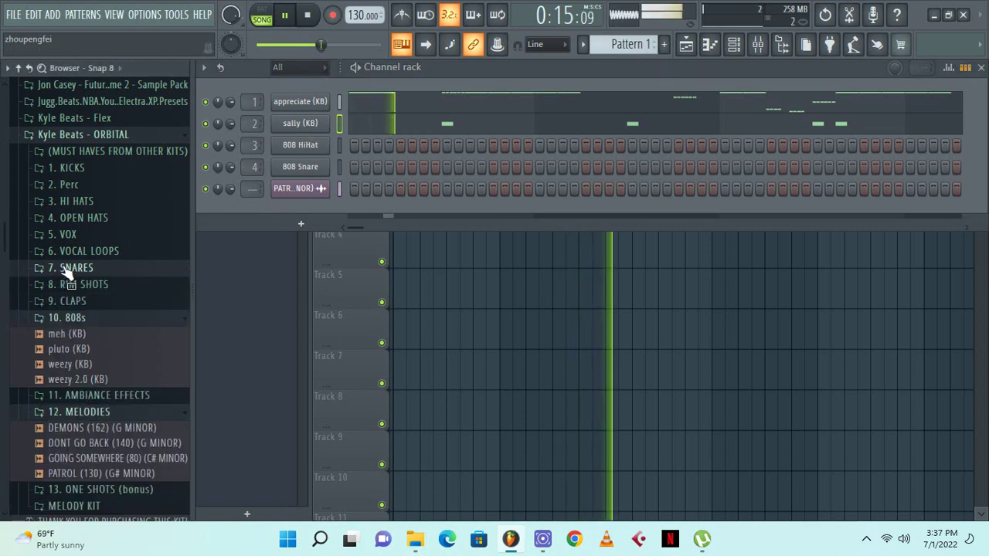
pyautogui.click(104, 235)
pyautogui.click(104, 253)
pyautogui.click(104, 269)
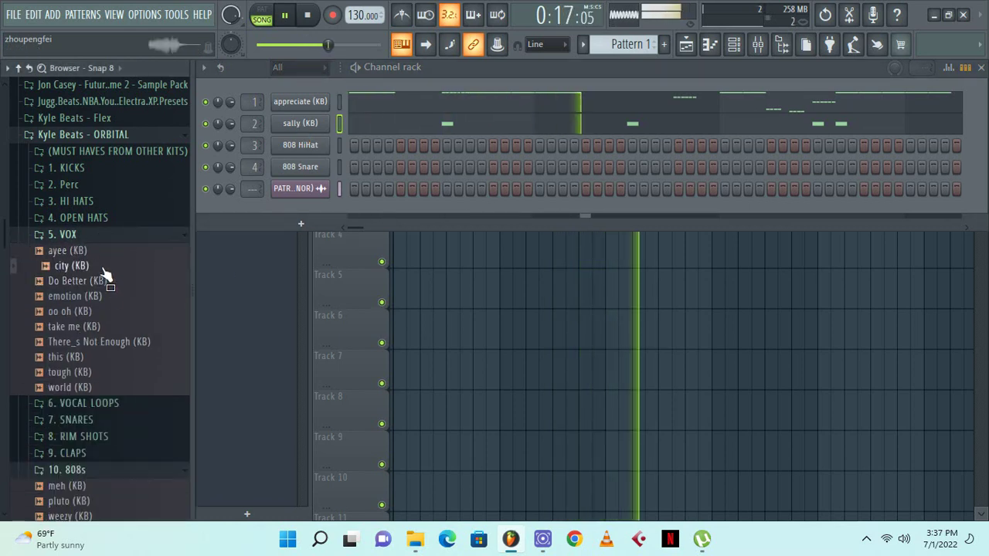
pyautogui.click(102, 283)
pyautogui.click(102, 299)
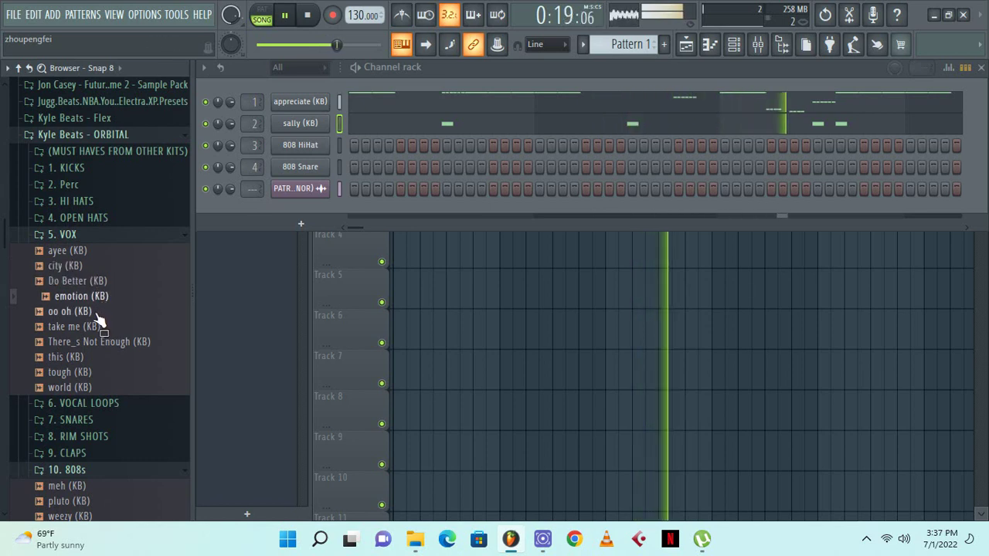
pyautogui.click(101, 314)
pyautogui.click(101, 328)
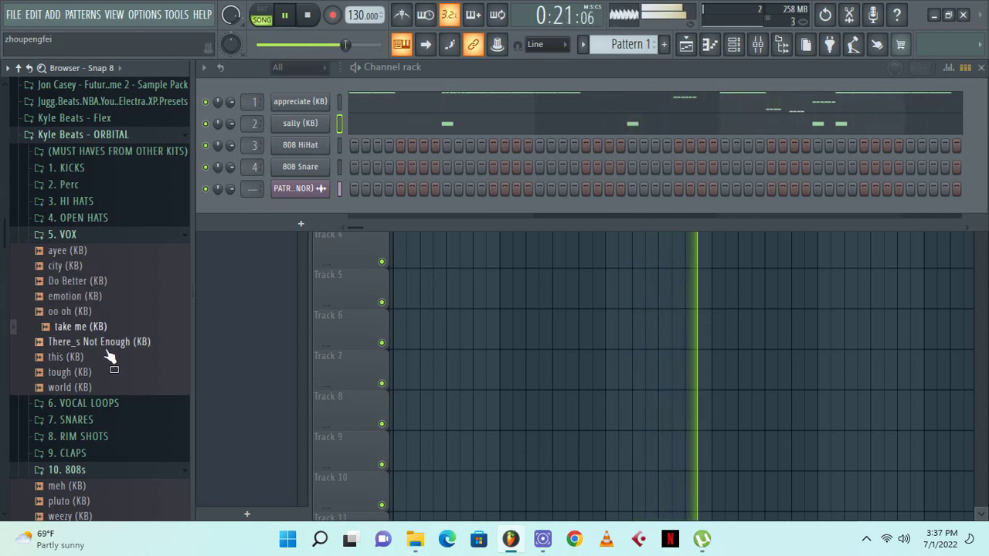
pyautogui.click(109, 345)
pyautogui.click(92, 369)
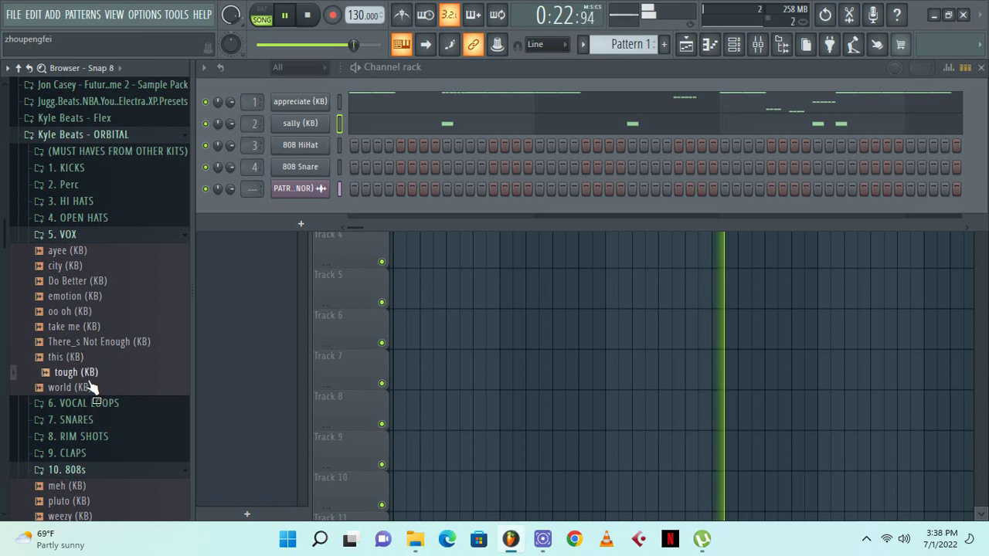
pyautogui.click(91, 386)
pyautogui.click(87, 235)
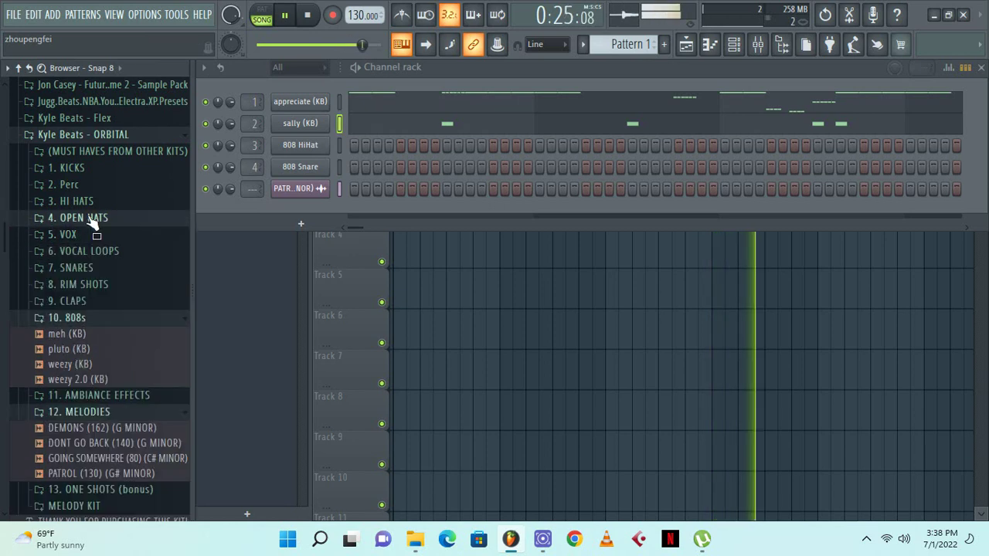
# Audition the open hats, replace the 808 HiHat channel's sample with lesson (KB), and open that channel's piano roll
pyautogui.click(91, 223)
pyautogui.click(77, 249)
pyautogui.click(81, 264)
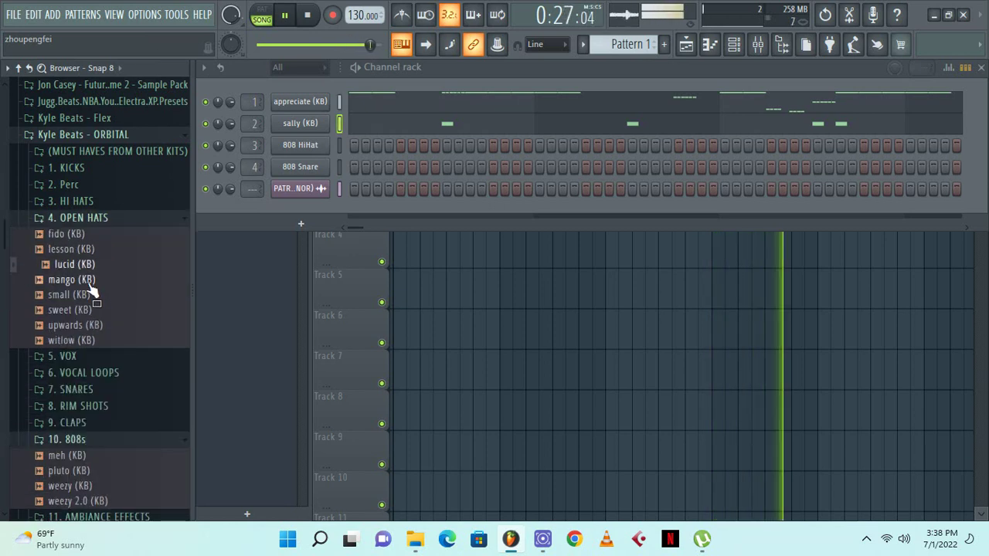
pyautogui.moveTo(77, 249); pyautogui.dragTo(302, 143)
pyautogui.rightClick(325, 144)
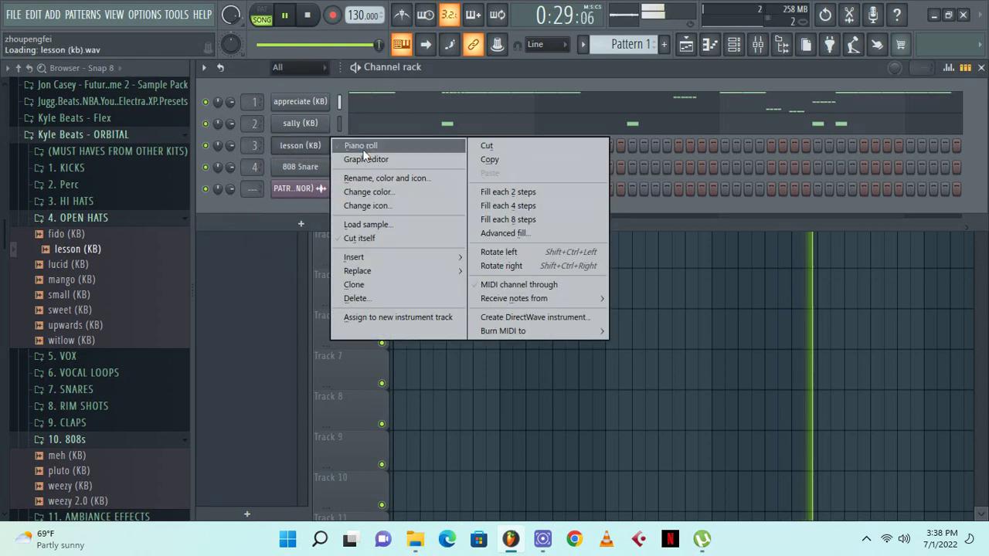
pyautogui.click(363, 147)
# Restart playback and place one-step C5 open-hat notes at step 1 of bar 1 and steps 13 and 15 of bar 2
pyautogui.press('space')
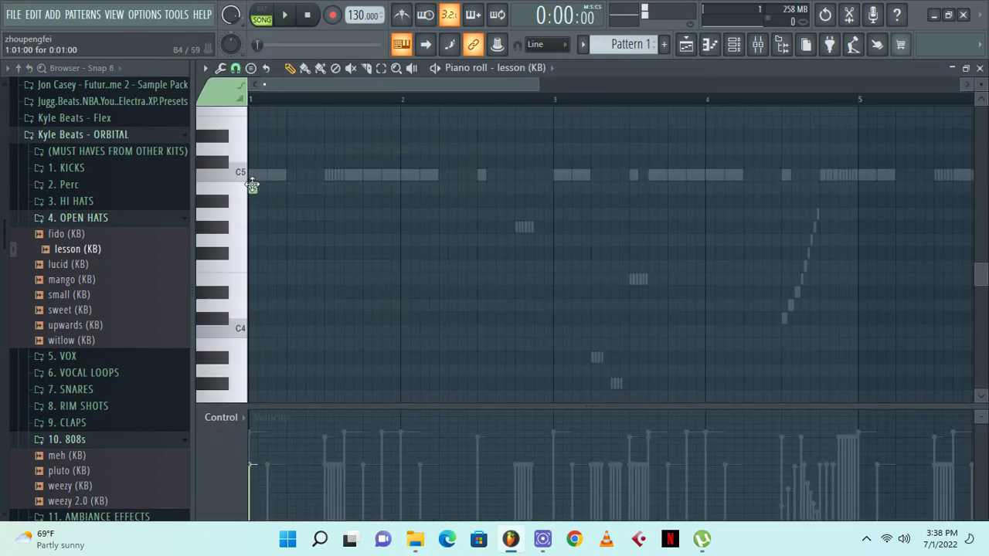
pyautogui.press('space')
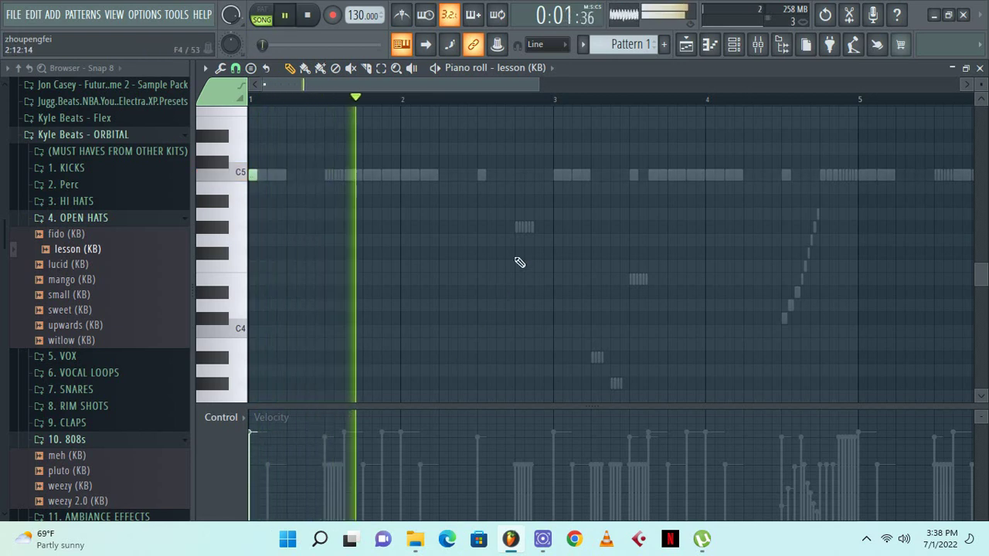
pyautogui.click(518, 175)
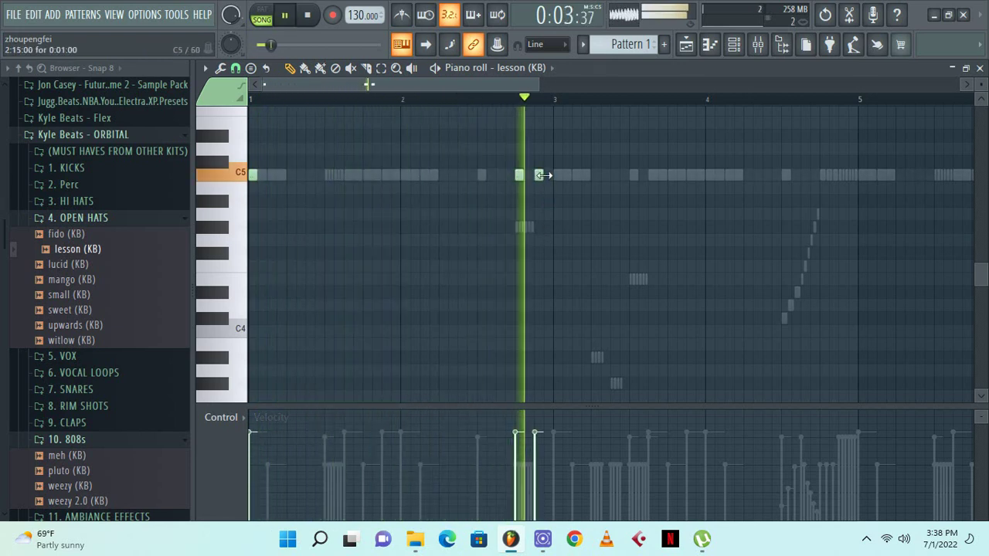
pyautogui.click(539, 175)
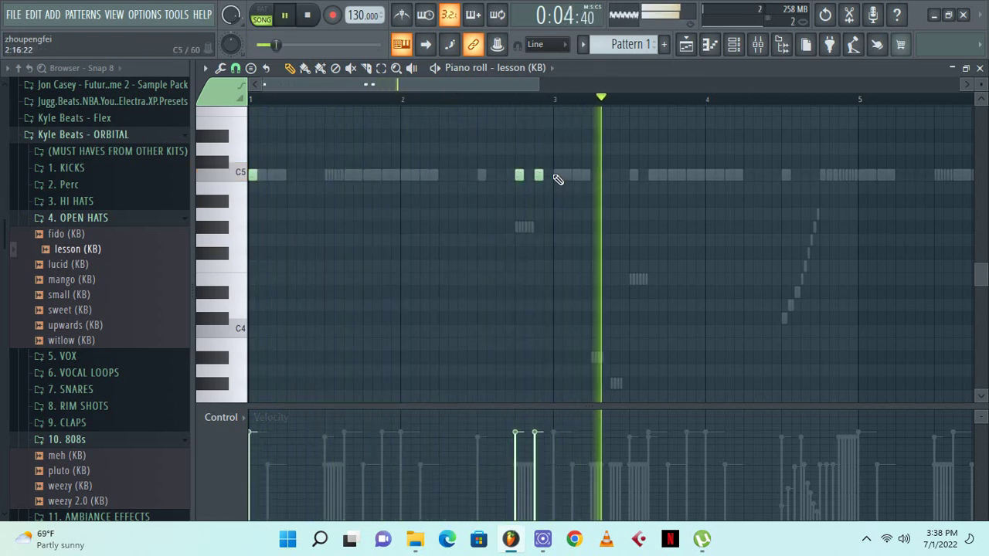
# Add C5 notes at step 13 of bar 4 and step 1 of bar 5, plus an F#4 slide note at step 15 of bar 4
pyautogui.click(861, 175)
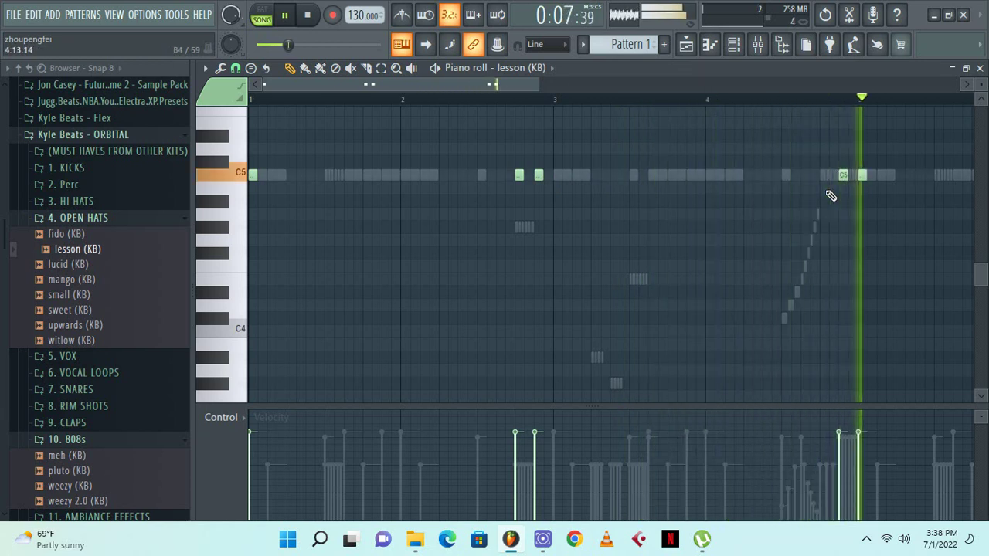
pyautogui.click(842, 176)
pyautogui.moveTo(843, 176); pyautogui.dragTo(816, 176)
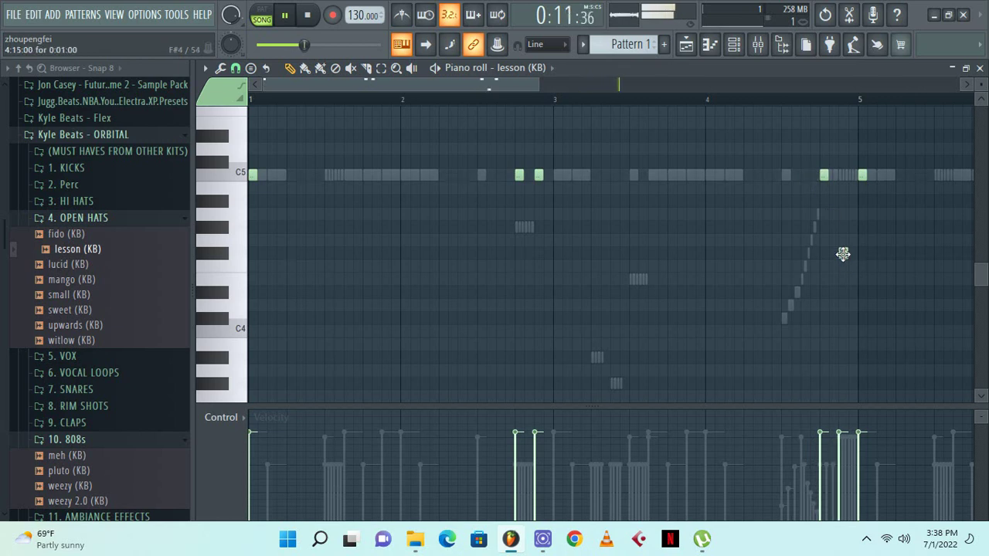
pyautogui.doubleClick(843, 254)
pyautogui.click(571, 349)
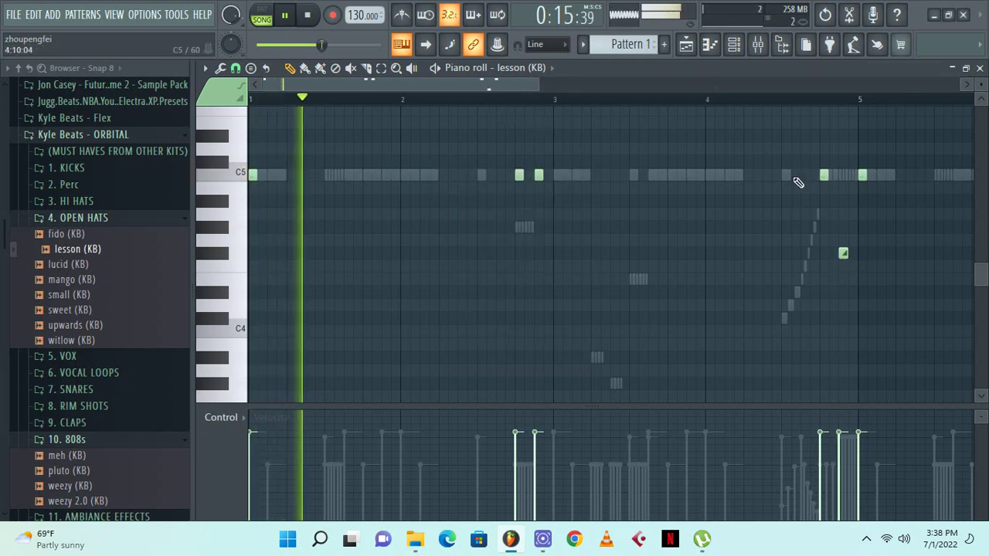
# Delete the bar 5 note, duplicate the four-bar open-hat pattern into bars 5 to 8, and add a C5 note at the start of bar 7
pyautogui.rightClick(863, 178)
pyautogui.moveTo(861, 100); pyautogui.dragTo(4, 228)
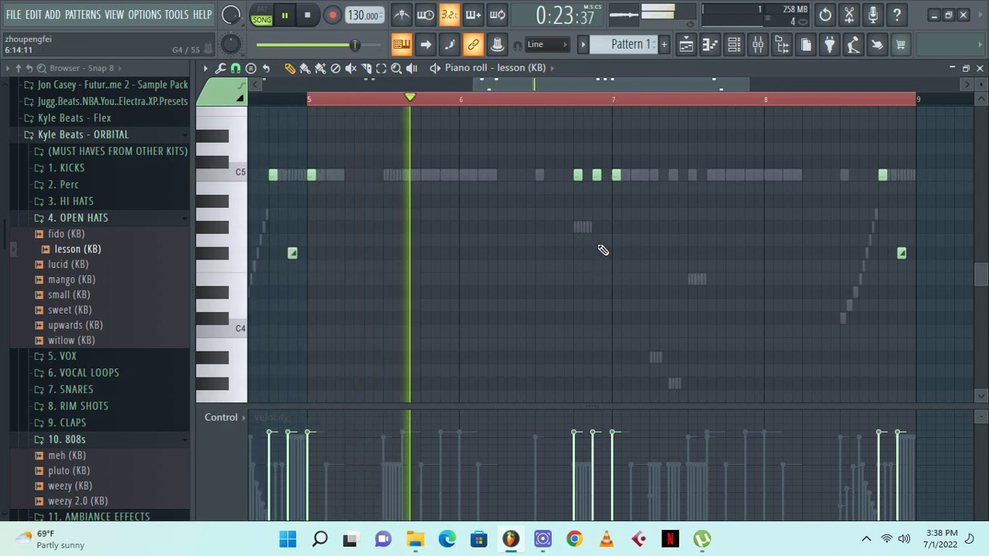
pyautogui.click(594, 253)
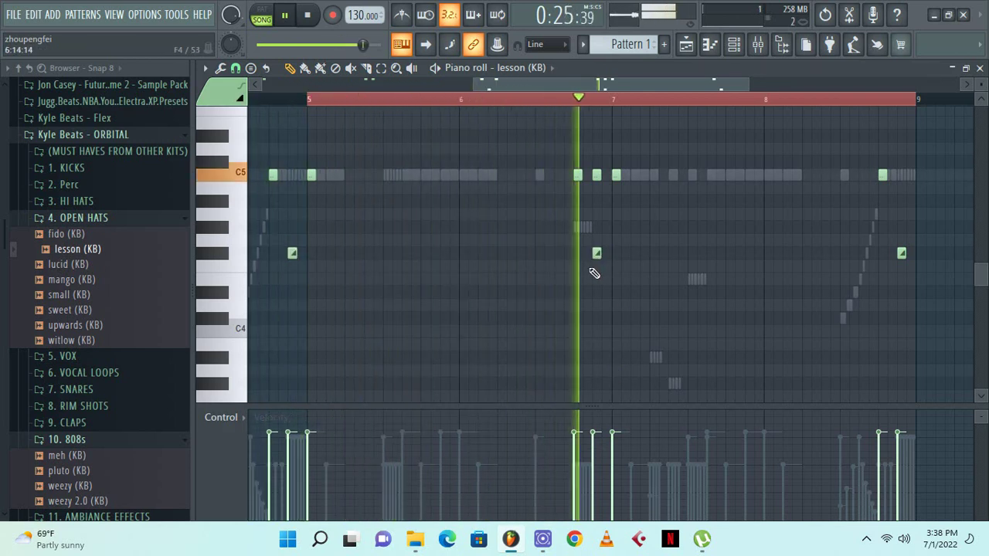
pyautogui.rightClick(596, 253)
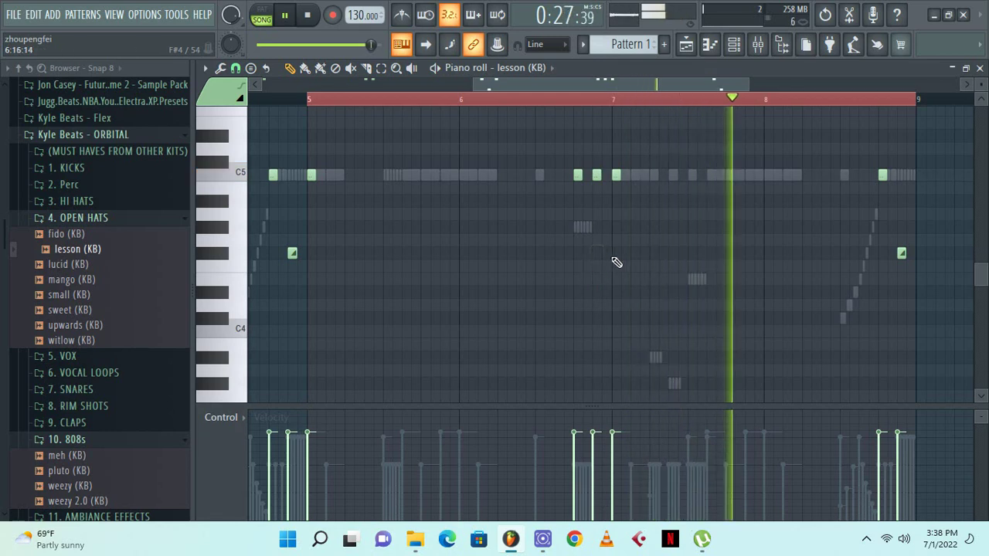
pyautogui.click(980, 68)
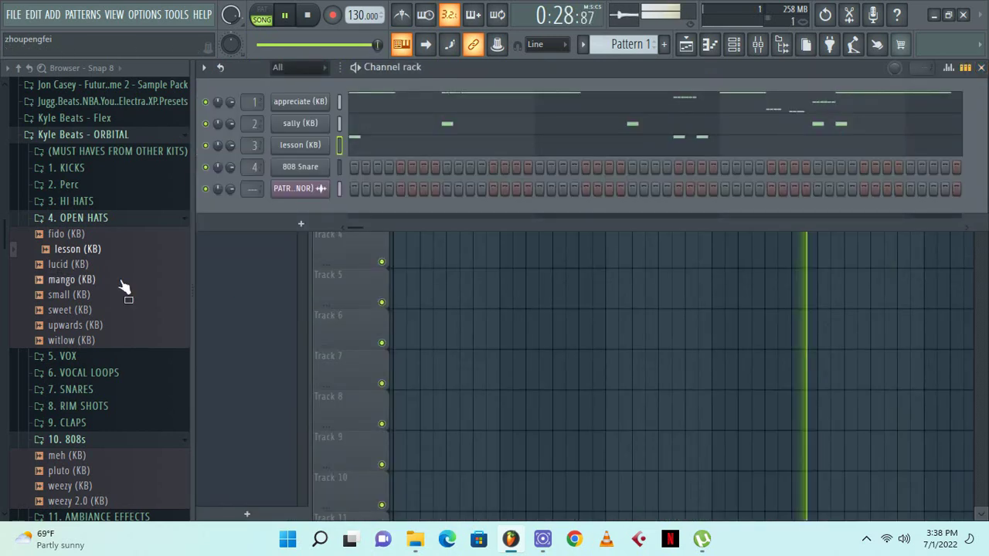
# Replace the 808 Snare channel's sample with the sweet (KB) open hat and open its piano roll
pyautogui.click(81, 326)
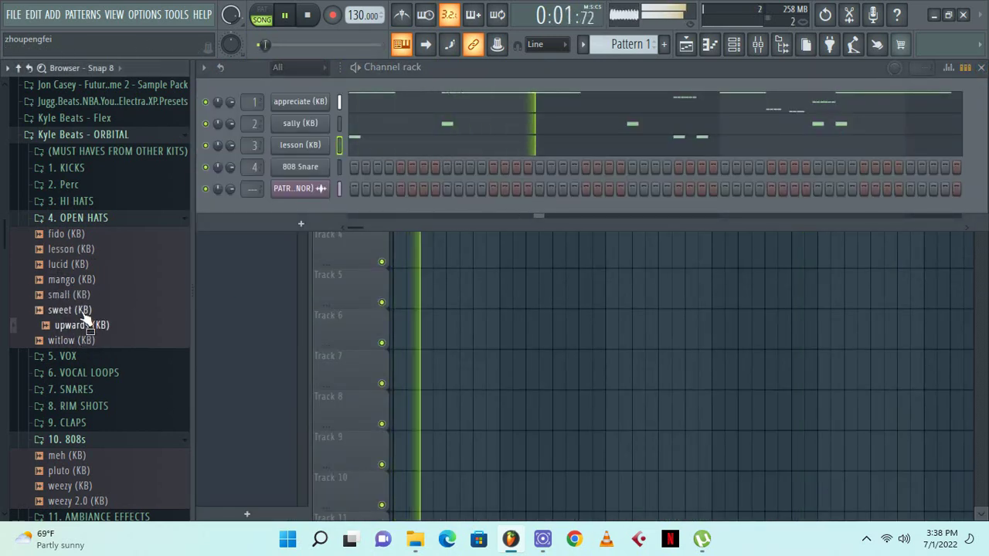
pyautogui.moveTo(78, 312); pyautogui.dragTo(307, 164)
pyautogui.rightClick(327, 162)
pyautogui.click(360, 169)
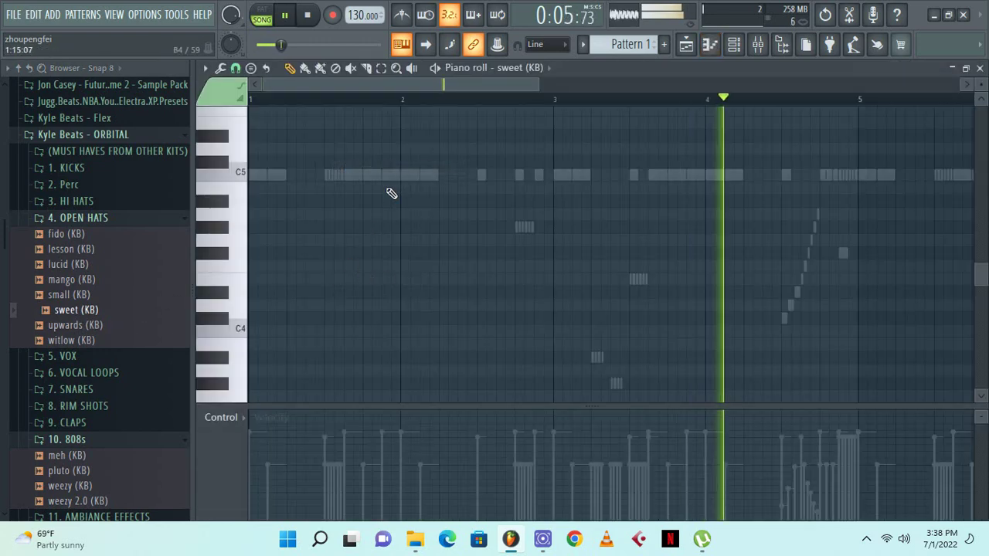
# Place one-step C5 notes at step 5 of bars 2 and 4, and duplicate the four-bar pattern into bars 5 to 8
pyautogui.click(443, 175)
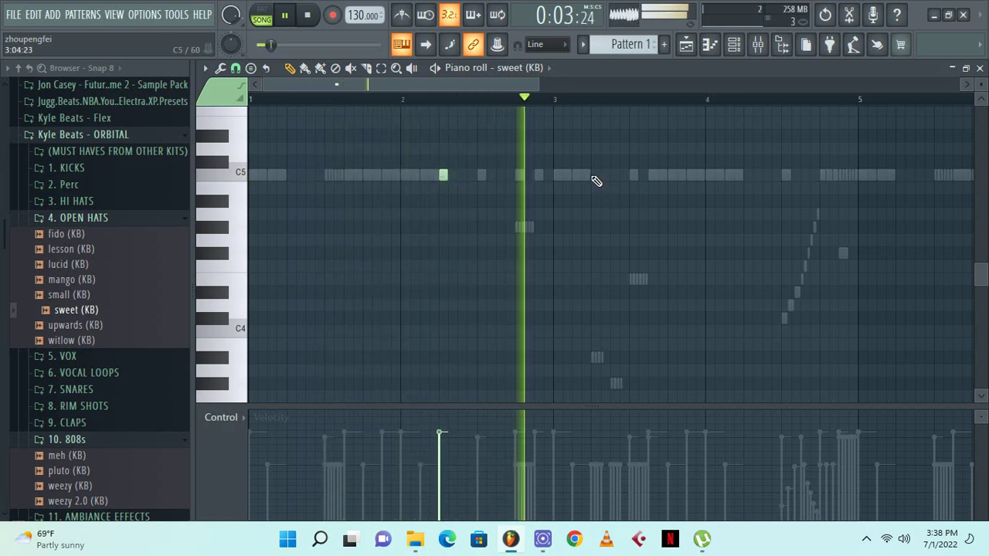
pyautogui.click(747, 175)
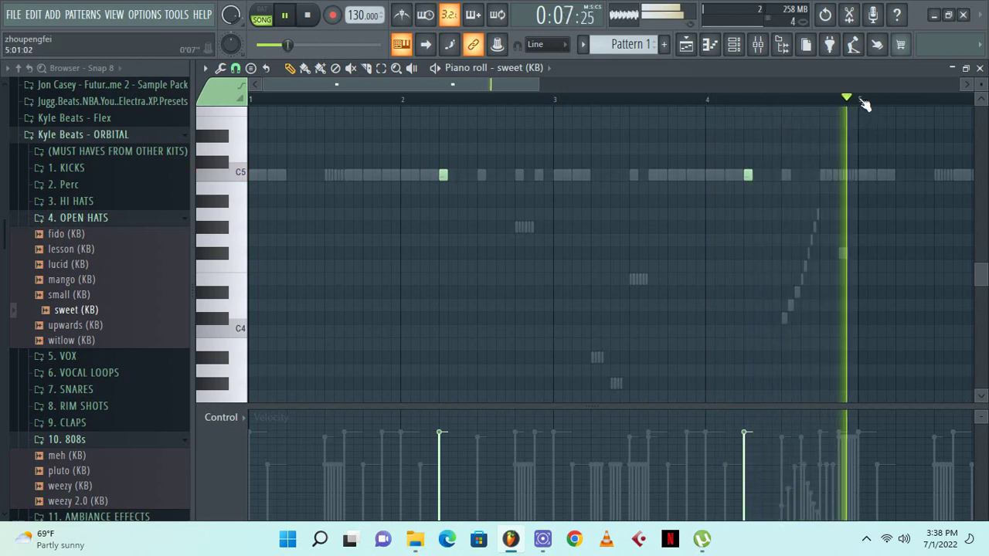
pyautogui.moveTo(861, 101); pyautogui.dragTo(2, 186)
pyautogui.hotkey('ctrl', 'b')
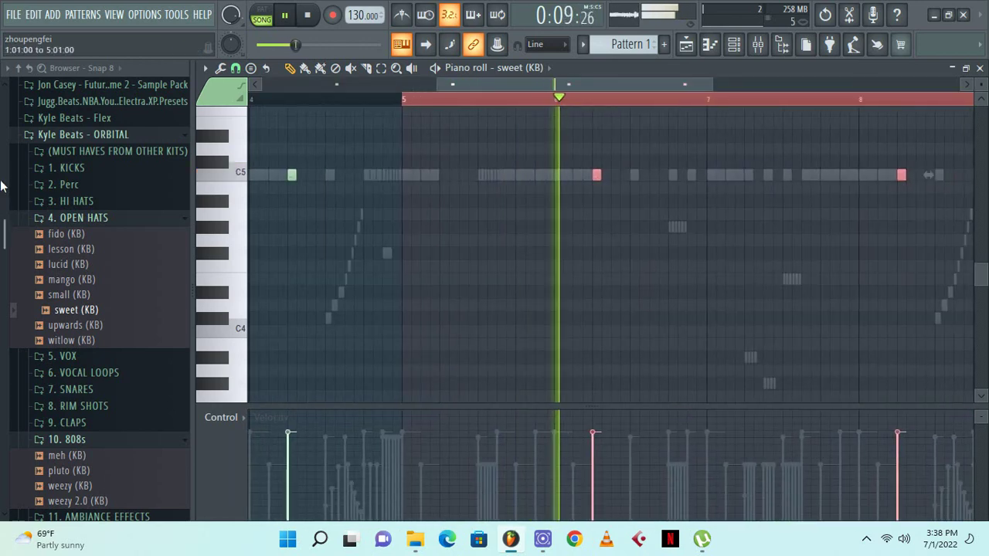
pyautogui.click(980, 69)
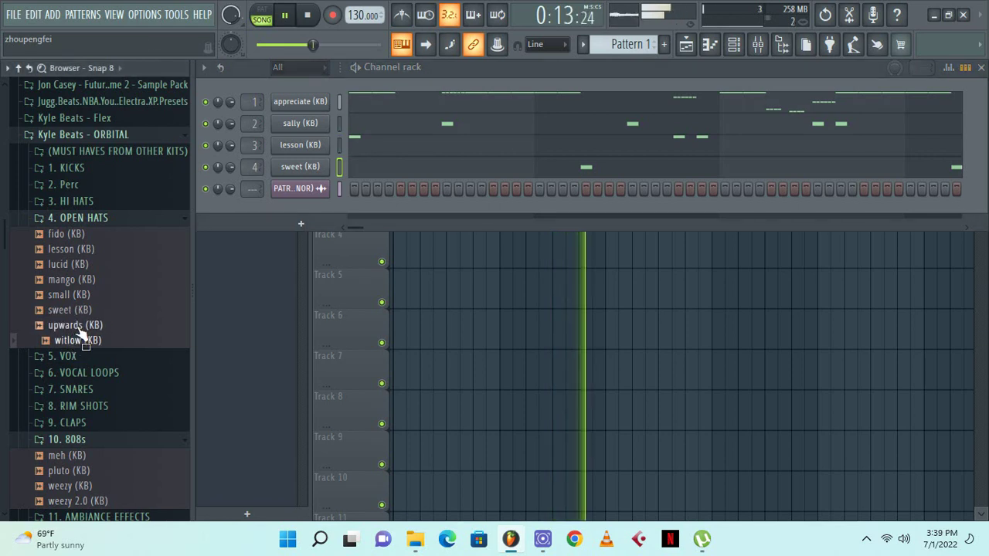
# Replace the sweet (KB) sample with the mango (KB) open hat and raise its fade-out
pyautogui.moveTo(80, 286); pyautogui.dragTo(62, 321)
pyautogui.moveTo(68, 279); pyautogui.dragTo(302, 169)
pyautogui.click(299, 166)
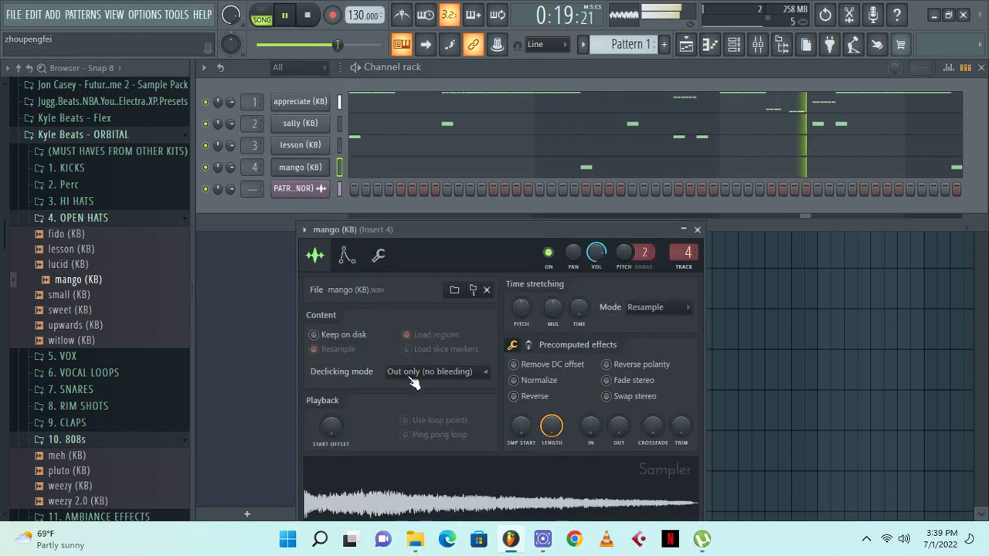
pyautogui.moveTo(619, 426); pyautogui.dragTo(618, 413)
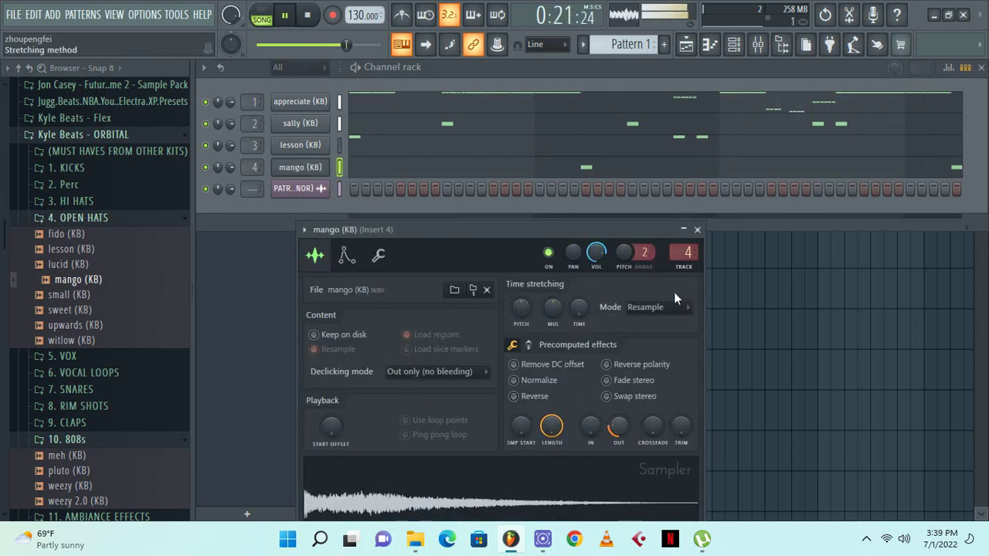
pyautogui.click(698, 231)
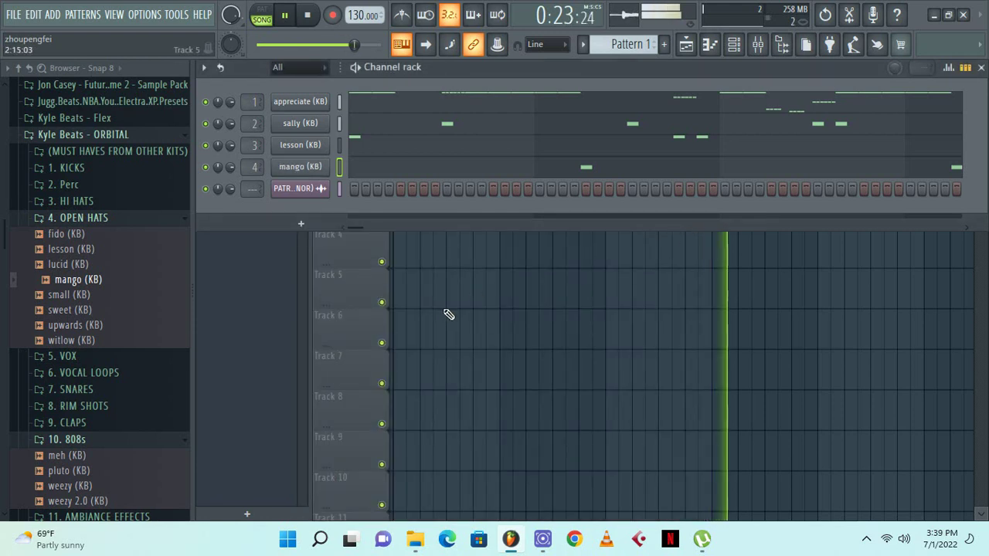
# Audition the rim shot samples in the ORBITAL kit's 8. RIM SHOTS folder
pyautogui.click(57, 222)
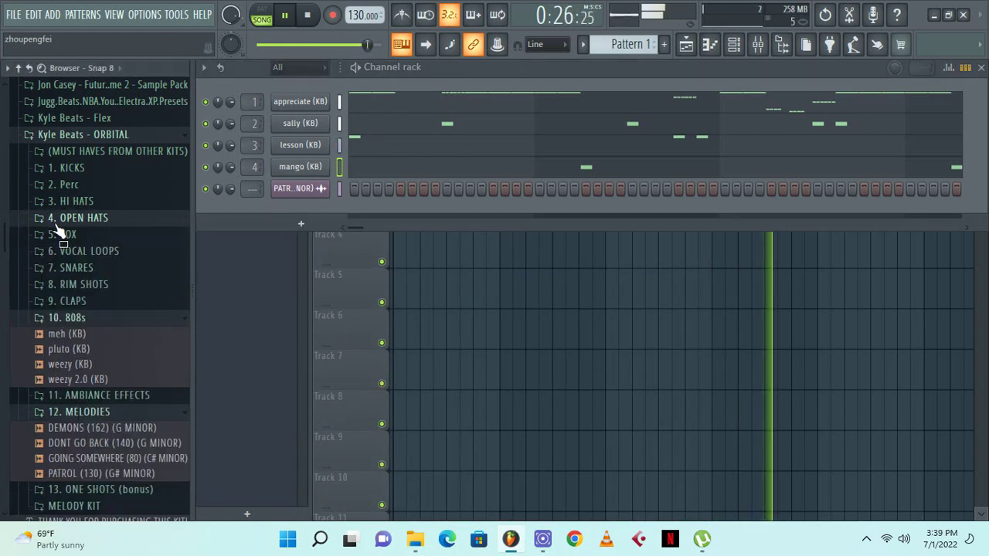
pyautogui.click(81, 286)
pyautogui.click(85, 331)
pyautogui.click(87, 346)
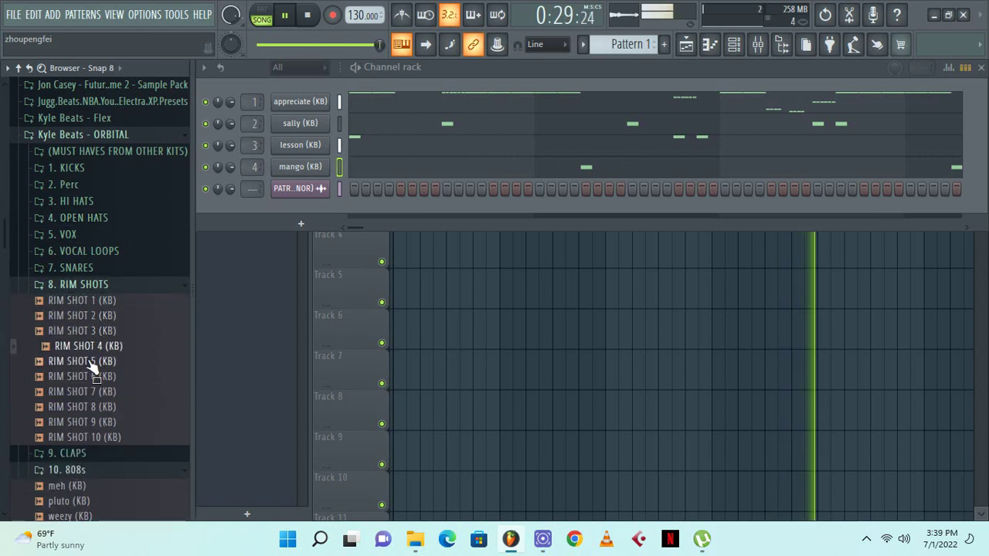
pyautogui.click(89, 361)
pyautogui.click(92, 392)
pyautogui.click(94, 408)
pyautogui.click(96, 422)
pyautogui.click(97, 439)
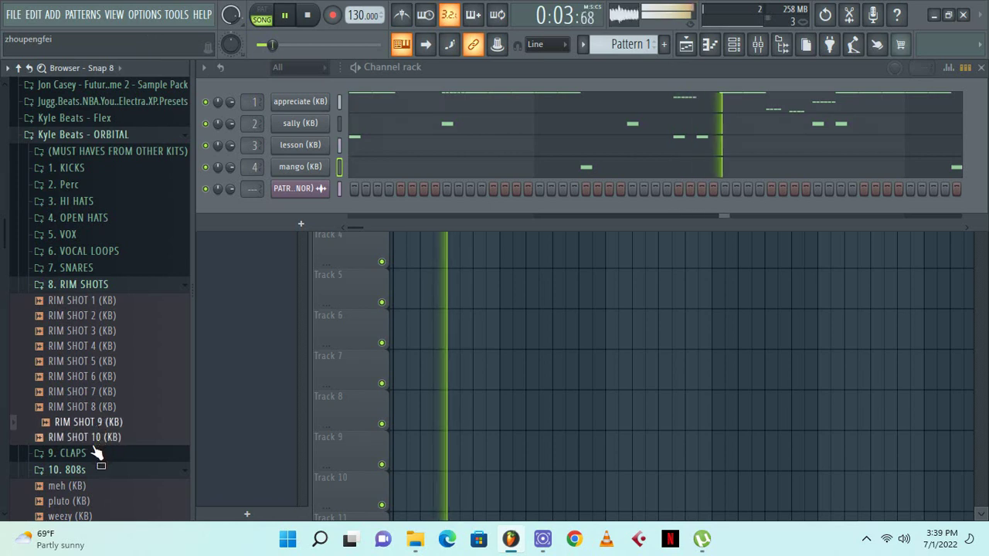
# Add the RIM SHOT 9 (KB) sample as a new channel below sally (KB) and open its piano roll
pyautogui.click(94, 454)
pyautogui.click(93, 392)
pyautogui.click(89, 285)
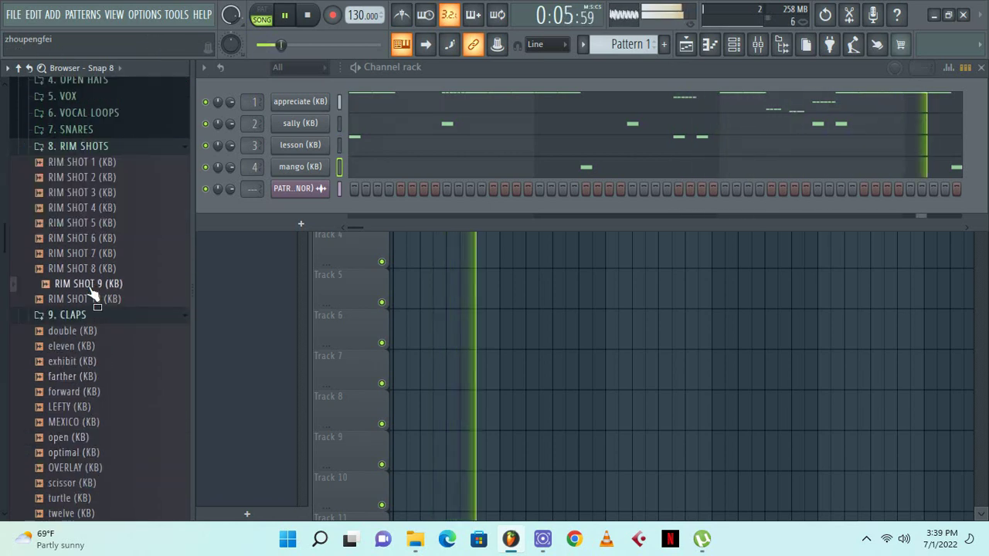
pyautogui.moveTo(90, 292); pyautogui.dragTo(318, 149)
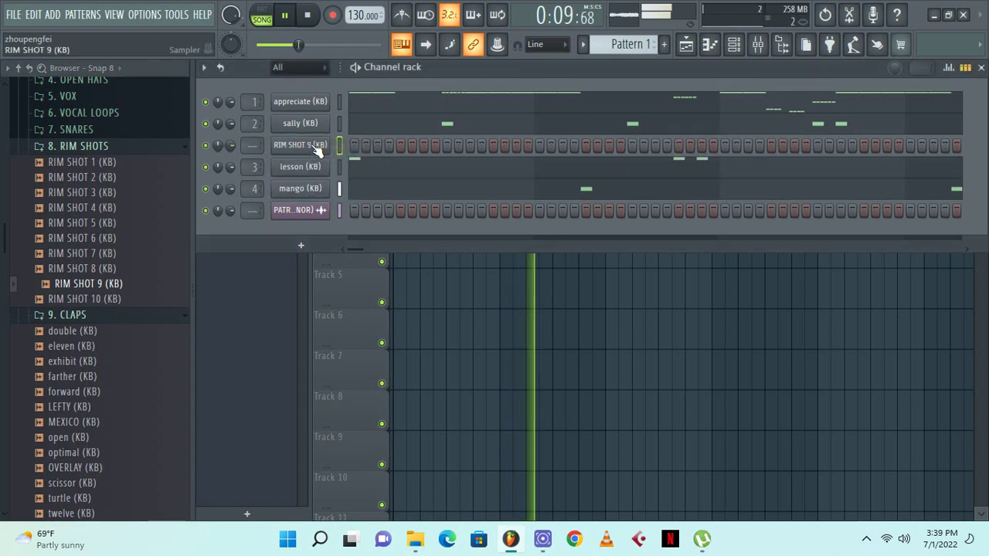
pyautogui.rightClick(326, 143)
pyautogui.click(390, 147)
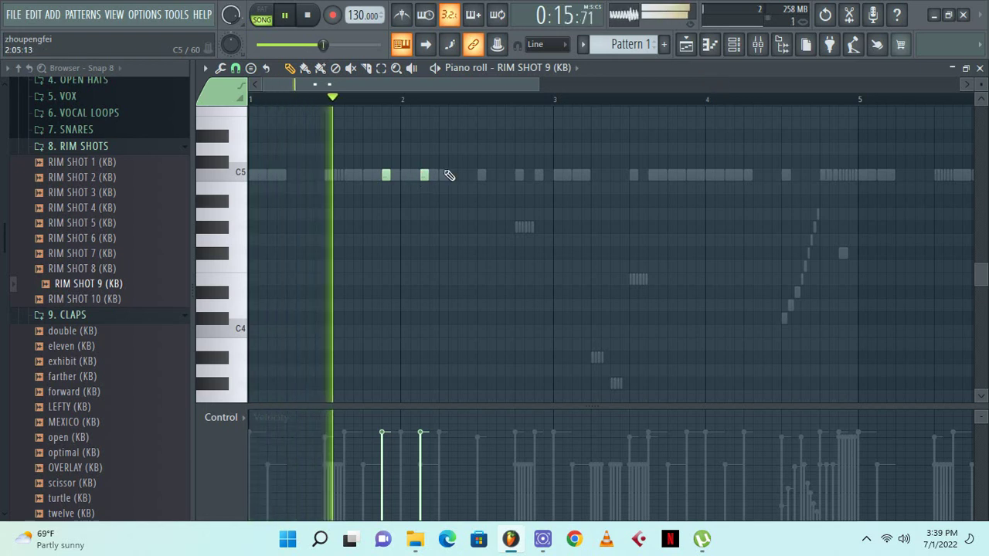
# Place C5 rim notes at step 15 of bars 1–4, step 3 of bars 2 and 4, and bar 4 step 14, then duplicate into bars 5–8
pyautogui.click(537, 174)
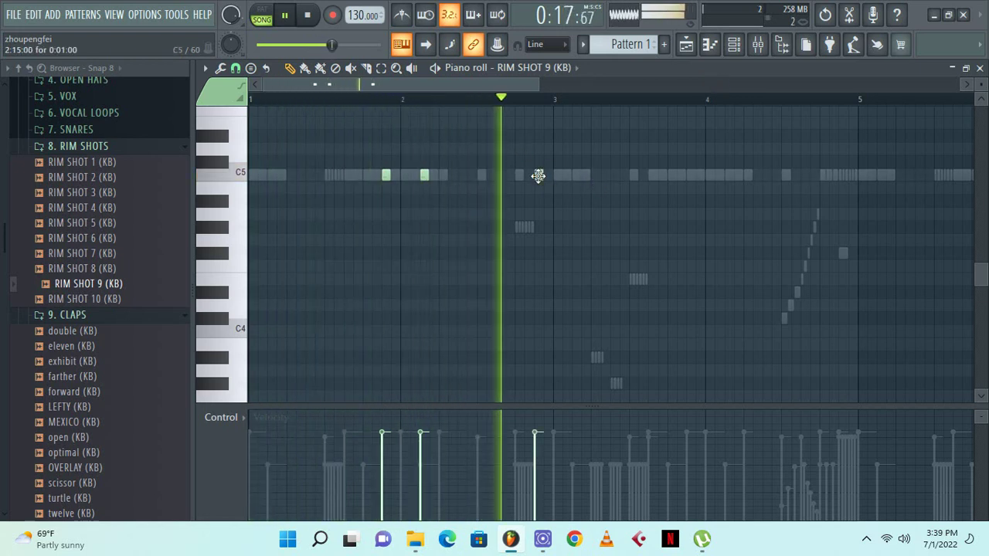
pyautogui.click(689, 175)
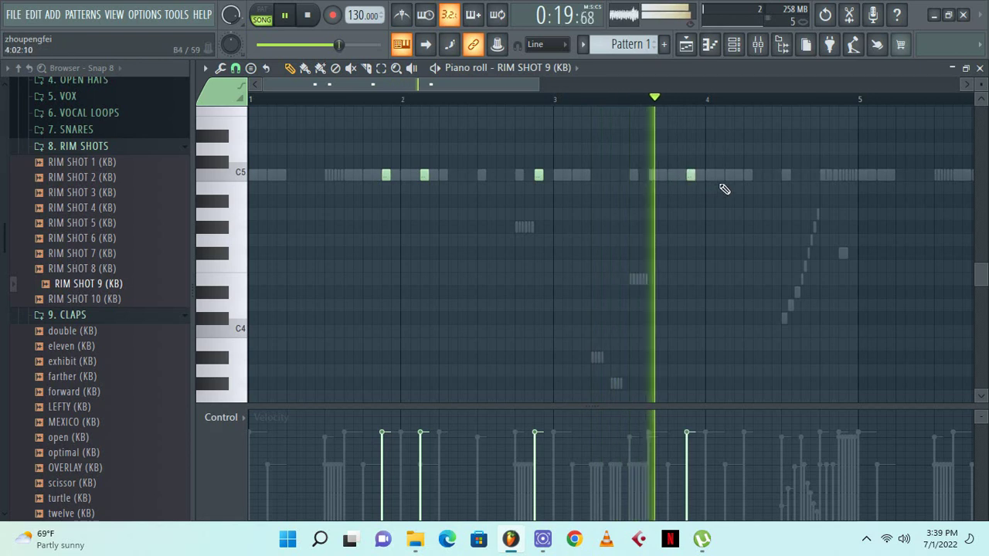
pyautogui.click(729, 175)
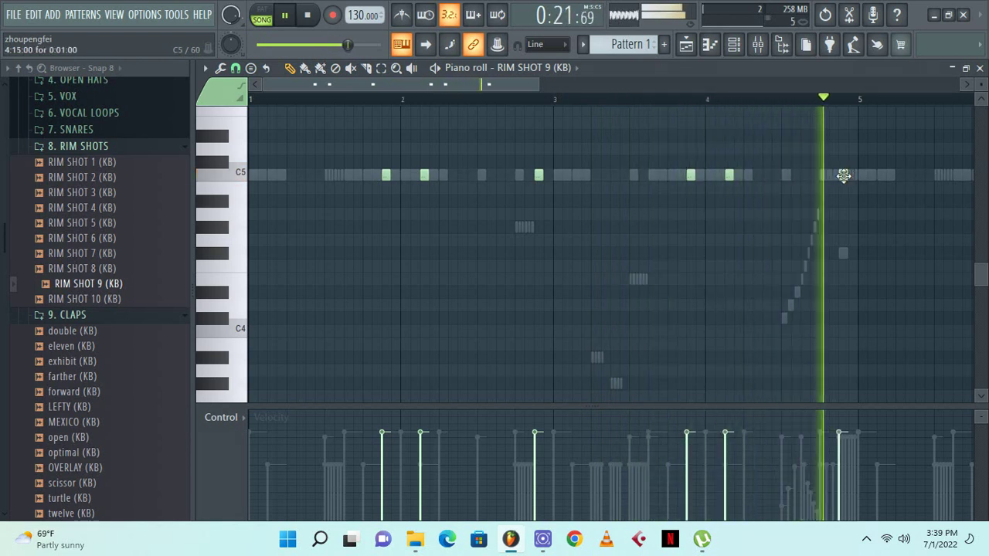
pyautogui.click(841, 175)
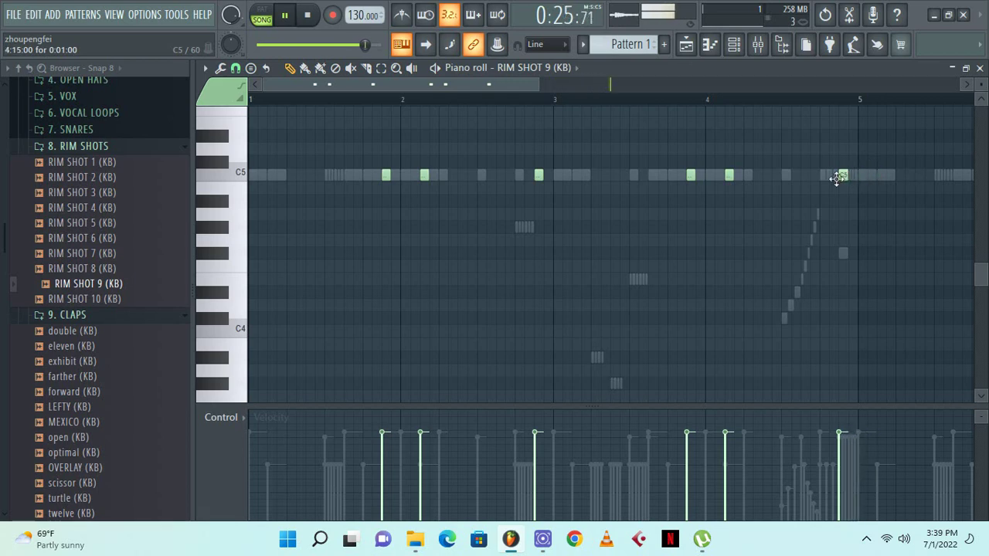
pyautogui.moveTo(864, 104); pyautogui.dragTo(0, 312)
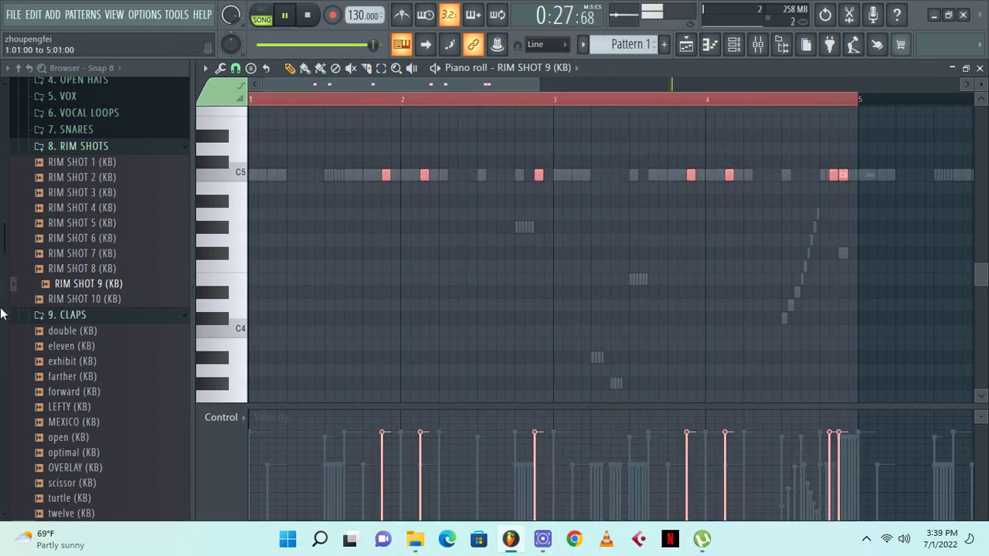
pyautogui.hotkey('ctrl', 'b')
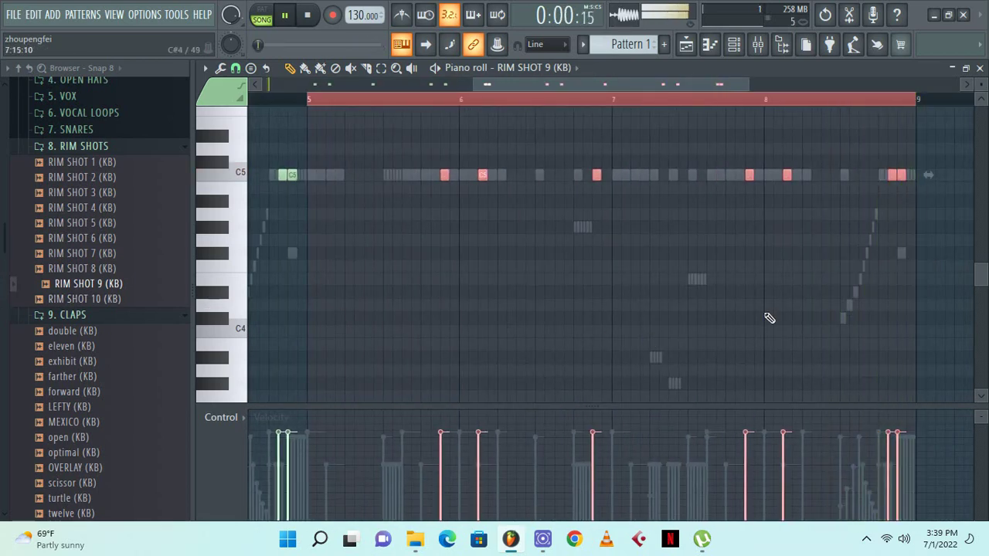
pyautogui.click(980, 68)
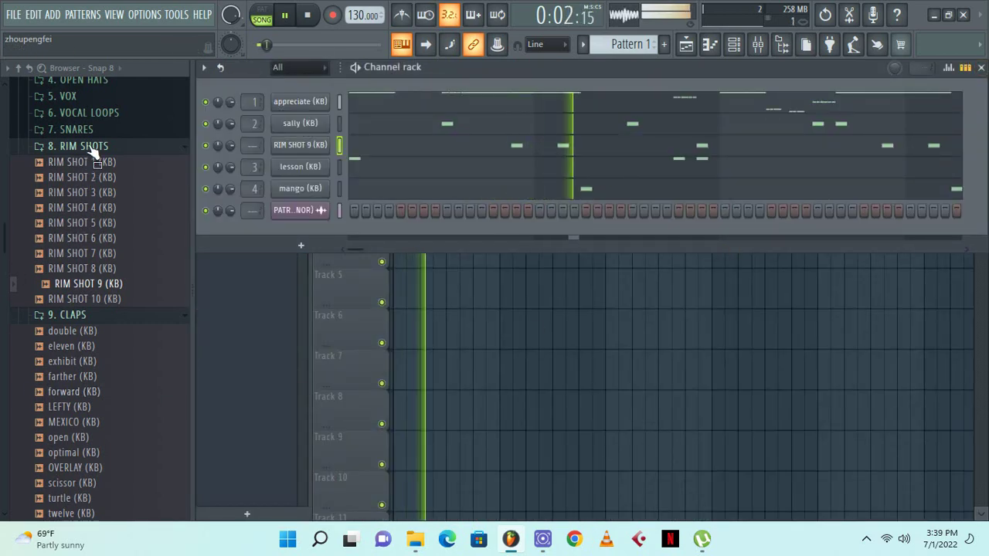
# Audition the kick samples in the ORBITAL kit's 1. KICKS folder
pyautogui.scroll(3, 91, 144)
pyautogui.click(71, 118)
pyautogui.click(77, 167)
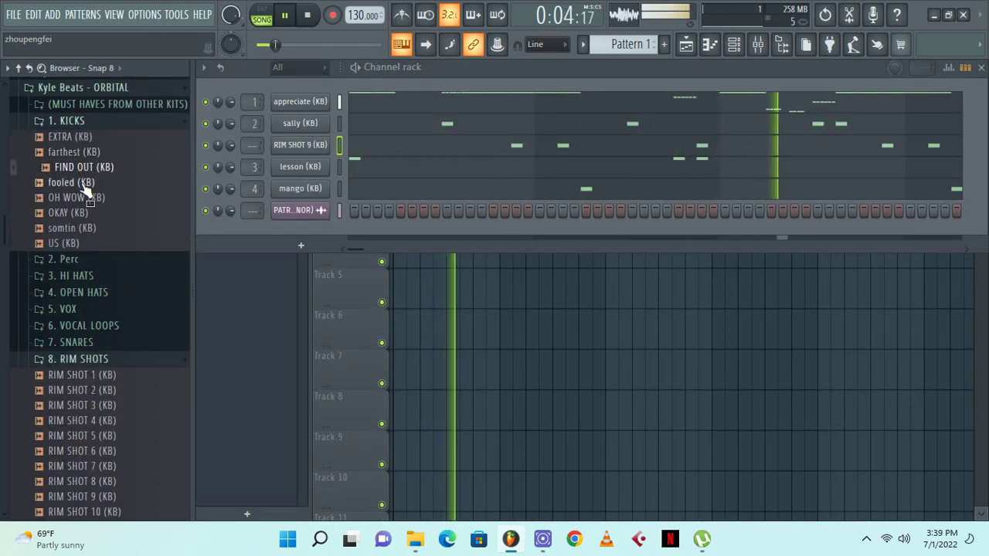
pyautogui.click(77, 181)
pyautogui.press('Down')
pyautogui.press('Down')
pyautogui.press('Down')
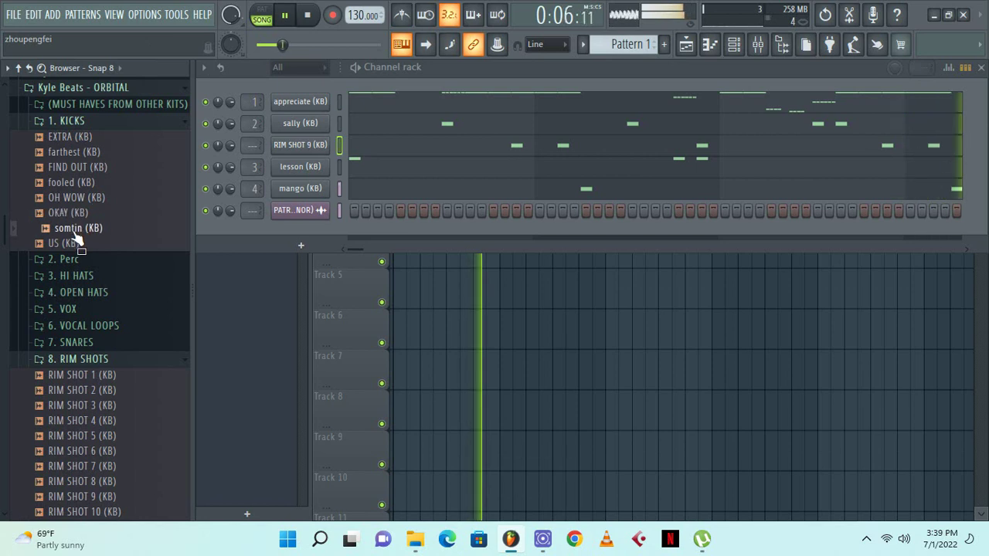
pyautogui.press('Up')
pyautogui.press('Up')
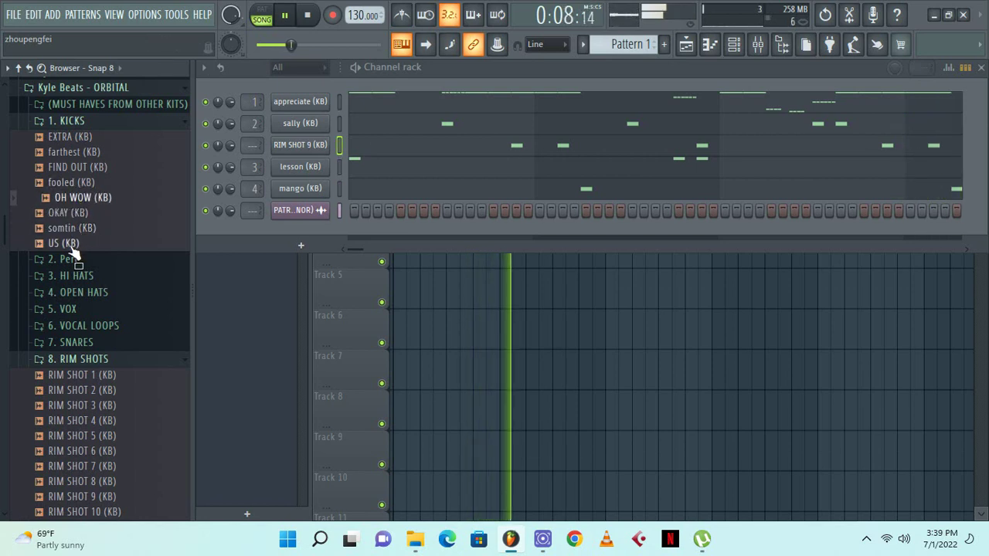
# Add the OH WOW (KB) kick as a new channel above appreciate (KB) and open its piano roll
pyautogui.moveTo(78, 198); pyautogui.dragTo(301, 88)
pyautogui.rightClick(328, 99)
pyautogui.click(409, 104)
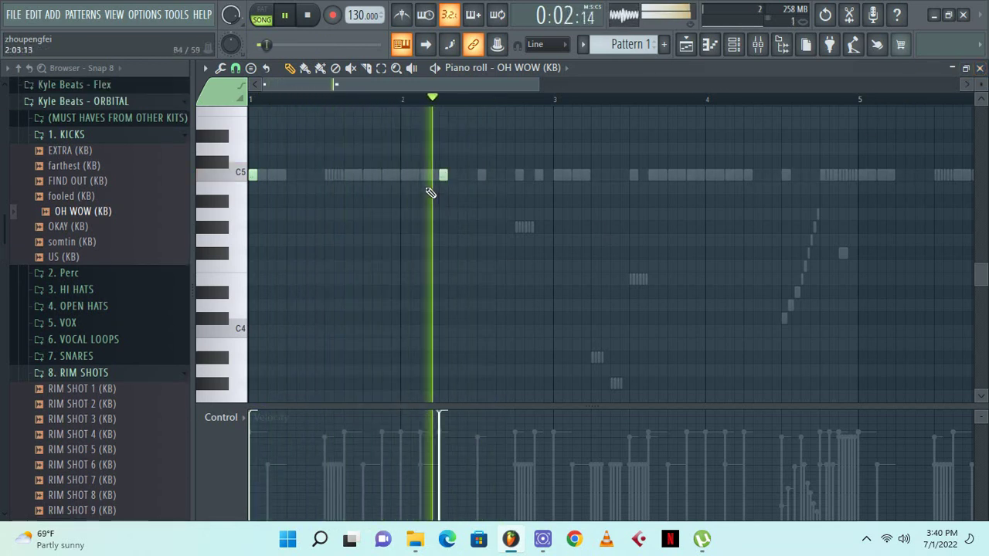
# Place one-step C5 kicks at bar 1 step 1, bar 2 step 5, bar 3 steps 1 and 3, and bar 4 steps 13 and 15
pyautogui.click(557, 175)
pyautogui.click(577, 175)
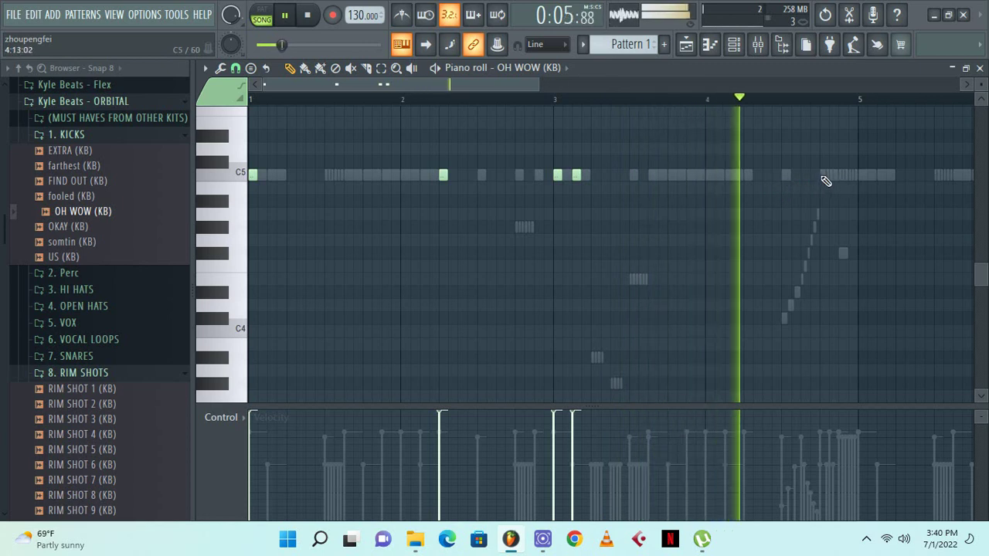
pyautogui.click(822, 176)
pyautogui.click(845, 179)
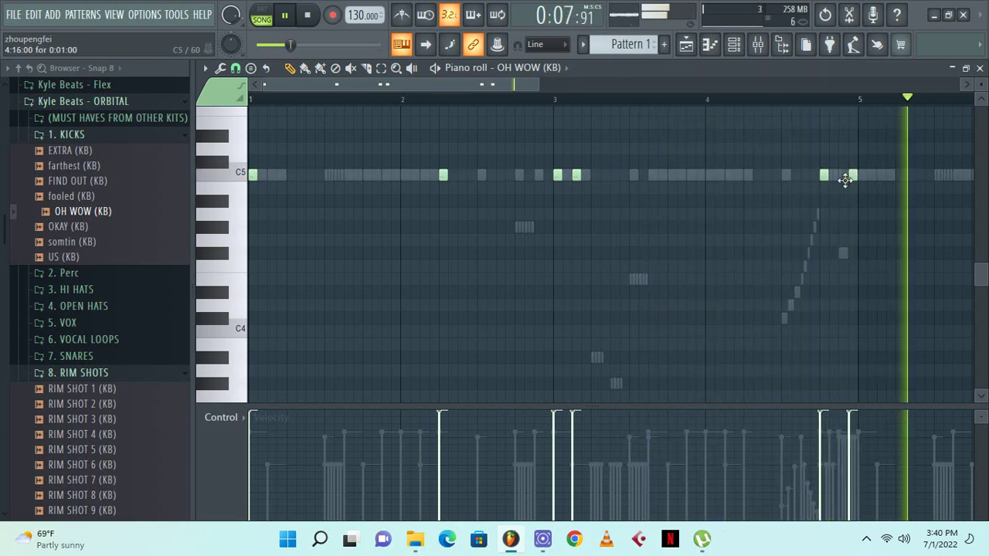
pyautogui.moveTo(845, 178); pyautogui.dragTo(840, 186)
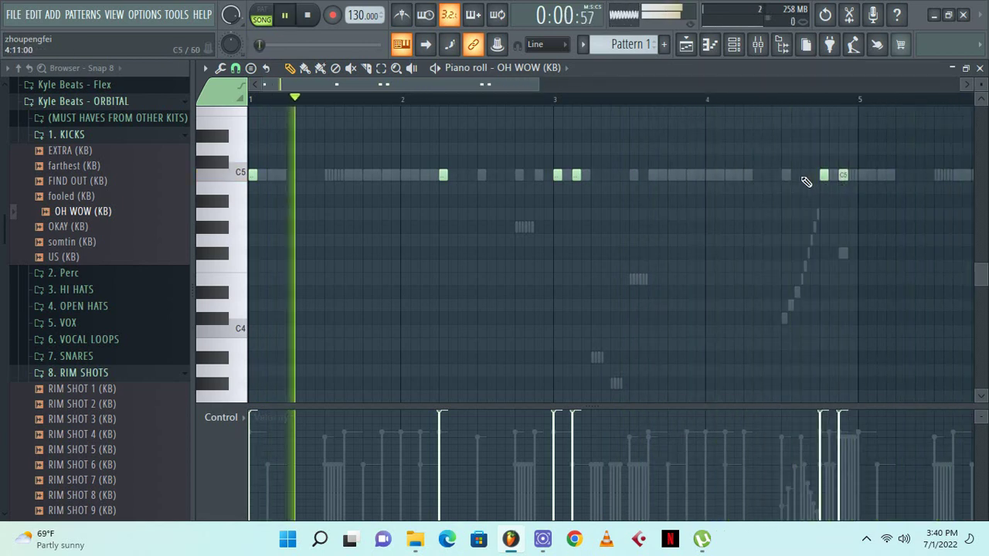
# Add a C5 kick at step 11 of bar 4 and chop it into two half-step hits
pyautogui.click(804, 177)
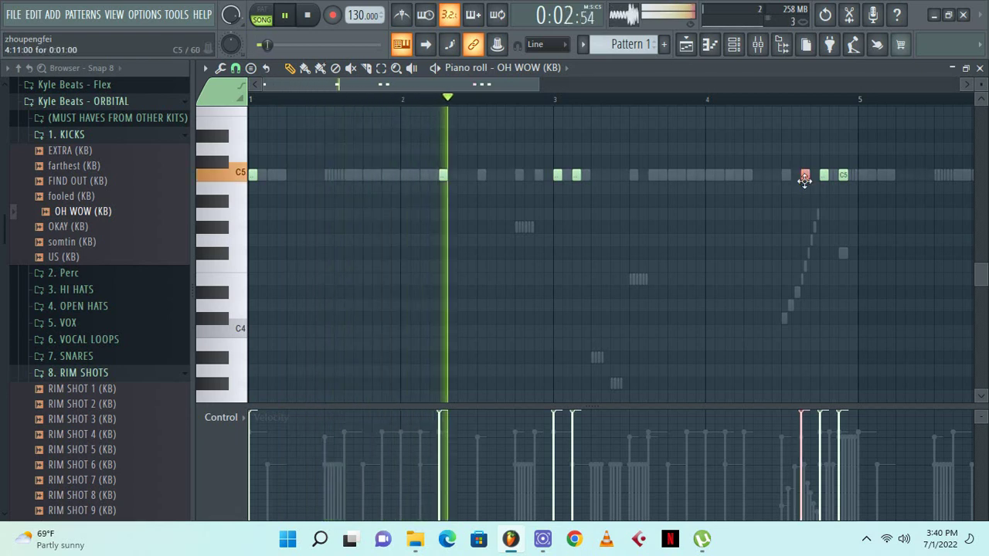
pyautogui.hotkey('ctrl', 'u')
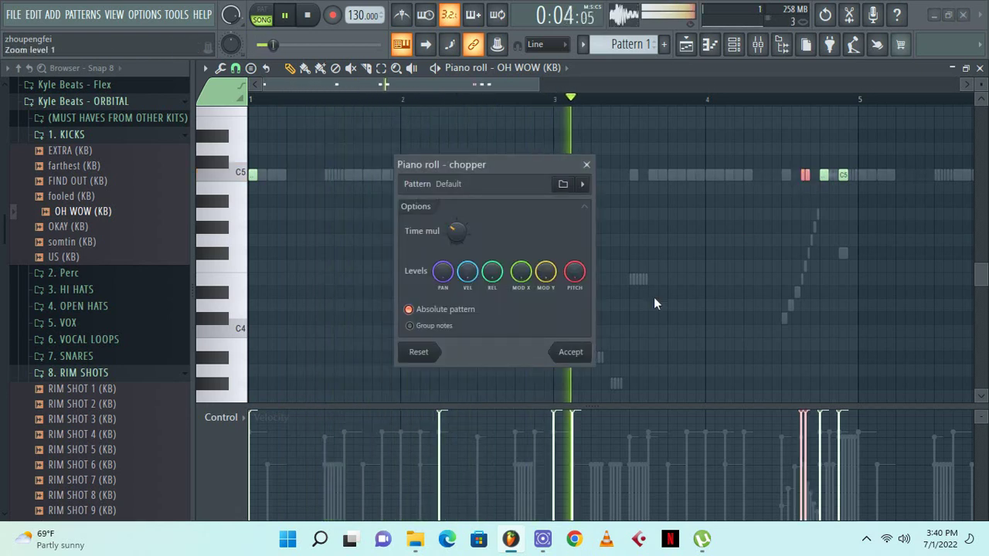
pyautogui.click(572, 352)
# Duplicate the four-bar kick pattern into bars 5 to 8
pyautogui.moveTo(523, 83); pyautogui.dragTo(552, 107)
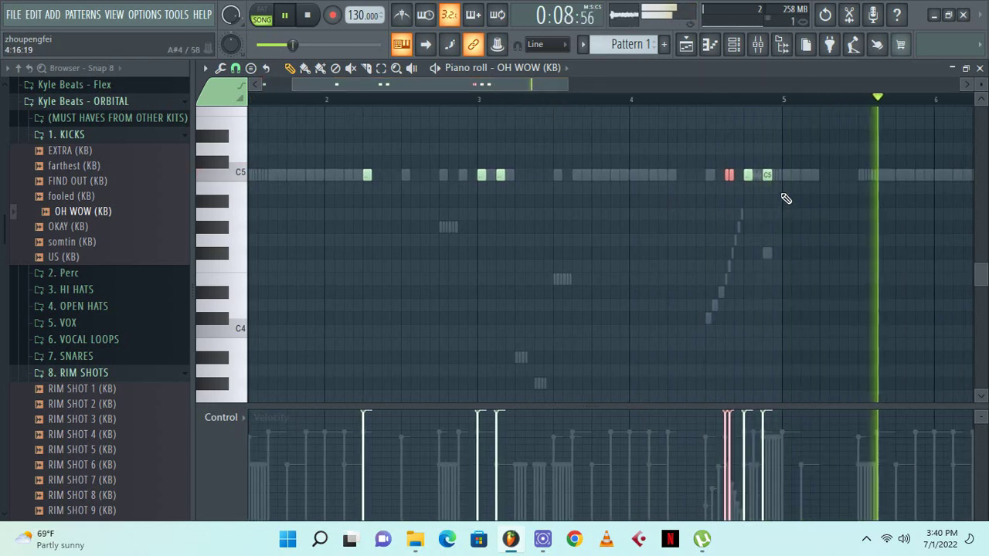
pyautogui.moveTo(784, 101); pyautogui.dragTo(1, 340)
pyautogui.hotkey('ctrl', 'b')
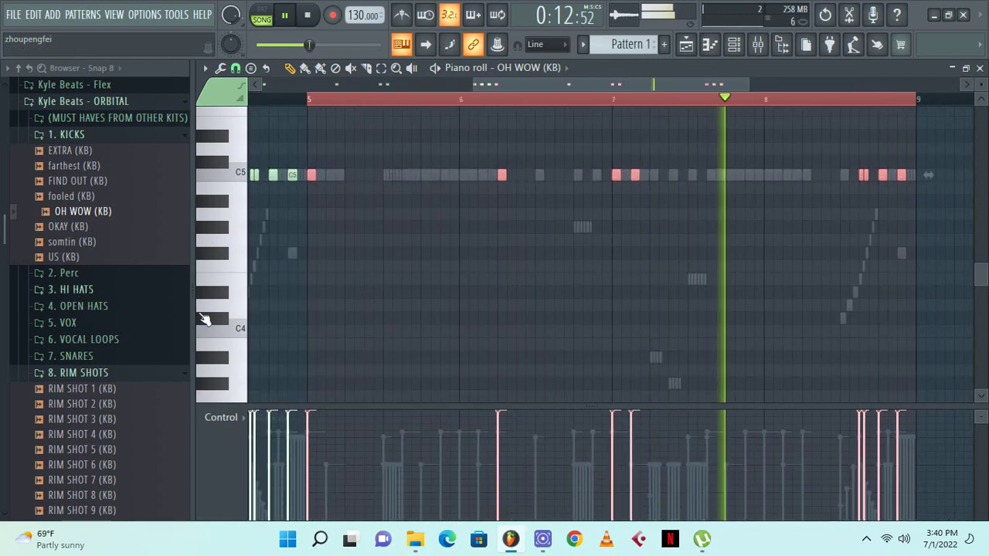
# Replace bar 5's first kick with kicks at bar 5 step 15 and bar 6 step 3, plus a chopped pair at bar 5 step 13
pyautogui.rightClick(313, 177)
pyautogui.click(445, 174)
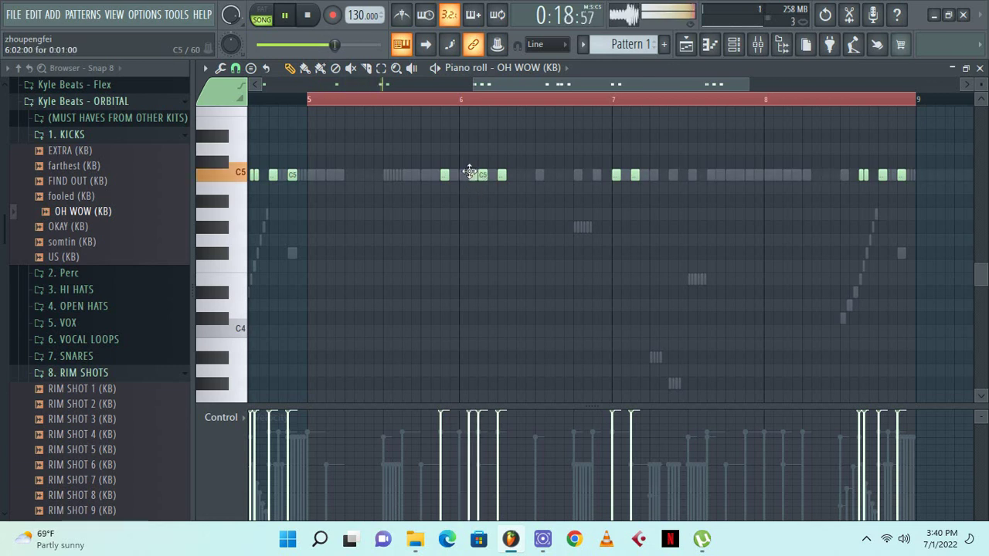
pyautogui.hotkey('alt', 'u')
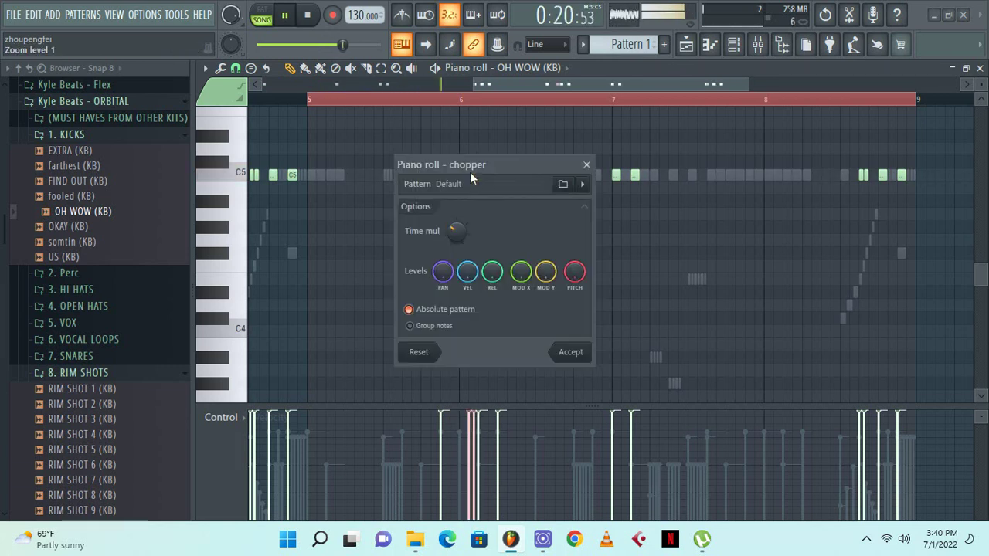
pyautogui.click(576, 351)
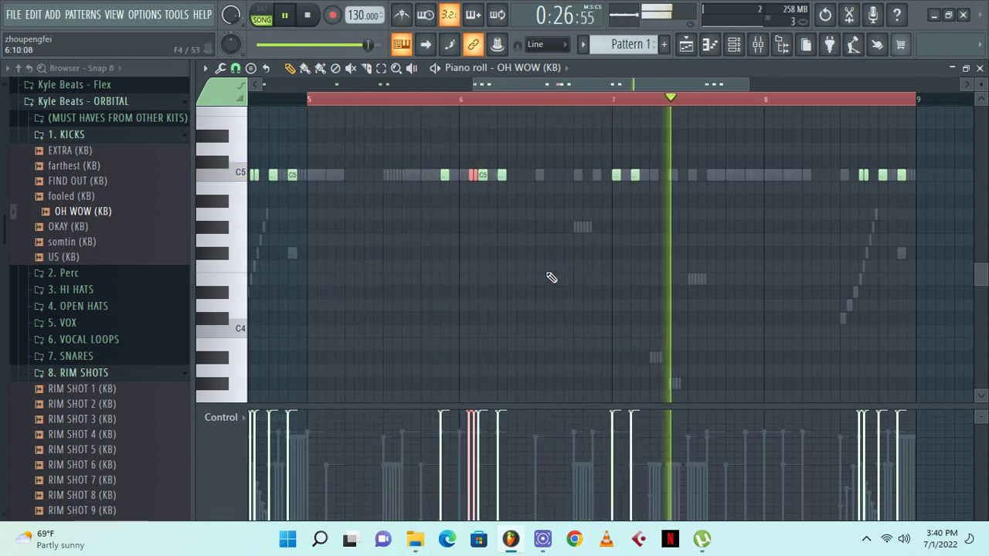
pyautogui.moveTo(468, 177); pyautogui.dragTo(417, 179)
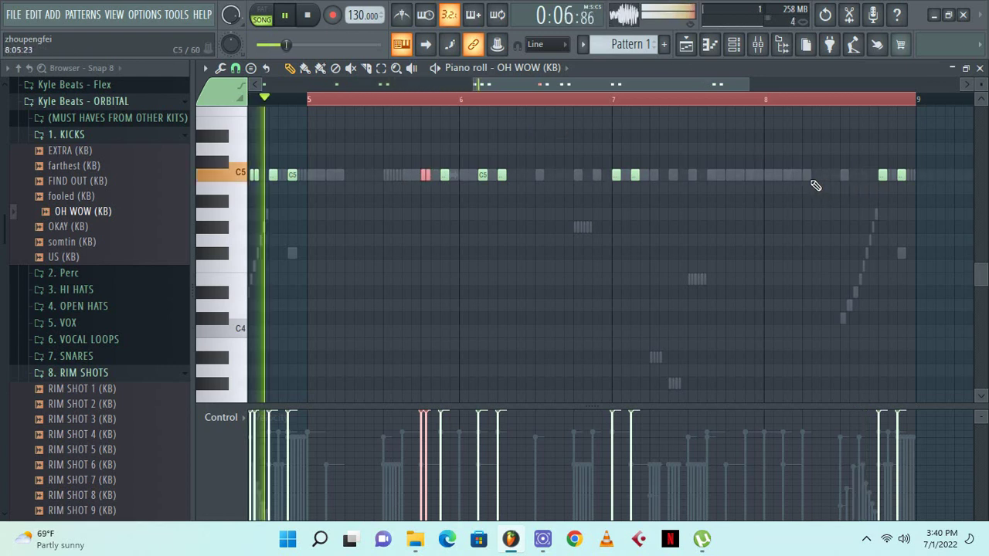
# Replace bar 8's chopped kick pair and step 15 kick with one C5 note at step 5, and close the piano roll
pyautogui.click(803, 174)
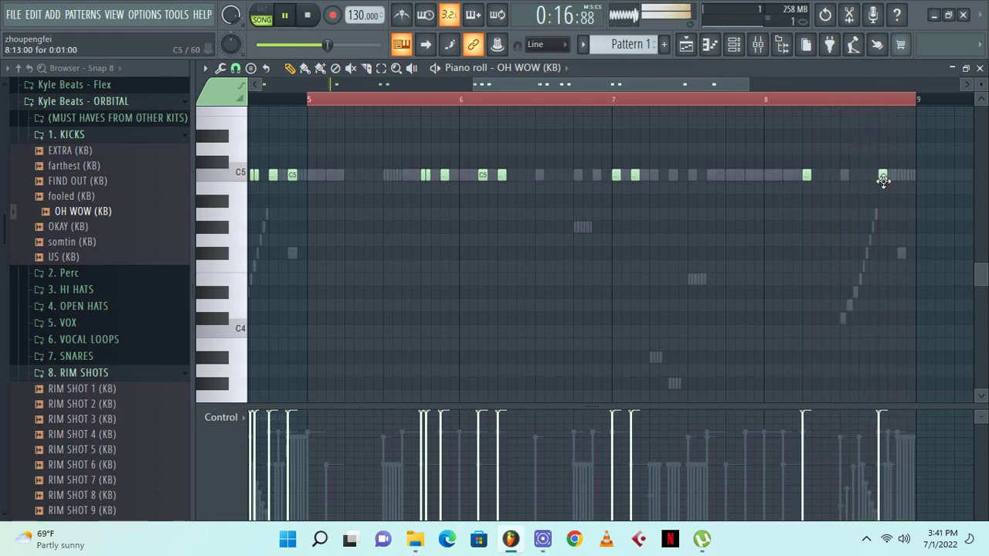
pyautogui.click(980, 69)
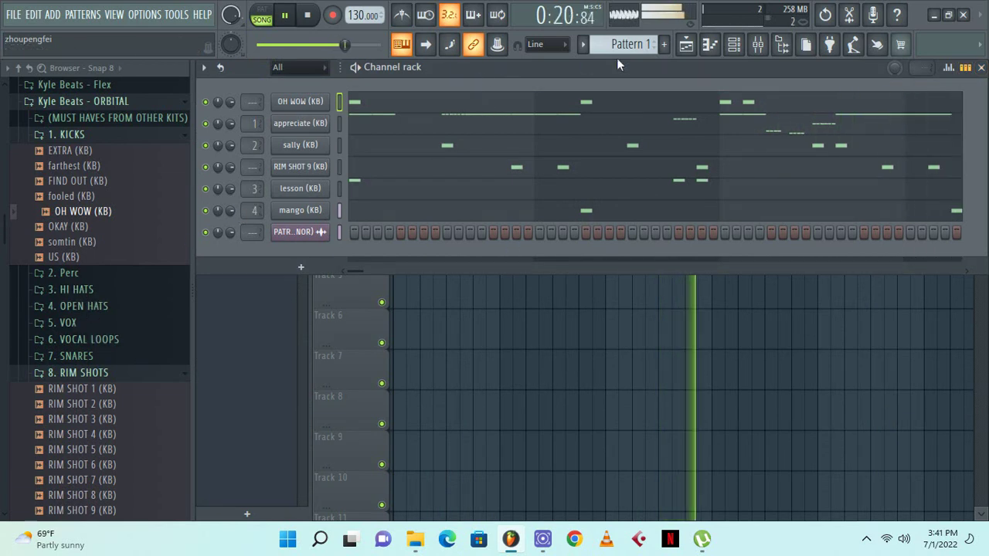
# Park the two louder PATROL clips at bar 1 of muted tracks 6 and 7, filling track 1 through bar 16 with the other PATROL slices
pyautogui.click(684, 48)
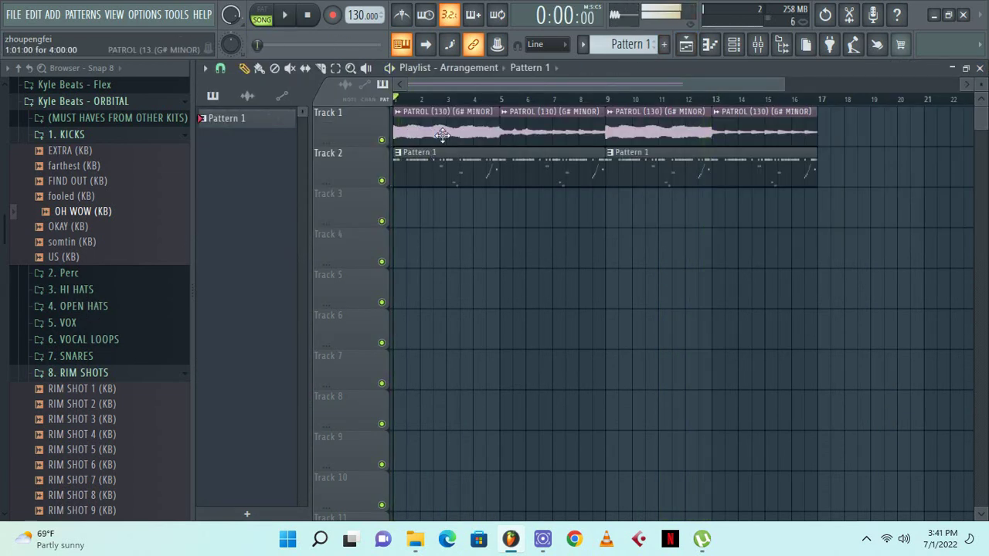
pyautogui.moveTo(443, 136); pyautogui.dragTo(885, 110)
pyautogui.moveTo(701, 132); pyautogui.dragTo(793, 132)
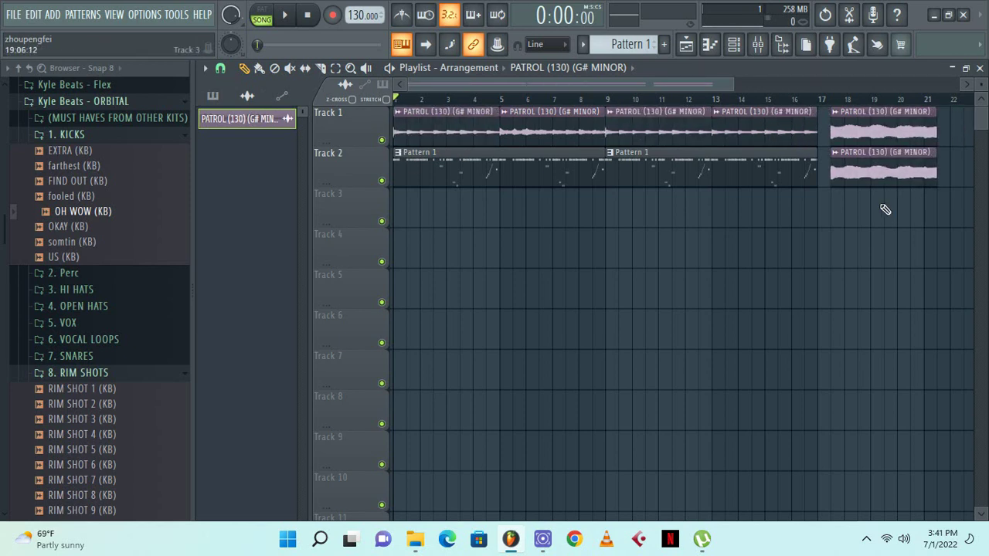
pyautogui.moveTo(886, 209)
pyautogui.mouseDown()
pyautogui.moveTo(883, 148)
pyautogui.moveTo(422, 362)
pyautogui.mouseUp()
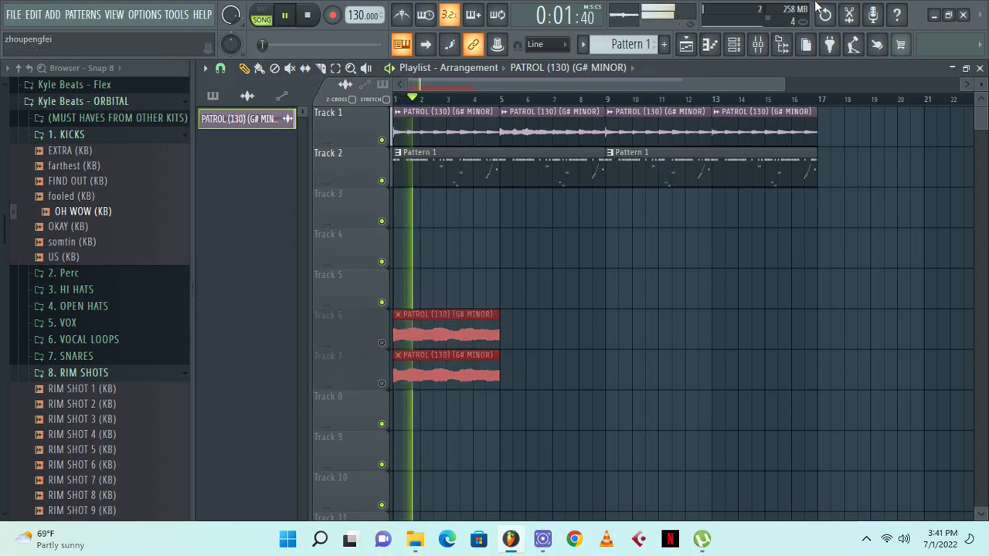
pyautogui.rightClick(688, 127)
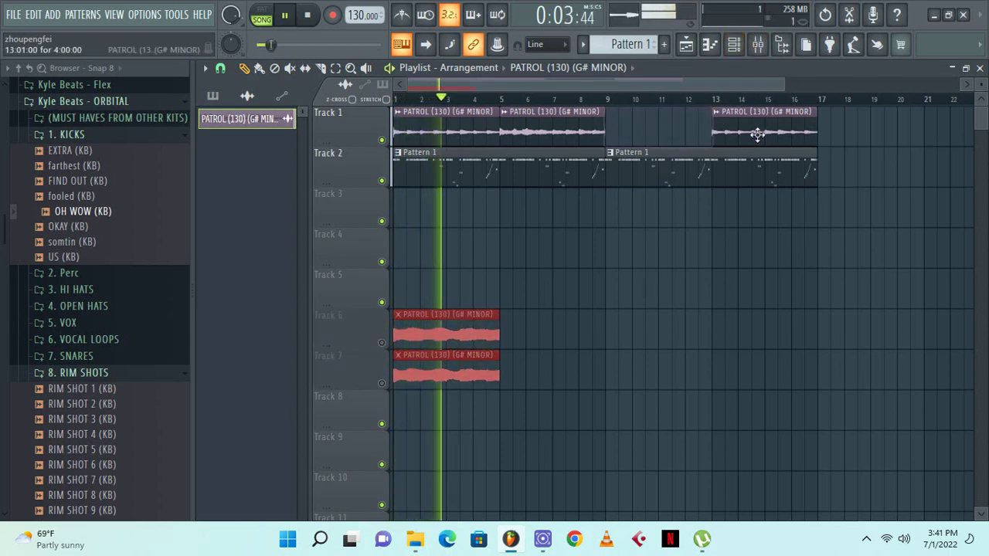
pyautogui.hotkey('ctrl', 'z')
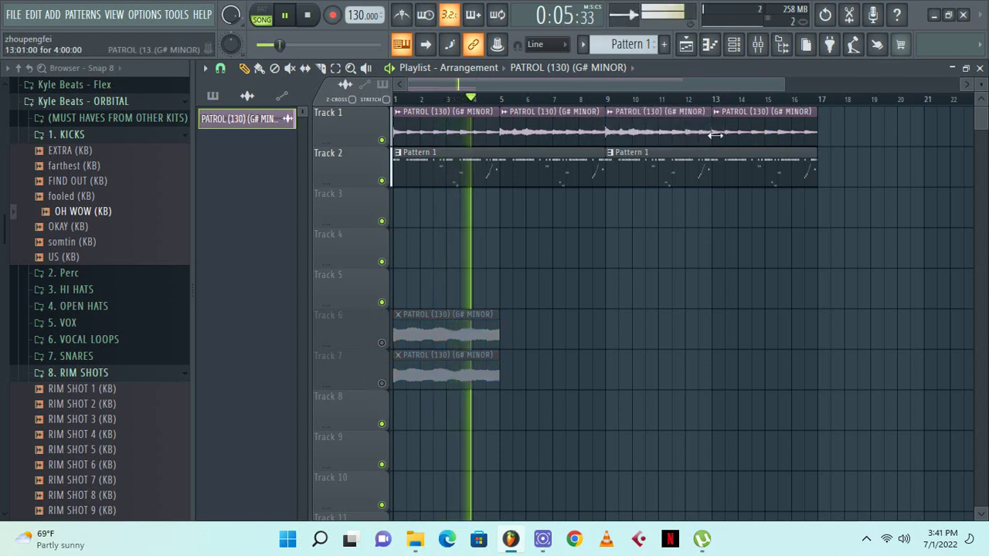
pyautogui.click(740, 46)
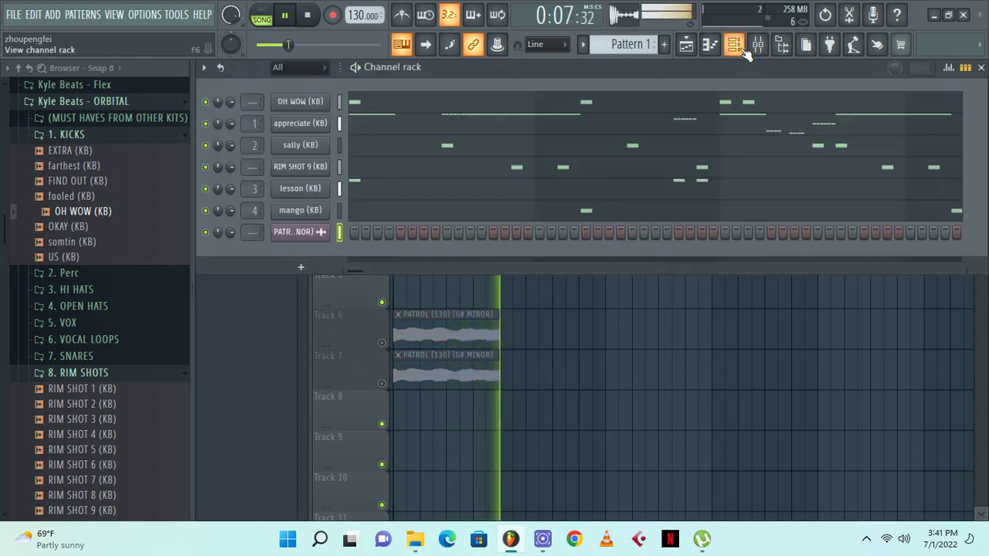
pyautogui.scroll(-3, 85, 244)
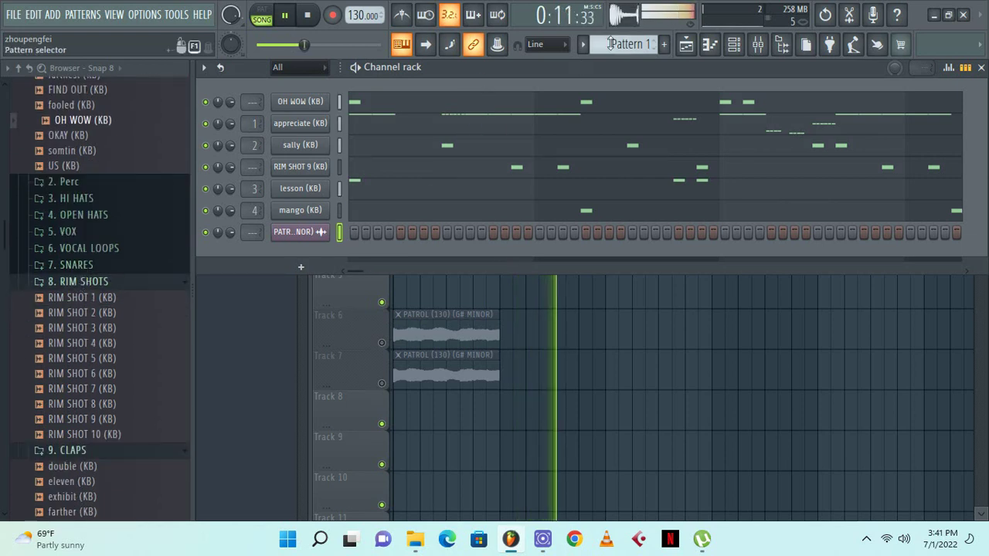
pyautogui.click(686, 44)
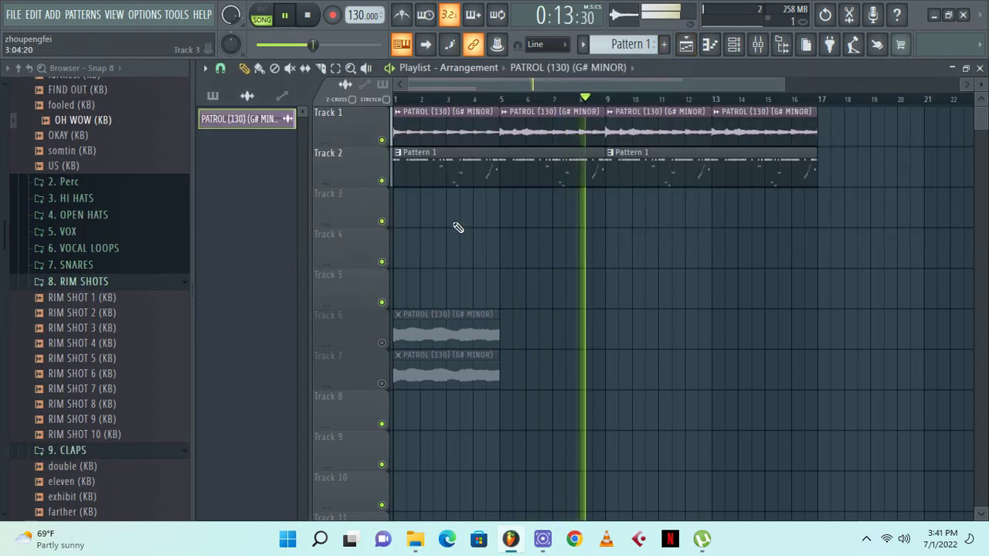
# Insert a Sampler channel at the start of the channel rack and open its piano roll
pyautogui.click(757, 44)
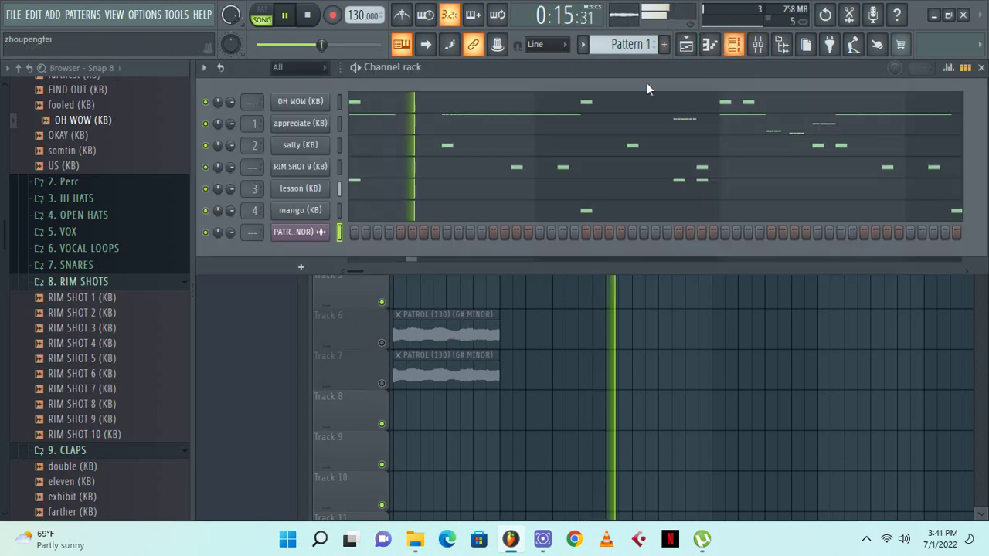
pyautogui.rightClick(326, 102)
pyautogui.moveTo(413, 216)
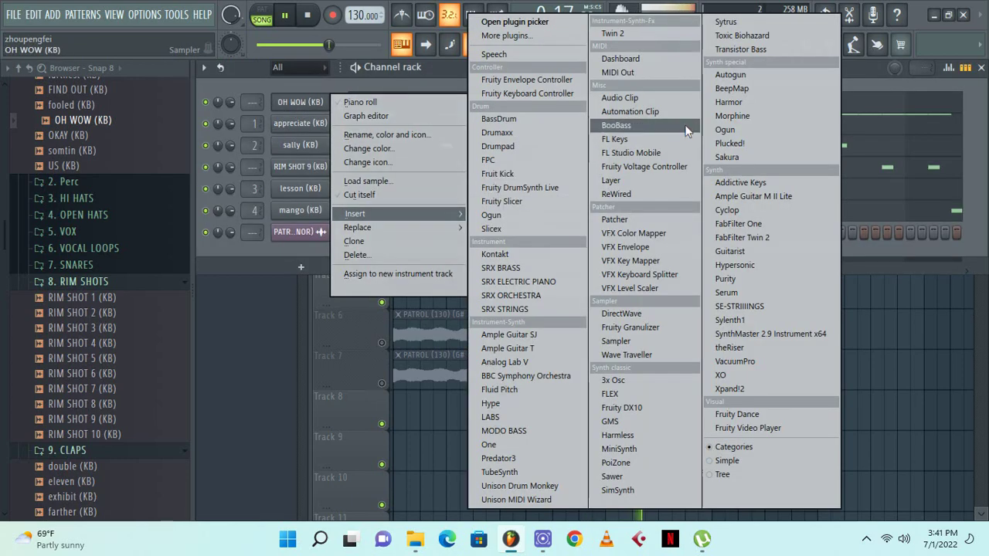
pyautogui.click(646, 345)
pyautogui.rightClick(294, 103)
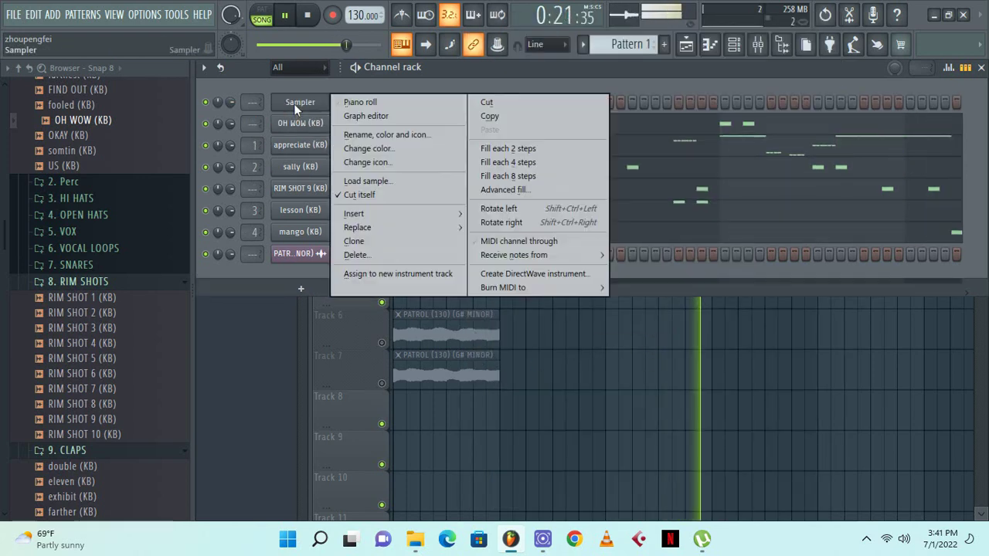
pyautogui.click(365, 102)
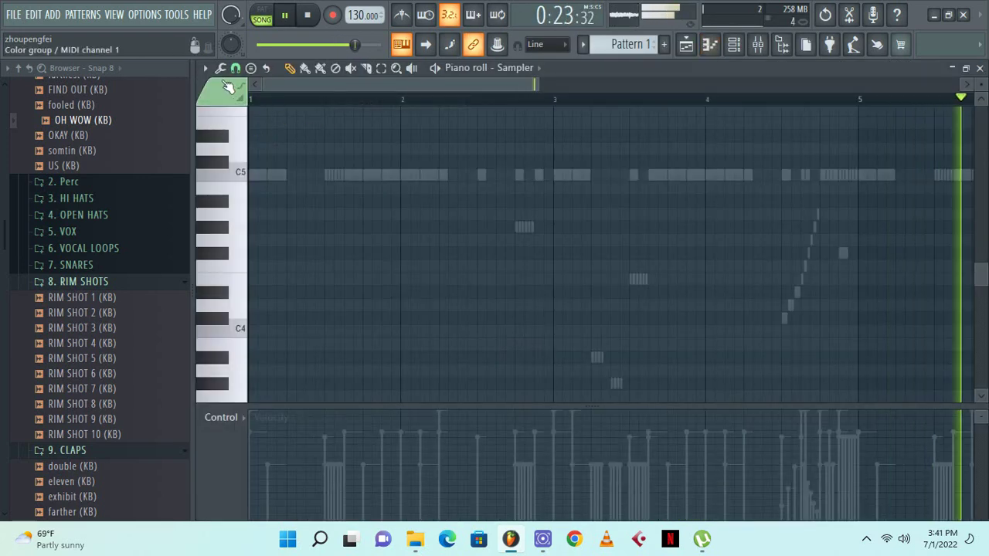
# Set the piano roll's scale highlighting root note to G#
pyautogui.click(237, 68)
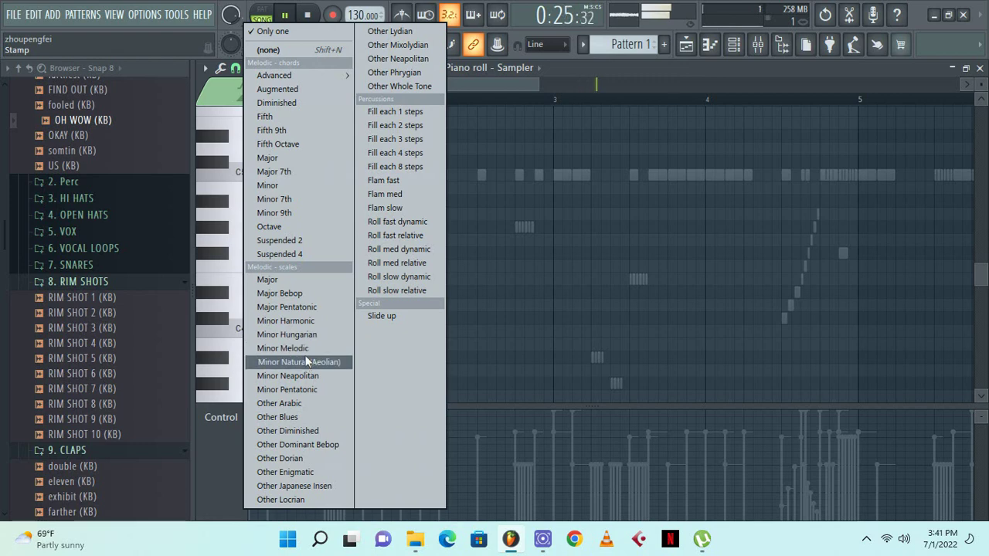
pyautogui.click(206, 68)
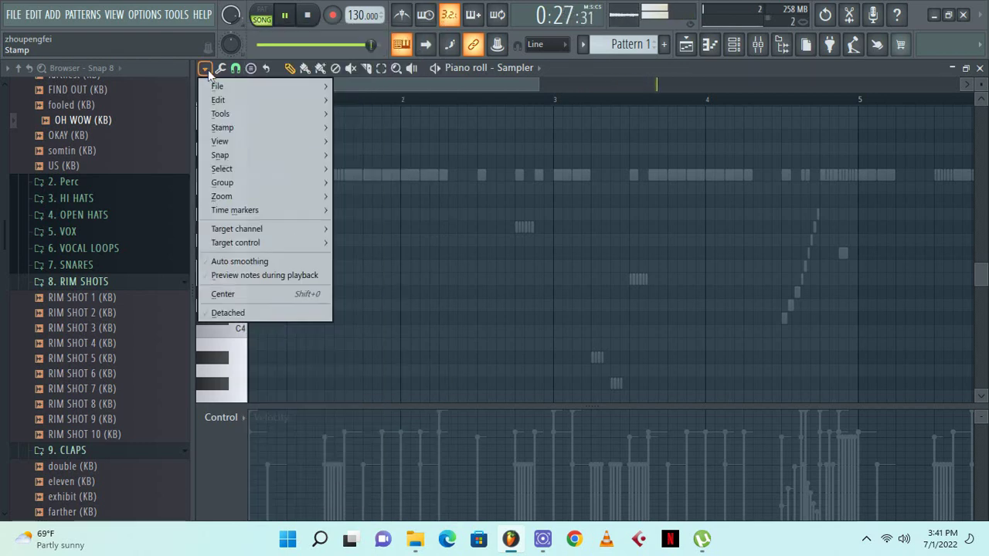
pyautogui.moveTo(287, 143)
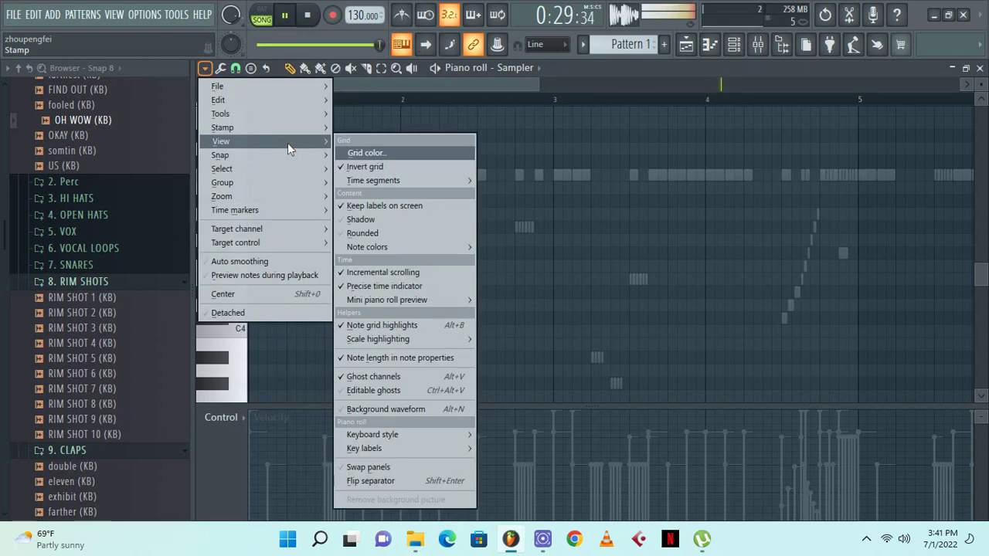
pyautogui.moveTo(429, 338)
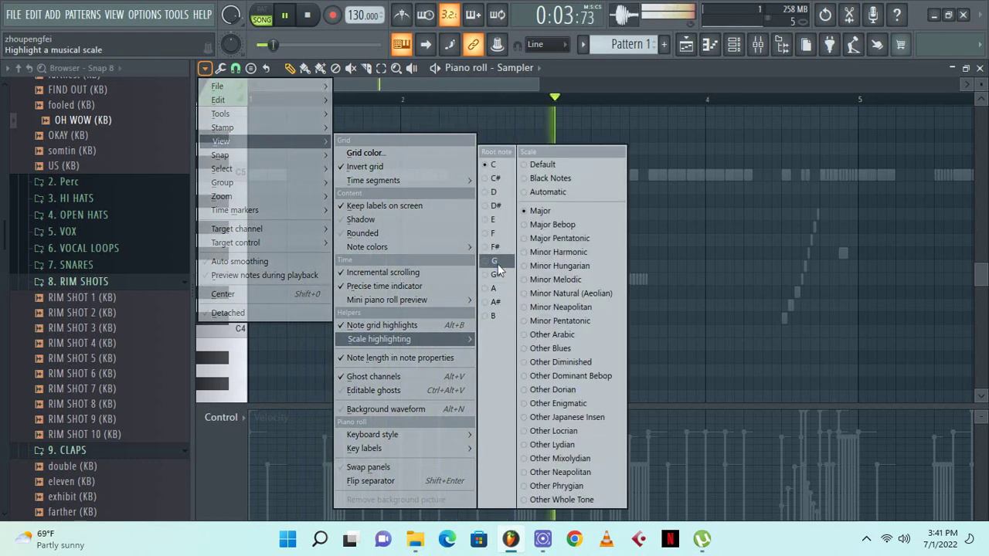
pyautogui.click(498, 271)
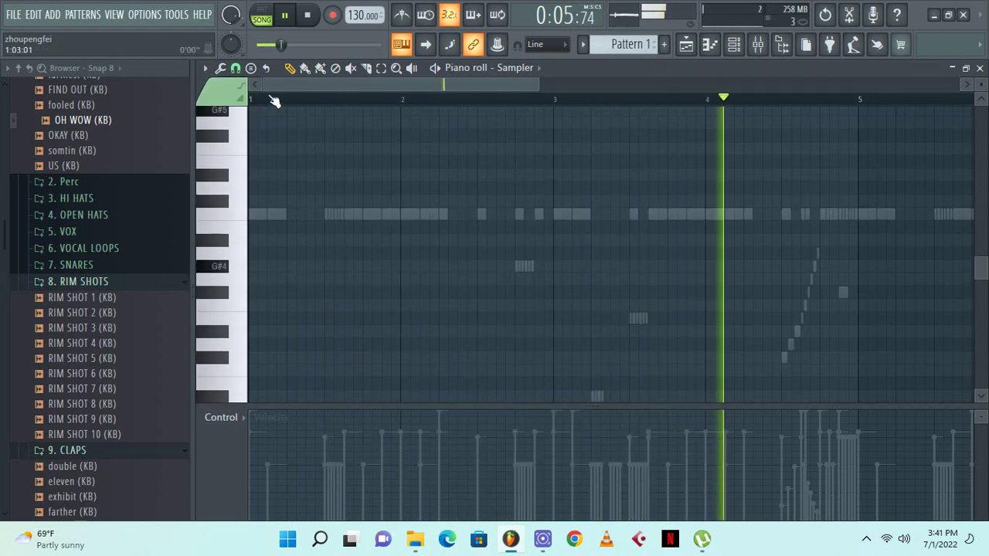
pyautogui.click(320, 68)
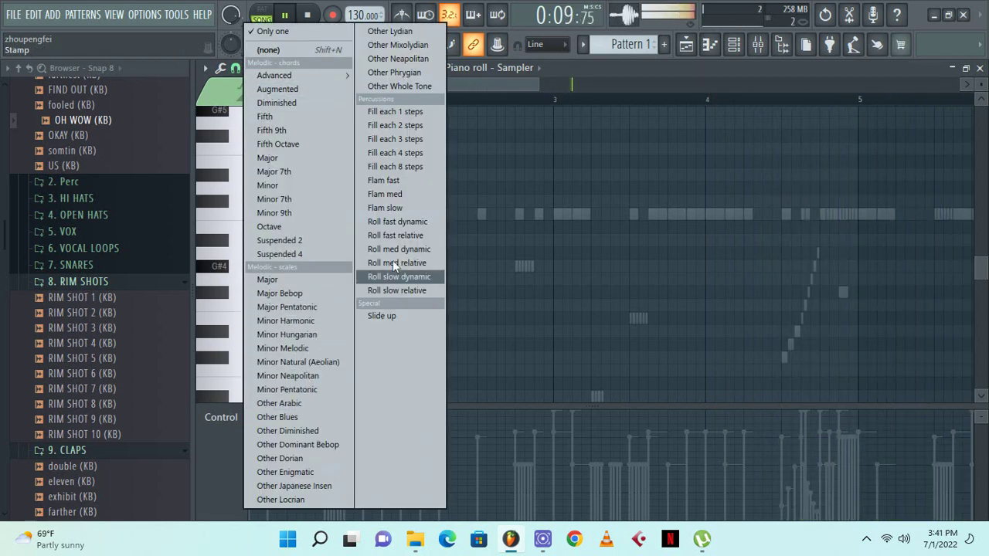
pyautogui.click(396, 222)
pyautogui.click(255, 72)
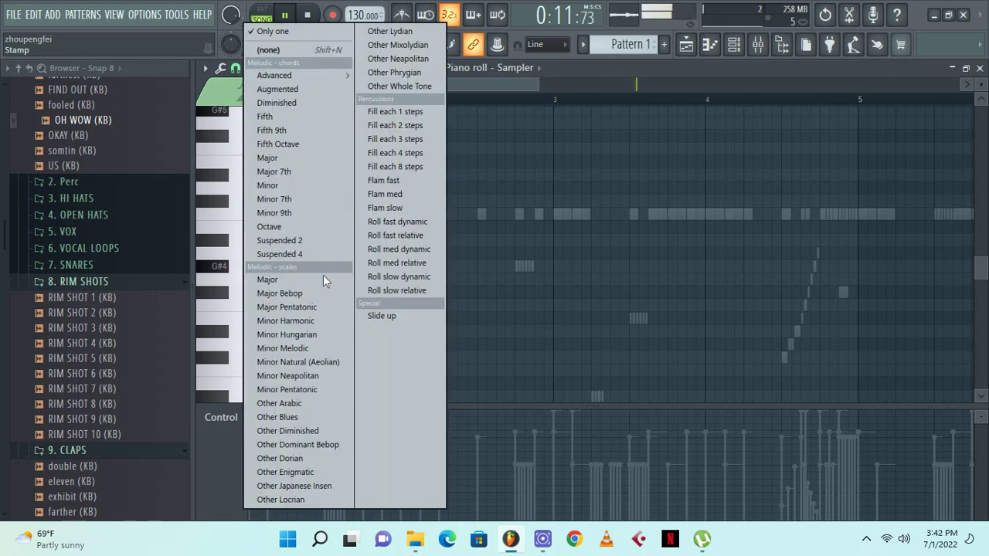
pyautogui.click(325, 347)
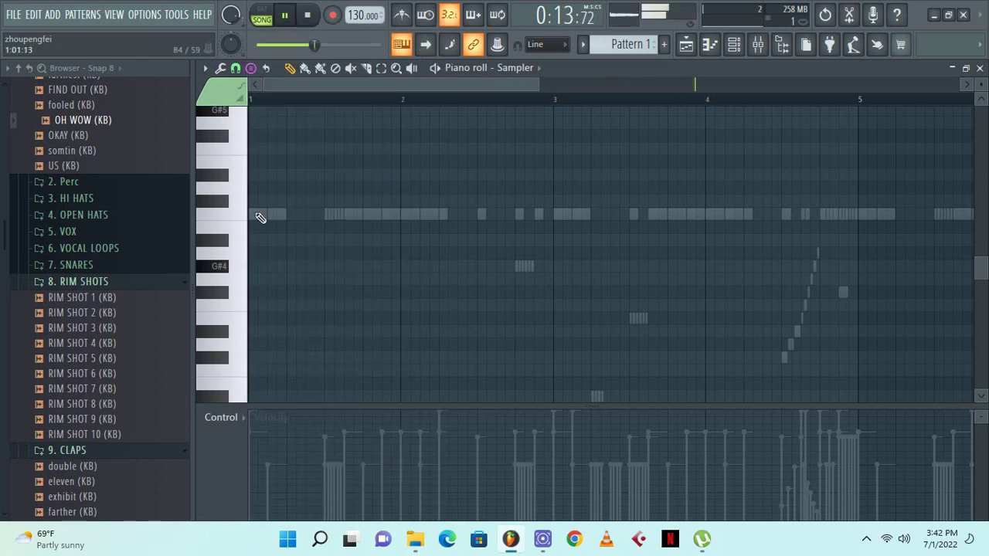
# Stamp a Minor Harmonic scale from G#4 at bar 1 and stretch its notes to four bars
pyautogui.click(253, 71)
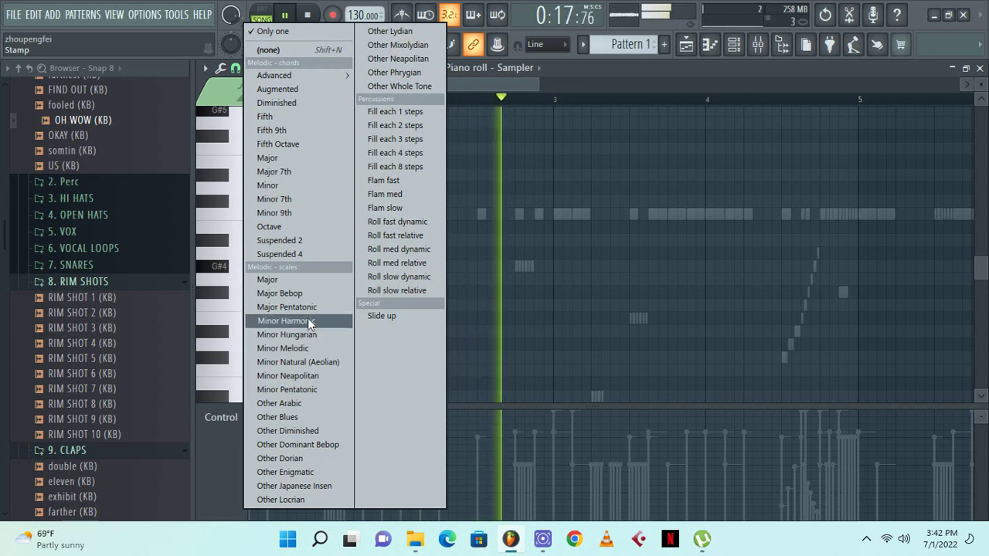
pyautogui.click(307, 318)
pyautogui.click(249, 264)
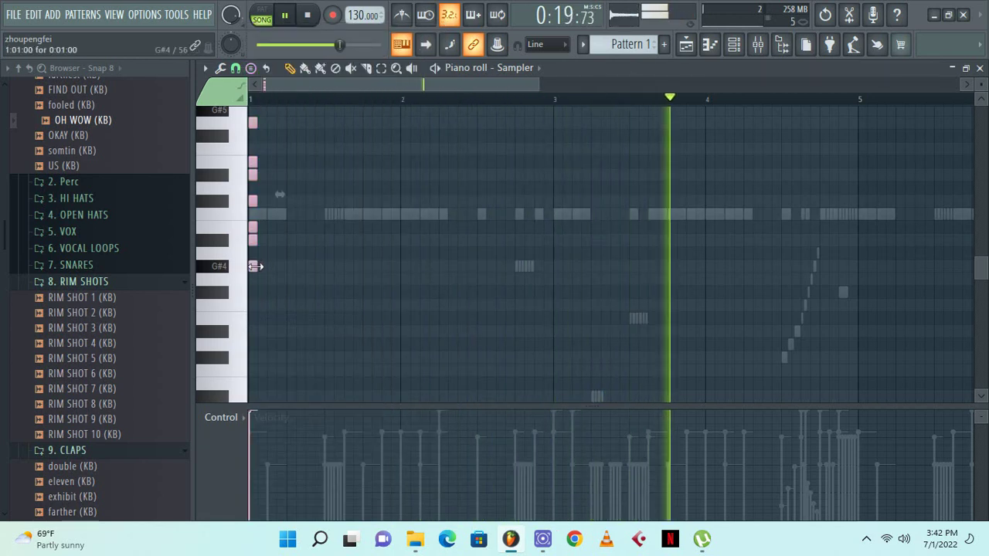
pyautogui.moveTo(255, 265); pyautogui.dragTo(854, 276)
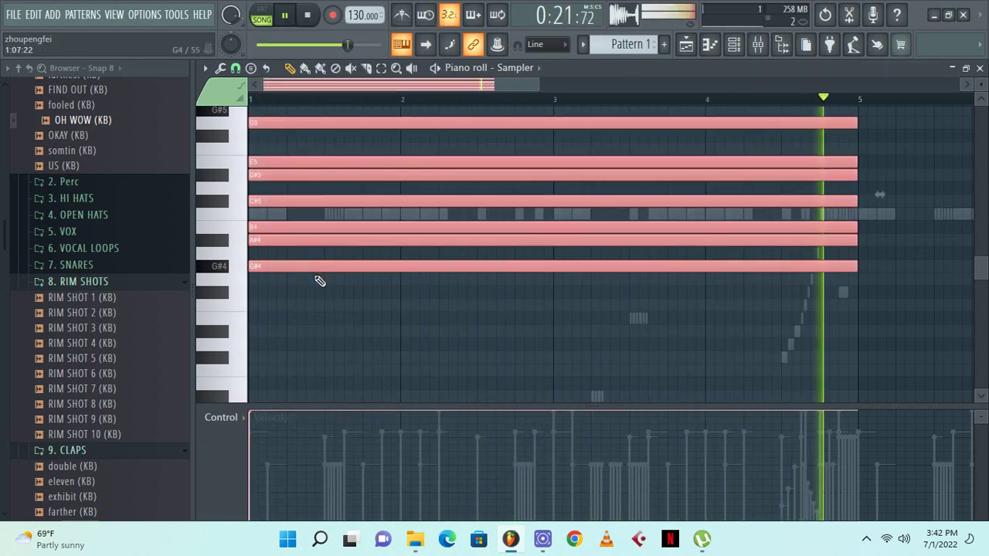
# Copy the scale to the octaves below and above, lengthen all notes to eight bars, and close the piano roll
pyautogui.moveTo(269, 243)
pyautogui.keyDown('shift'); pyautogui.mouseDown()
pyautogui.moveTo(334, 321)
pyautogui.moveTo(240, 375)
pyautogui.moveTo(240, 295)
pyautogui.moveTo(252, 302)
pyautogui.mouseUp(); pyautogui.keyUp('shift')
pyautogui.moveTo(255, 302)
pyautogui.keyDown('shift'); pyautogui.mouseDown()
pyautogui.moveTo(456, 17)
pyautogui.moveTo(158, 85)
pyautogui.moveTo(168, 341)
pyautogui.mouseUp(); pyautogui.keyUp('shift')
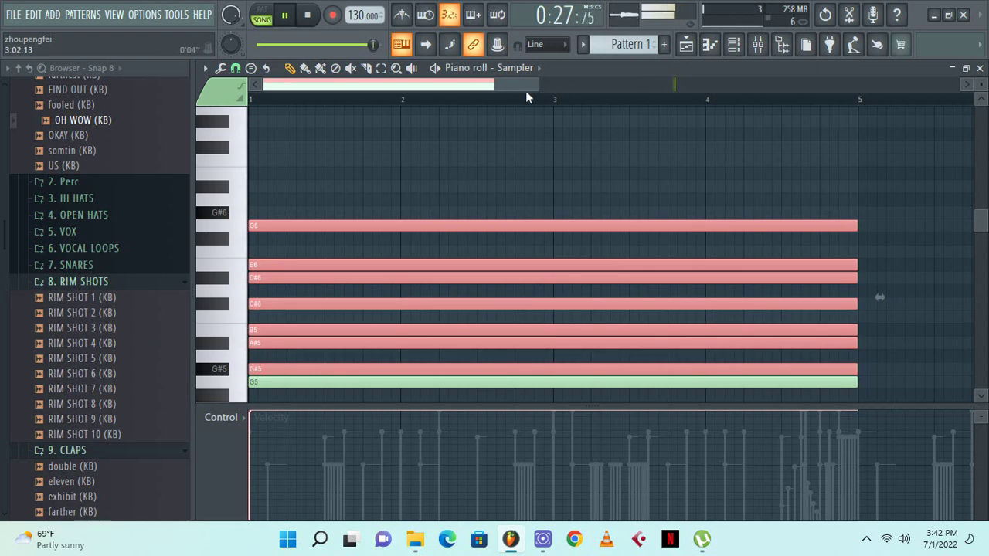
pyautogui.moveTo(536, 85); pyautogui.dragTo(730, 85)
pyautogui.keyDown('ctrl'); pyautogui.moveTo(676, 171); pyautogui.dragTo(504, 421); pyautogui.keyUp('ctrl')
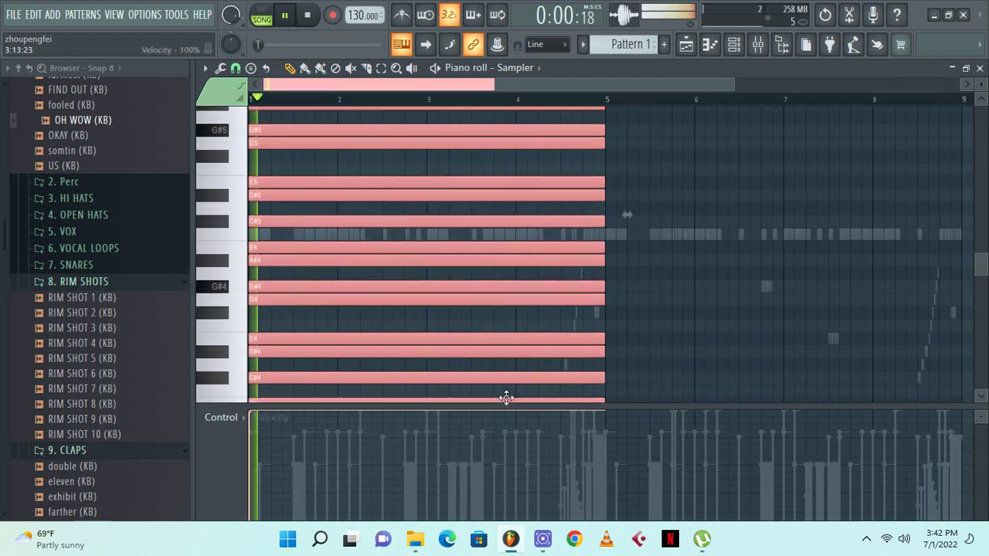
pyautogui.moveTo(605, 259); pyautogui.dragTo(958, 255)
pyautogui.scroll(-2, 789, 266)
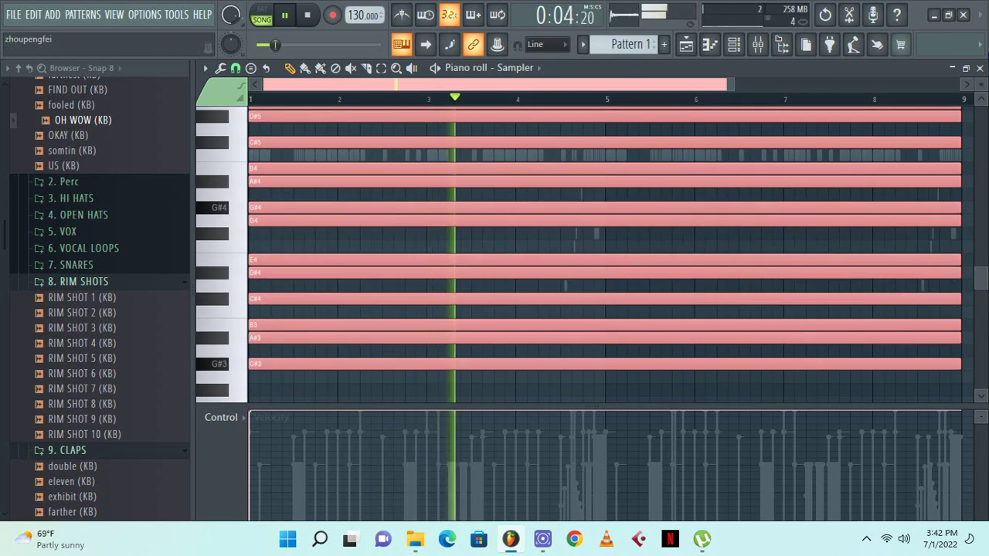
pyautogui.click(980, 68)
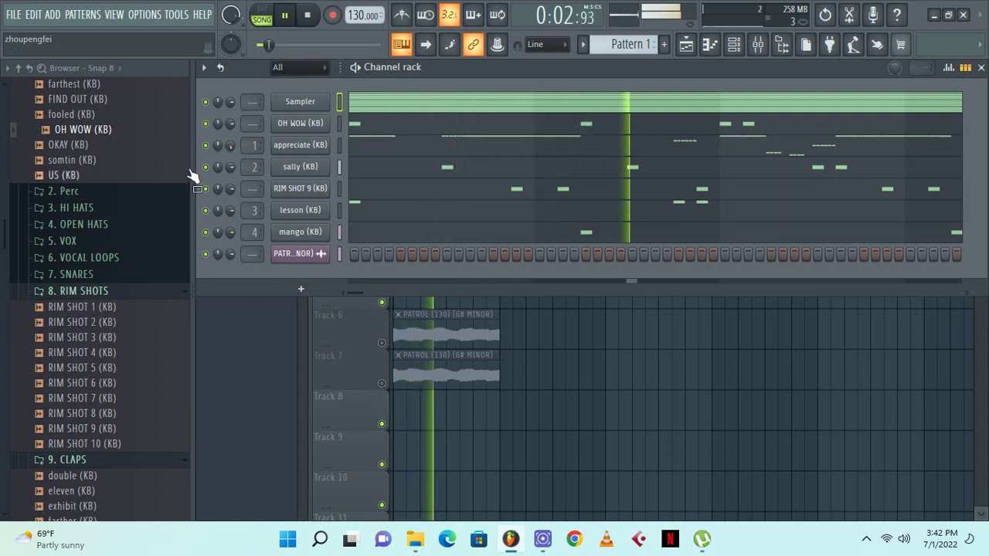
# Check the channel settings of the mango (KB) and lesson (KB) samples
pyautogui.click(318, 235)
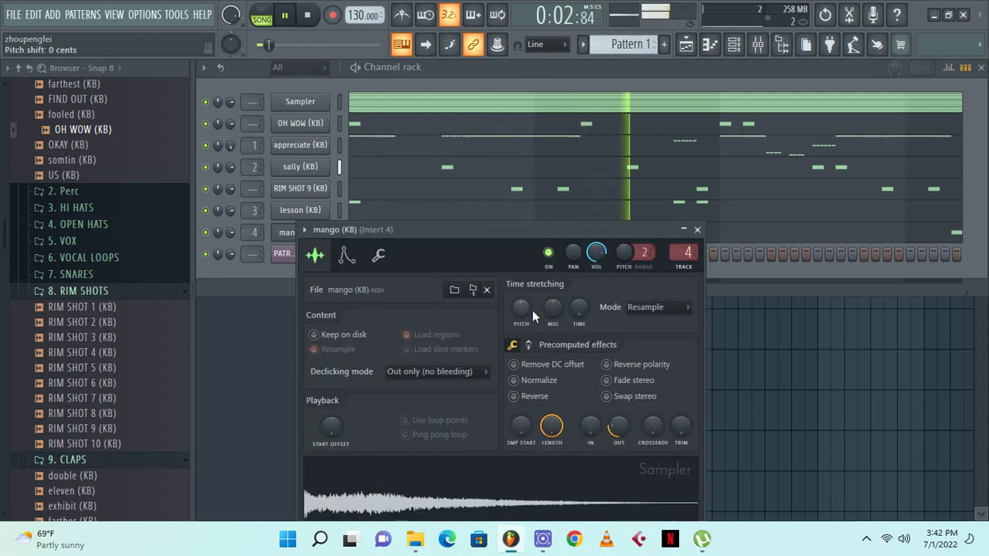
pyautogui.click(699, 235)
pyautogui.click(294, 212)
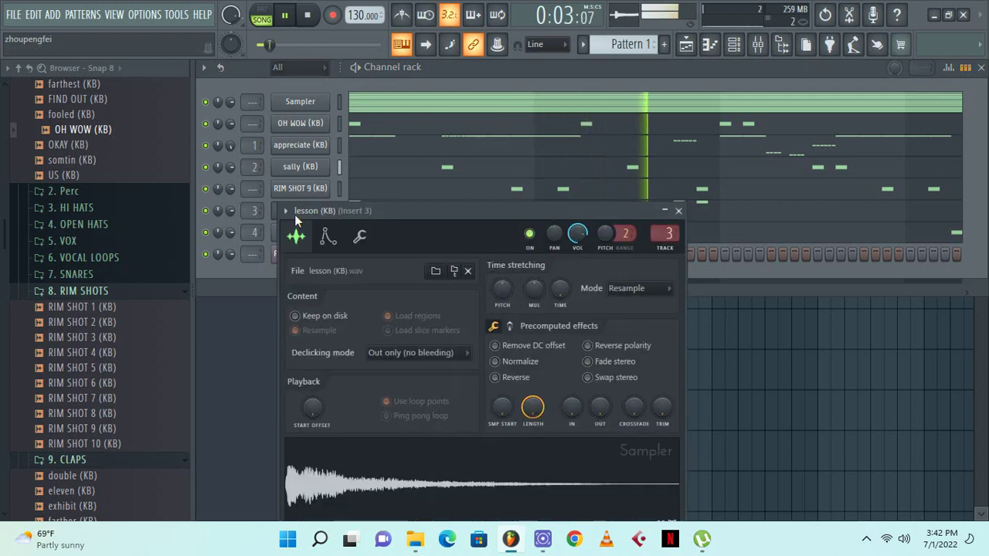
pyautogui.click(679, 211)
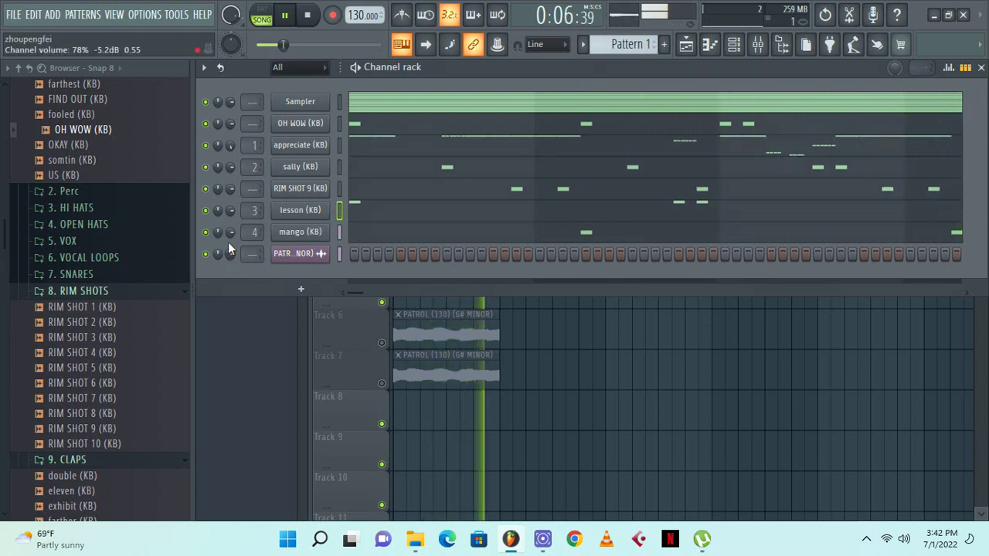
# Add the meh (KB) sample from the 10. 808s folder as a new channel and open its piano roll
pyautogui.click(99, 293)
pyautogui.click(100, 312)
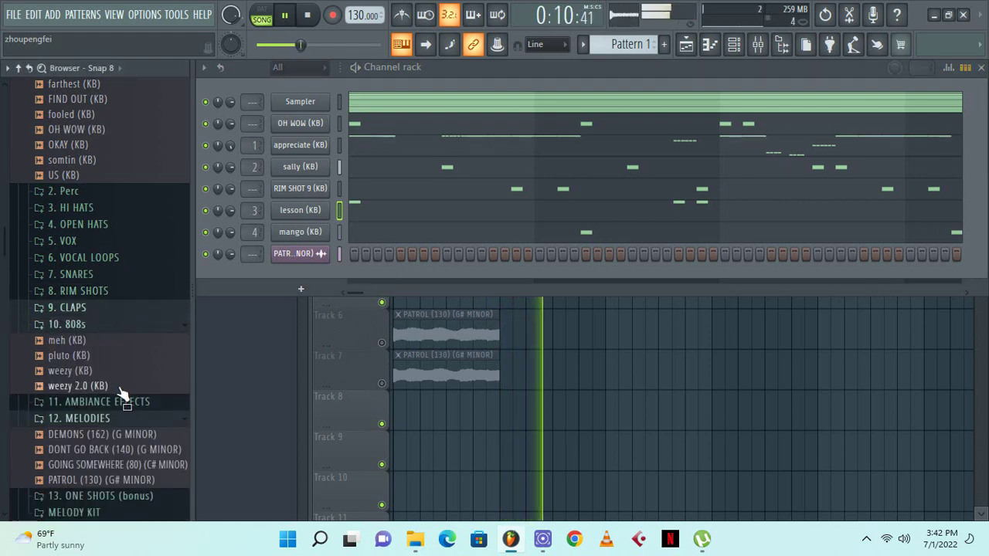
pyautogui.press('space')
pyautogui.click(91, 371)
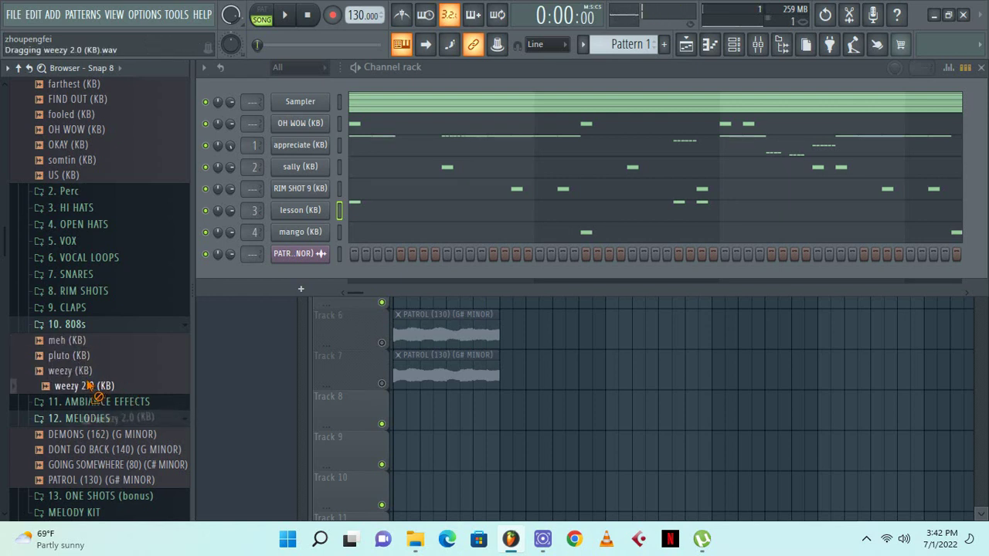
pyautogui.moveTo(305, 265); pyautogui.dragTo(305, 266)
pyautogui.rightClick(317, 276)
pyautogui.click(356, 279)
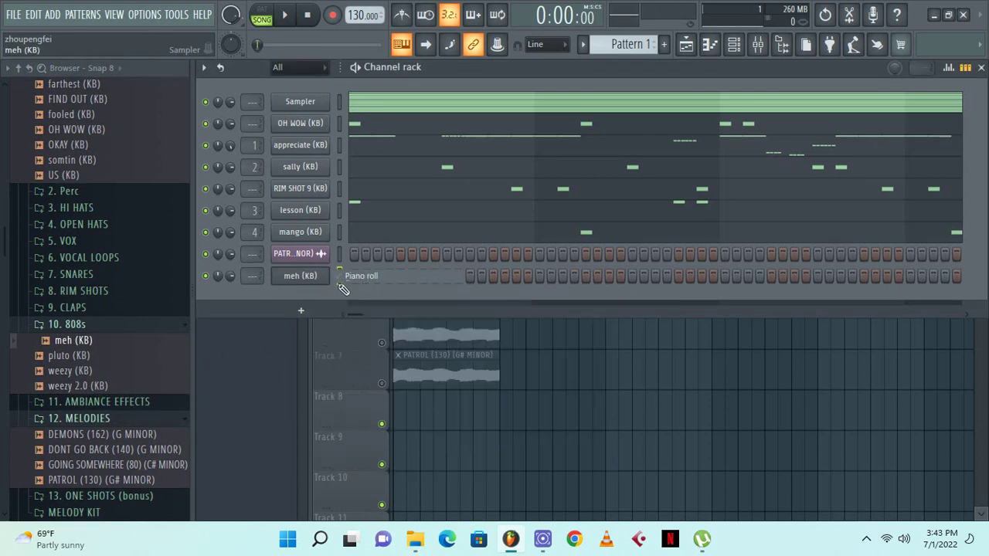
# Try out an eight-bar G#4 note on the meh (KB) channel during playback and delete it
pyautogui.click(232, 207)
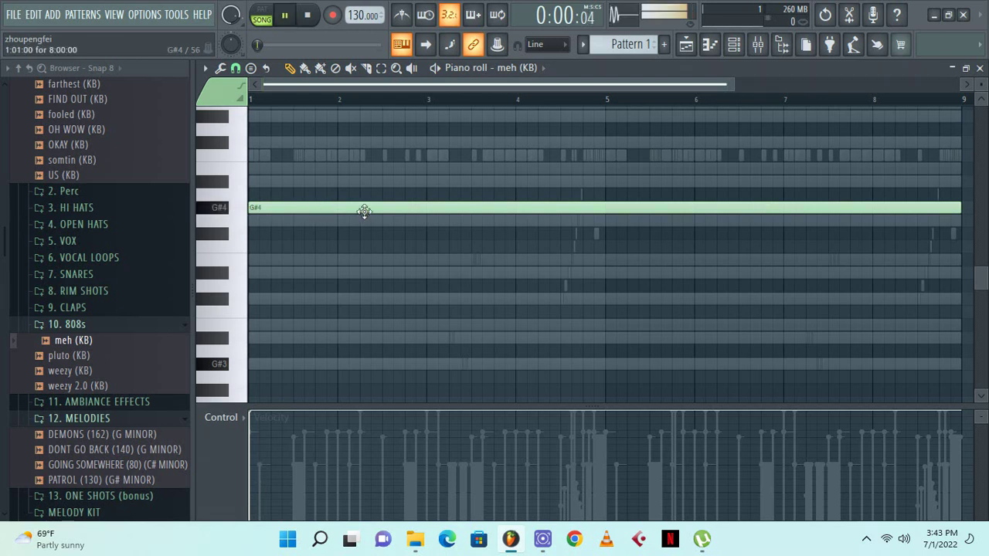
pyautogui.press('space')
pyautogui.press('space')
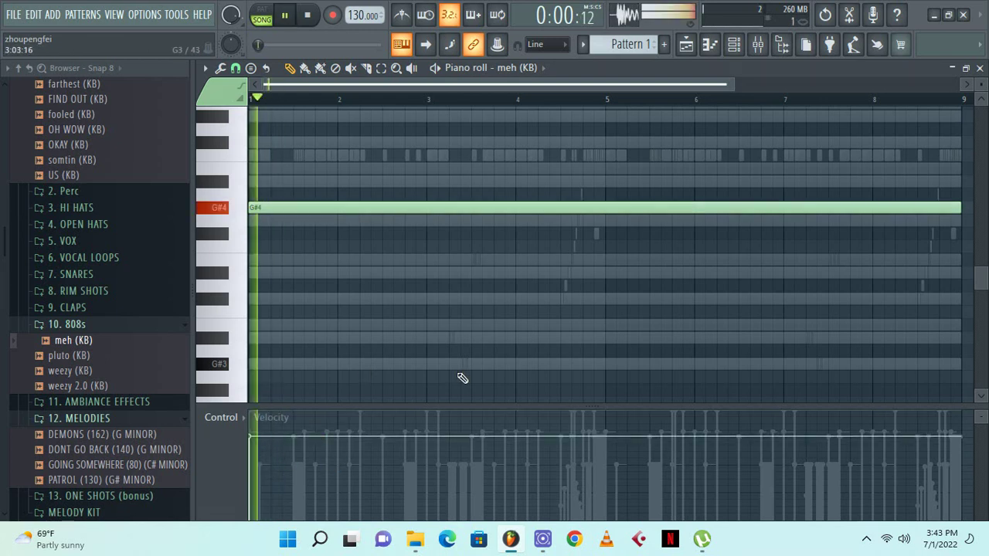
pyautogui.scroll(-1, 840, 138)
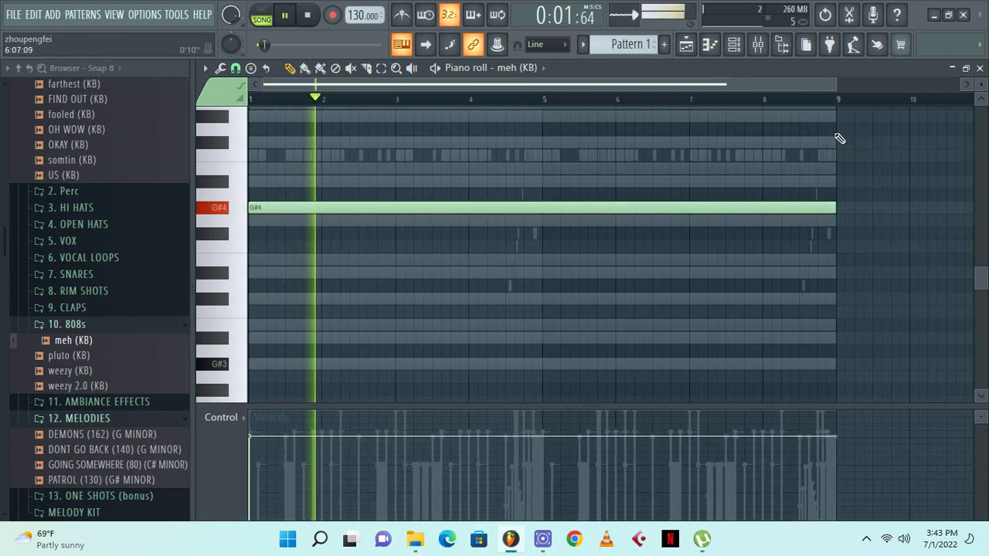
pyautogui.rightClick(666, 208)
pyautogui.press('space')
pyautogui.press('space')
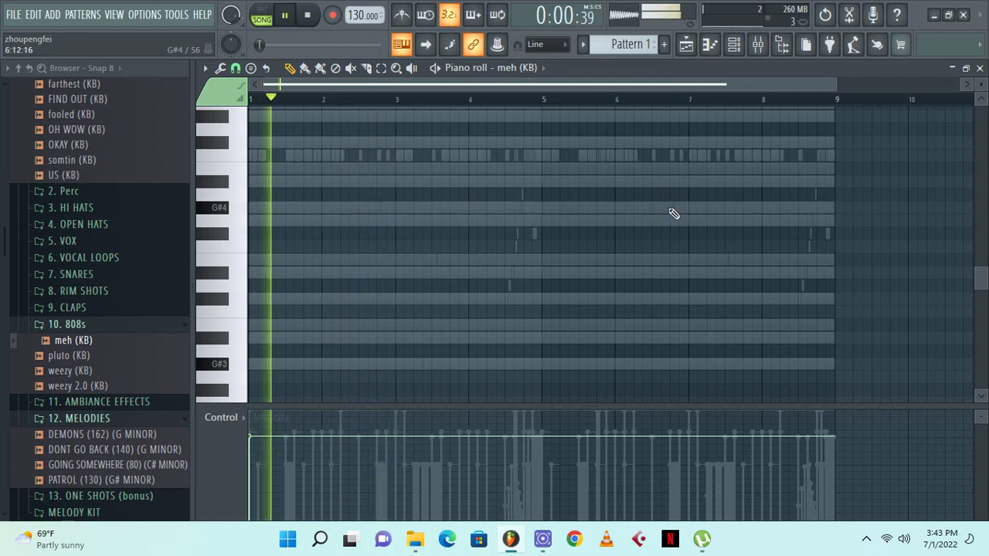
# Place an eight-bar note at G#5 from bar 1, move it down to G#4, and close the piano roll
pyautogui.scroll(3, 674, 214)
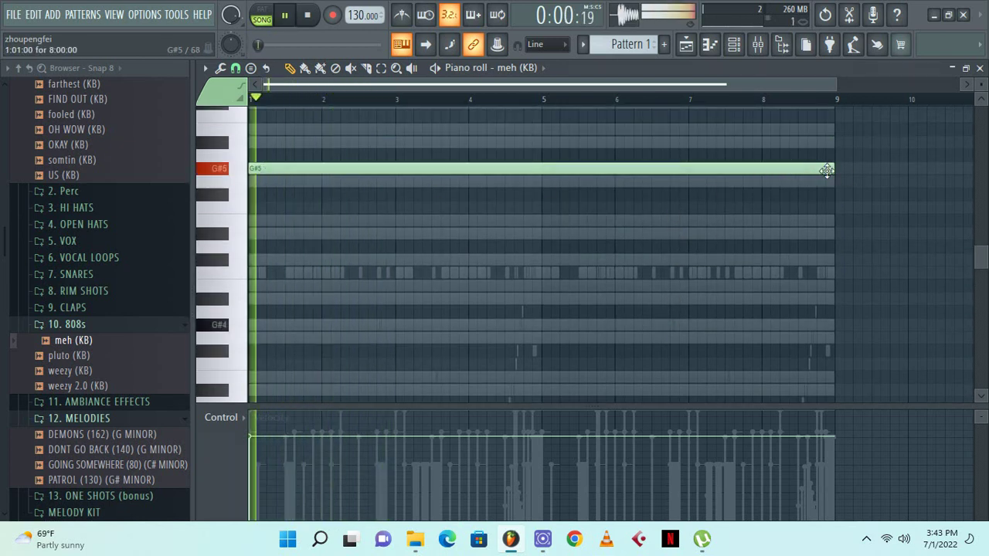
pyautogui.press('space')
pyautogui.moveTo(300, 170); pyautogui.dragTo(272, 325)
pyautogui.press('space')
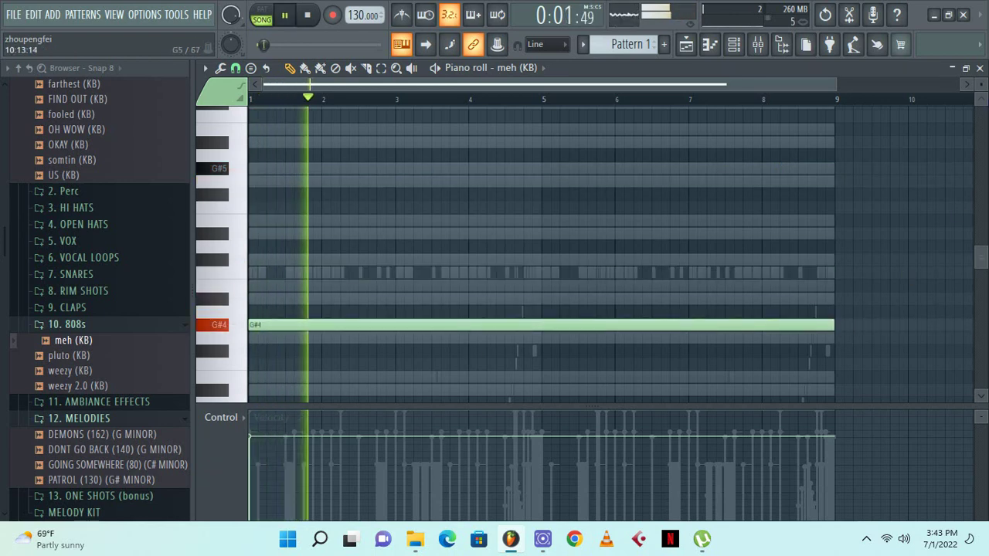
pyautogui.click(980, 69)
# Replace the meh (KB) channel's sample with 808 12 (E) from the Travis Scott drum kit's 808s folder
pyautogui.scroll(-5, 139, 316)
pyautogui.scroll(12, 133, 315)
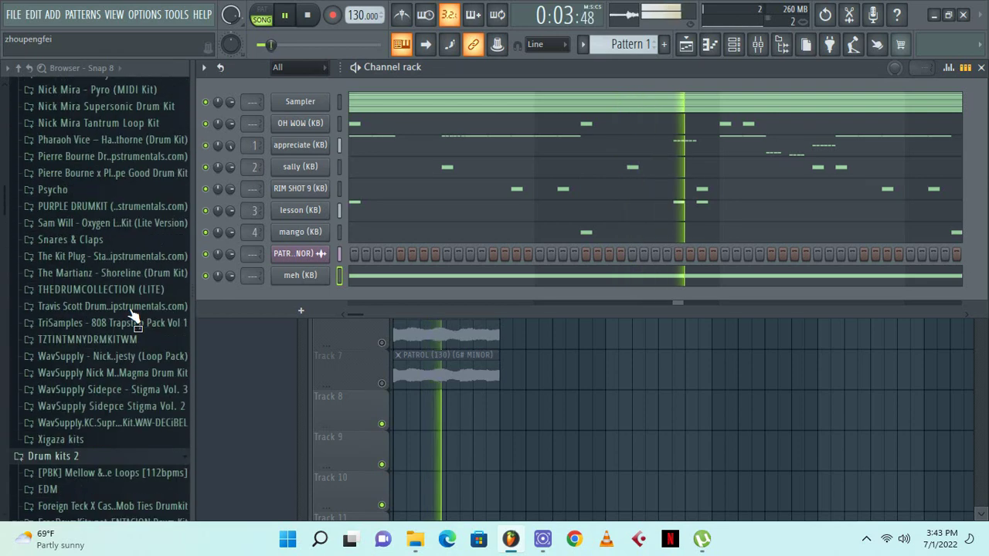
pyautogui.scroll(1, 133, 316)
pyautogui.click(73, 329)
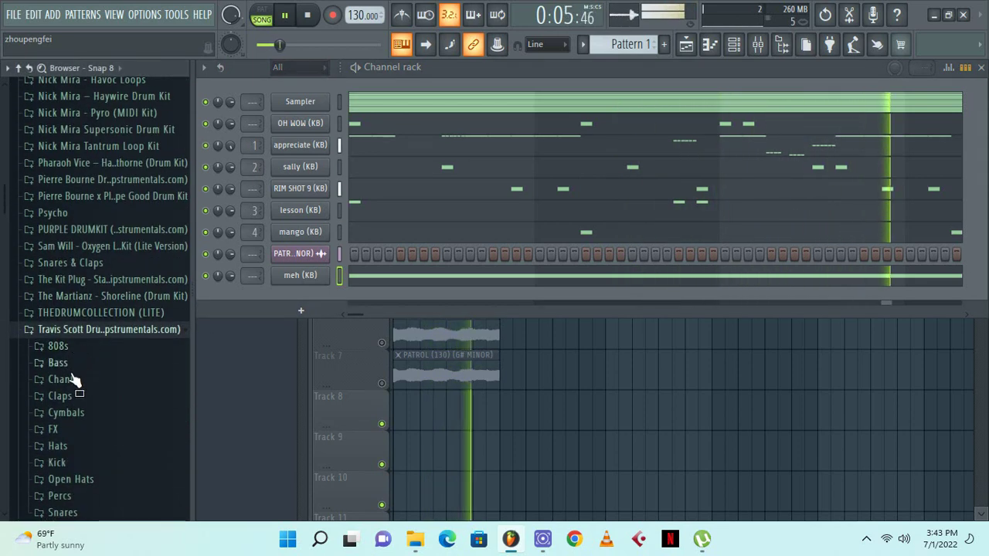
pyautogui.click(56, 346)
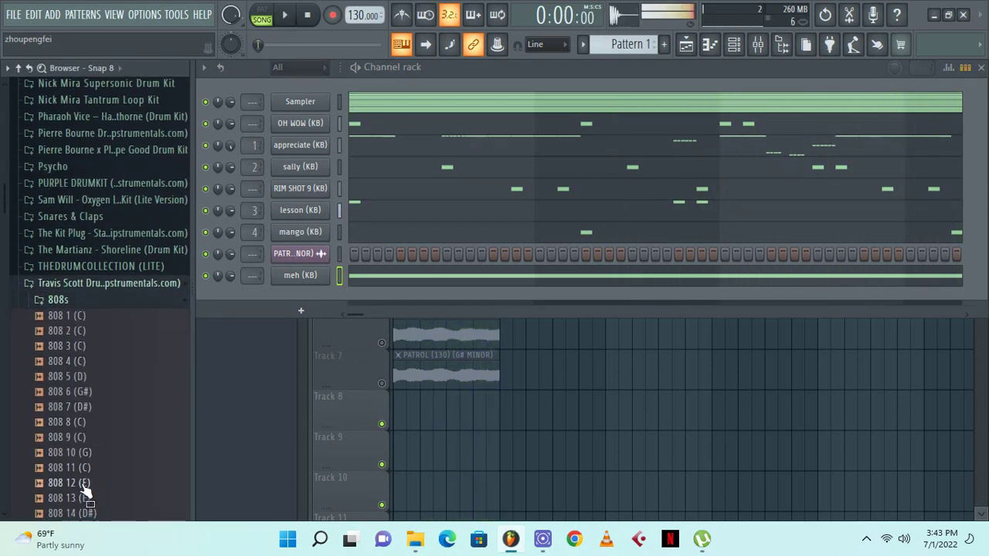
pyautogui.moveTo(298, 313); pyautogui.dragTo(312, 278)
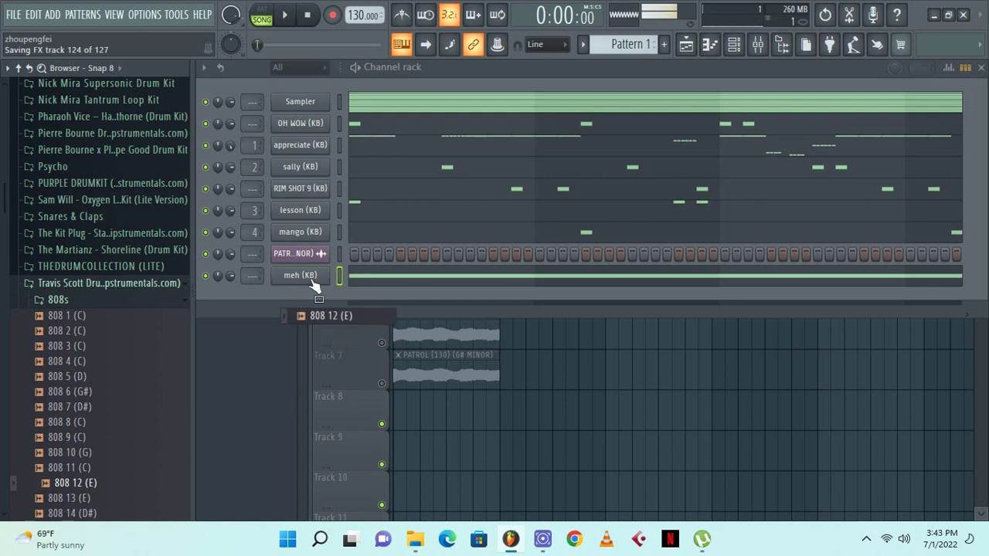
# Set the 808 12 (E) channel's root note to F5 and open its piano roll
pyautogui.click(384, 294)
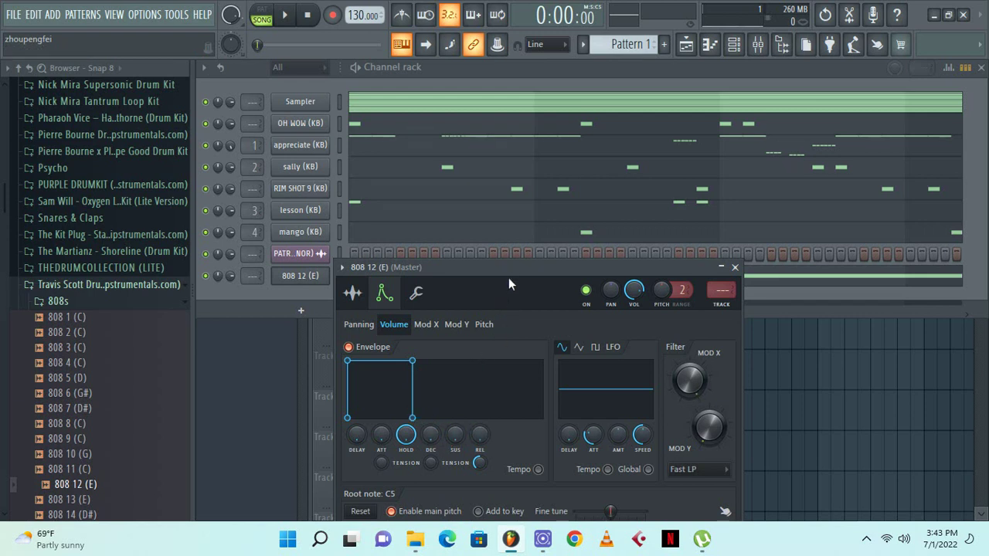
pyautogui.moveTo(508, 266); pyautogui.dragTo(495, 160)
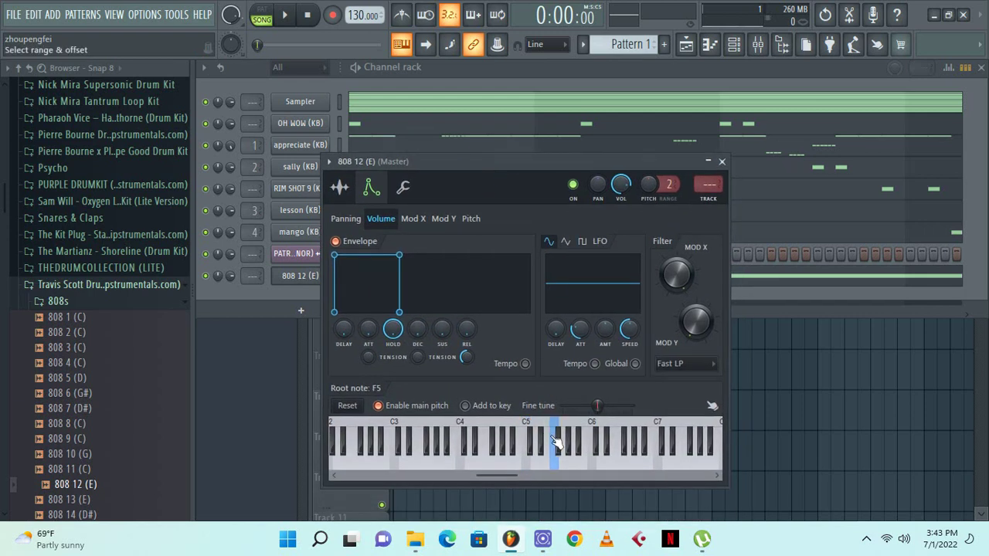
pyautogui.click(721, 163)
pyautogui.click(654, 284)
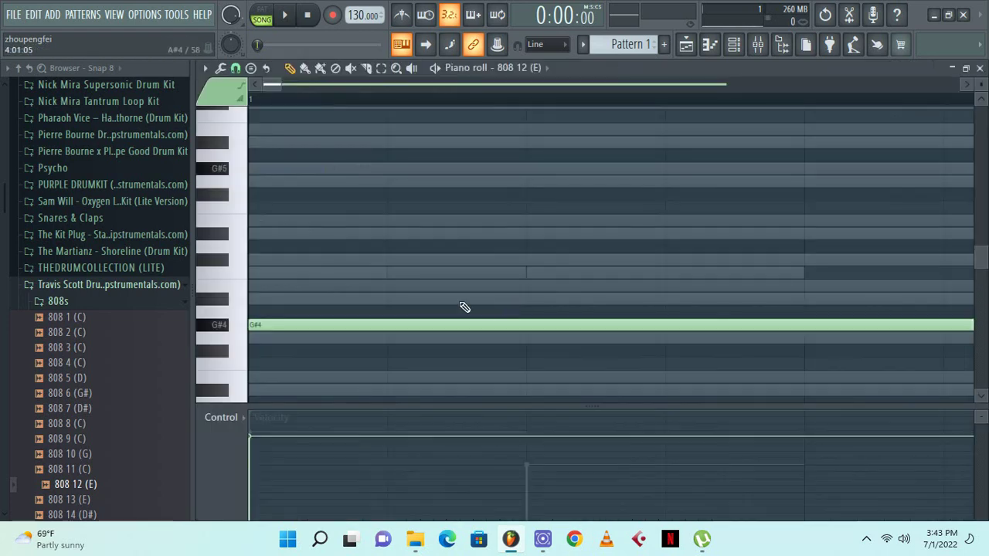
# Move the eight-bar note up one octave to G#5 during playback and close the piano roll
pyautogui.press('space')
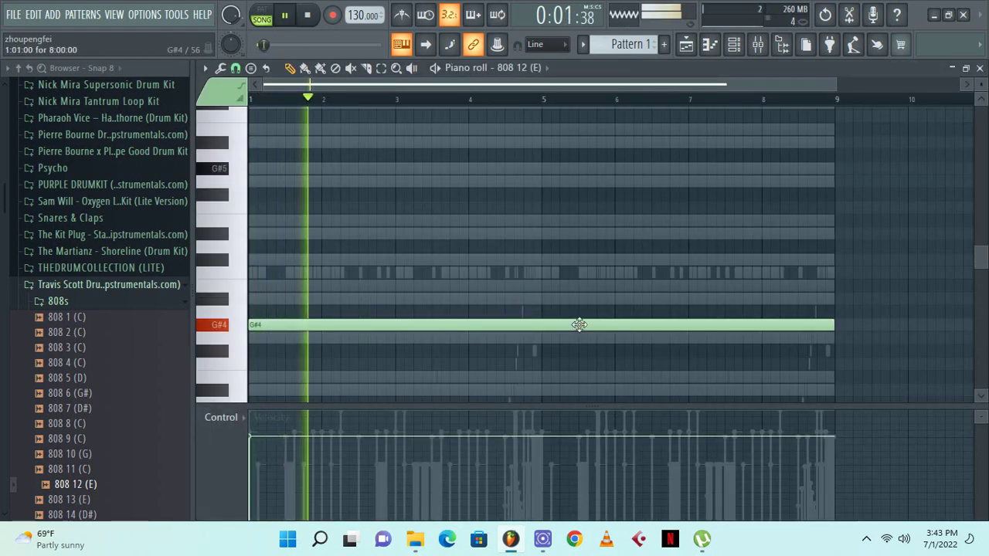
pyautogui.hotkey('ctrl', 'Up')
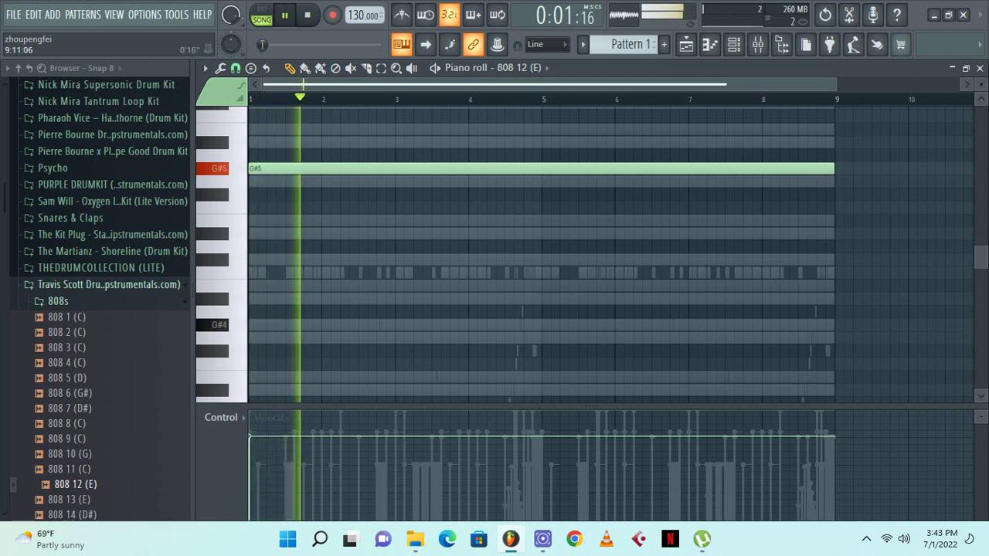
pyautogui.click(980, 67)
pyautogui.press('space')
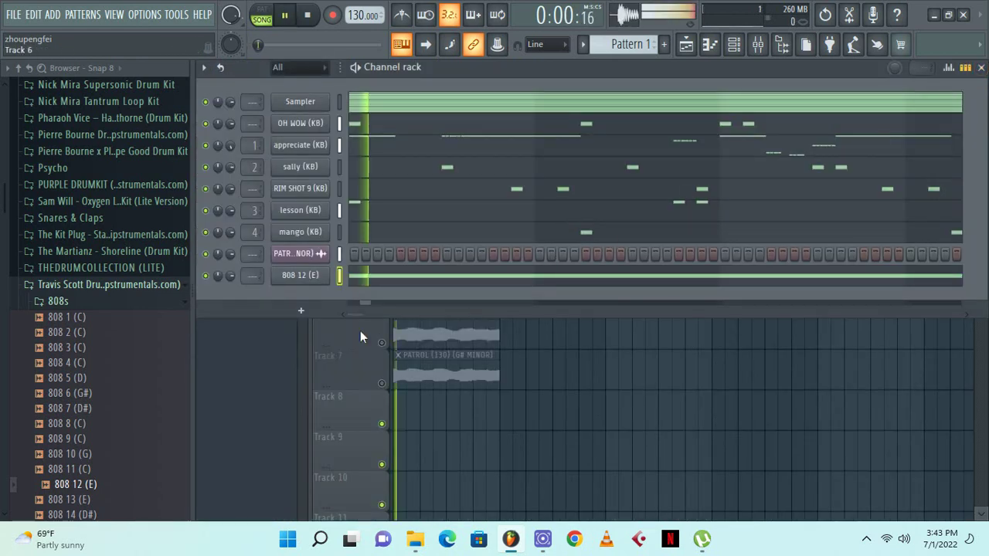
# Set the 808 12 (E) channel's root note to E5 and audition the G#5 note against the beat
pyautogui.click(306, 279)
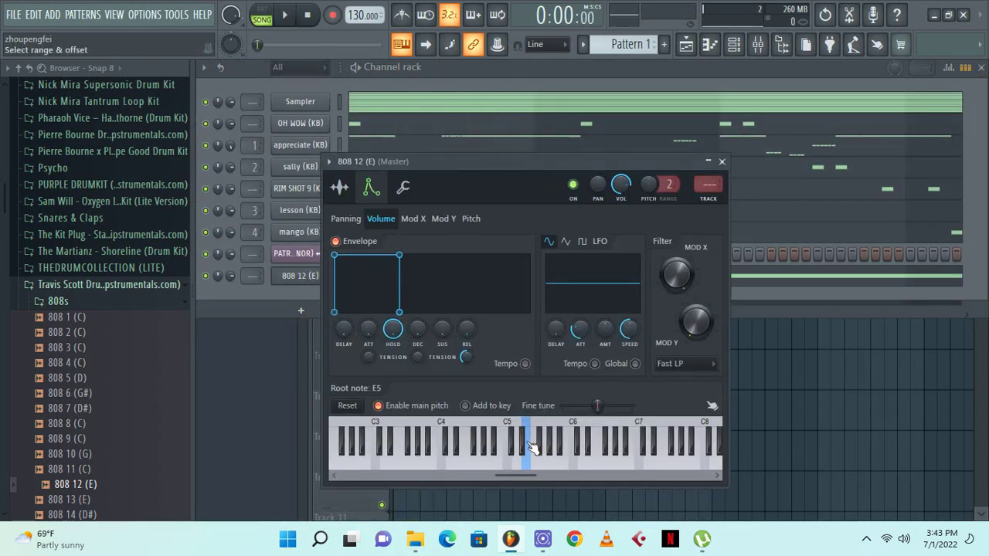
pyautogui.click(723, 163)
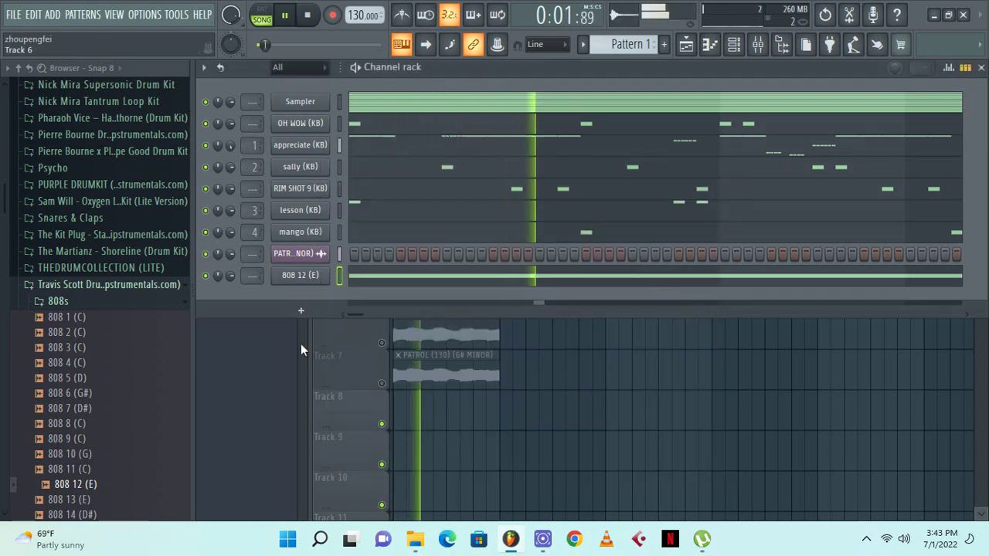
pyautogui.click(391, 283)
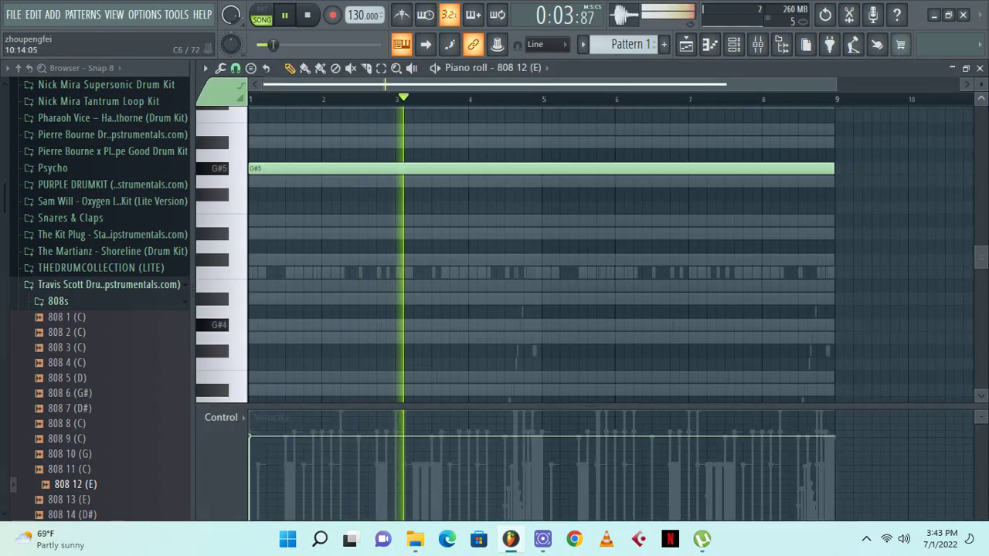
pyautogui.click(980, 68)
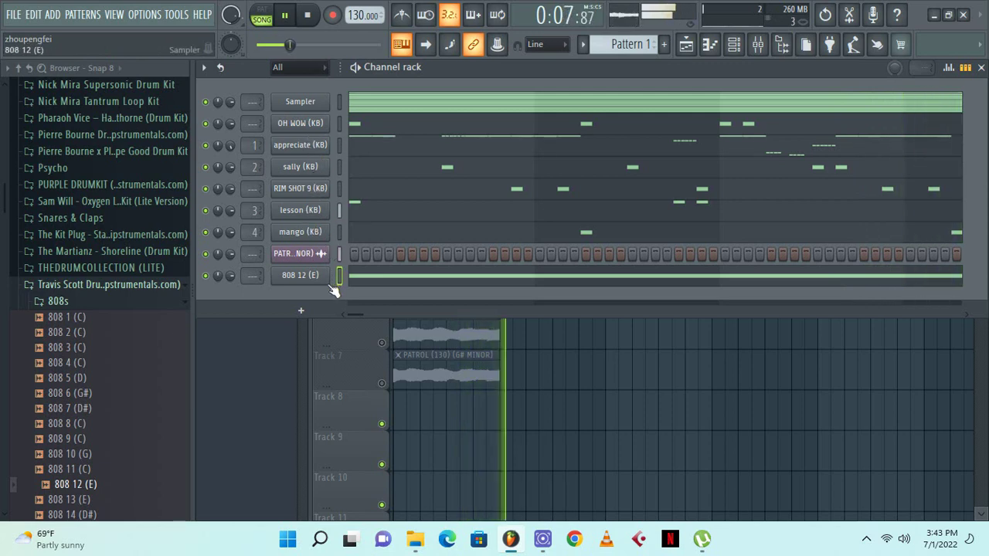
# Make the opening 808 note one bar long from bar 1 and tune it by ear up to E6 during playback
pyautogui.click(369, 282)
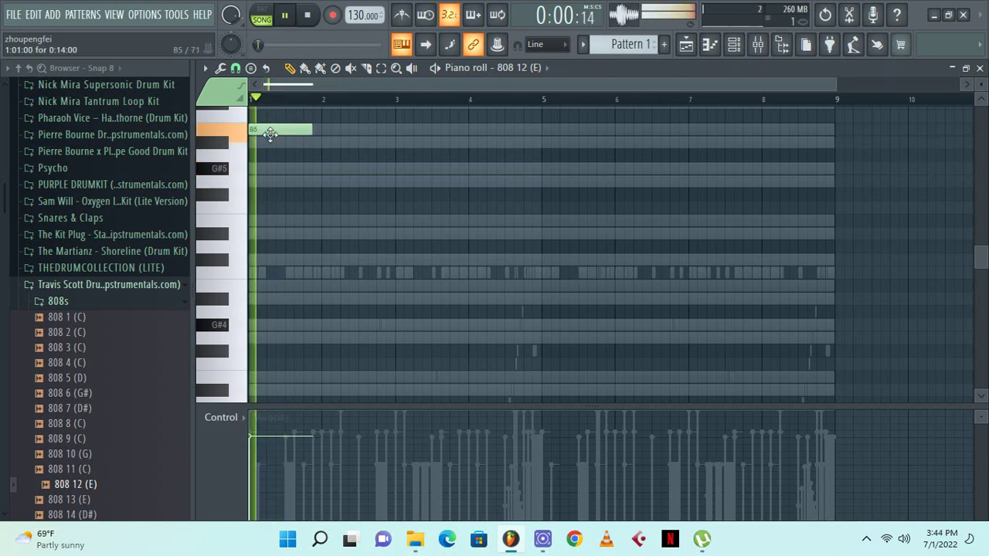
pyautogui.scroll(1, 266, 163)
pyautogui.press('space')
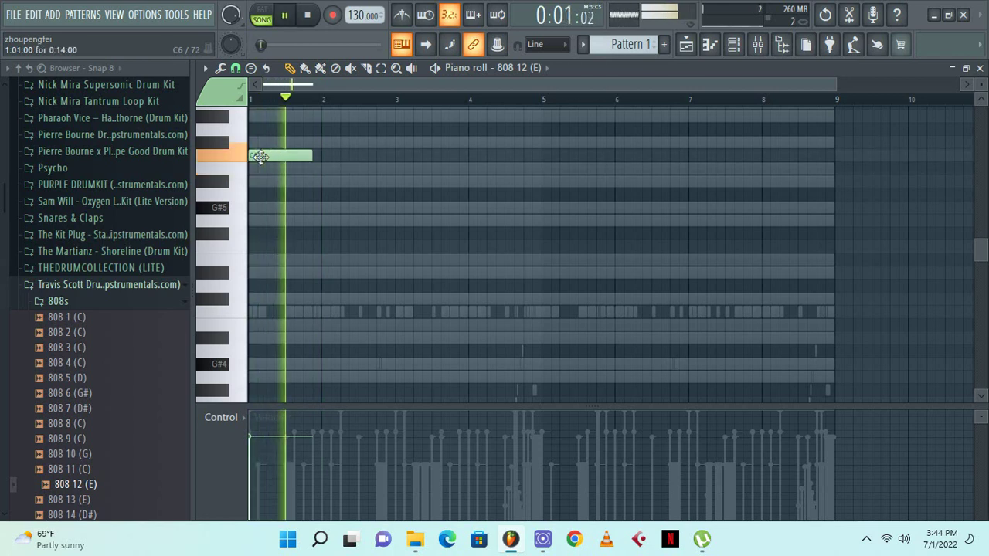
pyautogui.moveTo(308, 155); pyautogui.dragTo(320, 154)
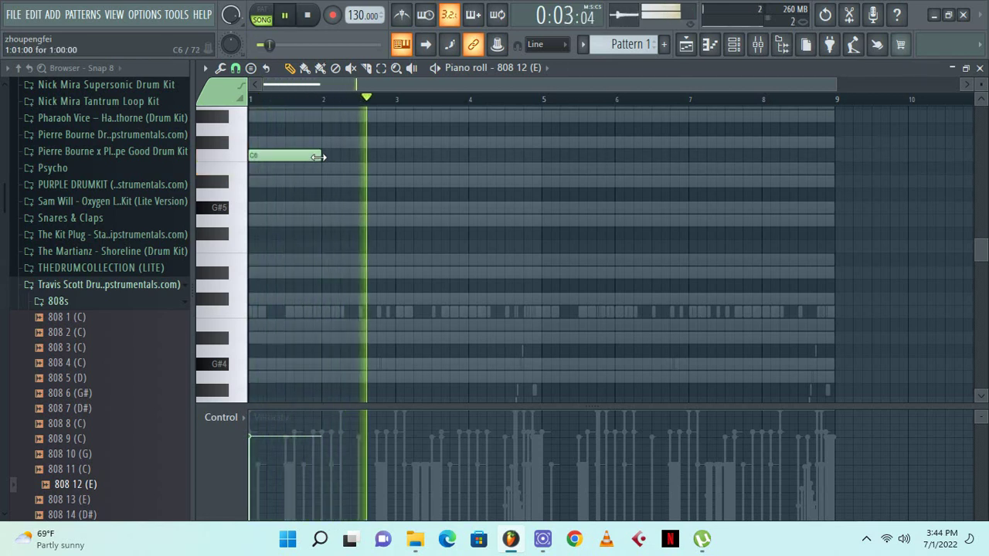
pyautogui.press('space')
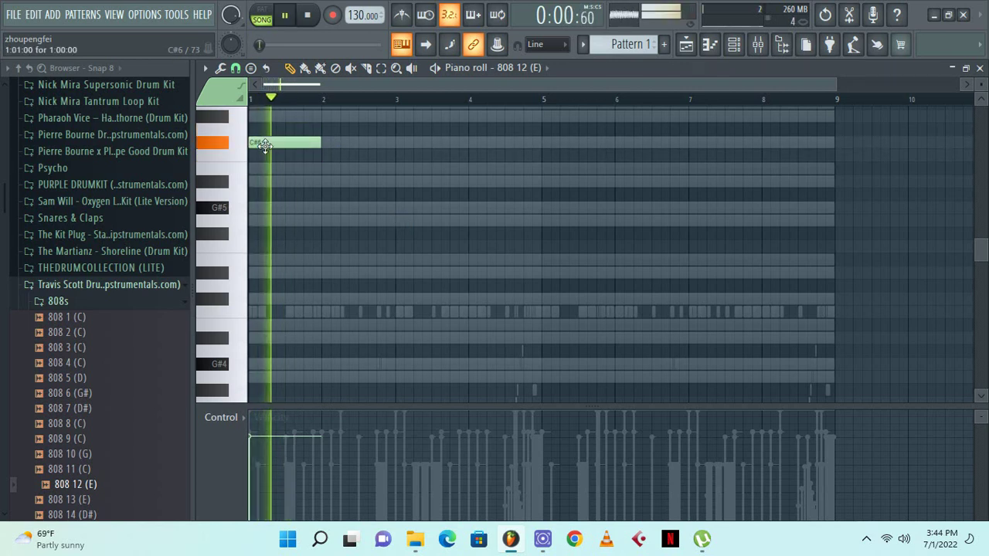
pyautogui.press('space')
pyautogui.moveTo(265, 145)
pyautogui.mouseDown()
pyautogui.moveTo(255, 115)
pyautogui.moveTo(259, 126)
pyautogui.mouseUp()
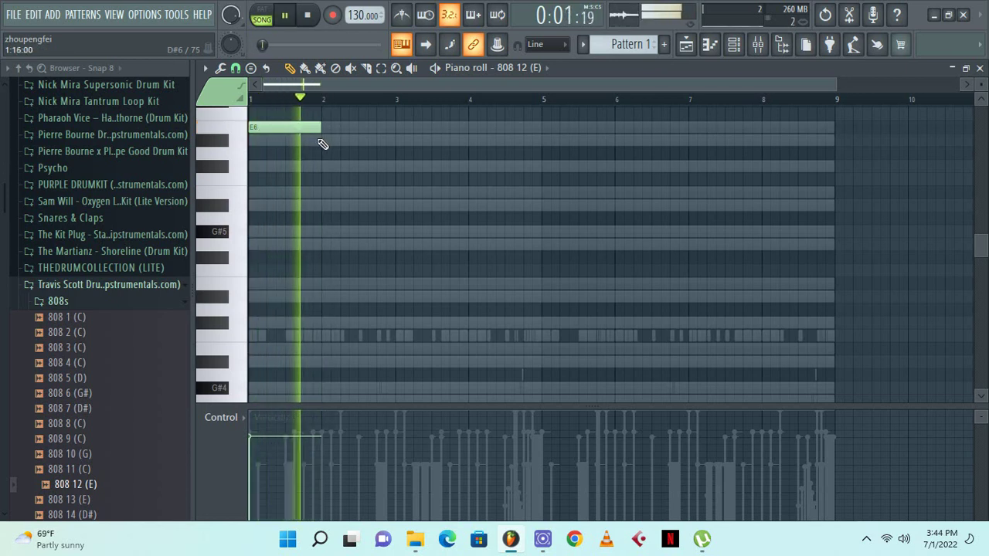
# Add one-bar notes at B5 in bar 3 and A#5 in bar 4, plus a one-beat D#6 at the end of bar 2
pyautogui.click(397, 190)
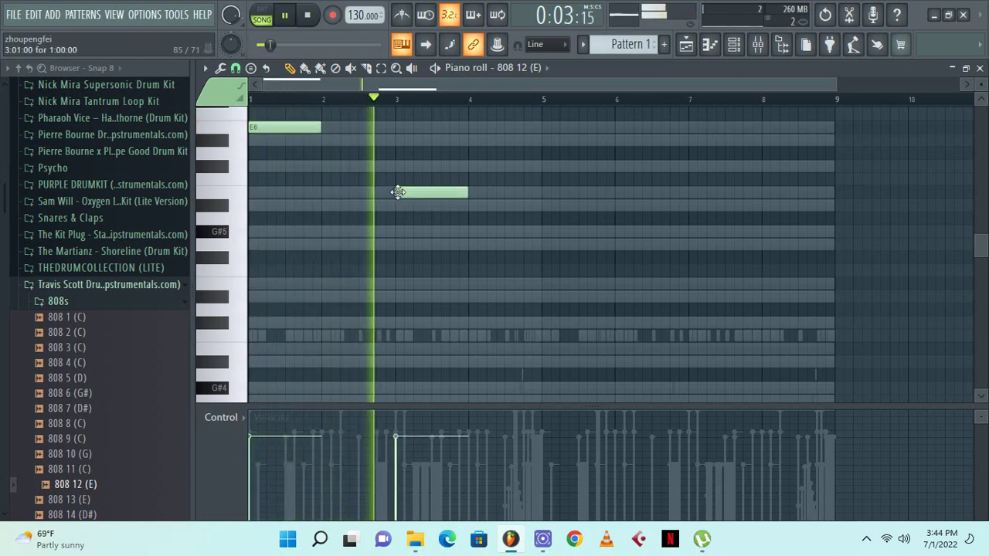
pyautogui.click(462, 207)
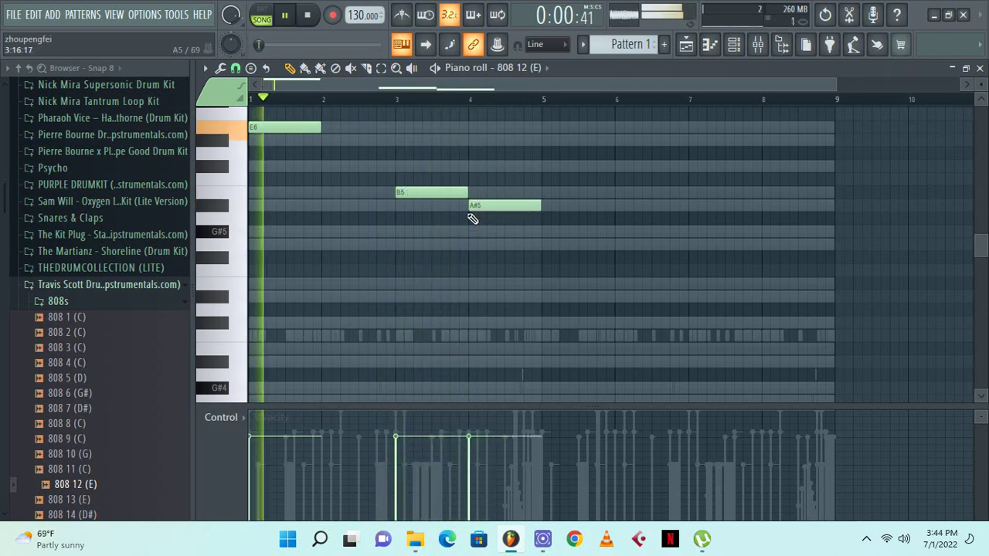
pyautogui.scroll(2, 328, 240)
pyautogui.click(367, 181)
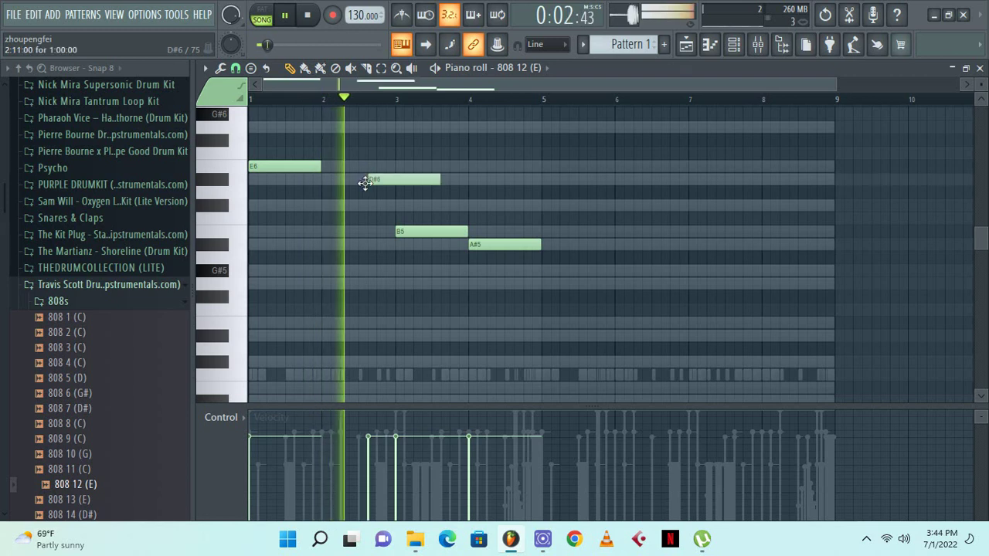
pyautogui.moveTo(366, 181); pyautogui.dragTo(391, 181)
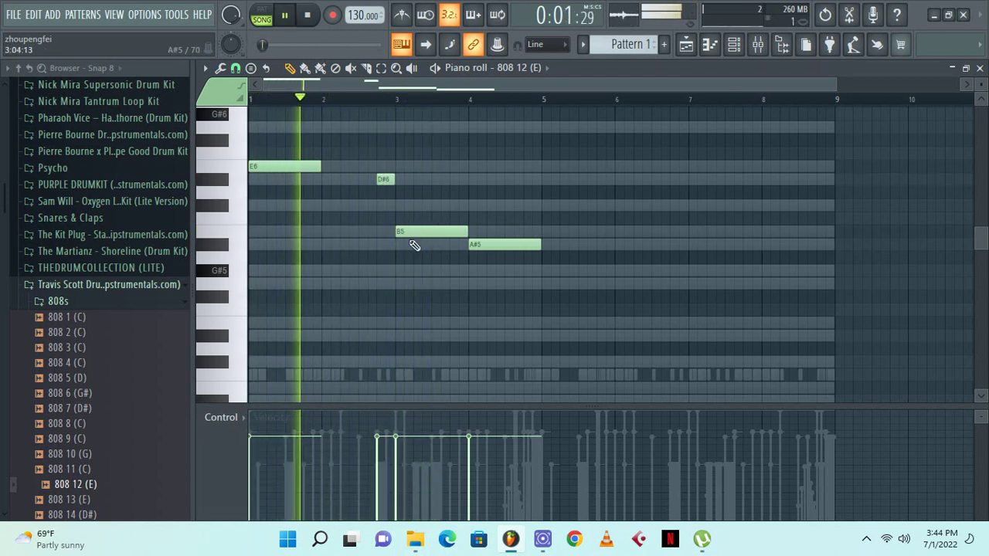
# Try out a short slide note at E6 on bar 3 with a duration of 0:02:00, and delete it
pyautogui.click(399, 168)
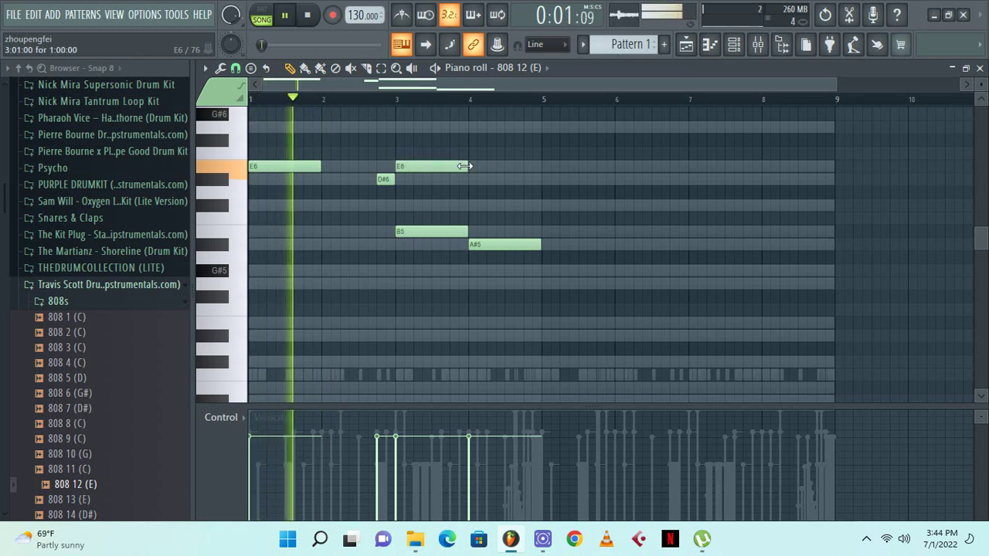
pyautogui.doubleClick(462, 167)
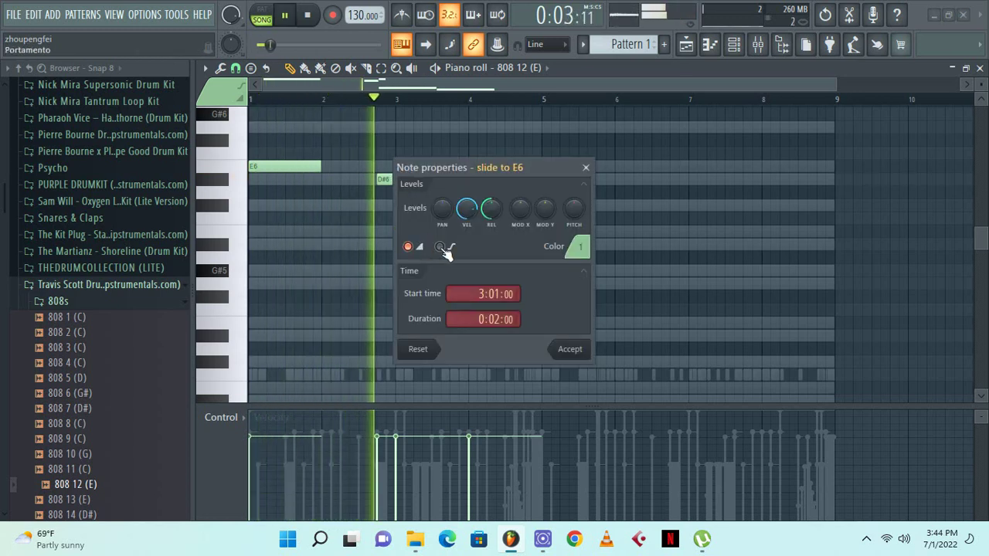
pyautogui.click(560, 349)
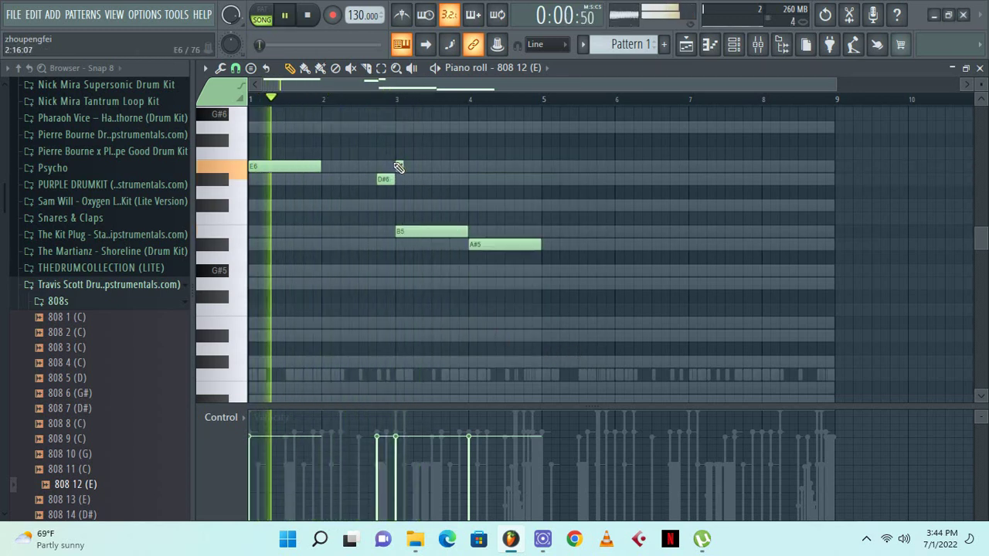
pyautogui.click(399, 167)
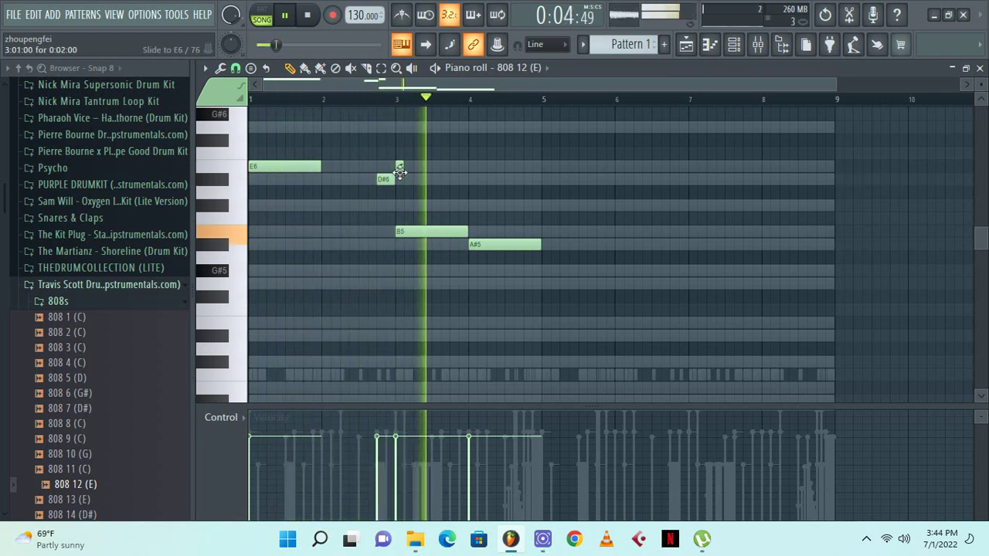
pyautogui.moveTo(398, 168); pyautogui.dragTo(443, 277)
pyautogui.rightClick(443, 274)
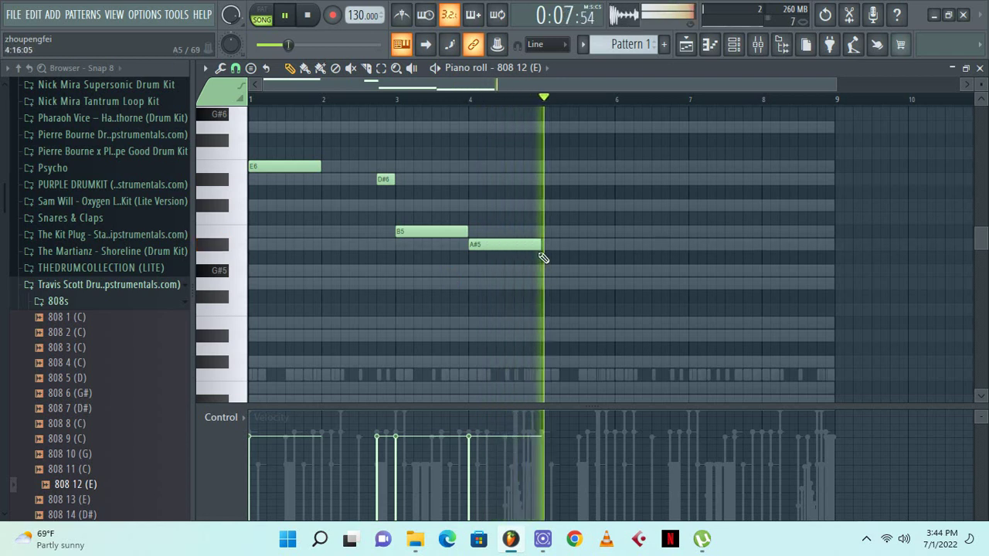
# Duplicate the four-bar 808 phrase into bars 5 to 8 and add a half-beat D#6 directly before the D#6 in bar 6
pyautogui.hotkey('ctrl', 'b')
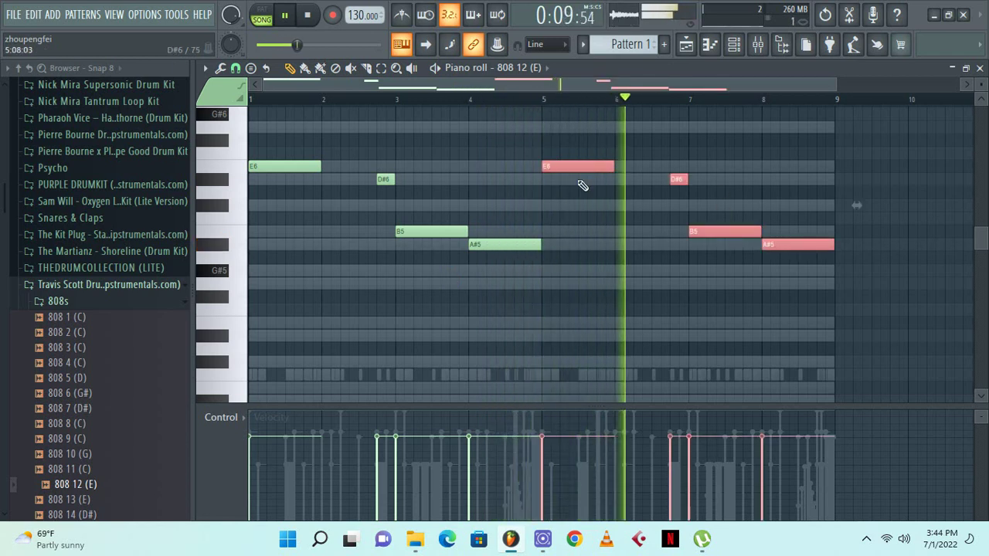
pyautogui.click(662, 180)
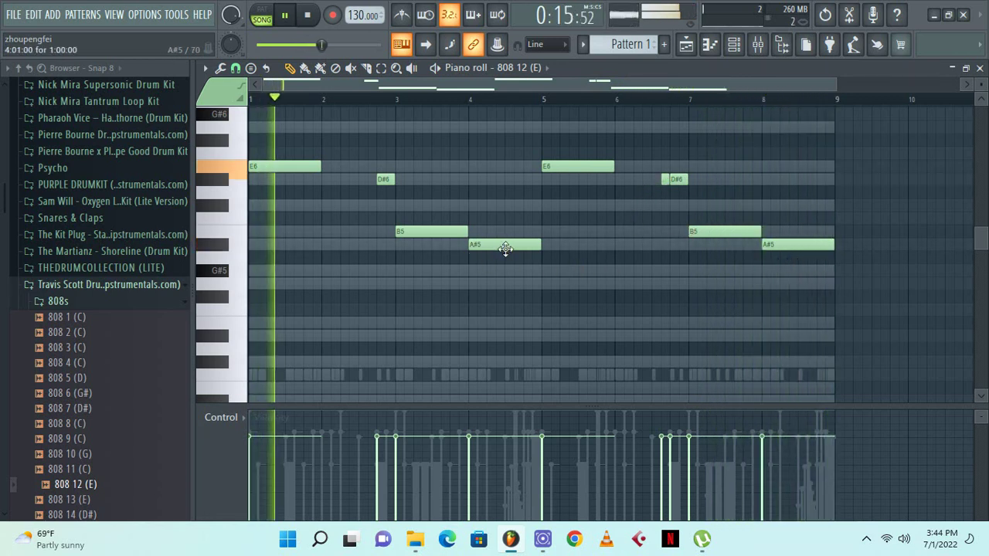
# Transpose the whole 808 phrase down one octave
pyautogui.hotkey('ctrl', 'Down')
pyautogui.scroll(1, 344, 247)
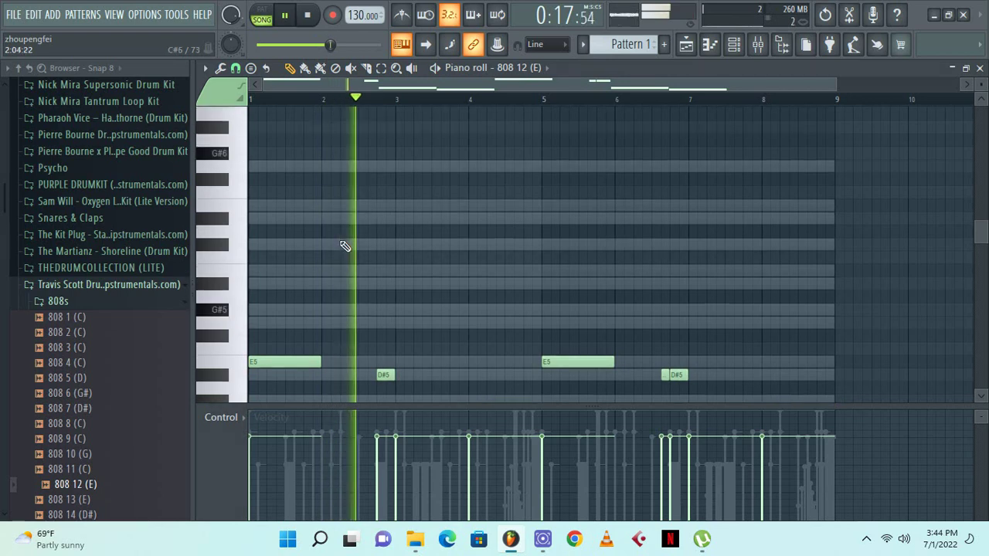
pyautogui.scroll(-5, 344, 246)
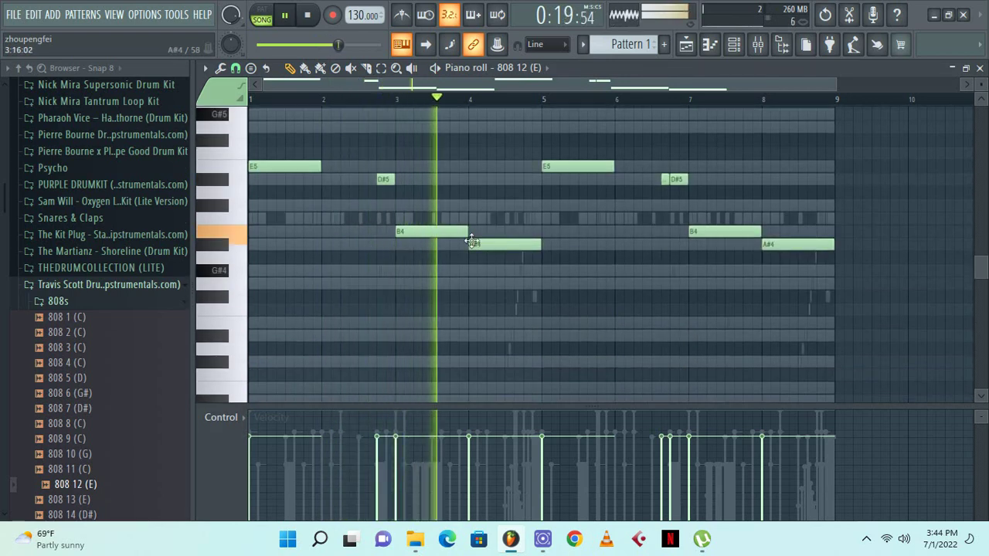
# Select the A#4 note in bar 4
pyautogui.keyDown('ctrl'); pyautogui.click(507, 249); pyautogui.keyUp('ctrl')
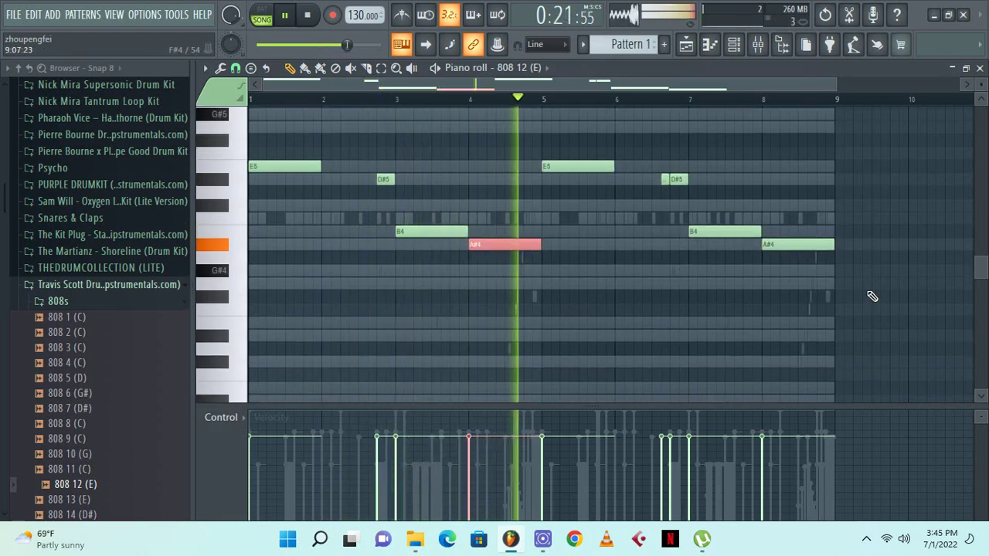
# Add a D#5 note at 6:01:00 lasting 0:10:00 and raise the two short D#5 notes at the end of bar 6 an octave
pyautogui.click(619, 183)
pyautogui.press('space')
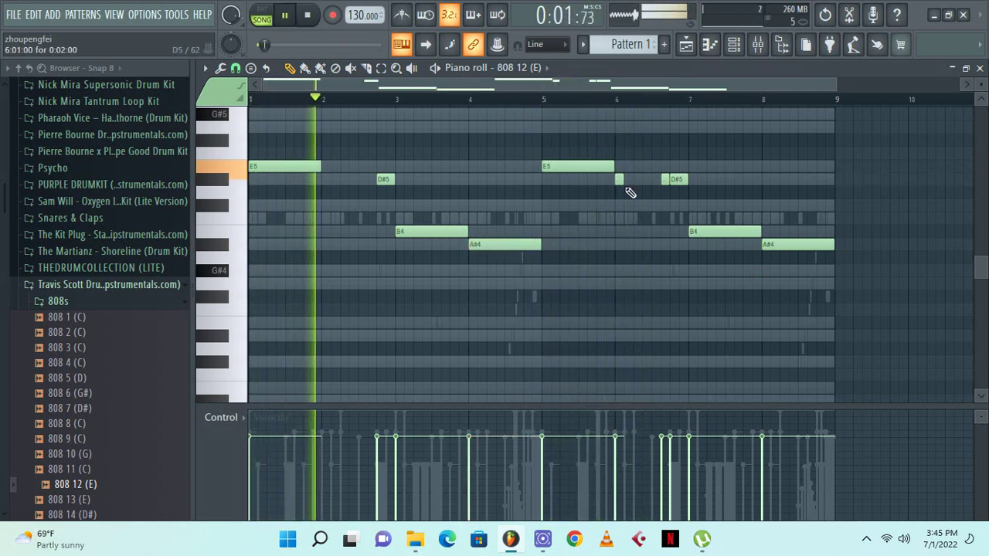
pyautogui.click(628, 182)
pyautogui.rightClick(629, 184)
pyautogui.moveTo(622, 182); pyautogui.dragTo(658, 185)
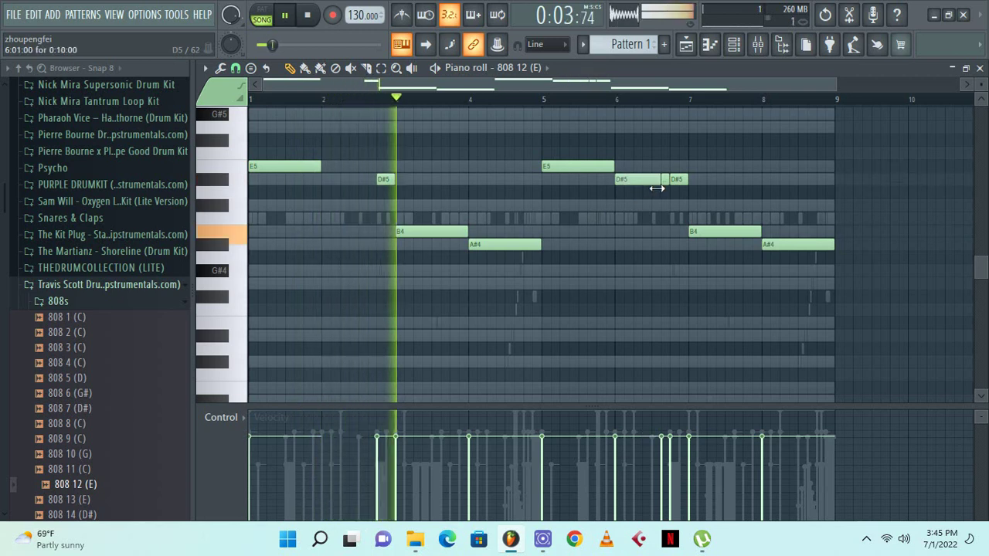
pyautogui.rightClick(673, 182)
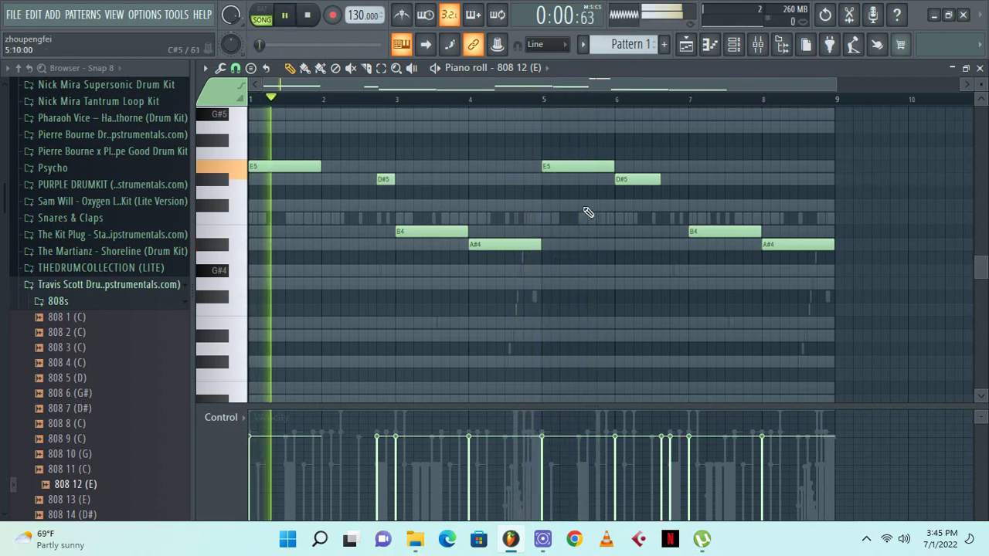
# Add a C#5 slide note at 5:09:00 under the E5 note and shorten it to 0:02:00
pyautogui.doubleClick(584, 206)
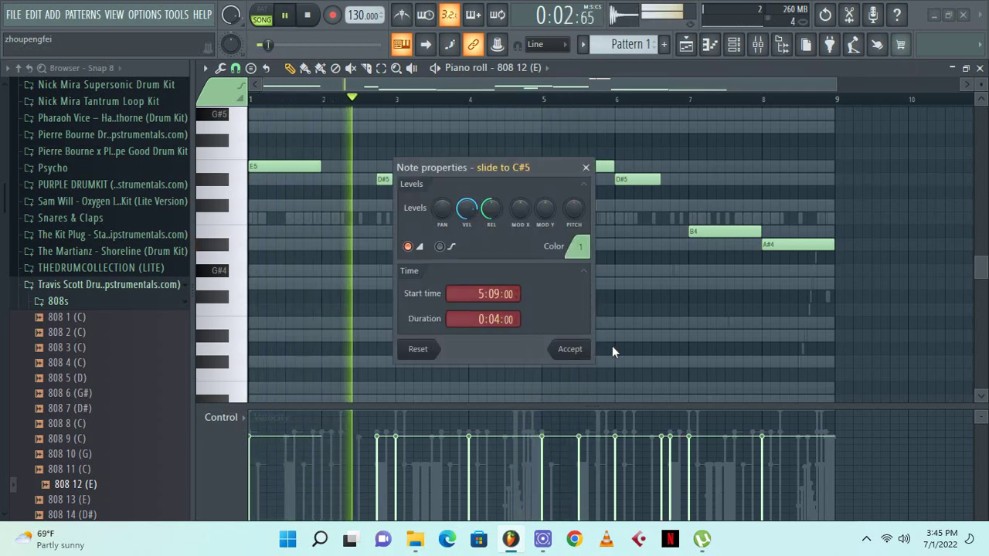
pyautogui.click(569, 348)
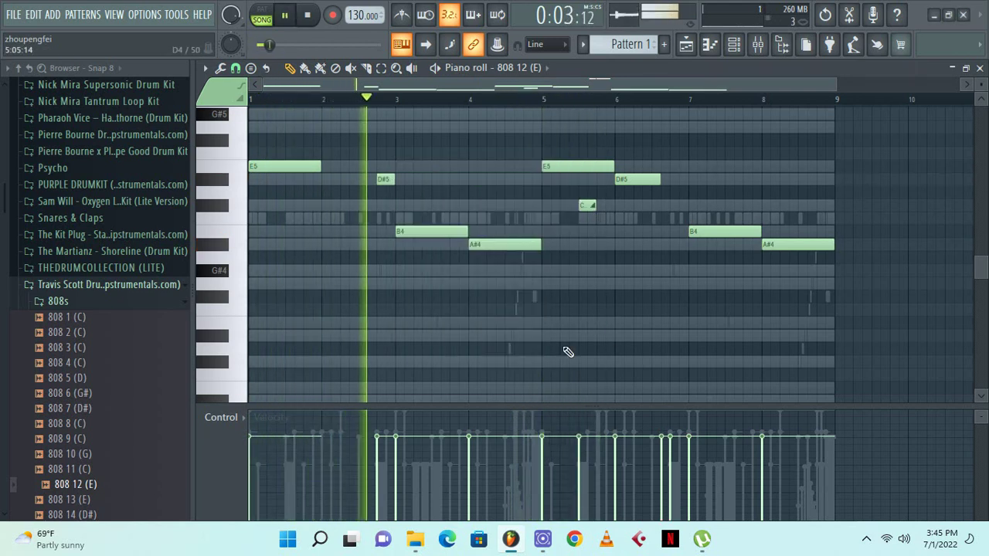
pyautogui.click(605, 206)
pyautogui.rightClick(607, 206)
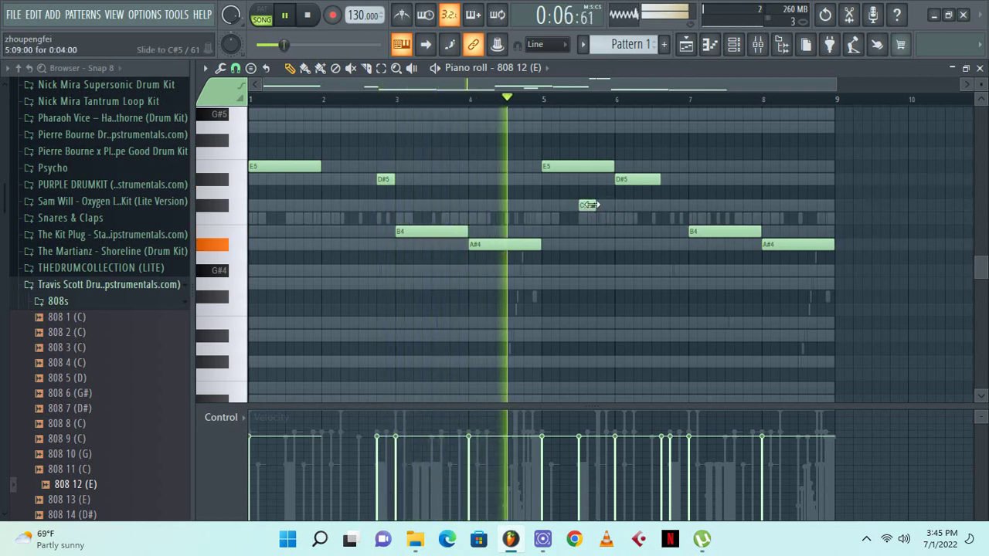
pyautogui.moveTo(593, 206); pyautogui.dragTo(585, 223)
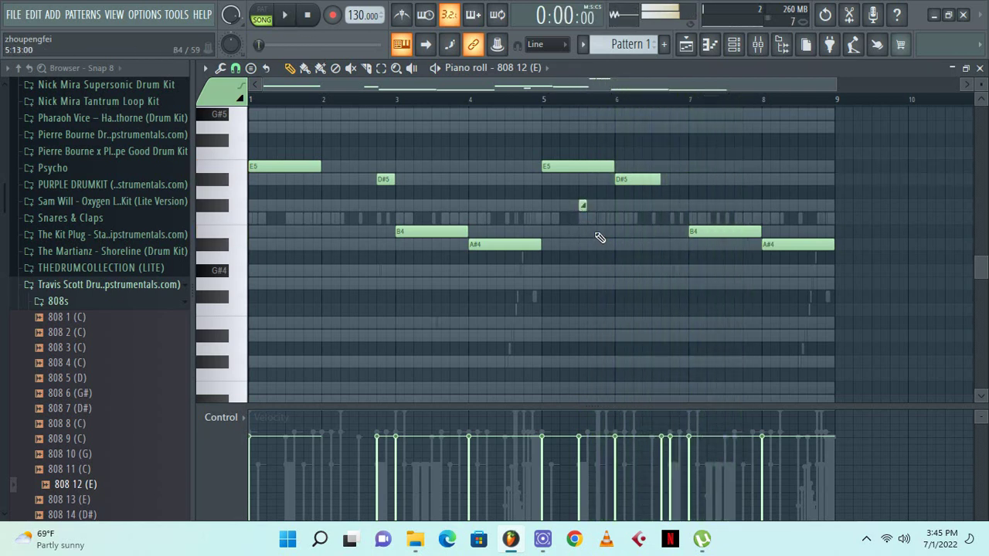
# Play the pattern and add a D#5 note at 2:05:00, extended to meet the existing D#5 at the end of bar 2
pyautogui.scroll(2, 339, 230)
pyautogui.press('space')
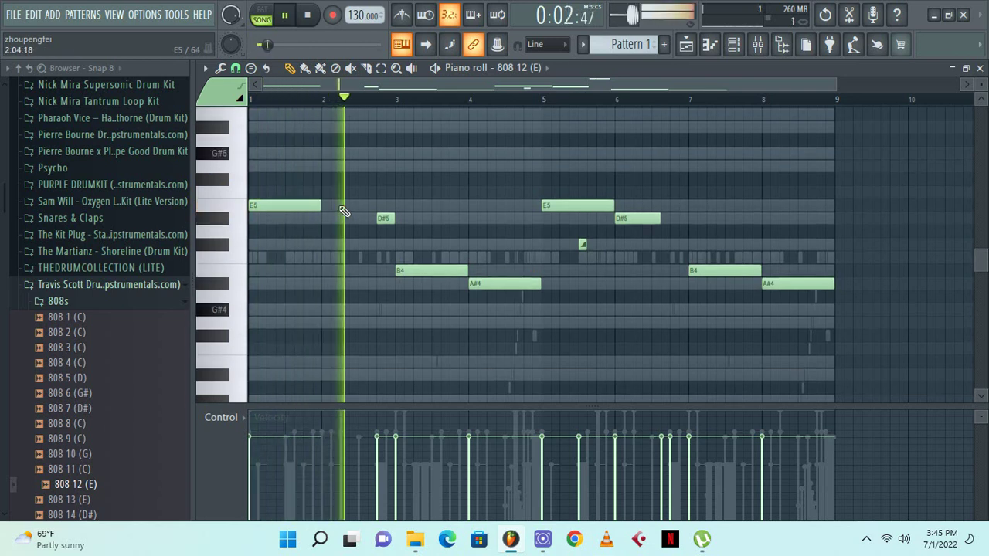
pyautogui.press('space')
pyautogui.press('space')
pyautogui.click(342, 205)
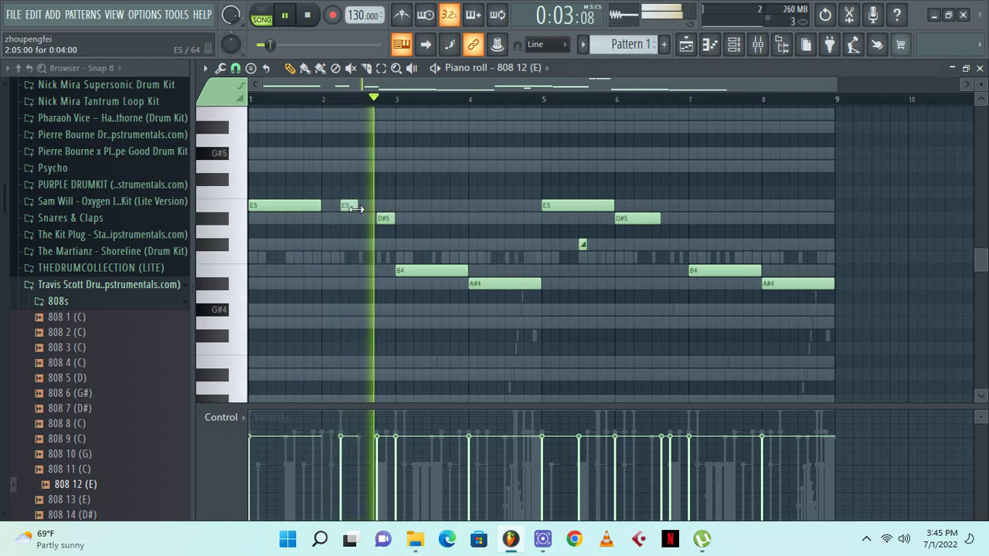
pyautogui.moveTo(346, 206); pyautogui.dragTo(346, 217)
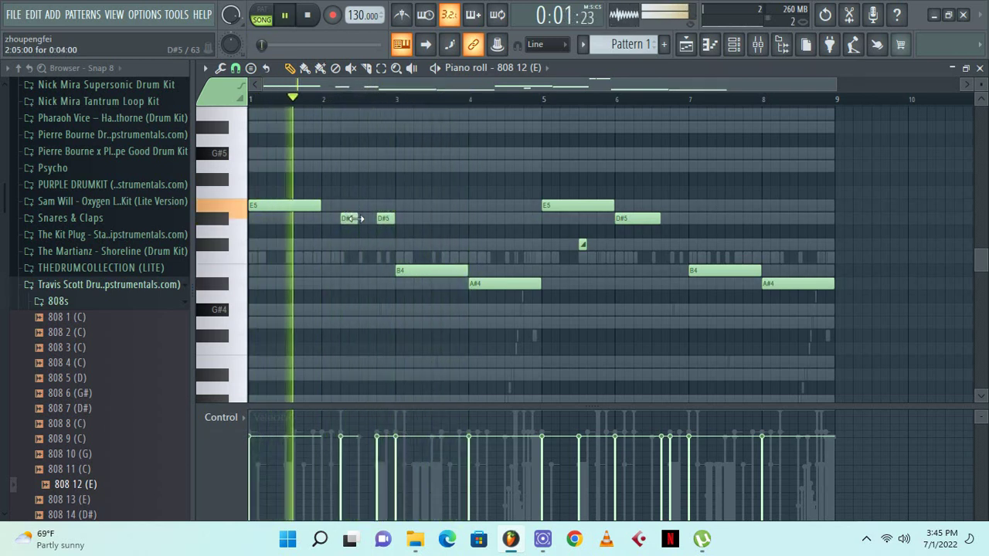
pyautogui.moveTo(357, 219); pyautogui.dragTo(374, 223)
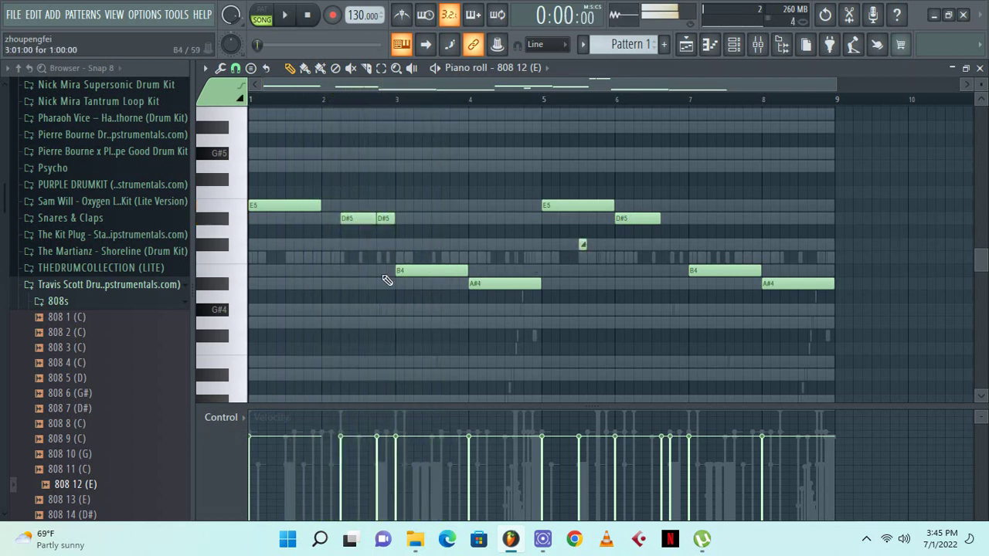
# Add a short B4 slide note under the last D#5 of bar 2 and split bar 4's A#4 into two notes near its end
pyautogui.click(380, 270)
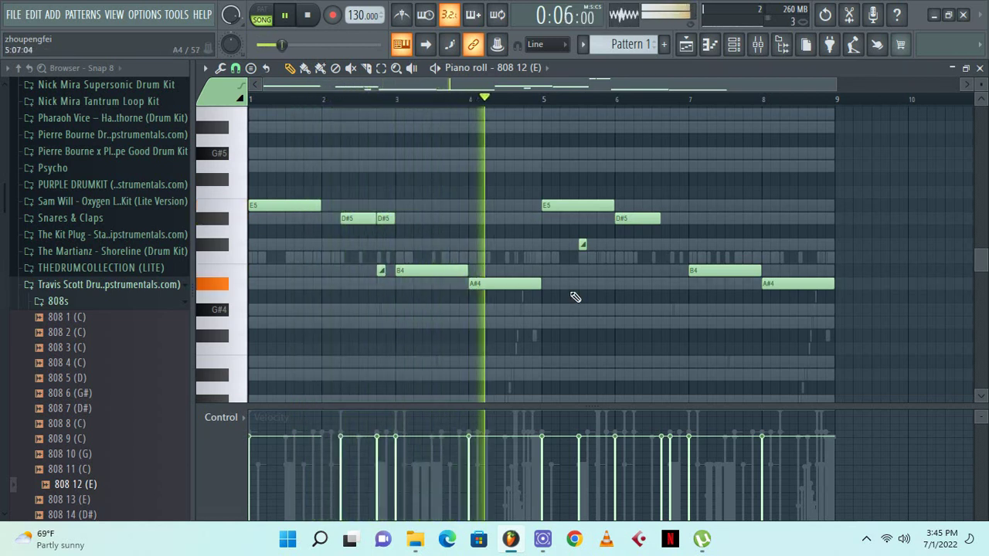
pyautogui.moveTo(543, 289)
pyautogui.mouseDown()
pyautogui.moveTo(523, 296)
pyautogui.moveTo(536, 288)
pyautogui.mouseUp()
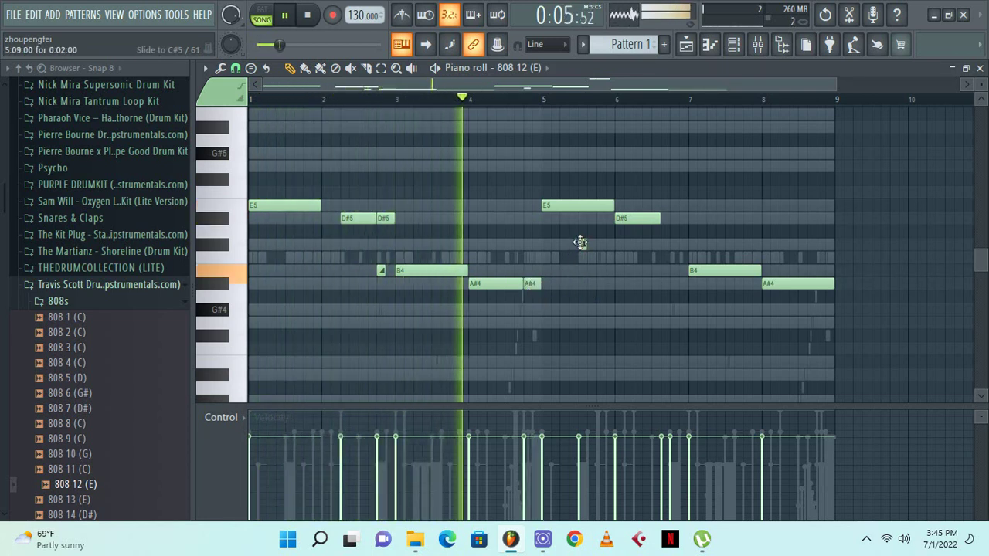
# Try a 0:02:00 slide note at 4:13:00 above the second A#4, on E5 and on D#5
pyautogui.click(581, 243)
pyautogui.click(525, 207)
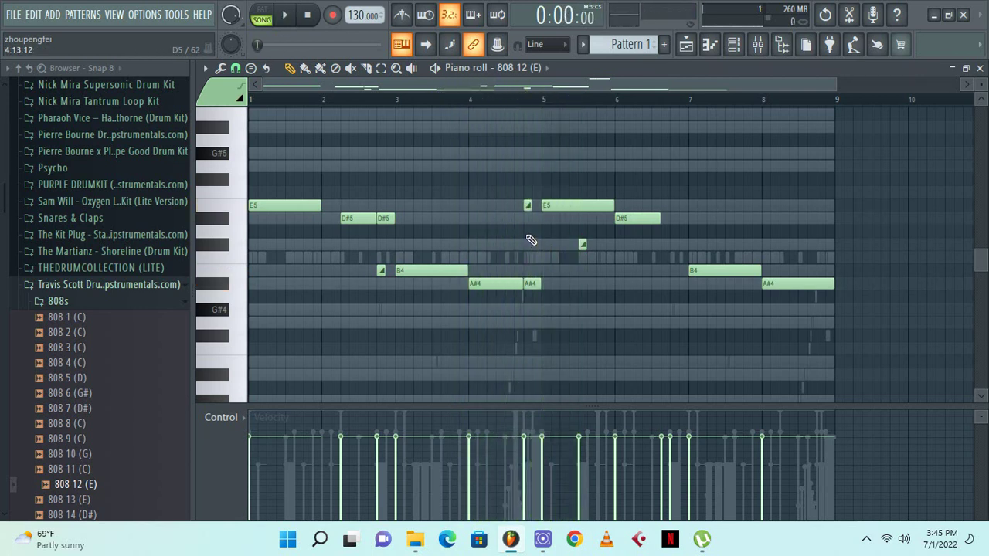
pyautogui.moveTo(528, 206); pyautogui.dragTo(524, 226)
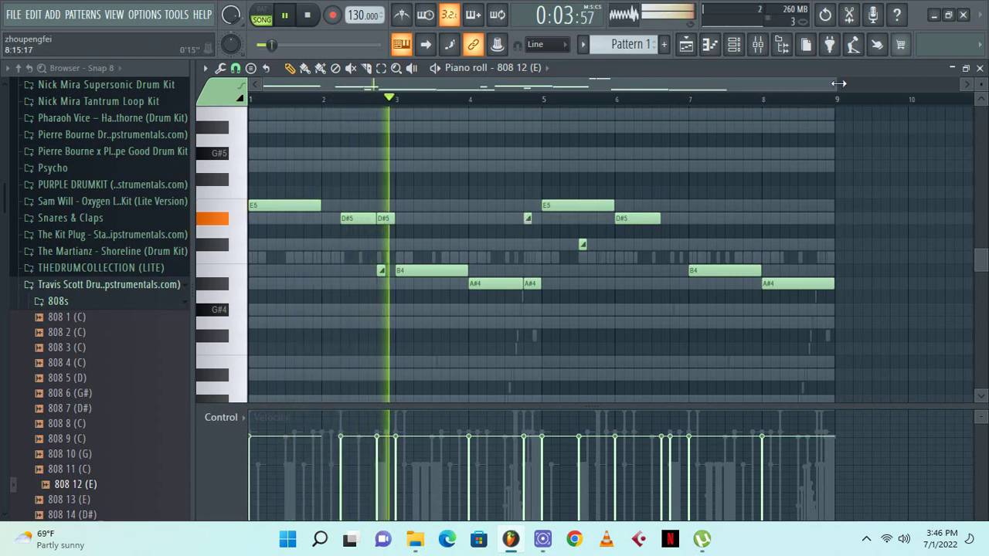
pyautogui.moveTo(834, 84); pyautogui.dragTo(638, 97)
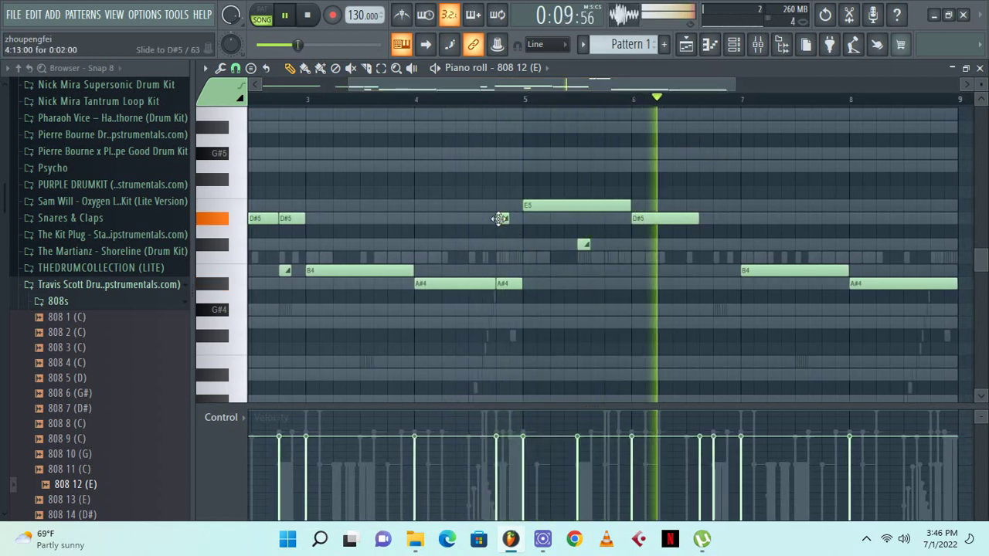
pyautogui.moveTo(498, 212); pyautogui.dragTo(498, 206)
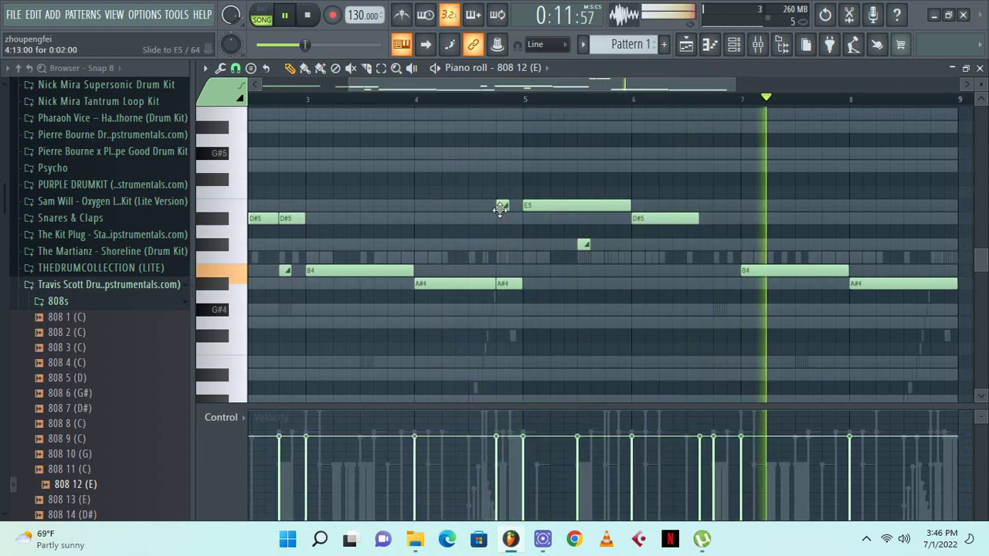
pyautogui.rightClick(499, 207)
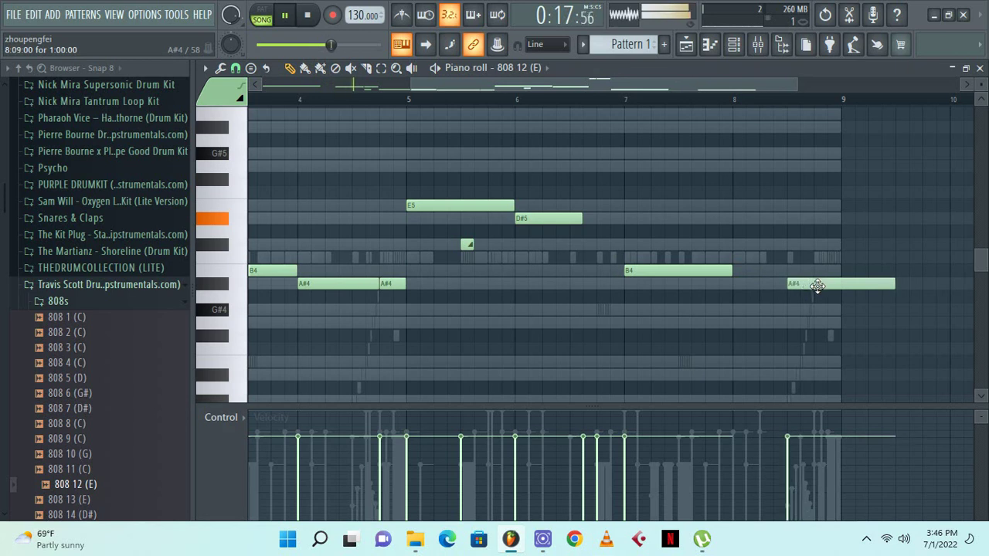
# Add a short A#4 note before the A#4 at 8:09:00, chop it into a fast roll and ramp the roll's velocities upward
pyautogui.click(769, 285)
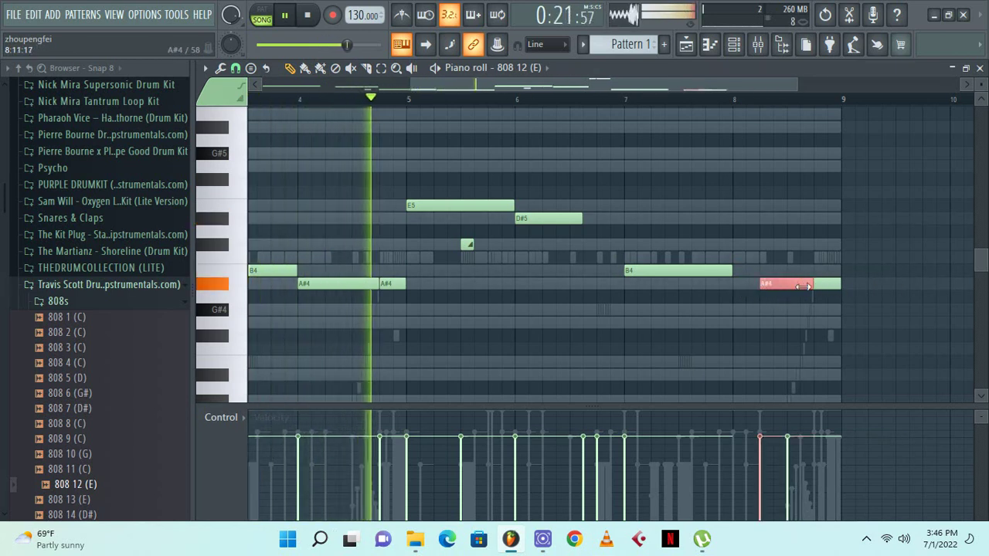
pyautogui.moveTo(804, 286); pyautogui.dragTo(776, 287)
pyautogui.hotkey('ctrl', 'u')
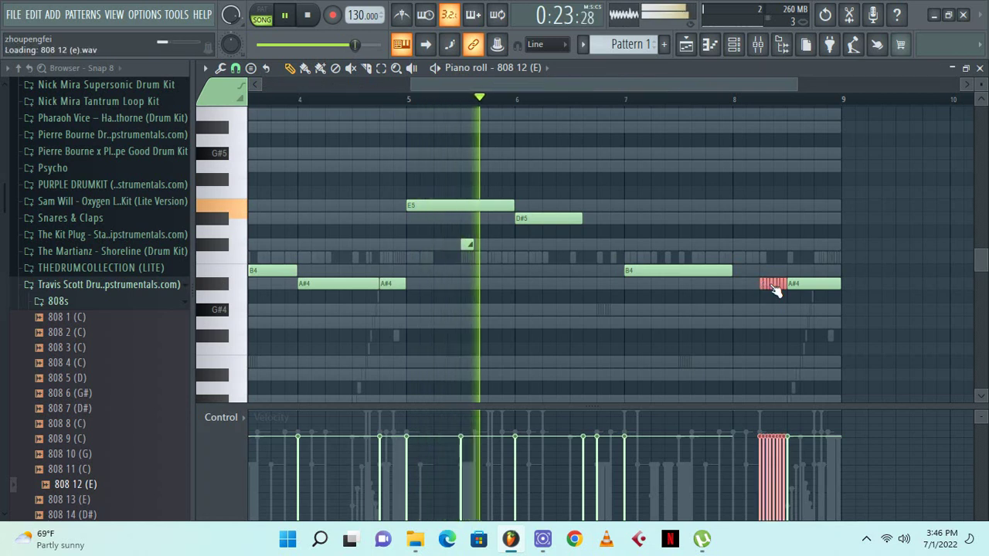
pyautogui.hotkey('alt', 'u')
pyautogui.click(570, 352)
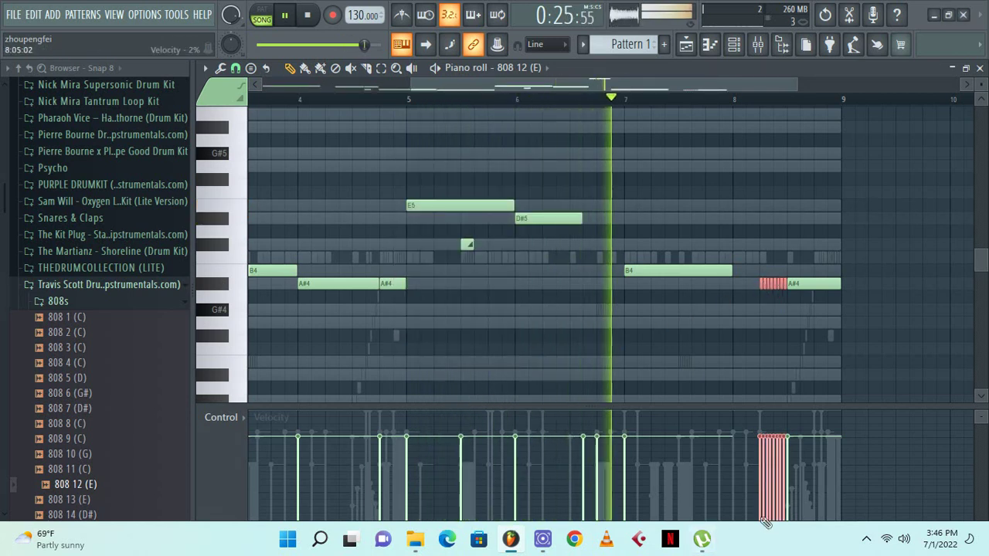
pyautogui.moveTo(762, 516); pyautogui.dragTo(790, 442)
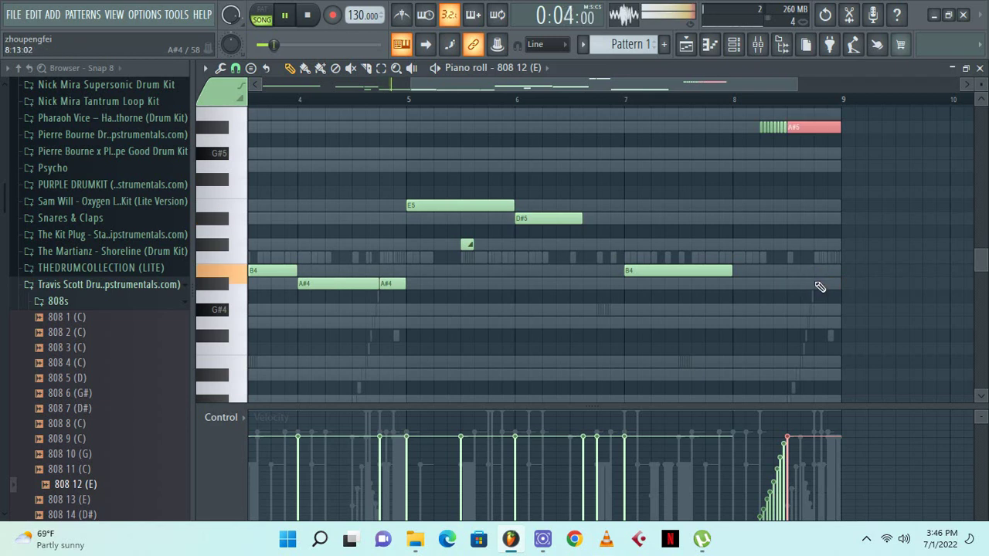
# Add an A#5 note at 8:01:00 and a B4 note at the same start, with slide and portamento enabled and shortened to 0:02:00
pyautogui.click(744, 128)
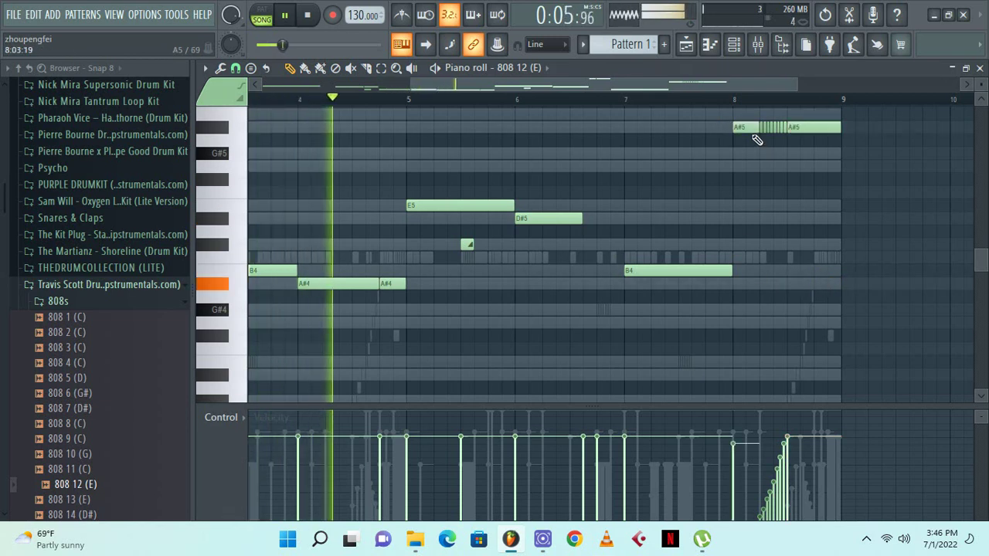
pyautogui.click(746, 269)
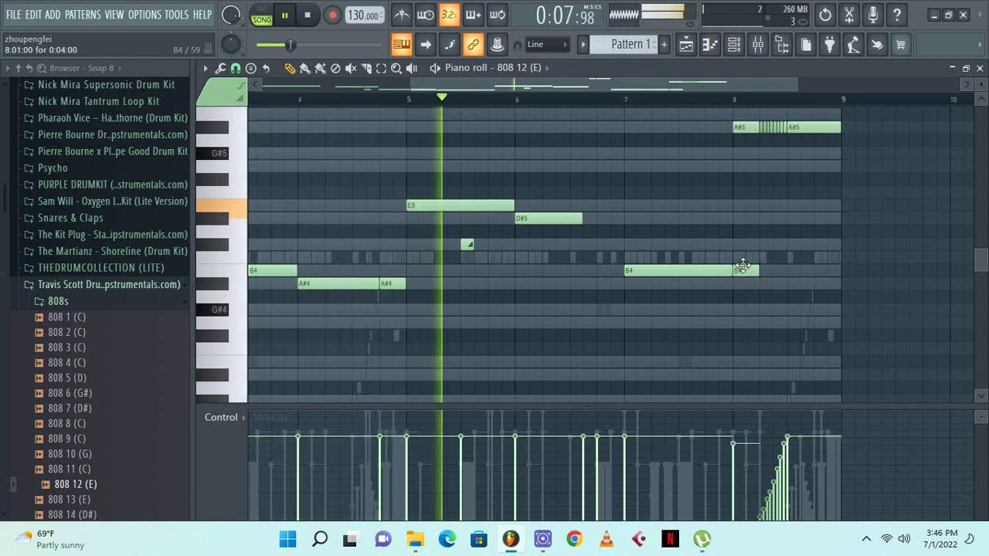
pyautogui.doubleClick(746, 269)
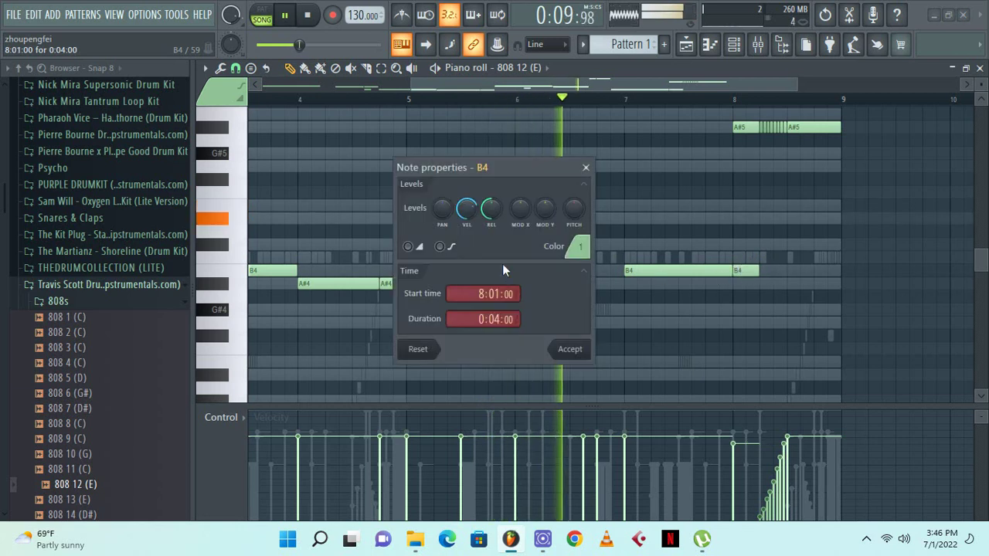
pyautogui.click(448, 249)
pyautogui.click(409, 248)
pyautogui.click(570, 349)
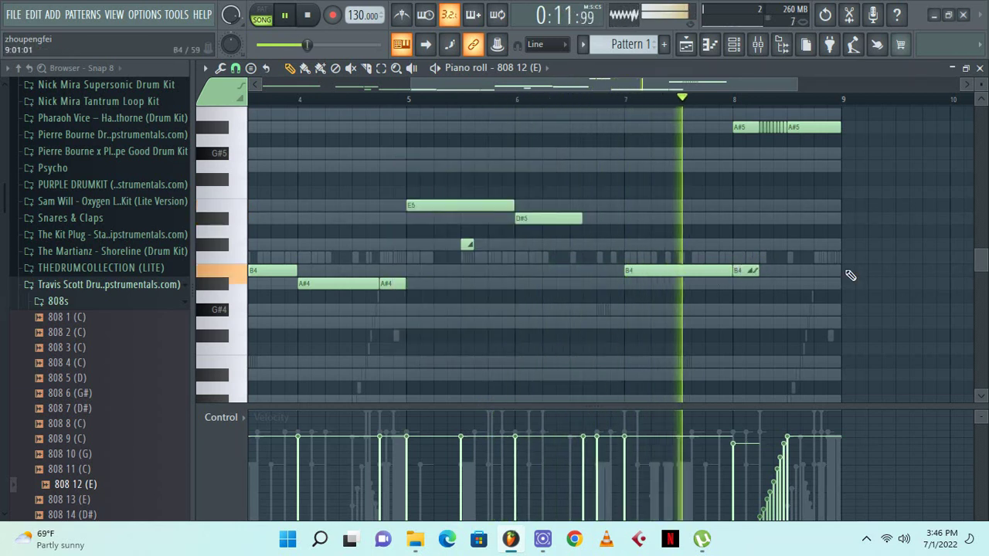
pyautogui.moveTo(758, 271); pyautogui.dragTo(739, 280)
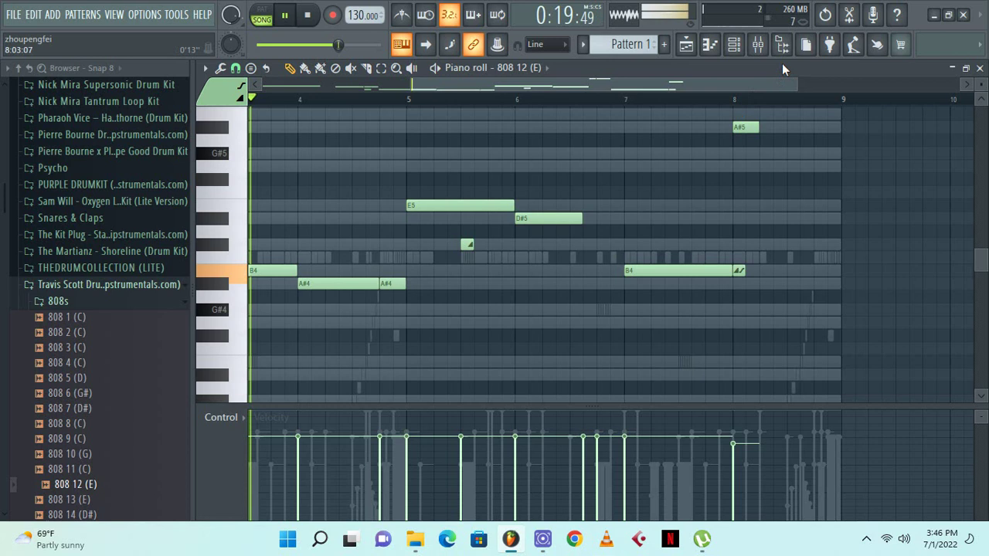
# Fill the rest of bar 8 with two A#5 notes, extending the first up to the second, which occupies the bar's last quarter
pyautogui.click(763, 128)
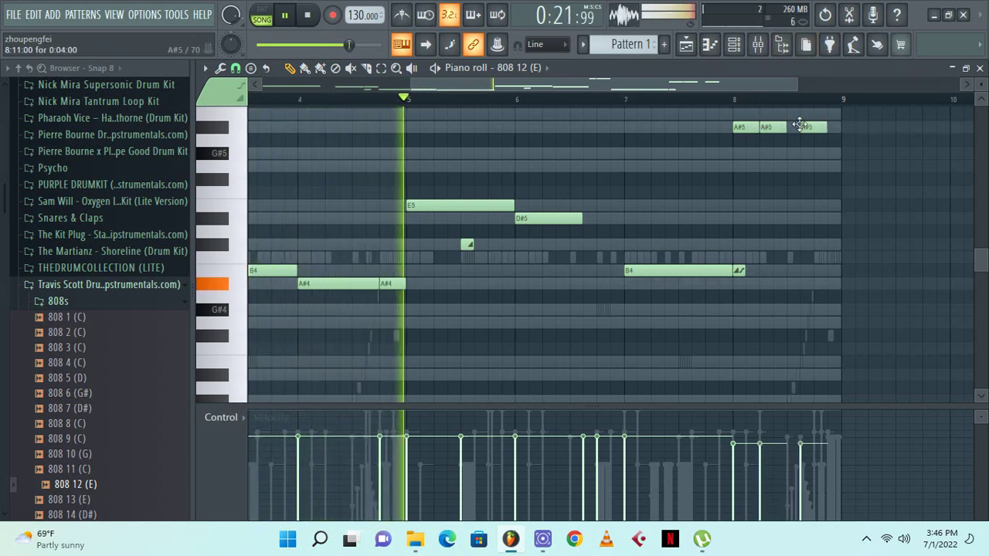
pyautogui.click(792, 127)
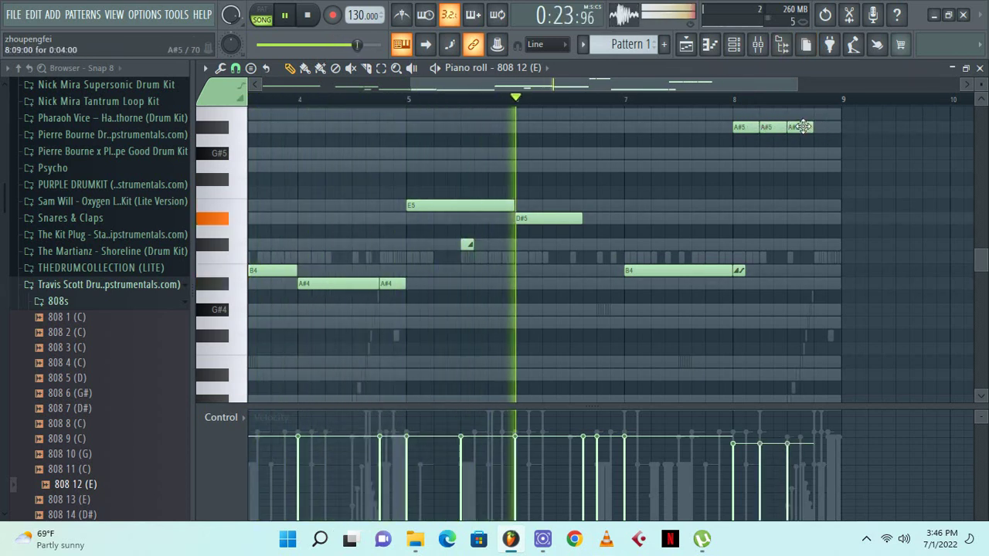
pyautogui.moveTo(804, 127)
pyautogui.mouseDown()
pyautogui.moveTo(829, 122)
pyautogui.moveTo(794, 130)
pyautogui.moveTo(818, 127)
pyautogui.mouseUp()
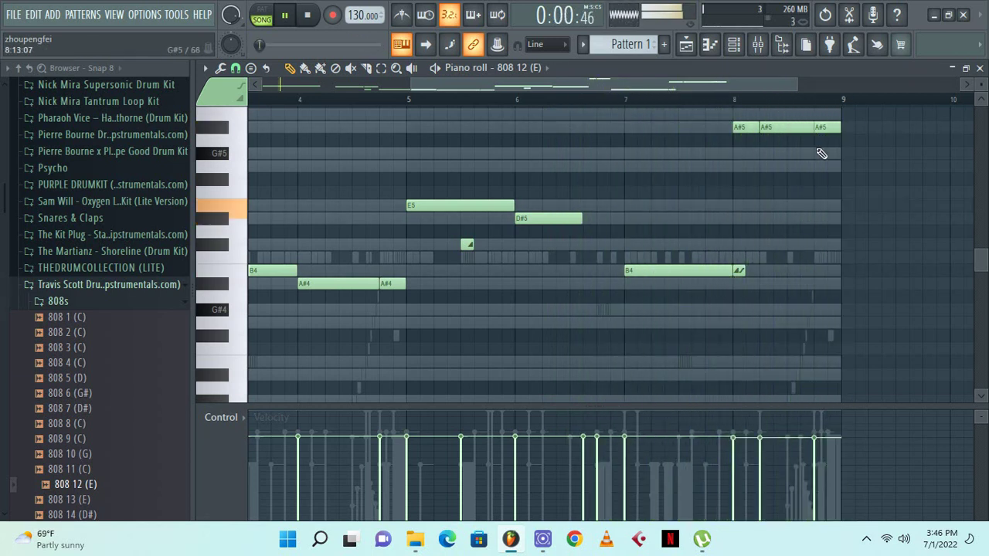
pyautogui.moveTo(806, 129); pyautogui.dragTo(816, 128)
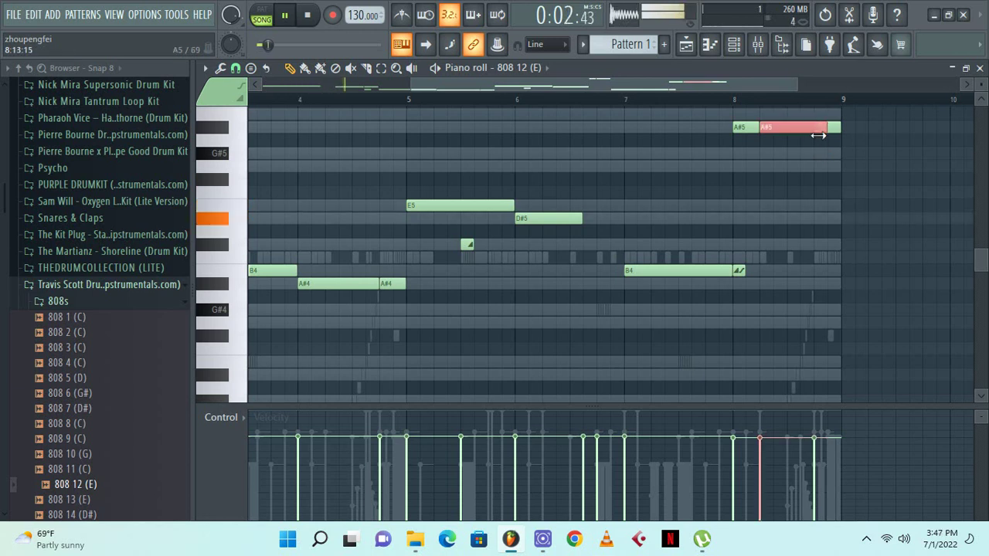
# Move the B4 slide note at 8:01:00 up to D#6, above the A#5 notes
pyautogui.scroll(3, 817, 144)
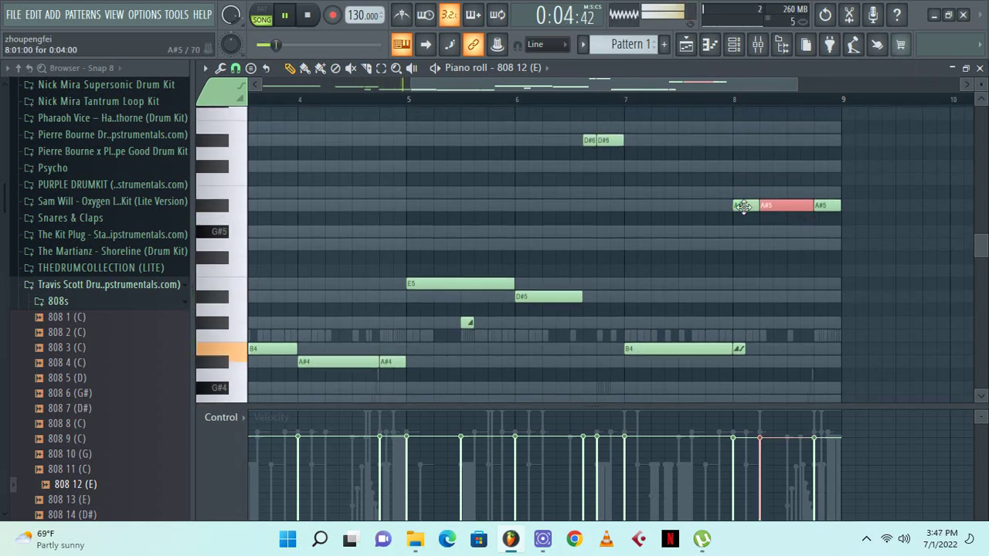
pyautogui.click(739, 348)
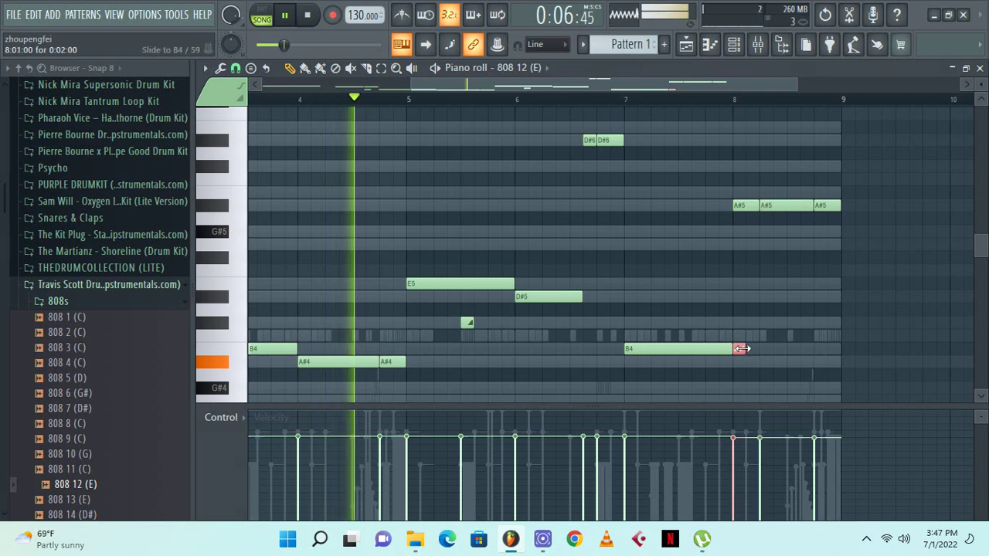
pyautogui.hotkey('ctrl', 'Up')
pyautogui.hotkey('ctrl', 'Up')
pyautogui.scroll(3, 751, 355)
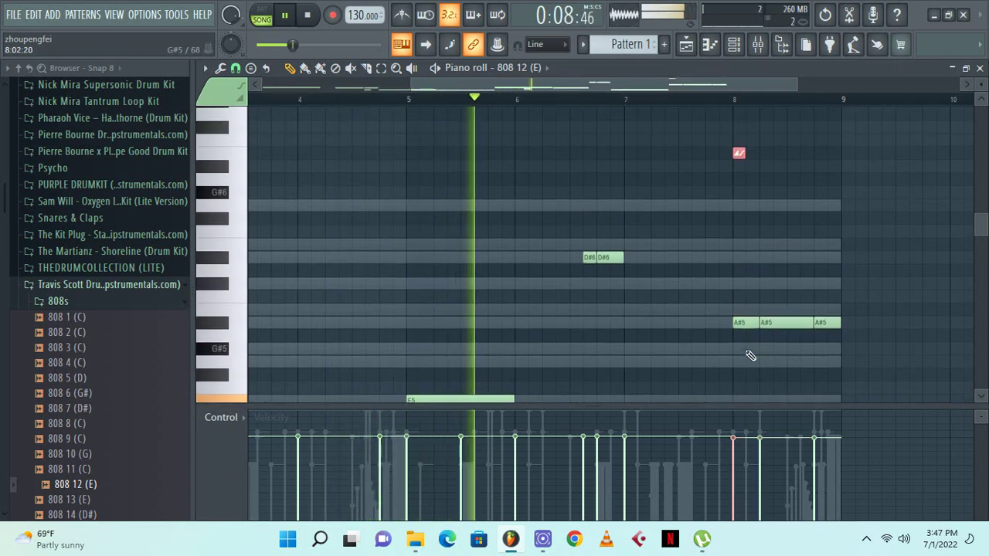
pyautogui.moveTo(738, 153); pyautogui.dragTo(736, 260)
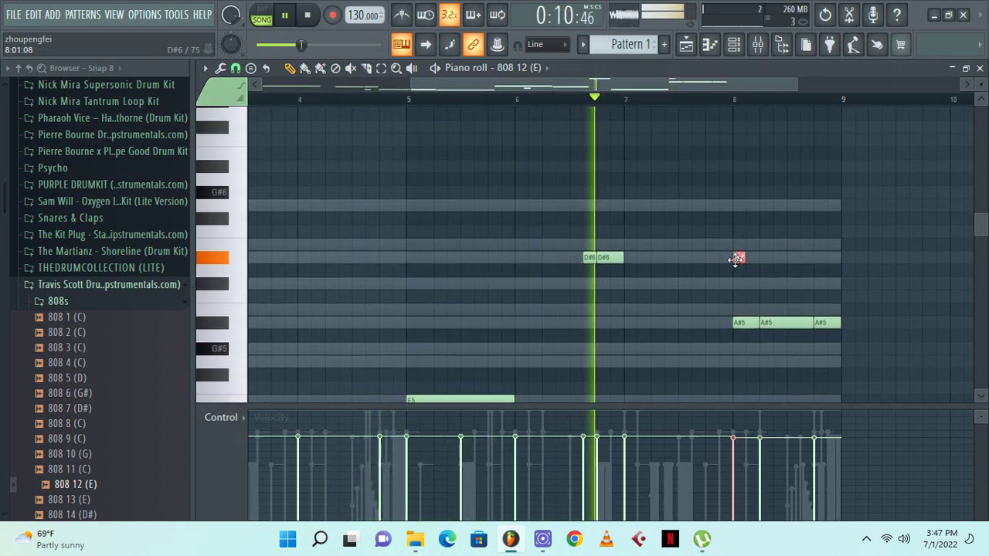
# Move the D#6 slide note in bar 8 so it starts at 8:03:00
pyautogui.scroll(-1, 757, 328)
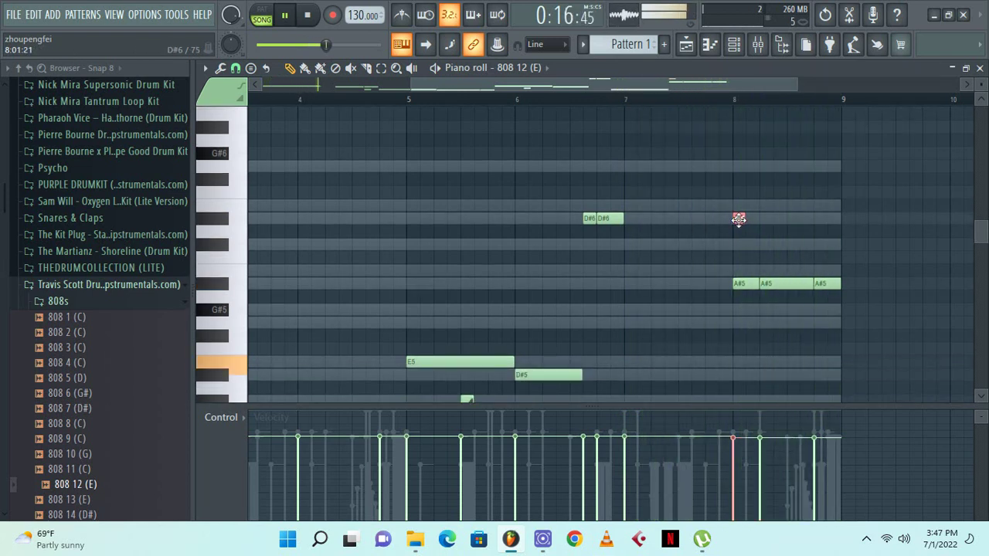
pyautogui.moveTo(739, 219); pyautogui.dragTo(753, 217)
pyautogui.scroll(-5, 753, 231)
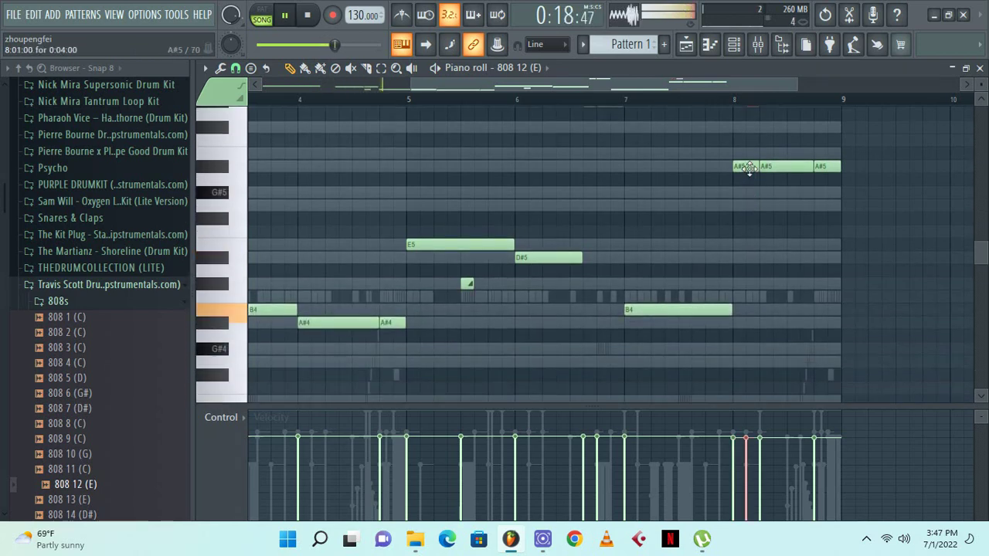
pyautogui.scroll(3, 751, 179)
pyautogui.scroll(-4, 753, 180)
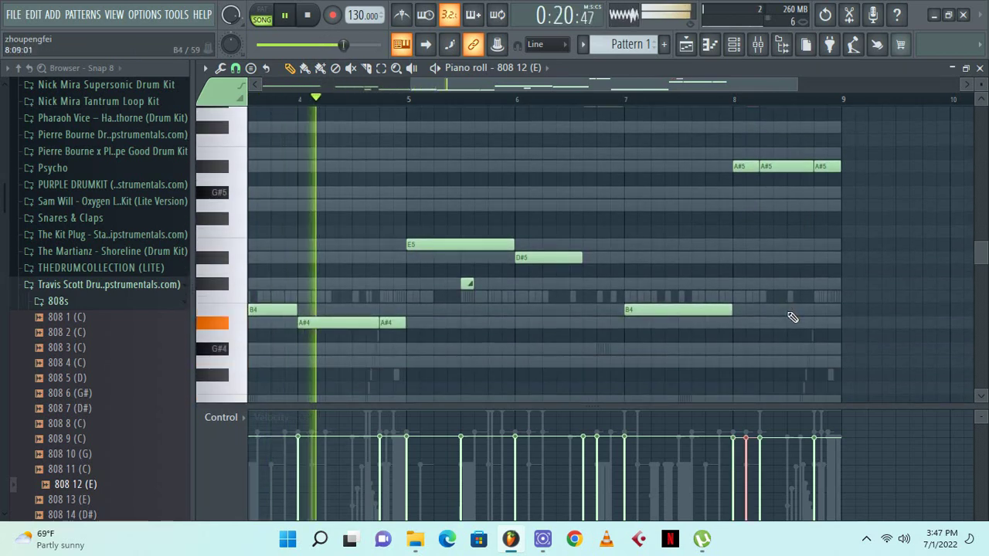
# Add a B4 slide note at 8:09:00 and replace the D#6 slide note at 8:03:00 with a G#5 one
pyautogui.click(788, 309)
pyautogui.scroll(2, 788, 309)
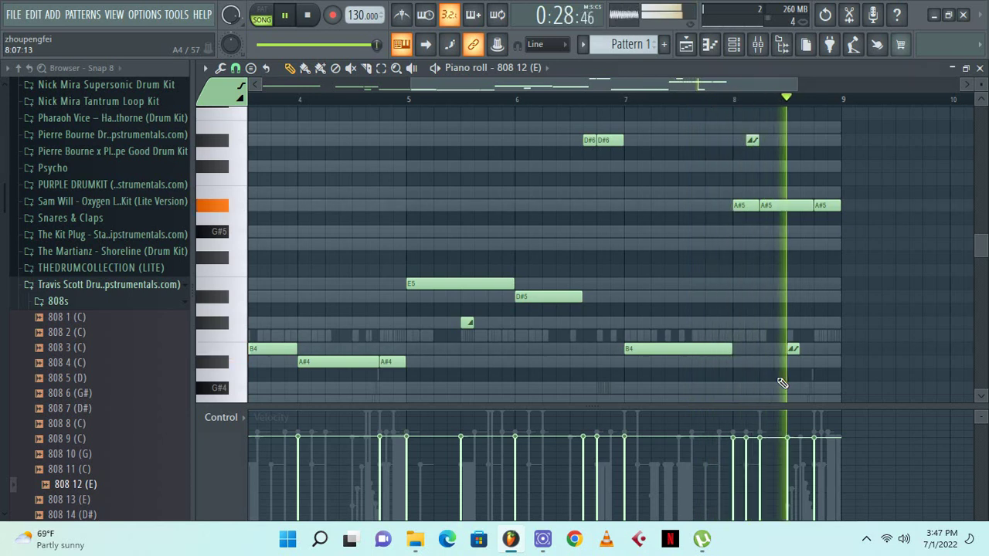
pyautogui.rightClick(752, 141)
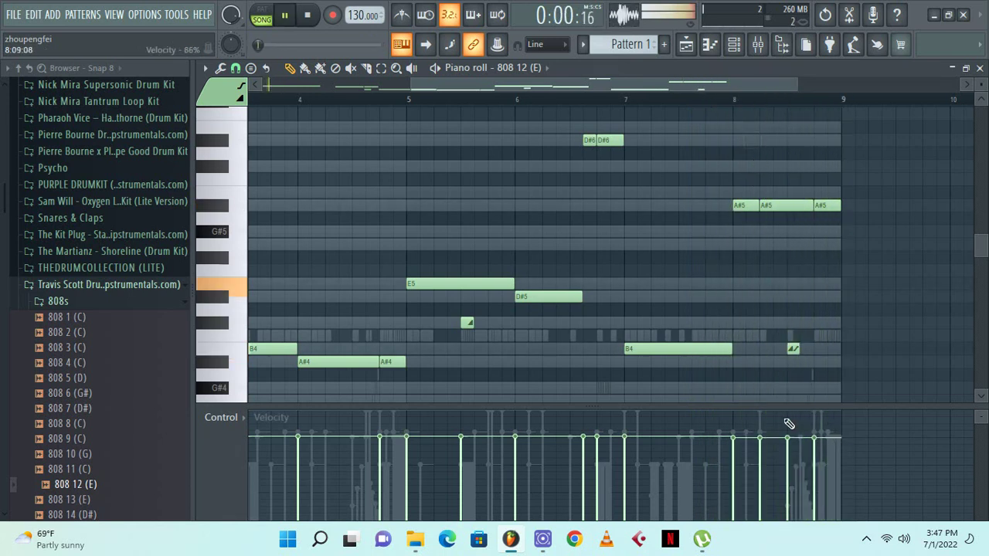
pyautogui.click(750, 232)
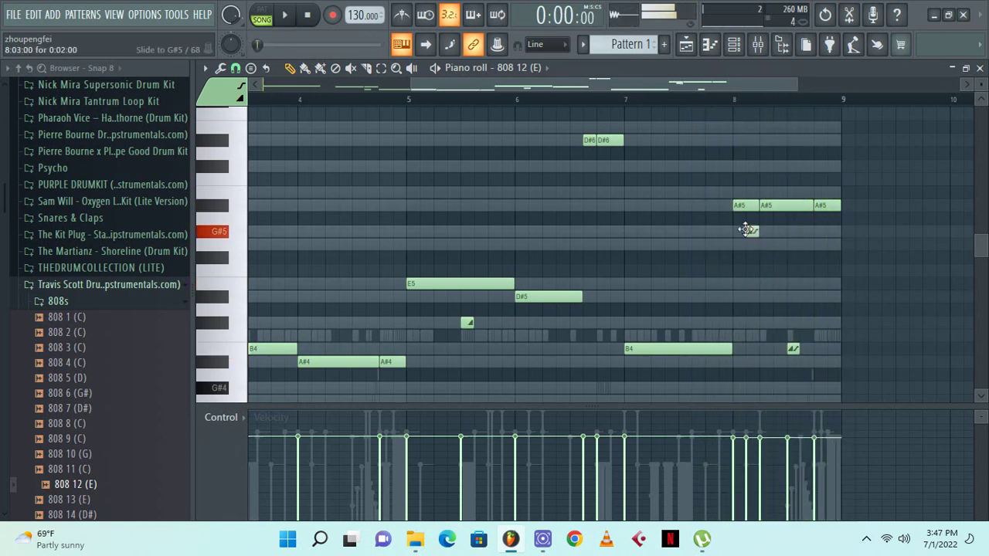
# Play the song from bar 8 and from an earlier point to check the 808's new slide notes
pyautogui.click(741, 103)
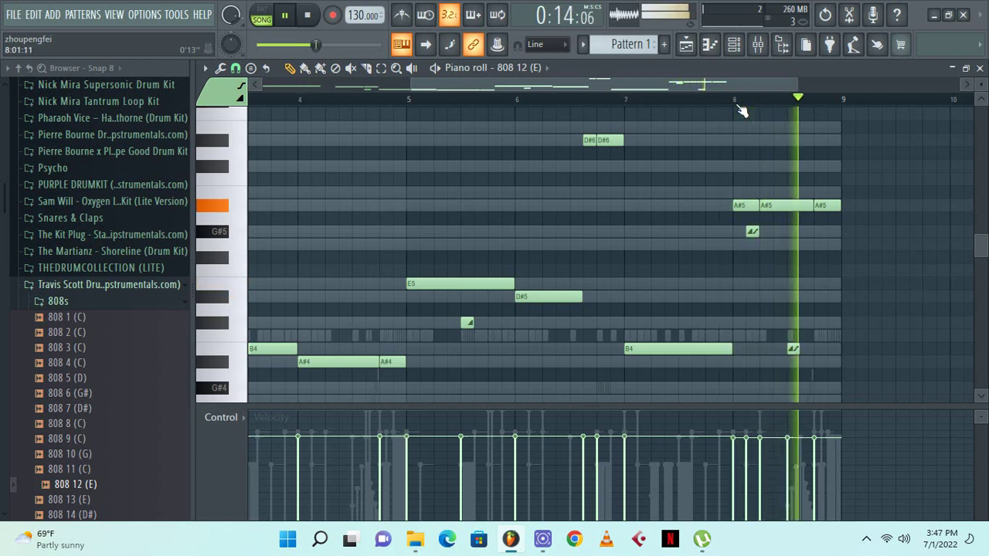
pyautogui.press('space')
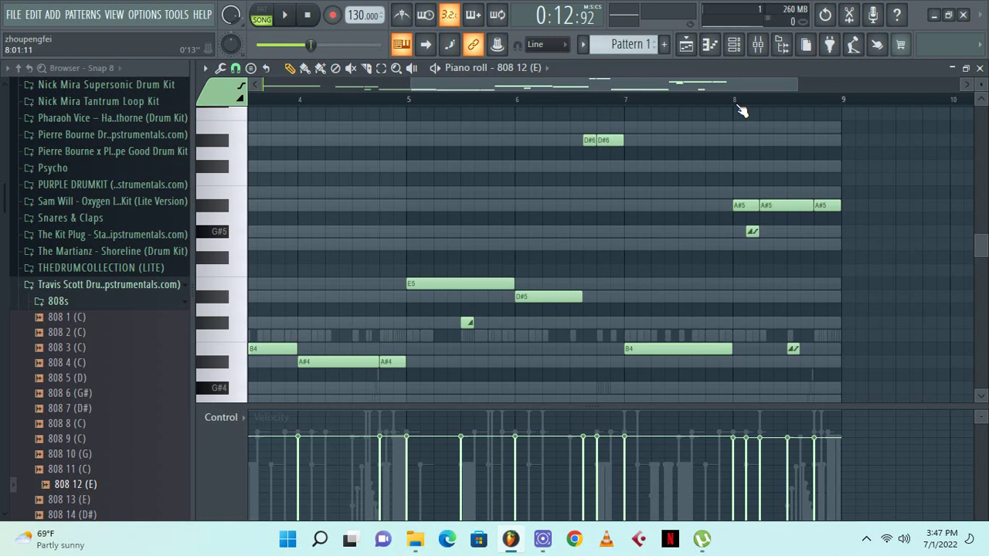
pyautogui.press('space')
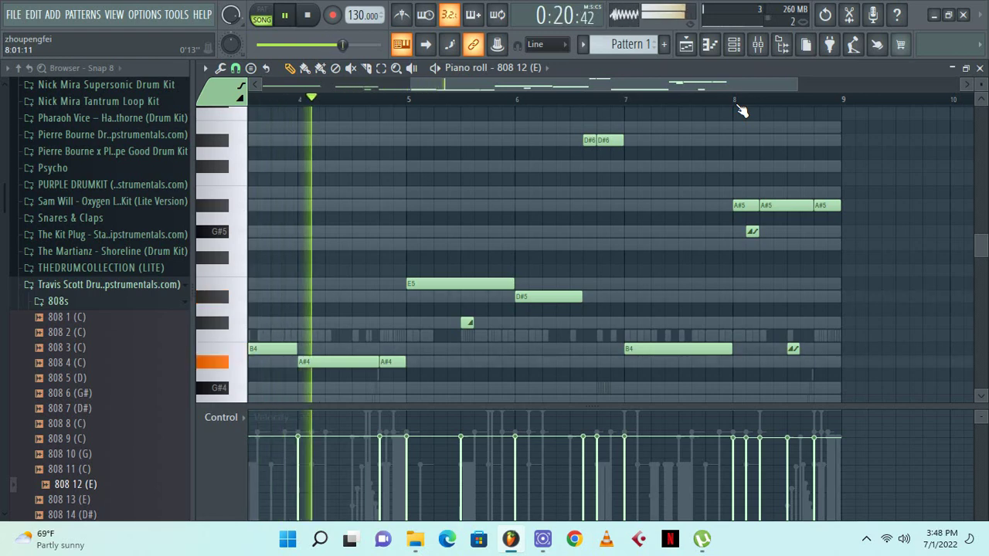
# Stop playback and set the time-stretching mode of the PATROL (130) (G# MINOR) audio clip to Auto
pyautogui.click(980, 68)
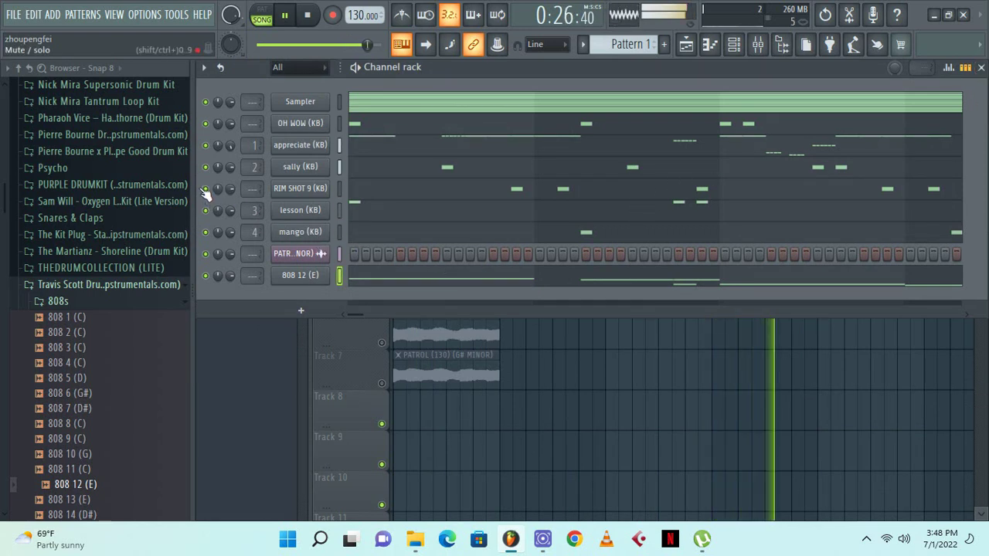
pyautogui.click(686, 44)
pyautogui.press('space')
pyautogui.doubleClick(535, 130)
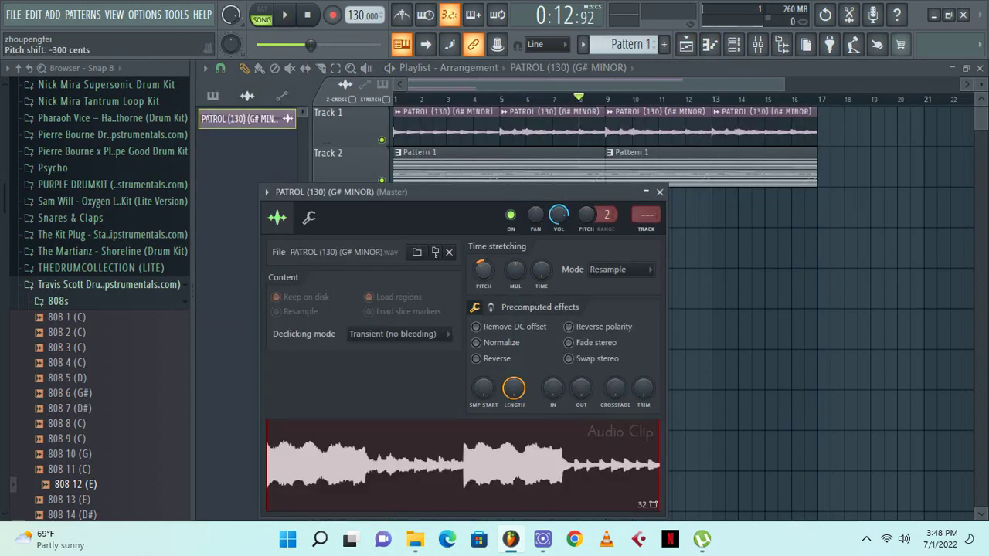
pyautogui.click(735, 45)
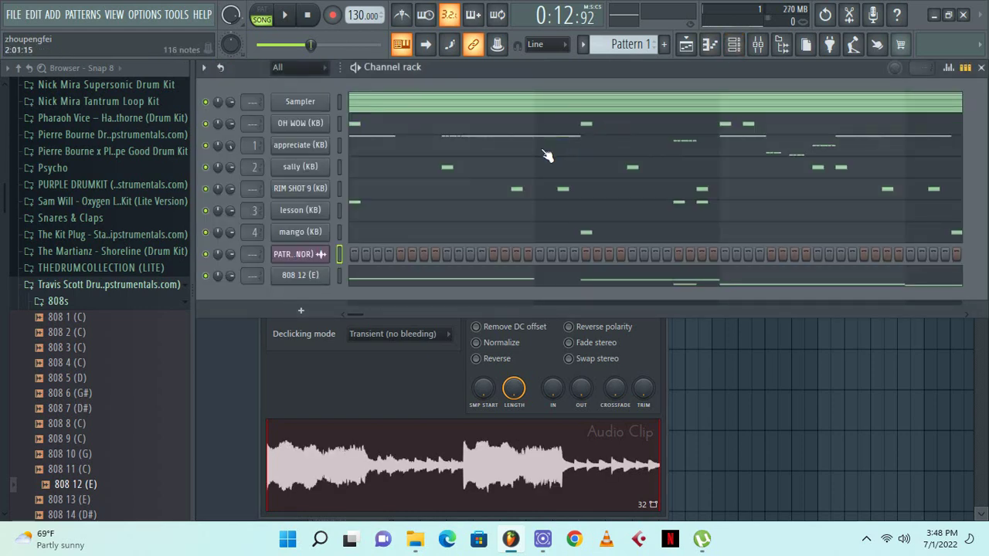
pyautogui.click(661, 357)
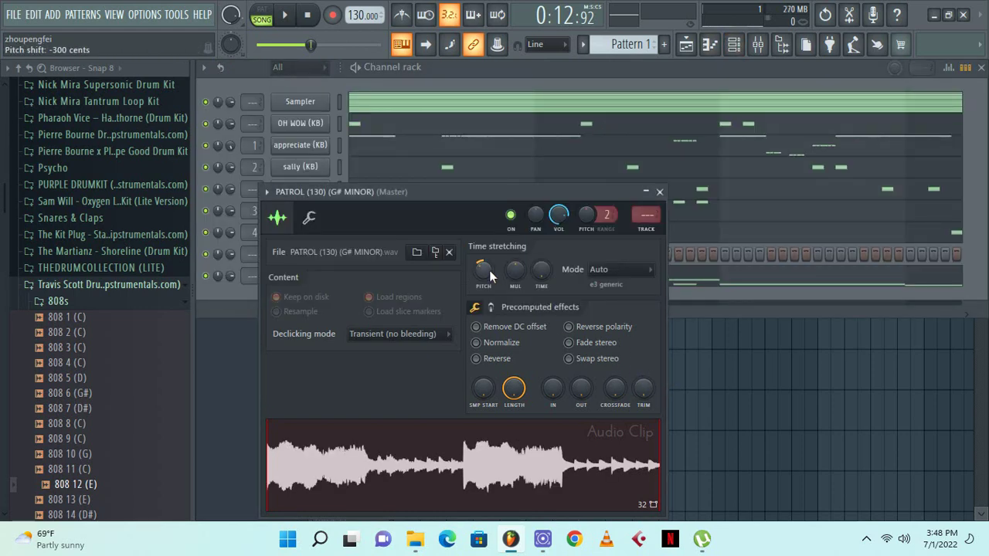
# Transpose all notes of the 808 12 (E) channel down two semitones
pyautogui.click(492, 150)
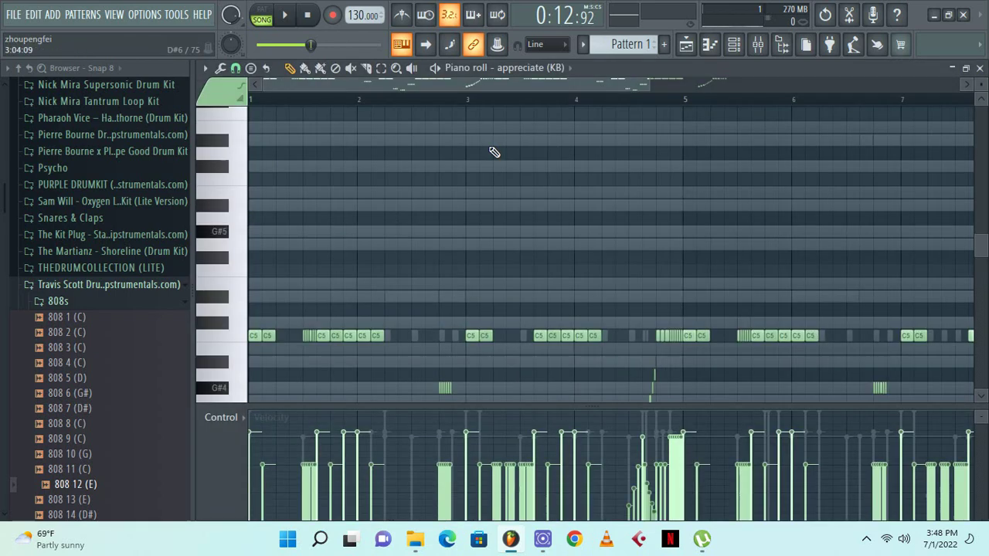
pyautogui.click(981, 67)
pyautogui.click(651, 188)
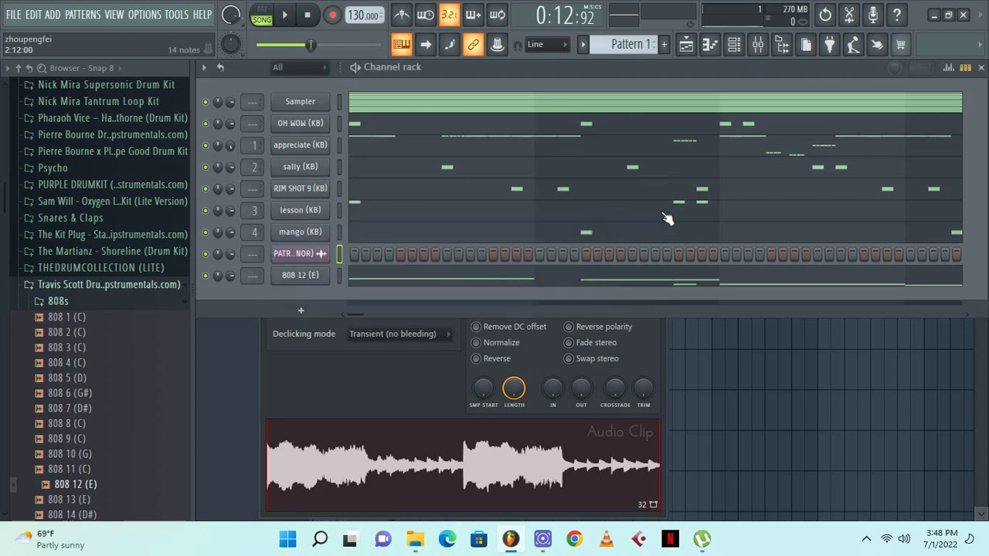
pyautogui.click(662, 281)
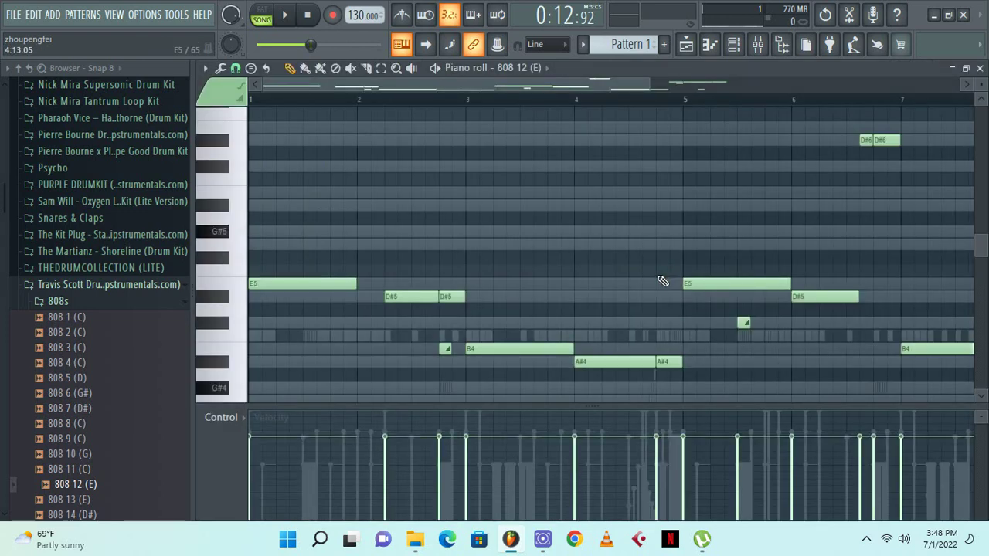
pyautogui.hotkey('shift', 'Down')
pyautogui.hotkey('shift', 'Down')
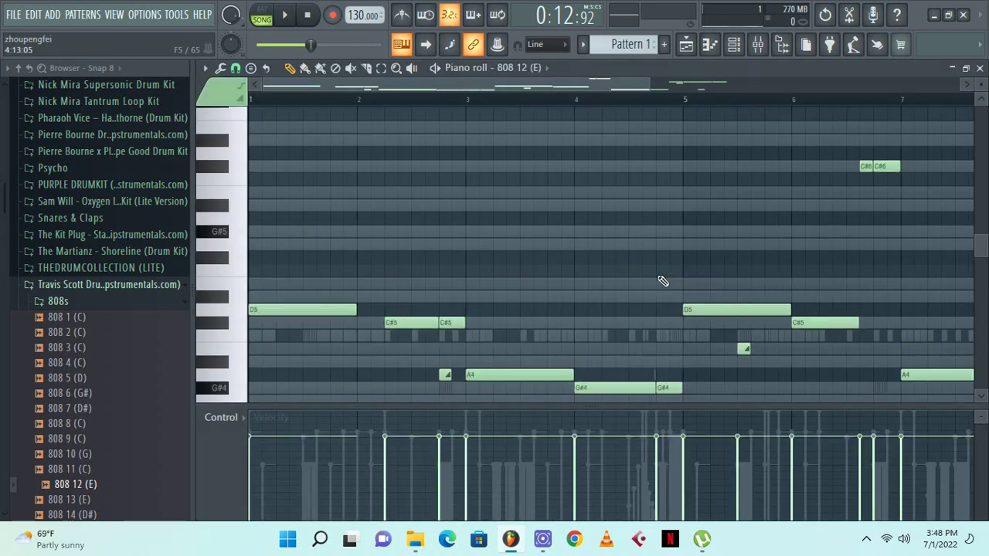
# Play the song with the lowered bass and transpose all 808 12 (E) notes up one semitone
pyautogui.press('space')
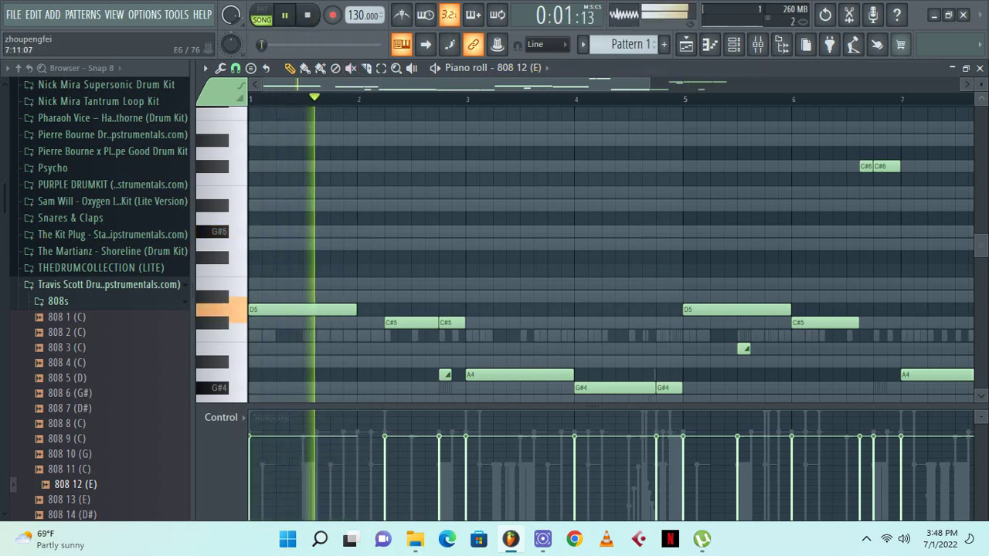
pyautogui.click(980, 68)
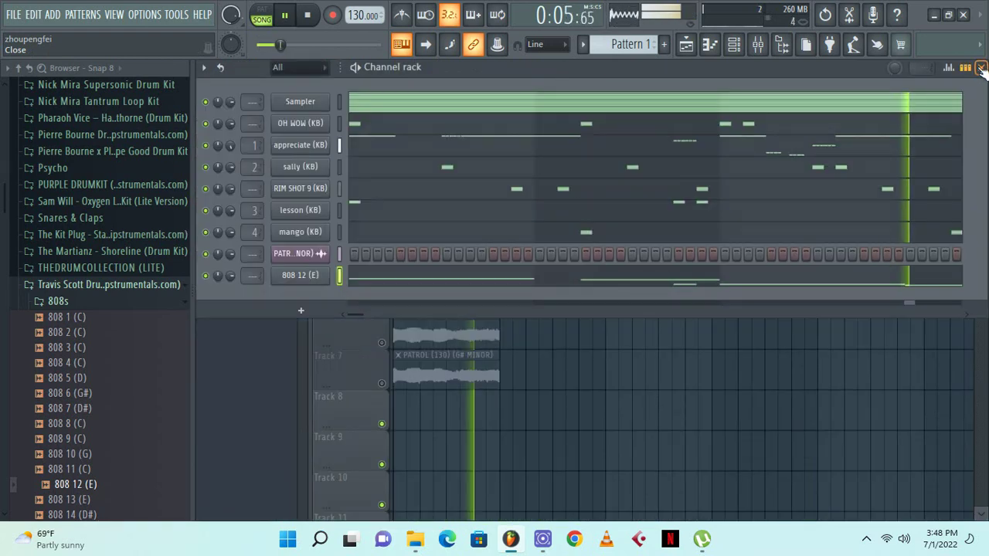
pyautogui.click(479, 282)
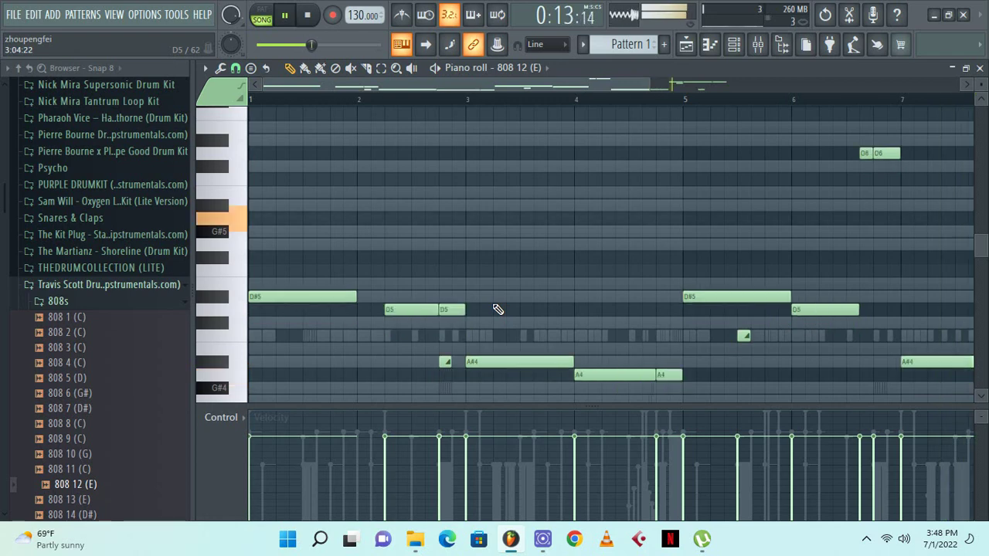
pyautogui.press('space')
# Adjust the pitch shift of the PATROL (130) (G# MINOR) audio clip and play the arrangement
pyautogui.click(981, 69)
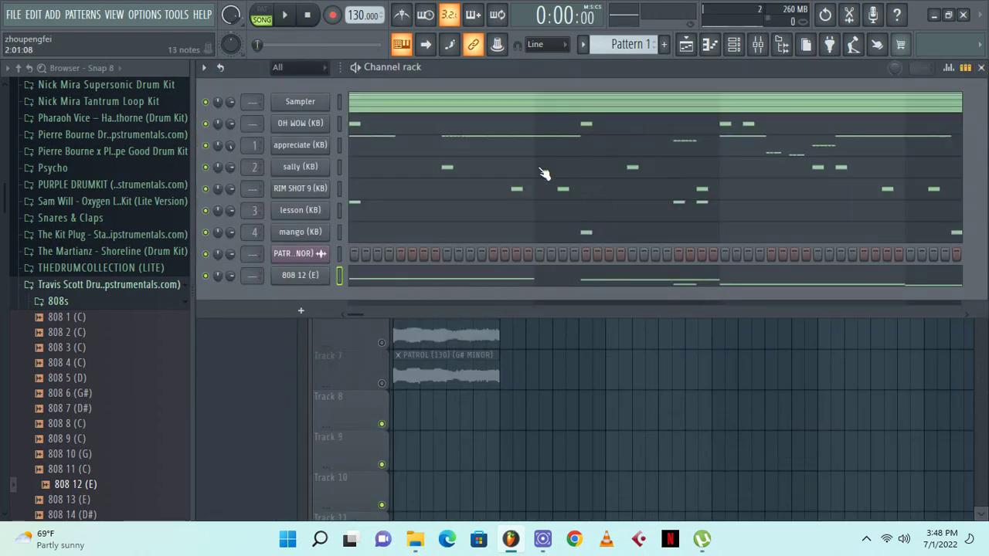
pyautogui.click(532, 387)
pyautogui.rightClick(532, 387)
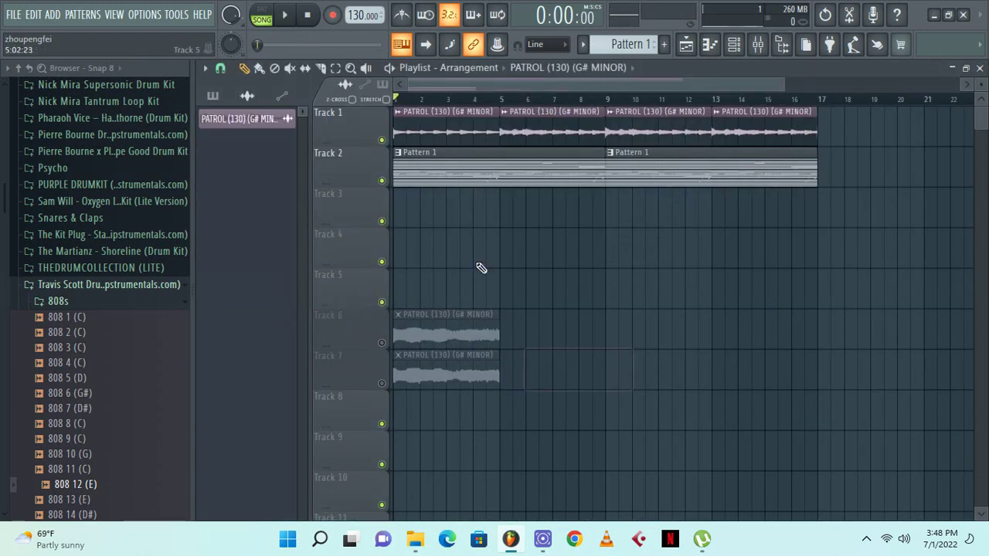
pyautogui.doubleClick(445, 134)
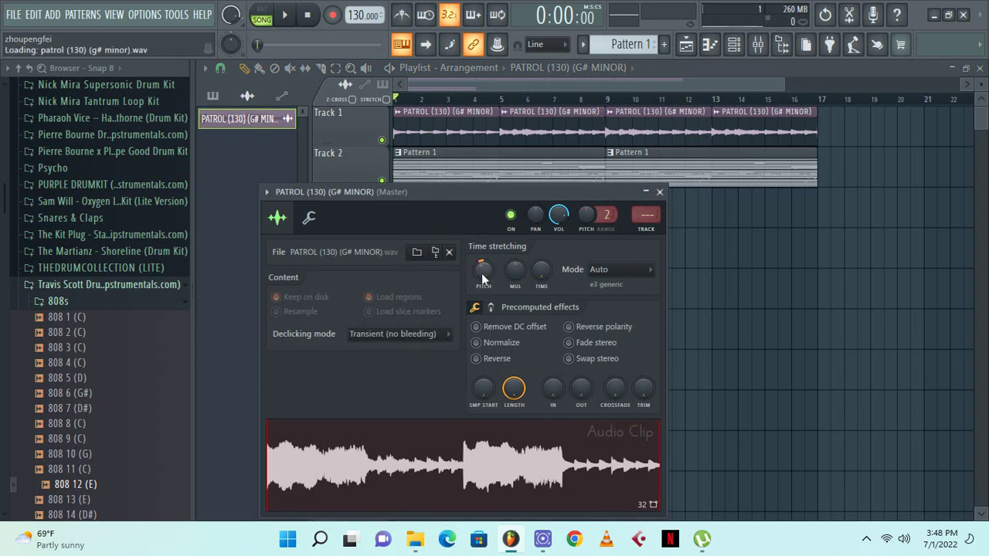
pyautogui.press('space')
pyautogui.click(659, 191)
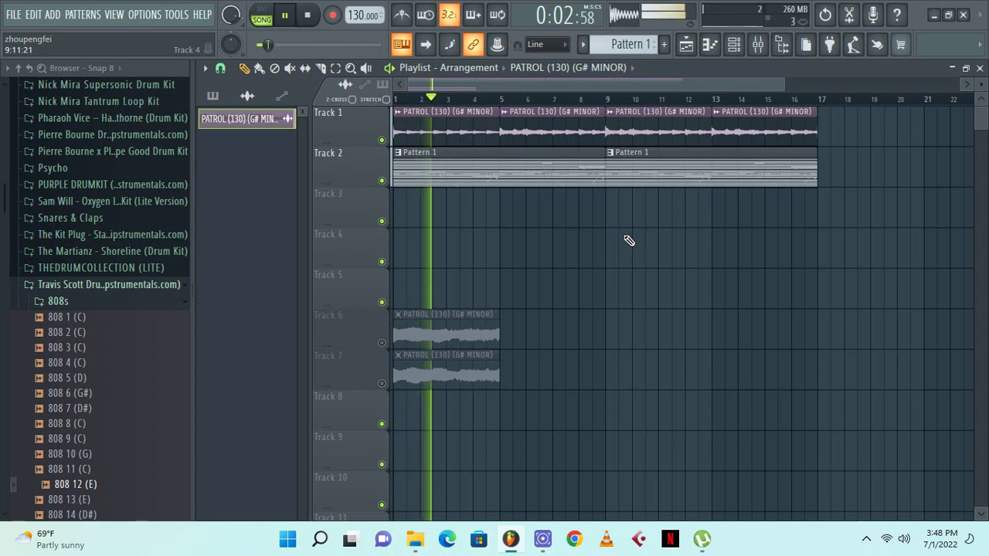
# Try all 808 12 (E) notes one octave higher during playback and move them back down an octave
pyautogui.click(734, 44)
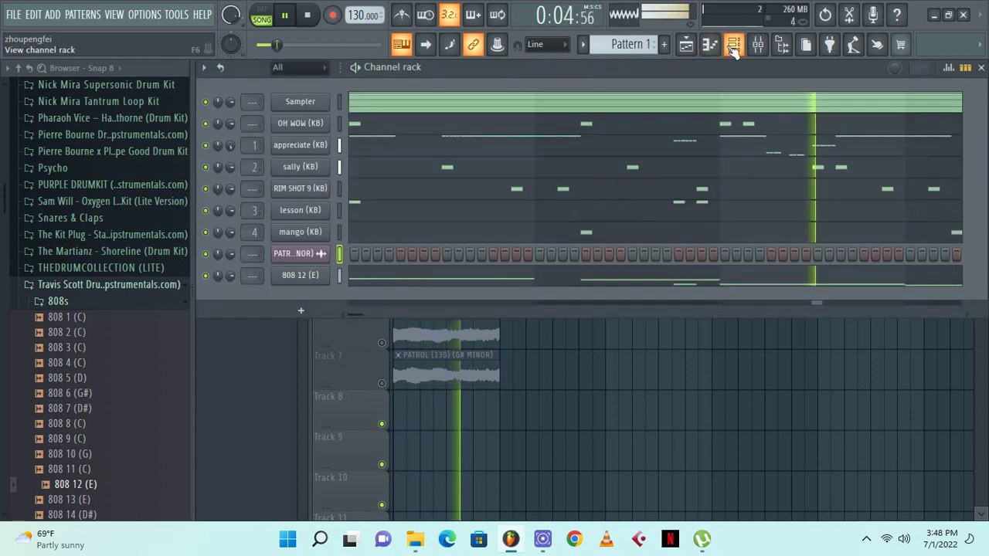
pyautogui.click(370, 279)
pyautogui.hotkey('ctrl', 'Up')
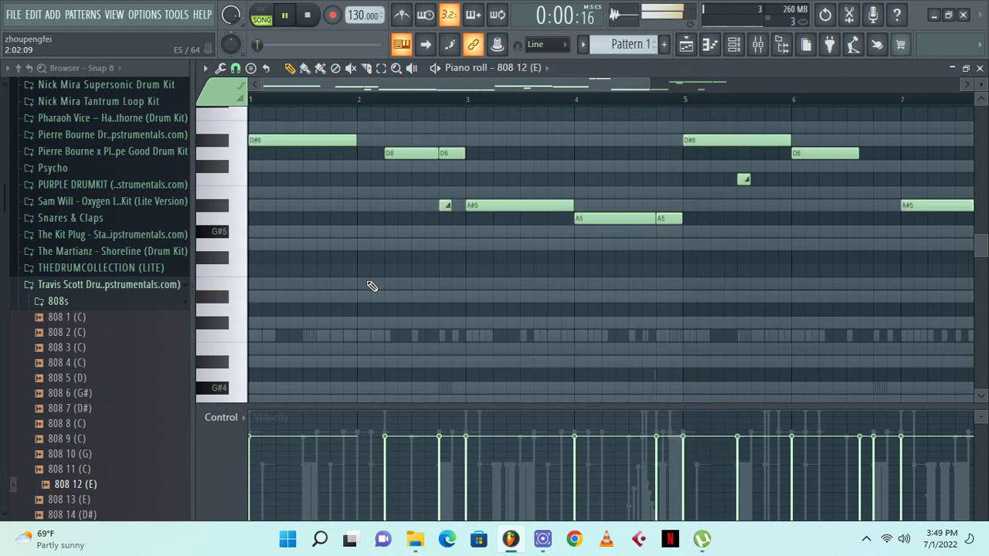
pyautogui.hotkey('ctrl', 'Down')
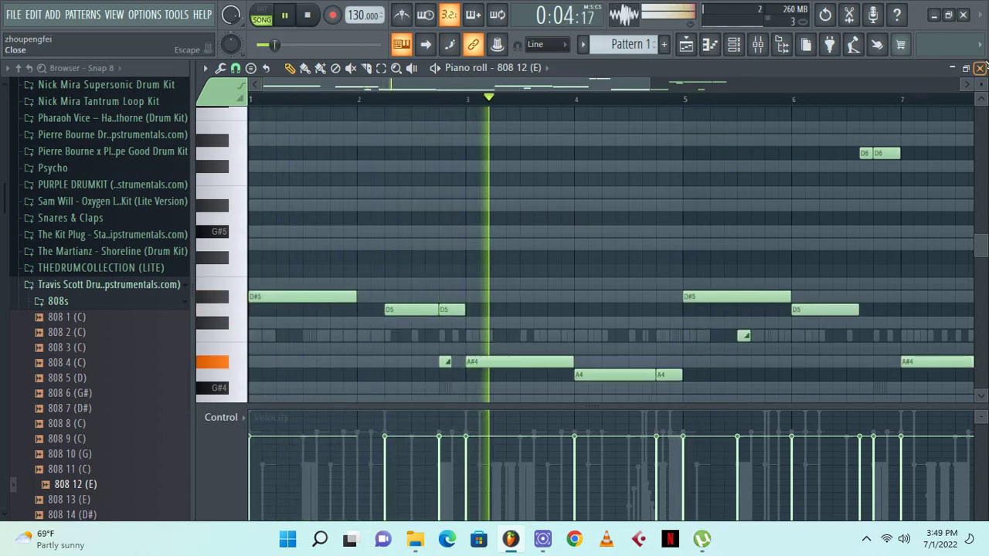
pyautogui.click(980, 68)
# Audition samples in the Travis Scott kit's 808s folder and add 808 1 (C) and 808 2 (C) as new channels
pyautogui.click(49, 302)
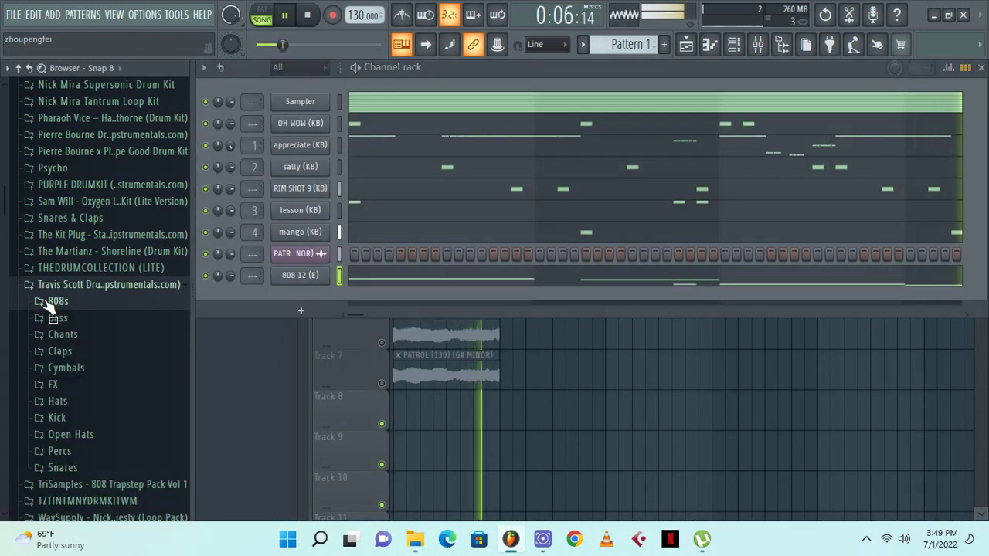
pyautogui.click(50, 301)
pyautogui.press('space')
pyautogui.click(63, 318)
pyautogui.click(70, 331)
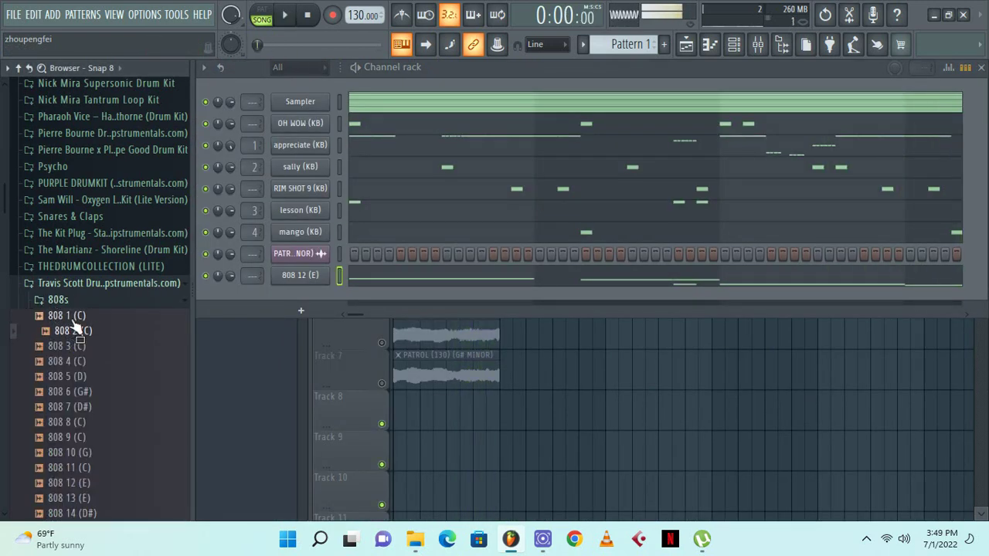
pyautogui.press('Up')
pyautogui.moveTo(76, 318); pyautogui.dragTo(297, 298)
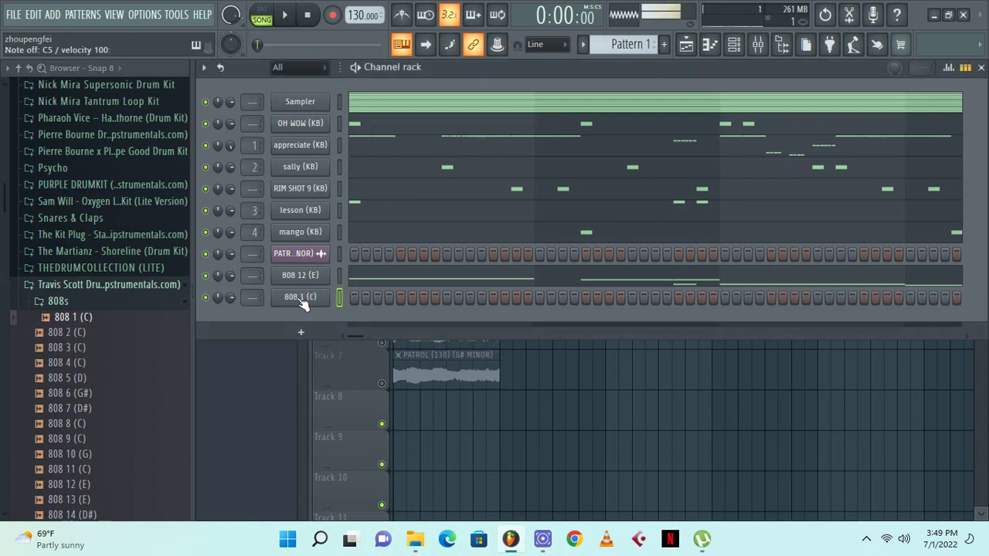
pyautogui.moveTo(77, 332); pyautogui.dragTo(300, 319)
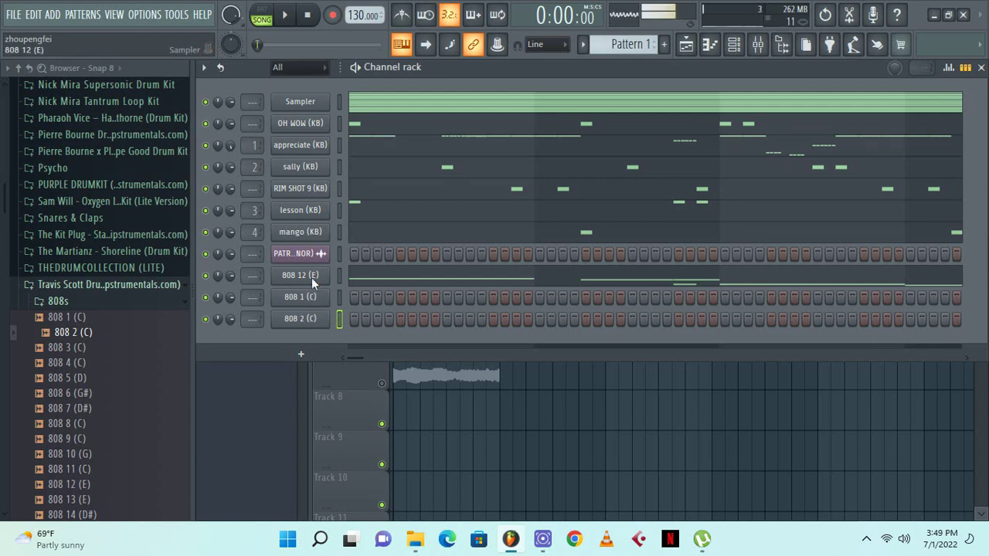
# Copy the notes of the 808 12 (E) channel and paste them into the 808 2 (C) channel
pyautogui.rightClick(311, 277)
pyautogui.click(504, 290)
pyautogui.rightClick(300, 318)
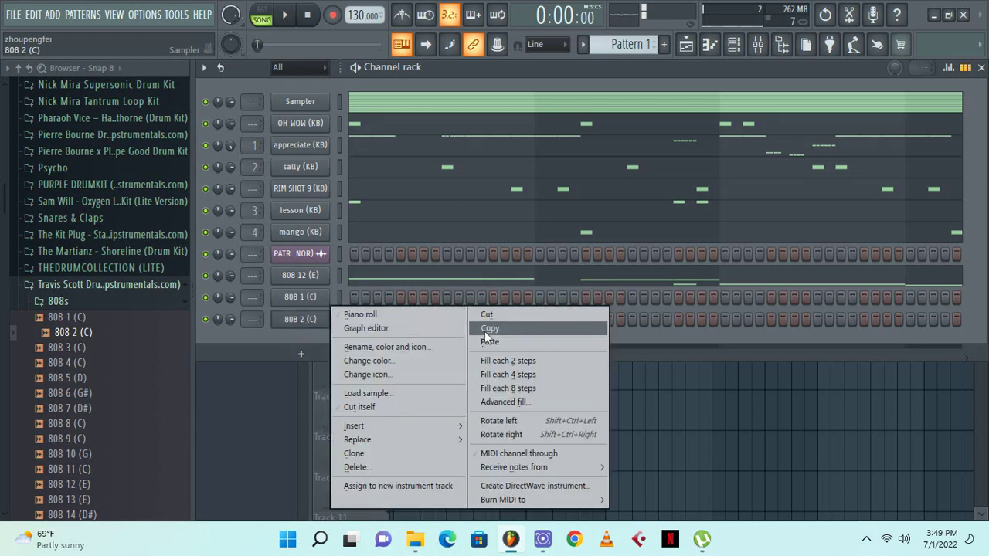
pyautogui.click(490, 341)
# Enable the volume envelope of the 808 2 (C) sampler with minimum attack and maximum hold
pyautogui.click(306, 323)
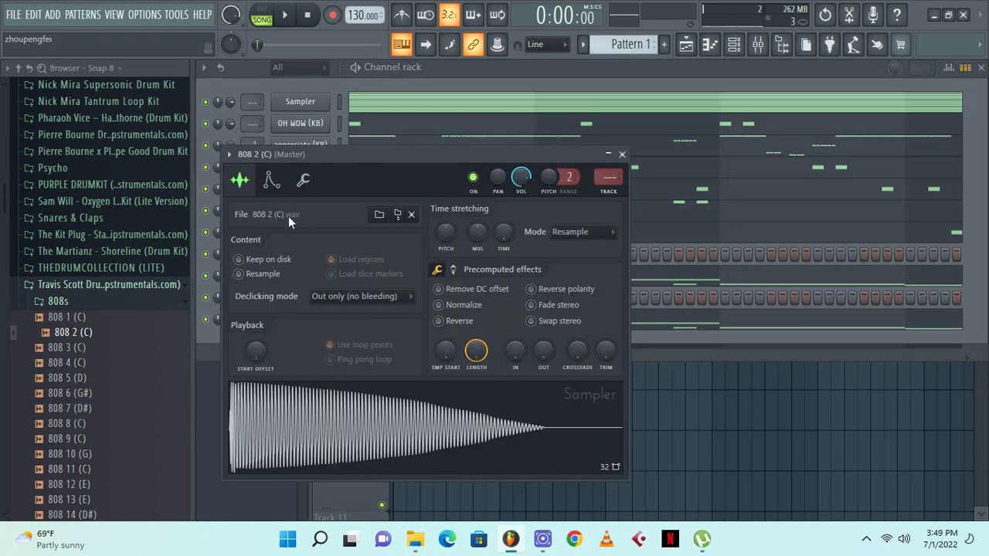
pyautogui.click(271, 180)
pyautogui.moveTo(269, 320); pyautogui.dragTo(269, 350)
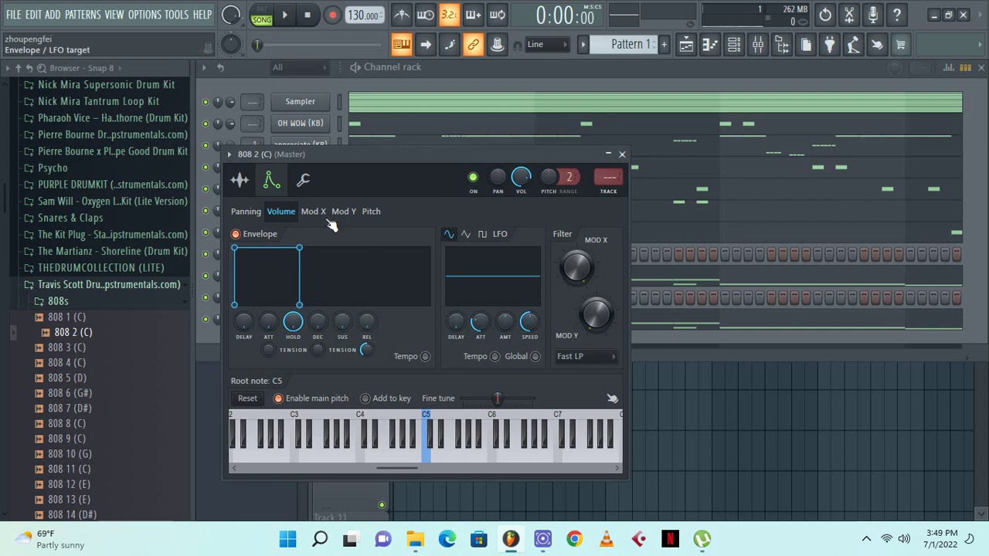
pyautogui.click(303, 181)
pyautogui.click(241, 181)
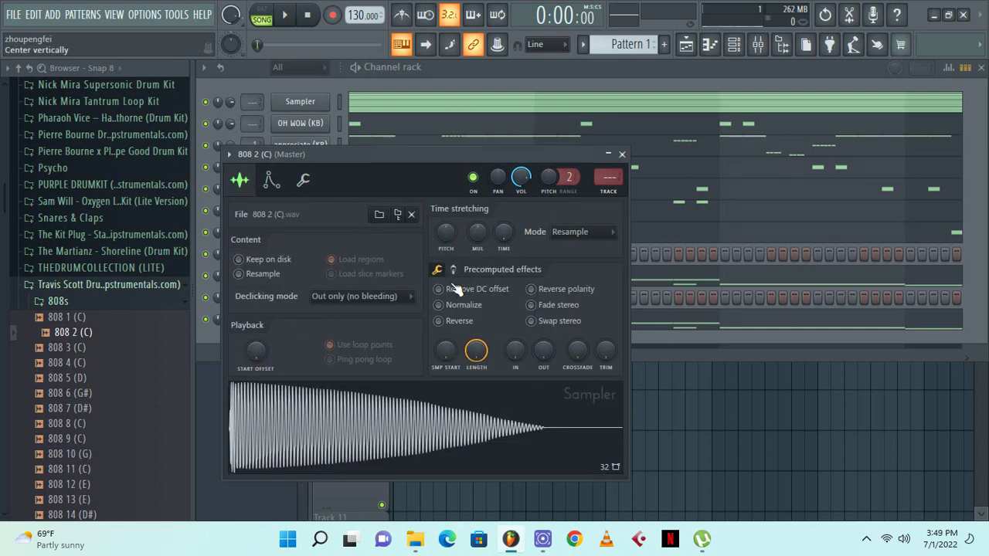
# Raise the Boost in the precomputed effects of the 808 2 (C) sampler
pyautogui.click(453, 269)
pyautogui.moveTo(447, 294); pyautogui.dragTo(446, 287)
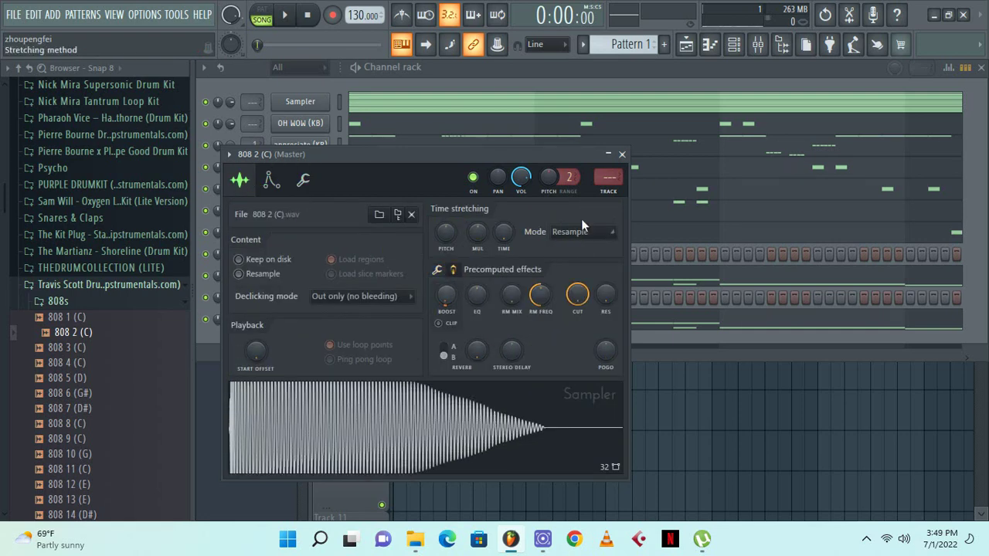
pyautogui.click(633, 147)
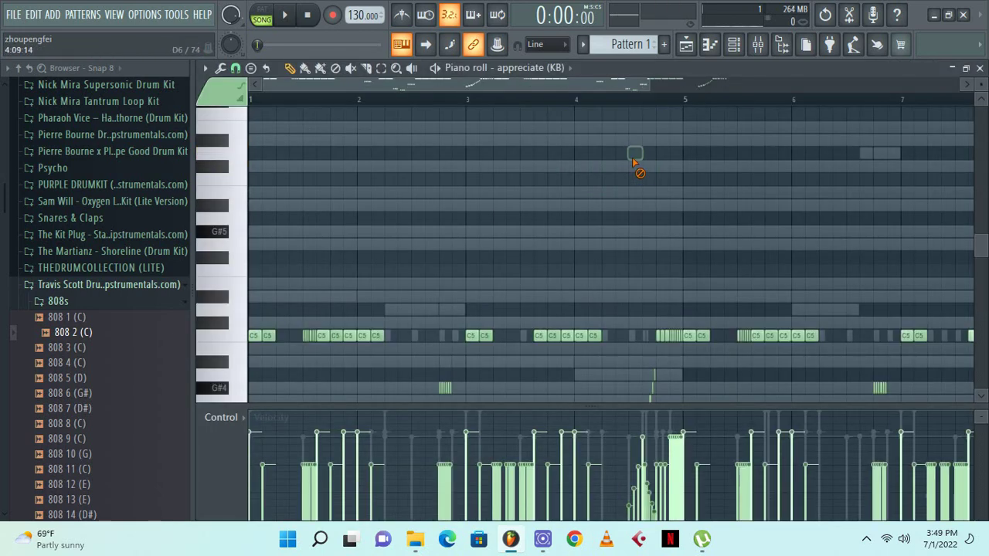
pyautogui.click(979, 69)
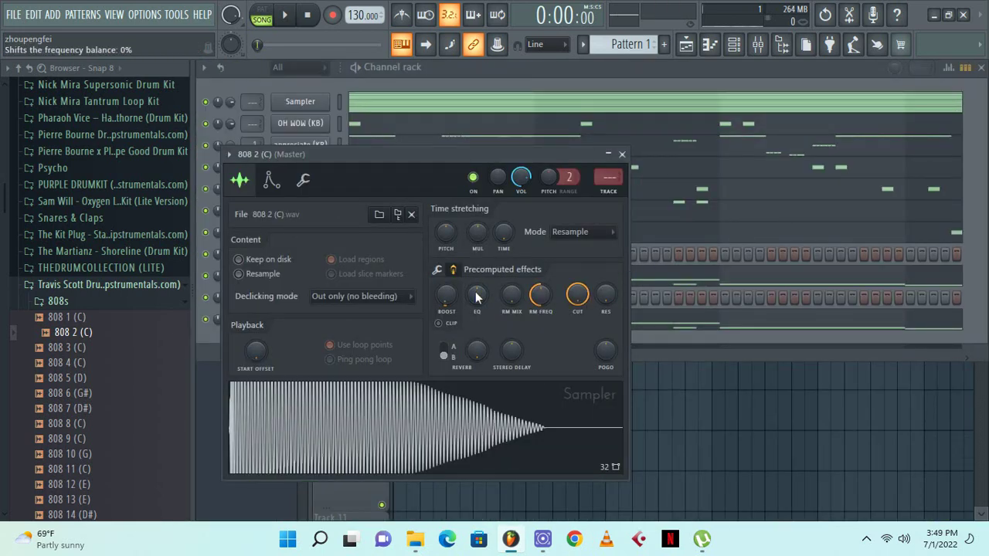
pyautogui.click(622, 155)
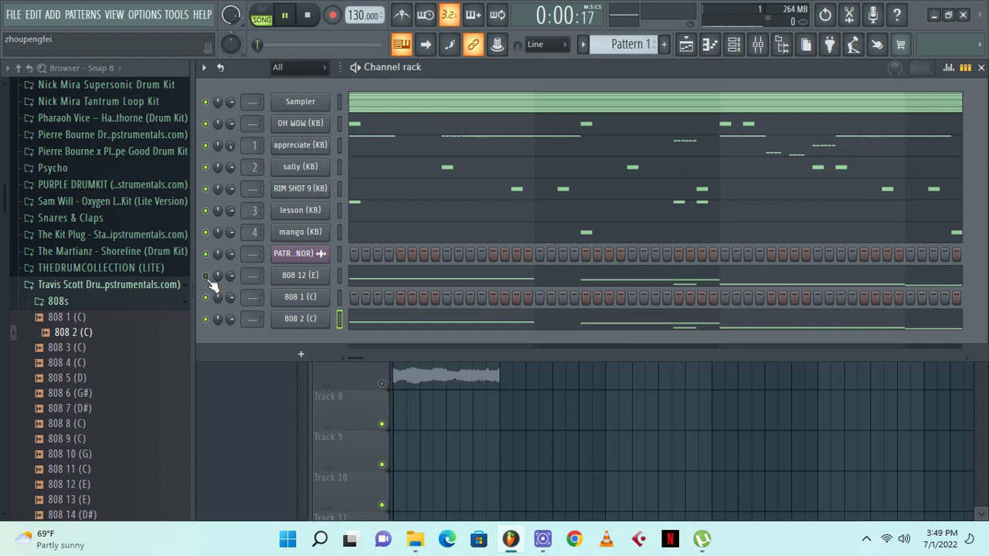
# Mute the 808 12 (E) channel and return the 808 2 (C) sampler's Boost to its minimum, checking the sound in playback
pyautogui.press('space')
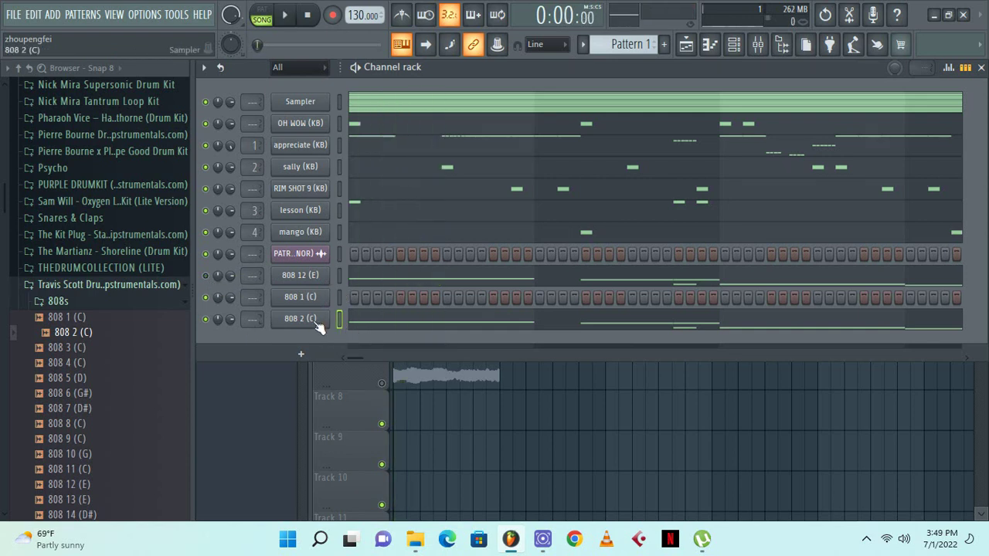
pyautogui.click(316, 323)
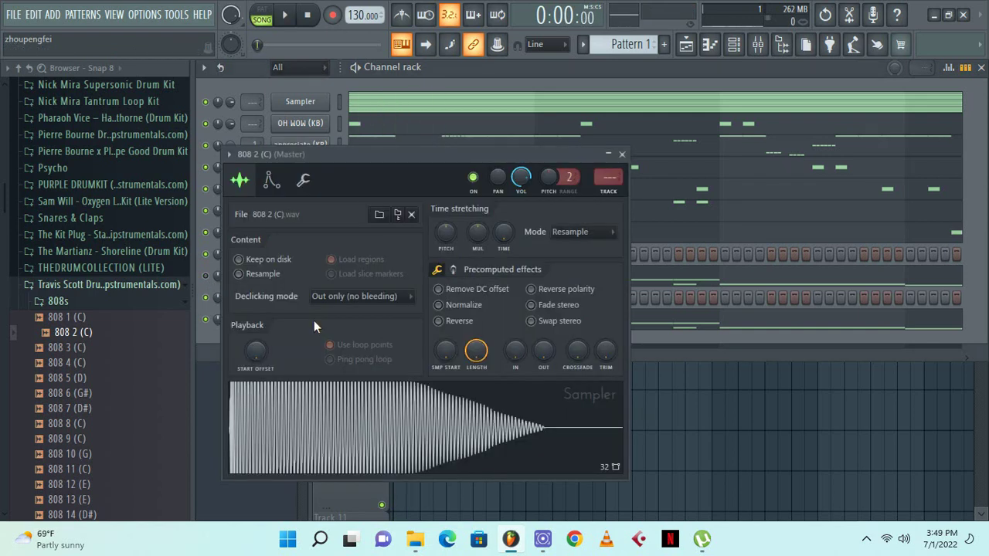
pyautogui.click(454, 272)
pyautogui.press('space')
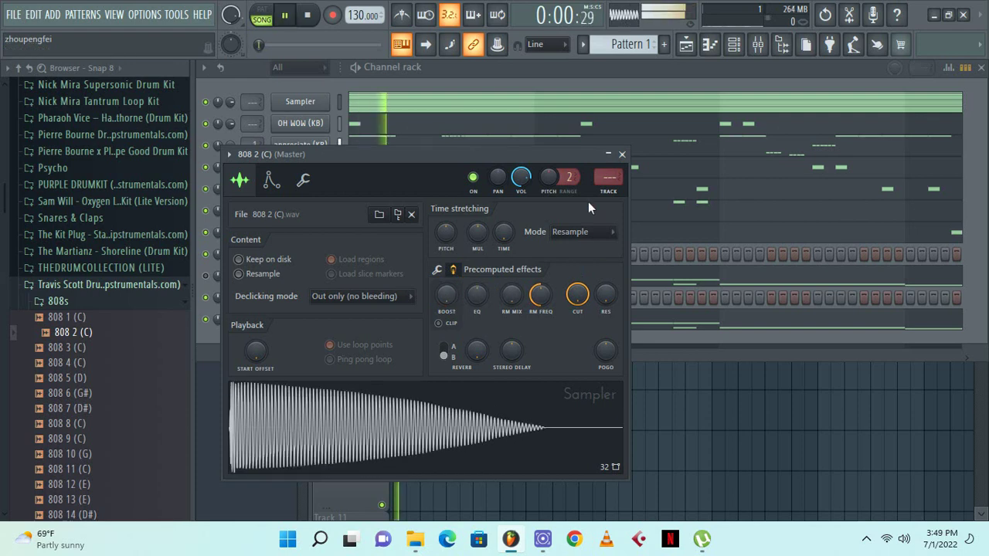
pyautogui.click(622, 154)
# Transpose all notes of the 808 2 (C) channel up one semitone
pyautogui.click(548, 324)
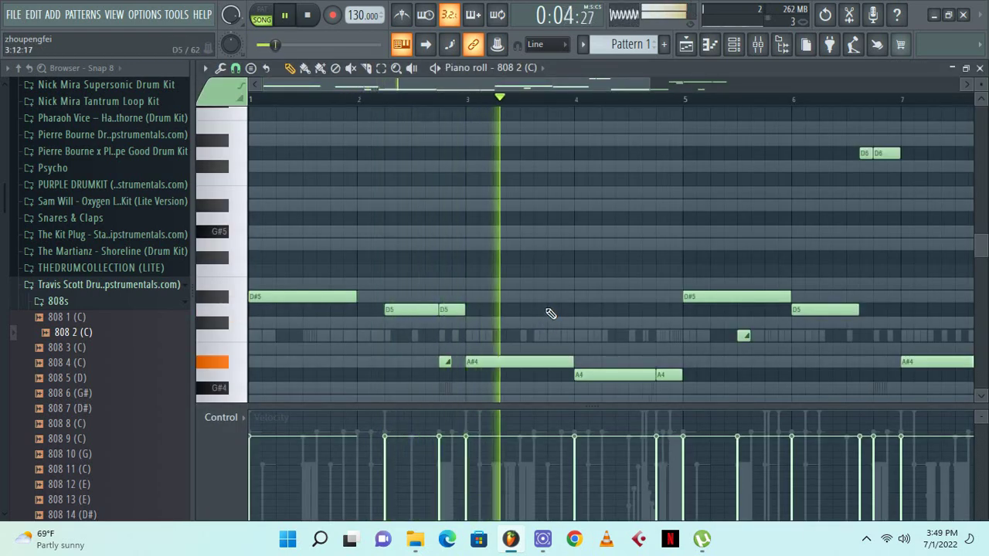
pyautogui.hotkey('shift', 'Up')
pyautogui.press('space')
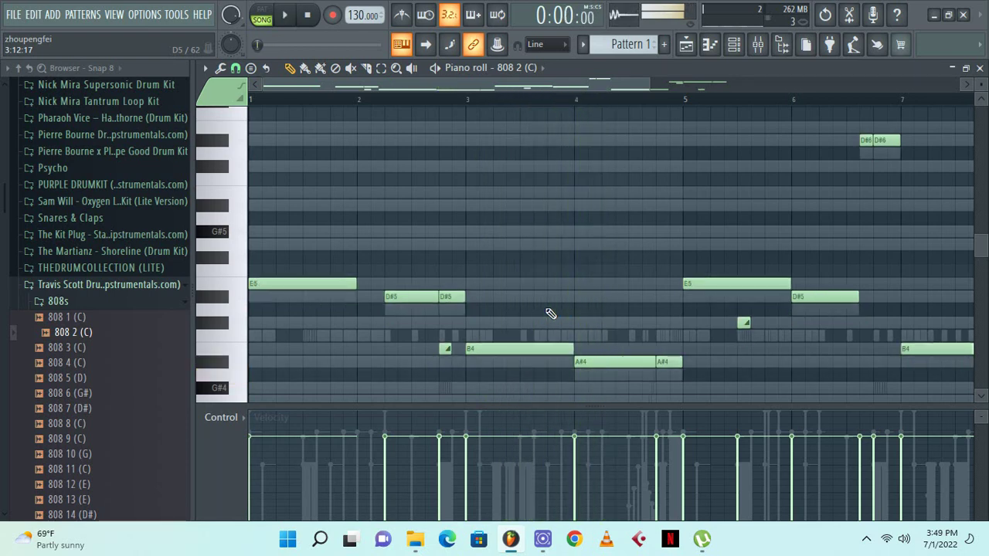
pyautogui.click(979, 68)
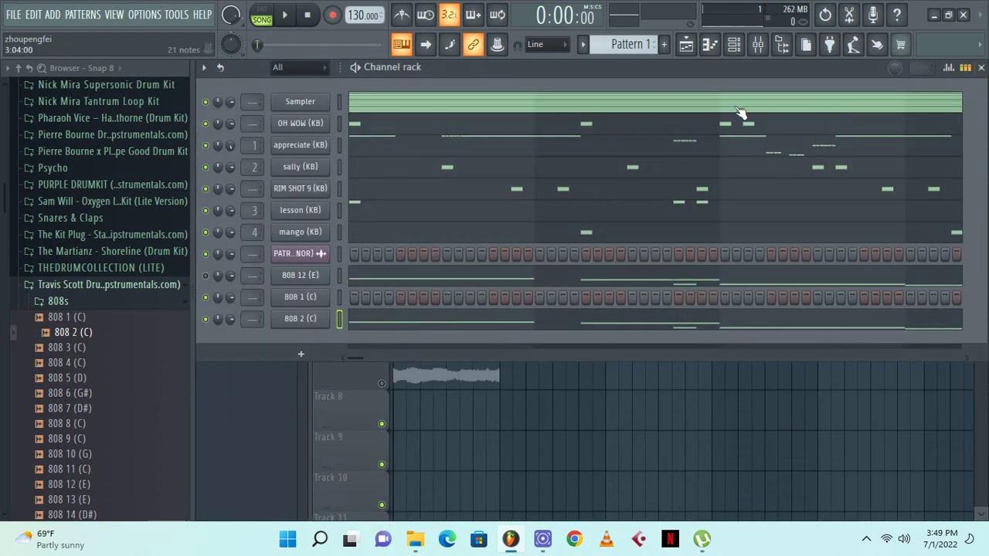
# Reset the time-stretching pitch of the PATROL (130) (G# MINOR) audio clip and play the arrangement
pyautogui.click(686, 45)
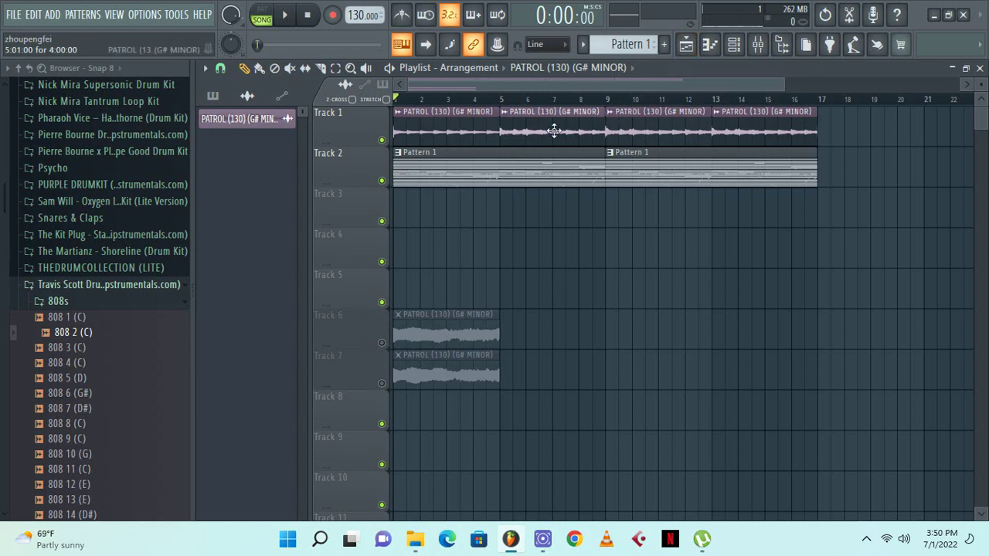
pyautogui.doubleClick(553, 131)
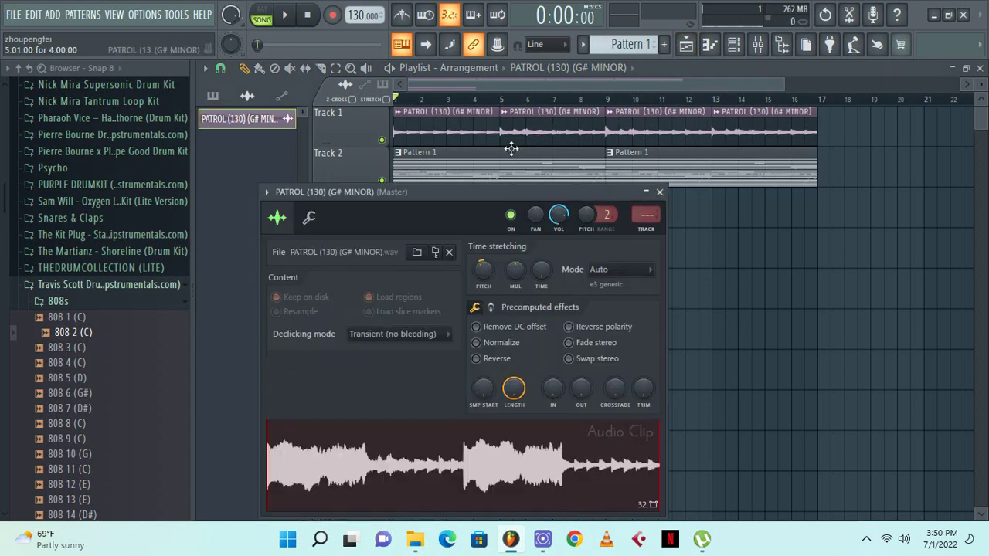
pyautogui.rightClick(482, 275)
pyautogui.click(456, 282)
pyautogui.press('space')
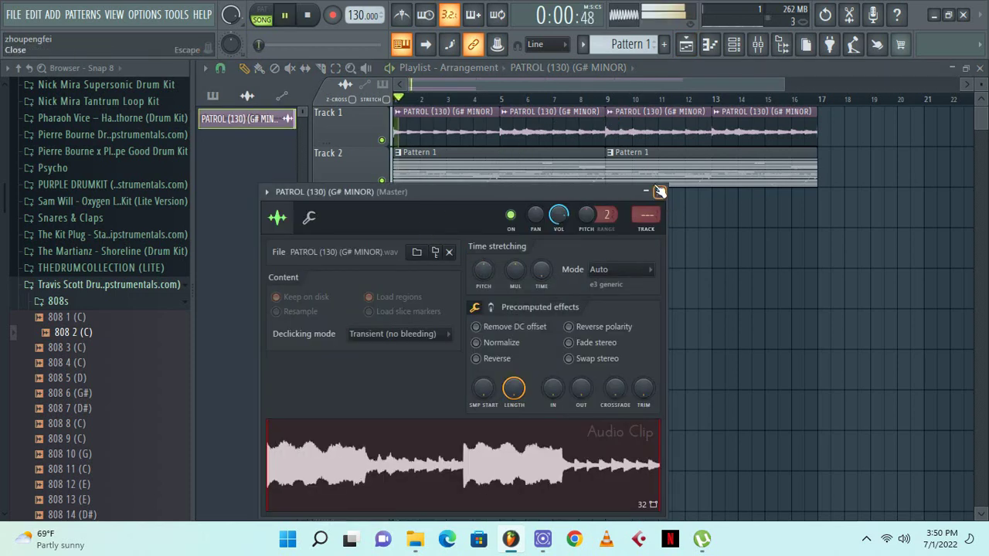
# Delete the 808 12 (E) channel and show all channels in the channel rack again
pyautogui.click(733, 44)
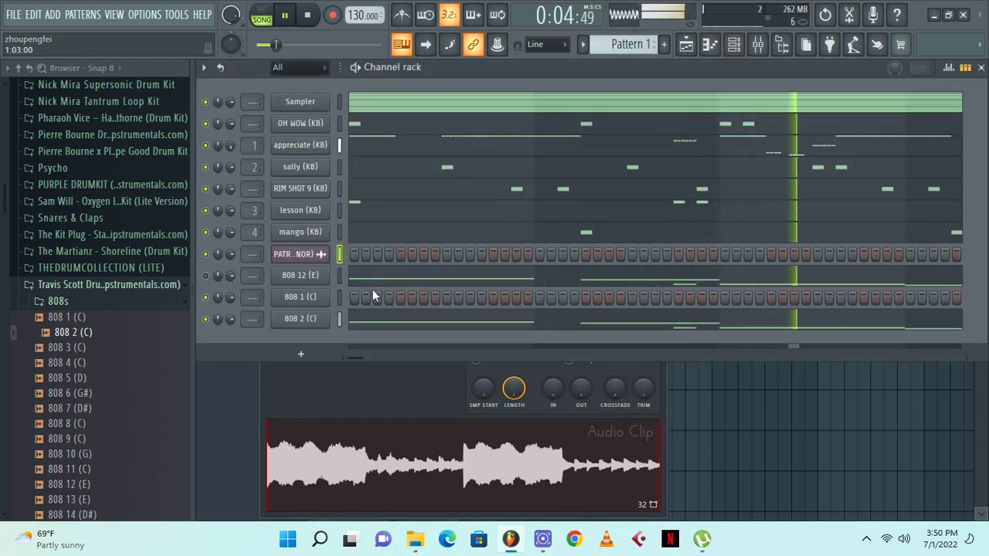
pyautogui.rightClick(304, 281)
pyautogui.click(370, 427)
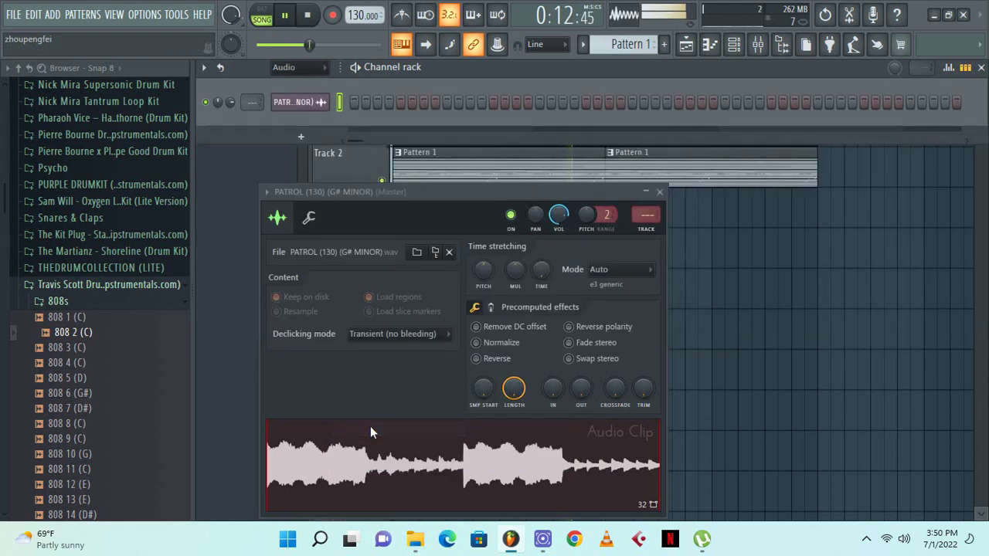
pyautogui.click(301, 84)
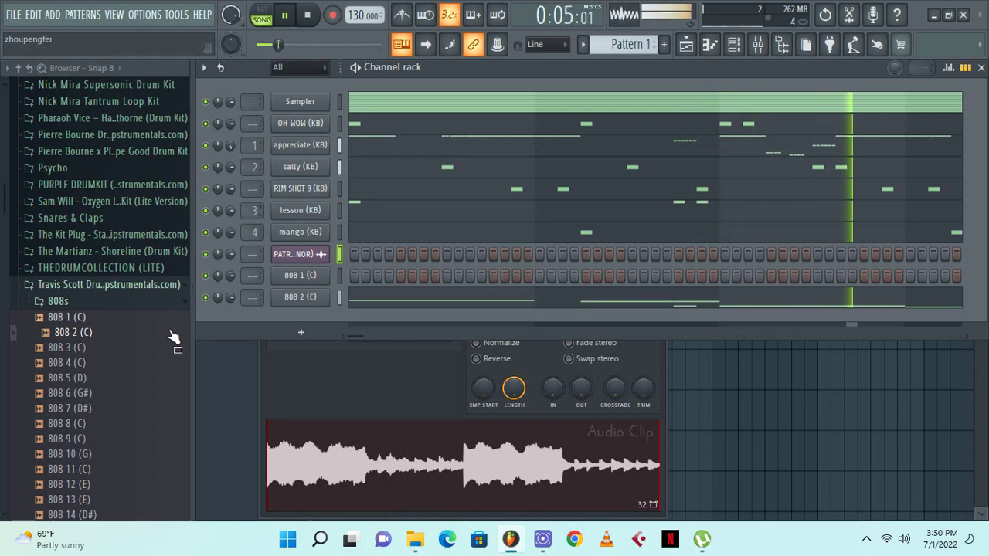
# Collapse the 808s folder and audition samples in the VOX folder of the Kyle Beats - ORBITAL kit
pyautogui.click(69, 303)
pyautogui.scroll(-15, 96, 359)
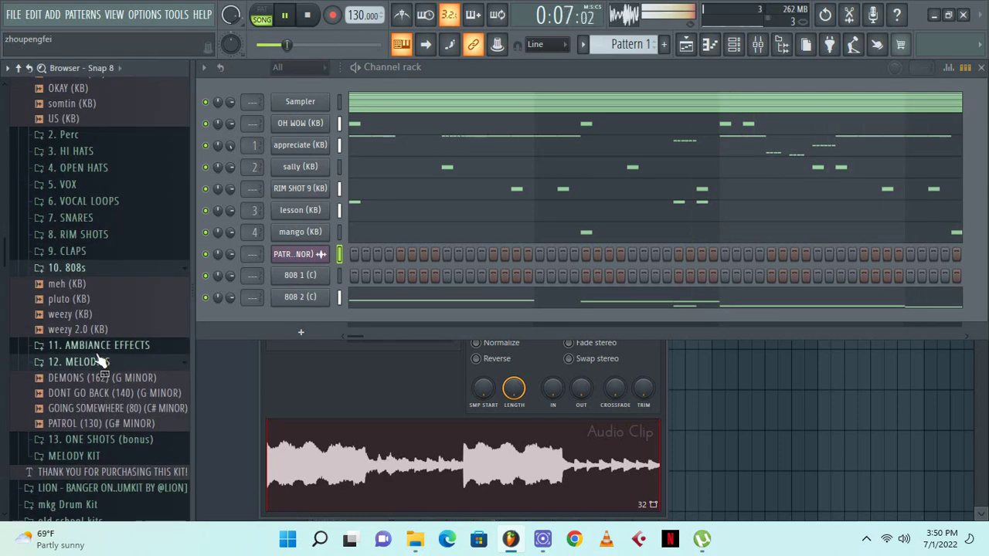
pyautogui.scroll(4, 98, 366)
pyautogui.click(88, 353)
pyautogui.click(83, 354)
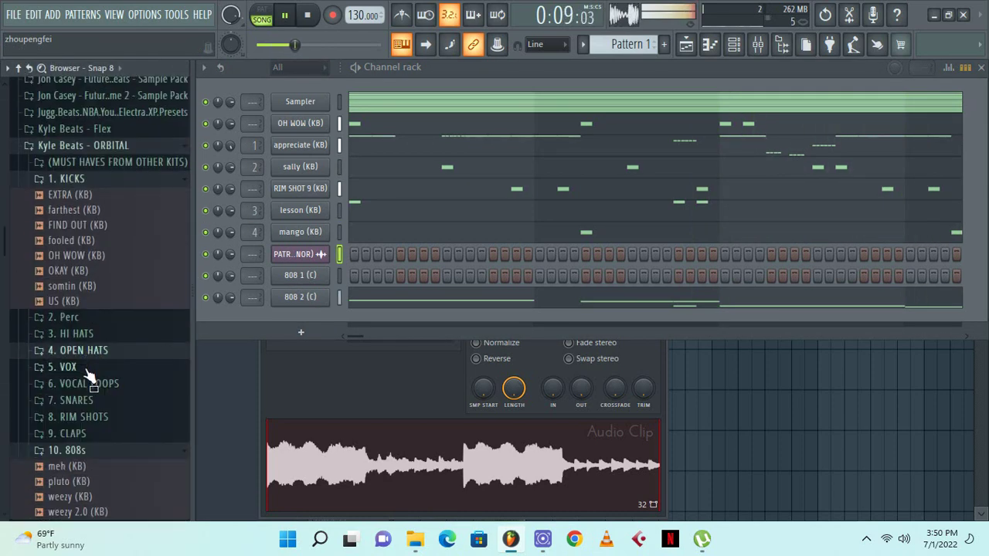
pyautogui.click(85, 369)
pyautogui.scroll(-3, 99, 415)
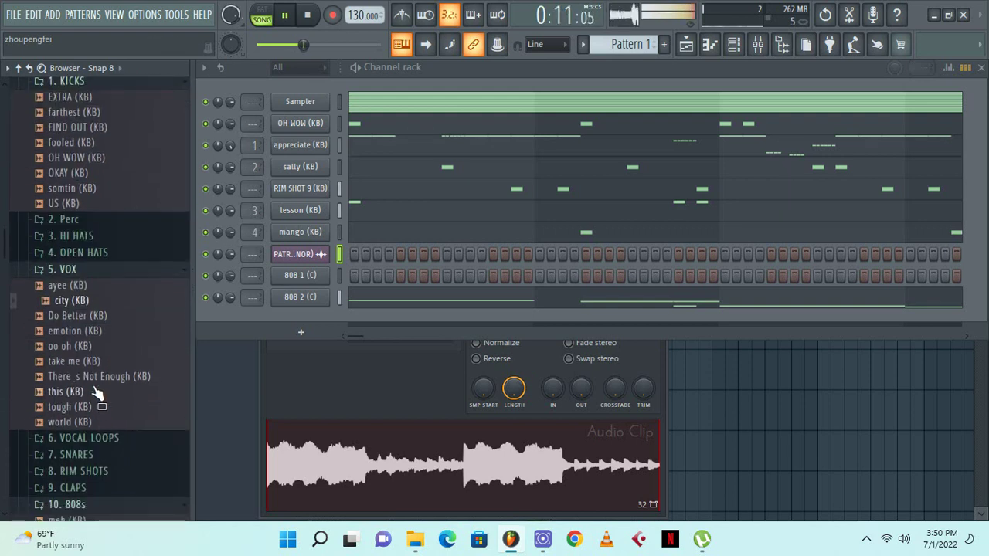
# Audition the kit's vocal loops out here, supra, FUTURE and LET GO against the playing beat
pyautogui.click(115, 441)
pyautogui.scroll(-3, 110, 438)
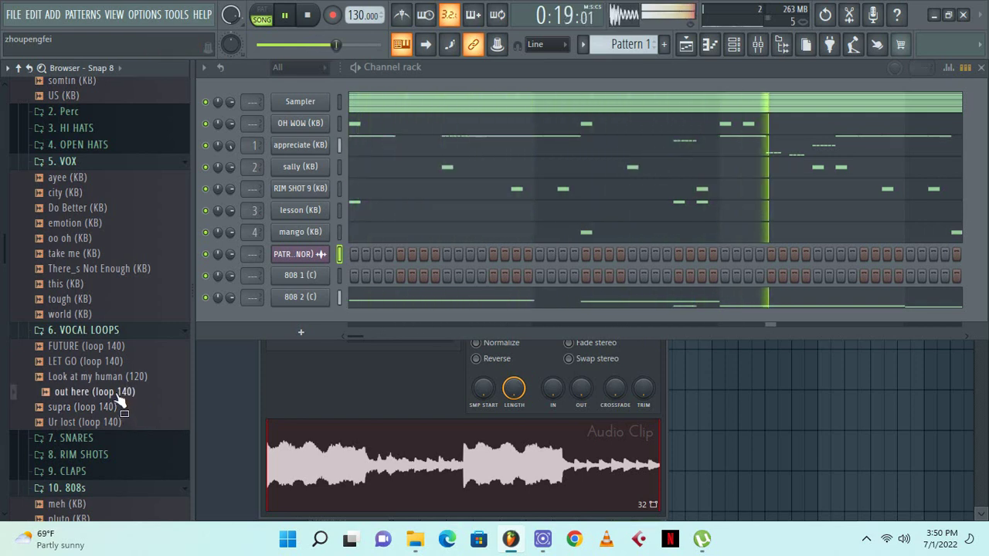
pyautogui.click(120, 409)
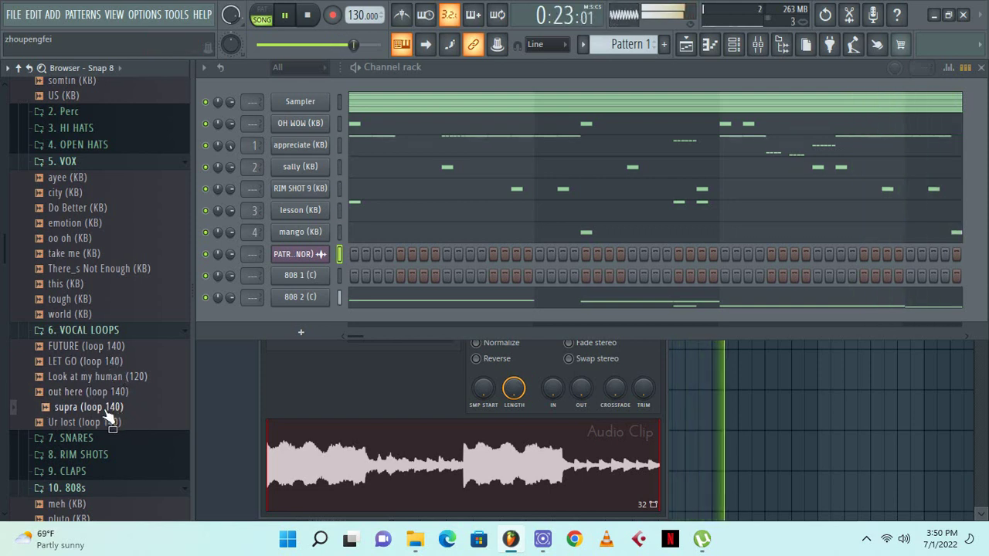
pyautogui.click(99, 349)
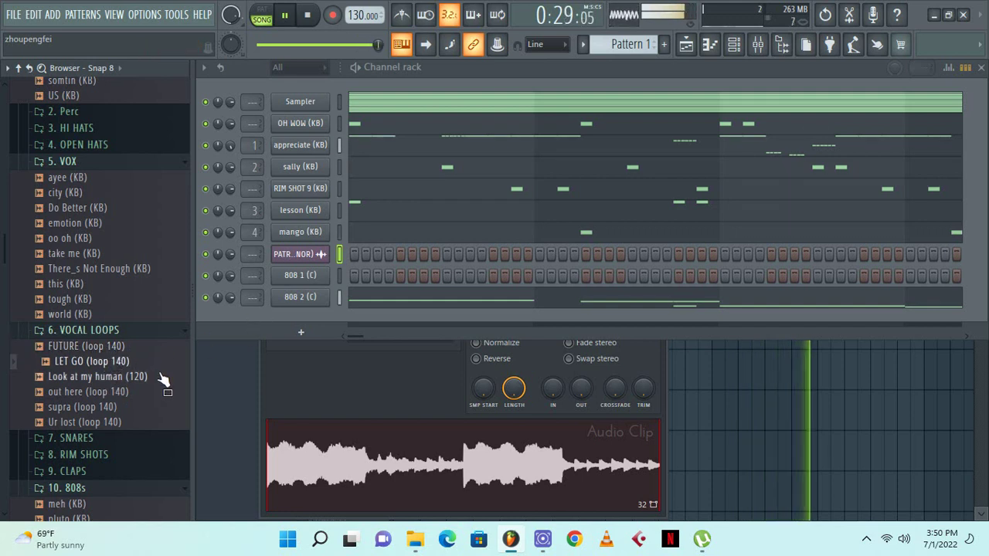
# Audition hi-hat samples in the ORBITAL kit's HI HATS folder, including mixxed, SATURN and where are we
pyautogui.click(78, 128)
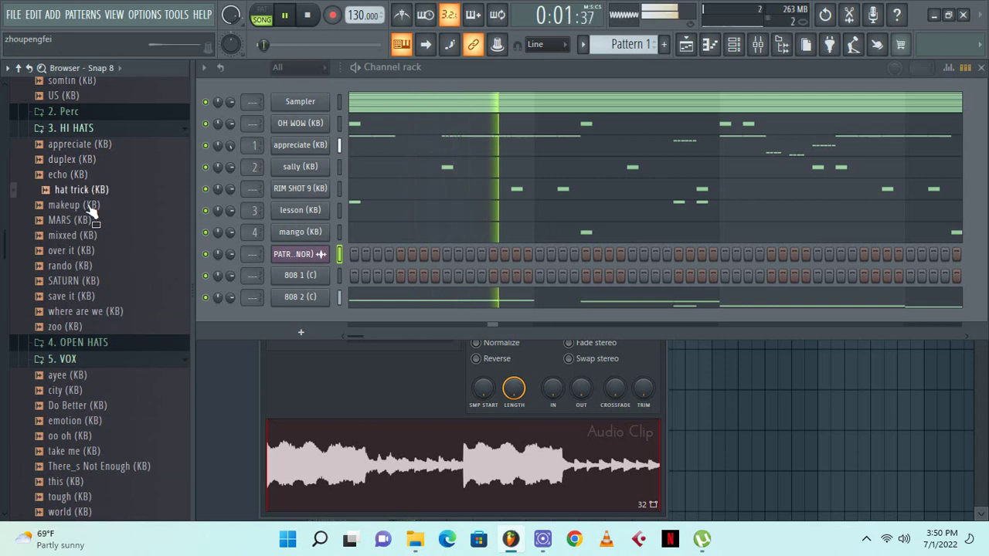
pyautogui.click(77, 250)
pyautogui.click(79, 238)
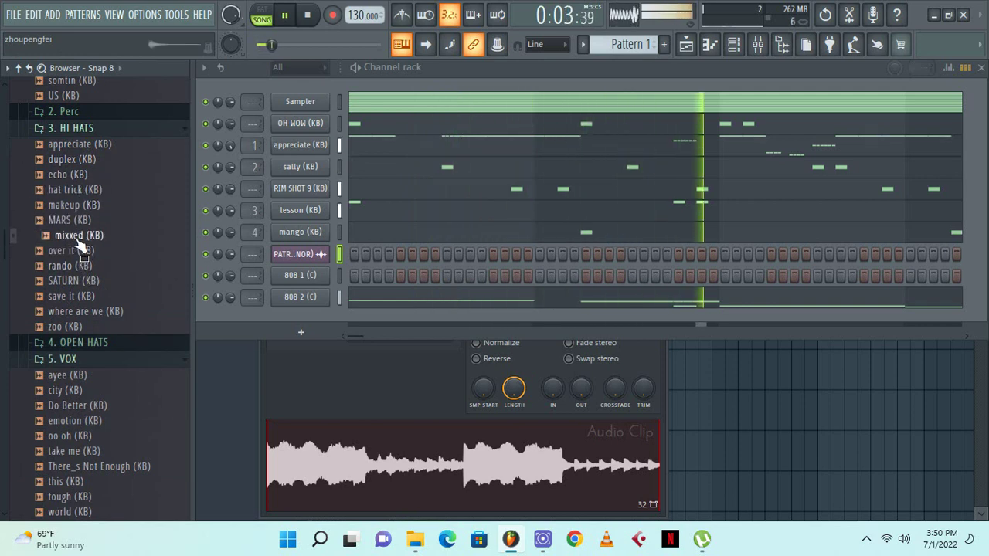
pyautogui.click(85, 280)
pyautogui.click(80, 310)
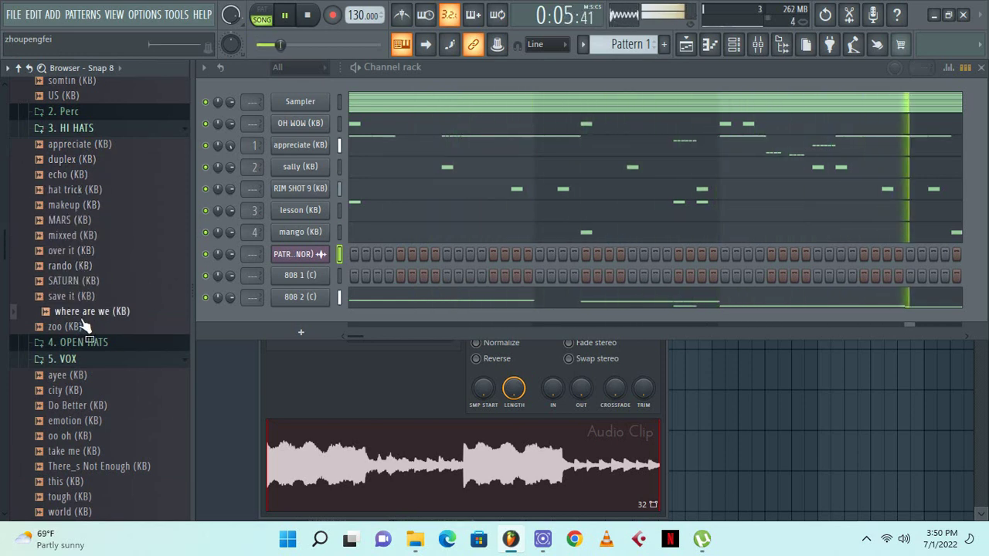
pyautogui.click(77, 326)
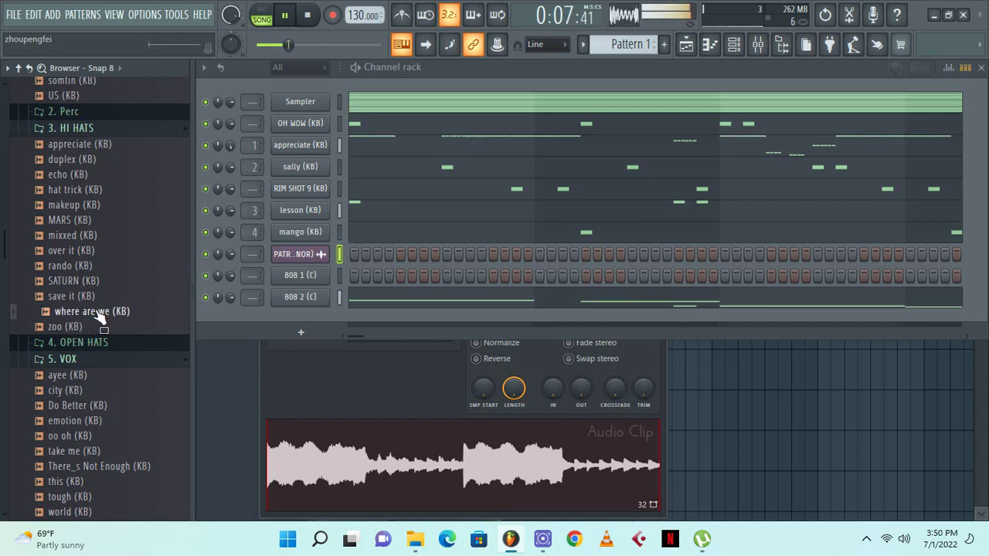
# Inspect the miscellaneous settings of the appreciate (KB) hi-hat sampler
pyautogui.click(287, 149)
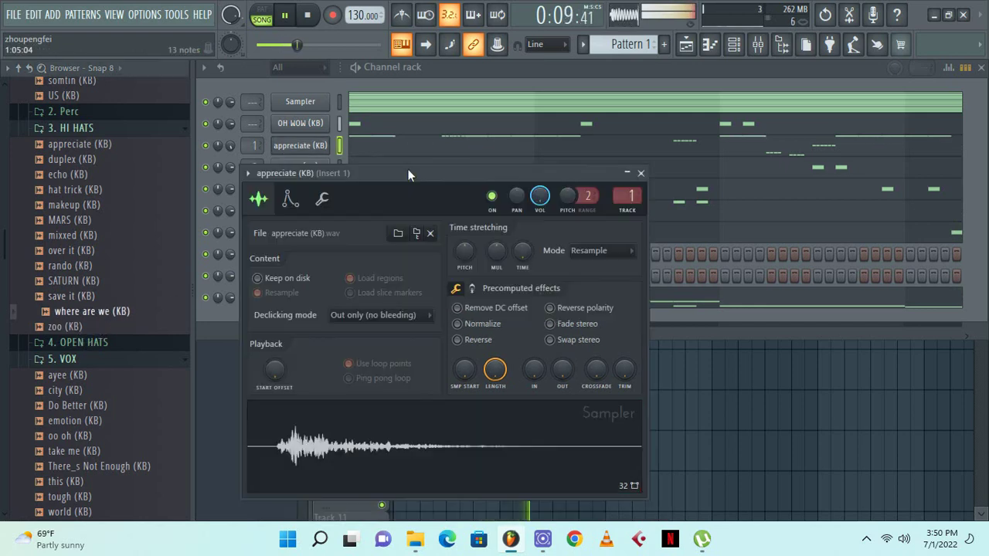
pyautogui.click(322, 199)
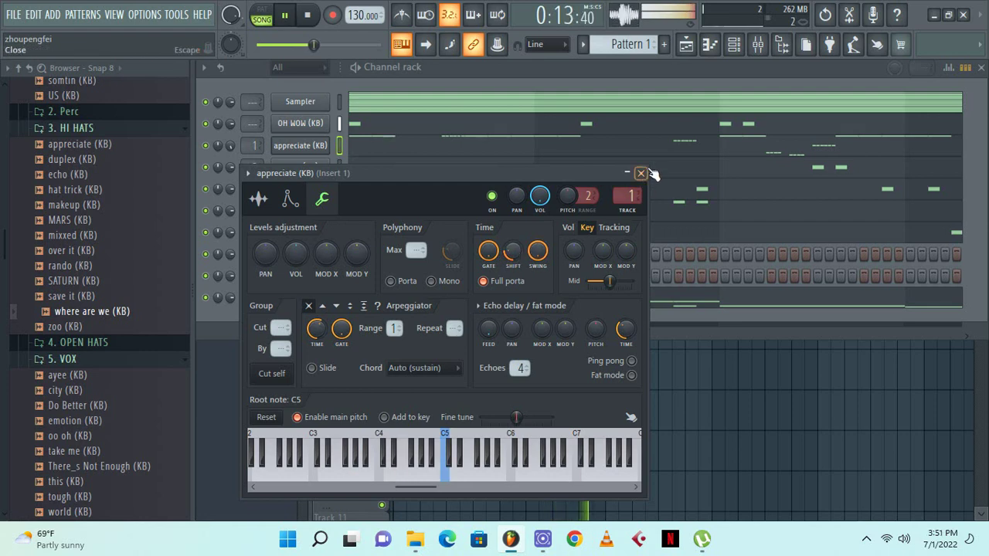
pyautogui.click(641, 173)
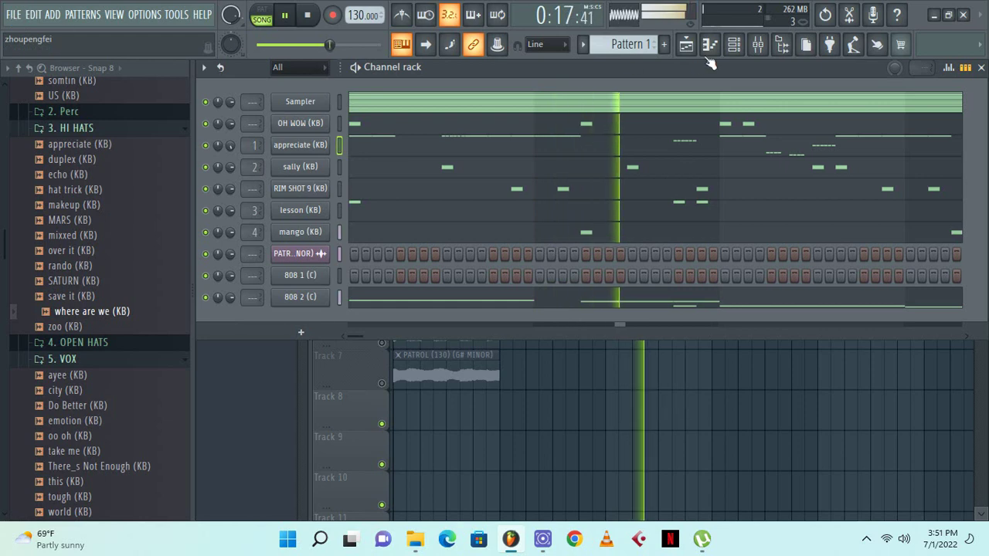
# Remove the Fruity Limiter from the last effect slot of the mixer's Master track
pyautogui.click(757, 46)
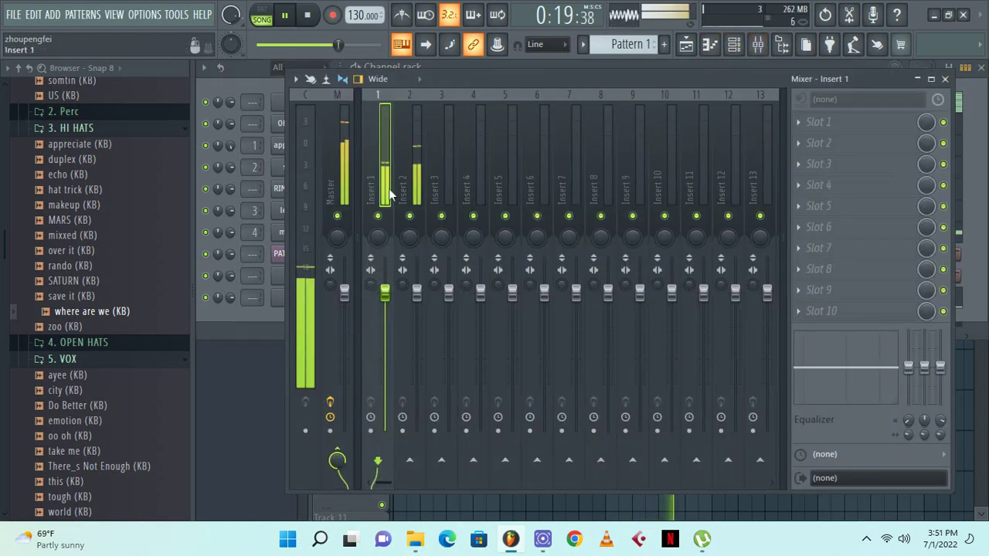
pyautogui.click(324, 176)
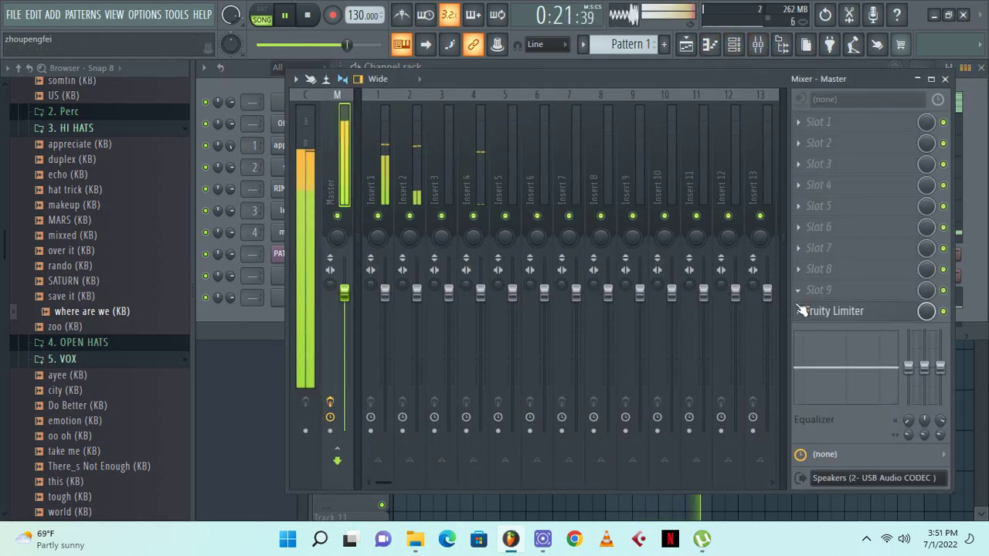
pyautogui.rightClick(799, 435)
pyautogui.click(843, 191)
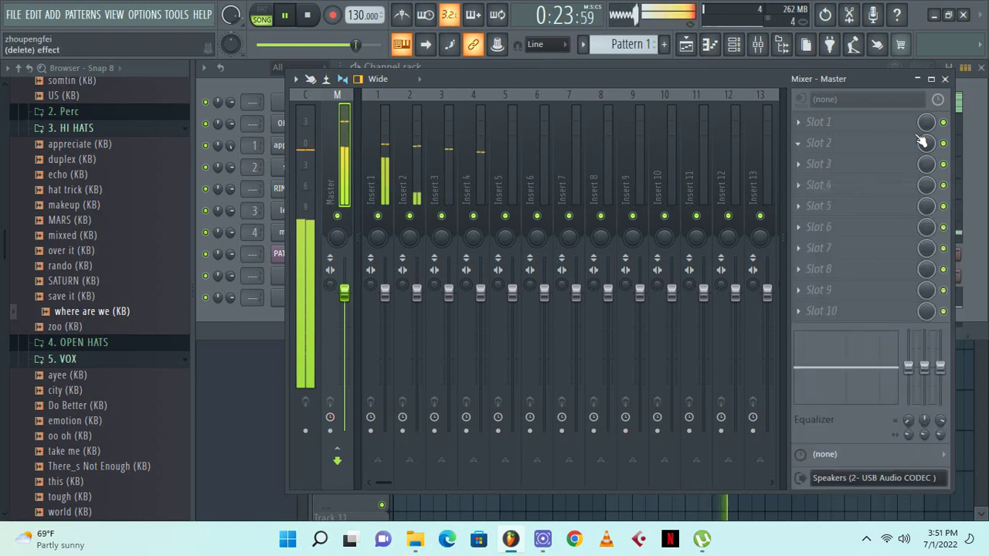
pyautogui.click(945, 80)
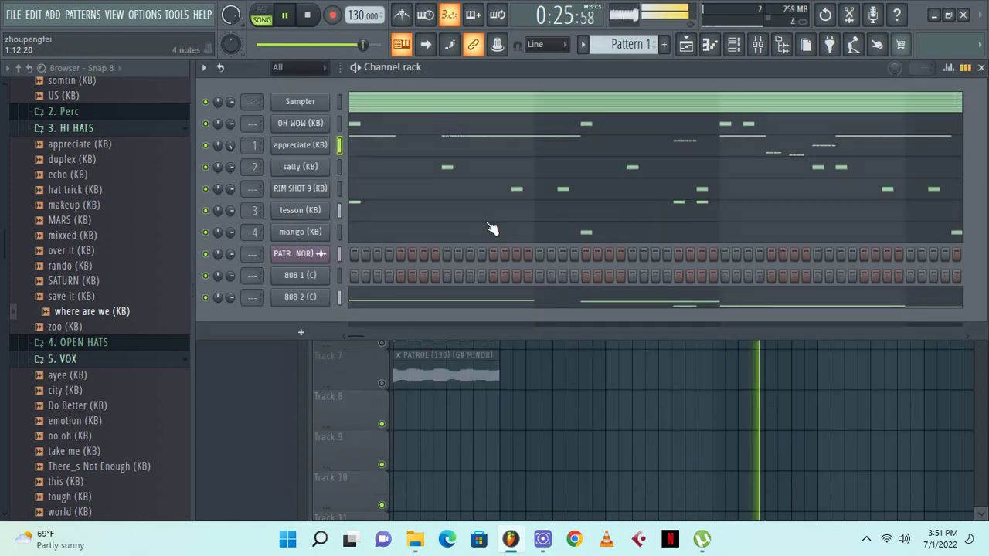
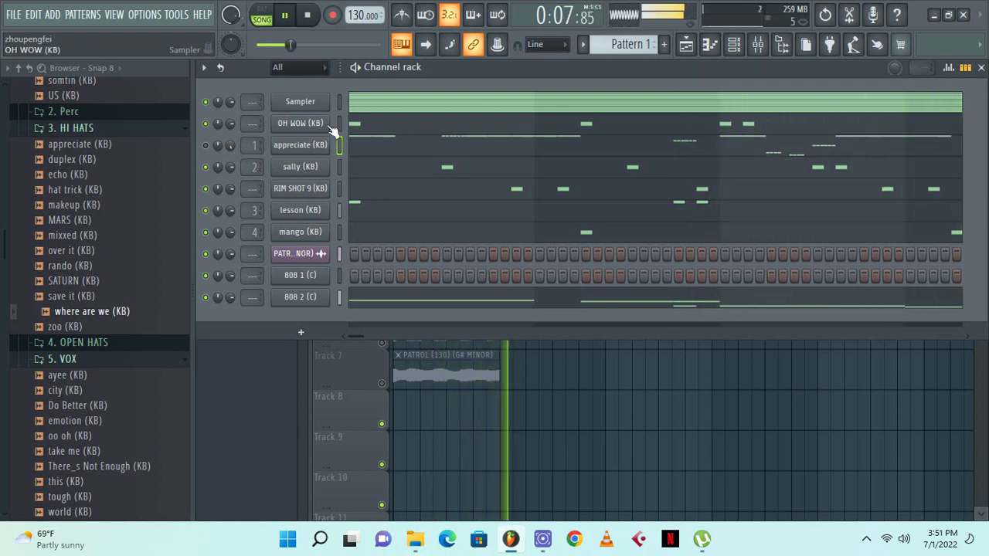
# Delete the three PATROL clips starting at bars 5, 9 and 13 on Track 1, keeping the first one
pyautogui.click(692, 47)
pyautogui.rightClick(579, 122)
pyautogui.press('space')
pyautogui.press('space')
pyautogui.rightClick(673, 131)
pyautogui.rightClick(737, 130)
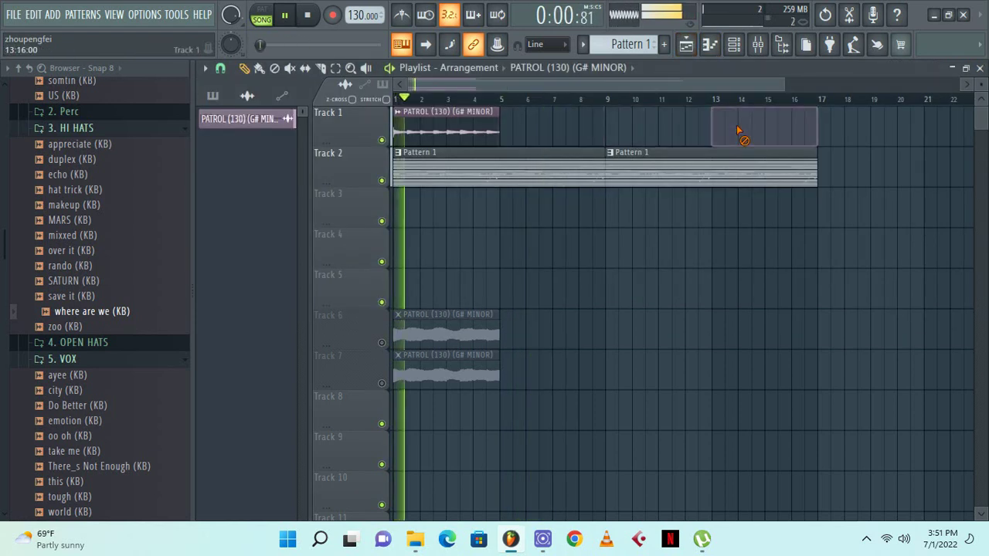
# Place three more PATROL clips end to end on Track 1, starting at bars 5, 9 and 13
pyautogui.click(509, 139)
pyautogui.click(612, 132)
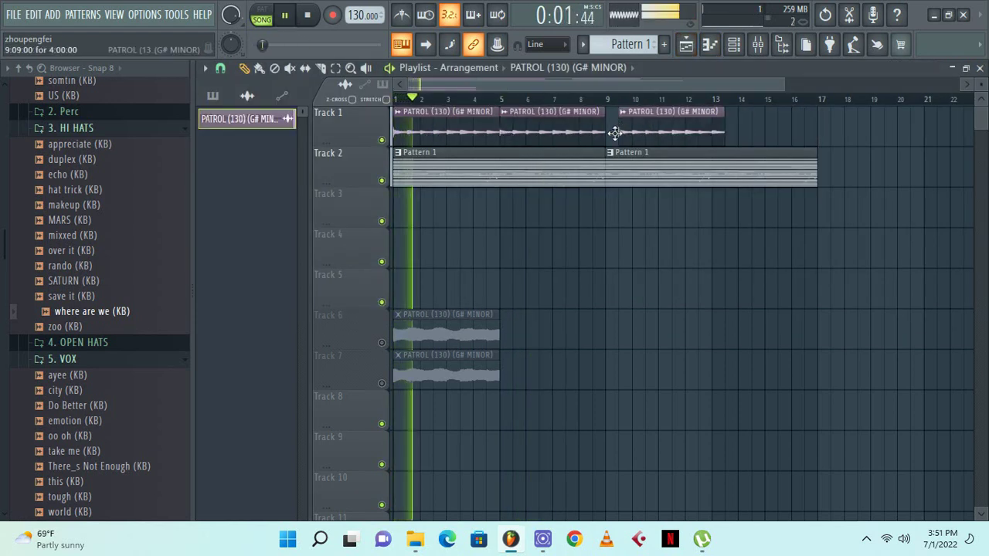
pyautogui.click(715, 130)
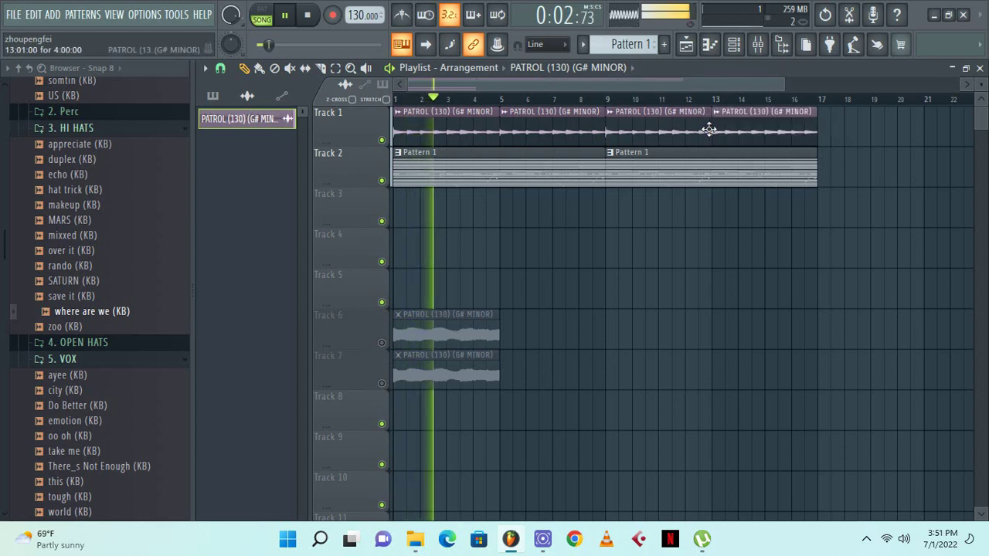
# Insert an Addictive Keys instrument channel above the Sampler and open its piano roll
pyautogui.click(734, 44)
pyautogui.rightClick(319, 124)
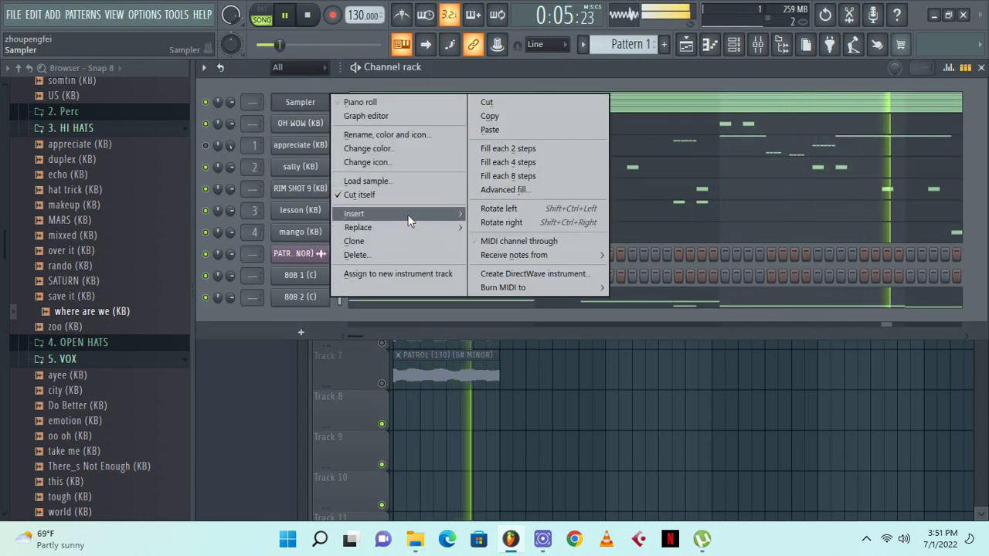
pyautogui.moveTo(410, 219)
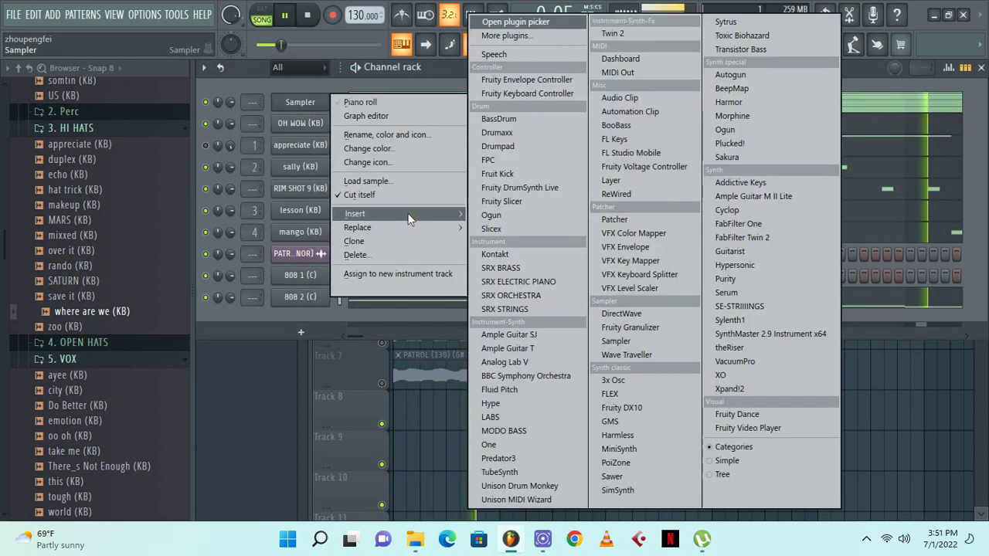
pyautogui.click(739, 184)
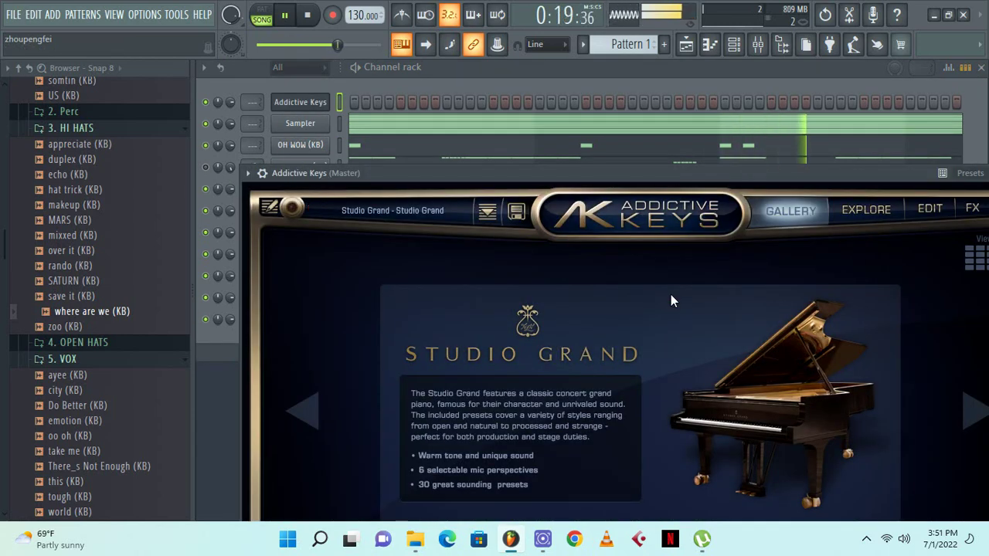
pyautogui.click(474, 73)
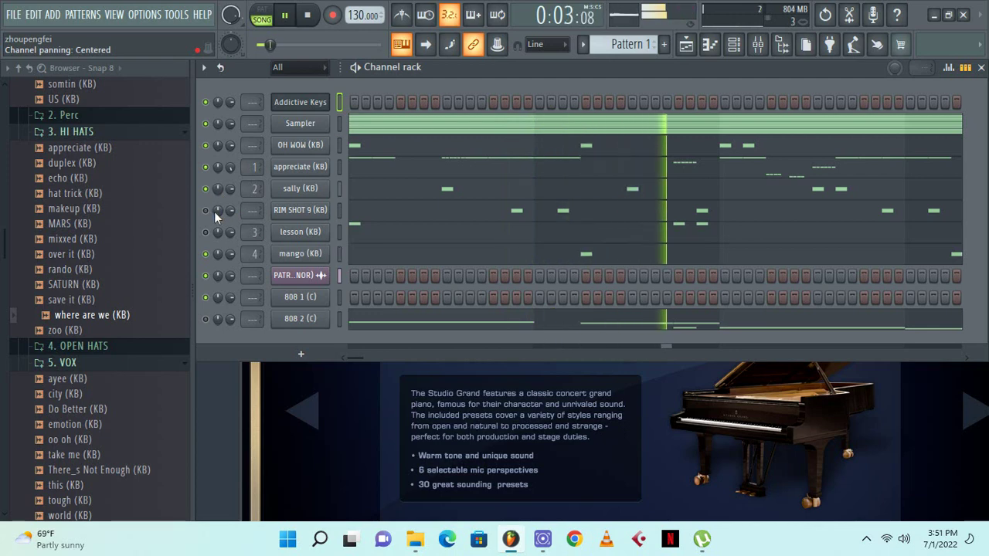
pyautogui.rightClick(320, 100)
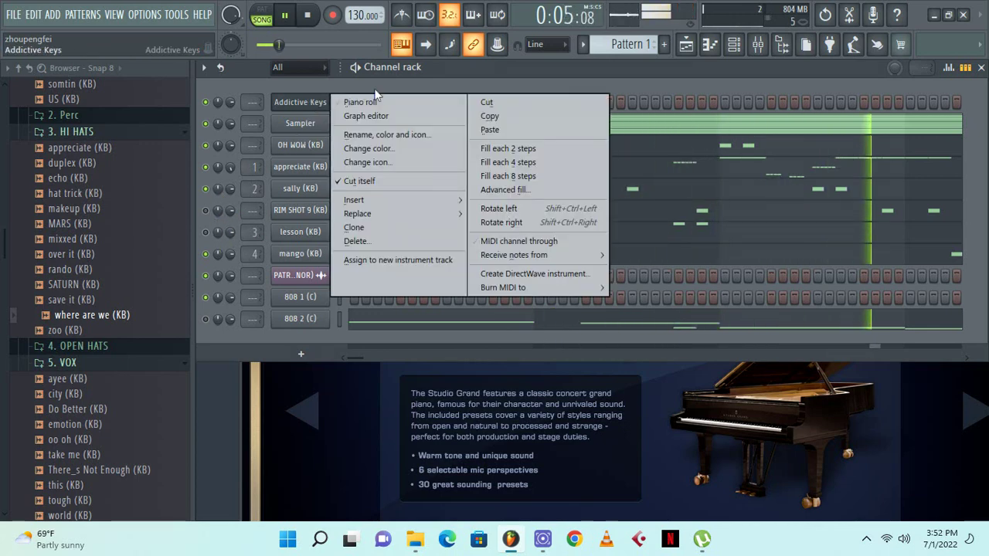
pyautogui.click(376, 104)
# Add a one-bar G#5 note at bar 1 and a one-bar D#5 note at bar 3 for Addictive Keys
pyautogui.press('space')
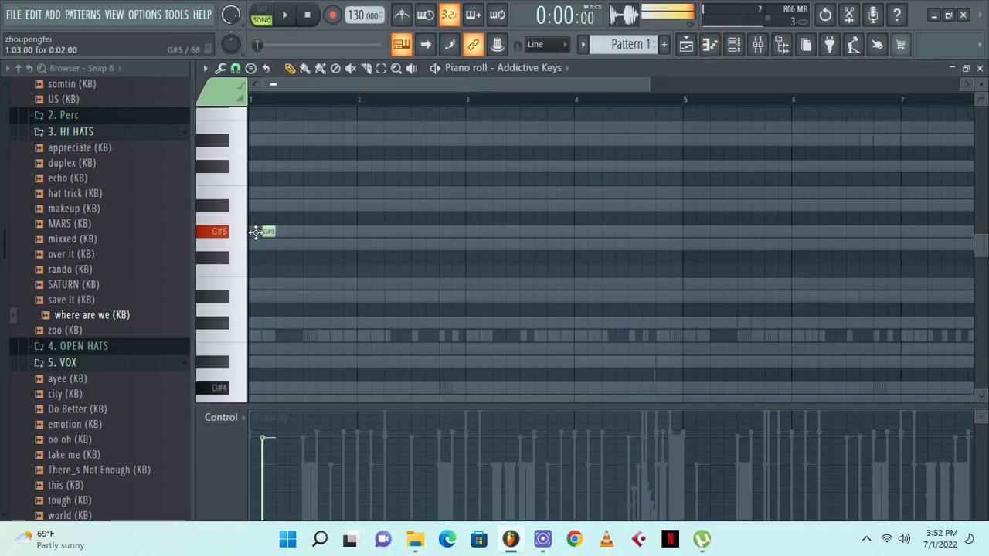
pyautogui.moveTo(261, 233); pyautogui.dragTo(363, 238)
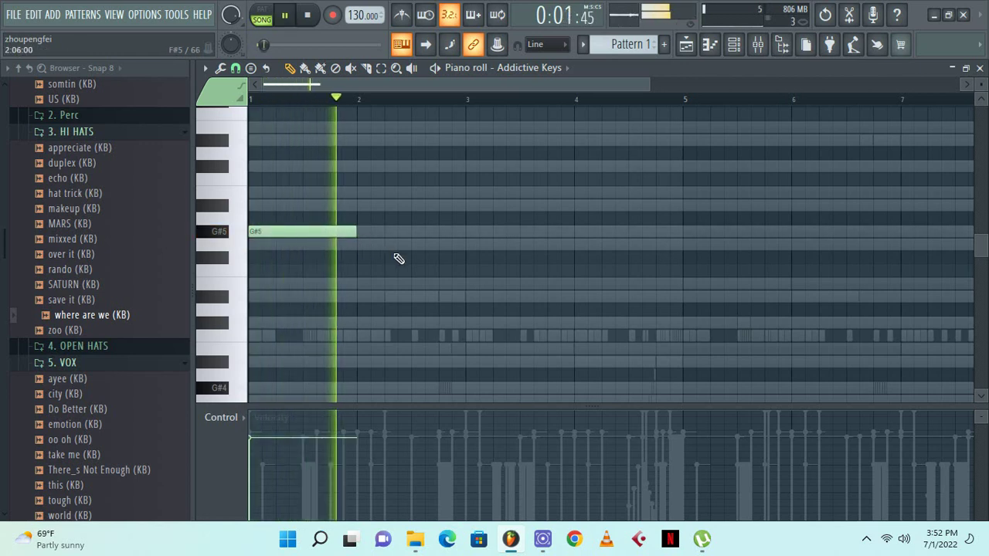
pyautogui.click(472, 246)
pyautogui.press('space')
pyautogui.moveTo(472, 245); pyautogui.dragTo(472, 286)
pyautogui.press('space')
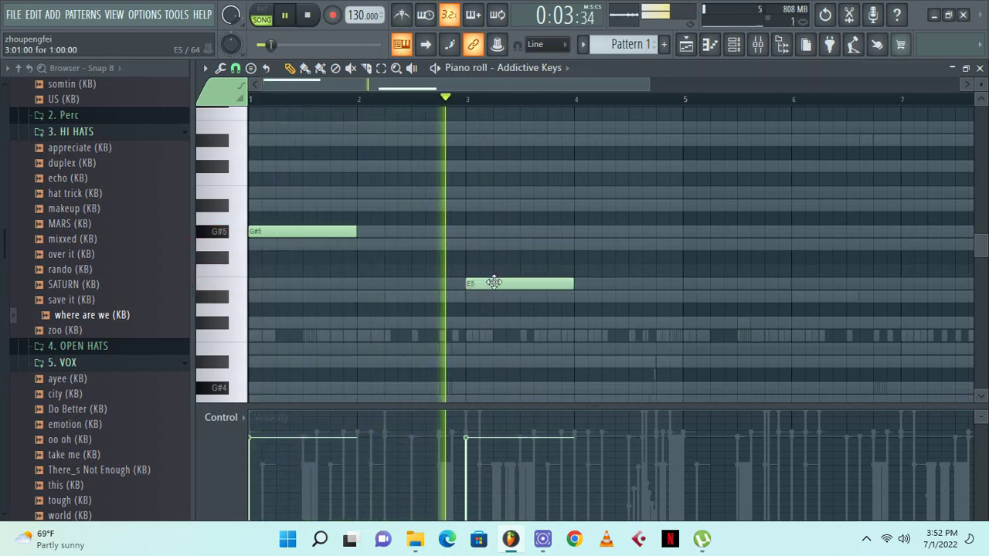
pyautogui.moveTo(494, 288); pyautogui.dragTo(499, 297)
pyautogui.press('space')
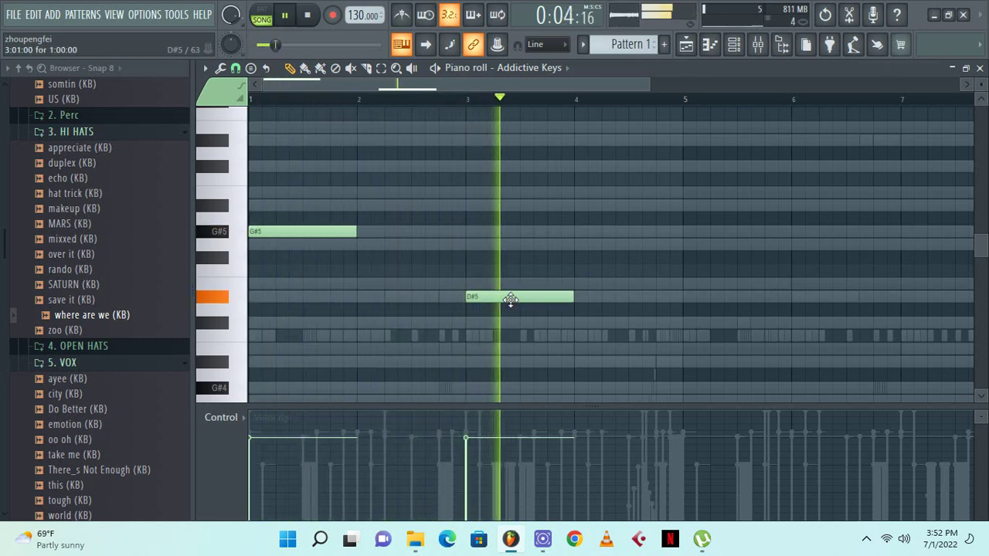
# Add a one-bar A#4 note at bar 4 and play the note sequence back against the sample
pyautogui.click(581, 360)
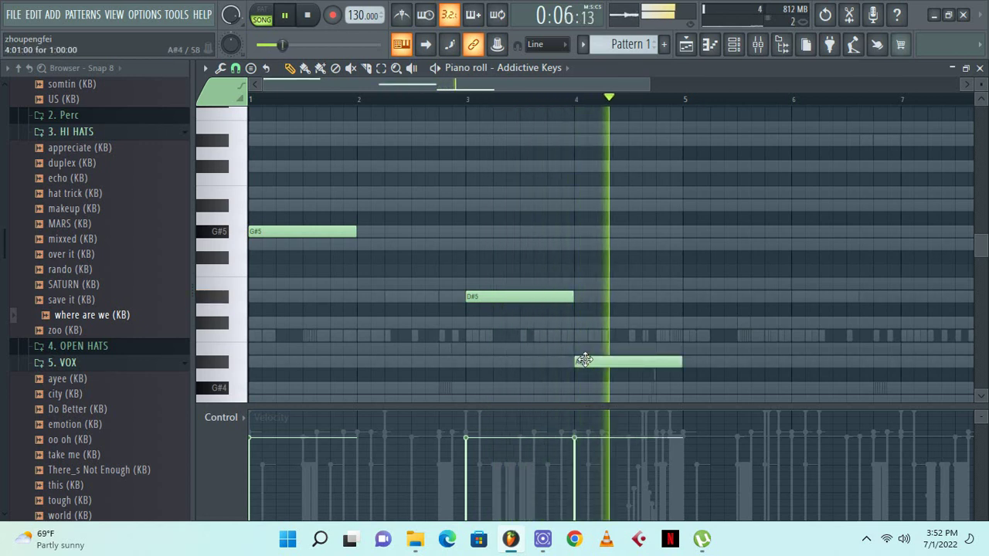
pyautogui.press('space')
pyautogui.press('space')
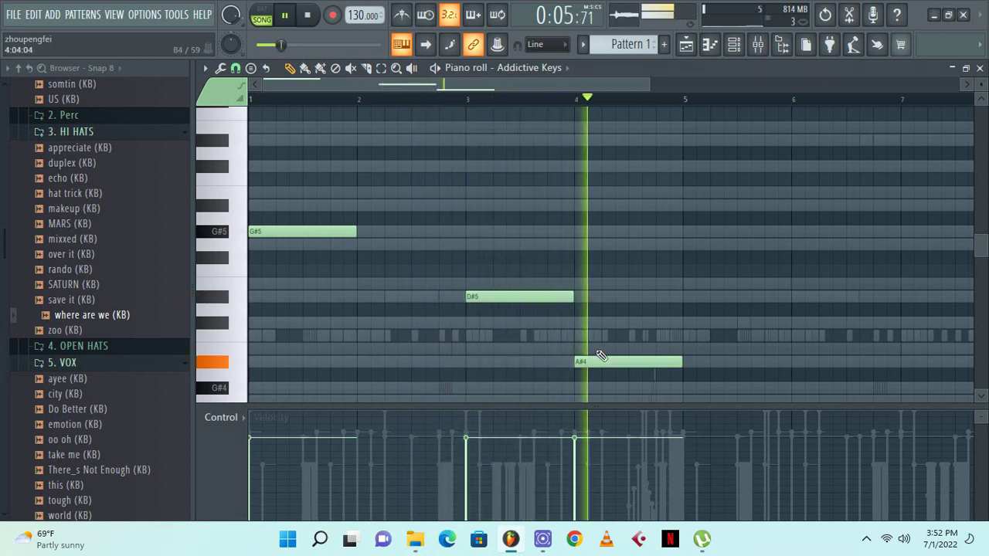
pyautogui.press('space')
# Build a chord in bar 1 by stacking B5 and D#6 above the G#5 note
pyautogui.click(271, 192)
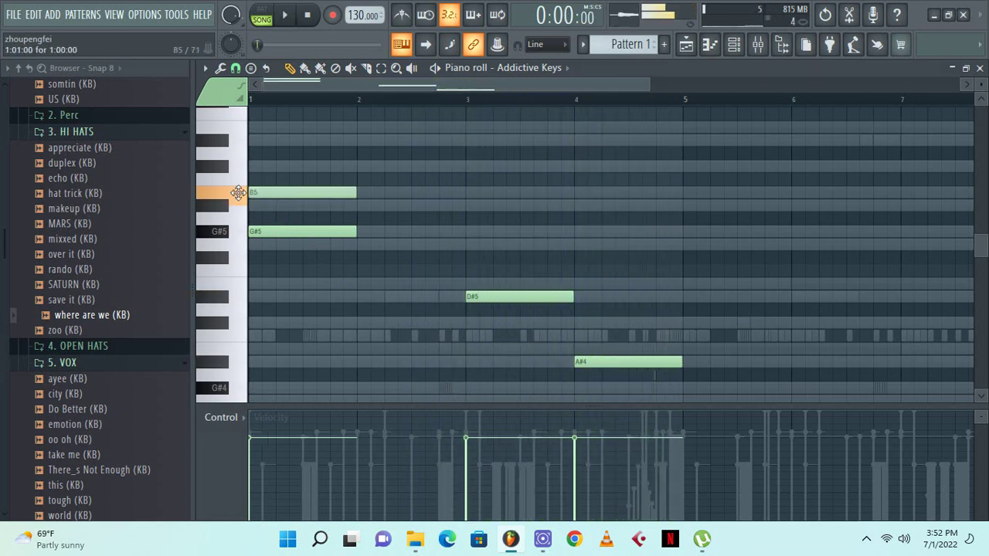
pyautogui.click(269, 139)
pyautogui.press('space')
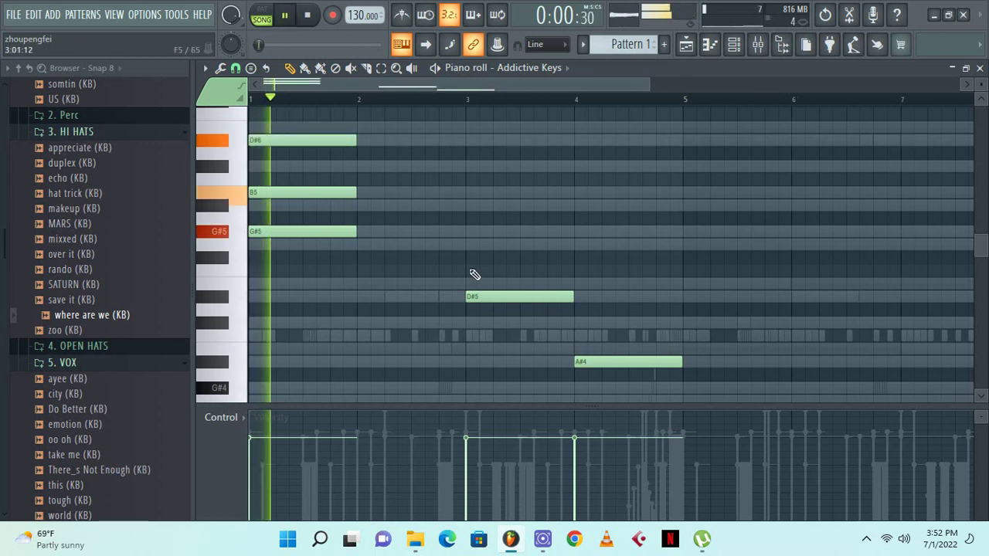
# Stack G5 and B5 above the D#5 note in bar 3, and C#5 and E5 above the A#4 note in bar 4
pyautogui.click(471, 245)
pyautogui.click(471, 192)
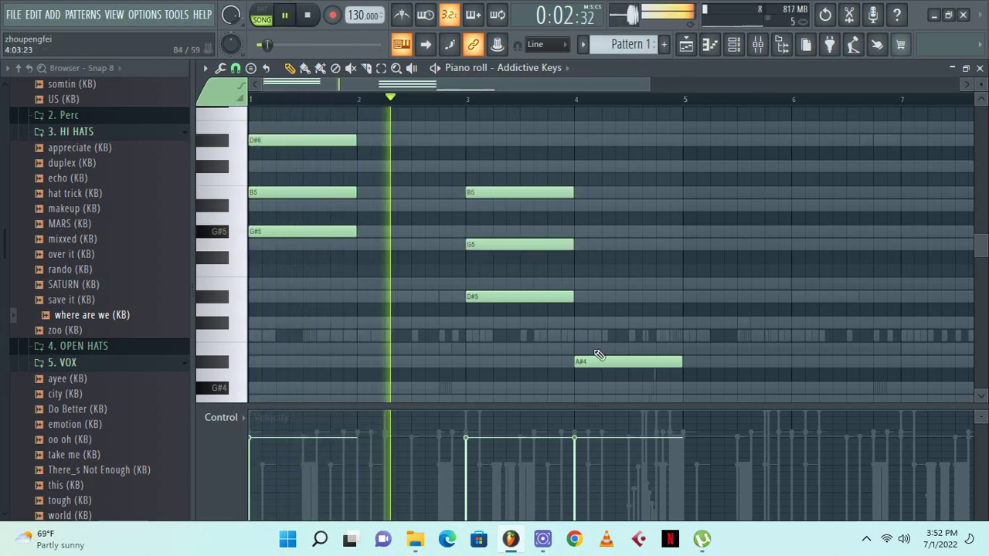
pyautogui.click(578, 323)
pyautogui.click(580, 285)
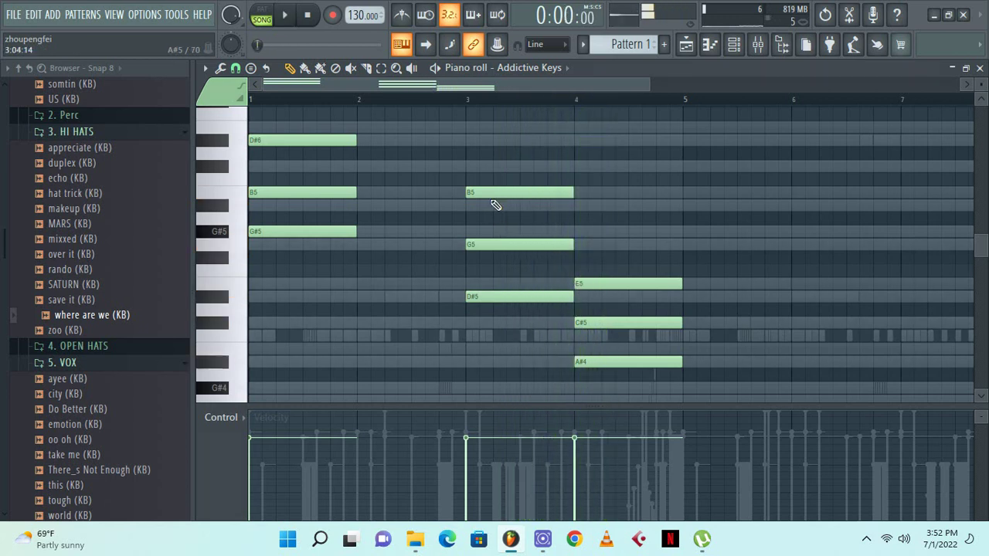
# Try A#5 in place of B5 as the top note of the bar 3 chord
pyautogui.moveTo(494, 193); pyautogui.dragTo(488, 203)
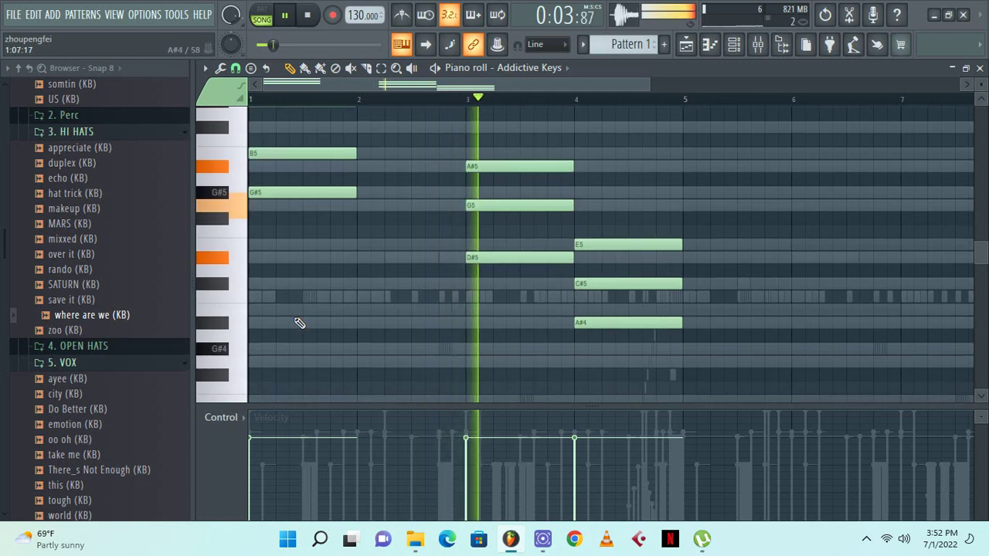
pyautogui.press('space')
pyautogui.press('space')
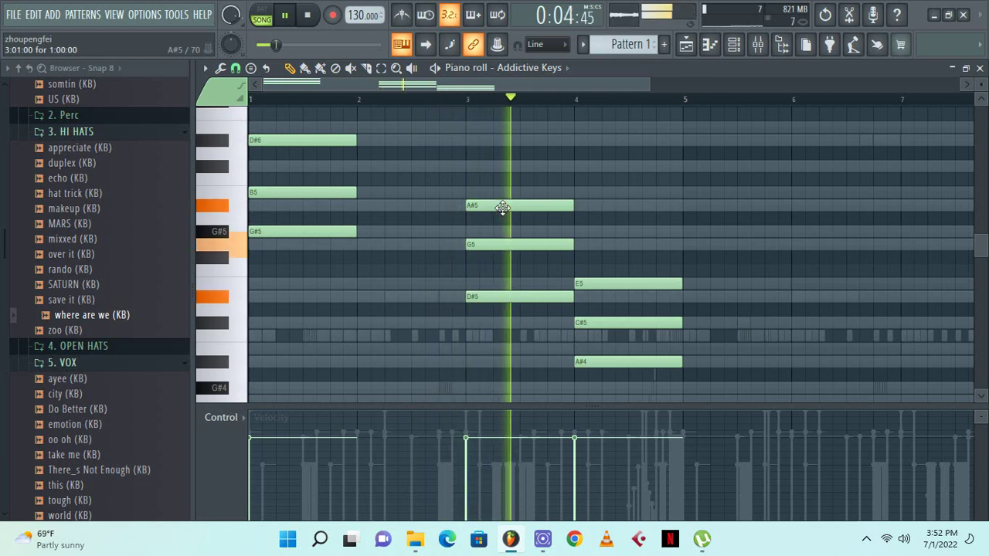
pyautogui.moveTo(503, 207); pyautogui.dragTo(499, 193)
pyautogui.press('space')
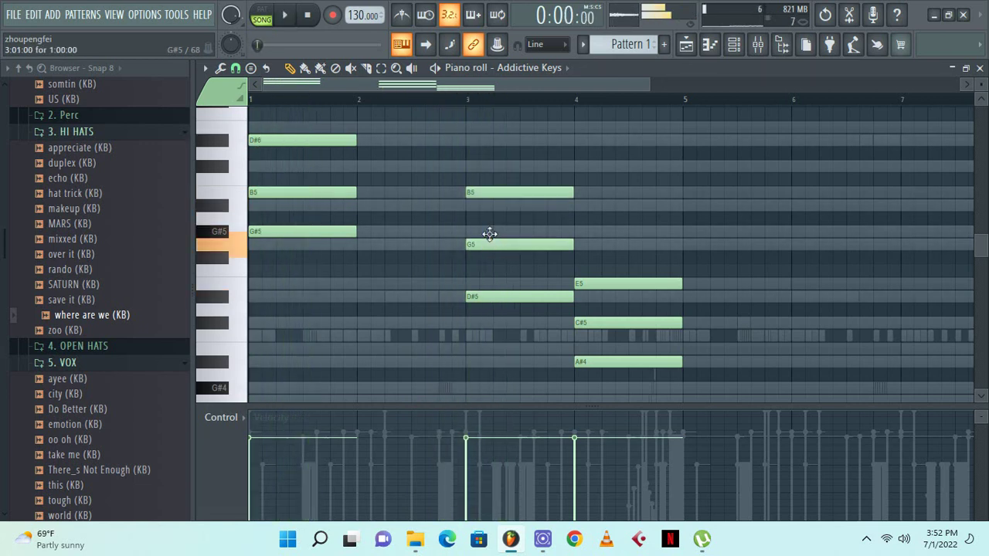
# Raise the middle note of the bar 3 chord to G#5 and lower the top note of the bar 4 chord to D#5
pyautogui.press('space')
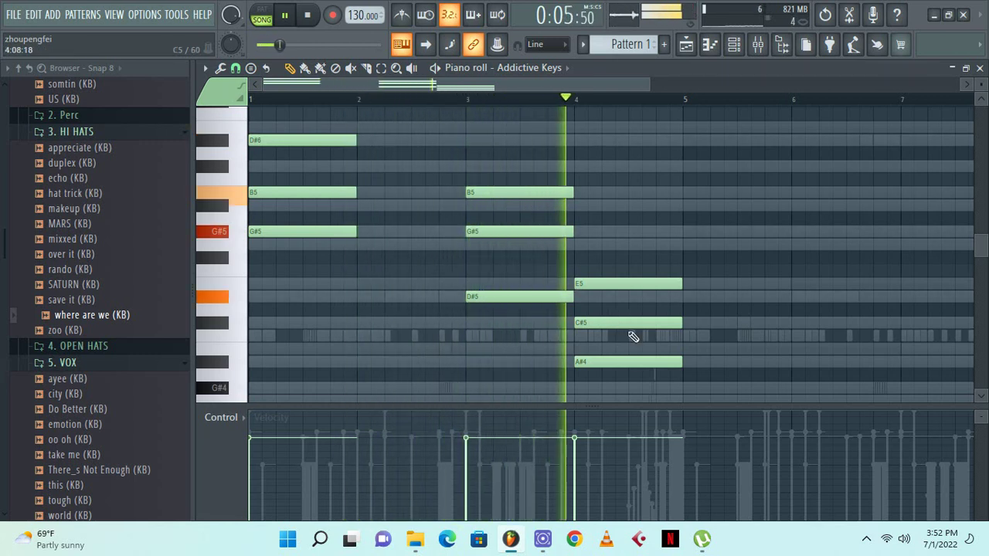
pyautogui.press('space')
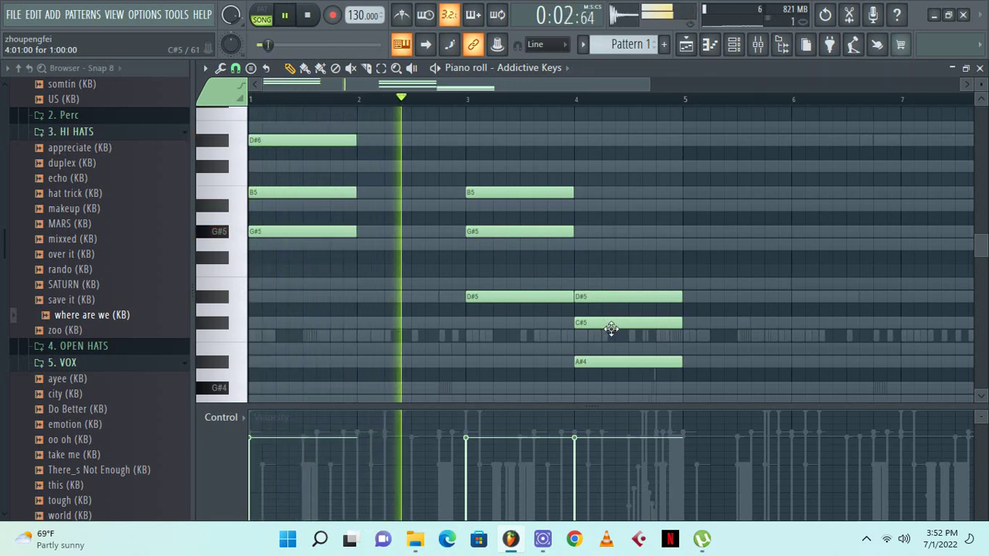
# Try all the Addictive Keys chords one octave higher during playback
pyautogui.hotkey('ctrl', 'Up')
pyautogui.press('space')
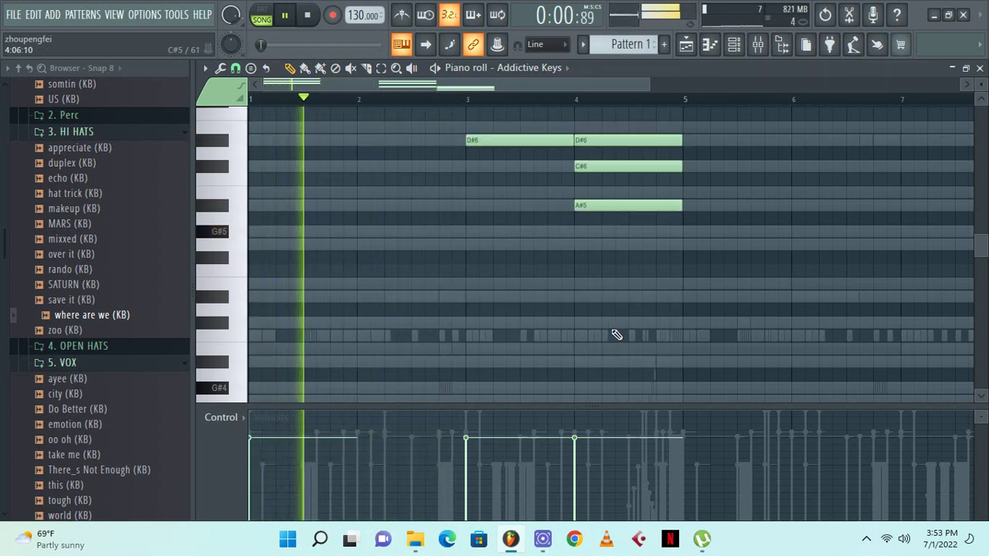
pyautogui.scroll(4, 547, 304)
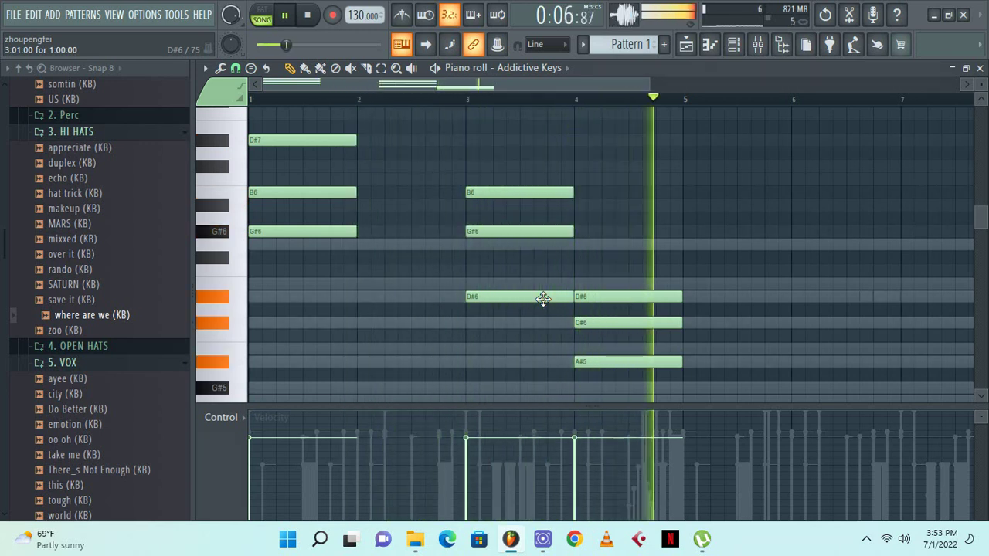
pyautogui.hotkey('ctrl', 'Down')
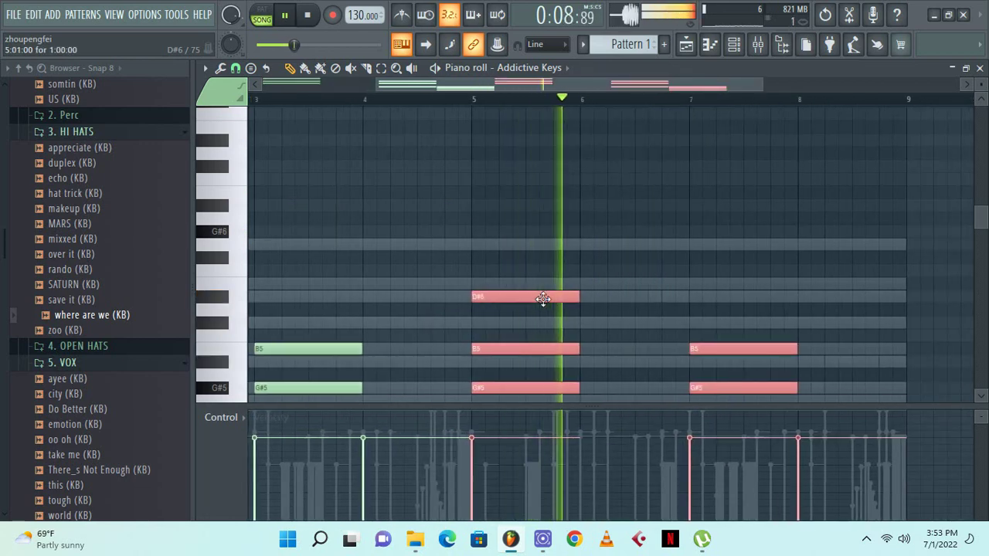
# Delete the duplicated chords in bars 5 to 8
pyautogui.scroll(-4, 502, 263)
pyautogui.moveTo(522, 81); pyautogui.dragTo(271, 142)
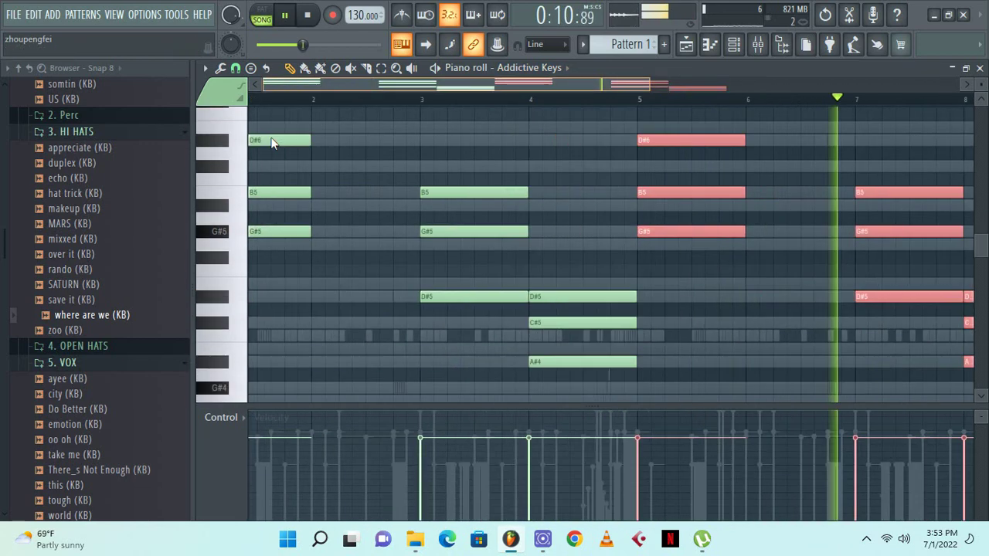
pyautogui.moveTo(650, 82); pyautogui.dragTo(681, 83)
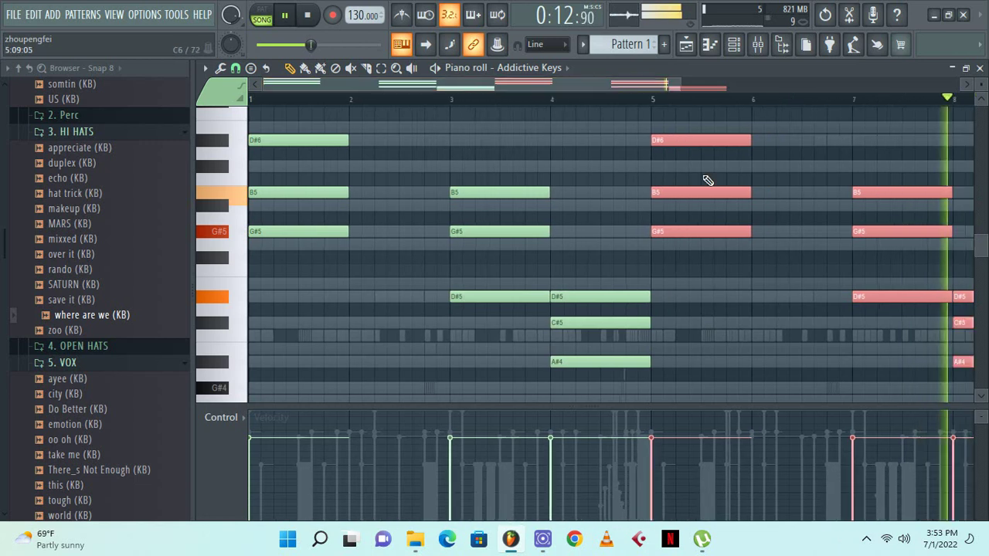
pyautogui.rightClick(709, 141)
pyautogui.rightClick(964, 361)
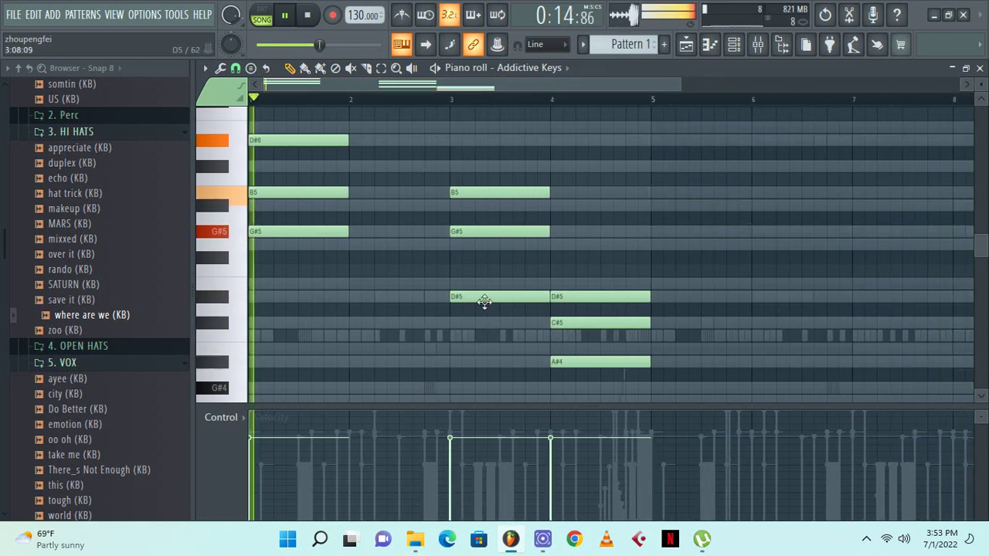
# Add overlapping E6 and D#6 melody notes in the second half of bar 2, and repeat the pair in bar 4
pyautogui.scroll(3, 309, 263)
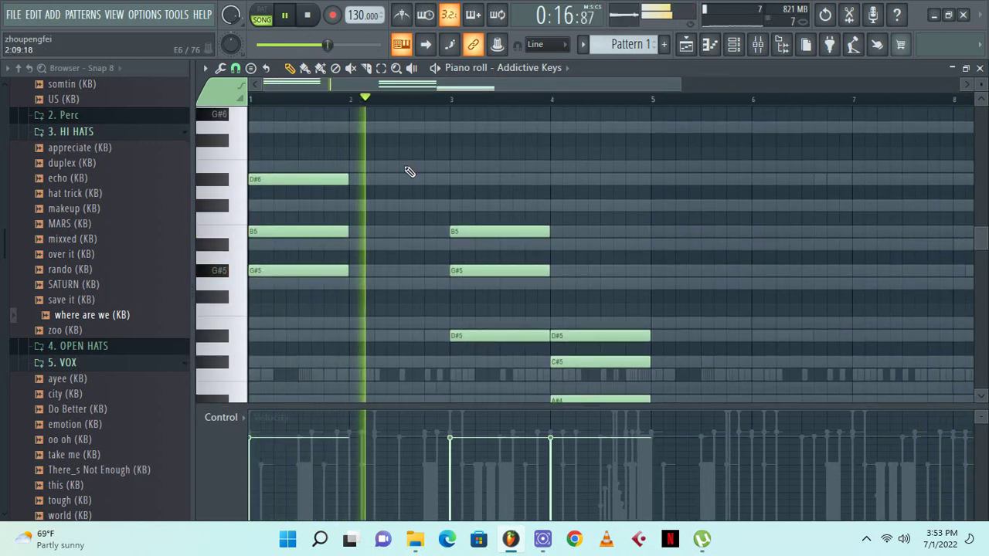
pyautogui.click(406, 166)
pyautogui.click(439, 178)
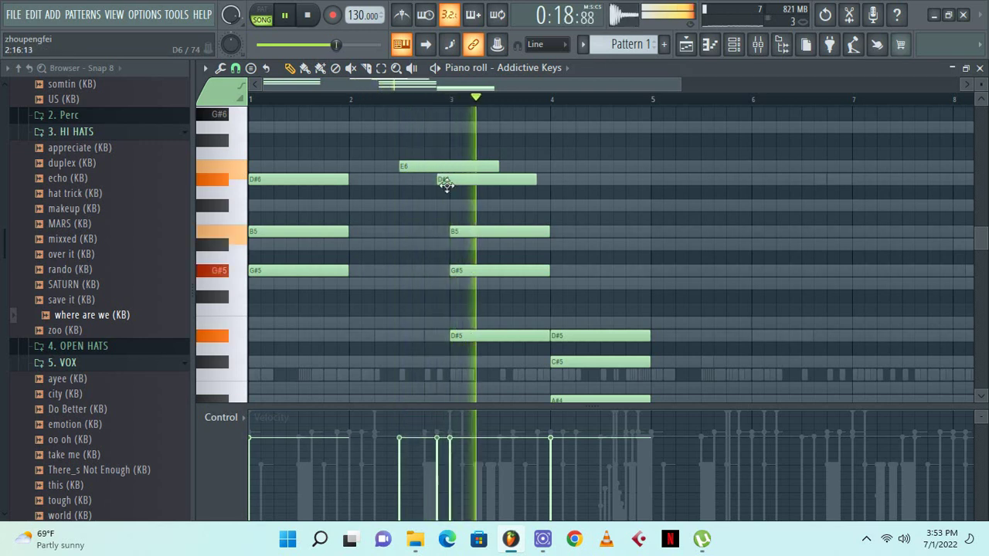
pyautogui.click(632, 167)
pyautogui.press('space')
pyautogui.moveTo(642, 155); pyautogui.dragTo(599, 179)
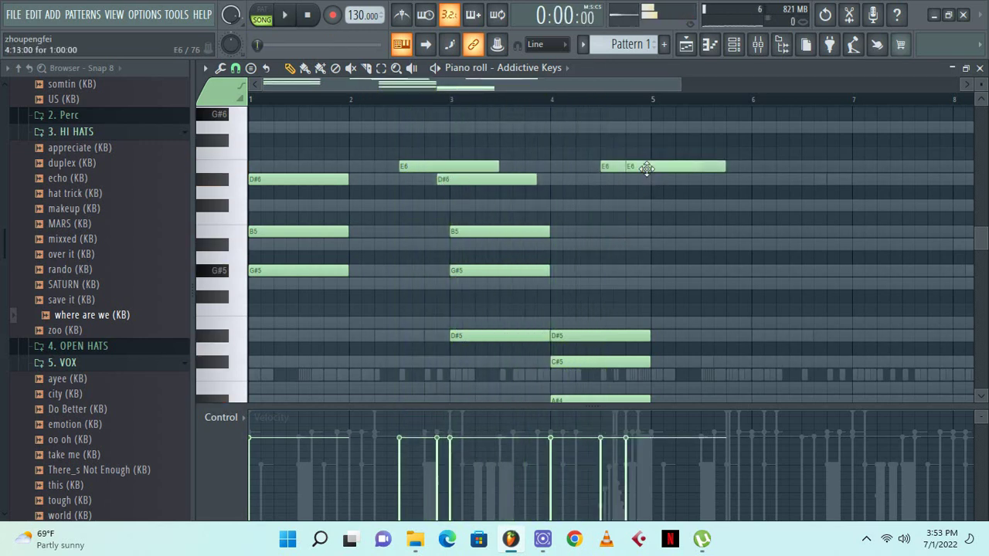
pyautogui.press('space')
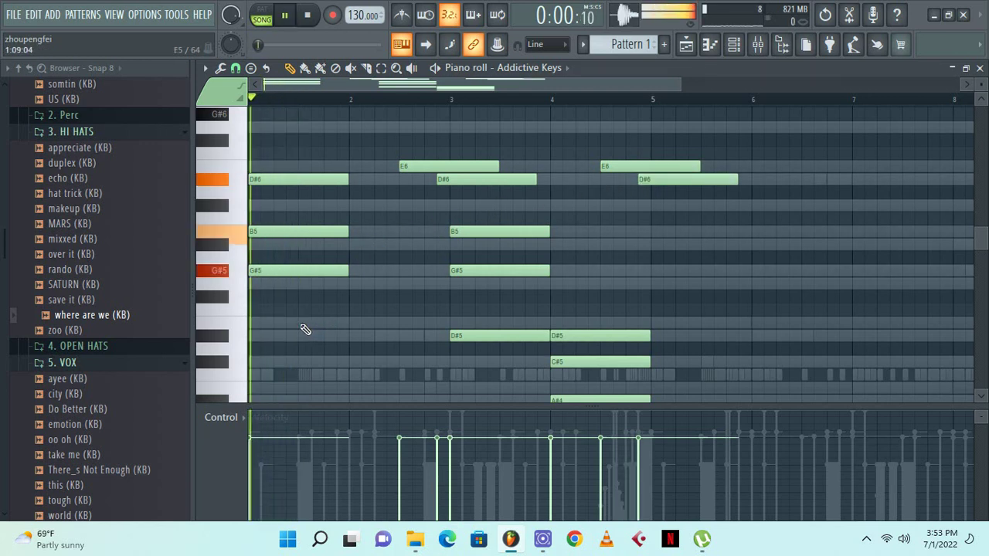
# Add lower melody notes: E5 late in bar 1, D#5 at bar 2 and E5 midway through bar 3
pyautogui.scroll(-3, 274, 309)
pyautogui.click(325, 206)
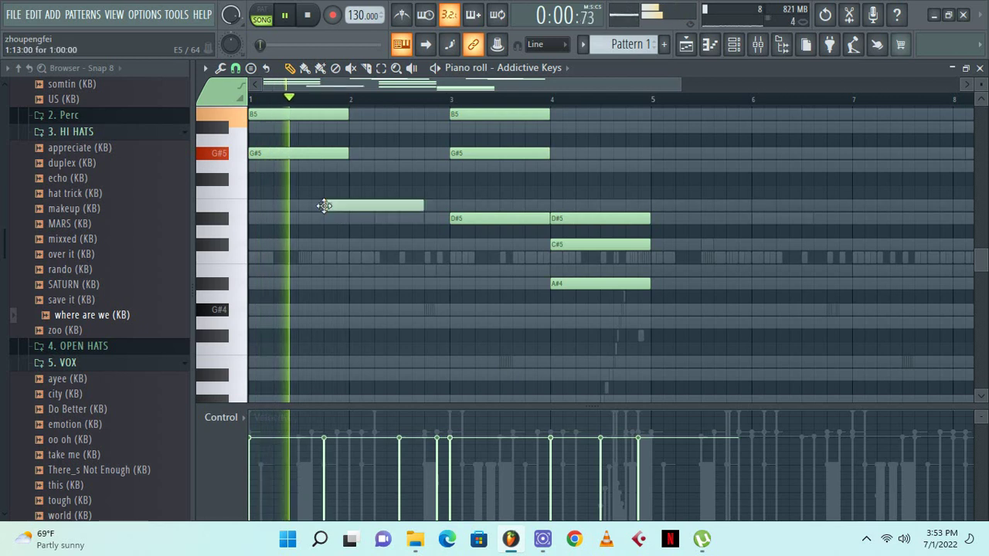
pyautogui.click(350, 219)
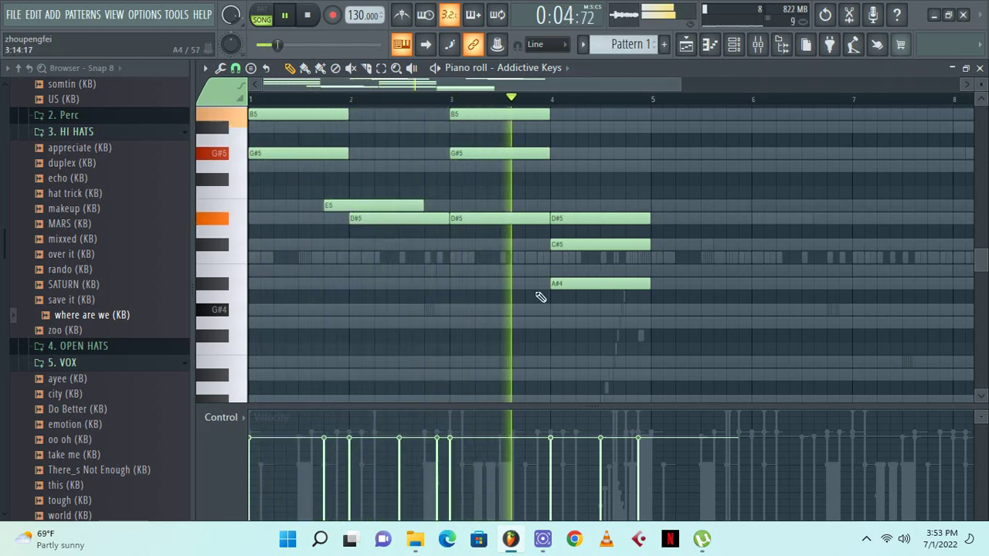
pyautogui.click(502, 206)
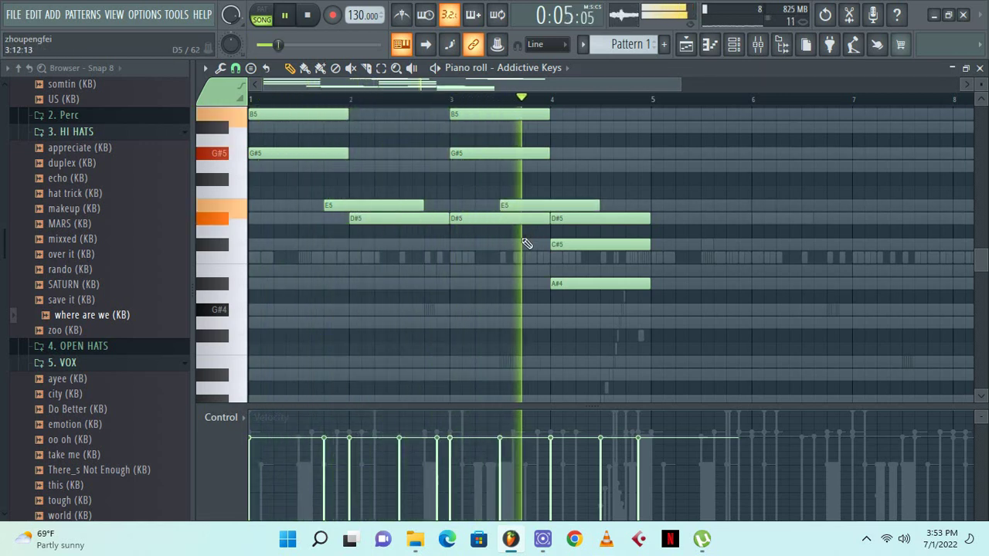
# Move the E5 note in bar 3 to the last quarter of that bar and lower it to B4
pyautogui.press('space')
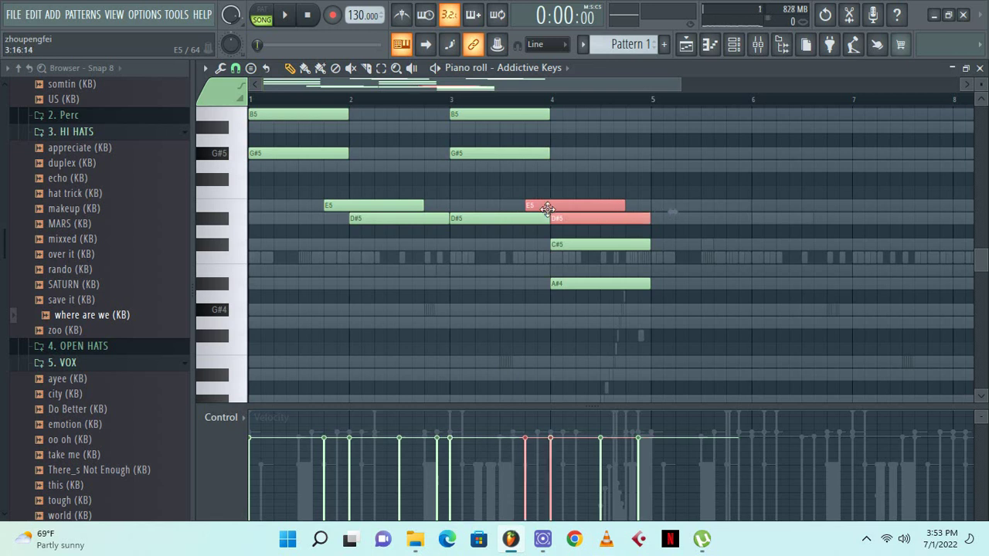
pyautogui.press('space')
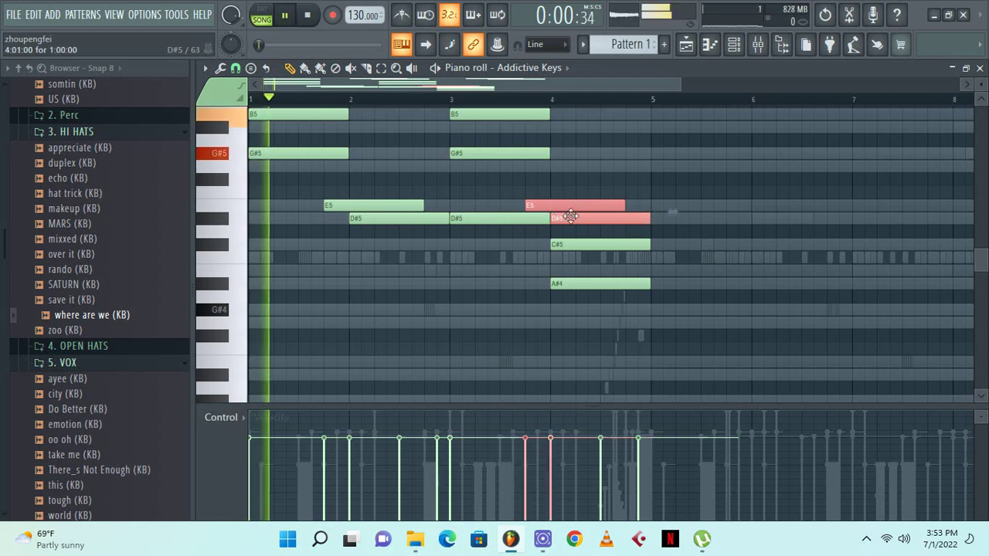
pyautogui.keyDown('ctrl'); pyautogui.keyDown('shift'); pyautogui.click(571, 219); pyautogui.keyUp('shift'); pyautogui.keyUp('ctrl')
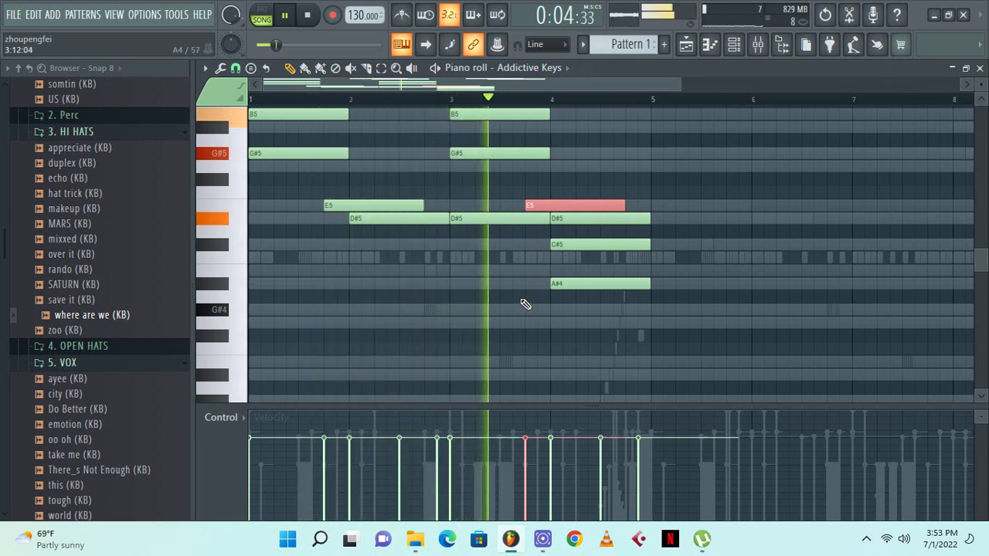
pyautogui.press('space')
pyautogui.press('space')
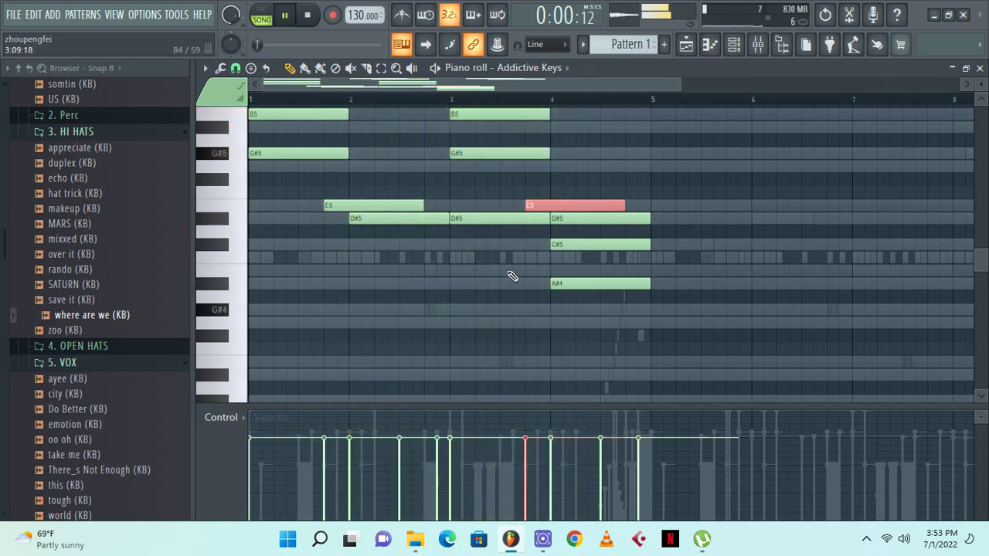
pyautogui.keyDown('ctrl'); pyautogui.click(513, 275); pyautogui.keyUp('ctrl')
pyautogui.moveTo(534, 205); pyautogui.dragTo(532, 271)
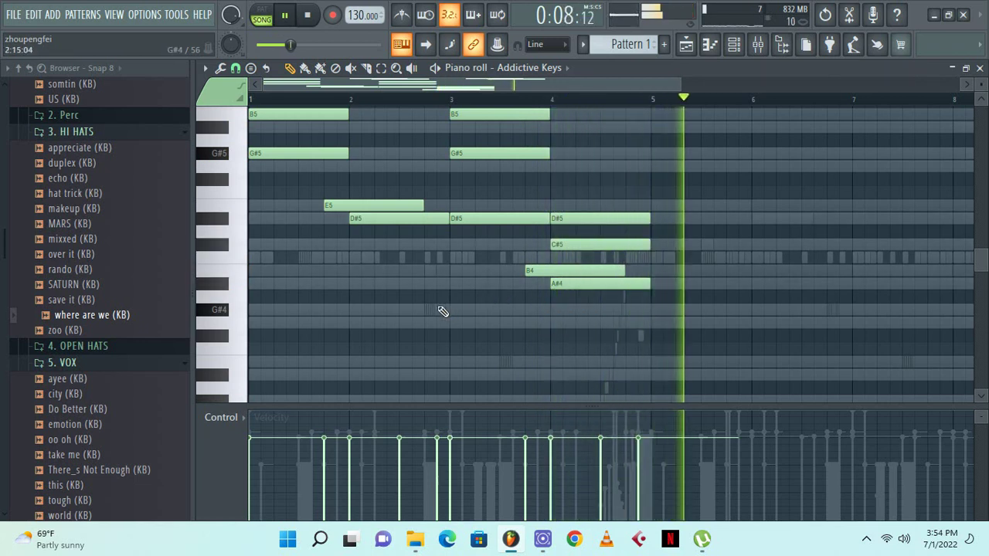
# Trim the E6 and D#6 melody notes in bar 4 so both end at the start of bar 5
pyautogui.scroll(5, 426, 315)
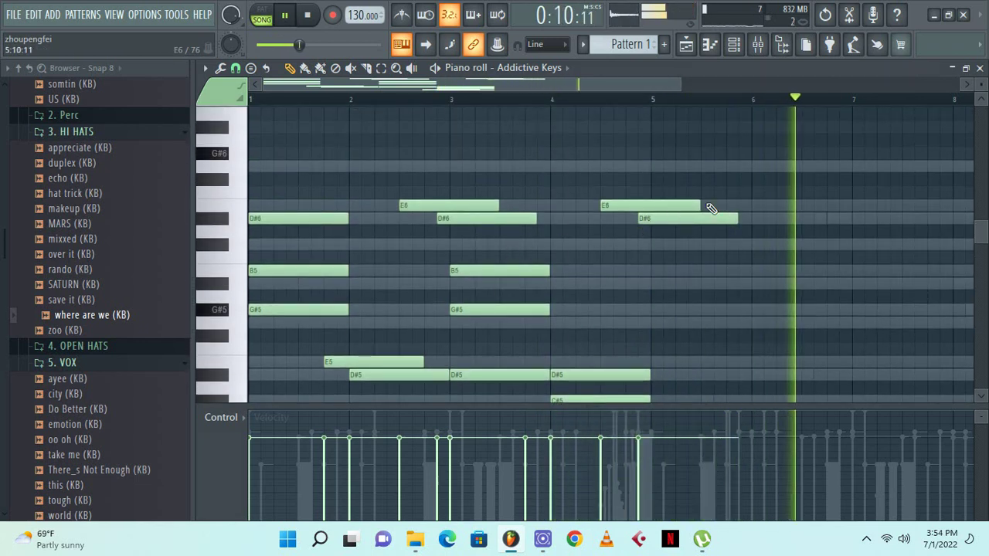
pyautogui.press('space')
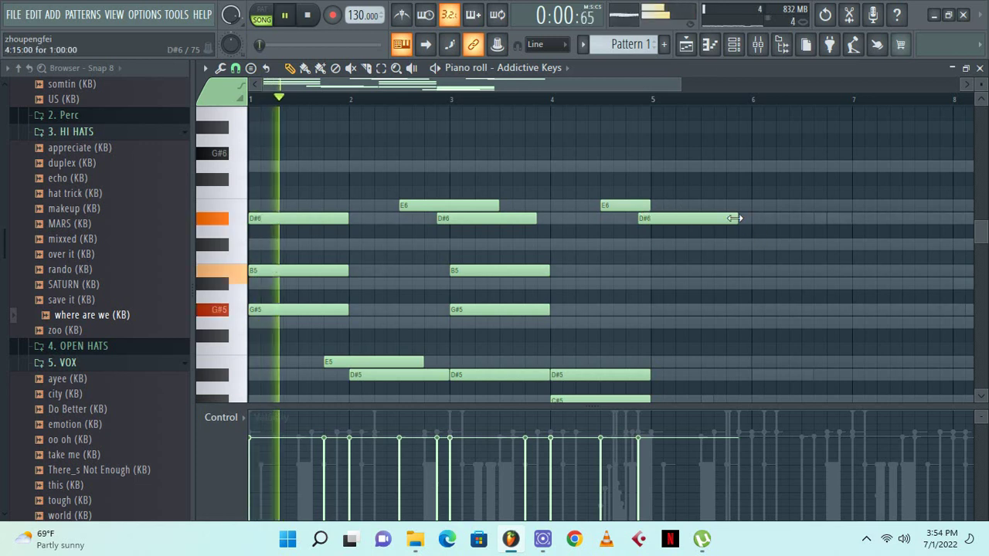
pyautogui.moveTo(736, 218); pyautogui.dragTo(649, 220)
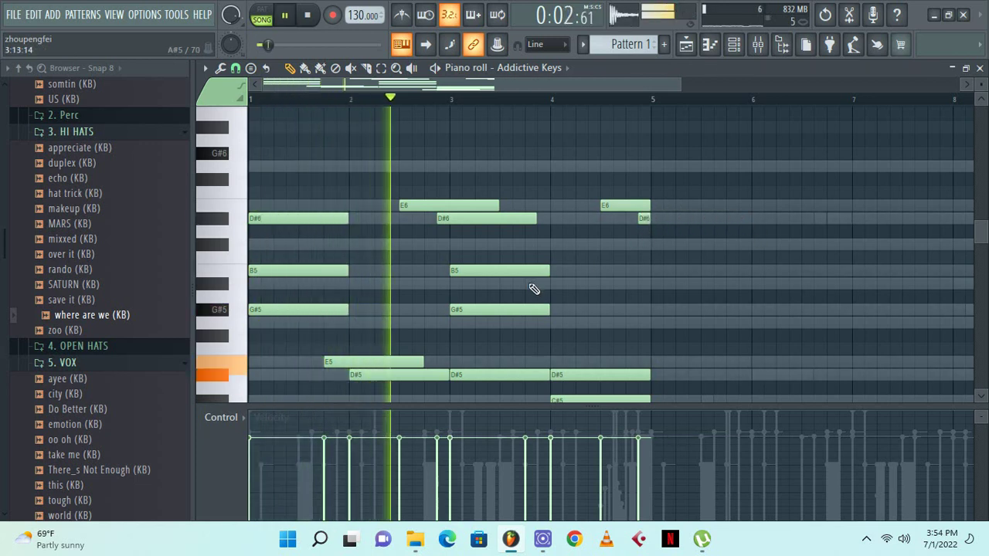
# Add short A#5 and B5 notes on the second beat of bar 2, with B5 following A#5 directly and ending at E6
pyautogui.scroll(-1, 378, 287)
pyautogui.click(388, 232)
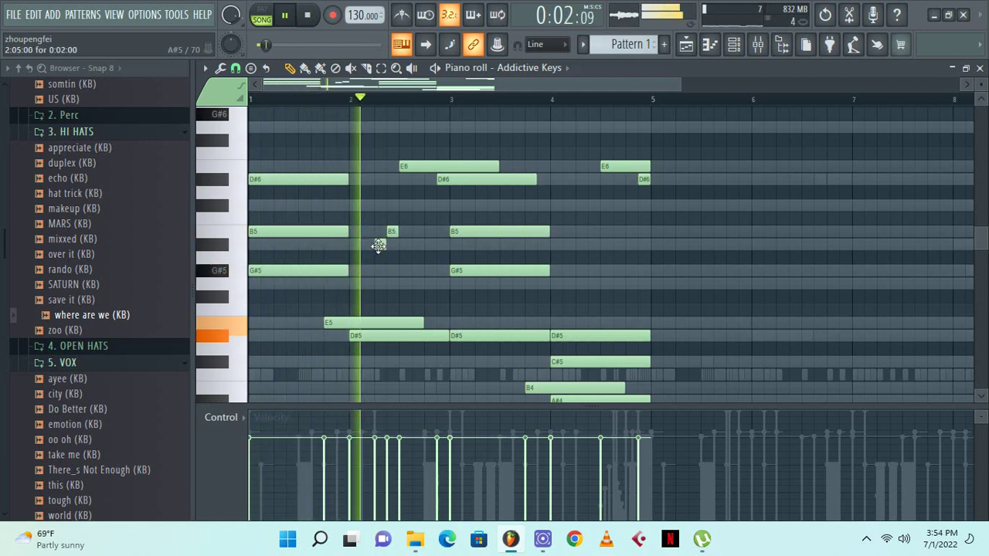
pyautogui.click(376, 244)
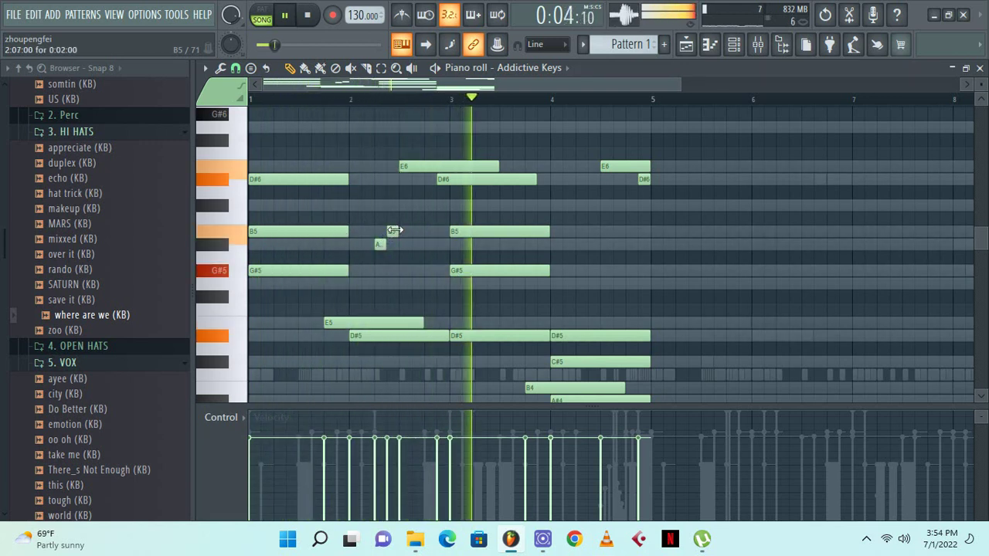
pyautogui.press('space')
pyautogui.press('space')
pyautogui.moveTo(680, 84); pyautogui.dragTo(470, 159)
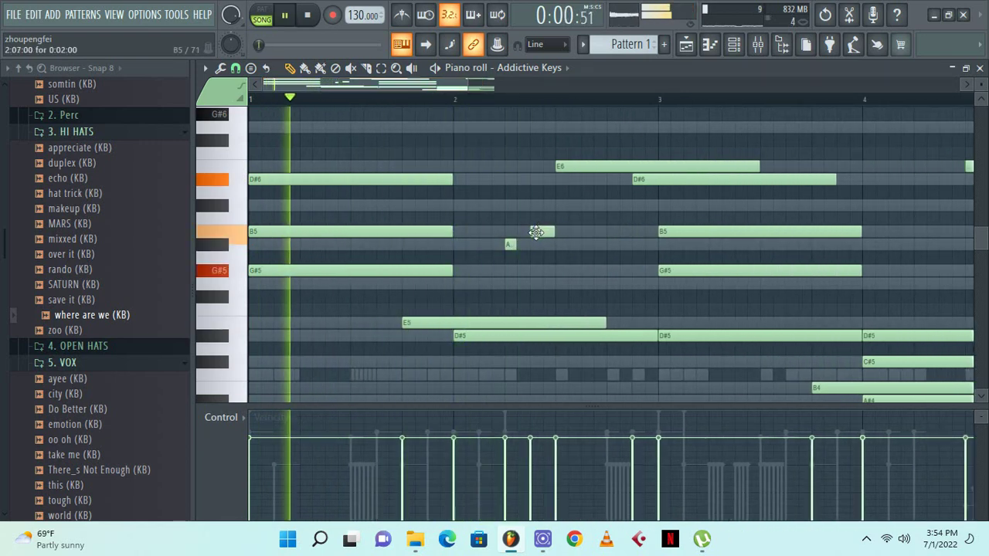
pyautogui.moveTo(543, 230)
pyautogui.mouseDown()
pyautogui.moveTo(530, 232)
pyautogui.moveTo(555, 232)
pyautogui.mouseUp()
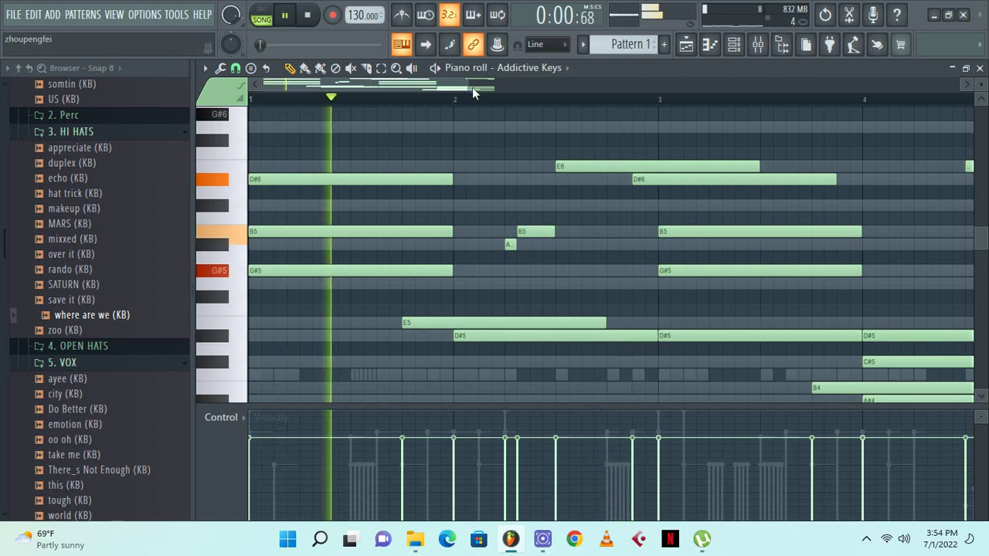
pyautogui.moveTo(461, 87); pyautogui.dragTo(376, 103)
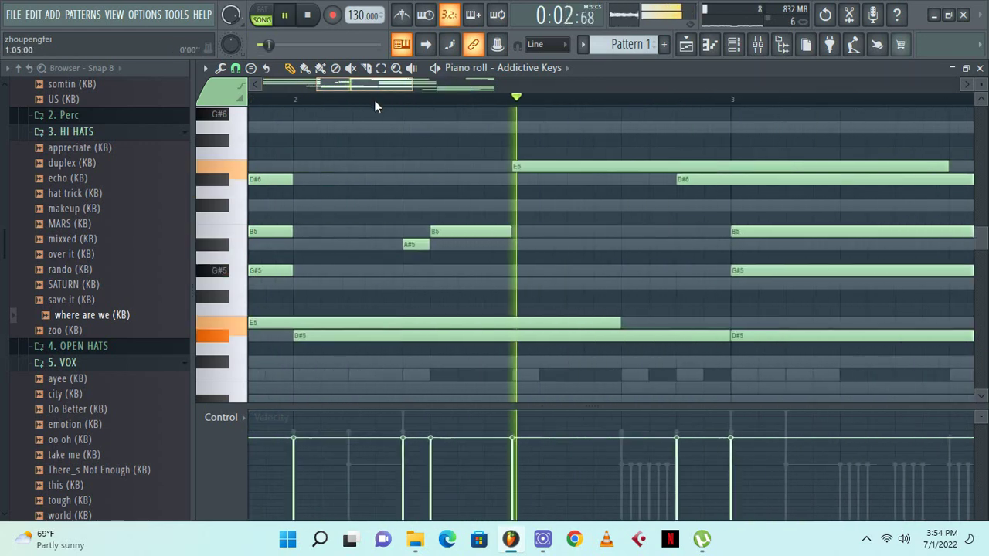
# Set snap to 1/6 step, shorten the bar 2 A#5 and start its B5 slightly earlier, overlapping A#5 and ending at E6
pyautogui.press('space')
pyautogui.click(249, 70)
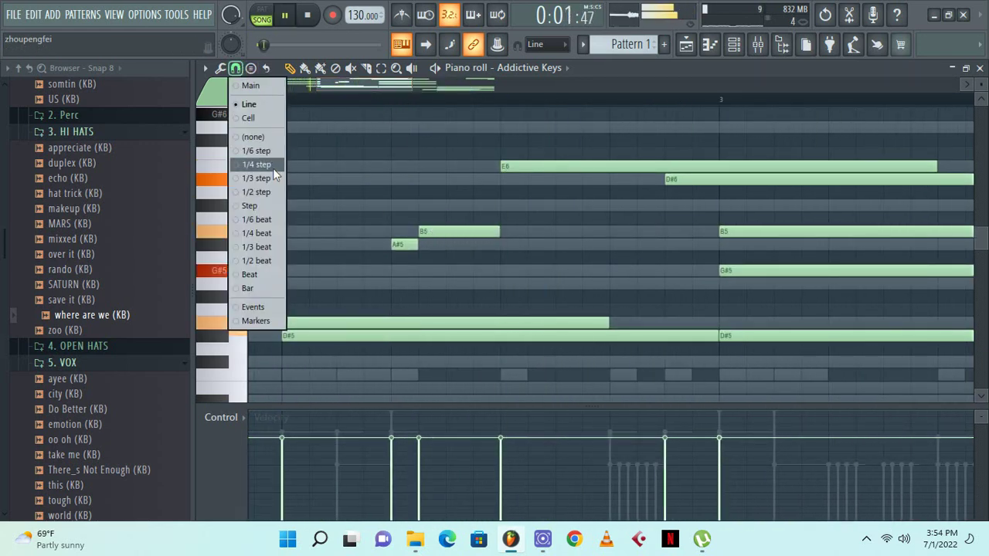
pyautogui.click(266, 154)
pyautogui.press('space')
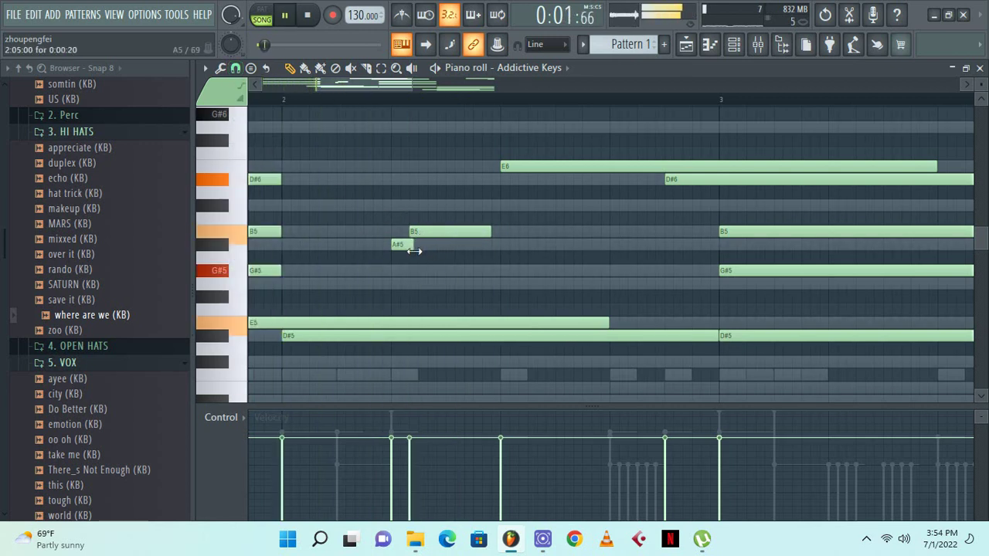
pyautogui.moveTo(415, 252); pyautogui.dragTo(432, 233)
pyautogui.press('space')
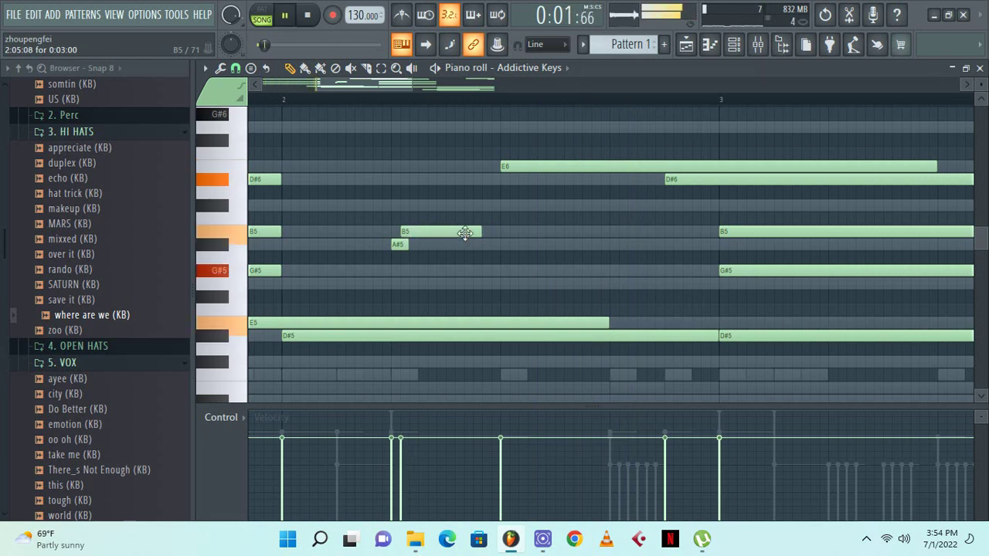
pyautogui.moveTo(482, 229); pyautogui.dragTo(495, 225)
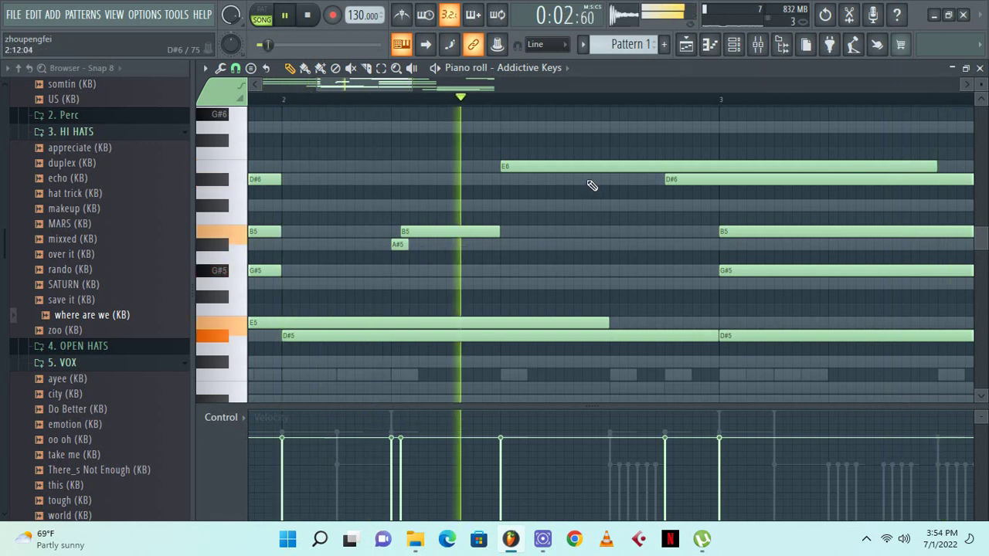
# Try extra G5 and G#5 notes late in bar 2, with the G5 raised to B5
pyautogui.press('space')
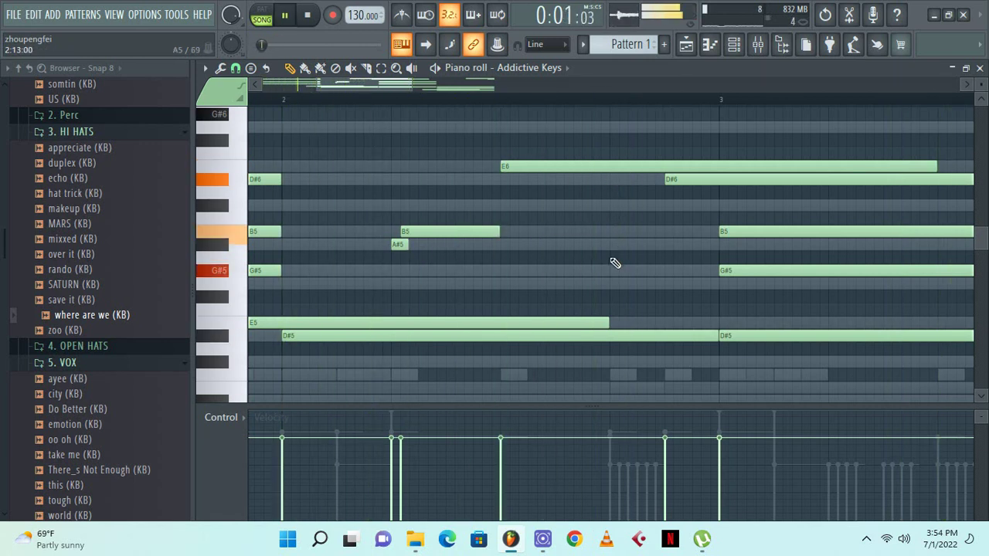
pyautogui.click(614, 284)
pyautogui.moveTo(618, 283); pyautogui.dragTo(709, 284)
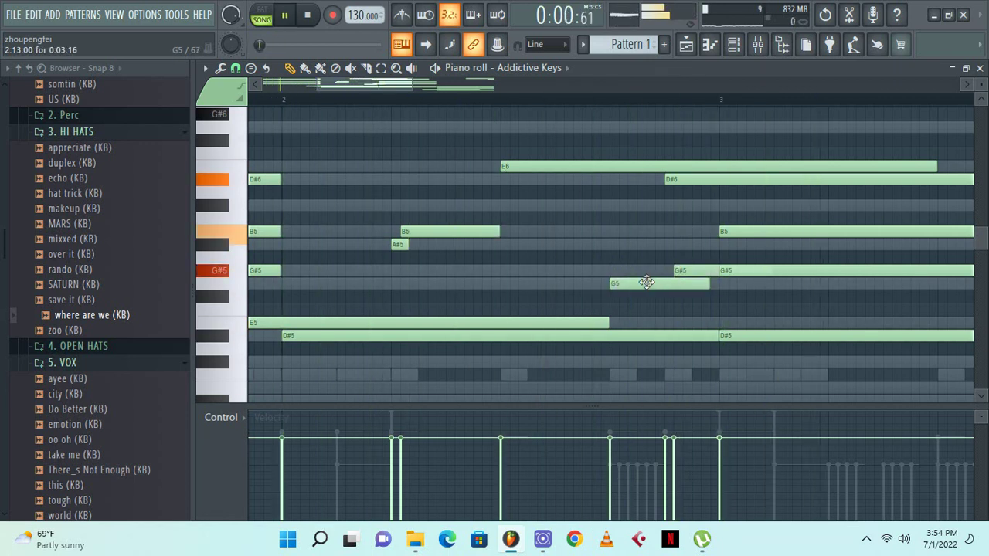
pyautogui.moveTo(647, 282); pyautogui.dragTo(643, 232)
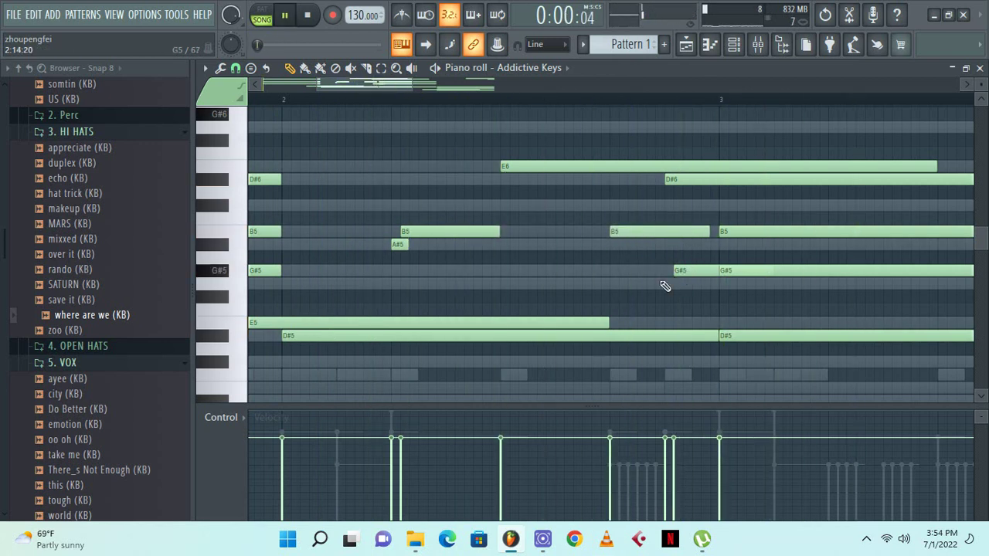
pyautogui.moveTo(664, 271); pyautogui.dragTo(643, 275)
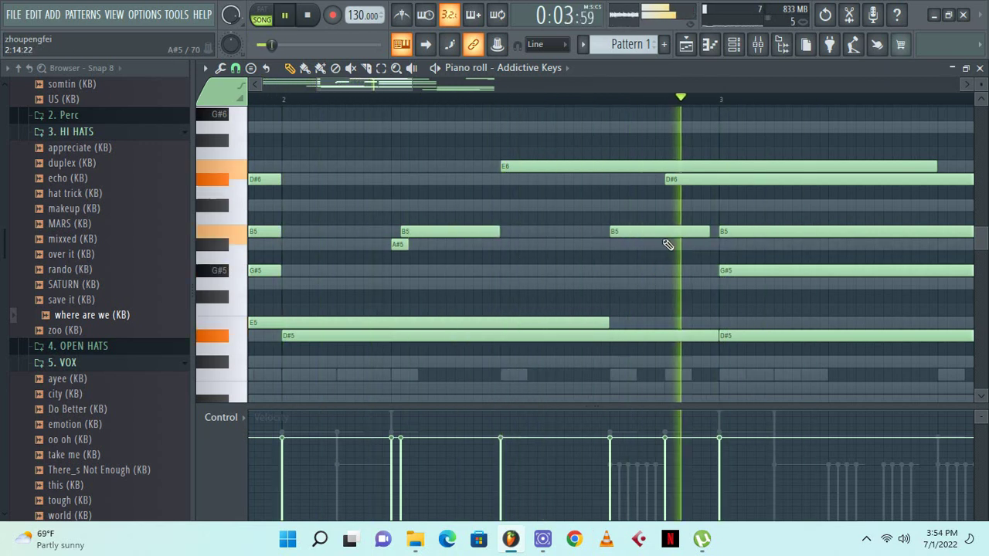
pyautogui.press('space')
pyautogui.rightClick(646, 233)
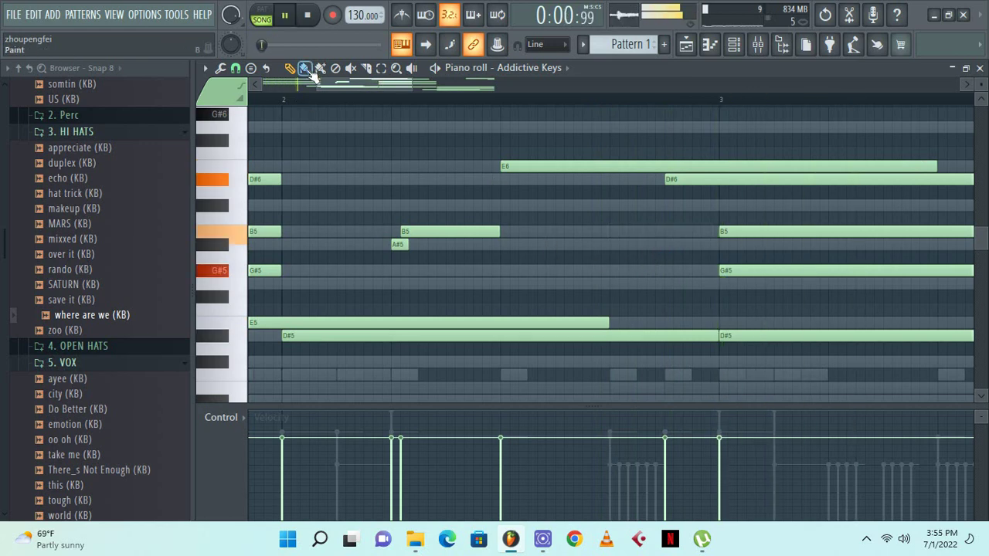
# Transpose all the Addictive Keys notes up one octave
pyautogui.moveTo(313, 88); pyautogui.dragTo(33, 177)
pyautogui.scroll(-2, 677, 294)
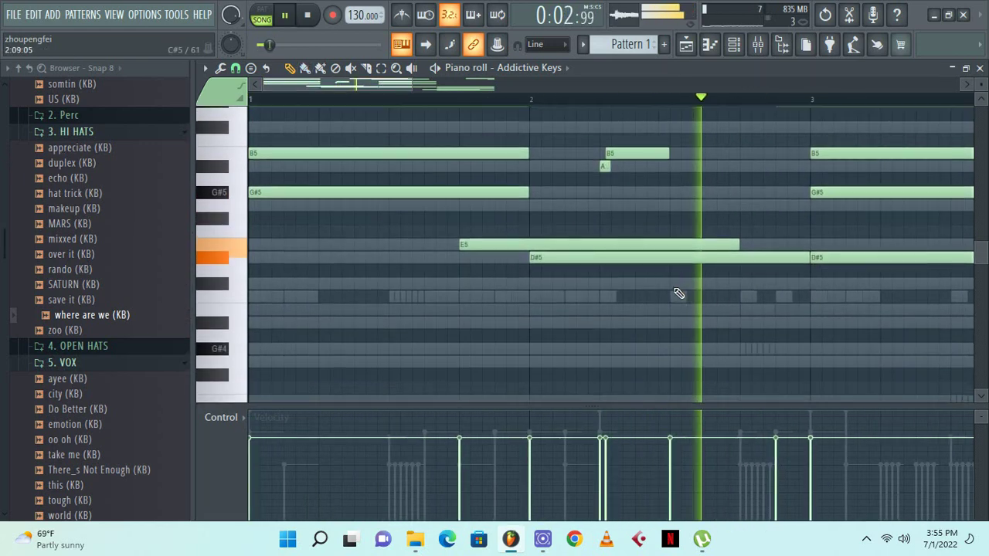
pyautogui.hotkey('ctrl', 'Up')
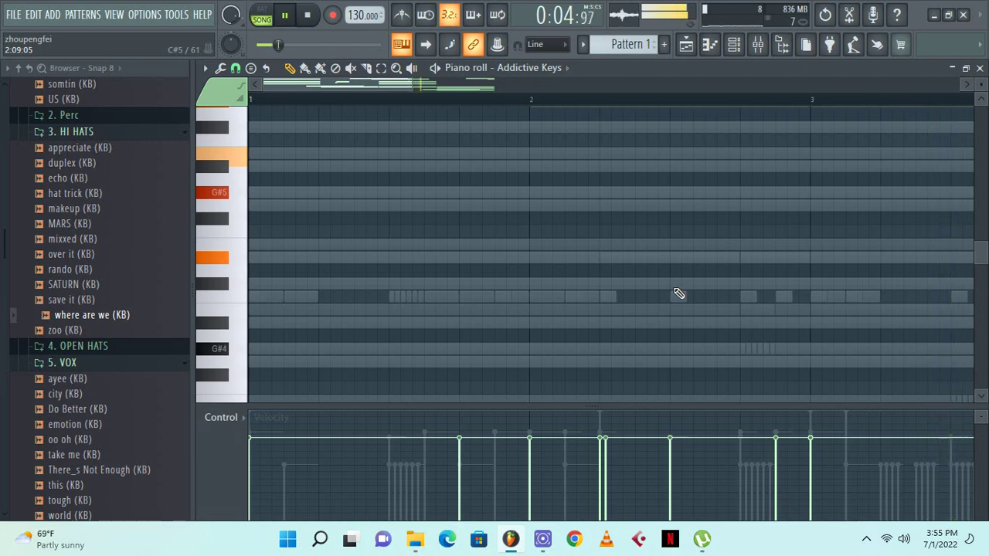
# Duplicate the four-bar chord and melody part into bars 5 to 8
pyautogui.scroll(4, 678, 294)
pyautogui.moveTo(411, 89); pyautogui.dragTo(626, 194)
pyautogui.scroll(3, 657, 271)
pyautogui.scroll(-3, 688, 260)
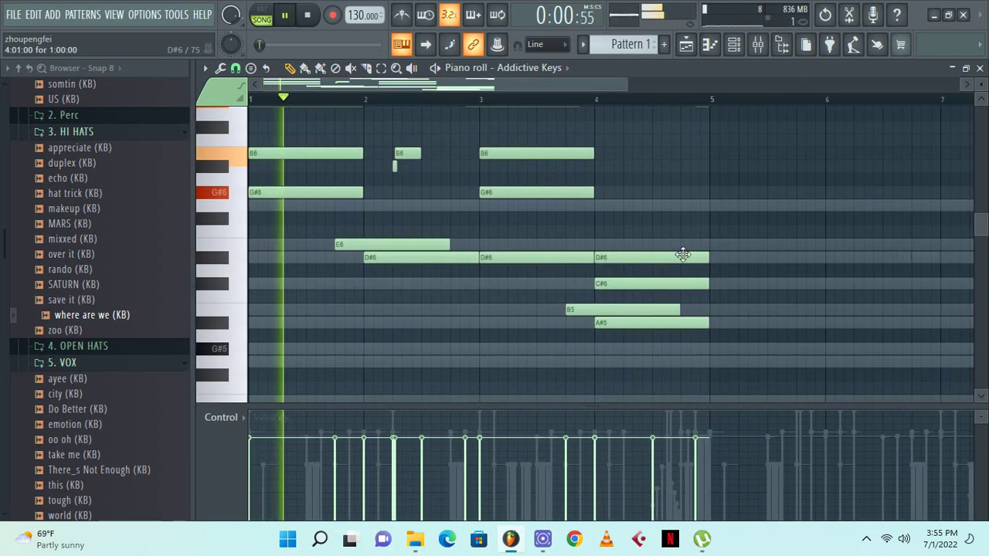
pyautogui.hotkey('ctrl', 'b')
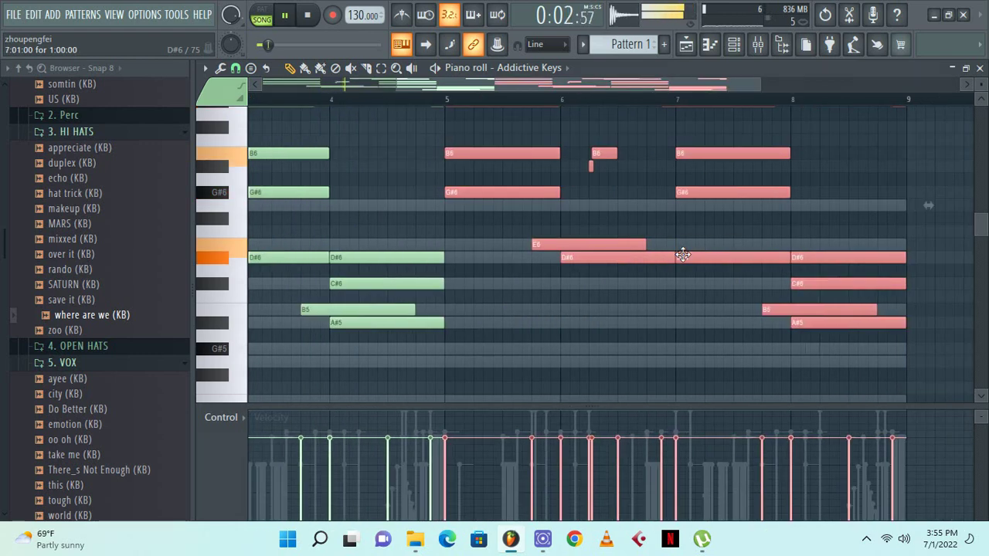
pyautogui.rightClick(486, 352)
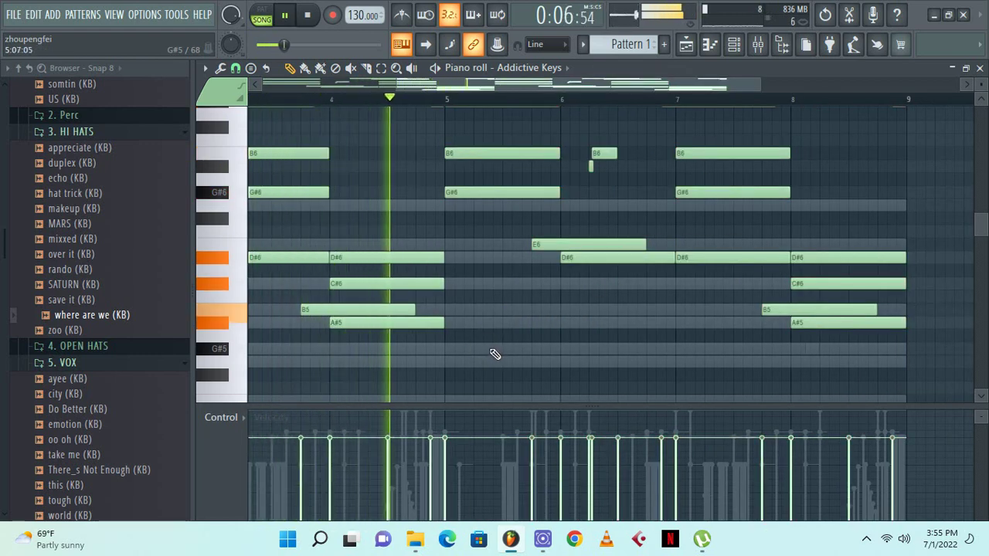
# Try the arpeggiator without keeping it, and strum the chords with a start time strength of 0:09
pyautogui.hotkey('alt', 'a')
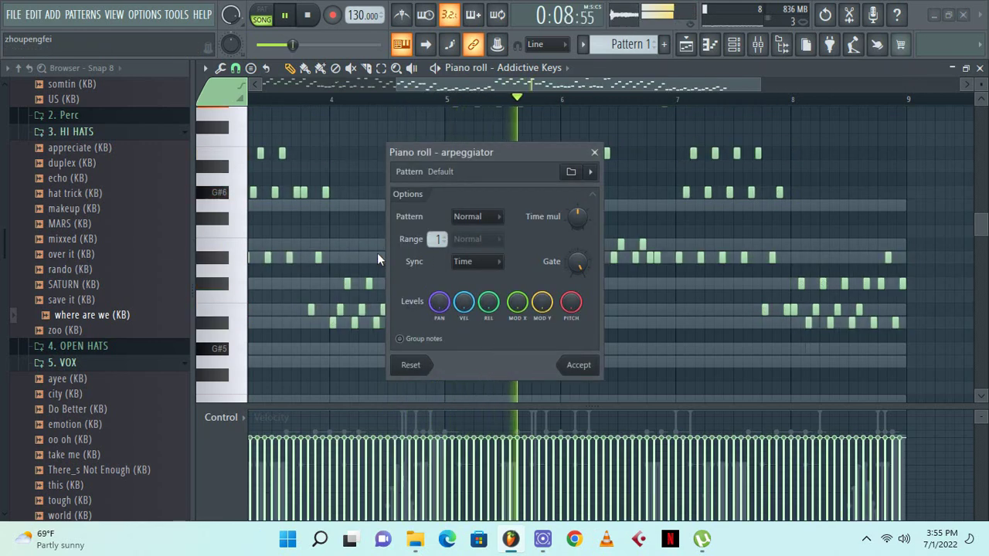
pyautogui.click(594, 154)
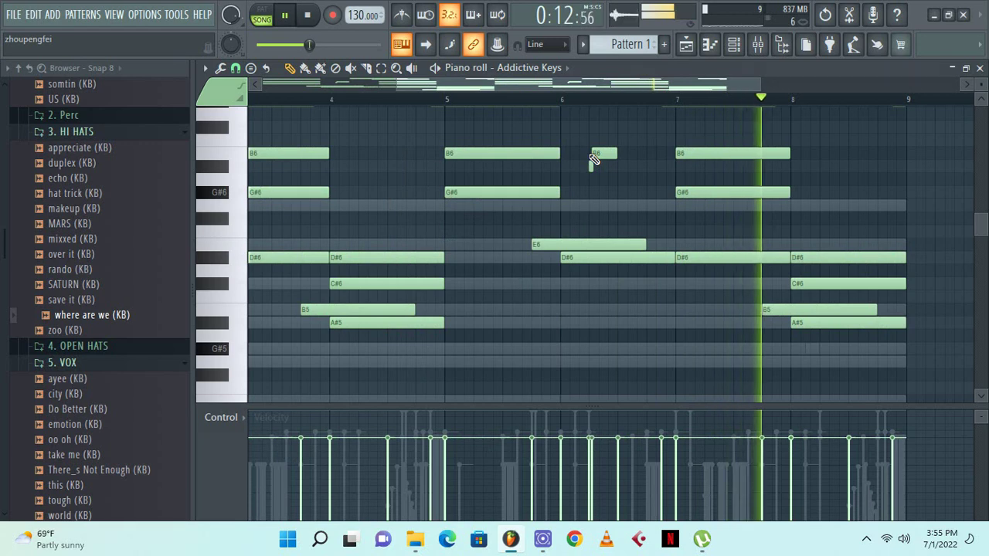
pyautogui.hotkey('alt', 's')
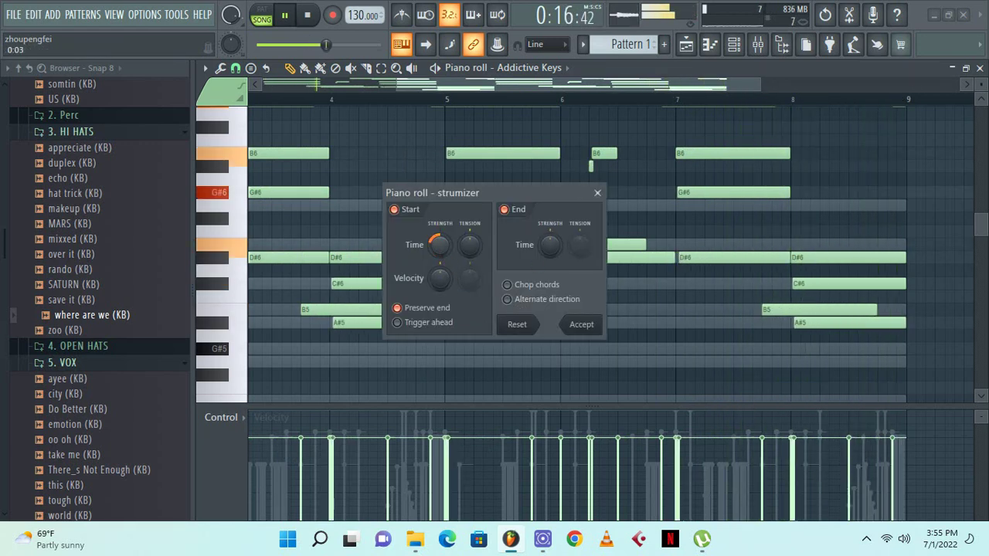
pyautogui.moveTo(441, 244)
pyautogui.mouseDown()
pyautogui.moveTo(441, 235)
pyautogui.moveTo(441, 255)
pyautogui.mouseUp()
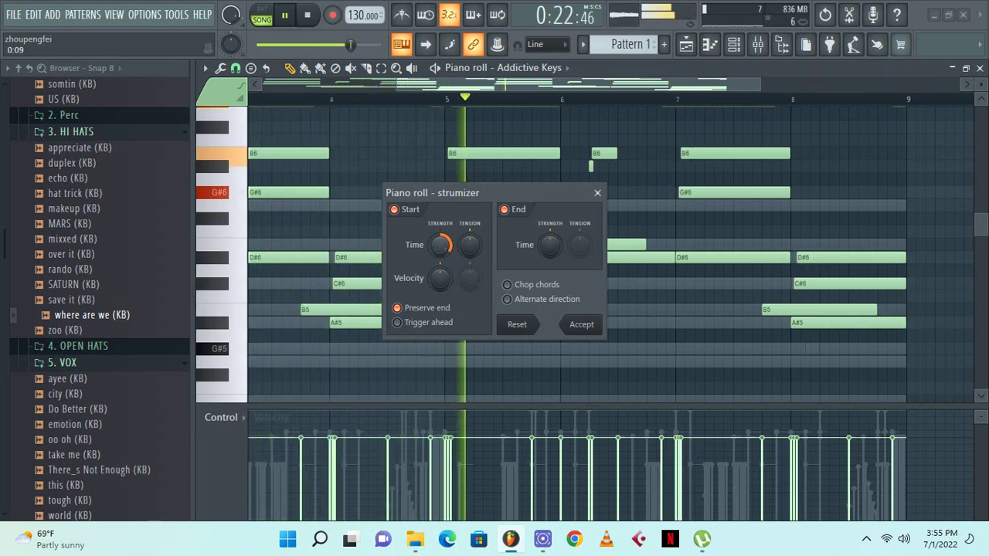
pyautogui.click(582, 324)
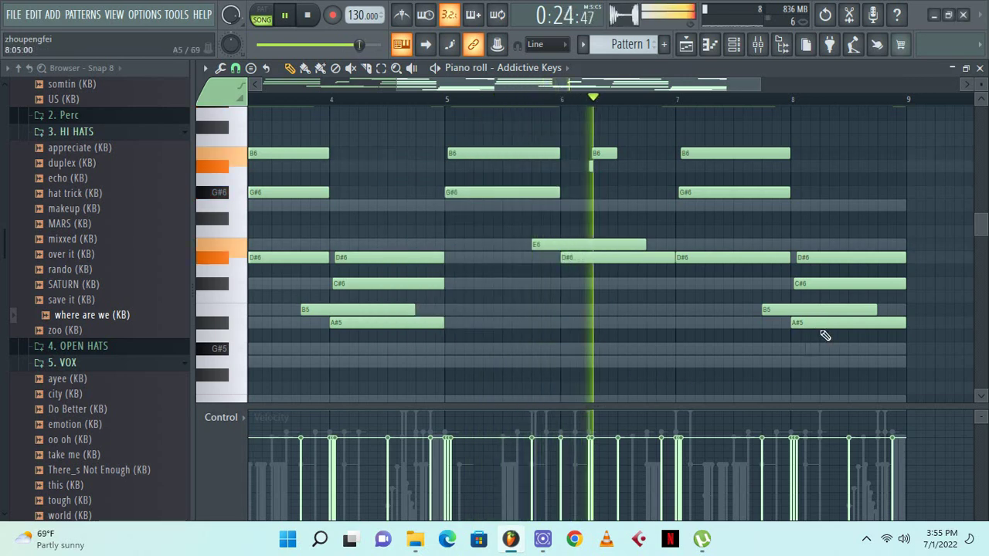
# Try randomizing the velocities of the Addictive Keys notes
pyautogui.scroll(2, 831, 328)
pyautogui.scroll(-3, 837, 322)
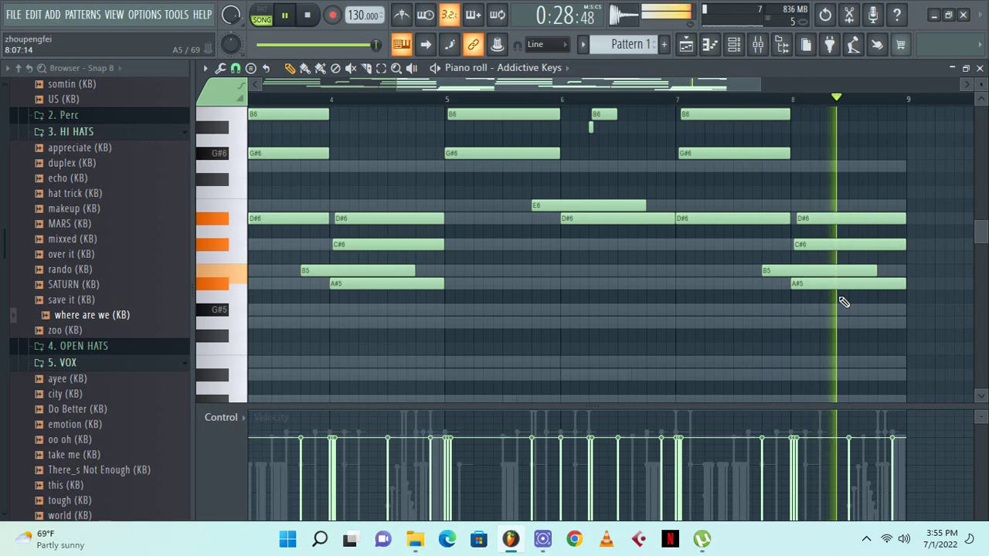
pyautogui.hotkey('alt', 'r')
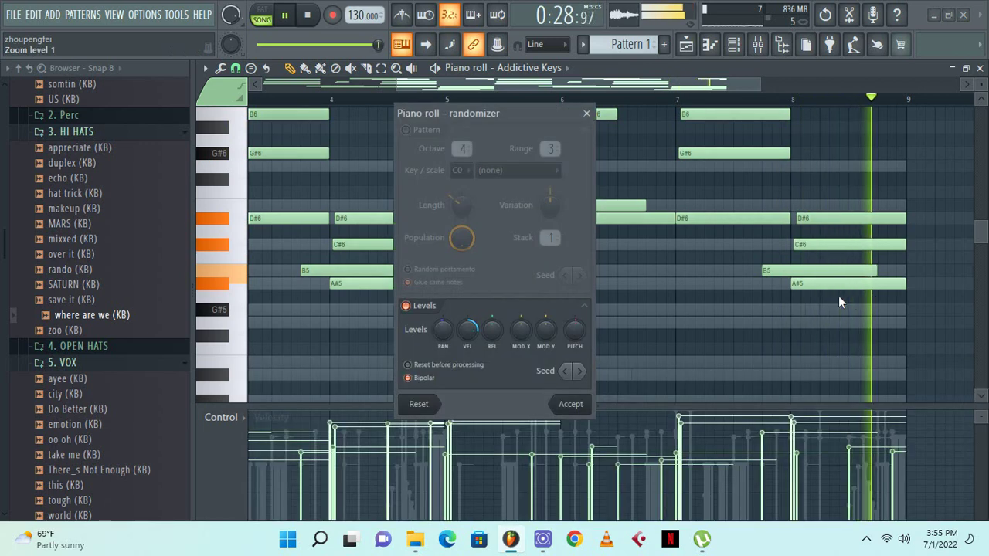
pyautogui.click(587, 115)
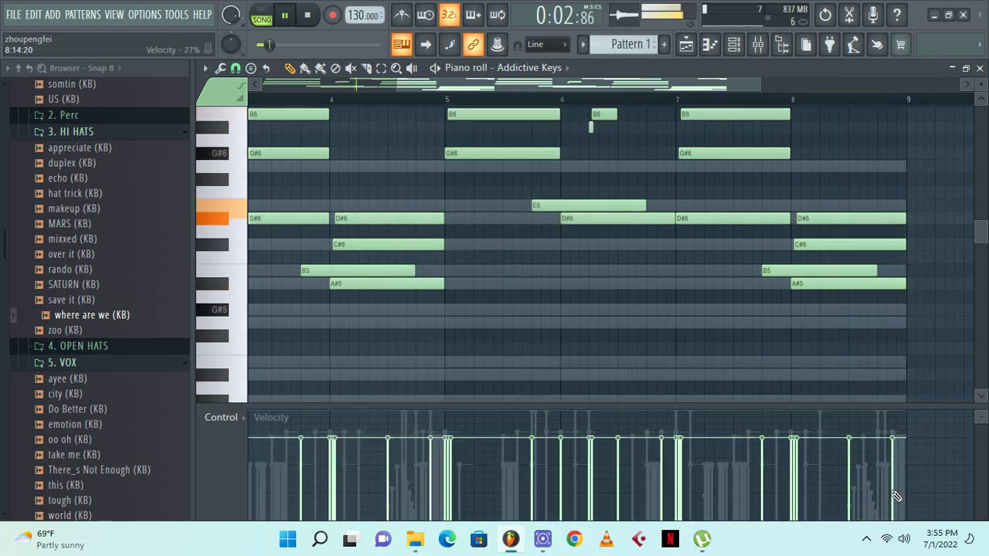
# Level the Addictive Keys note velocities at about 54%, randomize them with bipolar variation, and close the piano roll
pyautogui.moveTo(891, 461); pyautogui.dragTo(584, 481)
pyautogui.moveTo(788, 459)
pyautogui.mouseDown()
pyautogui.moveTo(422, 469)
pyautogui.moveTo(463, 468)
pyautogui.moveTo(360, 454)
pyautogui.moveTo(231, 463)
pyautogui.mouseUp()
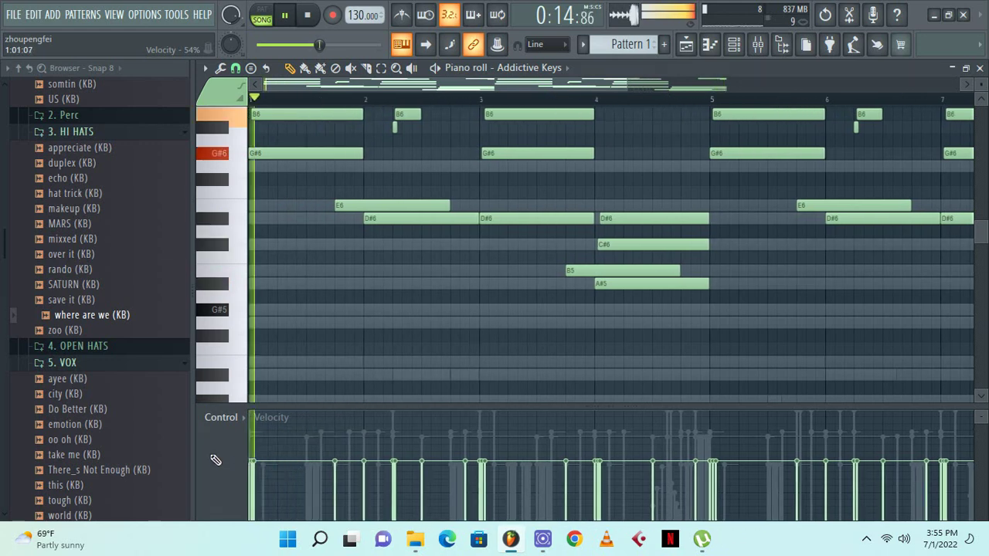
pyautogui.hotkey('alt', 'r')
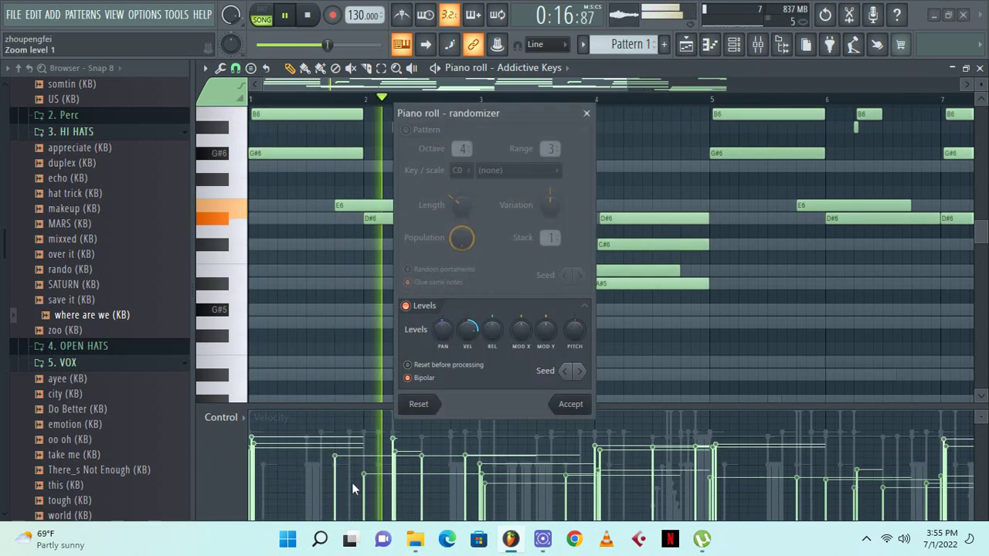
pyautogui.press('space')
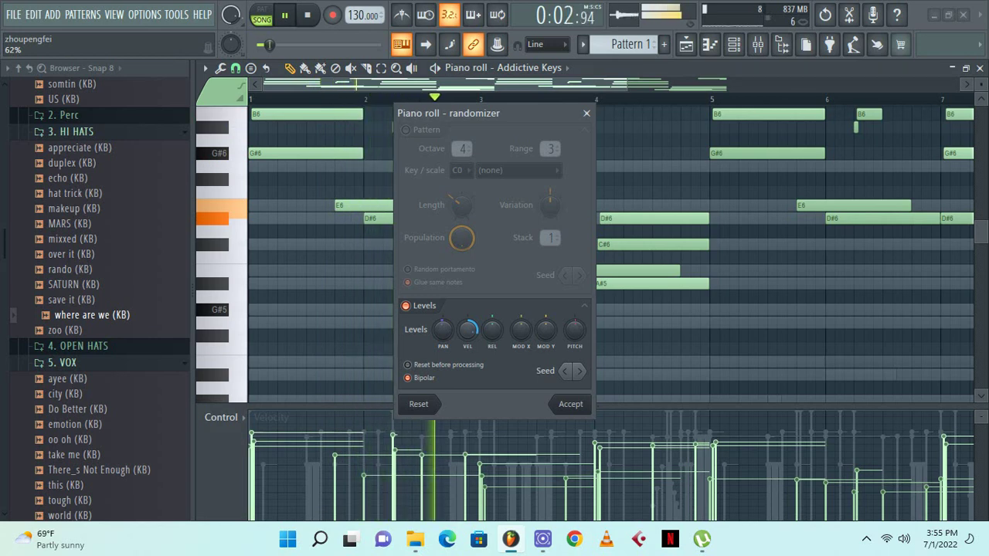
pyautogui.click(585, 408)
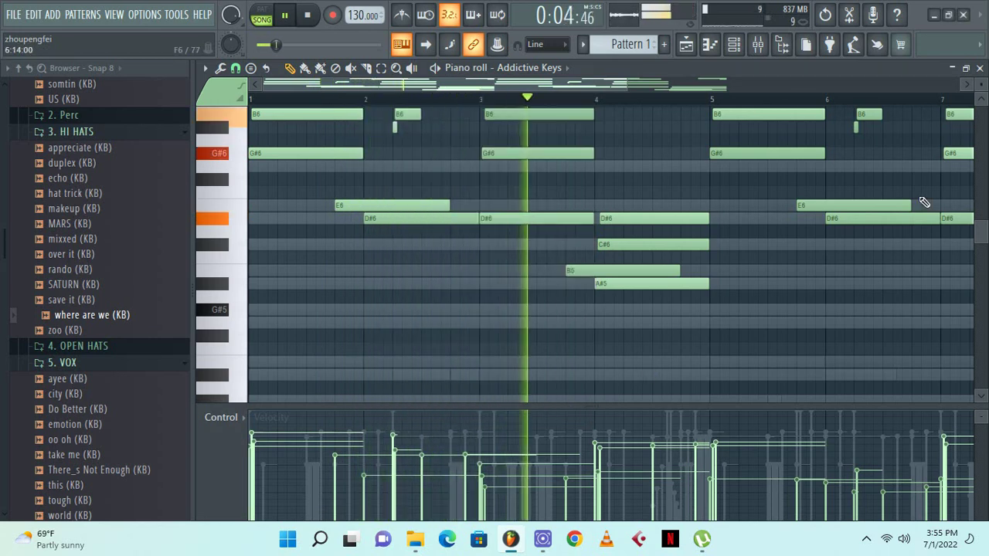
pyautogui.click(980, 68)
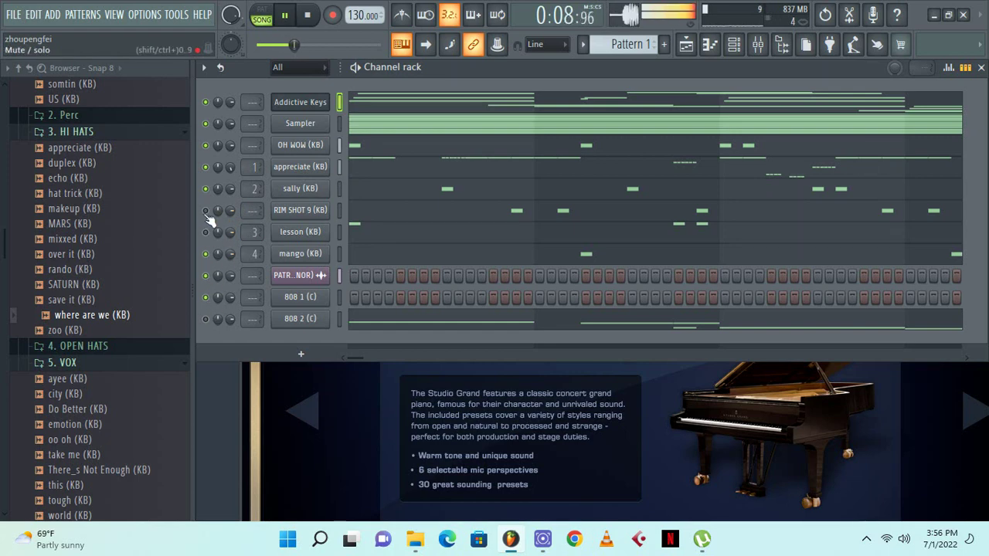
# Try to add an SE-STRIIIINGS instrument channel to the beat
pyautogui.rightClick(318, 106)
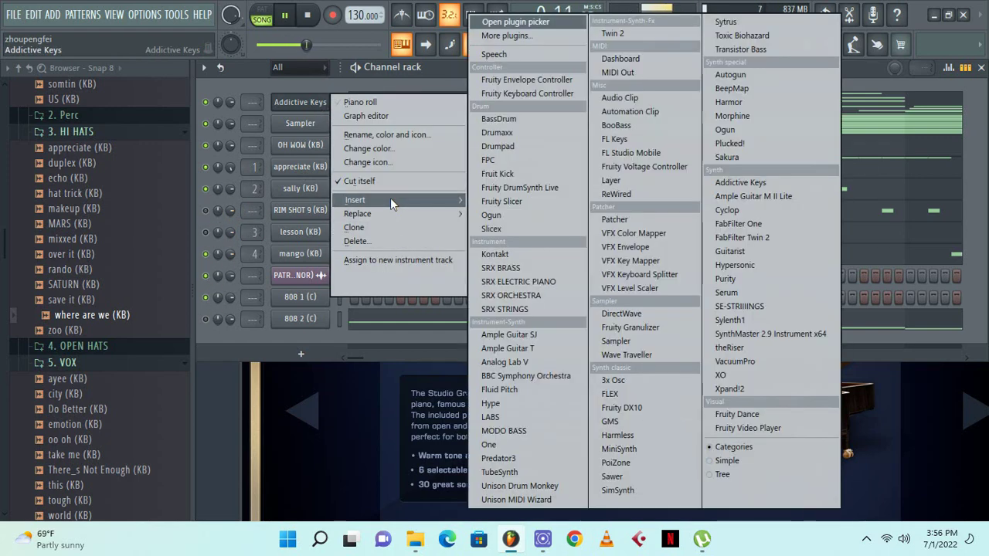
pyautogui.moveTo(391, 199)
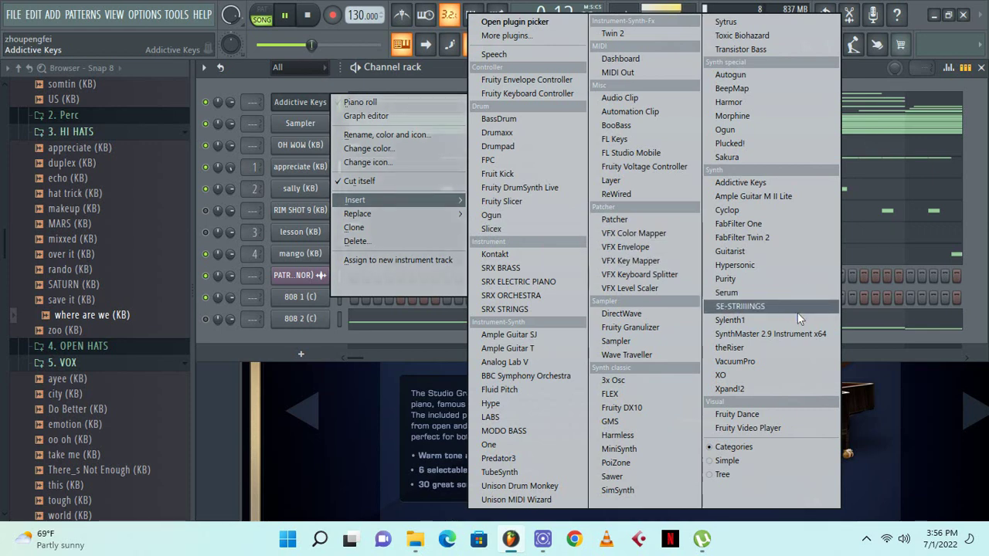
pyautogui.click(740, 307)
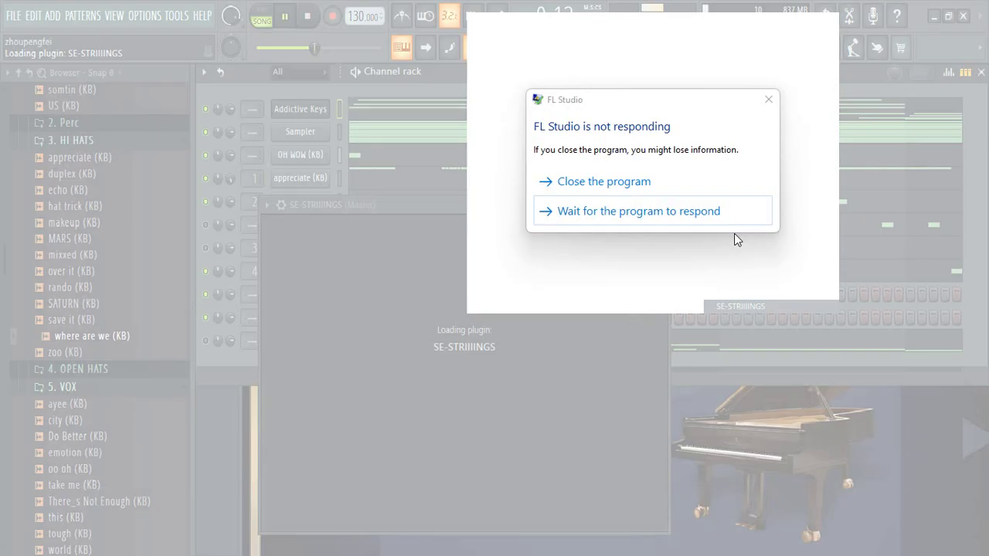
# Force the unresponsive FL Studio to close and relaunch it
pyautogui.click(704, 214)
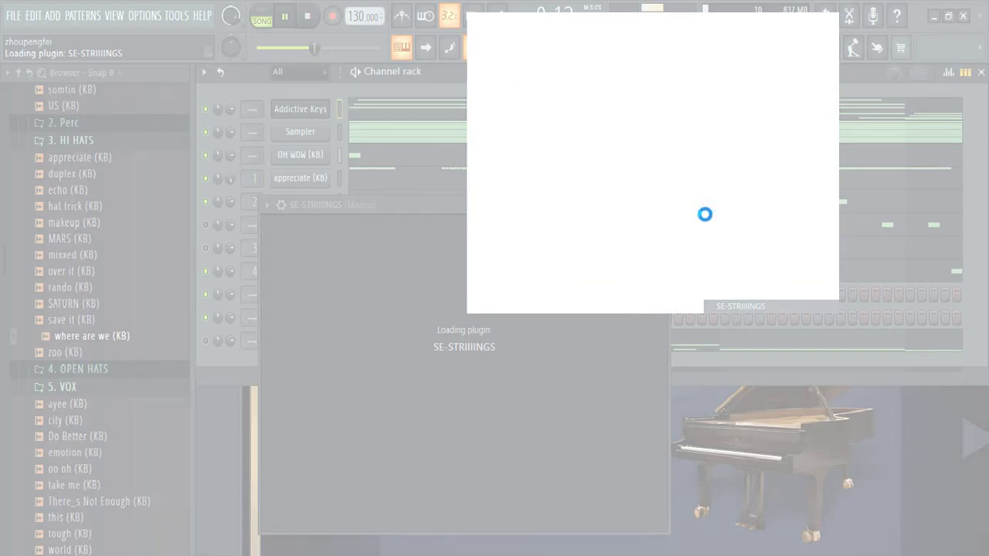
pyautogui.click(678, 190)
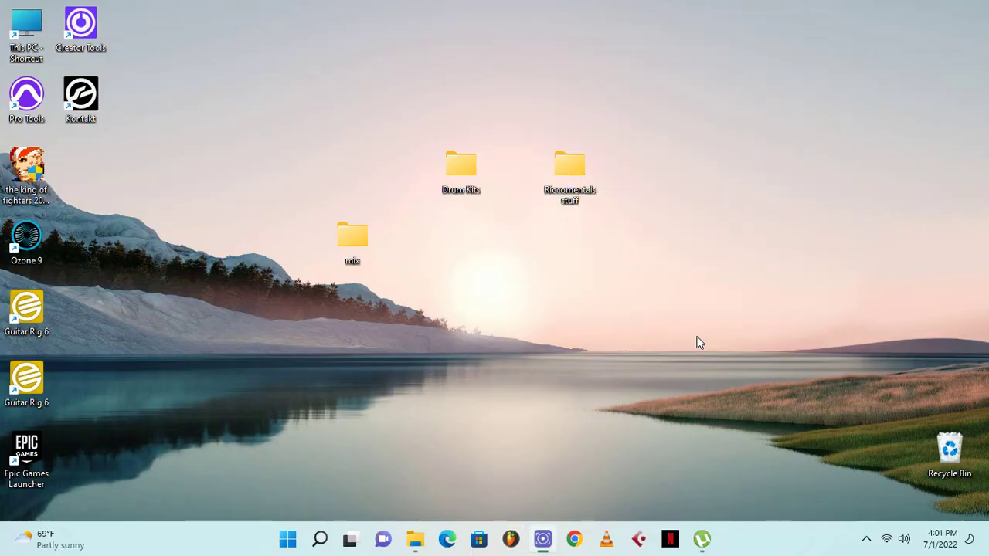
pyautogui.click(511, 536)
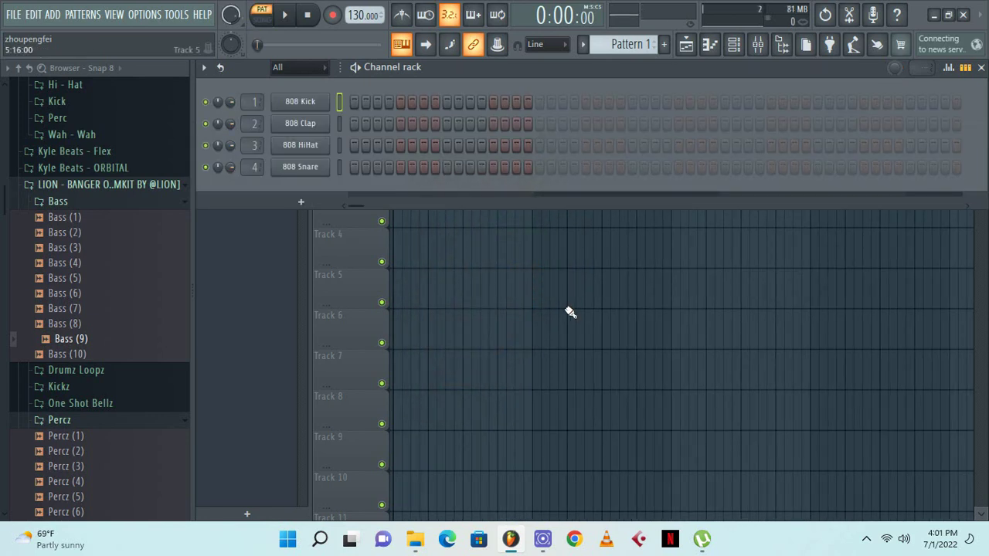
# Try replacing the 808 Kick channel with SE-STRIIIINGS, cancel locating its .blob content file, and close the plugin window
pyautogui.rightClick(300, 101)
pyautogui.moveTo(414, 221)
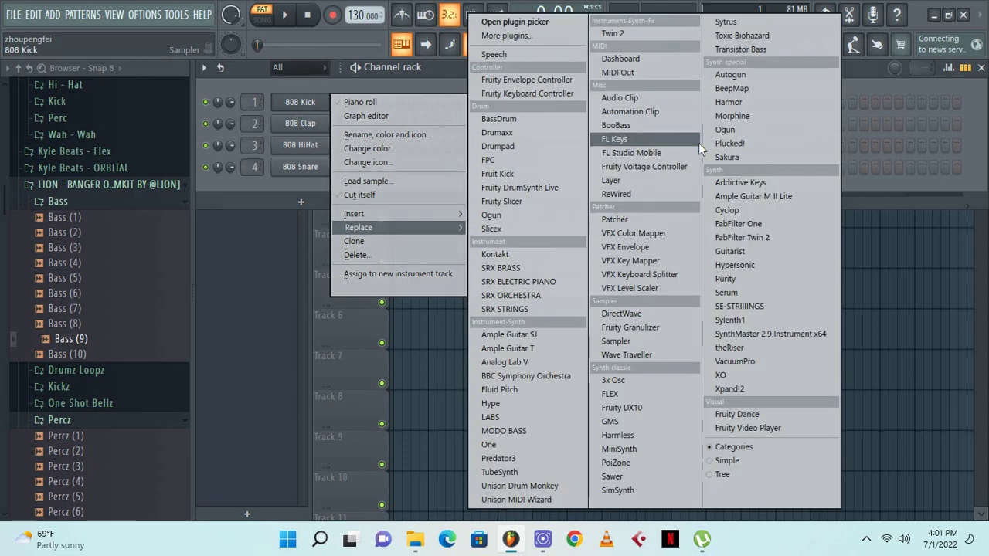
pyautogui.click(766, 306)
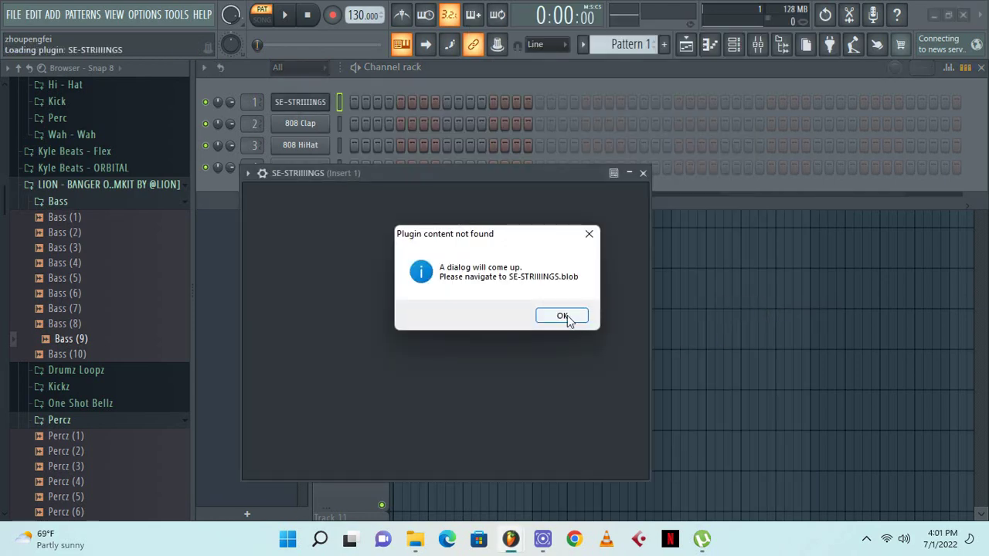
pyautogui.click(562, 314)
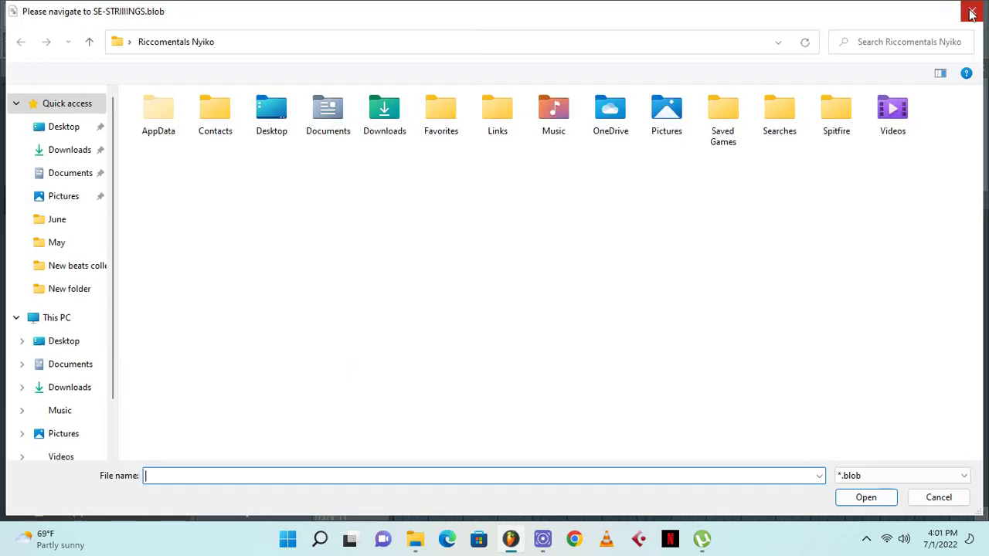
pyautogui.click(972, 12)
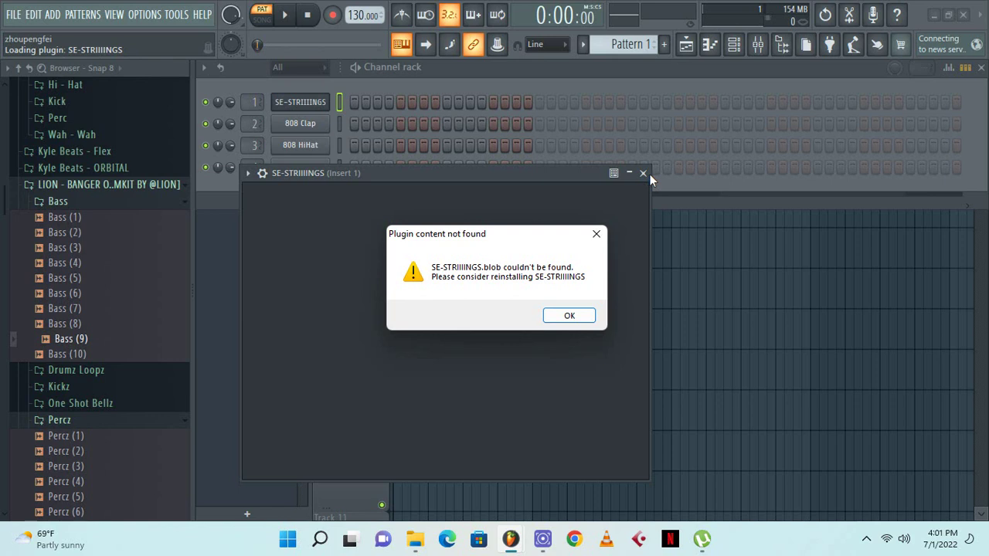
pyautogui.click(596, 233)
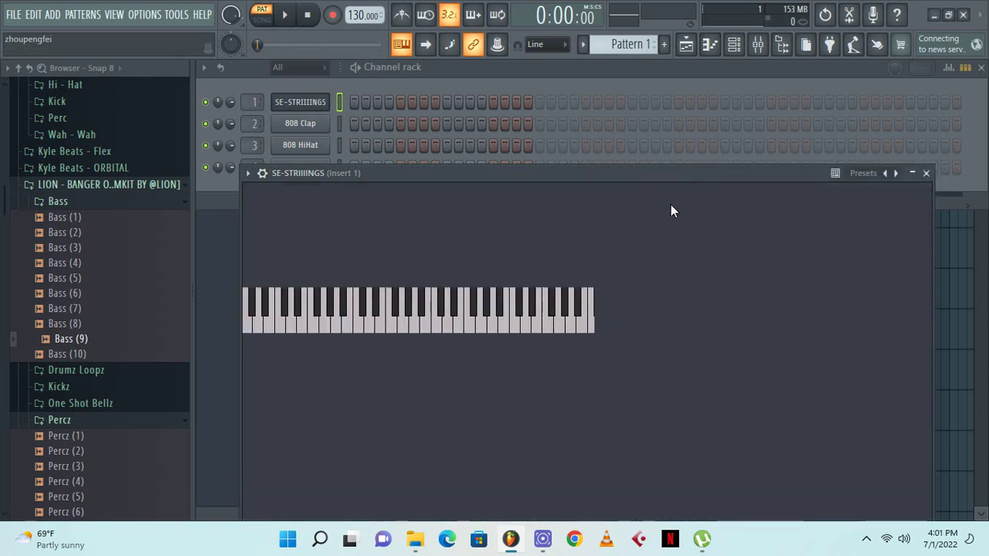
pyautogui.click(925, 173)
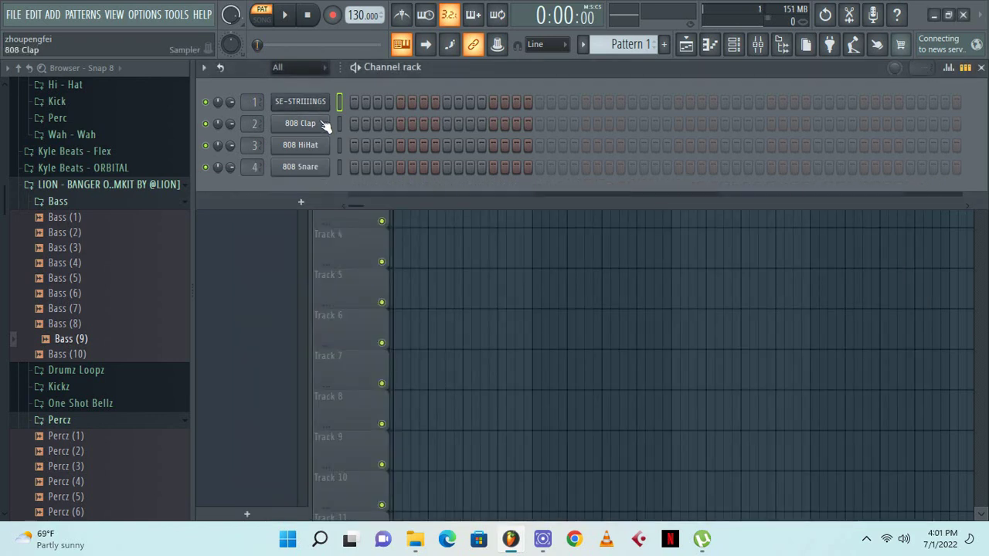
# Replace the SE-STRIIIINGS channel with the VacuumPro synth
pyautogui.rightClick(328, 101)
pyautogui.moveTo(424, 206)
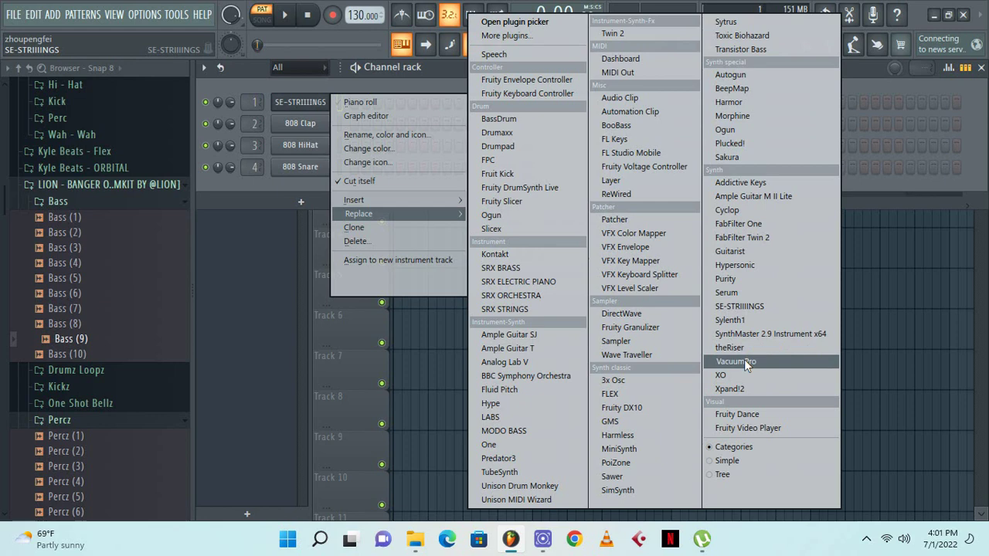
pyautogui.click(736, 362)
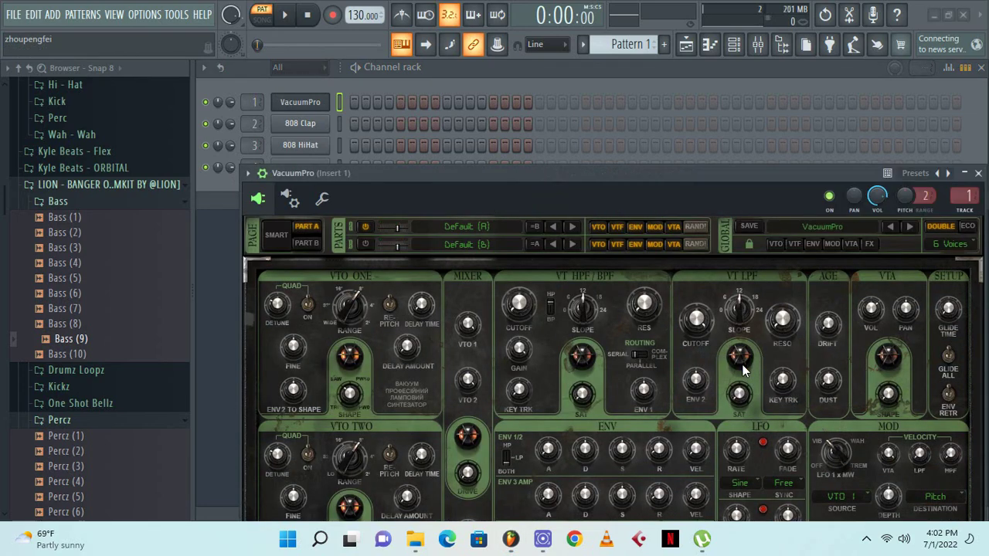
# Audition the VacuumPro presets one after another with played notes, from Default through 06 Monster
pyautogui.press('m')
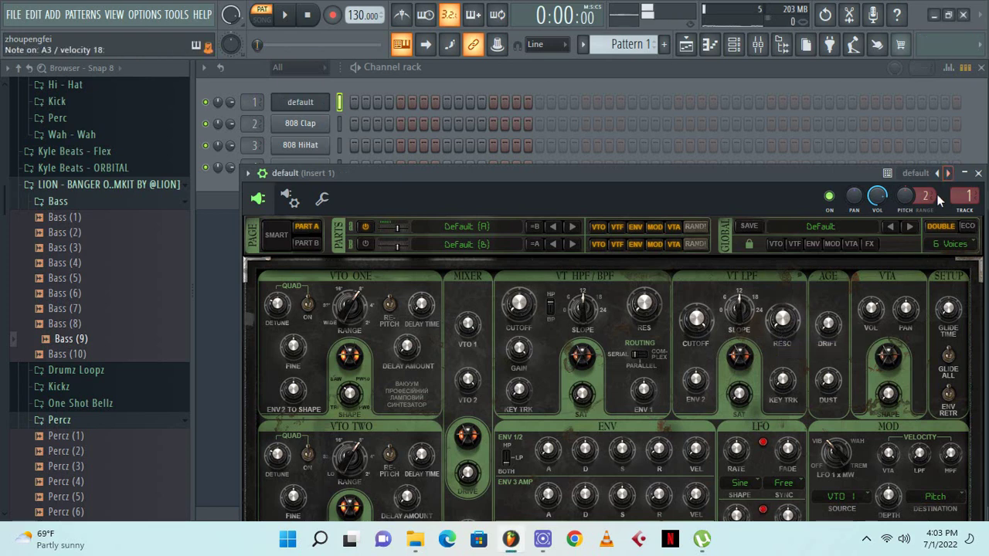
pyautogui.click(911, 227)
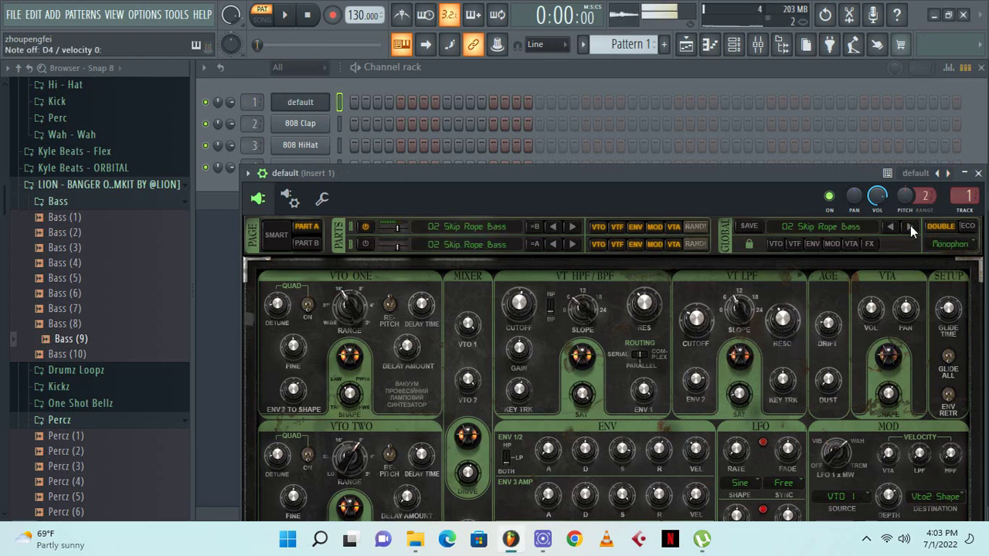
pyautogui.click(913, 226)
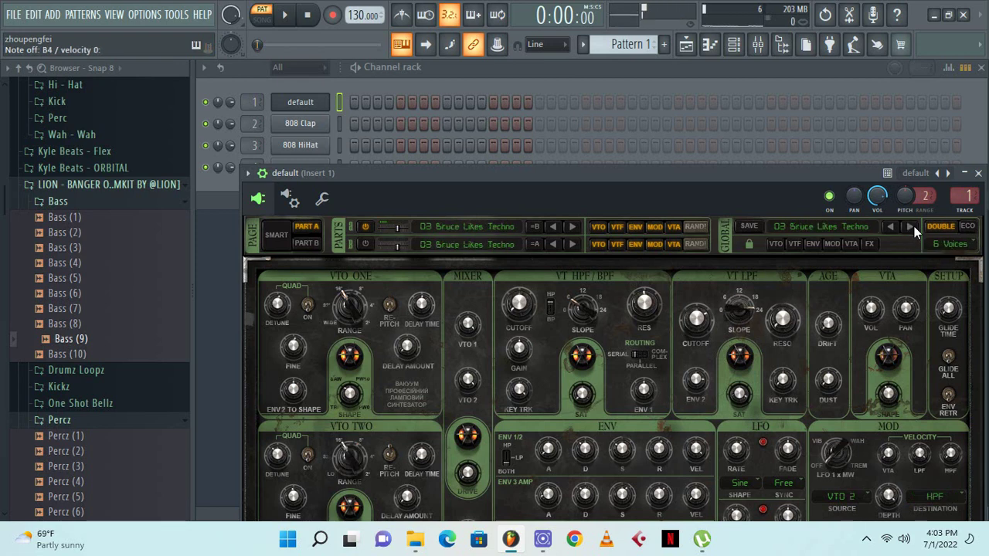
pyautogui.click(912, 228)
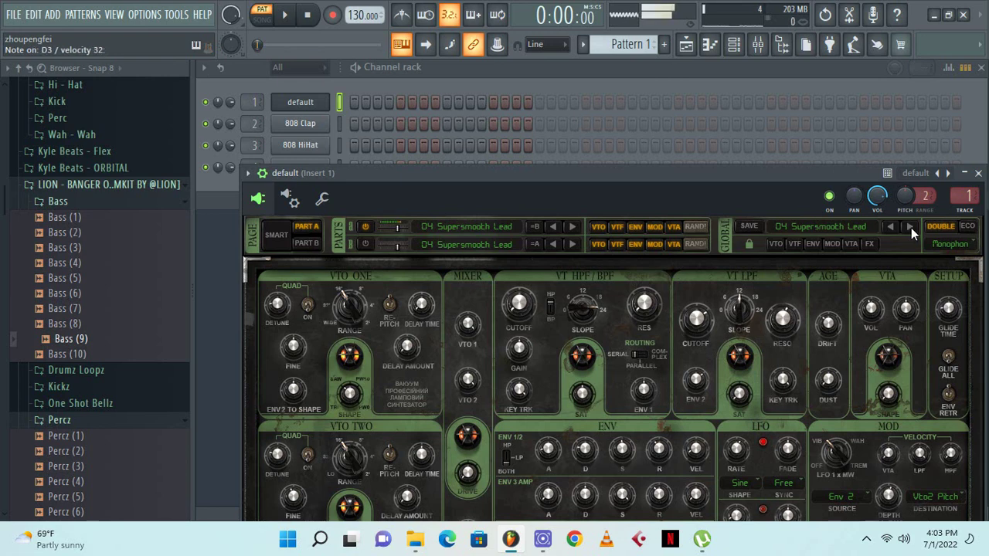
pyautogui.click(911, 228)
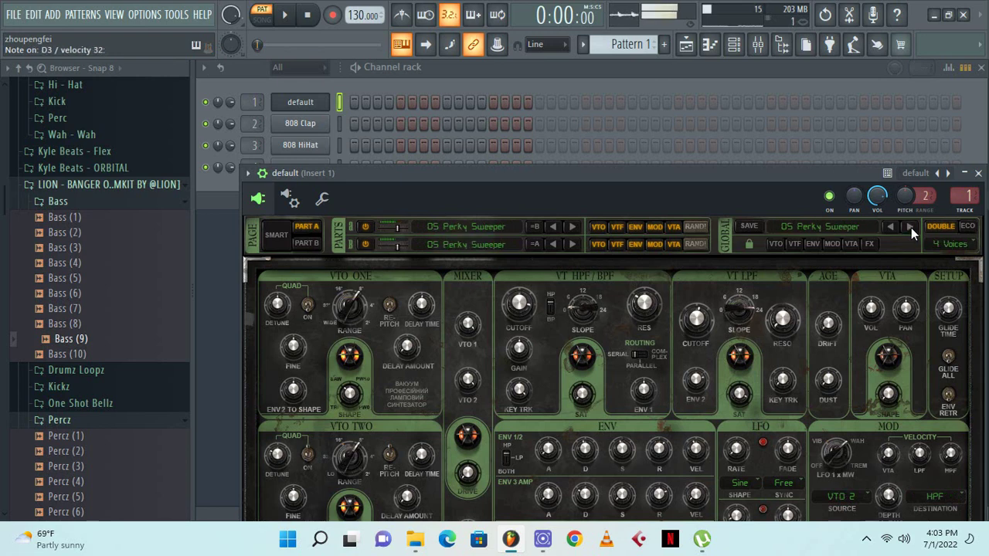
pyautogui.click(911, 228)
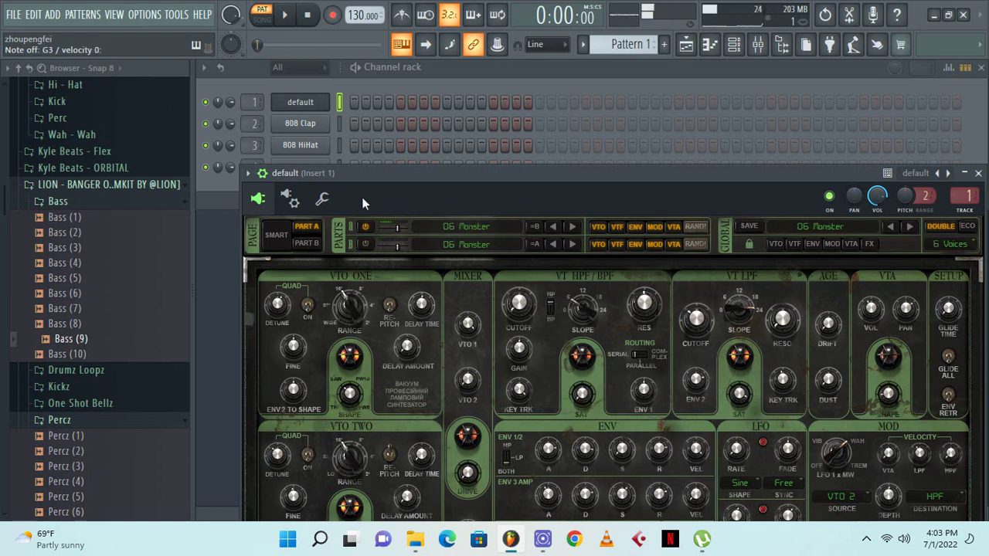
# Replace the VacuumPro channel with theRiser and audition its Default preset with a few notes
pyautogui.rightClick(310, 102)
pyautogui.moveTo(390, 216)
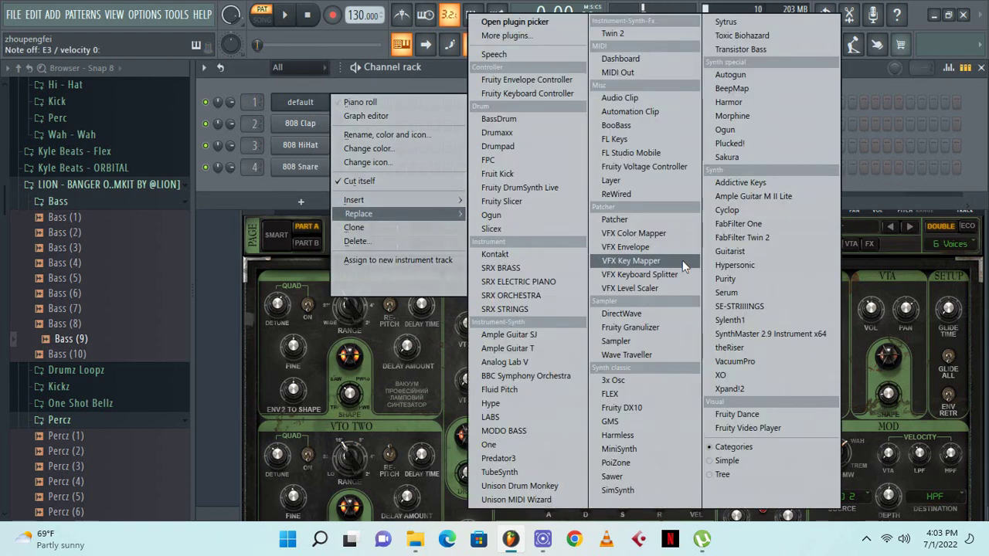
pyautogui.click(757, 348)
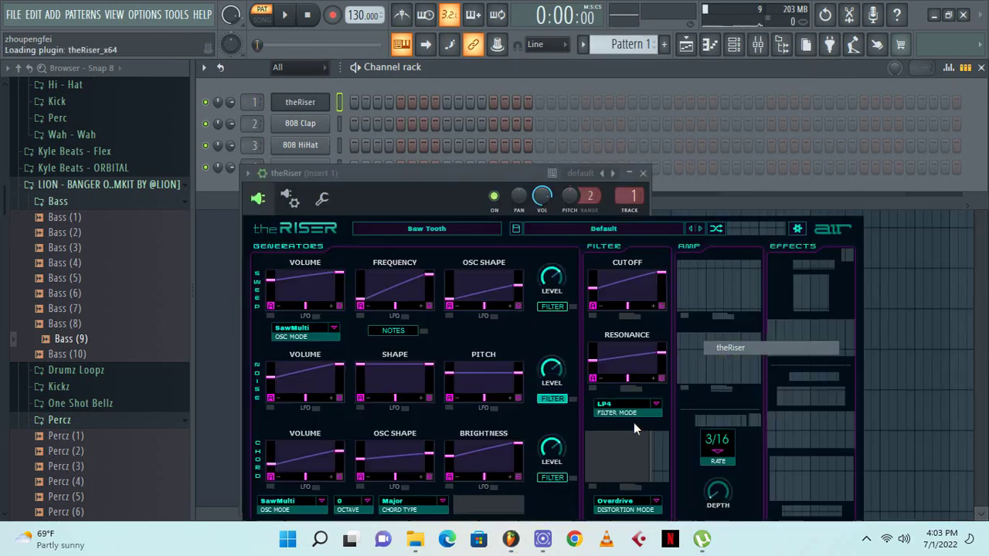
pyautogui.press('b')
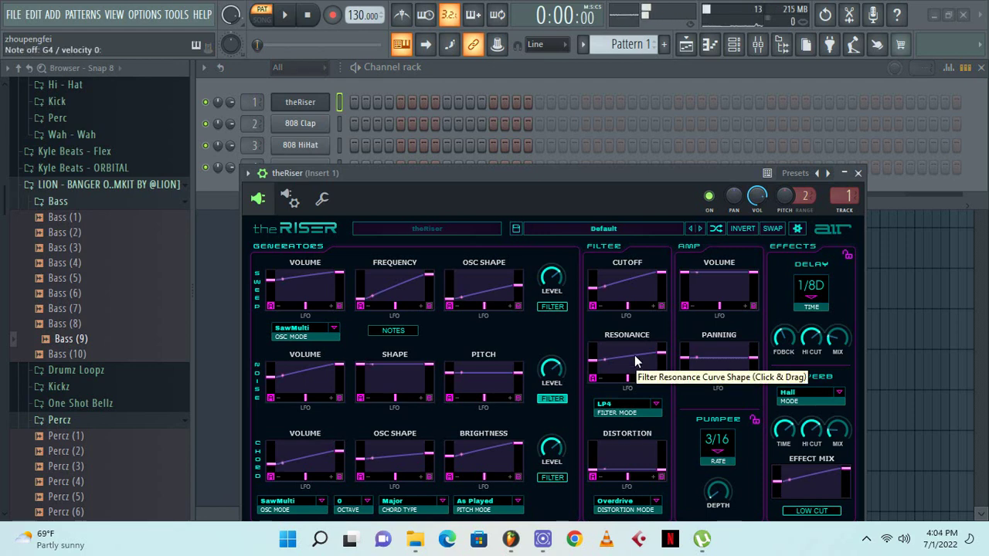
pyautogui.press('m')
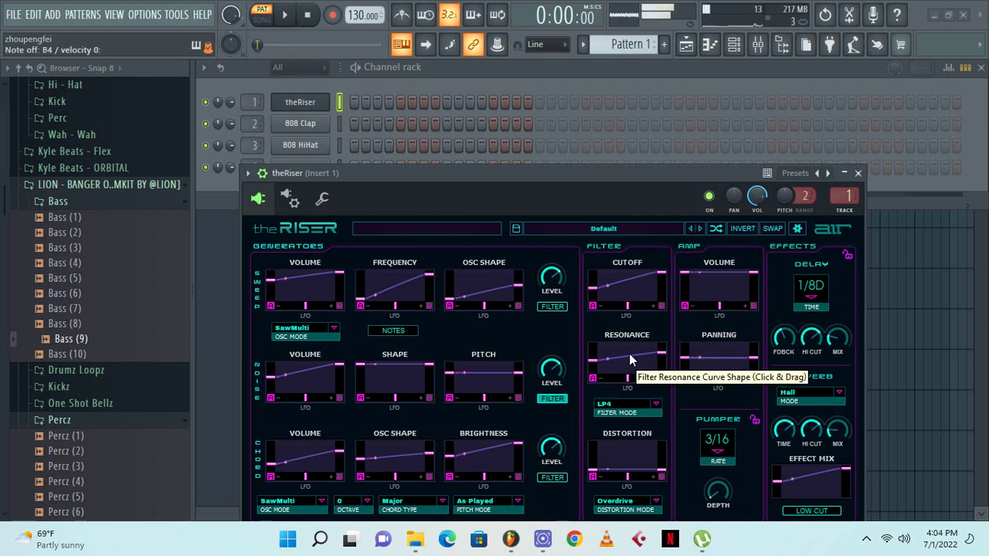
pyautogui.press('.')
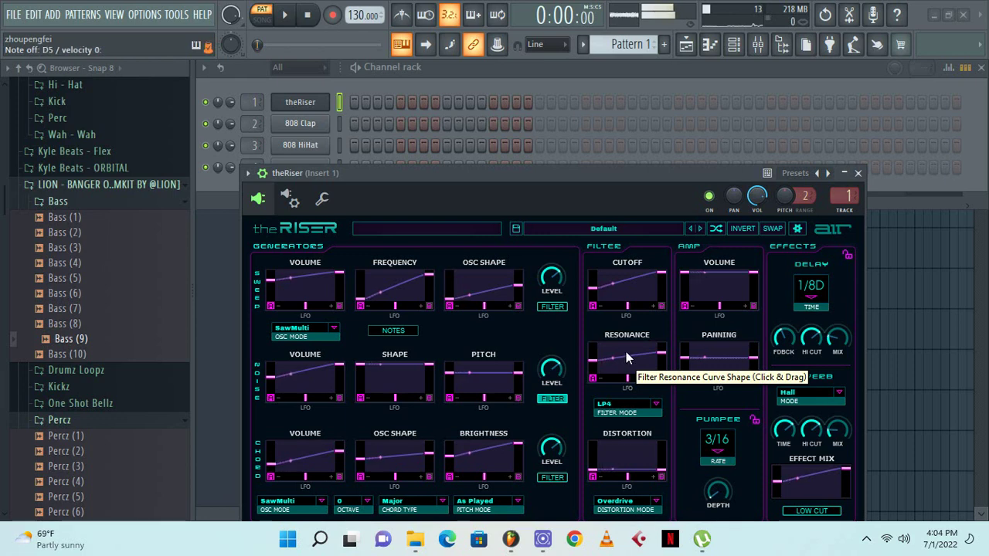
pyautogui.press('.')
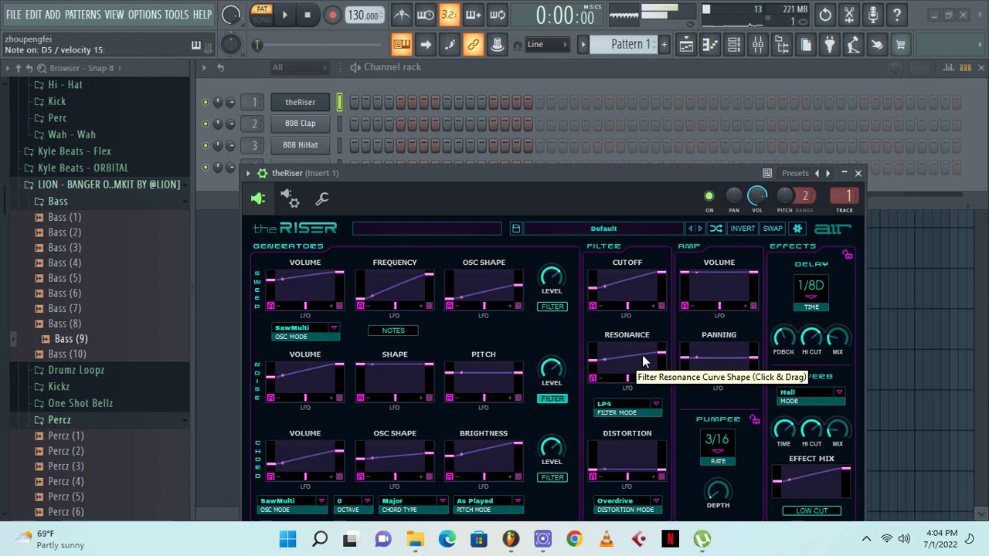
pyautogui.press('m')
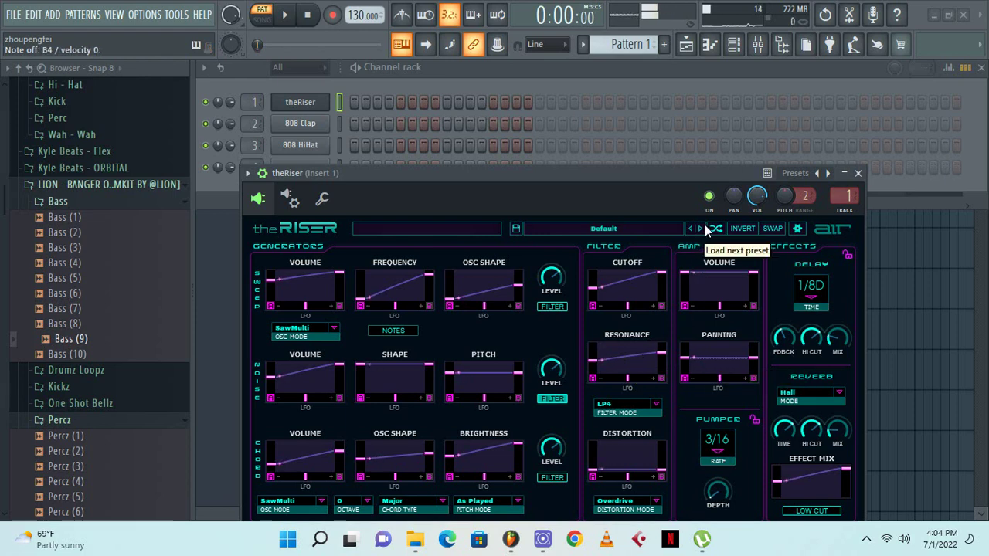
# Audition theRiser presets one after another, from 01 Siren Sweep through 04 Pumping Synced Saw Sweep 1
pyautogui.click(700, 230)
pyautogui.press('c')
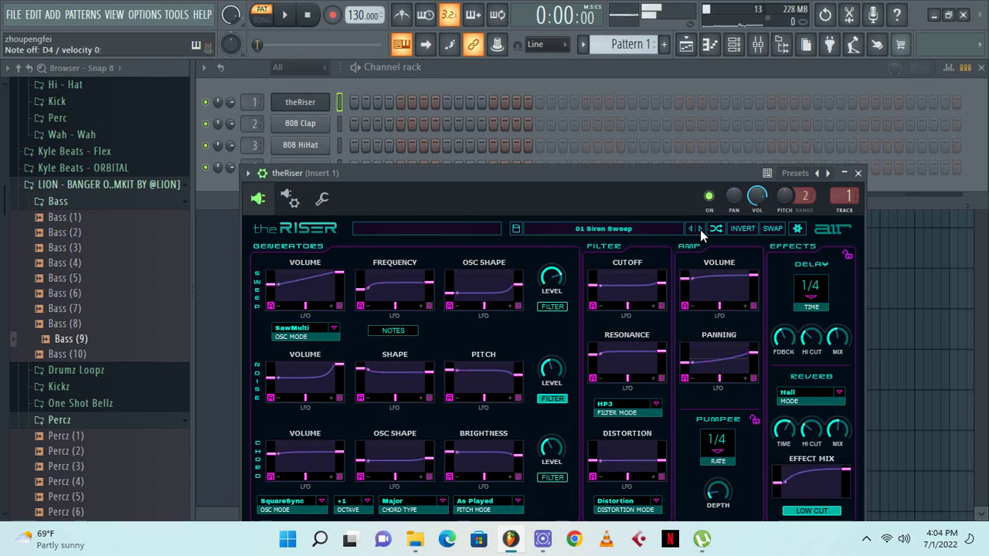
pyautogui.click(700, 228)
pyautogui.click(700, 228)
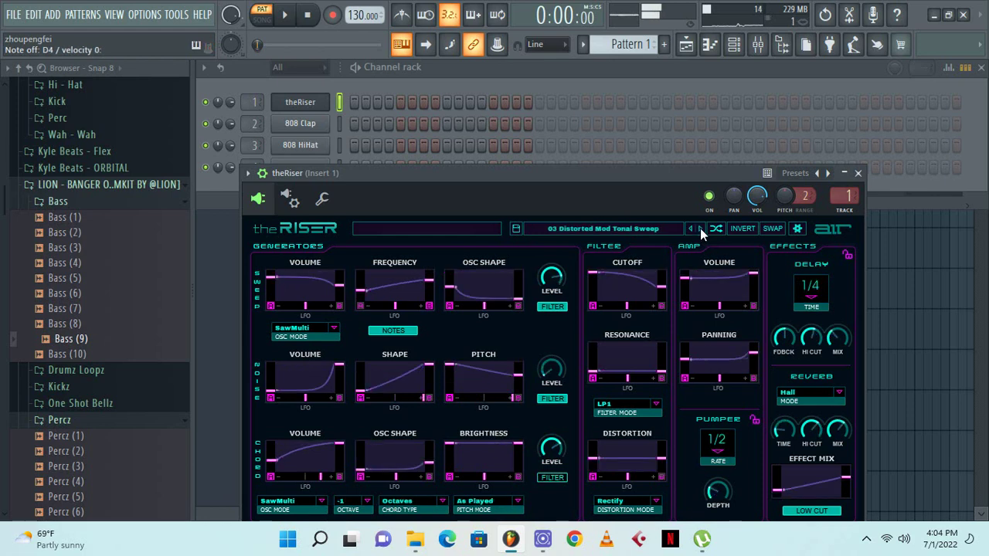
pyautogui.click(700, 229)
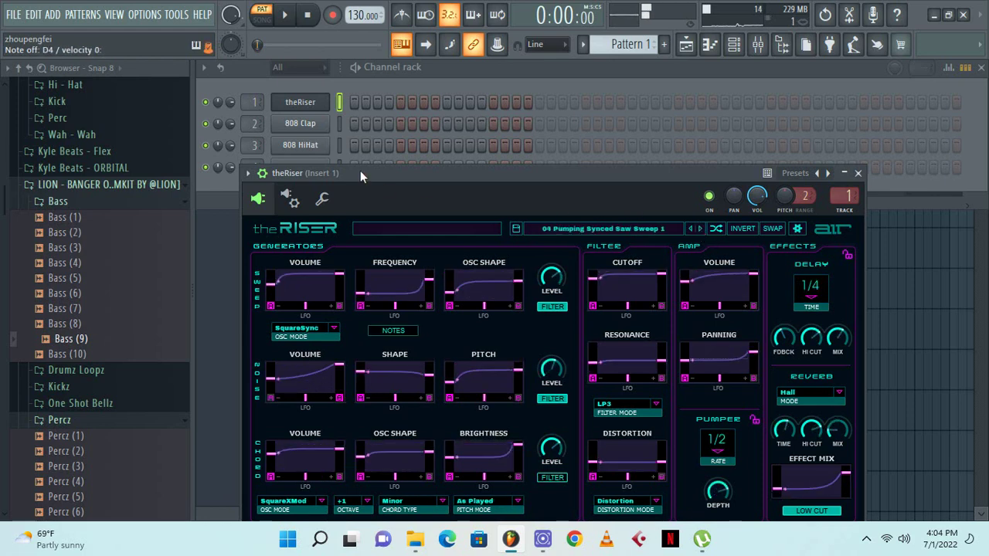
# Try to replace the theRiser channel with the XO plugin and dismiss its error dialogs
pyautogui.rightClick(327, 98)
pyautogui.moveTo(398, 202)
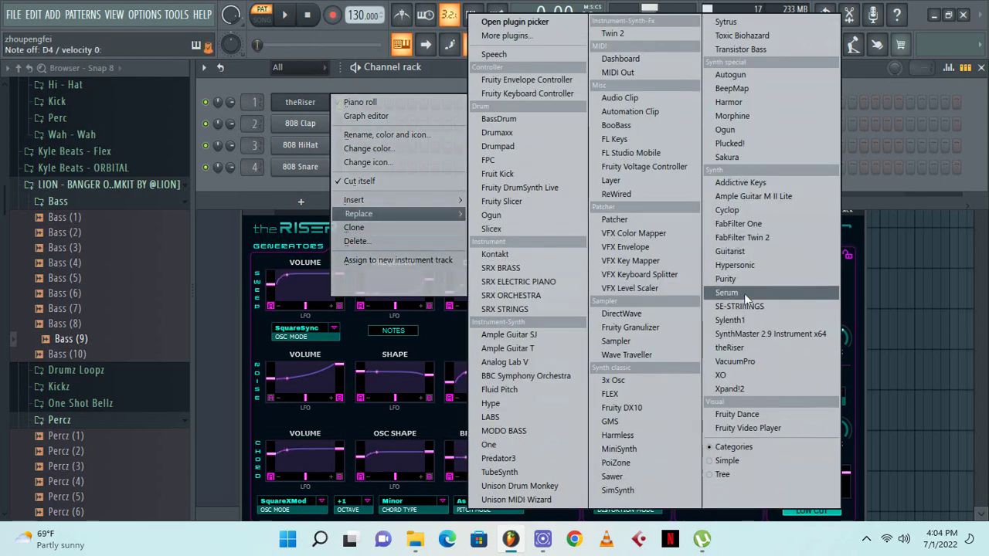
pyautogui.click(751, 374)
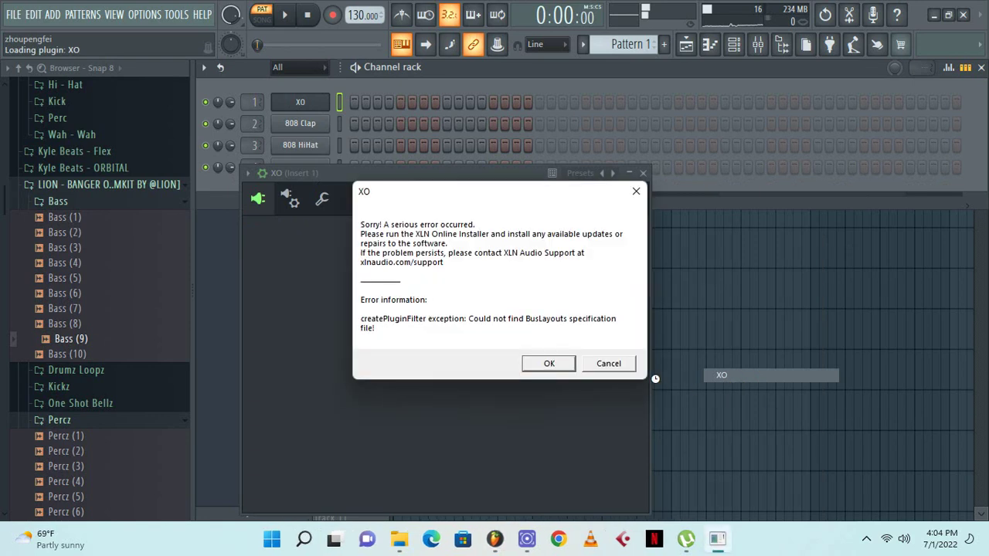
pyautogui.click(562, 371)
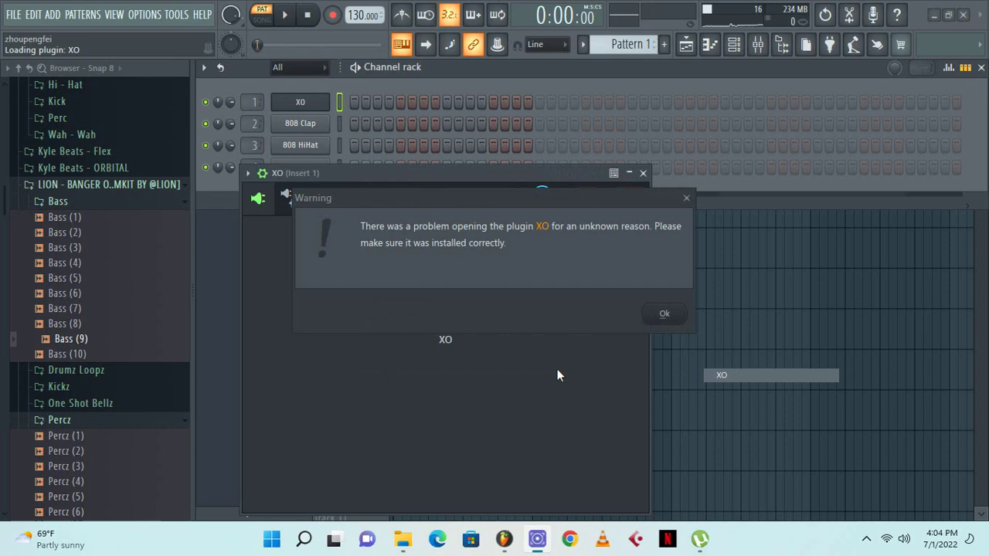
pyautogui.click(670, 314)
# Replace the XO channel with Cyclop and audition its Default preset with a few notes
pyautogui.rightClick(327, 101)
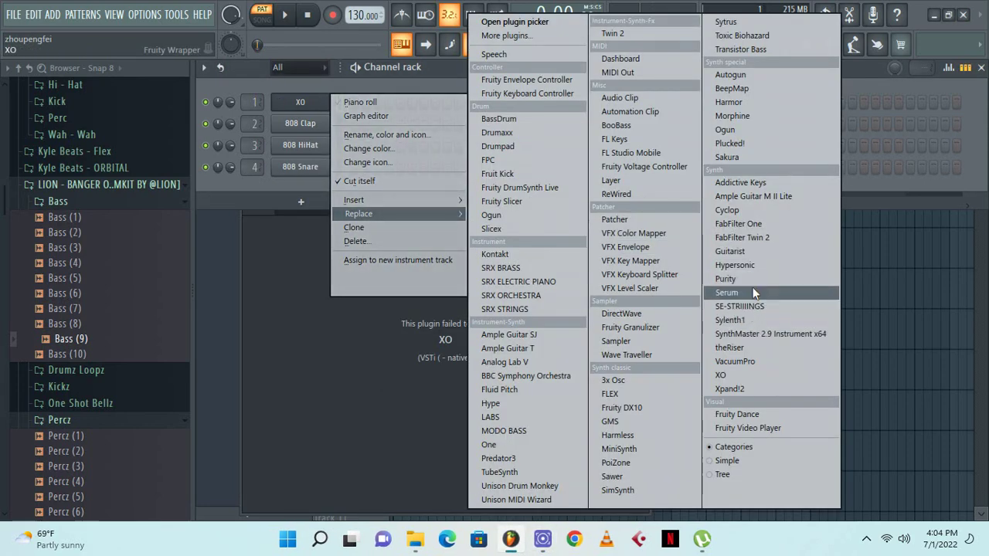
pyautogui.click(753, 210)
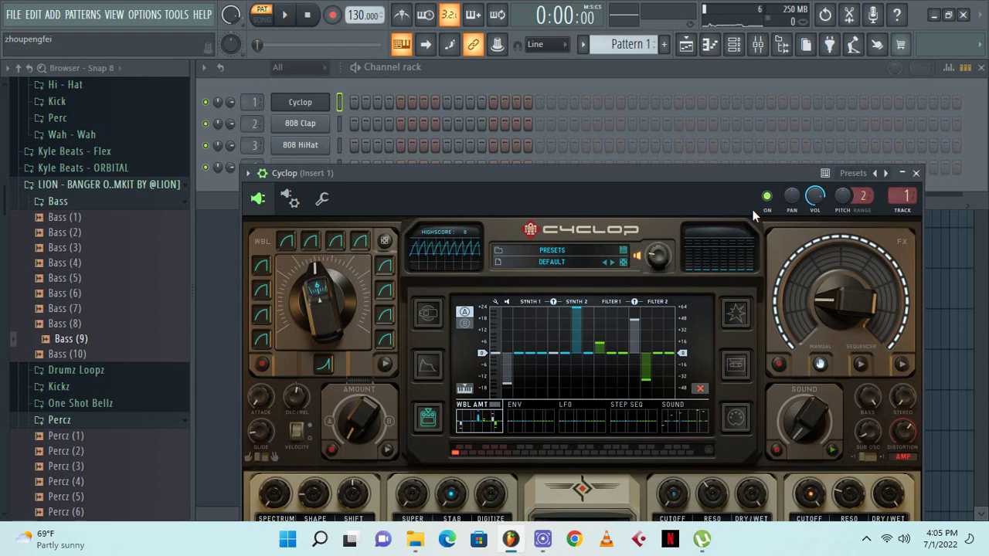
pyautogui.press('v')
pyautogui.press('z')
pyautogui.press('x')
pyautogui.press('r')
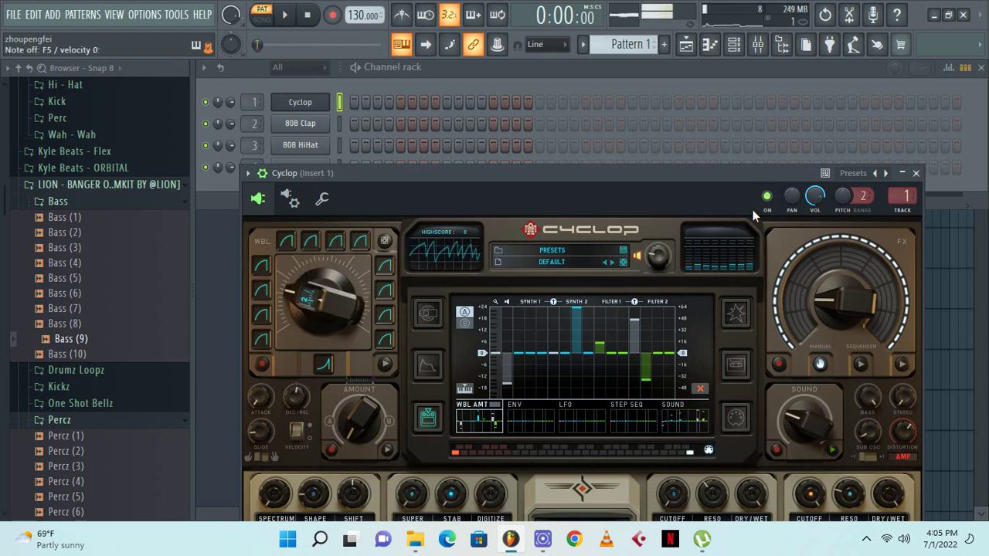
pyautogui.press('w')
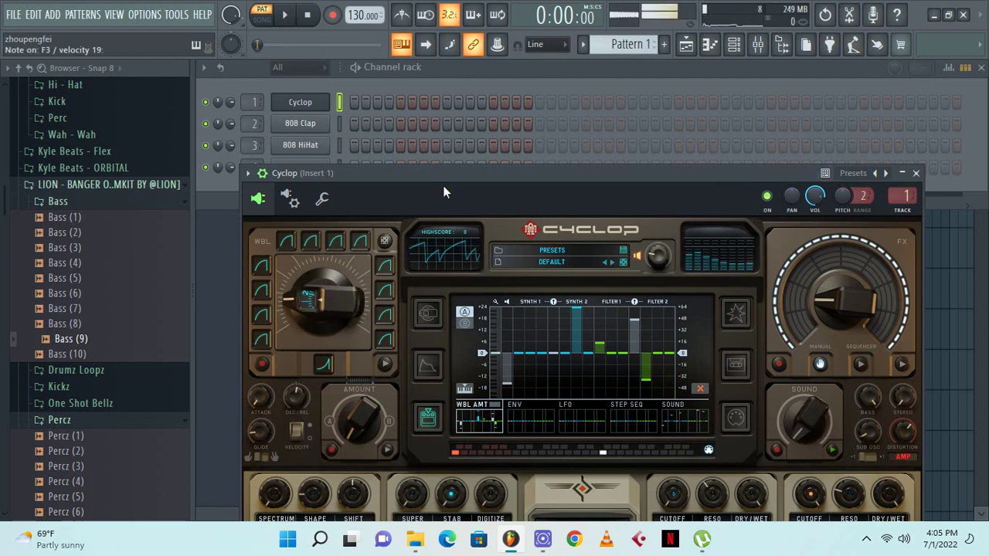
# Replace the Cyclop channel with FabFilter One and audition its Default Sound with a played note
pyautogui.rightClick(300, 102)
pyautogui.moveTo(410, 215)
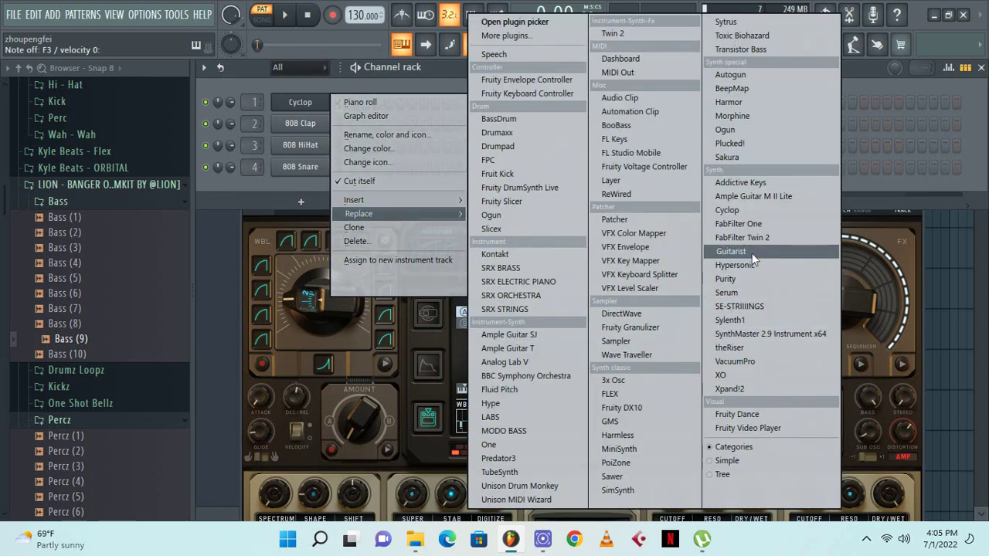
pyautogui.click(749, 225)
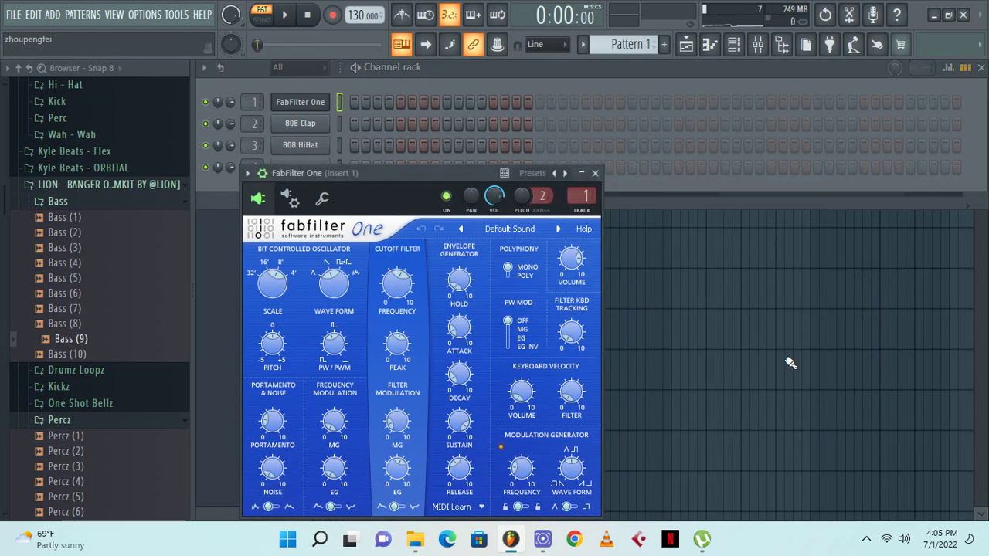
pyautogui.press('b')
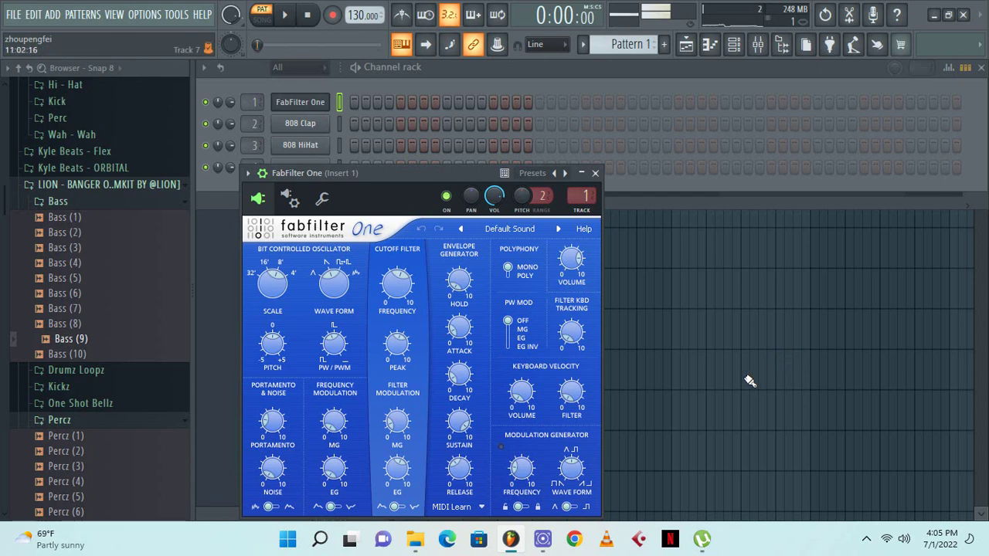
# Expand the One Shot Bellz folder and preview a selection of samples from Bellz (13) through Bellz (27)
pyautogui.click(131, 408)
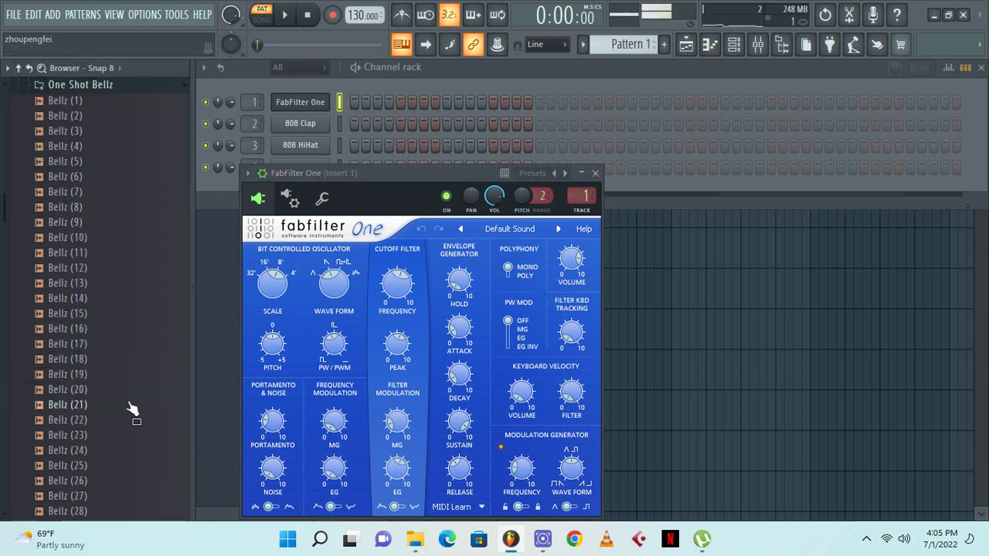
pyautogui.click(87, 284)
pyautogui.click(90, 313)
pyautogui.click(88, 344)
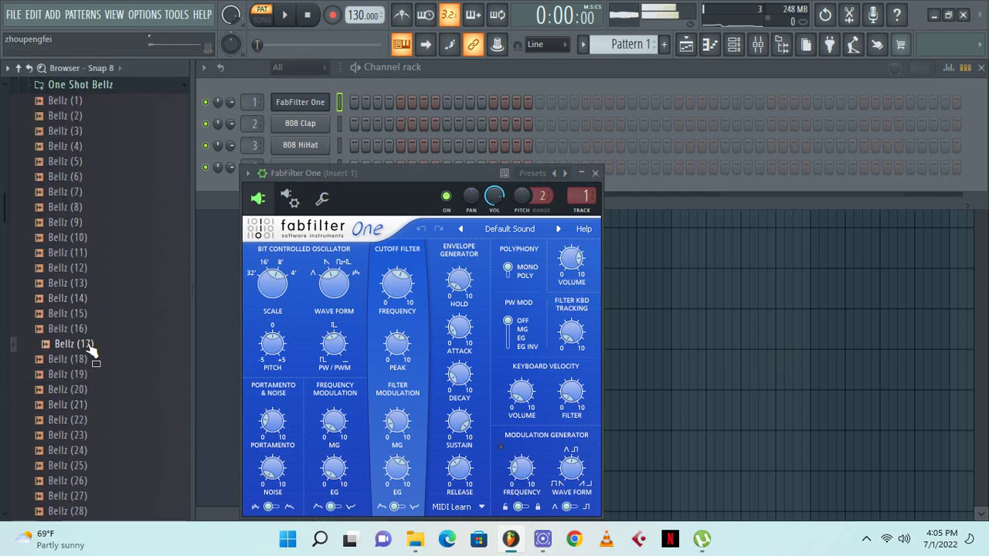
pyautogui.click(87, 374)
pyautogui.click(86, 390)
pyautogui.click(85, 420)
pyautogui.click(86, 436)
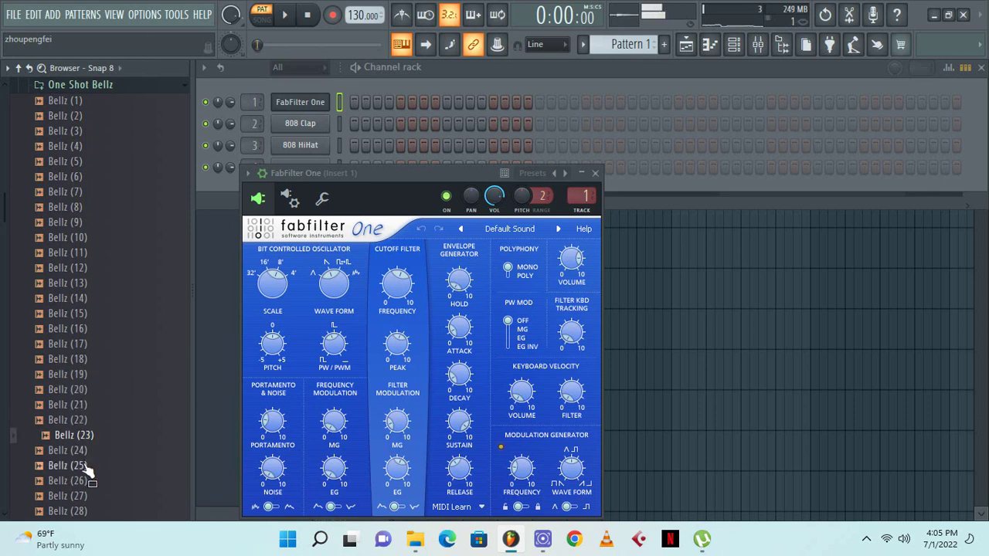
pyautogui.click(85, 466)
pyautogui.click(85, 482)
pyautogui.click(85, 499)
# Preview more Bellz samples between (29) and (36), and replace the 808 Clap channel with Bellz (32)
pyautogui.scroll(-2, 84, 500)
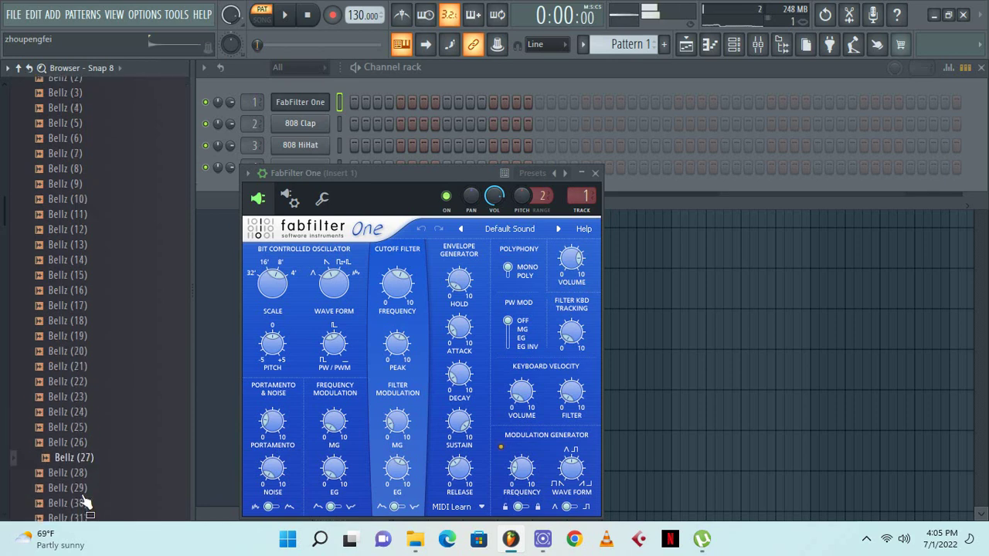
pyautogui.click(81, 482)
pyautogui.scroll(-2, 81, 482)
pyautogui.click(79, 452)
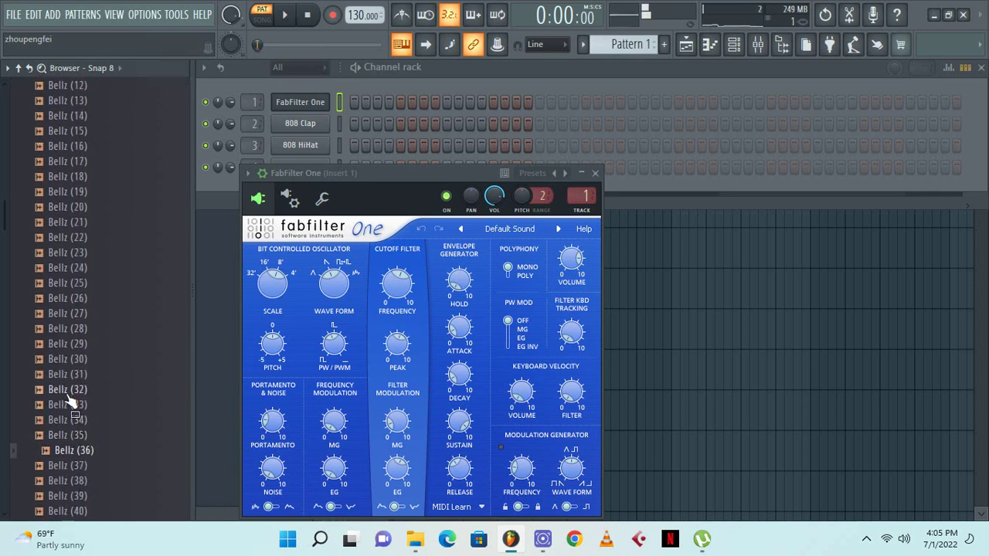
pyautogui.click(73, 391)
pyautogui.click(80, 453)
pyautogui.click(81, 438)
pyautogui.click(82, 421)
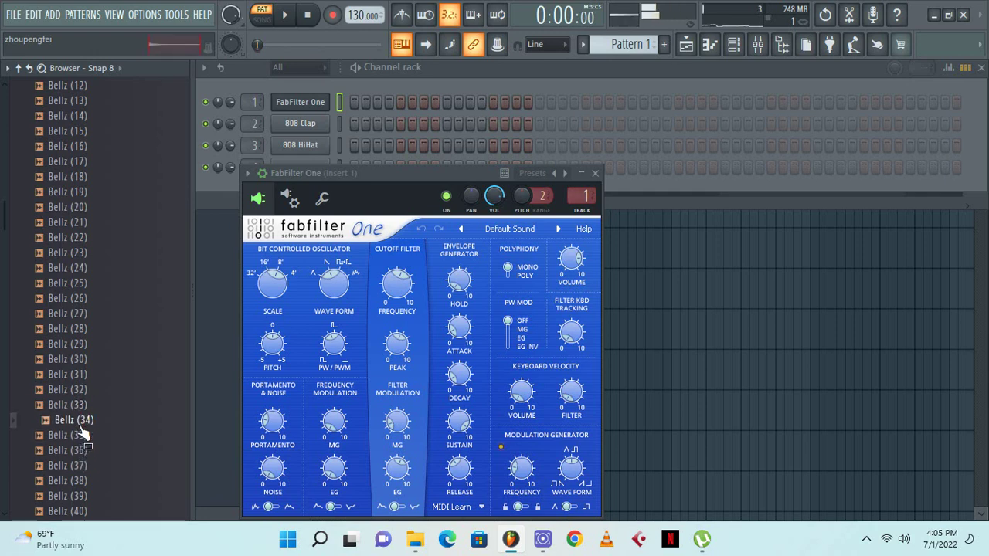
pyautogui.moveTo(81, 391); pyautogui.dragTo(301, 122)
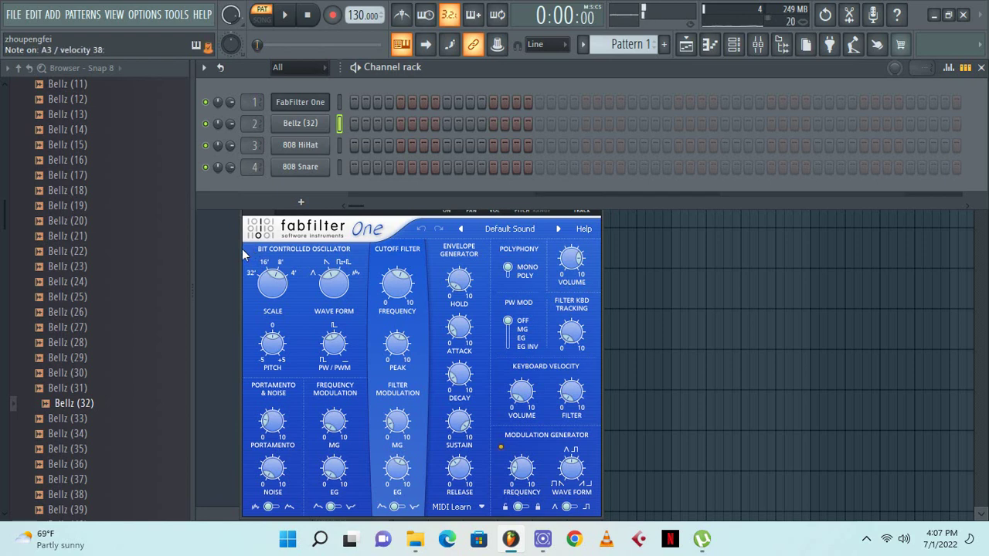
# Preview Bellz (36), and collapse the One Shot Bellz, Bass and Percz sample folders
pyautogui.click(77, 463)
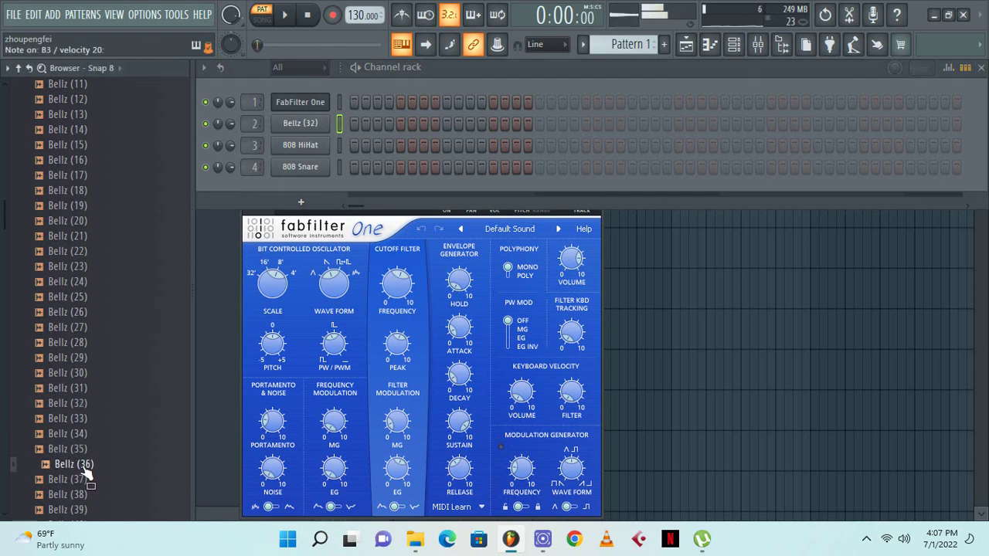
pyautogui.scroll(-8, 83, 455)
pyautogui.scroll(14, 80, 157)
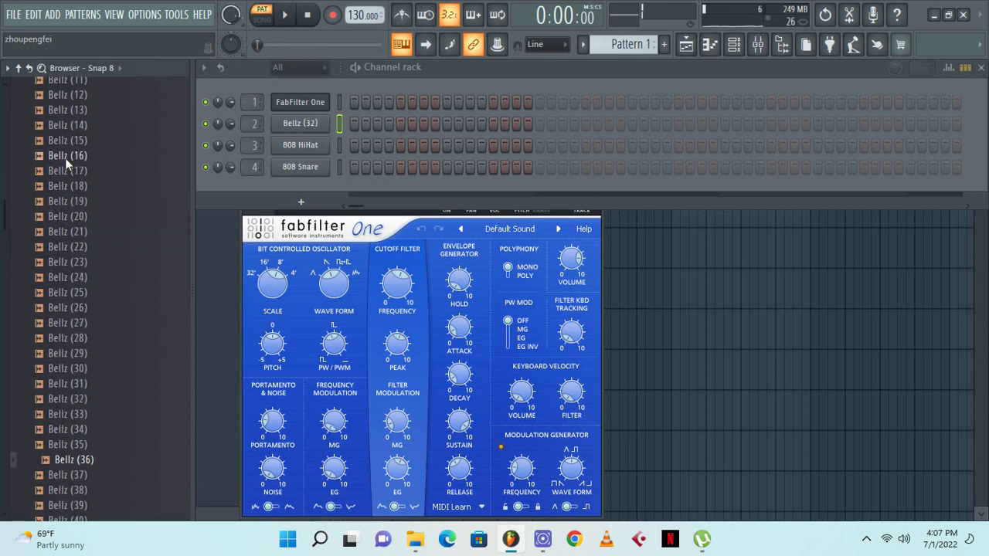
pyautogui.click(100, 190)
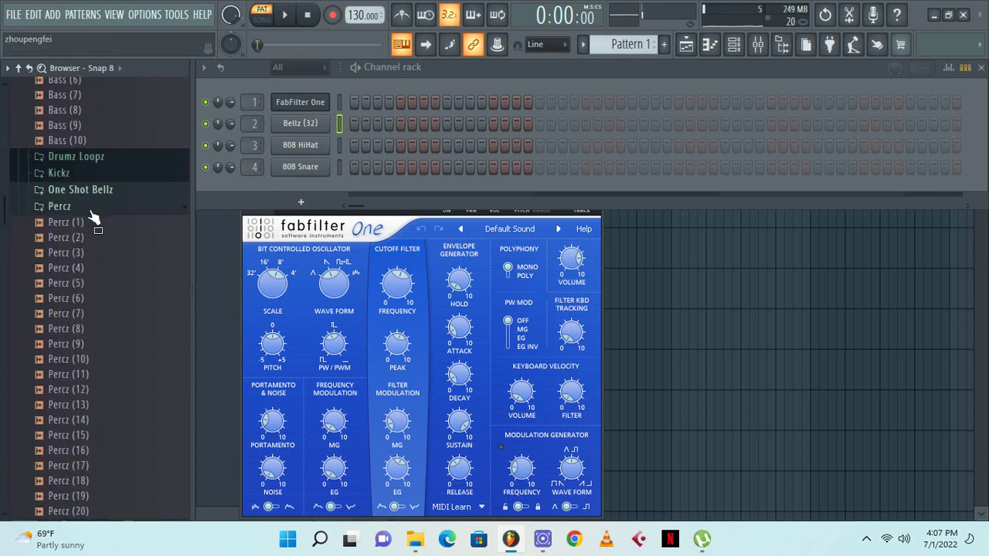
pyautogui.scroll(4, 85, 255)
pyautogui.click(118, 171)
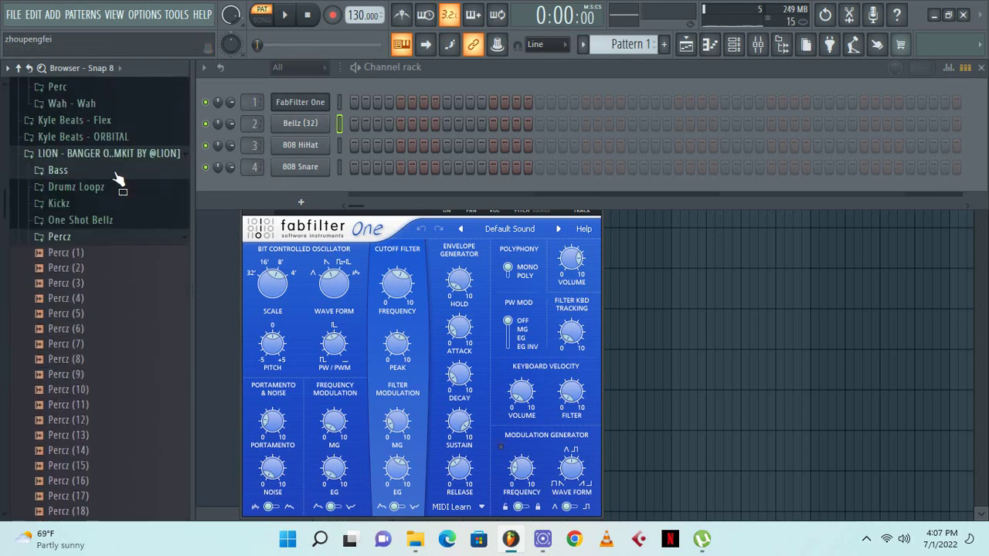
pyautogui.click(102, 237)
pyautogui.click(106, 254)
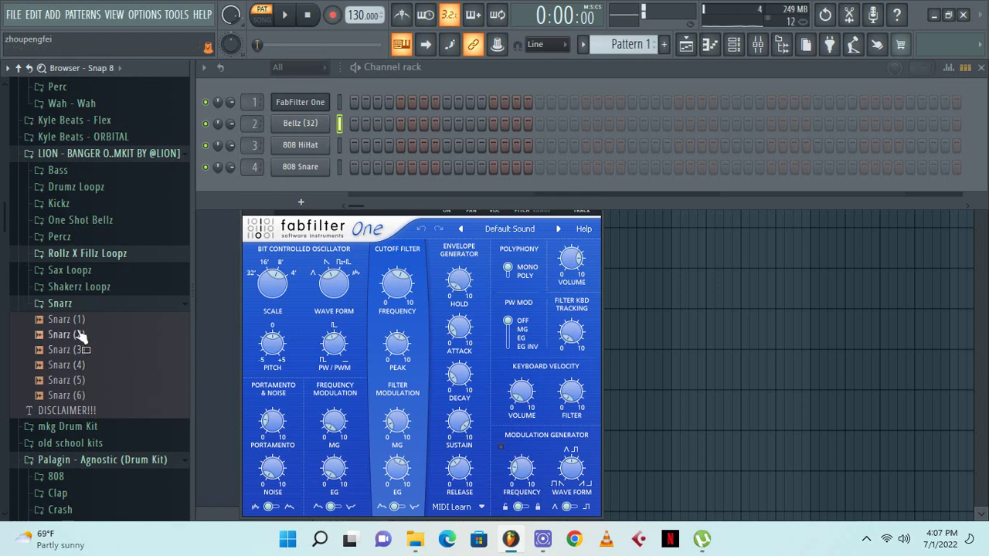
# From Kyle Beats - ORBITAL's 13. ONE SHOTS (bonus) folder, try fila in the 808 HiHat channel and replace it with KEYS
pyautogui.scroll(6, 81, 348)
pyautogui.scroll(-2, 89, 363)
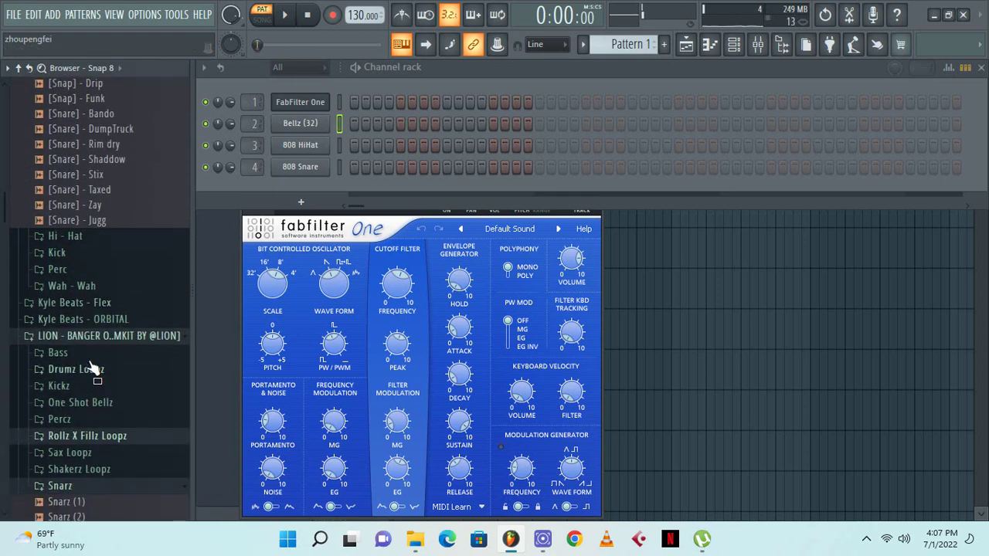
pyautogui.click(94, 319)
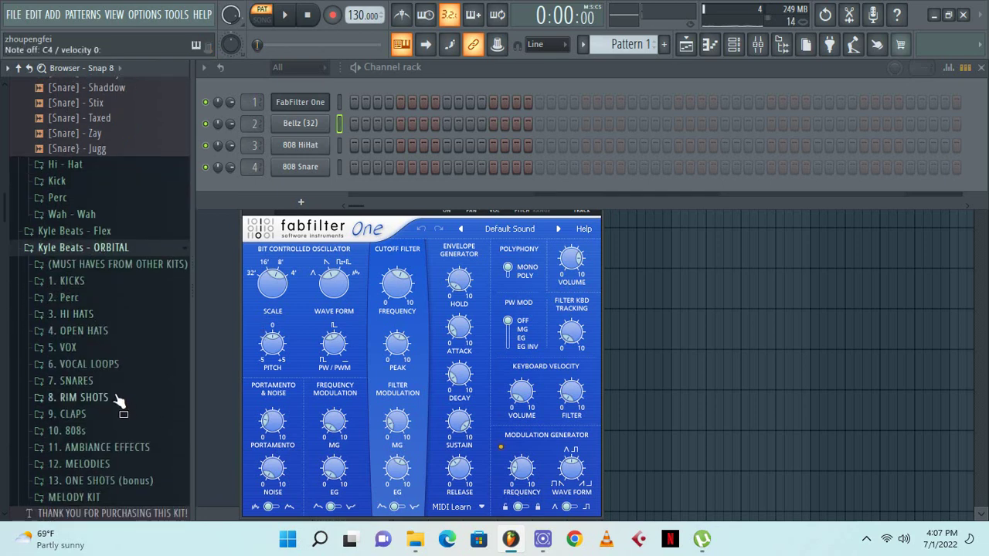
pyautogui.click(132, 480)
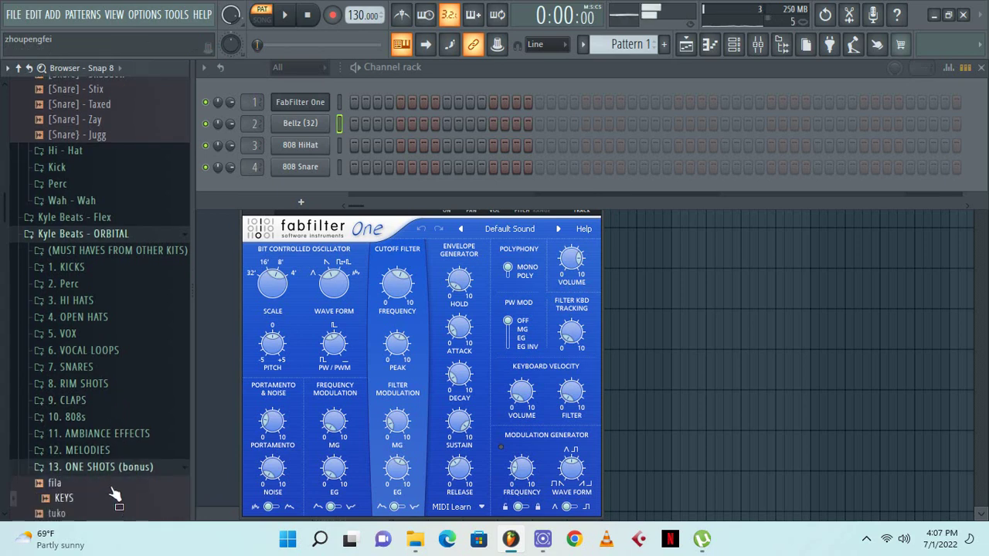
pyautogui.scroll(-2, 115, 494)
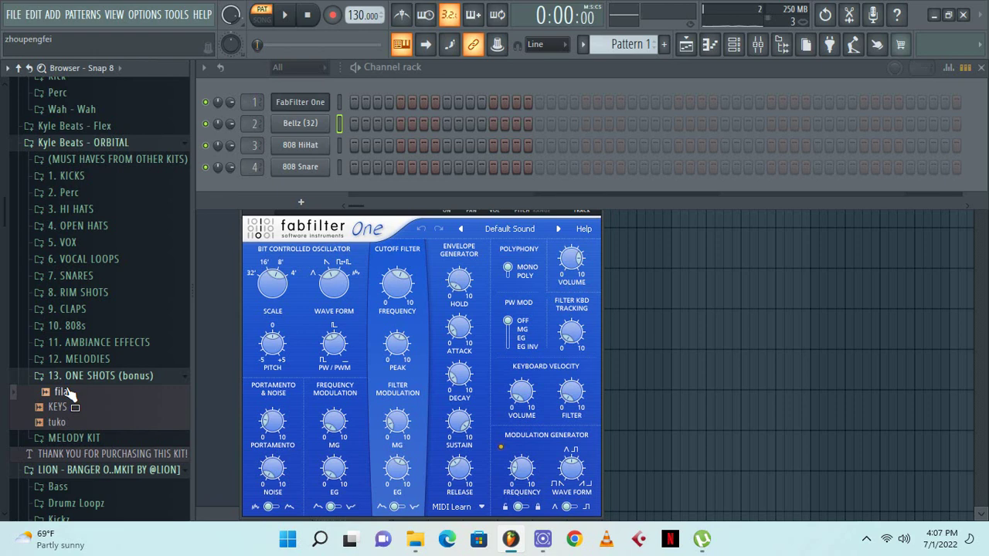
pyautogui.moveTo(67, 394); pyautogui.dragTo(318, 166)
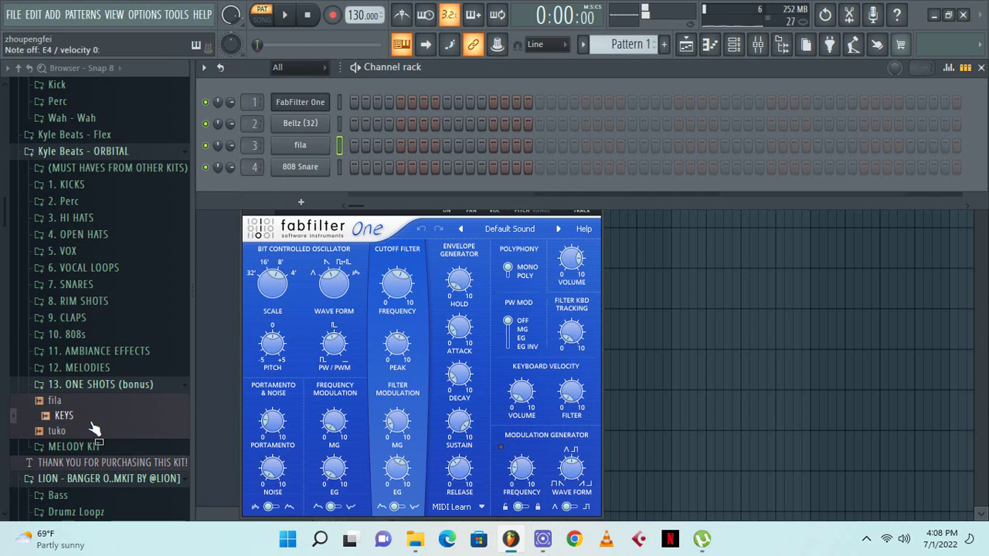
pyautogui.moveTo(91, 428); pyautogui.dragTo(304, 149)
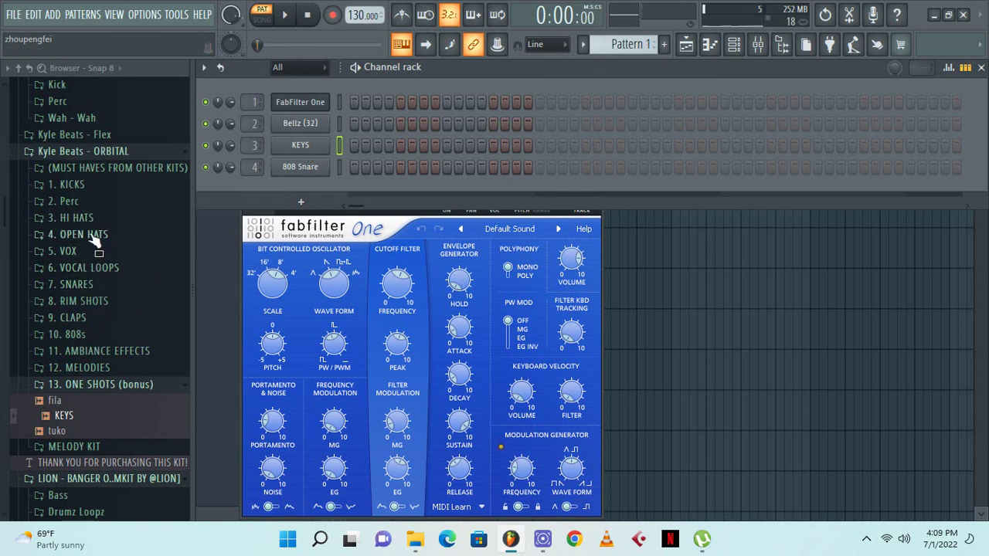
# Expand ORBITAL's 10. 808s folder and replace the 808 Snare channel with weezy (KB)
pyautogui.click(91, 335)
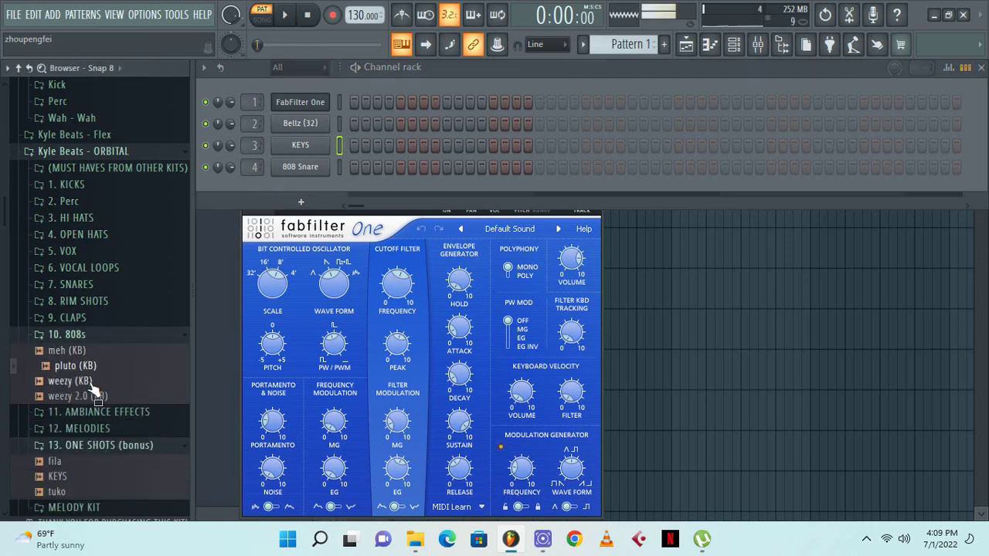
pyautogui.moveTo(92, 386); pyautogui.dragTo(309, 166)
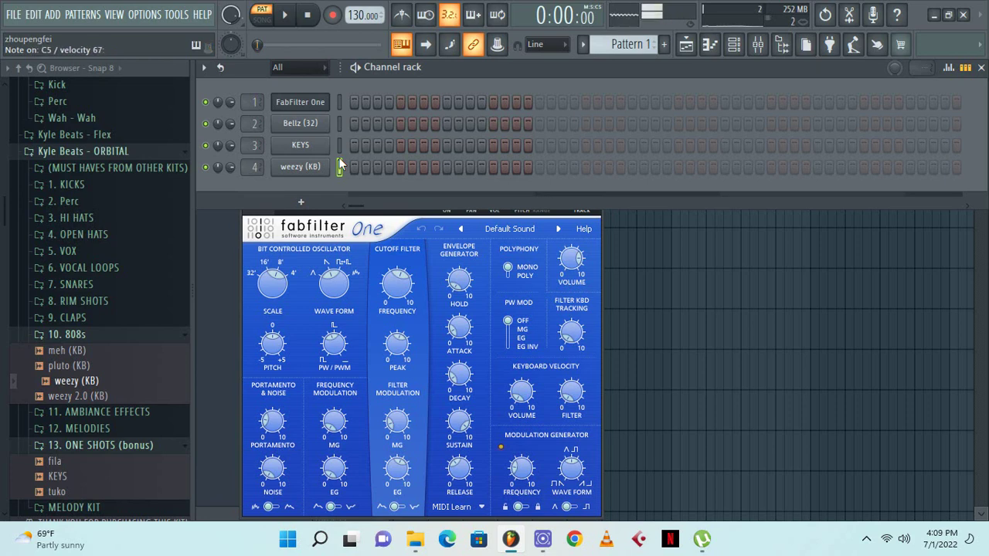
# Open the piano roll of the weezy (KB) channel and try out a few notes
pyautogui.rightClick(310, 166)
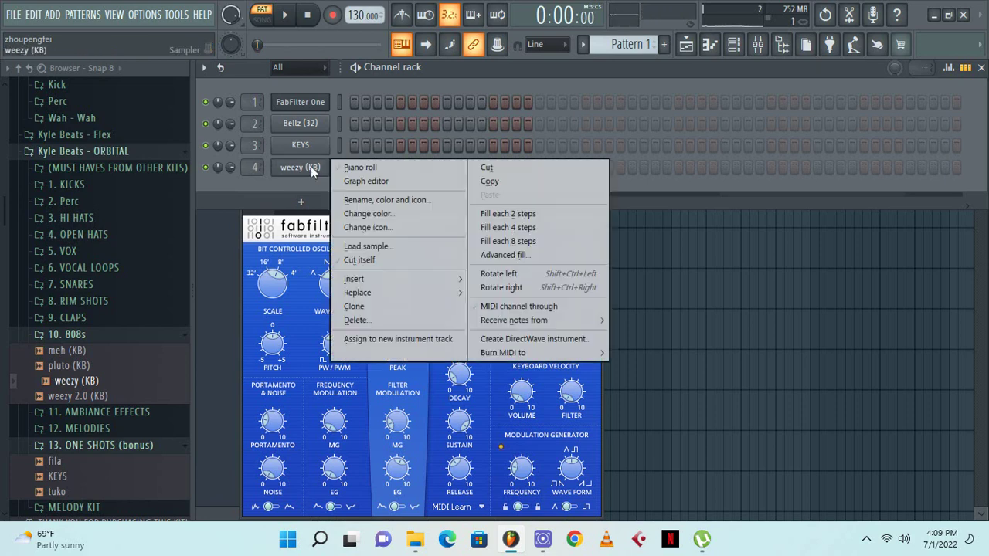
pyautogui.click(339, 170)
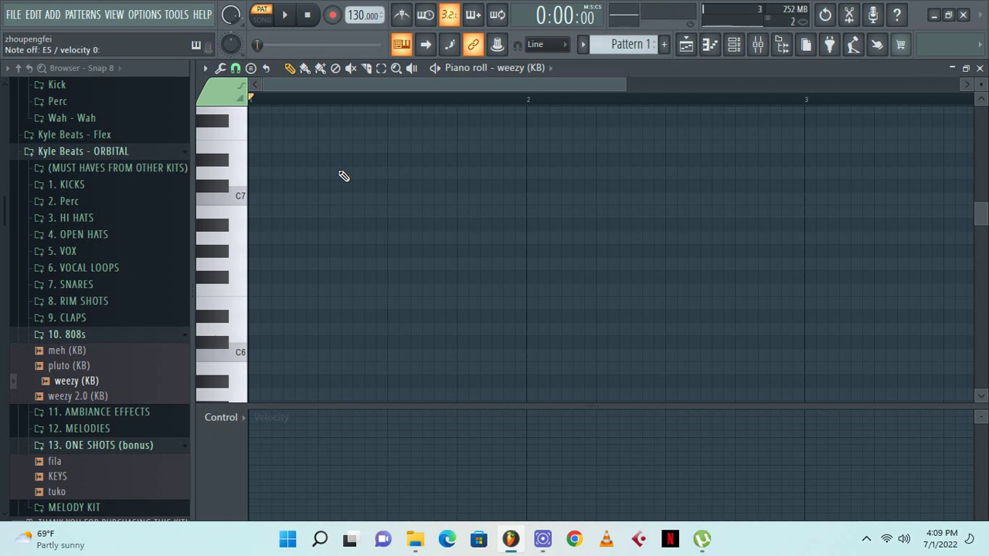
pyautogui.click(980, 68)
pyautogui.rightClick(290, 165)
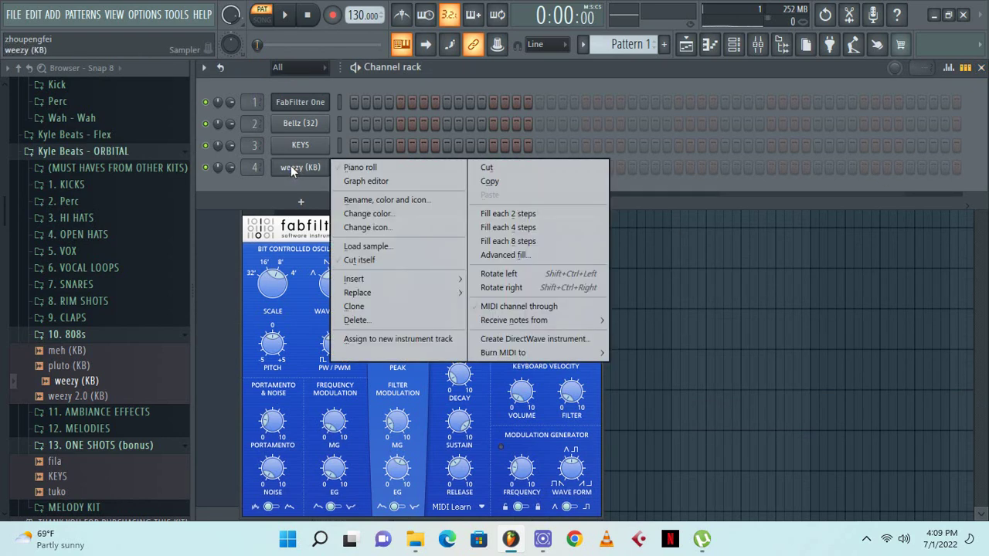
pyautogui.click(347, 165)
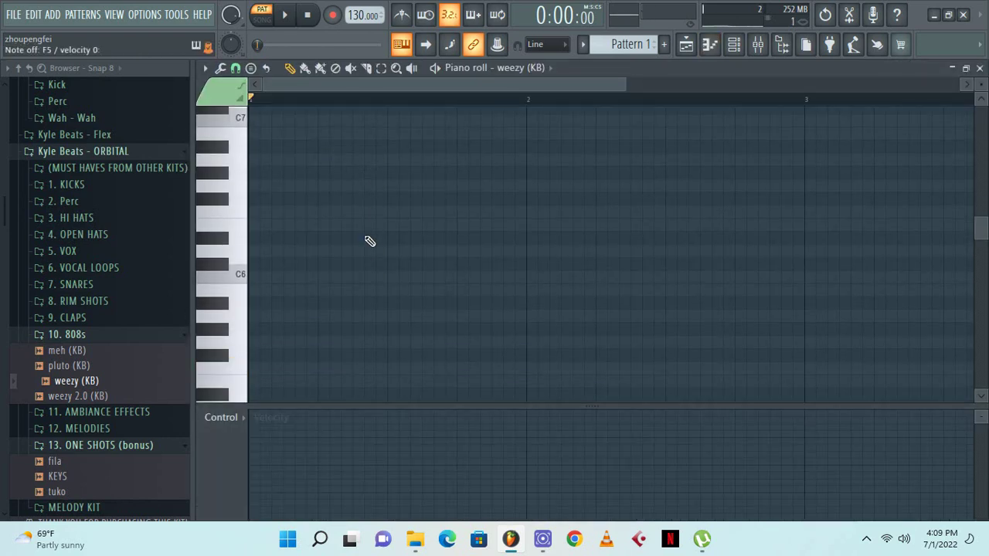
pyautogui.press('v')
pyautogui.press('c')
pyautogui.scroll(-2, 320, 337)
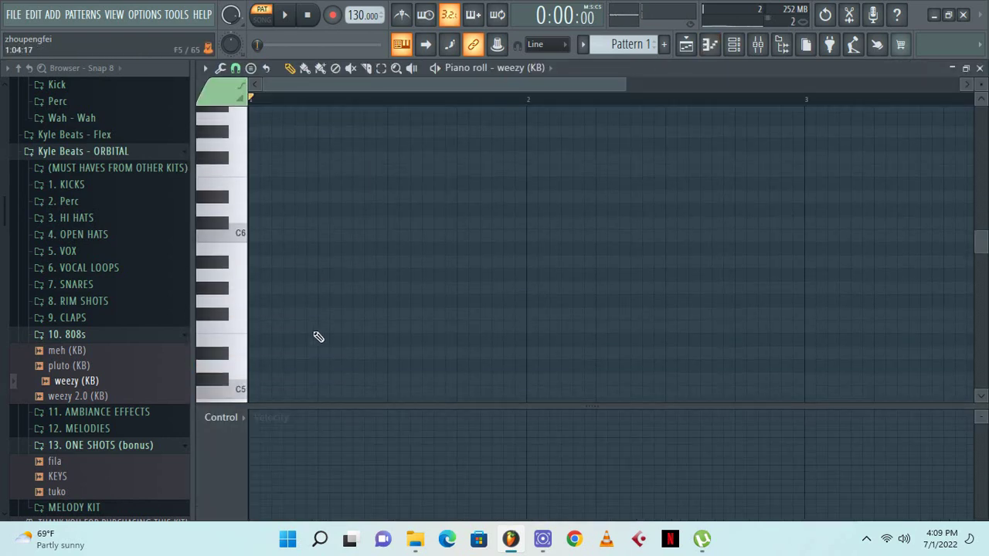
# Arm recording and start a recording pass for the weezy (KB) channel in Pattern 1
pyautogui.press('v')
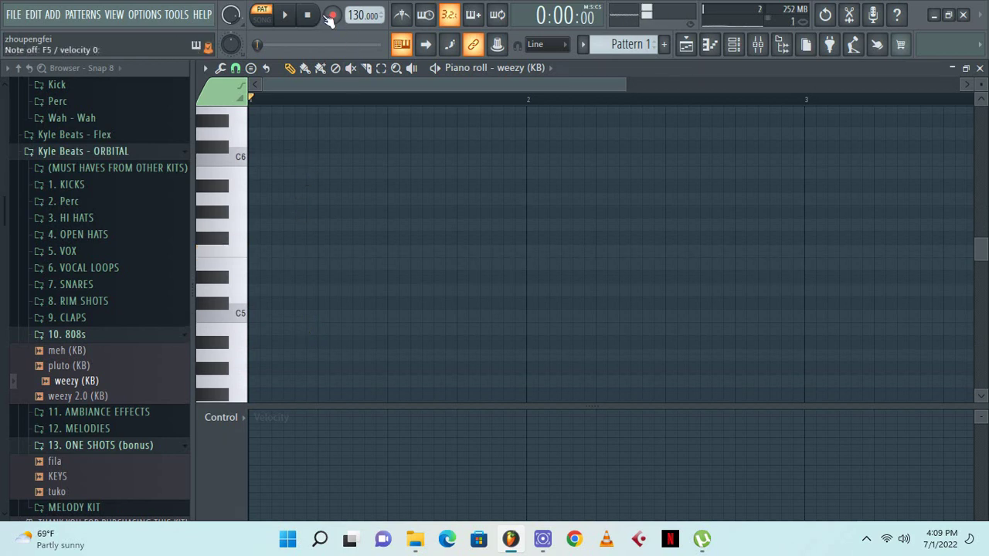
pyautogui.click(333, 14)
pyautogui.click(289, 14)
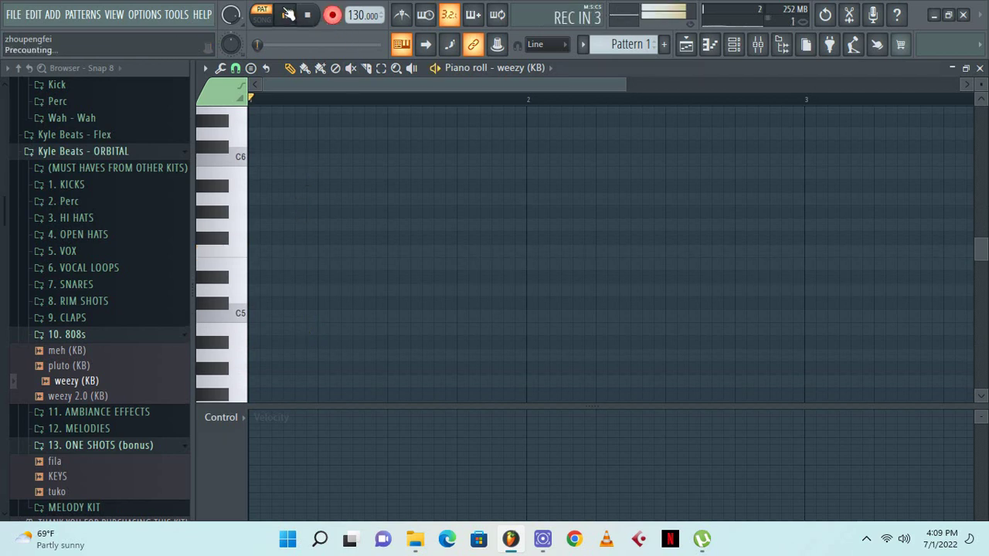
pyautogui.press('v')
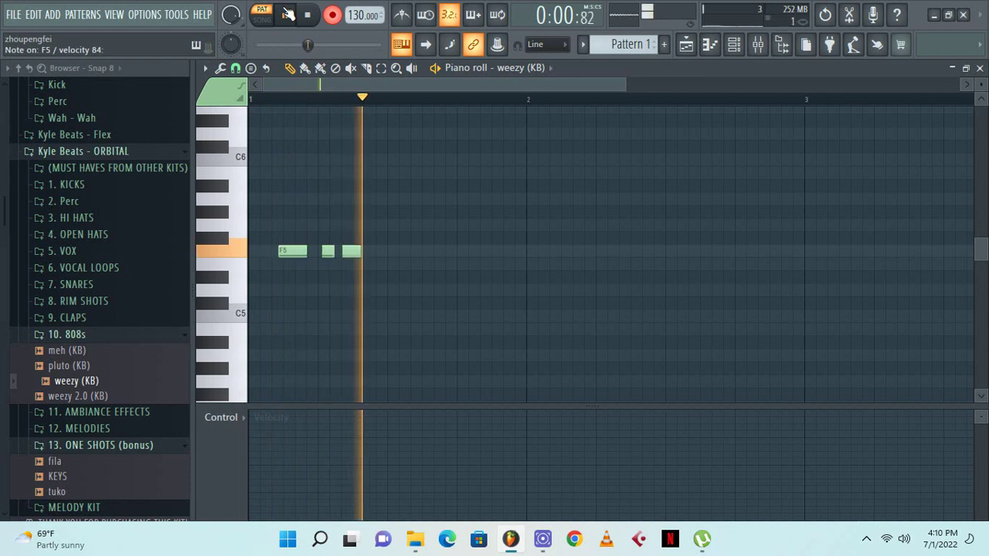
pyautogui.press('c')
pyautogui.press('x')
pyautogui.press('x')
pyautogui.press('x')
pyautogui.press('x')
pyautogui.press('x')
pyautogui.press('x')
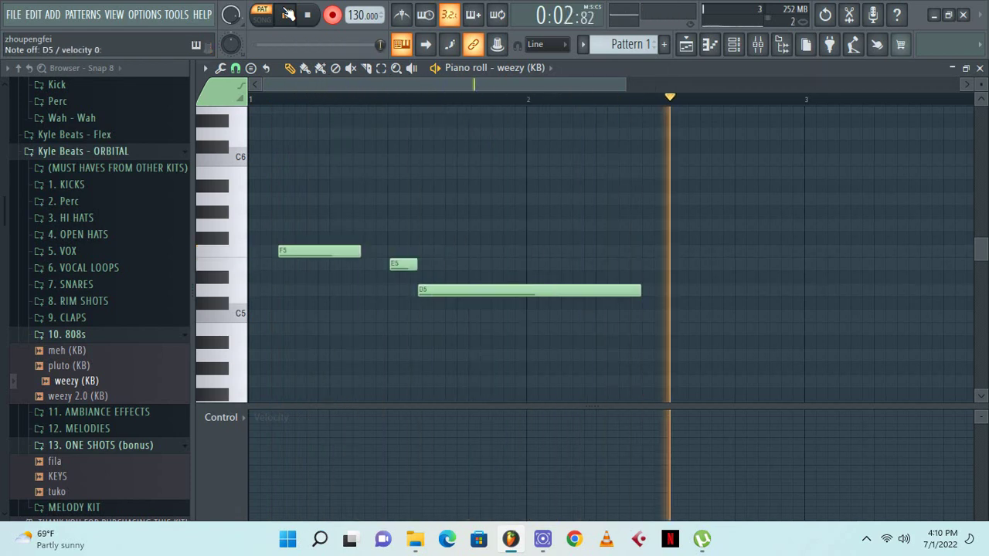
pyautogui.press('space')
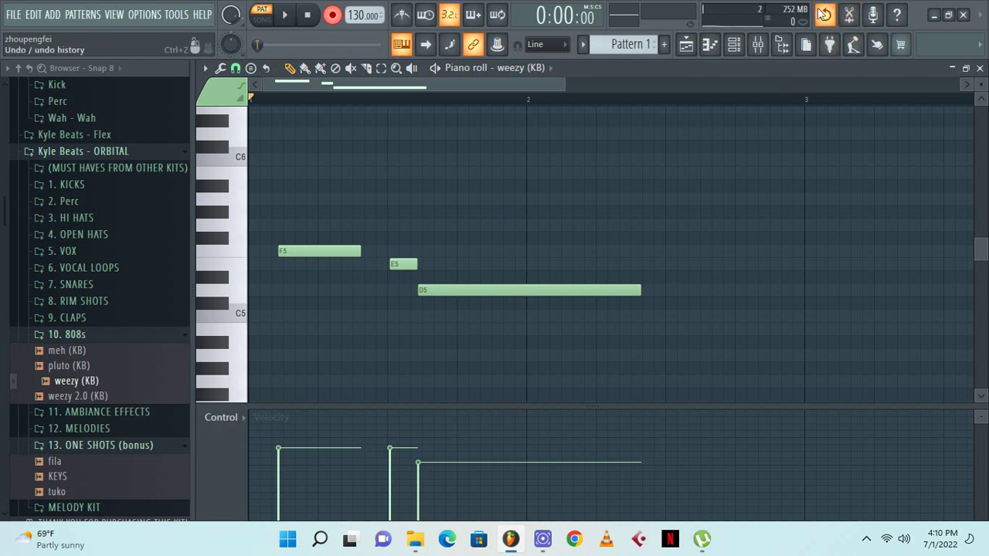
pyautogui.hotkey('ctrl', 'z')
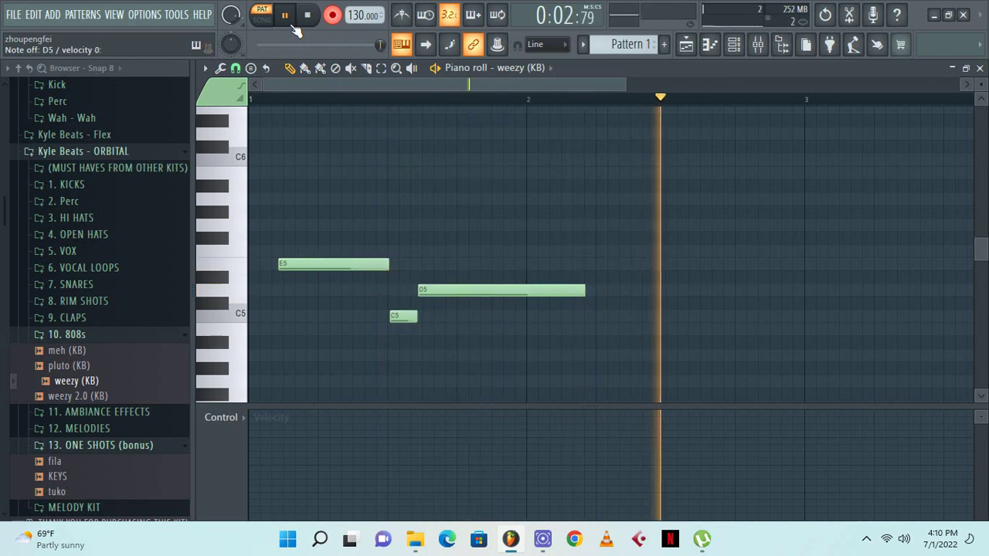
pyautogui.press('space')
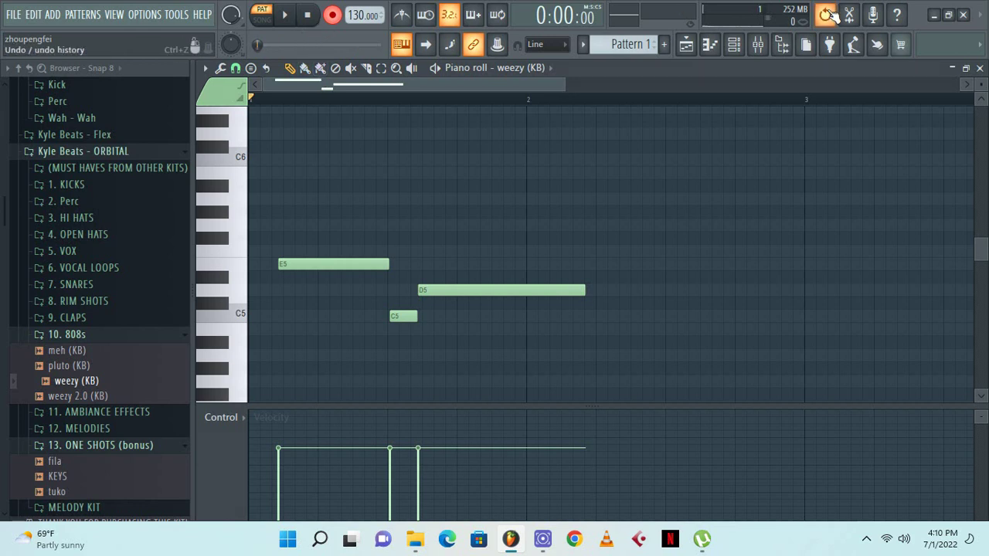
pyautogui.click(827, 14)
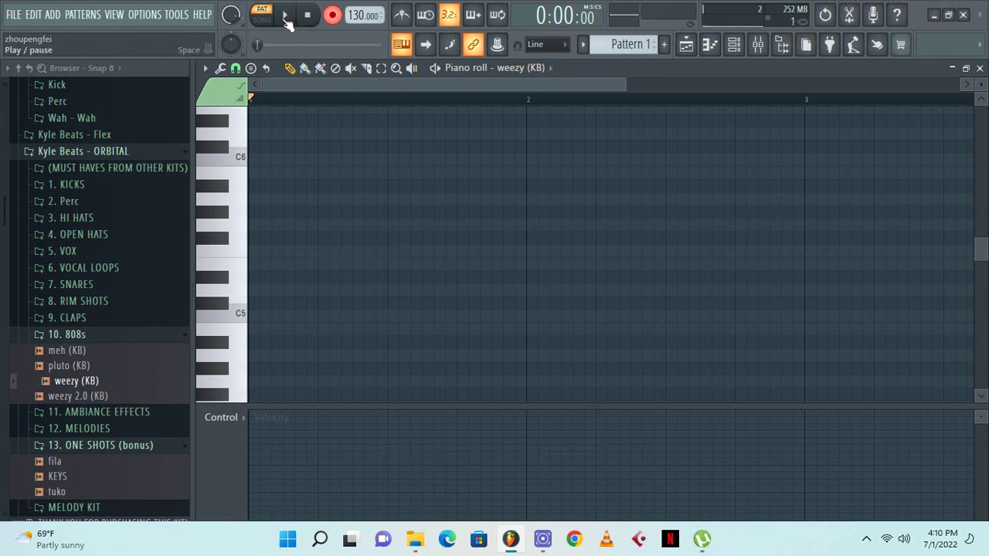
# Record the phrase F5, D5, E5 twice in a row on the weezy (KB) channel
pyautogui.click(285, 16)
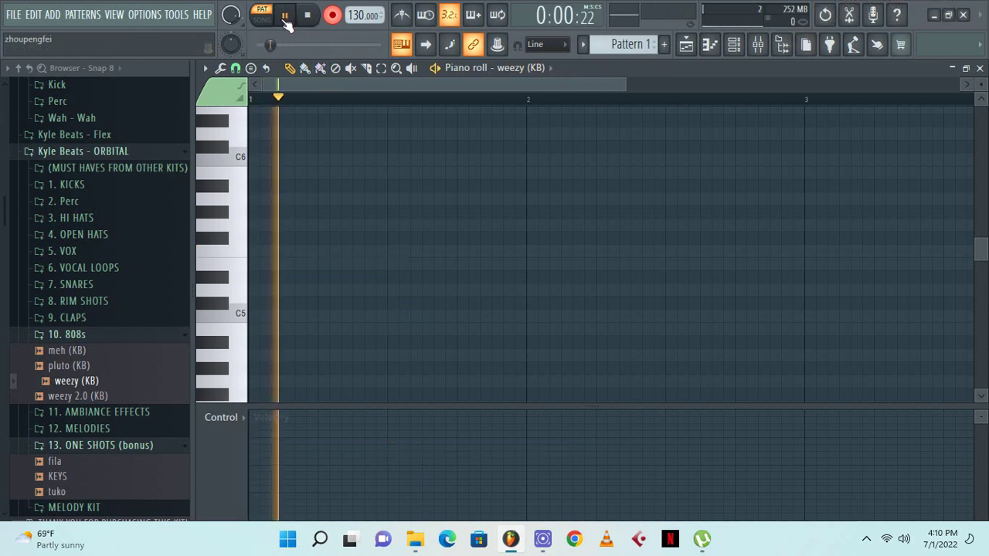
pyautogui.press('v')
pyautogui.press('x')
pyautogui.press('c')
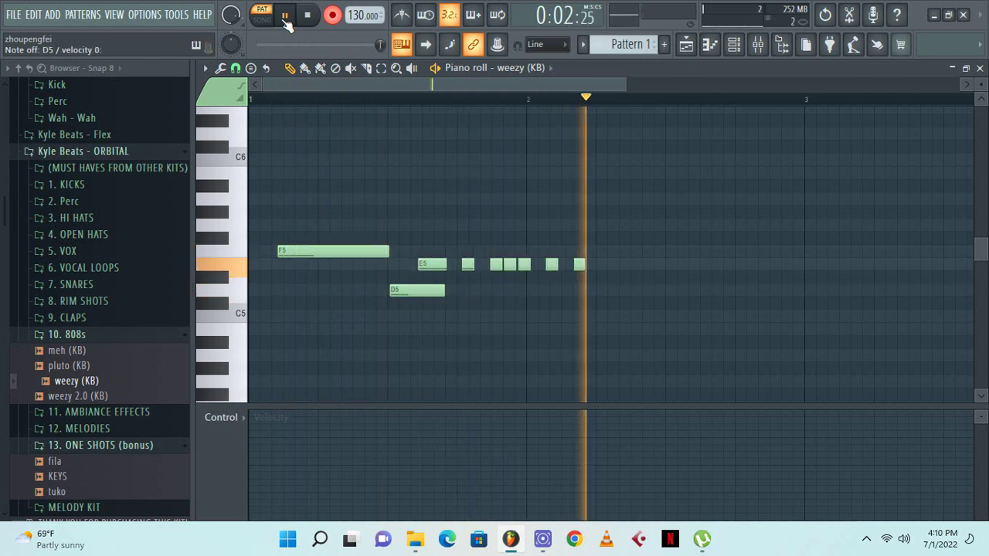
pyautogui.press('v')
pyautogui.press('x')
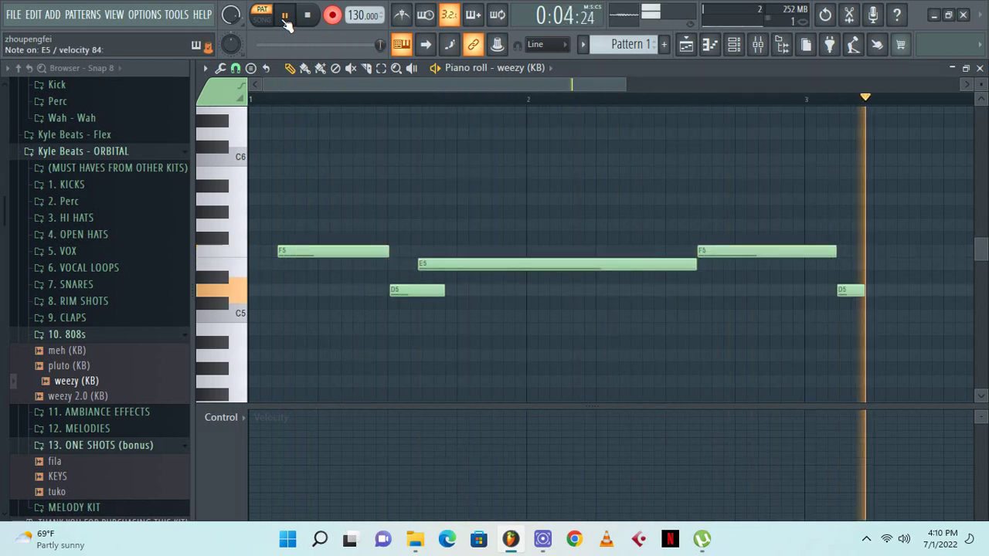
pyautogui.press('c')
pyautogui.press('space')
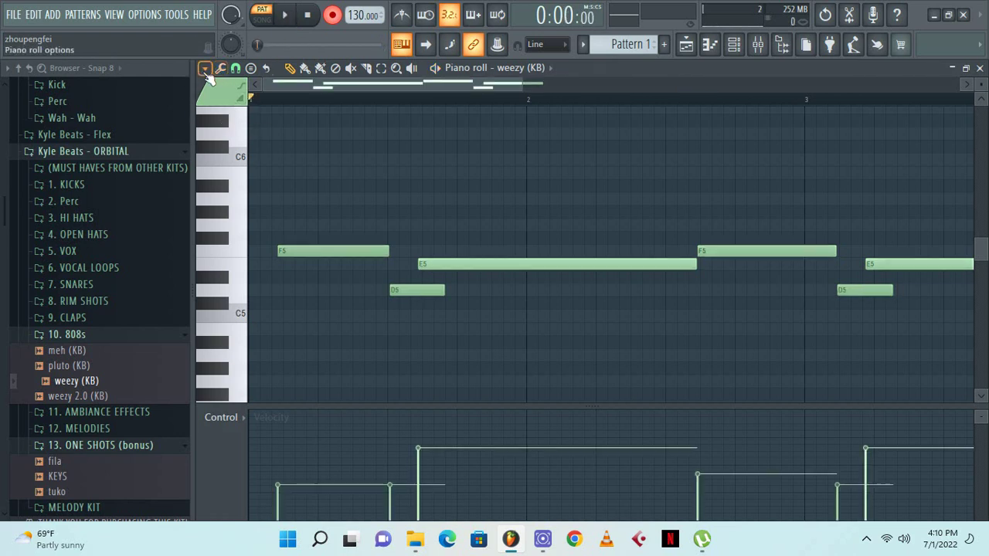
# Change the piano roll's snap resolution and quantize the recorded notes to it
pyautogui.click(206, 71)
pyautogui.moveTo(224, 129)
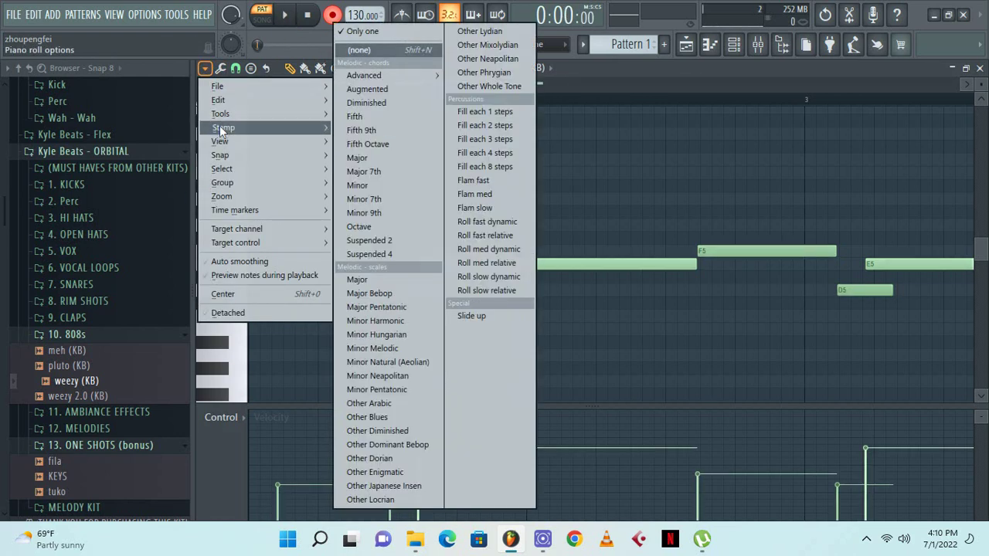
pyautogui.click(629, 185)
pyautogui.rightClick(633, 186)
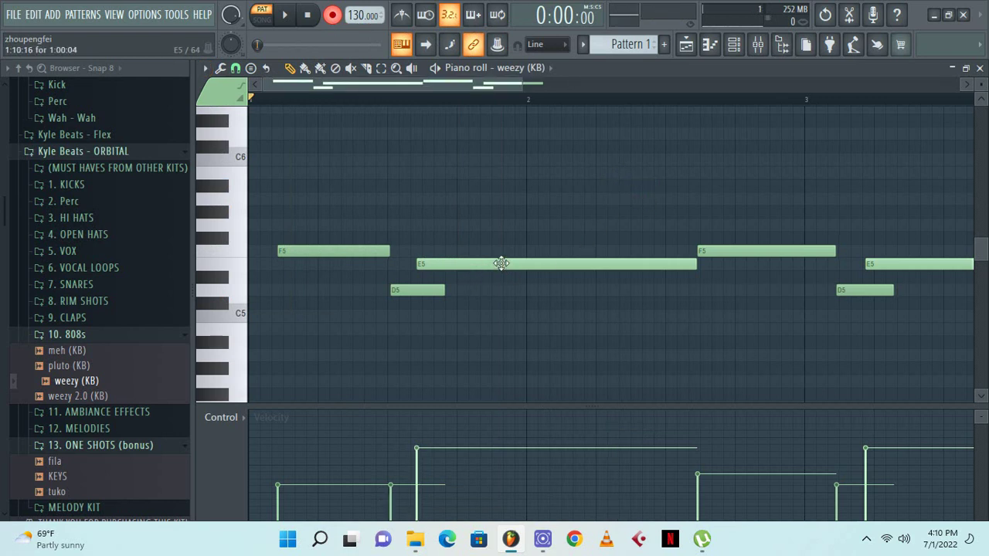
pyautogui.click(242, 85)
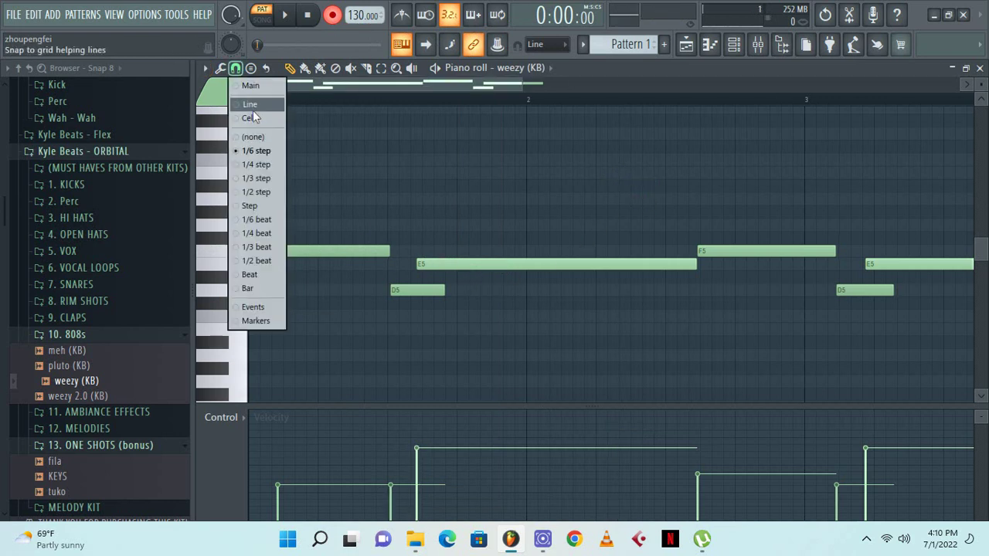
pyautogui.click(249, 99)
pyautogui.hotkey('ctrl', 'q')
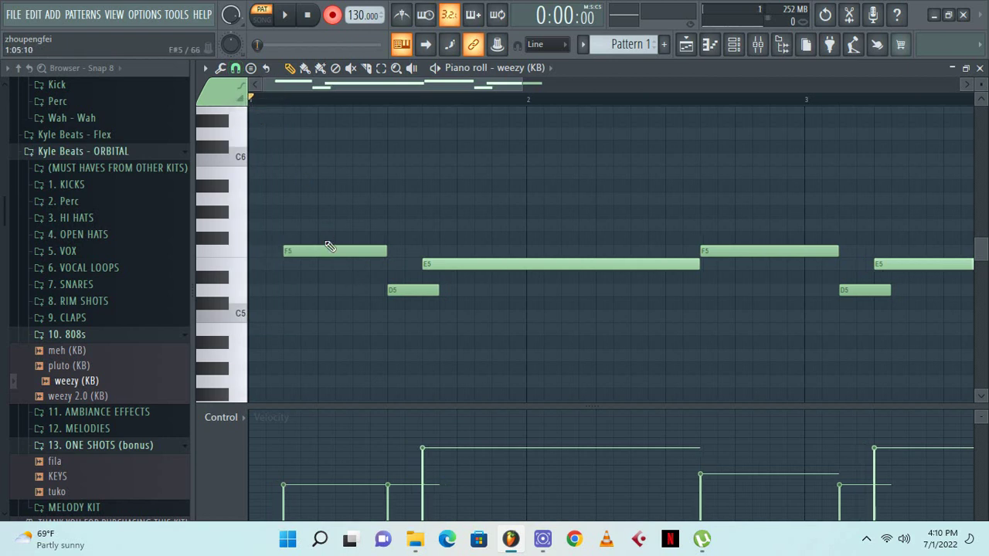
# Move the opening F5 note to the start of bar 1, and shorten the first D5 note to end where E5 begins
pyautogui.moveTo(318, 248); pyautogui.dragTo(255, 250)
pyautogui.press('space')
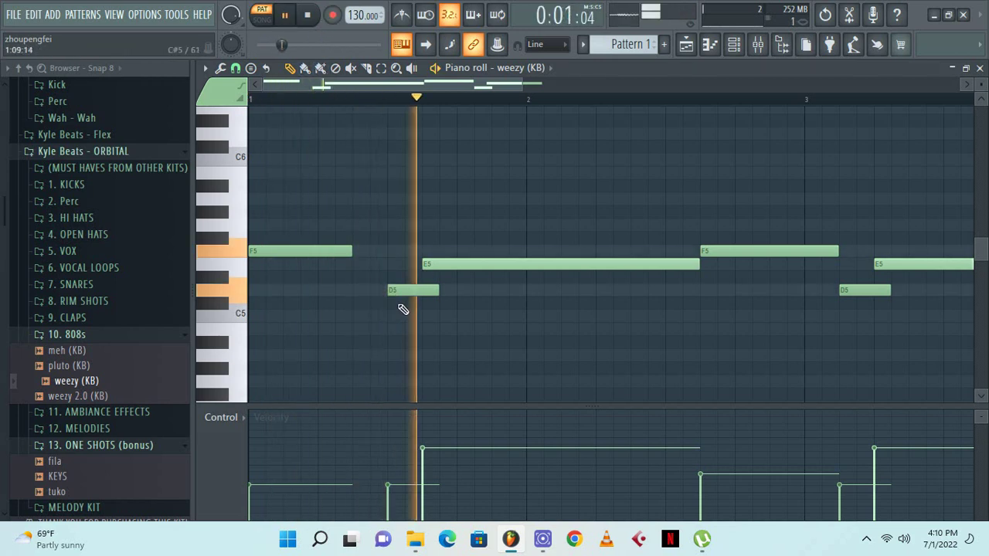
pyautogui.moveTo(431, 265); pyautogui.dragTo(416, 290)
pyautogui.press('space')
pyautogui.press('space')
pyautogui.press('space')
pyautogui.press('space')
pyautogui.moveTo(477, 264); pyautogui.dragTo(460, 264)
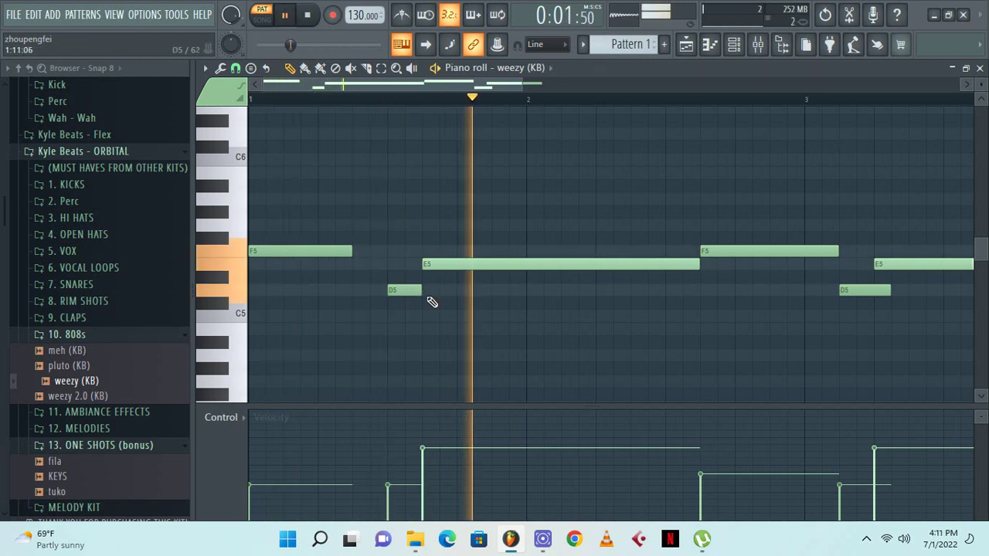
# Set the tempo to 140 BPM and play the pattern with the metronome on
pyautogui.press('space')
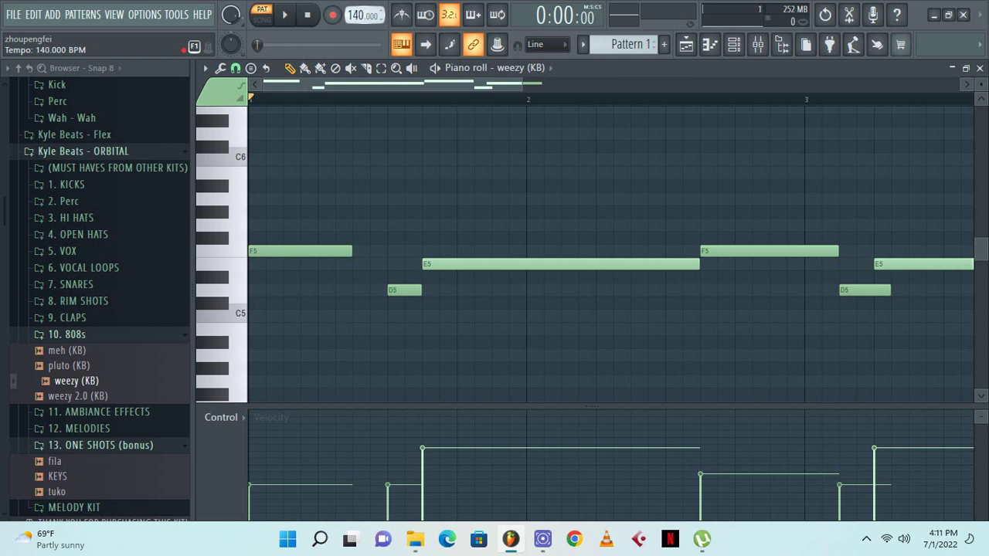
pyautogui.press('space')
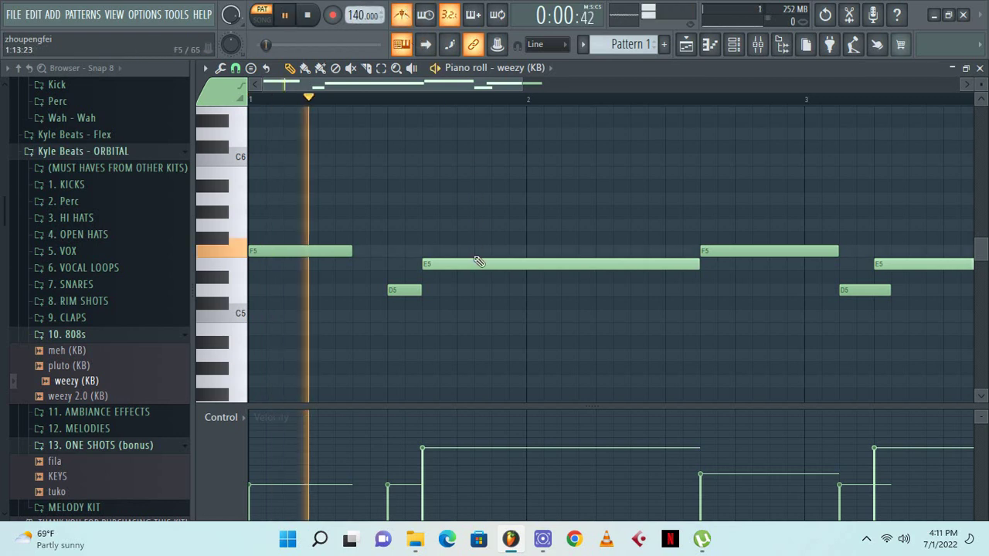
# Move the first E5 note to 1:13:00 with D5 directly before it, and trim E5 to end where the second F5 begins
pyautogui.moveTo(436, 263); pyautogui.dragTo(453, 263)
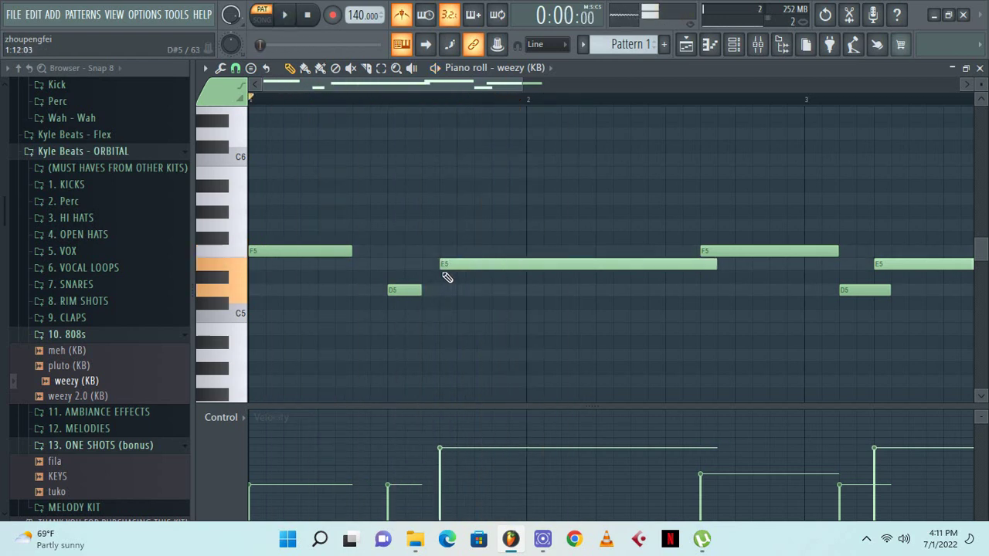
pyautogui.press('space')
pyautogui.press('space')
pyautogui.moveTo(404, 292); pyautogui.dragTo(470, 265)
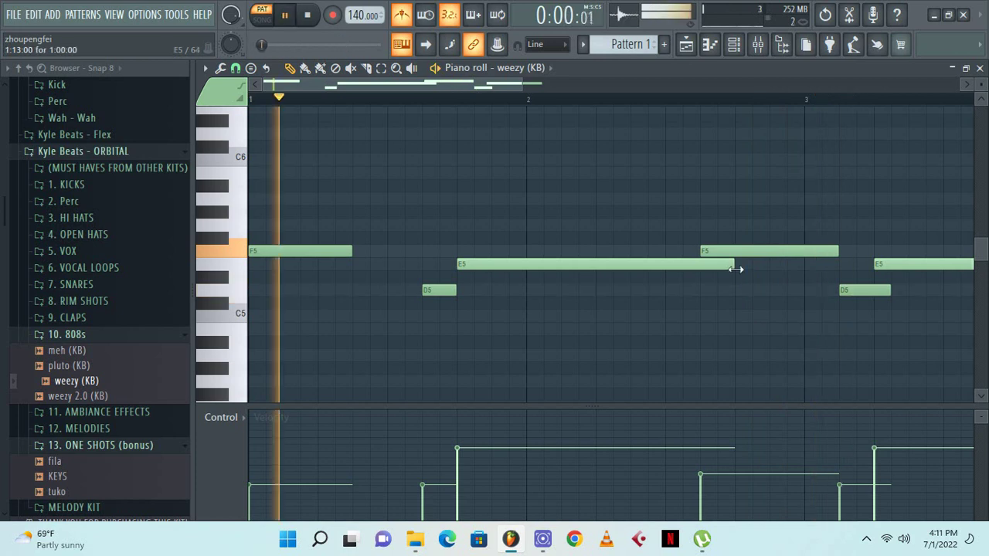
pyautogui.moveTo(735, 265); pyautogui.dragTo(702, 265)
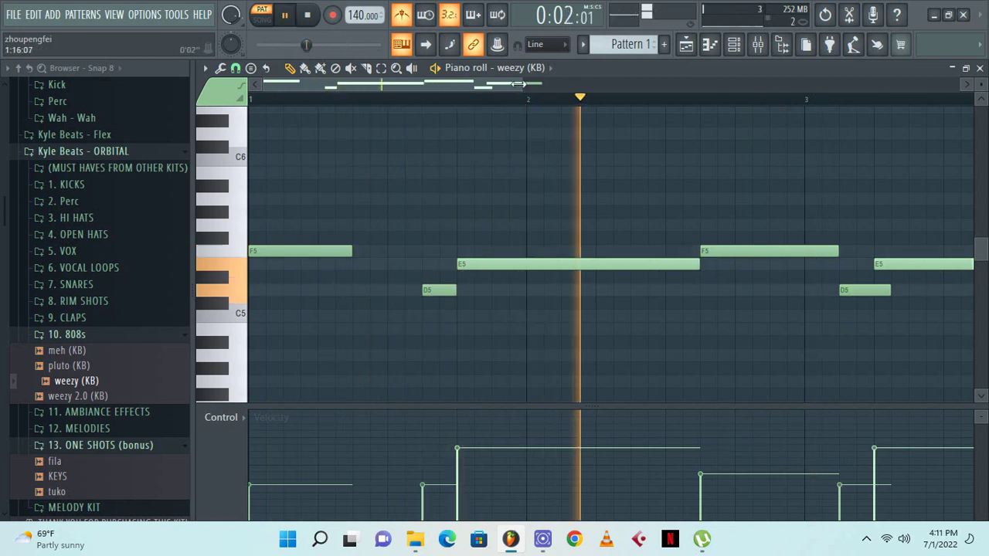
# Delete the second F5, D5 and E5 notes, and extend the remaining E5 note to the start of bar 3
pyautogui.moveTo(523, 84); pyautogui.dragTo(695, 130)
pyautogui.rightClick(656, 264)
pyautogui.rightClick(624, 290)
pyautogui.rightClick(580, 251)
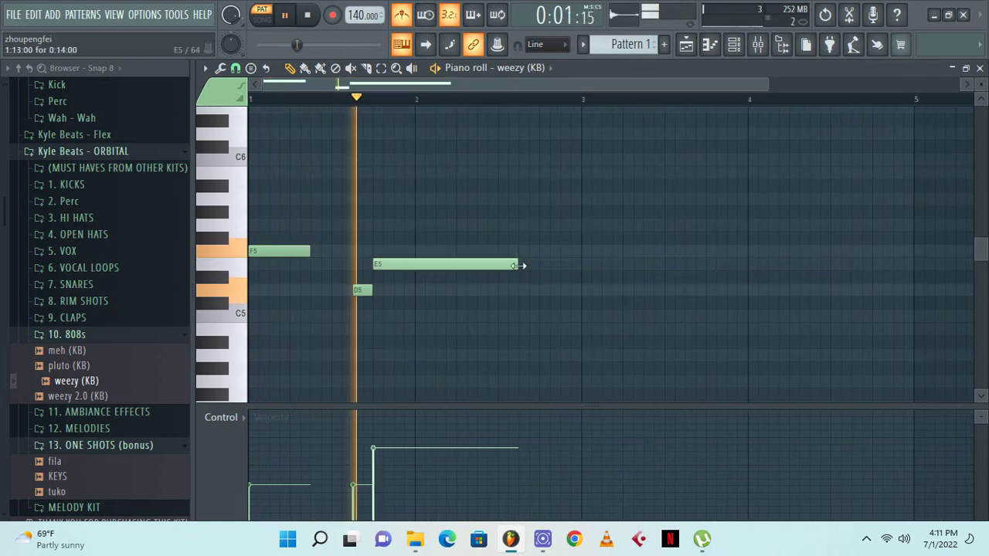
pyautogui.moveTo(519, 264); pyautogui.dragTo(585, 267)
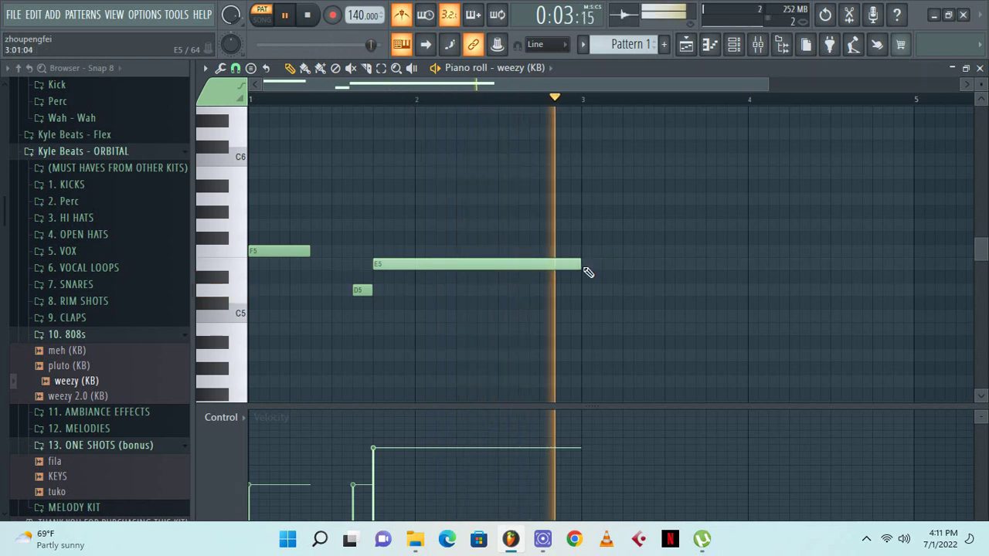
# Duplicate the two-bar phrase into bars 3 and 4, and level the velocities of all notes
pyautogui.hotkey('ctrl', 'b')
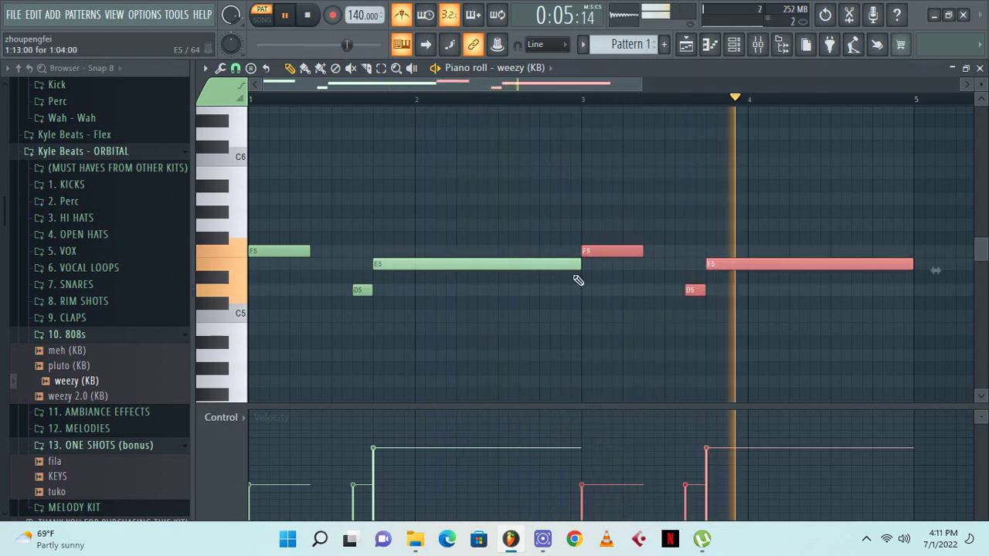
pyautogui.hotkey('ctrl', 'd')
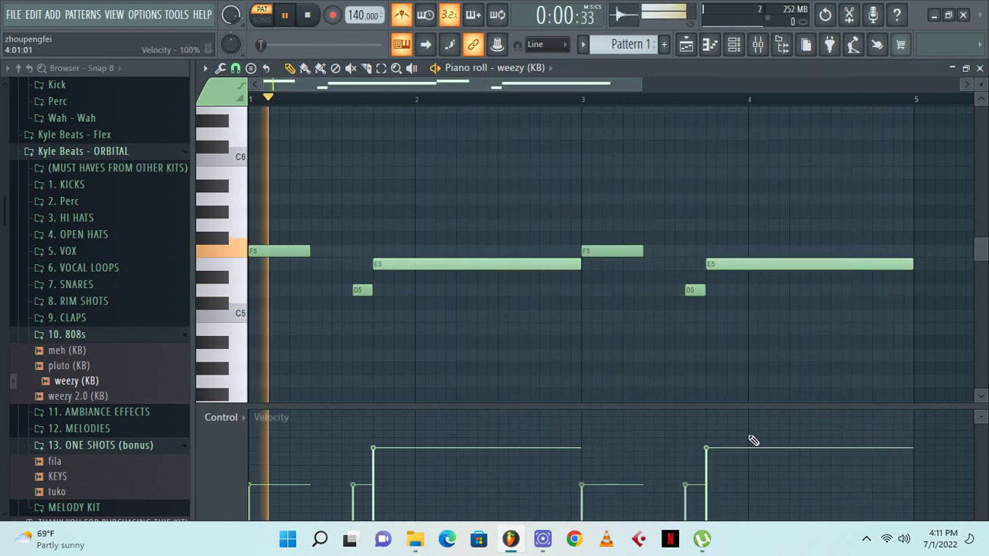
pyautogui.moveTo(745, 434)
pyautogui.mouseDown()
pyautogui.moveTo(622, 454)
pyautogui.moveTo(185, 456)
pyautogui.moveTo(234, 453)
pyautogui.mouseUp()
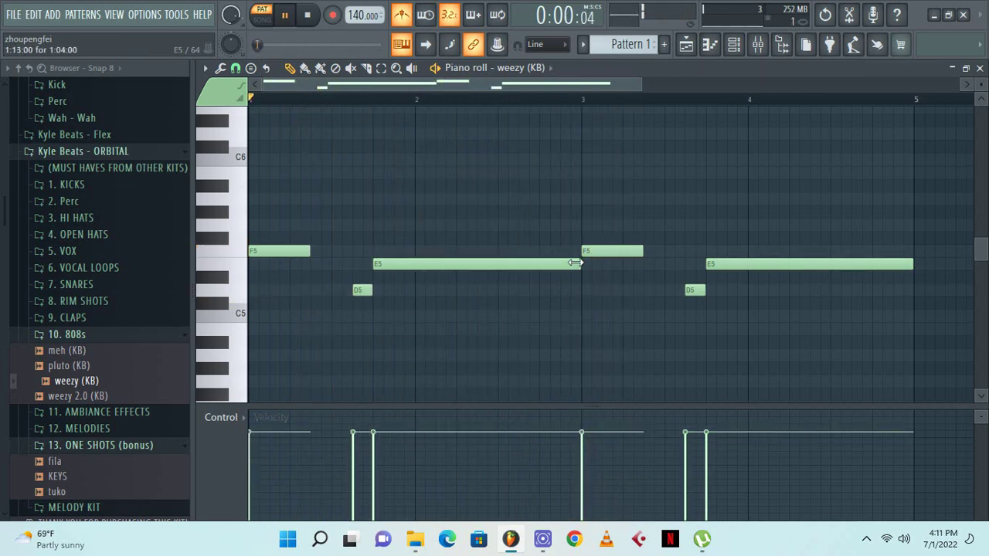
# Split the first long E5 note into two adjoining E5 notes, the second running from 2:11:00 to the start of bar 3
pyautogui.moveTo(580, 264); pyautogui.dragTo(514, 267)
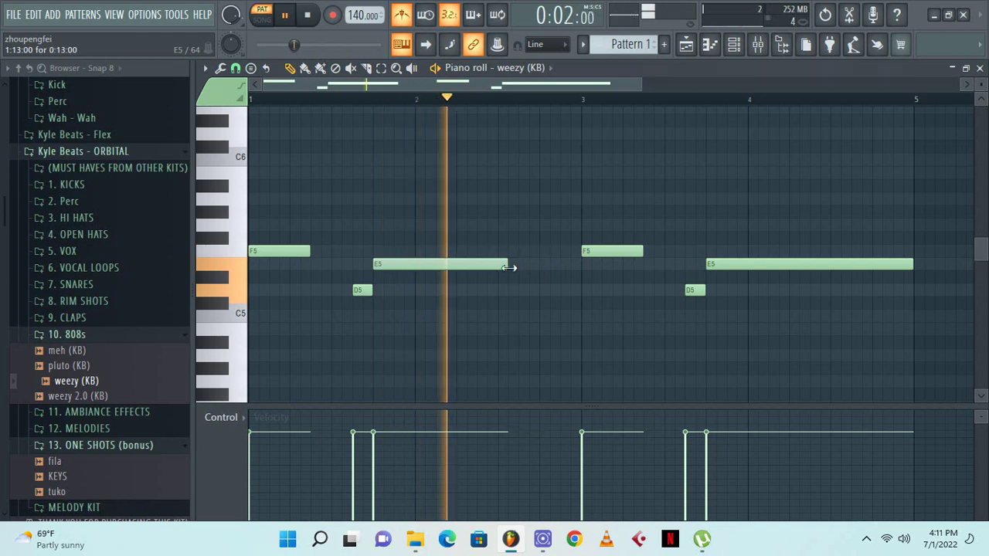
pyautogui.click(529, 265)
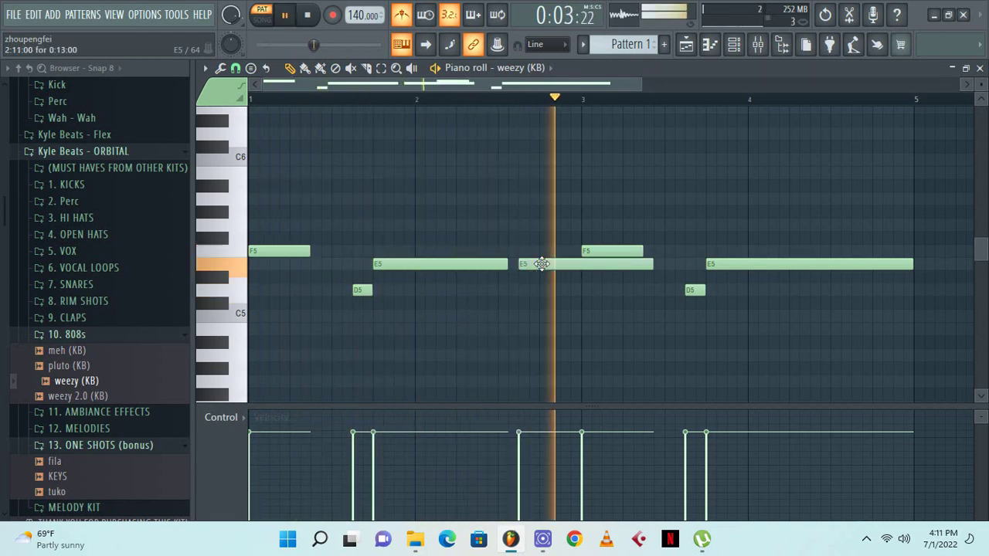
pyautogui.moveTo(506, 265); pyautogui.dragTo(520, 267)
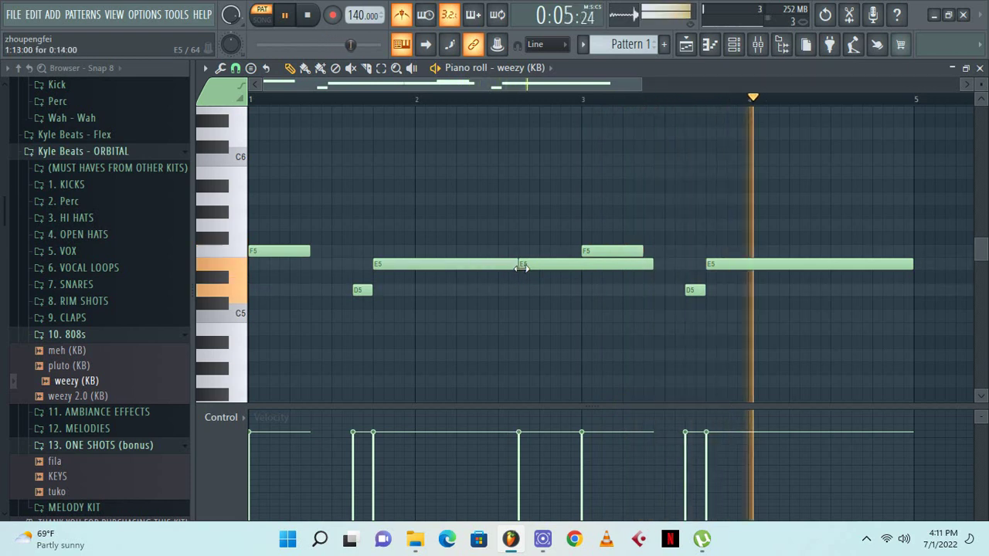
pyautogui.moveTo(646, 265); pyautogui.dragTo(582, 271)
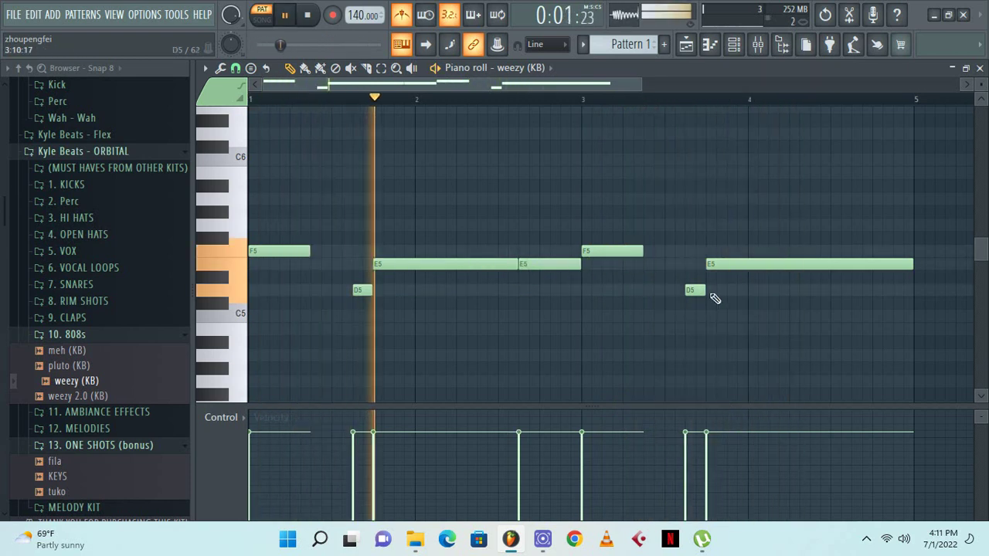
# Shorten the last E5 note and add another E5 note of 0:10:00 starting at 4:05:00
pyautogui.moveTo(912, 268); pyautogui.dragTo(807, 269)
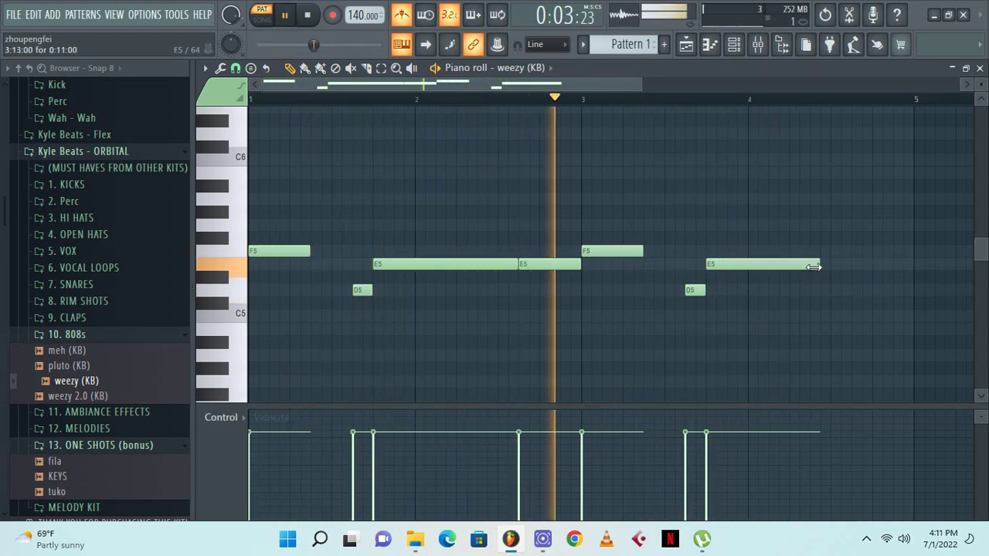
pyautogui.hotkey('ctrl', 'z')
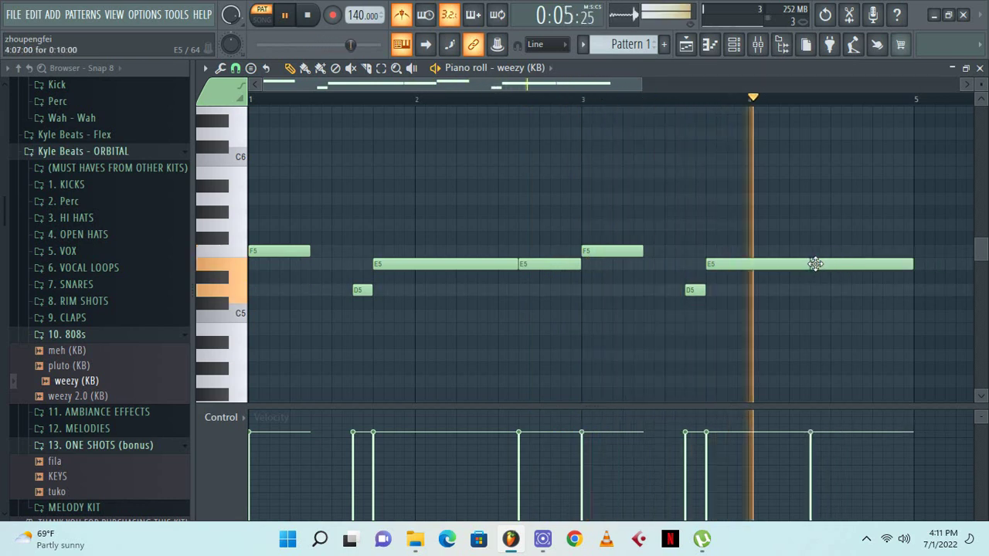
pyautogui.moveTo(803, 268)
pyautogui.mouseDown()
pyautogui.moveTo(788, 268)
pyautogui.moveTo(803, 264)
pyautogui.mouseUp()
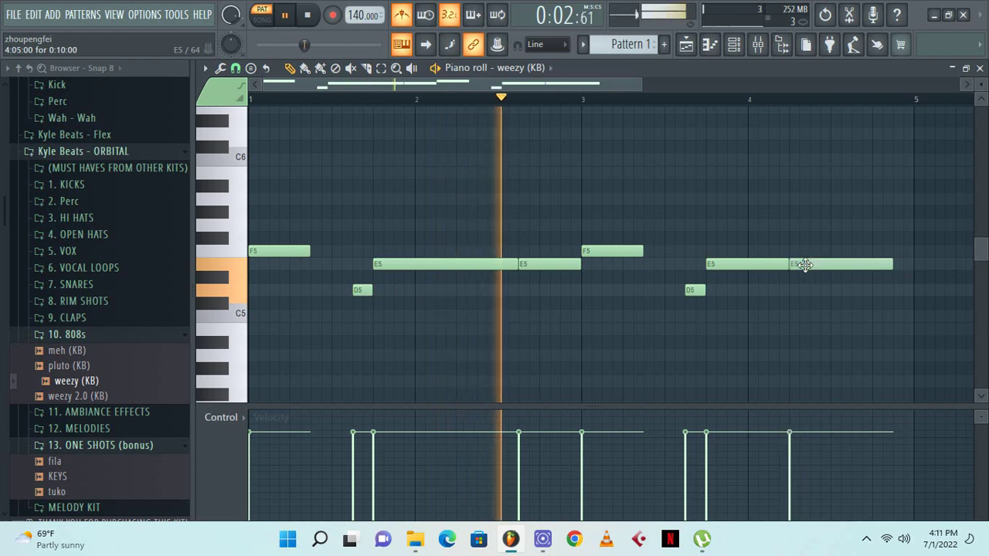
# Extend the last E5 note to the start of bar 5 and close the weezy (KB) piano roll
pyautogui.moveTo(887, 269); pyautogui.dragTo(904, 266)
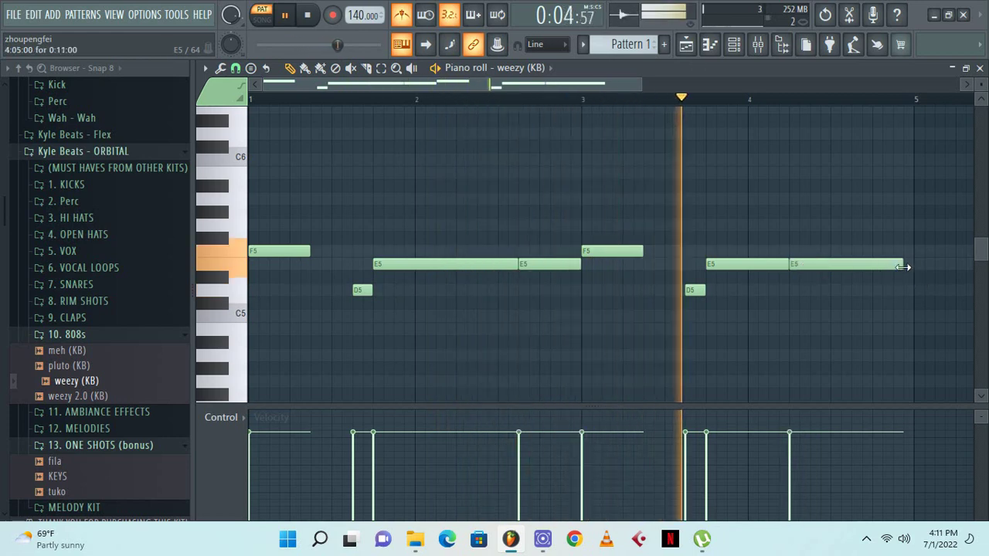
pyautogui.click(980, 68)
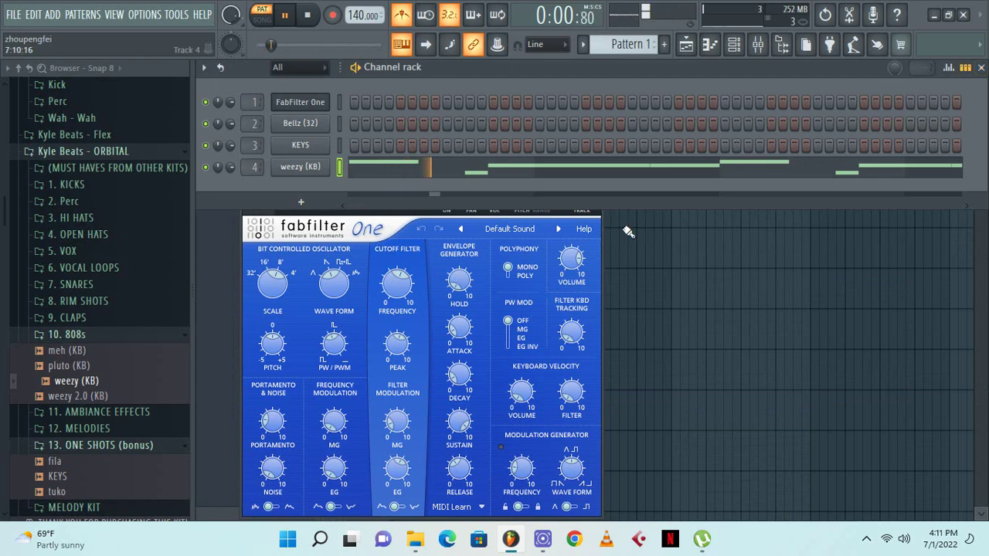
# Select the KEYS channel and open its empty piano roll
pyautogui.click(342, 142)
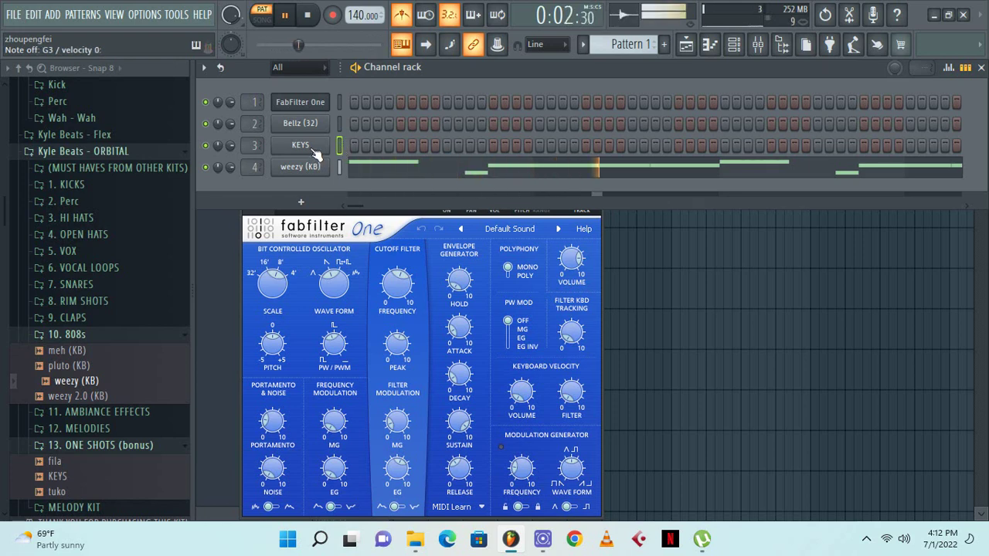
pyautogui.click(382, 167)
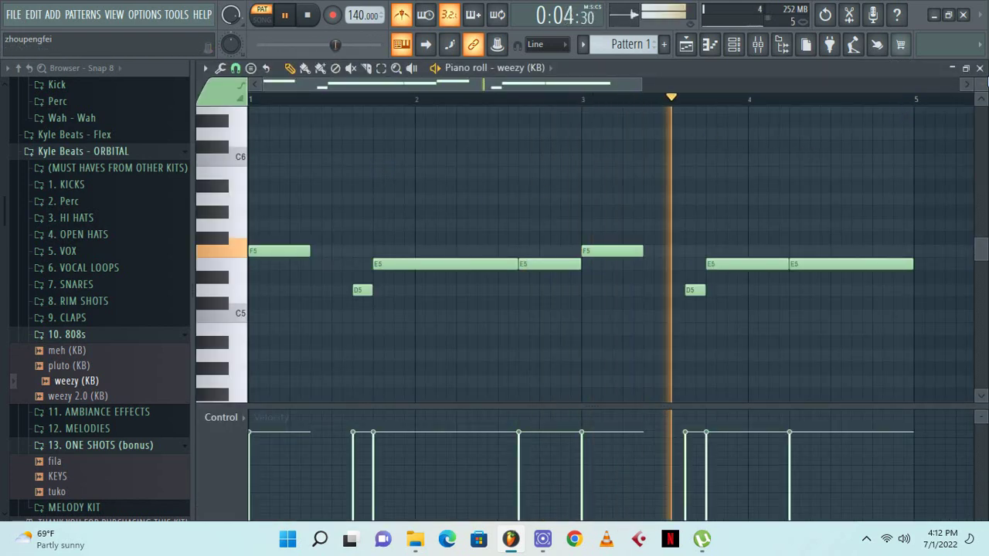
pyautogui.click(981, 68)
pyautogui.rightClick(326, 139)
pyautogui.click(343, 146)
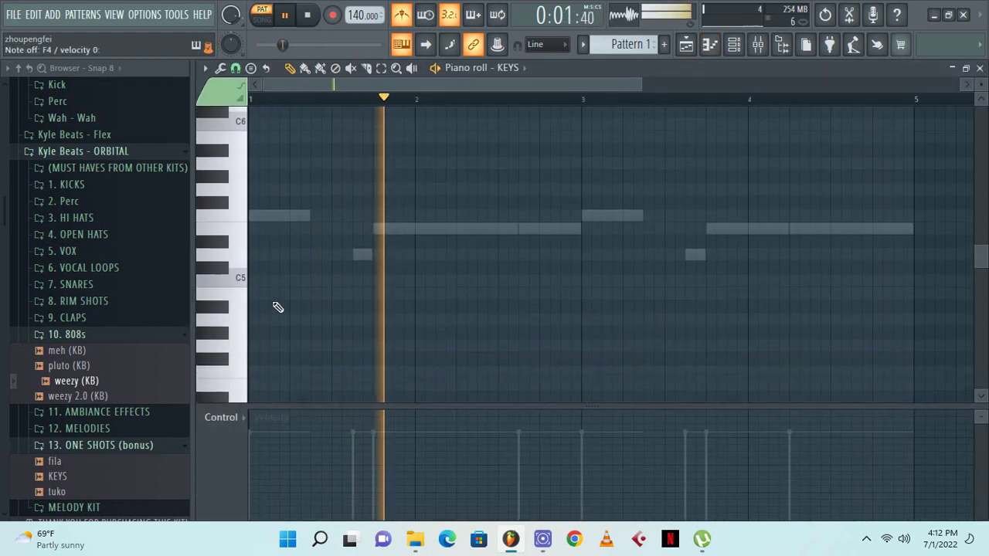
pyautogui.moveTo(262, 375); pyautogui.dragTo(281, 368)
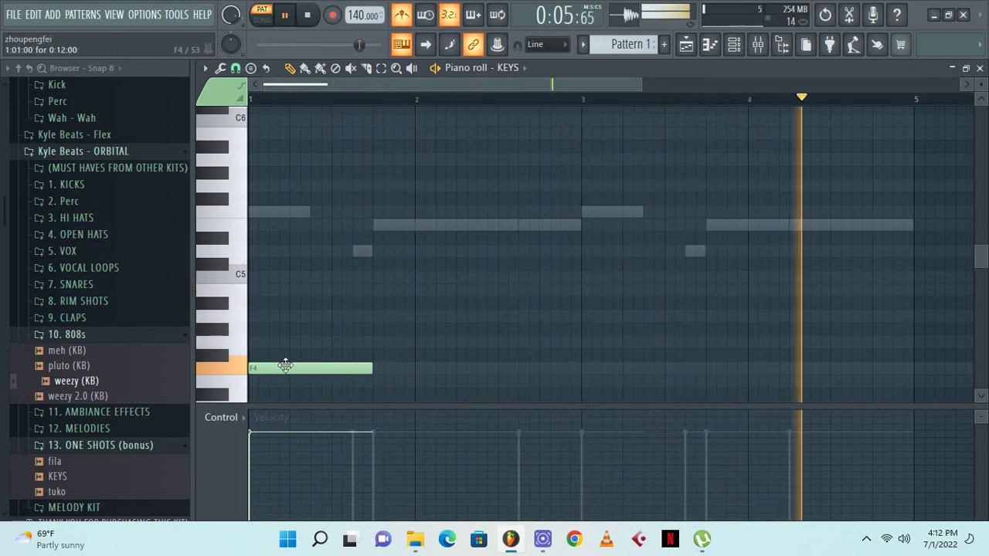
pyautogui.press('space')
pyautogui.click(360, 318)
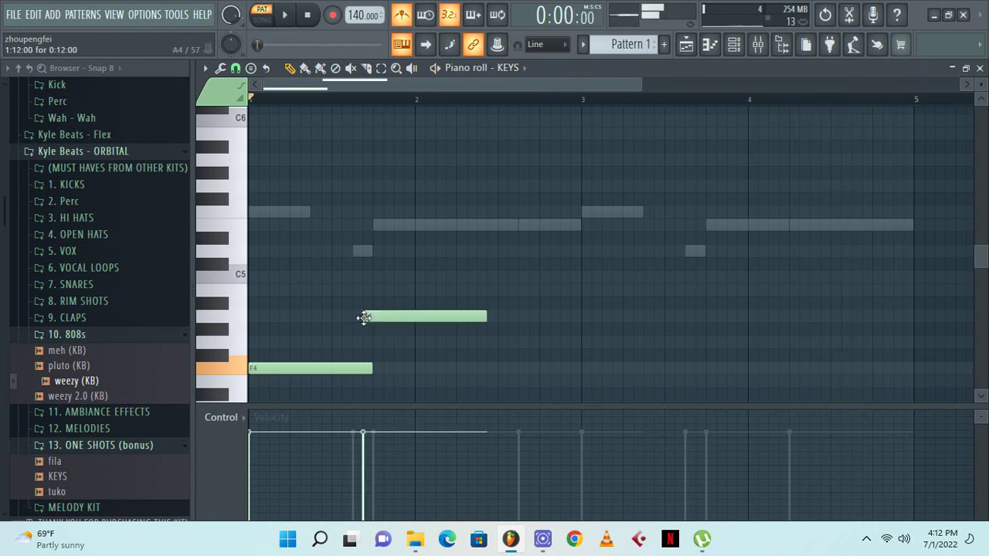
pyautogui.rightClick(360, 318)
pyautogui.rightClick(301, 368)
pyautogui.hotkey('ctrl', 'z')
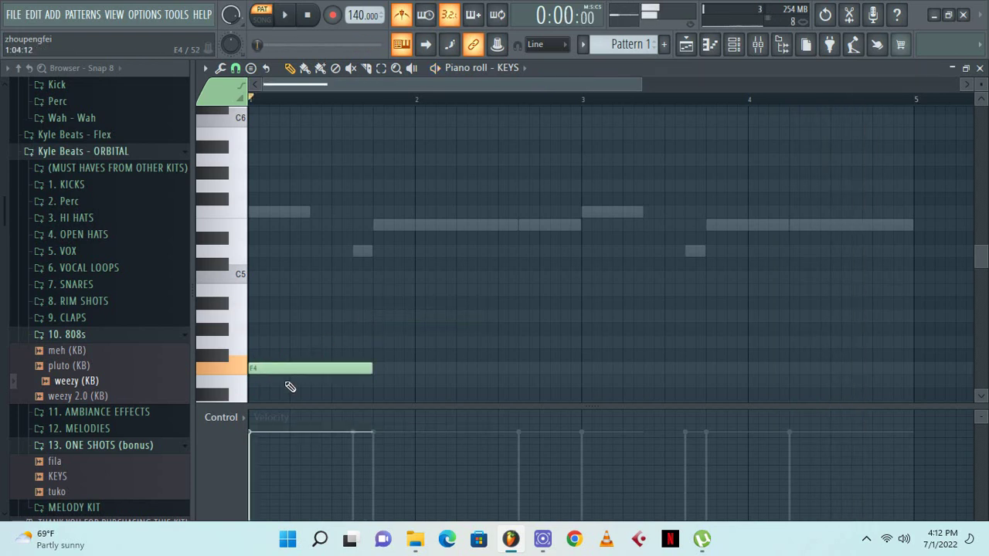
pyautogui.rightClick(281, 371)
# Draw 0:12:00-long chords at the bar starts: F4-A4-B4, F4-A4-C5, E4-G4-B4 and D4-F4-A4 in bars 1 to 4
pyautogui.scroll(-3, 283, 369)
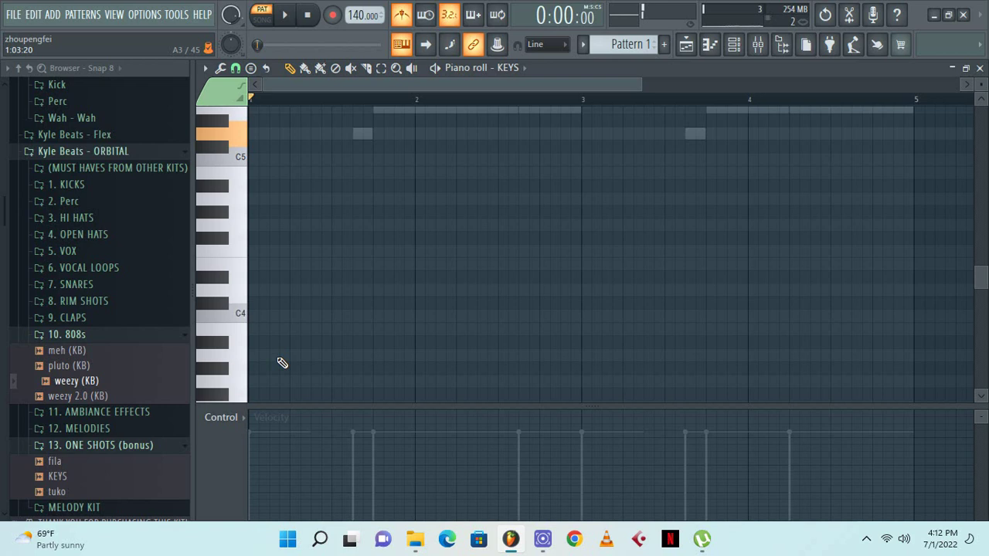
pyautogui.click(263, 255)
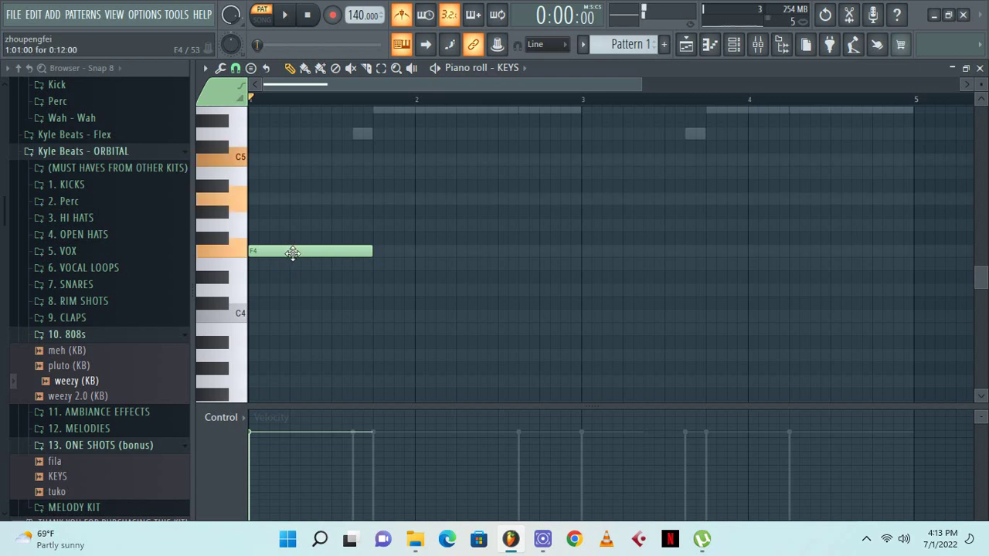
pyautogui.click(255, 199)
pyautogui.click(253, 173)
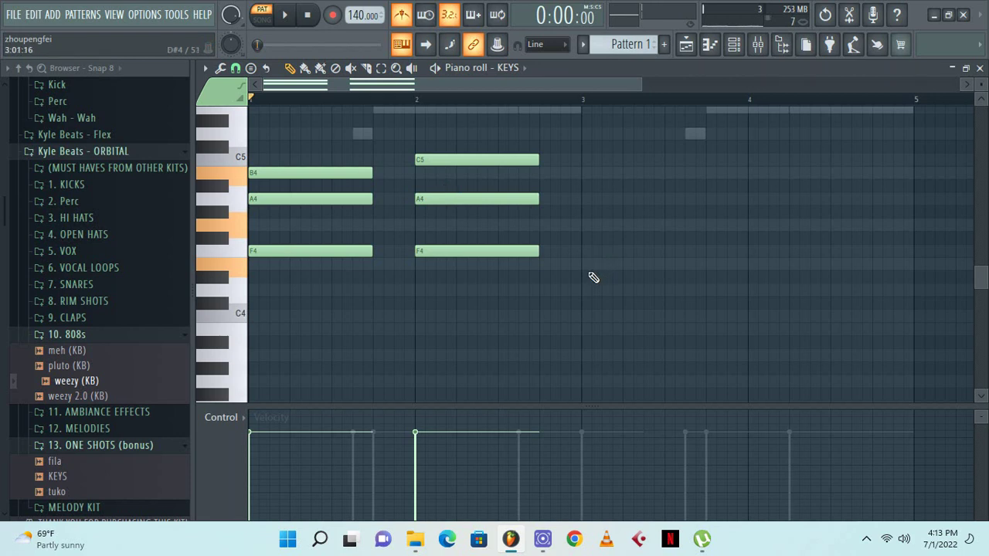
pyautogui.click(591, 264)
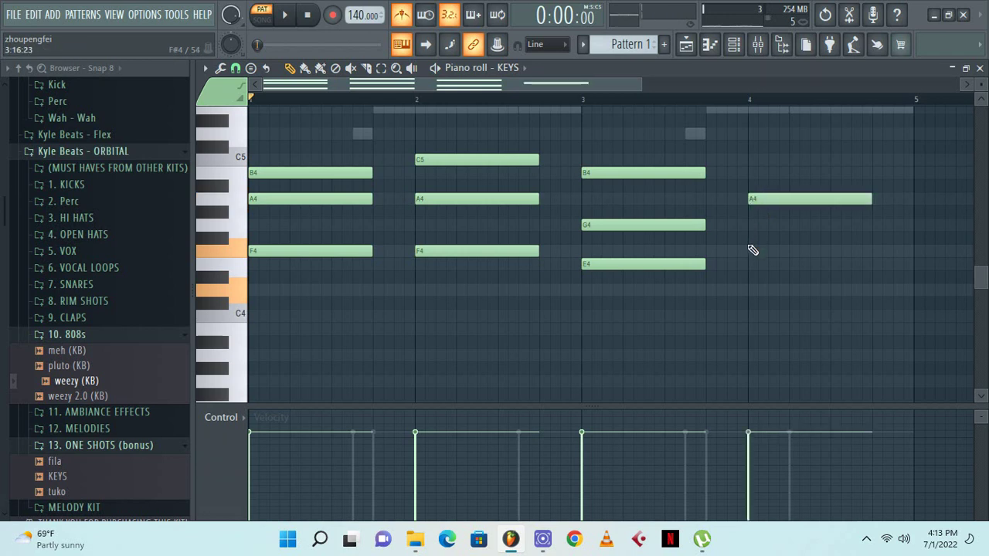
pyautogui.click(749, 290)
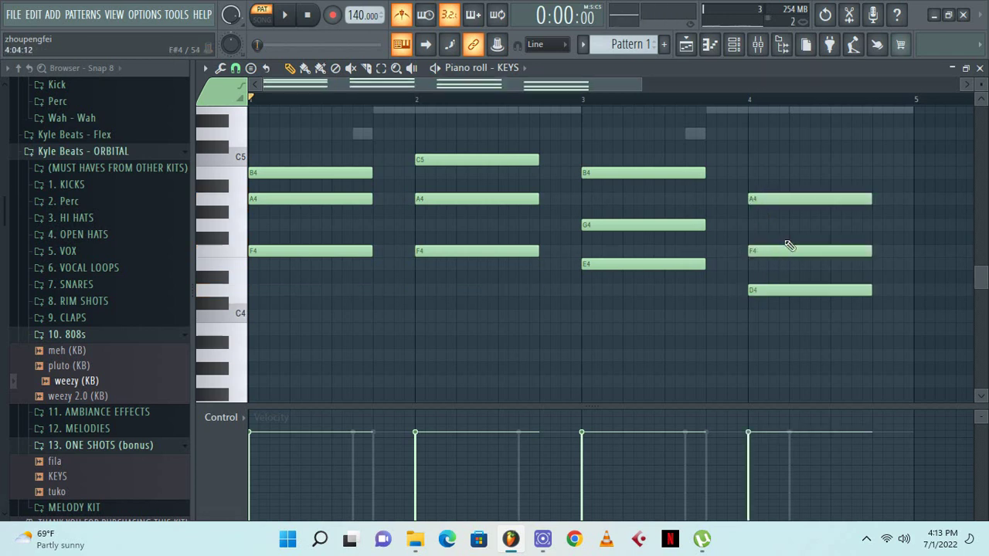
# Play back the chords with the 808 and delete the A4, F4 and D4 notes in bar 4
pyautogui.press('space')
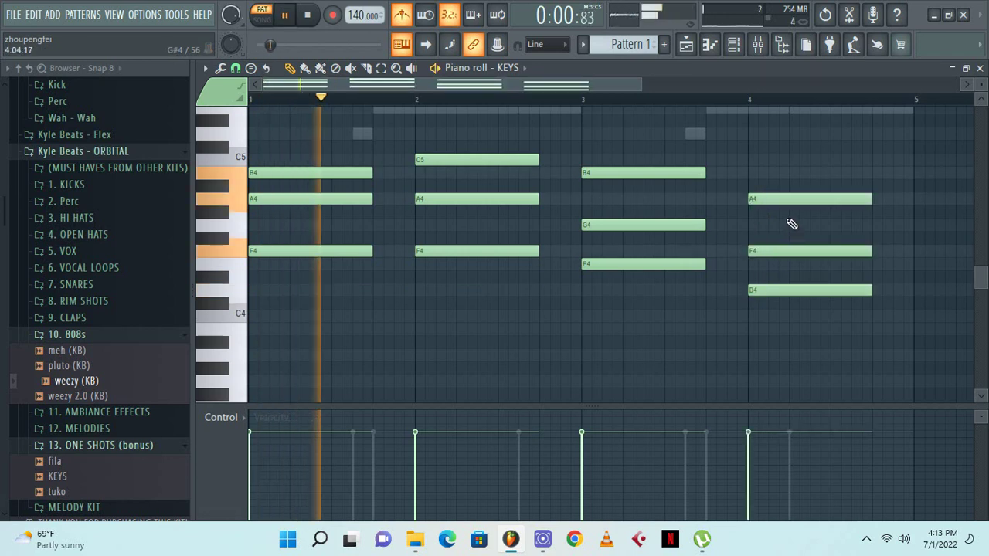
pyautogui.scroll(2, 688, 340)
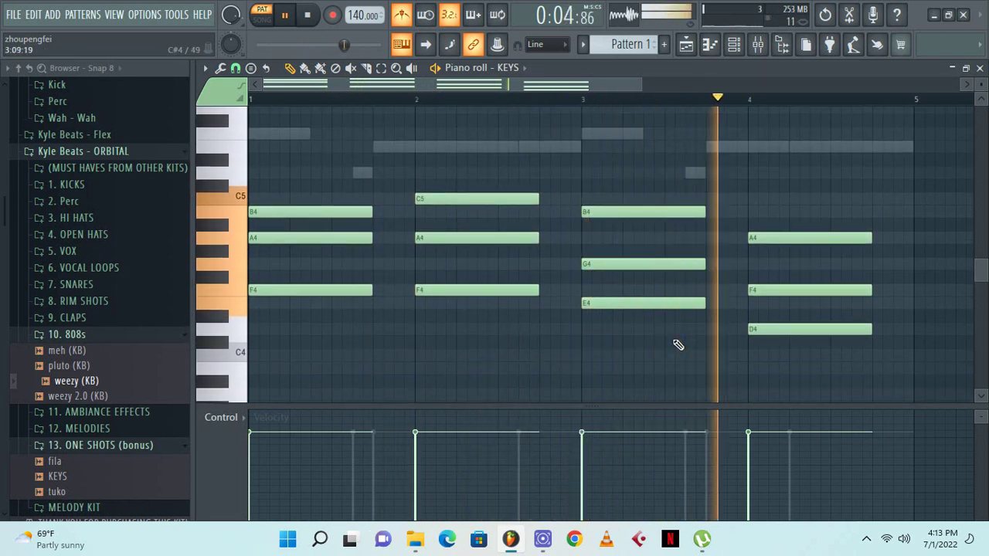
pyautogui.press('space')
pyautogui.press('space')
pyautogui.rightClick(769, 239)
pyautogui.rightClick(778, 290)
pyautogui.rightClick(786, 331)
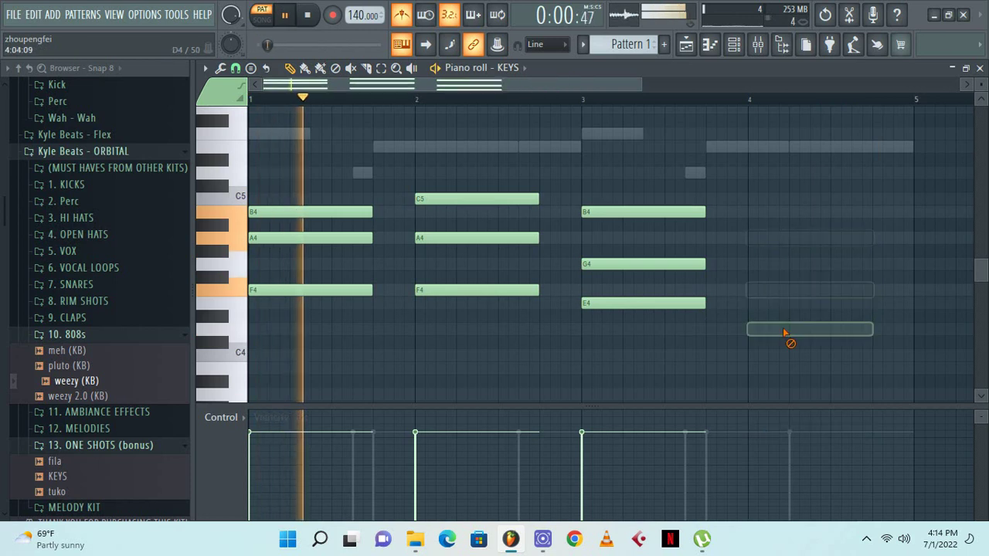
# Audition the first chord and lower the velocity of its notes in bar 1
pyautogui.press('space')
pyautogui.press('space')
pyautogui.moveTo(307, 227); pyautogui.dragTo(322, 214)
pyautogui.press('space')
pyautogui.press('space')
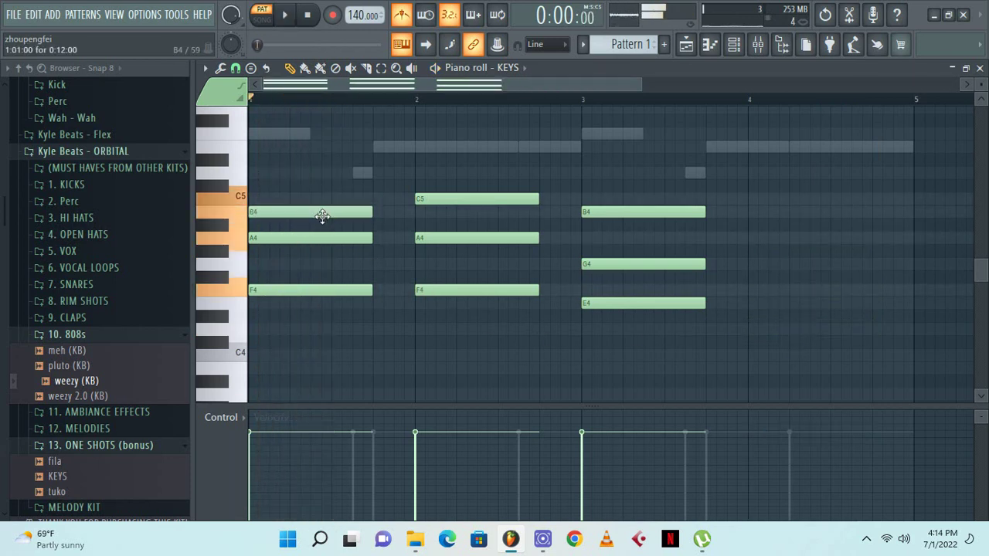
pyautogui.press('space')
pyautogui.moveTo(263, 465); pyautogui.dragTo(261, 462)
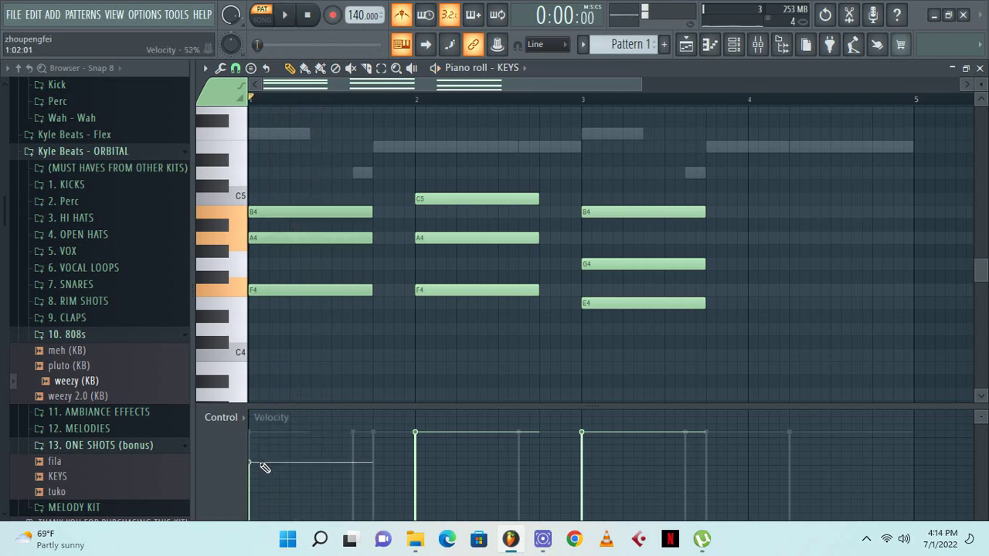
pyautogui.press('space')
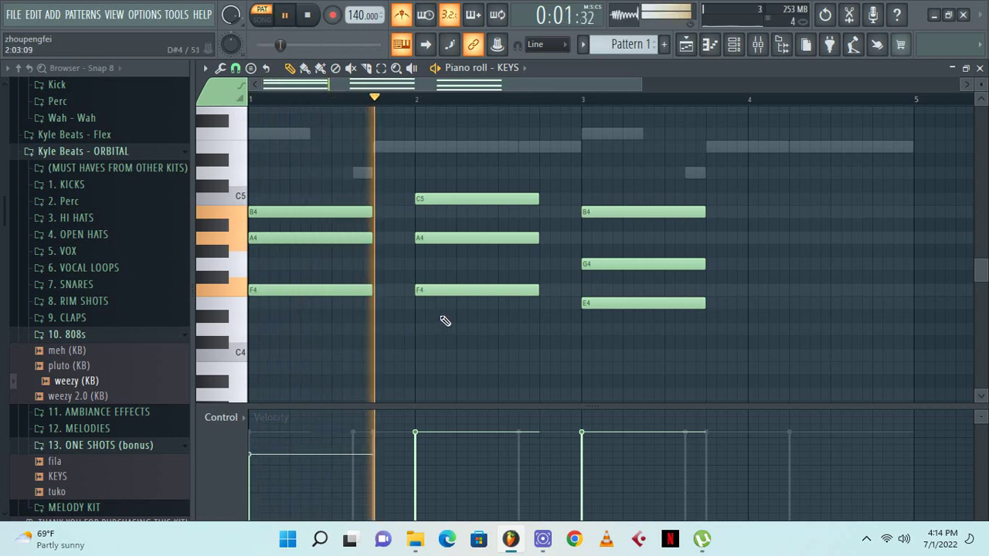
# Transpose all KEYS notes up one octave and play the pattern
pyautogui.hotkey('ctrl', 'Up')
pyautogui.press('space')
pyautogui.press('space')
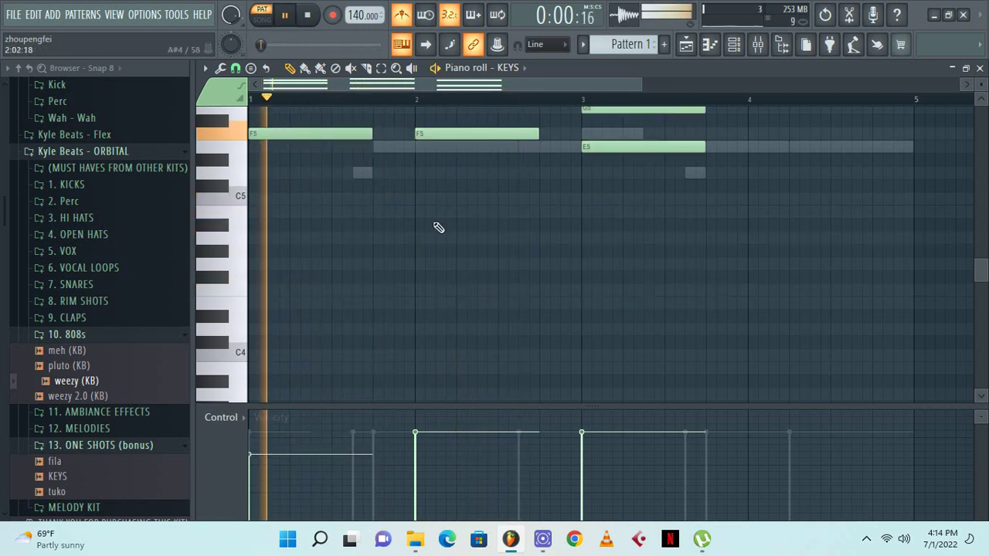
pyautogui.scroll(3, 441, 225)
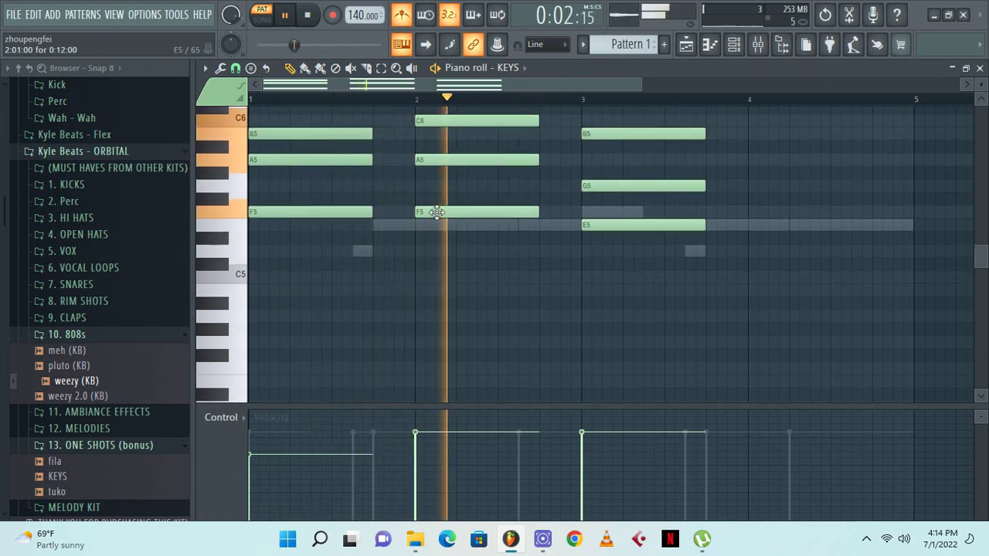
# Lower bar 2's F5 to E5, and raise the bar 3 chord to F5, A5 and C6
pyautogui.press('space')
pyautogui.moveTo(438, 214); pyautogui.dragTo(435, 227)
pyautogui.press('space')
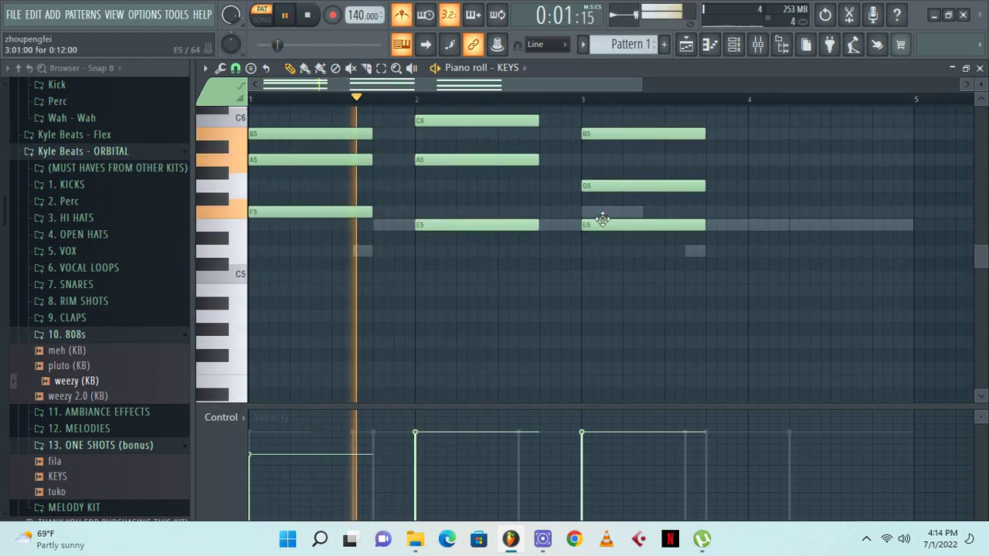
pyautogui.moveTo(600, 224); pyautogui.dragTo(606, 205)
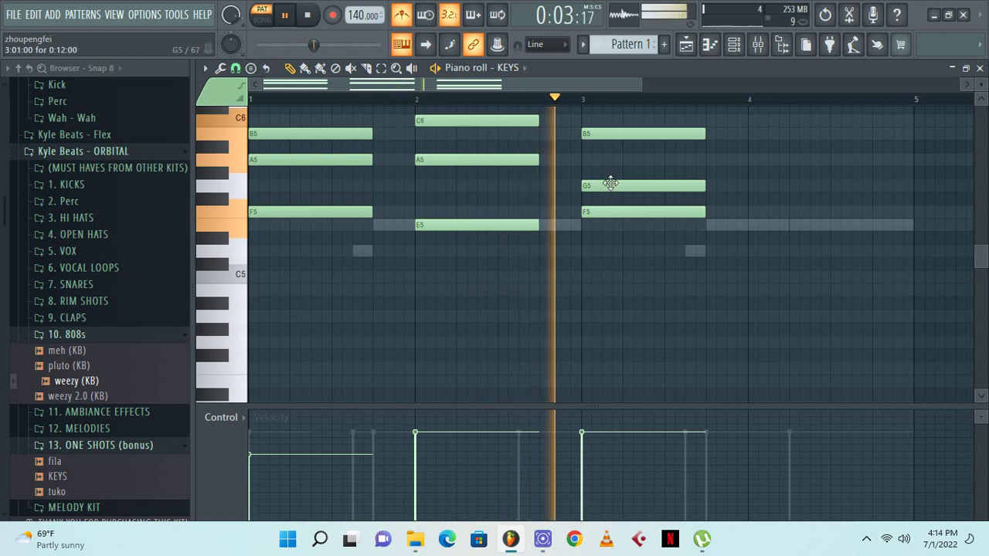
pyautogui.press('space')
pyautogui.press('space')
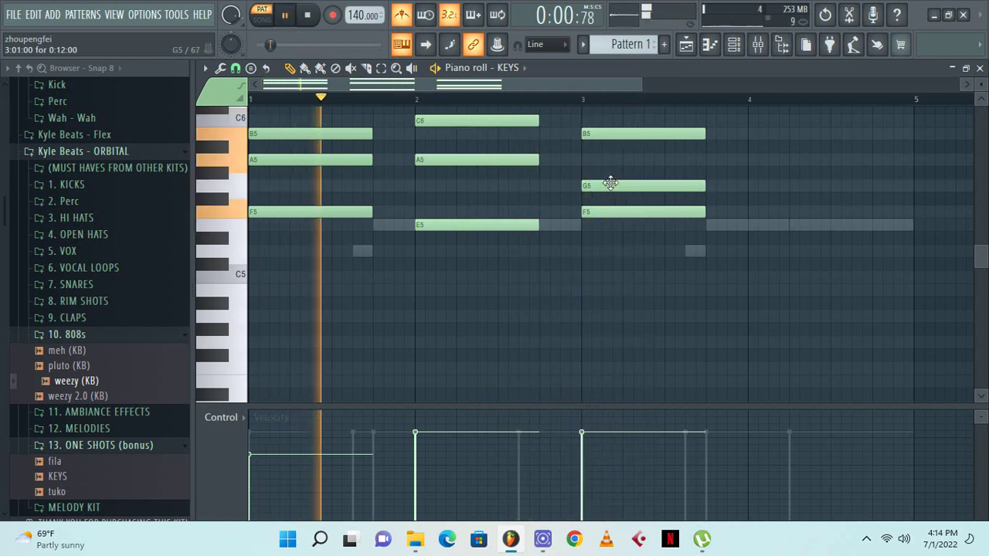
pyautogui.moveTo(610, 183); pyautogui.dragTo(610, 153)
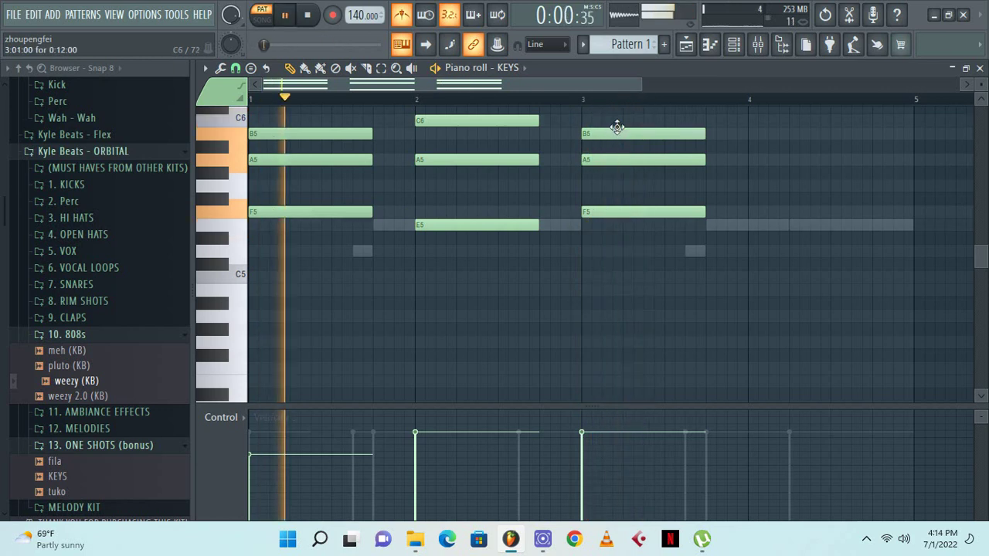
pyautogui.moveTo(617, 134); pyautogui.dragTo(619, 119)
pyautogui.scroll(3, 619, 120)
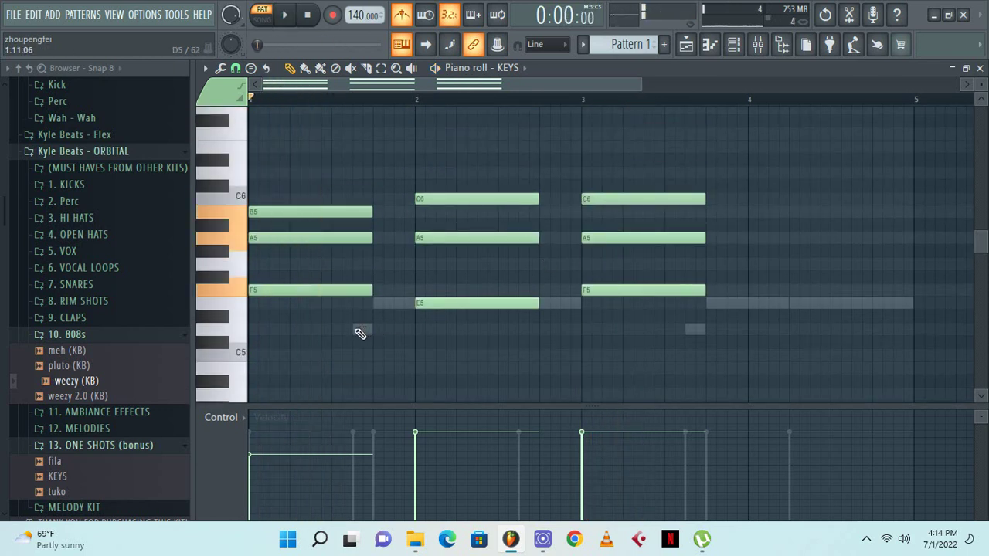
pyautogui.click(360, 330)
pyautogui.moveTo(477, 329); pyautogui.dragTo(414, 330)
pyautogui.rightClick(383, 331)
# Play the pattern and lower bar 3's F5 to E5 and its C6 to B5
pyautogui.press('space')
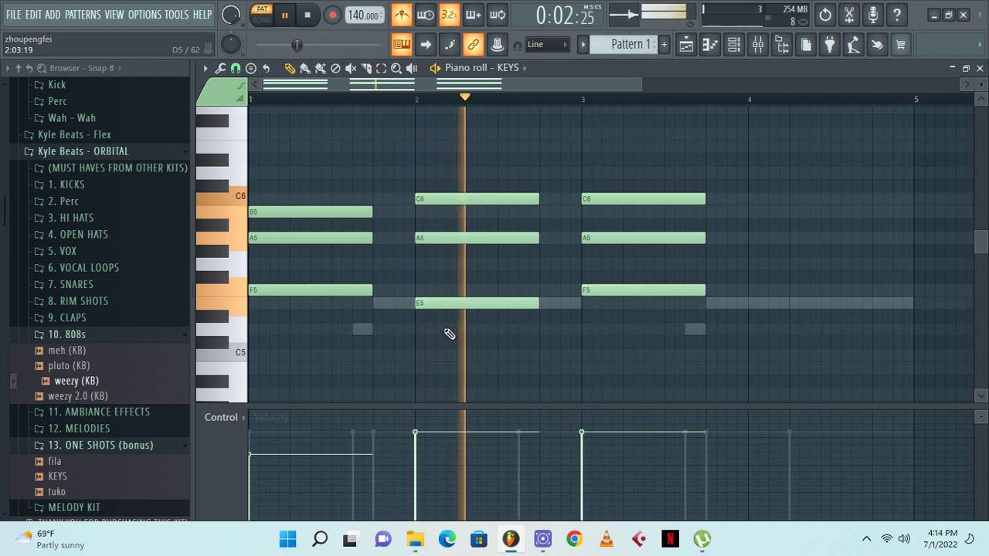
pyautogui.press('space')
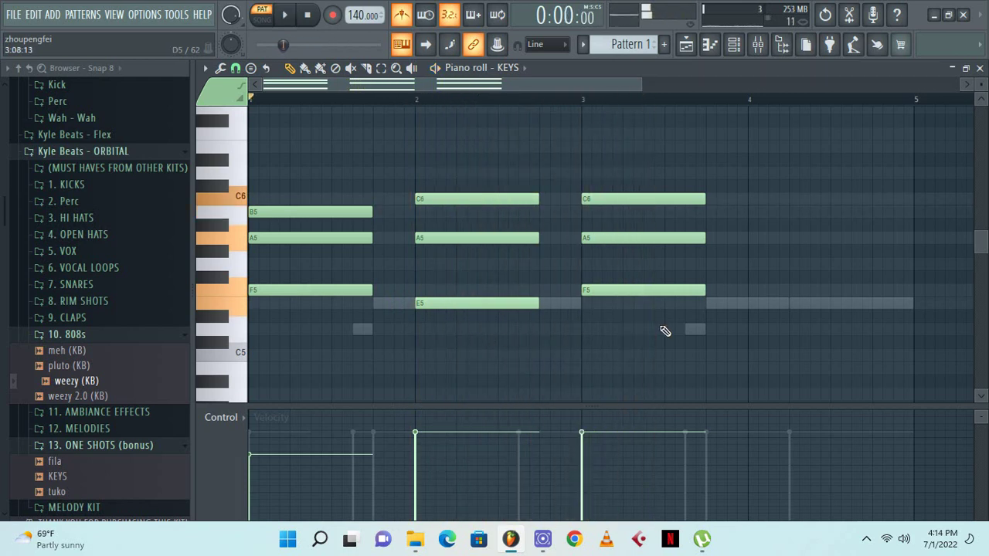
pyautogui.press('space')
pyautogui.moveTo(598, 290); pyautogui.dragTo(601, 303)
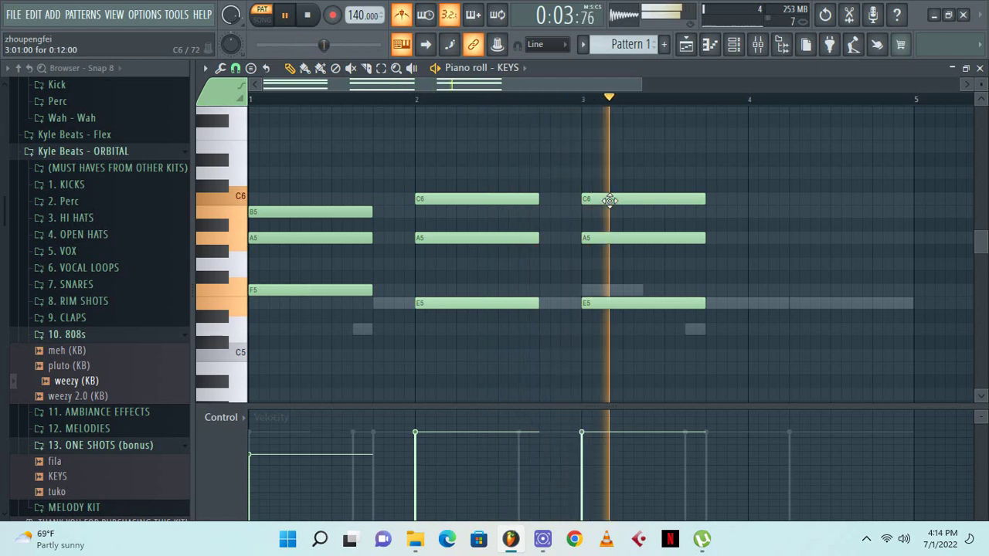
pyautogui.press('space')
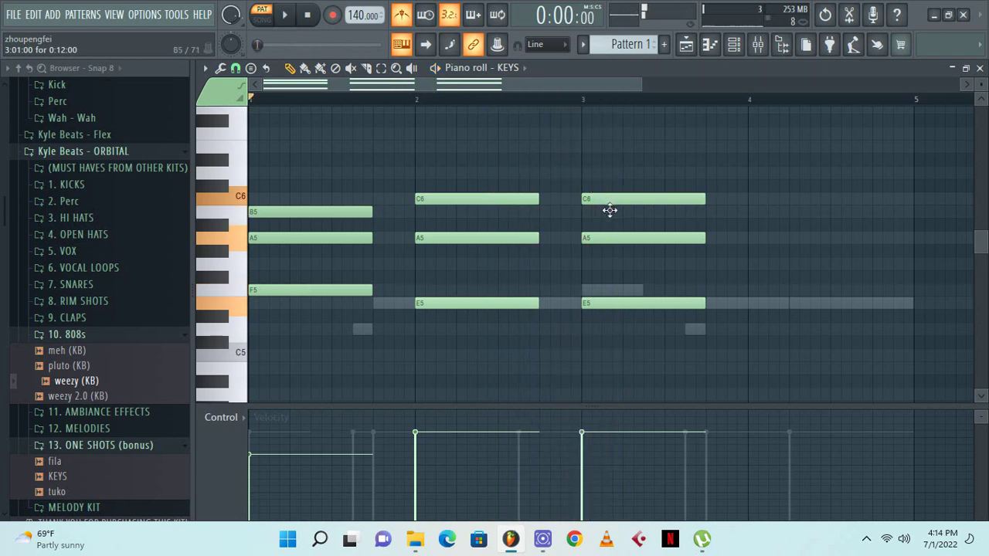
pyautogui.moveTo(610, 210); pyautogui.dragTo(610, 215)
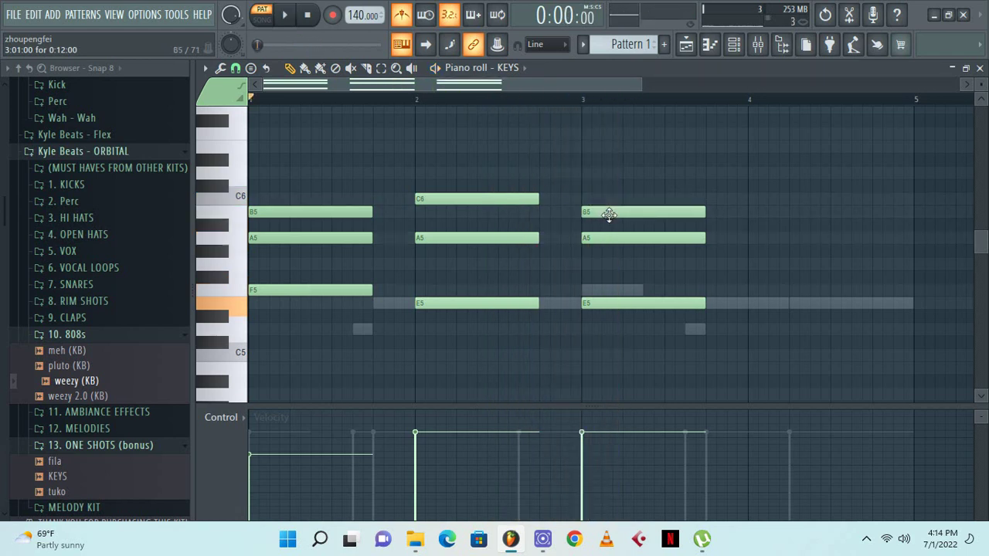
# Delete all the chord notes from the KEYS piano roll and play the 808 pattern alone
pyautogui.moveTo(618, 210)
pyautogui.mouseDown()
pyautogui.moveTo(637, 307)
pyautogui.moveTo(501, 170)
pyautogui.moveTo(294, 329)
pyautogui.mouseUp()
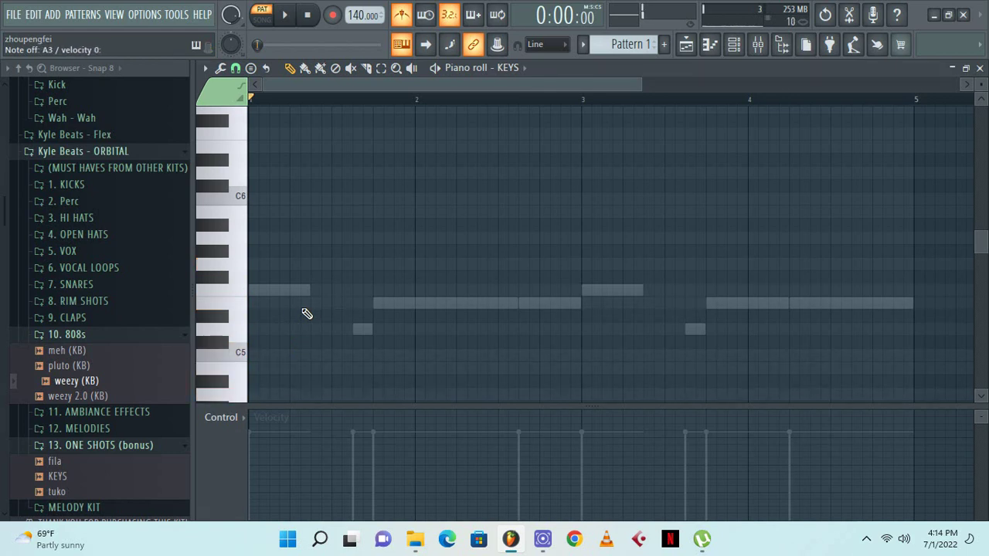
pyautogui.press('space')
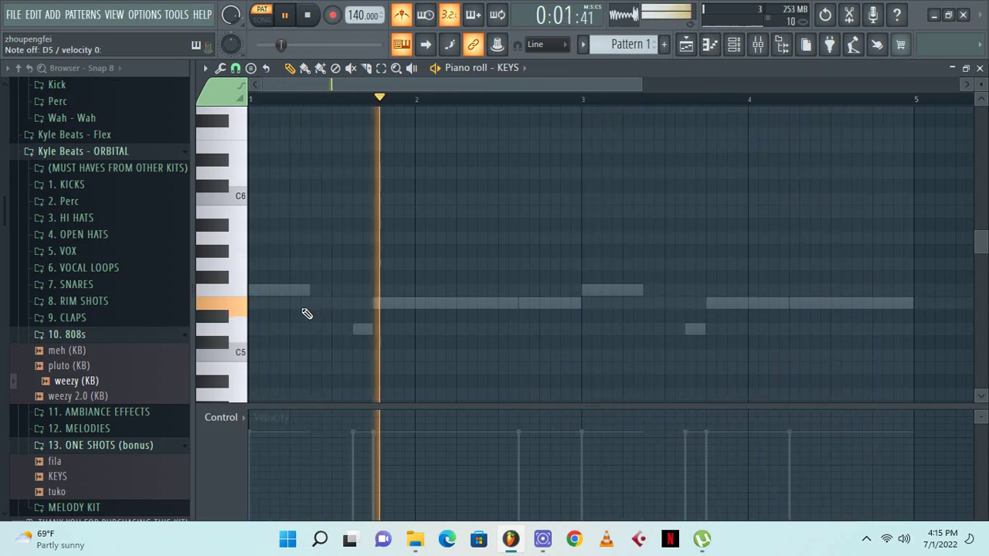
# Start a new KEYS melody in bar 1 with short F5, D5, E5, C5 and D5 notes, leaving a gap after the F5
pyautogui.click(261, 292)
pyautogui.moveTo(366, 292); pyautogui.dragTo(268, 291)
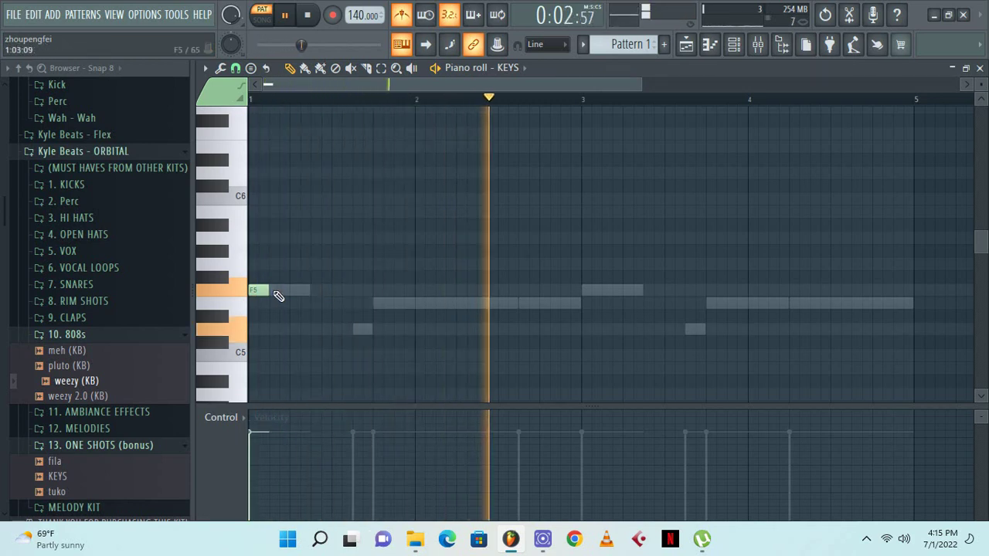
pyautogui.click(292, 329)
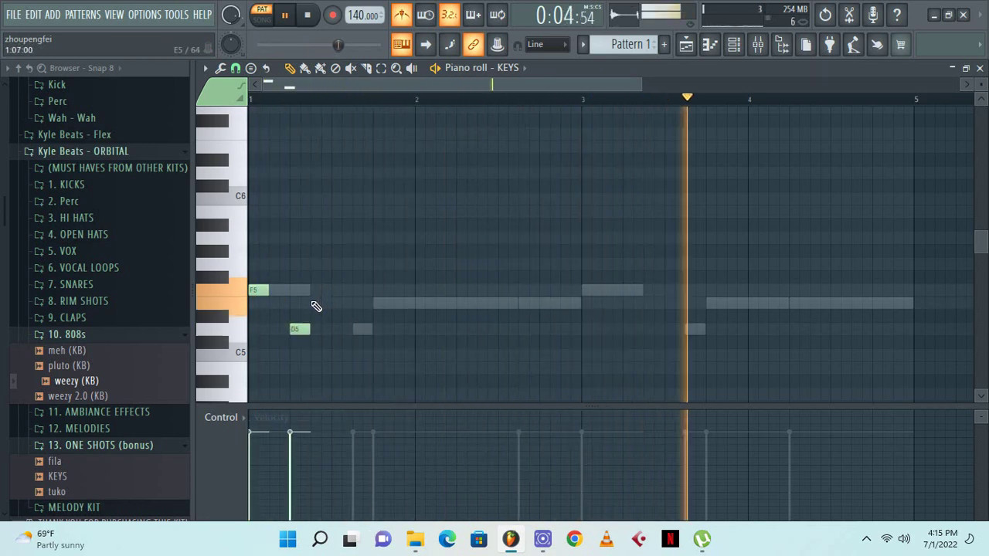
pyautogui.click(316, 303)
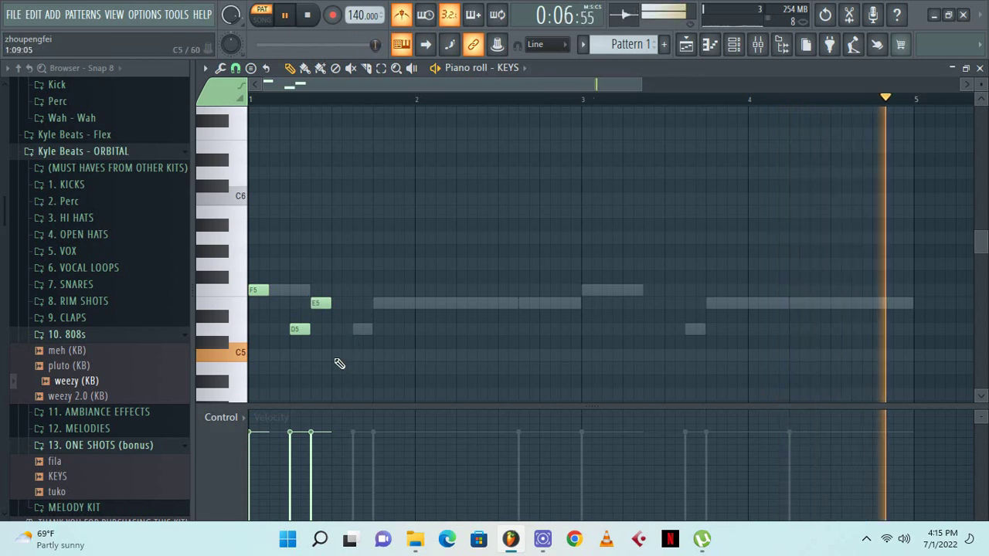
pyautogui.click(338, 355)
pyautogui.click(362, 329)
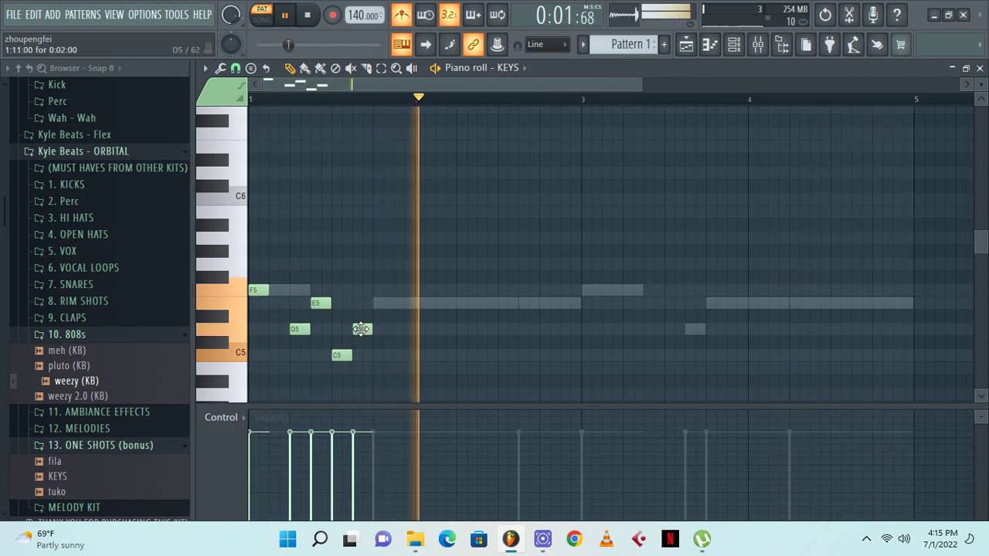
# Shift D5, E5 and C5 earlier to close the gap after F5, delete the last D5 and play the pattern
pyautogui.press('space')
pyautogui.moveTo(294, 330); pyautogui.dragTo(264, 336)
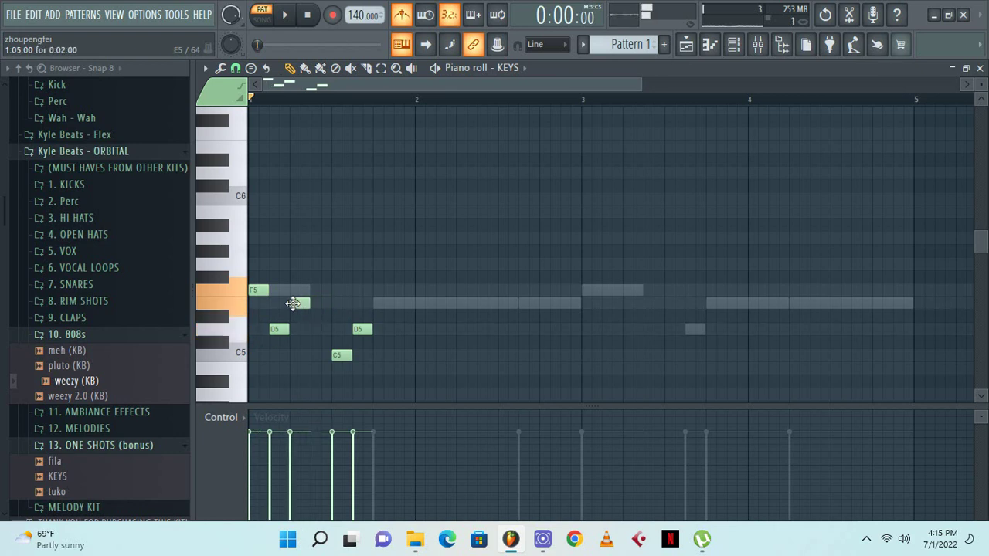
pyautogui.rightClick(360, 329)
pyautogui.press('space')
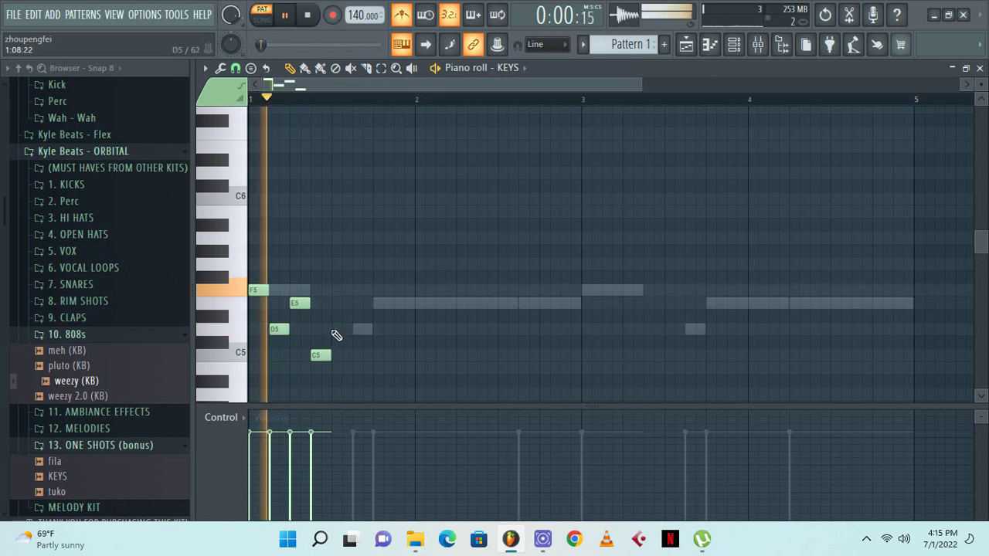
# Complete the bar 1 melody with consecutive D5, A4, B4 and C5 notes, and play the pattern
pyautogui.click(340, 329)
pyautogui.click(356, 303)
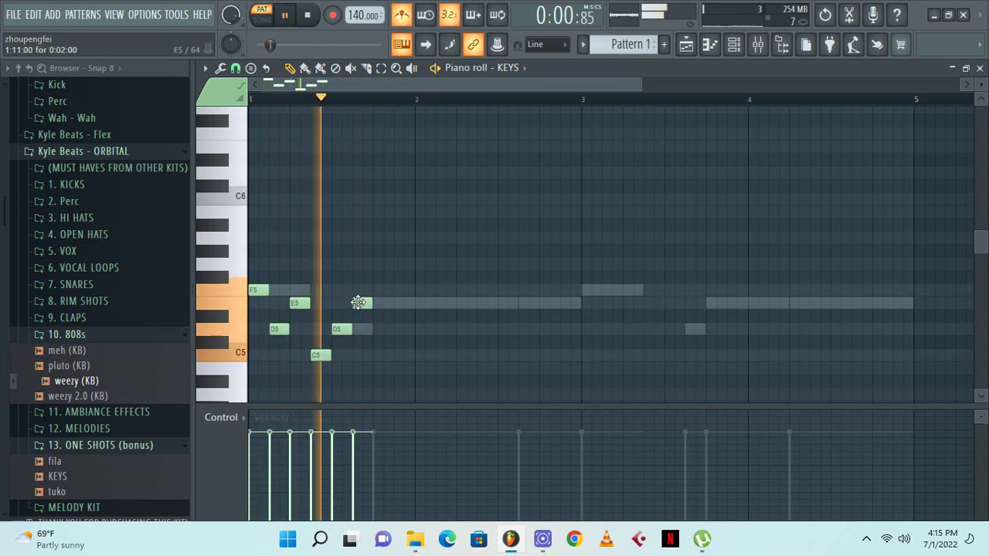
pyautogui.press('space')
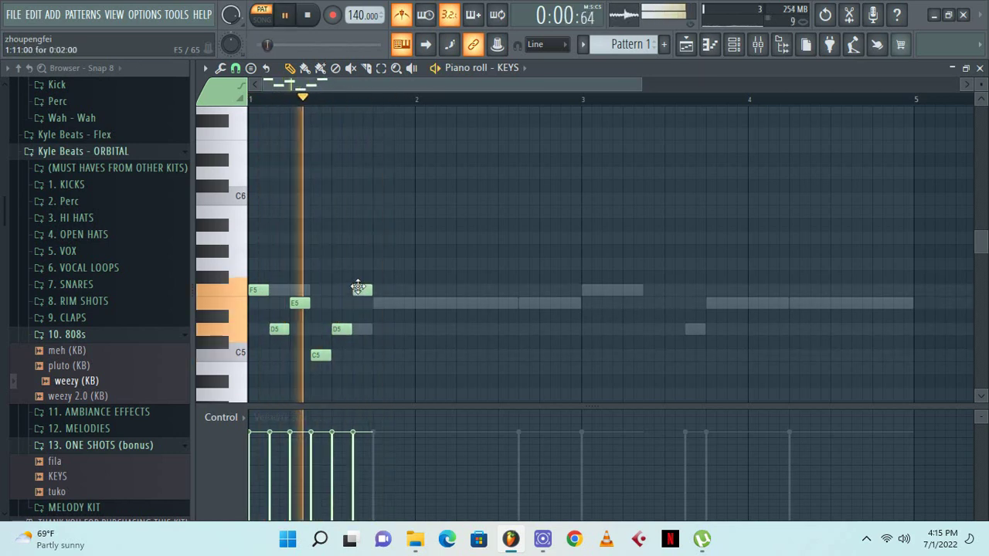
pyautogui.press('space')
pyautogui.moveTo(357, 290); pyautogui.dragTo(359, 395)
pyautogui.press('space')
pyautogui.click(378, 368)
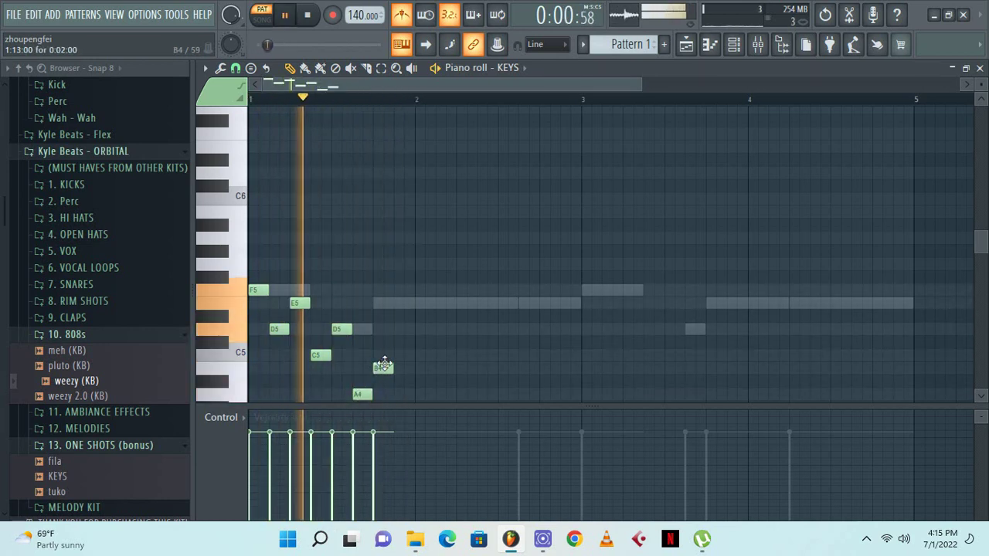
pyautogui.click(399, 357)
pyautogui.press('space')
pyautogui.press('space')
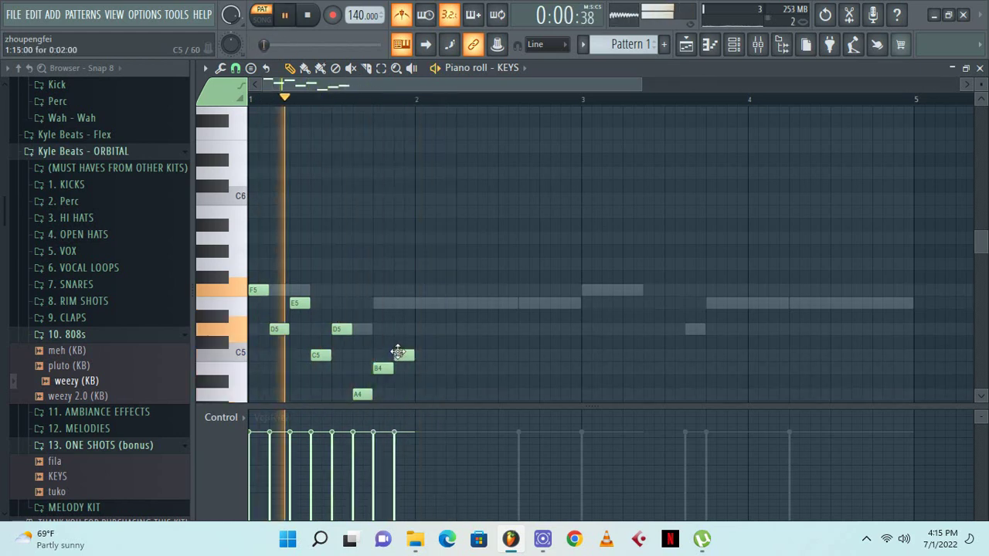
# Duplicate the bar 1 melody across bars 2 to 4 and raise all KEYS notes by one octave
pyautogui.hotkey('ctrl', 'b')
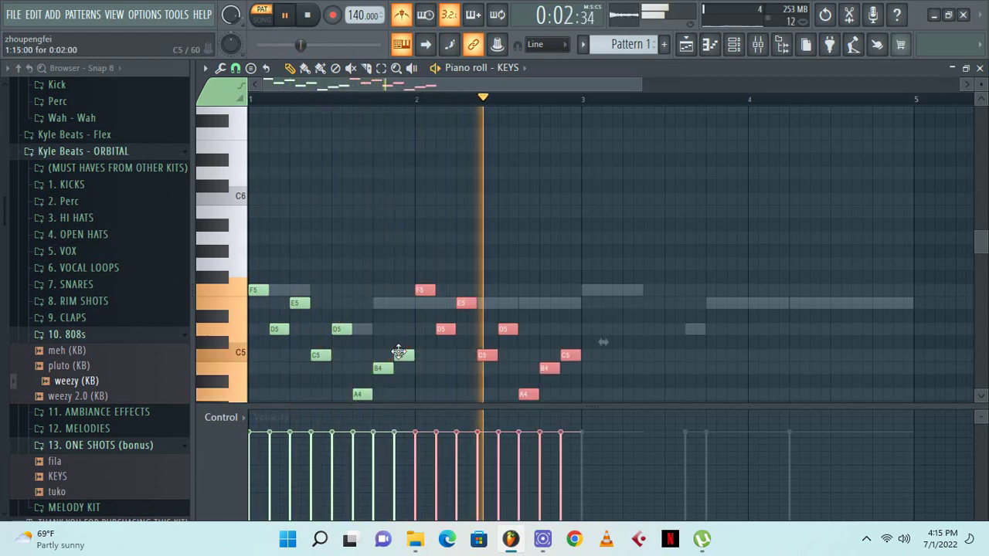
pyautogui.moveTo(601, 232); pyautogui.dragTo(201, 408)
pyautogui.hotkey('ctrl', 'b')
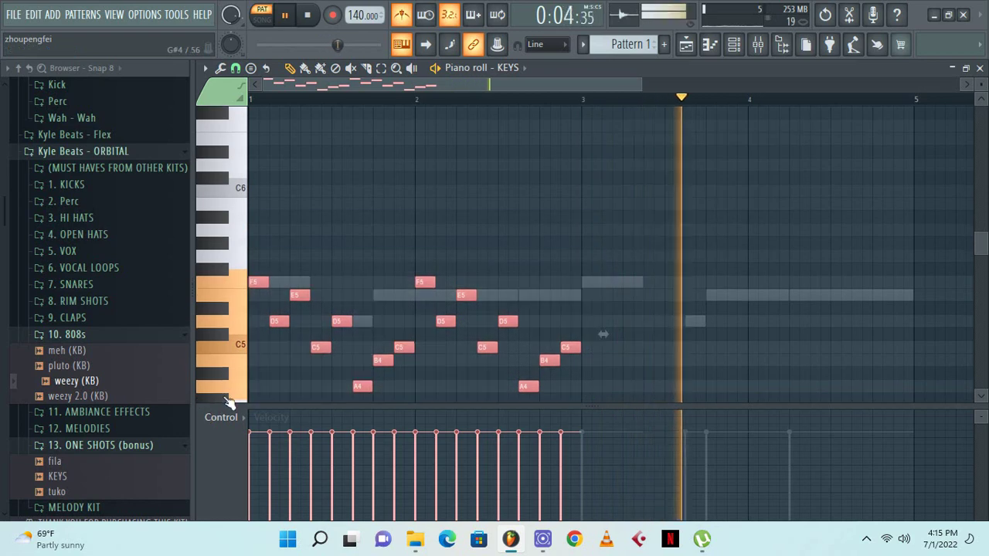
pyautogui.click(339, 232)
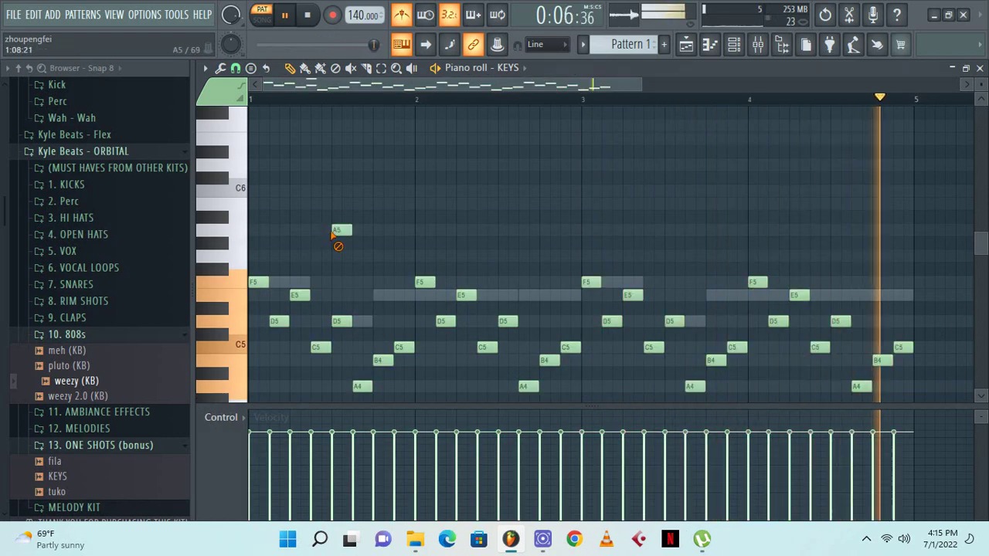
pyautogui.rightClick(338, 232)
pyautogui.hotkey('ctrl', 'Up')
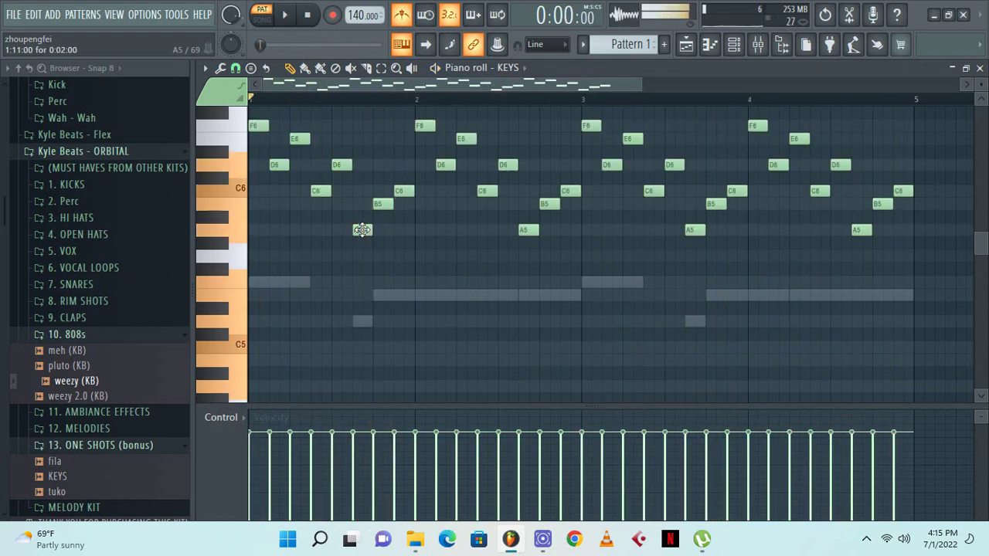
# Turn off the metronome and add the zoo (KB) sample from the HI HATS folder as a channel between Bellz (32) and KEYS
pyautogui.click(980, 67)
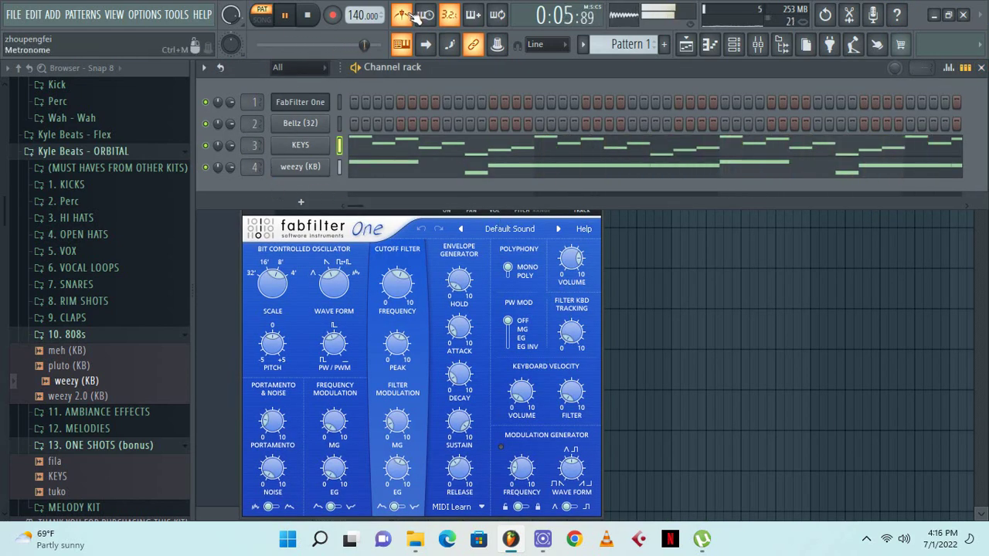
pyautogui.click(77, 337)
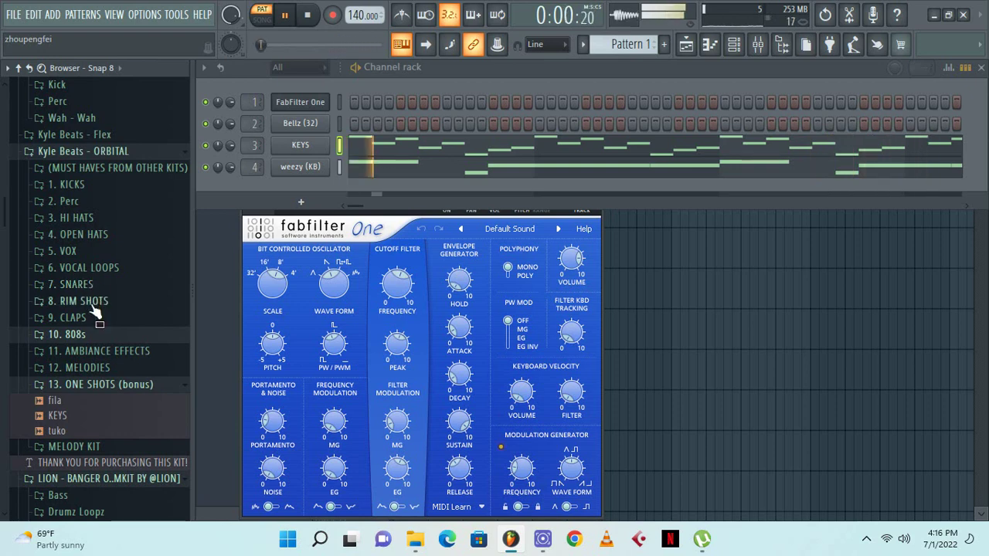
pyautogui.click(90, 305)
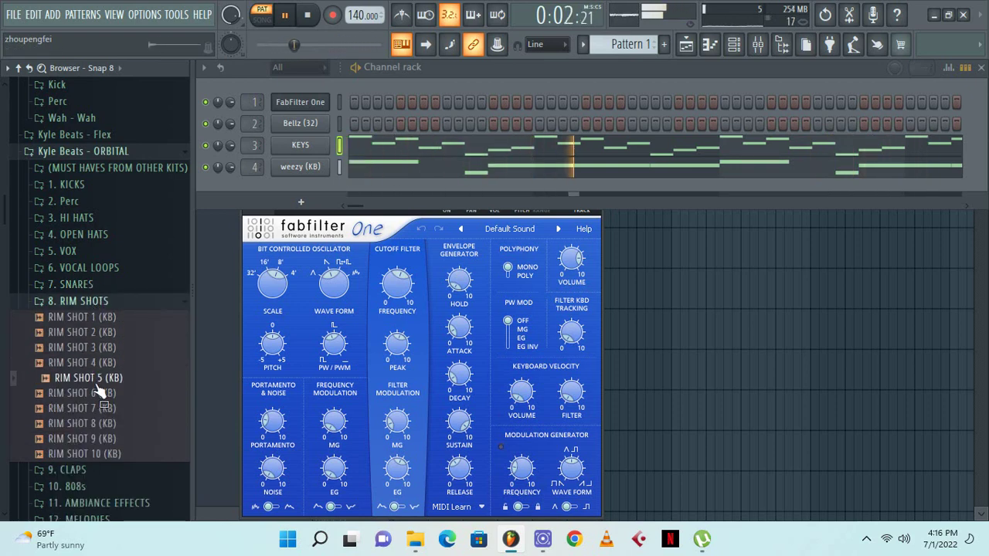
pyautogui.click(90, 221)
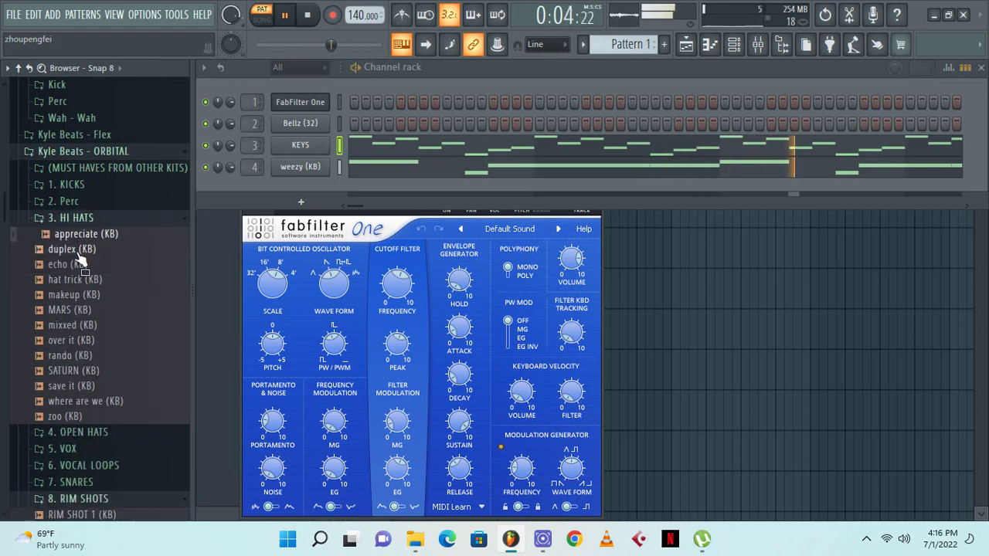
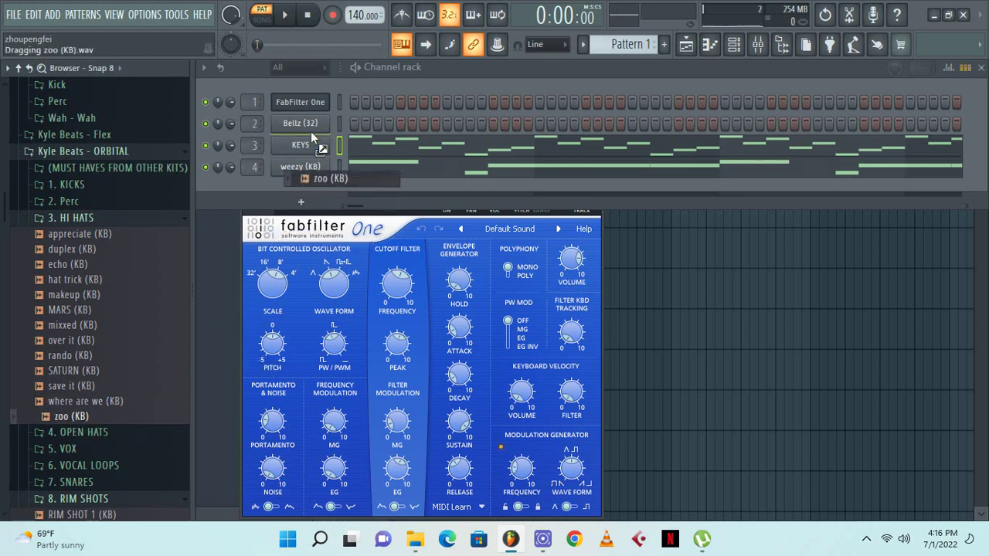
pyautogui.moveTo(311, 134); pyautogui.dragTo(310, 138)
# Copy the KEYS notes and paste them into the Bellz (32) channel
pyautogui.rightClick(324, 165)
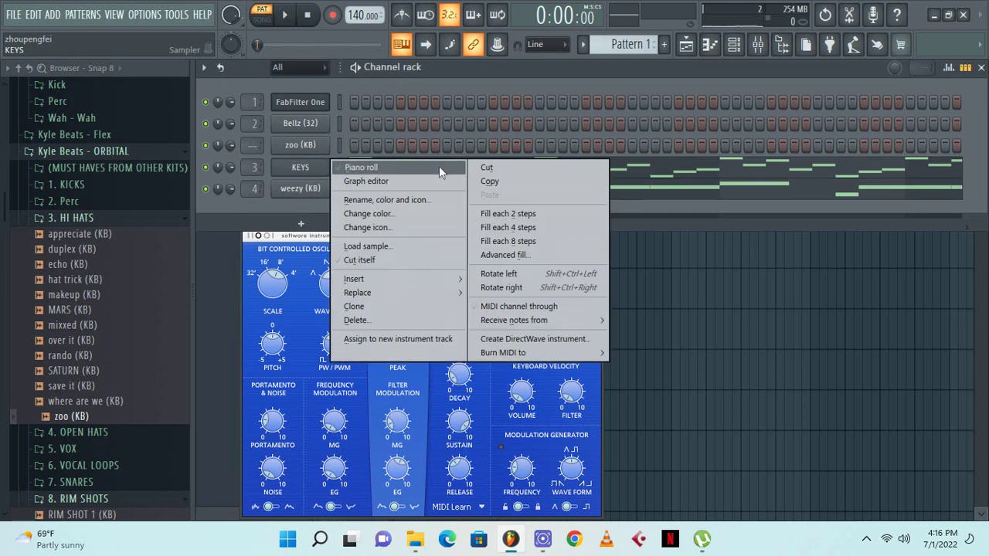
pyautogui.click(480, 181)
pyautogui.rightClick(322, 122)
pyautogui.click(487, 151)
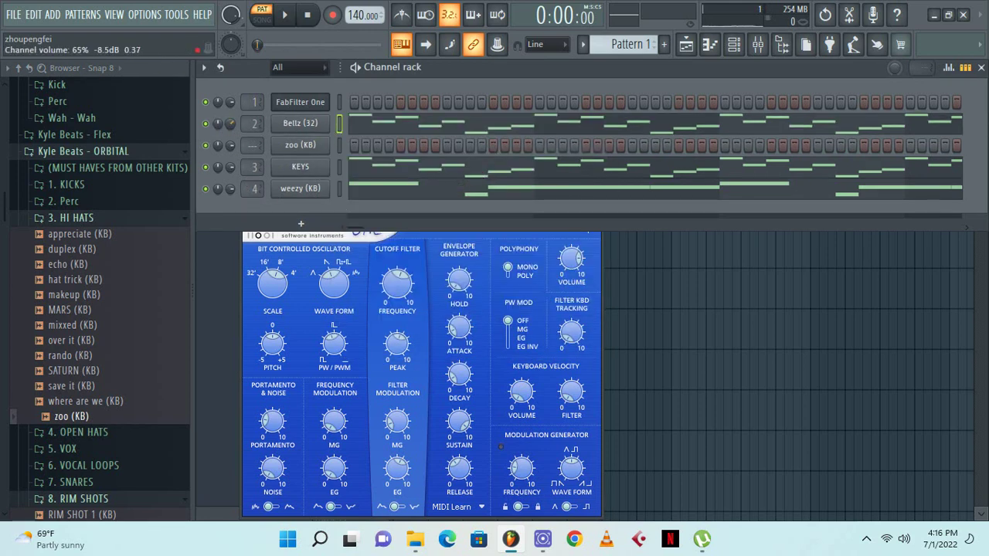
# Layer a copy of all Bellz (32) notes one octave below the originals and check both layers in the piano roll
pyautogui.press('F7')
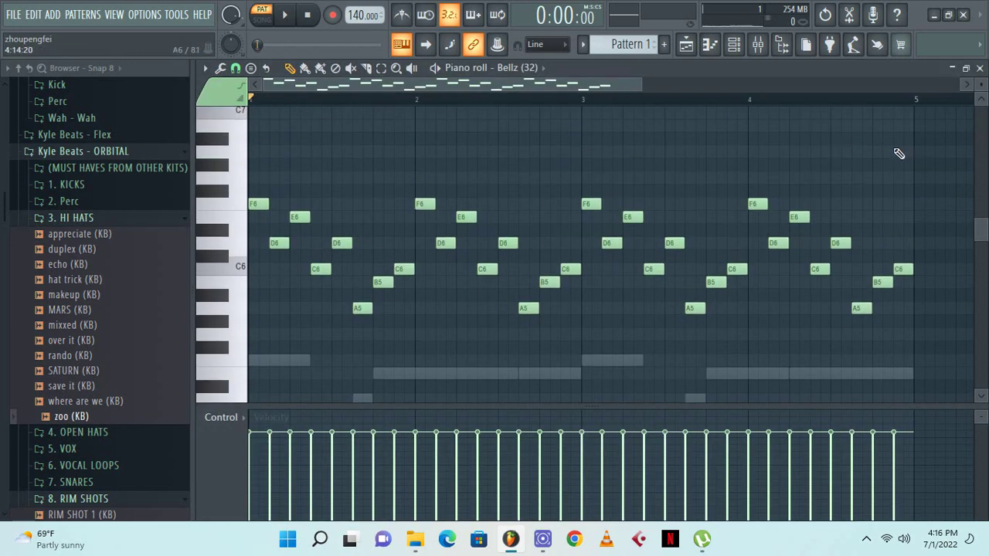
pyautogui.hotkey('ctrl', 'a')
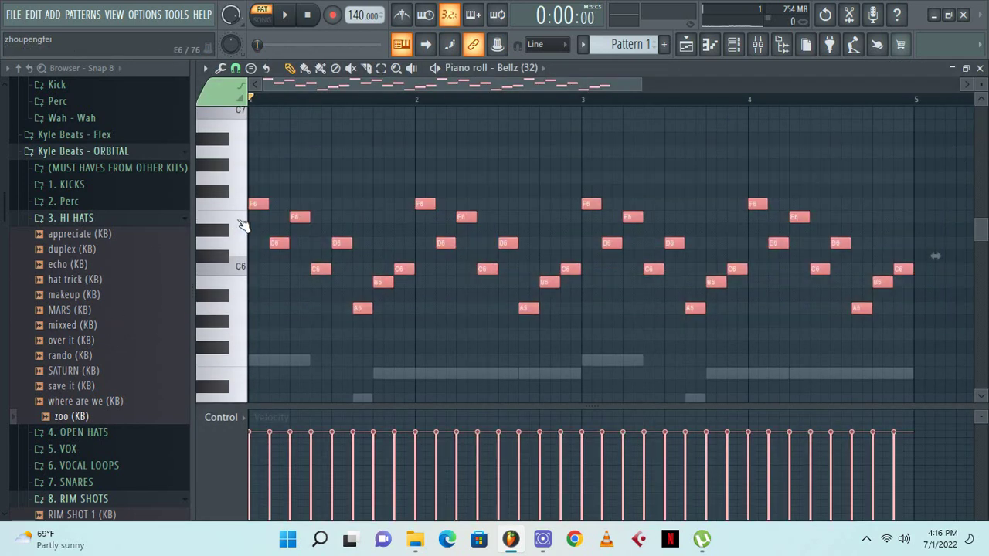
pyautogui.hotkey('ctrl', 'Up')
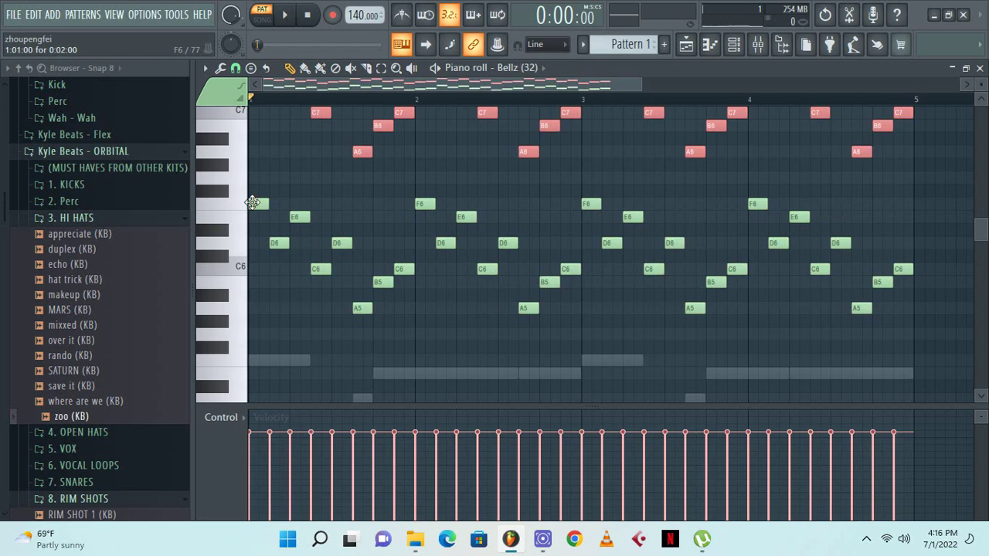
pyautogui.click(980, 68)
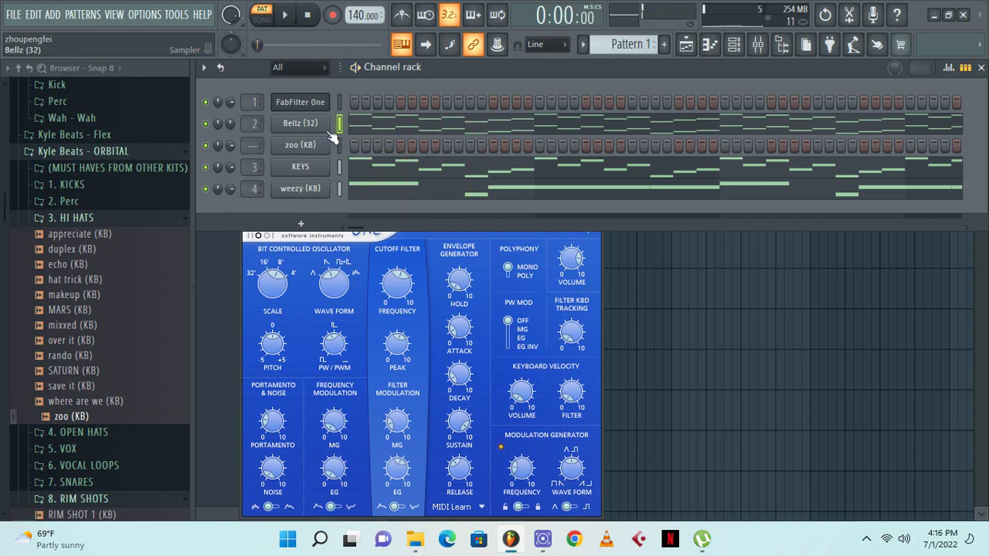
pyautogui.click(369, 127)
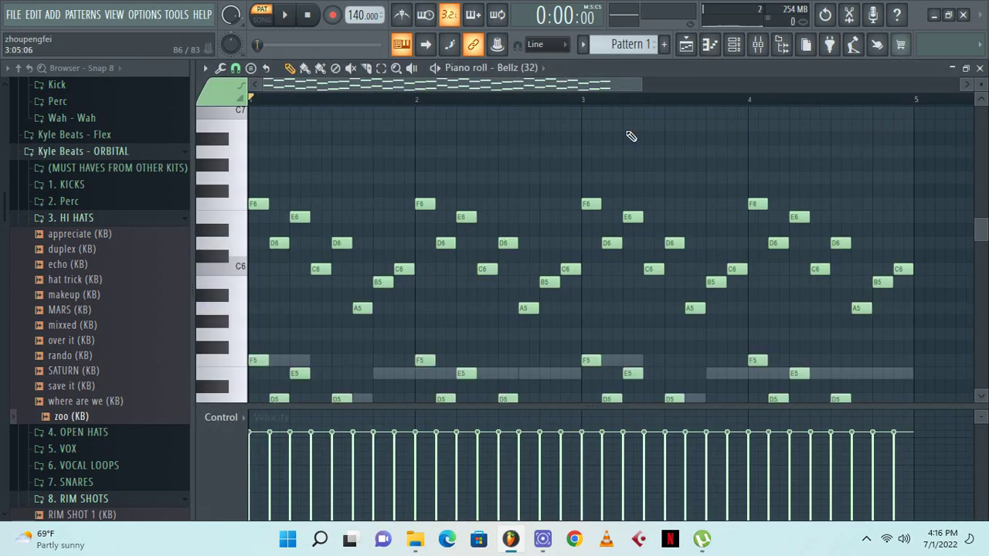
pyautogui.scroll(-3, 880, 220)
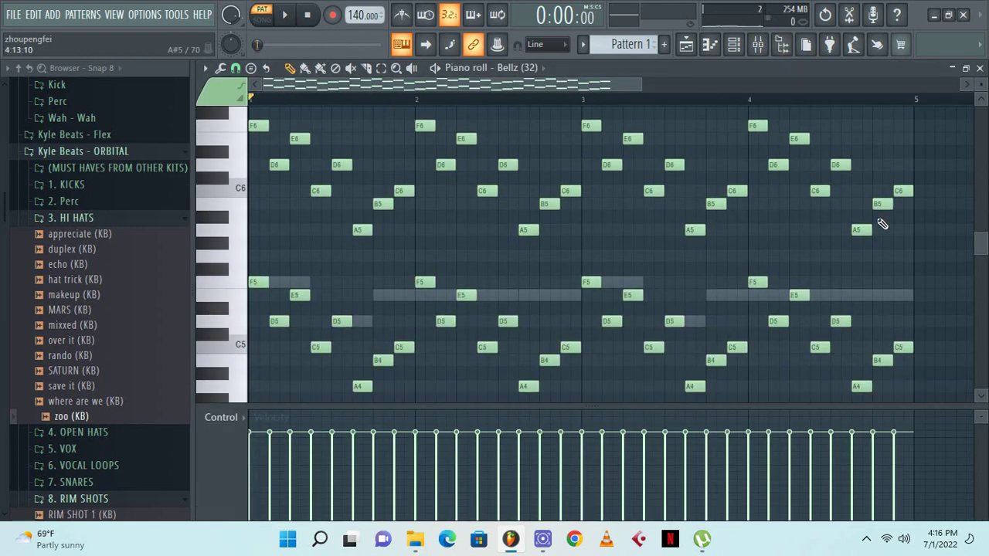
pyautogui.click(979, 68)
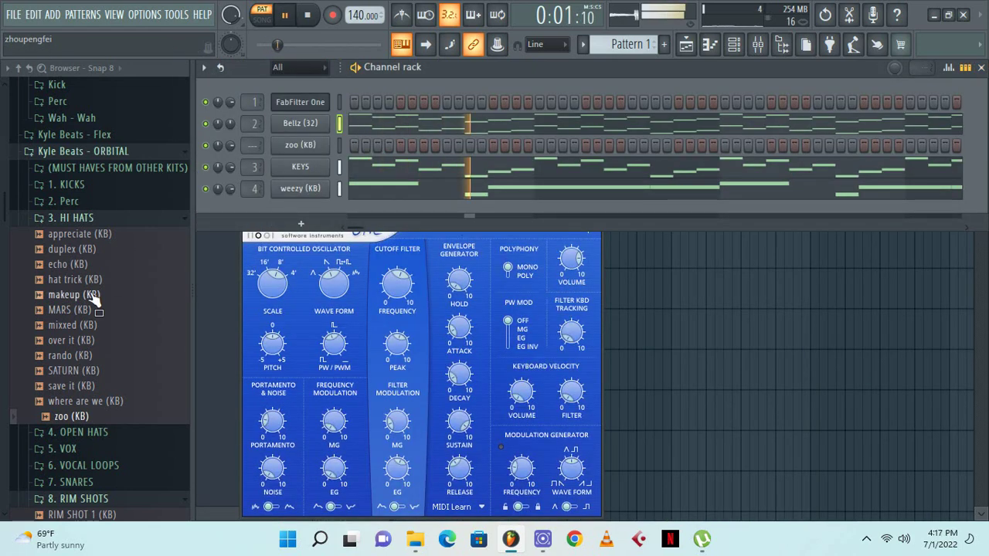
# Add the OH WOW (KB) sample from the KICKS folder as a new channel below weezy (KB)
pyautogui.click(97, 219)
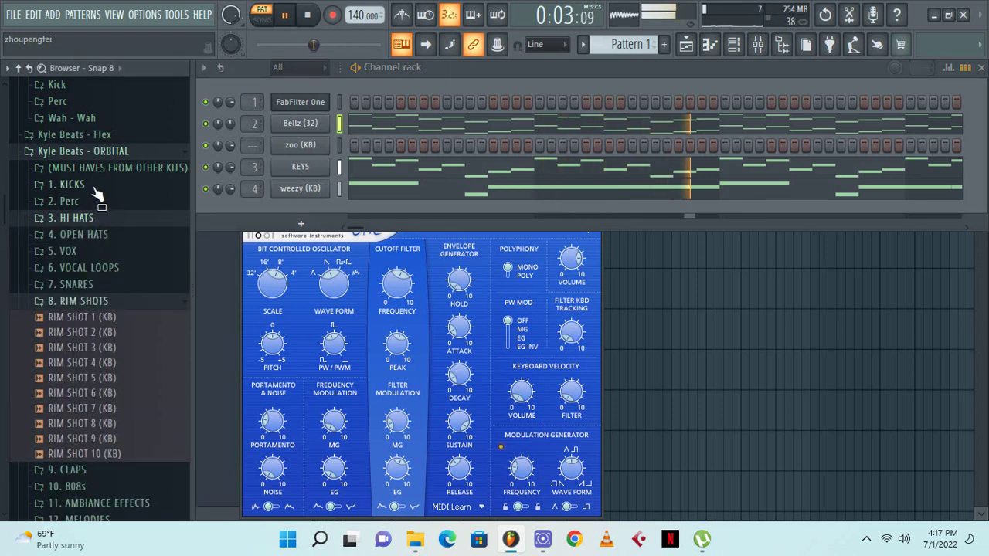
pyautogui.click(94, 187)
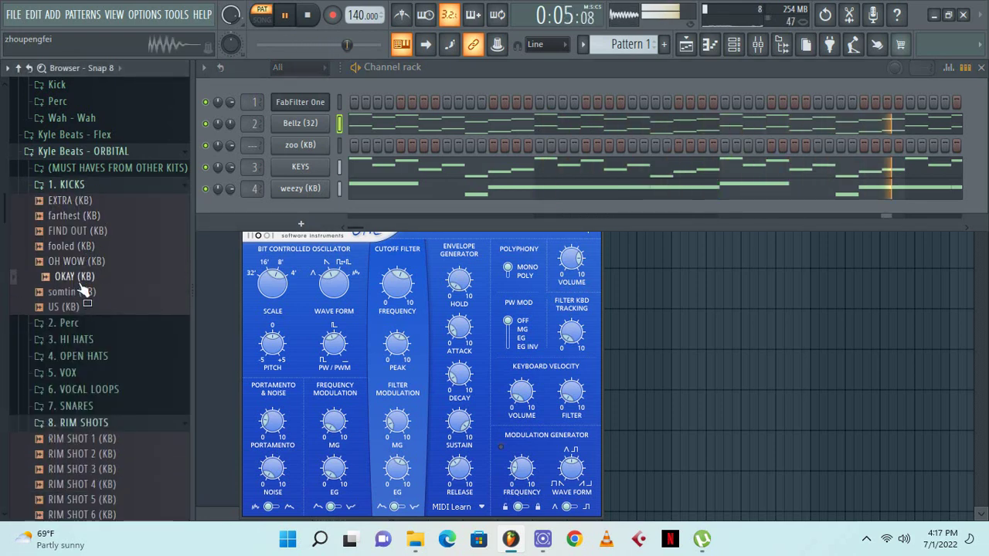
pyautogui.moveTo(99, 264); pyautogui.dragTo(304, 197)
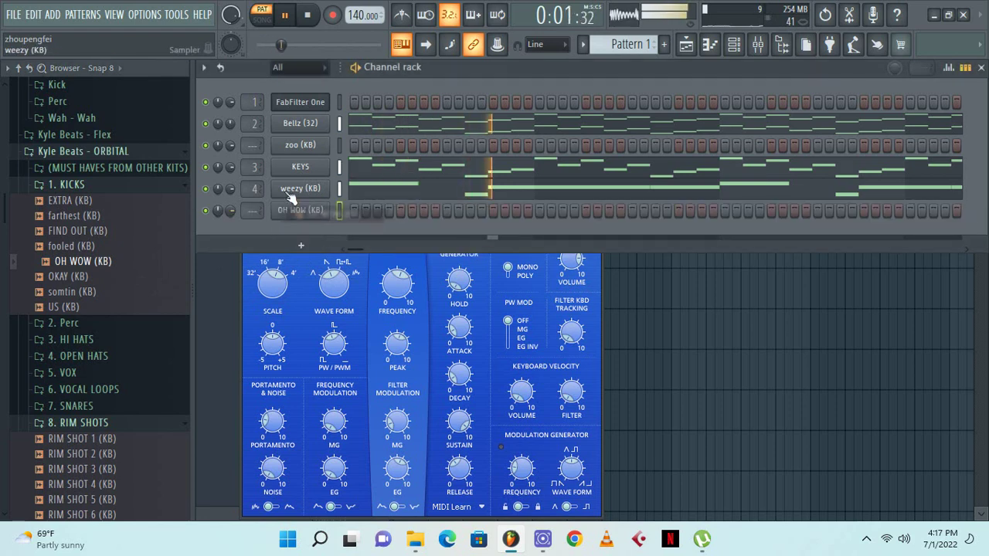
# Load the HalfTime effect in the first slot of mixer Insert 2 for Bellz (32), then return to the channel rack
pyautogui.doubleClick(249, 129)
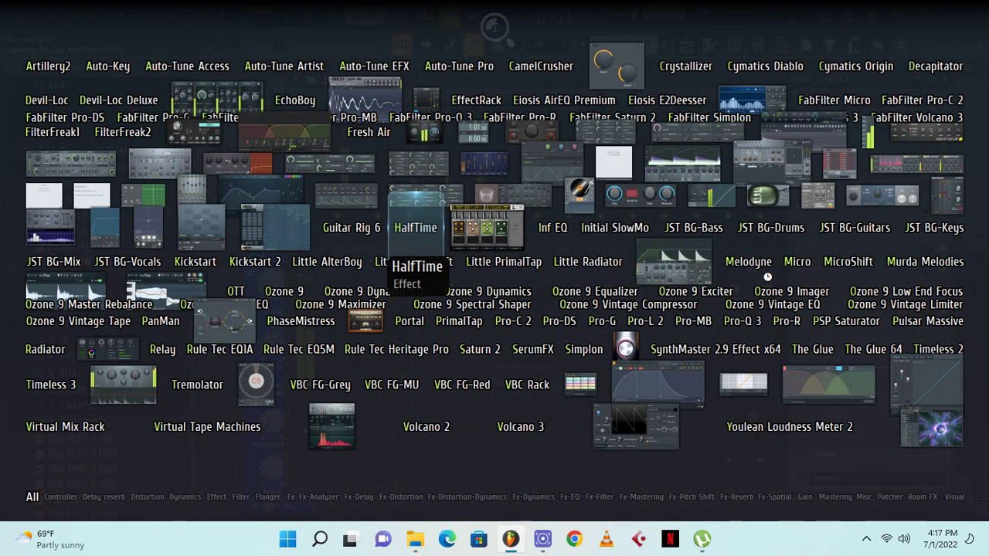
pyautogui.click(415, 228)
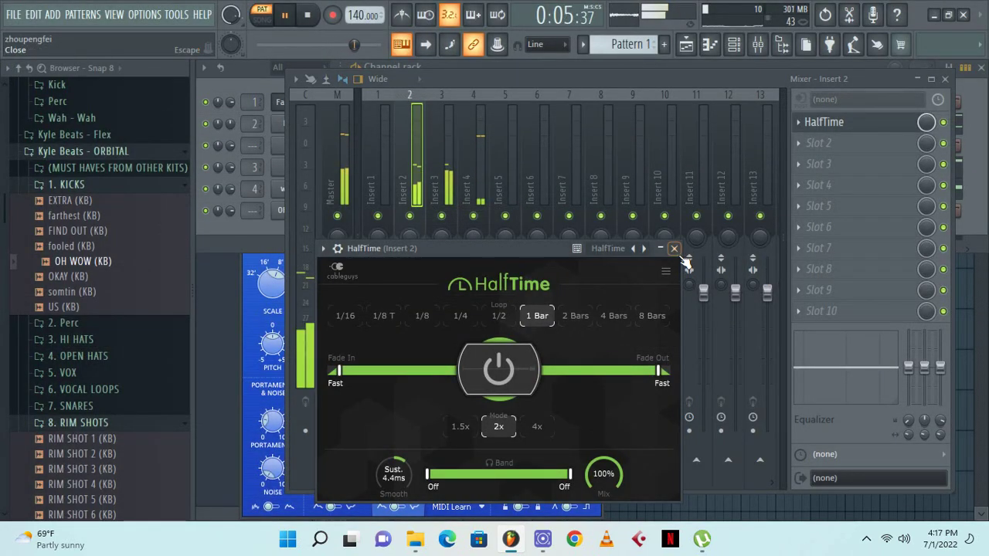
pyautogui.click(674, 249)
pyautogui.click(945, 79)
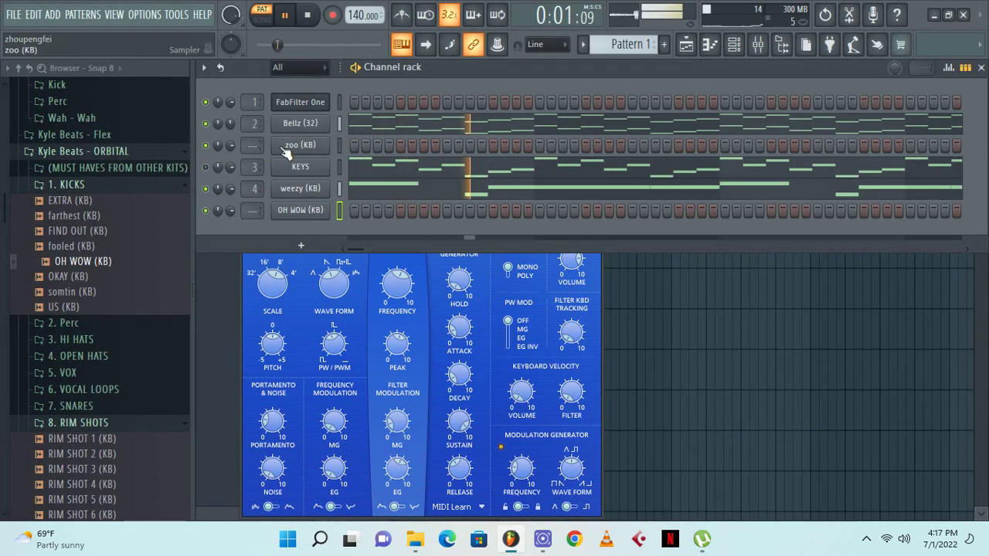
# Place a C5 note at the start of bar 1 in the OH WOW (KB) piano roll
pyautogui.rightClick(330, 207)
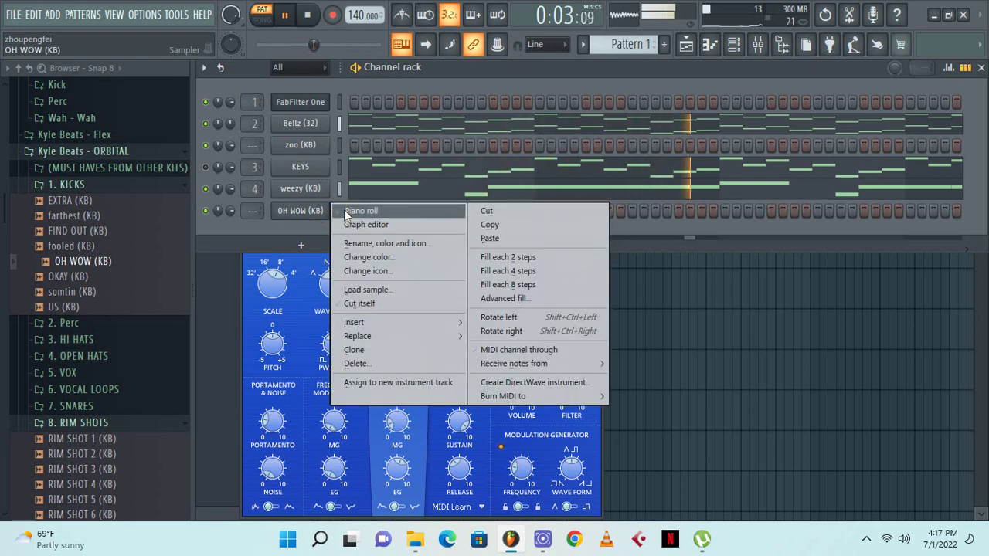
pyautogui.click(360, 211)
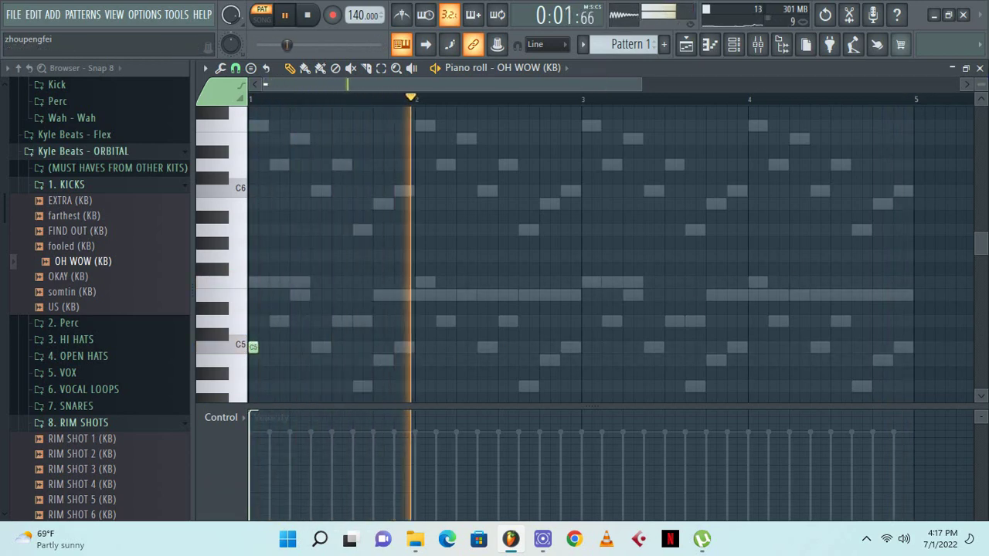
pyautogui.click(981, 68)
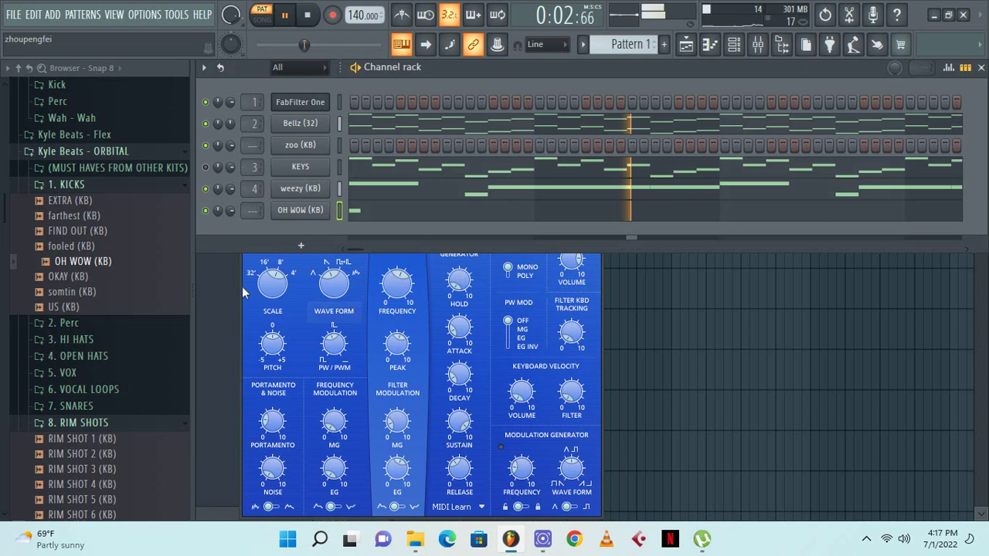
# Audition samples in the SNARES and CLAPS folders and add eleven (KB) as a new channel below OH WOW (KB)
pyautogui.click(85, 187)
pyautogui.click(88, 288)
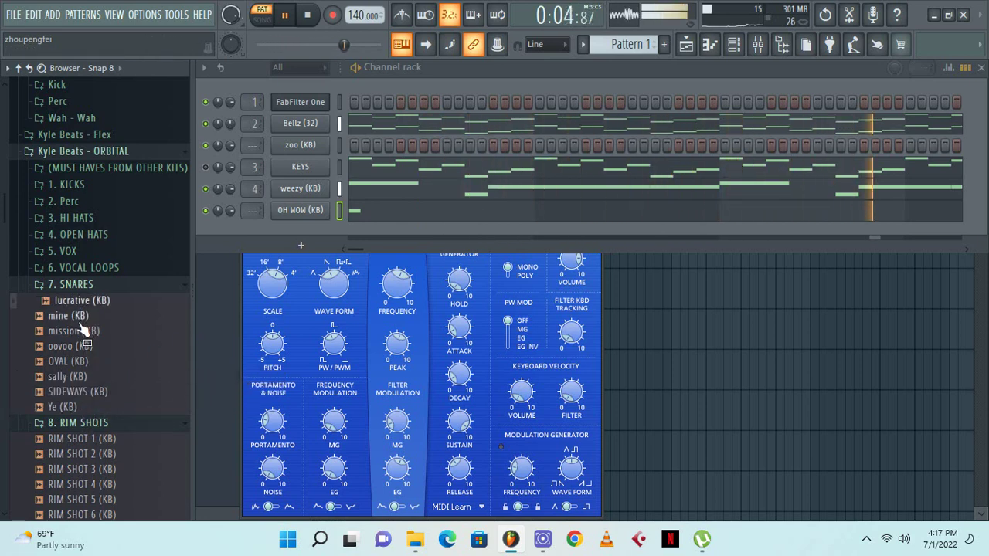
pyautogui.click(86, 289)
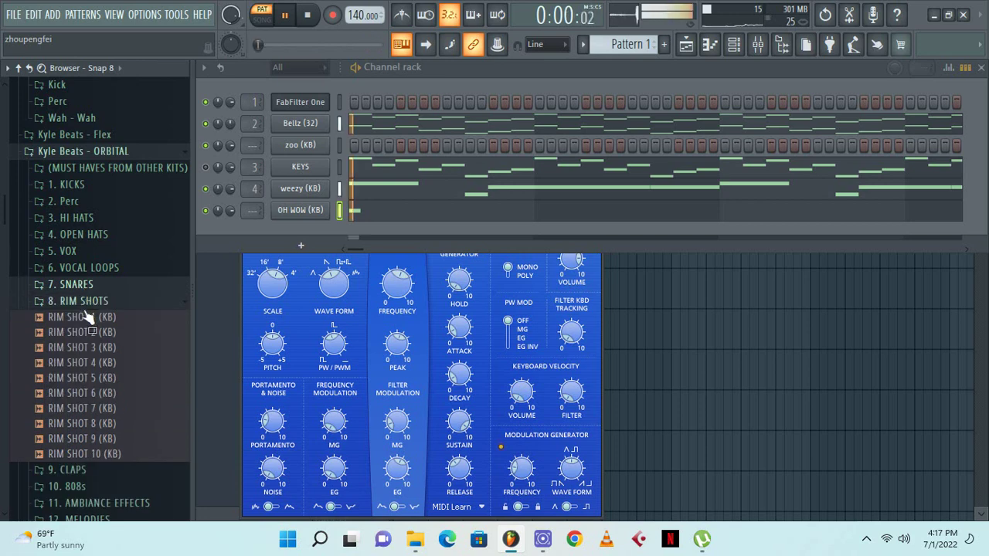
pyautogui.click(91, 471)
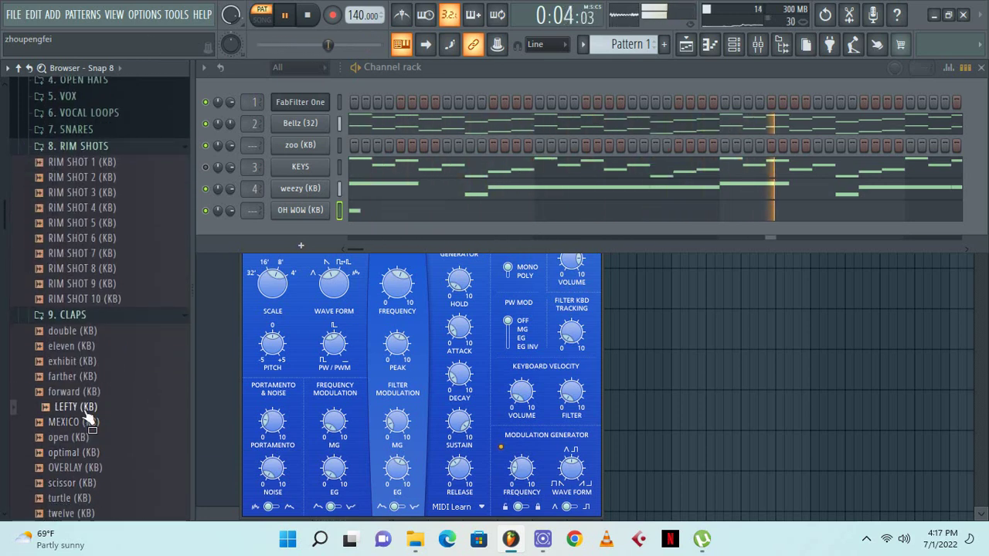
pyautogui.click(85, 421)
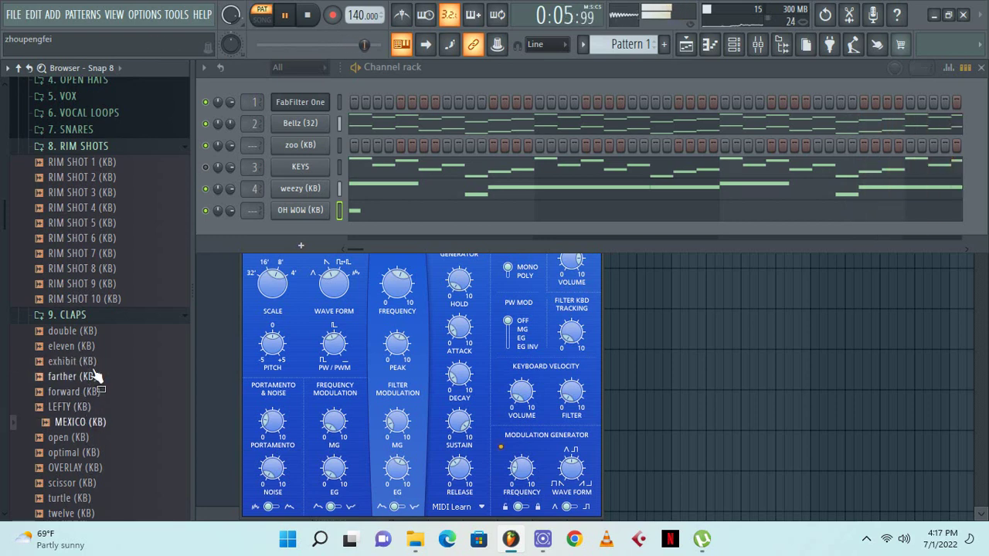
pyautogui.click(85, 349)
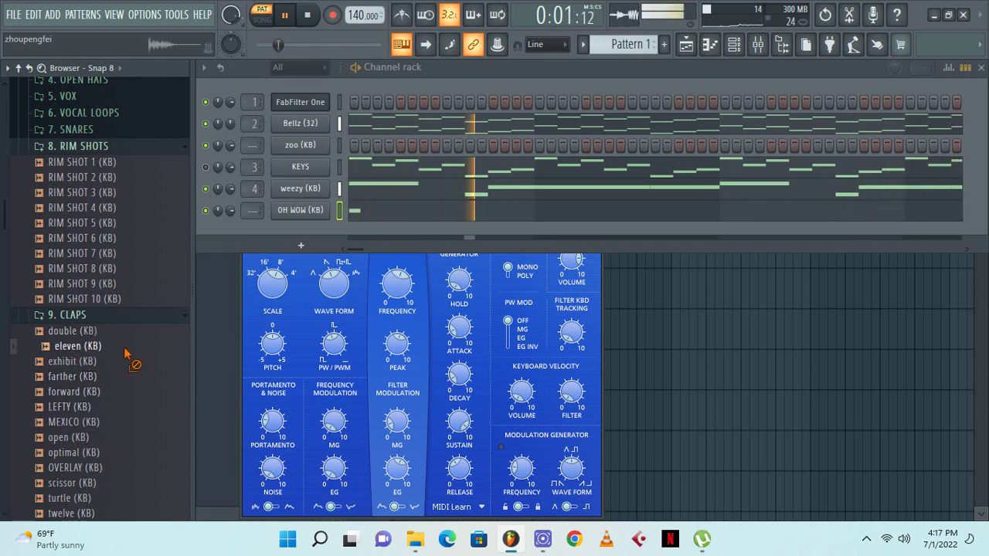
pyautogui.moveTo(128, 355); pyautogui.dragTo(294, 226)
# Place eleven (KB) claps on C5 at step 9 of each of the four bars, with velocity at about 81%
pyautogui.rightClick(325, 232)
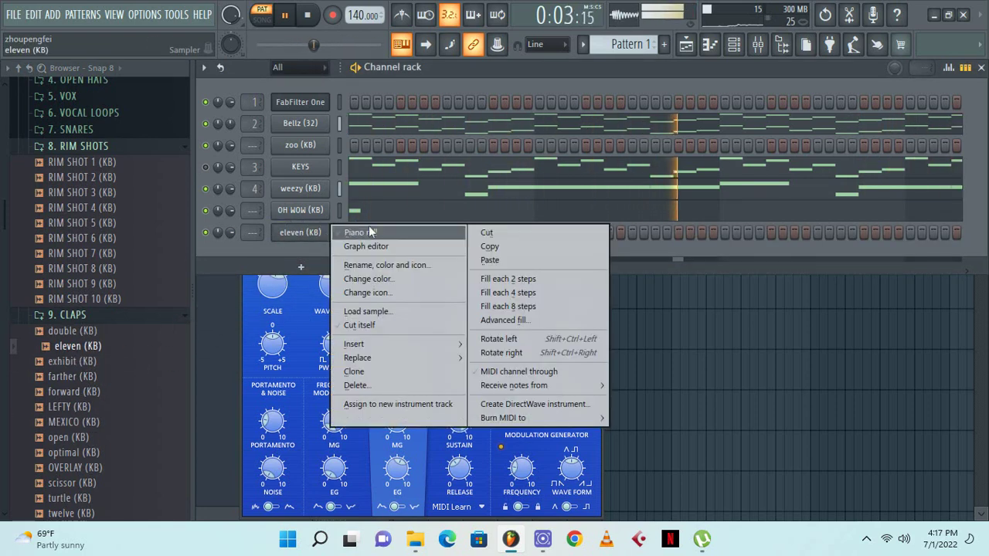
pyautogui.click(369, 231)
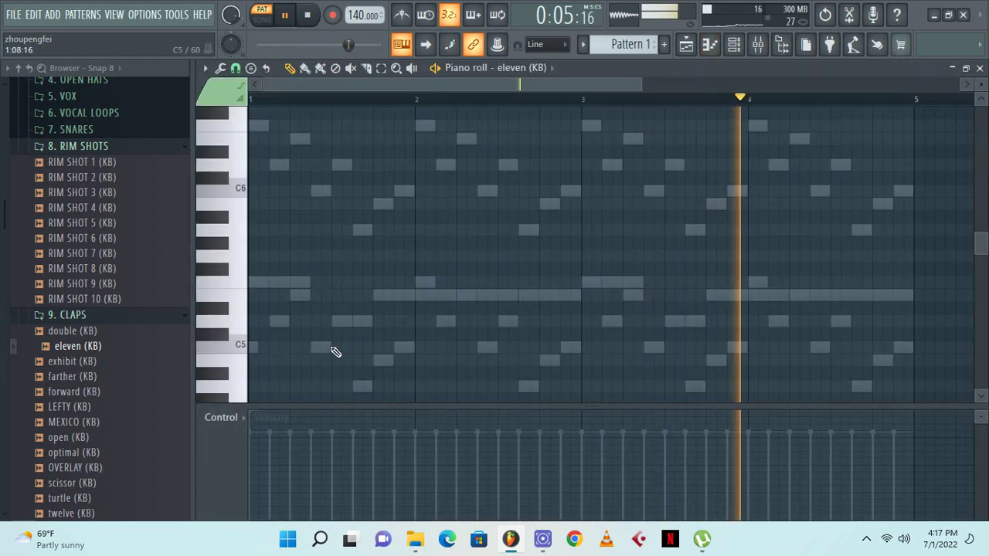
pyautogui.click(335, 352)
pyautogui.click(499, 348)
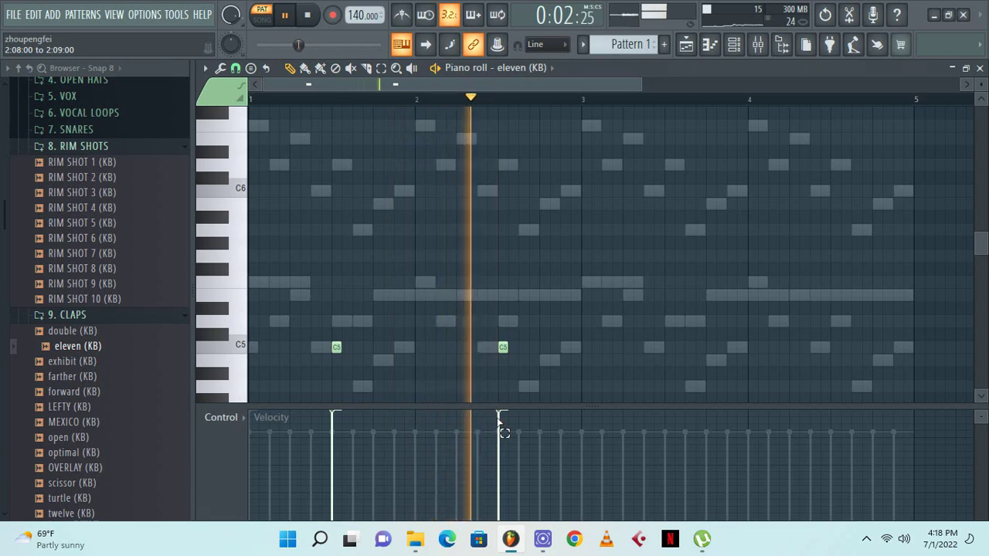
pyautogui.moveTo(501, 431); pyautogui.dragTo(226, 426)
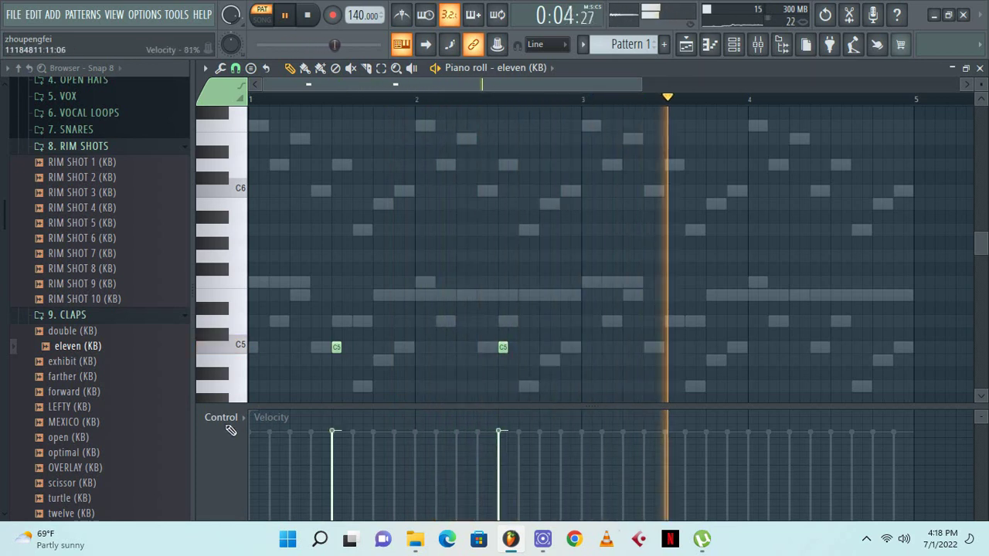
pyautogui.click(667, 348)
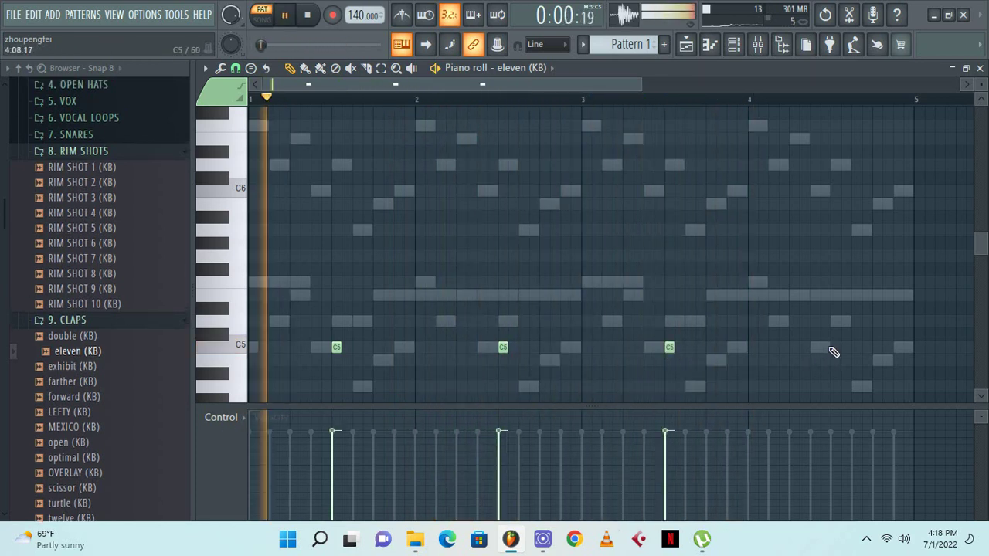
pyautogui.click(834, 349)
pyautogui.press('space')
pyautogui.click(980, 68)
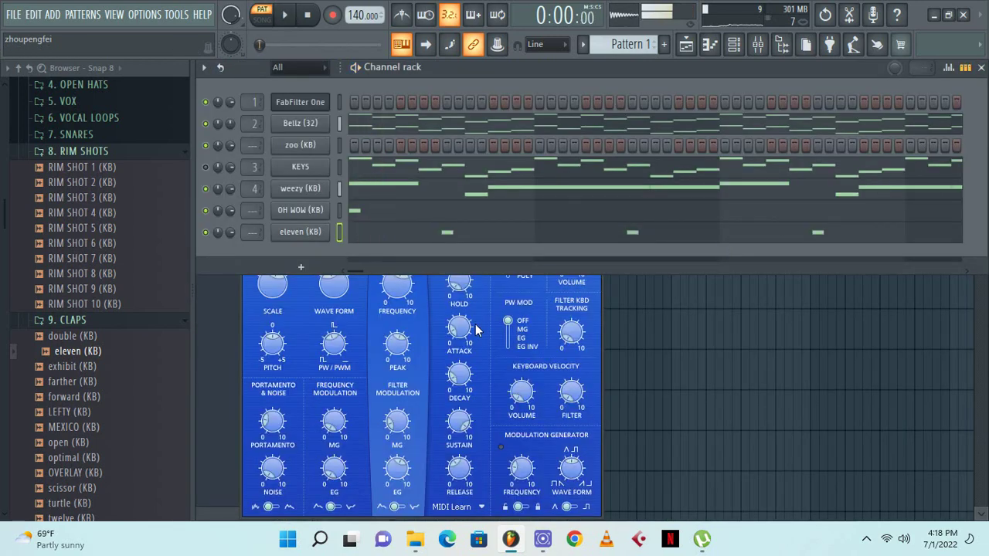
# Add OH WOW (KB) kick notes on C5 at step 15 of bar 1 and steps 5 and 15 of bar 2
pyautogui.click(356, 213)
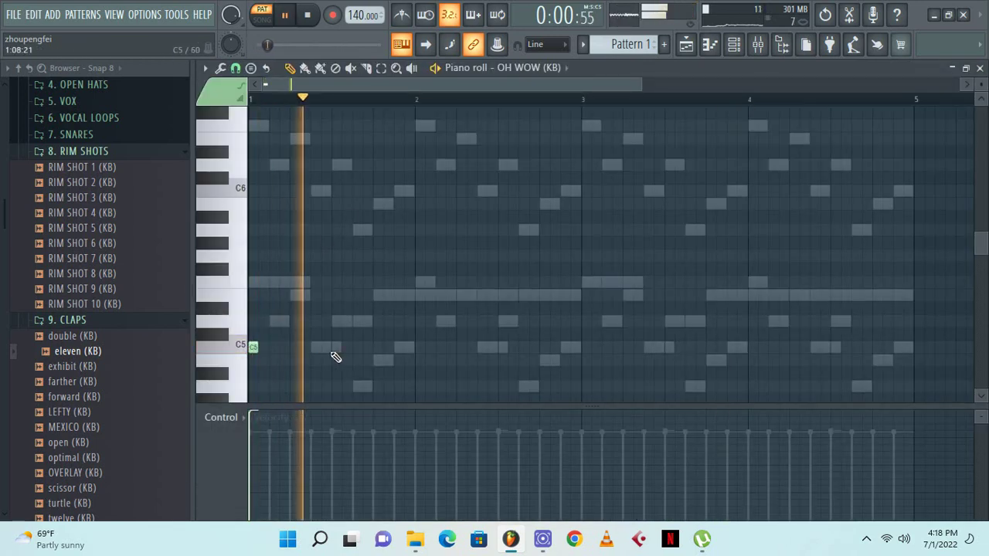
pyautogui.click(376, 360)
pyautogui.moveTo(376, 362); pyautogui.dragTo(400, 349)
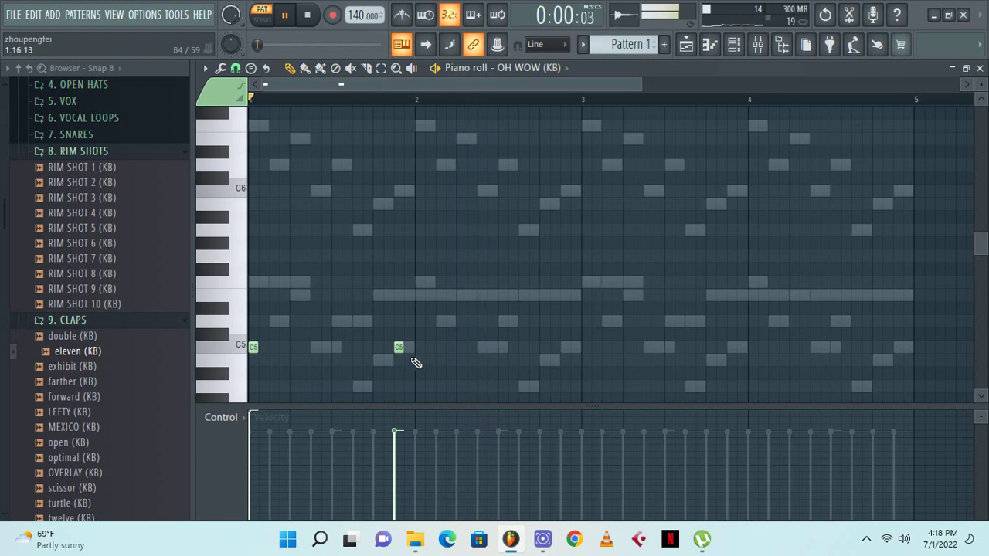
pyautogui.click(457, 348)
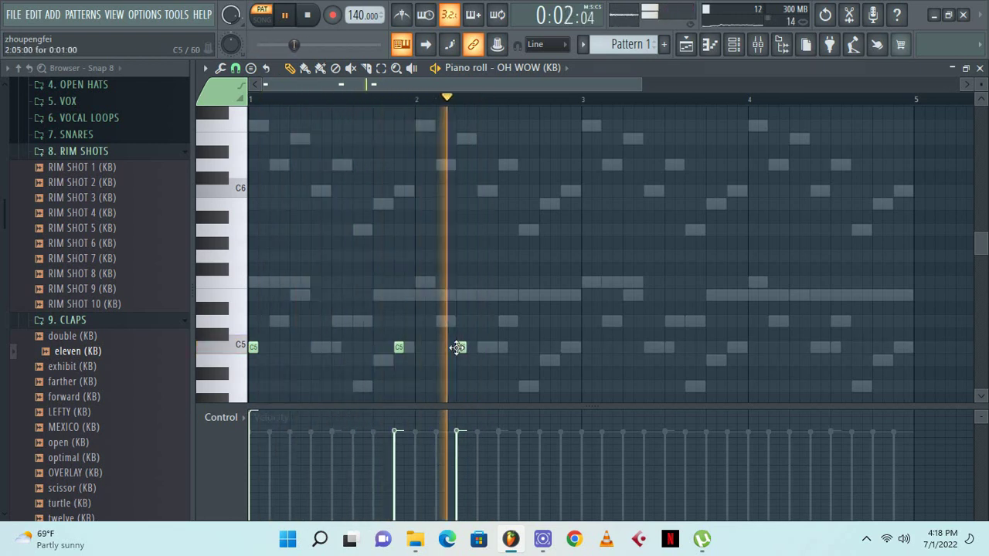
pyautogui.click(565, 348)
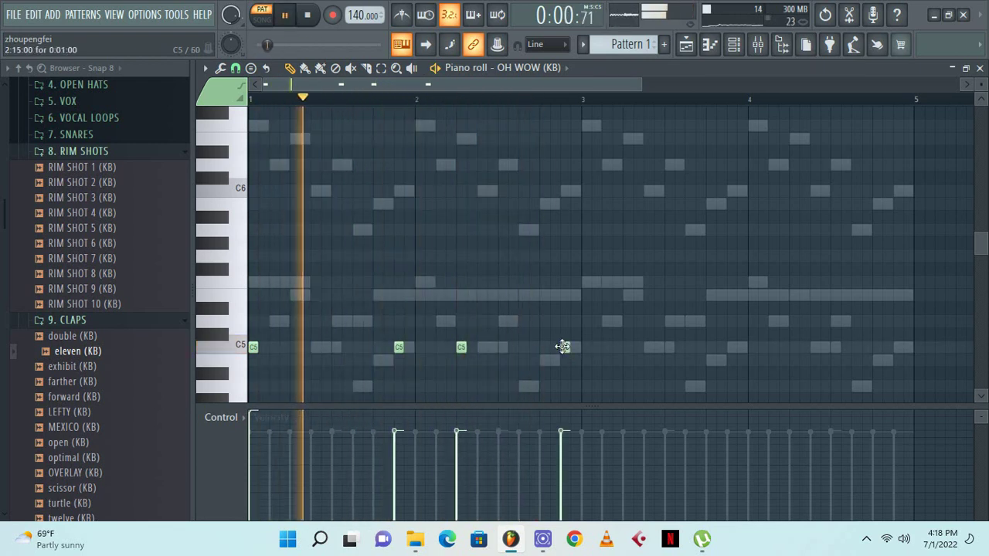
# Add another OH WOW (KB) kick at step 13 of bar 2 and chop it into two short notes
pyautogui.click(553, 347)
pyautogui.moveTo(552, 345); pyautogui.dragTo(553, 345)
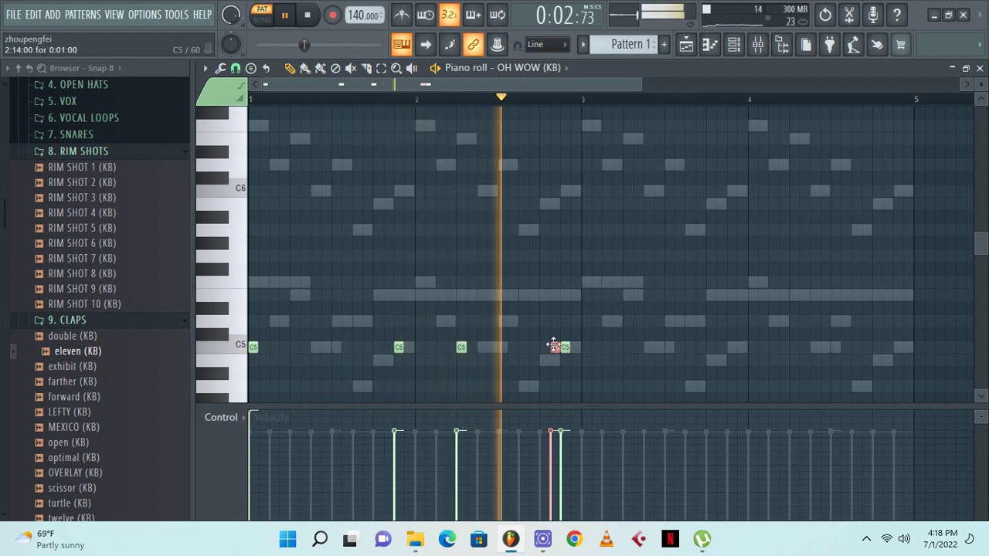
pyautogui.hotkey('ctrl', 'u')
pyautogui.click(571, 352)
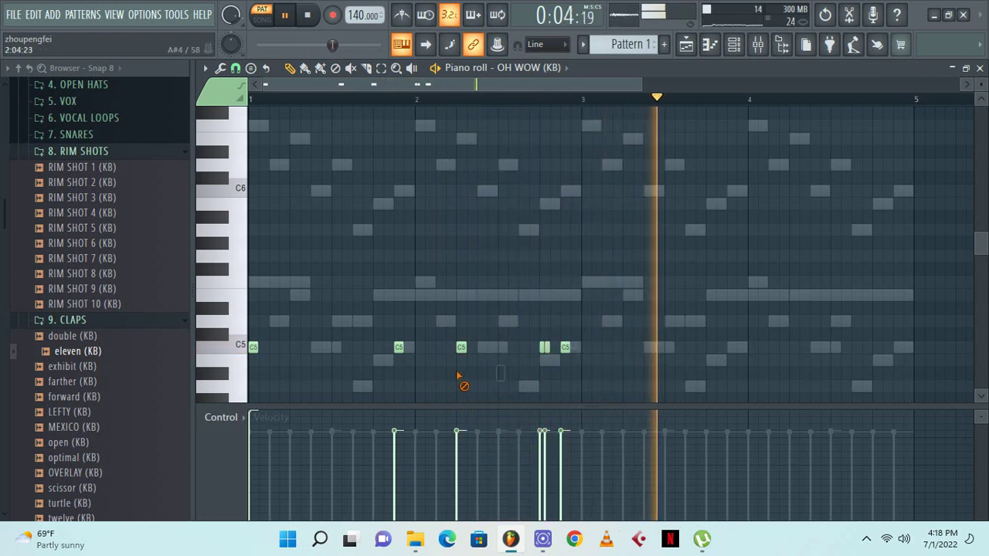
# Raise the kick notes to full velocity and duplicate the two-bar kick pattern into bars 3 and 4
pyautogui.press('space')
pyautogui.press('space')
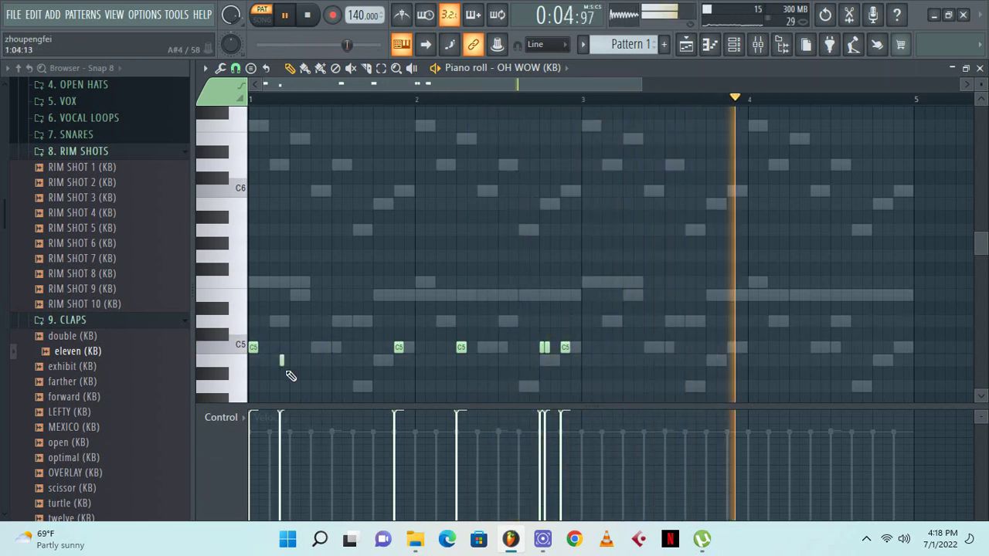
pyautogui.moveTo(589, 289); pyautogui.dragTo(252, 390)
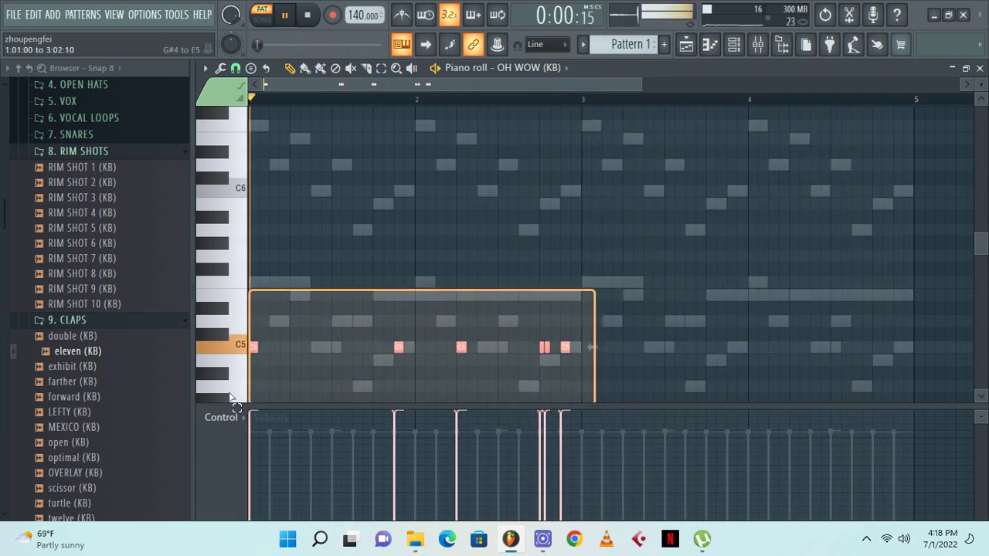
pyautogui.hotkey('ctrl', 'b')
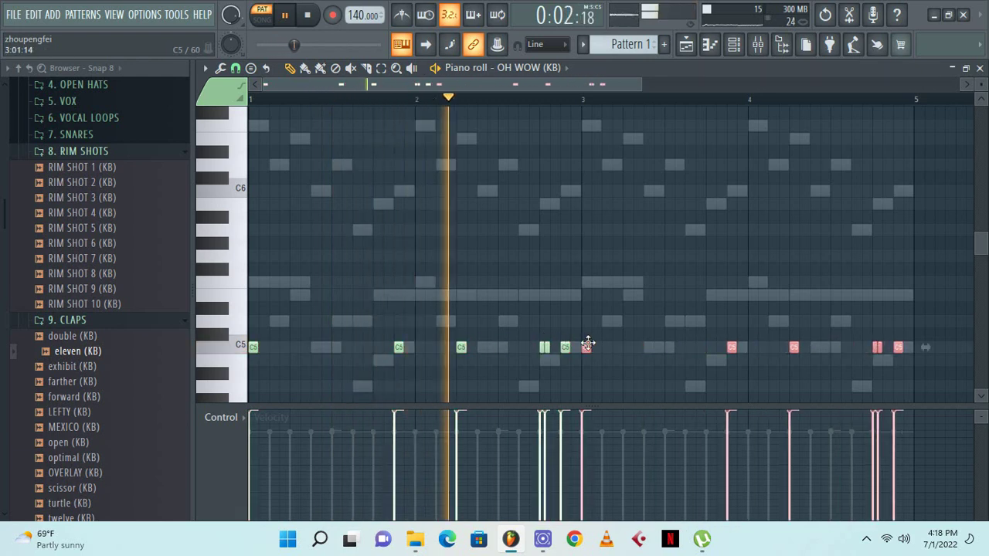
# Add short kicks at step 3 of bar 3 and step 11 of bar 4, and delete the chopped pair in bar 4
pyautogui.click(607, 349)
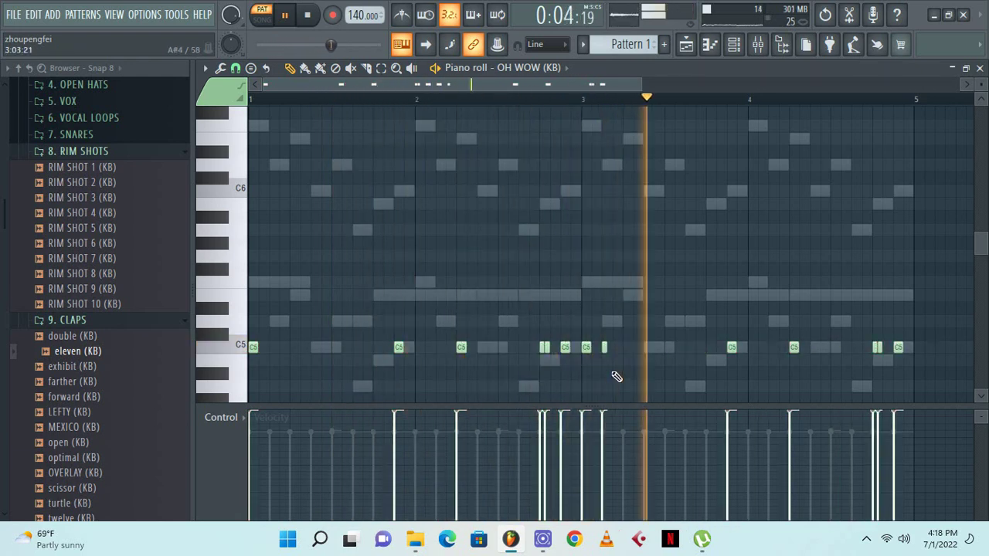
pyautogui.click(854, 348)
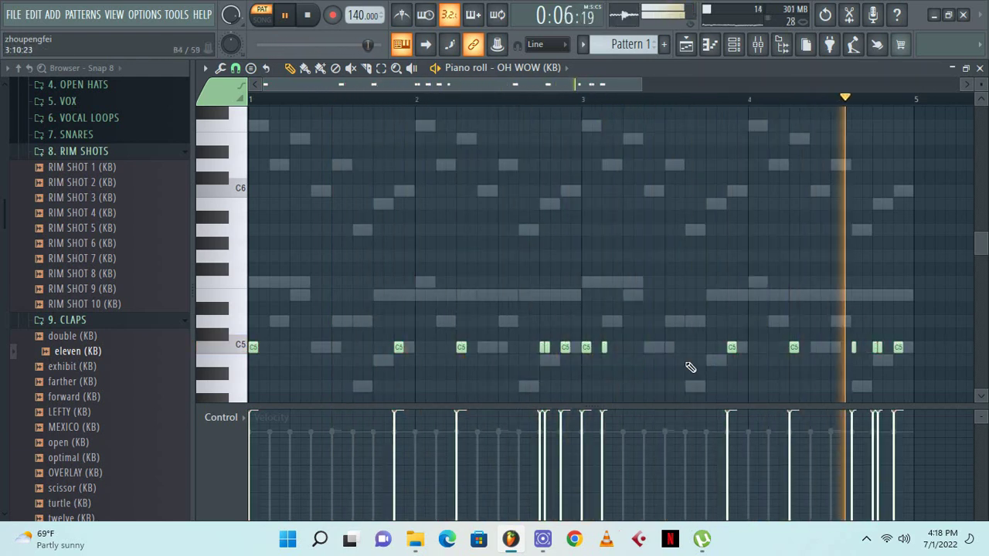
pyautogui.rightClick(881, 348)
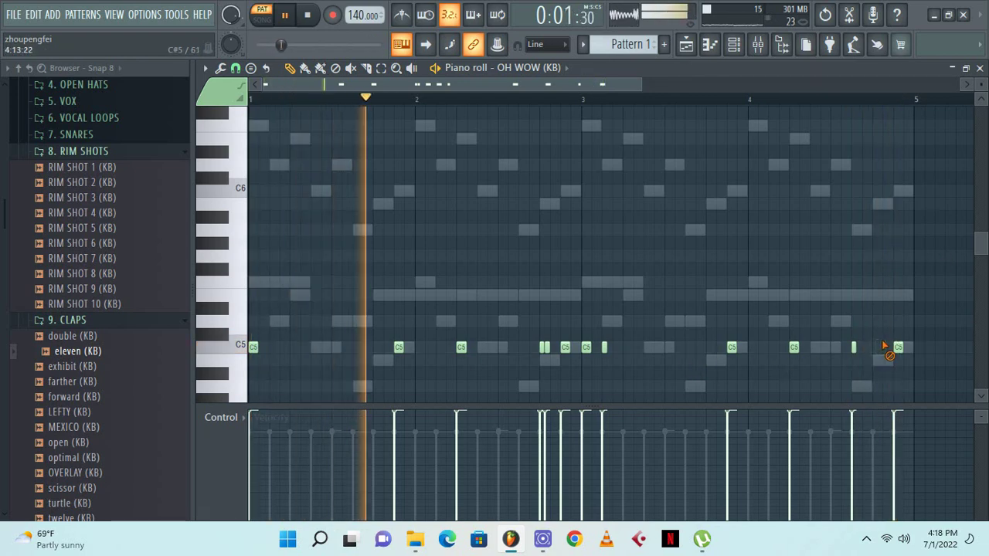
pyautogui.click(980, 68)
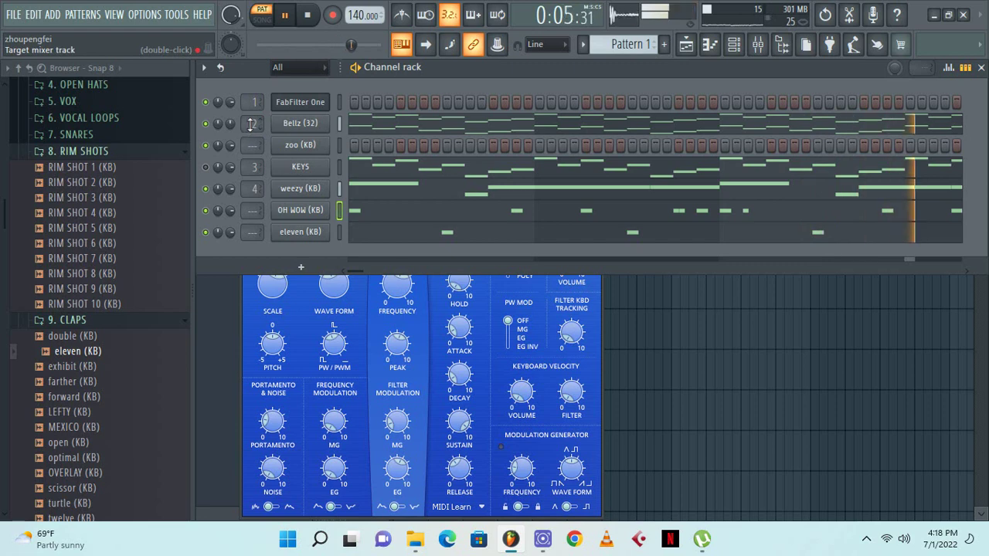
# Compress all Bellz (32) notes to about half their length so they fit bars 1 and 2, and quantize them
pyautogui.click(398, 125)
pyautogui.scroll(1, 920, 156)
pyautogui.moveTo(931, 134); pyautogui.dragTo(139, 473)
pyautogui.scroll(3, 786, 232)
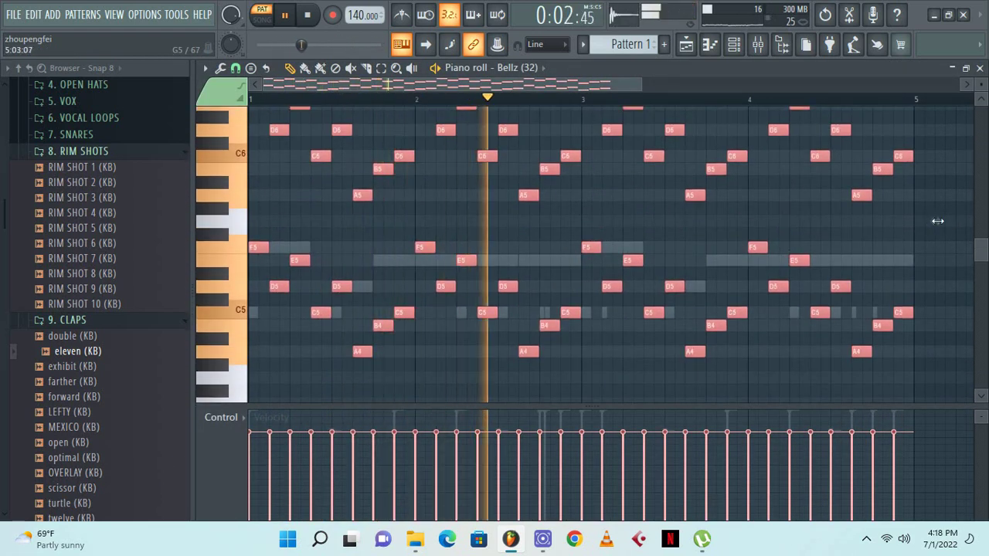
pyautogui.moveTo(934, 222); pyautogui.dragTo(604, 222)
pyautogui.press('space')
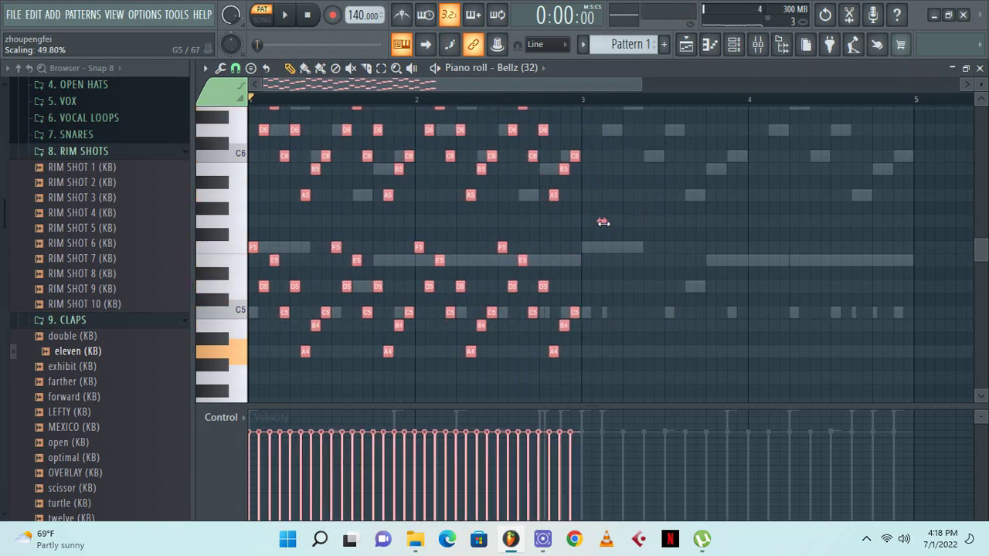
pyautogui.click(680, 201)
pyautogui.hotkey('ctrl', 'q')
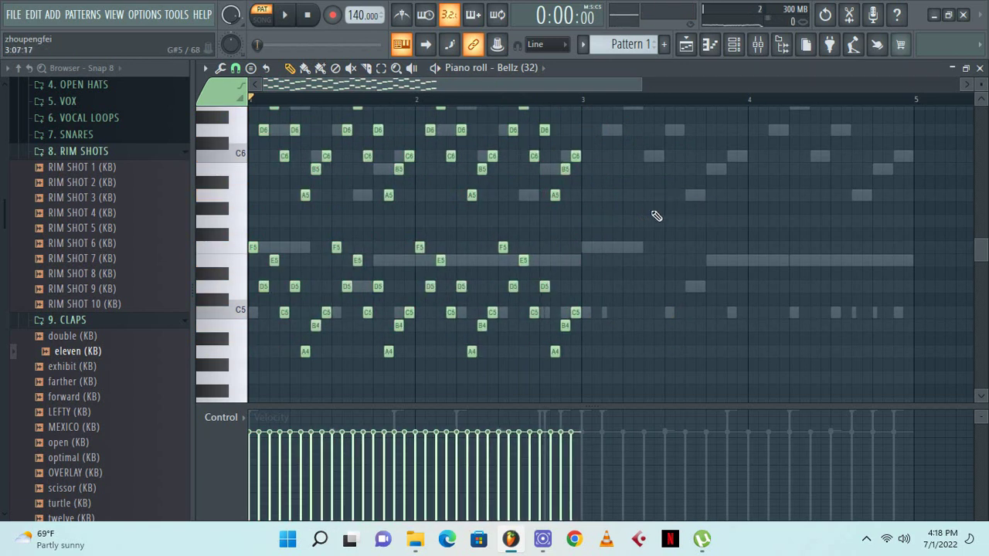
# Duplicate the Bellz (32) notes across bars 3 and 4, play the pattern and close the piano roll
pyautogui.hotkey('ctrl', 'b')
pyautogui.press('space')
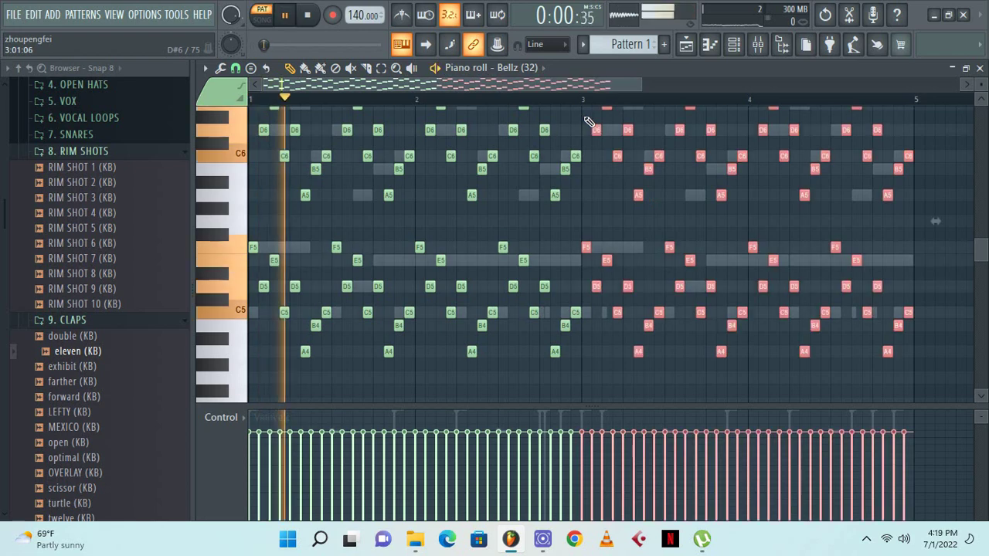
pyautogui.click(980, 68)
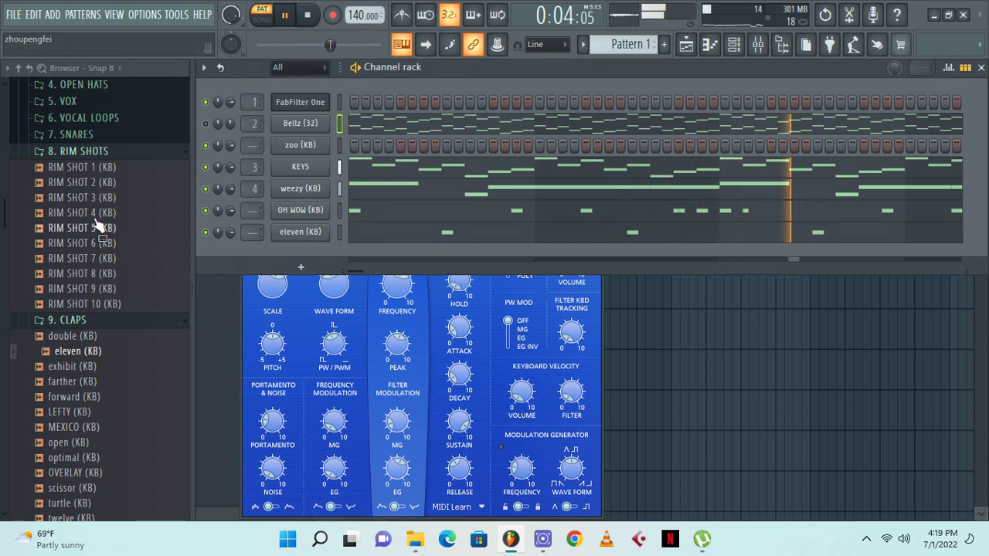
# Collapse the 8. RIM SHOTS and 9. CLAPS folders in the browser and mute the weezy (KB) channel
pyautogui.click(99, 151)
pyautogui.click(92, 169)
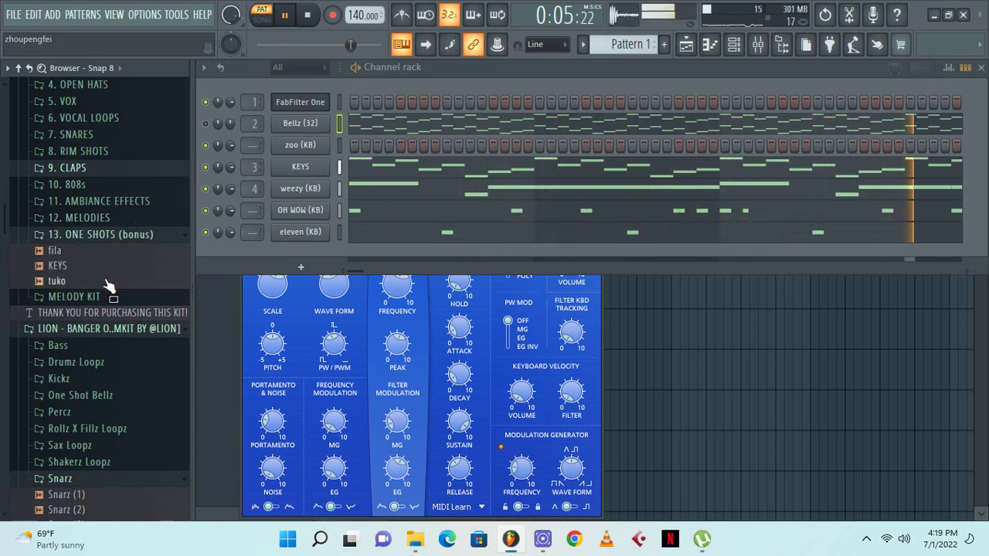
pyautogui.click(205, 190)
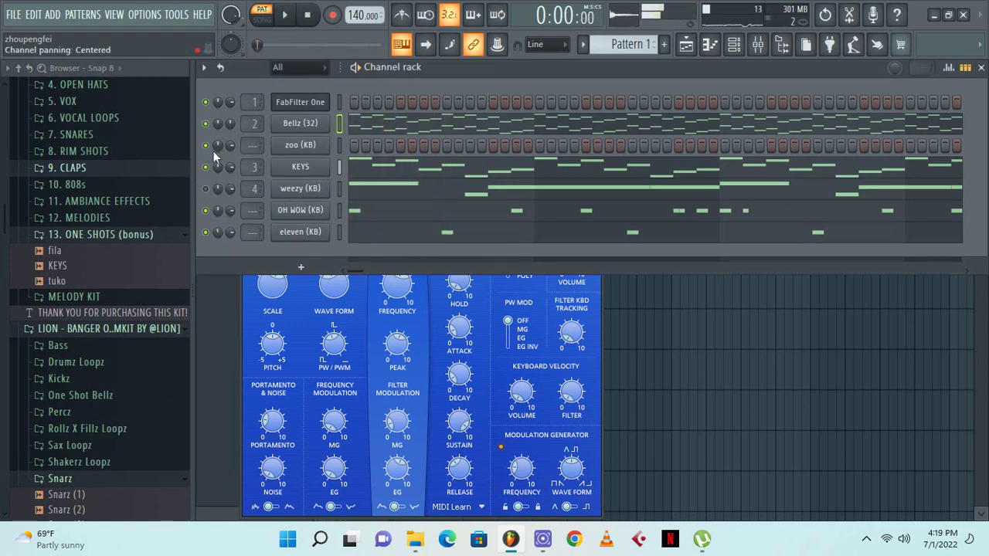
# Copy the Bellz (32) notes into the FabFilter One channel and route that channel to mixer track 2 during playback
pyautogui.rightClick(326, 124)
pyautogui.click(495, 137)
pyautogui.rightClick(322, 101)
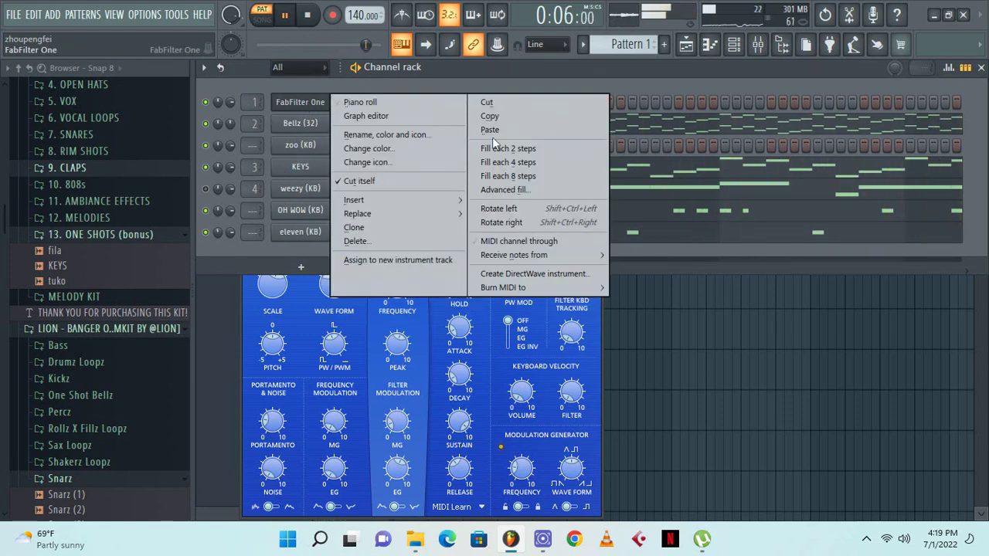
pyautogui.click(492, 129)
pyautogui.press('space')
pyautogui.moveTo(251, 108); pyautogui.dragTo(251, 99)
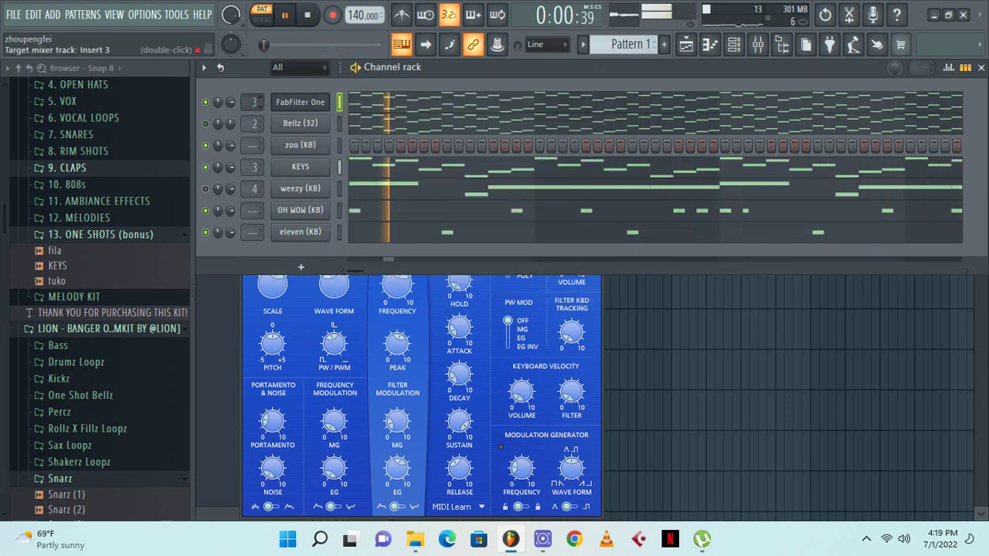
pyautogui.press('space')
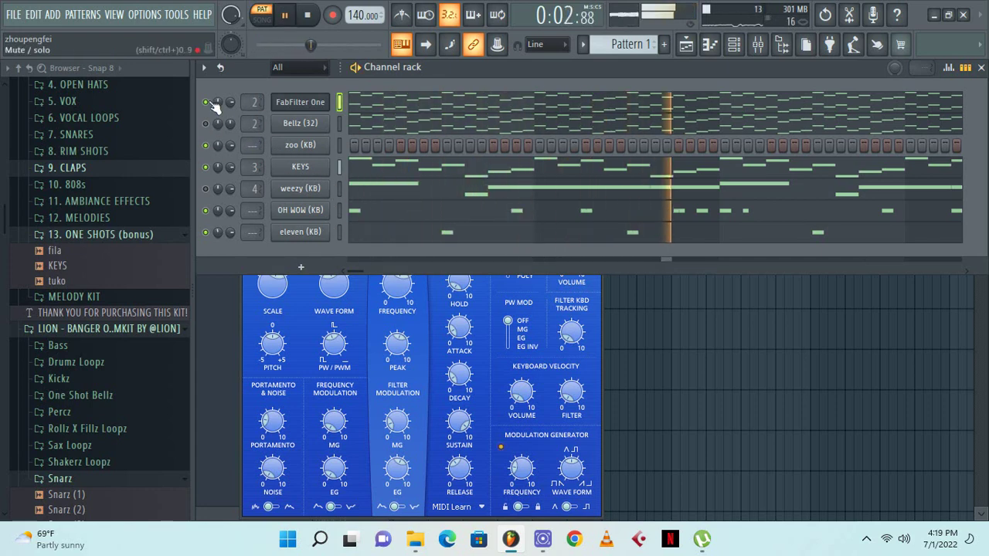
# Unmute the weezy (KB) channel, check FabFilter One's notes in the piano roll and adjust the FabFilter One channel volume
pyautogui.click(206, 189)
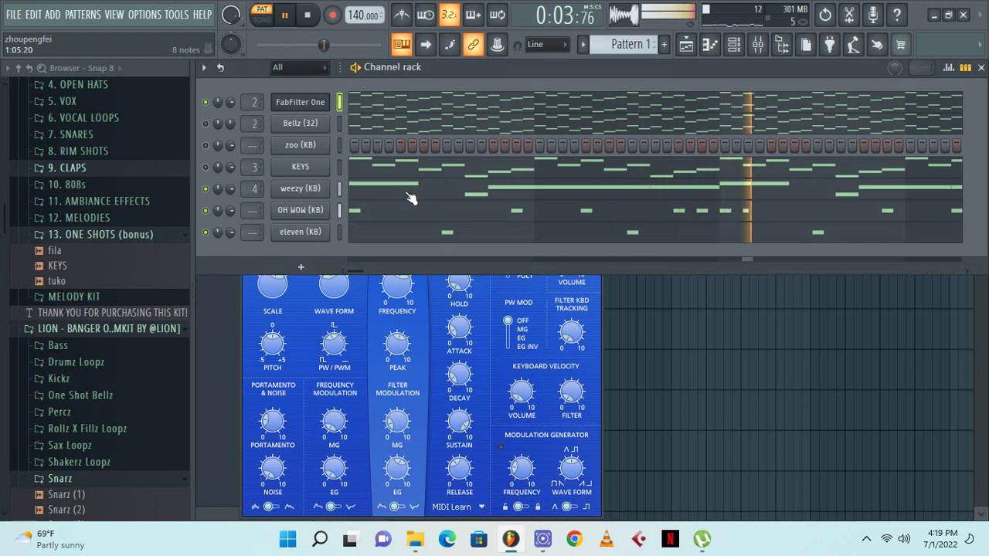
pyautogui.click(369, 108)
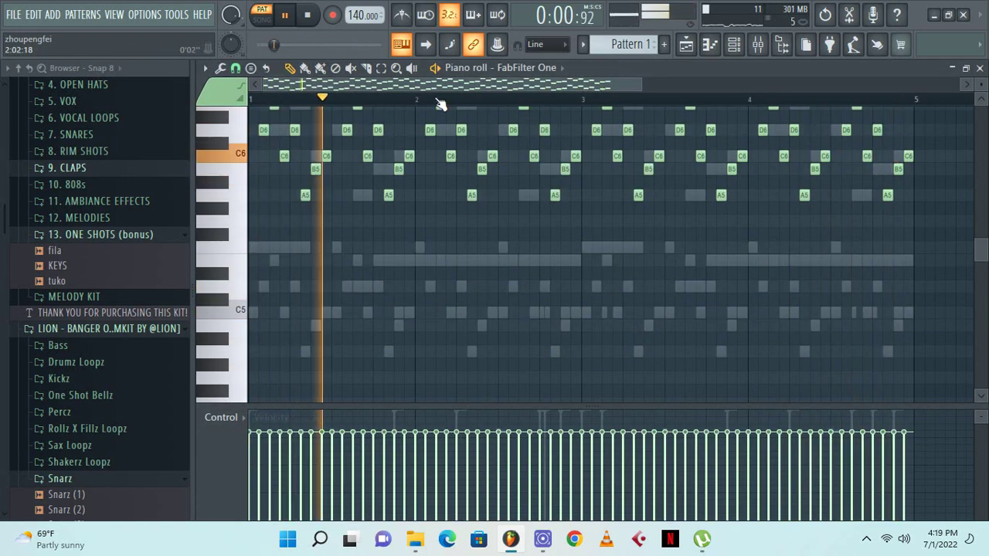
pyautogui.click(980, 68)
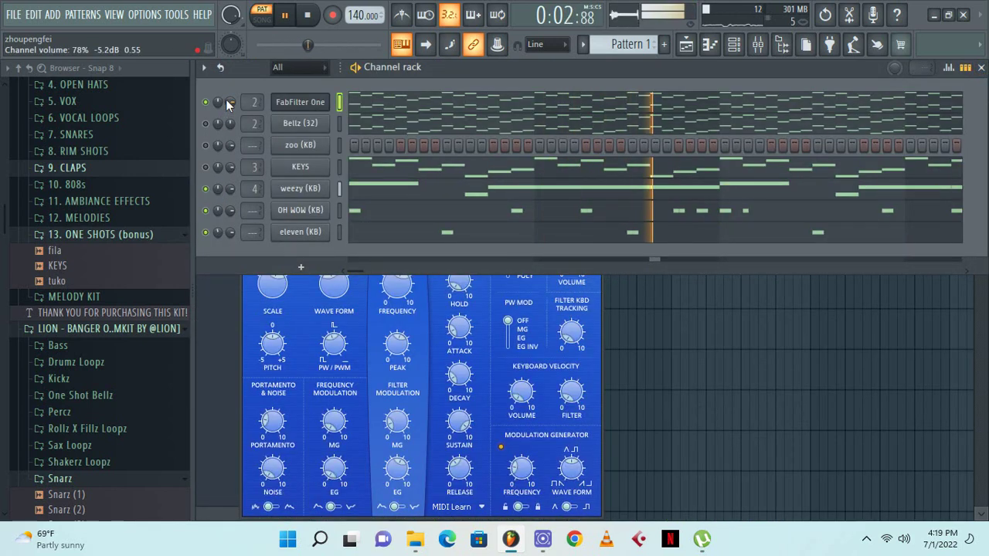
pyautogui.moveTo(229, 105); pyautogui.dragTo(230, 132)
# Start a new project from the Basic 808 with limiter template and show its channel rack
pyautogui.click(12, 16)
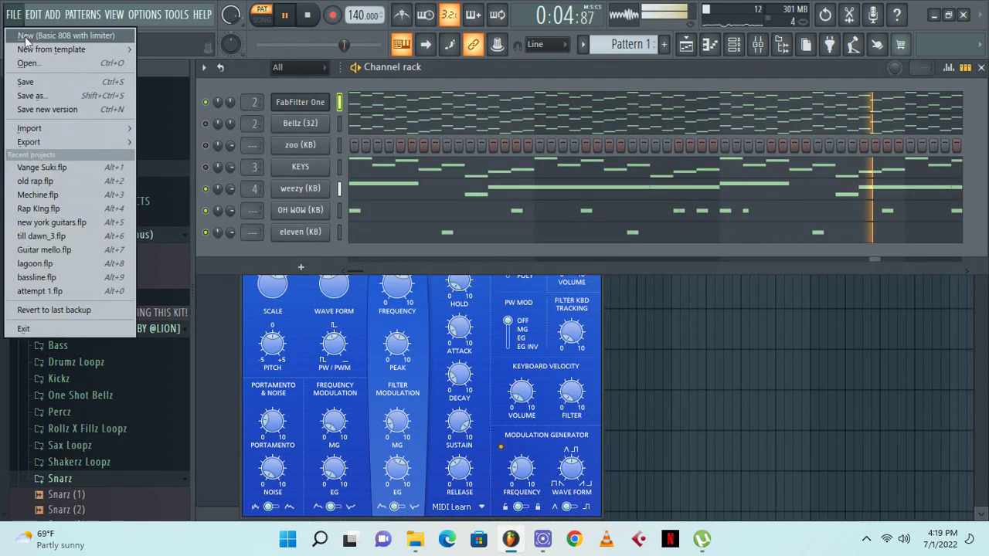
pyautogui.click(25, 36)
pyautogui.click(513, 306)
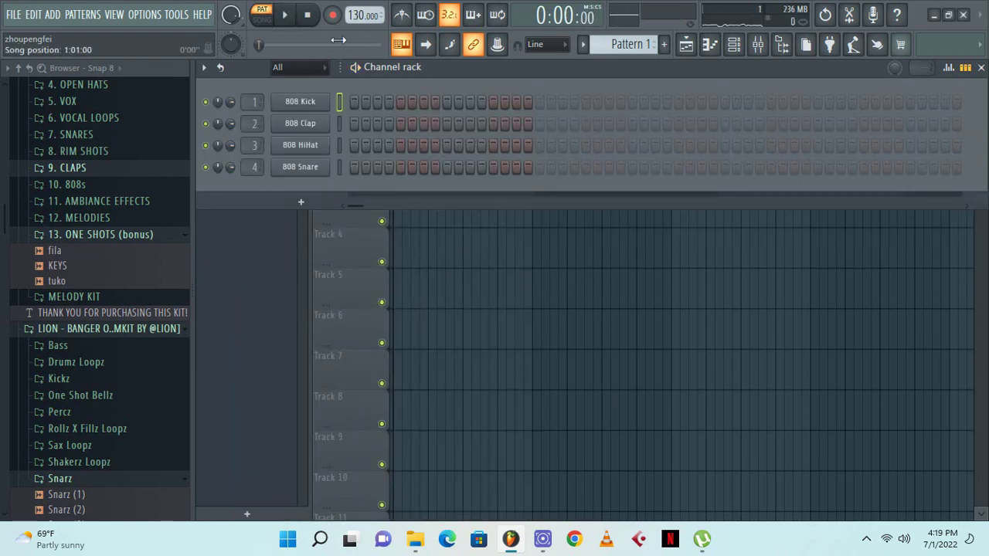
pyautogui.click(13, 14)
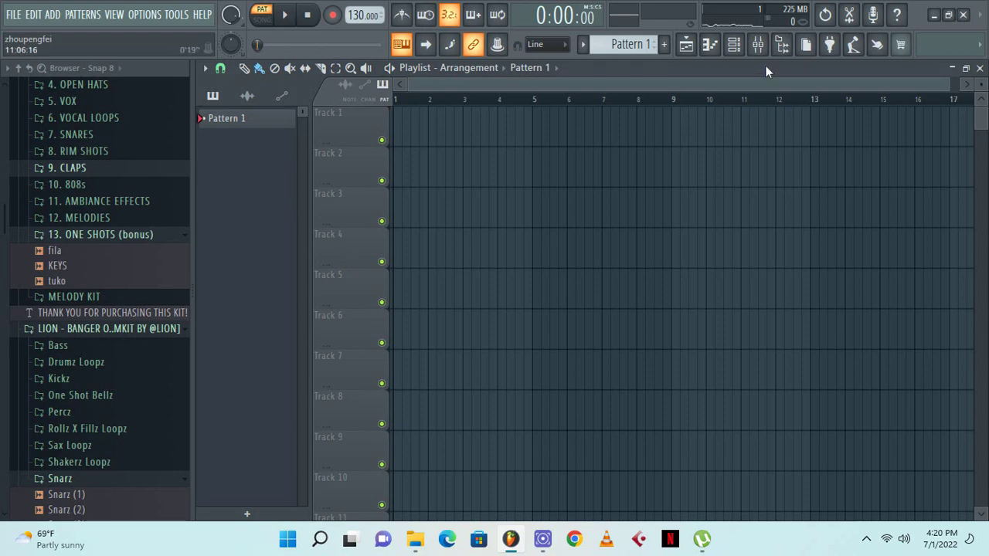
pyautogui.click(734, 44)
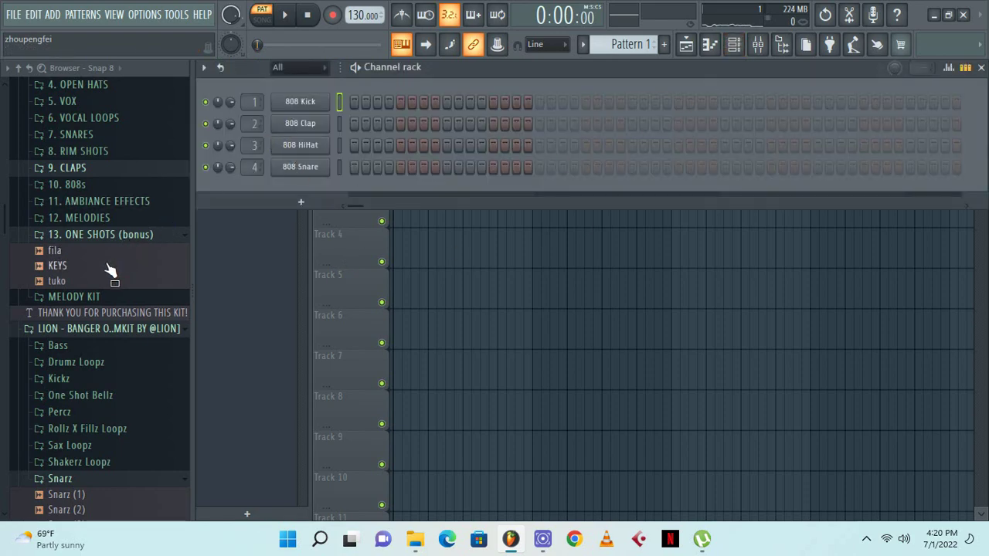
# Browse the drum kit folders and audition the loops in the ORBITAL kit's 12. MELODIES folder, including PATROL and DEMONS
pyautogui.scroll(5, 106, 272)
pyautogui.scroll(3, 100, 282)
pyautogui.scroll(15, 100, 283)
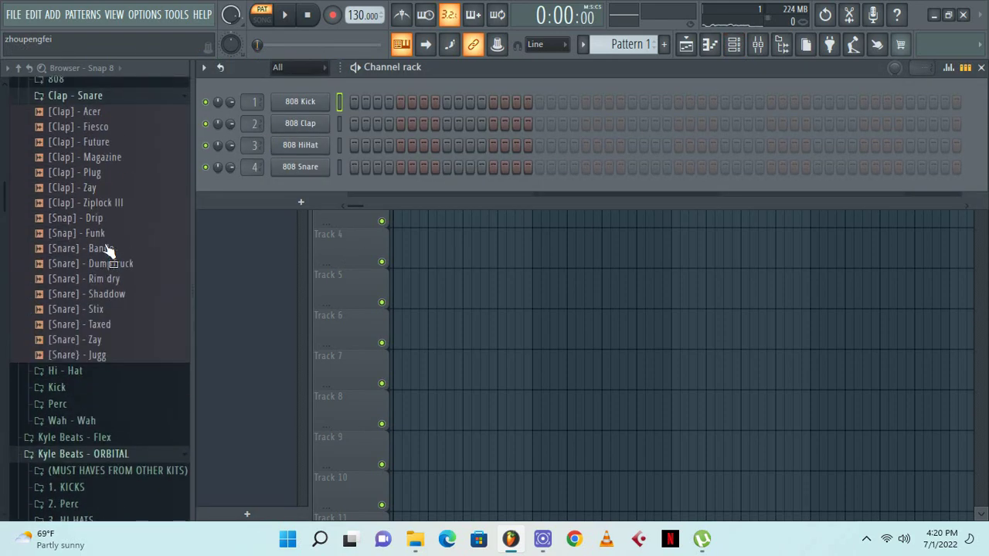
pyautogui.scroll(15, 114, 301)
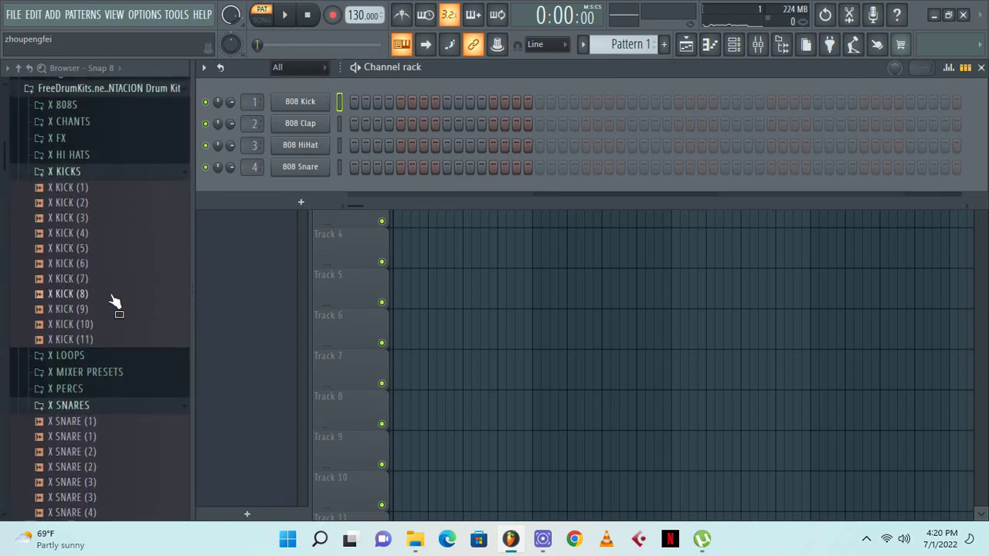
pyautogui.scroll(-15, 114, 330)
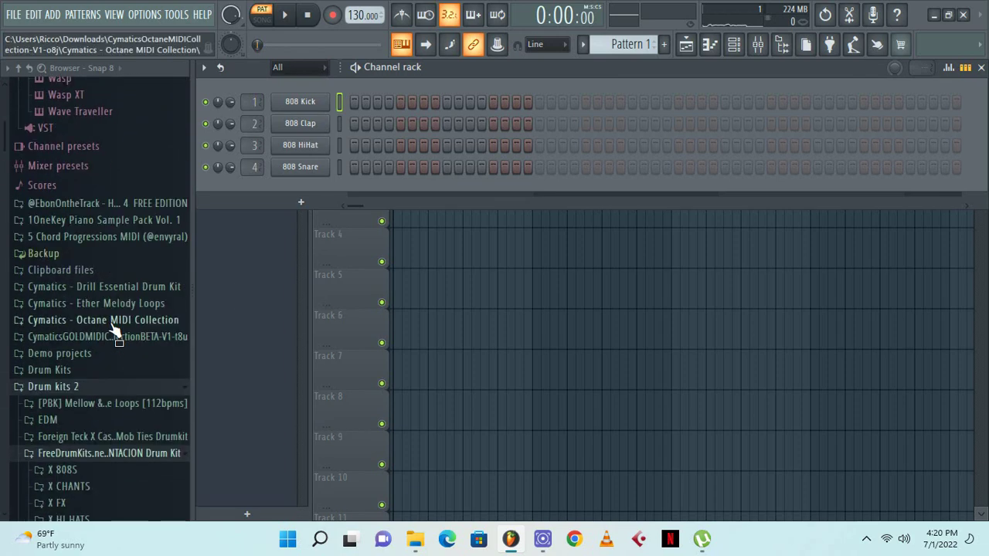
pyautogui.scroll(-10, 113, 329)
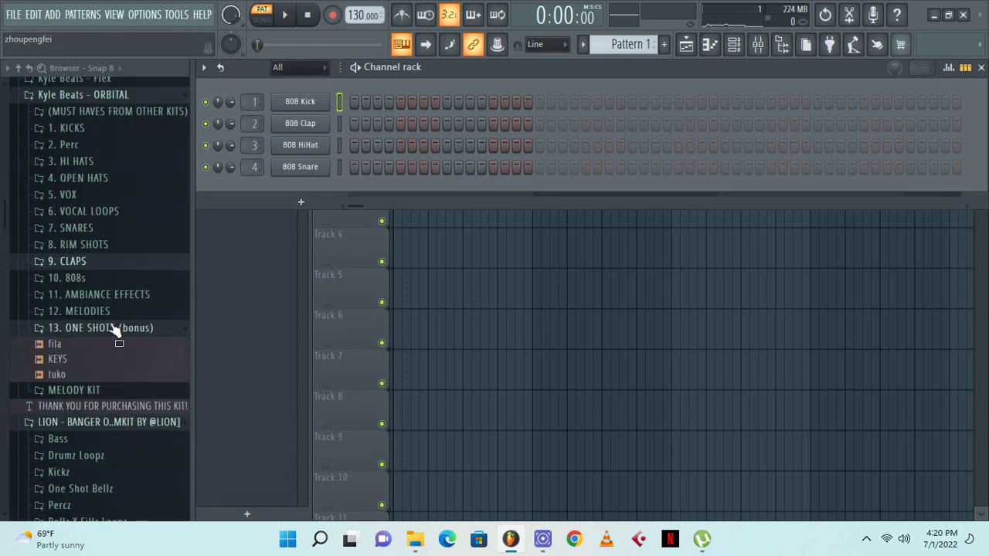
pyautogui.scroll(3, 108, 312)
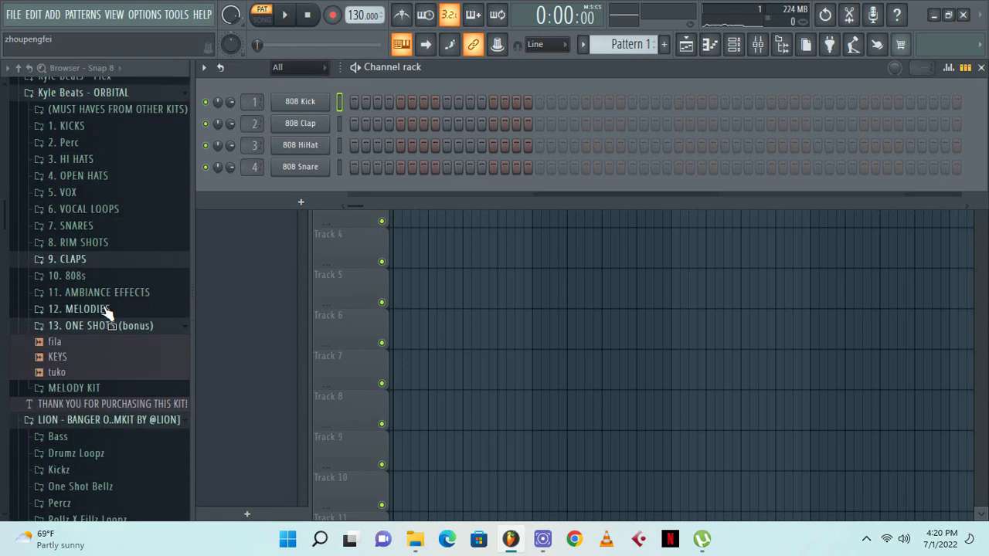
pyautogui.click(114, 311)
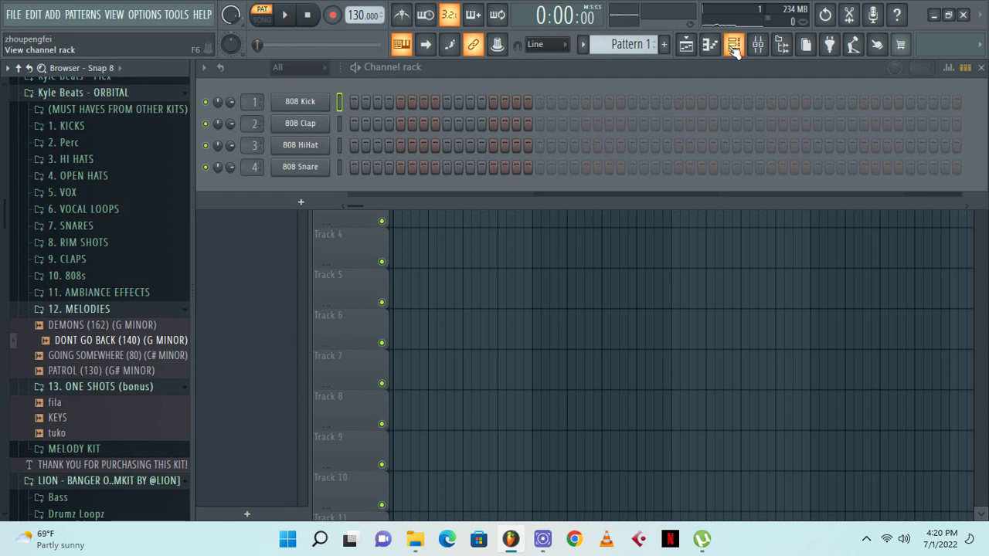
pyautogui.click(123, 371)
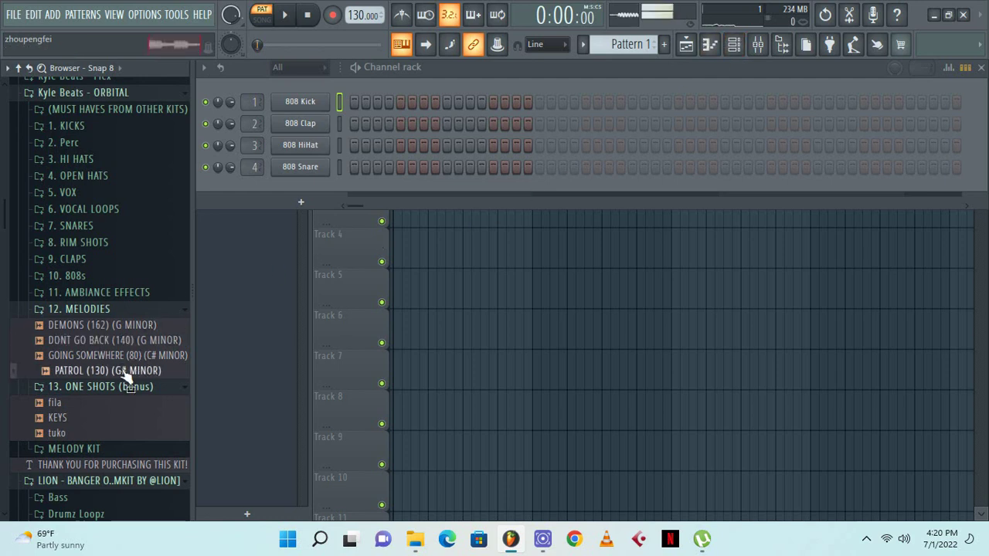
pyautogui.click(135, 325)
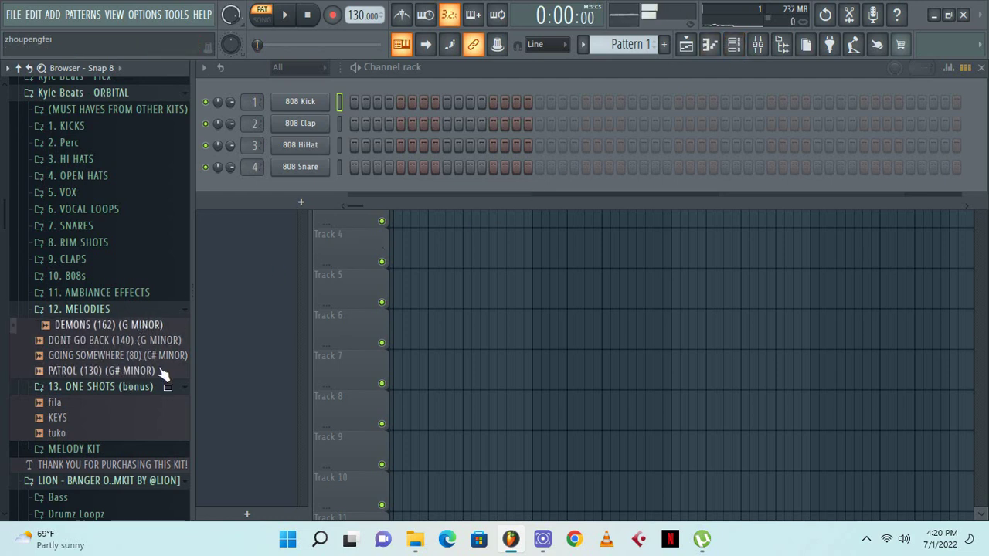
pyautogui.click(152, 315)
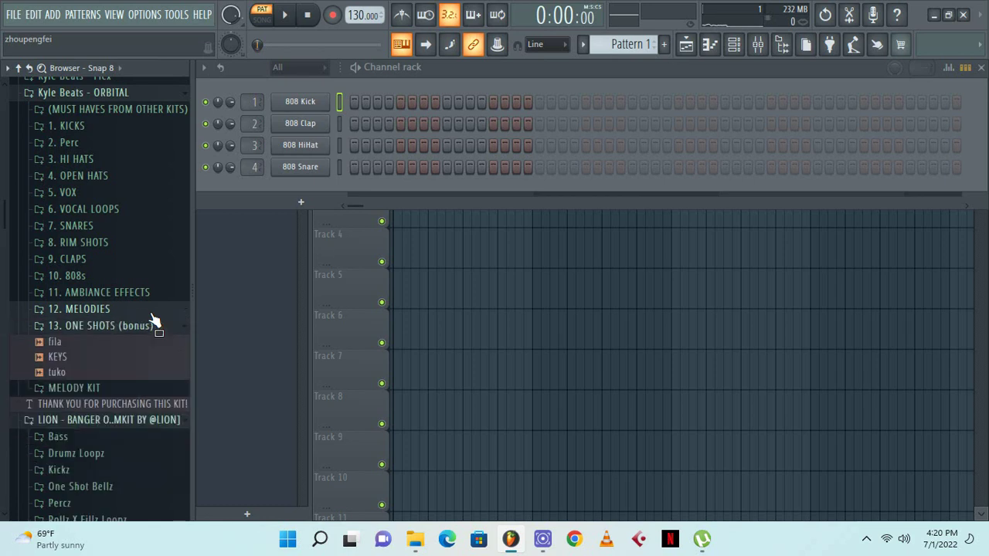
# Set the project tempo to 142 BPM and insert an Addictive Keys channel above the 808 Kick
pyautogui.moveTo(358, 15)
pyautogui.mouseDown()
pyautogui.moveTo(358, 34)
pyautogui.moveTo(358, 15)
pyautogui.mouseUp()
pyautogui.rightClick(321, 99)
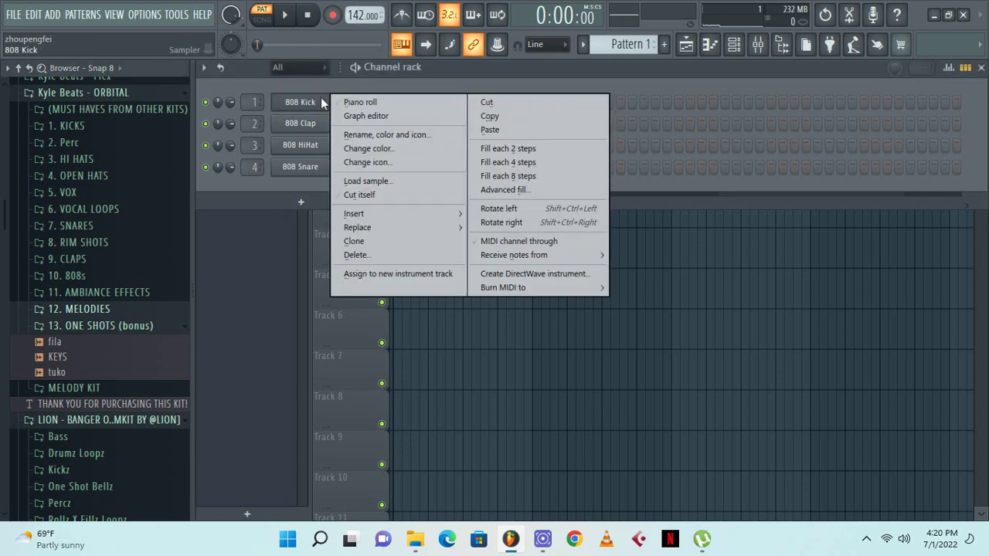
pyautogui.moveTo(404, 218)
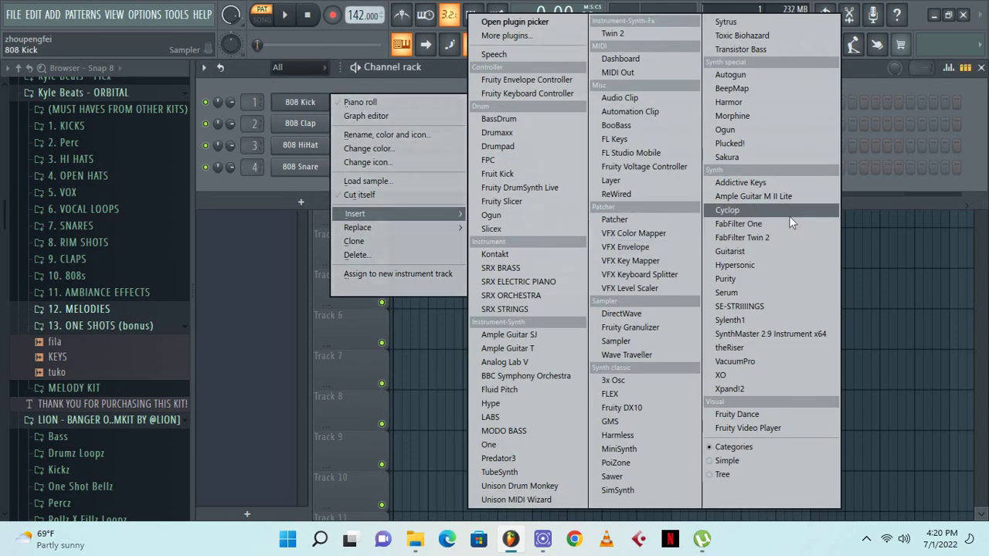
pyautogui.click(740, 182)
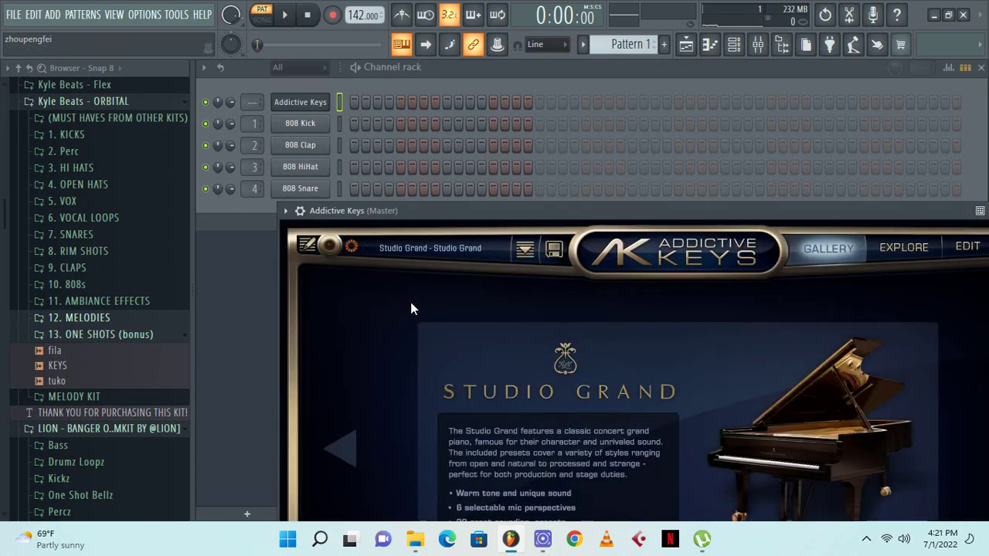
# Load Fruity Granulizer in place of the 808 Kick channel and close its plugin window
pyautogui.rightClick(324, 124)
pyautogui.moveTo(390, 239)
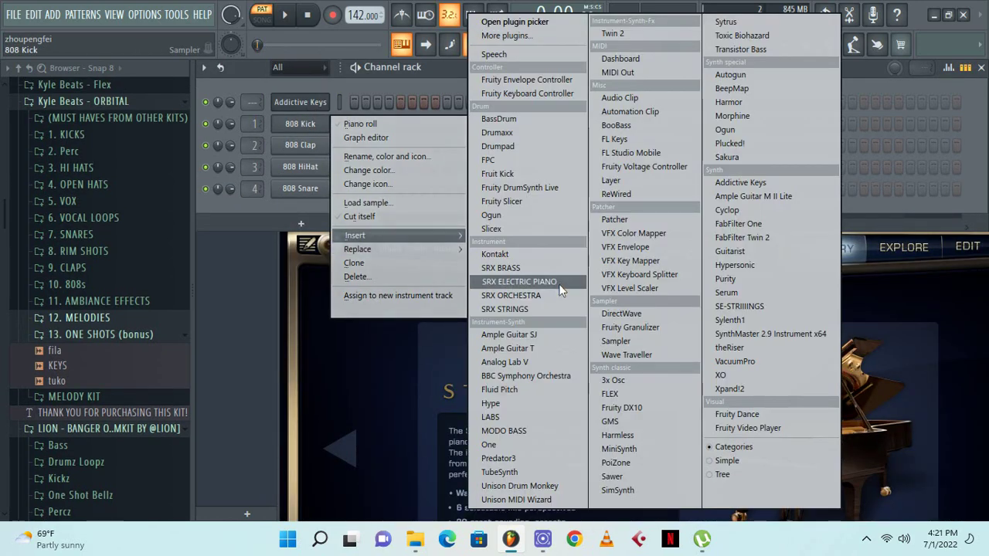
pyautogui.click(644, 329)
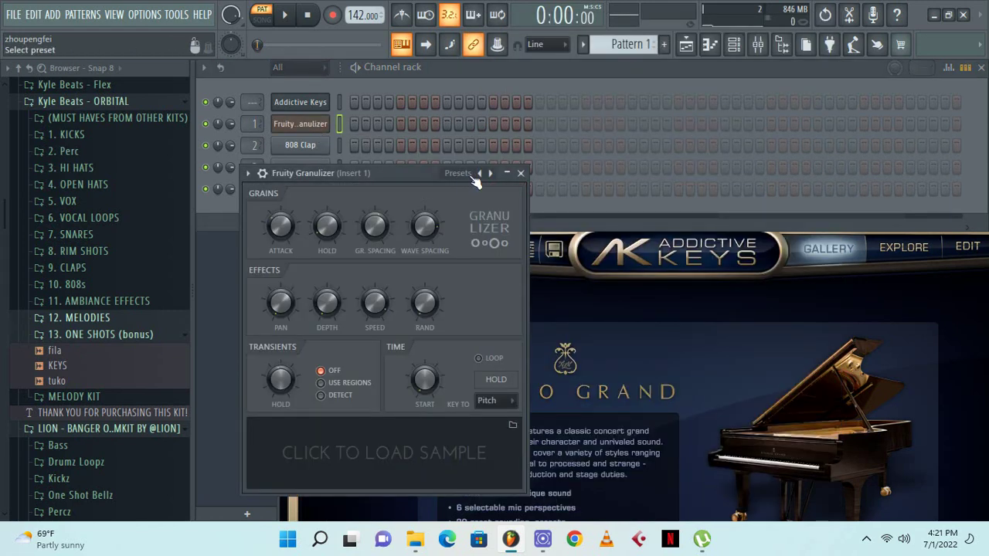
pyautogui.click(520, 173)
# Replace the Fruity Granulizer channel with a Sampler
pyautogui.rightClick(325, 123)
pyautogui.moveTo(403, 246)
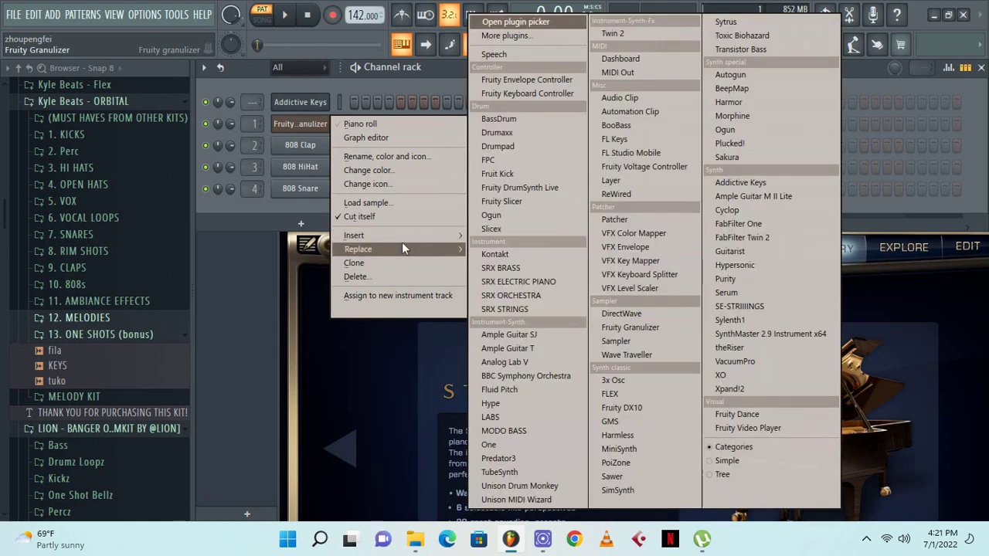
pyautogui.click(646, 339)
# Stamp a Minor Harmonic scale from C5 in the Sampler's piano roll and stretch its notes to four bars
pyautogui.rightClick(313, 123)
pyautogui.click(381, 127)
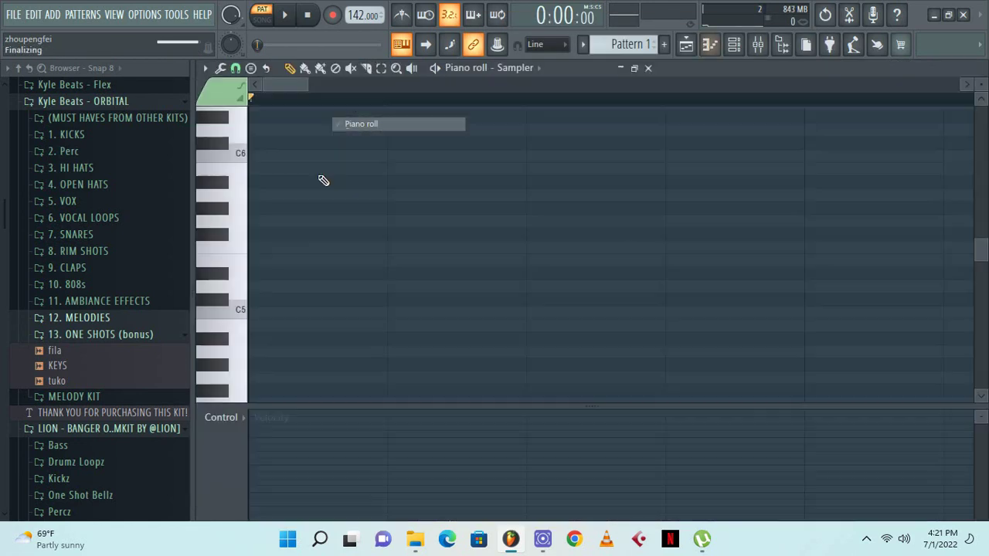
pyautogui.click(257, 68)
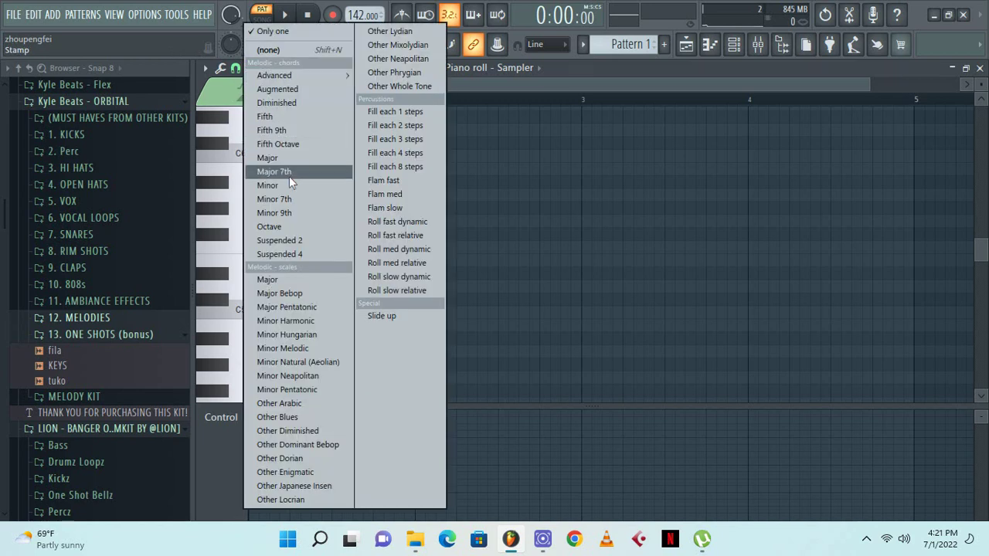
pyautogui.click(316, 324)
pyautogui.click(255, 312)
pyautogui.moveTo(267, 312); pyautogui.dragTo(905, 327)
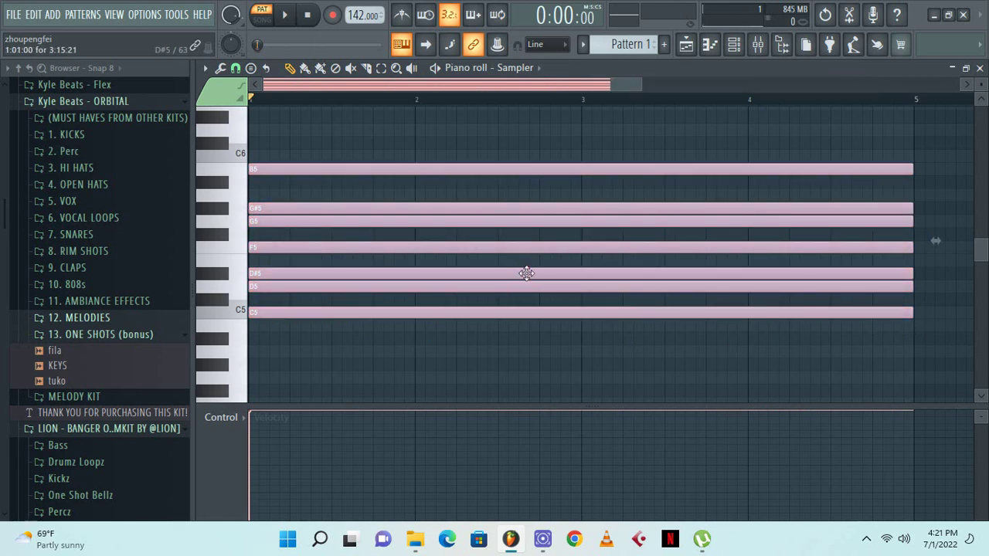
# Copy the scale notes into the octaves below and above, and duplicate the whole set across bars 5 to 8
pyautogui.moveTo(257, 273); pyautogui.dragTo(173, 356)
pyautogui.click(944, 168)
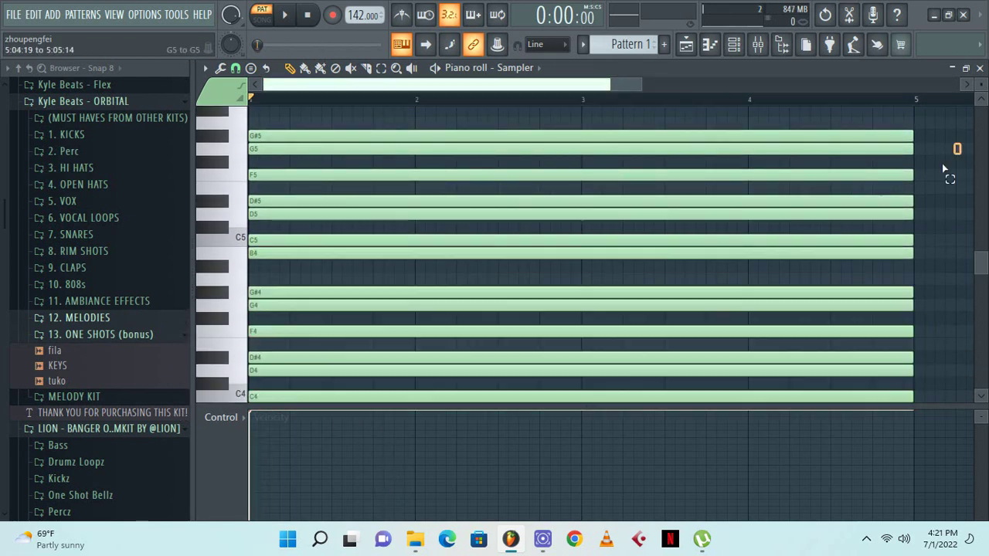
pyautogui.moveTo(943, 168); pyautogui.dragTo(898, 241)
pyautogui.moveTo(896, 321); pyautogui.dragTo(849, 97)
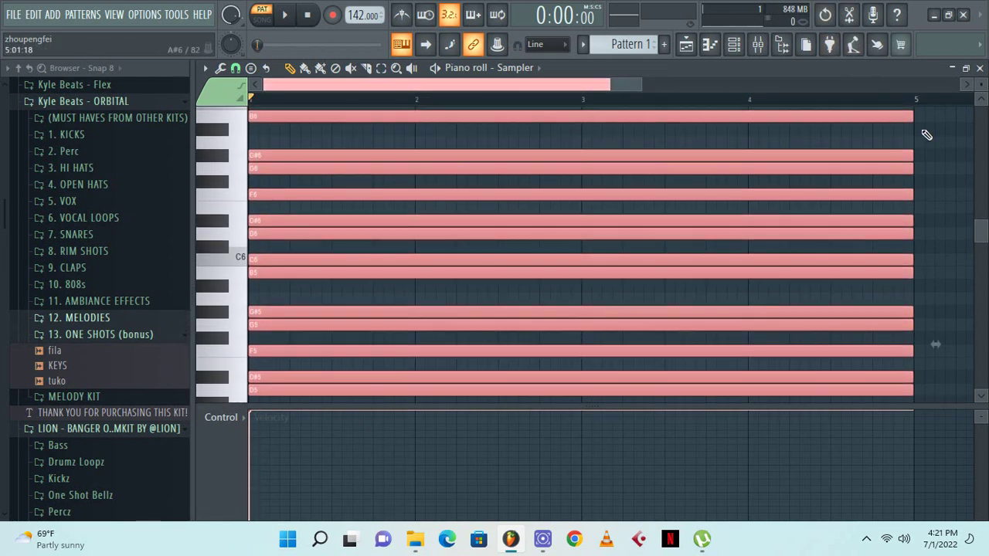
pyautogui.moveTo(924, 128); pyautogui.dragTo(870, 181)
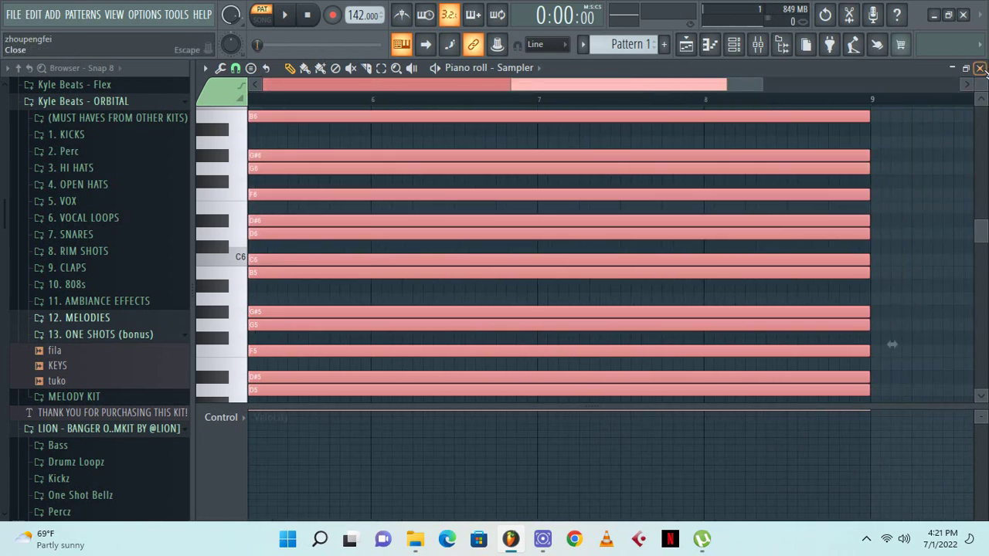
# Close the Sampler's piano roll and open the piano roll of the Addictive Keys channel
pyautogui.click(980, 68)
pyautogui.rightClick(319, 101)
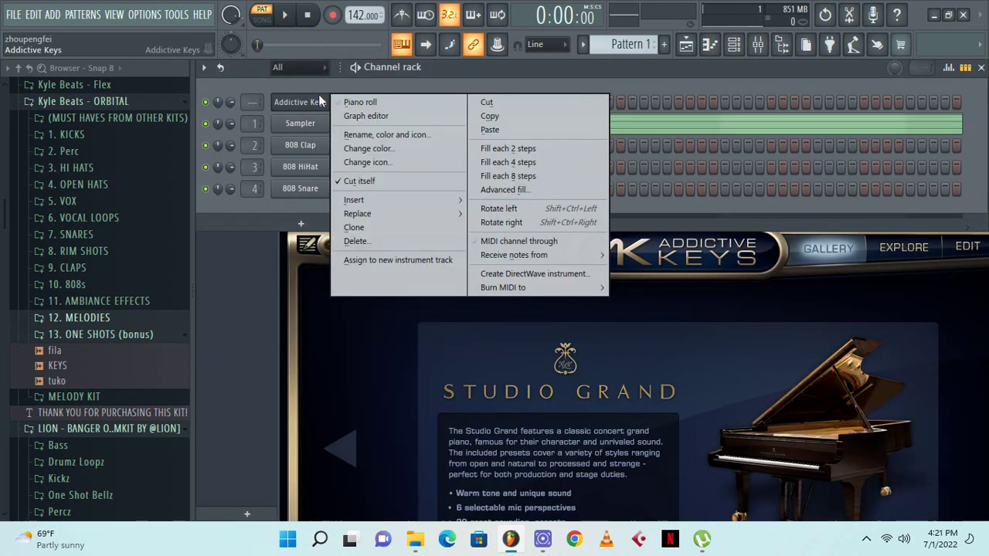
pyautogui.click(348, 102)
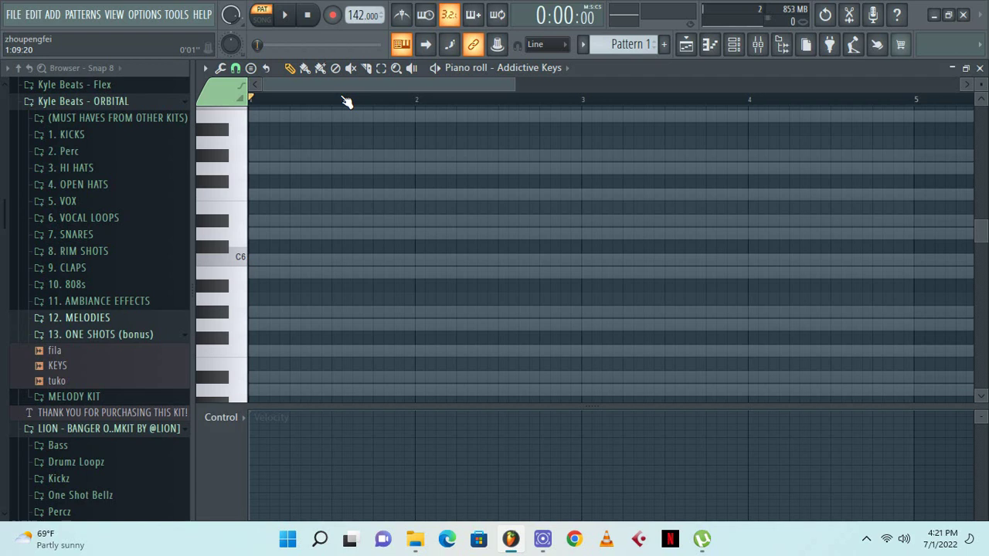
# Place a C6 note at bar 1, slice it at bar 2, delete the remainder and set its velocity to 77%
pyautogui.click(261, 261)
pyautogui.moveTo(301, 260); pyautogui.dragTo(291, 260)
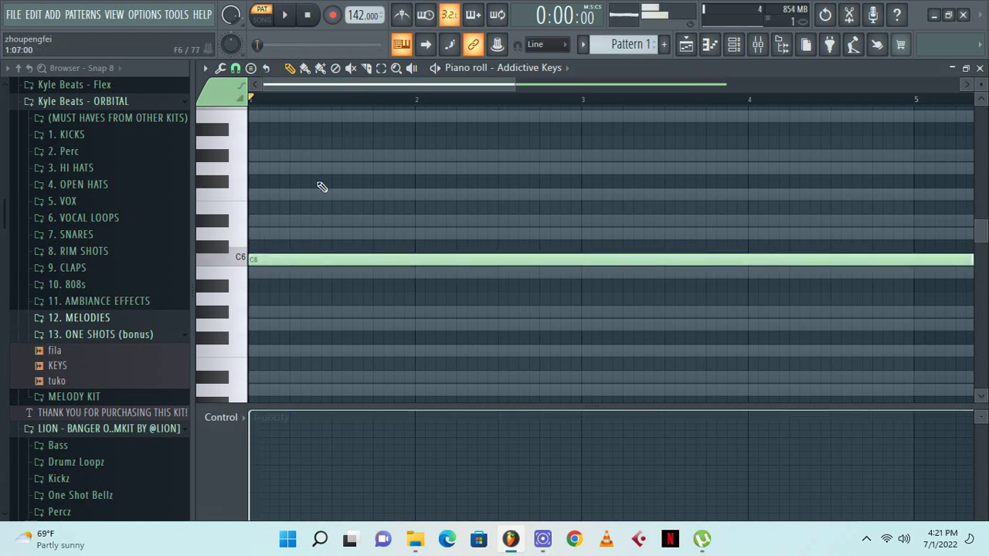
pyautogui.click(366, 68)
pyautogui.click(417, 258)
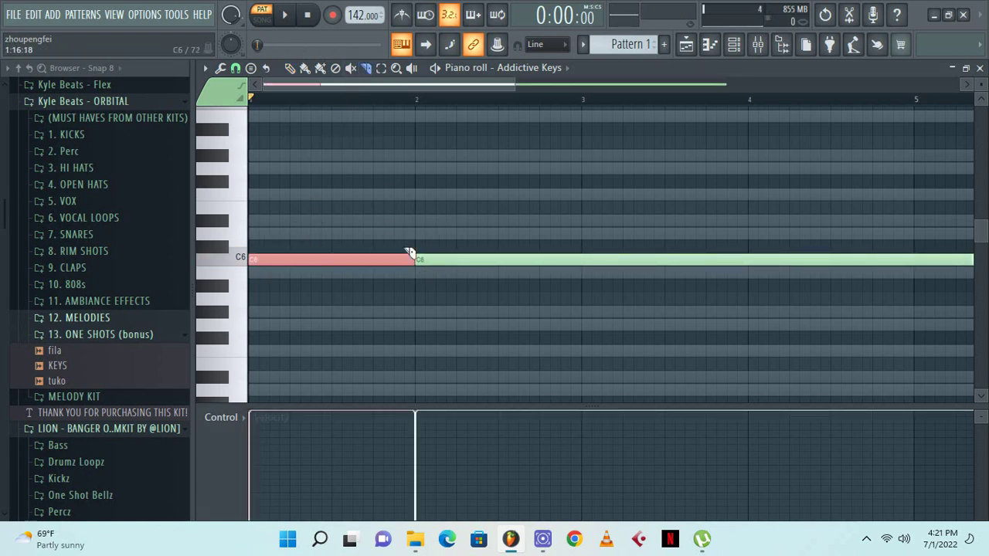
pyautogui.click(290, 68)
pyautogui.rightClick(456, 260)
pyautogui.click(251, 438)
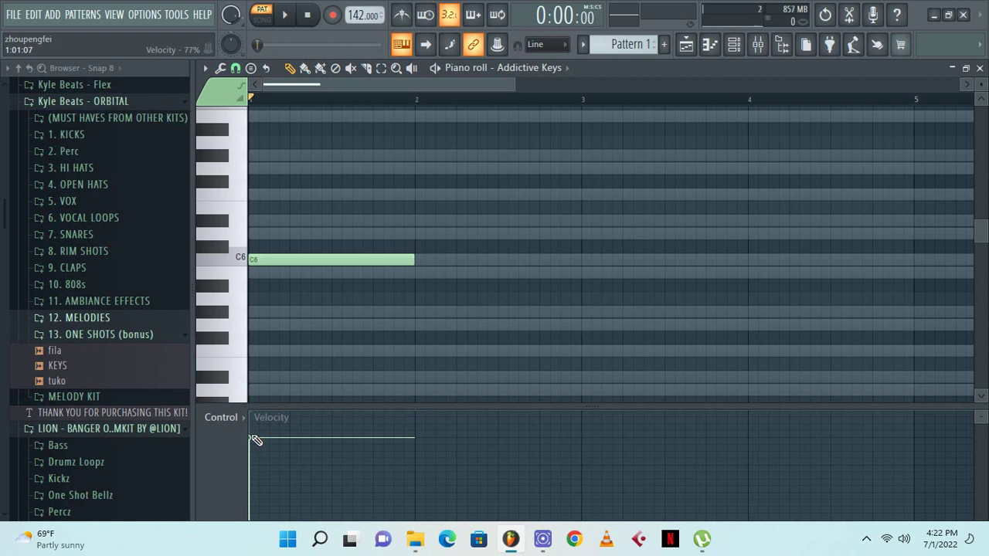
# Play the pattern several times and audition possible follow-up notes against the C6 note
pyautogui.press('space')
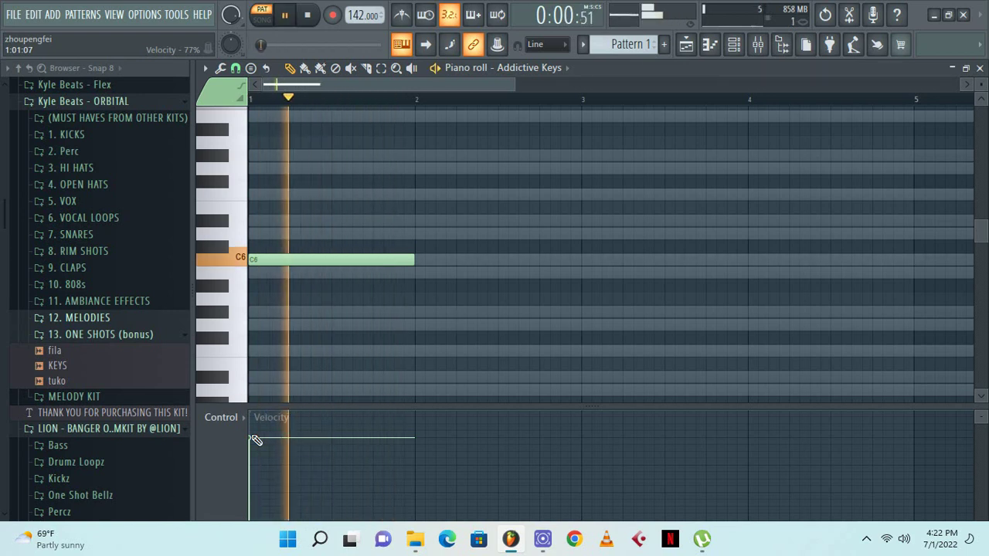
pyautogui.press('space')
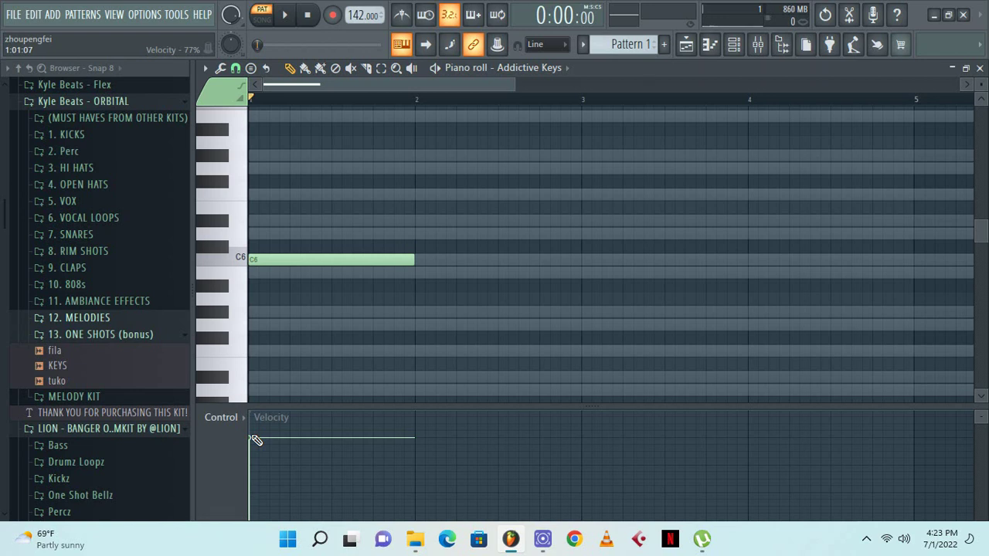
pyautogui.press('space')
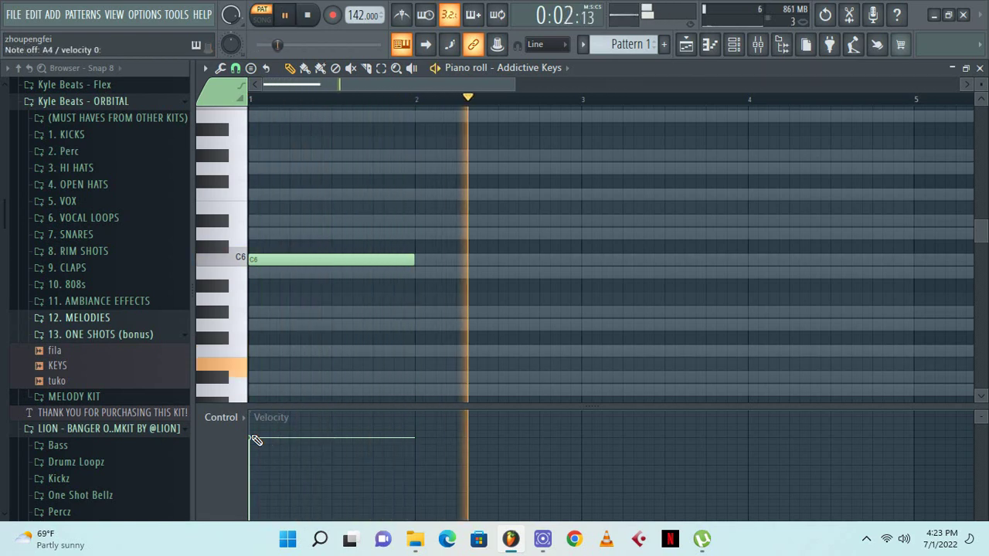
pyautogui.press('space')
pyautogui.press('space')
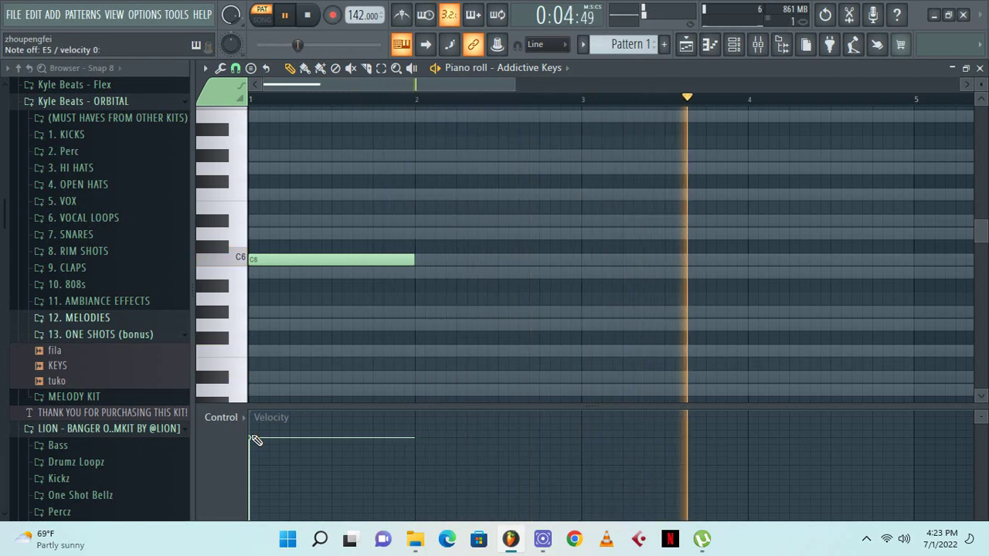
pyautogui.press('space')
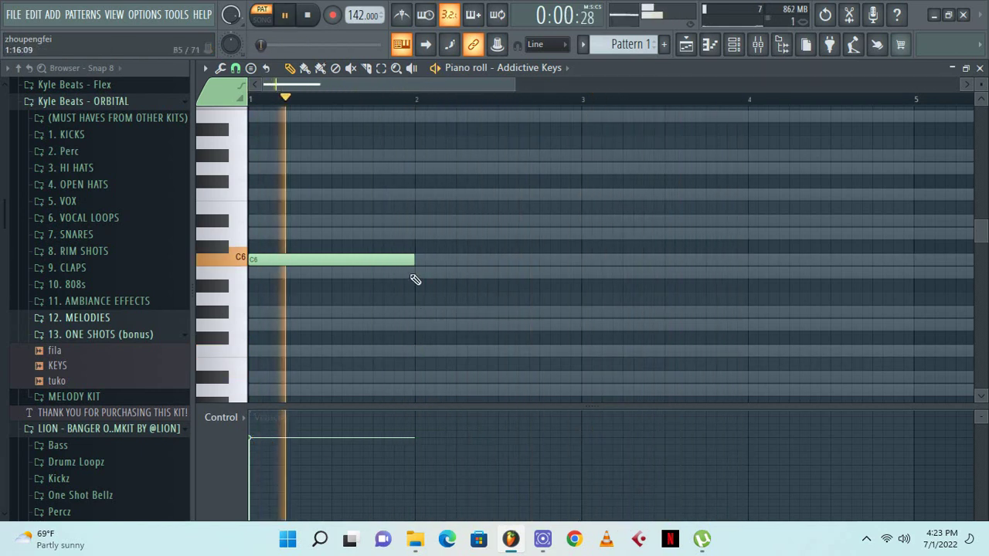
pyautogui.press('space')
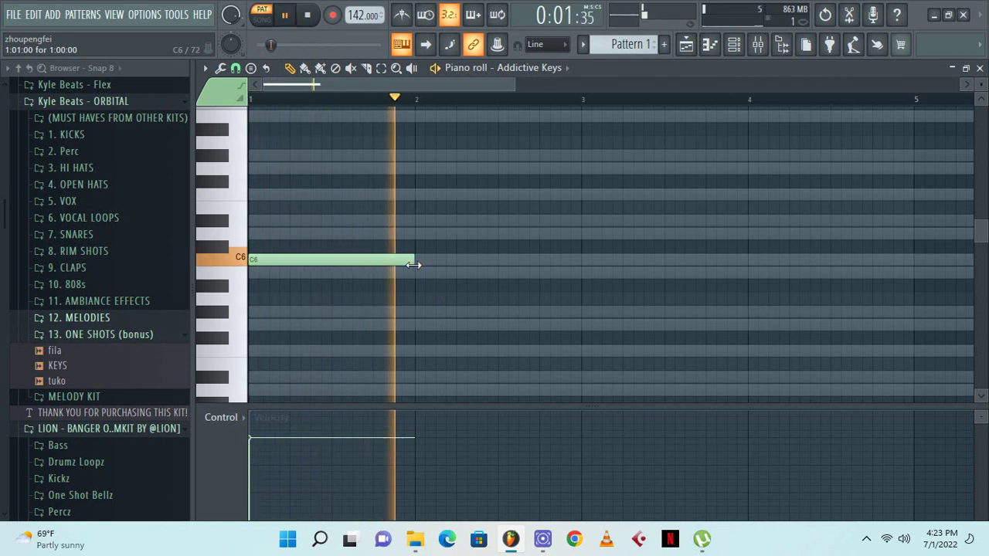
# Try a D#5 note at bar 2, delete it, and place a one-bar G#5 note there instead
pyautogui.click(421, 378)
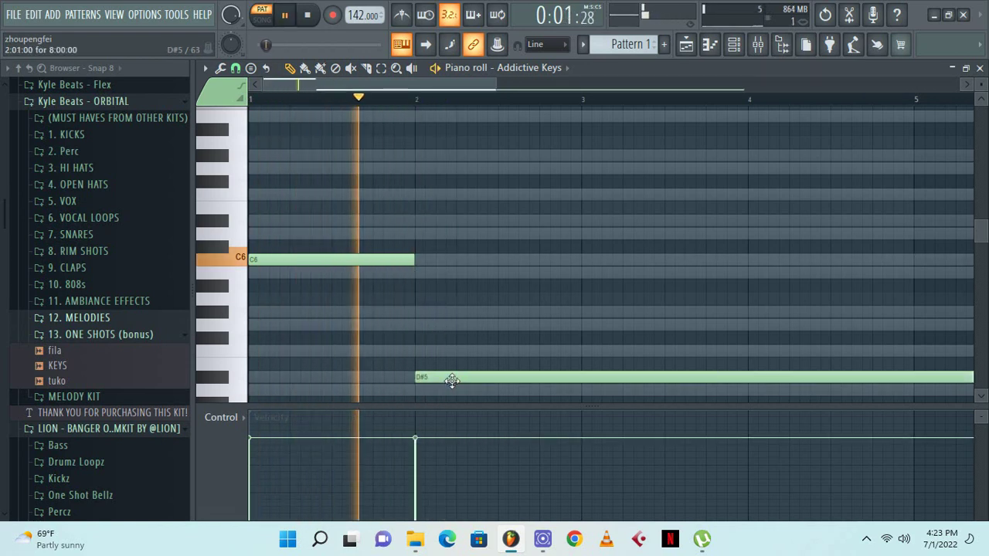
pyautogui.rightClick(435, 376)
pyautogui.press('space')
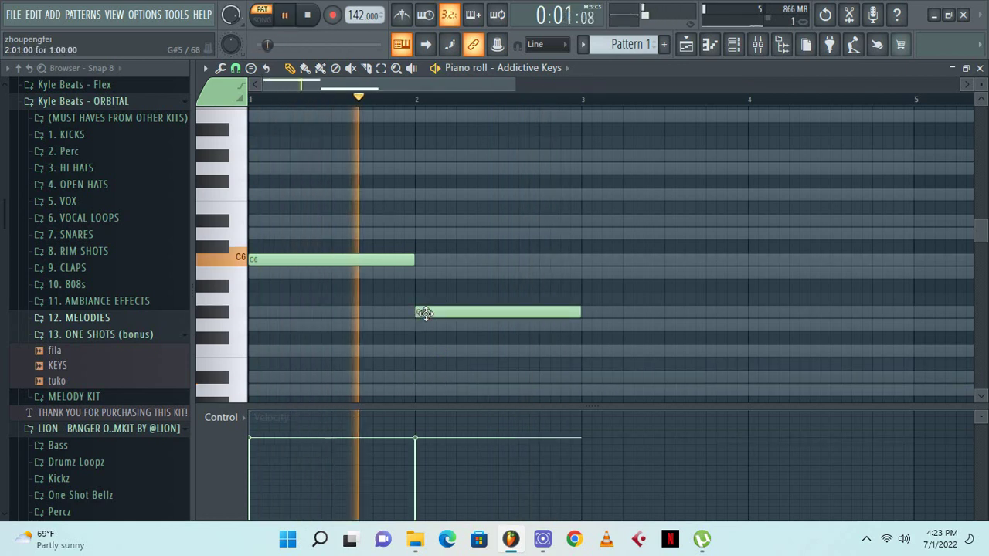
pyautogui.press('space')
pyautogui.moveTo(456, 314); pyautogui.dragTo(453, 332)
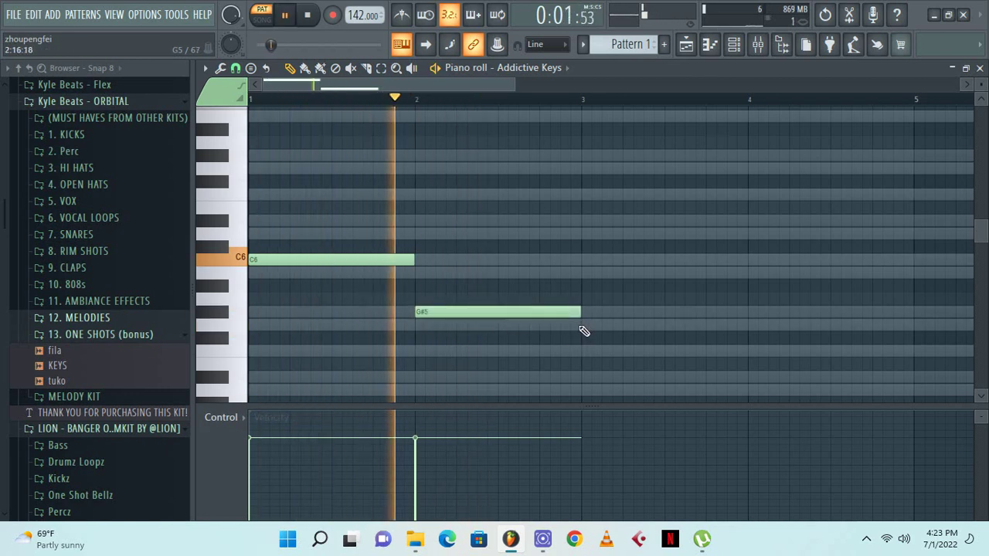
# Add a G5 note at the middle of bar 2 and trim both G#5 and G5 to half a bar
pyautogui.click(506, 326)
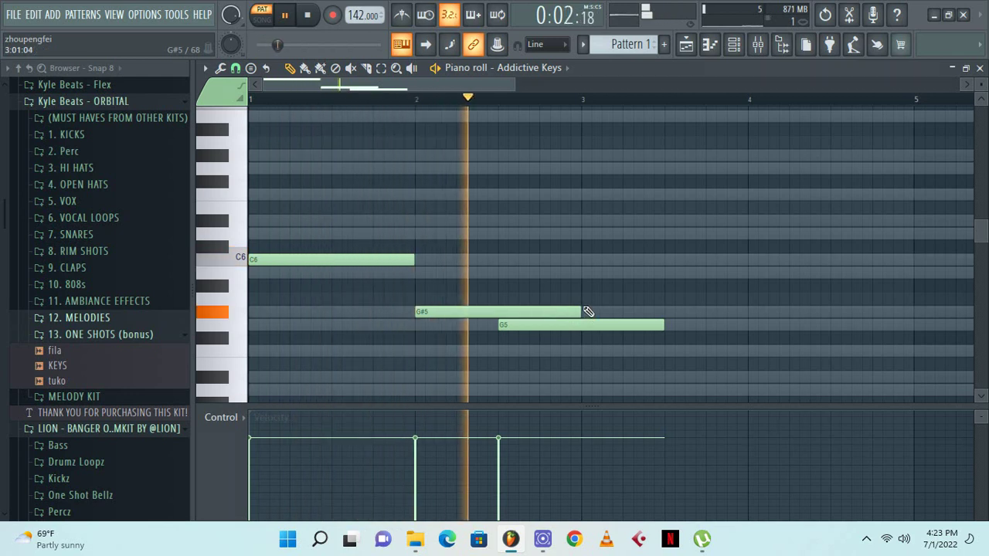
pyautogui.hotkey('ctrl', 'l')
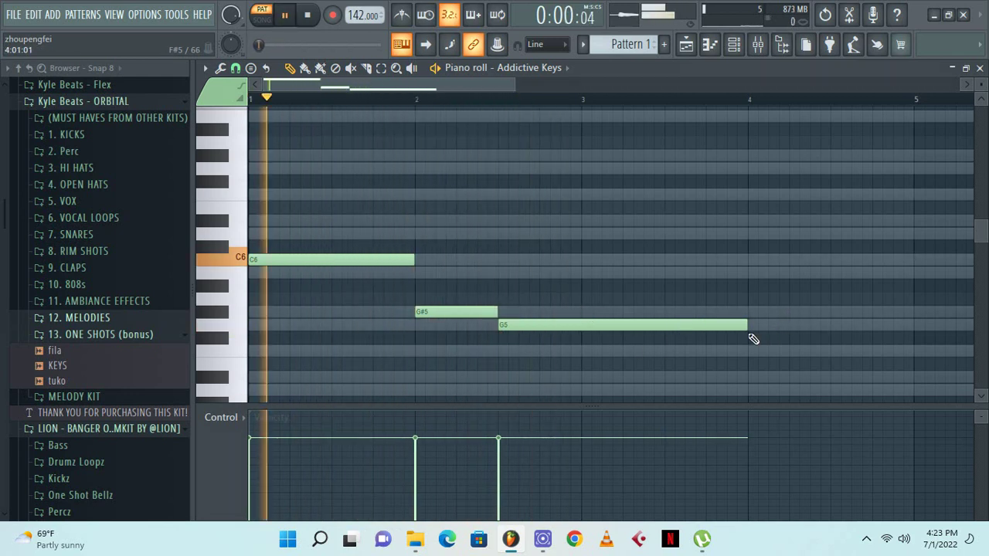
pyautogui.moveTo(753, 338); pyautogui.dragTo(577, 339)
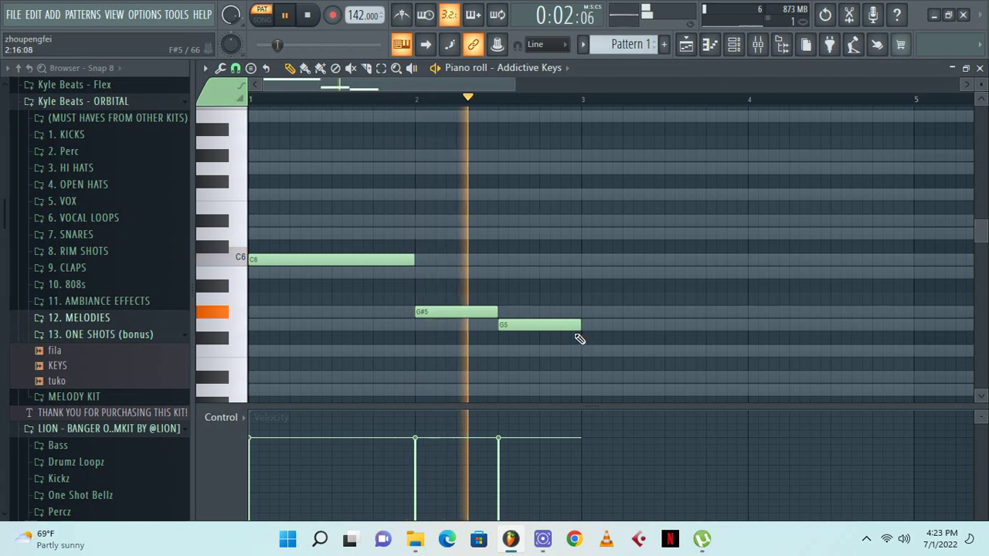
# Duplicate the C6, G#5 and G5 notes into bars 3 and 4 and play the pattern
pyautogui.moveTo(603, 214); pyautogui.dragTo(371, 360)
pyautogui.hotkey('ctrl', 'b')
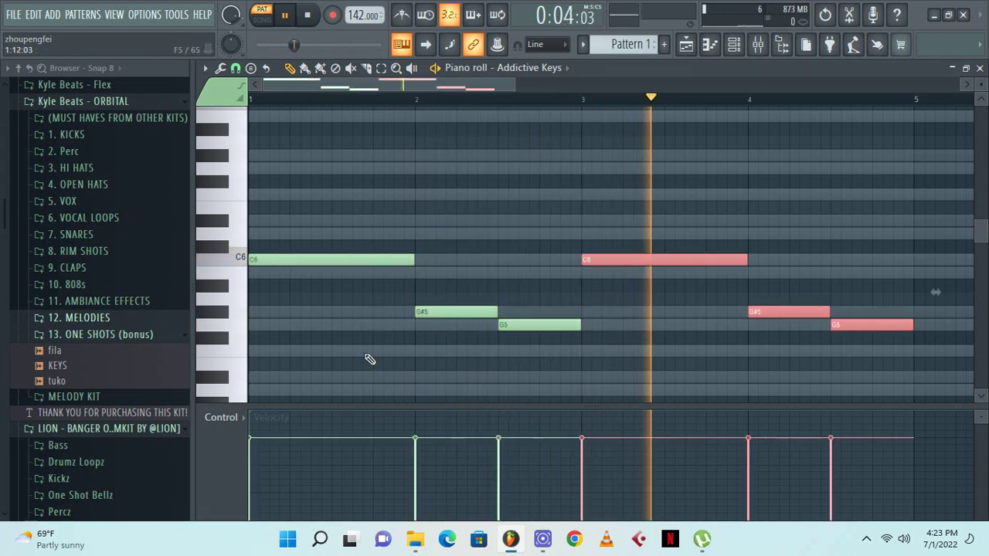
pyautogui.press('space')
pyautogui.press('space')
# Stack one-bar D#6 and G6 notes on the C6 note in bar 1 to form a chord
pyautogui.click(259, 264)
pyautogui.press('space')
pyautogui.press('space')
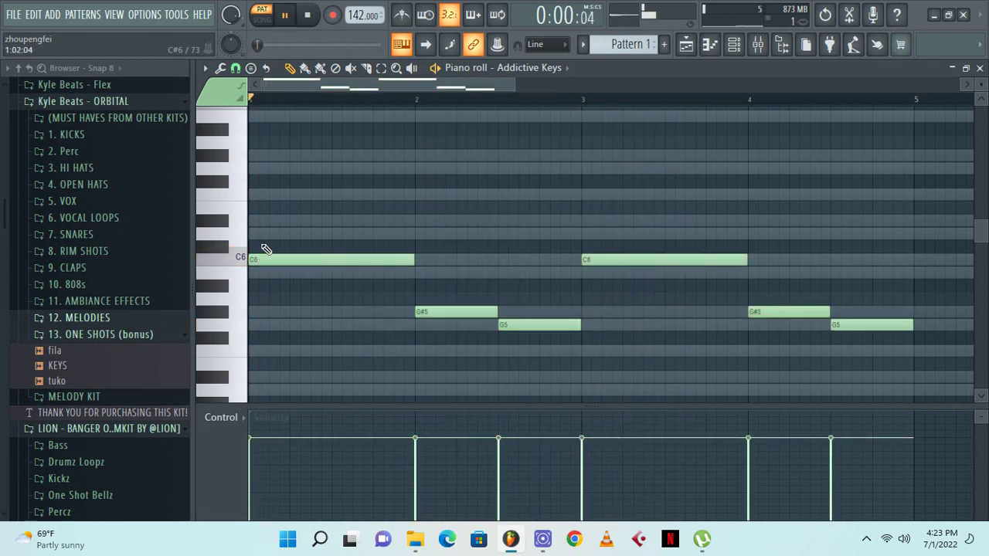
pyautogui.click(250, 223)
pyautogui.press('space')
pyautogui.click(252, 154)
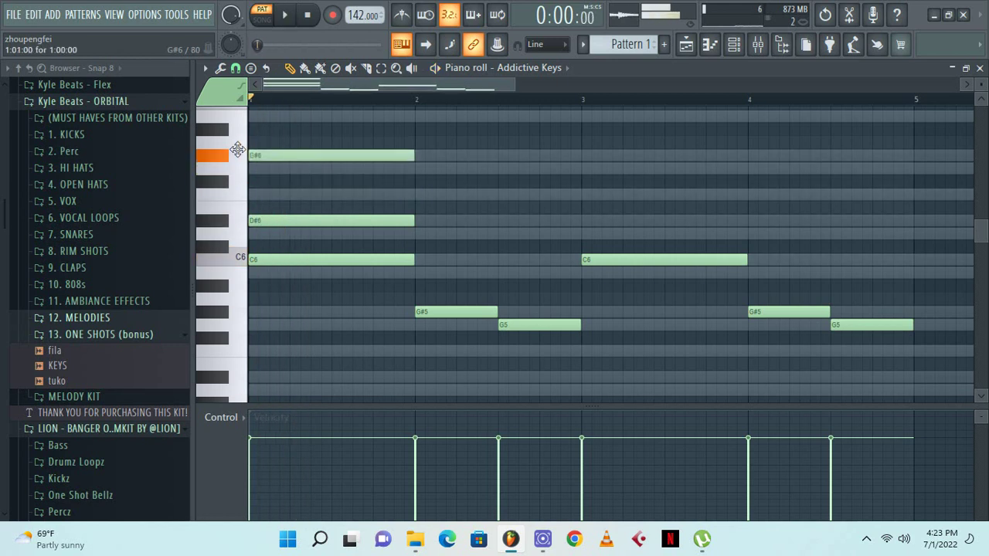
pyautogui.press('space')
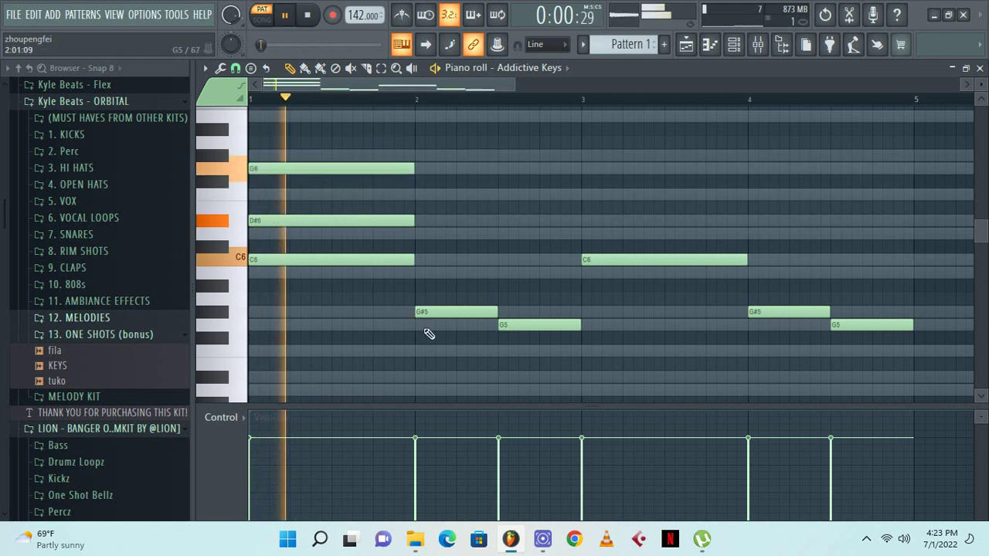
# Build the bar 2 chords with C6 and D#6 above the G#5 note, and B5 and D6 above the G5 note
pyautogui.click(421, 273)
pyautogui.click(432, 233)
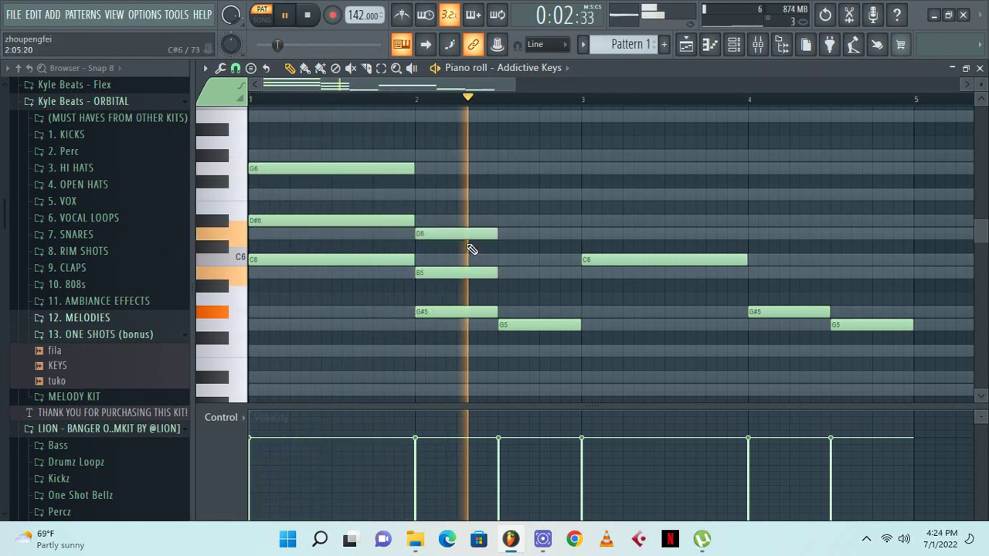
pyautogui.press('space')
pyautogui.press('space')
pyautogui.moveTo(502, 261); pyautogui.dragTo(503, 277)
pyautogui.press('space')
pyautogui.press('space')
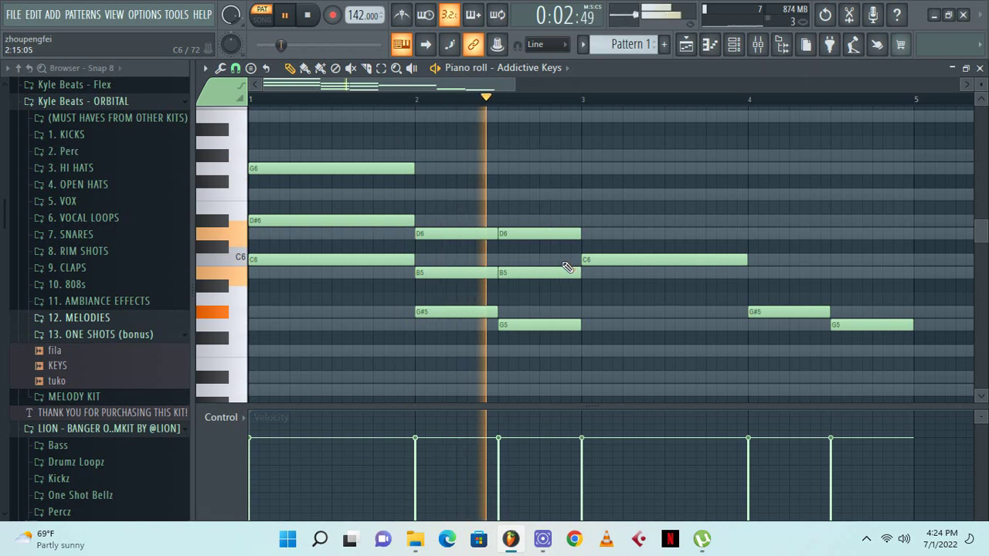
pyautogui.press('space')
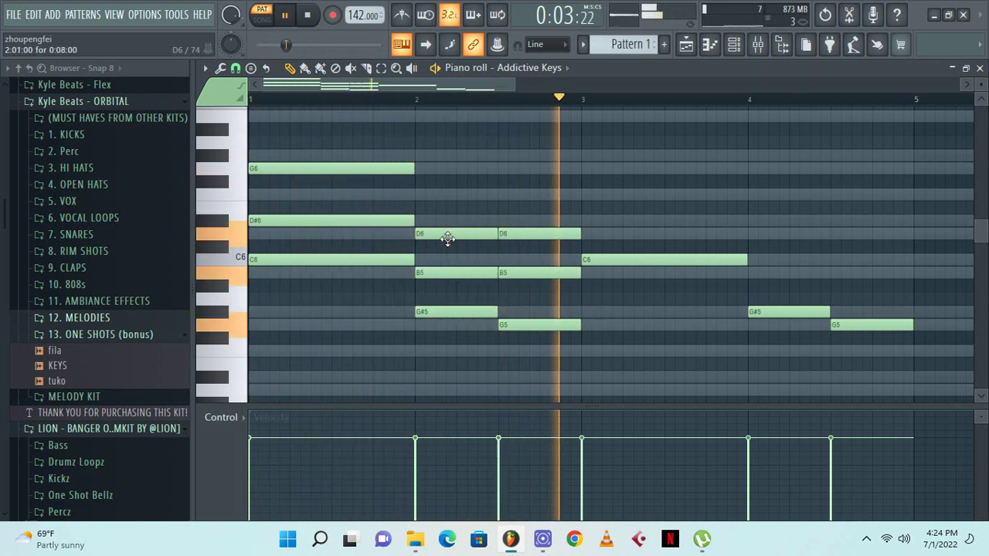
pyautogui.press('space')
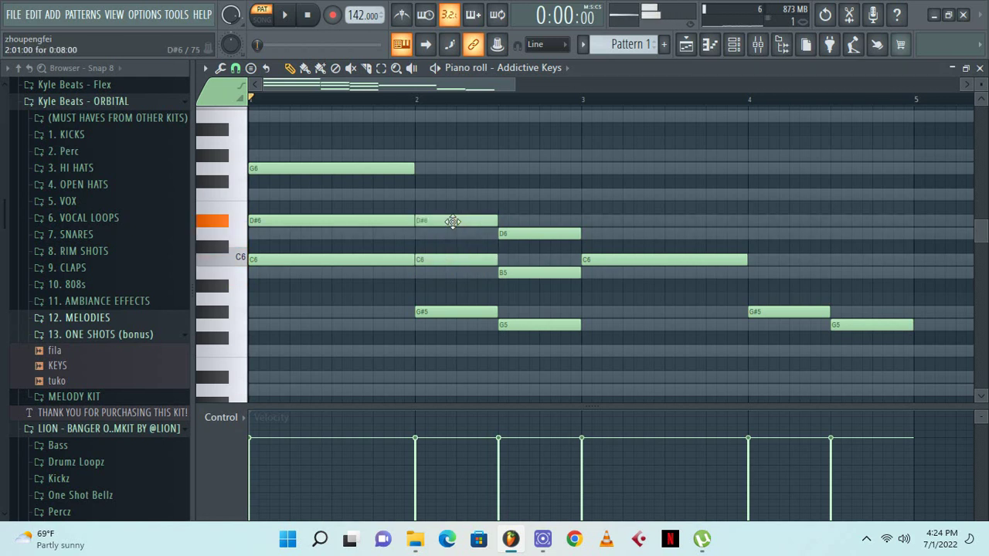
# Delete the single notes in bars 3 and 4 and duplicate the two-bar chord progression in their place
pyautogui.rightClick(672, 260)
pyautogui.rightClick(788, 311)
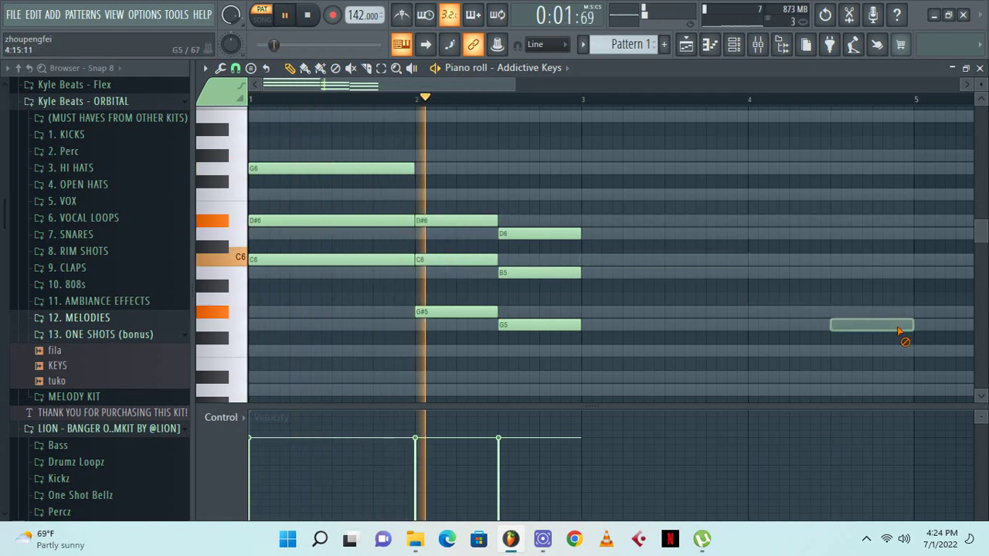
pyautogui.rightClick(897, 325)
pyautogui.hotkey('ctrl', 'b')
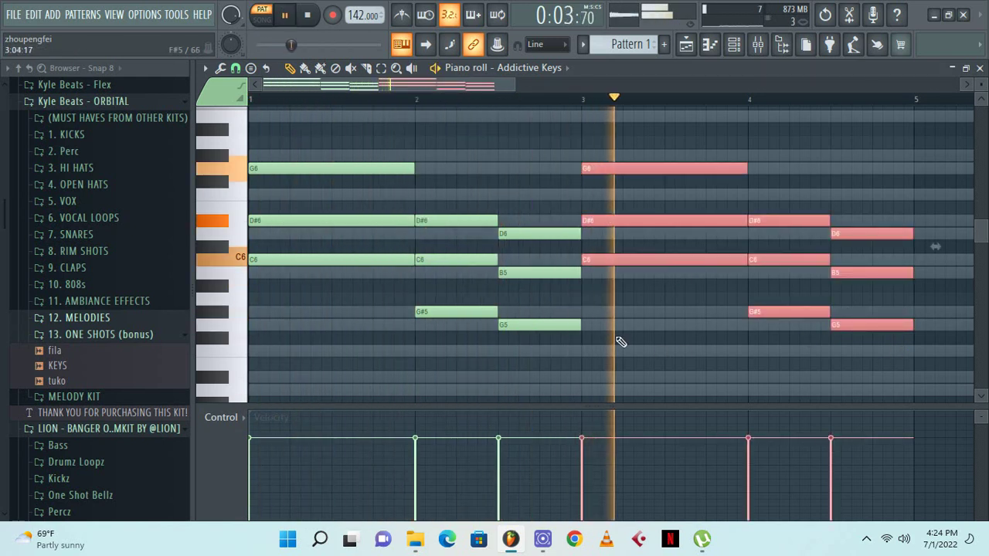
pyautogui.click(397, 362)
pyautogui.rightClick(386, 362)
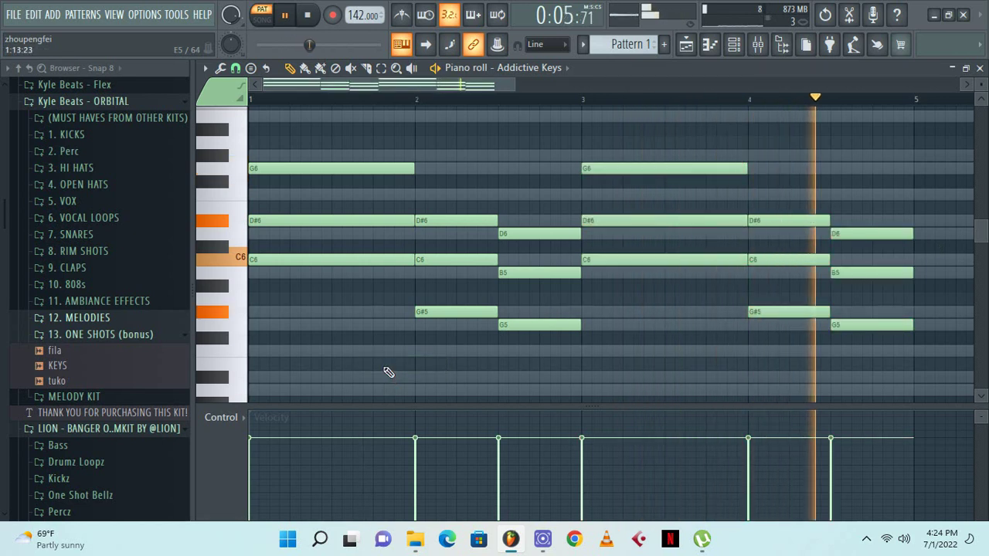
# Transpose the whole chord progression down one octave and play it back
pyautogui.scroll(1, 384, 371)
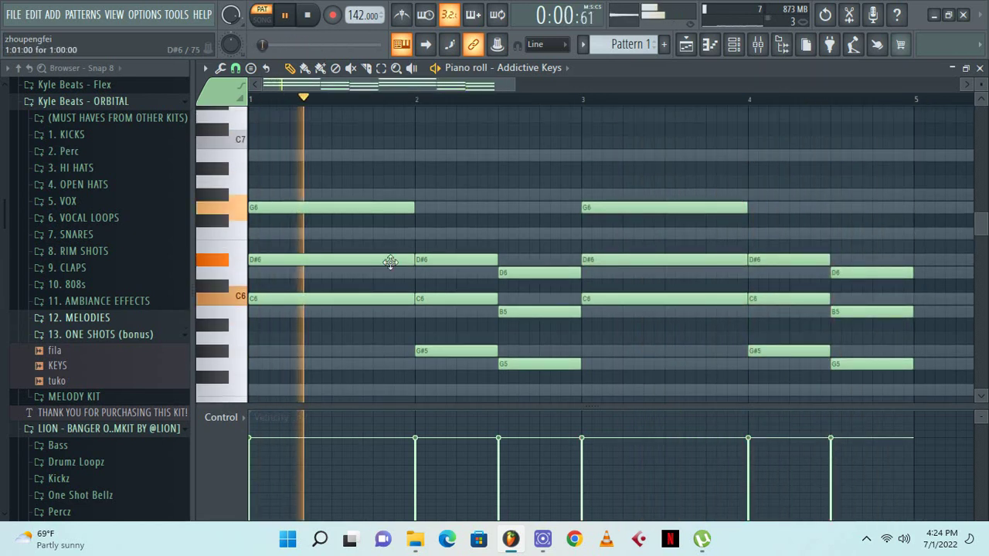
pyautogui.hotkey('ctrl', 'Down')
pyautogui.press('space')
pyautogui.press('space')
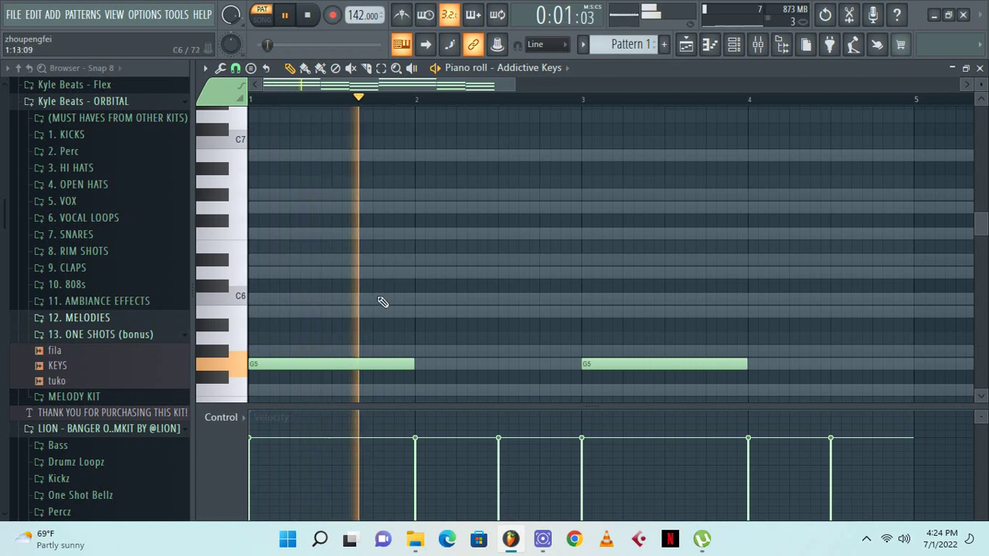
# Add half-bar melody notes above the chords, C6 on beat 4 of bar 1 and B5 on beat 4 of bar 2, and audition them
pyautogui.click(378, 298)
pyautogui.press('space')
pyautogui.press('space')
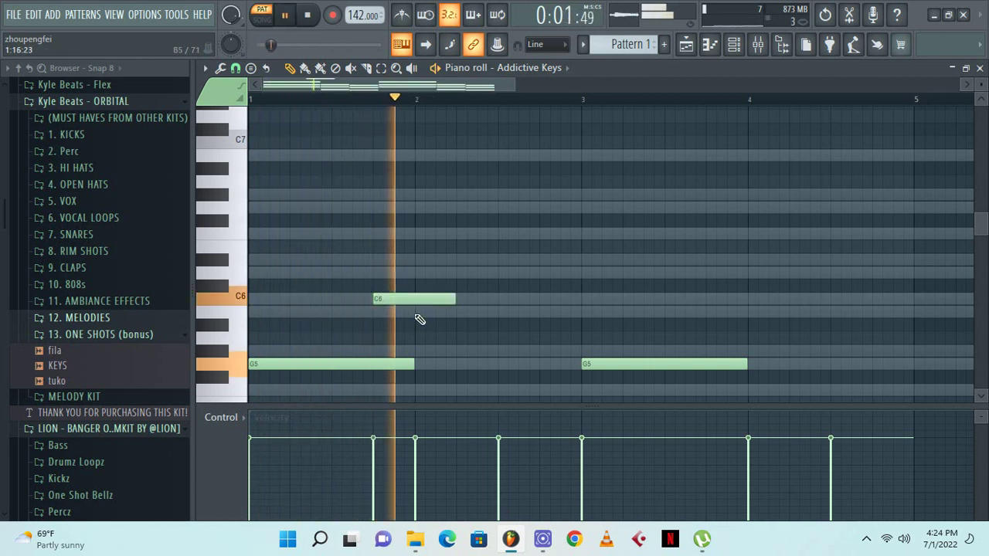
pyautogui.click(541, 312)
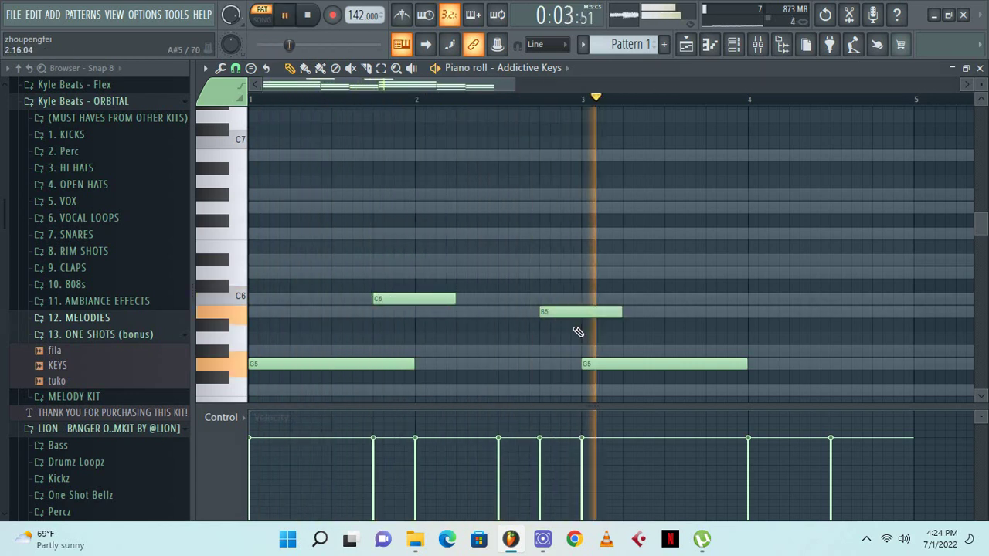
pyautogui.press('space')
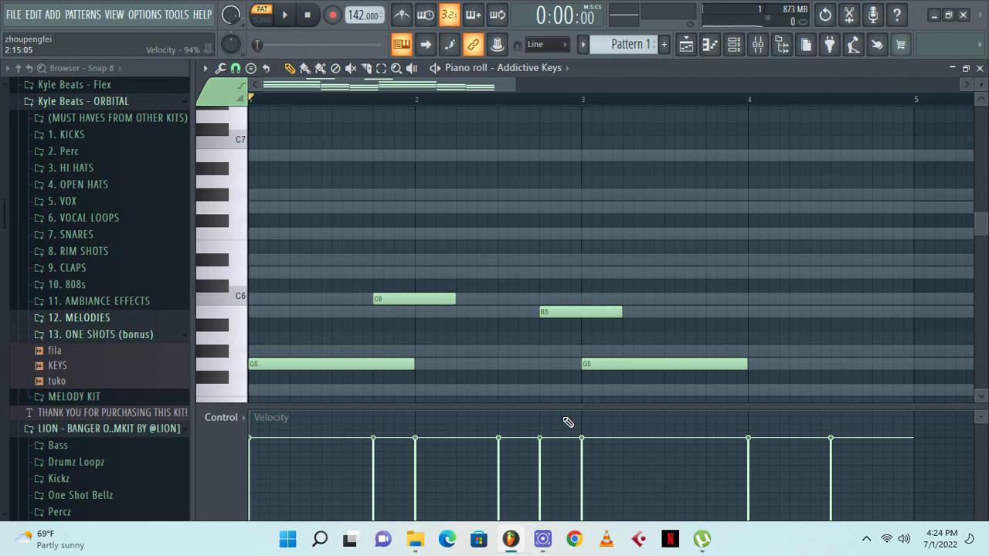
pyautogui.press('space')
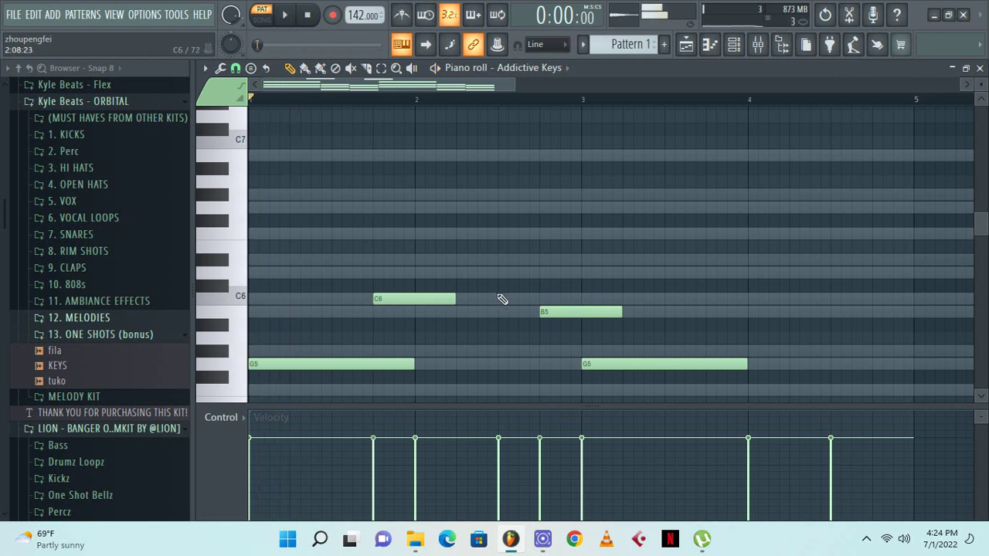
pyautogui.scroll(-2, 497, 317)
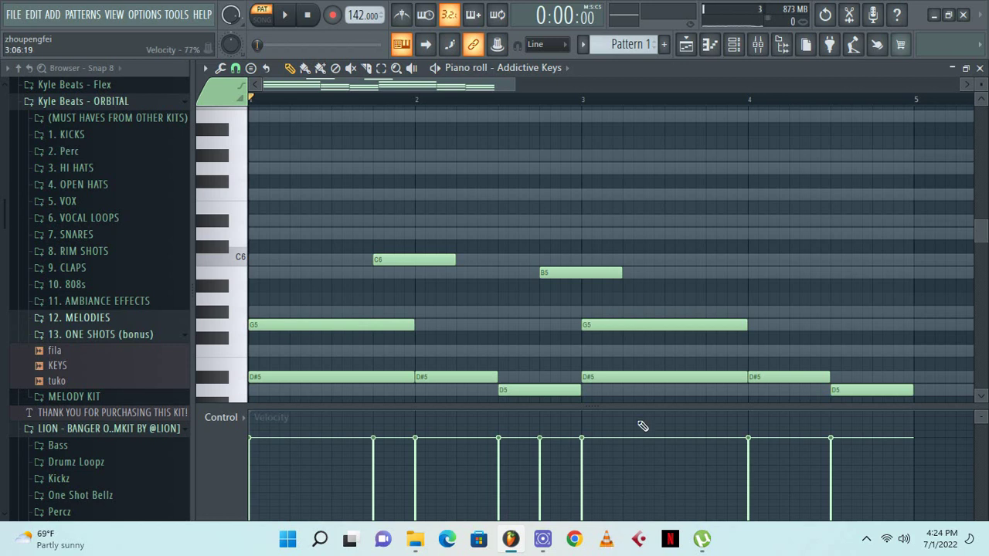
# Duplicate the C6 and B5 melody notes two bars ahead, over bars 3 and 4, and play them back
pyautogui.scroll(-4, 533, 267)
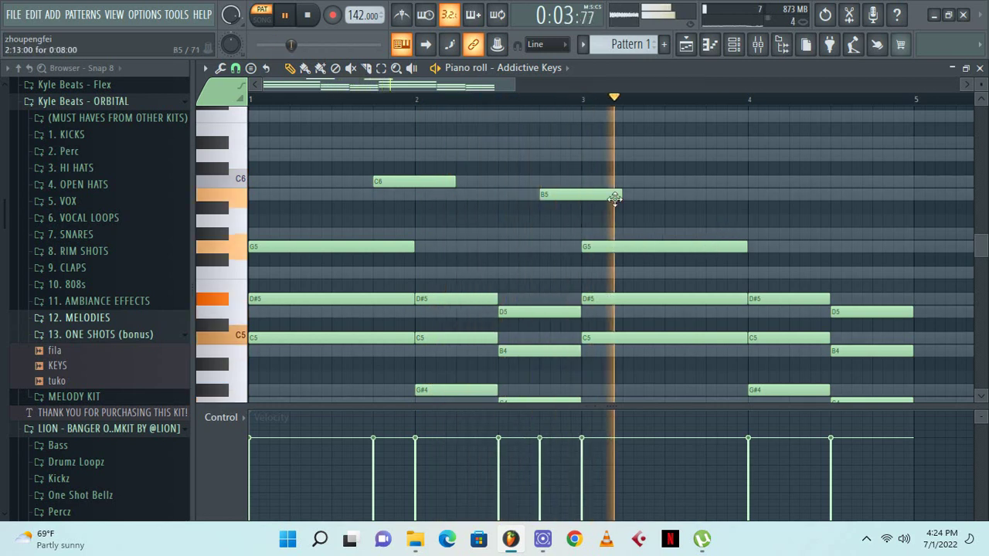
pyautogui.moveTo(595, 150); pyautogui.dragTo(740, 182)
pyautogui.press('space')
pyautogui.press('space')
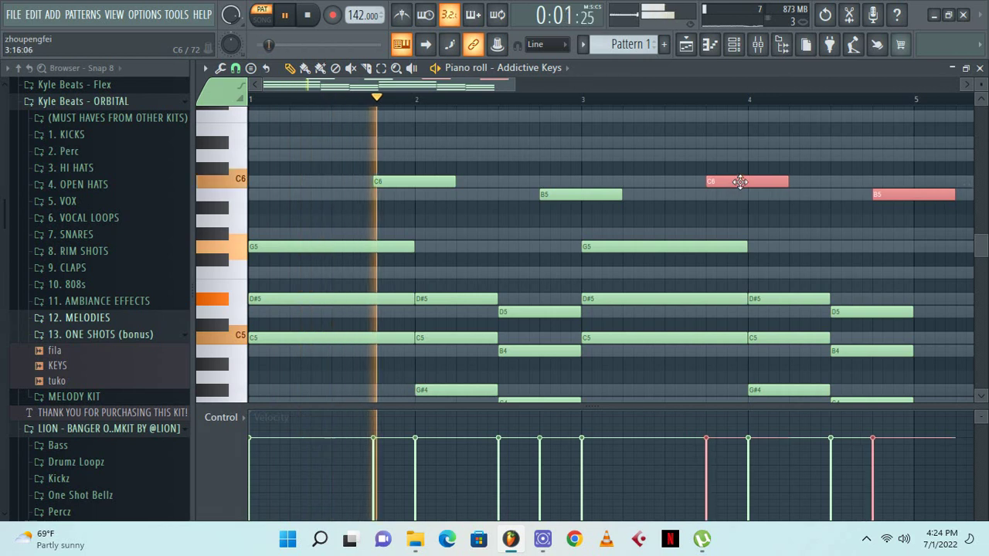
# Try a half-bar G#5 note across the end of bar 3, audition it at a shifted position, and remove it
pyautogui.scroll(-3, 711, 216)
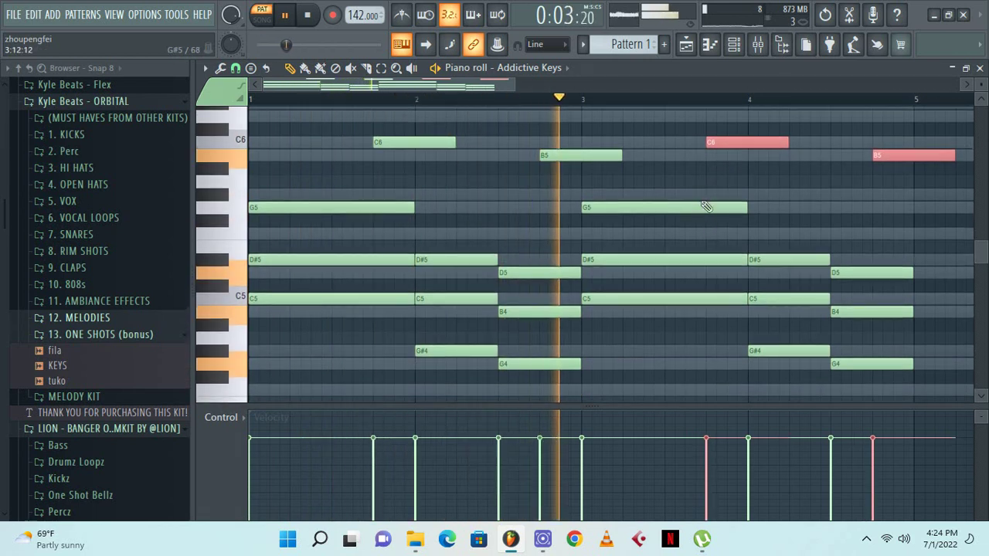
pyautogui.click(697, 195)
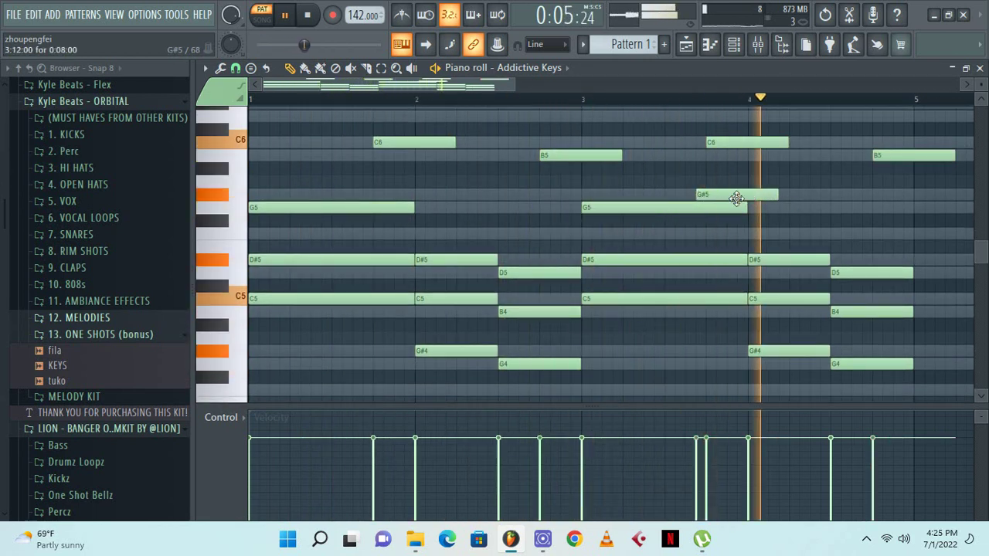
pyautogui.press('space')
pyautogui.press('space')
pyautogui.scroll(5, 324, 101)
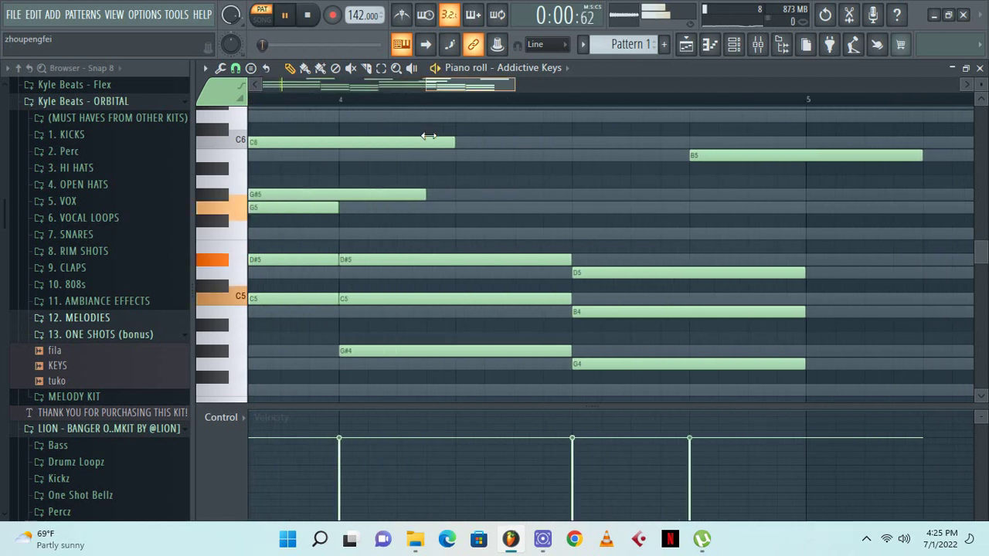
pyautogui.moveTo(472, 89); pyautogui.dragTo(424, 93)
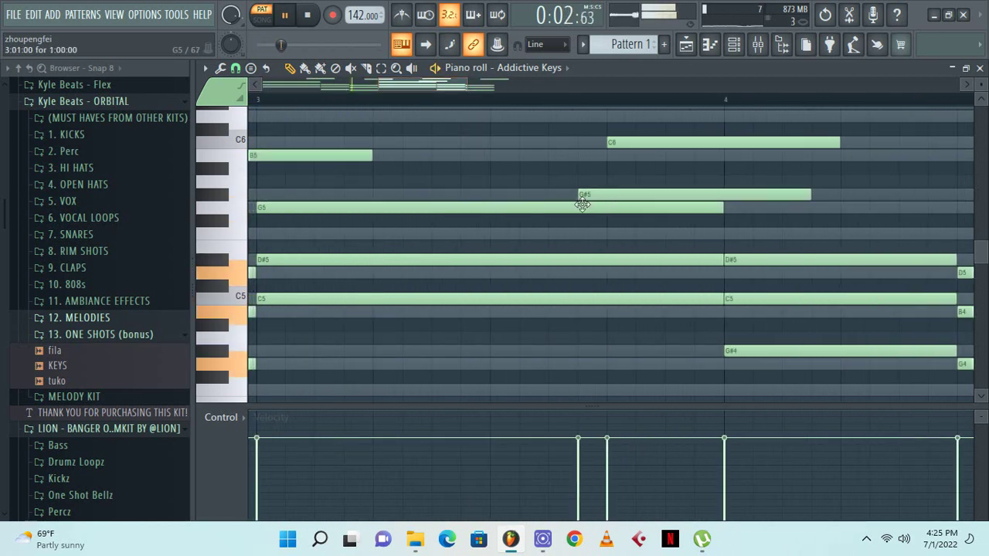
pyautogui.moveTo(620, 193); pyautogui.dragTo(695, 194)
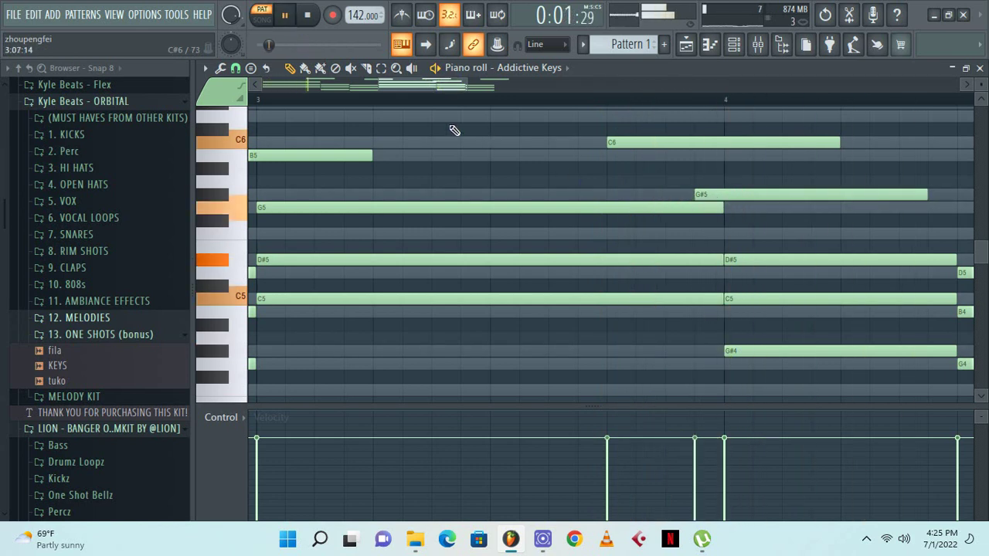
pyautogui.moveTo(431, 89); pyautogui.dragTo(474, 105)
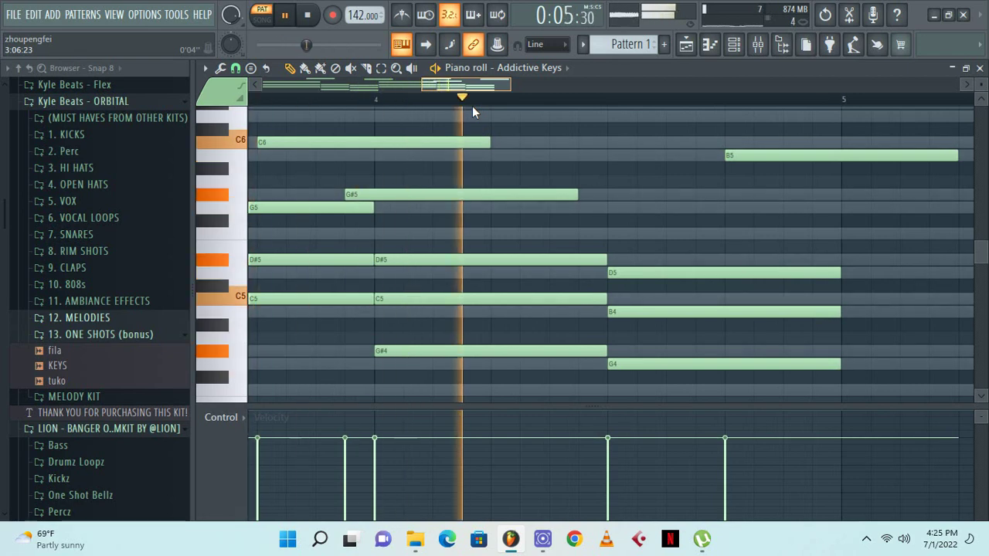
pyautogui.press('space')
pyautogui.press('space')
pyautogui.rightClick(428, 195)
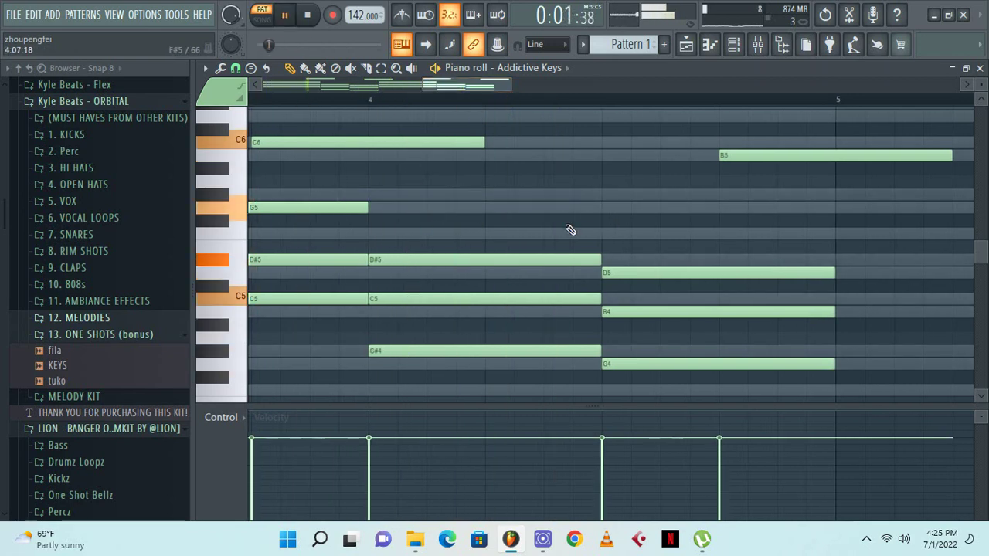
# Add an F4 note on beat 2 of bar 4 and shorten it to one beat (0:04:00)
pyautogui.scroll(-4, 569, 229)
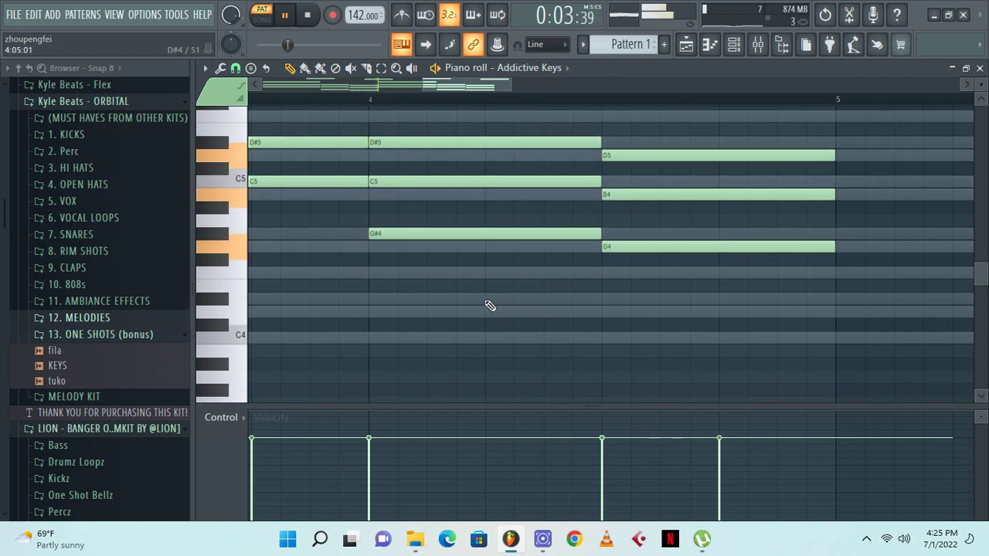
pyautogui.click(495, 272)
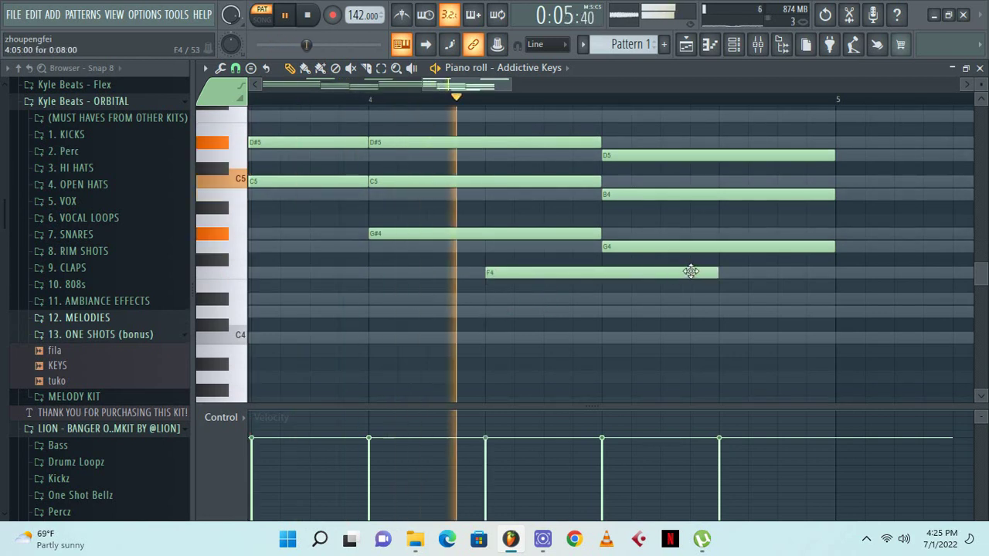
pyautogui.moveTo(718, 272); pyautogui.dragTo(596, 283)
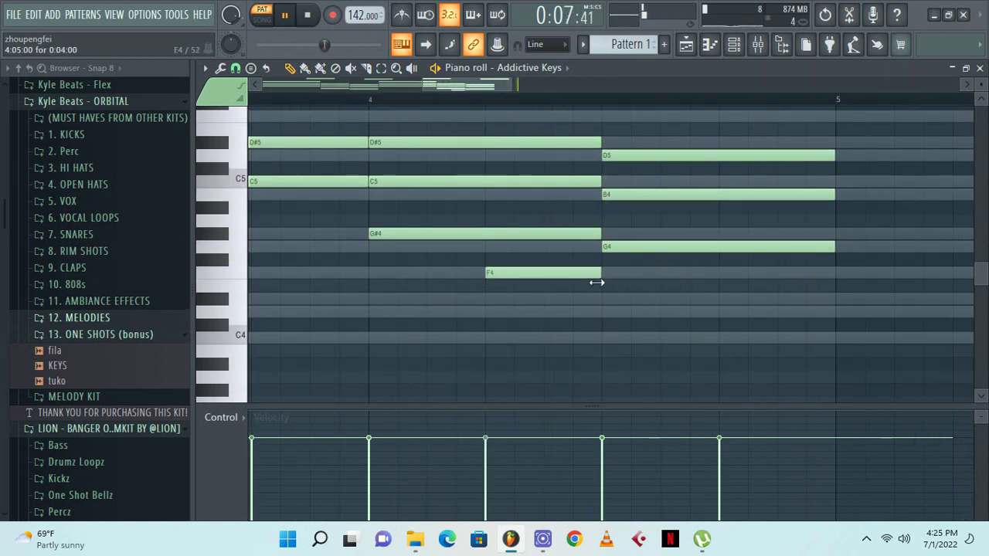
# Shorten the last B5 note to end with bar 4, and duplicate the four-bar pattern into bars 5 to 8
pyautogui.scroll(2, 569, 159)
pyautogui.moveTo(511, 85); pyautogui.dragTo(725, 87)
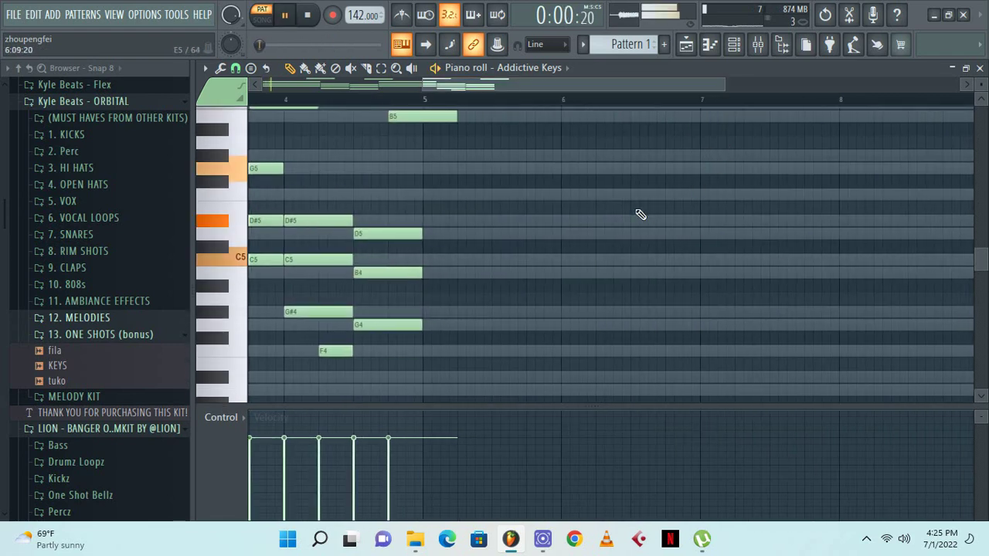
pyautogui.scroll(2, 556, 213)
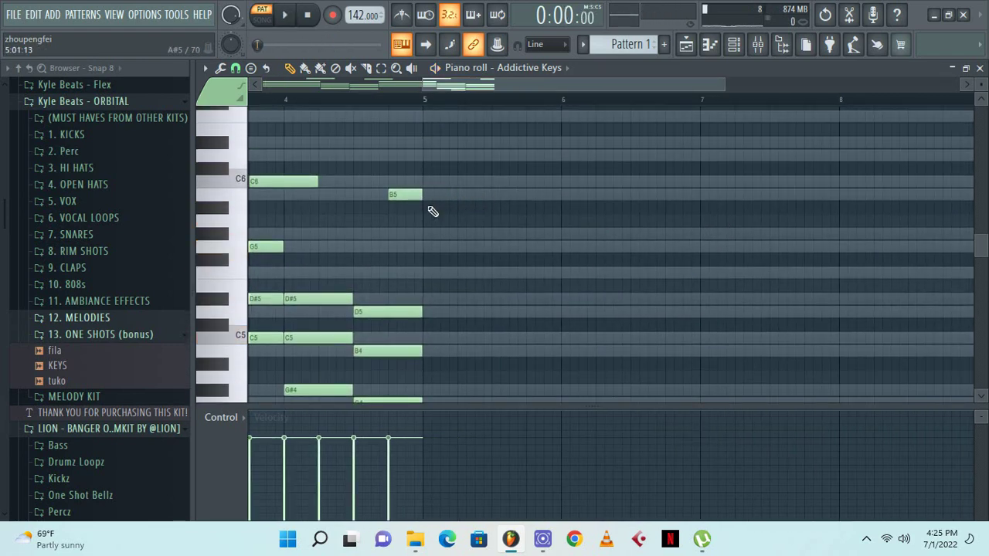
pyautogui.hotkey('ctrl', 'b')
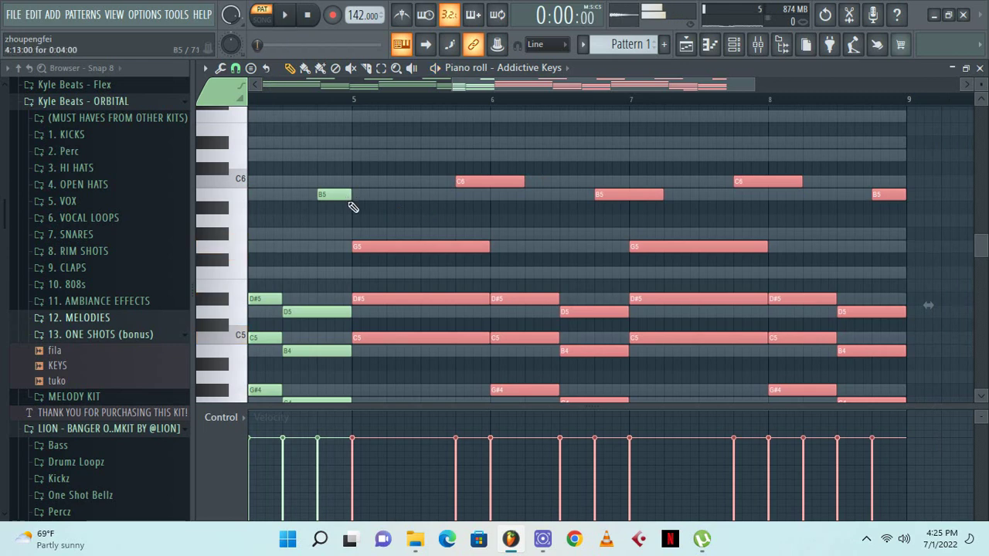
pyautogui.click(382, 181)
pyautogui.moveTo(453, 103); pyautogui.dragTo(185, 196)
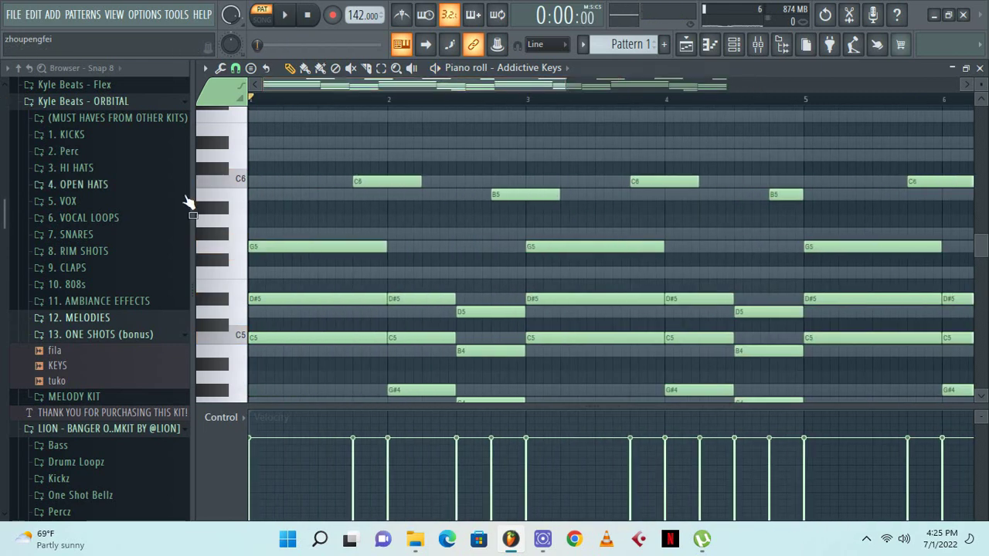
# Strum the chords with a start time strength of 0:05, auditioning different strengths before accepting
pyautogui.scroll(-1, 297, 218)
pyautogui.hotkey('alt', 's')
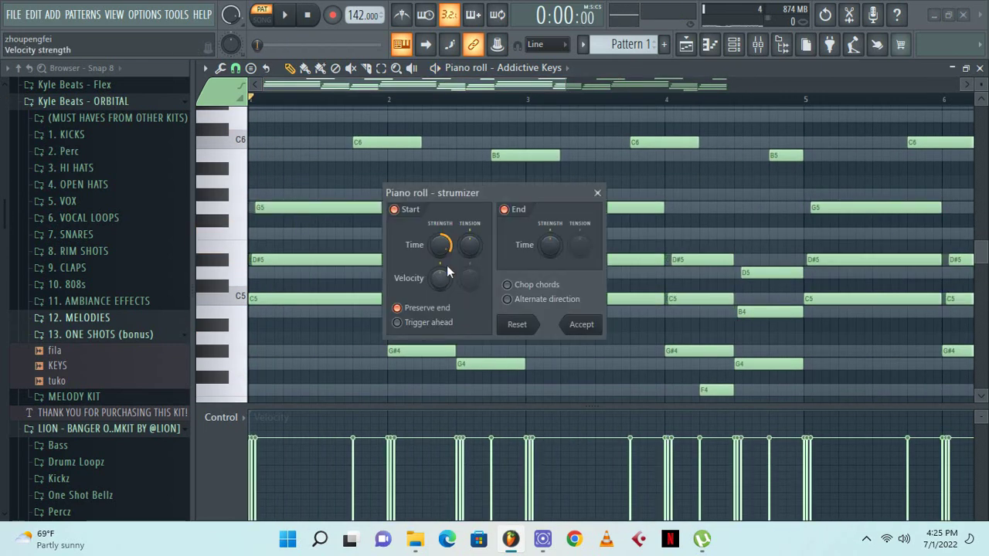
pyautogui.press('space')
pyautogui.press('space')
pyautogui.press('space')
pyautogui.moveTo(441, 246)
pyautogui.mouseDown()
pyautogui.moveTo(441, 226)
pyautogui.moveTo(440, 239)
pyautogui.mouseUp()
pyautogui.press('space')
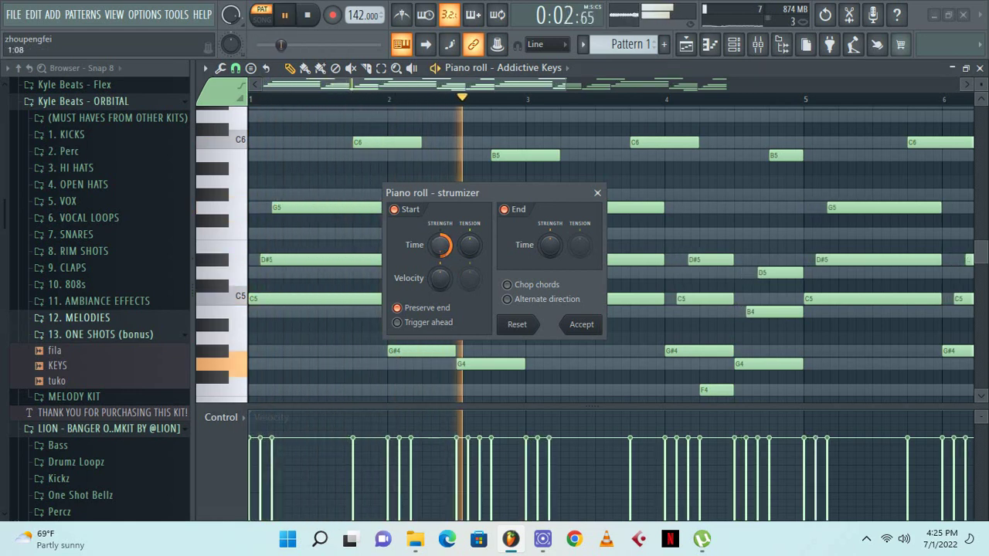
pyautogui.moveTo(440, 245); pyautogui.dragTo(440, 267)
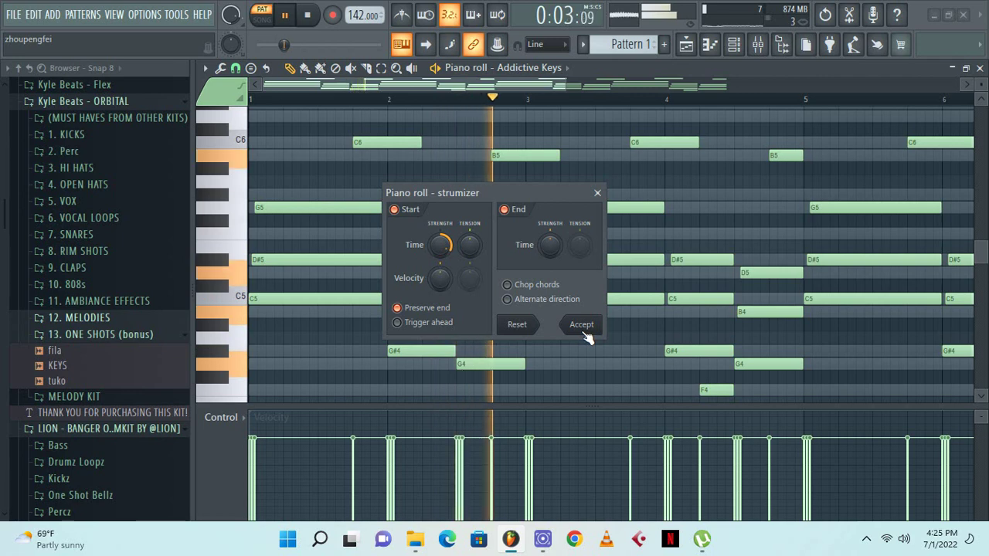
pyautogui.moveTo(442, 248); pyautogui.dragTo(444, 268)
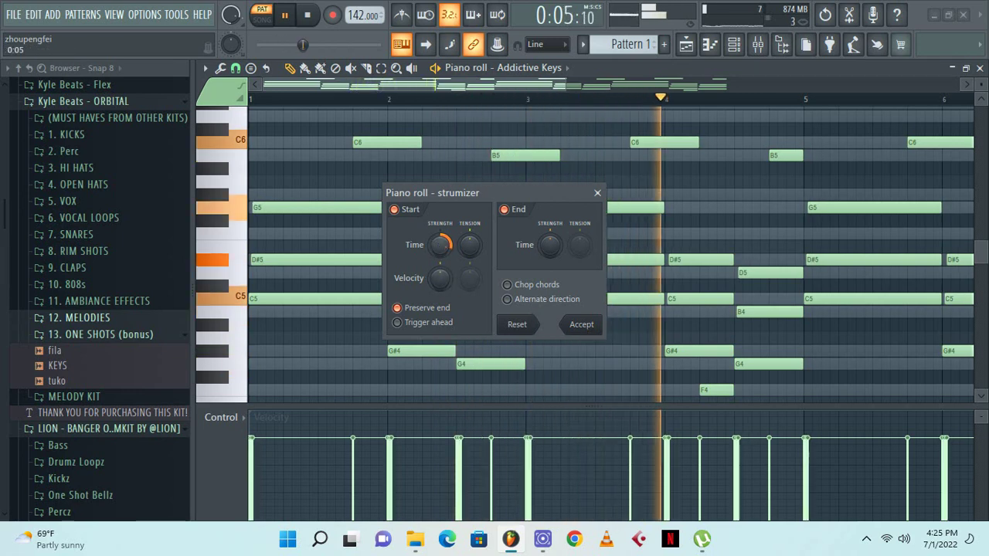
pyautogui.click(581, 325)
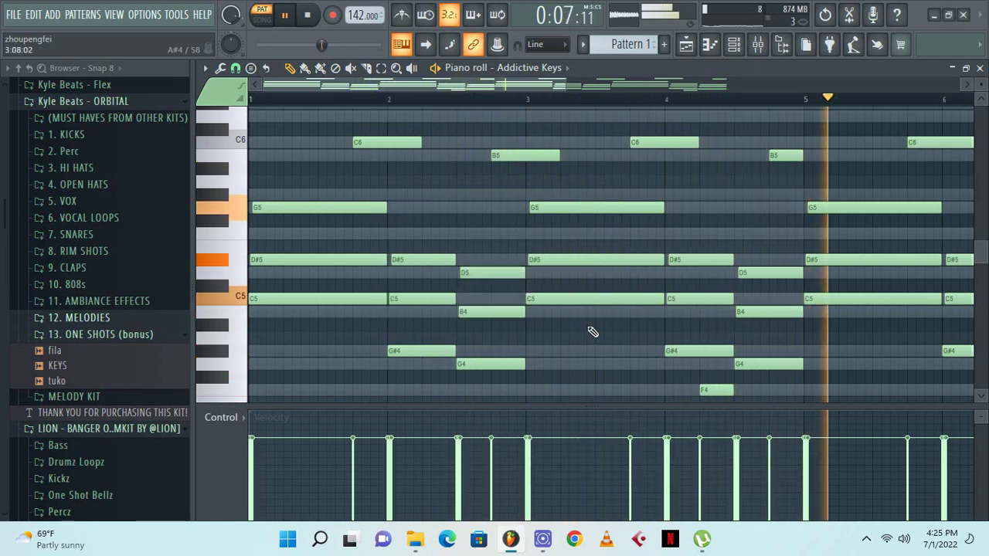
# Randomize the note velocities at -34% while auditioning the pattern one octave up, and return the notes to their original octave
pyautogui.hotkey('ctrl', 'Up')
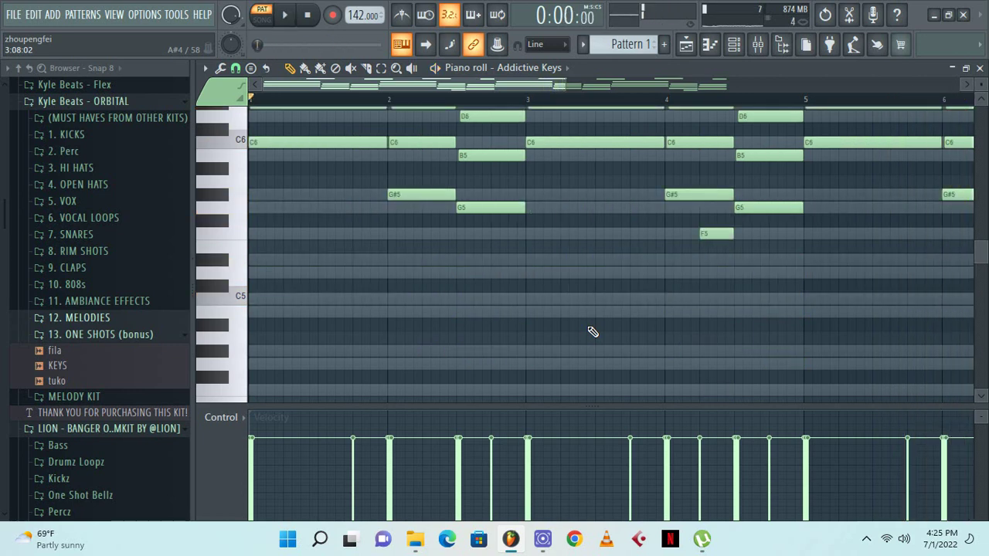
pyautogui.hotkey('alt', 'r')
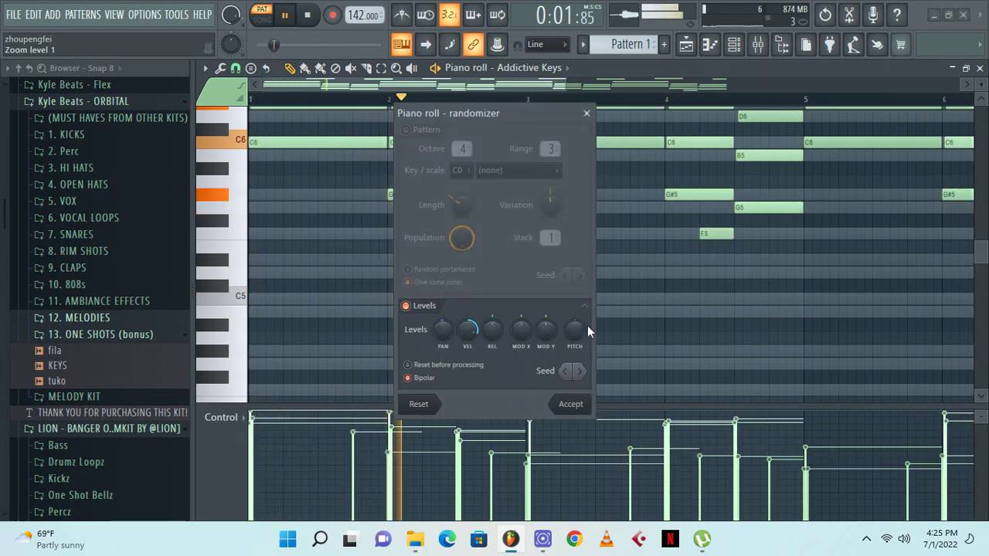
pyautogui.moveTo(465, 334); pyautogui.dragTo(466, 359)
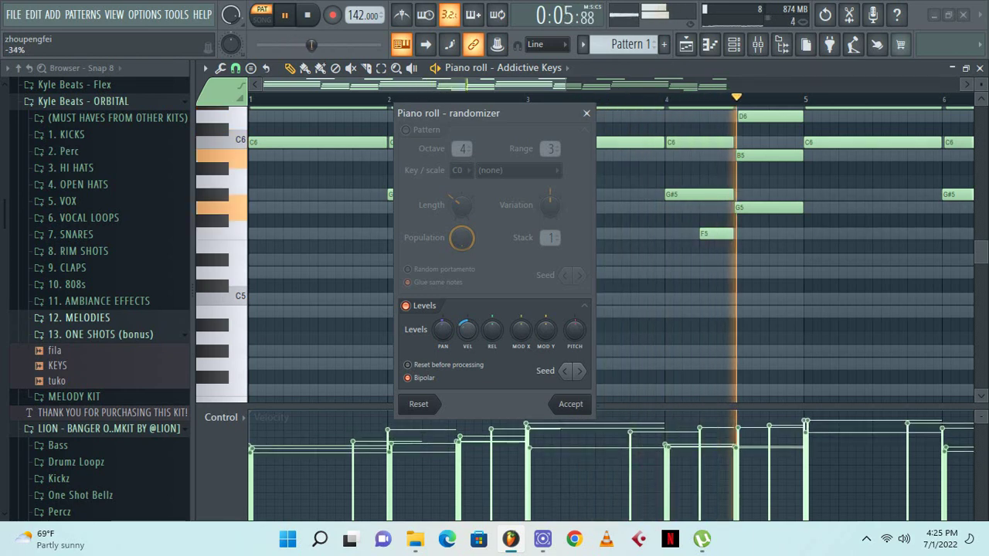
pyautogui.click(571, 405)
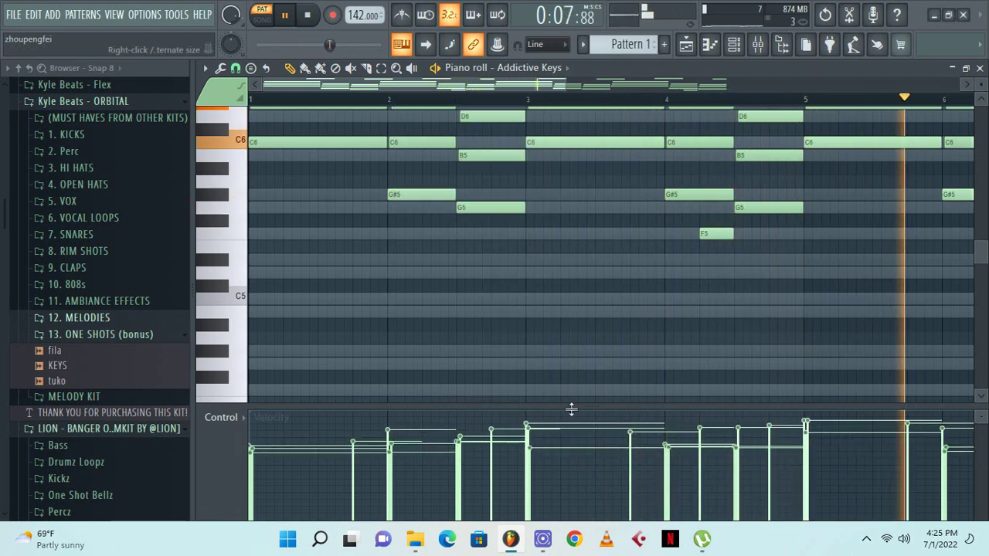
pyautogui.hotkey('ctrl', 'Down')
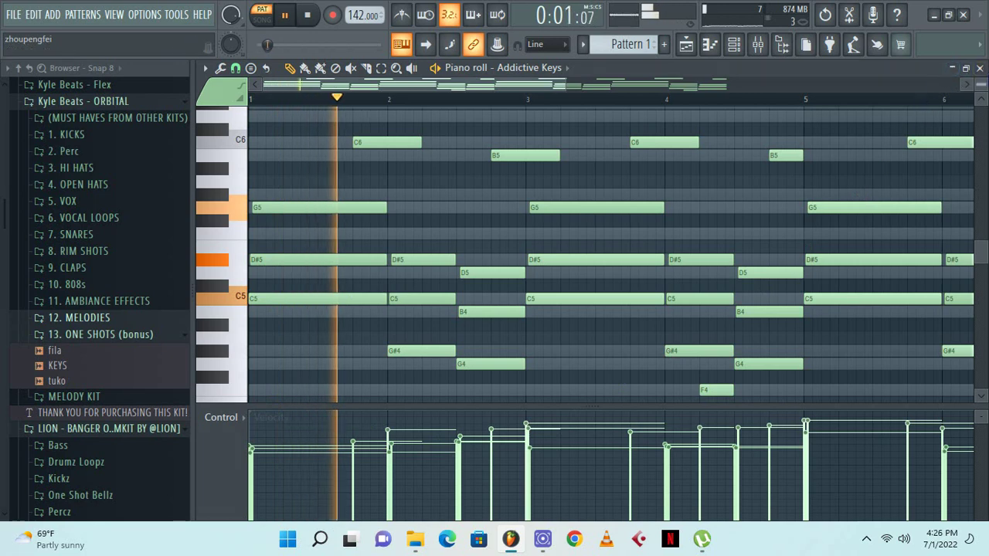
# Load the HalfTime effect in the first slot of mixer Insert 1, the track for the Addictive Keys channel
pyautogui.click(980, 68)
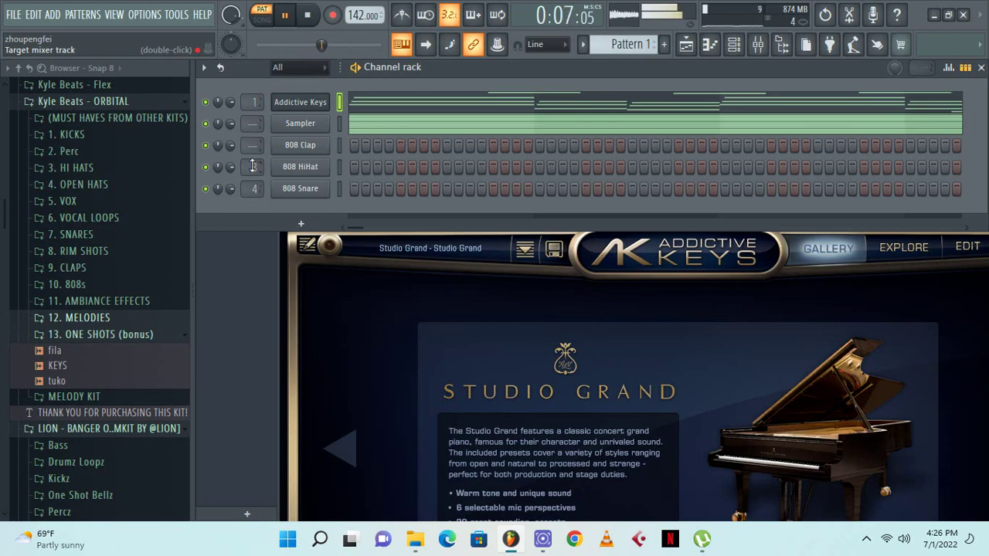
pyautogui.doubleClick(253, 102)
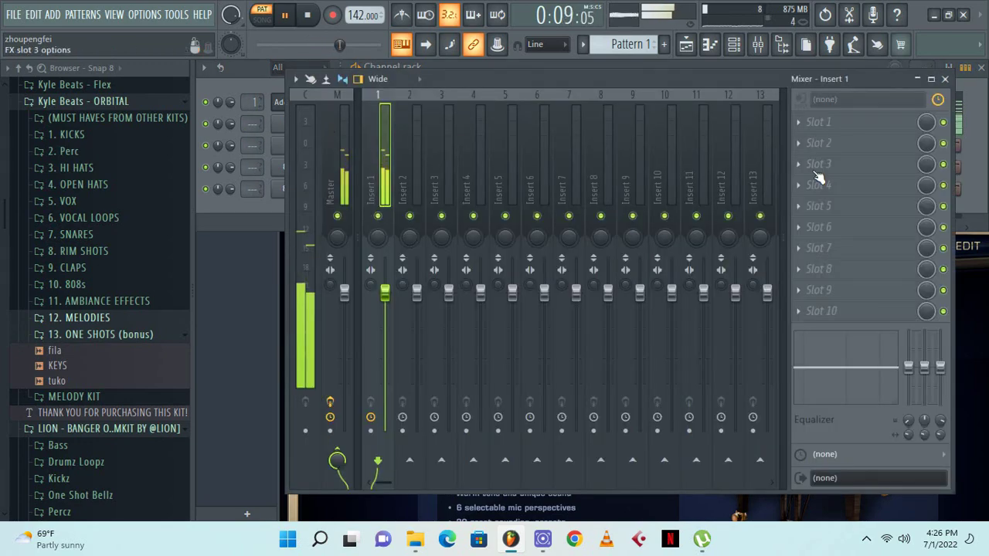
pyautogui.middleClick(840, 129)
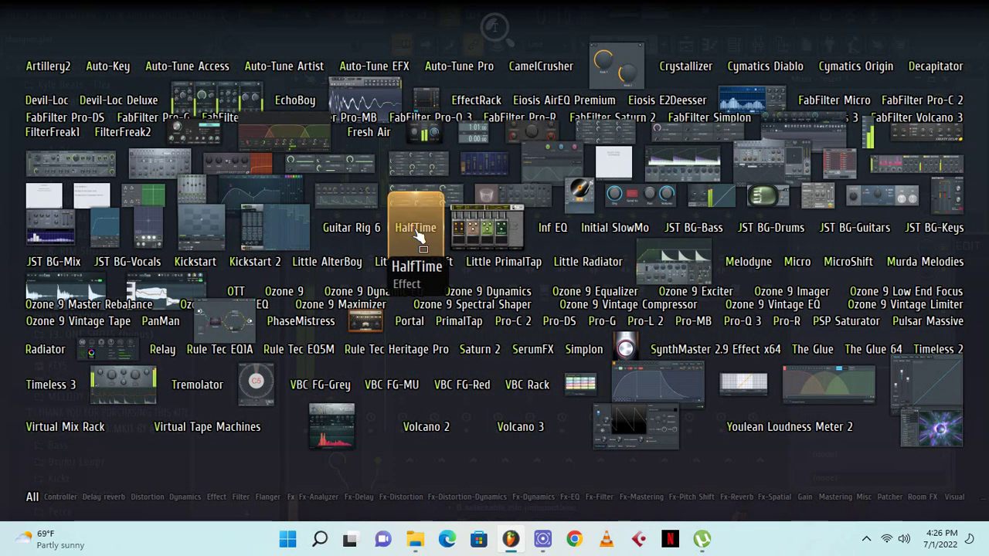
pyautogui.click(416, 227)
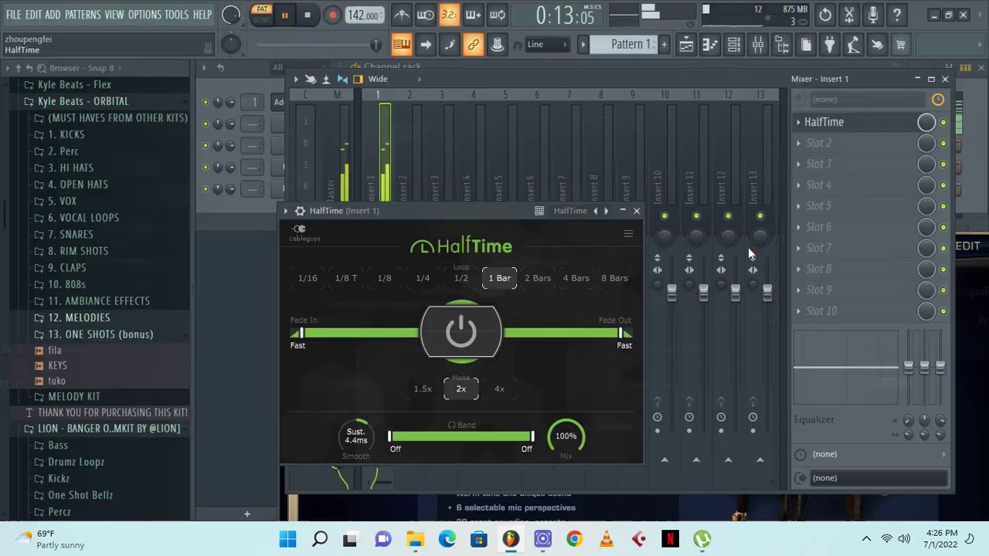
pyautogui.click(637, 212)
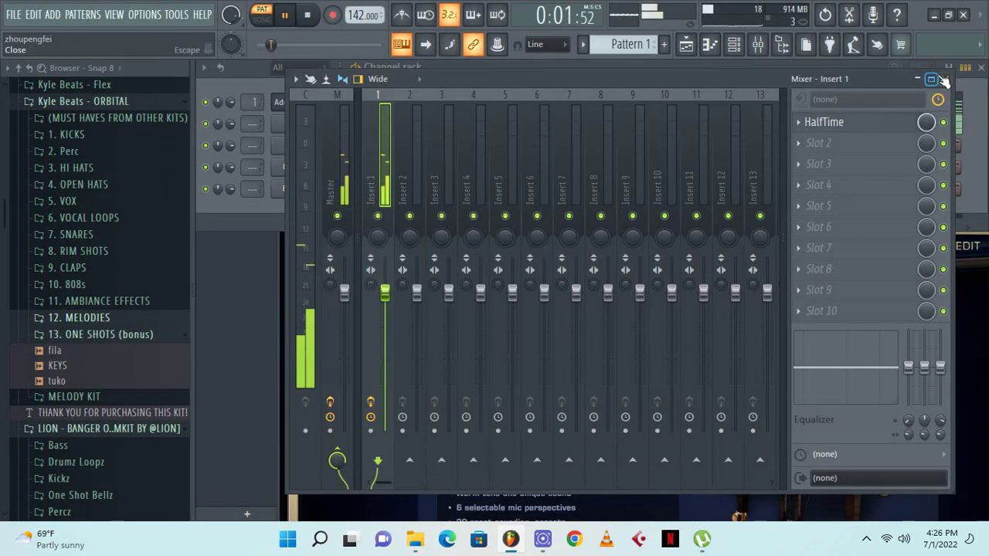
# Return to the Addictive Keys piano roll, transpose all notes up one octave, and play them from the start
pyautogui.click(945, 80)
pyautogui.click(943, 102)
pyautogui.scroll(-3, 934, 112)
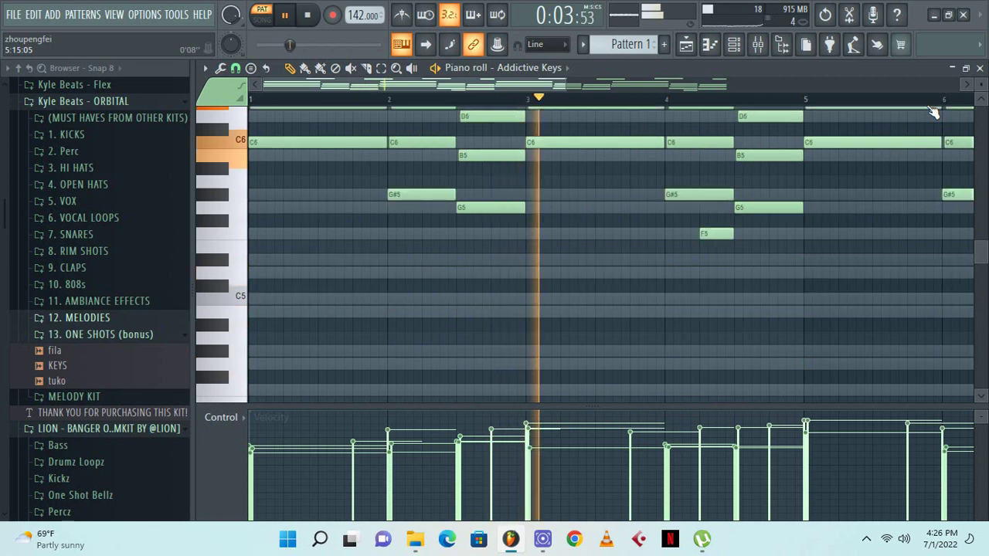
pyautogui.press('space')
pyautogui.press('space')
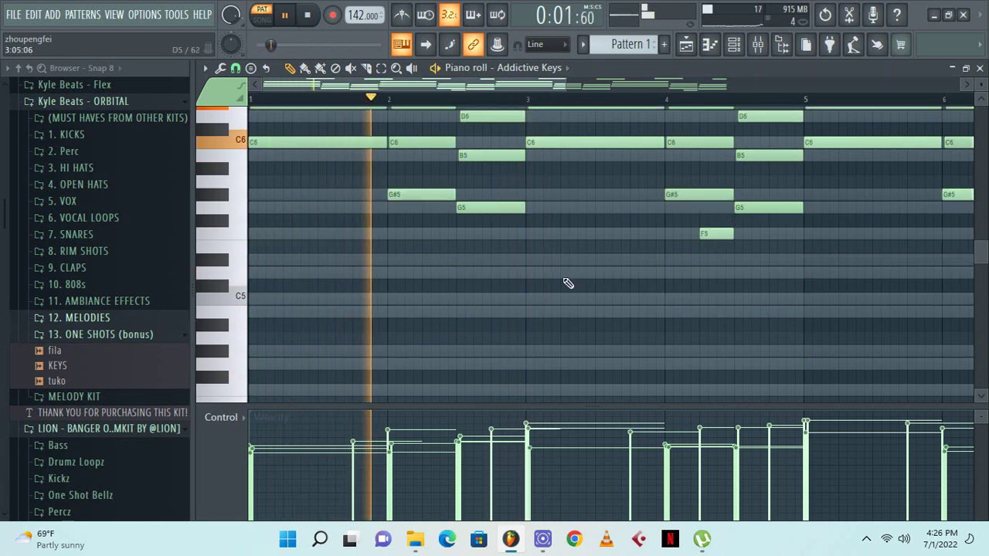
# Close the Addictive Keys piano roll and insert an Ample Guitar M II Lite channel next to Addictive Keys
pyautogui.click(980, 68)
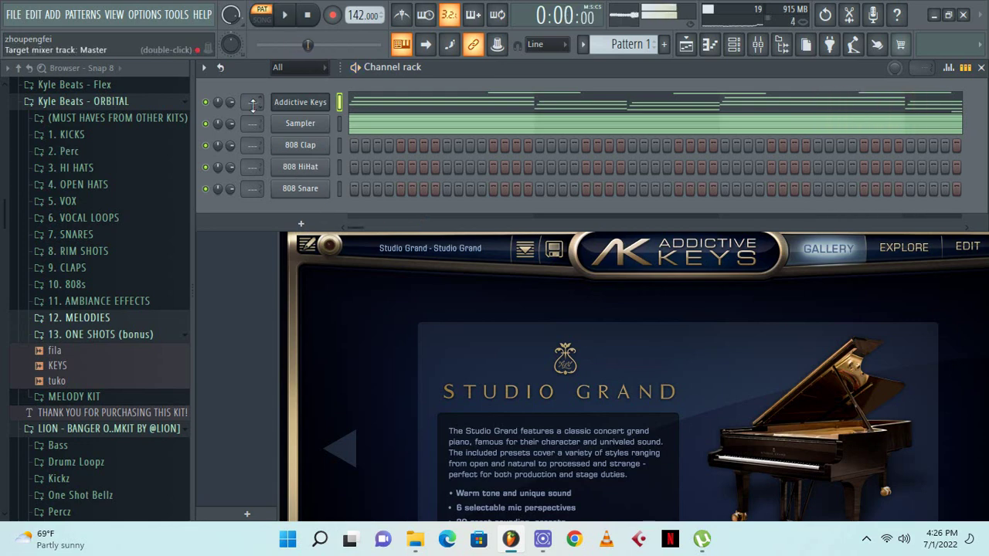
pyautogui.rightClick(306, 107)
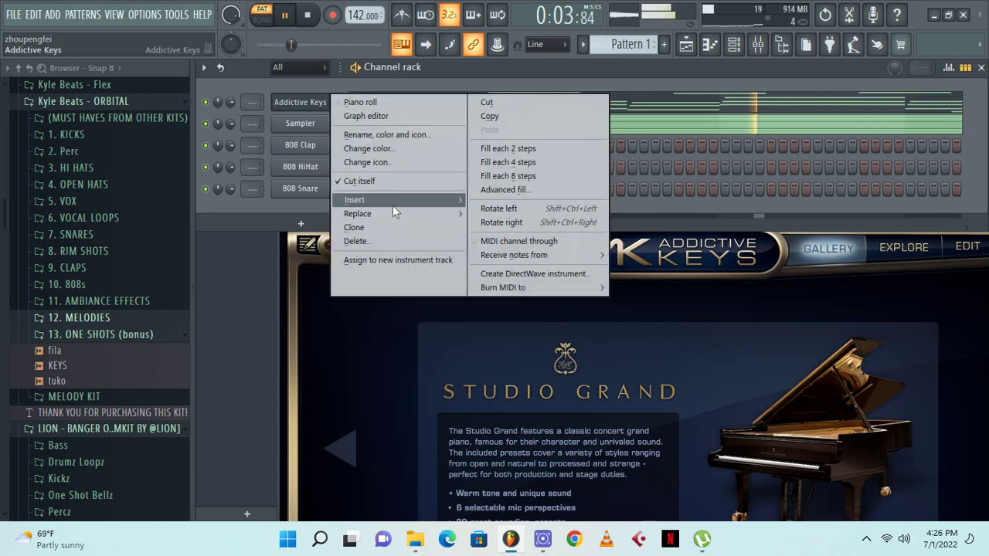
pyautogui.moveTo(391, 204)
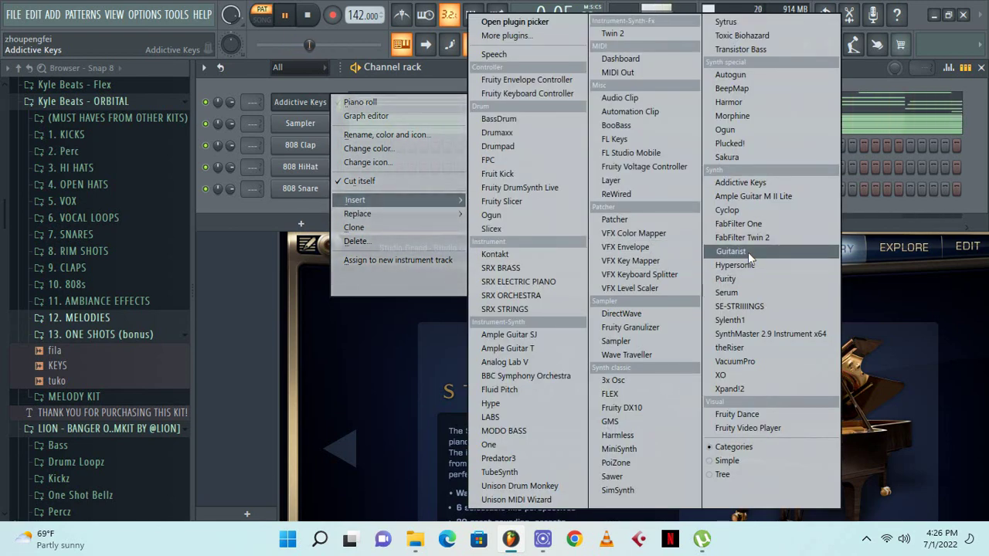
pyautogui.click(744, 196)
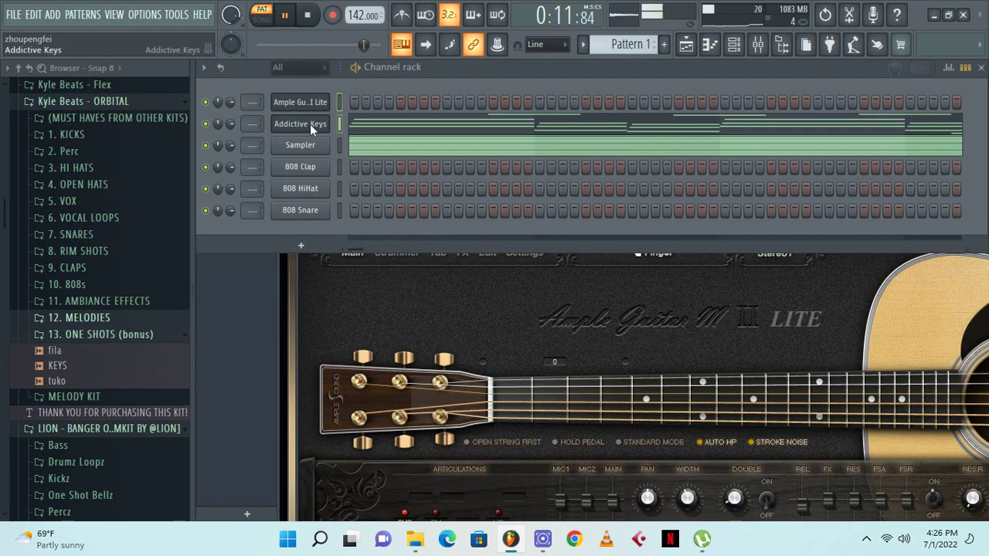
# Copy the notes of the Addictive Keys channel and paste them into the Ample Guitar M II Lite channel
pyautogui.rightClick(309, 123)
pyautogui.rightClick(300, 101)
pyautogui.rightClick(309, 101)
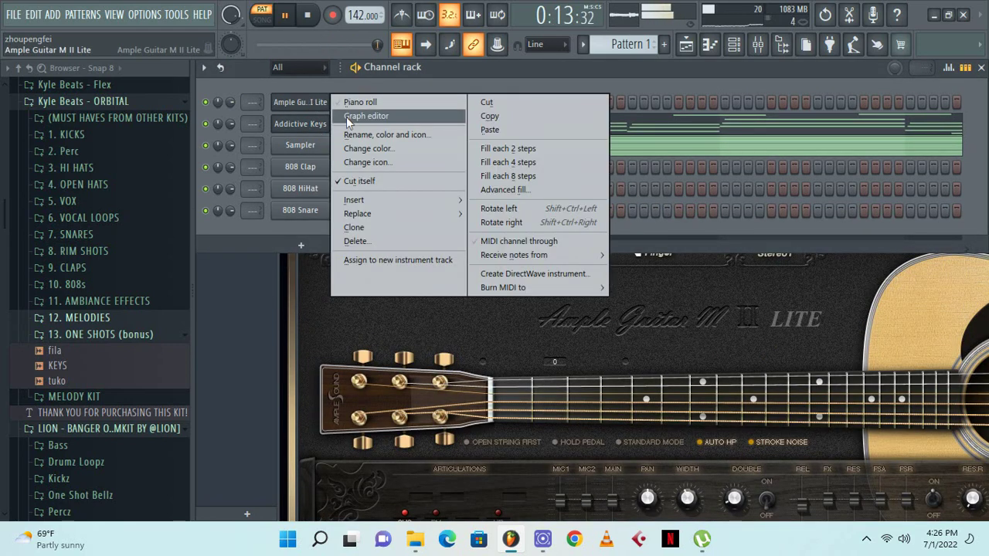
pyautogui.click(487, 129)
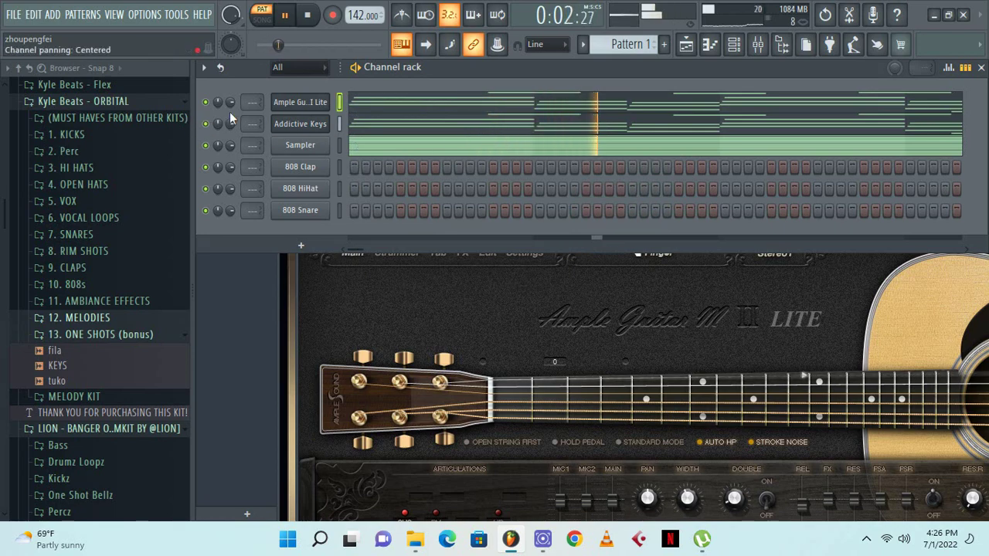
# Review the pasted notes in the Ample Guitar M II Lite piano roll, close it and play the pattern
pyautogui.click(371, 101)
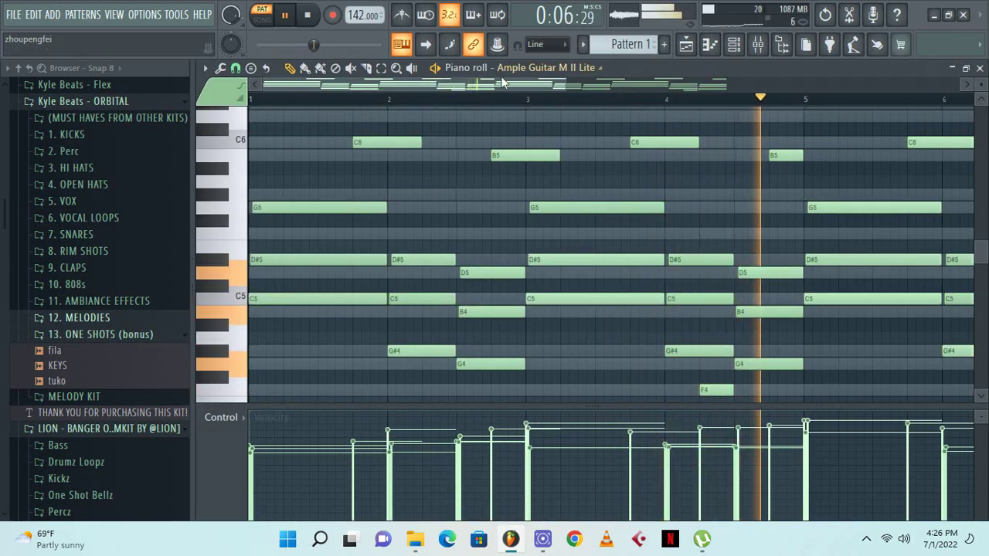
pyautogui.moveTo(567, 83); pyautogui.dragTo(831, 151)
pyautogui.scroll(-2, 821, 202)
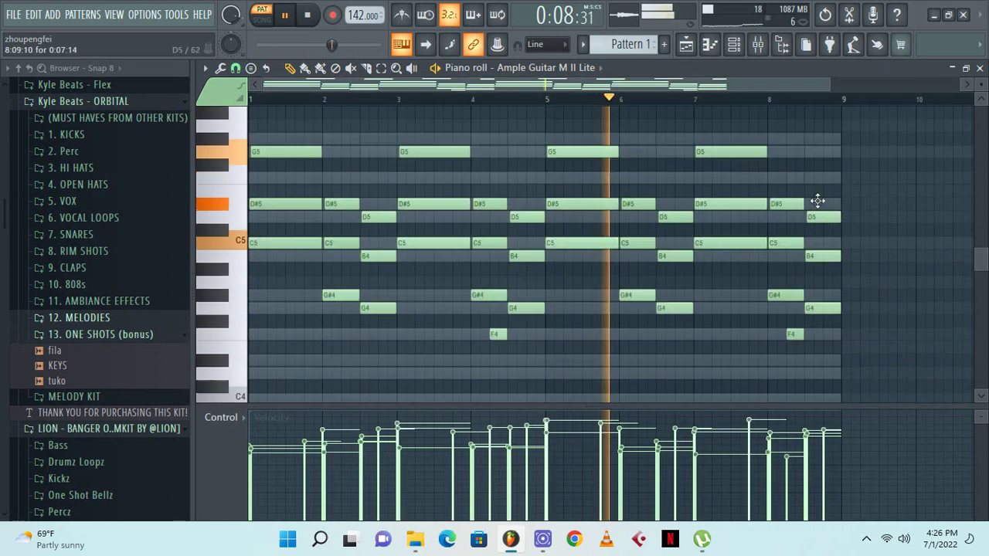
pyautogui.scroll(3, 819, 202)
pyautogui.click(980, 68)
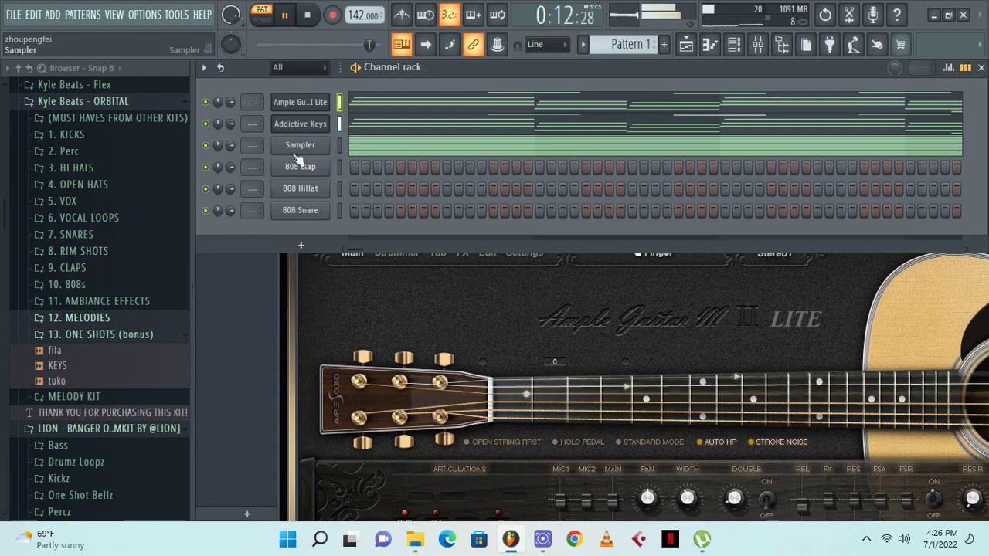
pyautogui.press('space')
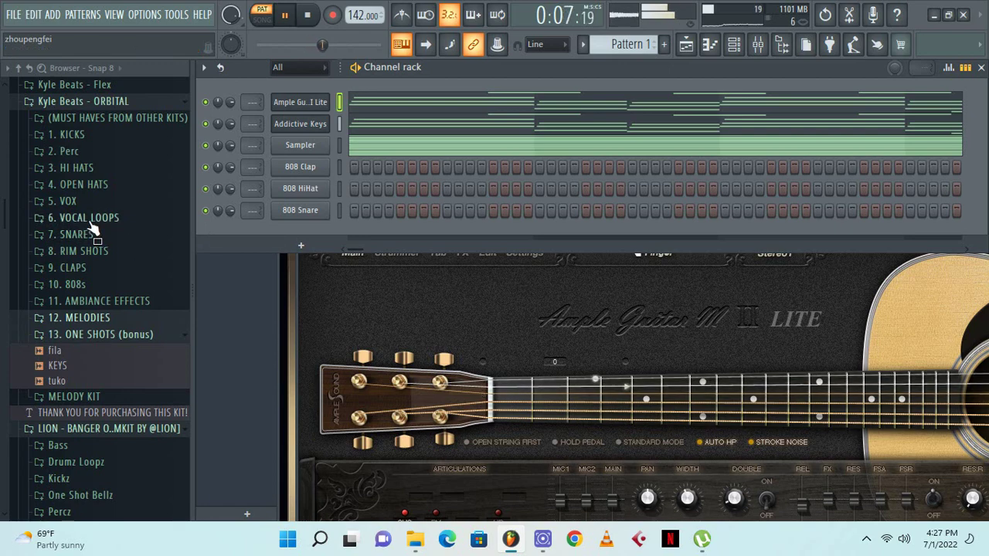
# Mute the Addictive Keys channel while looking through the Drum kits 2 sample folders in the browser
pyautogui.scroll(20, 88, 236)
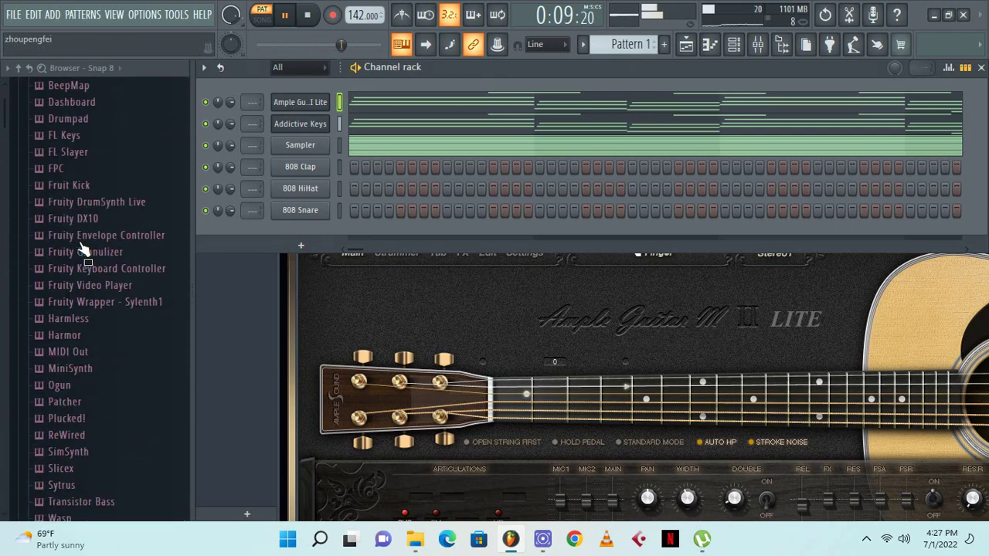
pyautogui.scroll(-15, 83, 249)
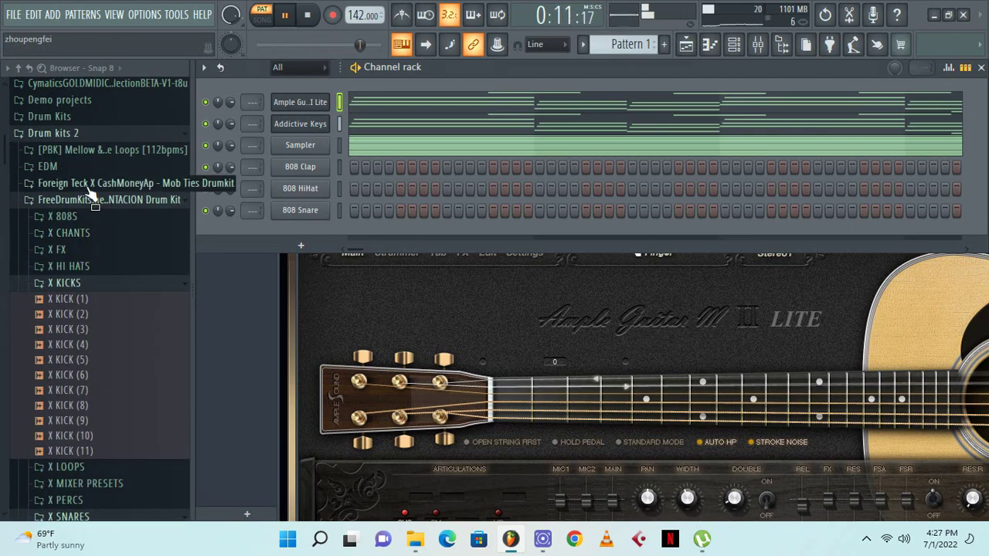
pyautogui.scroll(2, 100, 169)
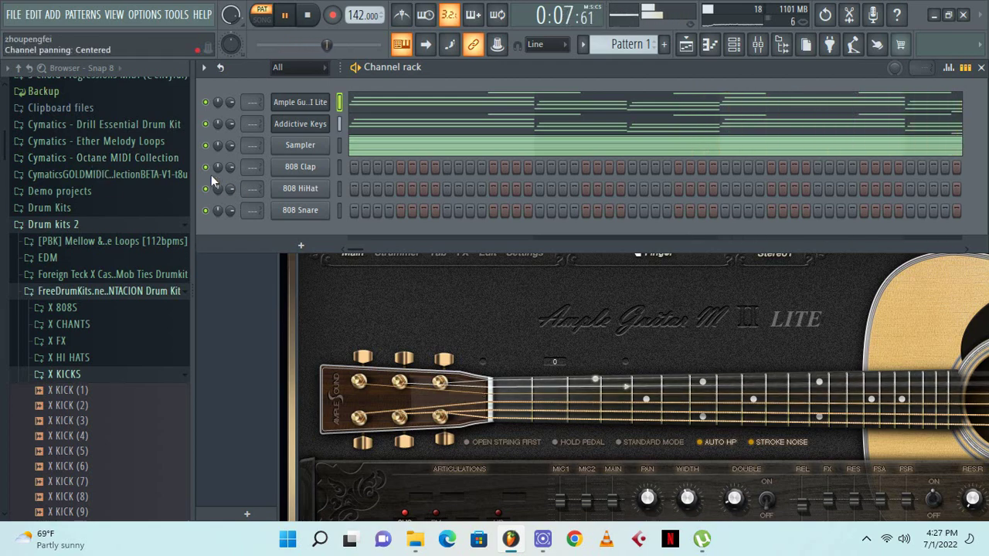
pyautogui.scroll(1, 137, 309)
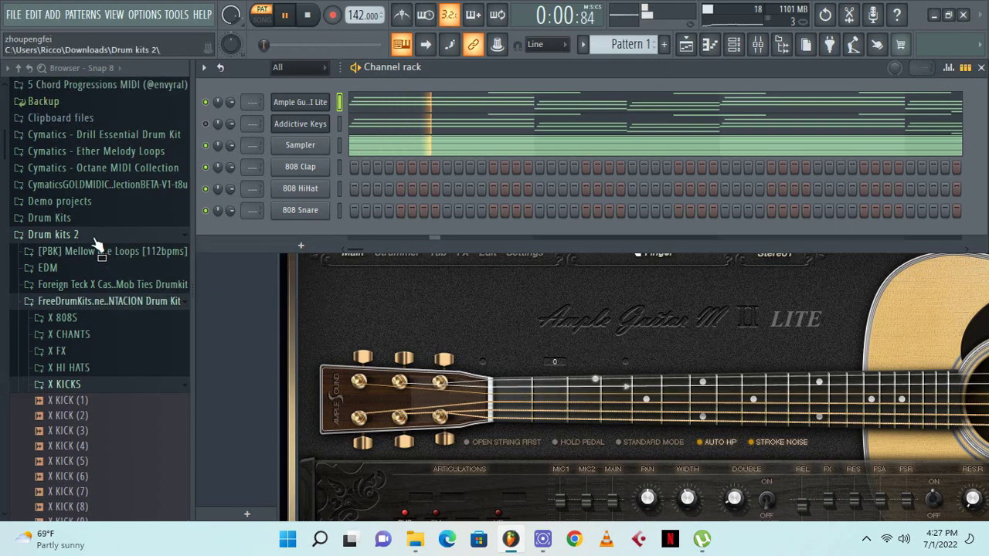
# Collapse the XXXTENTACION Drum Kit folder and the Clap - Snare folder of the Jugg.Beats kit in the browser
pyautogui.click(89, 304)
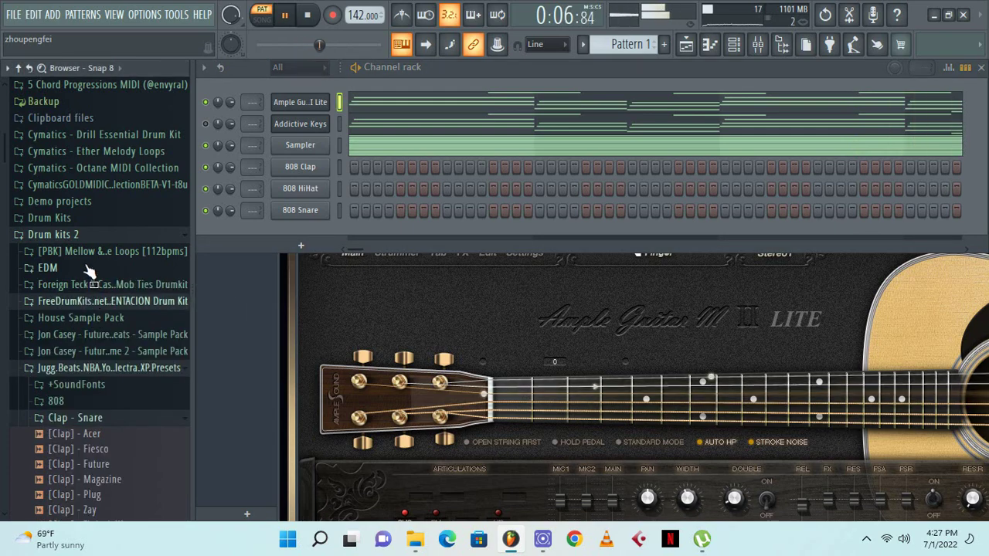
pyautogui.scroll(5, 92, 325)
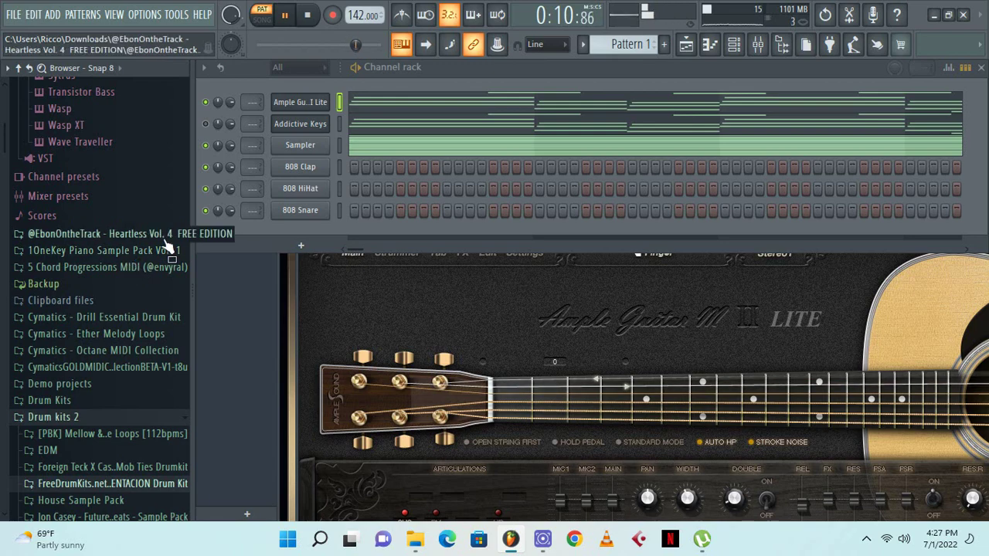
pyautogui.scroll(-3, 104, 379)
pyautogui.scroll(-3, 105, 379)
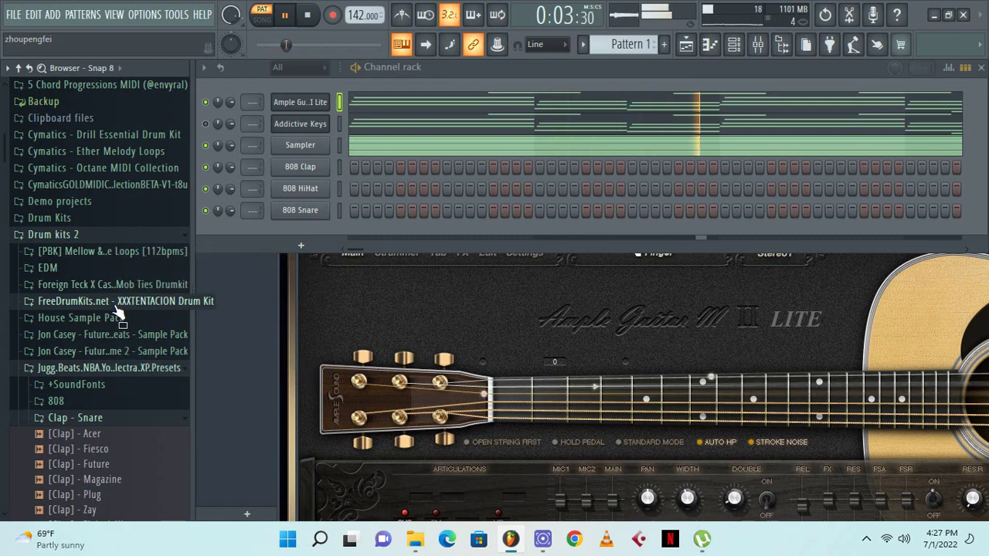
pyautogui.scroll(-3, 112, 317)
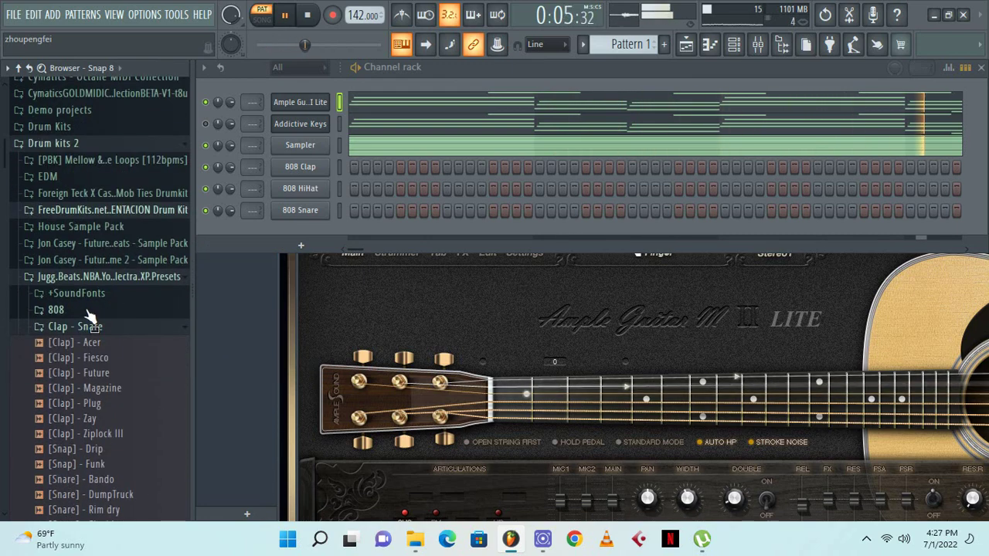
pyautogui.click(116, 331)
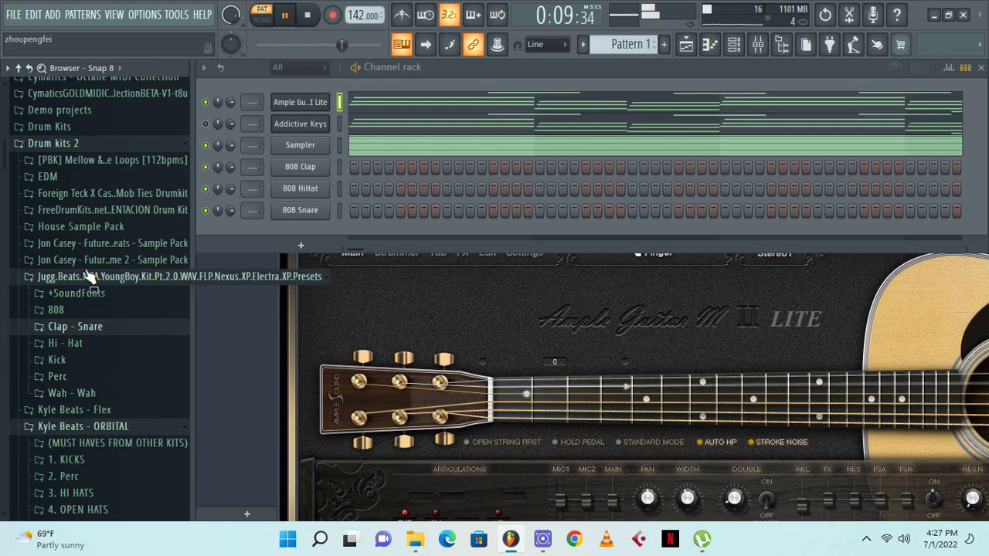
# Collapse the Plugin presets list in the browser and check the Heartless Vol. 4 sample pack folder
pyautogui.scroll(8, 84, 266)
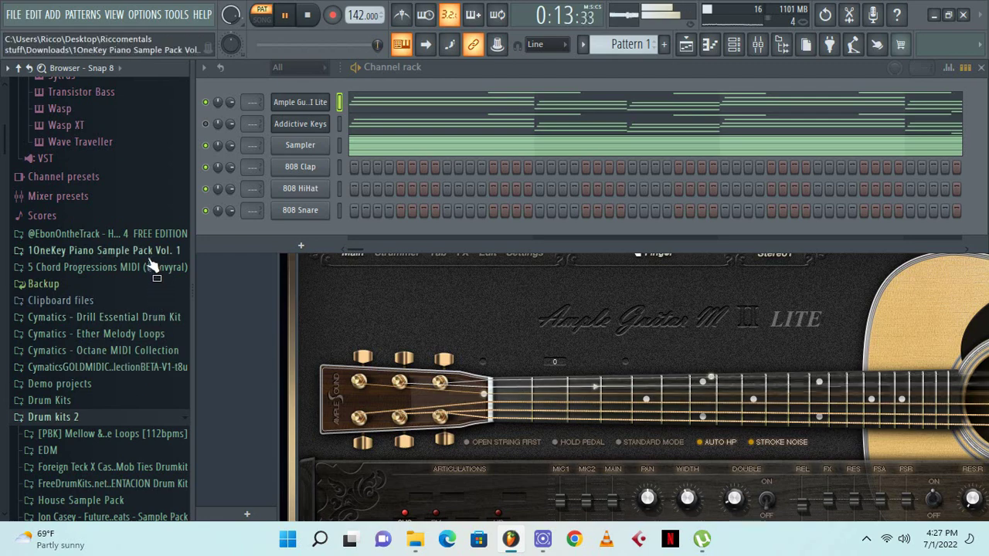
pyautogui.scroll(10, 146, 240)
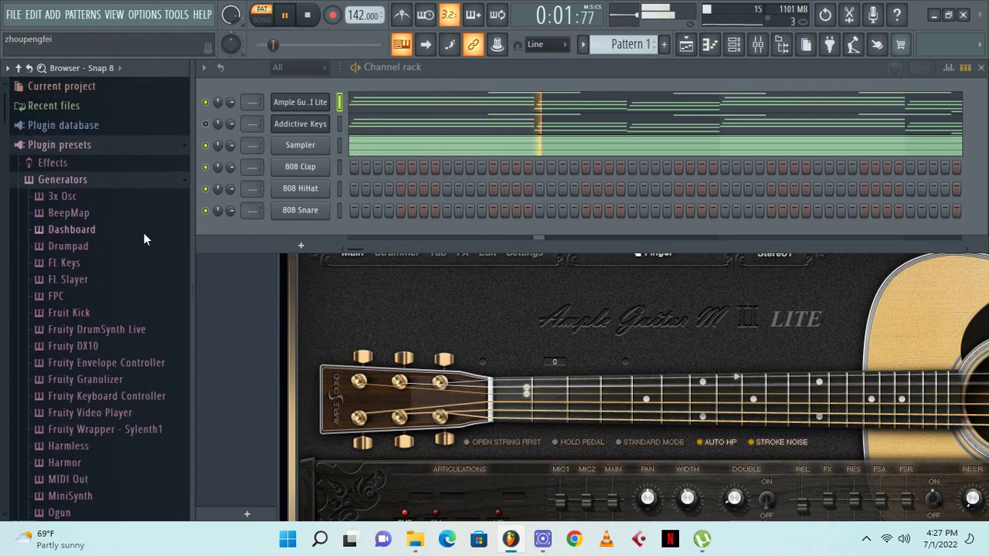
pyautogui.click(130, 160)
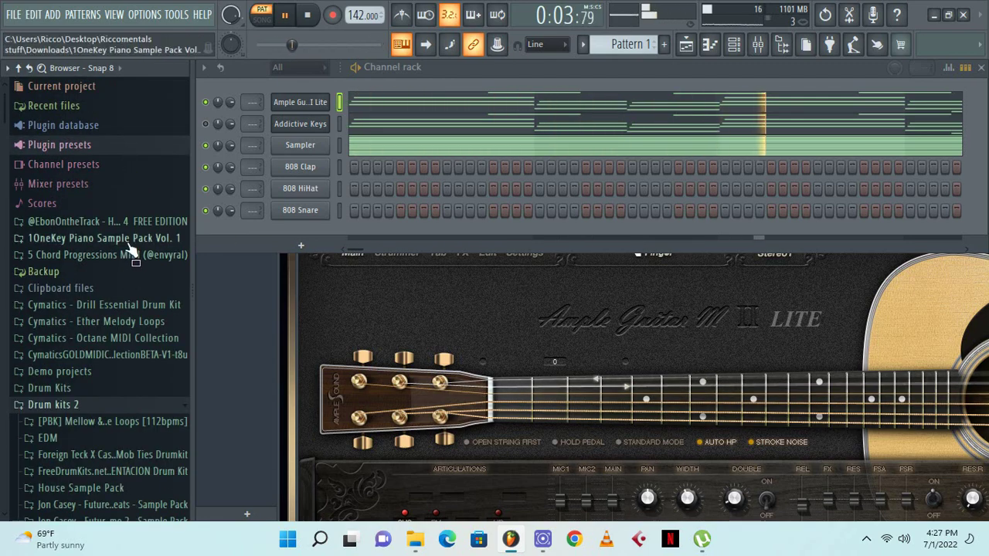
pyautogui.click(136, 220)
pyautogui.click(138, 223)
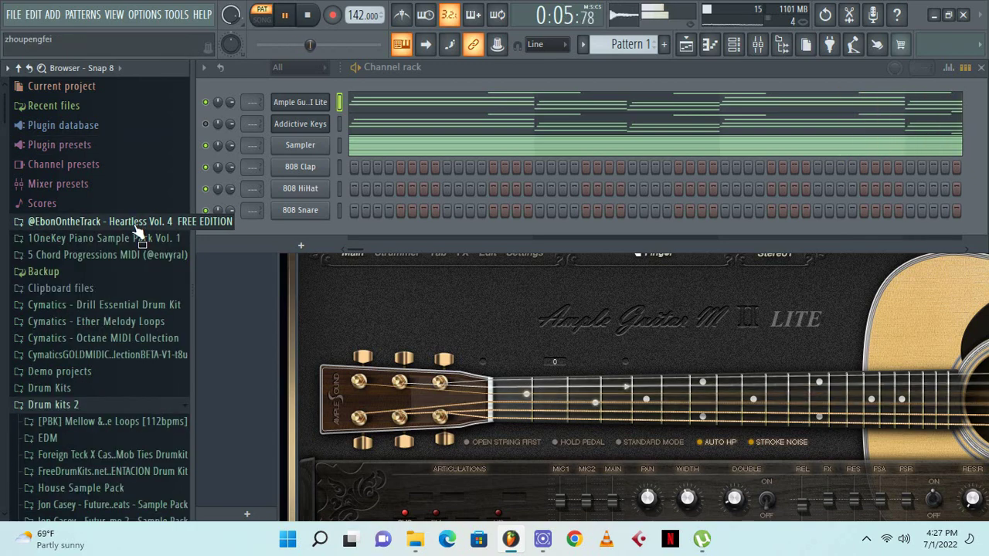
pyautogui.click(137, 223)
pyautogui.click(137, 224)
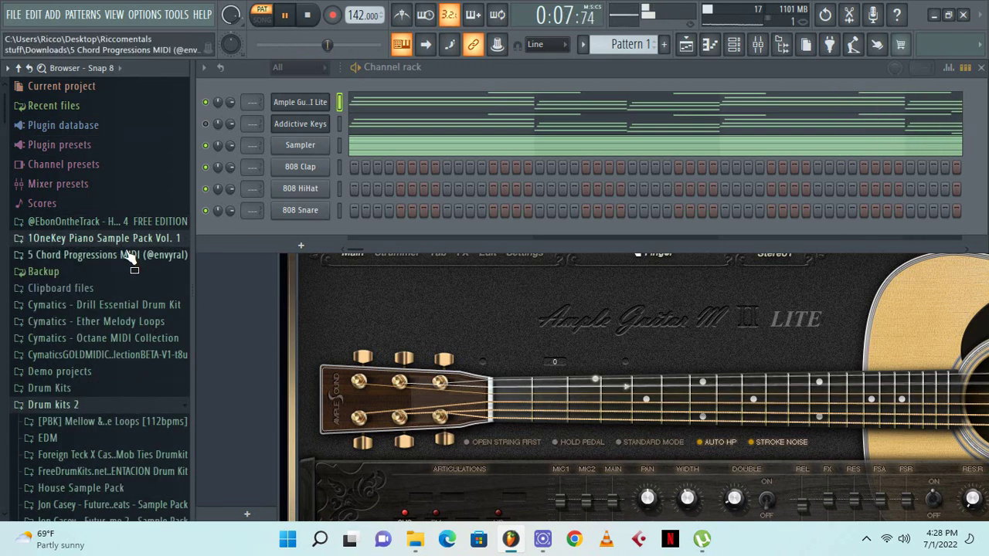
# Audition hi-hat rolls from the Drum Loops folder of the Cymatics Drill Essential Drum Kit and check its Hihat MIDI folder
pyautogui.click(119, 305)
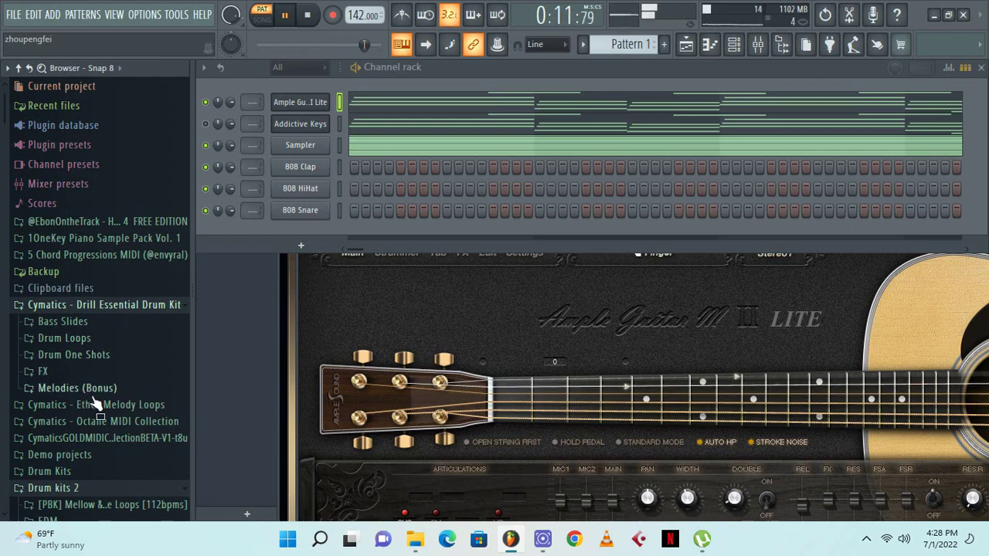
pyautogui.click(74, 341)
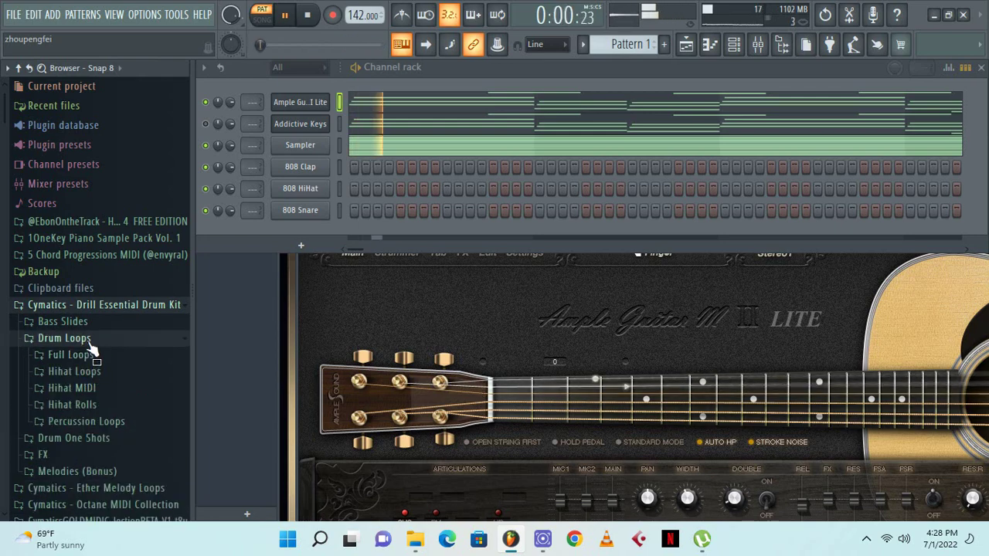
pyautogui.click(91, 408)
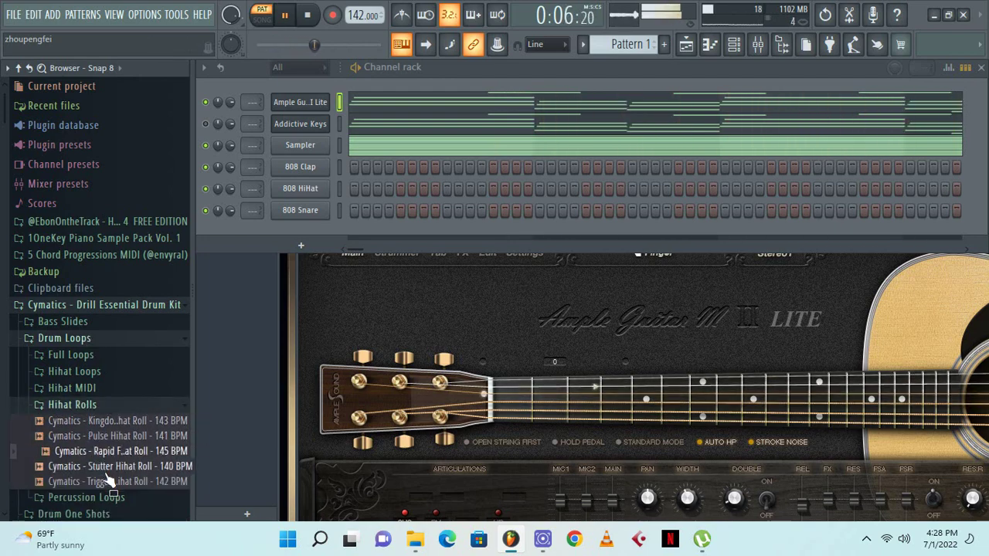
pyautogui.click(47, 467)
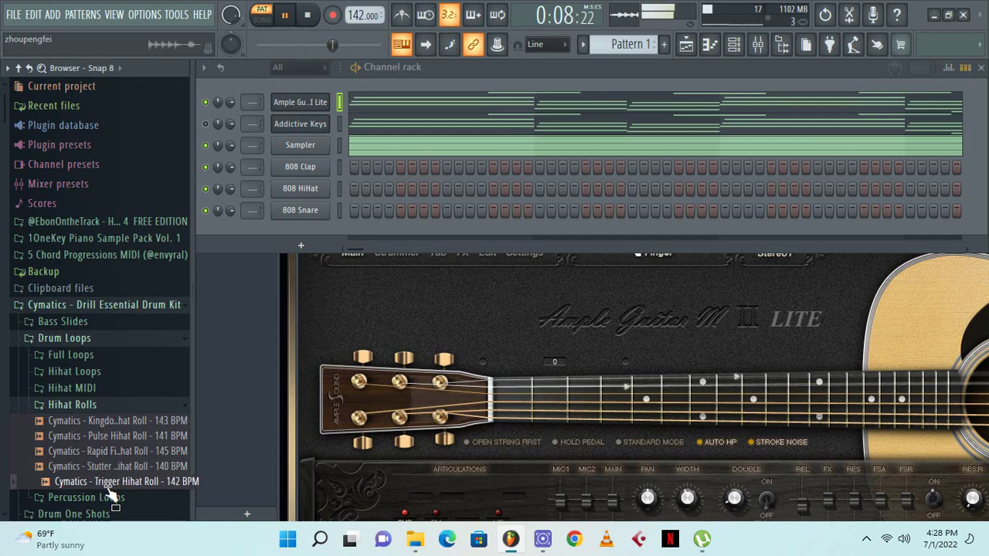
pyautogui.click(94, 406)
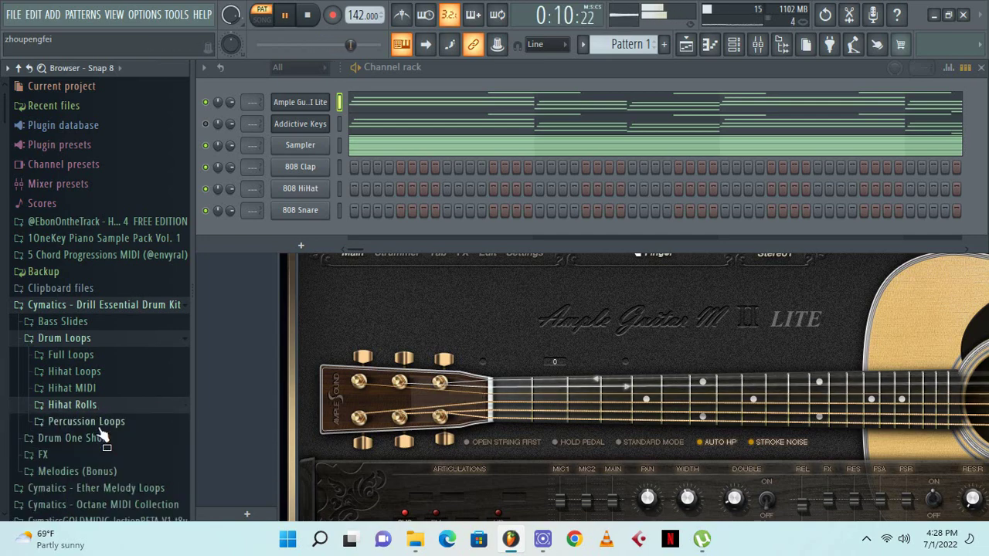
pyautogui.click(85, 389)
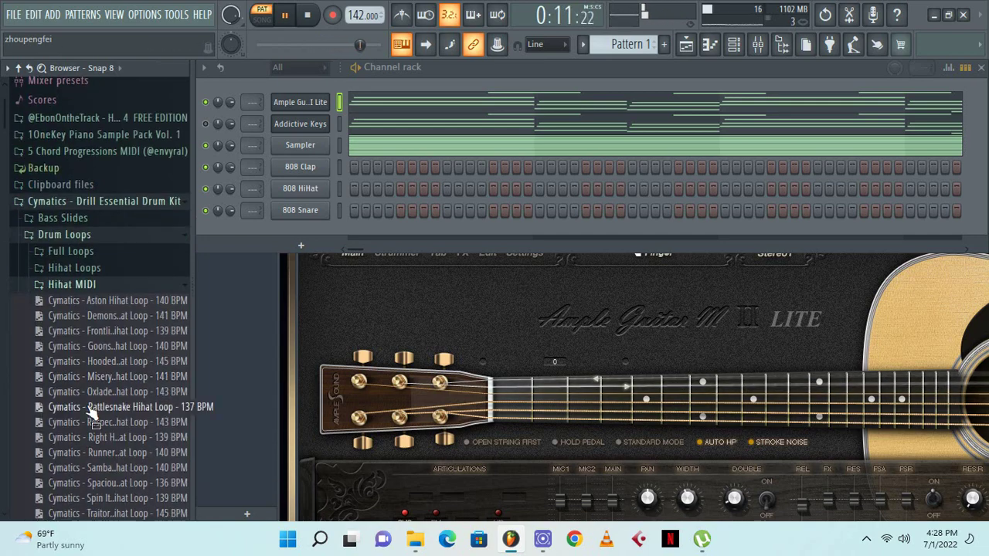
pyautogui.click(108, 286)
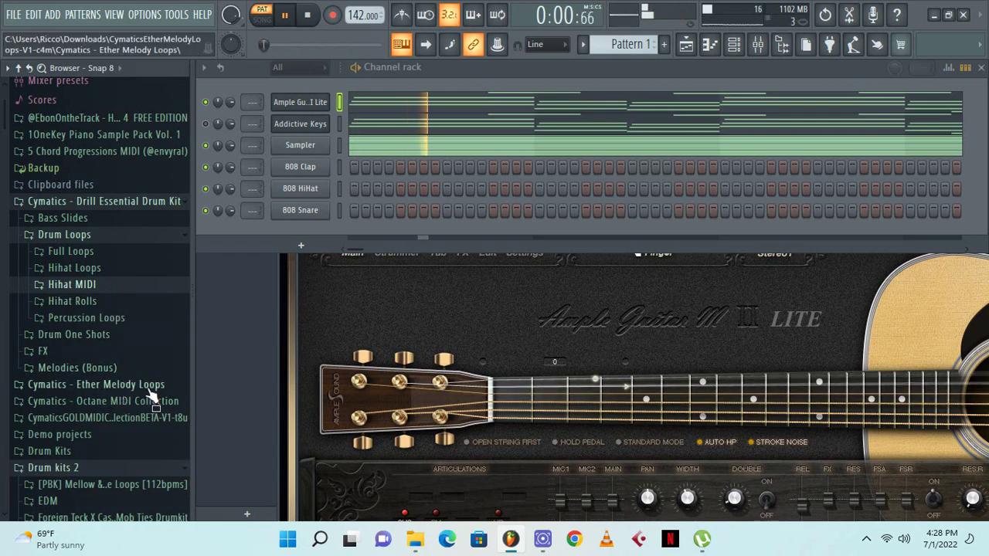
# Check the Bass Slides folder of the Cymatics Drill Essential Drum Kit, ending with only the kit's main subfolders listed
pyautogui.click(91, 235)
pyautogui.click(91, 218)
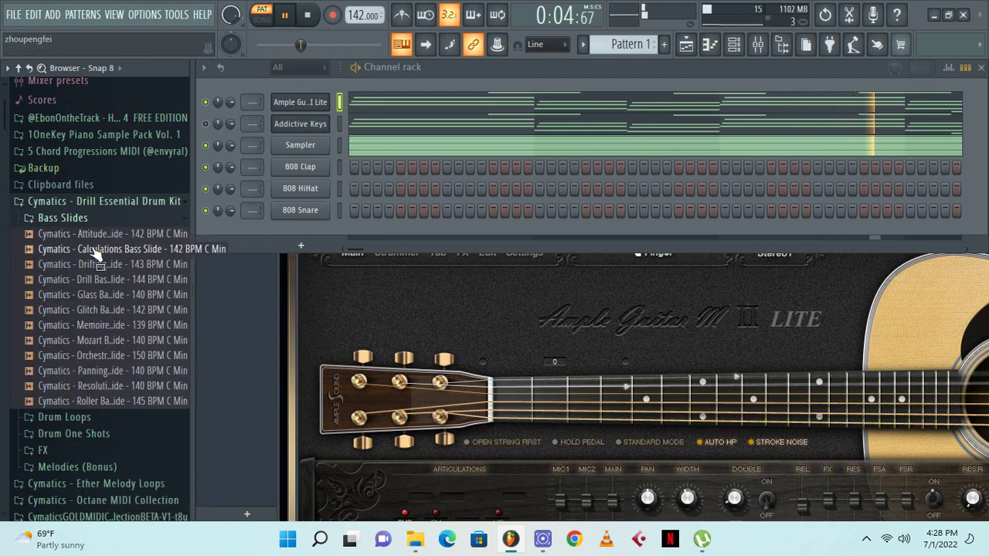
pyautogui.click(93, 218)
pyautogui.click(102, 201)
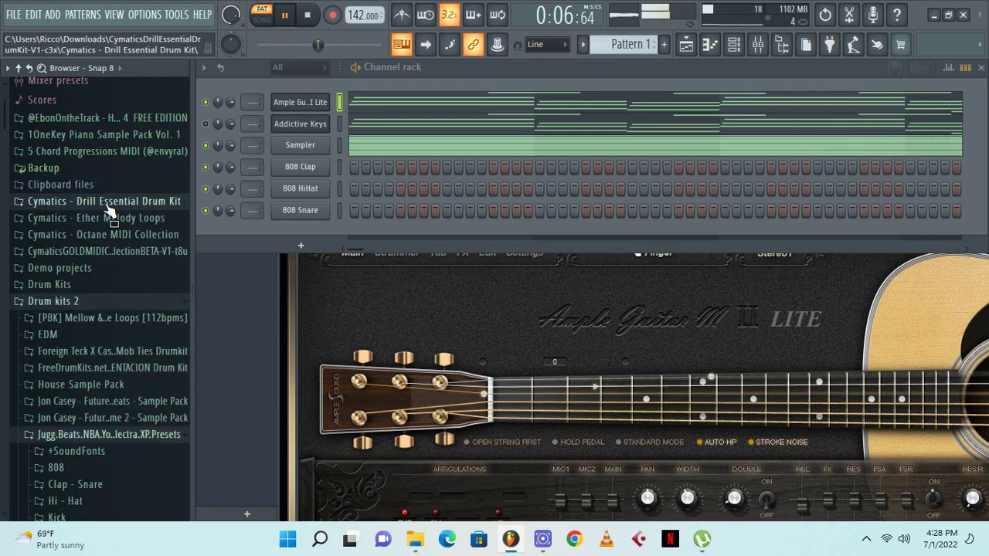
pyautogui.click(114, 203)
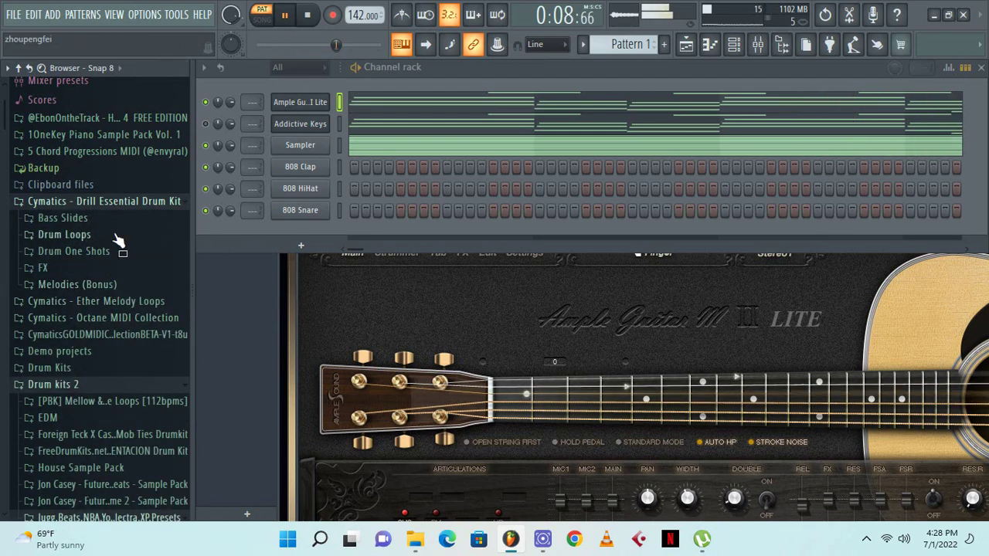
pyautogui.click(115, 202)
pyautogui.click(114, 202)
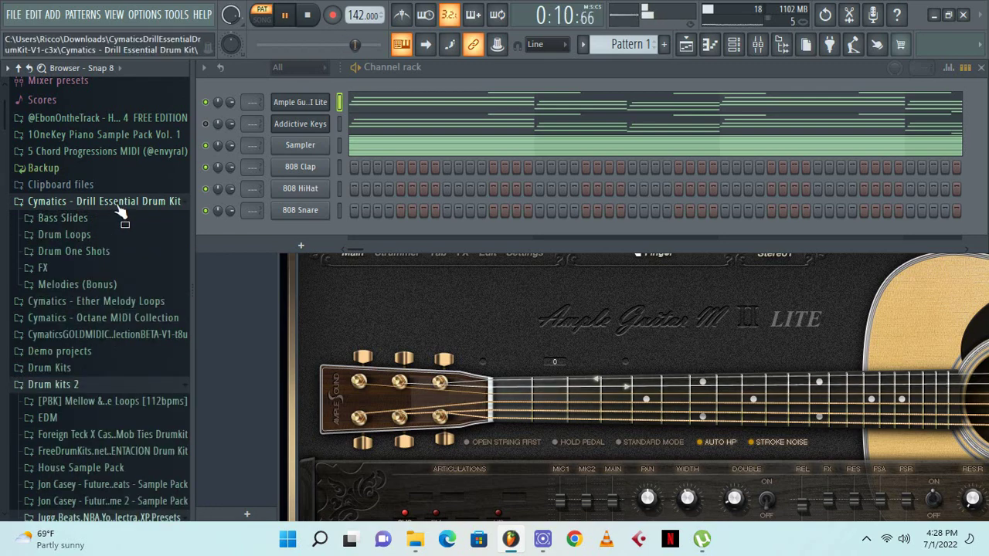
# Collapse the Cymatics Drill Essential Drum Kit, check the Ether Melody Loops folder, and look through the kits in Drum kits 2
pyautogui.click(114, 202)
pyautogui.click(101, 218)
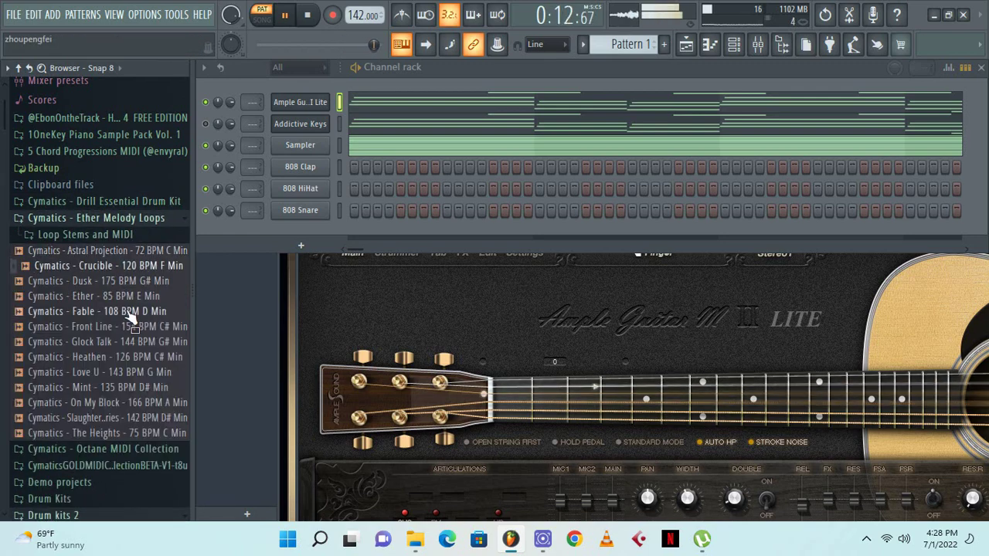
pyautogui.click(120, 218)
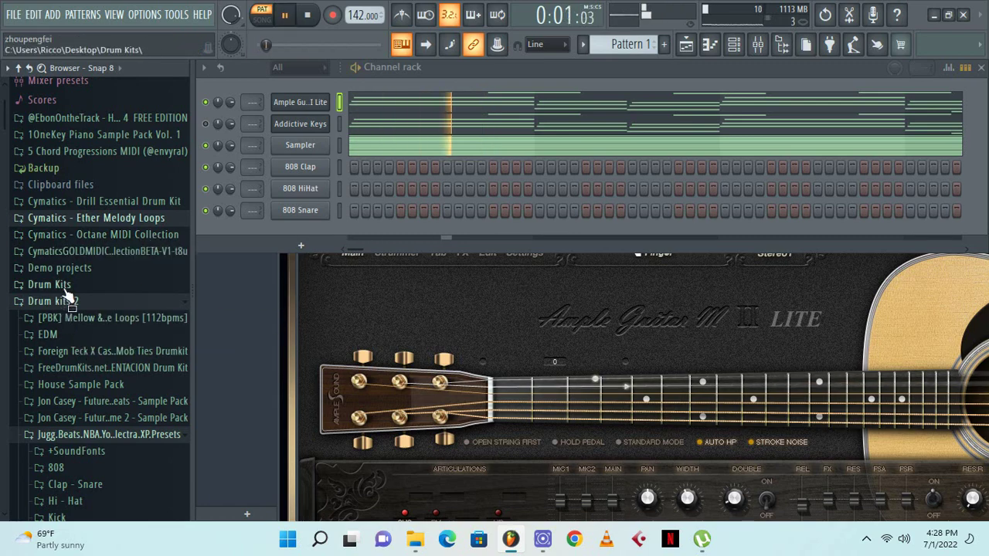
pyautogui.scroll(-5, 98, 427)
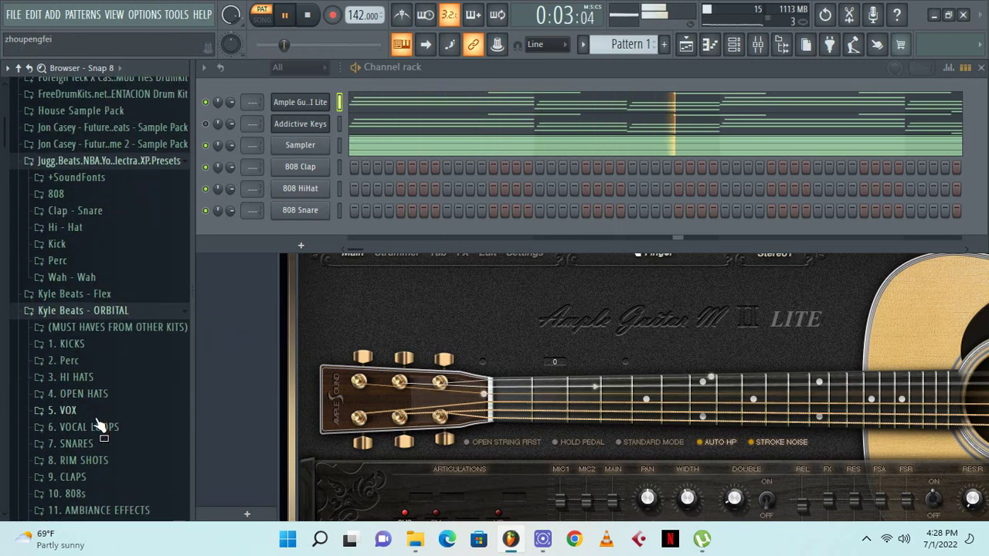
pyautogui.scroll(-2, 98, 428)
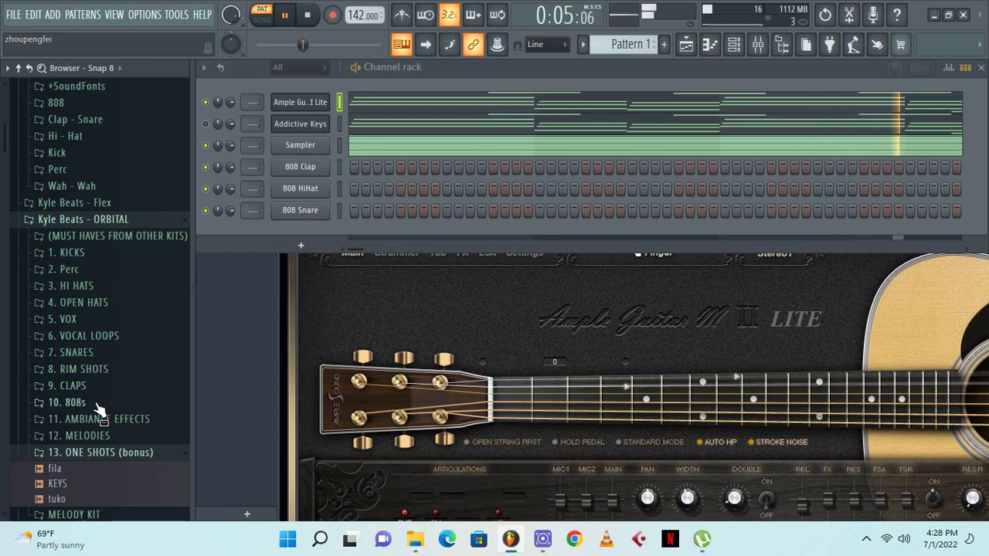
pyautogui.scroll(15, 98, 409)
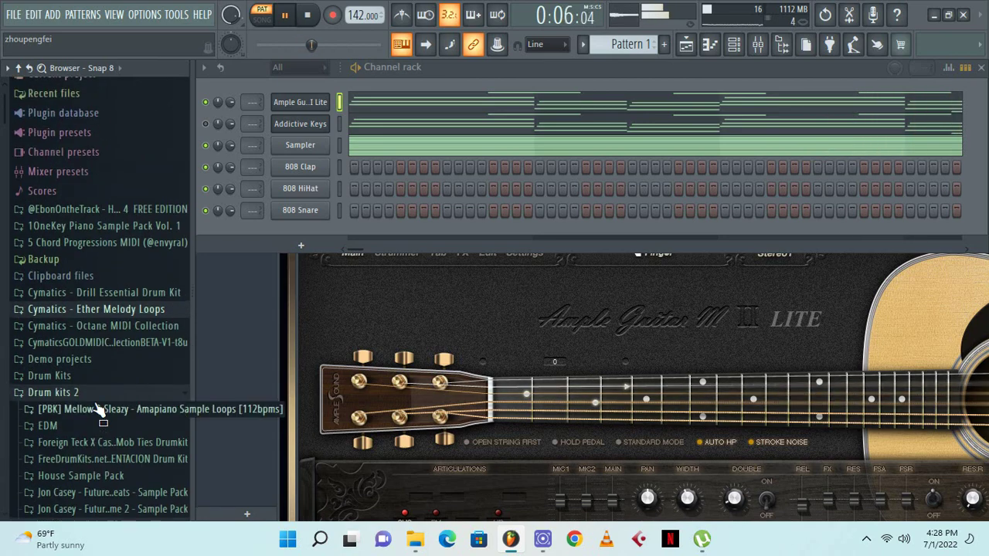
# Replace the 808 Clap channel's sample with Cymatics - Delay Hihat from the Drill Essential kit's Drum One Shots and stop playback
pyautogui.click(96, 295)
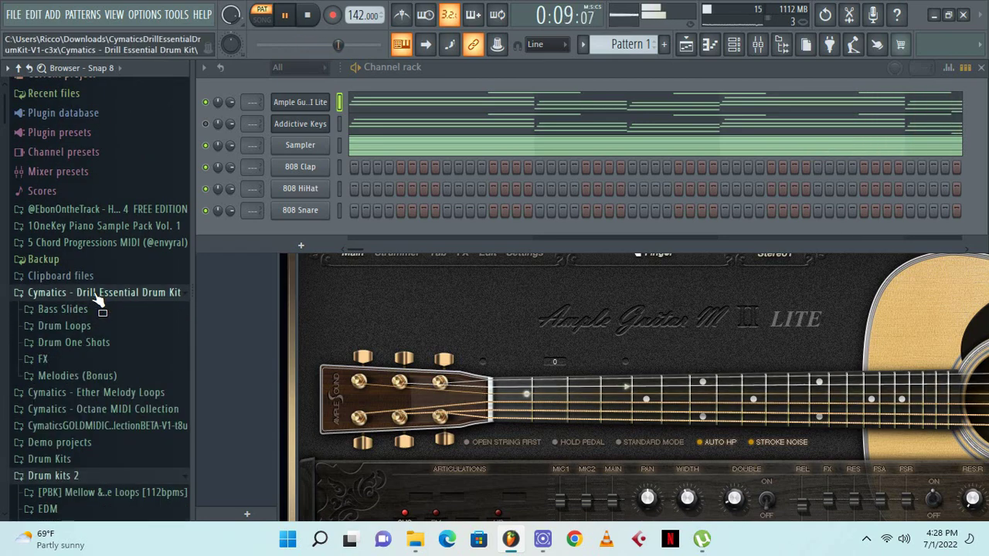
pyautogui.click(103, 346)
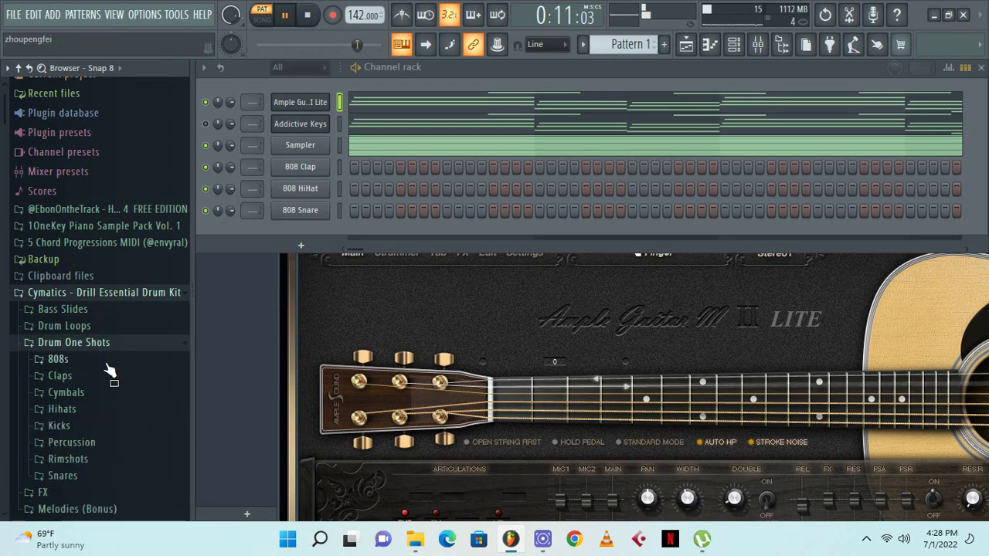
pyautogui.scroll(-3, 84, 416)
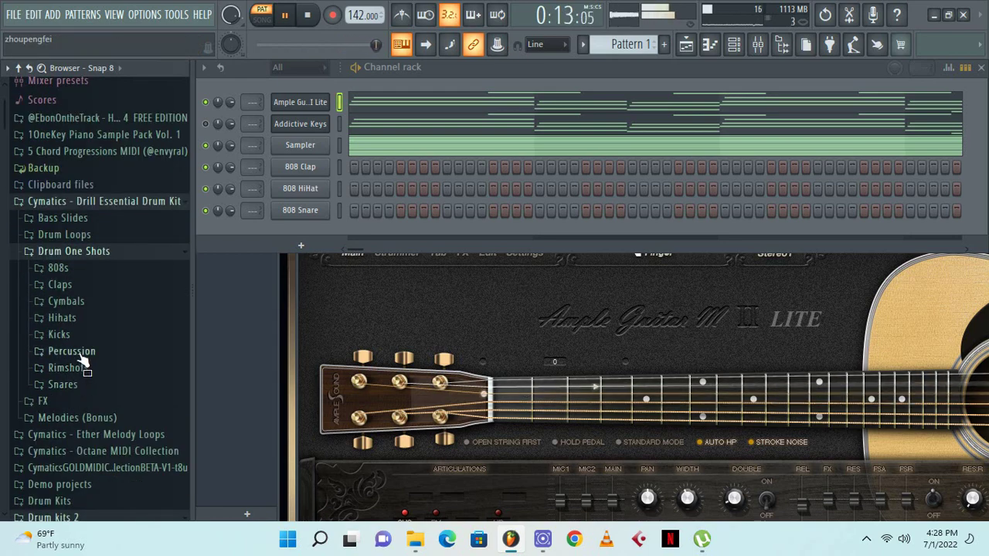
pyautogui.click(65, 319)
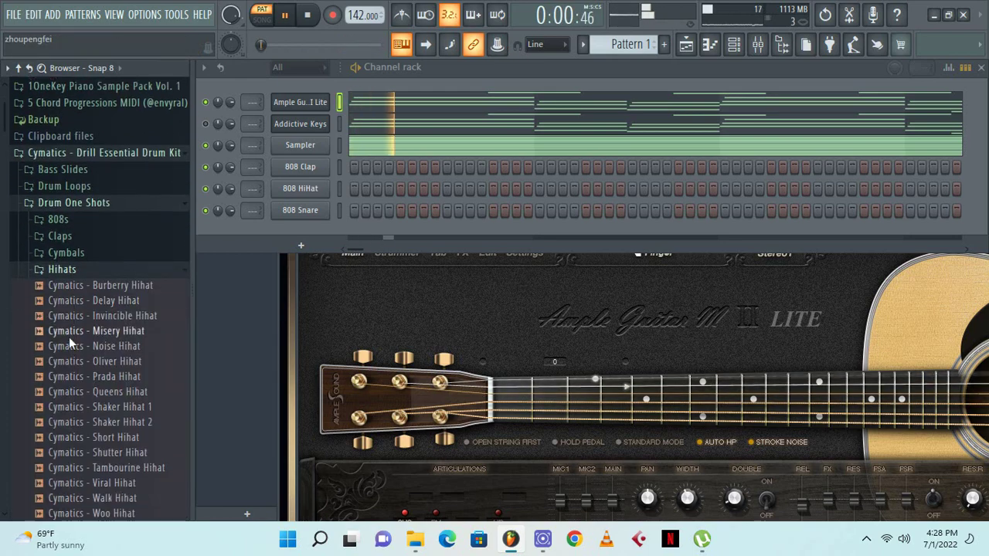
pyautogui.click(108, 306)
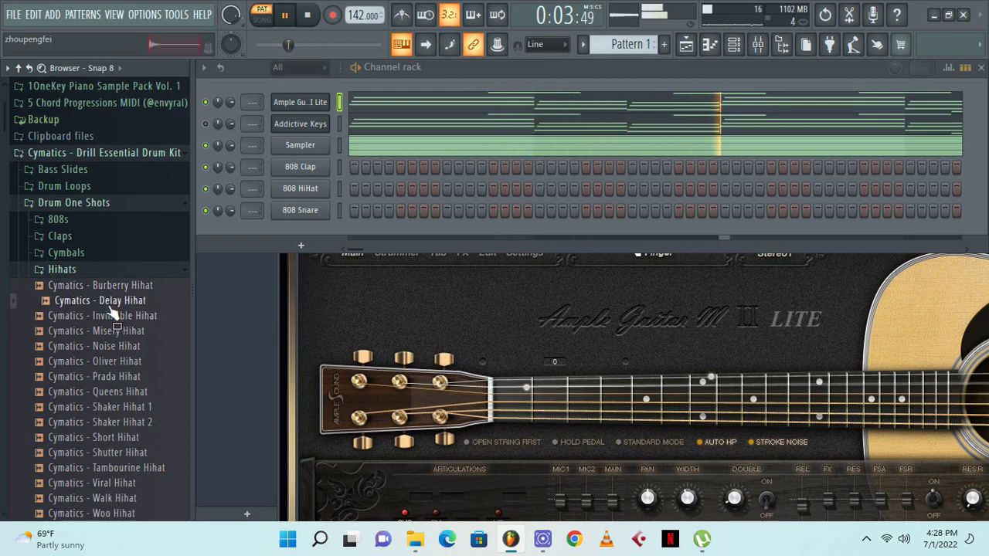
pyautogui.moveTo(110, 309); pyautogui.dragTo(305, 169)
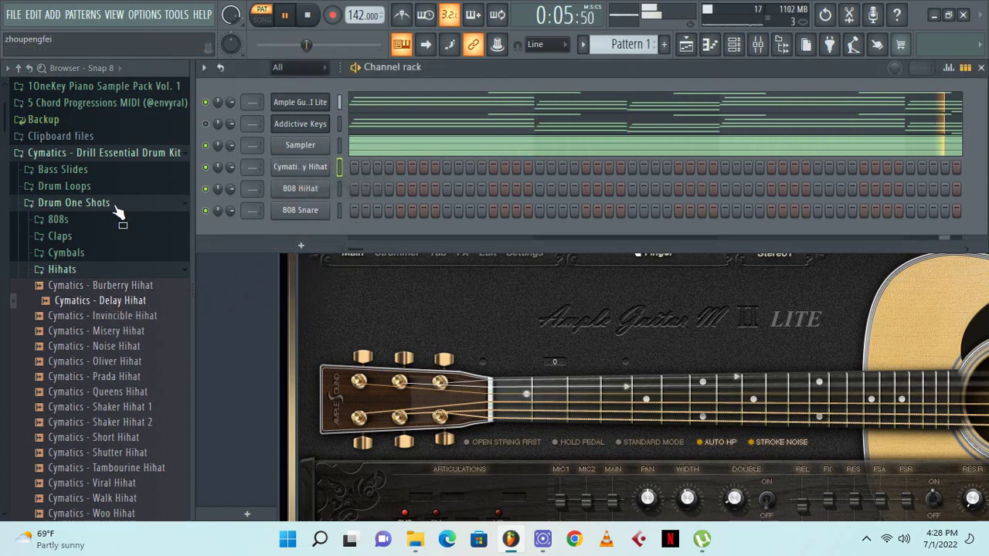
pyautogui.press('space')
# Check the Bass Slides folder and the Hihats one-shots of the Cymatics Drill Essential Drum Kit
pyautogui.scroll(1, 104, 203)
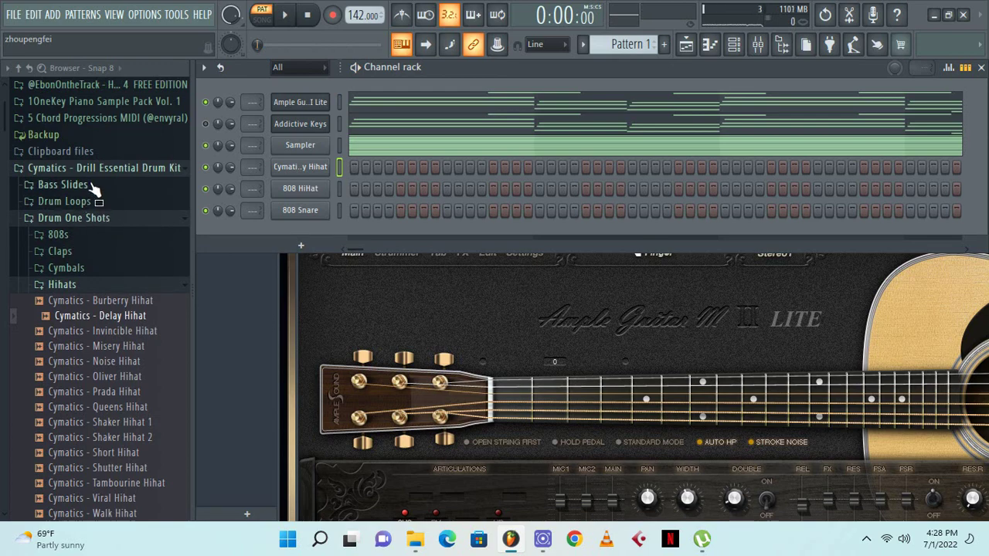
pyautogui.click(92, 219)
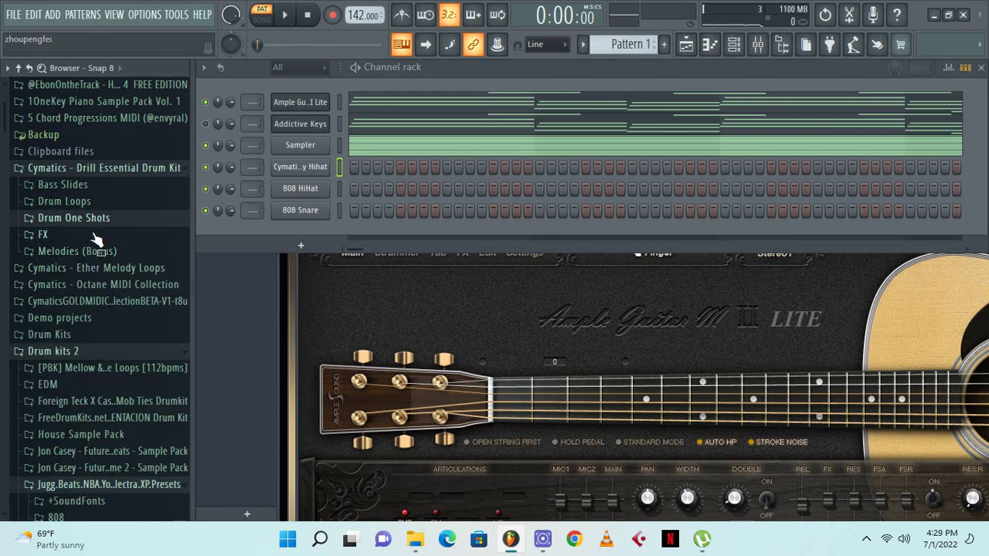
pyautogui.click(108, 190)
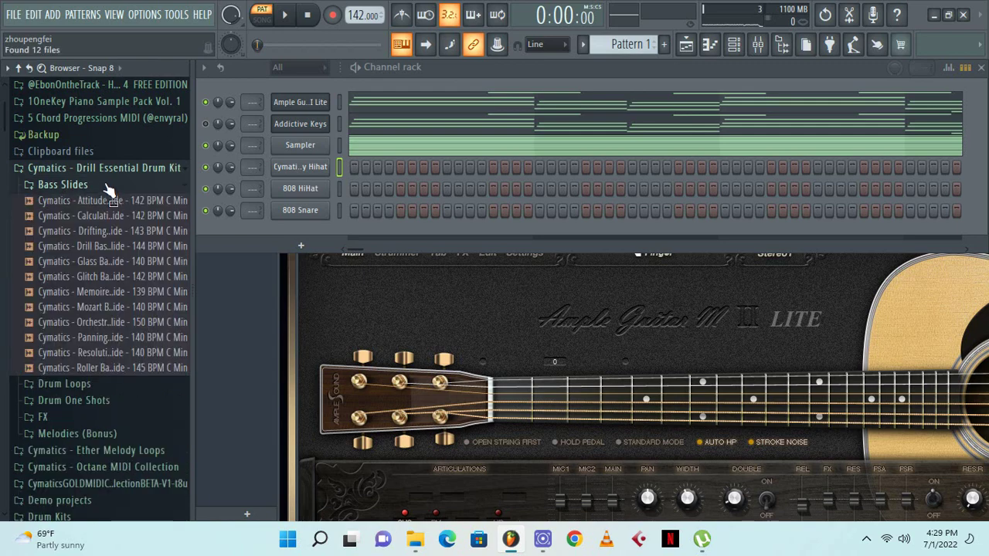
pyautogui.click(108, 190)
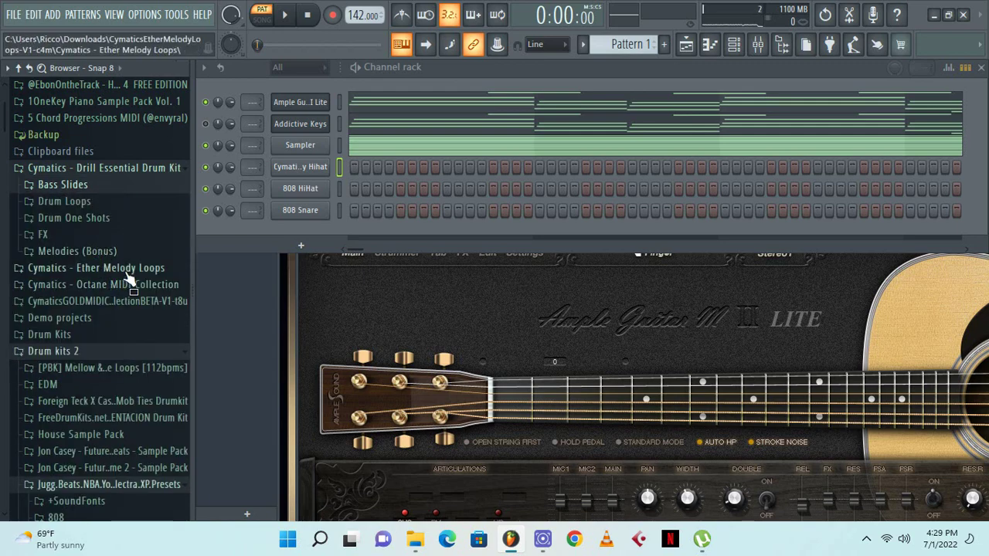
pyautogui.scroll(2, 107, 301)
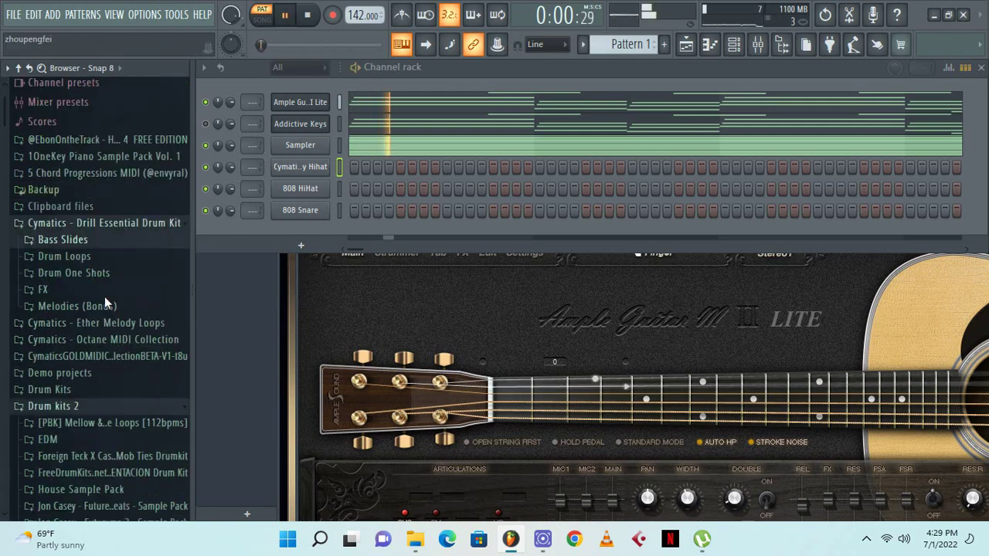
pyautogui.click(101, 310)
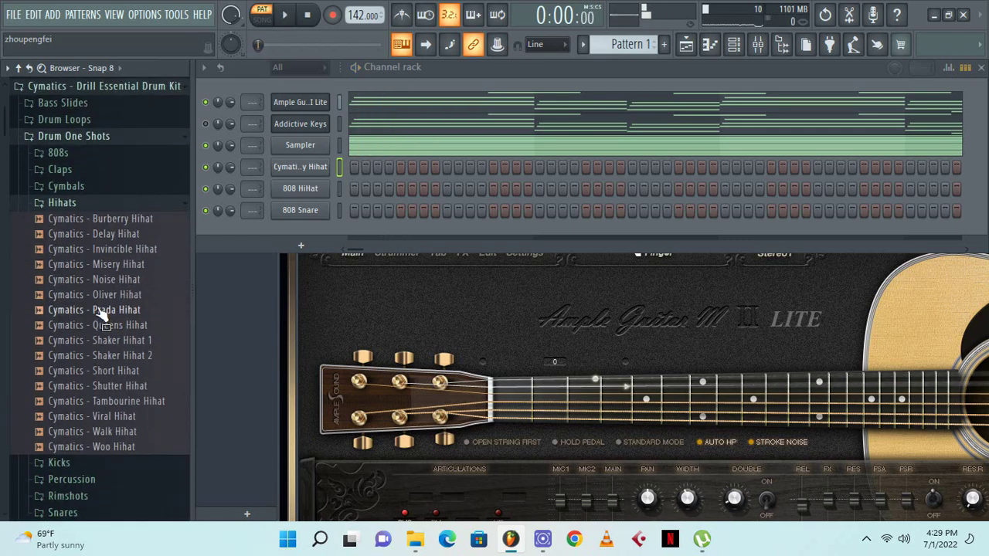
pyautogui.click(108, 204)
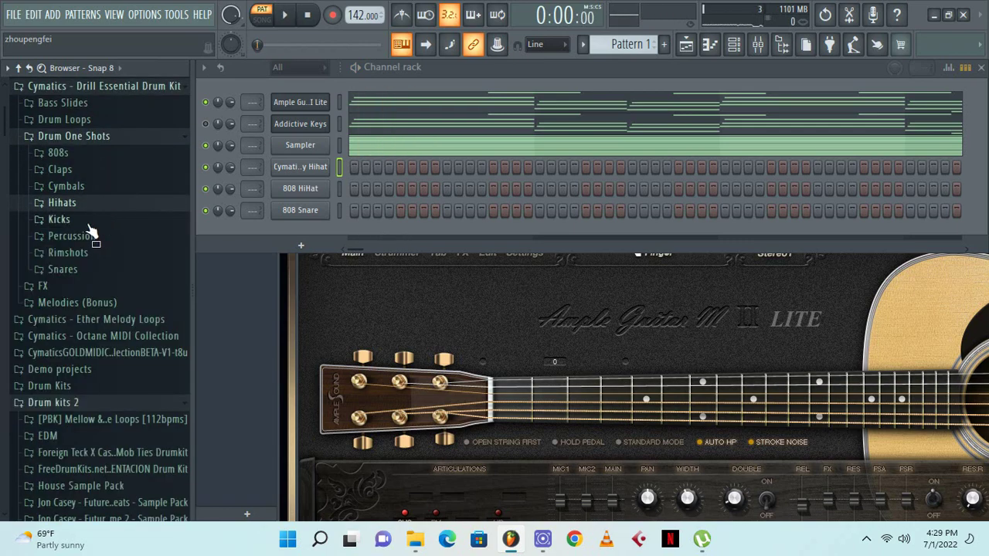
# Try hi-hat MIDI loops from the Drum Loops folder on the Delay Hihat channel, ending with Cymatics - Right Hook Hihat Loop - 139 BPM
pyautogui.click(83, 136)
pyautogui.click(84, 120)
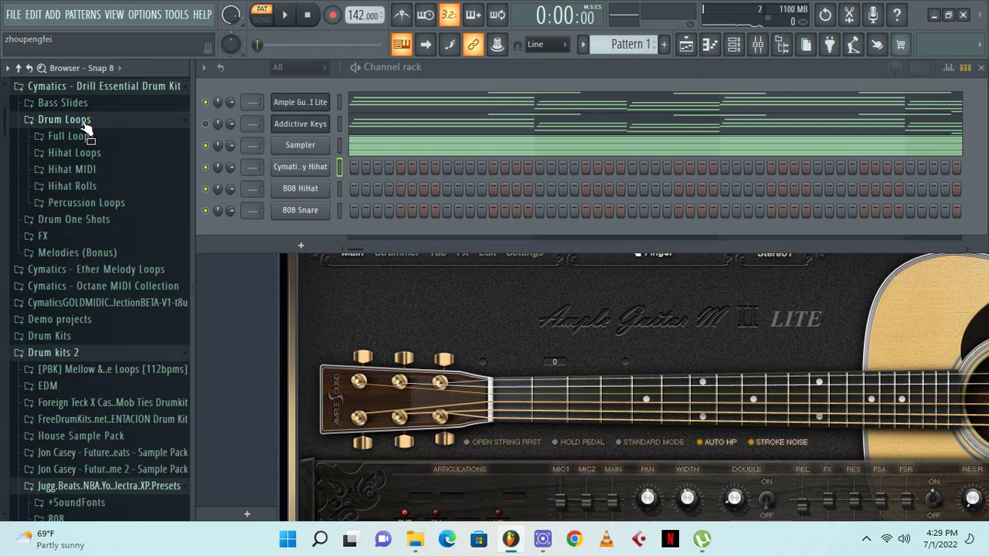
pyautogui.click(72, 170)
pyautogui.moveTo(85, 200); pyautogui.dragTo(302, 165)
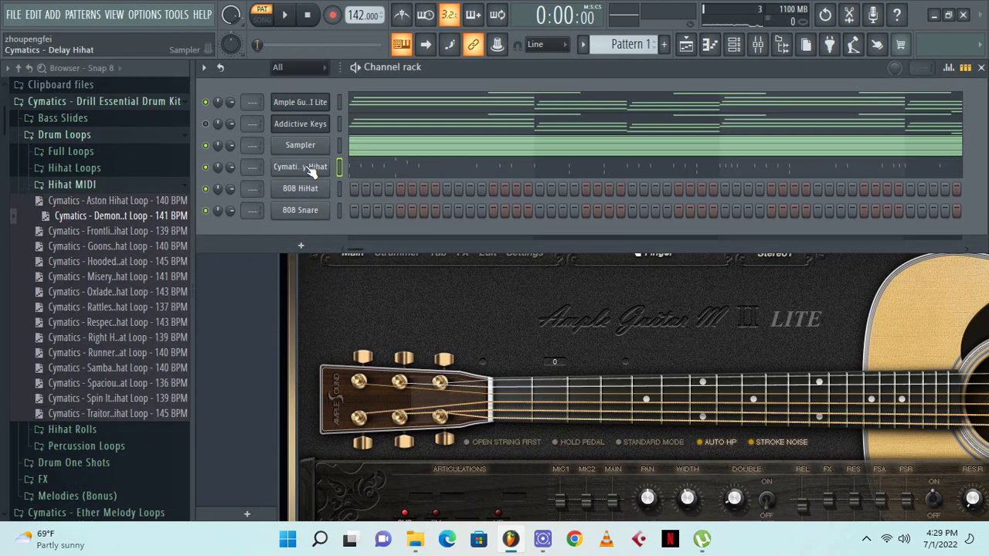
pyautogui.press('space')
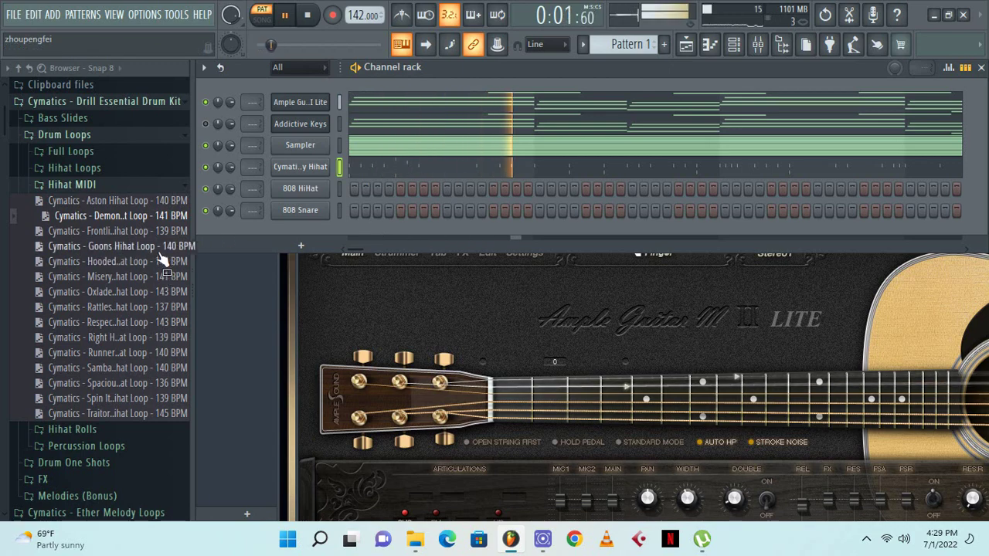
pyautogui.moveTo(158, 247); pyautogui.dragTo(296, 165)
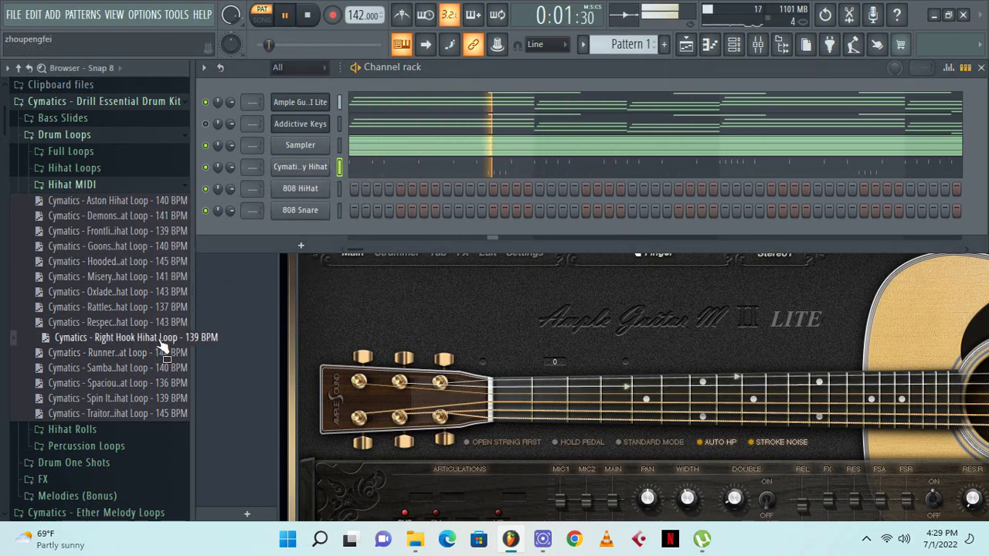
pyautogui.moveTo(163, 340); pyautogui.dragTo(304, 163)
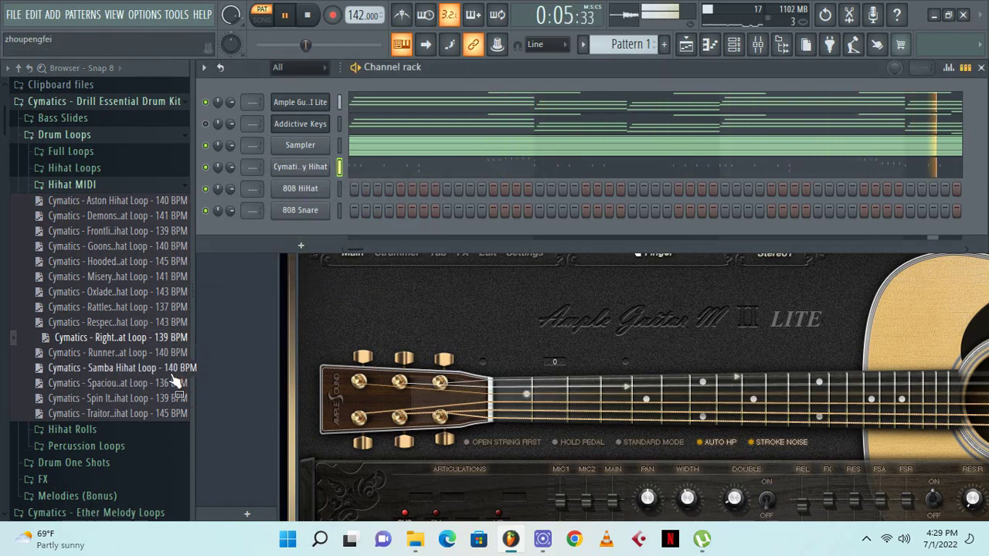
# Collapse the Drum Loops folder, check the Percussion samples in Drum One Shots, and stop playback
pyautogui.click(93, 189)
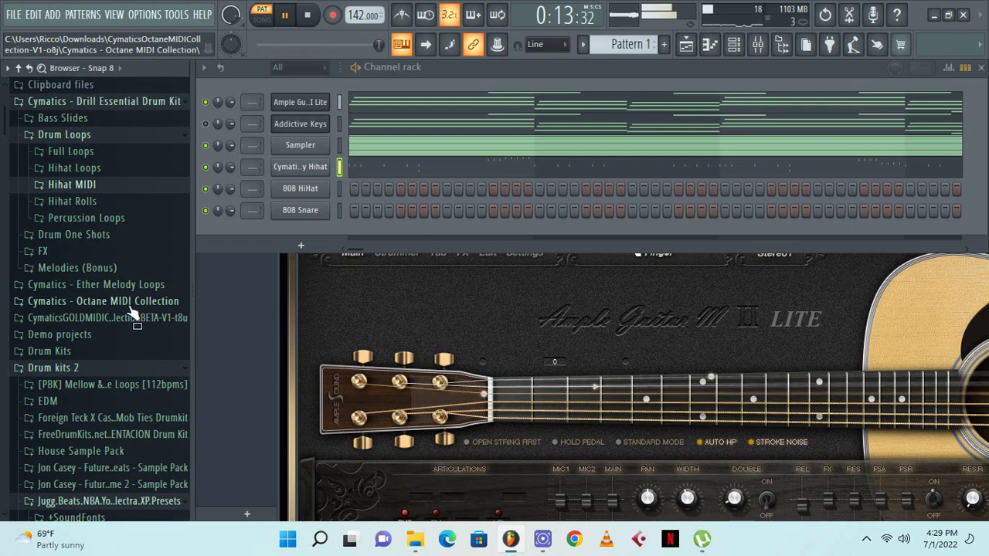
pyautogui.click(79, 135)
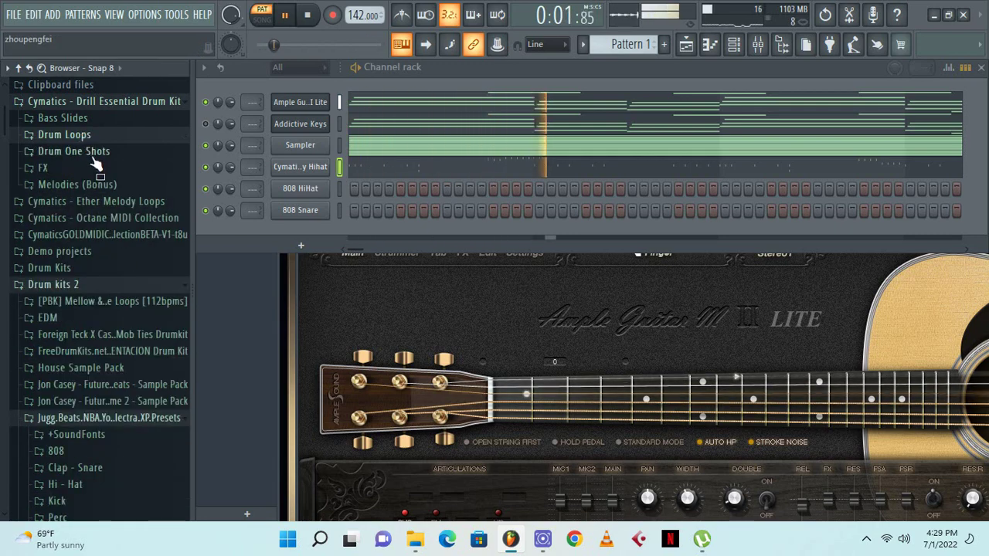
pyautogui.click(91, 152)
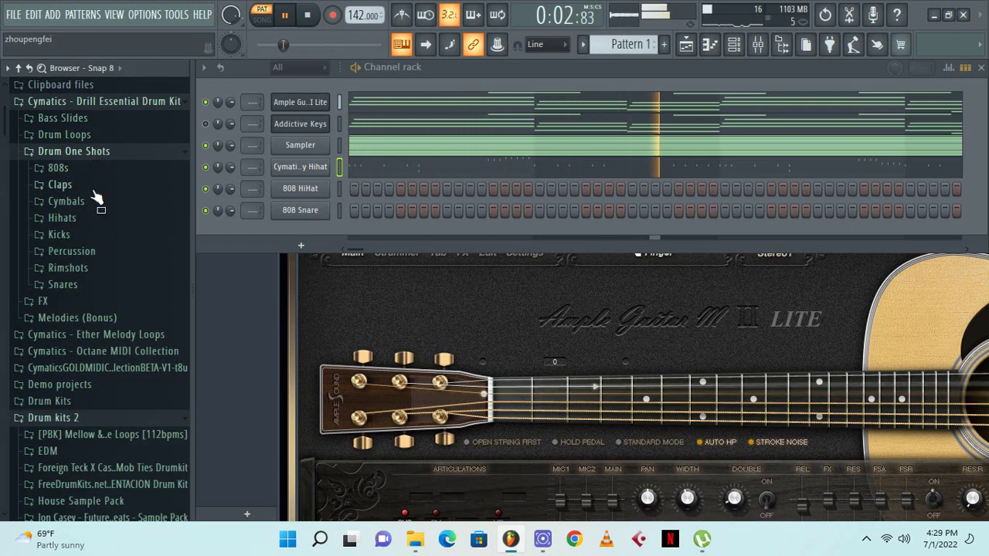
pyautogui.click(78, 255)
pyautogui.scroll(2, 79, 216)
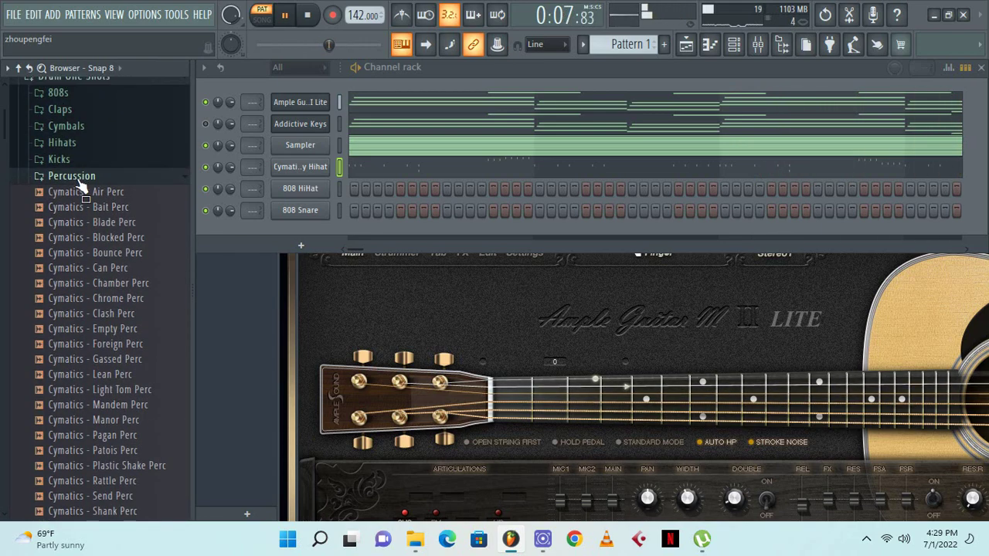
pyautogui.click(80, 180)
pyautogui.scroll(5, 79, 203)
pyautogui.click(80, 256)
pyautogui.press('space')
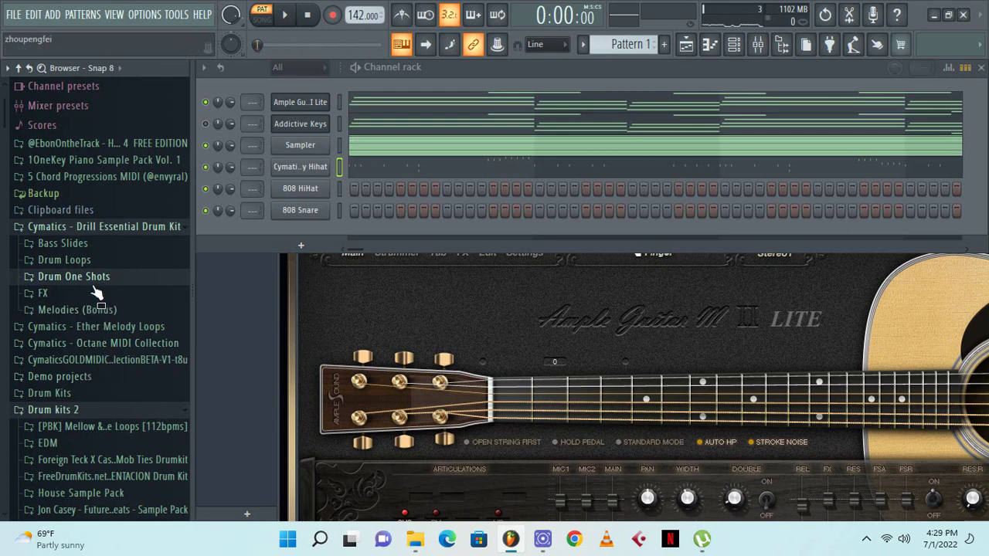
# Check the Cymbals one-shots and audition Delay Hihat, Shaker Hihat 1 and Short Hihat from the Hihats folder
pyautogui.click(90, 281)
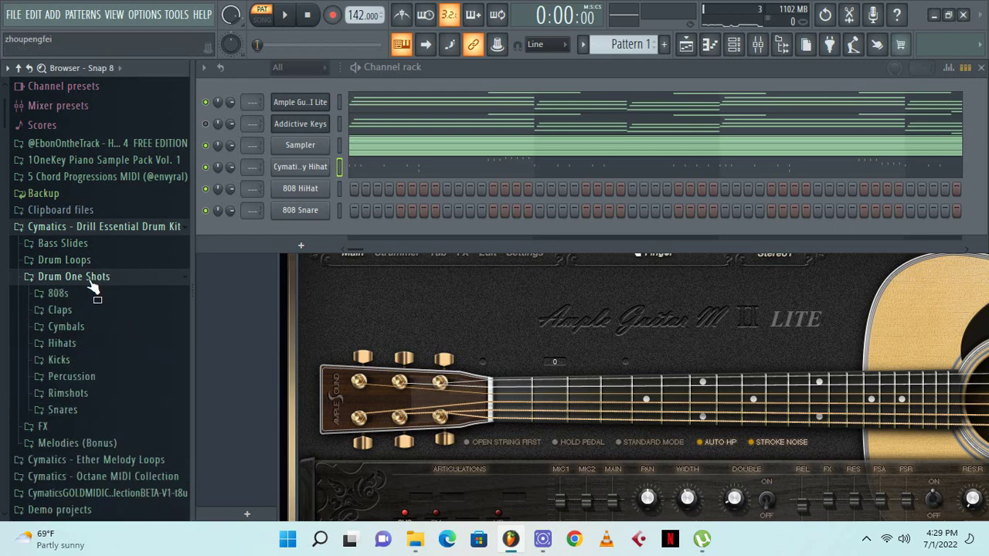
pyautogui.click(81, 327)
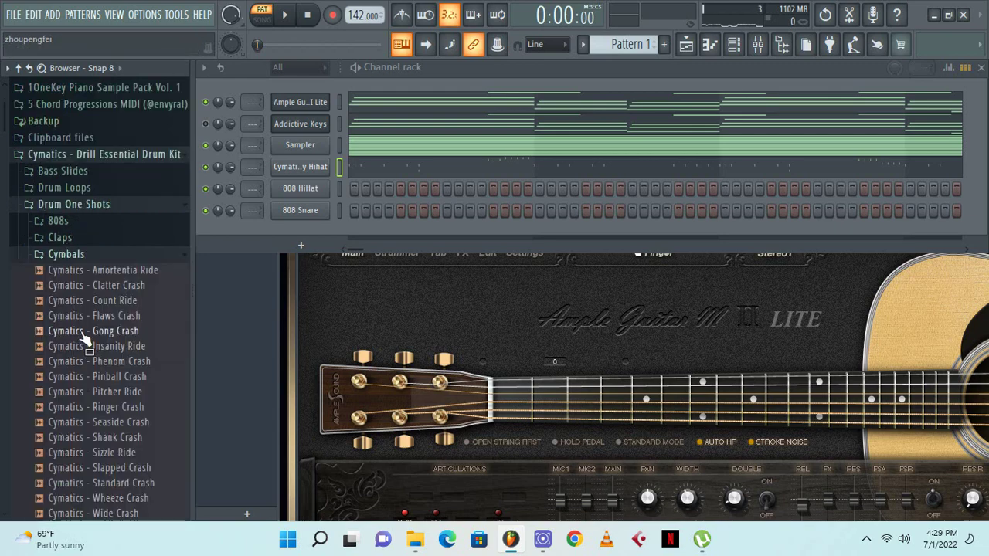
pyautogui.click(73, 256)
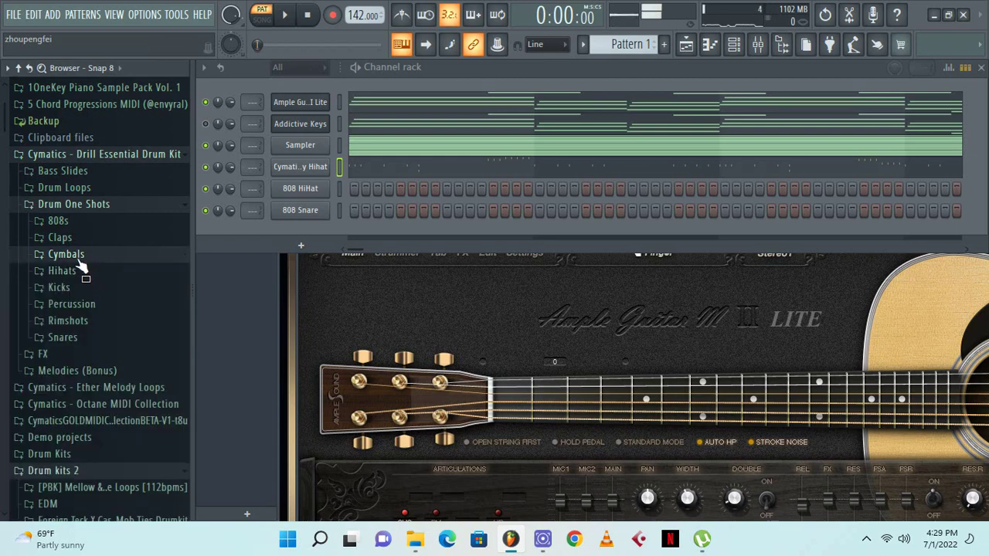
pyautogui.click(73, 270)
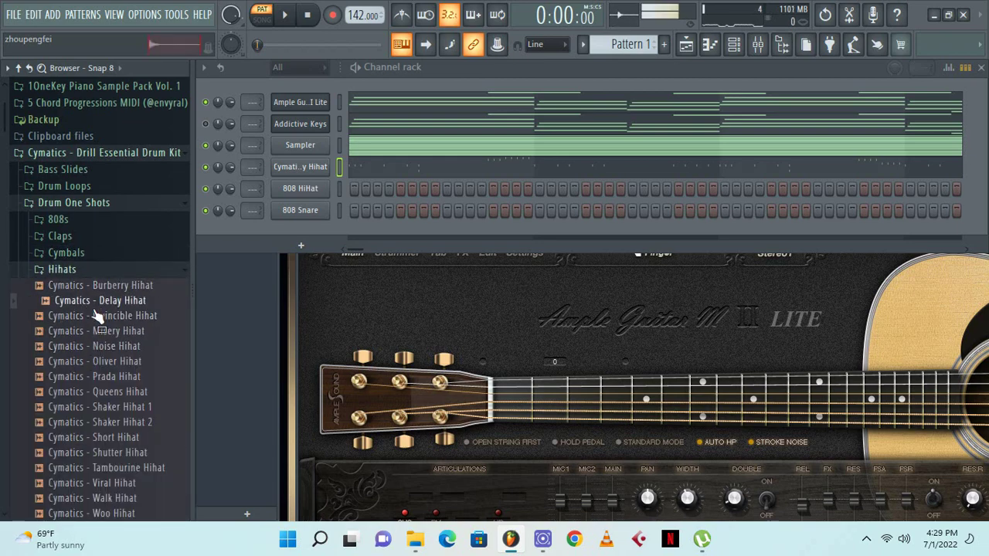
pyautogui.click(116, 406)
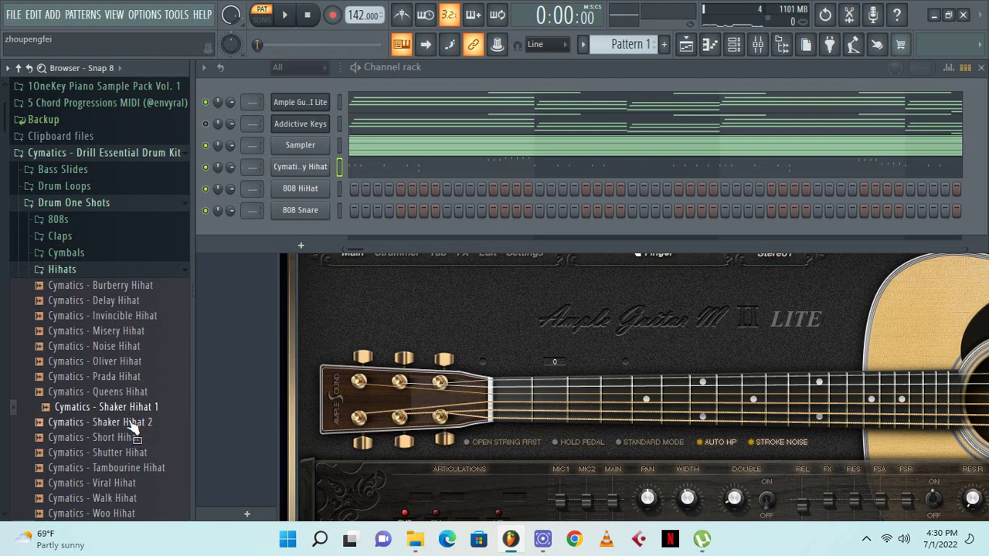
pyautogui.click(133, 440)
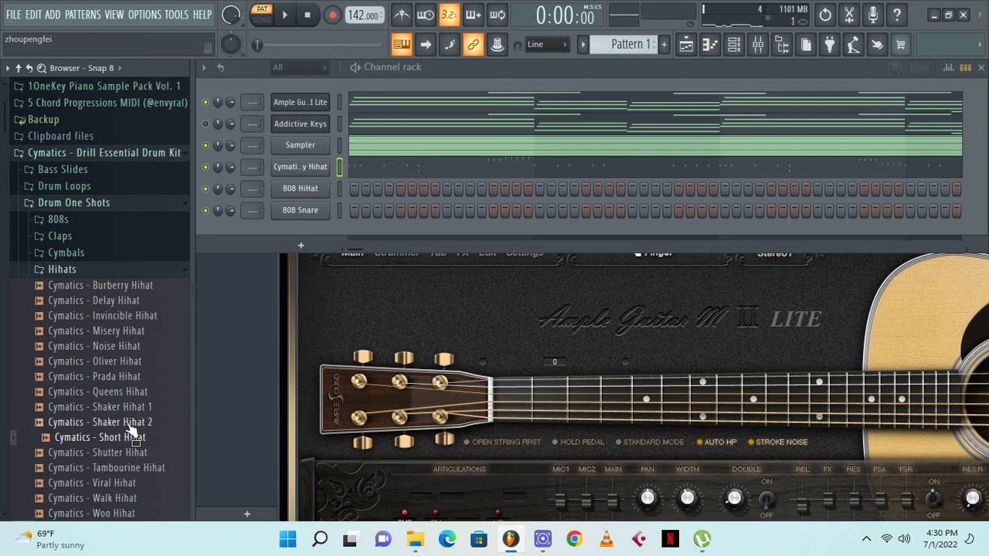
pyautogui.click(125, 414)
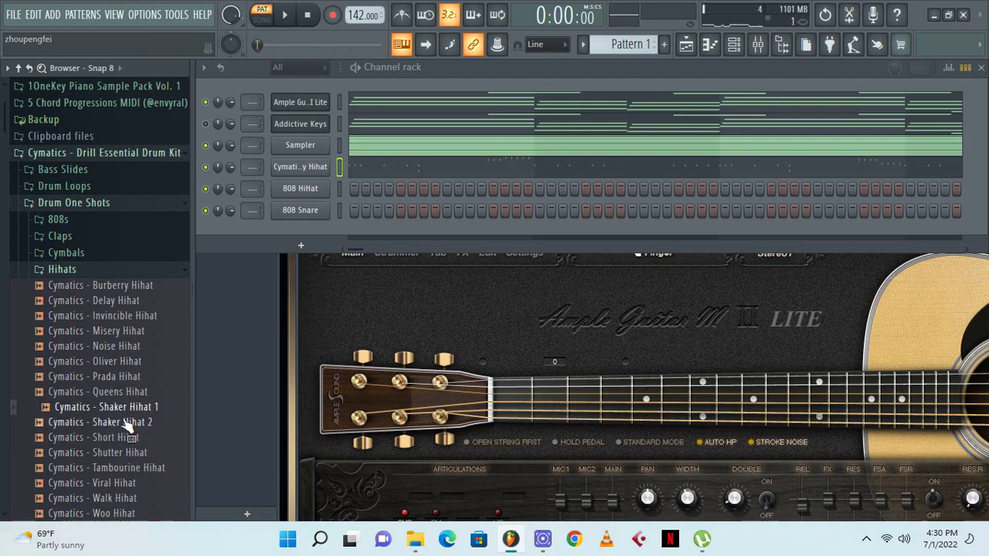
# Replace the Delay Hihat sample with Cymatics - Shaker Hihat 1, then audition the Short, Viral and Walk hihats over the playing pattern
pyautogui.moveTo(128, 417); pyautogui.dragTo(297, 172)
pyautogui.press('space')
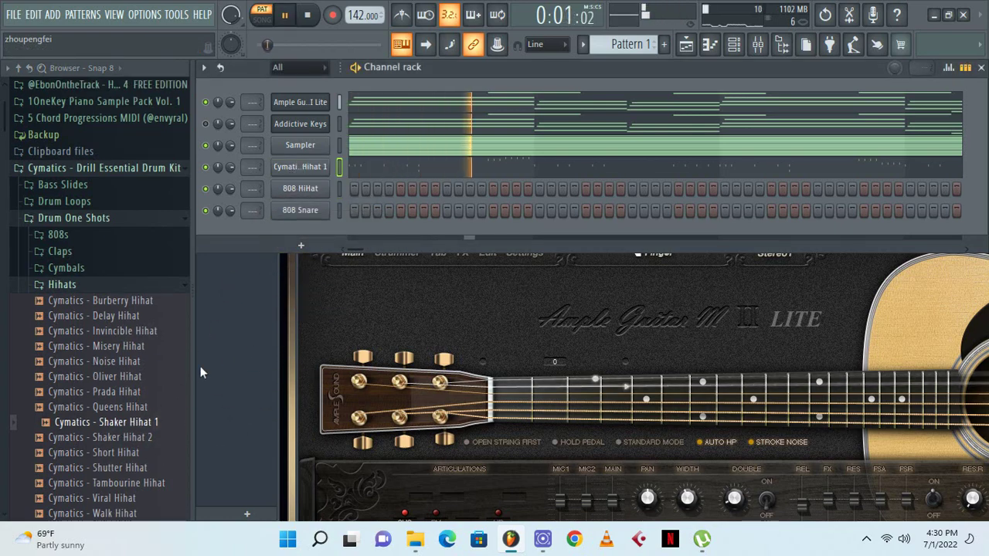
pyautogui.scroll(-5, 132, 441)
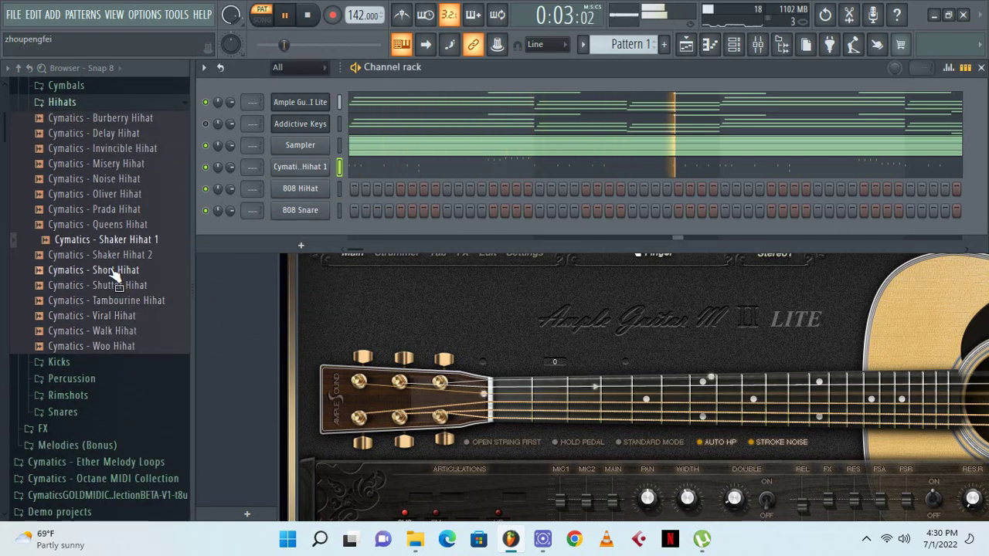
pyautogui.click(119, 286)
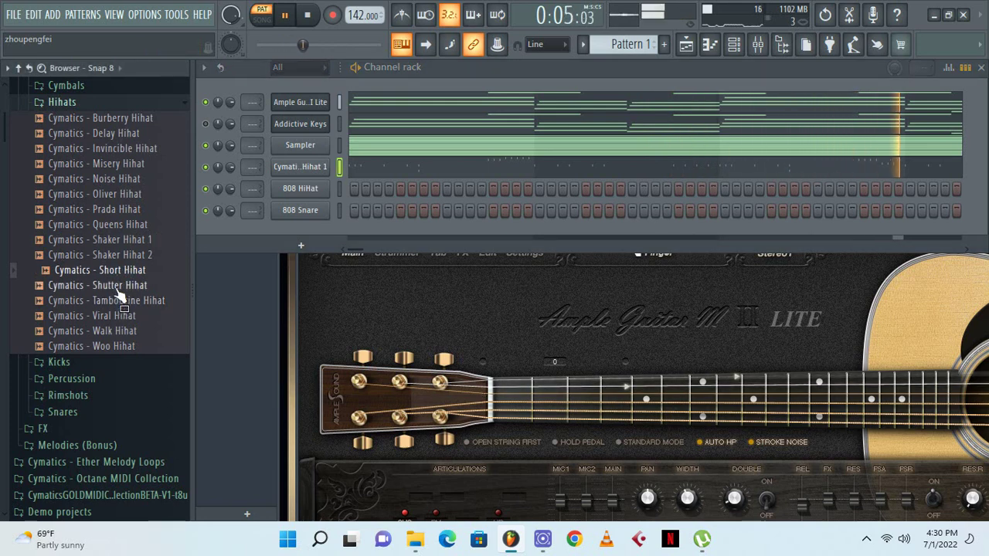
pyautogui.click(119, 301)
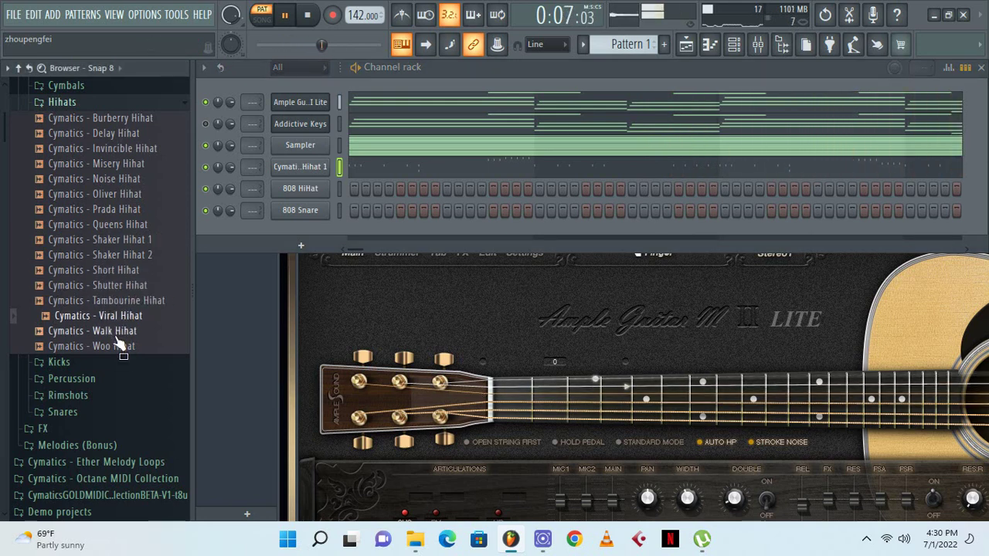
pyautogui.click(116, 337)
# Route the Ample Guitar M II Lite channel to mixer track 1, check that track in the mixer, and close it
pyautogui.moveTo(251, 102)
pyautogui.mouseDown()
pyautogui.moveTo(251, 92)
pyautogui.moveTo(255, 110)
pyautogui.mouseUp()
pyautogui.doubleClick(258, 106)
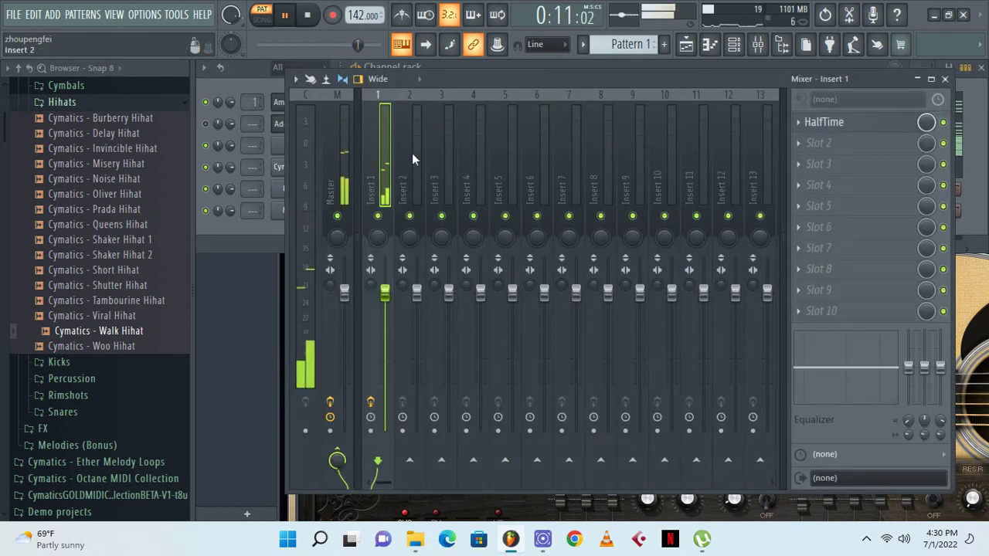
pyautogui.click(944, 79)
# Try the Ample Guitar M II Lite notes one octave higher in the piano roll while the pattern plays, and stop playback
pyautogui.click(871, 104)
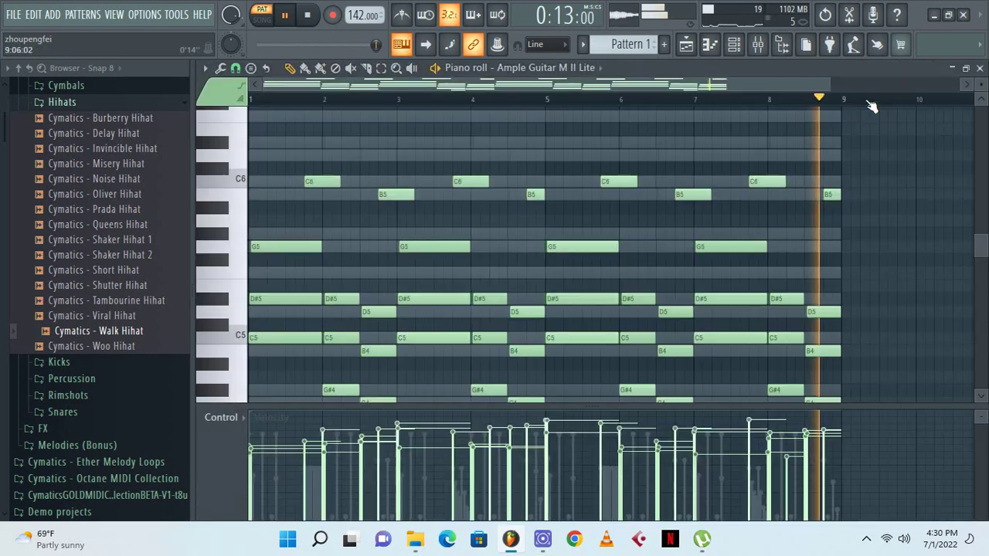
pyautogui.hotkey('ctrl', 'Up')
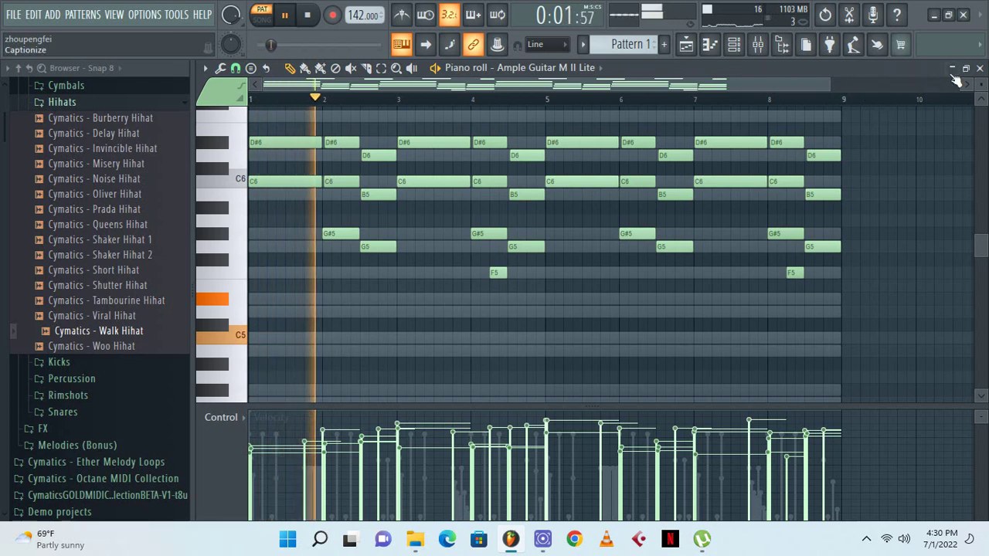
pyautogui.click(979, 68)
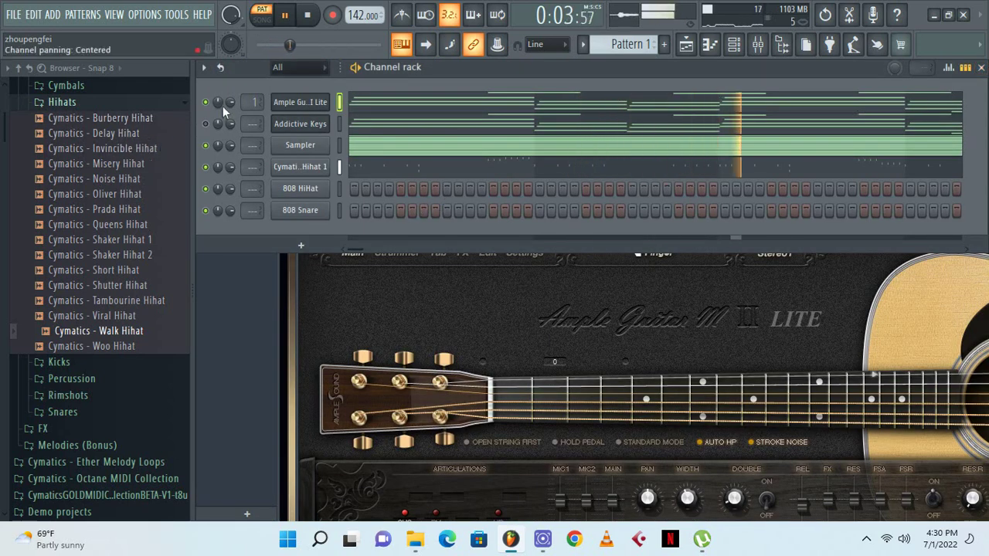
pyautogui.press('space')
# Move the Ample Guitar M II Lite notes back down one octave and briefly play the pattern
pyautogui.click(391, 108)
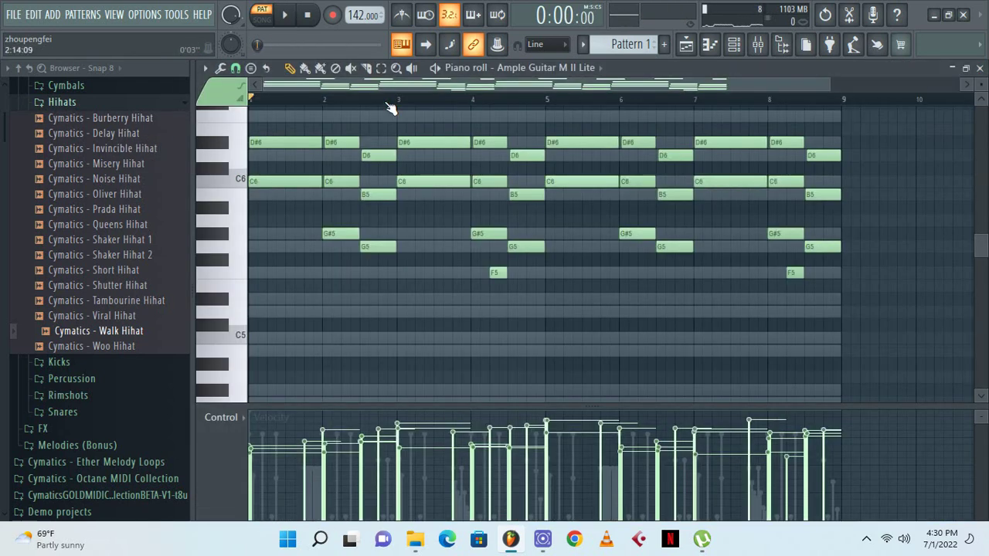
pyautogui.press('space')
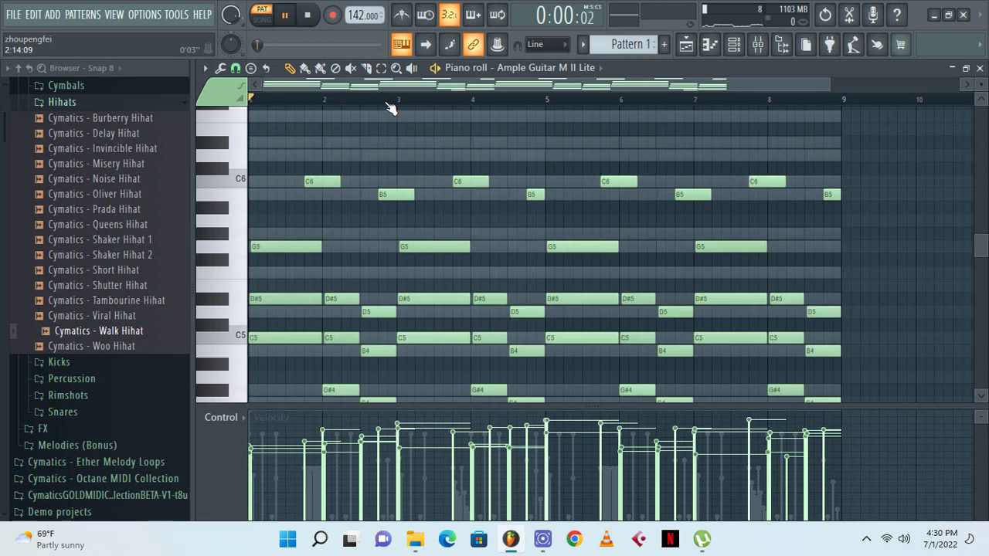
pyautogui.click(979, 68)
pyautogui.press('space')
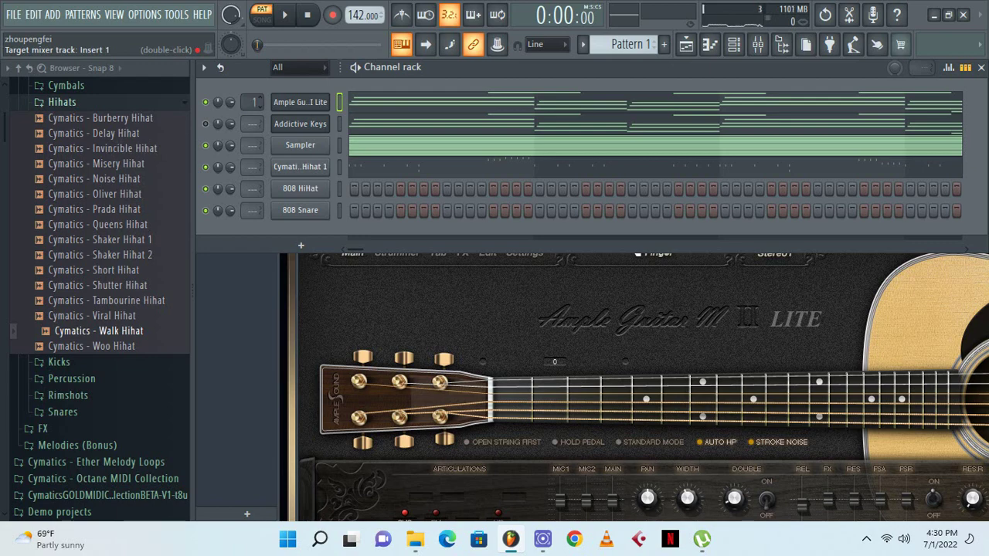
# Check the HalfTime effect on mixer Insert 1, close the mixer, and play the pattern before closing the effect window
pyautogui.doubleClick(253, 102)
pyautogui.click(853, 127)
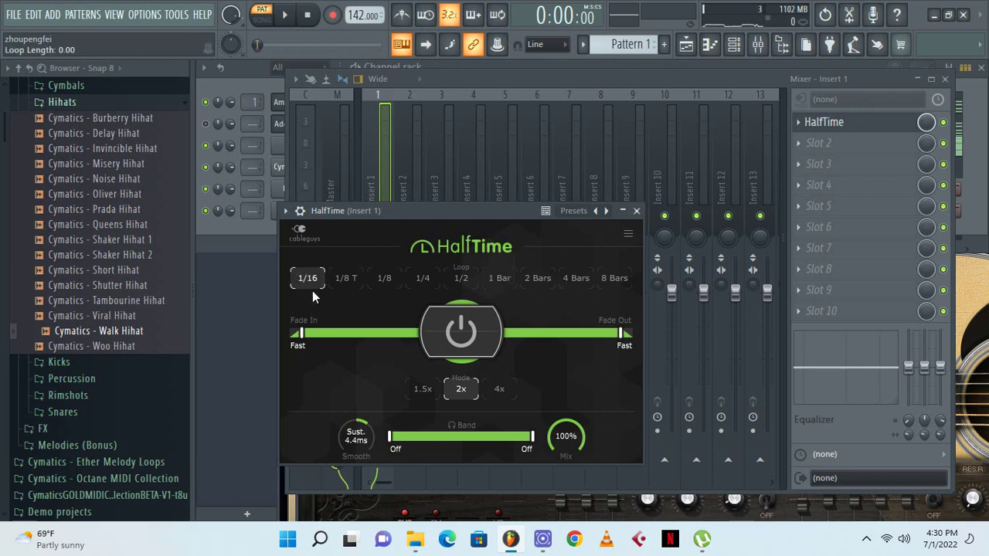
pyautogui.click(946, 81)
pyautogui.press('space')
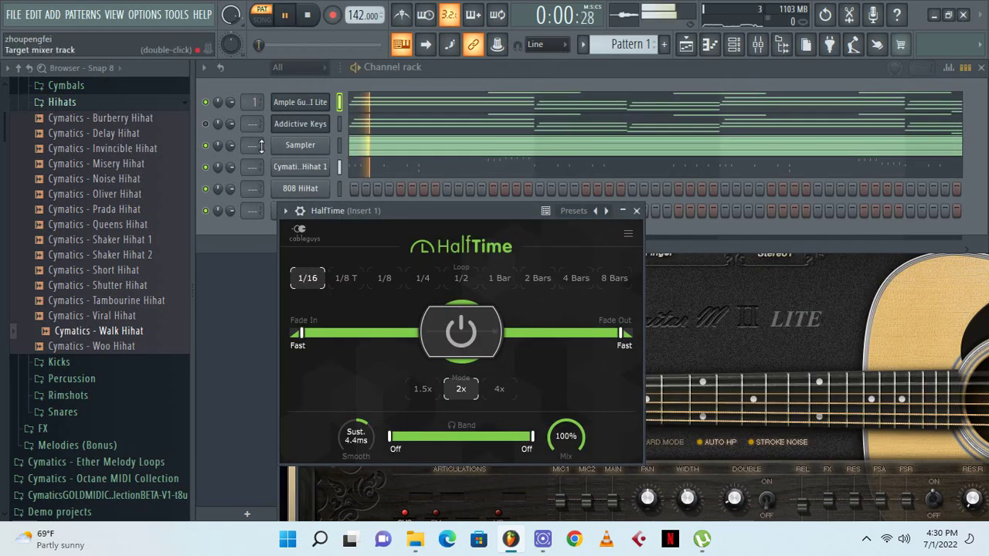
pyautogui.click(637, 211)
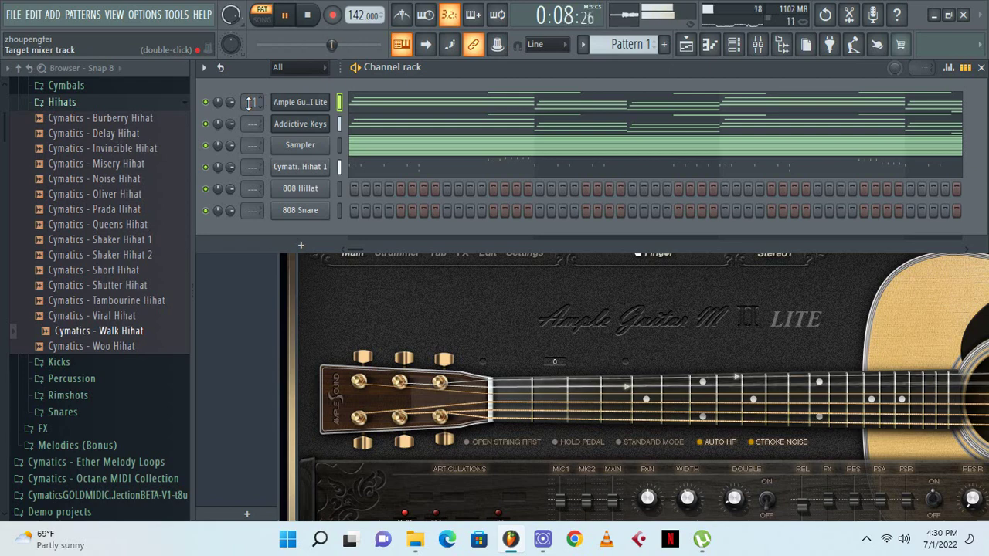
# Collapse the Hihats folder and insert a Fruity DX10 channel above 808 HiHat
pyautogui.click(67, 109)
pyautogui.scroll(2, 93, 170)
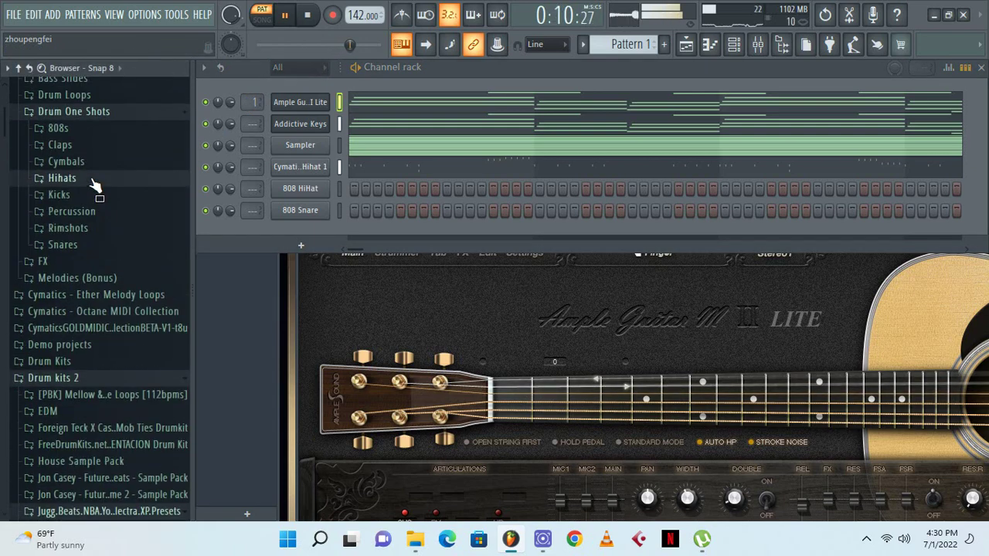
pyautogui.rightClick(306, 190)
pyautogui.moveTo(387, 300)
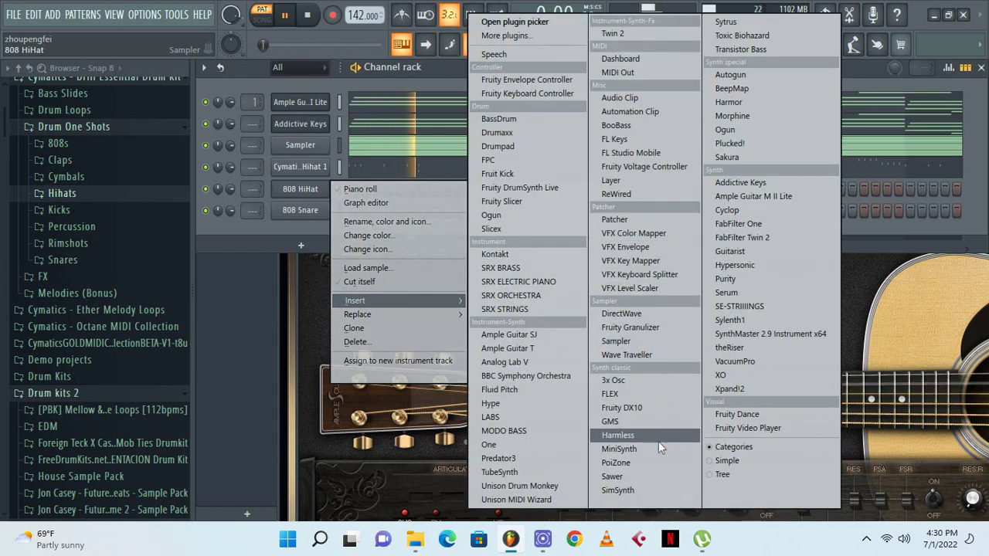
pyautogui.click(632, 407)
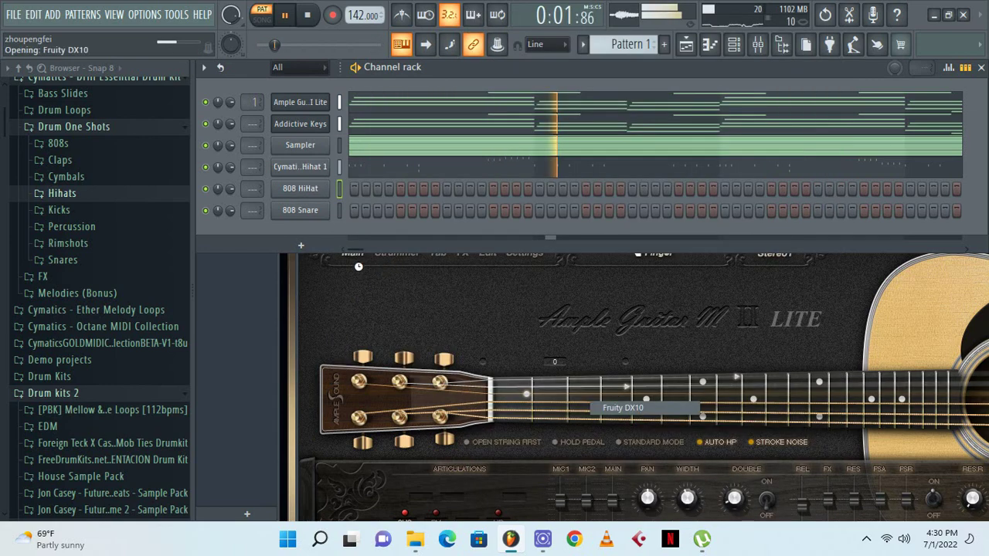
# Load the Log Drum preset in Fruity DX10 and raise the channel's volume to about 99%
pyautogui.click(638, 248)
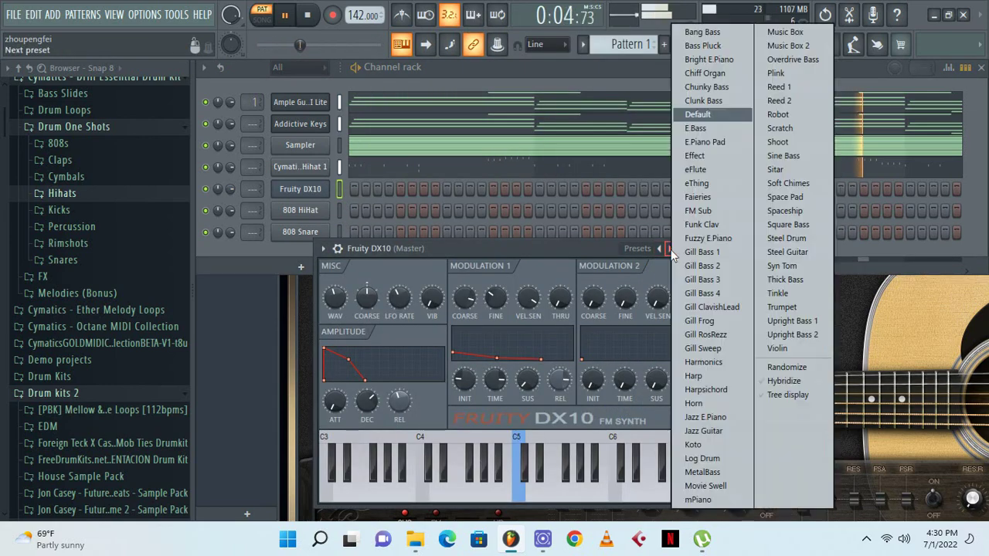
pyautogui.click(715, 459)
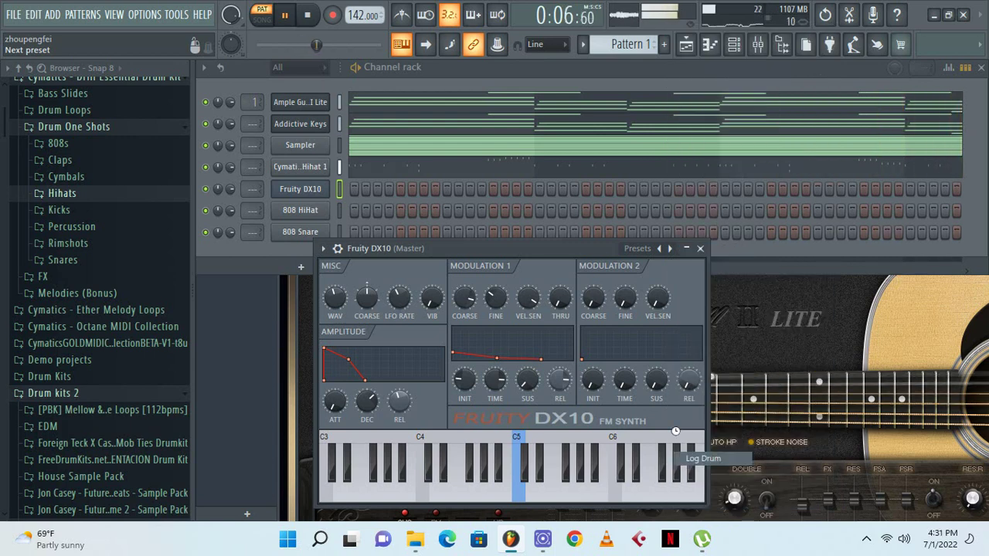
pyautogui.click(230, 188)
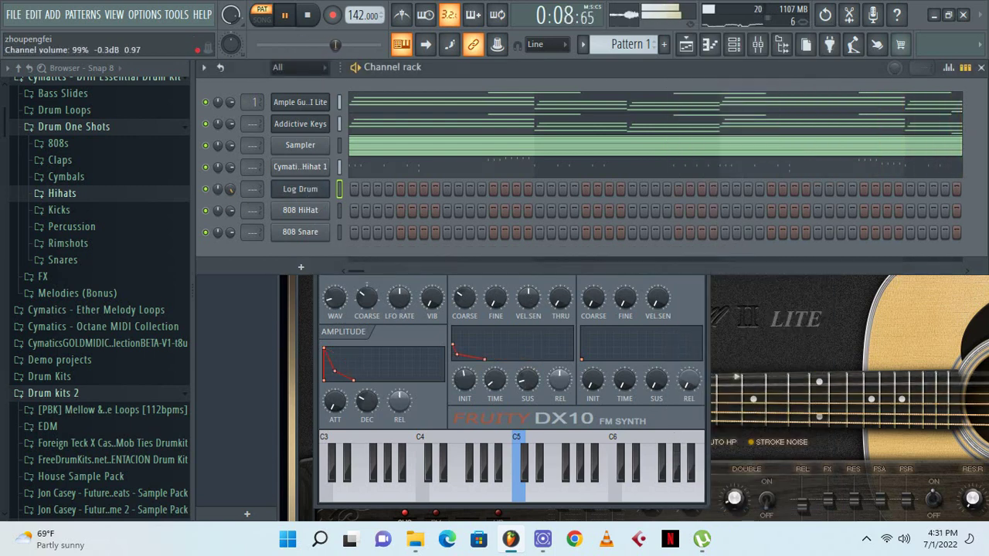
# Check the Log Drum channel's piano roll, close it, and delete the Sampler channel
pyautogui.rightClick(301, 191)
pyautogui.click(357, 189)
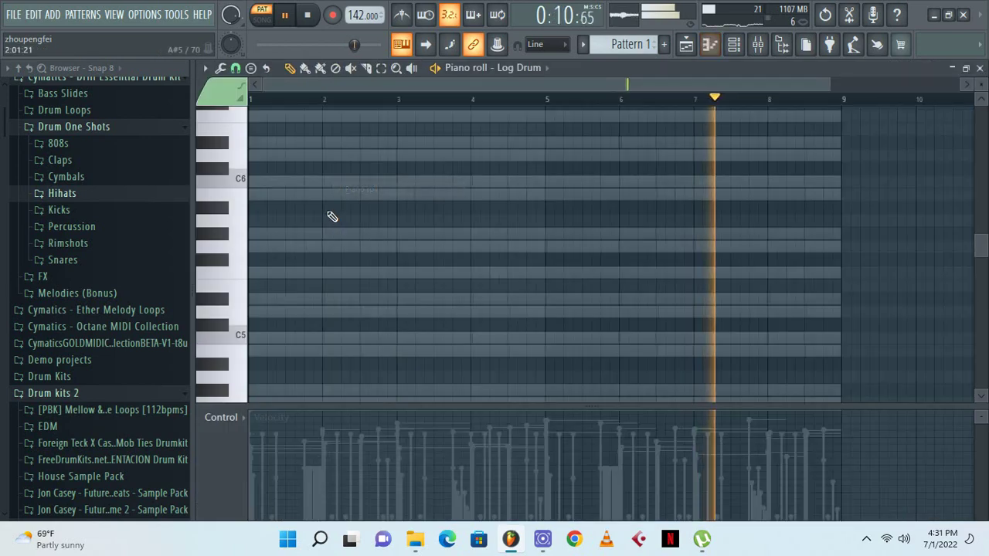
pyautogui.click(980, 68)
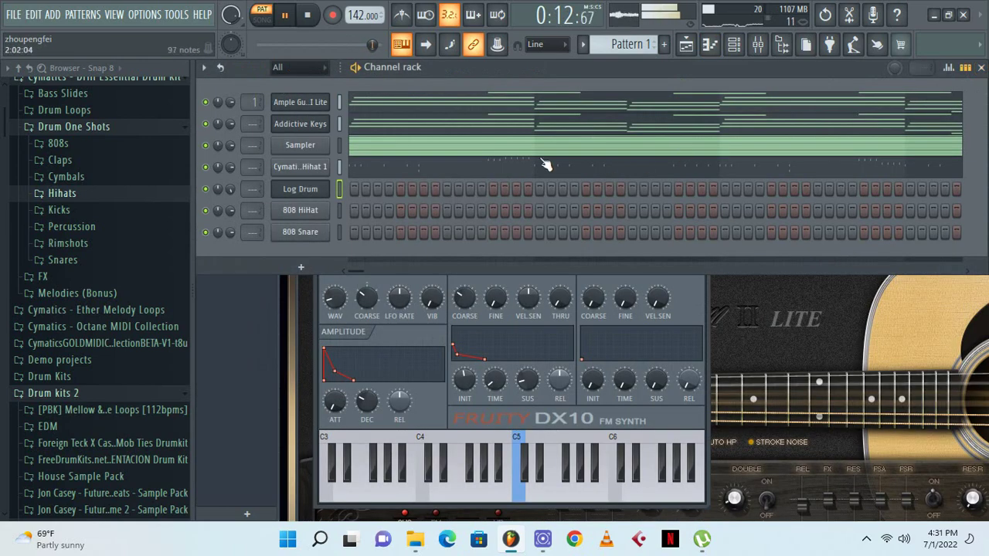
pyautogui.rightClick(316, 154)
pyautogui.click(363, 295)
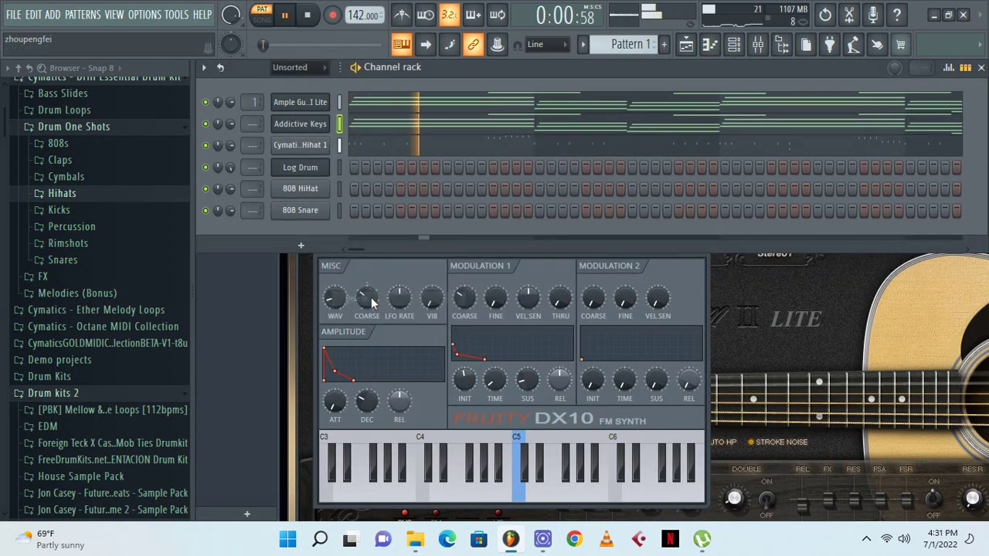
# Try the Ample Guitar M II Lite notes an octave higher against the Addictive Keys, and move them back down
pyautogui.click(437, 113)
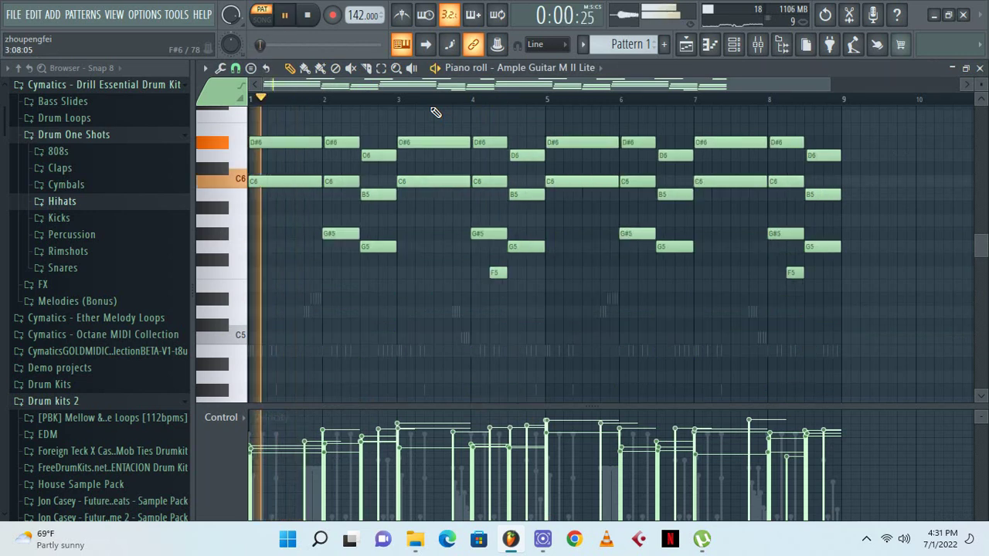
pyautogui.click(979, 68)
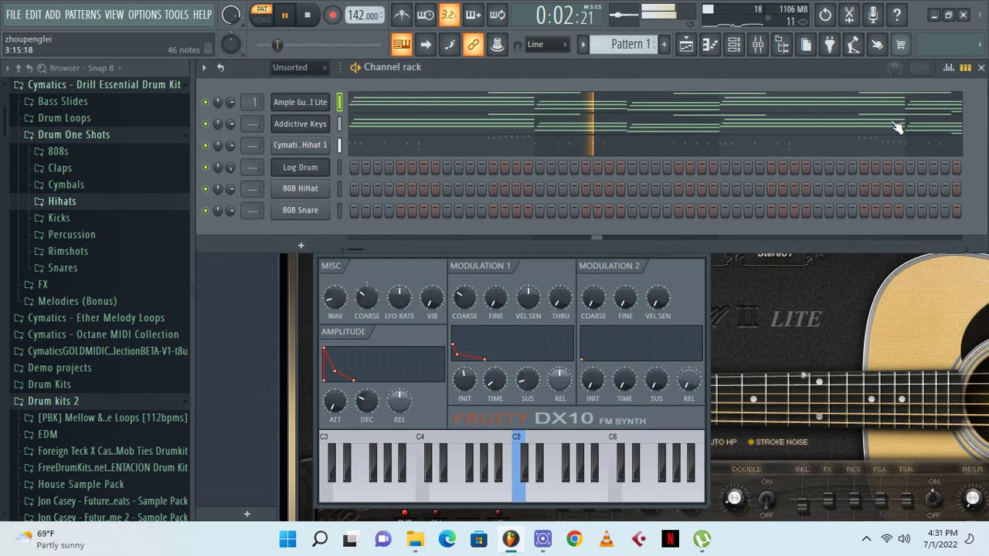
pyautogui.click(370, 106)
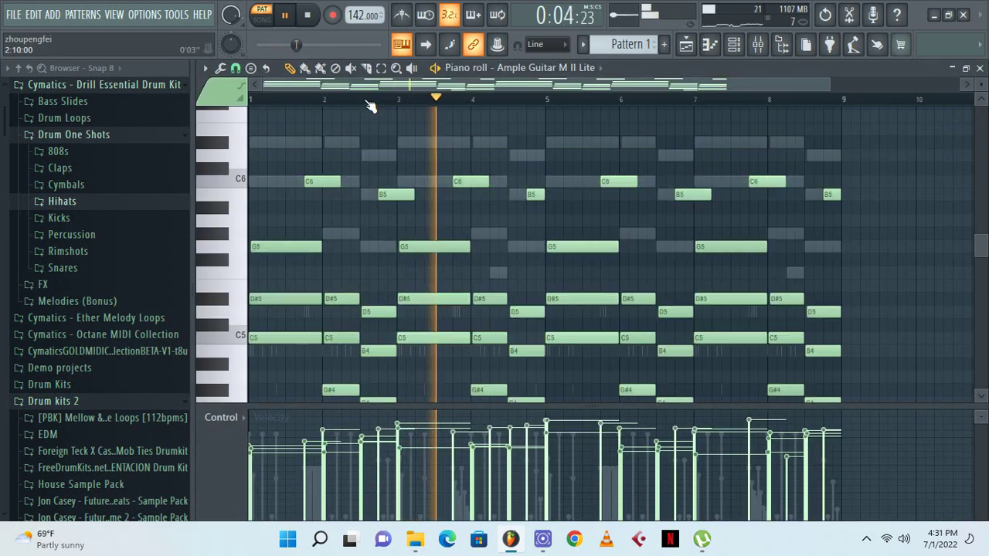
pyautogui.click(980, 68)
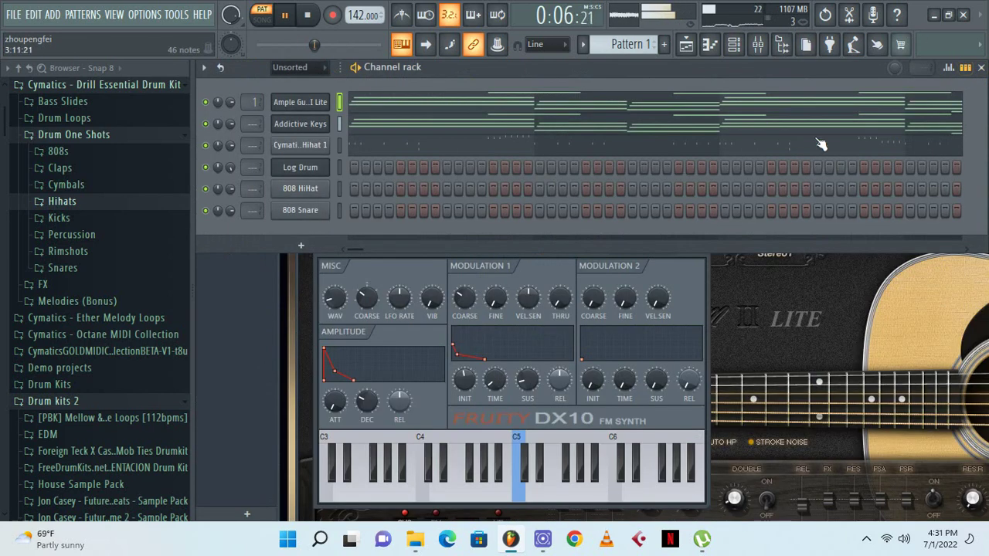
# Add a short C5 note at the start of bar 1 in the Log Drum's piano roll
pyautogui.rightClick(291, 171)
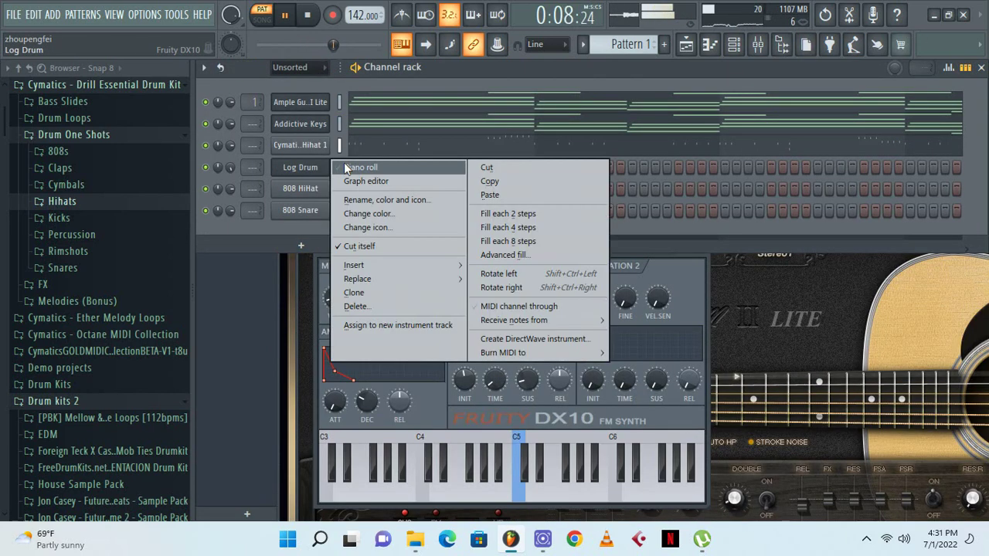
pyautogui.click(348, 169)
pyautogui.click(252, 180)
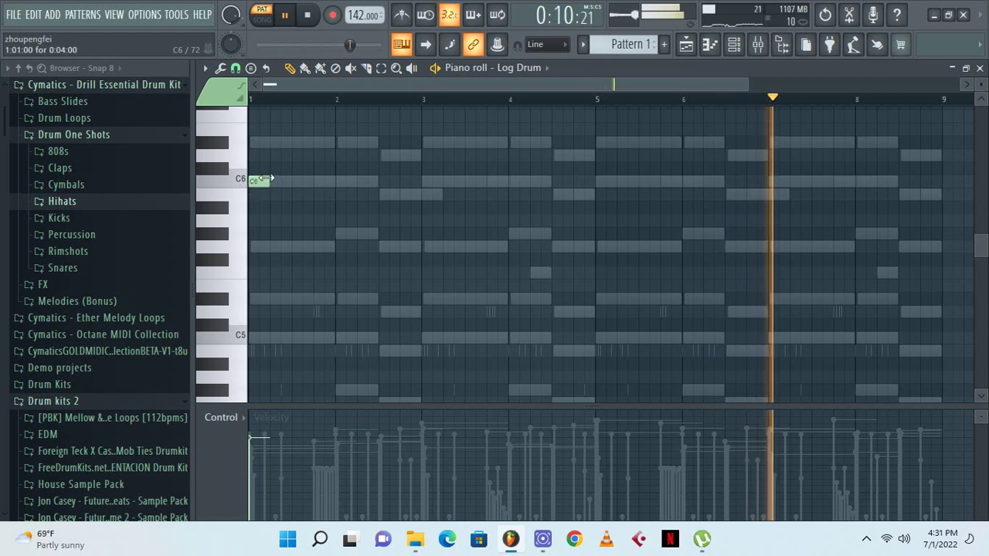
pyautogui.moveTo(269, 180); pyautogui.dragTo(249, 338)
# Try a C5 and a B4 note in bar 2 of the Log Drum pattern and remove them
pyautogui.scroll(-3, 294, 325)
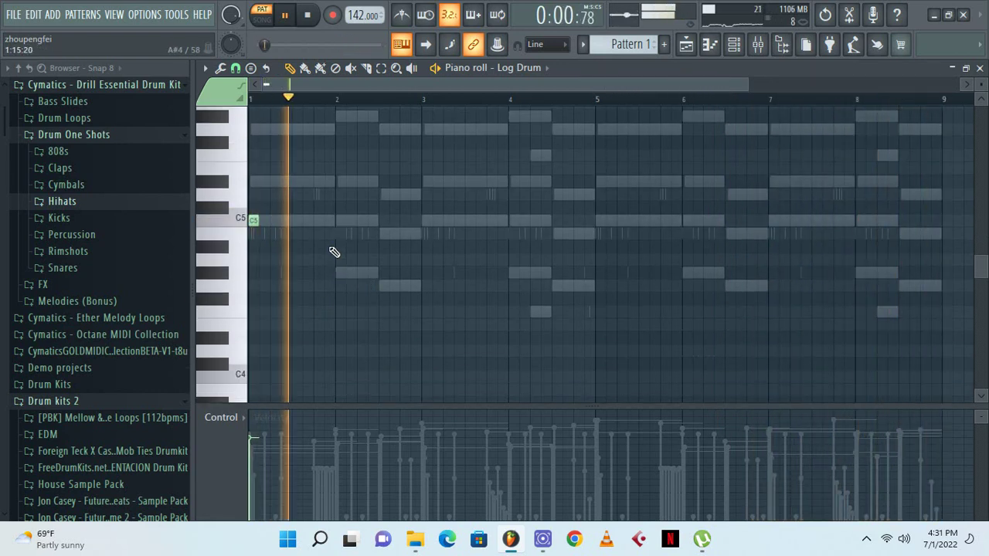
pyautogui.click(361, 222)
pyautogui.click(383, 234)
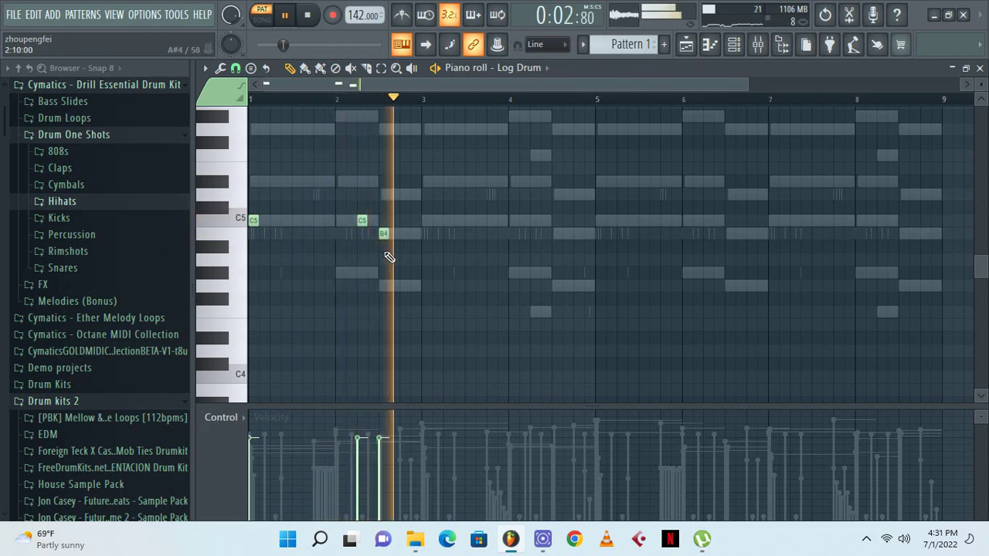
pyautogui.rightClick(384, 235)
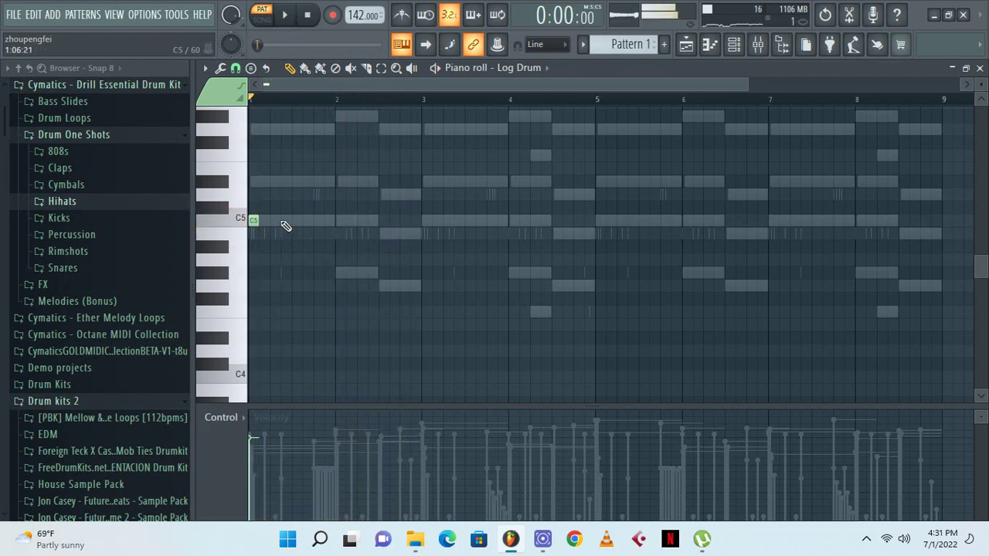
# Add a second short C5 note at step 7 of bar 1, lower both Log Drum notes one octave to C4, and play the pattern
pyautogui.click(284, 221)
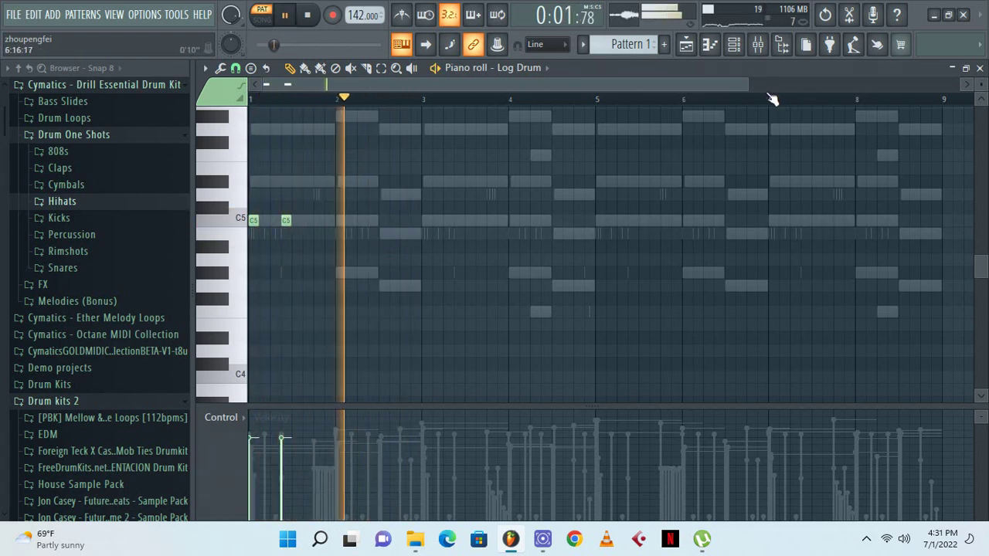
pyautogui.press('space')
pyautogui.moveTo(746, 86); pyautogui.dragTo(514, 86)
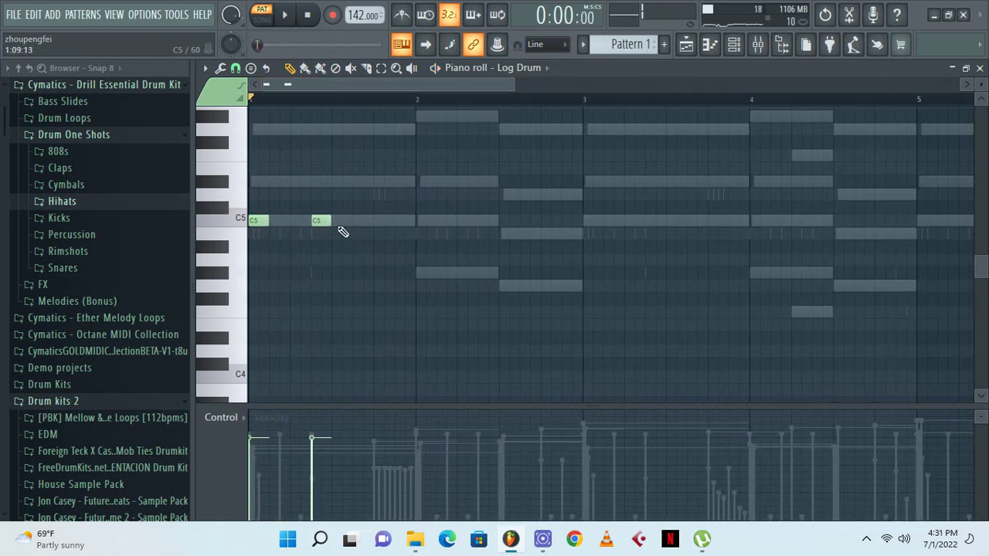
pyautogui.hotkey('ctrl', 'Down')
pyautogui.press('space')
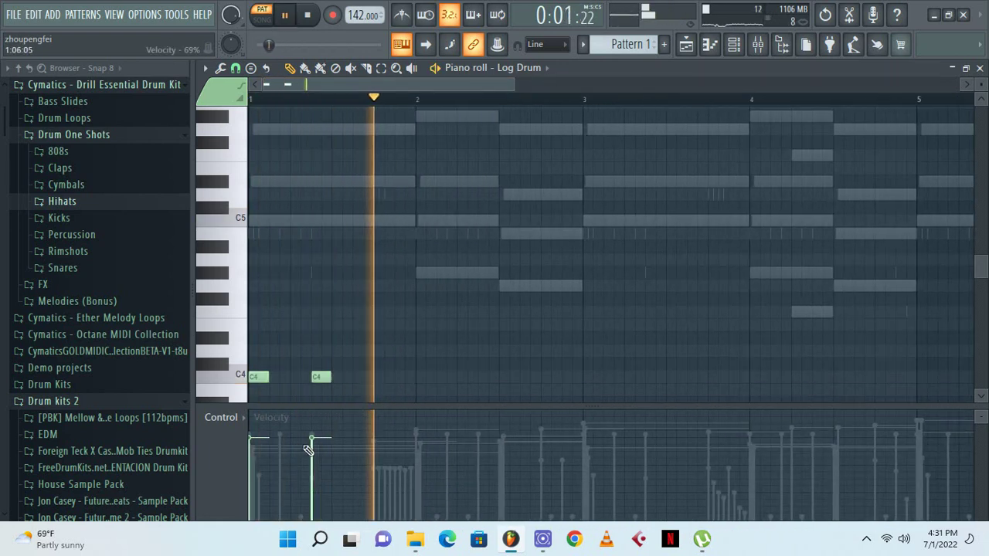
# Restart the pattern and try the second Log Drum C4 note at step 15 and at step 13 of bar 1
pyautogui.press('space')
pyautogui.press('space')
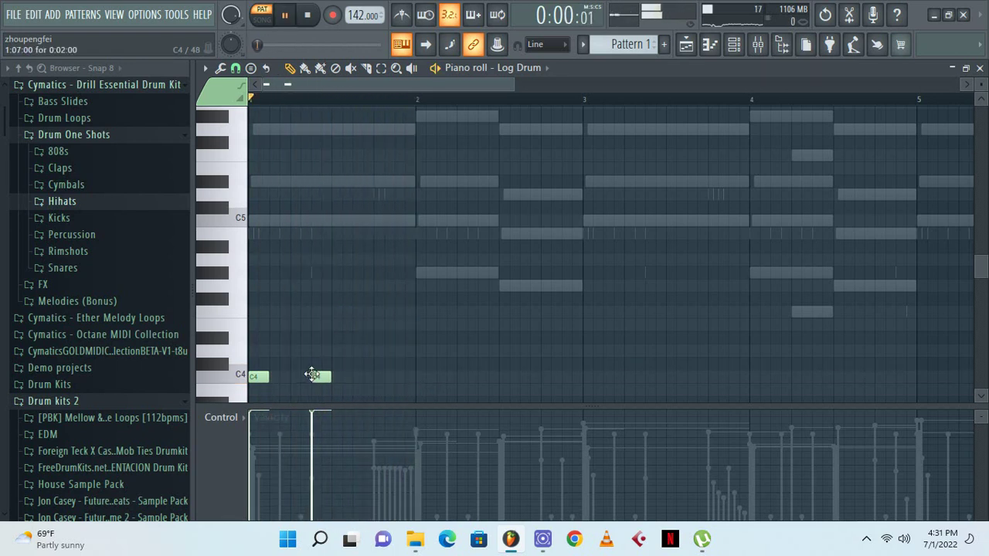
pyautogui.rightClick(320, 376)
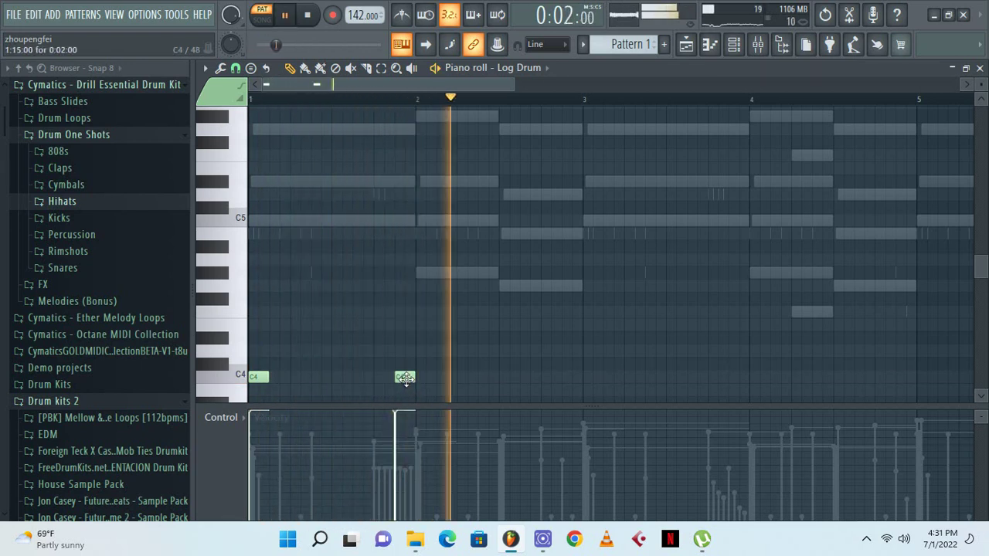
pyautogui.click(372, 376)
pyautogui.moveTo(371, 372)
pyautogui.mouseDown()
pyautogui.moveTo(382, 367)
pyautogui.moveTo(381, 388)
pyautogui.mouseUp()
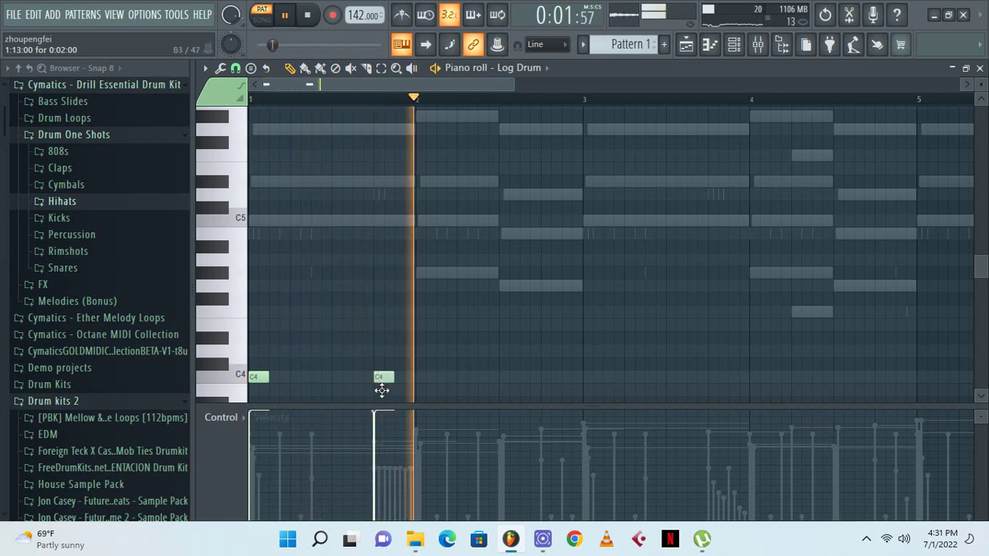
# Delete both C4 notes from the Log Drum pattern and close its piano roll
pyautogui.rightClick(383, 379)
pyautogui.press('space')
pyautogui.press('space')
pyautogui.rightClick(259, 379)
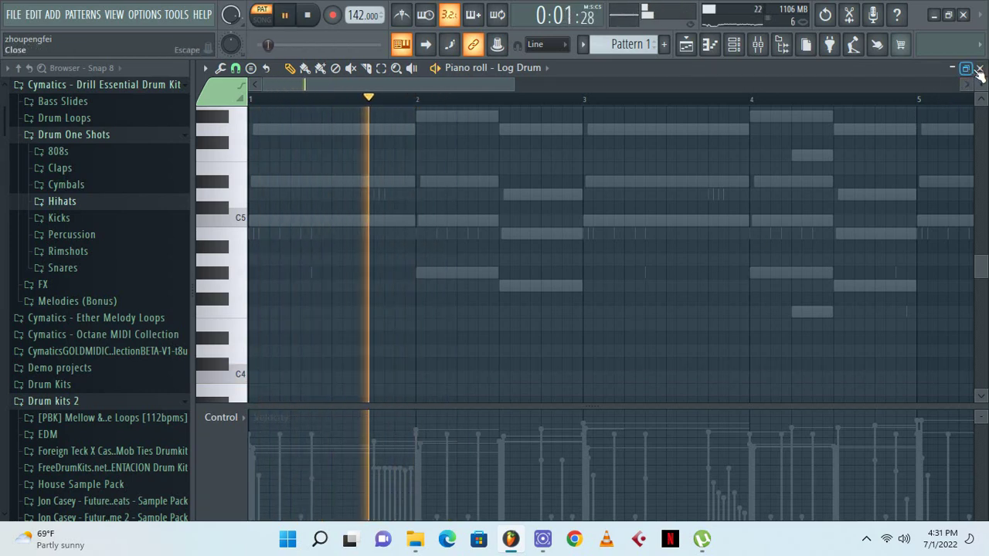
pyautogui.click(980, 69)
# Audition the Cymatics rimshot one-shots and replace the 808 HiHat channel's sound with Cymatics - Smoke Rimshot
pyautogui.click(73, 251)
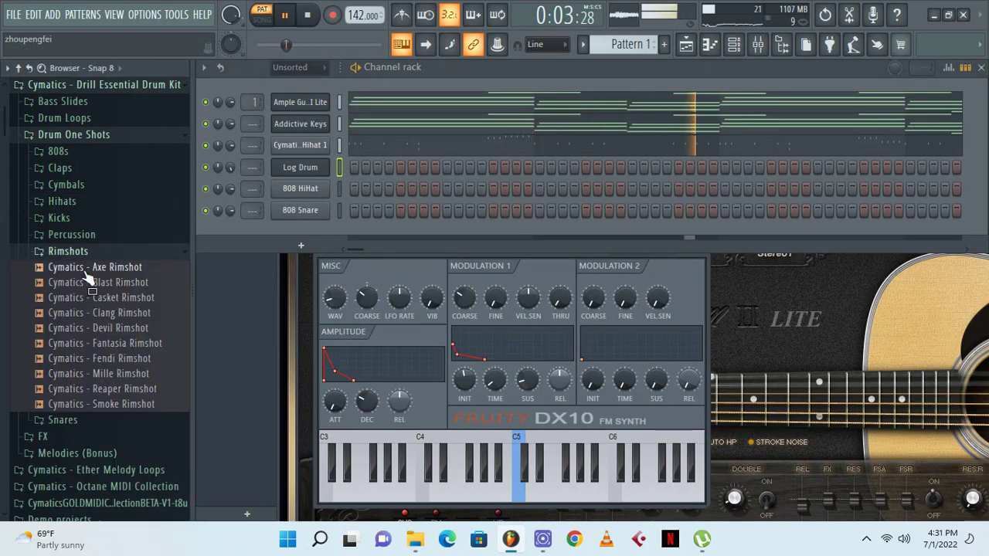
pyautogui.click(97, 283)
pyautogui.click(100, 313)
pyautogui.click(104, 328)
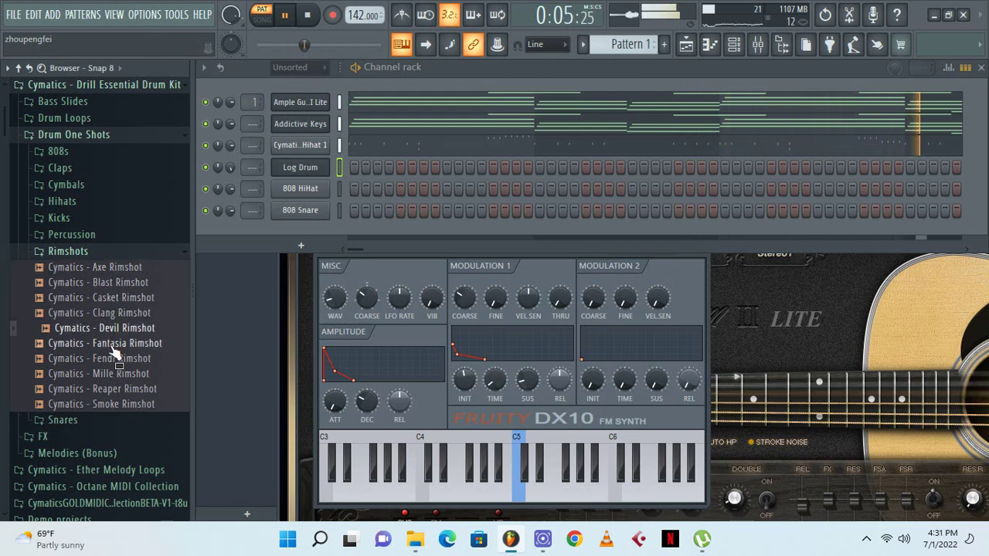
pyautogui.click(112, 344)
pyautogui.click(112, 358)
pyautogui.click(116, 374)
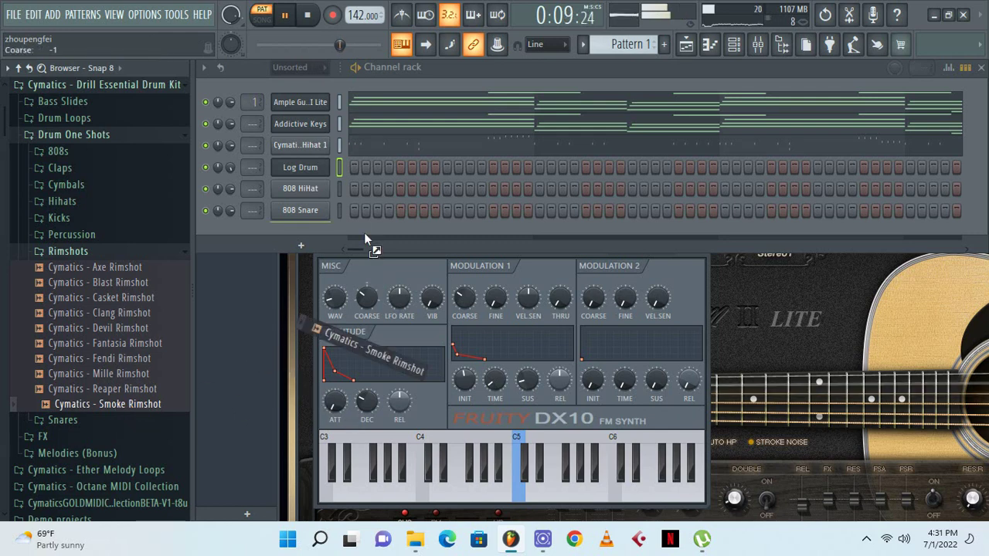
pyautogui.moveTo(364, 232); pyautogui.dragTo(323, 197)
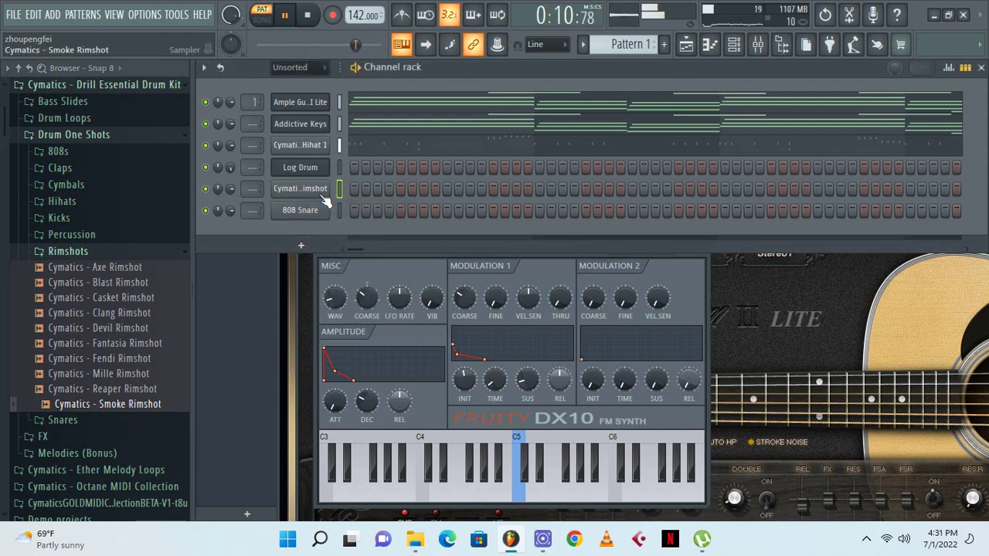
# Browse the Bass Slides, Drum Loops and Percussion Loops folders of the Cymatics drill drum kit
pyautogui.click(96, 140)
pyautogui.scroll(3, 46, 162)
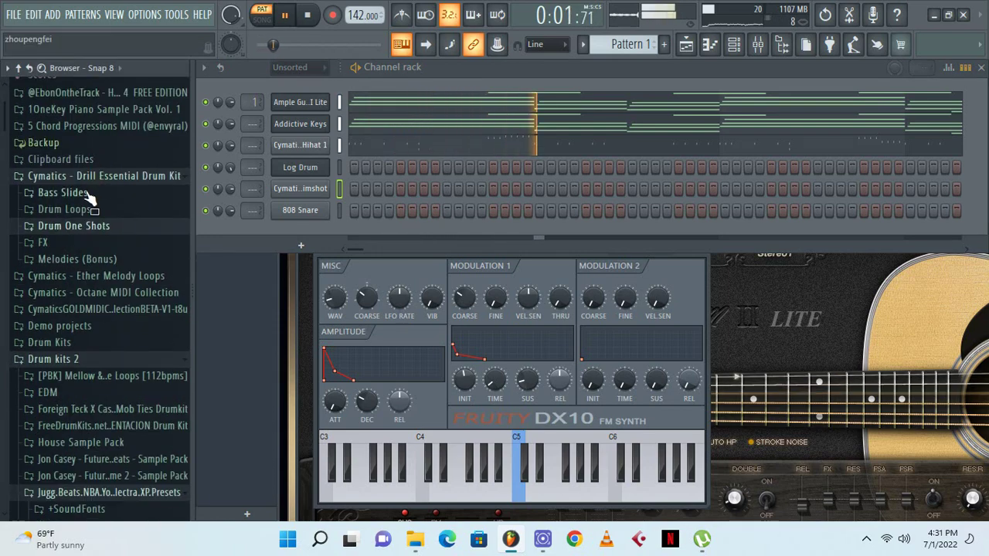
pyautogui.click(81, 193)
pyautogui.click(77, 193)
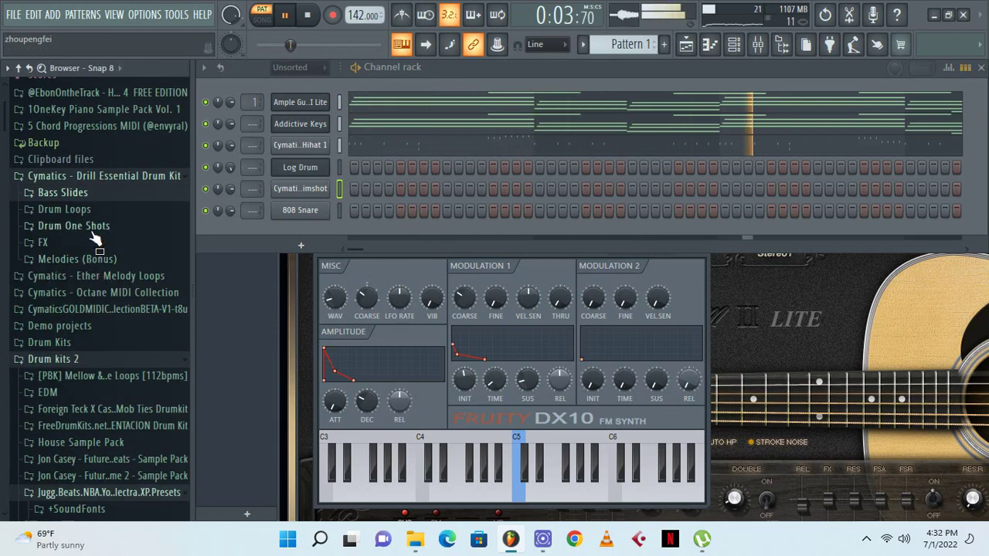
pyautogui.click(77, 210)
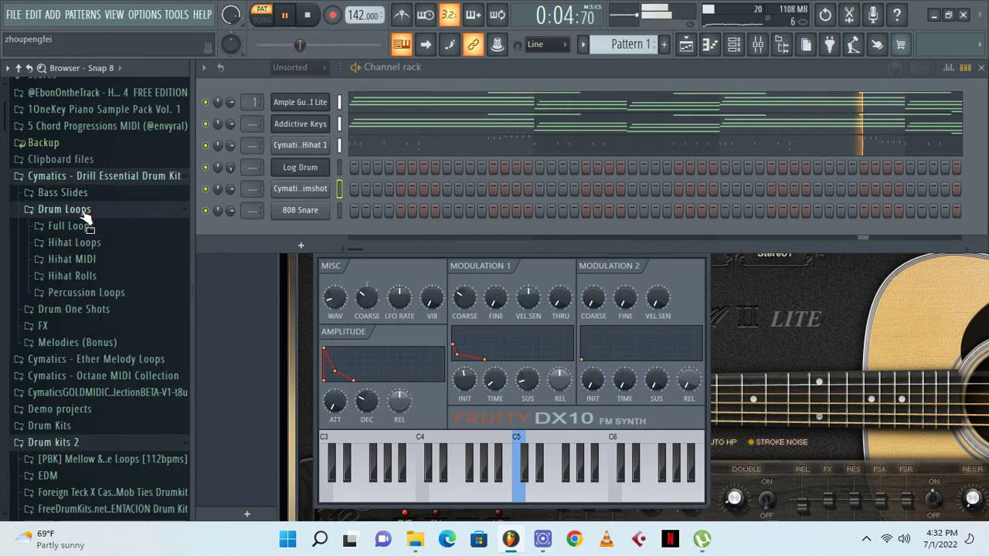
pyautogui.click(86, 293)
pyautogui.click(86, 293)
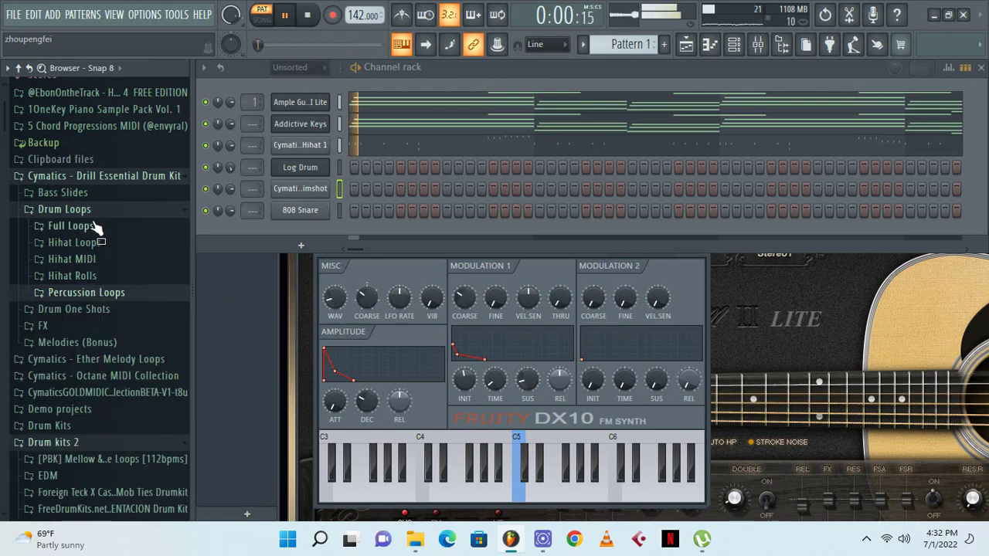
pyautogui.click(69, 209)
# Add C5 Smoke Rimshot notes at step 9 of bars 1 and 3 and at step 13 of bars 2 and 4
pyautogui.rightClick(333, 188)
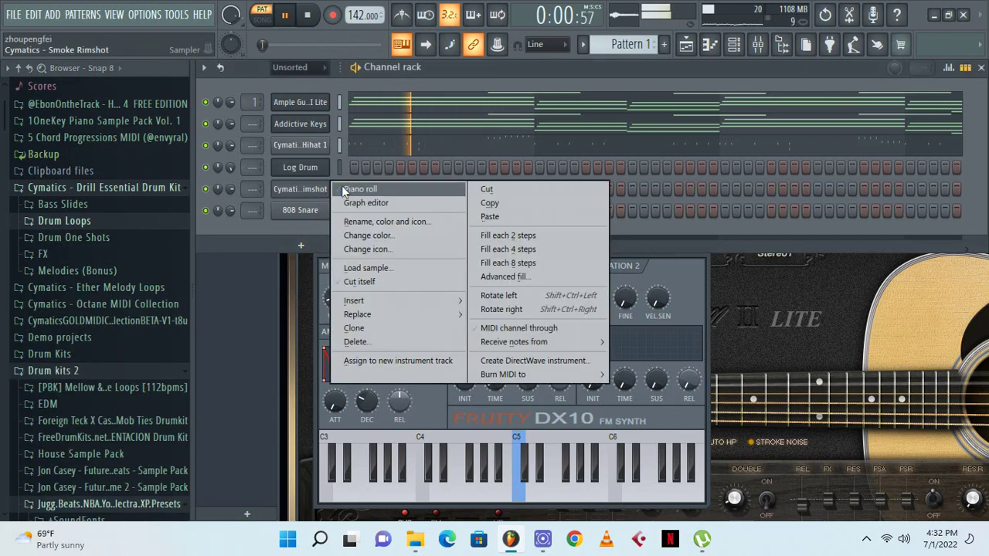
pyautogui.click(350, 190)
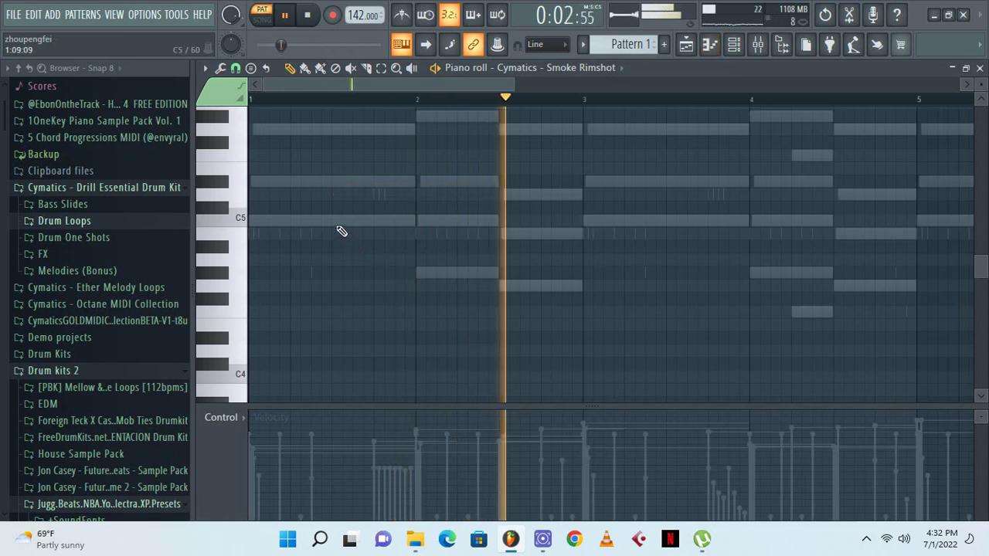
pyautogui.click(338, 222)
pyautogui.press('space')
pyautogui.press('space')
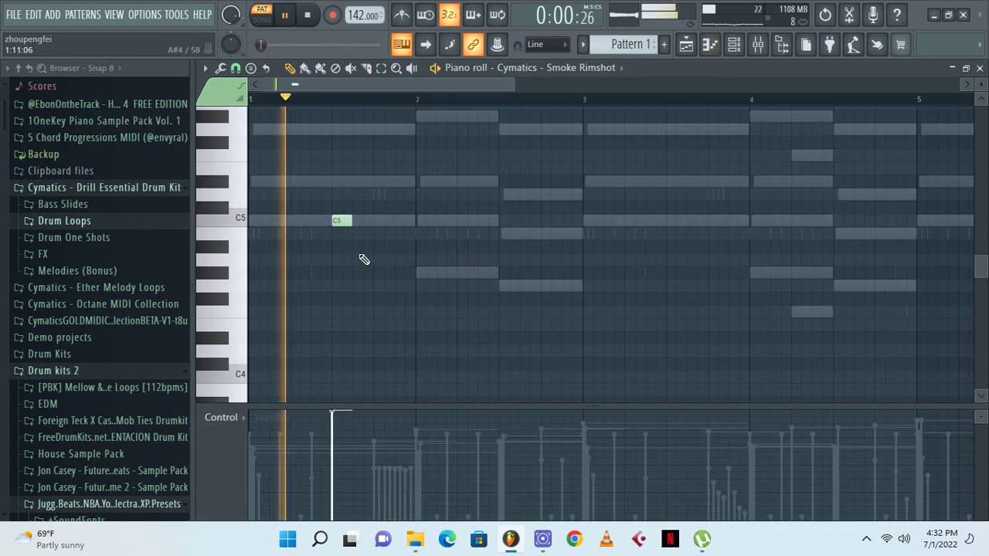
pyautogui.click(546, 221)
pyautogui.click(672, 222)
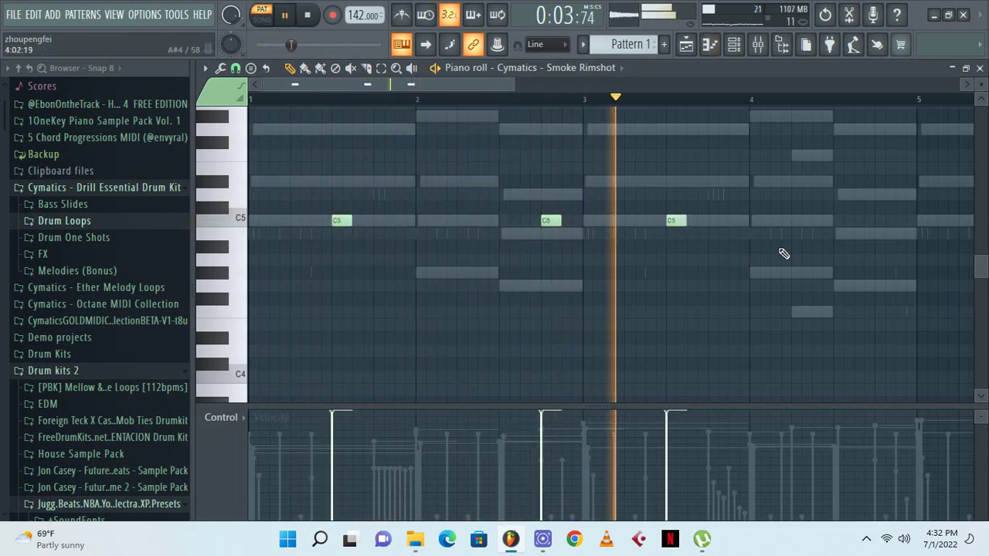
pyautogui.click(840, 222)
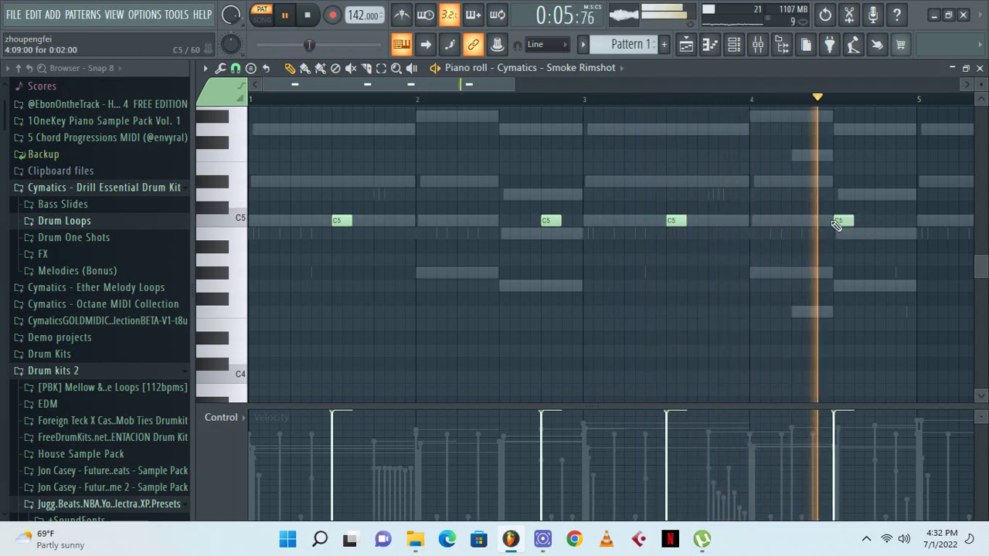
pyautogui.moveTo(846, 222); pyautogui.dragTo(887, 222)
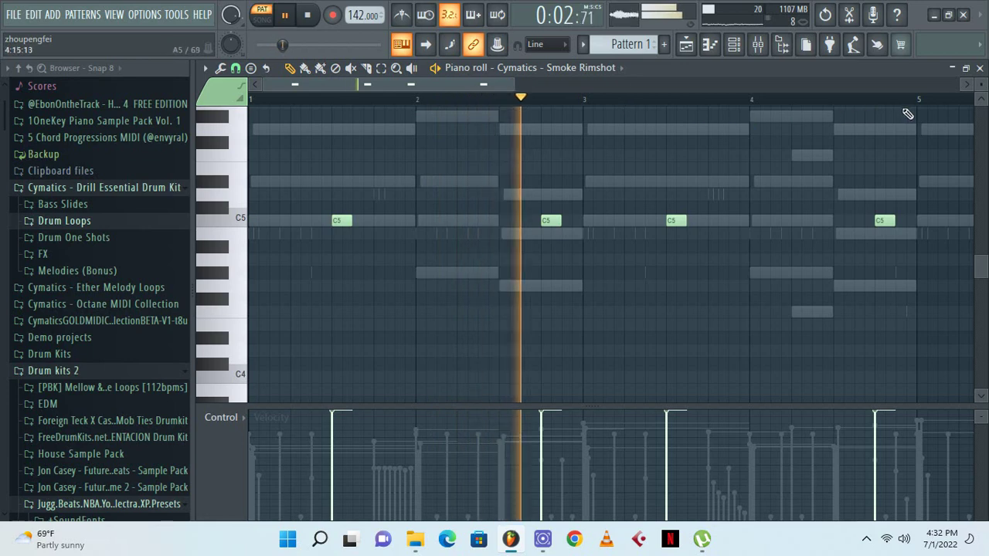
# Duplicate the four rimshot notes into bars 5 to 8, removing and re-adding the C5 note at step 9 of bar 7
pyautogui.hotkey('ctrl', 'a')
pyautogui.hotkey('ctrl', 'b')
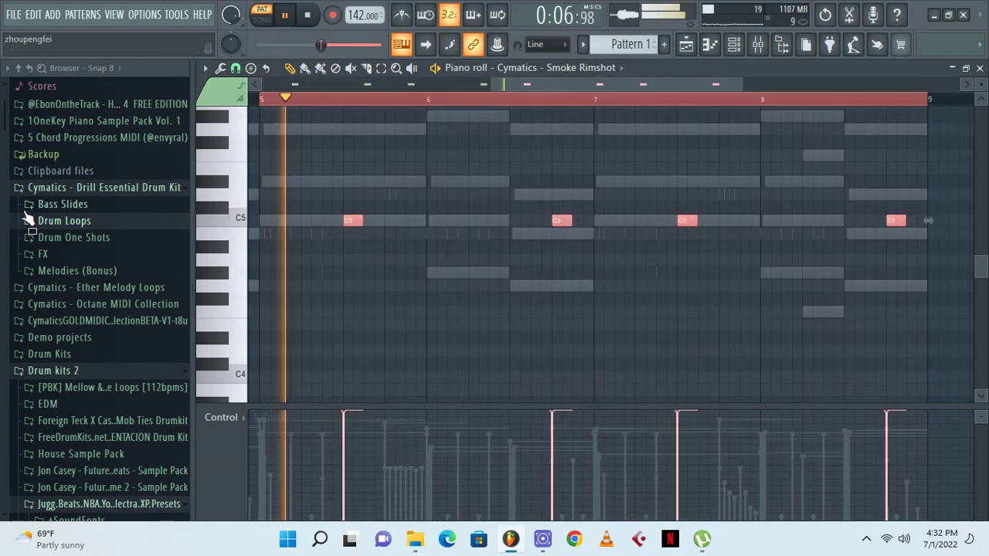
pyautogui.rightClick(692, 223)
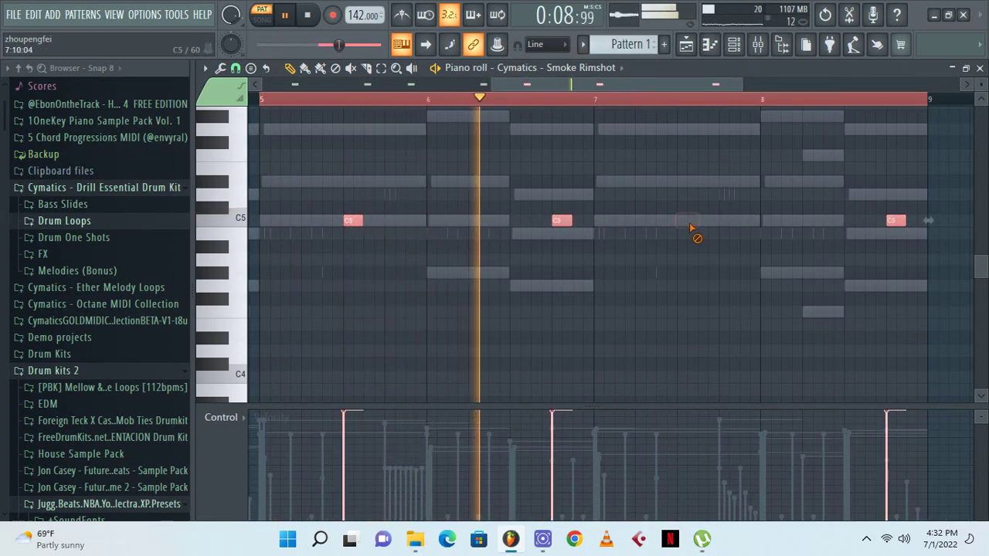
pyautogui.click(681, 222)
# Add two C5 rimshot notes at steps 9 and 11 of bar 8 and replay the section
pyautogui.click(850, 222)
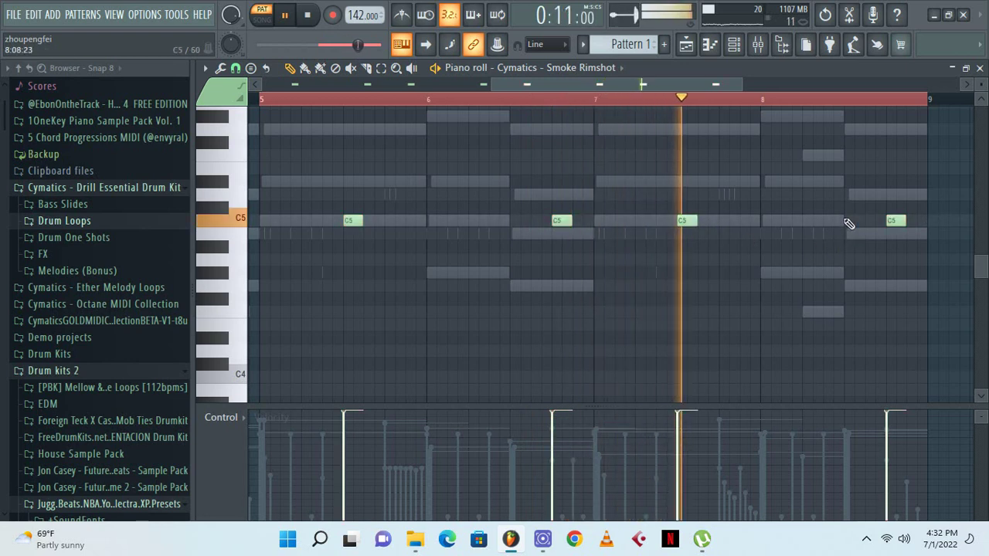
pyautogui.click(876, 221)
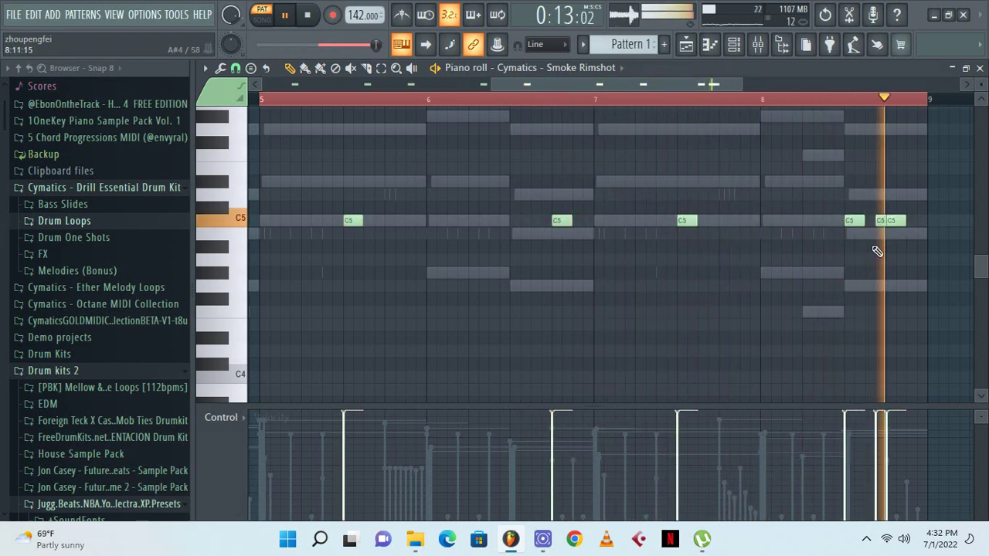
pyautogui.moveTo(882, 221); pyautogui.dragTo(871, 225)
pyautogui.press('space')
pyautogui.press('space')
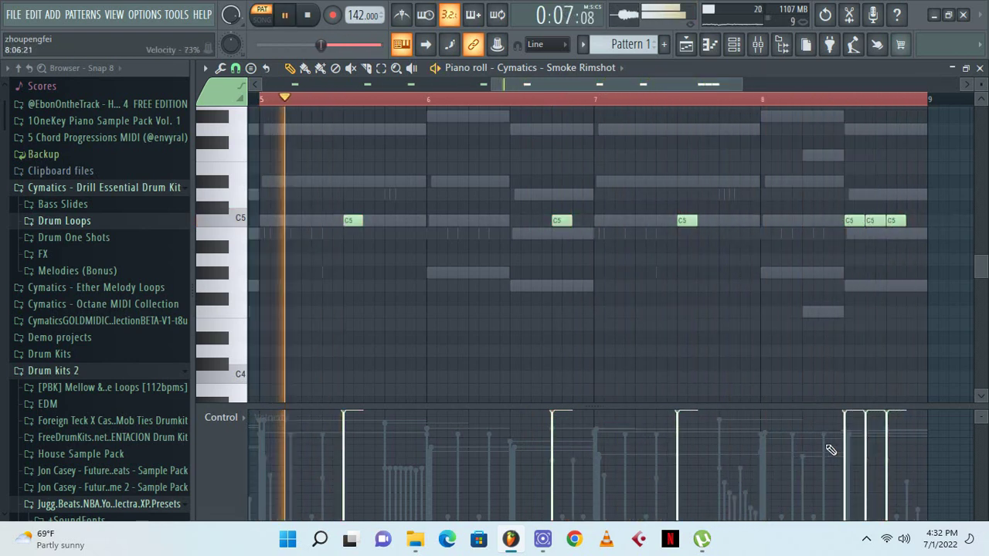
# Lower the velocities of the two added bar 8 rimshot notes, the second to about 52%, and close the piano roll
pyautogui.click(846, 496)
pyautogui.click(867, 464)
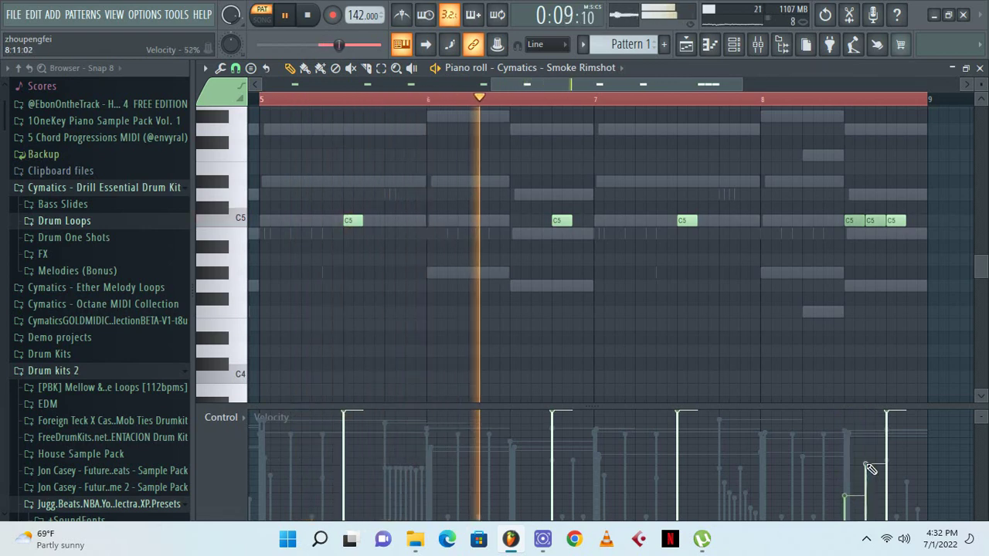
pyautogui.click(979, 68)
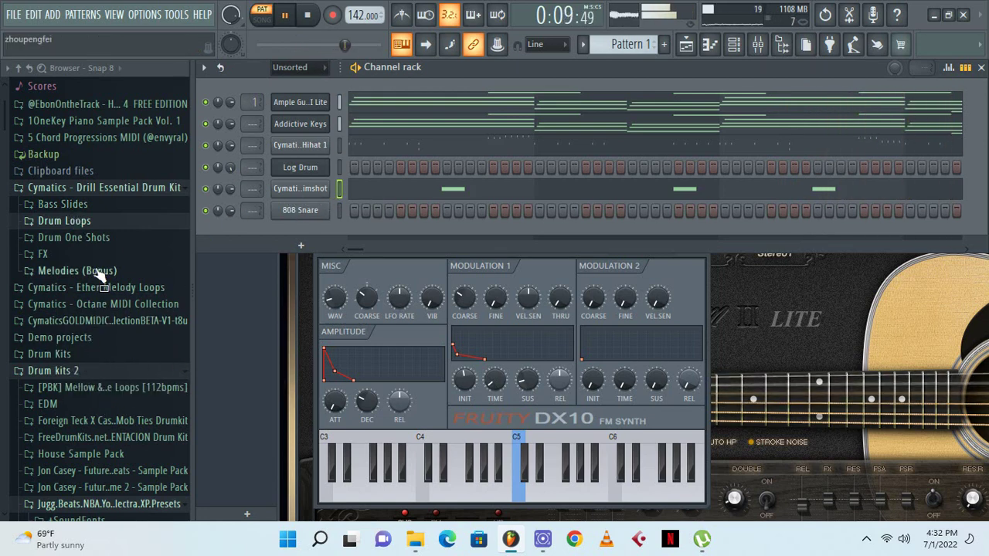
# Try the Respect and Rattles hi-hat MIDI loops on the Hihat 1 channel, and load Cymatics - Oxlade Hihat Loop - 143 BPM in their place
pyautogui.click(88, 205)
pyautogui.click(100, 204)
pyautogui.click(91, 221)
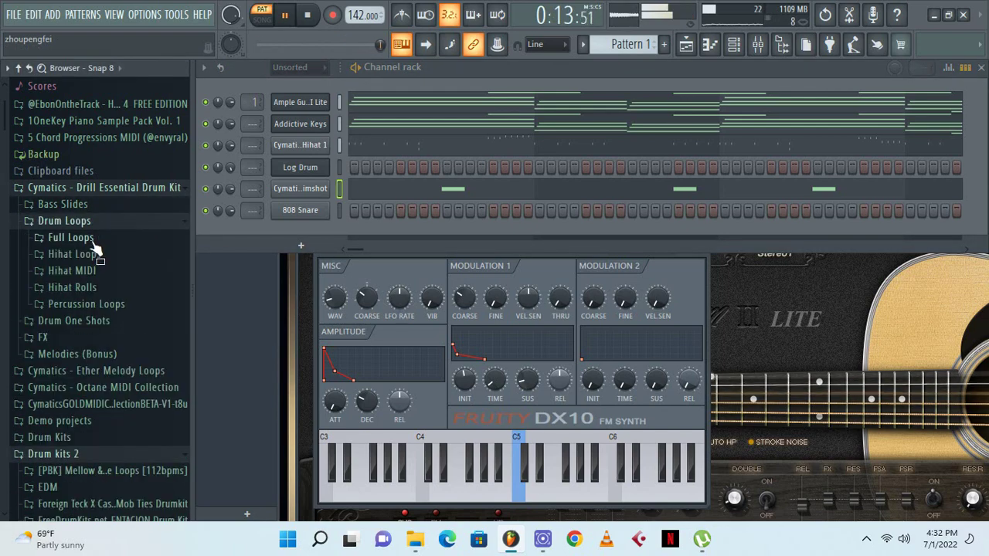
pyautogui.click(94, 271)
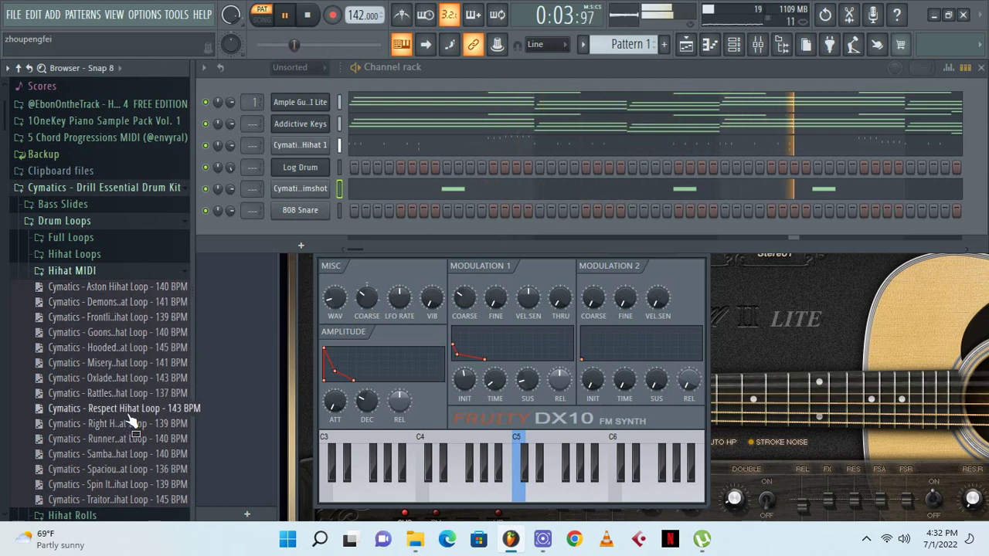
pyautogui.moveTo(129, 414); pyautogui.dragTo(321, 150)
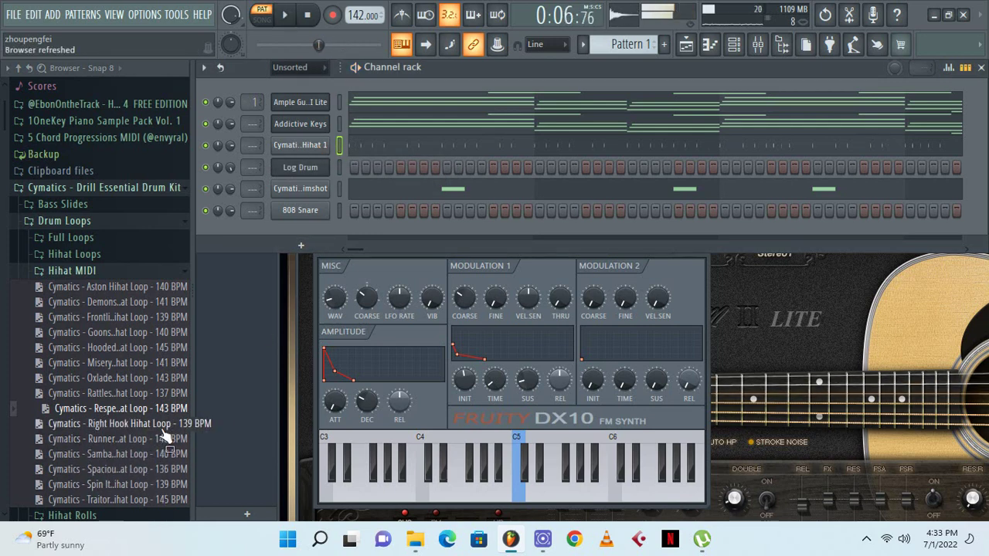
pyautogui.moveTo(152, 405); pyautogui.dragTo(321, 151)
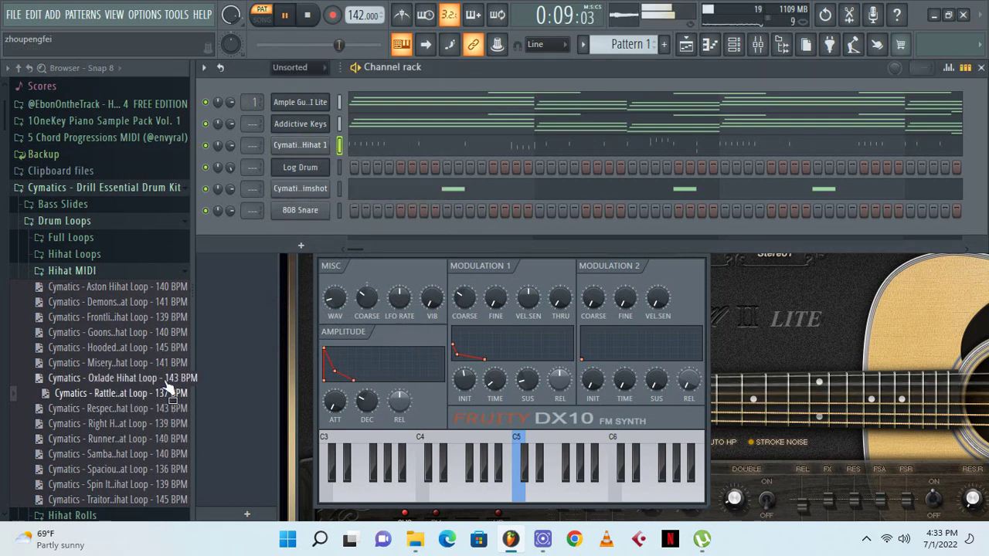
pyautogui.moveTo(116, 378); pyautogui.dragTo(302, 145)
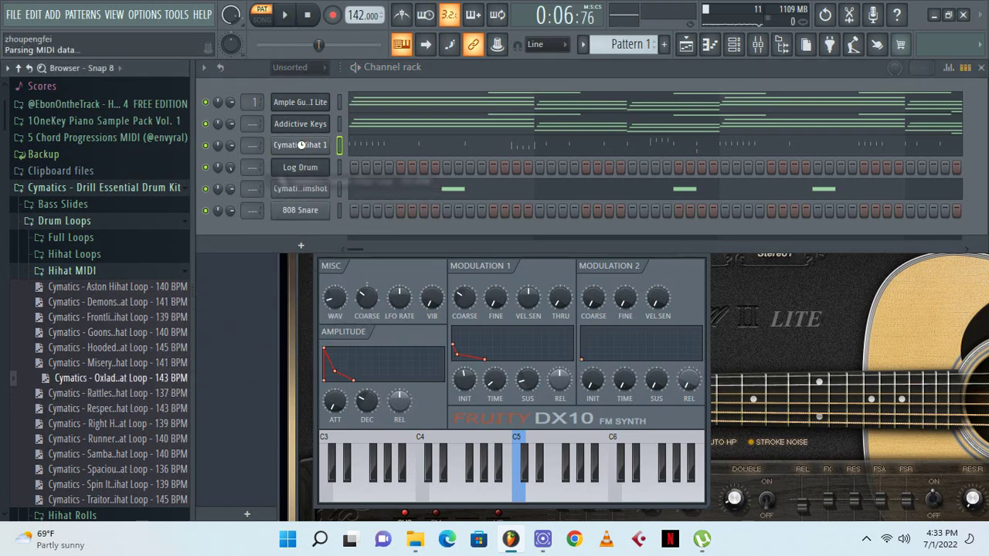
pyautogui.press('space')
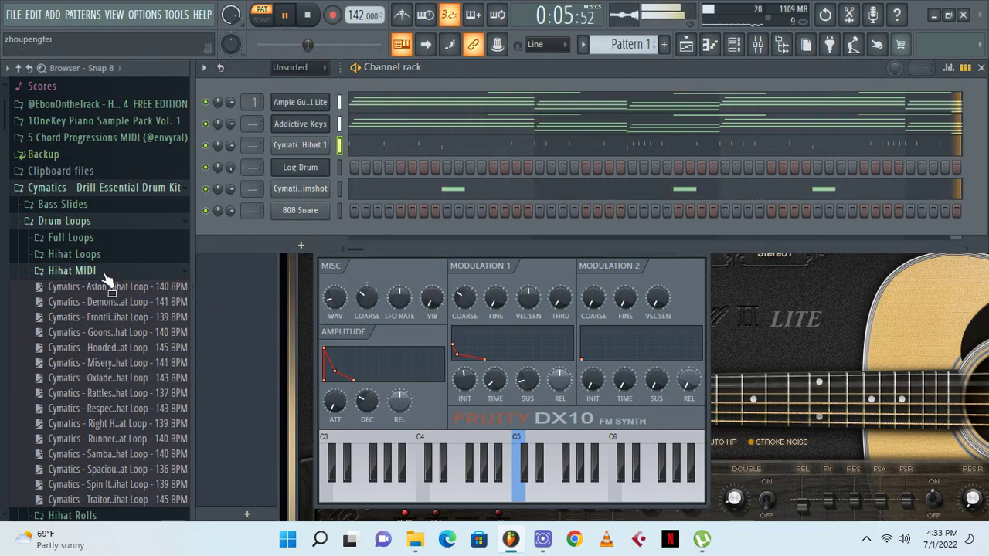
pyautogui.click(72, 270)
# Delete the 808 Snare channel from the channel rack
pyautogui.rightClick(312, 220)
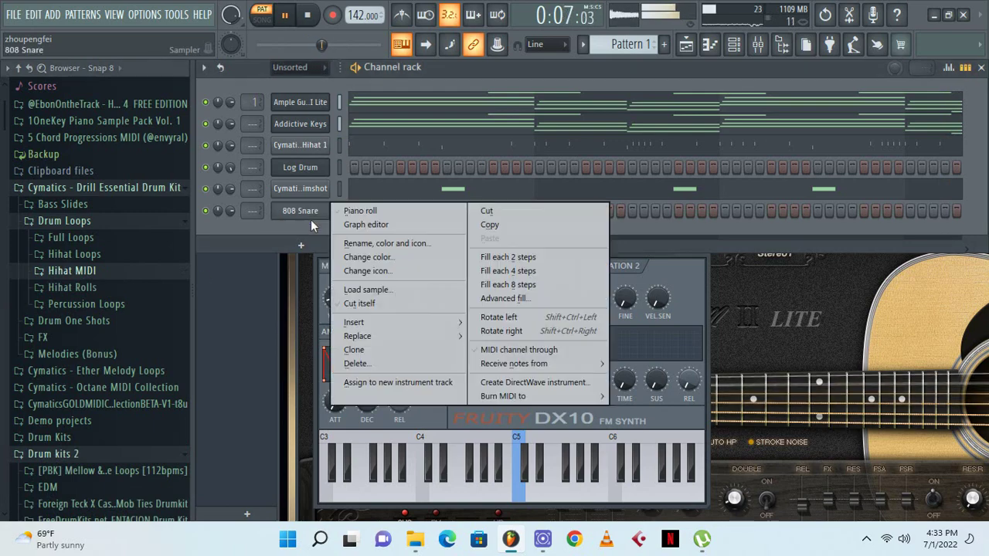
pyautogui.click(390, 364)
# Duplicate bars 1 to 4 of the Shaker Hihat 1 pattern into bars 5 to 8 and close its piano roll
pyautogui.click(492, 150)
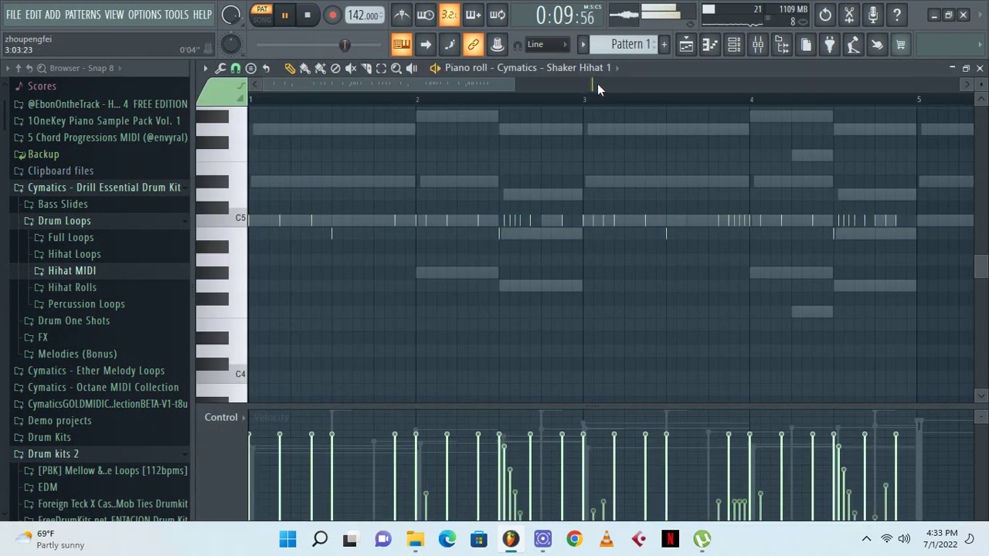
pyautogui.moveTo(923, 103); pyautogui.dragTo(3, 136)
pyautogui.hotkey('ctrl', 'b')
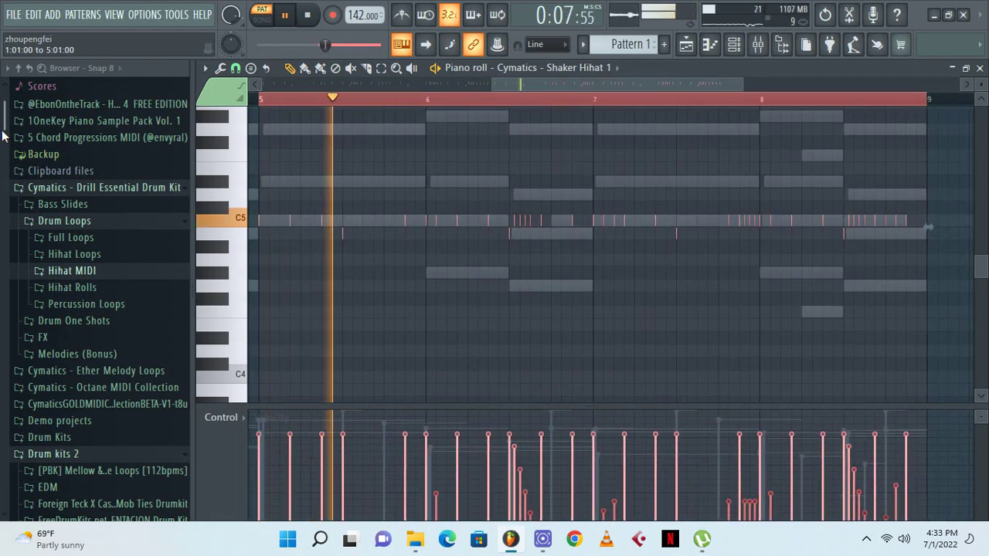
pyautogui.click(980, 69)
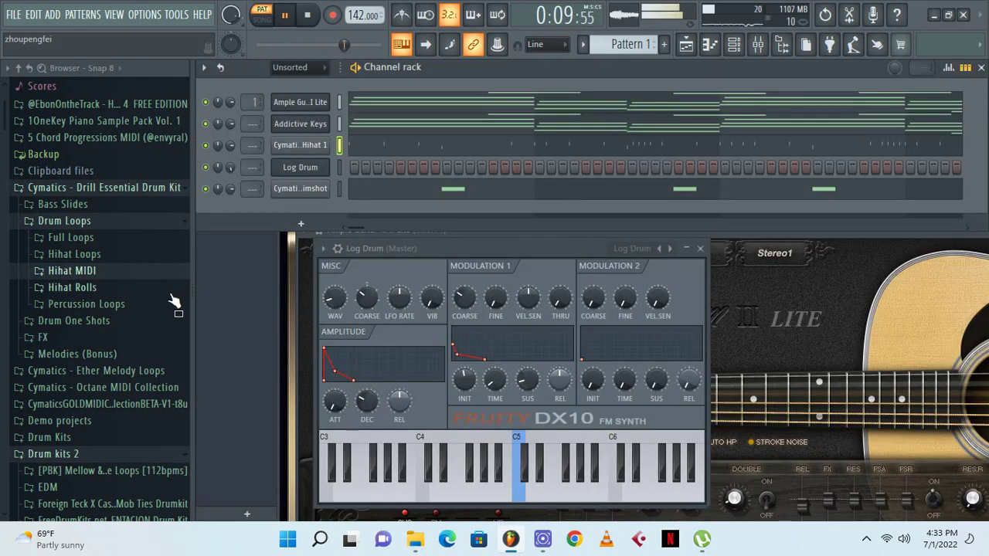
# Audition the Street King Percussion Loop from the Cymatics drill kit's Percussion Loops folder
pyautogui.click(86, 303)
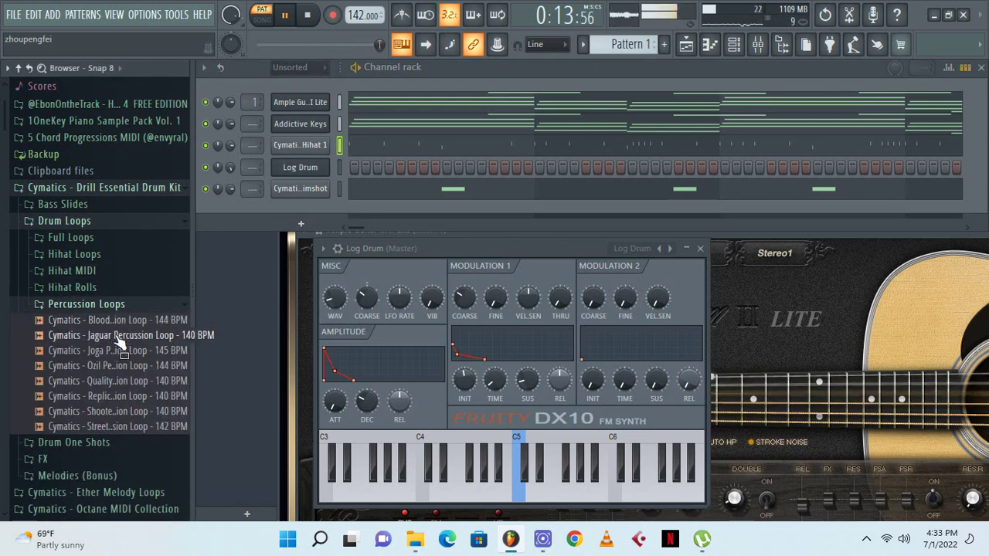
pyautogui.click(155, 430)
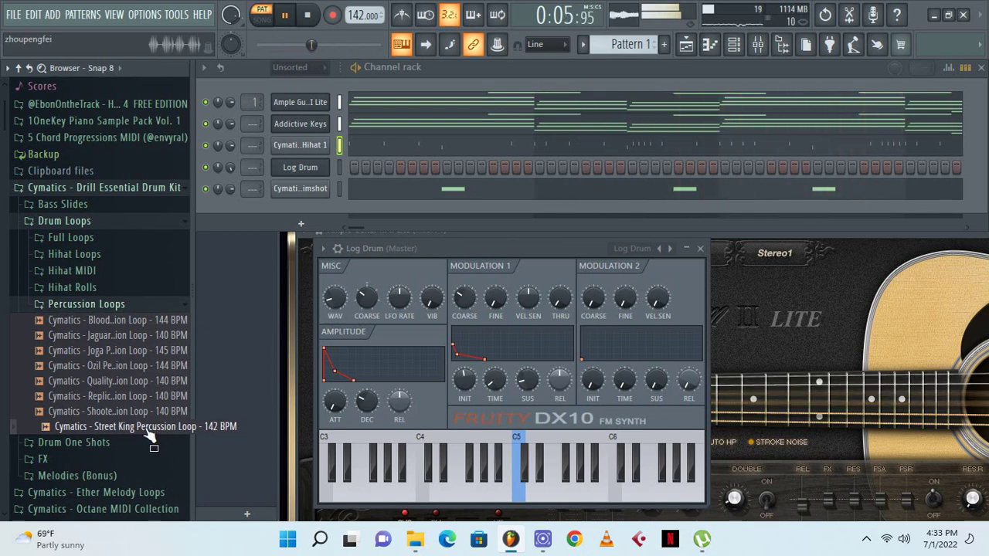
pyautogui.click(116, 305)
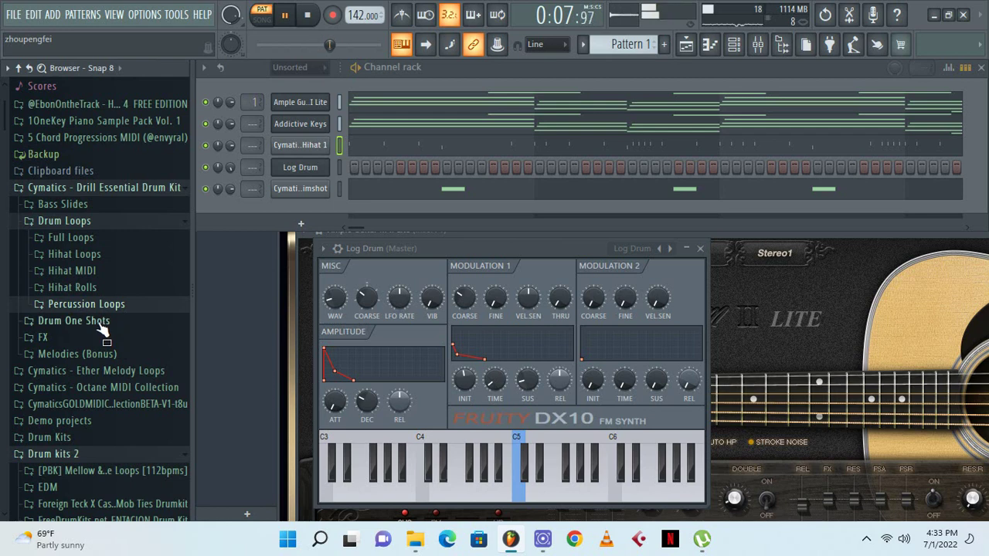
# Route the Addictive Keys channel to mixer track 1 and list the drill kit's Drum One Shots folders in place of its Drum Loops
pyautogui.click(93, 321)
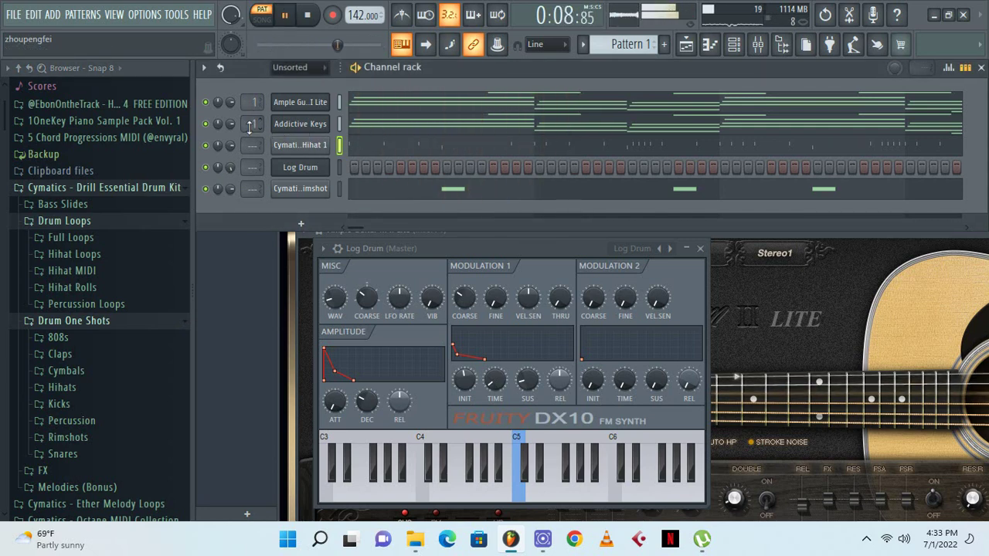
pyautogui.click(108, 227)
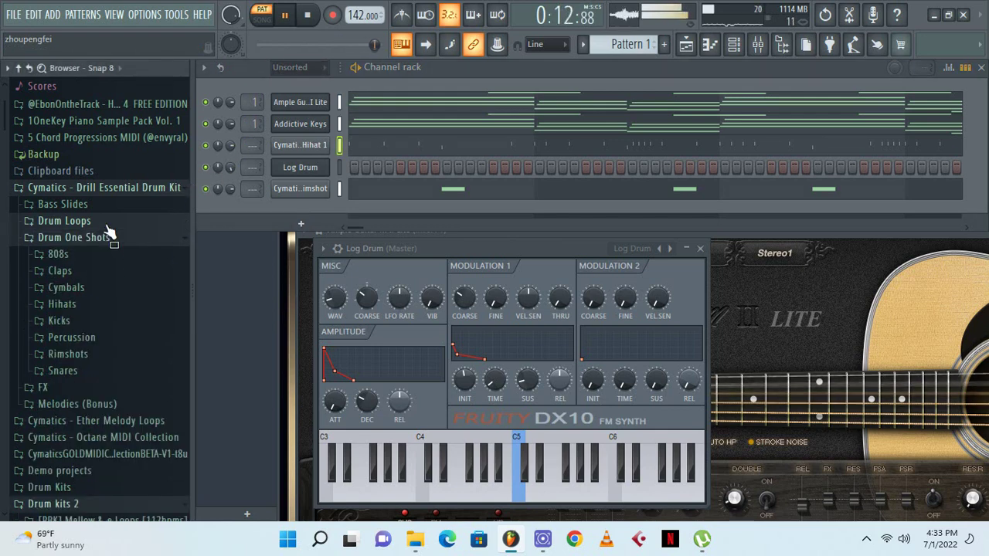
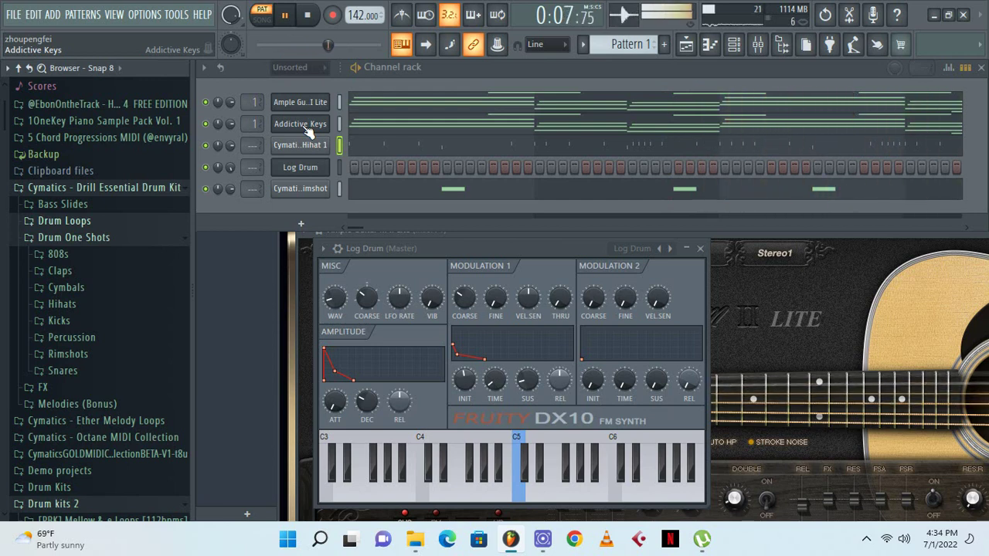
# Look through the sample browser's drum kits for another drum sound and stop the playback
pyautogui.click(93, 358)
pyautogui.click(95, 360)
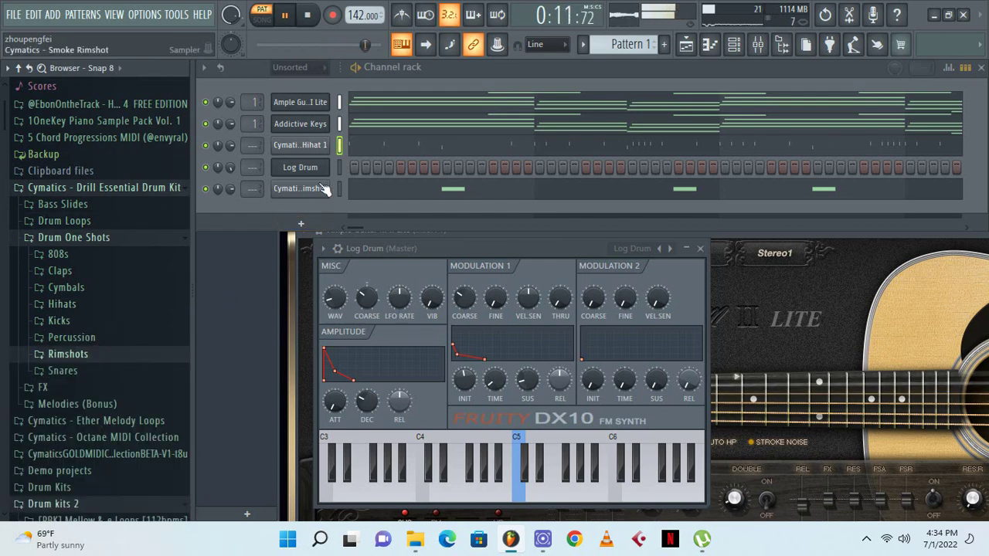
pyautogui.scroll(-15, 85, 390)
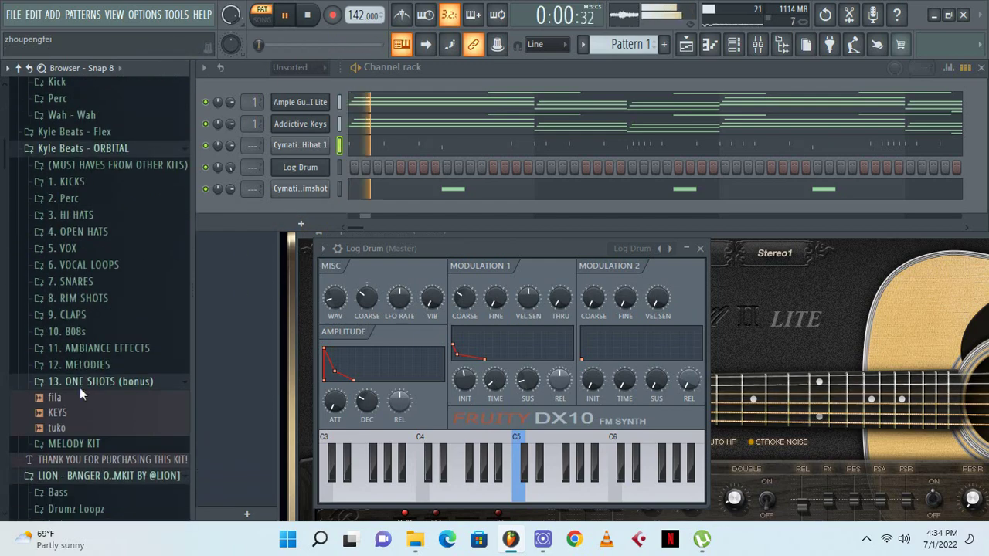
pyautogui.scroll(-2, 88, 379)
pyautogui.scroll(5, 88, 338)
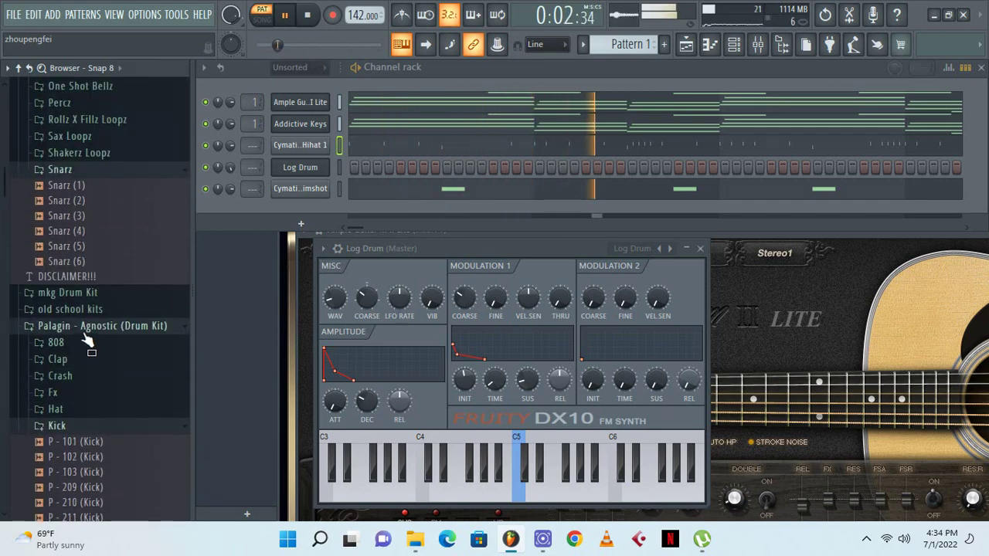
pyautogui.scroll(-12, 85, 255)
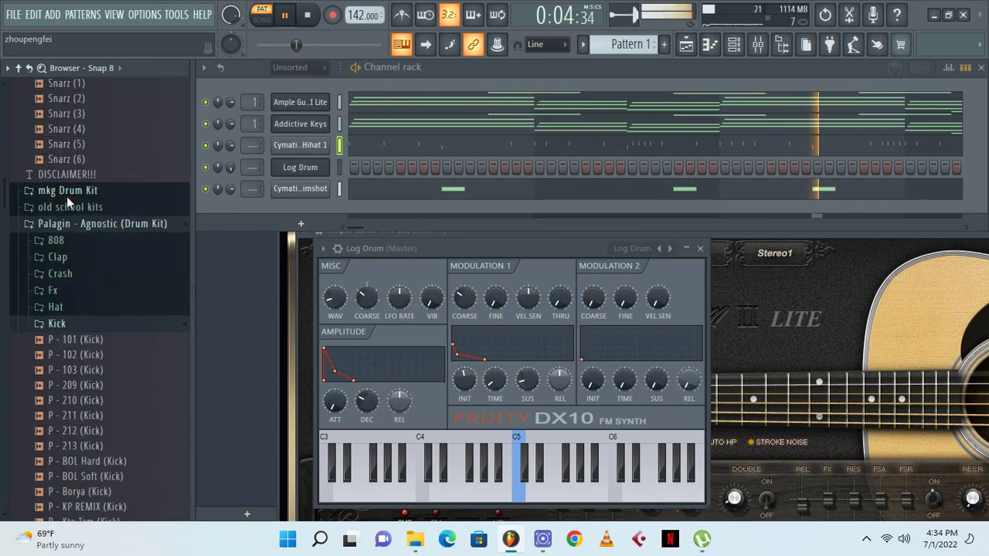
pyautogui.scroll(-10, 89, 313)
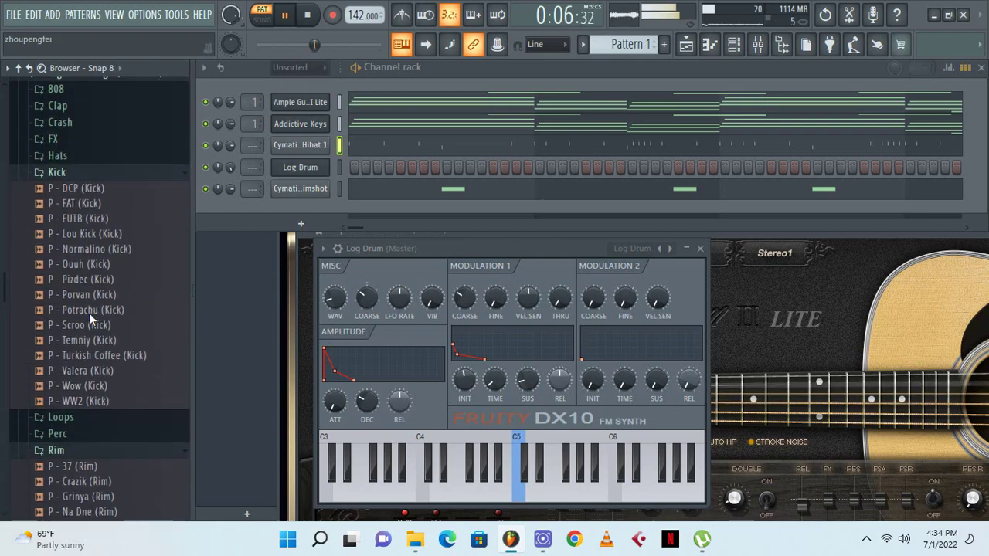
pyautogui.scroll(2, 87, 252)
pyautogui.scroll(-15, 86, 252)
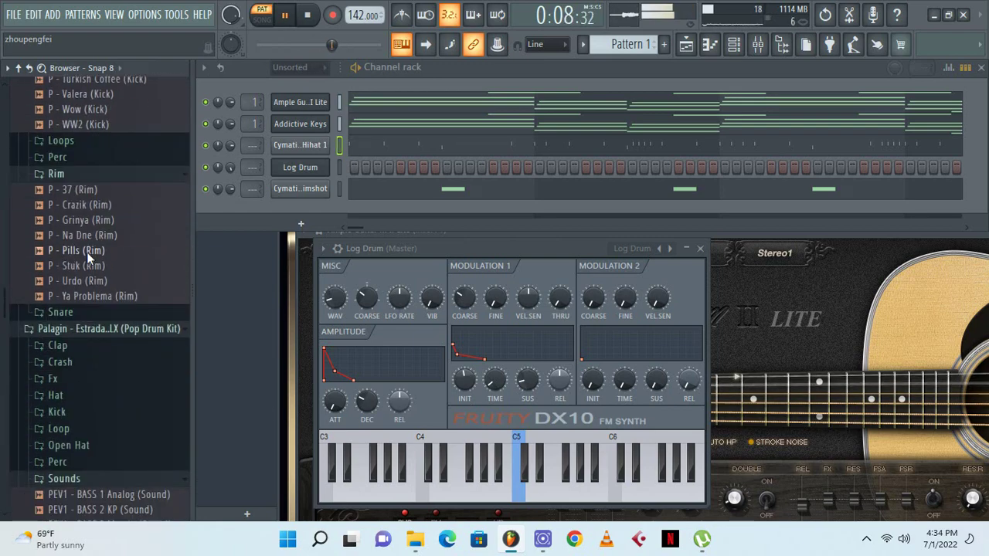
pyautogui.scroll(-20, 80, 340)
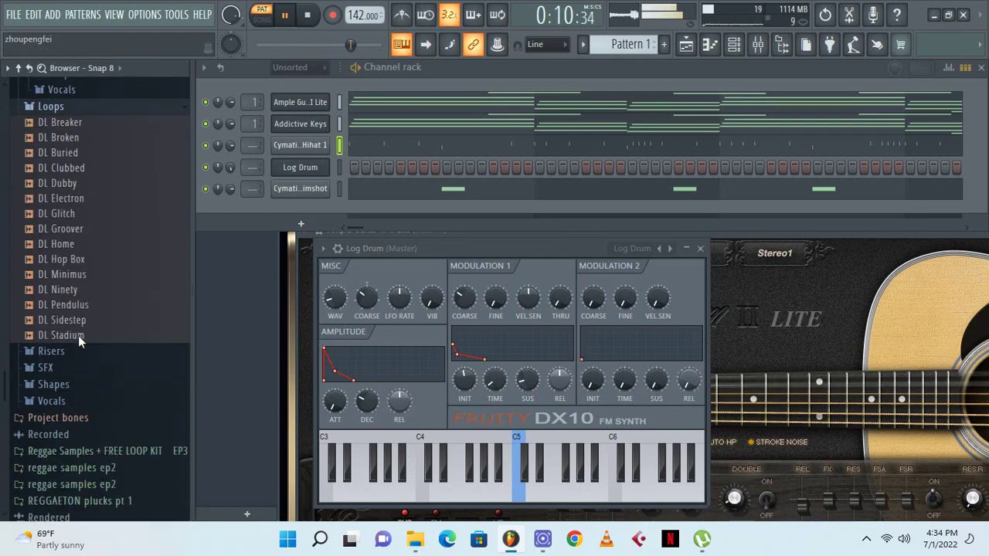
pyautogui.scroll(-20, 78, 336)
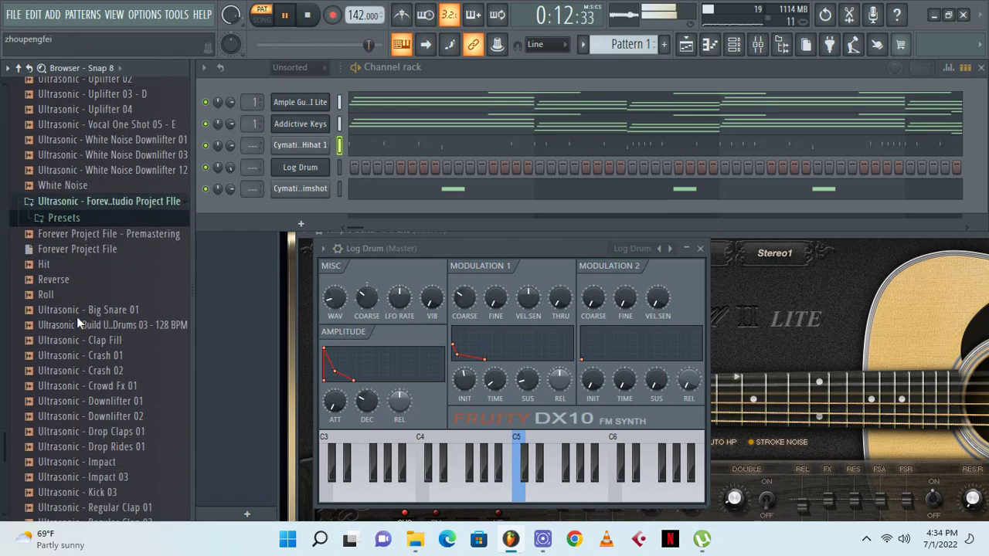
pyautogui.scroll(20, 77, 316)
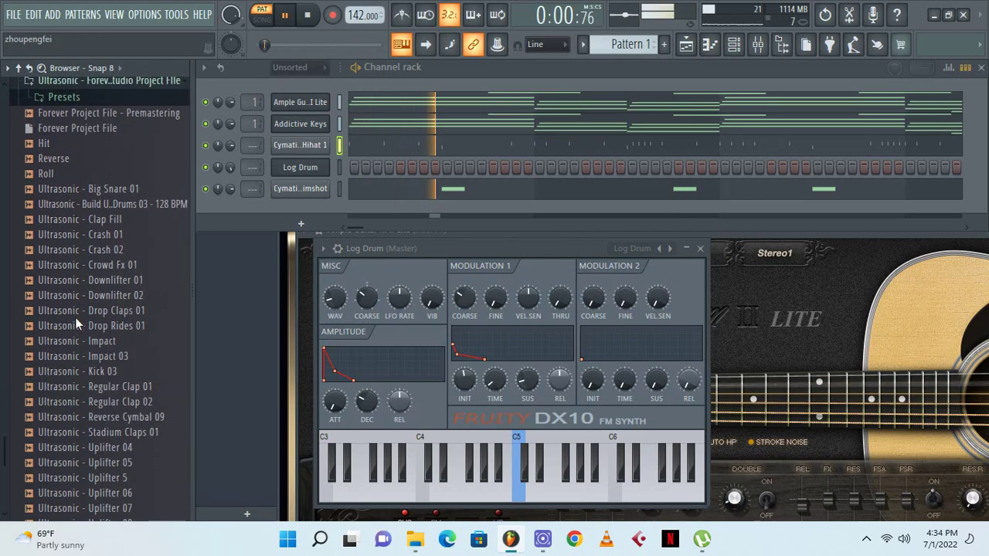
pyautogui.scroll(-20, 76, 317)
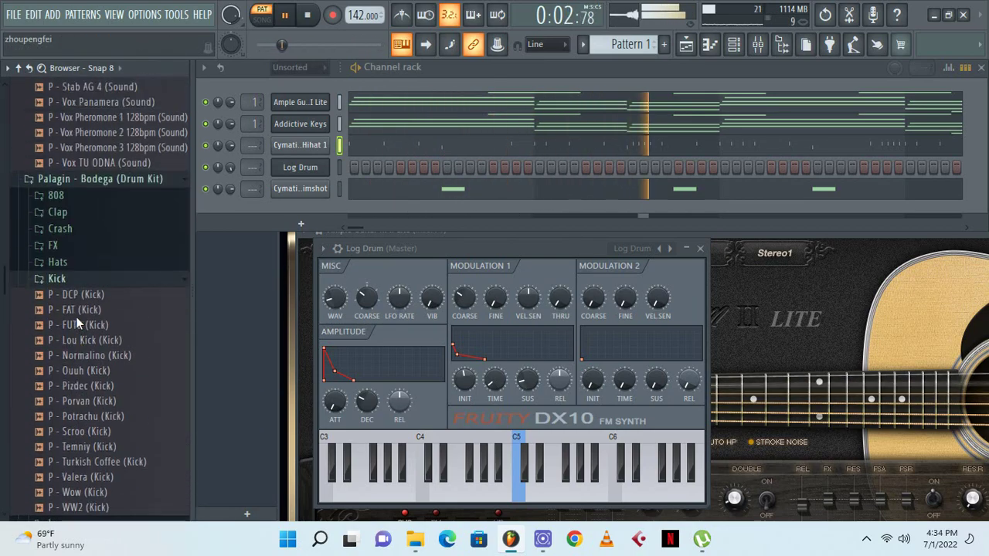
pyautogui.scroll(15, 76, 317)
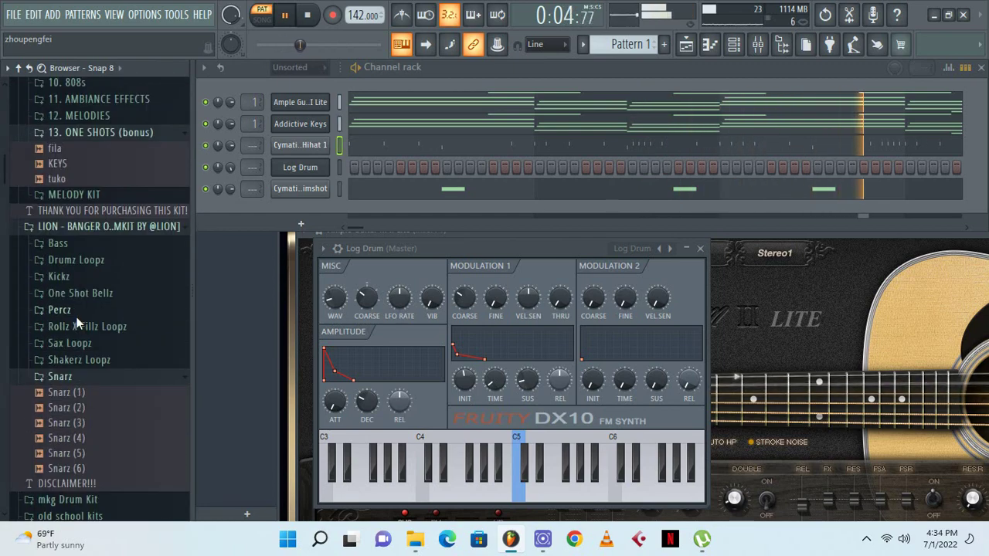
pyautogui.scroll(-5, 81, 324)
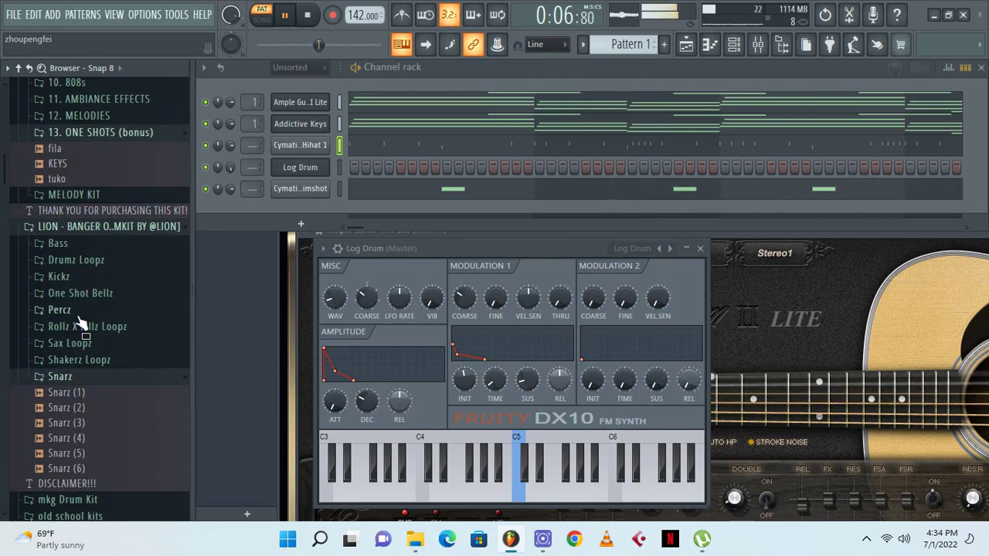
pyautogui.scroll(20, 80, 325)
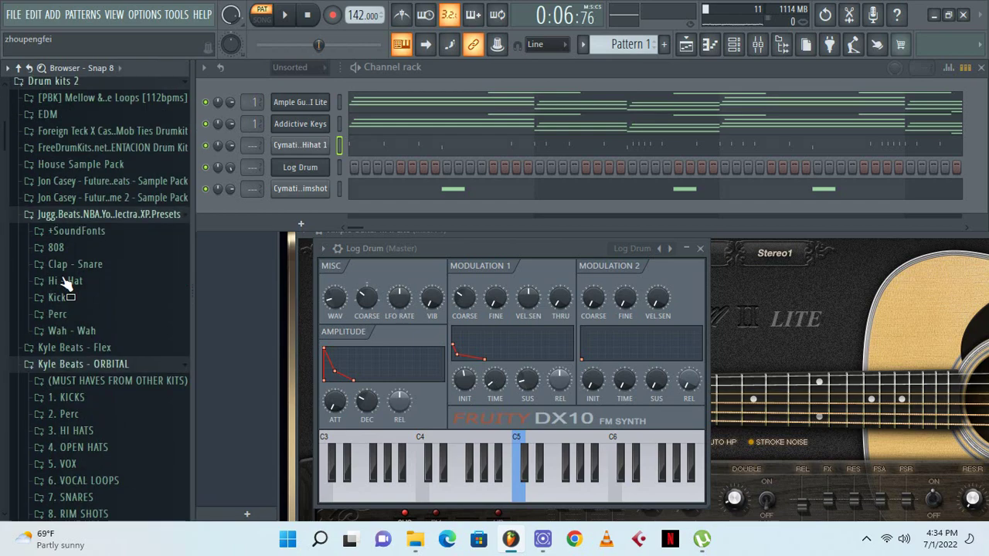
# Collapse the Cymatics drill, Jugg.Beats, Kyle Beats - ORBITAL and LION kit folders in the browser
pyautogui.scroll(11, 77, 228)
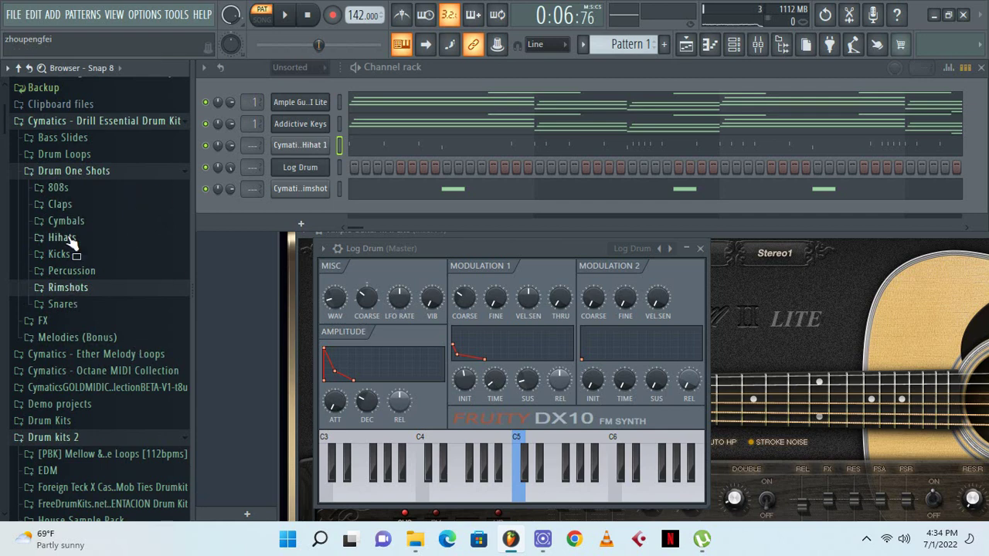
pyautogui.rightClick(80, 121)
pyautogui.click(72, 122)
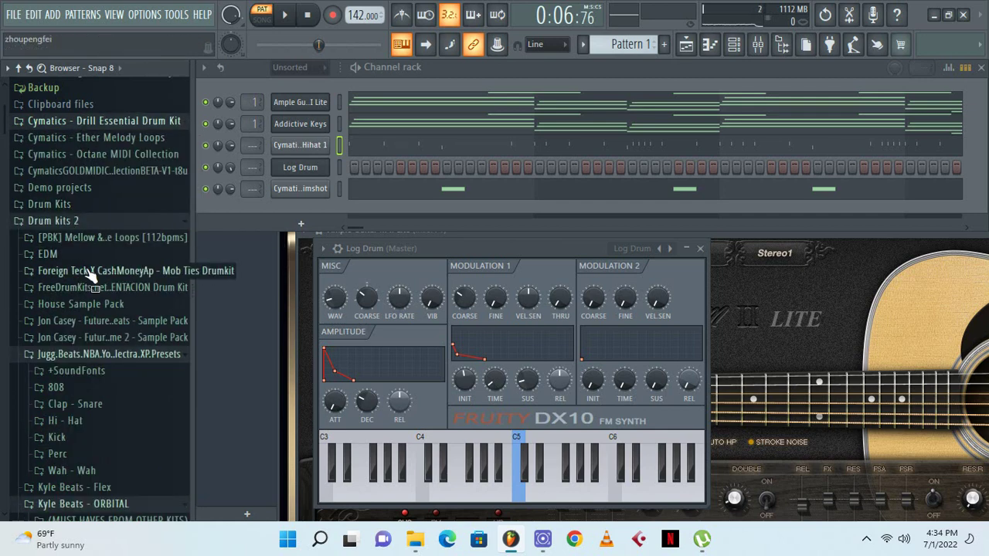
pyautogui.click(82, 354)
pyautogui.scroll(-2, 115, 433)
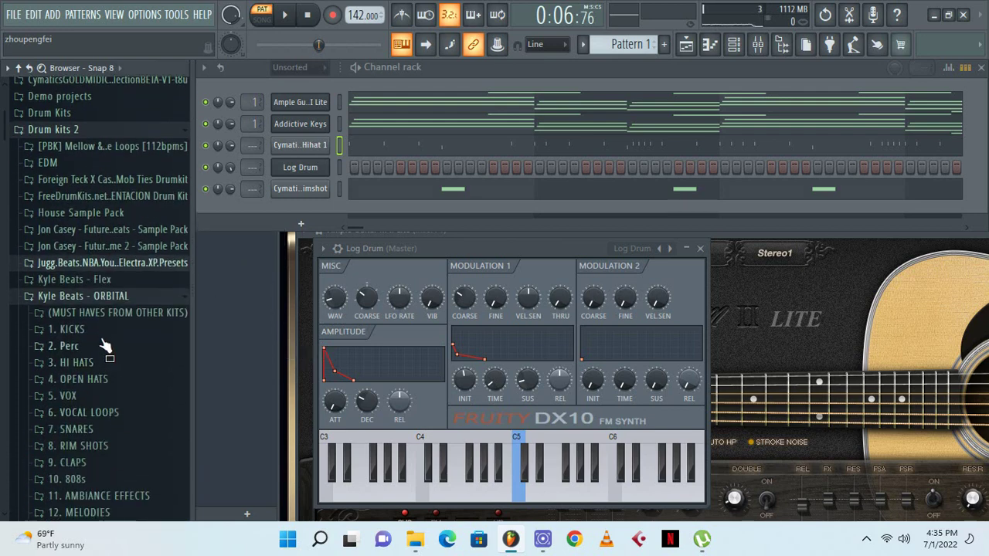
pyautogui.click(91, 300)
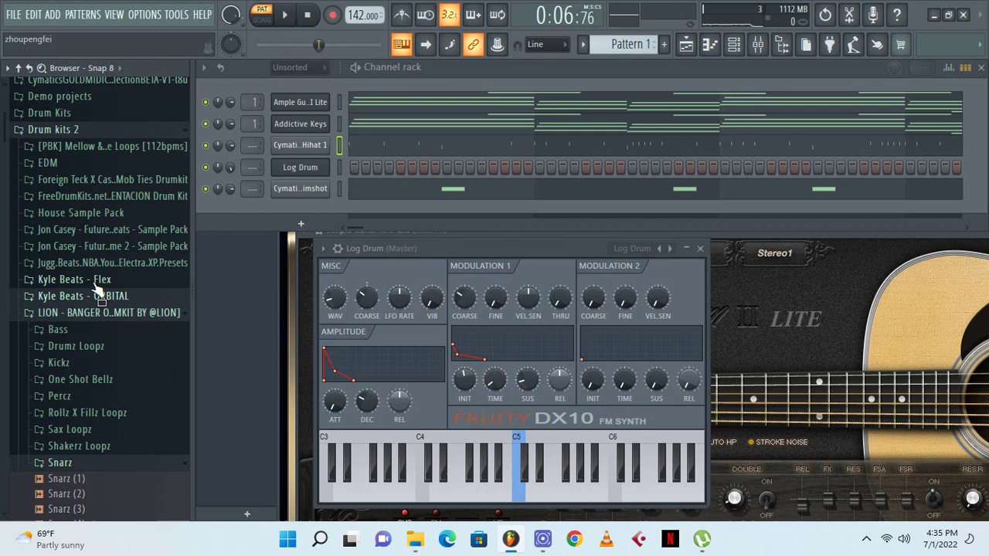
pyautogui.click(62, 313)
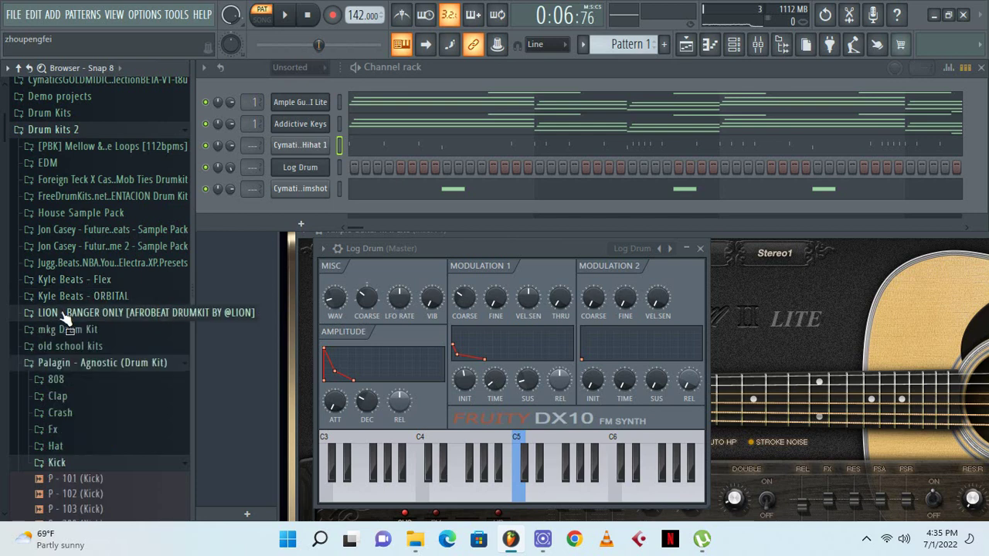
# Add X KICK (11) from the FreeDrumKits kit as a channel above Hihat 1, with a hit on step 1, routed to mixer track 7
pyautogui.click(78, 197)
pyautogui.click(69, 279)
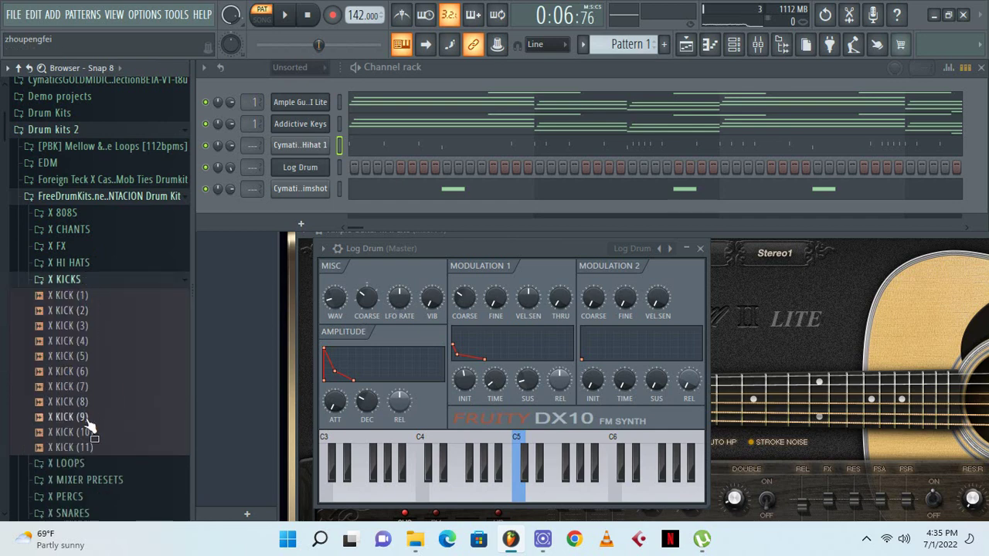
pyautogui.moveTo(272, 174); pyautogui.dragTo(297, 136)
pyautogui.click(351, 148)
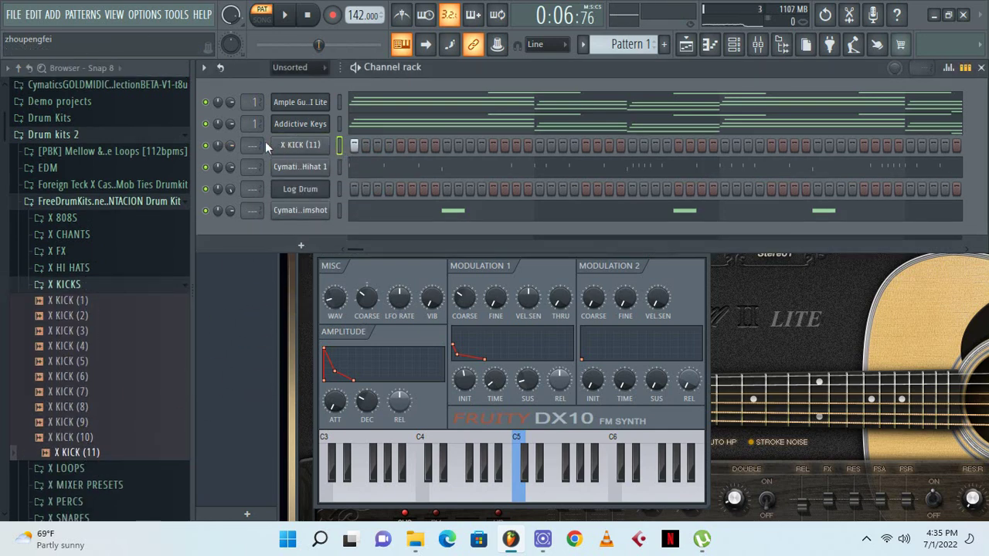
pyautogui.click(297, 17)
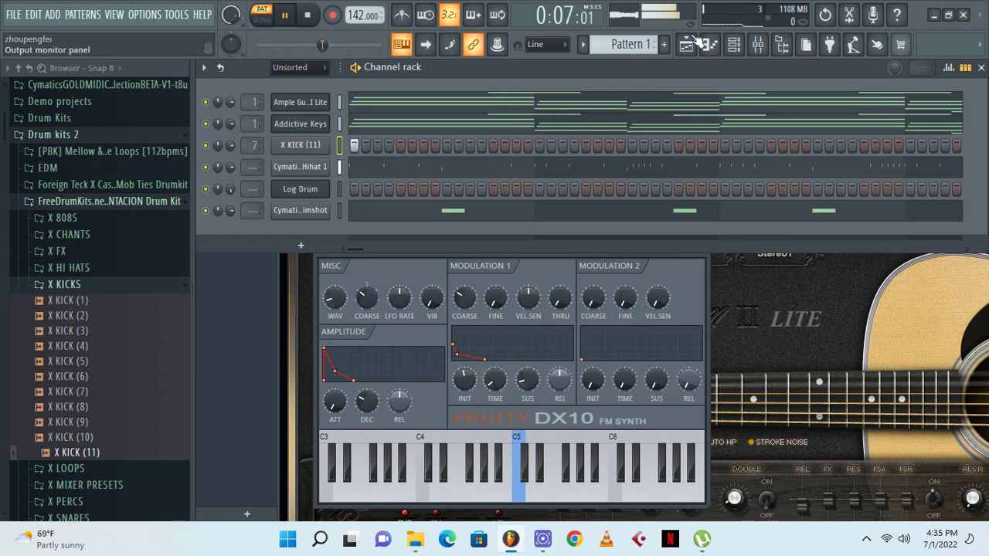
# Load Maximus in the first effect slot of mixer insert 7 and apply its Slam Amp Master preset
pyautogui.click(758, 44)
pyautogui.click(819, 122)
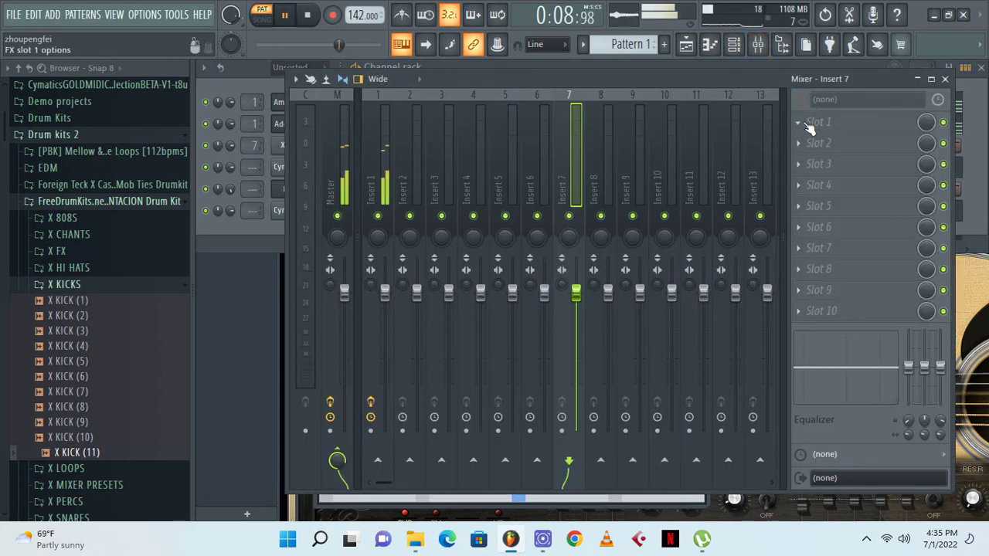
pyautogui.moveTo(818, 141)
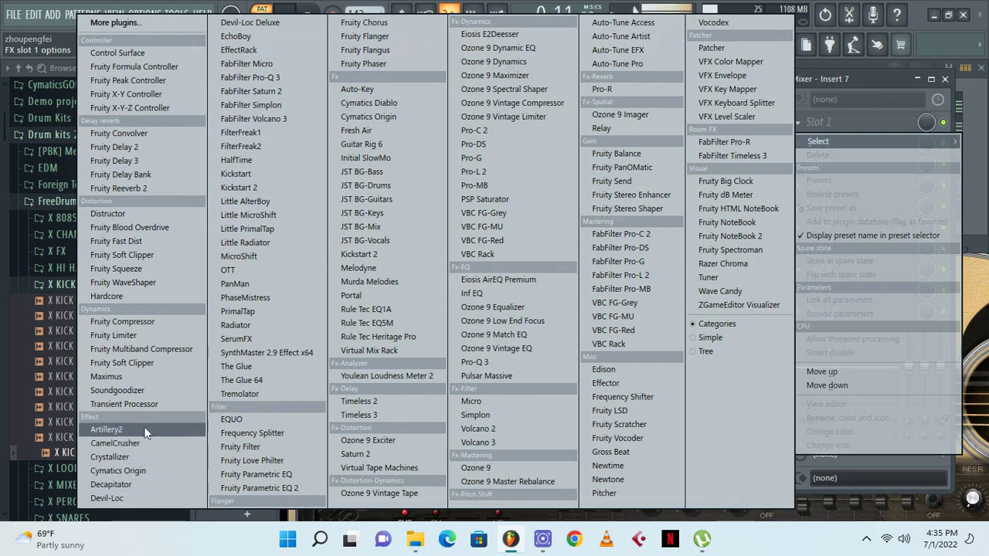
pyautogui.click(108, 377)
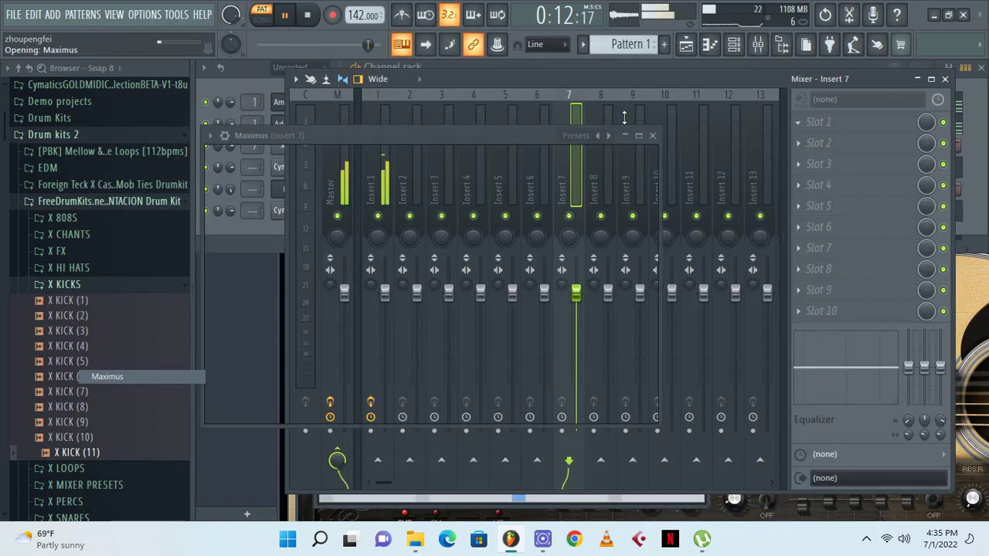
pyautogui.click(607, 136)
pyautogui.click(676, 500)
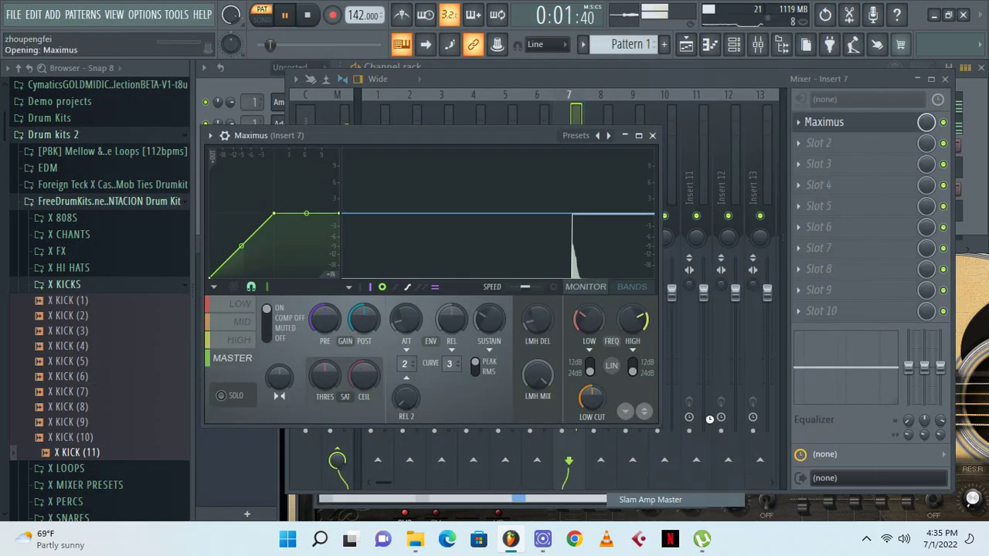
# Open the X KICK (11) piano roll and add C5 kicks midway through bar 2, at the start of bar 3 and midway through bar 4
pyautogui.click(734, 44)
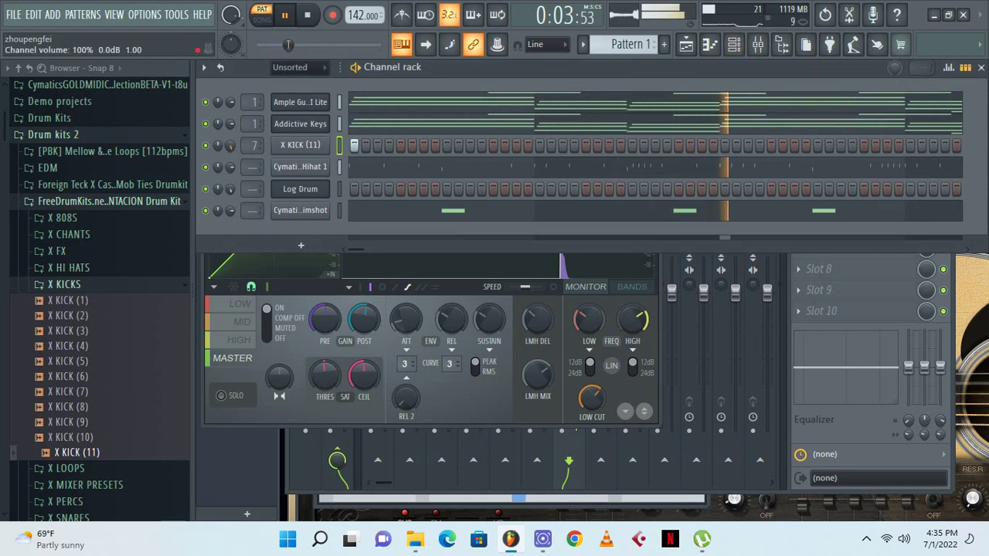
pyautogui.rightClick(333, 149)
pyautogui.click(360, 145)
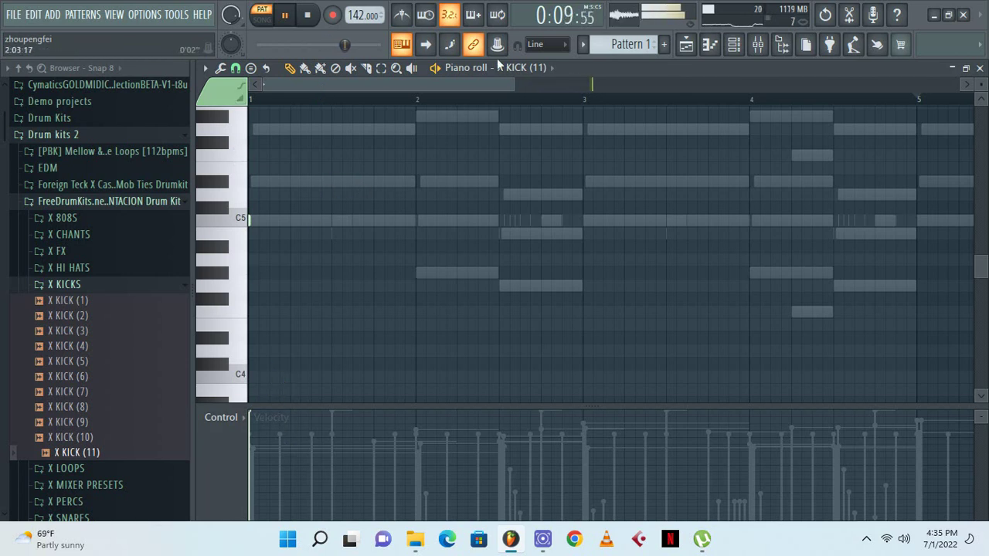
pyautogui.click(584, 221)
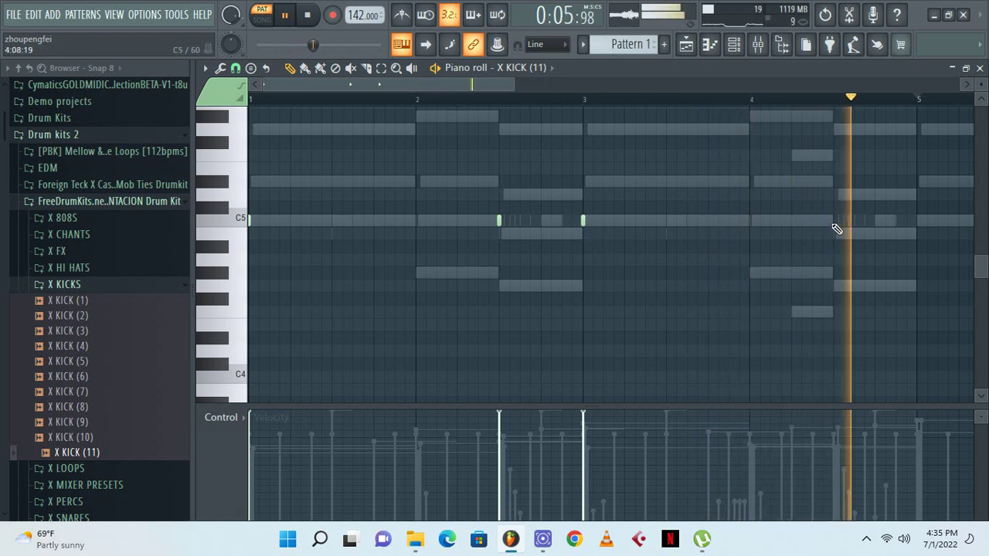
pyautogui.click(833, 221)
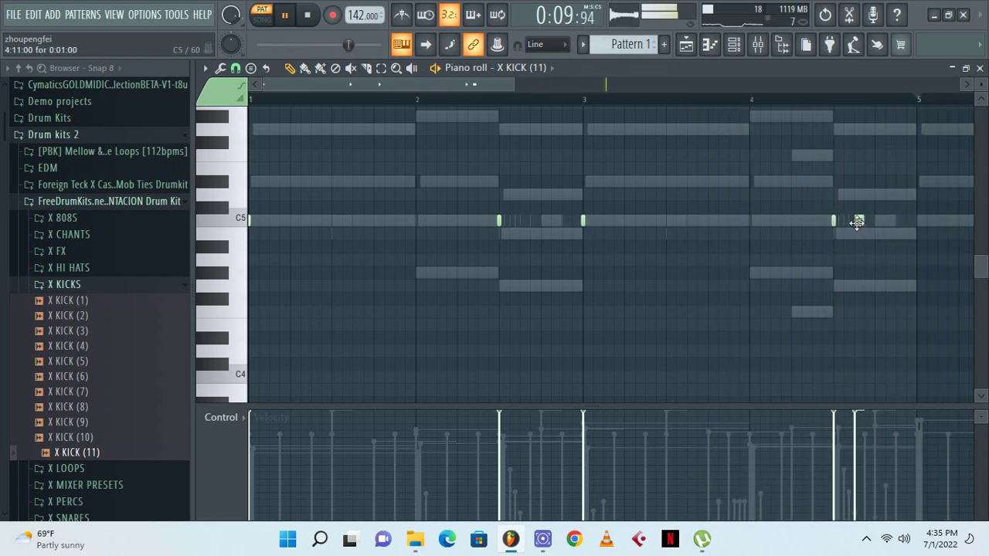
# Chop the added C5 kick in bar 4 into two short hits and place a short G#4 kick on step 5 of bar 2
pyautogui.hotkey('alt', 'u')
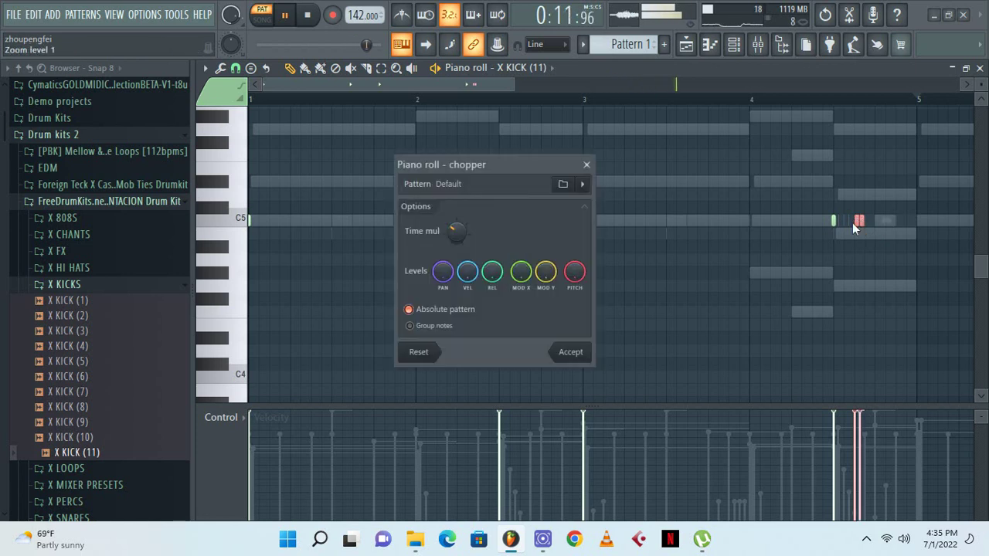
pyautogui.click(570, 352)
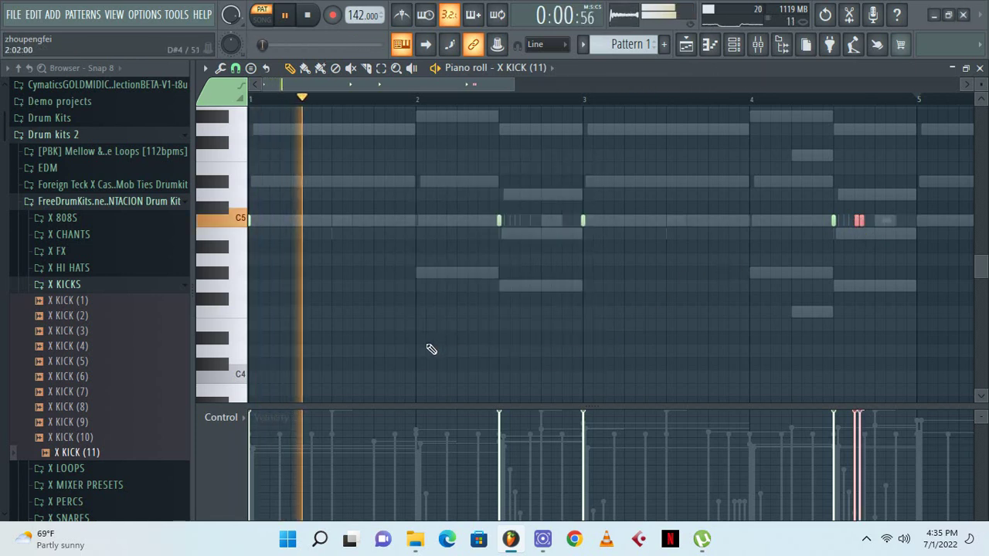
pyautogui.click(461, 274)
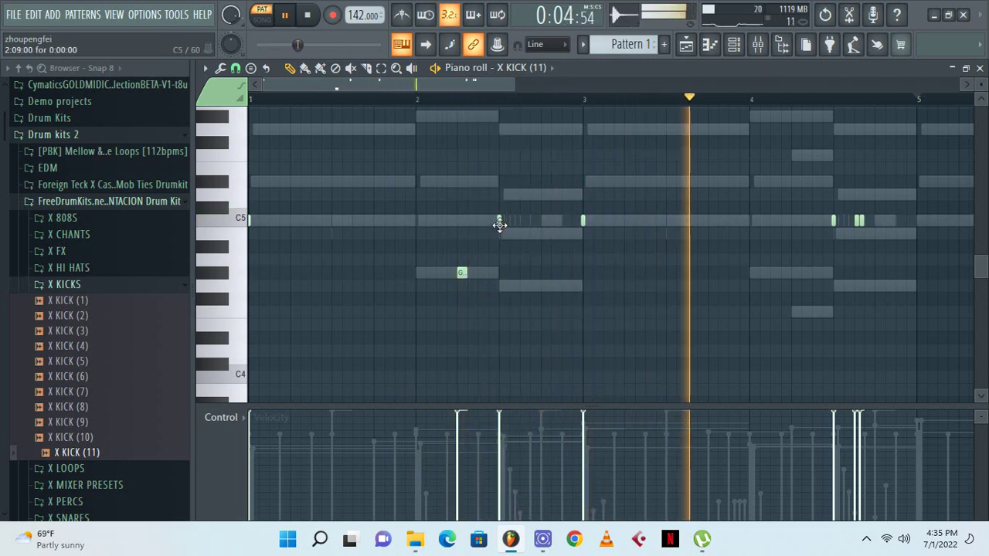
pyautogui.rightClick(460, 273)
pyautogui.click(456, 273)
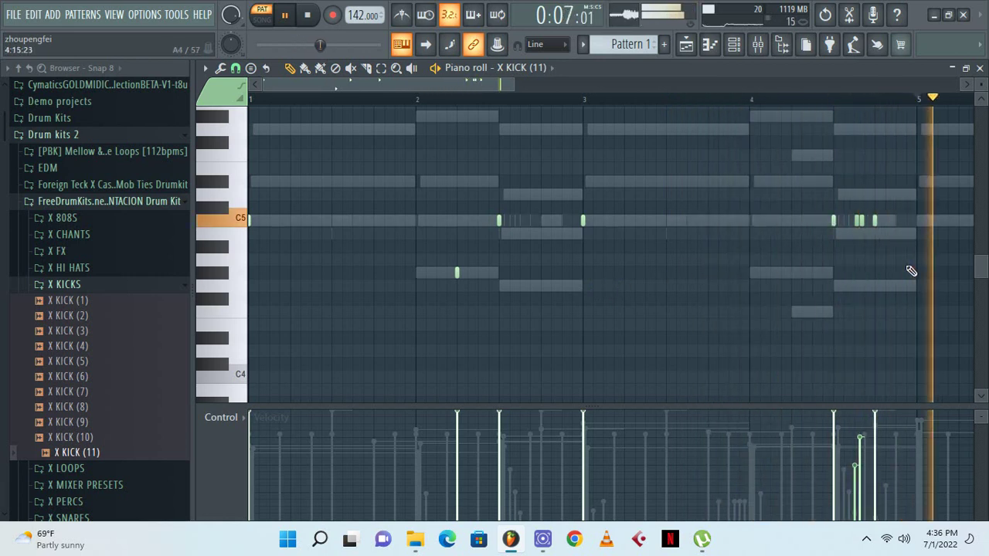
# Duplicate the four-bar kick pattern into bars 5 to 8 and close the piano roll
pyautogui.moveTo(919, 178); pyautogui.dragTo(162, 308)
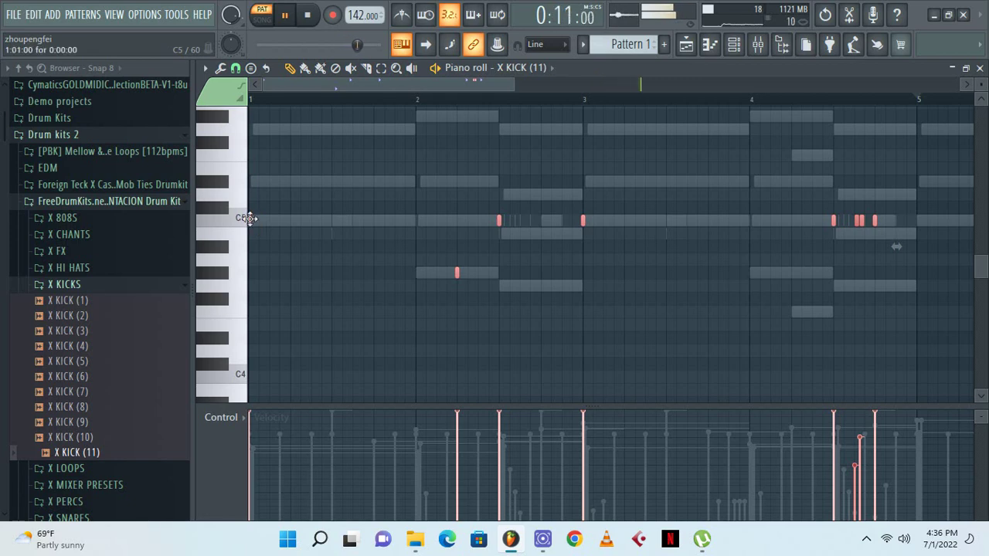
pyautogui.click(844, 181)
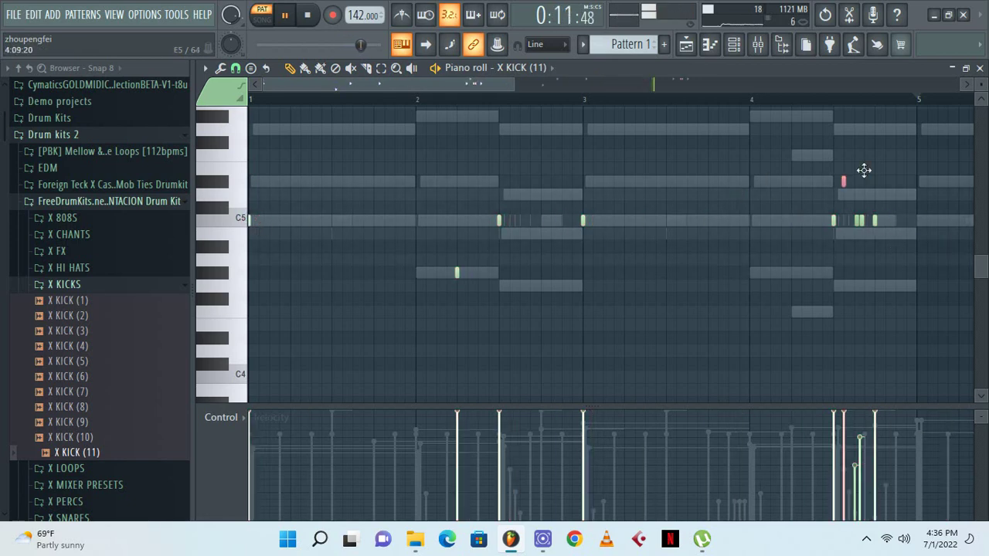
pyautogui.click(980, 69)
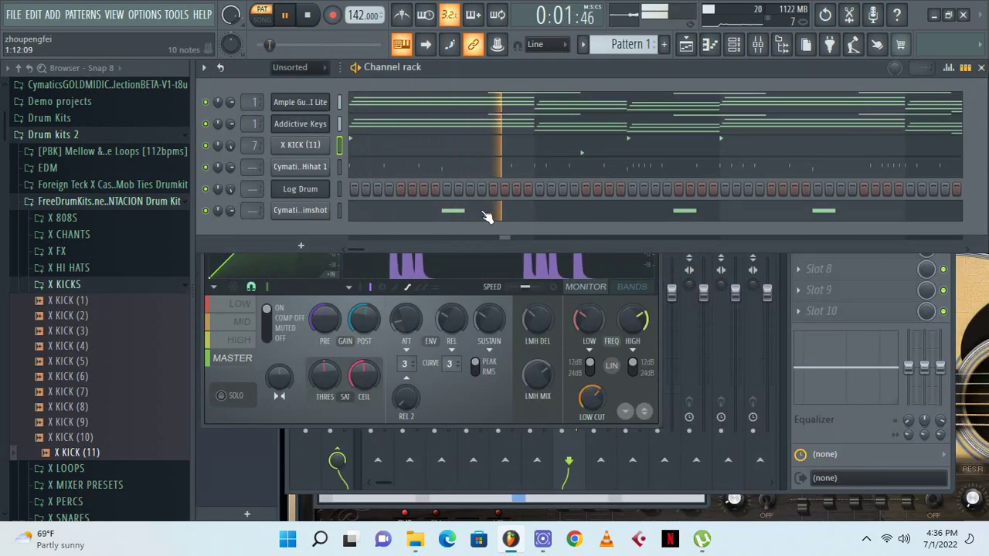
# Vary the repeated kick pattern with two extra C5 hits in late bar 5, removing bar 8's double hit and adding a C5 near its end
pyautogui.click(495, 147)
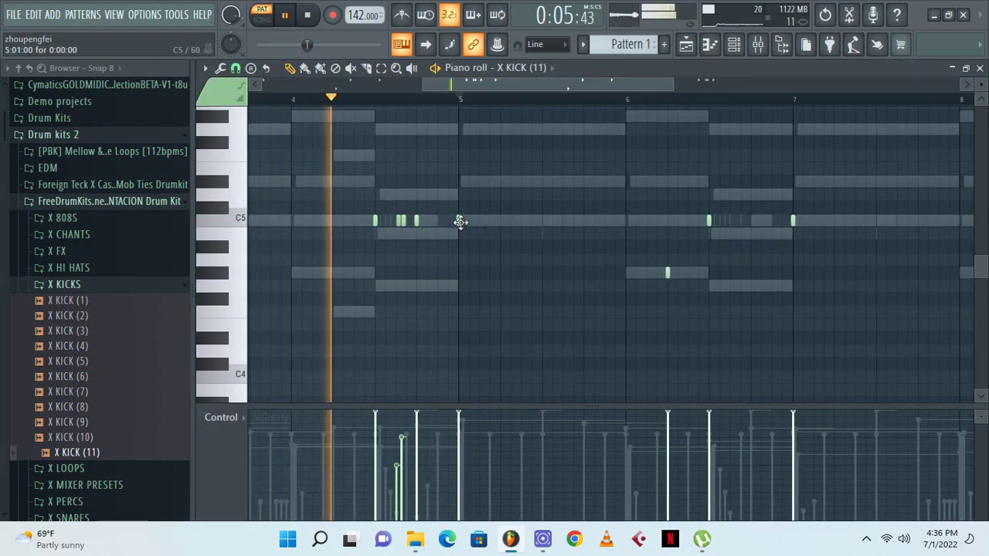
pyautogui.click(584, 221)
pyautogui.click(604, 222)
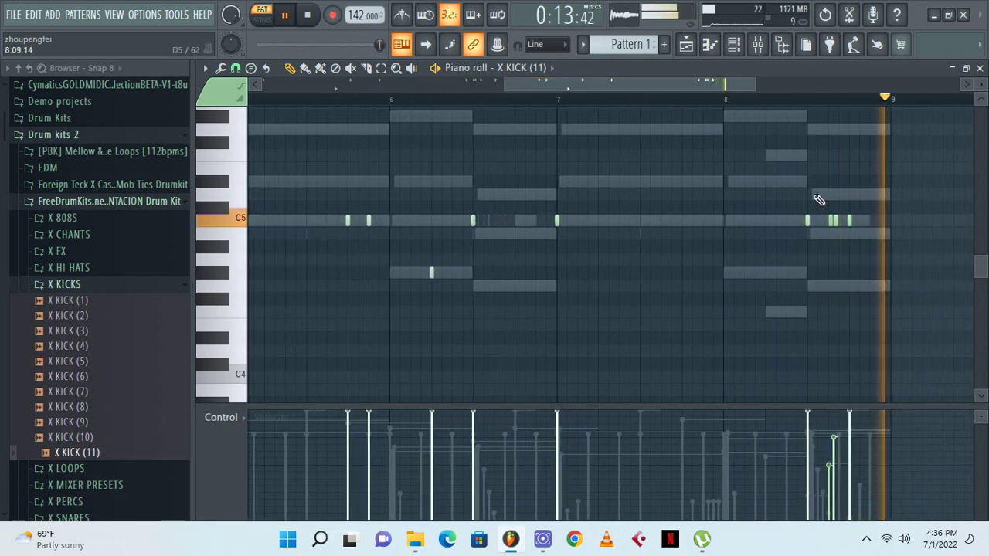
pyautogui.rightClick(834, 221)
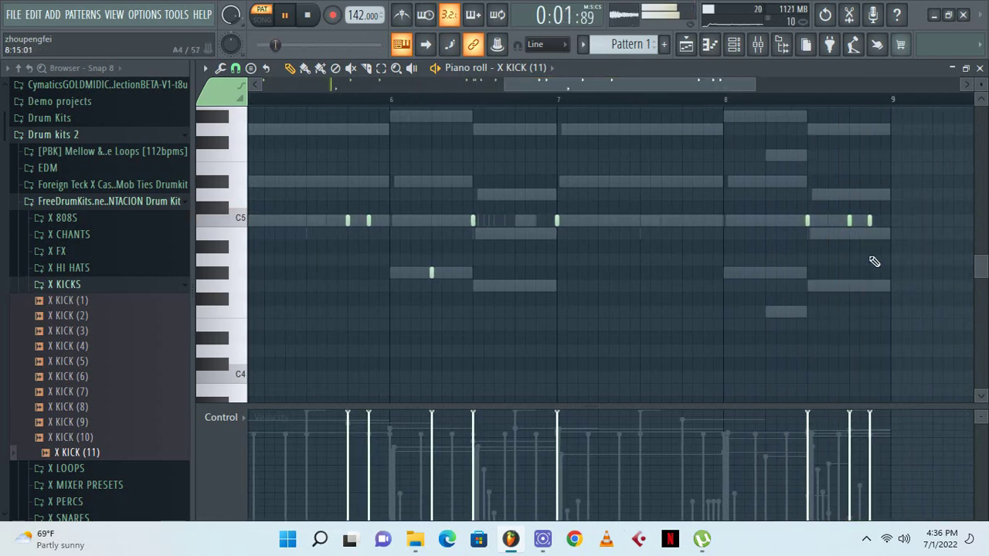
pyautogui.click(979, 69)
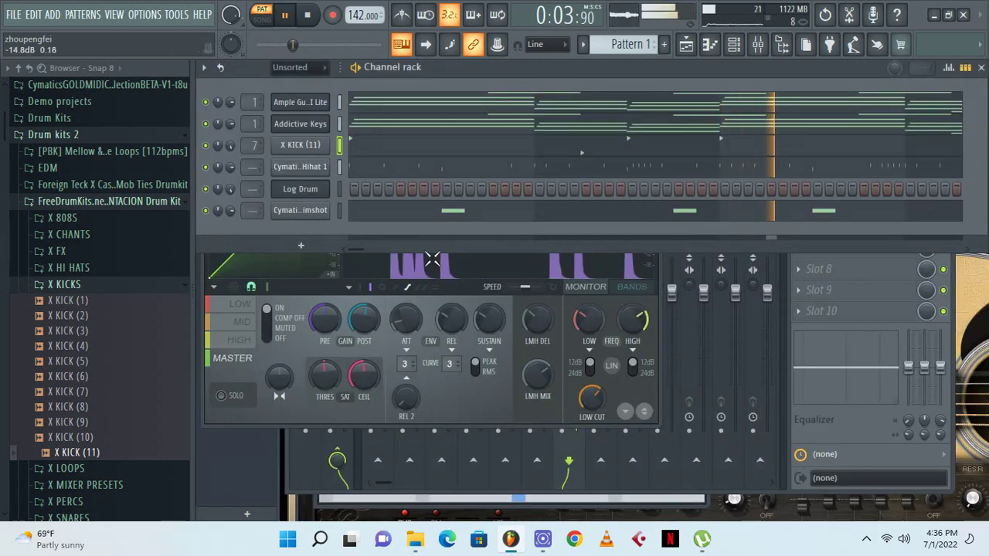
# Open the Log Drum piano roll and place a two-step C5 note at the start of bar 1
pyautogui.rightClick(323, 189)
pyautogui.click(385, 193)
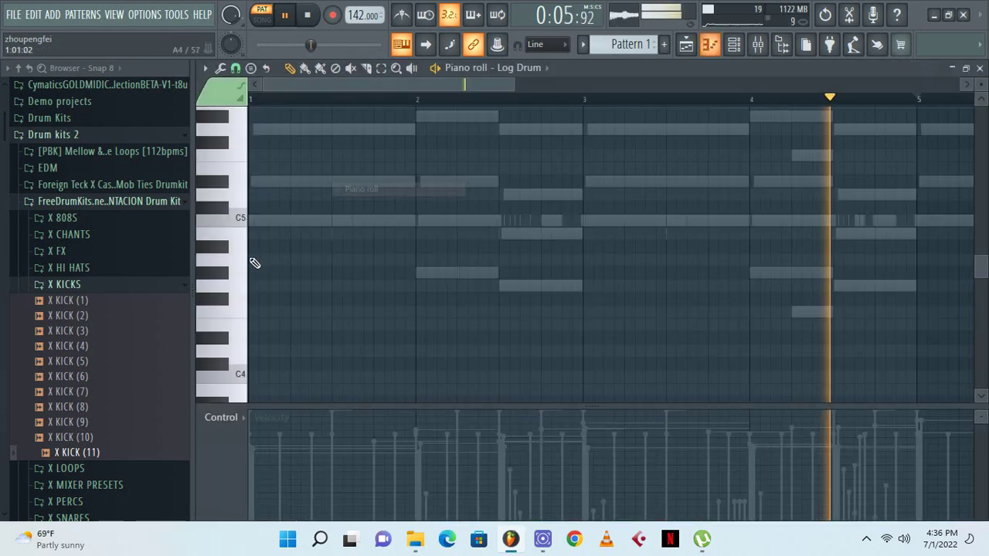
pyautogui.click(256, 223)
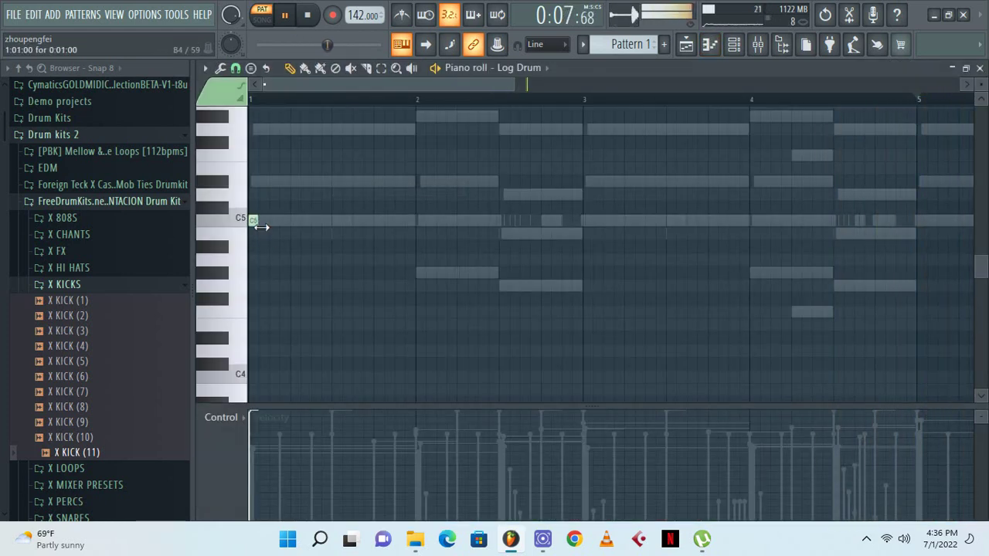
pyautogui.press('space')
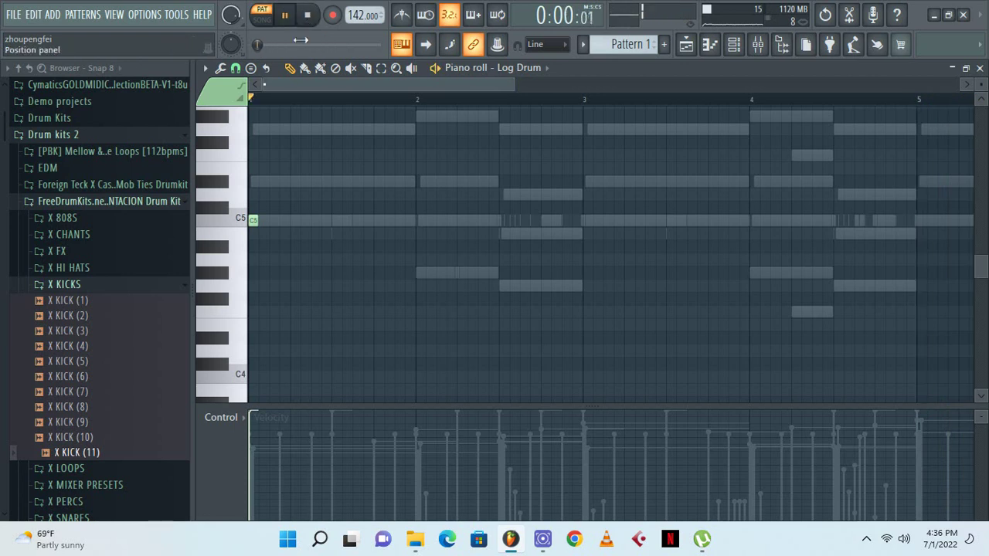
pyautogui.moveTo(256, 220); pyautogui.dragTo(268, 221)
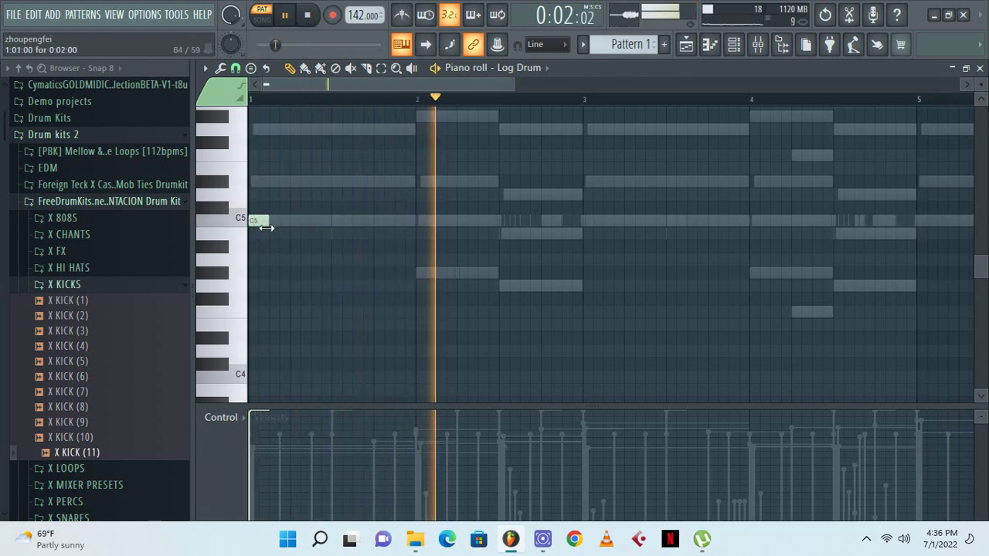
pyautogui.press('space')
pyautogui.press('space')
# Add two-step C5 Log Drum notes on steps 7 and 13 of bar 1, checking them with playback
pyautogui.click(320, 221)
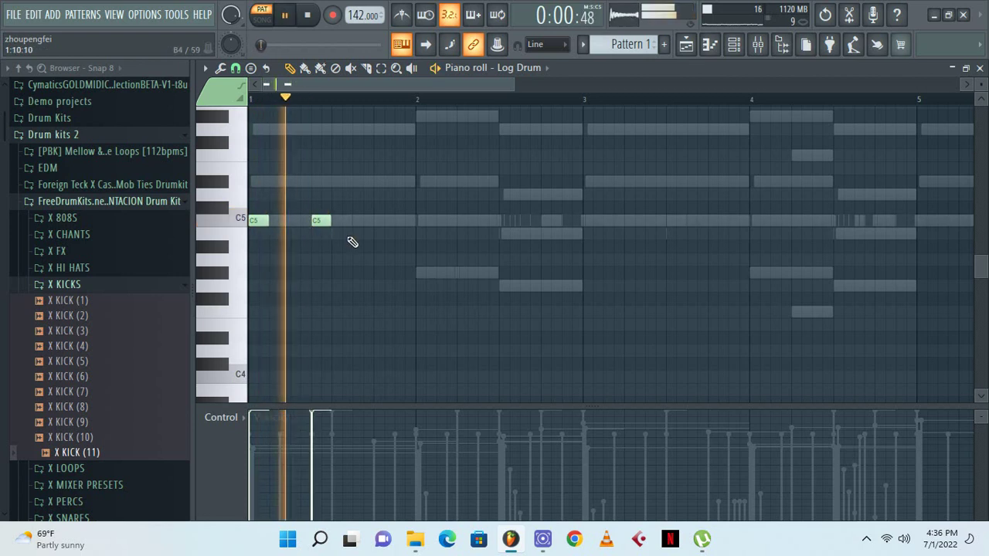
pyautogui.press('space')
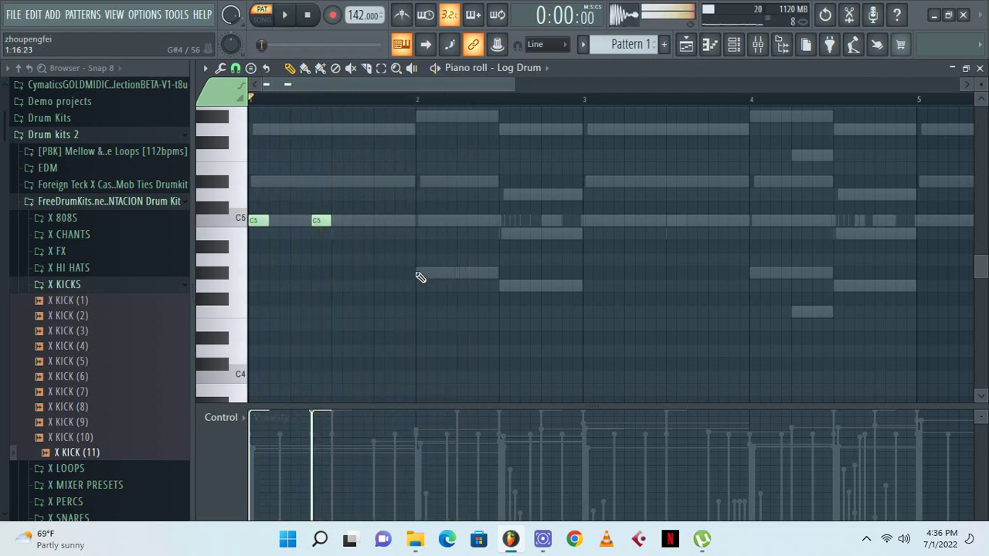
pyautogui.click(401, 222)
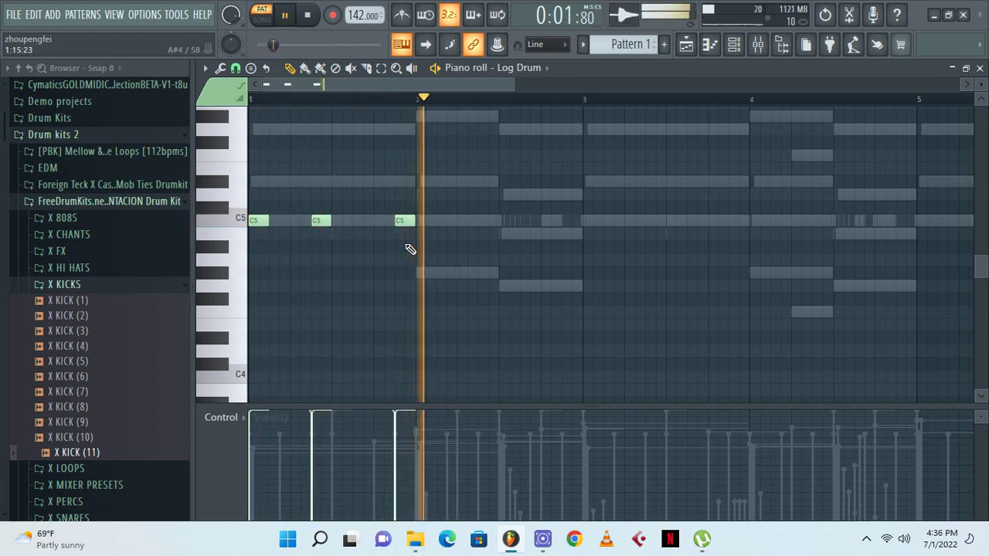
pyautogui.press('space')
pyautogui.press('space')
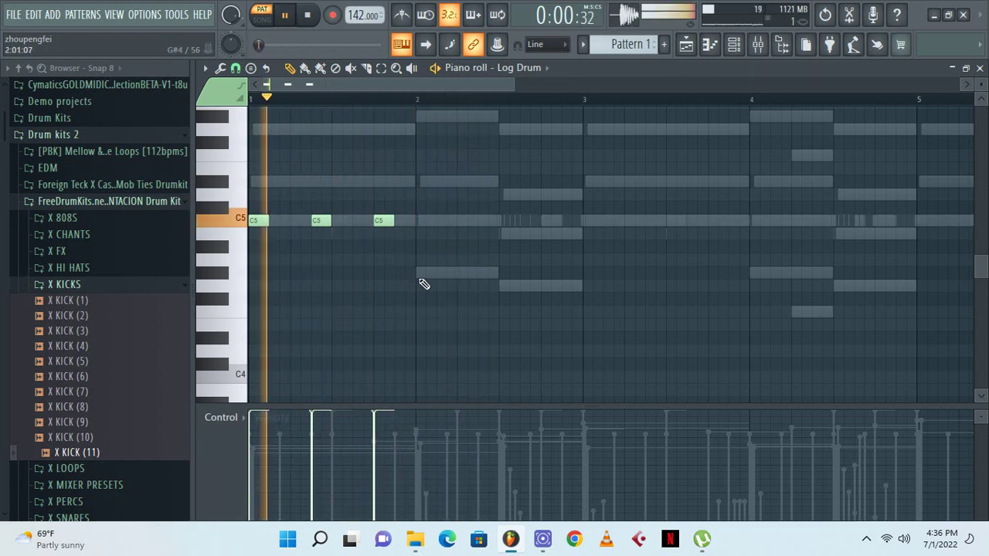
# Add a G#4 Log Drum note on step 5 of bar 2 and G4 notes on steps 9 and 13
pyautogui.click(465, 273)
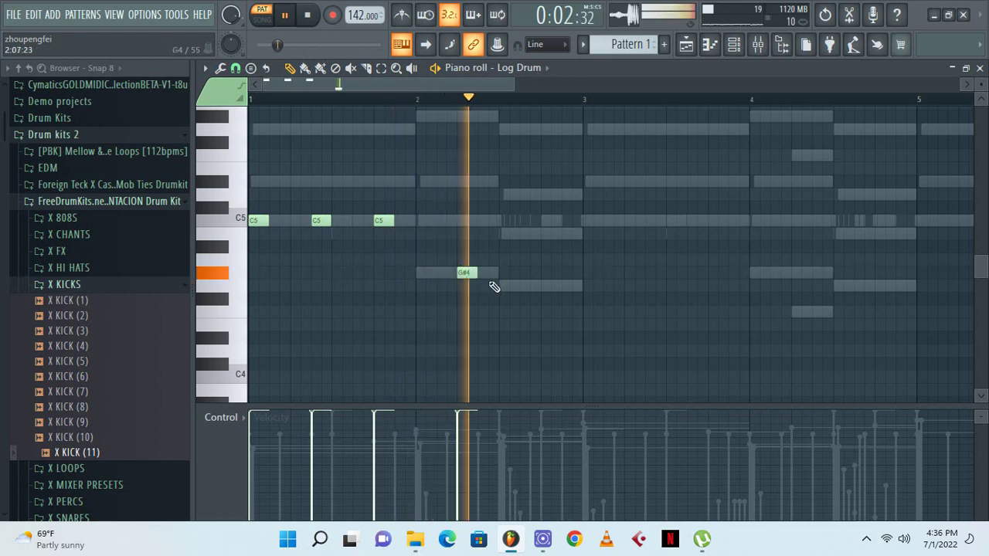
pyautogui.click(506, 287)
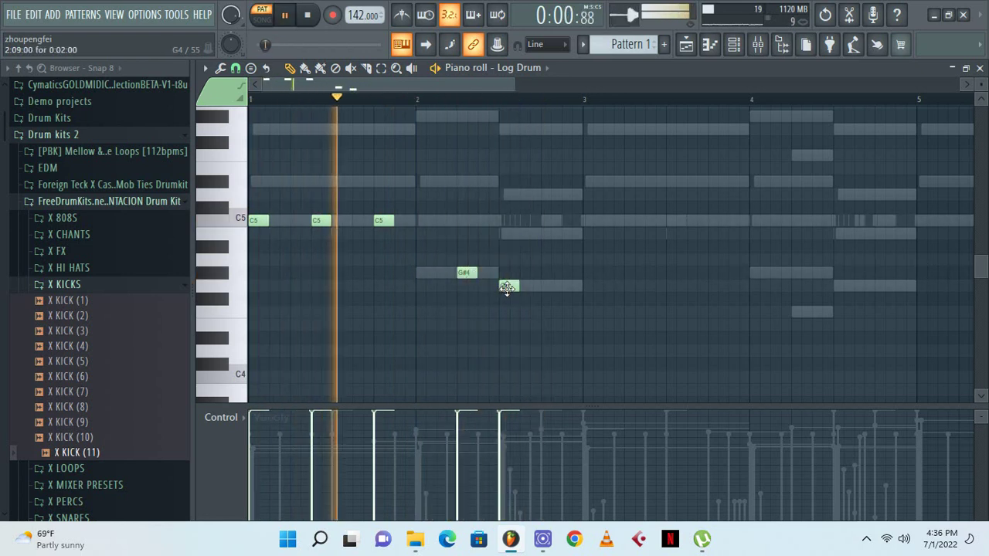
pyautogui.click(546, 287)
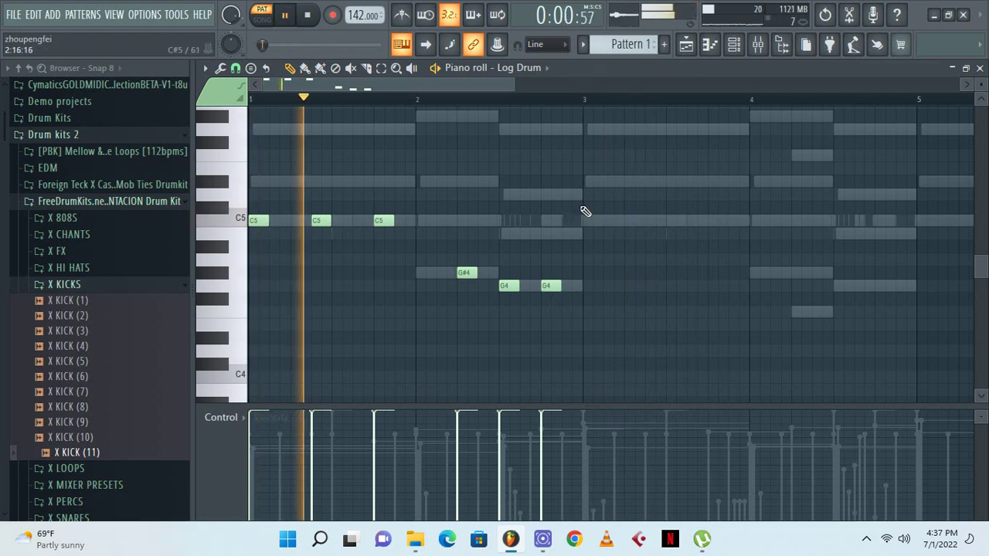
# Copy the two-bar Log Drum pattern into bars 3 and 4, and add a C5 note on step 5 of bar 3
pyautogui.moveTo(581, 194); pyautogui.dragTo(251, 328)
pyautogui.moveTo(255, 221); pyautogui.dragTo(588, 220)
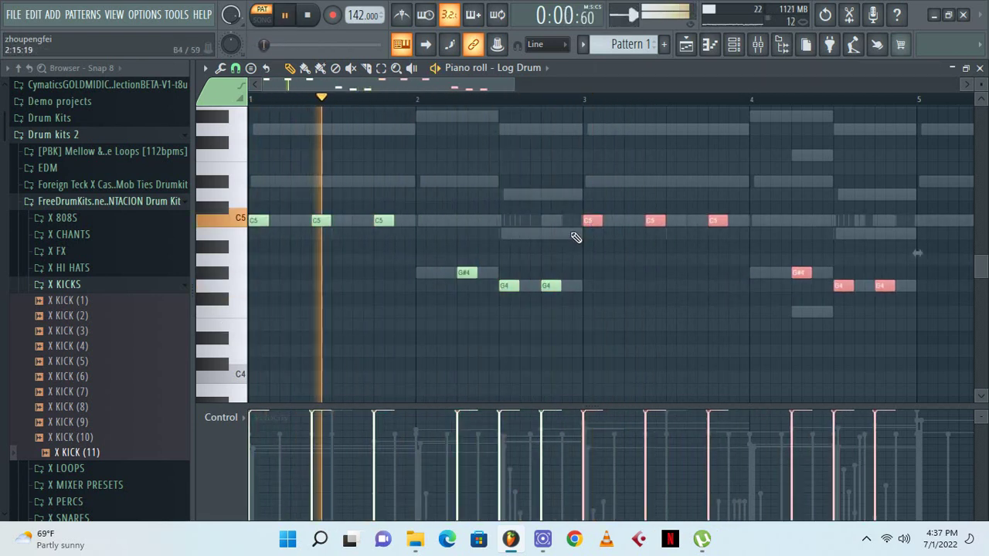
pyautogui.click(628, 221)
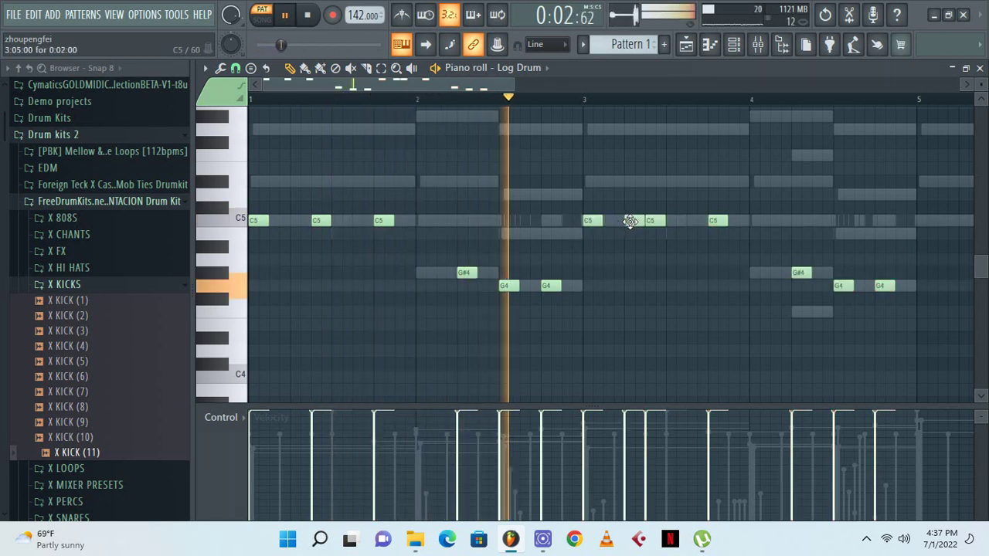
pyautogui.keyDown('ctrl'); pyautogui.click(629, 221); pyautogui.keyUp('ctrl')
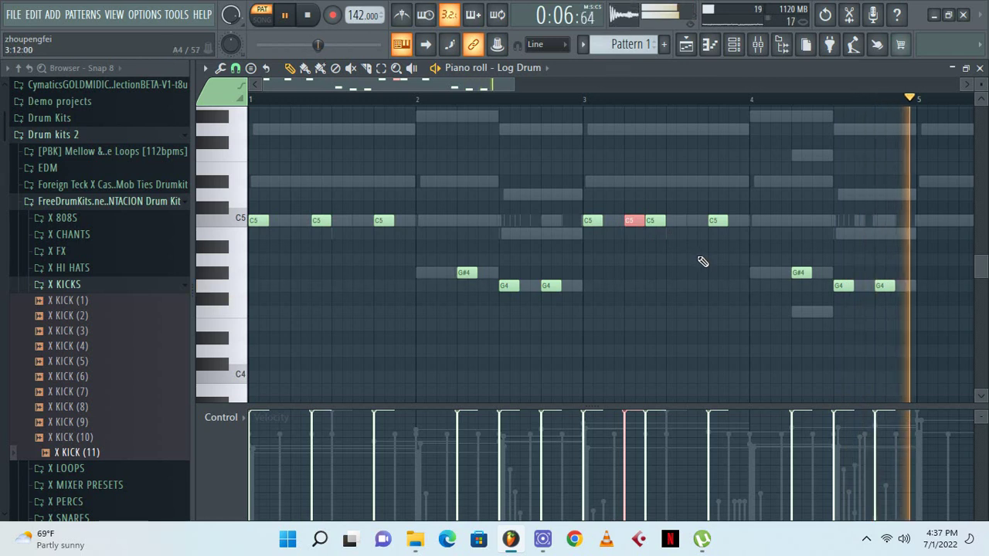
# Add a C5 Log Drum note on step 11 of bar 1 and chop it into four short hits with rising velocities
pyautogui.press('space')
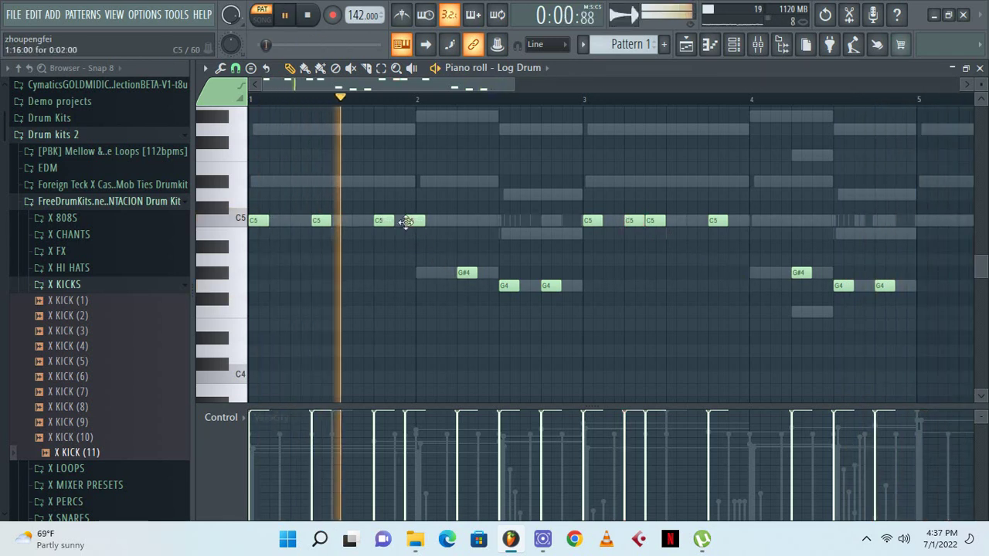
pyautogui.click(413, 222)
pyautogui.press('space')
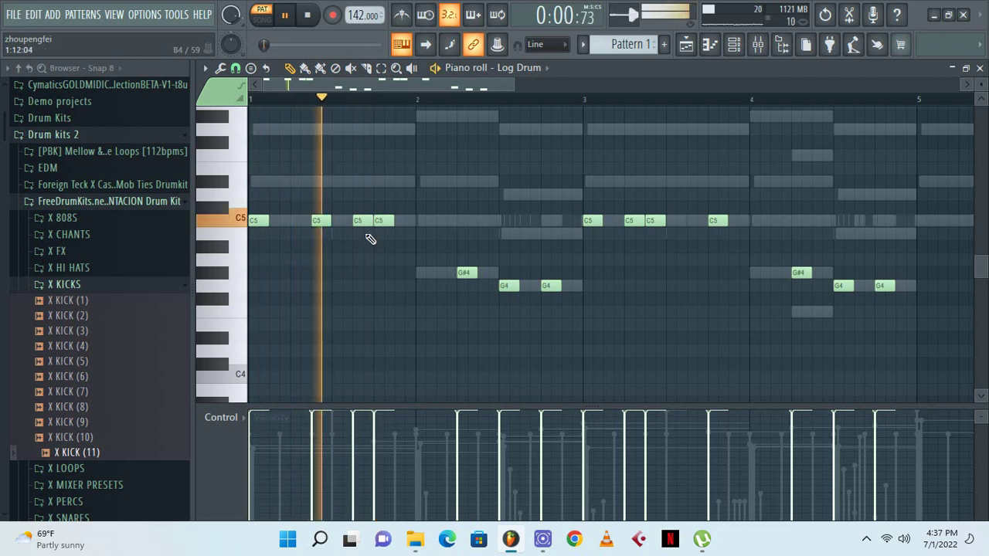
pyautogui.keyDown('ctrl'); pyautogui.click(361, 225); pyautogui.keyUp('ctrl')
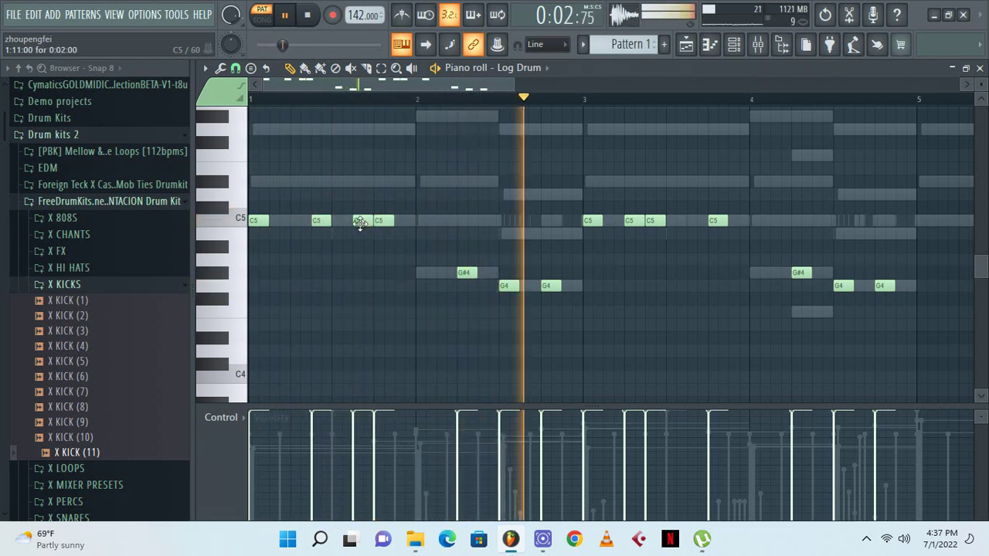
pyautogui.hotkey('alt', 'u')
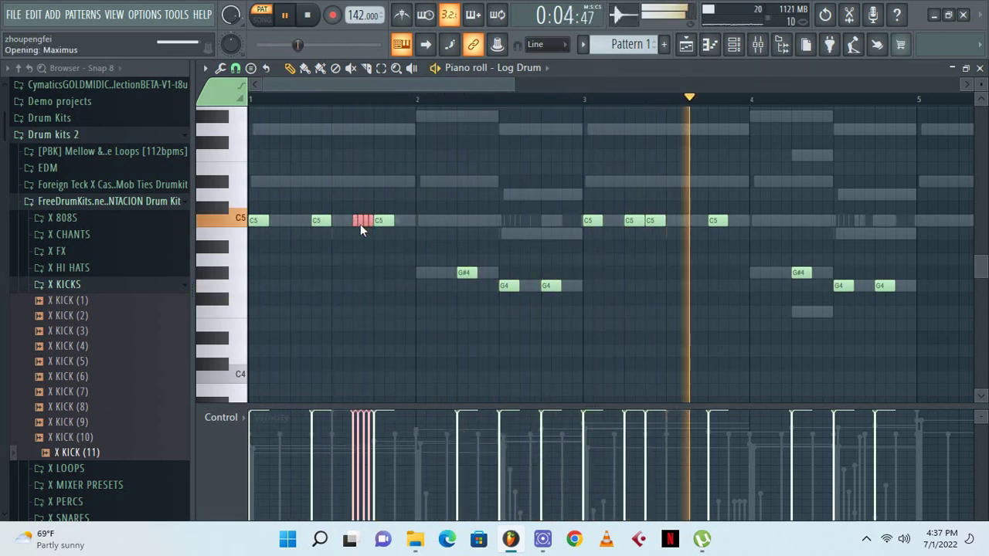
pyautogui.click(570, 351)
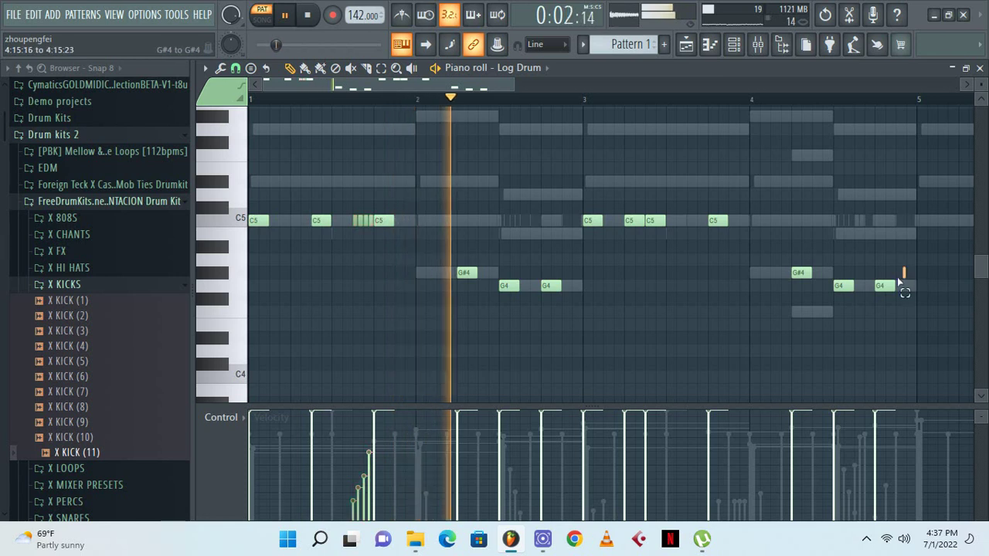
# Raise the last two G4 Log Drum notes in bar 4 by one octave to G5
pyautogui.moveTo(904, 269); pyautogui.dragTo(834, 311)
pyautogui.hotkey('ctrl', 'Up')
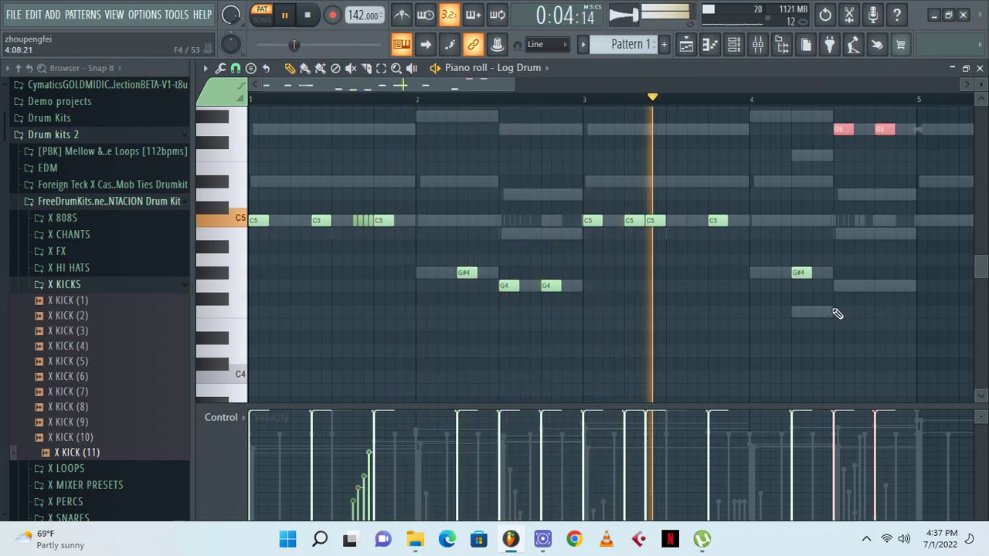
# Replace the G5 Log Drum note on step 9 of bar 4 with B4 notes on steps 9 and 11, and add a G5 note on step 15
pyautogui.rightClick(841, 131)
pyautogui.click(839, 194)
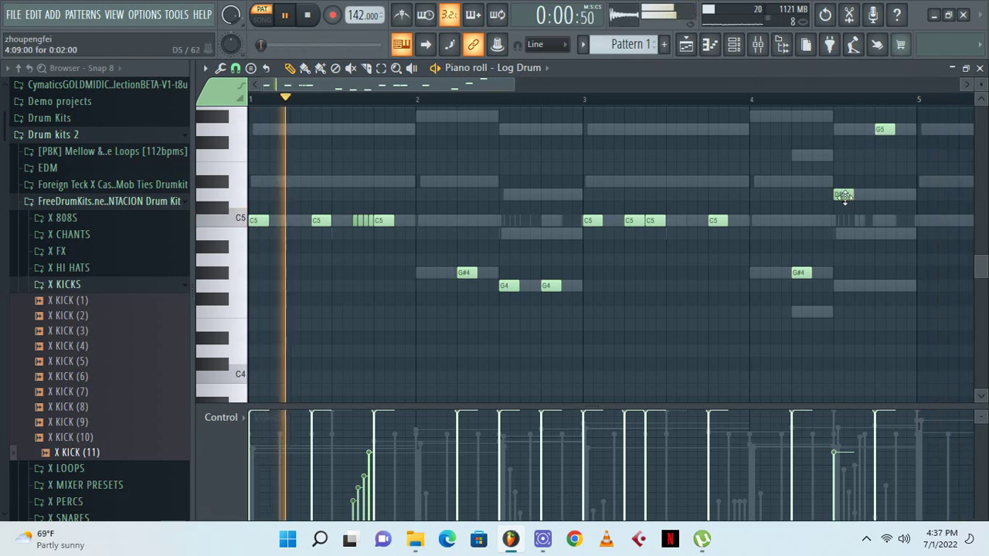
pyautogui.moveTo(842, 196); pyautogui.dragTo(843, 234)
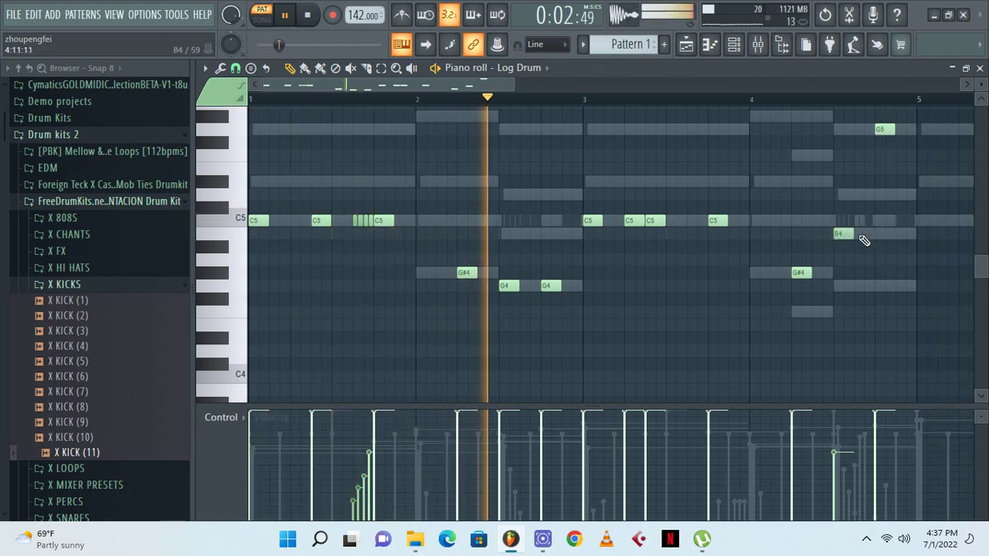
pyautogui.click(863, 234)
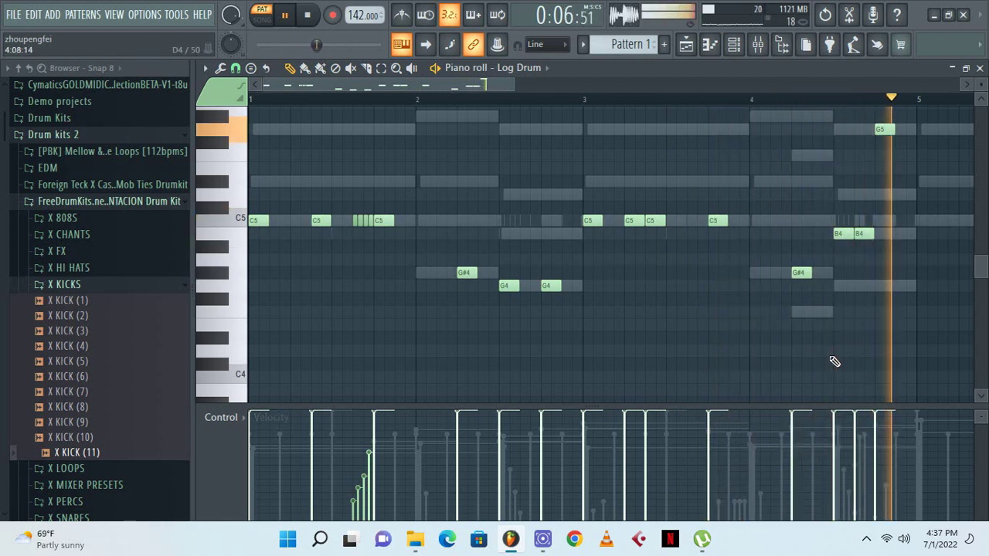
pyautogui.press('space')
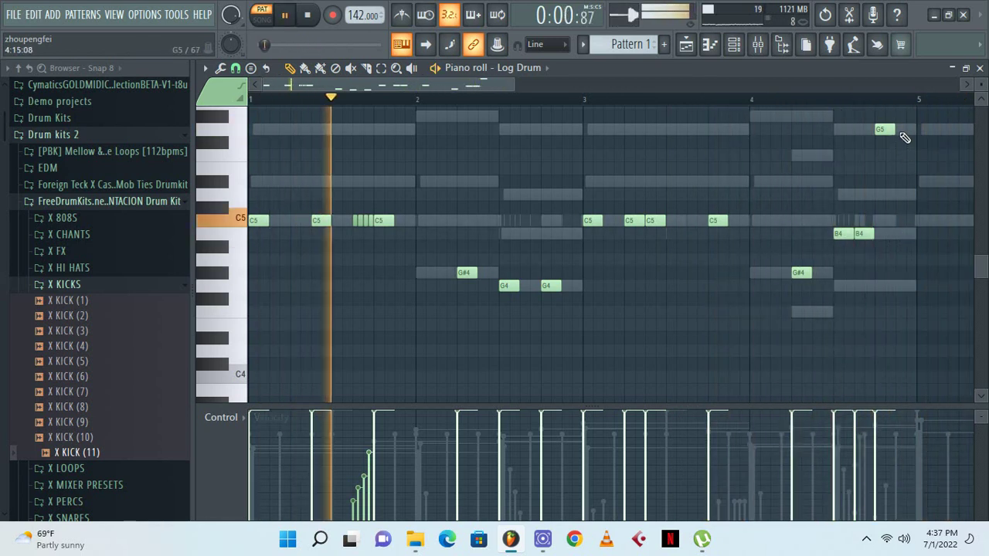
pyautogui.click(899, 129)
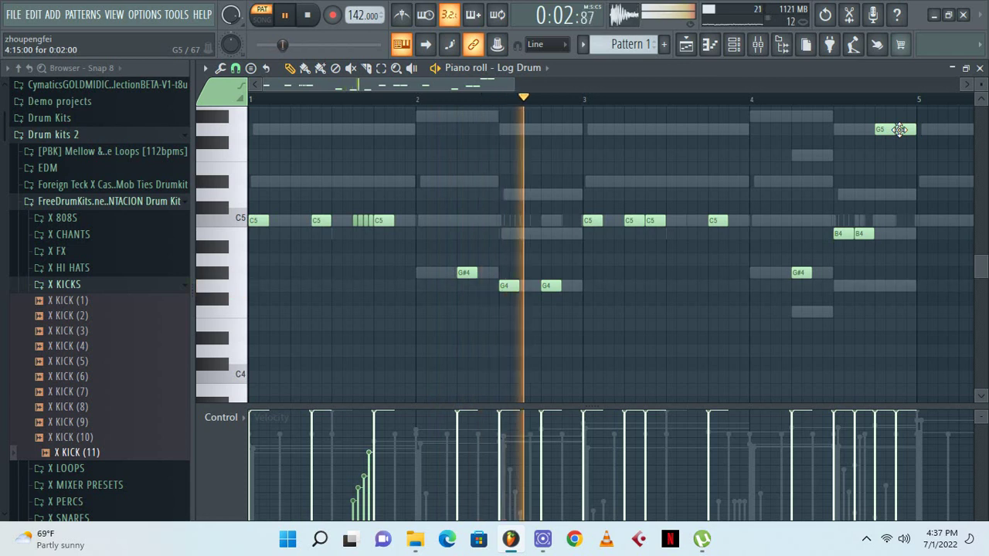
# Transpose the whole Log Drum pattern down one octave and return to the channel rack
pyautogui.hotkey('ctrl', 'Down')
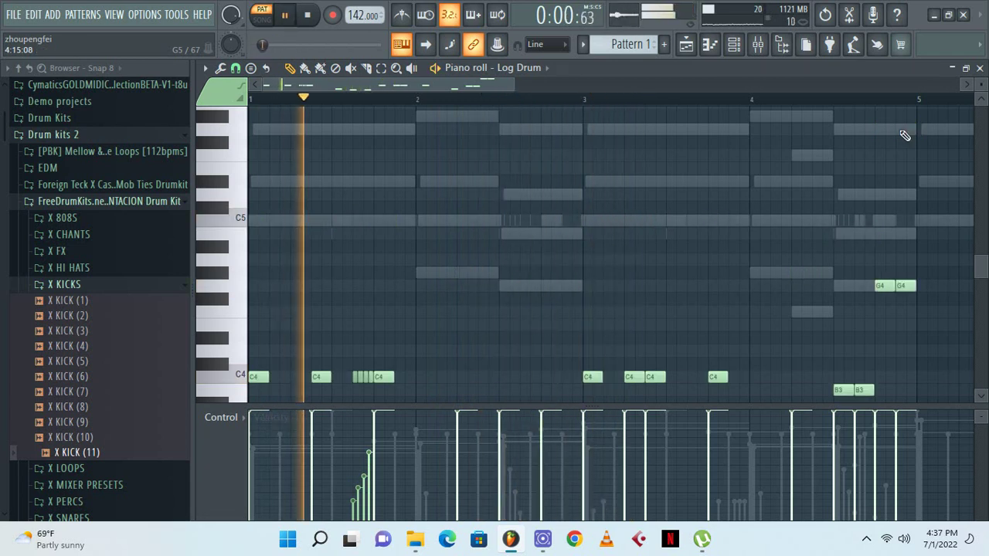
pyautogui.scroll(-3, 843, 155)
pyautogui.scroll(-2, 452, 309)
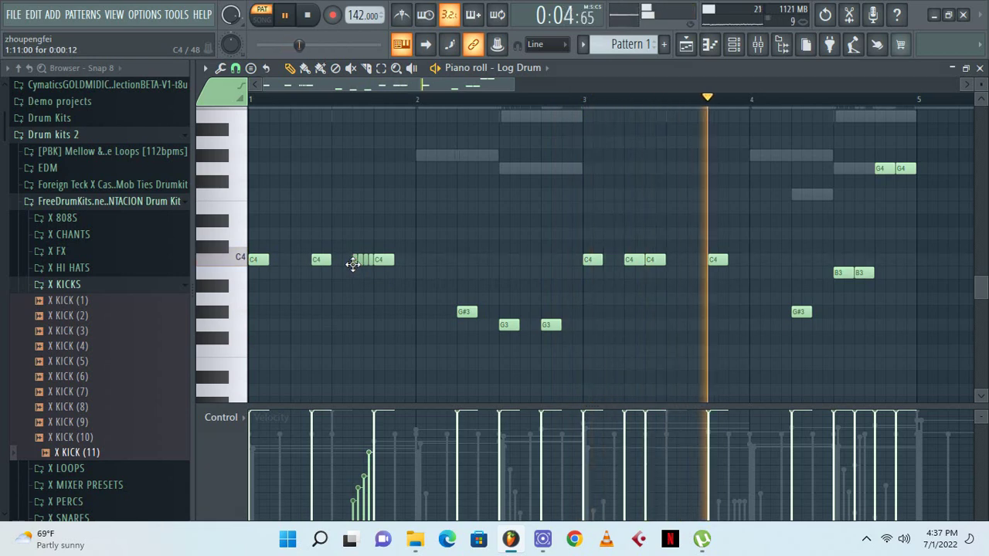
pyautogui.click(980, 69)
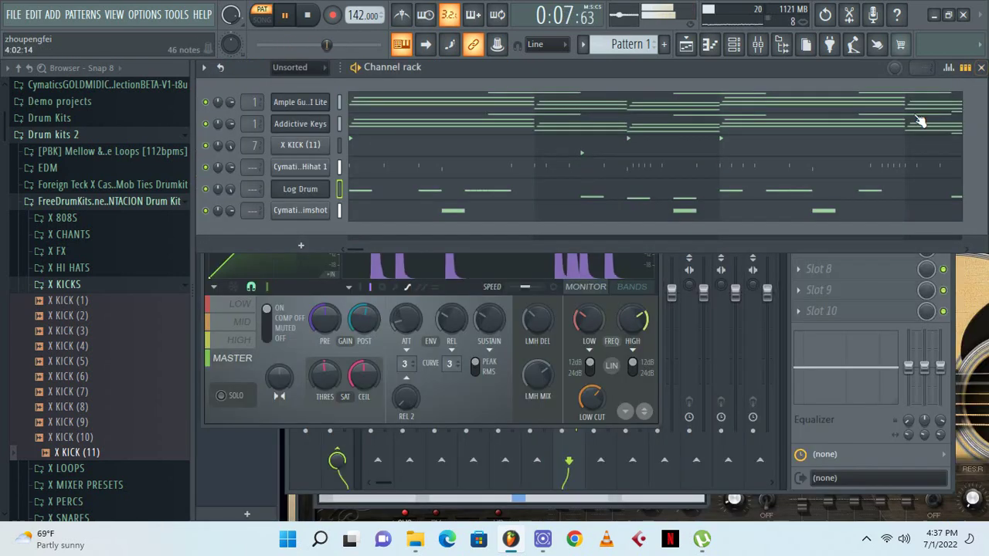
# Delete the four chopped C4 Log Drum hits in bar 1 and add a G#3 note on step 3 of bar 4
pyautogui.click(375, 197)
pyautogui.rightClick(365, 260)
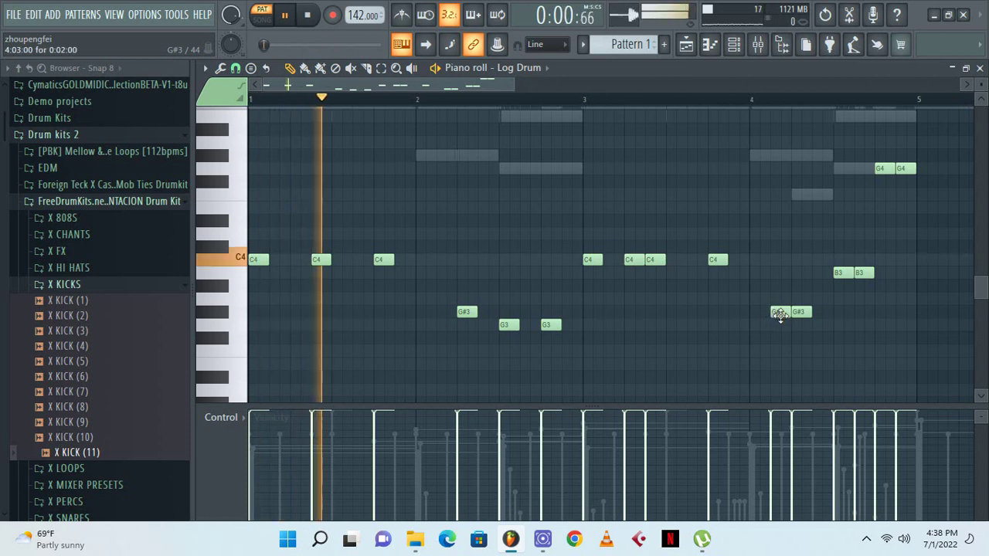
# Add a G#3 Log Drum note on step 1 of bar 4 and chop it into four short hits with rising velocities
pyautogui.click(760, 312)
pyautogui.keyDown('ctrl'); pyautogui.click(762, 313); pyautogui.keyUp('ctrl')
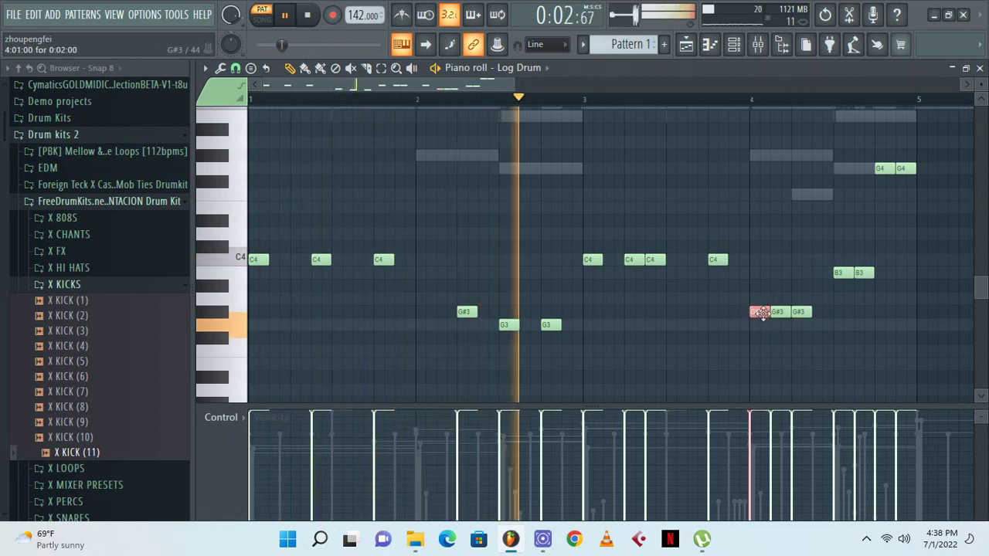
pyautogui.hotkey('alt', 'u')
pyautogui.press('space')
pyautogui.press('space')
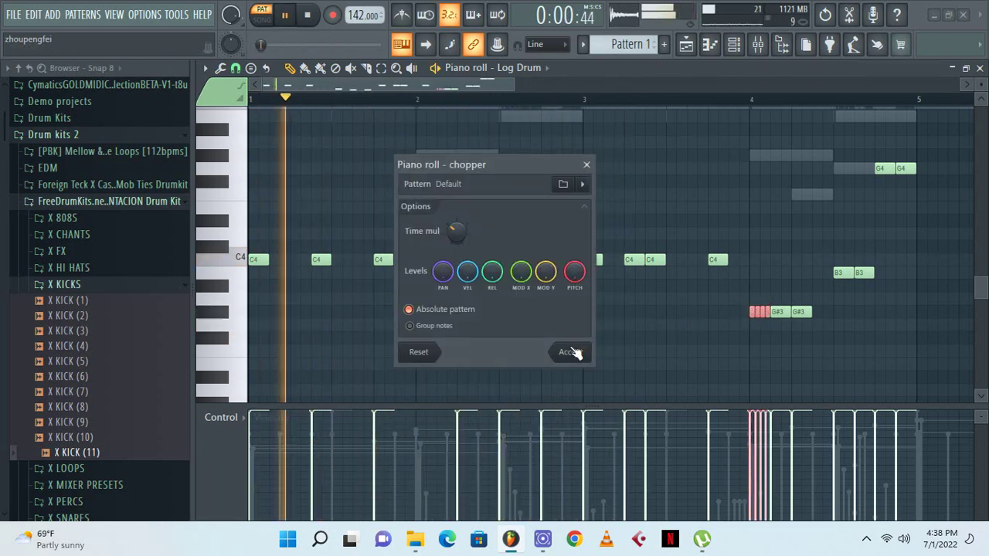
pyautogui.click(570, 352)
pyautogui.moveTo(750, 504)
pyautogui.mouseDown()
pyautogui.moveTo(762, 456)
pyautogui.moveTo(795, 416)
pyautogui.mouseUp()
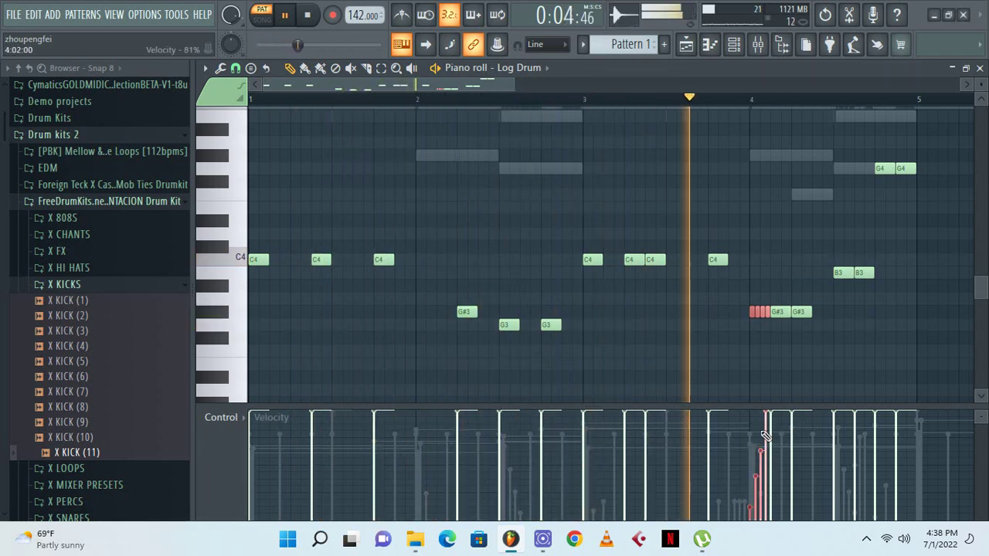
pyautogui.rightClick(747, 317)
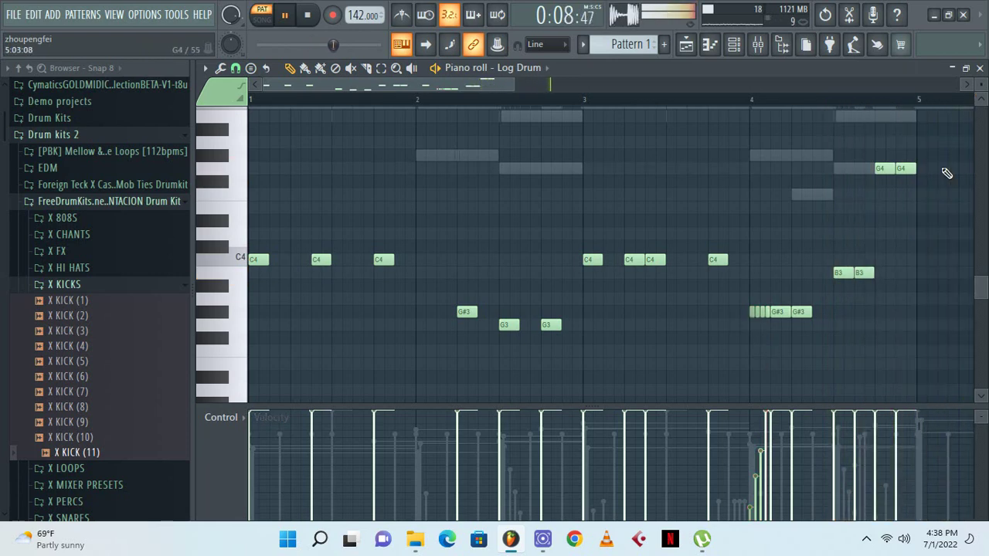
# Duplicate the four-bar Log Drum pattern into bars 5 to 8 and raise the G#3 and two G3 notes in bar 6 by one octave
pyautogui.hotkey('ctrl', 'a')
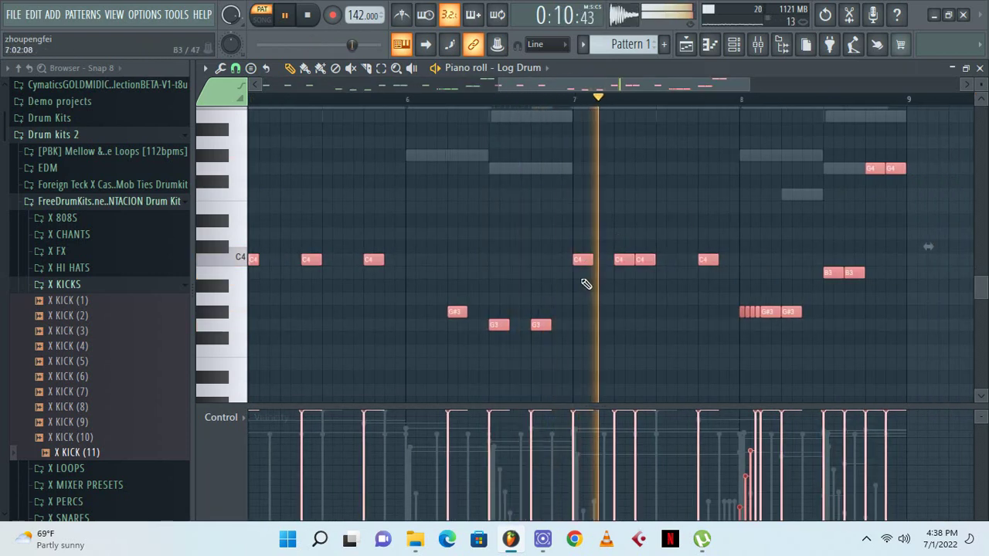
pyautogui.moveTo(565, 308); pyautogui.dragTo(441, 349)
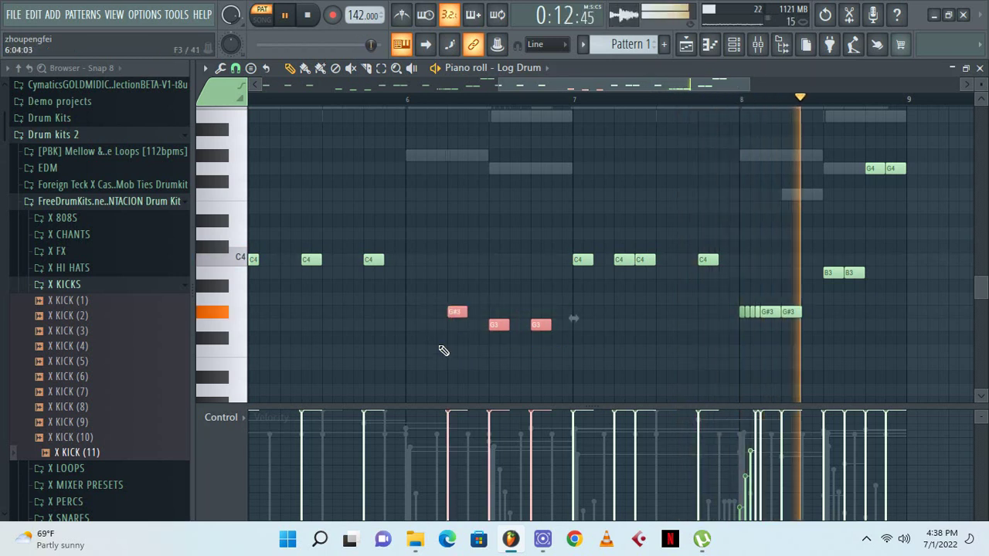
pyautogui.hotkey('ctrl', 'Up')
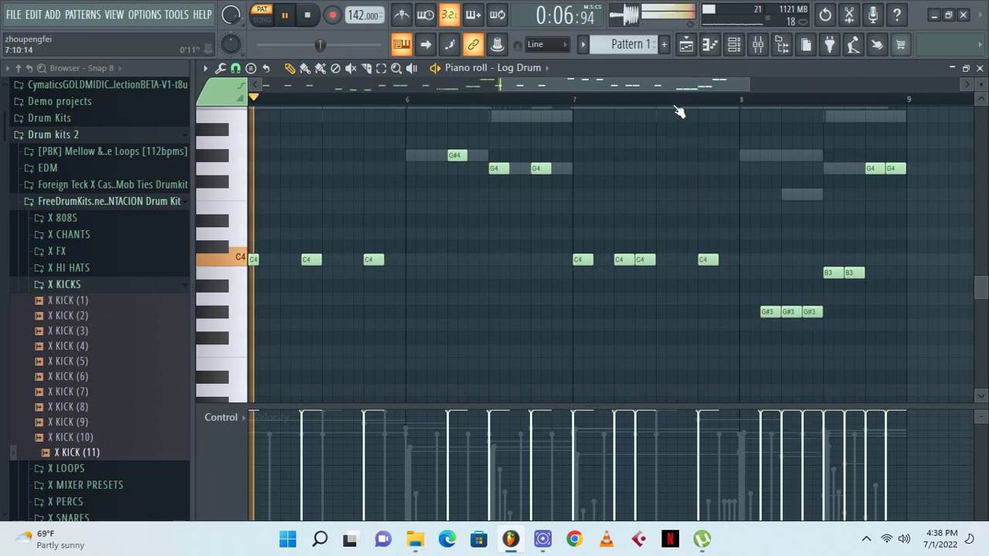
# Remove the chopped G#3 Log Drum hits from the start of bar 4 and raise the two B3 notes in bar 8 to B4
pyautogui.moveTo(672, 88); pyautogui.dragTo(371, 91)
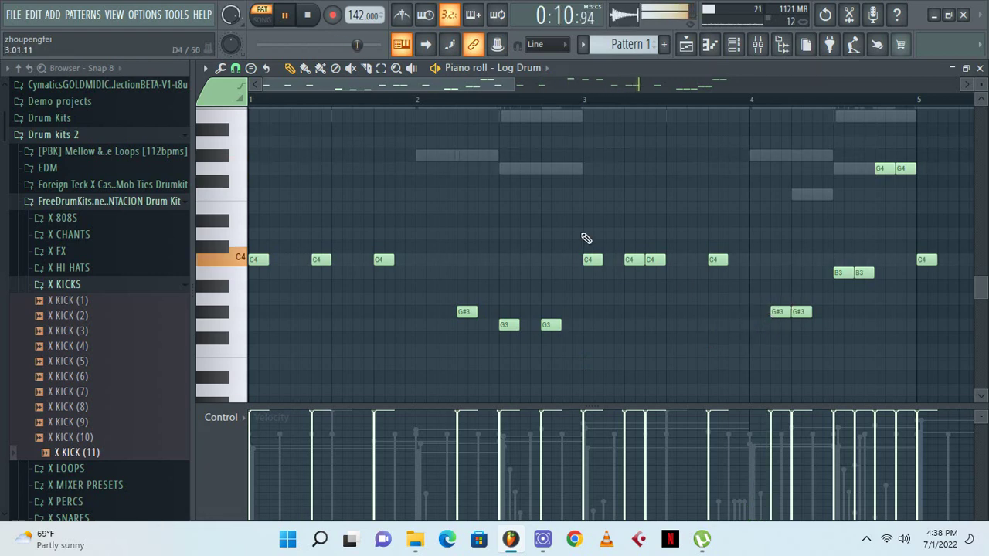
pyautogui.moveTo(495, 87); pyautogui.dragTo(765, 239)
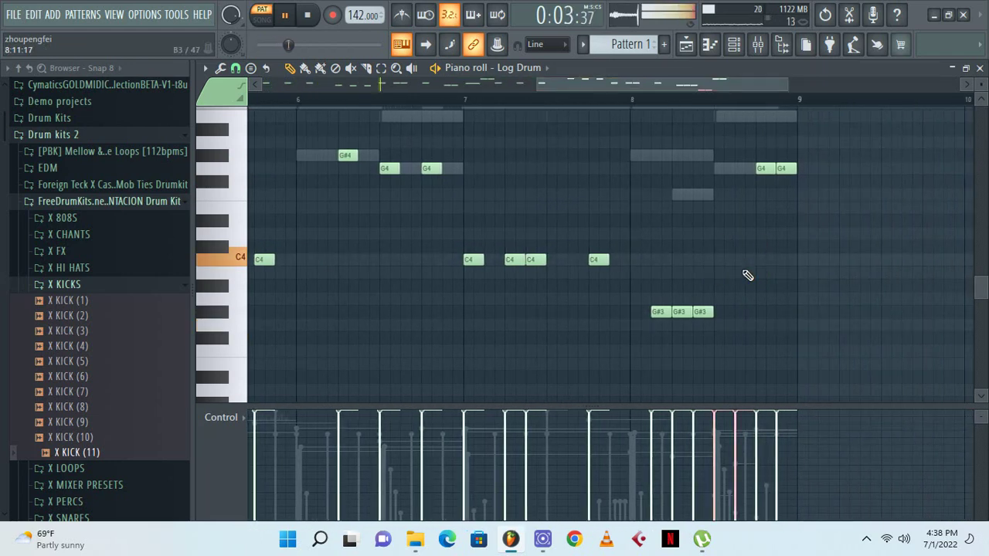
pyautogui.scroll(5, 748, 275)
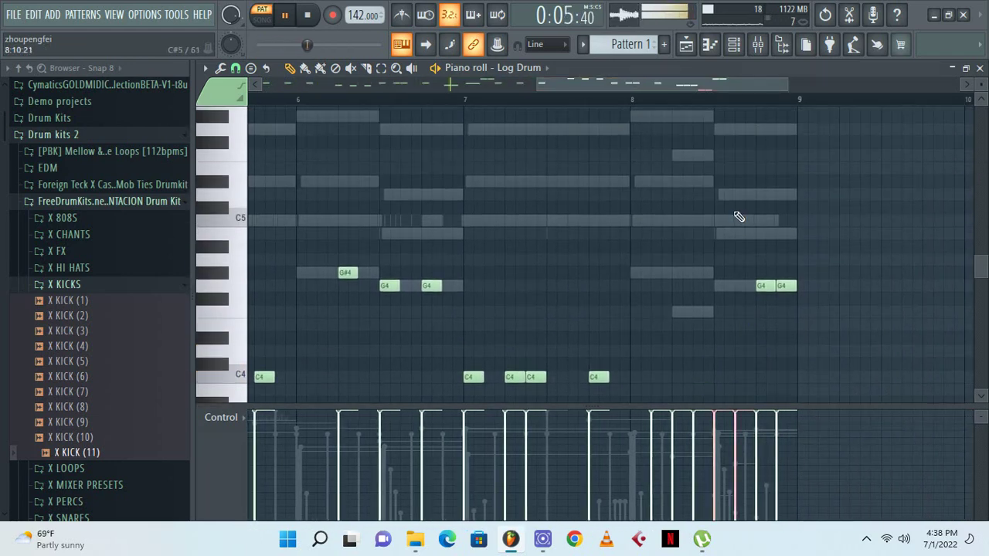
pyautogui.scroll(-12, 737, 222)
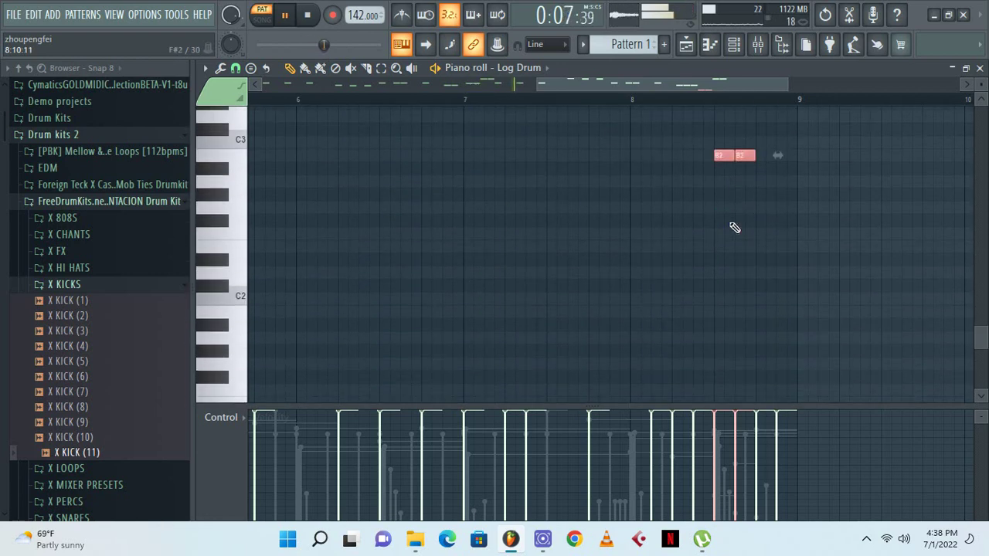
pyautogui.scroll(7, 734, 228)
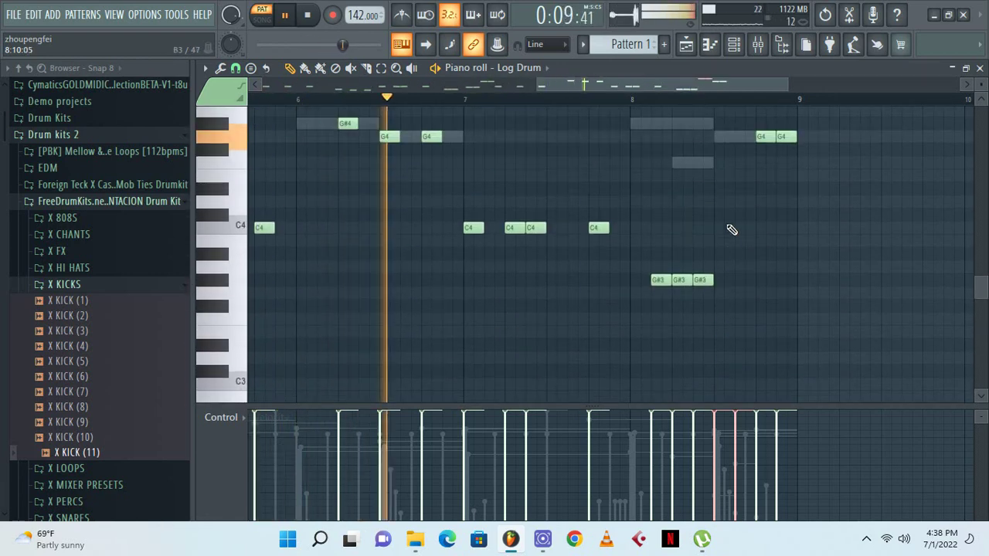
pyautogui.scroll(-1, 693, 286)
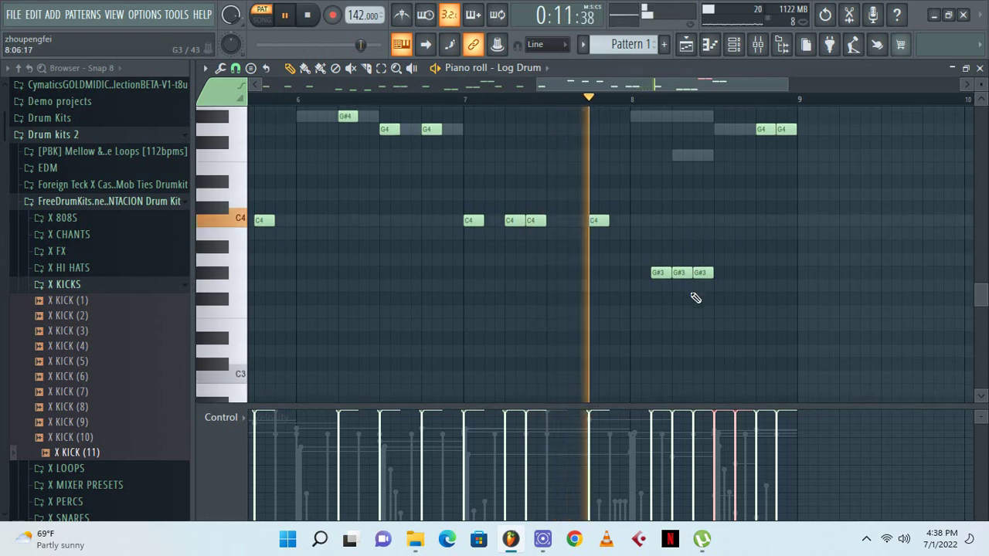
pyautogui.scroll(3, 697, 298)
pyautogui.scroll(-3, 697, 297)
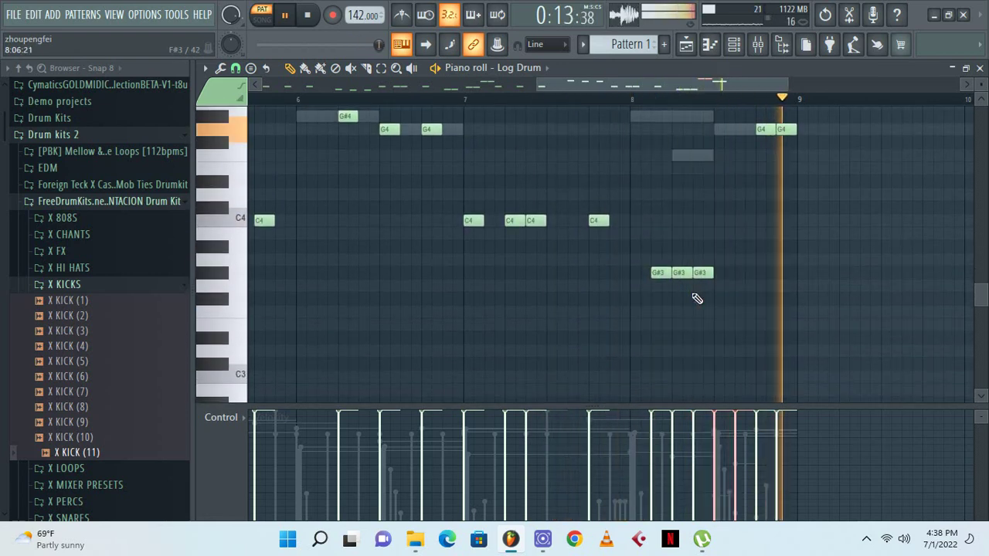
pyautogui.scroll(4, 703, 290)
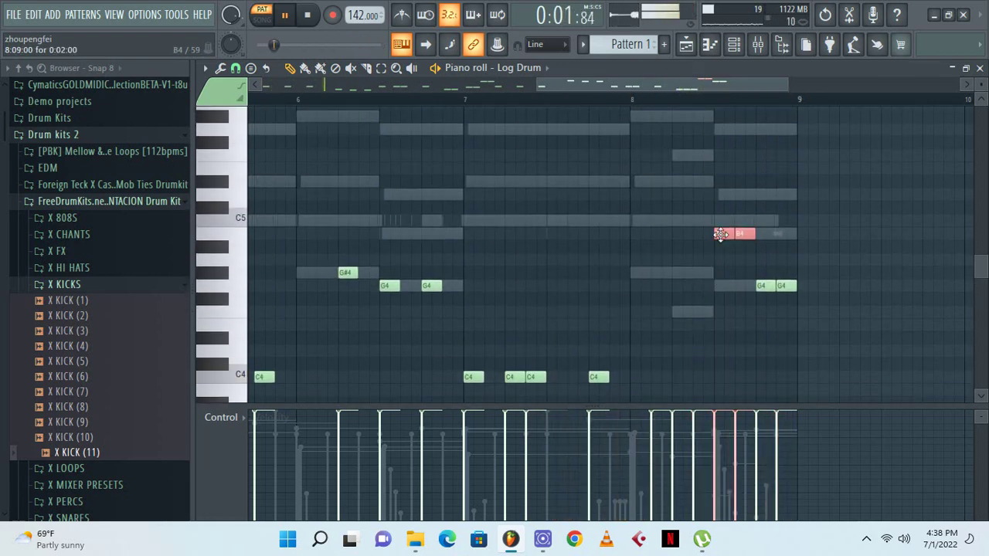
# Chop the first B4 Log Drum note in bar 8 into four short hits with rising velocities
pyautogui.hotkey('alt', 'u')
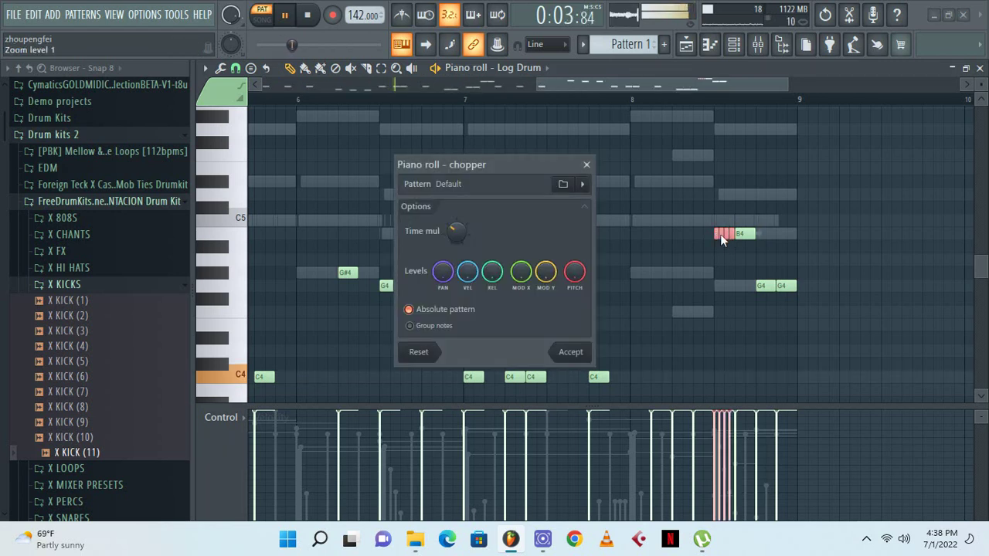
pyautogui.click(570, 353)
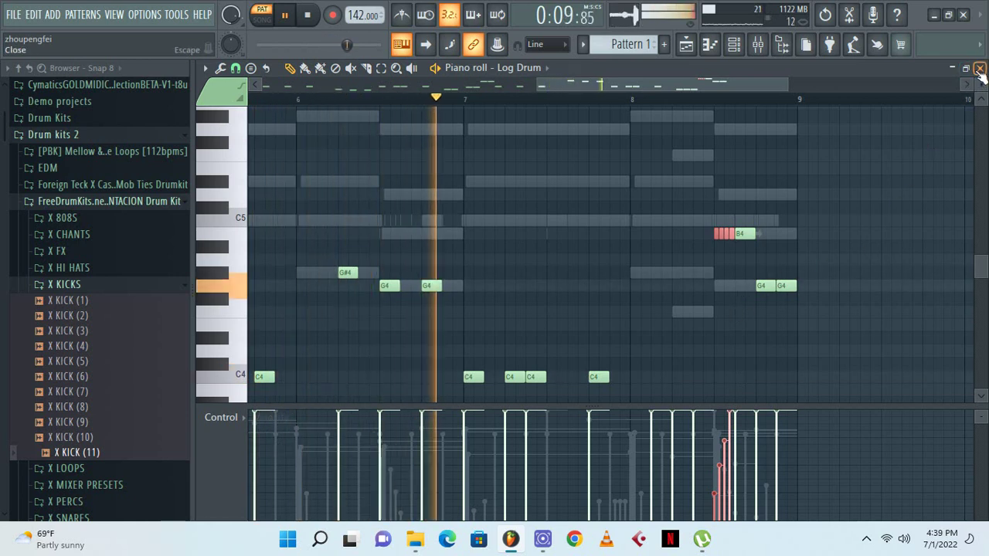
# Lower the G#4 Log Drum note in bar 6 to G#3 and delete the extra short G#3 note beside it
pyautogui.scroll(-3, 415, 274)
pyautogui.click(348, 196)
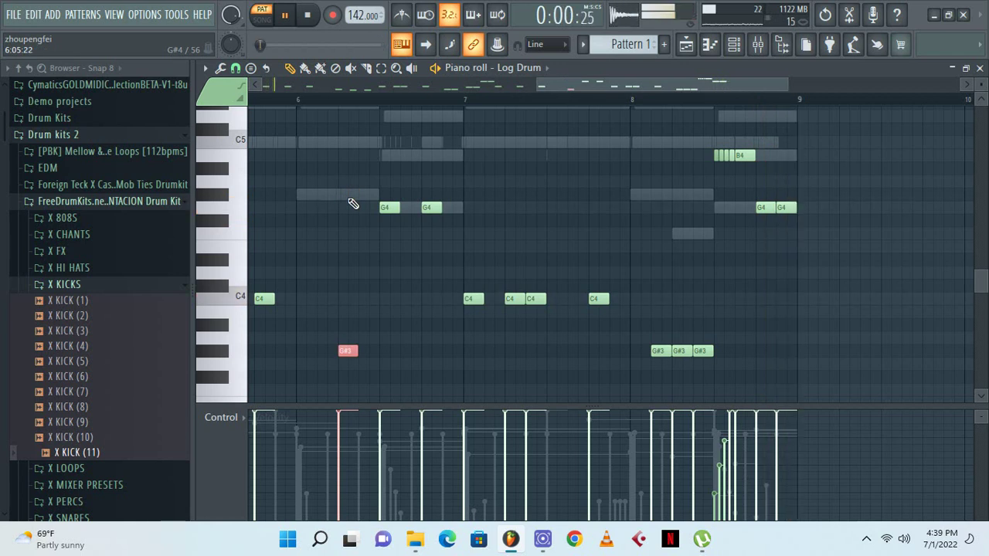
pyautogui.scroll(-2, 375, 280)
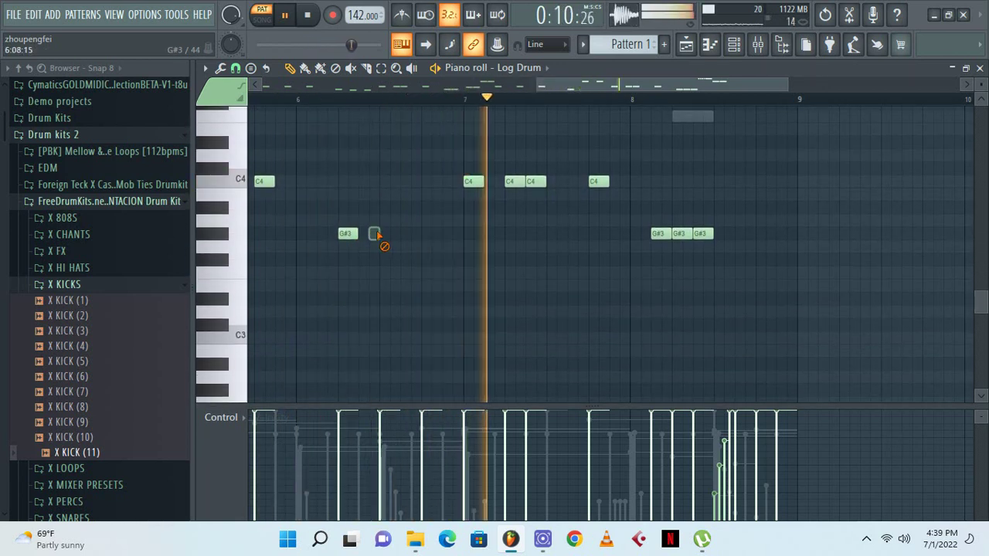
pyautogui.rightClick(374, 234)
pyautogui.click(980, 68)
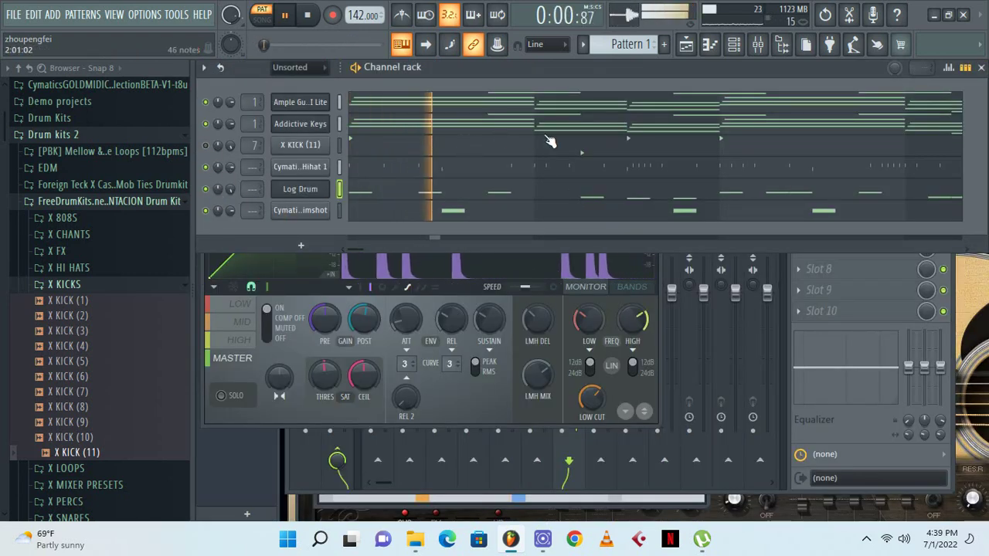
# Delete the chopped B4 Log Drum hits on step 9 of bar 8 and return to the channel rack
pyautogui.click(585, 199)
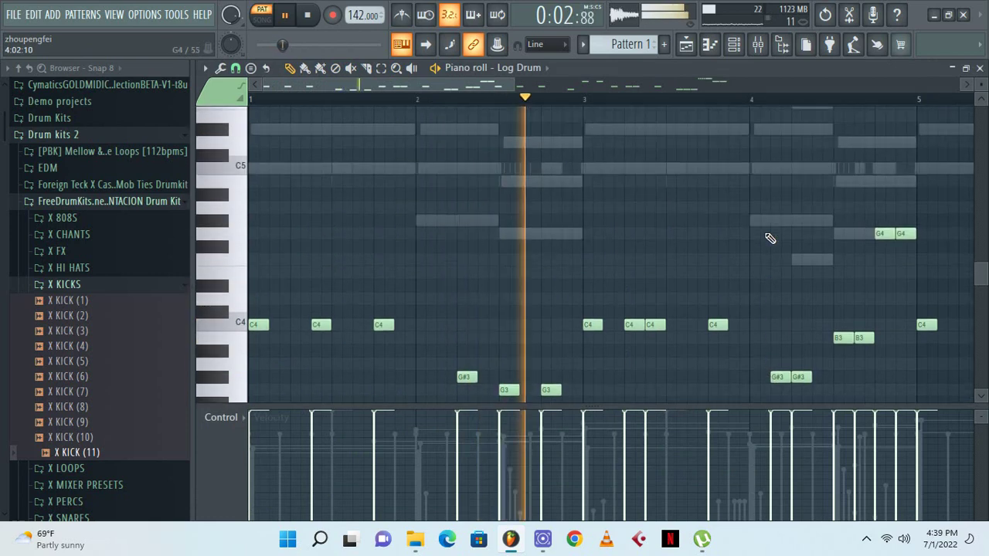
pyautogui.moveTo(496, 79); pyautogui.dragTo(779, 186)
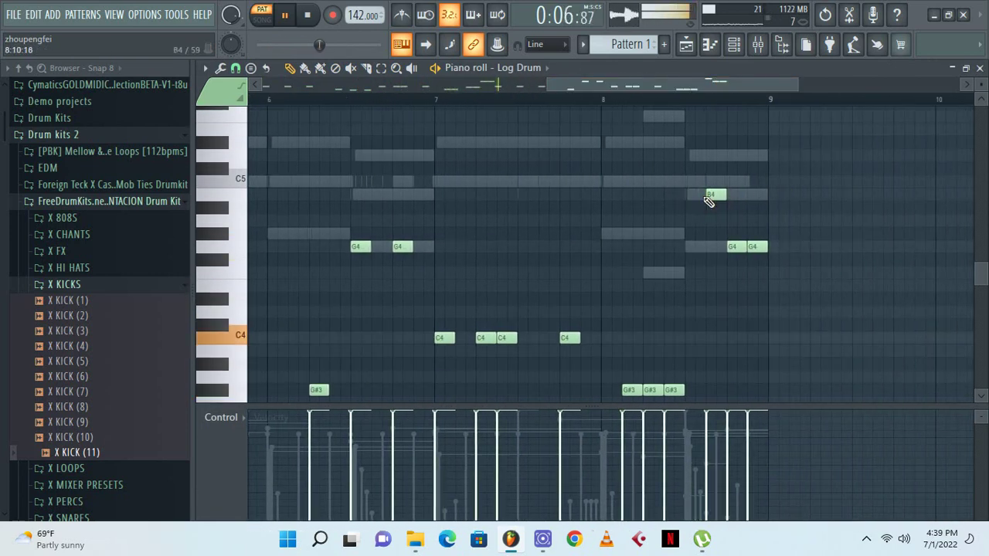
pyautogui.click(979, 68)
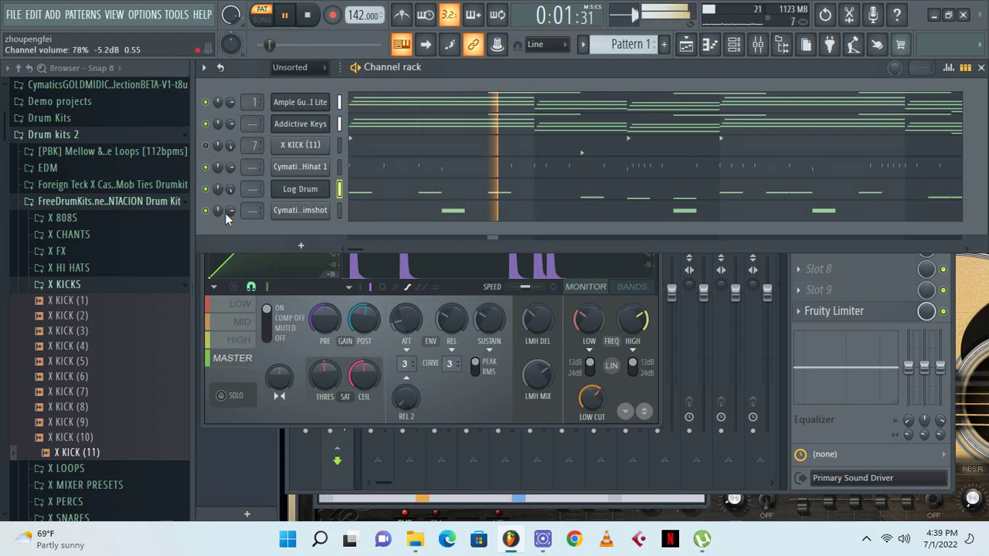
# Add the X HIH HAT (10) sample from the X HI HATS folder as a new channel below the rimshot channel
pyautogui.click(65, 284)
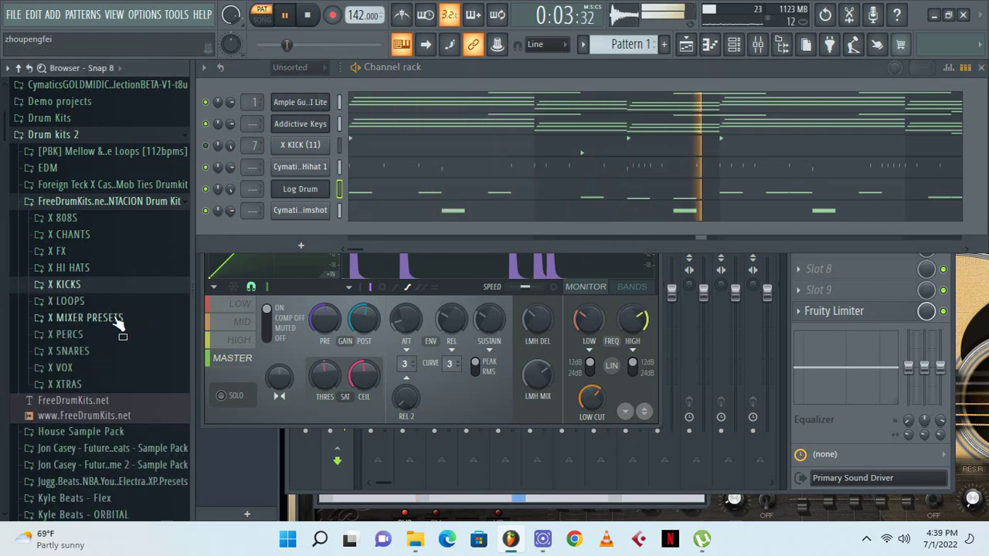
pyautogui.scroll(-3, 120, 324)
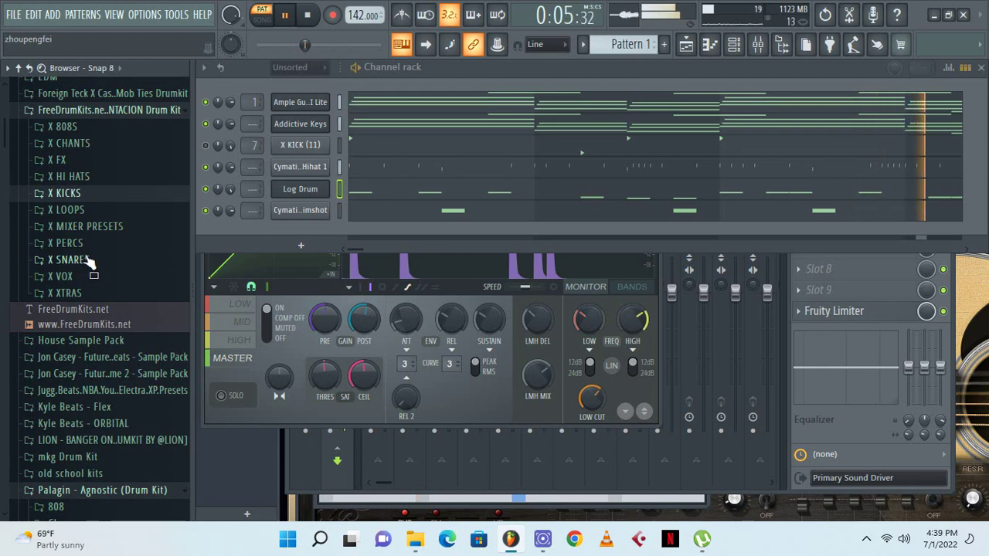
pyautogui.click(77, 176)
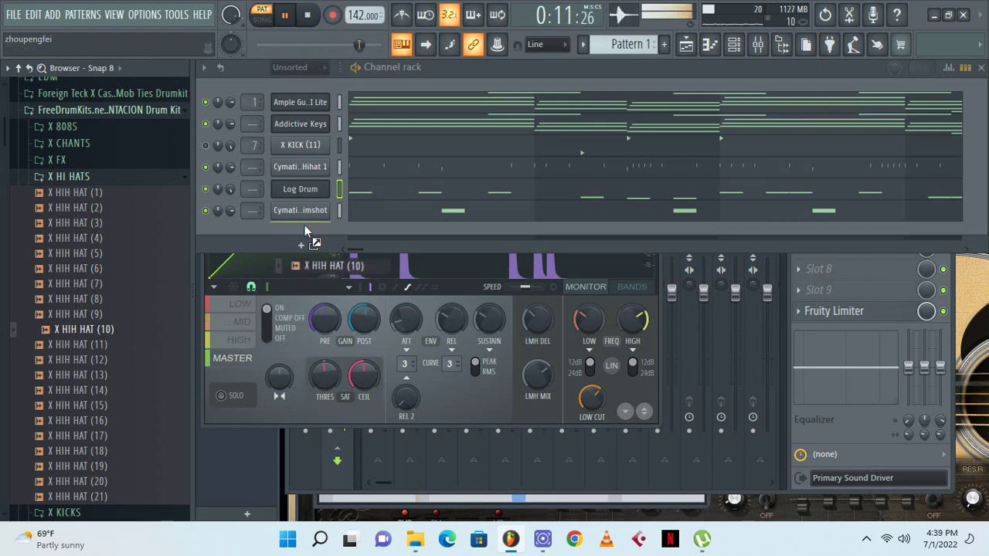
pyautogui.moveTo(304, 225); pyautogui.dragTo(305, 225)
pyautogui.scroll(8, 89, 130)
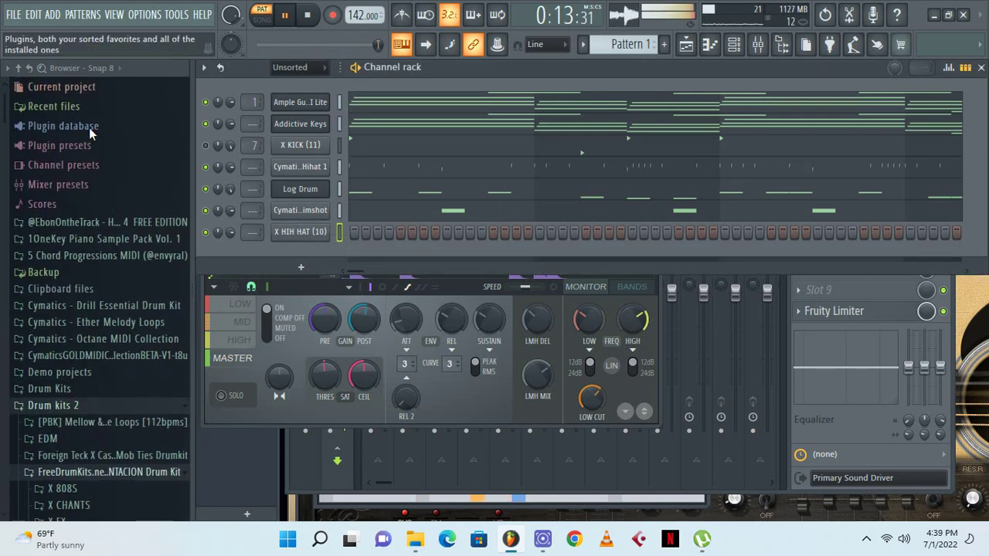
pyautogui.click(88, 238)
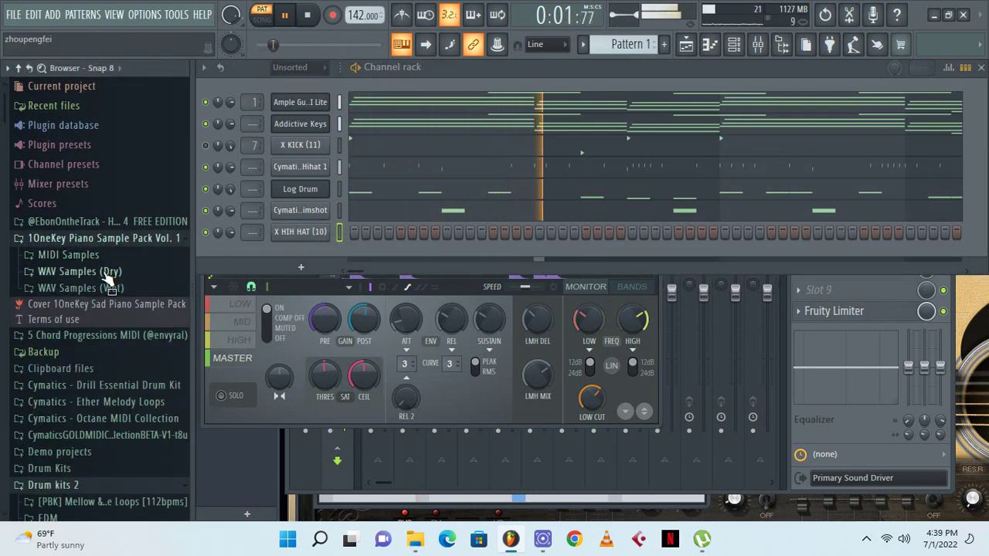
pyautogui.click(107, 257)
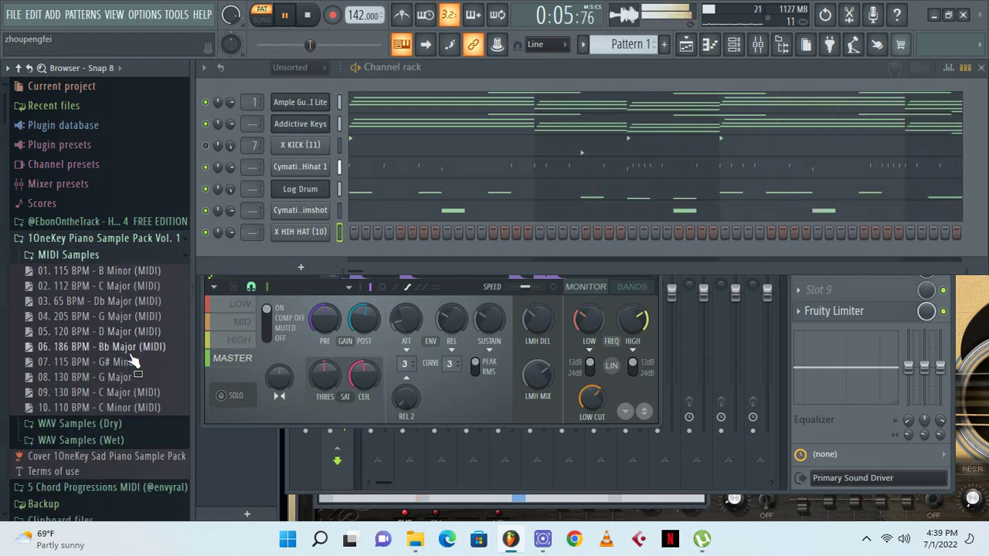
pyautogui.click(92, 259)
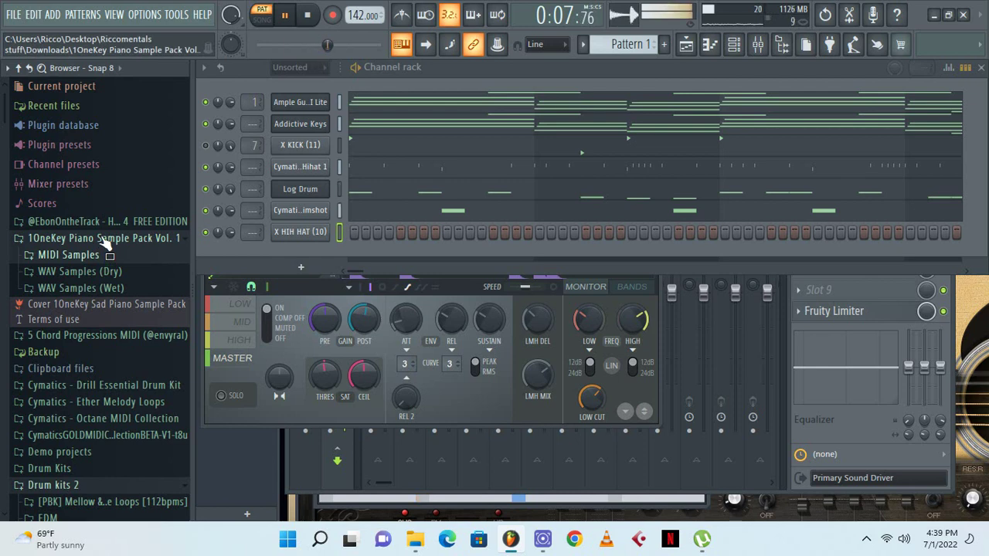
pyautogui.click(115, 240)
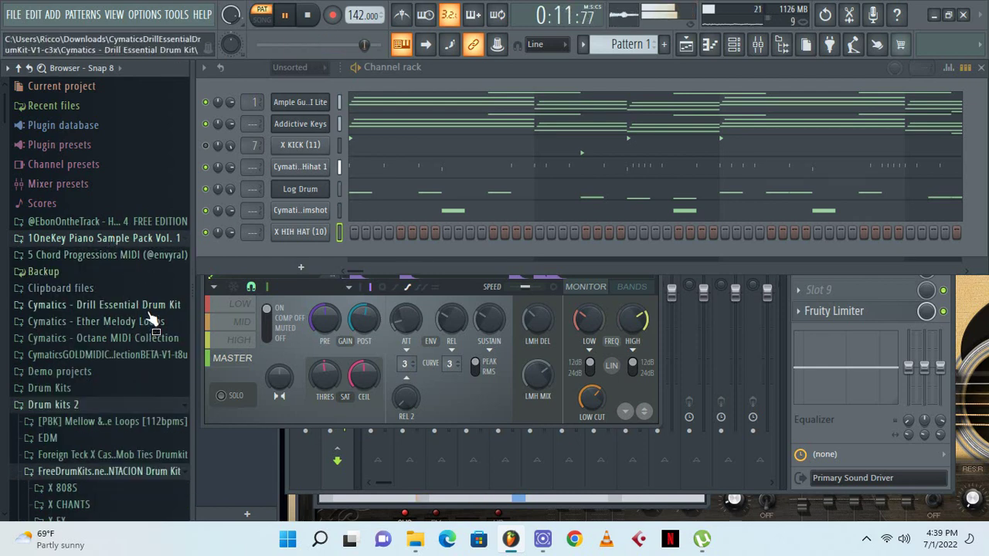
# Load the 136 BPM hi-hat MIDI loop from the Cymatics Drill Essential Drum Kit onto the X HIH HAT (10) channel
pyautogui.click(150, 309)
pyautogui.scroll(-3, 143, 325)
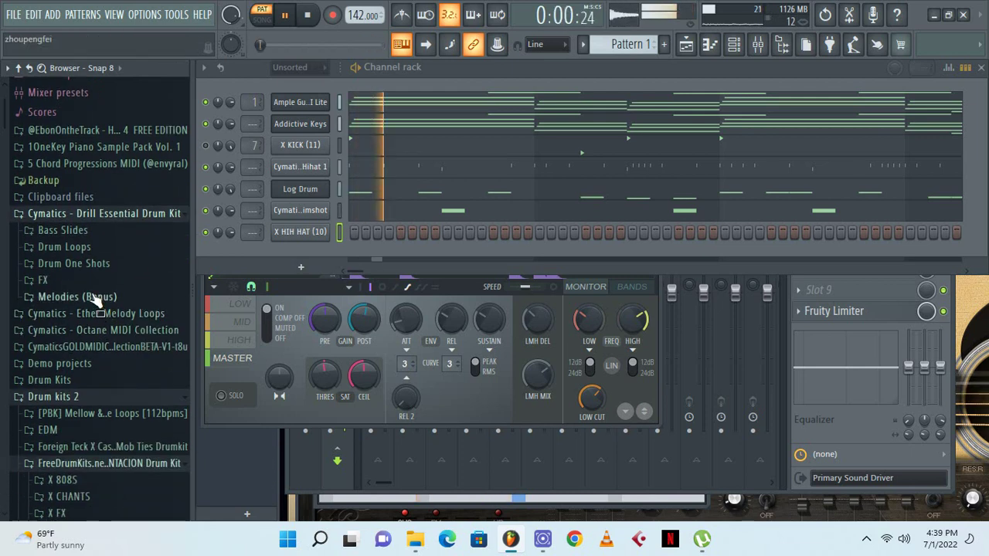
pyautogui.click(65, 247)
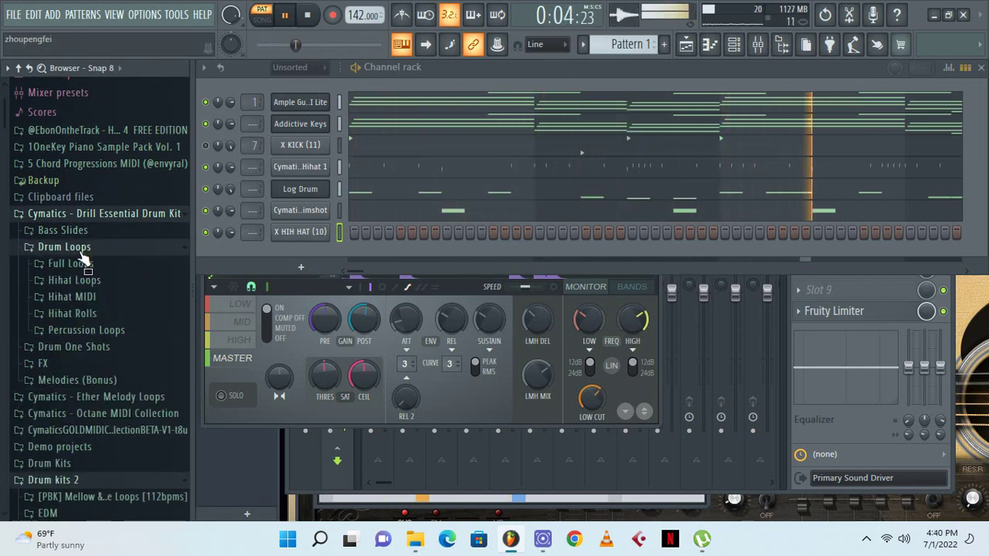
pyautogui.click(89, 299)
pyautogui.click(90, 286)
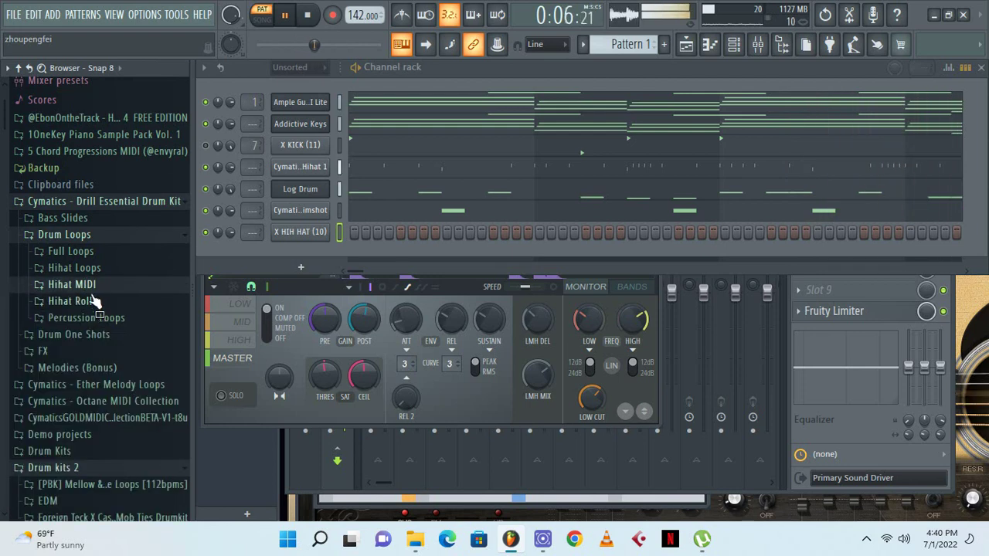
pyautogui.click(91, 286)
pyautogui.click(78, 288)
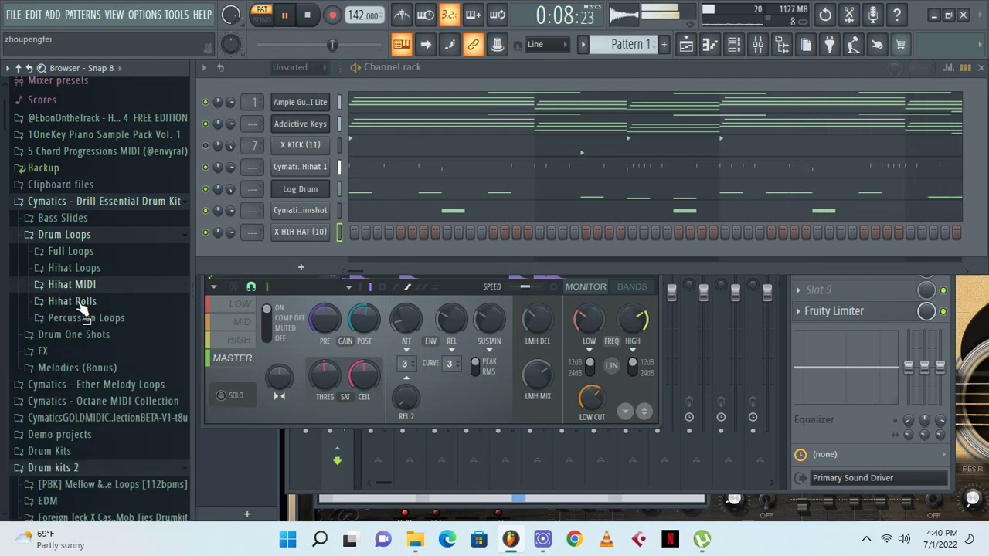
pyautogui.click(96, 305)
pyautogui.click(83, 285)
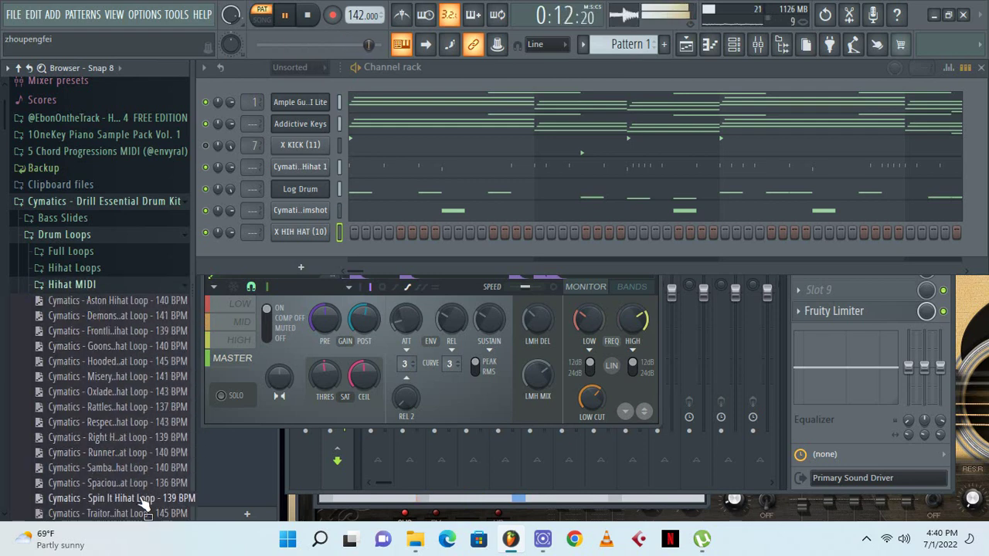
pyautogui.moveTo(143, 483); pyautogui.dragTo(306, 241)
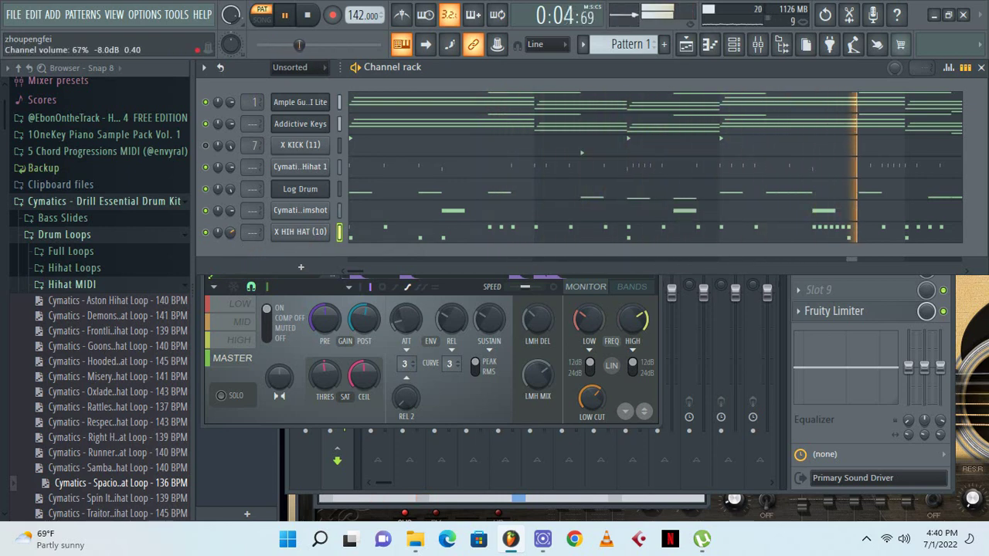
# Audition the Cymatics percussion one-shots and replace the X HIH HAT (10) sample with Cymatics - Air Perc
pyautogui.click(159, 285)
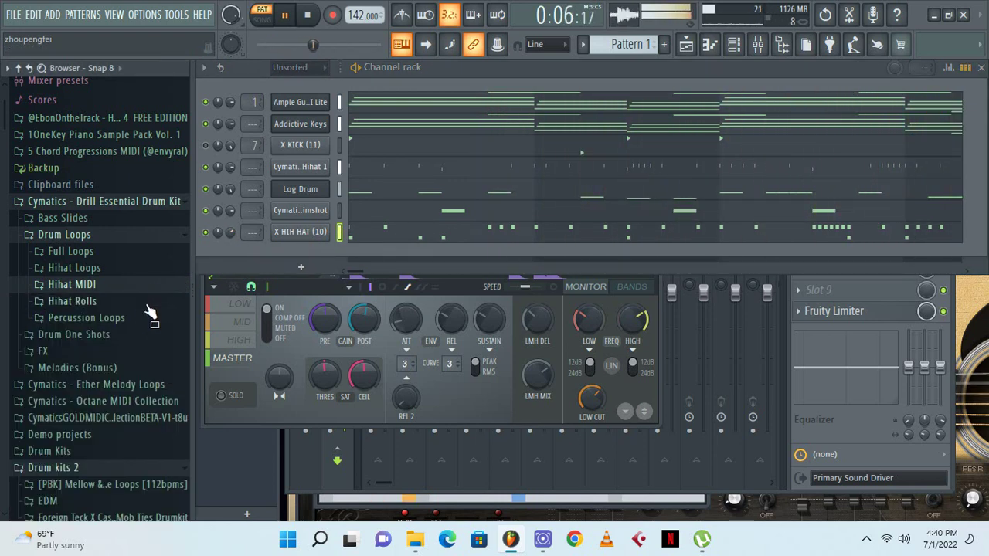
pyautogui.click(110, 336)
pyautogui.scroll(-2, 108, 355)
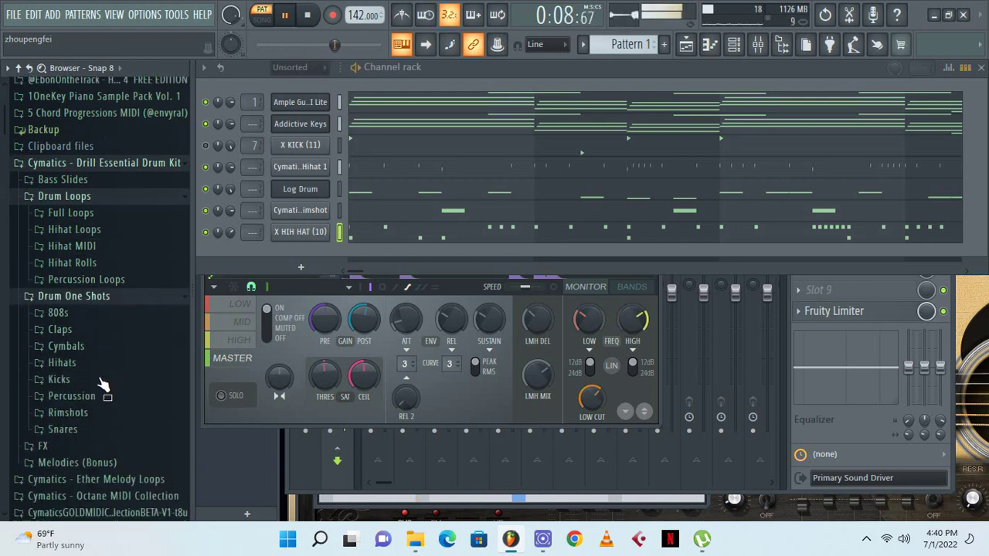
pyautogui.click(79, 345)
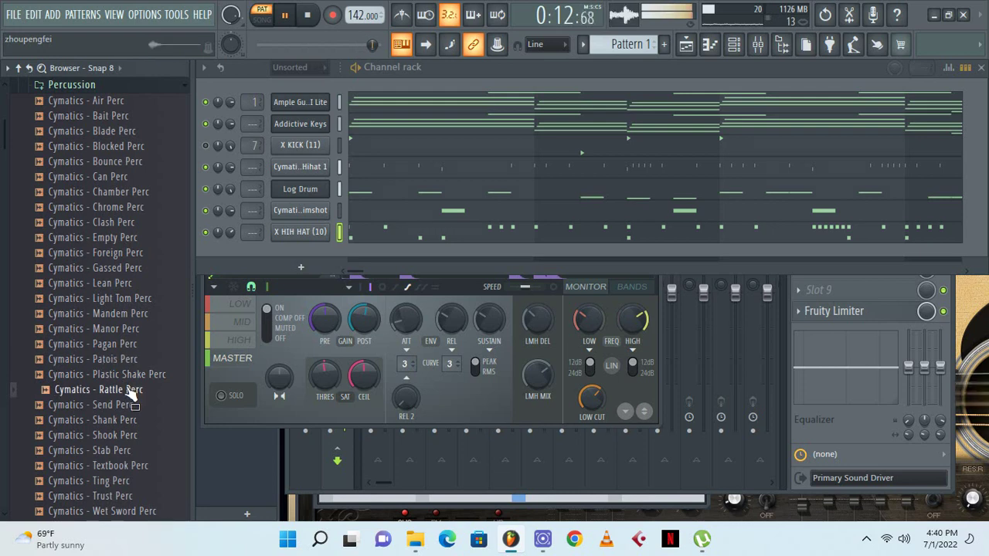
pyautogui.click(127, 421)
pyautogui.click(126, 435)
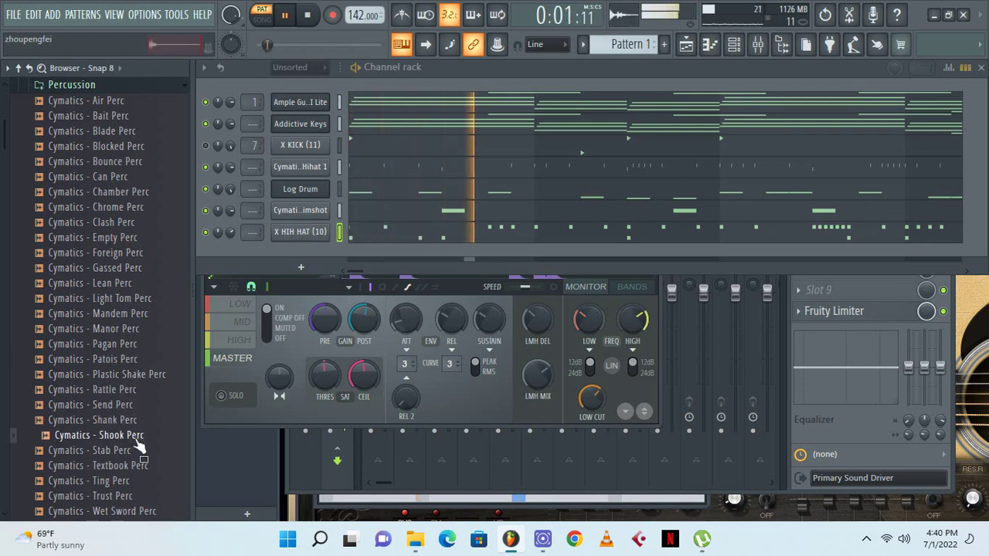
pyautogui.click(129, 451)
pyautogui.click(125, 222)
pyautogui.click(130, 209)
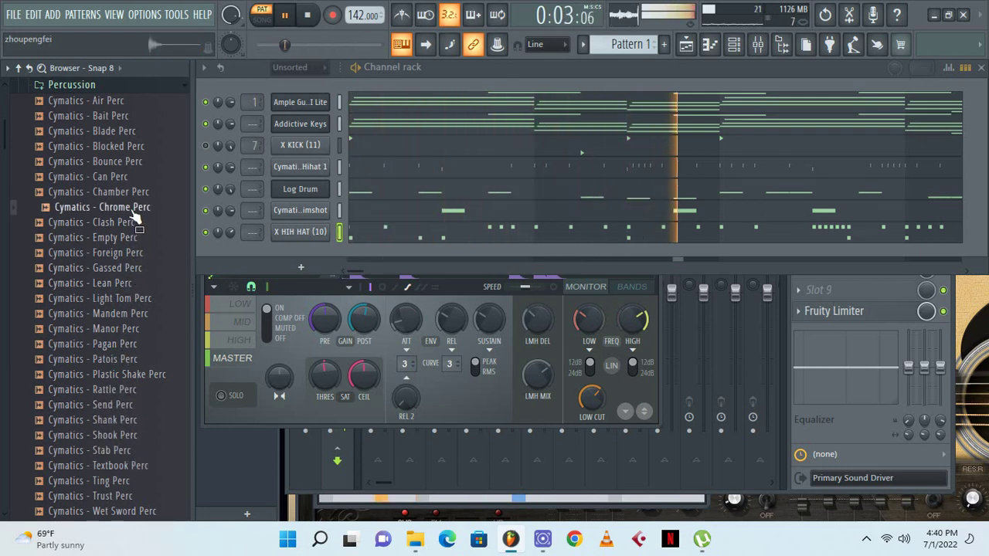
pyautogui.click(128, 195)
pyautogui.click(124, 177)
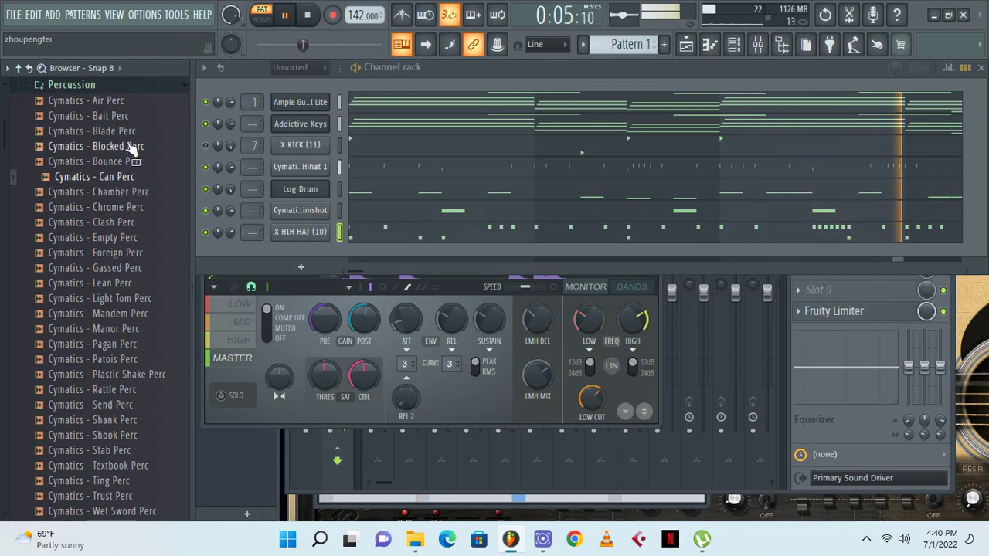
pyautogui.click(123, 130)
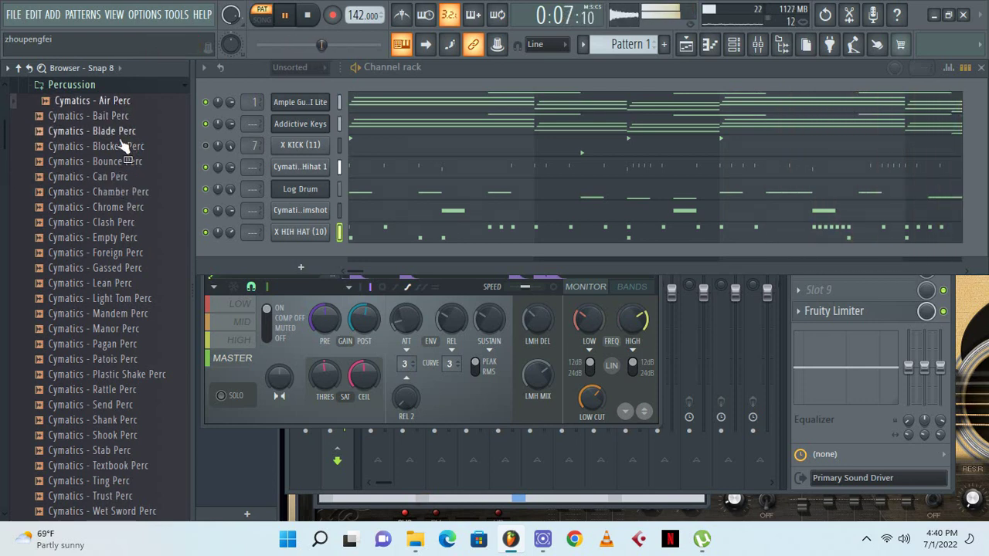
pyautogui.moveTo(129, 103); pyautogui.dragTo(293, 241)
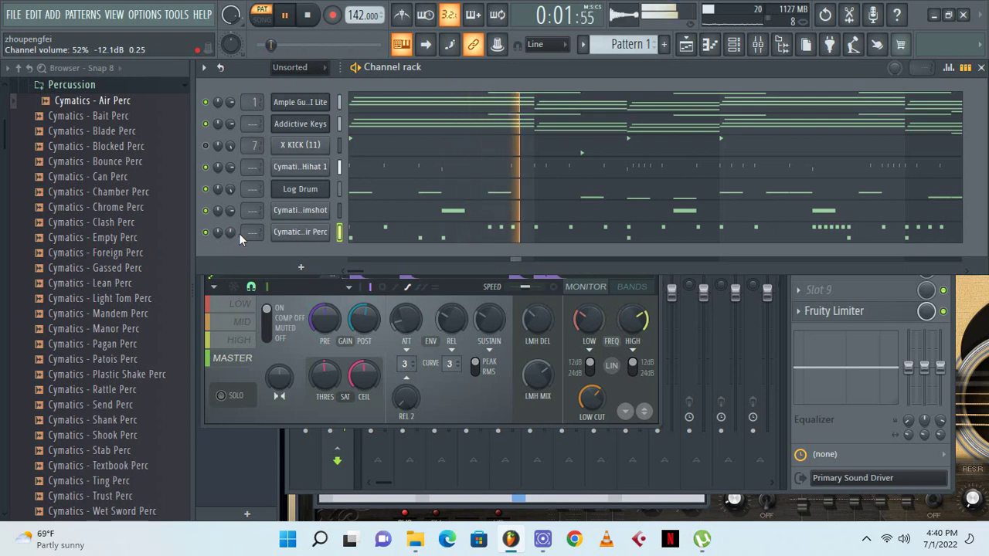
# Mute the Addictive Keys channel and restart pattern playback
pyautogui.click(206, 124)
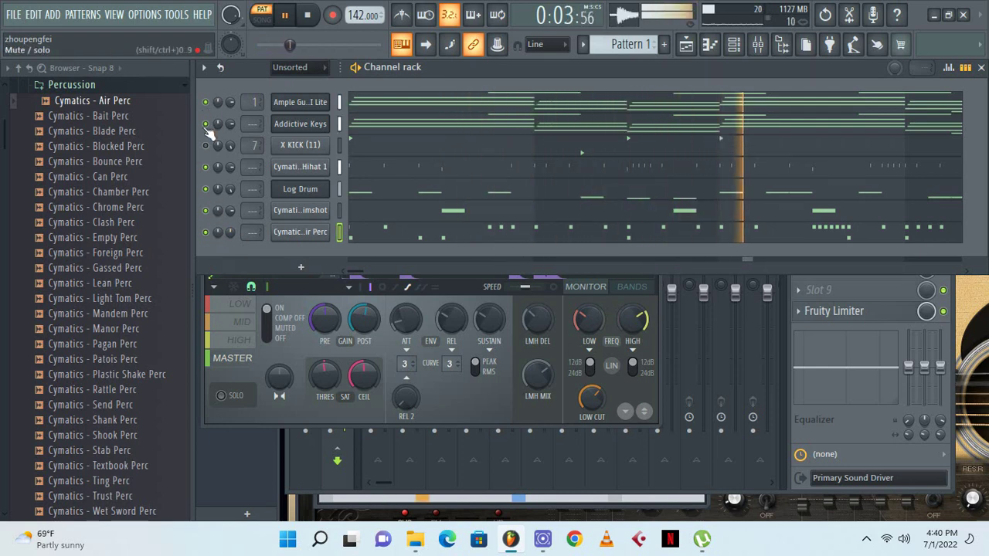
pyautogui.press('space')
pyautogui.press('space')
# Add Cymatics - Clash Perc from the percussion one-shots as a new channel below the Air Perc
pyautogui.scroll(-5, 110, 208)
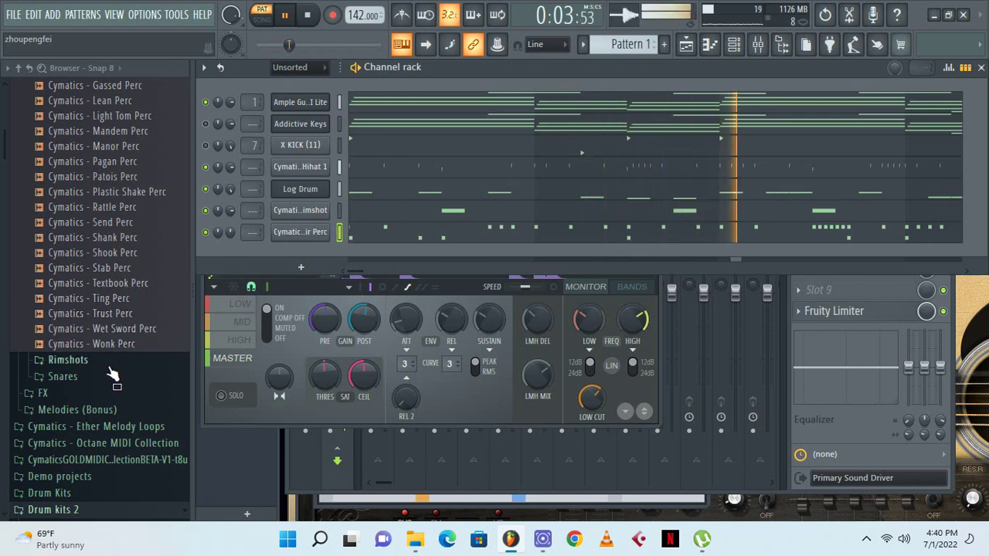
pyautogui.scroll(3, 96, 333)
pyautogui.scroll(-3, 96, 333)
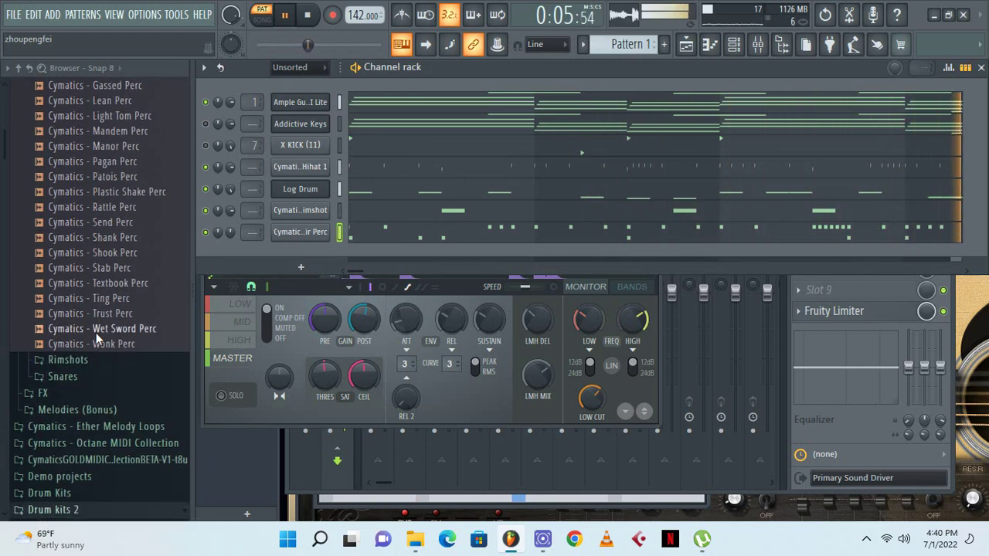
pyautogui.scroll(1, 96, 347)
pyautogui.scroll(6, 93, 343)
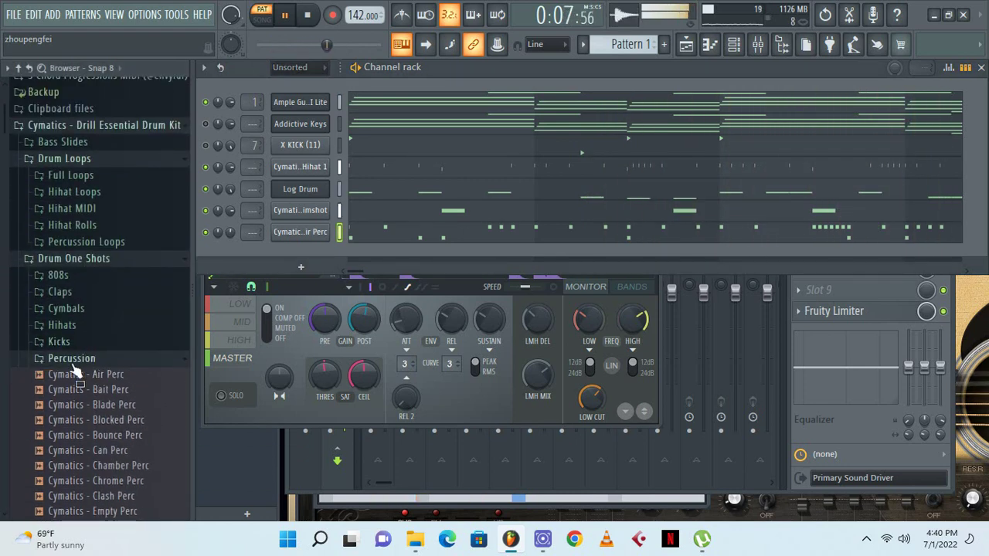
pyautogui.click(79, 360)
pyautogui.scroll(-2, 87, 344)
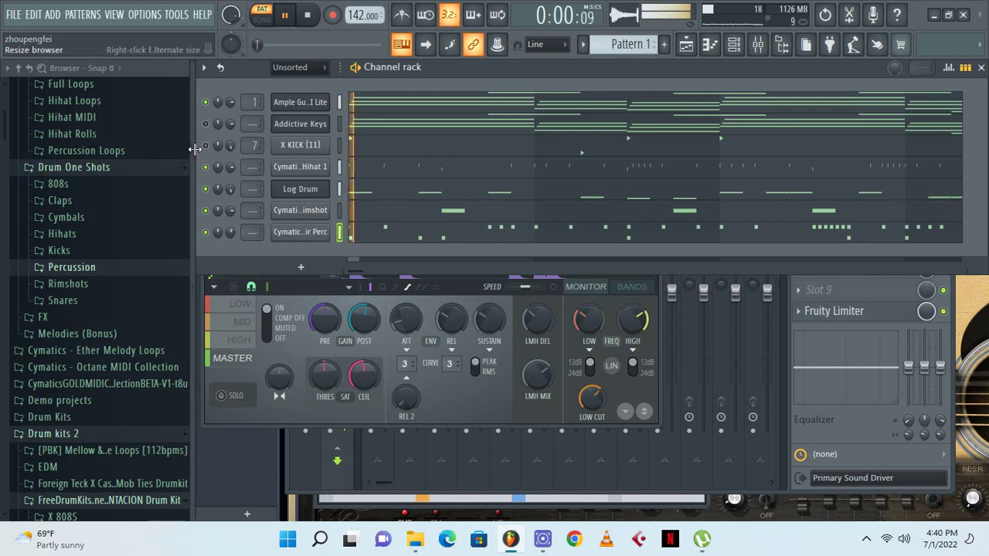
pyautogui.moveTo(195, 149); pyautogui.dragTo(197, 149)
pyautogui.scroll(-2, 93, 273)
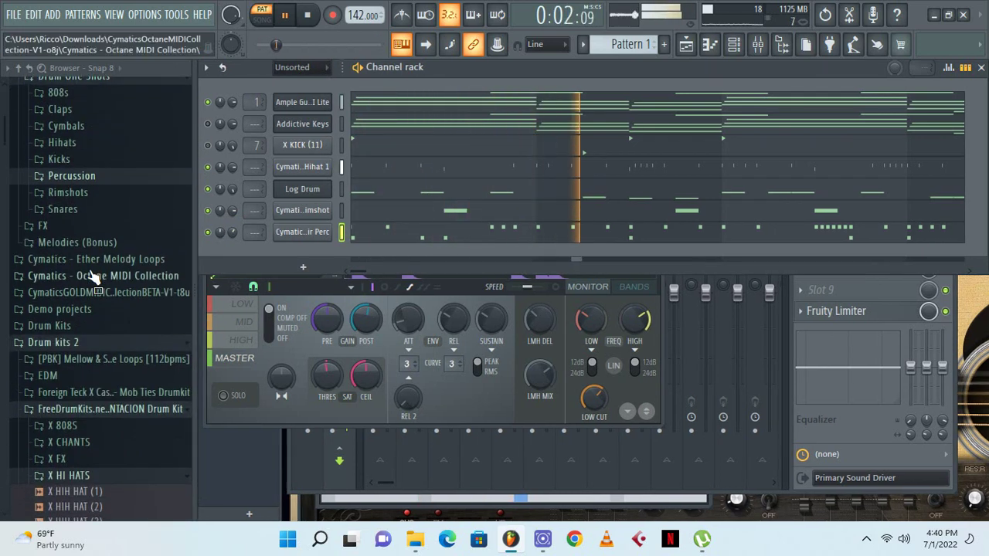
pyautogui.scroll(2, 93, 275)
pyautogui.click(85, 267)
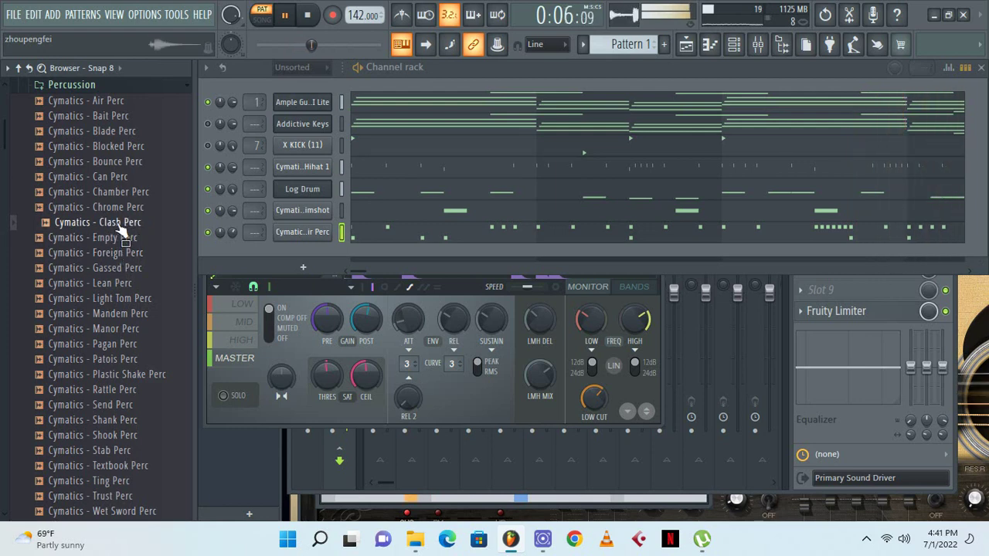
pyautogui.moveTo(153, 254); pyautogui.dragTo(283, 246)
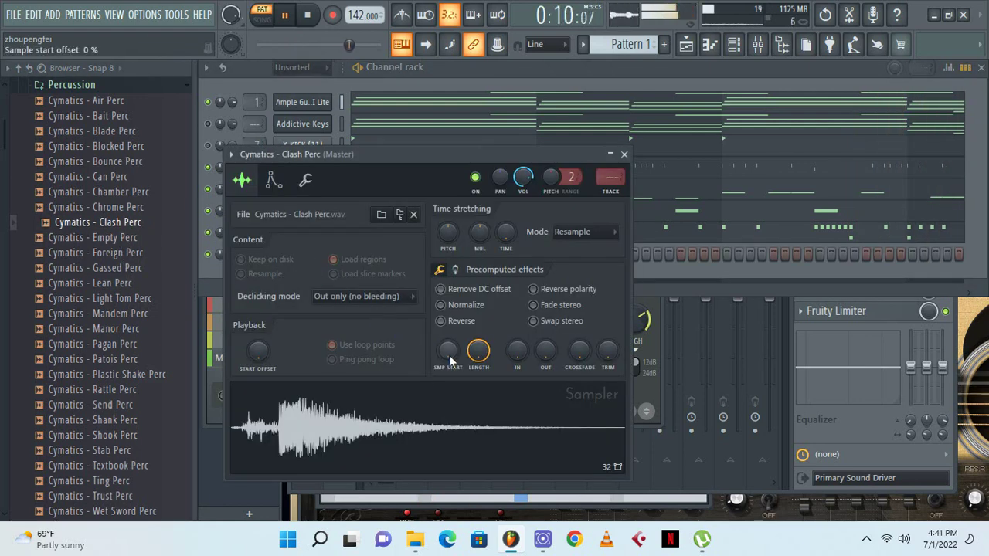
# Set the Clash Perc sample start offset to 12%, shift its time-stretch pitch and add a 32% fade-out
pyautogui.moveTo(448, 352); pyautogui.dragTo(448, 340)
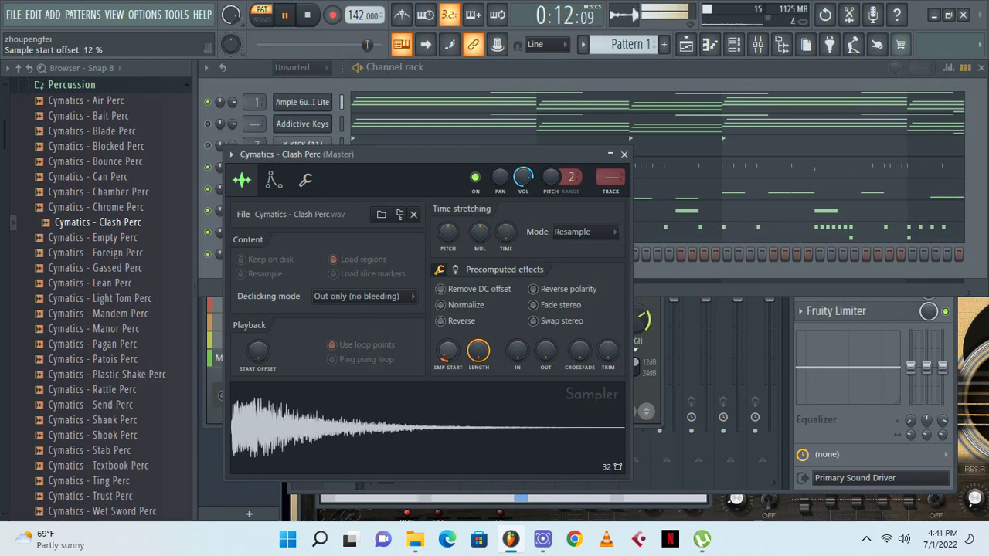
pyautogui.moveTo(448, 232); pyautogui.dragTo(448, 224)
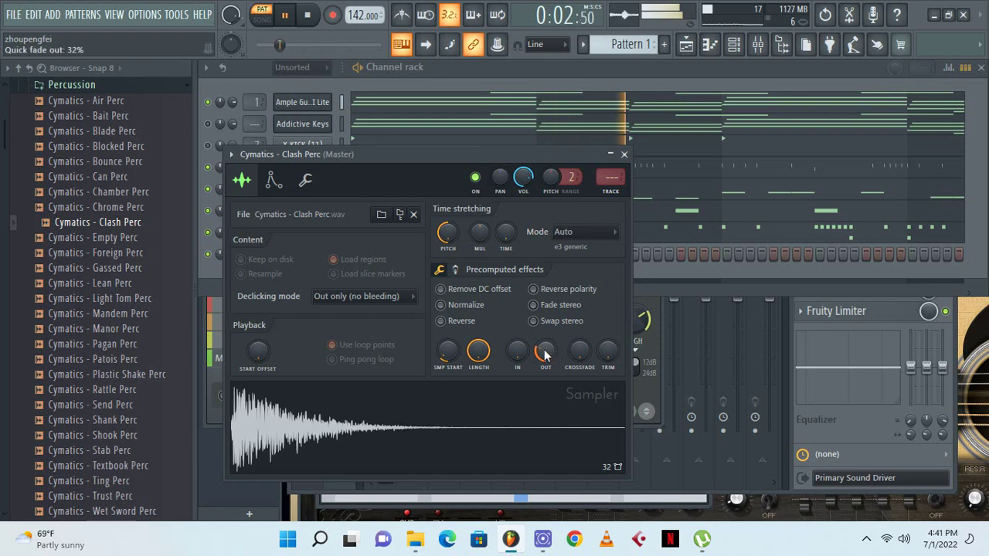
pyautogui.click(624, 153)
# Try a Clash Perc hit on step 1 during playback and place it on the first step of bar 2 instead
pyautogui.click(357, 255)
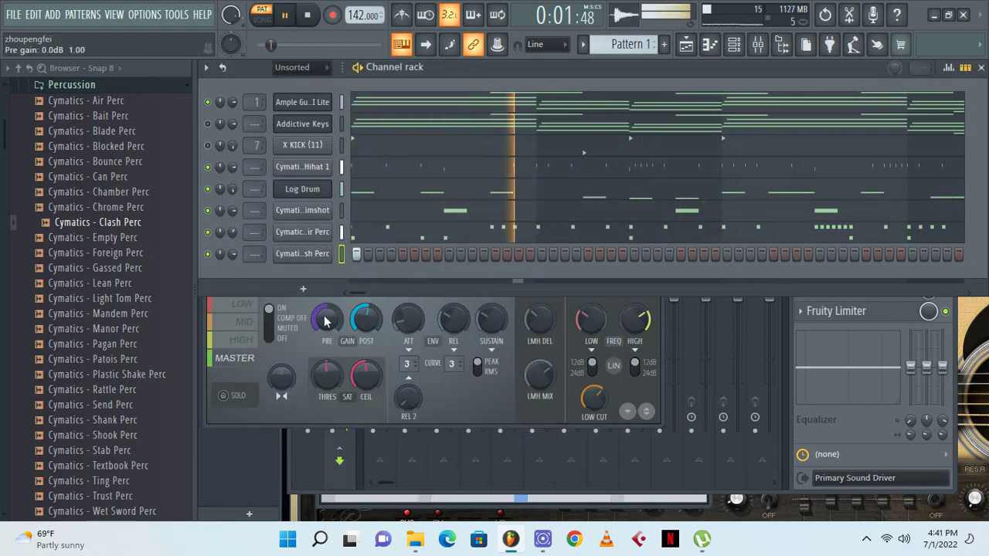
pyautogui.press('space')
pyautogui.press('space')
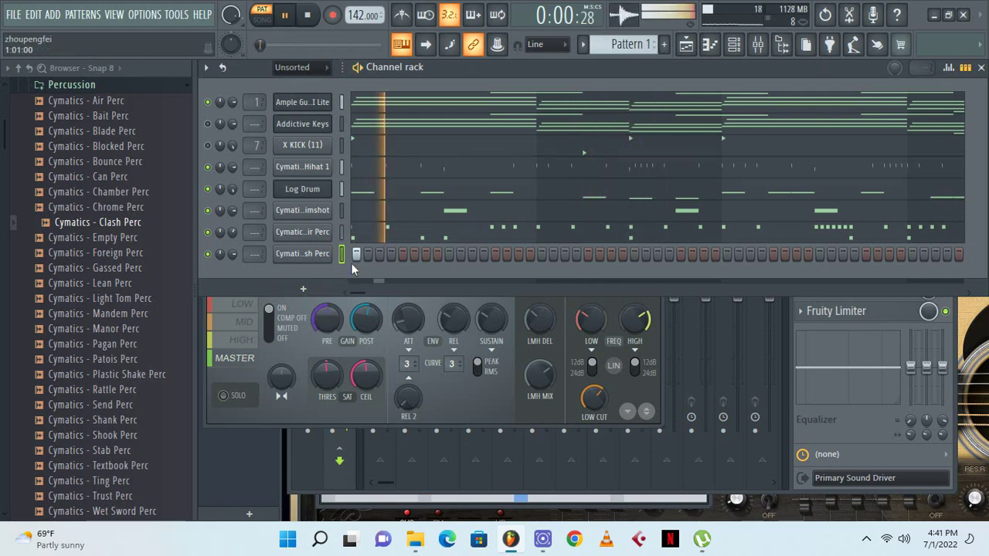
pyautogui.click(543, 255)
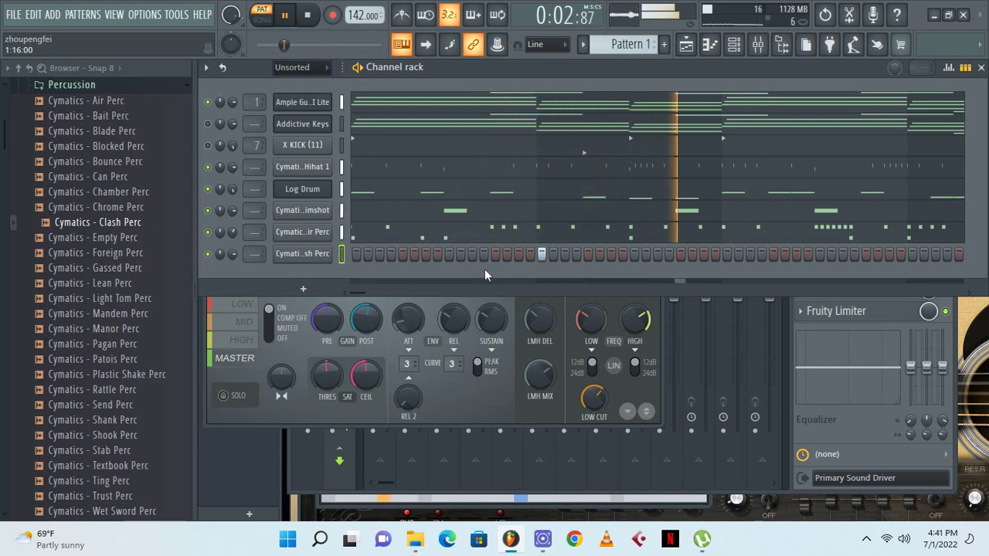
# Open the Clash Perc pattern in the piano roll and add a C5 hit two steps after the bar 2 hit
pyautogui.rightClick(327, 253)
pyautogui.click(379, 256)
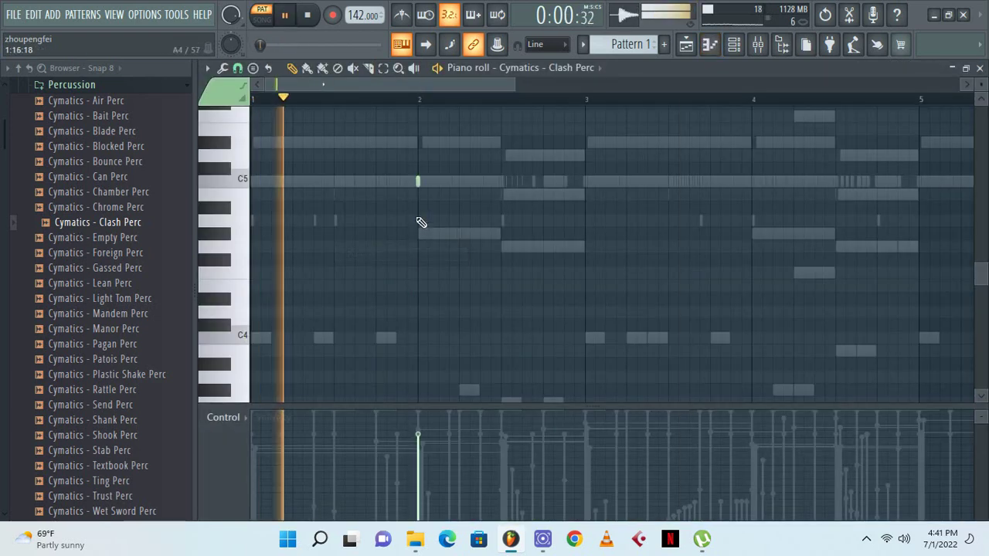
pyautogui.click(438, 180)
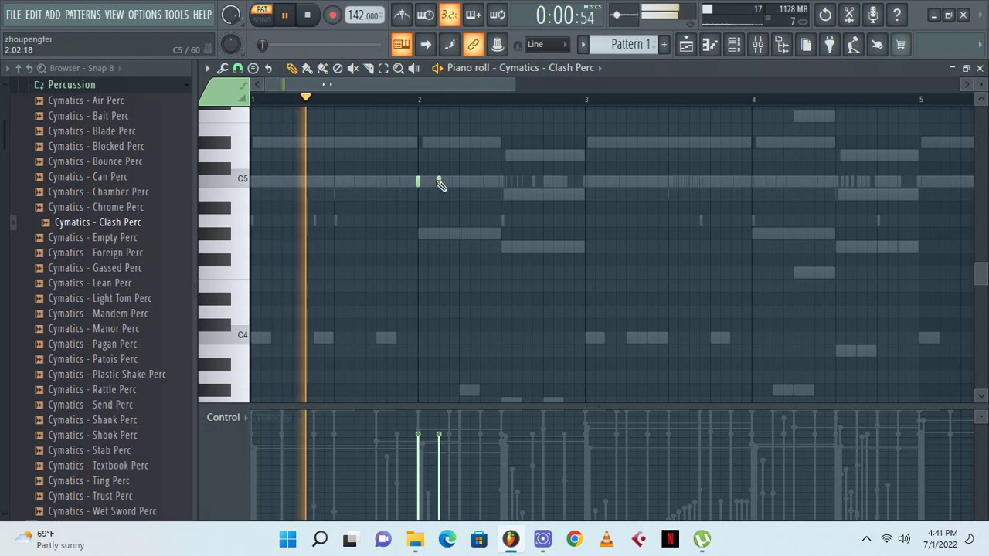
# Add a third Clash Perc hit on C5 in bar 2 and shift the second hit to step 4, checking it in playback
pyautogui.click(459, 180)
pyautogui.press('space')
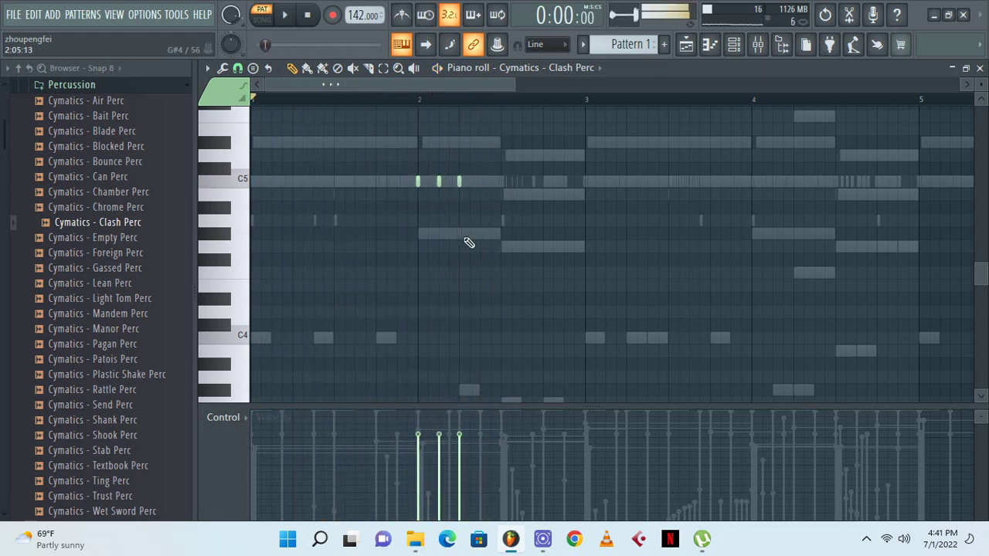
pyautogui.press('space')
pyautogui.rightClick(438, 184)
pyautogui.click(449, 182)
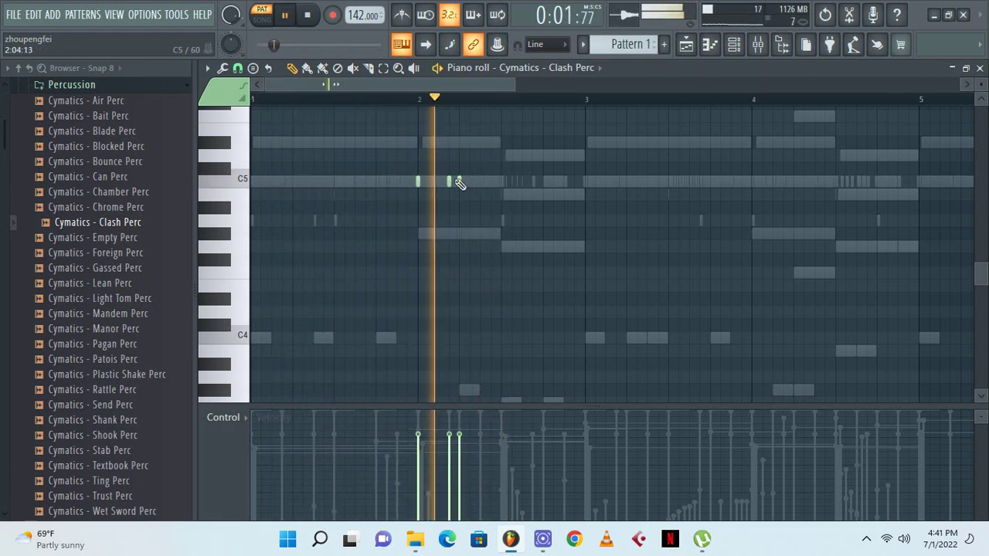
# Move the third Clash Perc hit to step 7 of bar 2 on C5, auditioning its placement in playback
pyautogui.moveTo(459, 183); pyautogui.dragTo(469, 183)
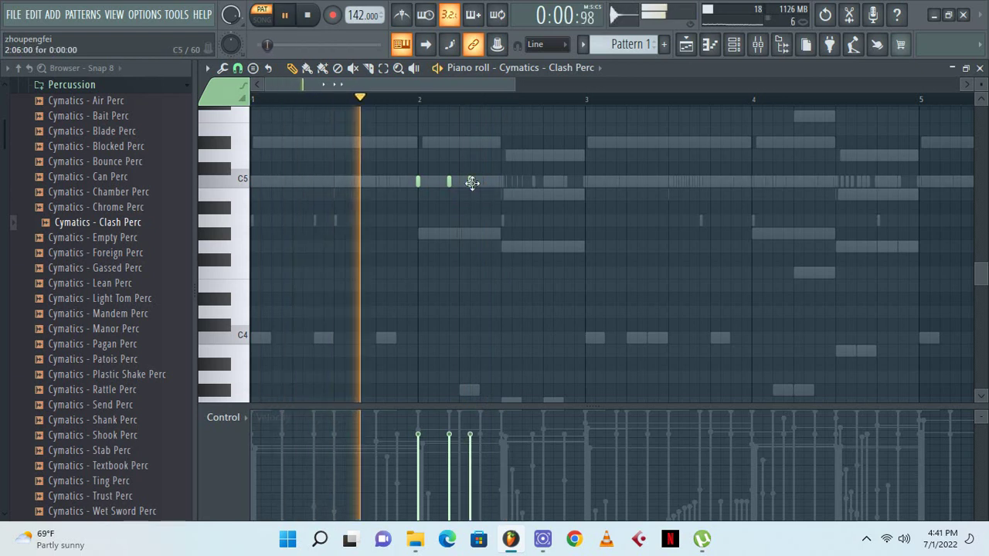
pyautogui.doubleClick(472, 184)
pyautogui.click(587, 167)
pyautogui.press('space')
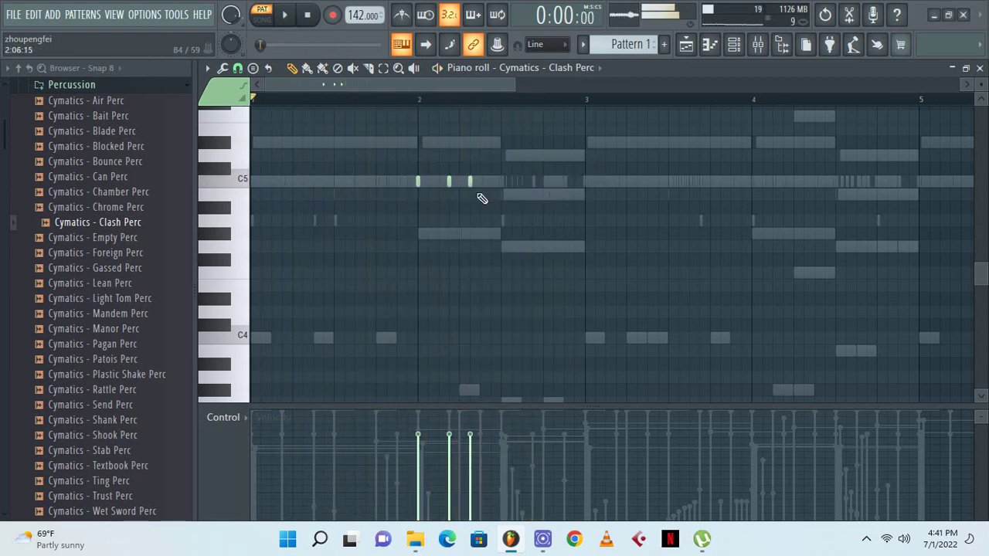
pyautogui.press('space')
pyautogui.moveTo(469, 182); pyautogui.dragTo(479, 182)
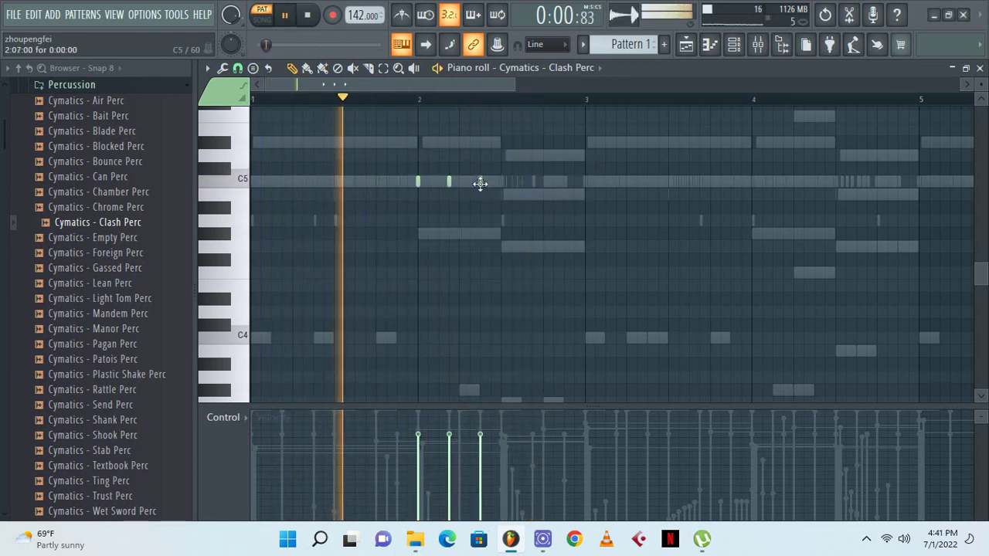
# Lower the velocities of the second and third Clash Perc hits in descending order and close the piano roll
pyautogui.click(448, 466)
pyautogui.click(481, 497)
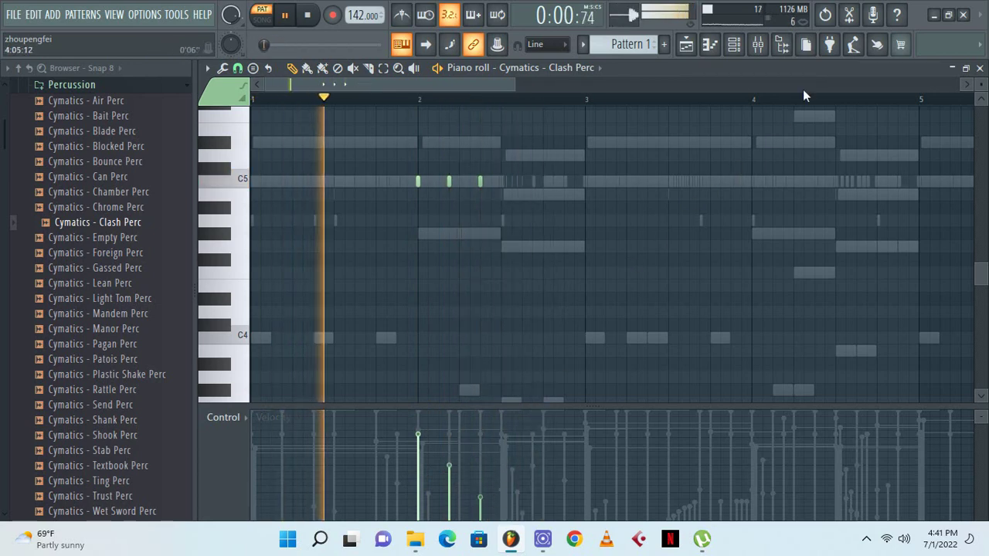
pyautogui.click(981, 69)
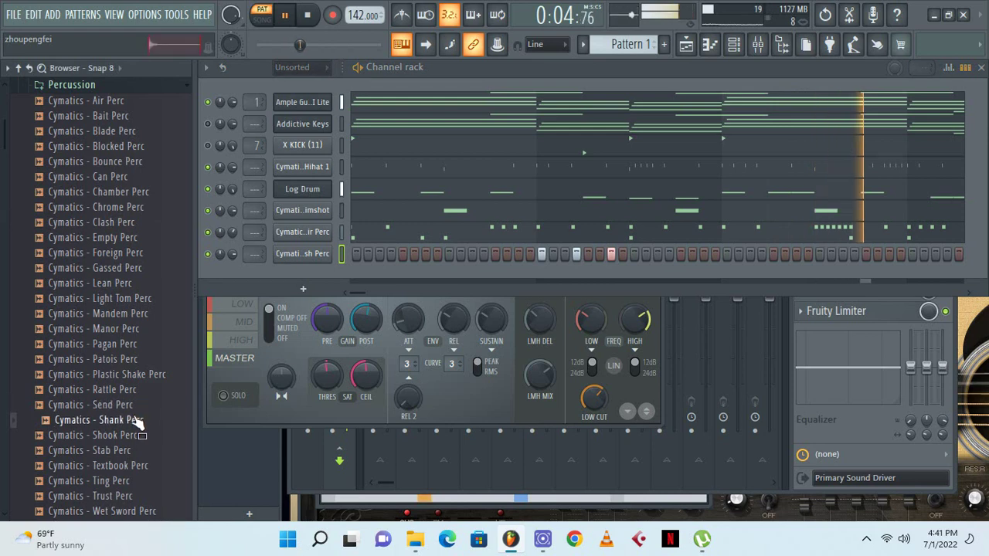
# Load Cymatics - Shank Perc as a new channel and place C5 hits on step 13 of bars 1 and 3 at 73% velocity
pyautogui.moveTo(138, 421); pyautogui.dragTo(313, 276)
pyautogui.rightClick(313, 277)
pyautogui.click(361, 276)
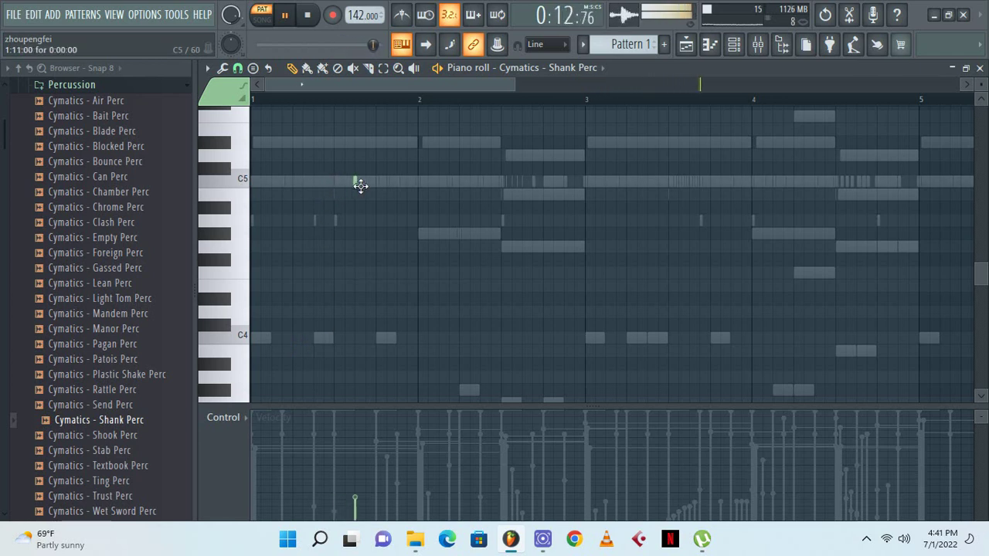
pyautogui.click(376, 447)
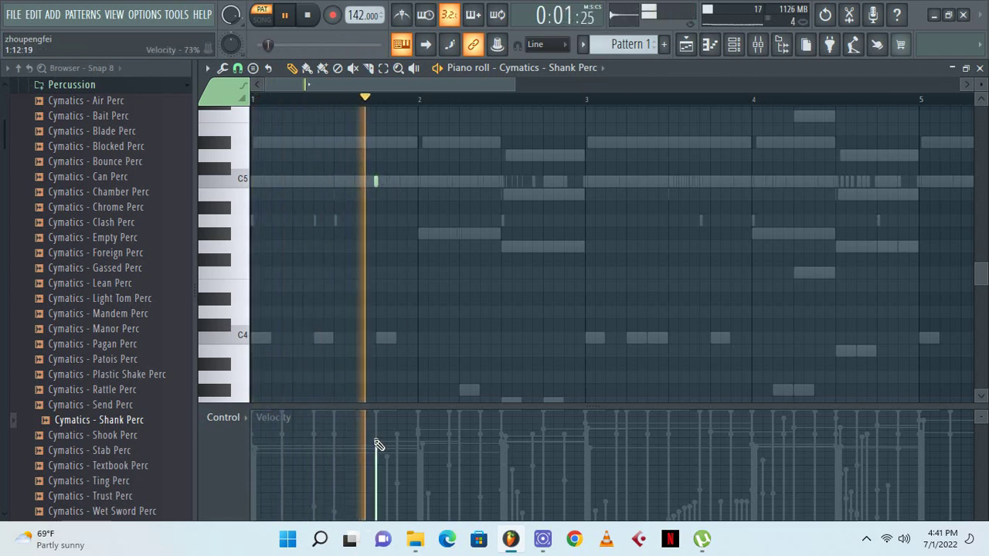
pyautogui.click(710, 181)
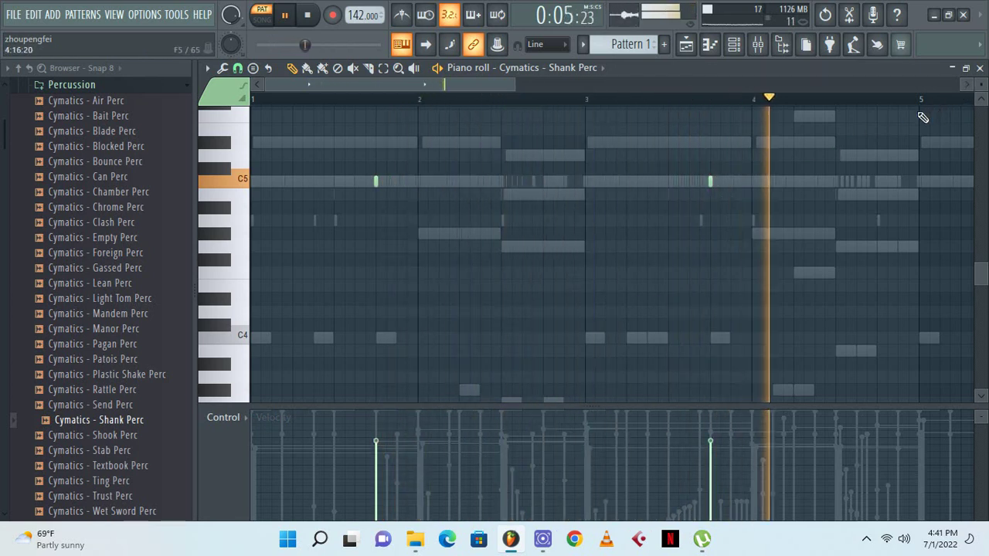
# Duplicate bars 1 to 4 of the Shank Perc pattern into the following four bars and close the piano roll
pyautogui.moveTo(922, 101); pyautogui.dragTo(35, 207)
pyautogui.hotkey('ctrl', 'b')
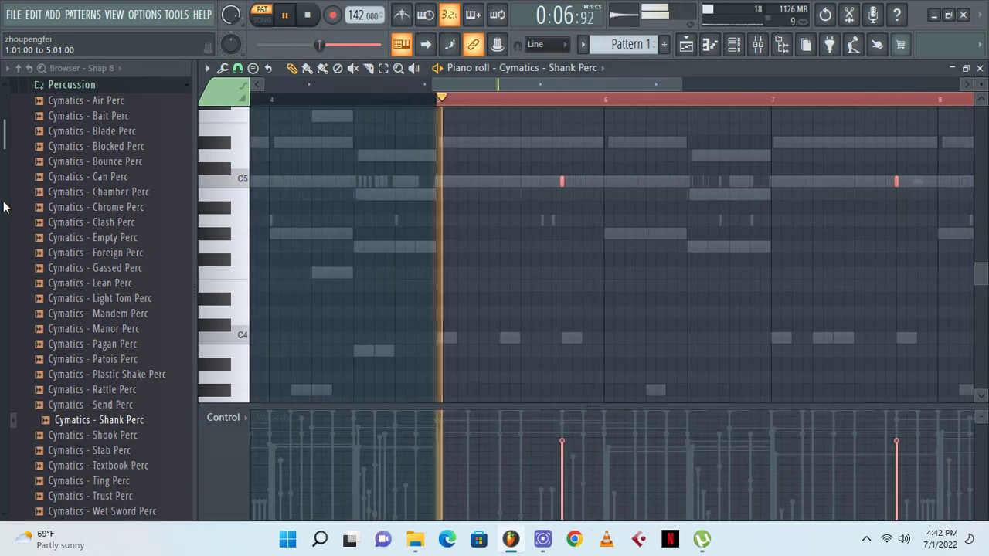
pyautogui.click(980, 68)
# Inspect the Shank Perc channel's sampler settings and close them
pyautogui.click(330, 277)
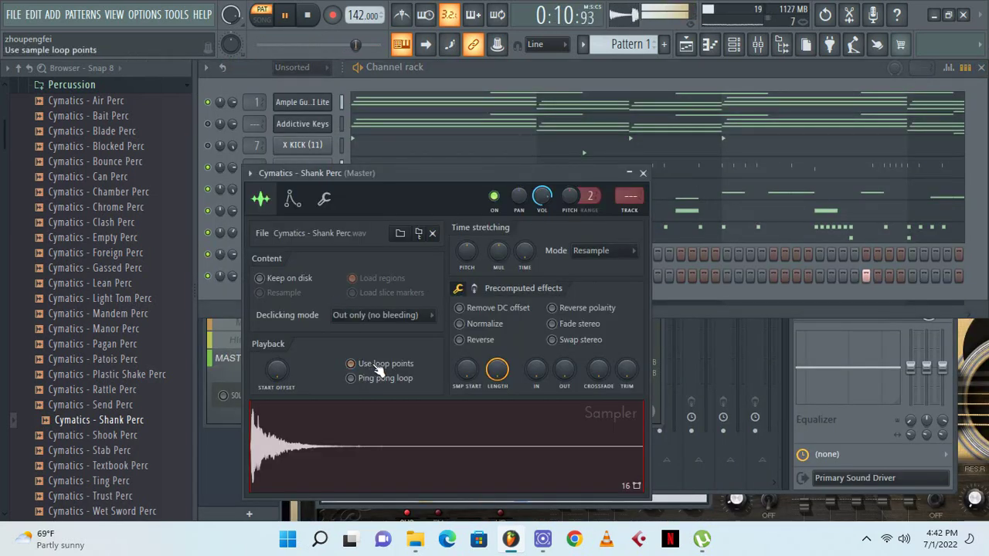
pyautogui.click(642, 173)
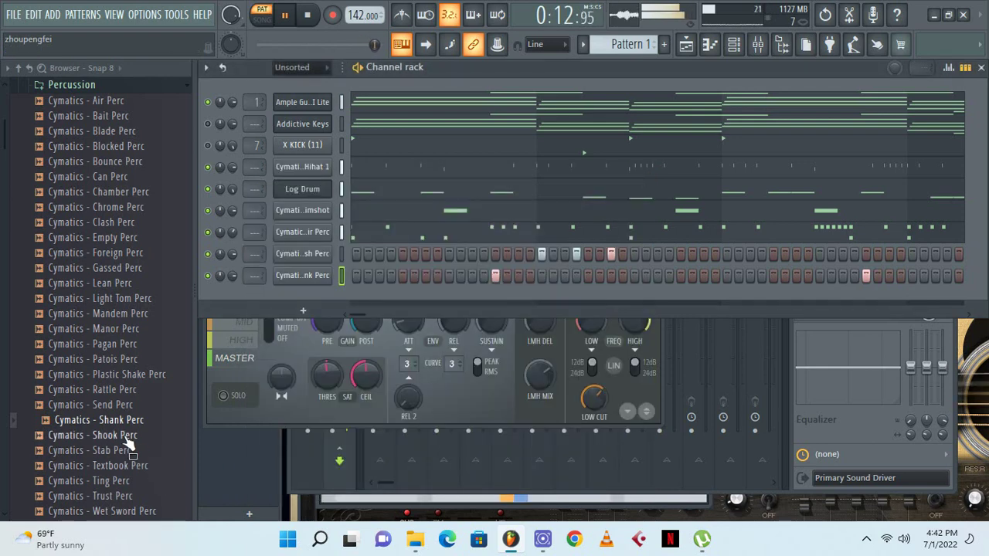
pyautogui.click(313, 276)
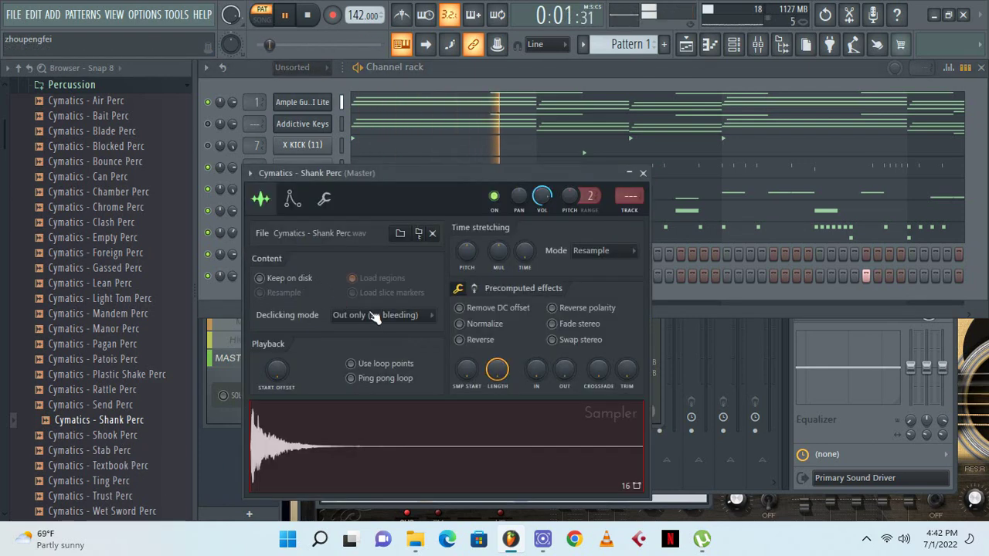
pyautogui.click(642, 173)
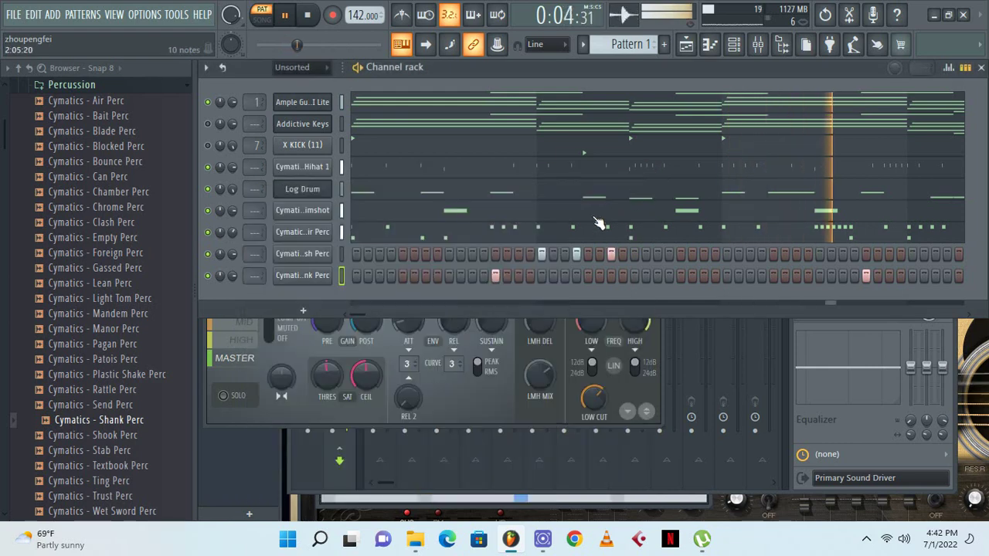
# Audition further Cymatics percussion samples, including Ting, Empty, Clash and Chamber Perc, against the playing pattern
pyautogui.click(124, 453)
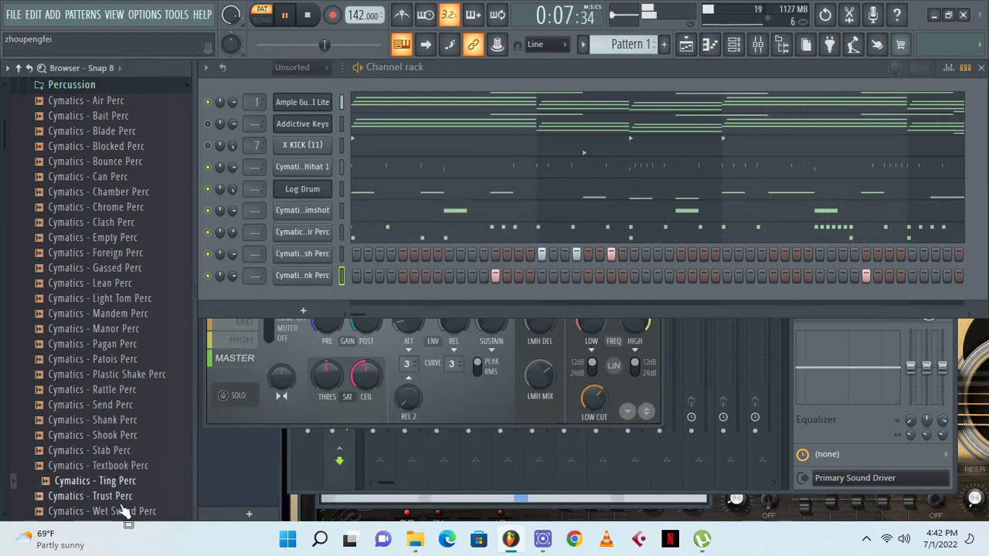
pyautogui.moveTo(128, 501); pyautogui.dragTo(108, 435)
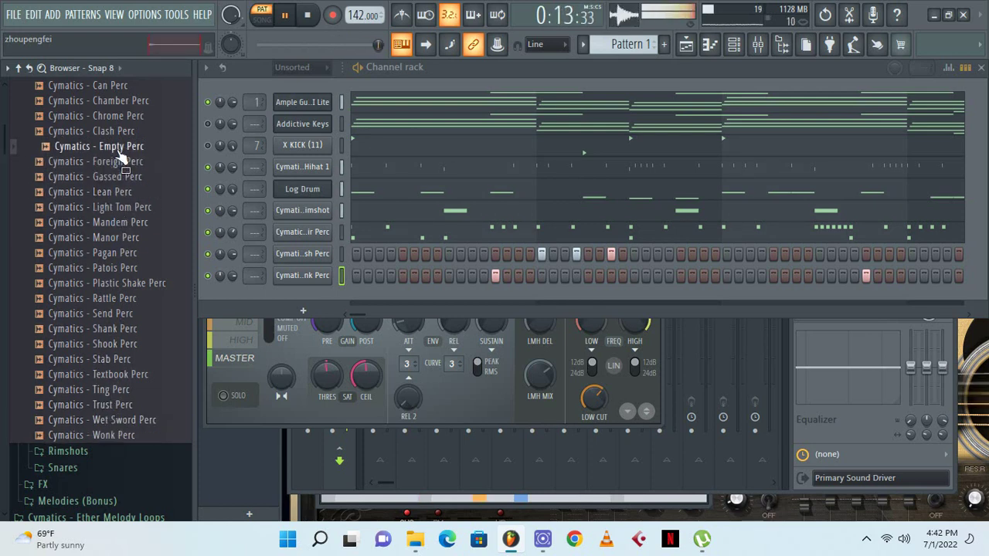
pyautogui.scroll(4, 122, 206)
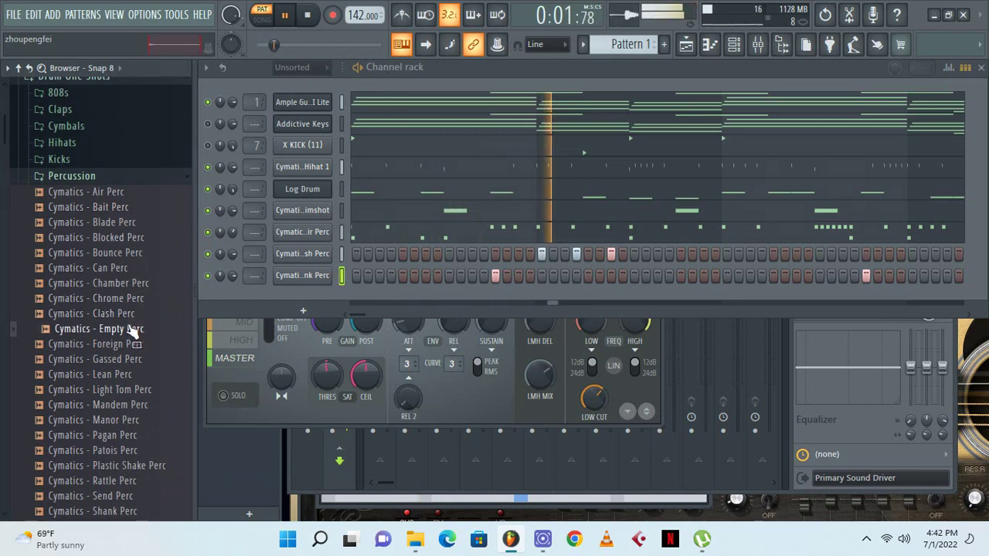
pyautogui.click(122, 313)
pyautogui.press('Up')
pyautogui.press('Up')
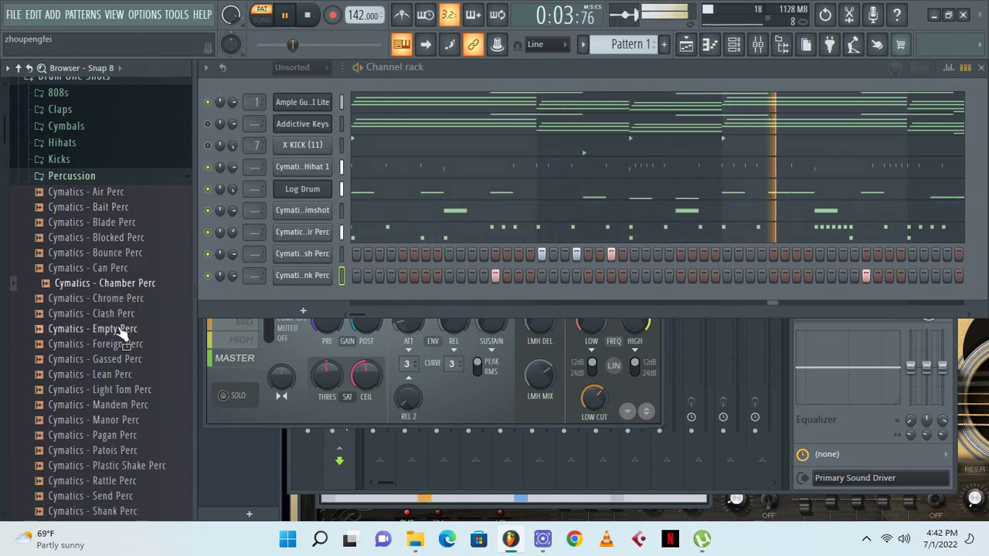
# Look through the sample library's other packs and folders for further sounds to add to the beat
pyautogui.scroll(-20, 120, 329)
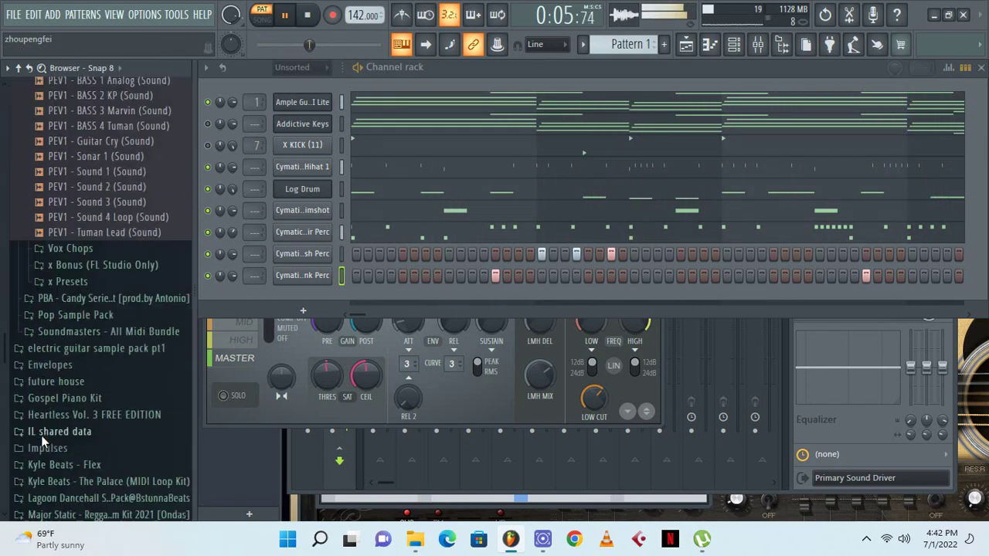
pyautogui.scroll(-15, 93, 348)
pyautogui.scroll(6, 100, 294)
pyautogui.scroll(-6, 108, 255)
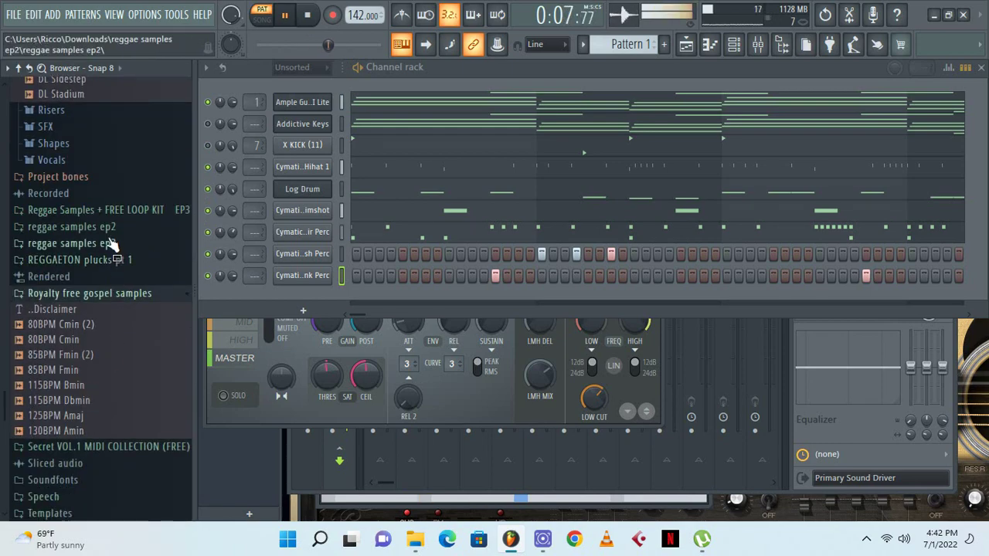
pyautogui.scroll(-15, 115, 444)
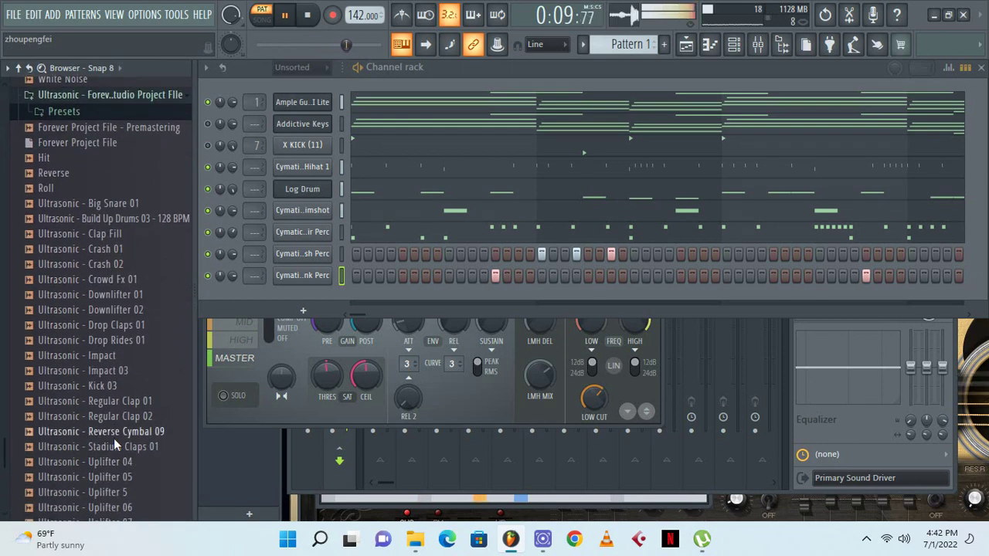
pyautogui.scroll(-15, 109, 386)
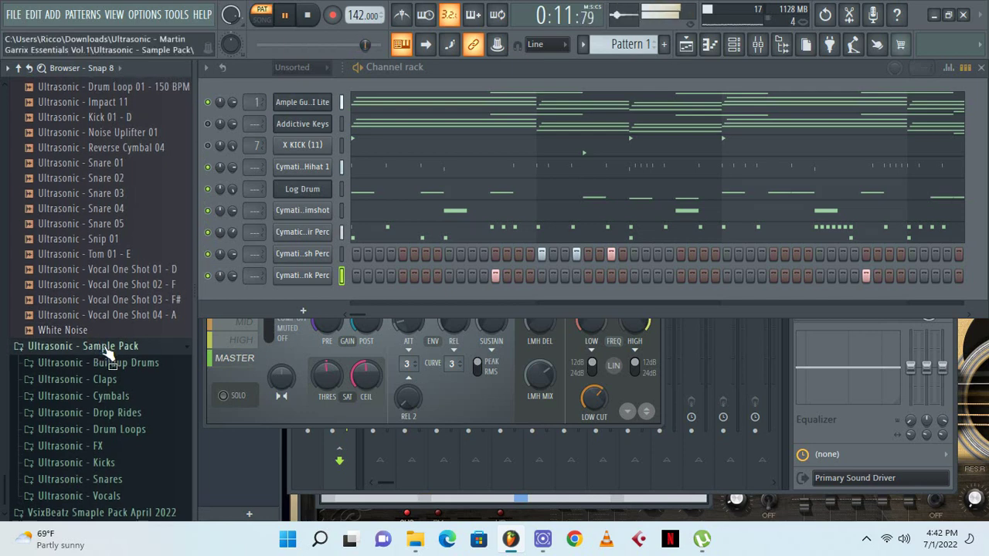
pyautogui.scroll(15, 115, 441)
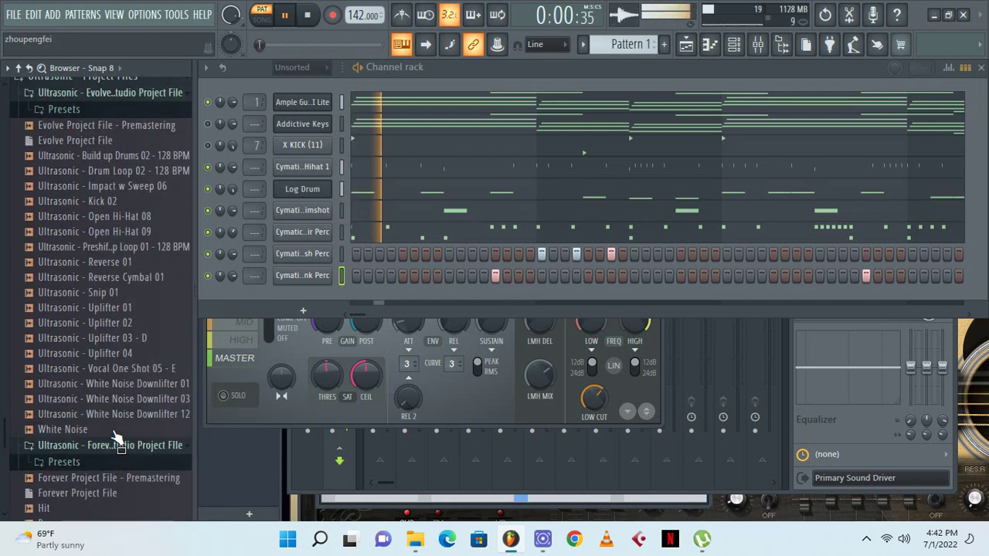
pyautogui.scroll(5, 115, 440)
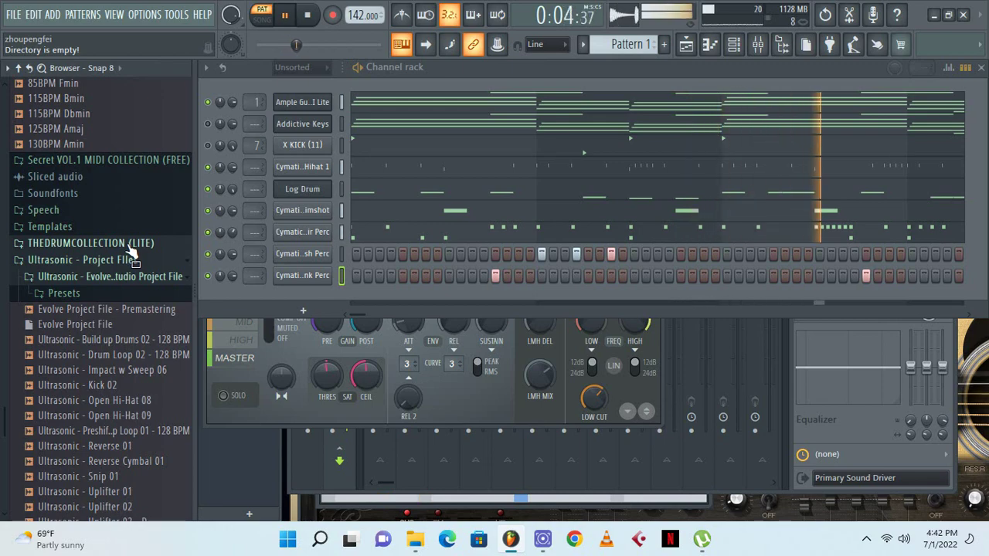
pyautogui.scroll(15, 131, 253)
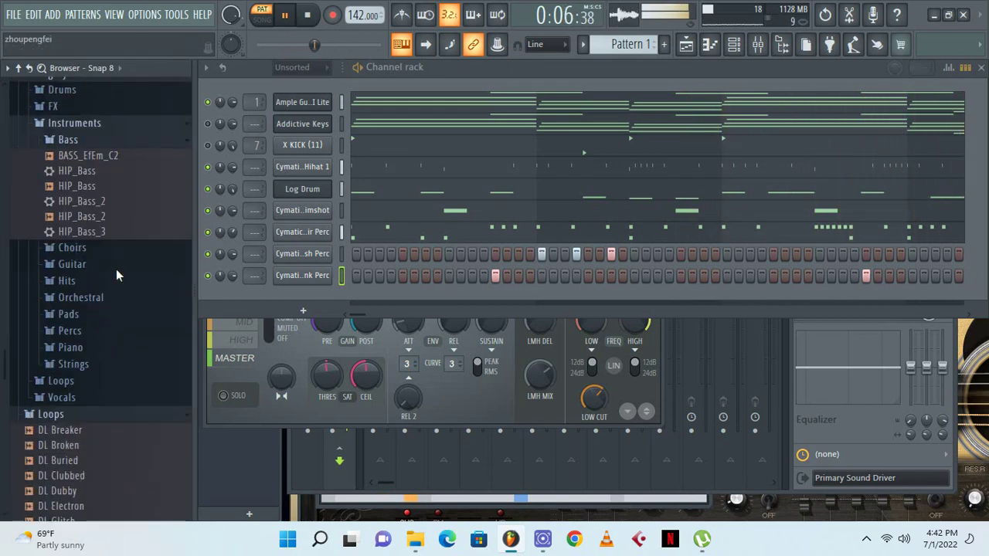
pyautogui.scroll(20, 116, 269)
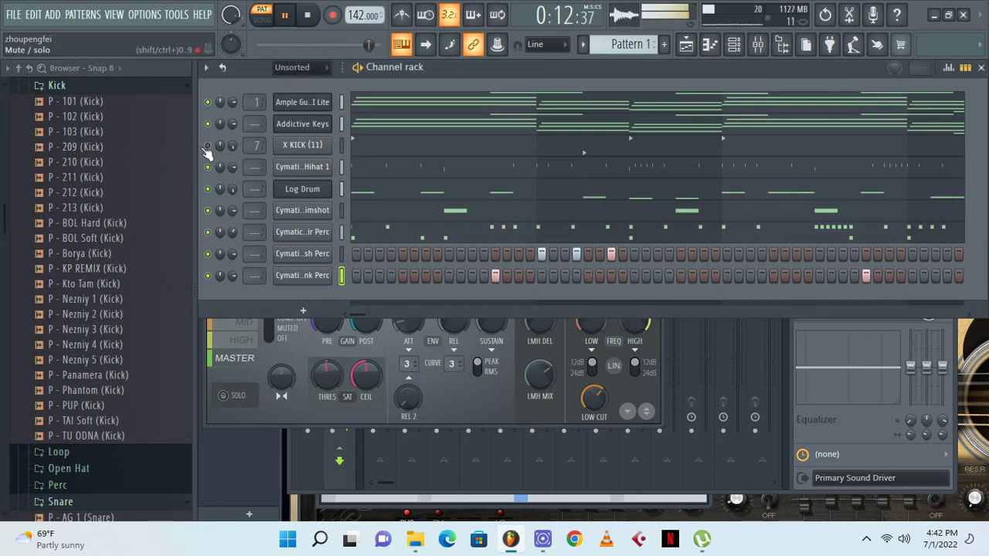
# Mute the Log Drum channel and route Addictive Keys to mixer track 1, checking the inserts in the mixer
pyautogui.click(208, 189)
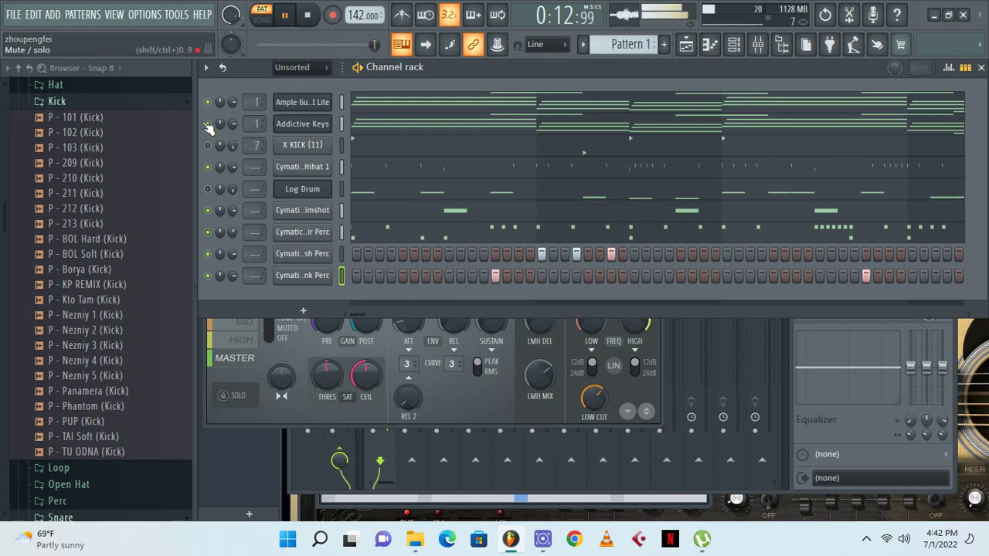
pyautogui.moveTo(247, 123); pyautogui.dragTo(247, 118)
pyautogui.doubleClick(255, 123)
pyautogui.click(378, 151)
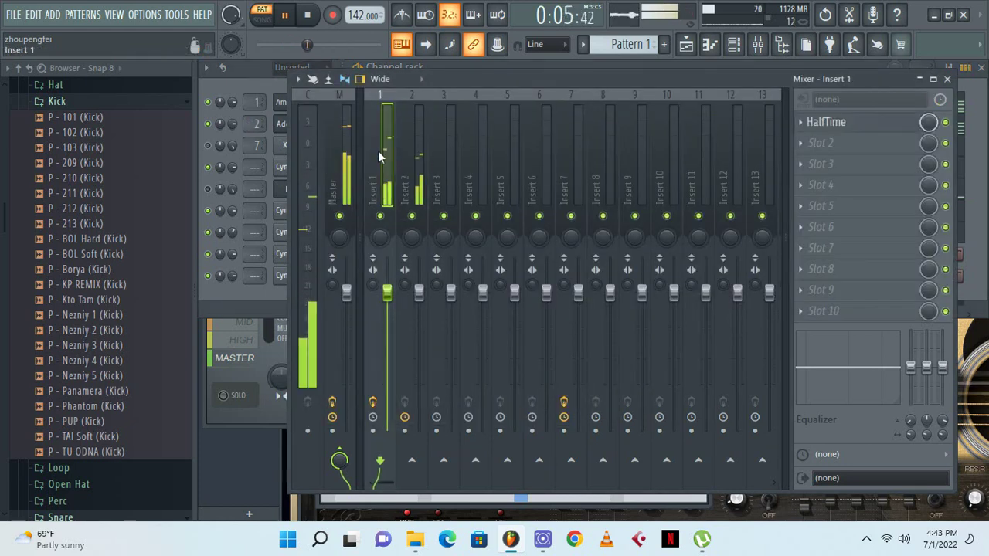
pyautogui.moveTo(259, 126); pyautogui.dragTo(259, 132)
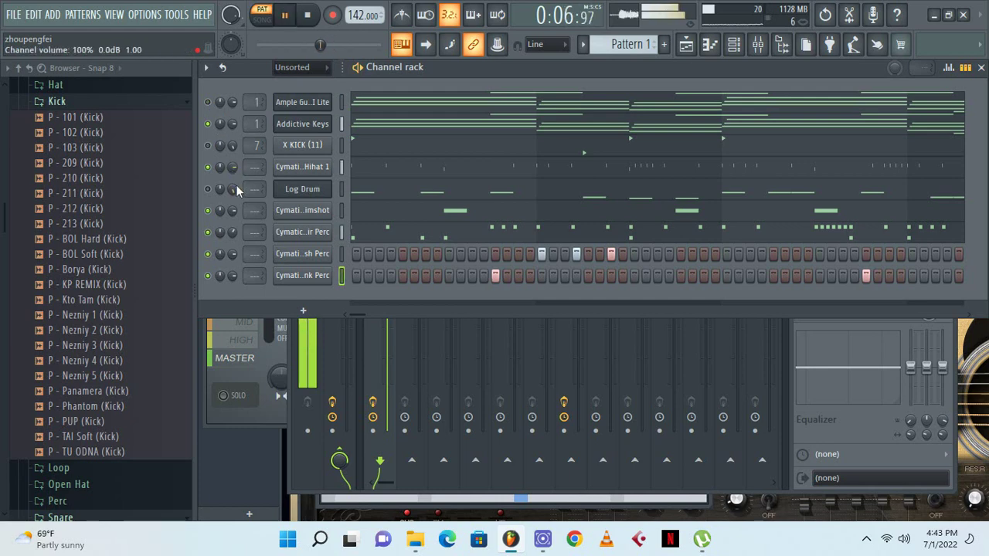
# Insert a Sakura synth channel directly above Addictive Keys in the channel rack
pyautogui.rightClick(317, 124)
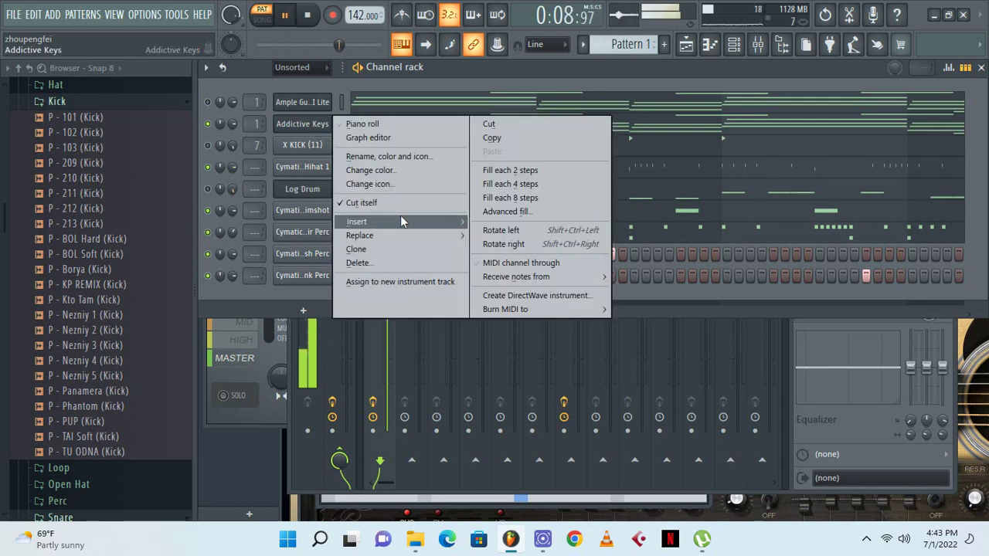
pyautogui.moveTo(401, 222)
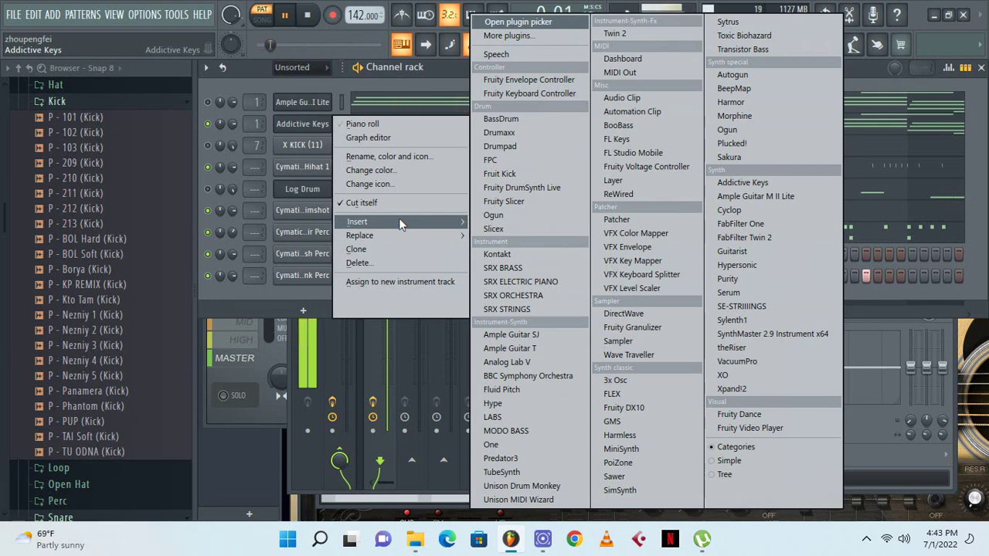
pyautogui.click(745, 157)
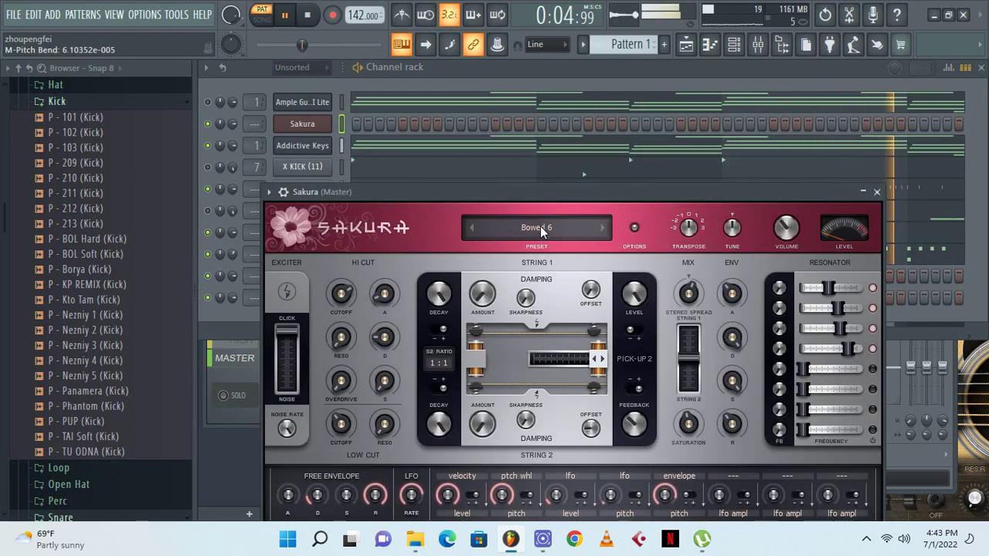
# Load the STR Viola FG preset from Sakura's String bank and close the synth window
pyautogui.click(540, 225)
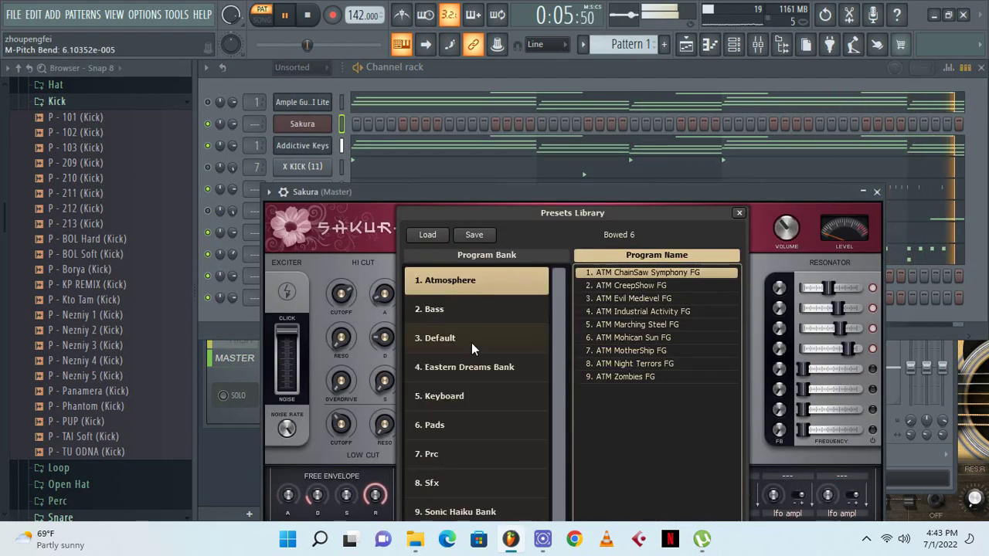
pyautogui.moveTo(541, 192); pyautogui.dragTo(531, 150)
pyautogui.click(516, 188)
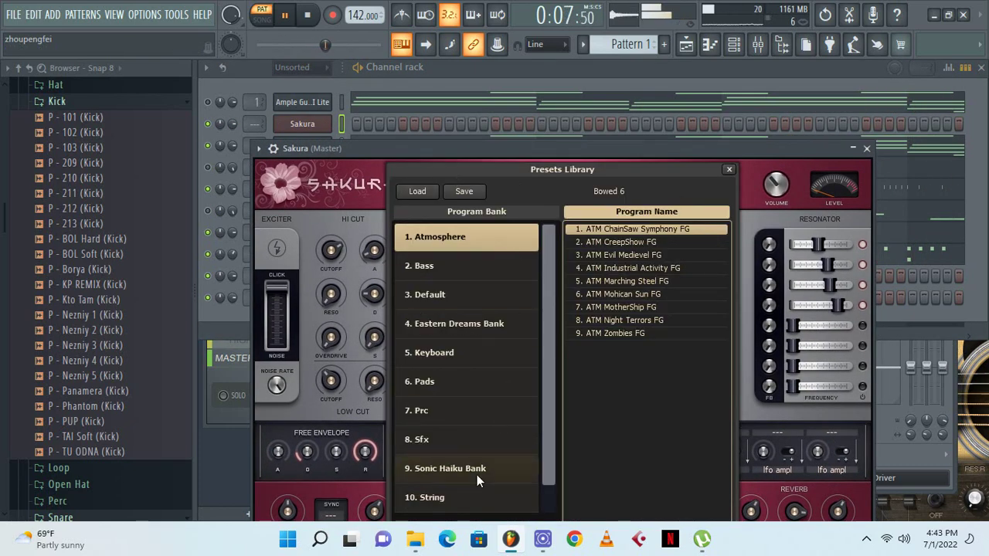
pyautogui.click(471, 491)
pyautogui.click(635, 412)
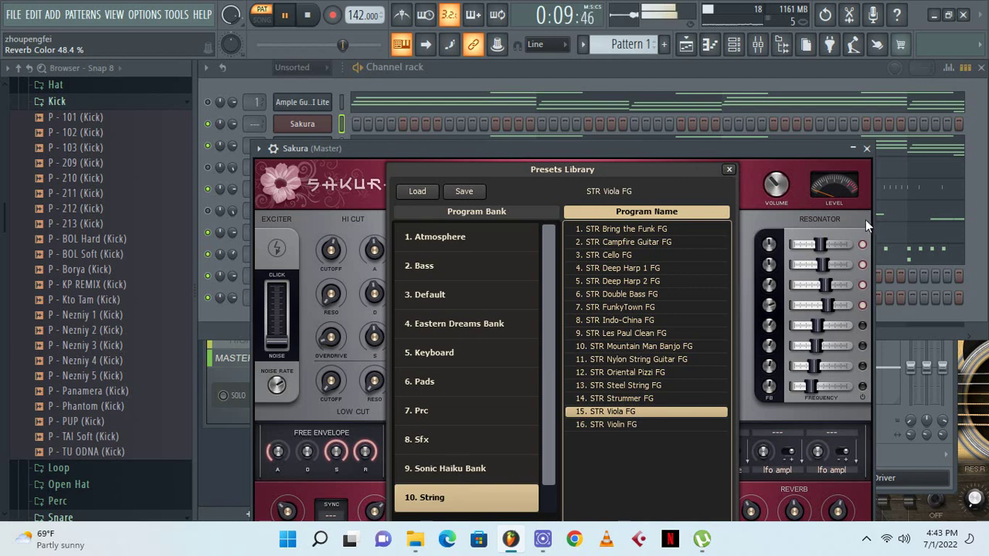
pyautogui.click(866, 149)
# In Sakura's piano roll, place a one-bar C5 in bar 1, plus half-bar G#4 and G4 notes in bar 2
pyautogui.rightClick(312, 130)
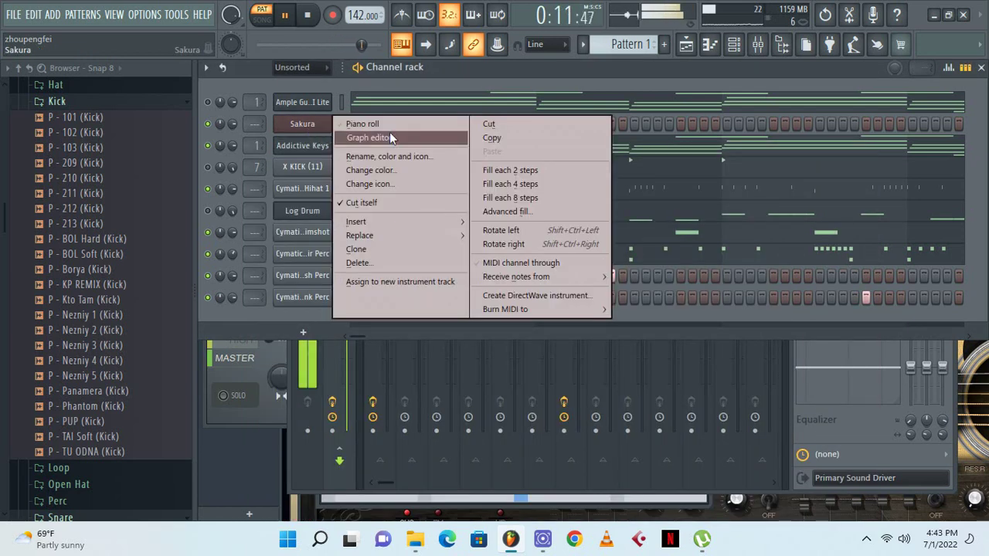
pyautogui.click(389, 124)
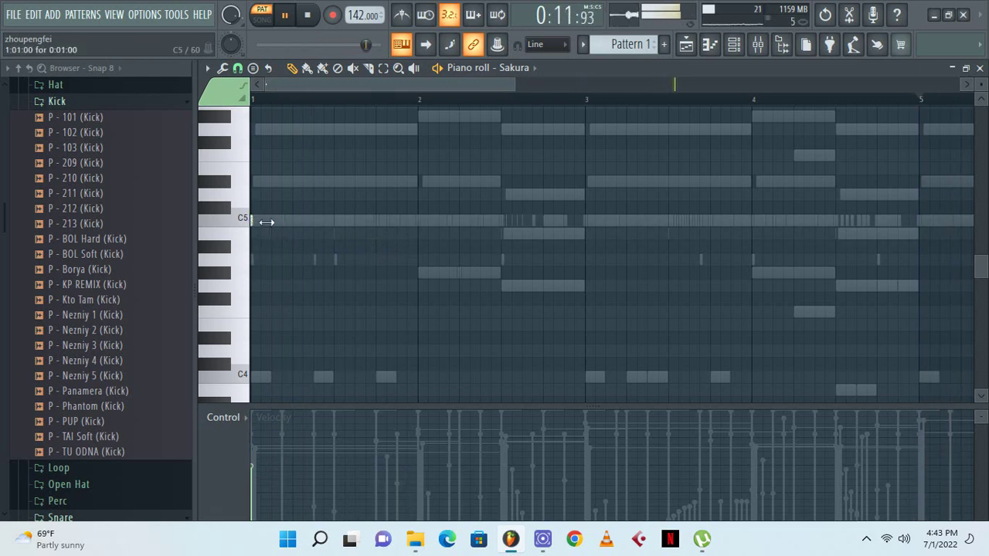
pyautogui.click(419, 272)
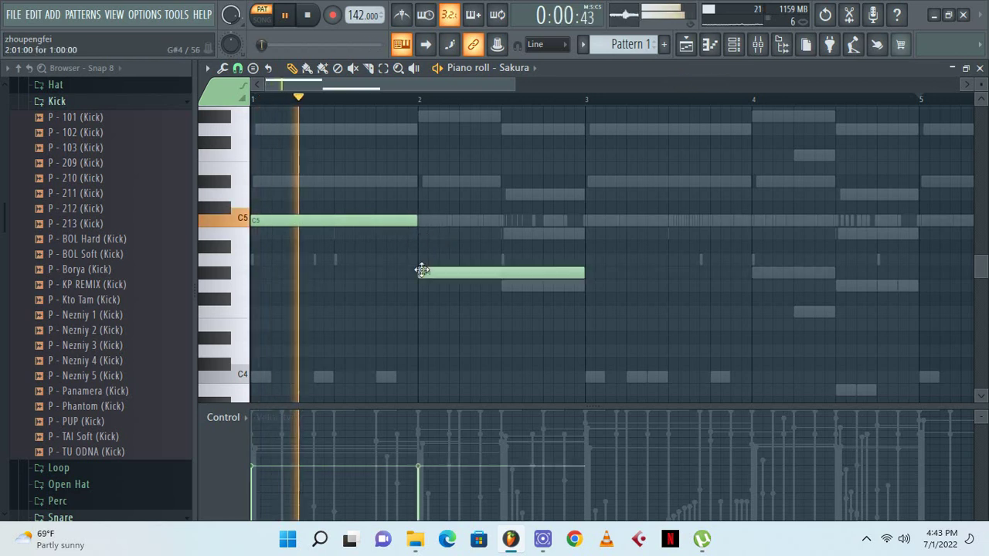
pyautogui.moveTo(581, 272); pyautogui.dragTo(506, 298)
pyautogui.click(506, 285)
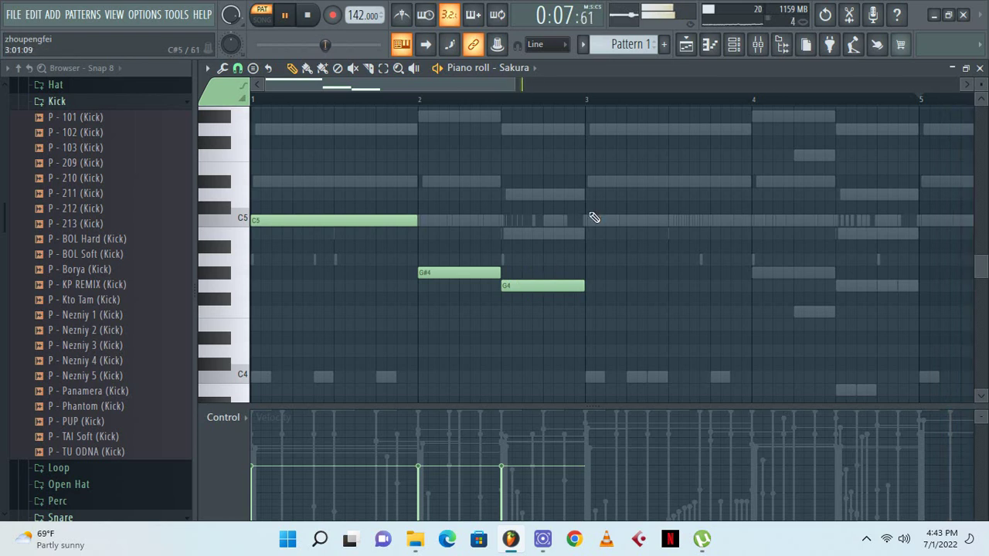
pyautogui.press('space')
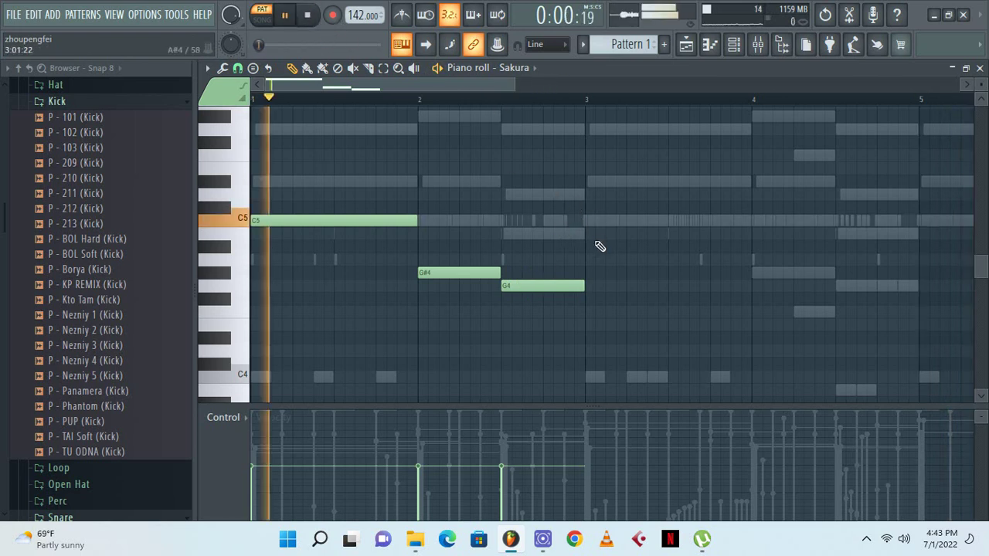
# Continue the Sakura line with a one-bar C5 in bar 3, plus half-bar D#5 and D5 notes in bar 4
pyautogui.click(587, 221)
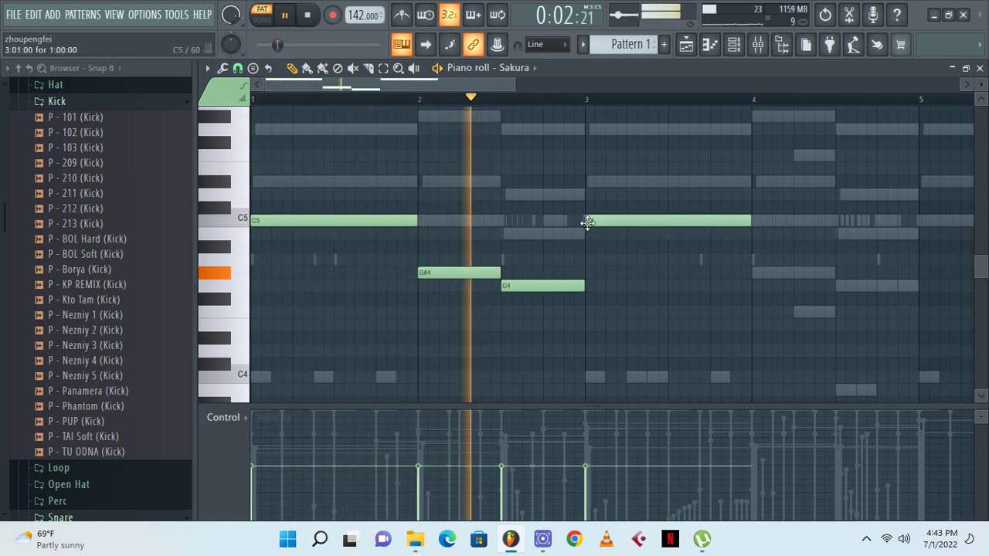
pyautogui.click(755, 273)
pyautogui.click(840, 235)
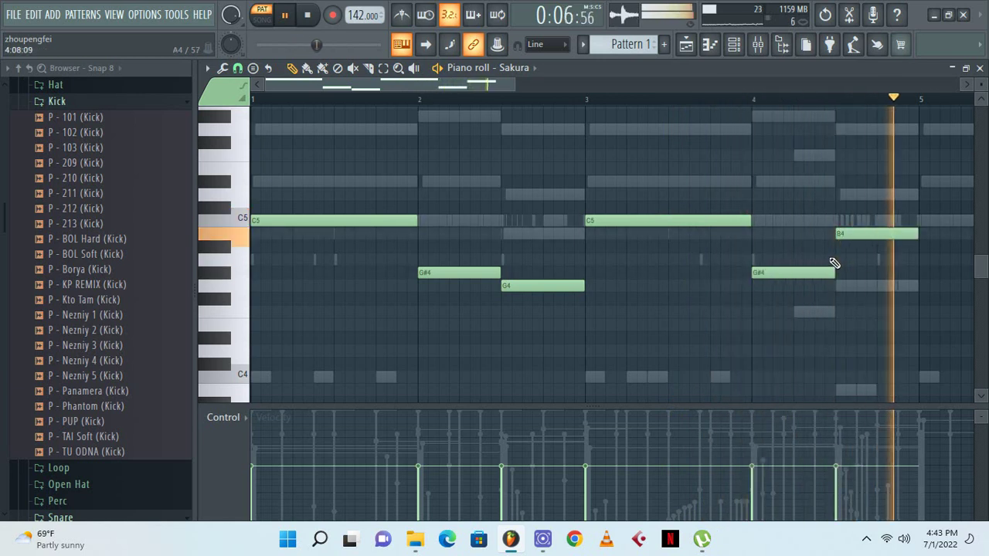
pyautogui.moveTo(777, 272); pyautogui.dragTo(776, 181)
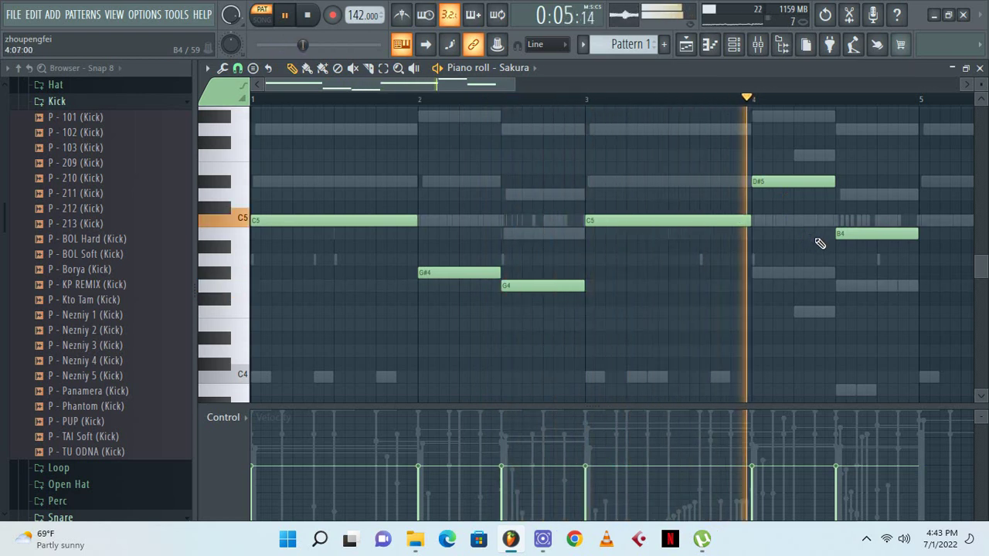
pyautogui.moveTo(843, 232); pyautogui.dragTo(842, 194)
# Duplicate the Sakura notes of bars 1–4 into bars 5–8 and lower the whole line by one octave
pyautogui.moveTo(921, 102); pyautogui.dragTo(5, 214)
pyautogui.hotkey('ctrl', 'b')
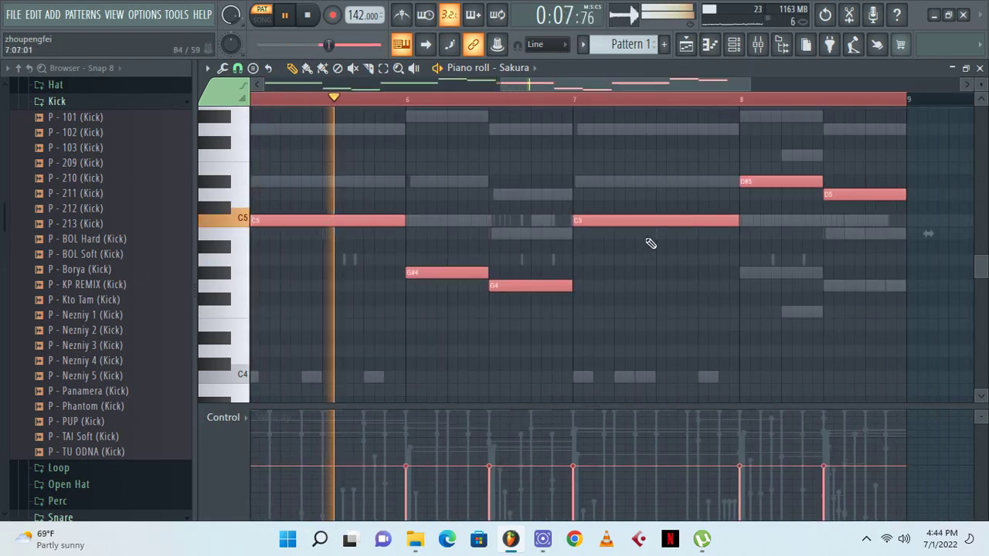
pyautogui.press('space')
pyautogui.click(730, 272)
pyautogui.hotkey('ctrl', 'Down')
pyautogui.press('space')
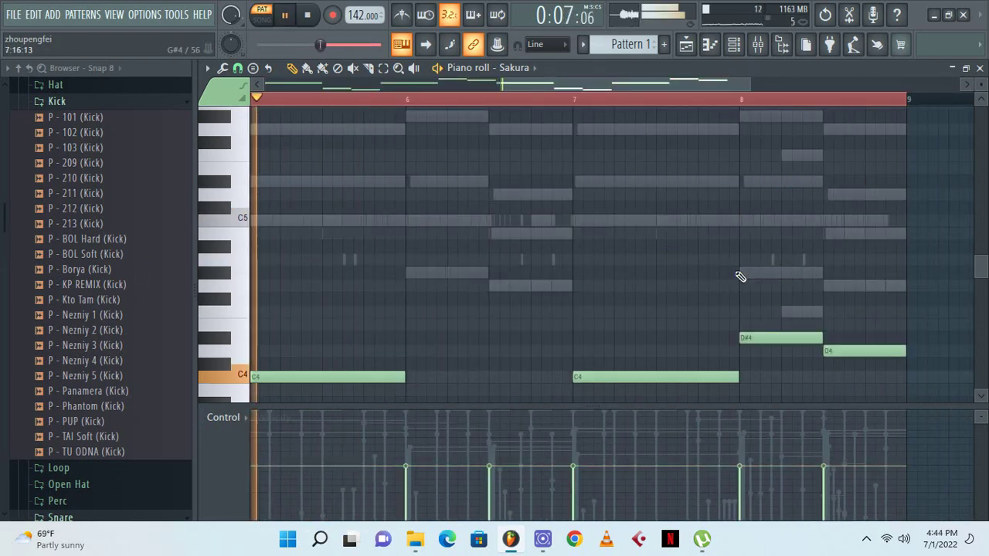
# Adjust the Sakura channel's volume to about 61% against the playing pattern and check its notes in the piano roll
pyautogui.press('F7')
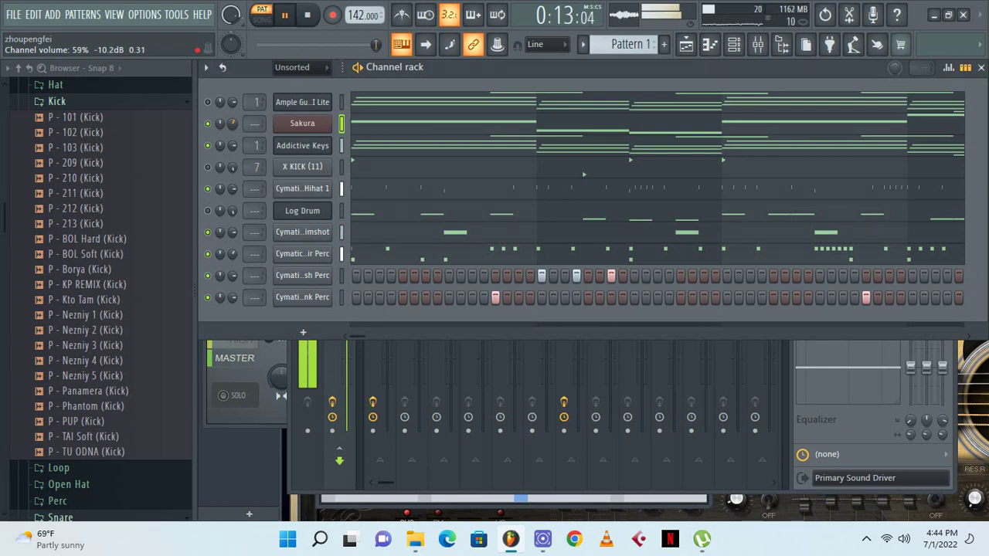
pyautogui.moveTo(234, 121); pyautogui.dragTo(234, 118)
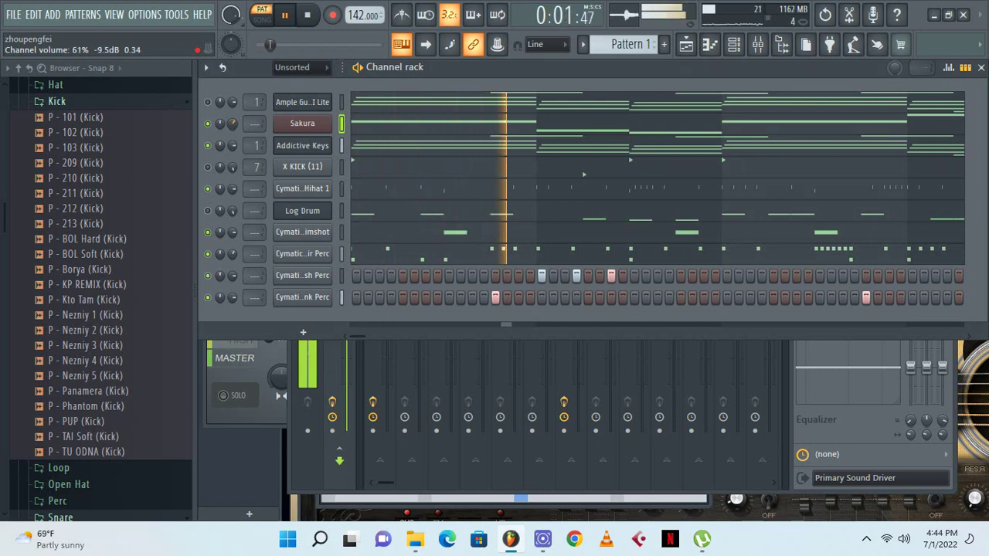
pyautogui.scroll(1, 253, 127)
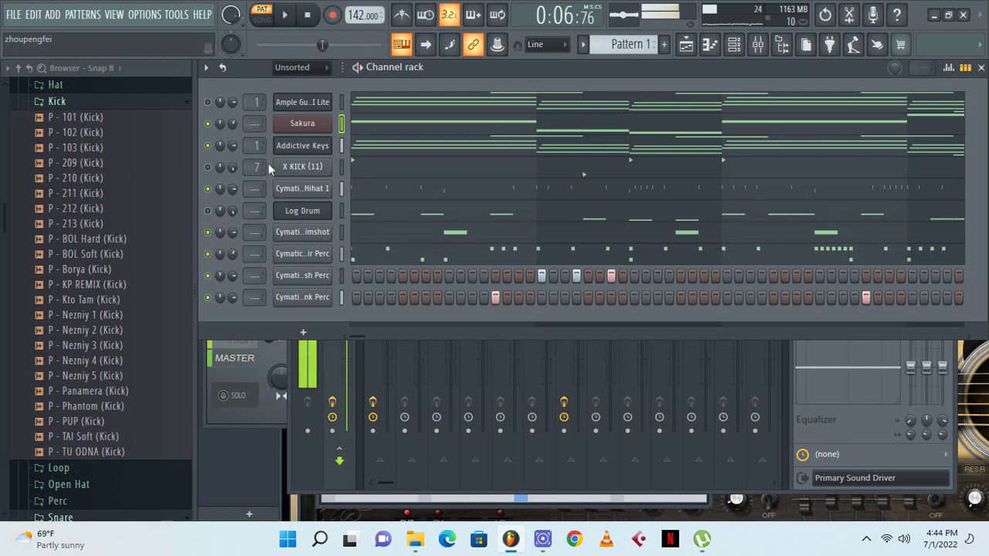
pyautogui.press('space')
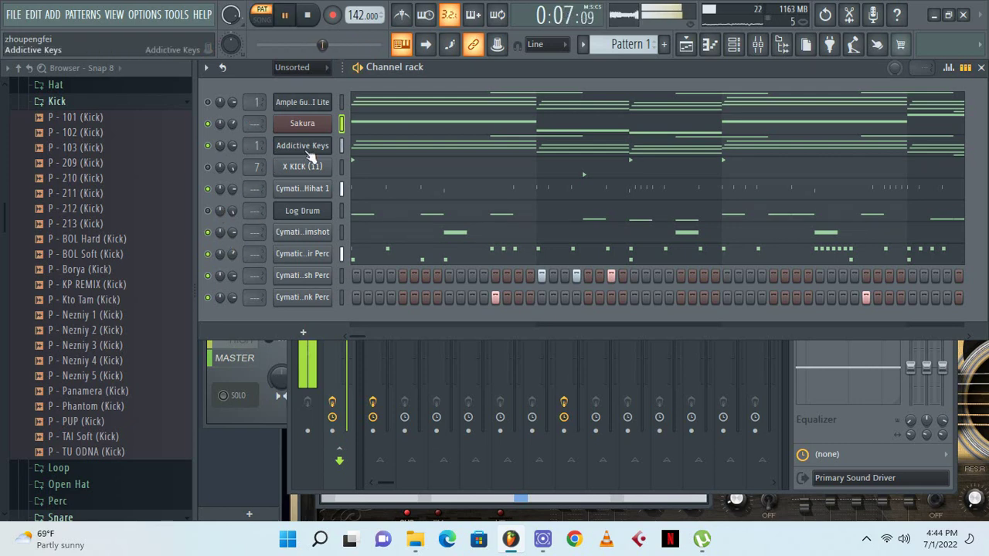
pyautogui.click(366, 127)
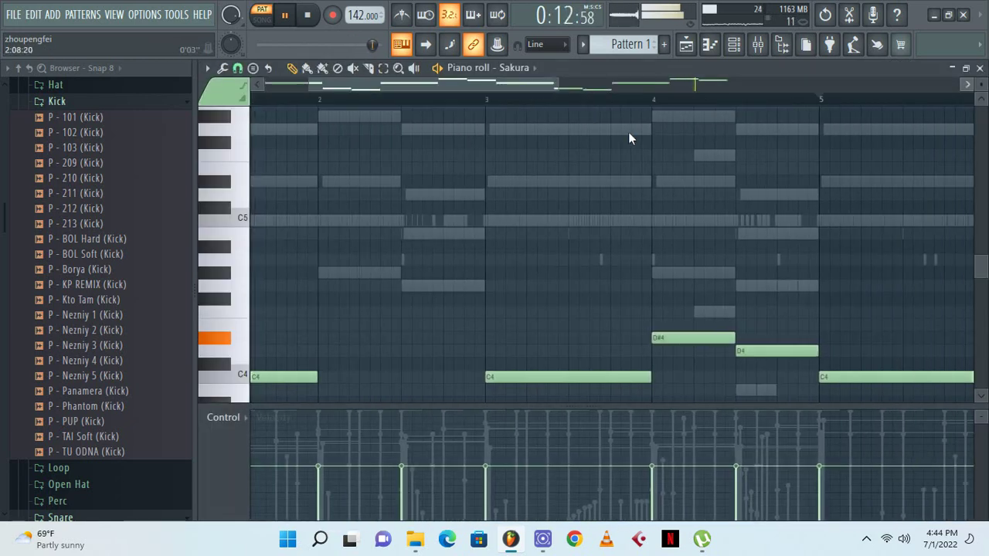
pyautogui.click(979, 68)
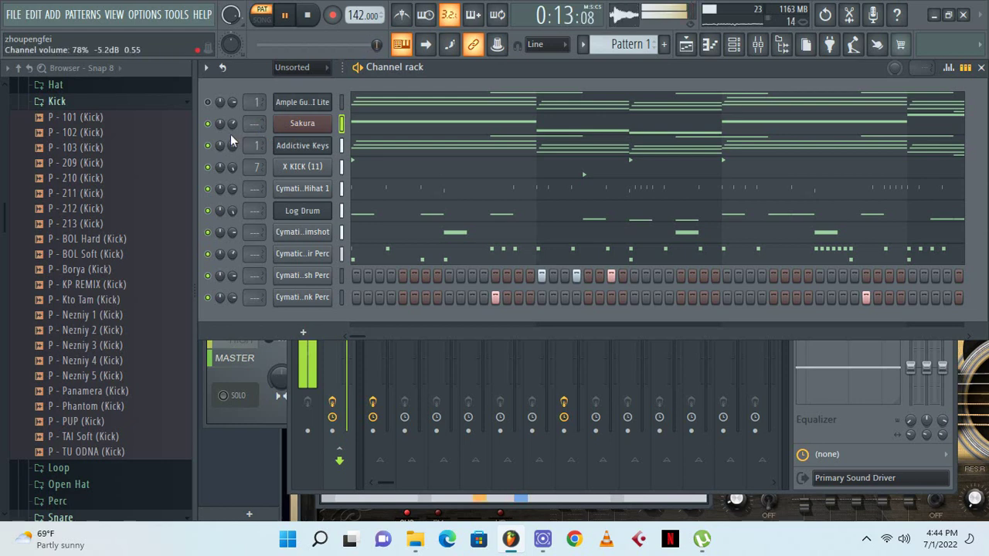
# Set the snap to 1/3 step in the Log Drum's piano roll, return to the channel rack and play the pattern
pyautogui.click(425, 216)
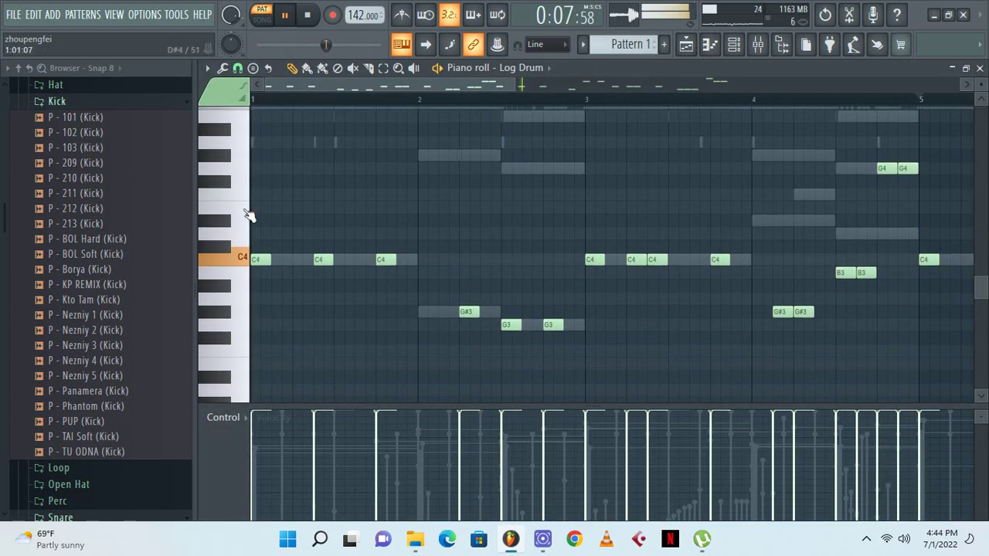
pyautogui.click(256, 71)
pyautogui.click(238, 68)
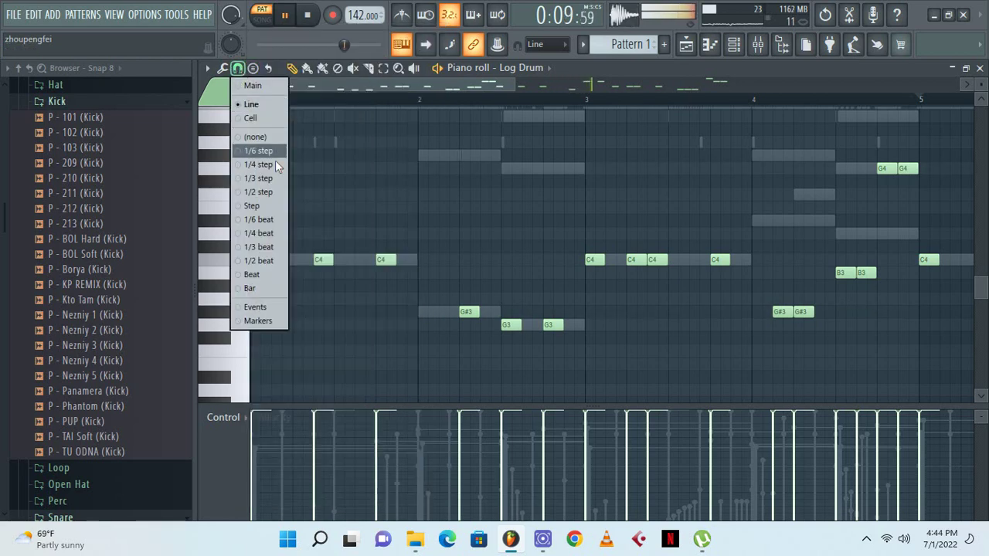
pyautogui.click(272, 180)
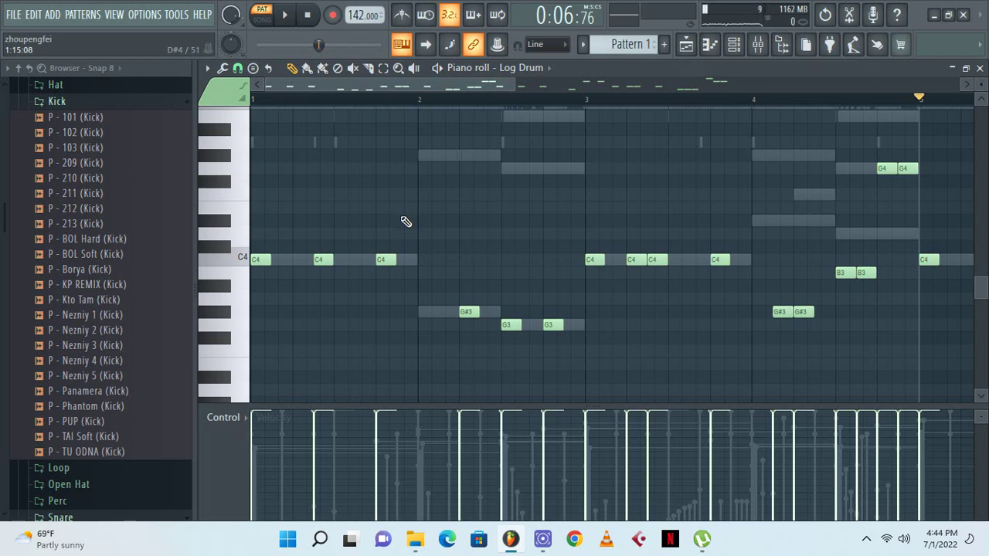
pyautogui.click(979, 68)
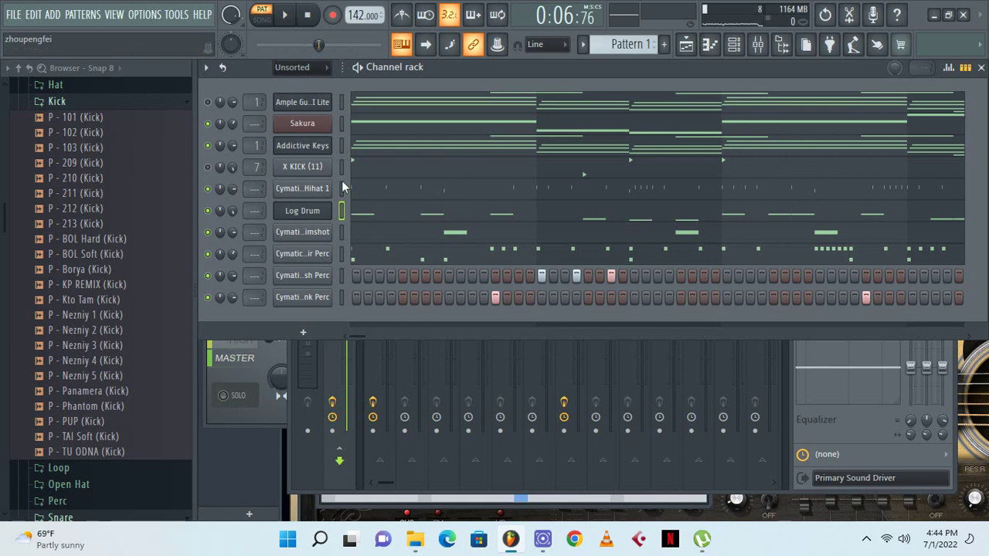
pyautogui.press('space')
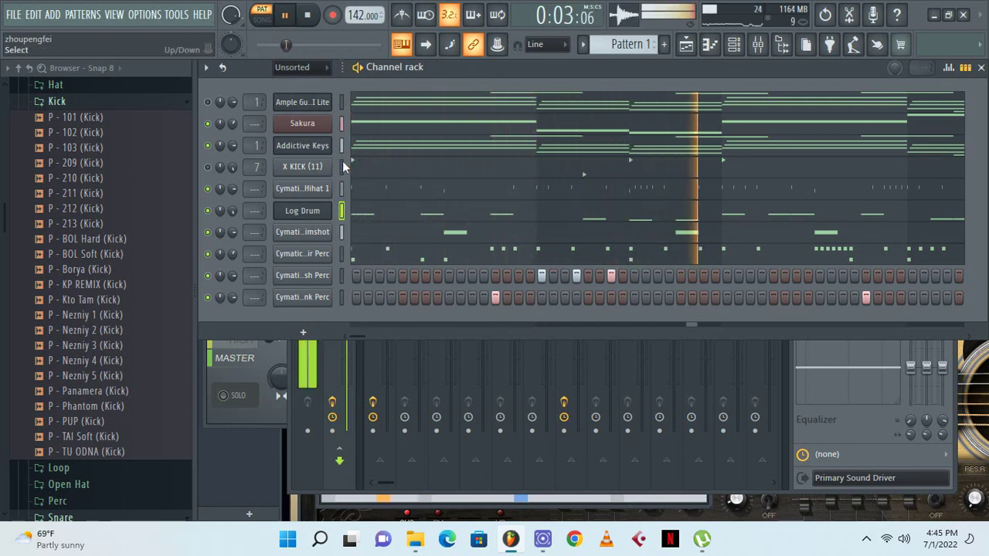
# Add upper Sakura half-bar notes: C5 in the second half of bar 1, plus D#5 and D5 in bar 2
pyautogui.click(409, 126)
pyautogui.click(337, 221)
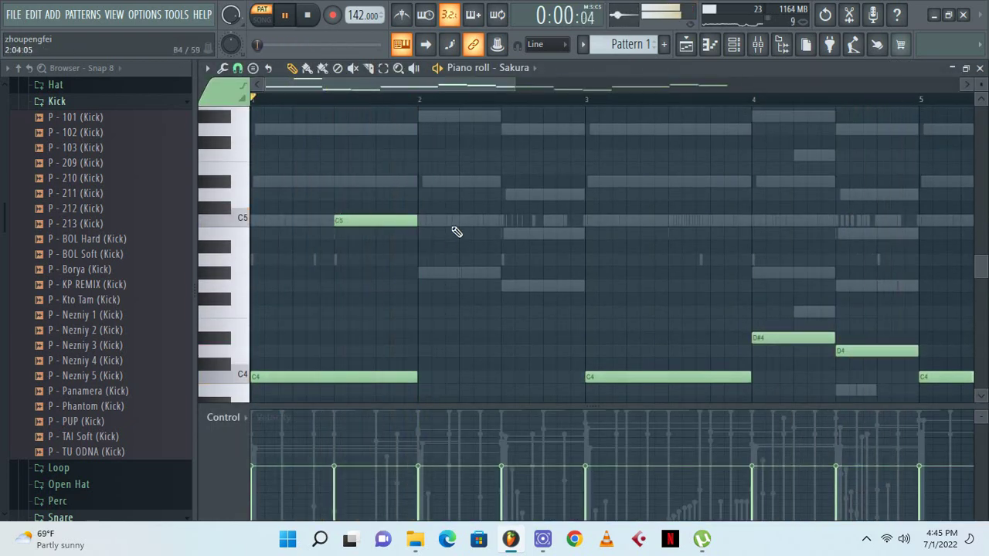
pyautogui.click(421, 182)
pyautogui.click(507, 195)
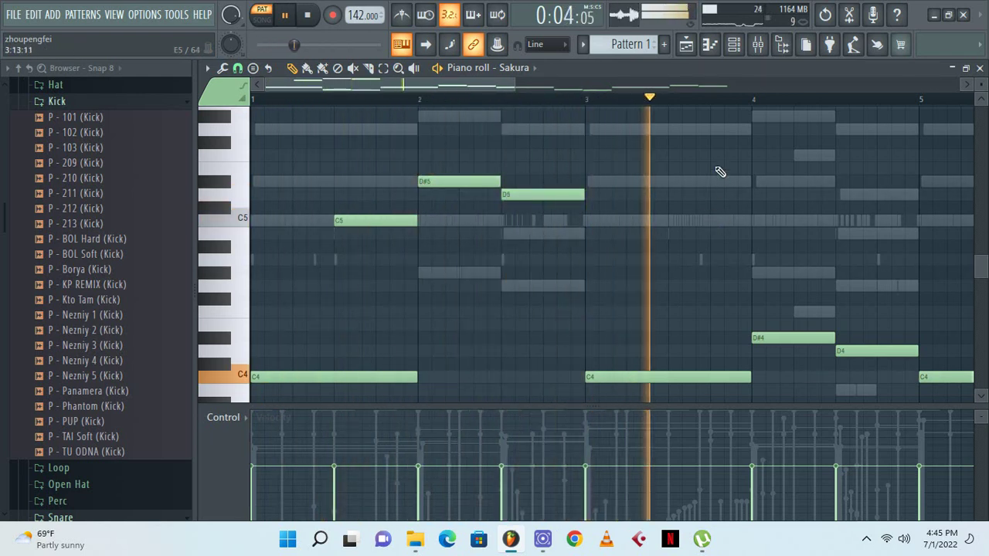
# Extend the upper Sakura line with half-bar notes: G5 in the second half of bar 3, plus G#5 and B5 in bar 4
pyautogui.click(673, 132)
pyautogui.scroll(2, 692, 176)
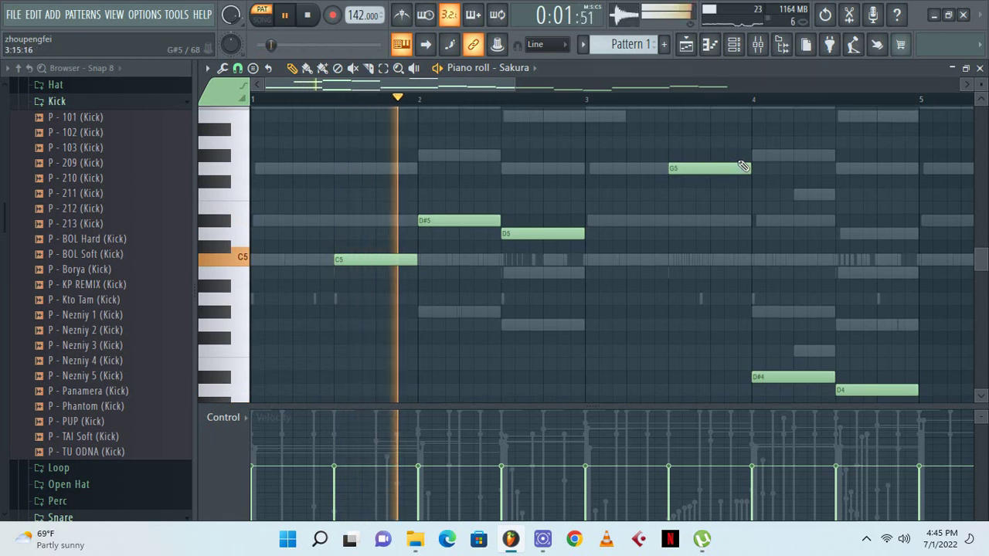
pyautogui.click(756, 156)
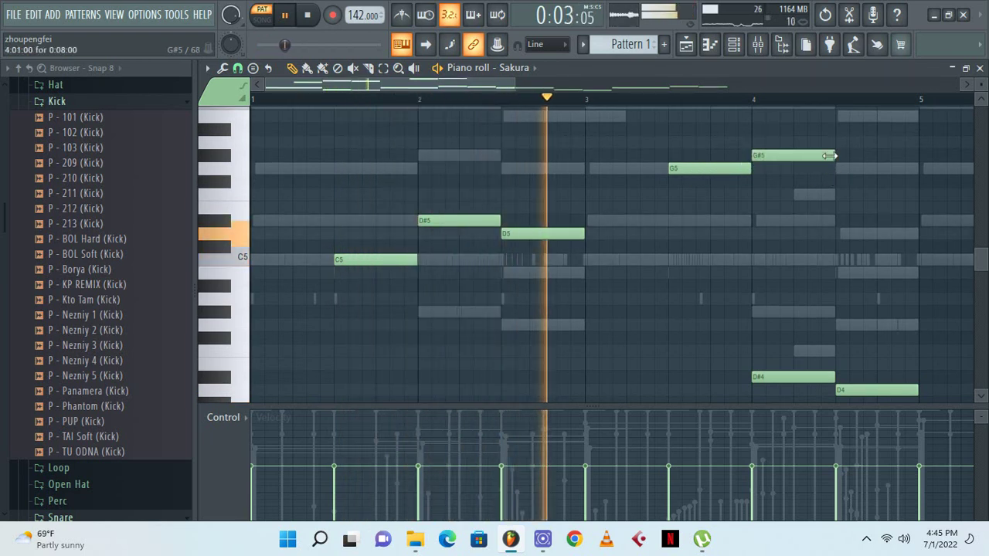
pyautogui.click(846, 116)
pyautogui.moveTo(848, 117); pyautogui.dragTo(842, 117)
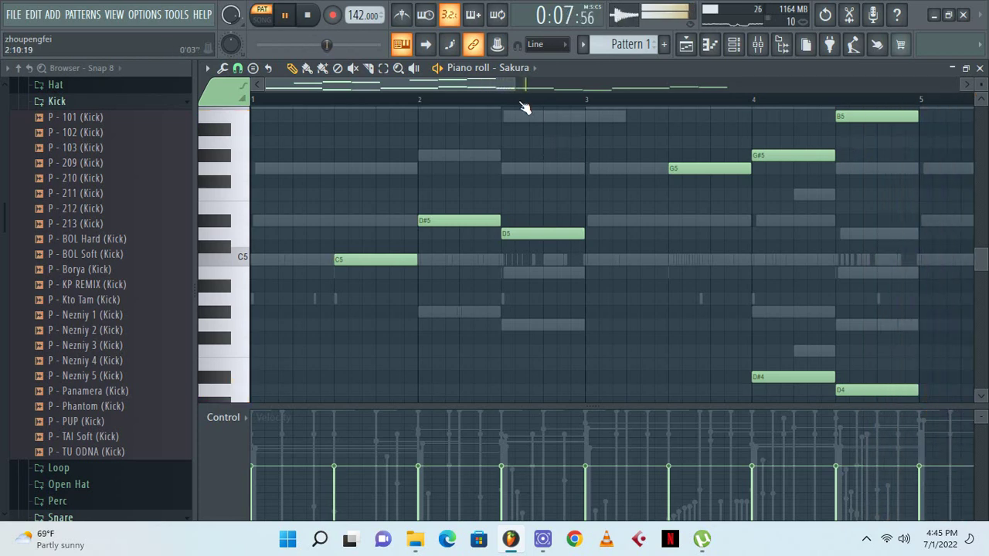
# Delete the old Sakura notes in bars 5–8 and refill them with a duplicate of bars 1–4
pyautogui.press('space')
pyautogui.moveTo(516, 84); pyautogui.dragTo(851, 186)
pyautogui.press('space')
pyautogui.scroll(-3, 819, 216)
pyautogui.rightClick(804, 233)
pyautogui.rightClick(769, 221)
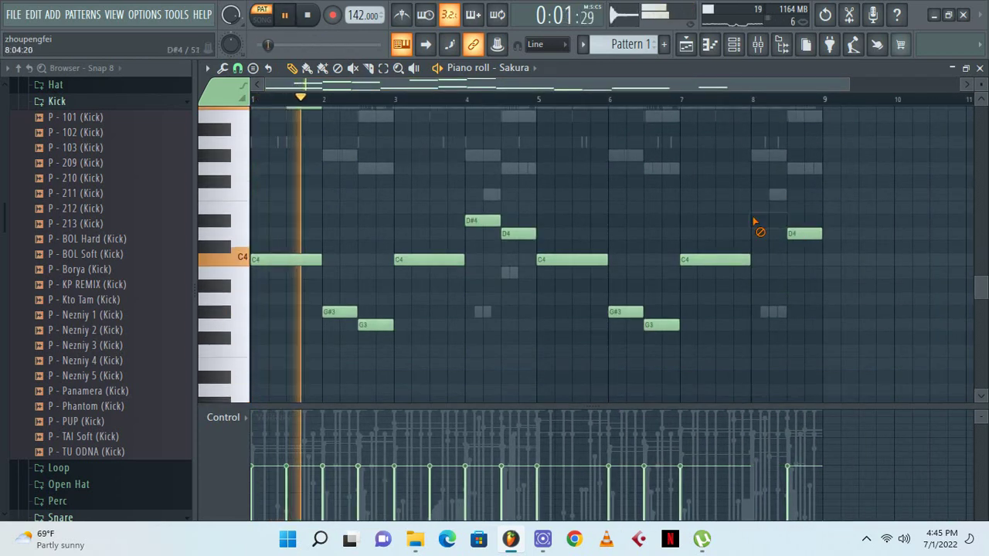
pyautogui.rightClick(739, 260)
pyautogui.rightClick(661, 326)
pyautogui.rightClick(627, 312)
pyautogui.rightClick(595, 259)
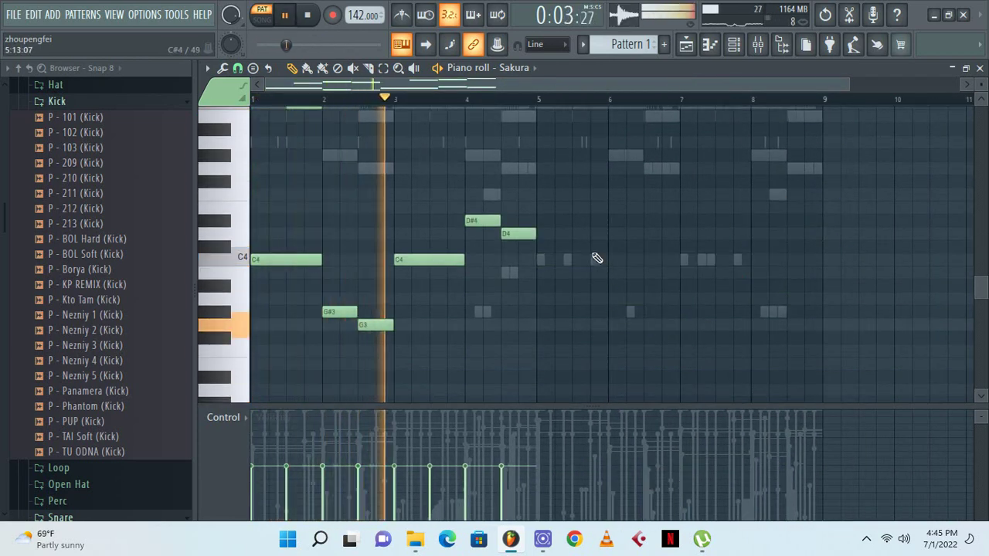
pyautogui.hotkey('ctrl', 'b')
pyautogui.scroll(3, 564, 231)
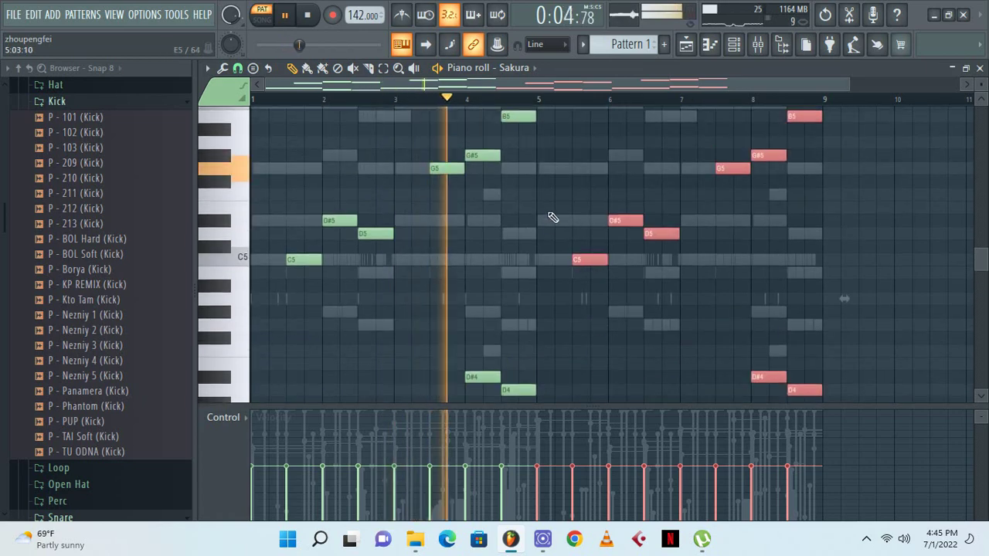
# Add half-bar Sakura harmony notes: G5 in the second half of bar 5, G#5 and B5 in bar 6, and C6 in the second half of bar 7
pyautogui.click(587, 168)
pyautogui.click(620, 156)
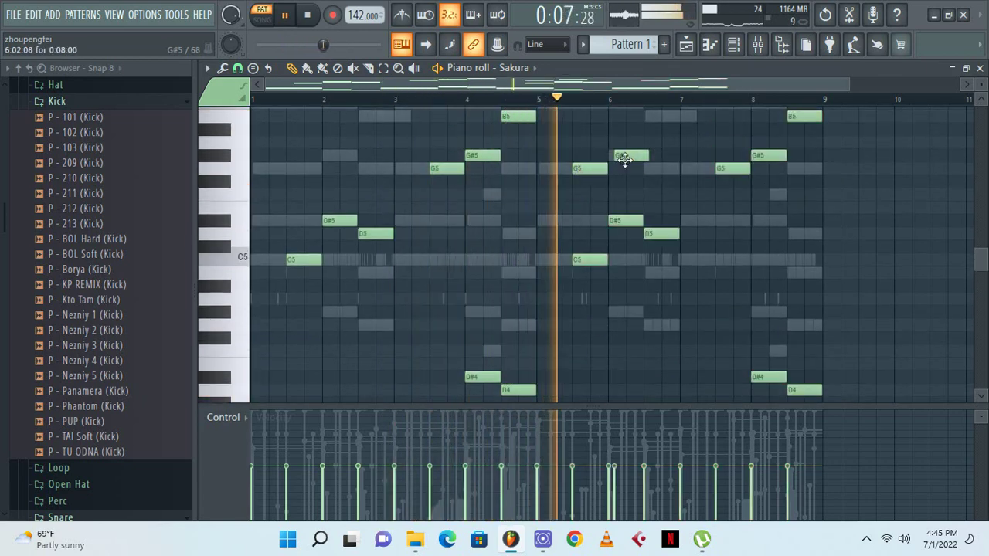
pyautogui.scroll(2, 630, 166)
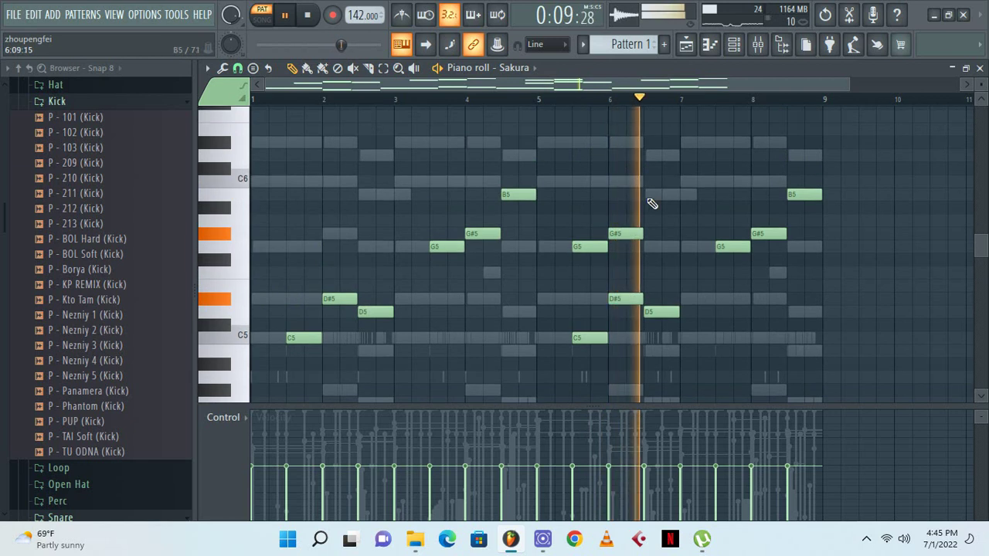
pyautogui.click(649, 193)
pyautogui.click(728, 181)
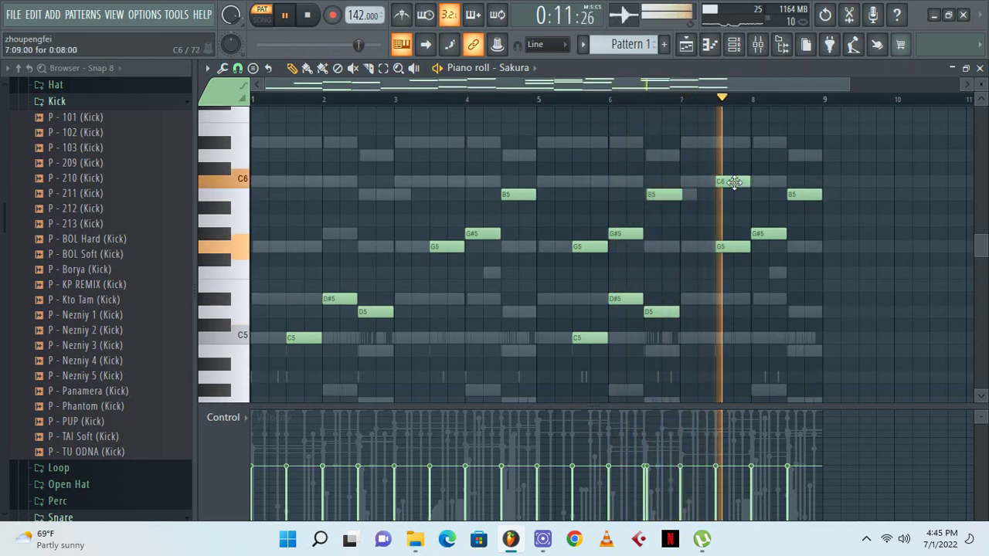
# Add half-bar Sakura notes in bar 8: D#6 in the first half and D6 in the second half
pyautogui.click(766, 142)
pyautogui.scroll(1, 769, 163)
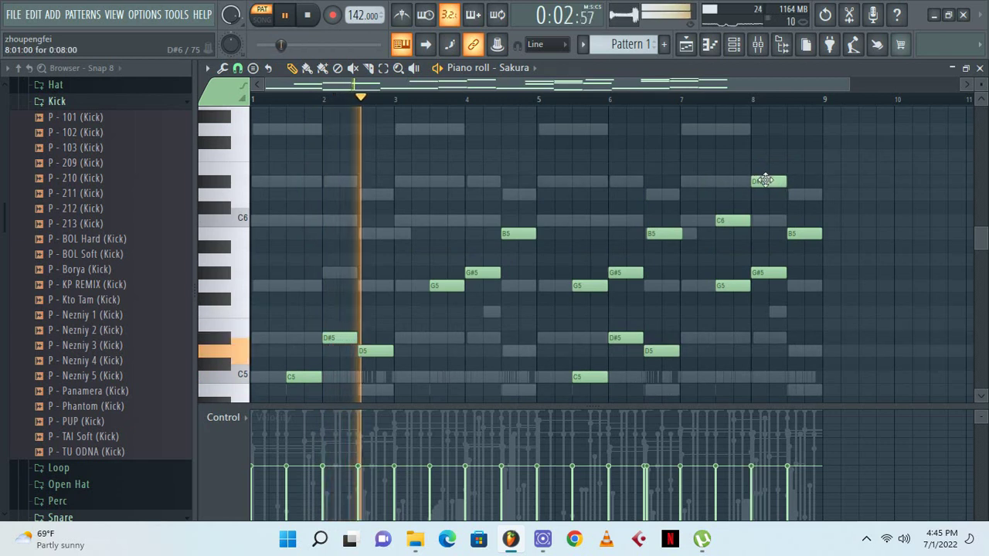
pyautogui.click(802, 194)
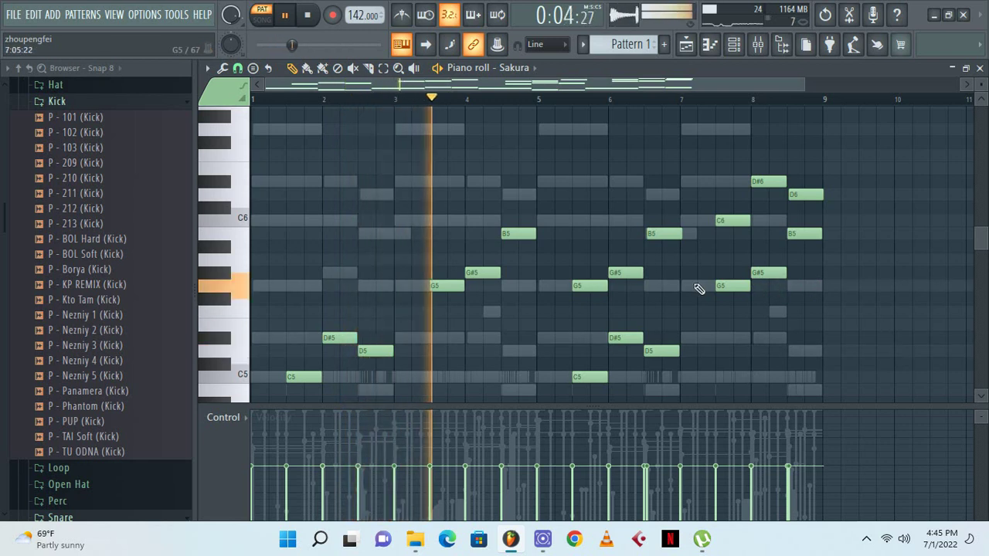
# Set the piano roll snap to Line and align the off-grid B5 in bar 6 and D6 in bar 8 to the half-bar lines
pyautogui.click(237, 68)
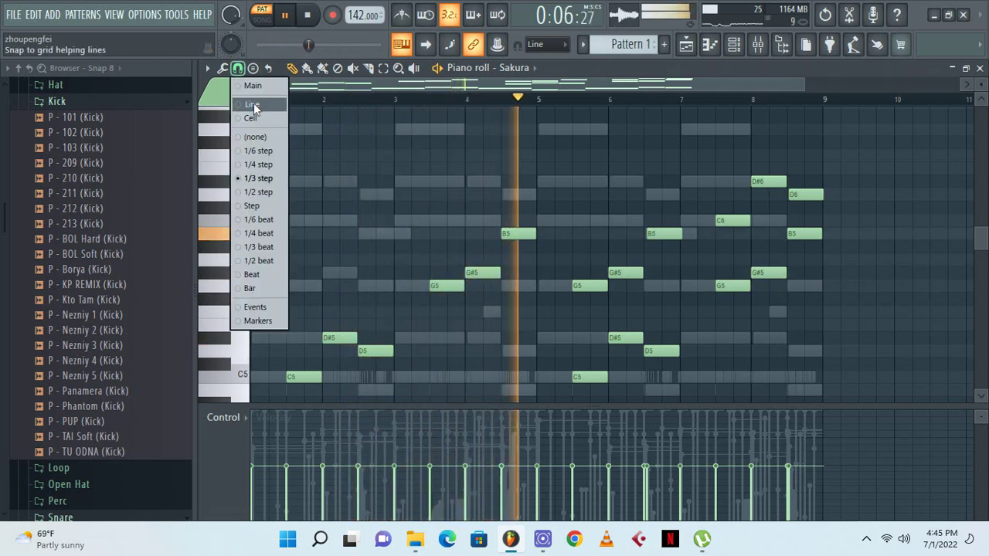
pyautogui.click(255, 104)
pyautogui.scroll(-4, 744, 287)
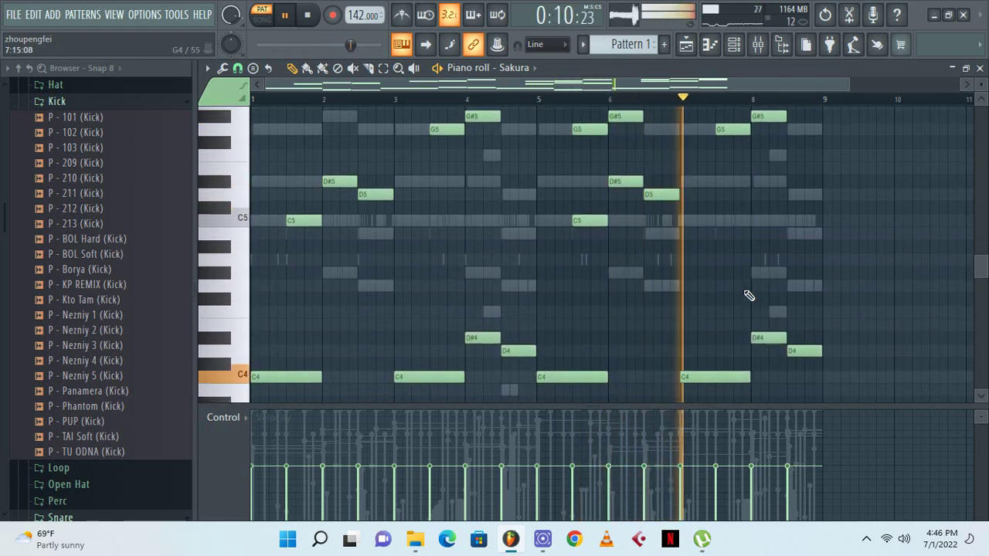
# Review the low and high Sakura notes across all eight bars while the pattern plays
pyautogui.scroll(3, 749, 294)
pyautogui.scroll(3, 746, 284)
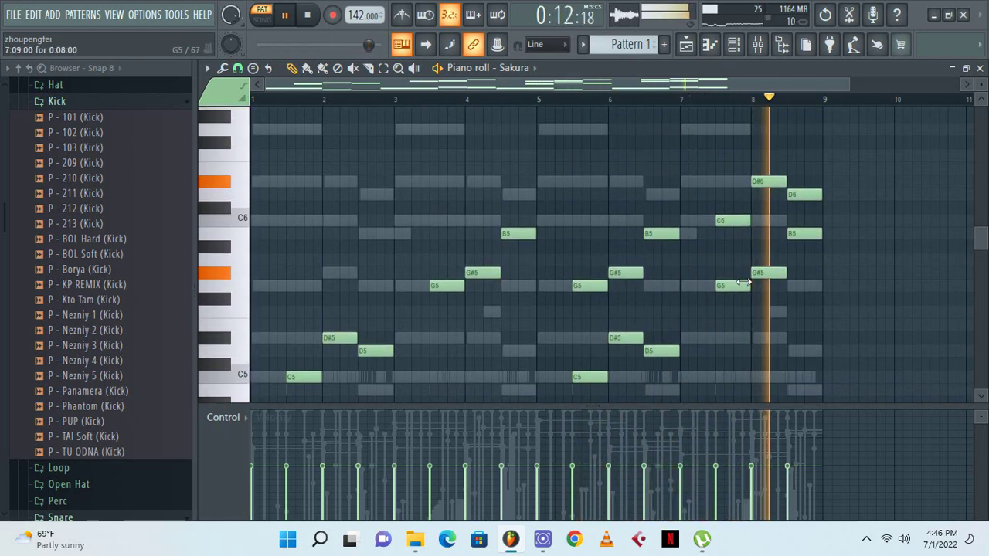
pyautogui.scroll(-3, 787, 301)
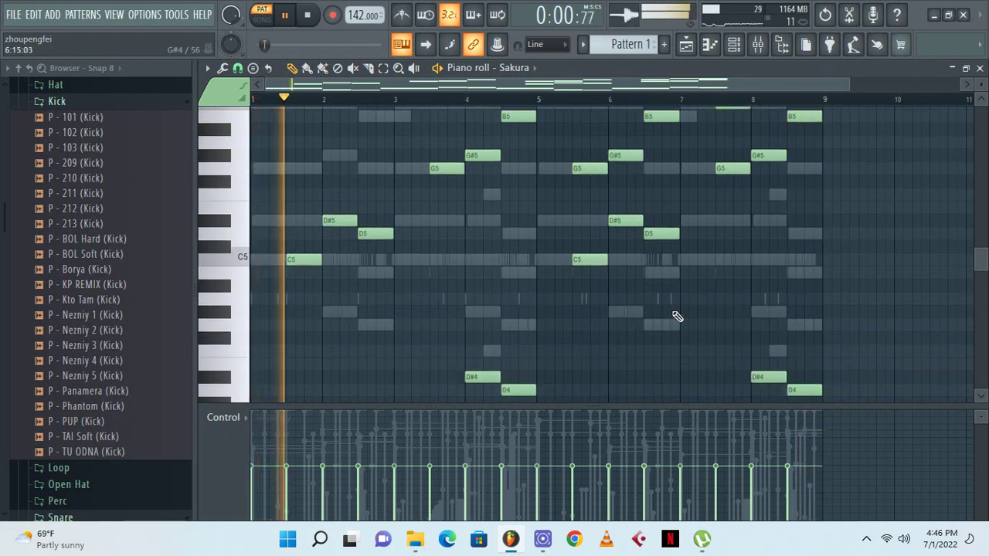
pyautogui.scroll(-4, 547, 316)
pyautogui.scroll(7, 541, 316)
pyautogui.scroll(-4, 545, 315)
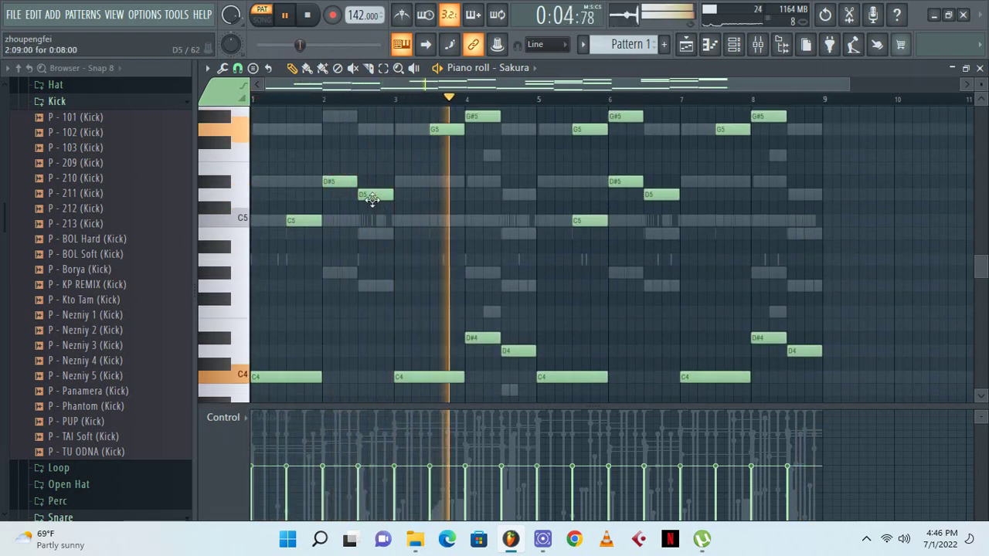
pyautogui.scroll(2, 397, 219)
pyautogui.scroll(1, 456, 257)
pyautogui.scroll(-3, 455, 258)
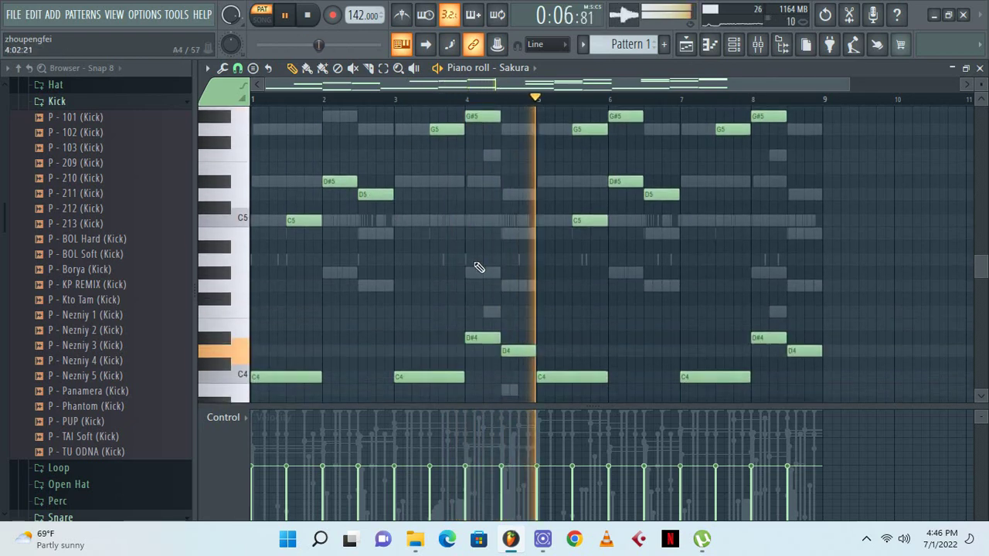
# Close the piano roll and save the project as spaderssssss in the June folder
pyautogui.click(980, 69)
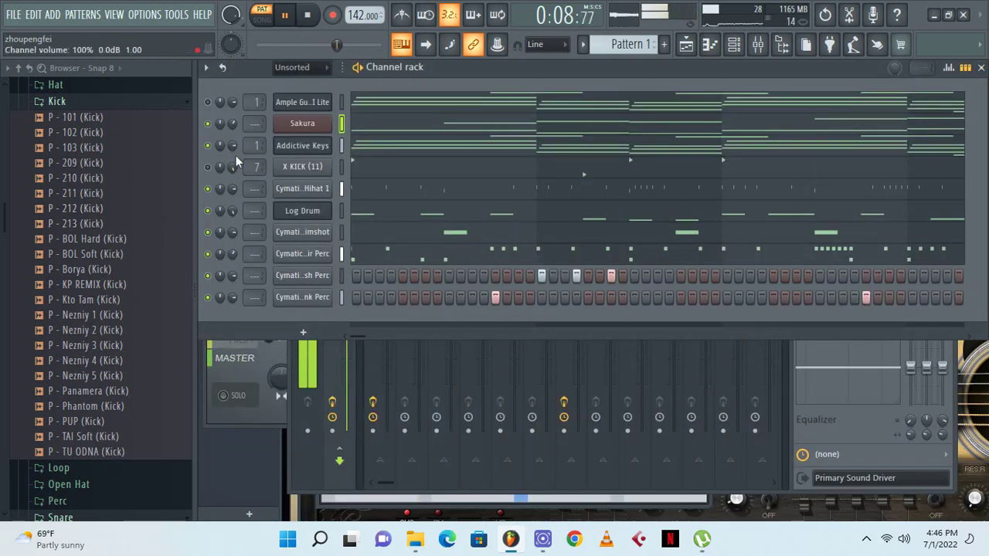
pyautogui.click(6, 12)
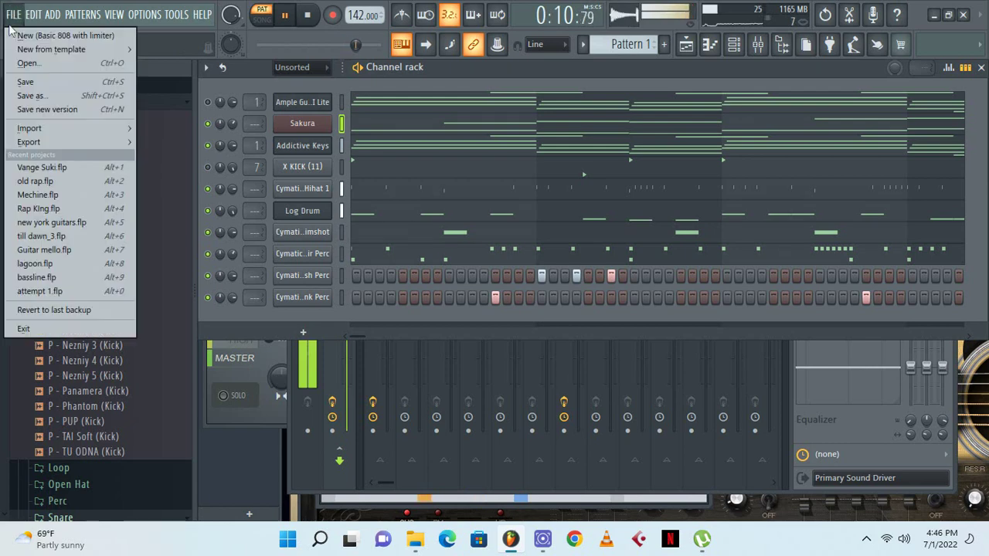
pyautogui.click(26, 82)
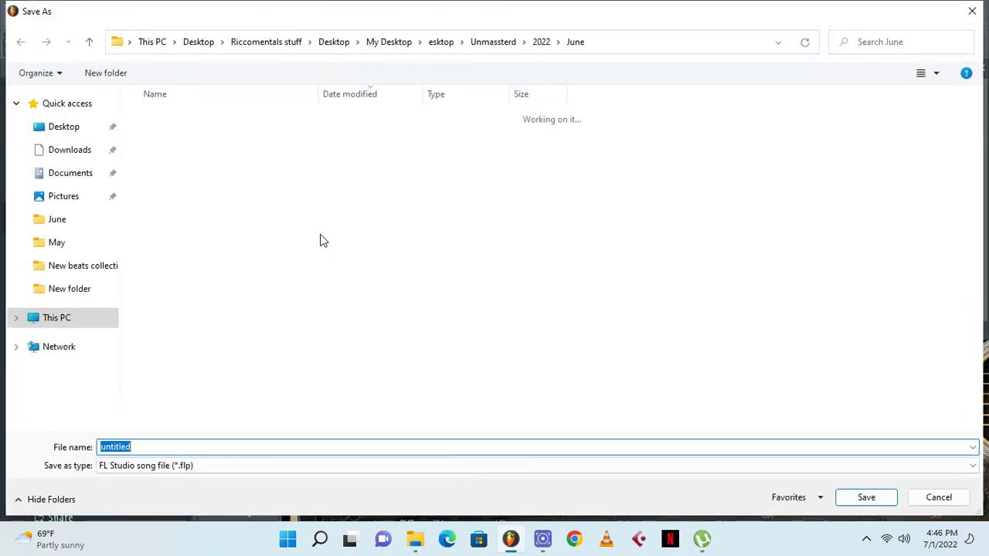
pyautogui.press('BackSpace')
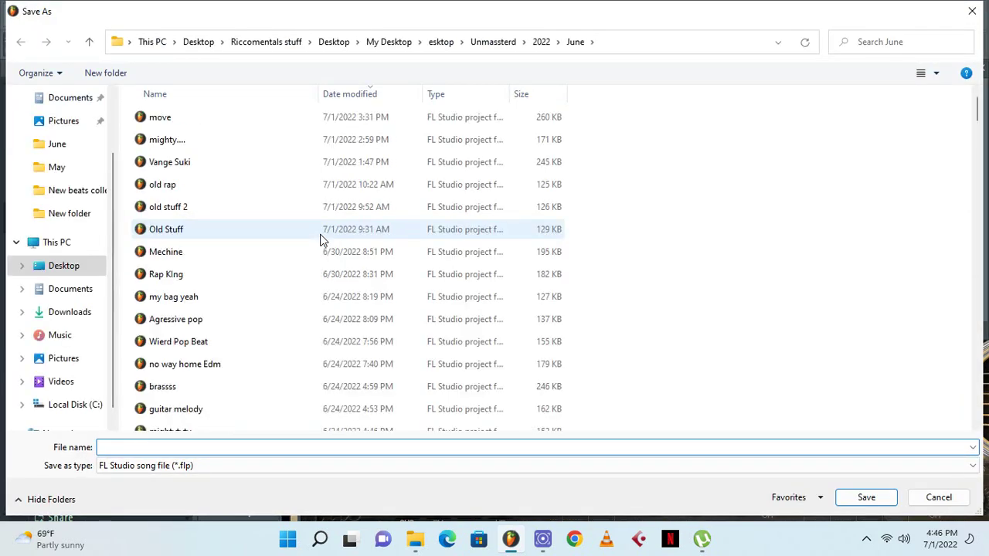
pyautogui.write('spaderssssss')
pyautogui.press('Return')
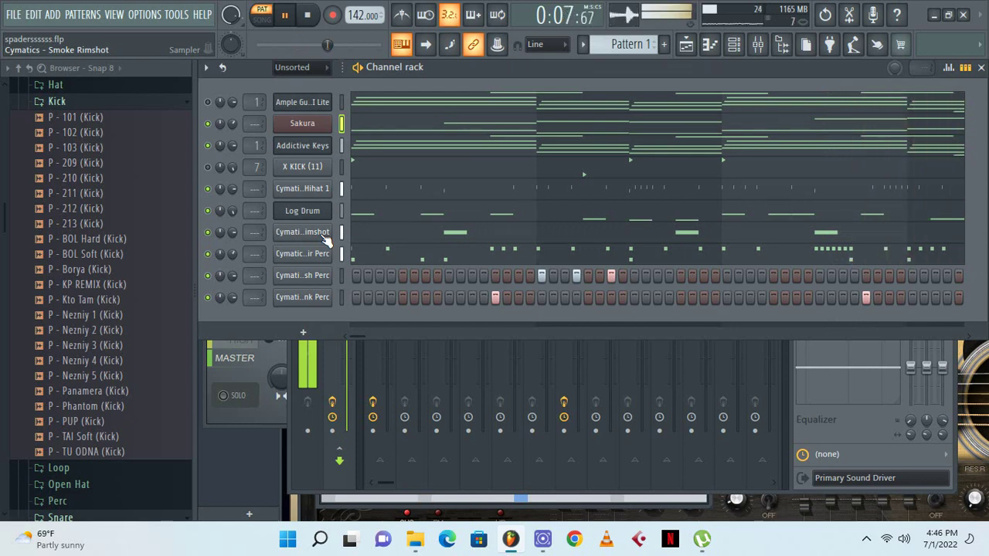
# Reopen the Sakura piano roll, lower the B5 note in the second half of bar 4 to G5, and save the project
pyautogui.click(425, 129)
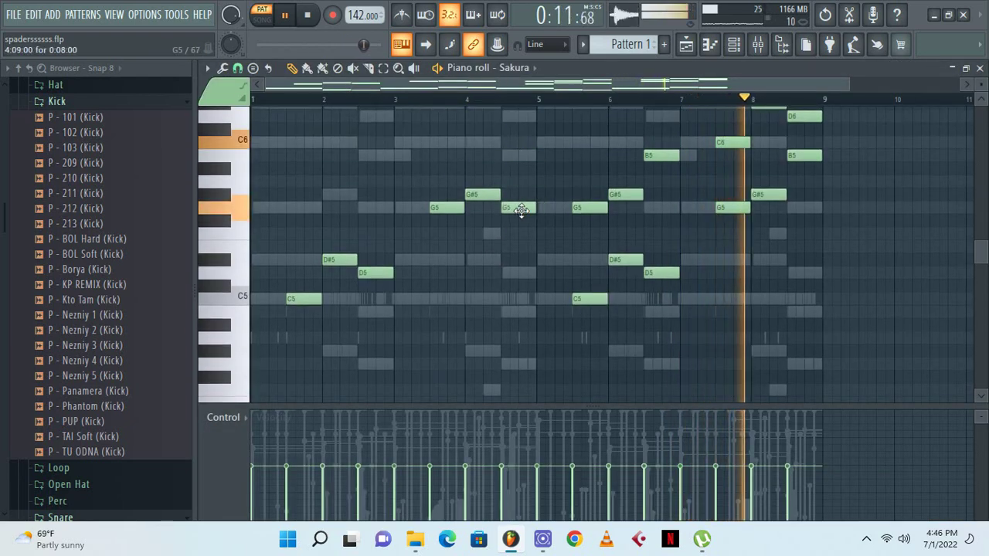
pyautogui.click(13, 15)
pyautogui.click(47, 81)
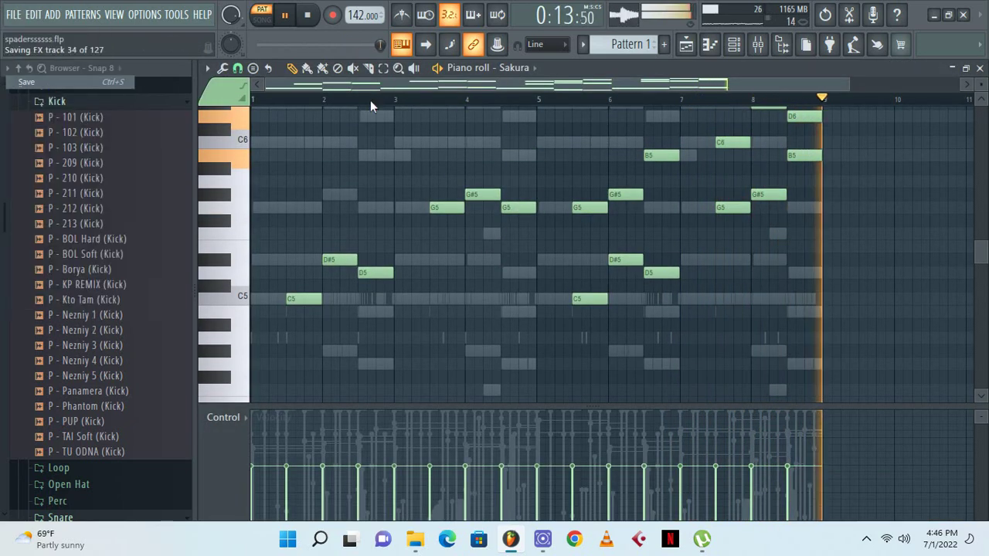
# Lower the Sakura D6 note in the second half of bar 8 to G5
pyautogui.scroll(4, 508, 185)
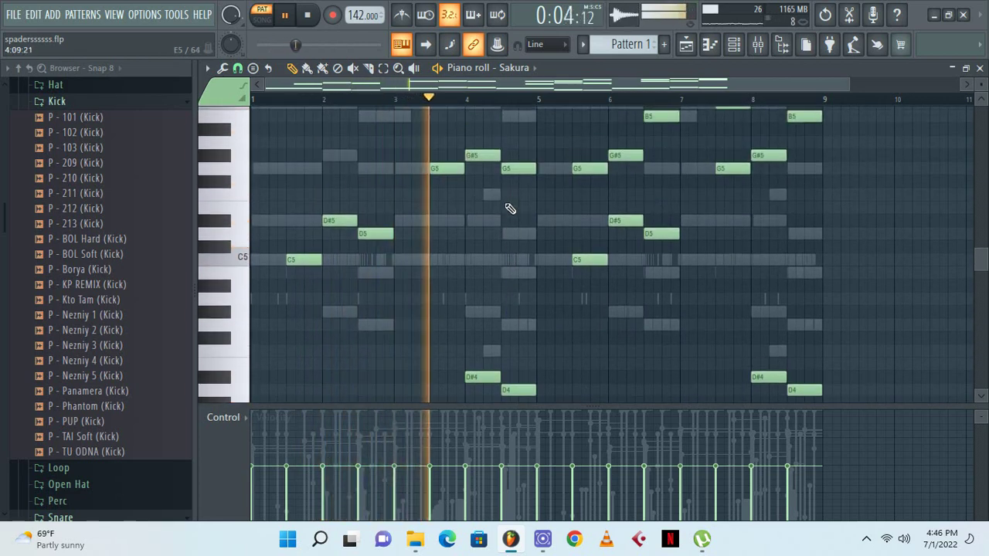
pyautogui.scroll(-1, 533, 237)
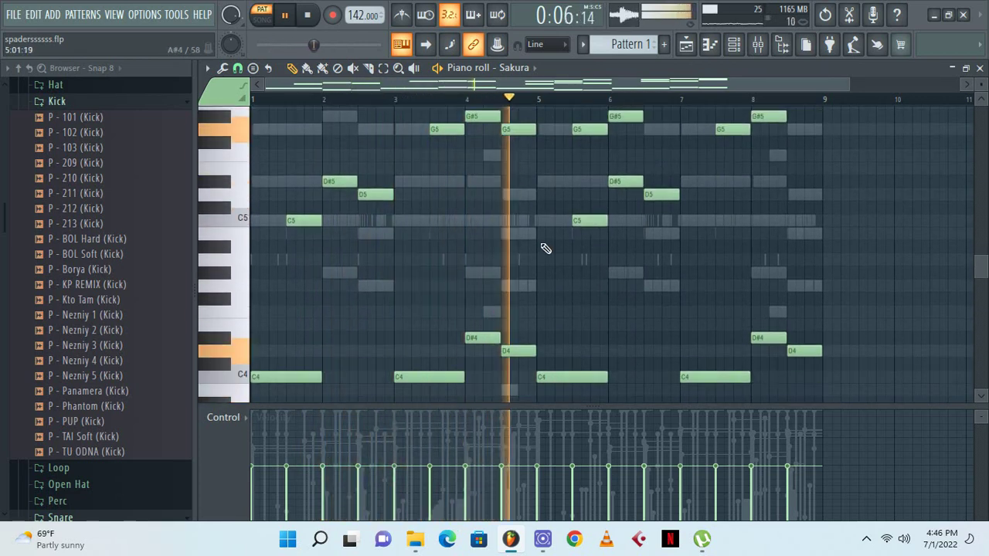
pyautogui.scroll(3, 776, 201)
pyautogui.scroll(1, 776, 201)
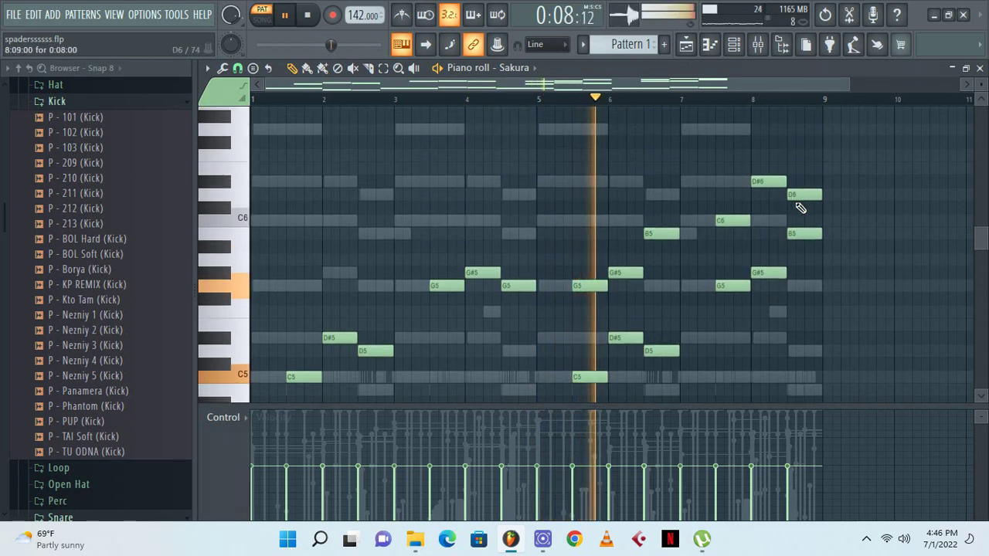
pyautogui.scroll(2, 812, 214)
pyautogui.scroll(-1, 817, 223)
pyautogui.scroll(-2, 827, 221)
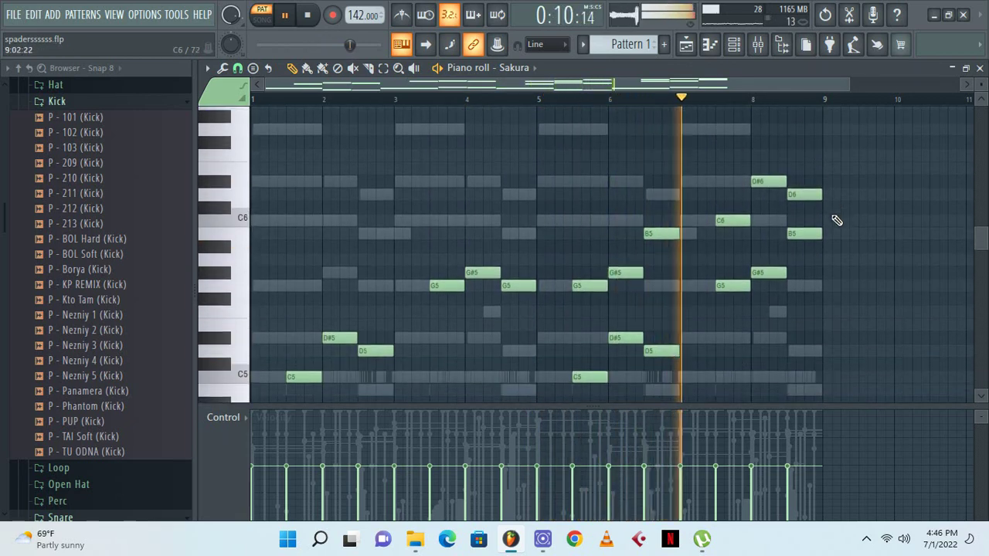
pyautogui.moveTo(795, 159); pyautogui.dragTo(783, 249)
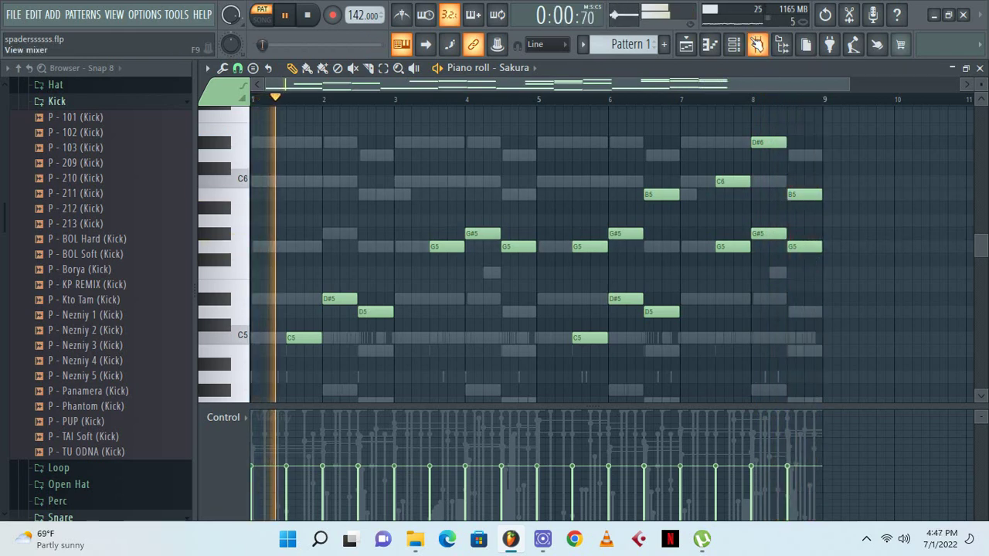
# Save the project, then mute the Log Drum and unmute X KICK (11) in the channel rack
pyautogui.press('F6')
pyautogui.click(13, 14)
pyautogui.click(26, 81)
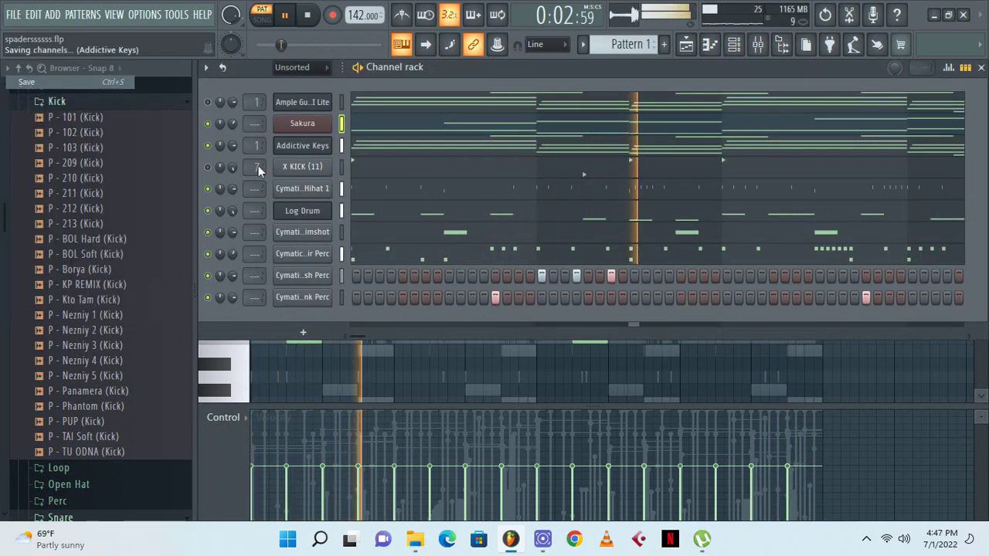
pyautogui.click(207, 211)
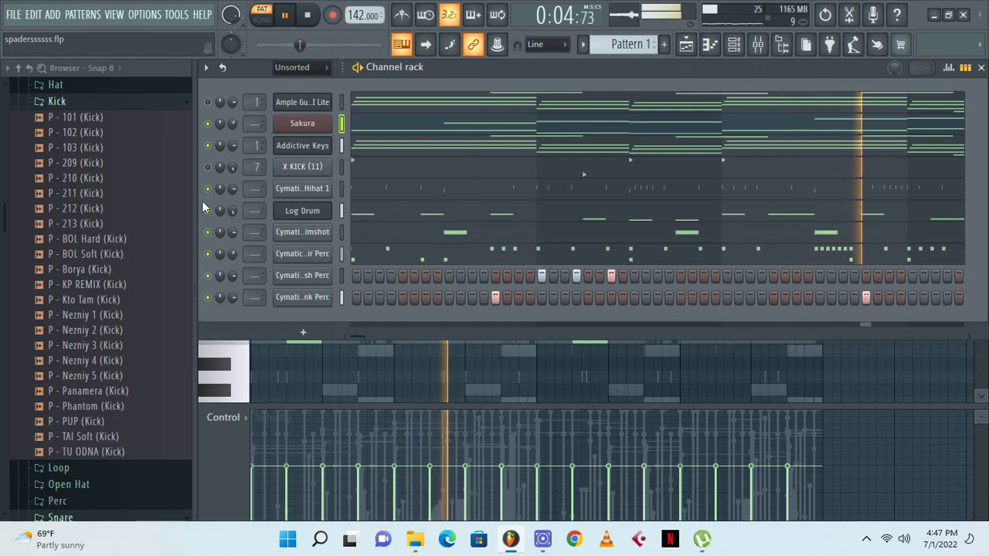
# Collapse the FreeDrumKits.net XXXTENTACION Drum Kit folder in the sample browser and save the project
pyautogui.scroll(-8, 31, 261)
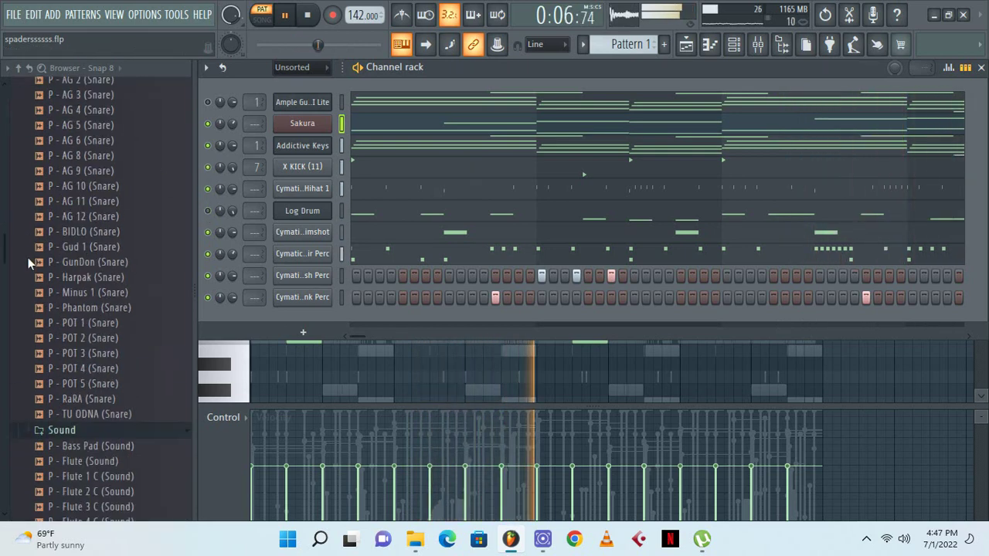
pyautogui.scroll(10, 35, 267)
pyautogui.scroll(5, 69, 255)
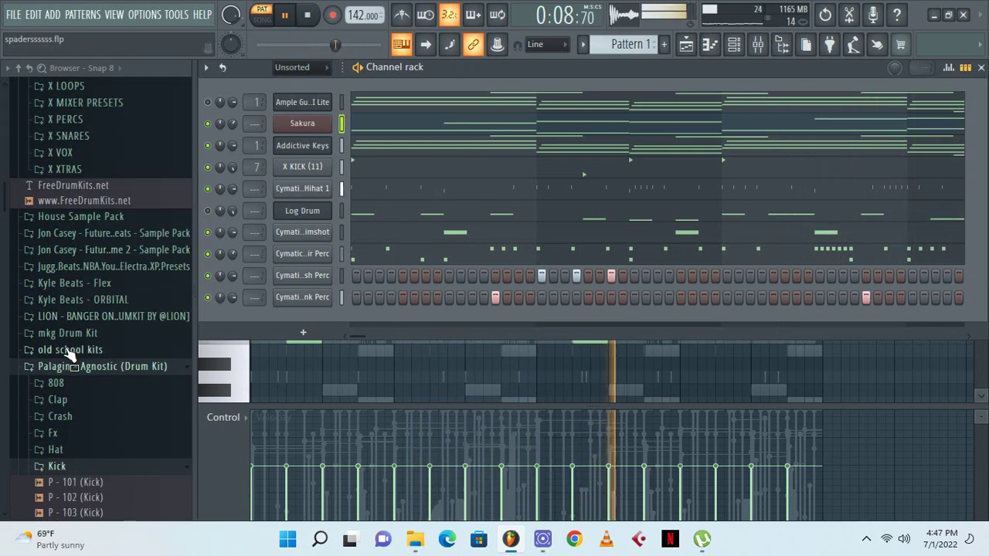
pyautogui.scroll(12, 98, 284)
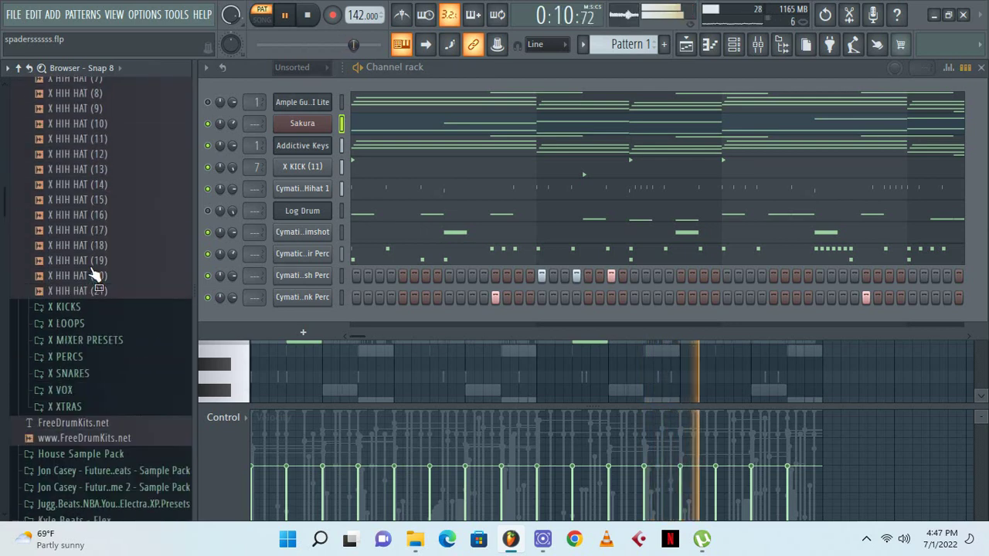
pyautogui.click(68, 126)
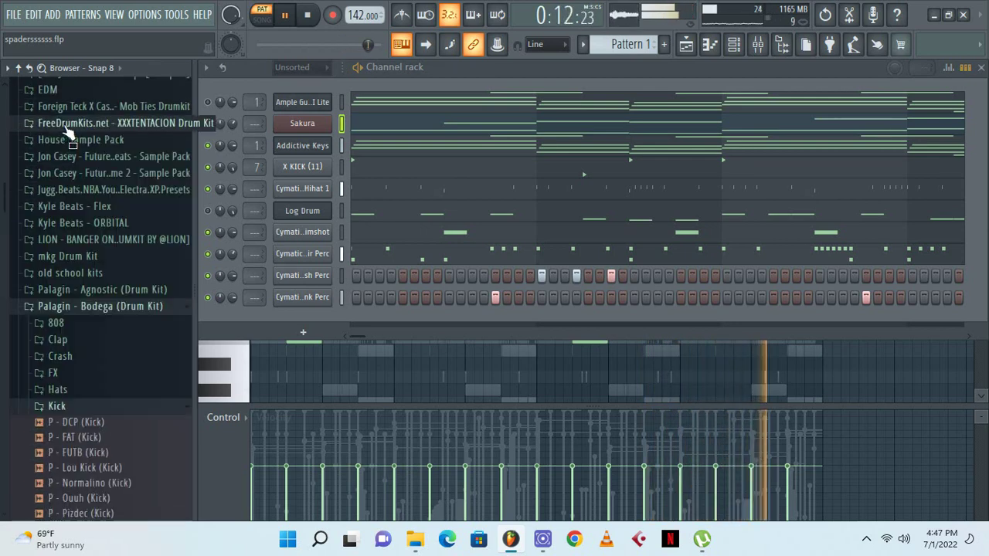
pyautogui.click(26, 15)
pyautogui.click(29, 82)
pyautogui.scroll(3, 91, 215)
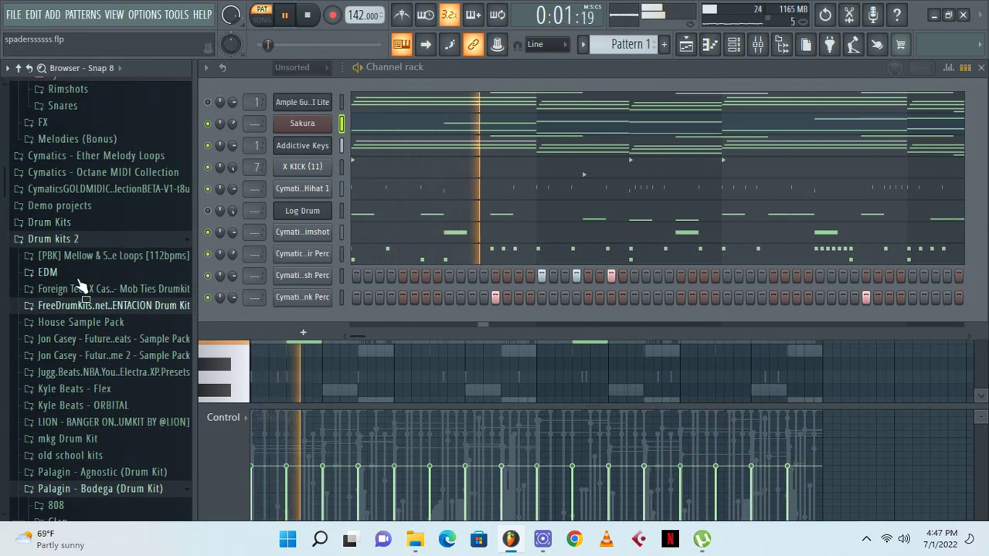
# Browse Drum Kits to the Drill 808 folder of THEDRUMCOLLECTION (LITE) and add Slide 808 (drill) as a new channel below the percs
pyautogui.click(74, 222)
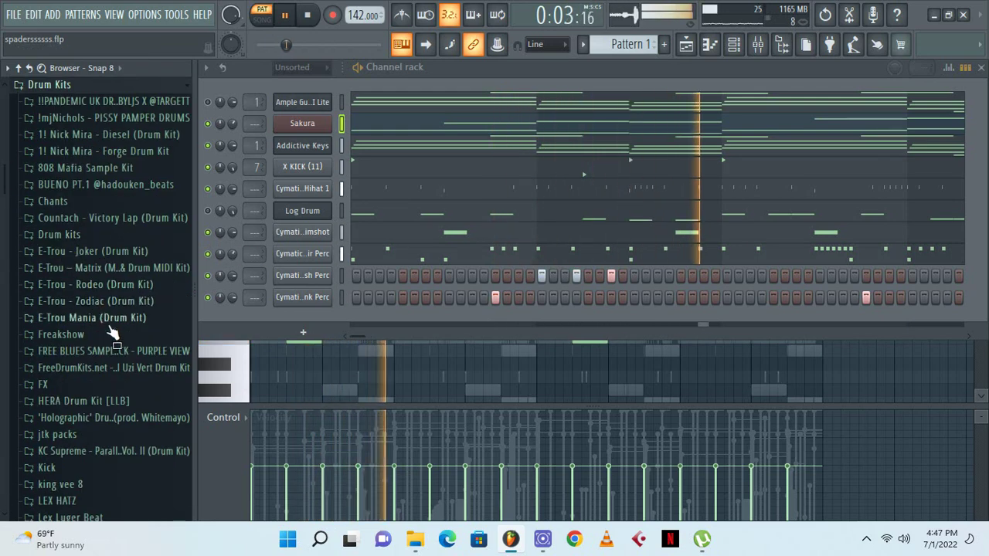
pyautogui.scroll(-8, 113, 333)
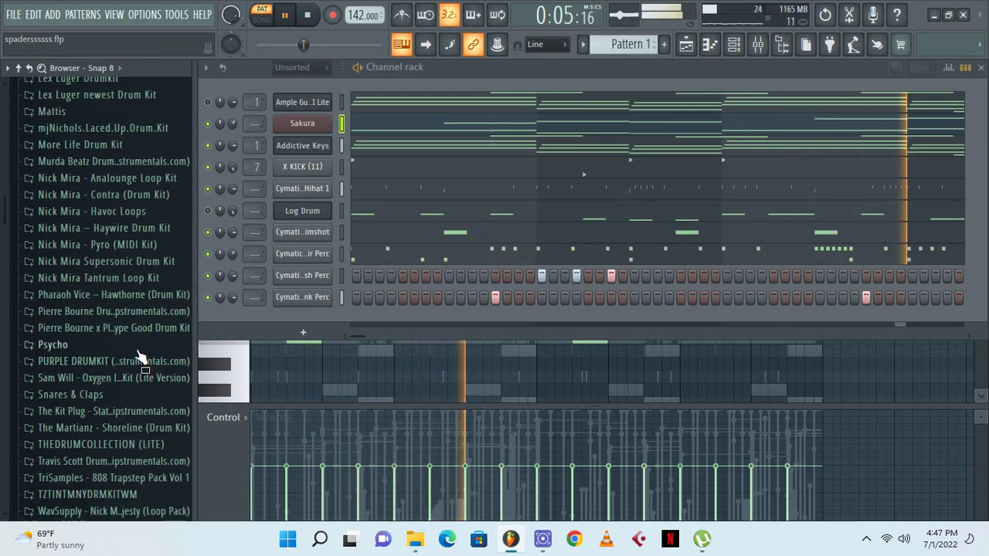
pyautogui.scroll(-2, 139, 357)
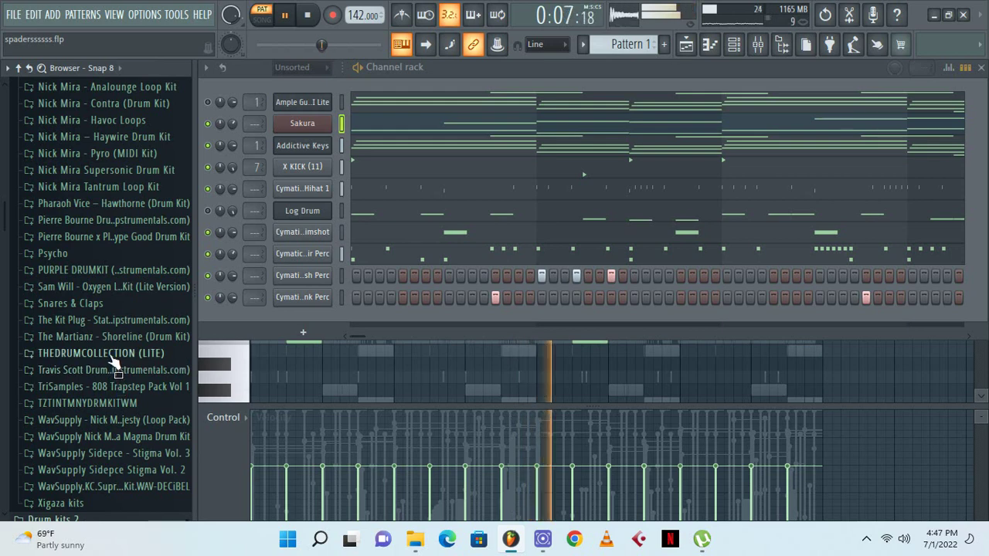
pyautogui.click(113, 357)
pyautogui.click(105, 405)
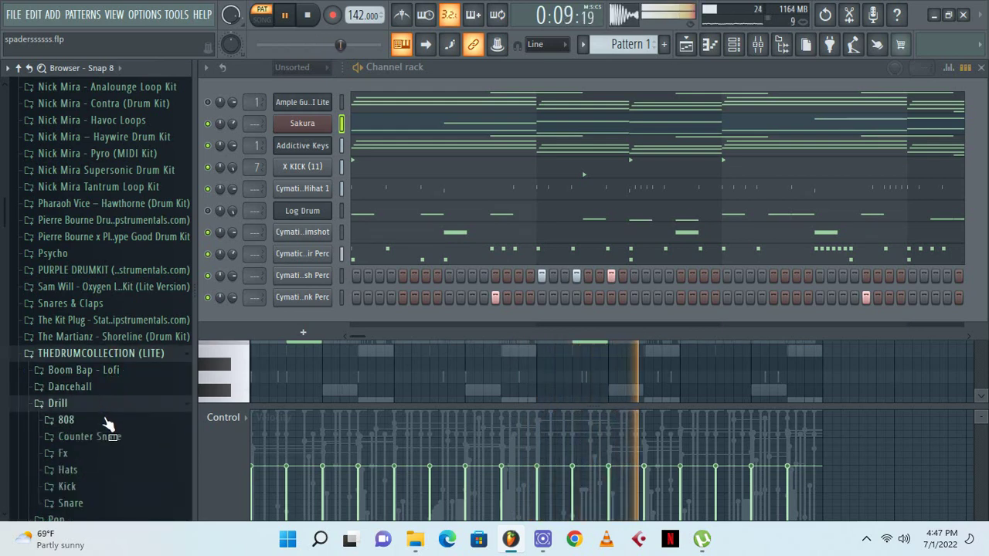
pyautogui.click(104, 422)
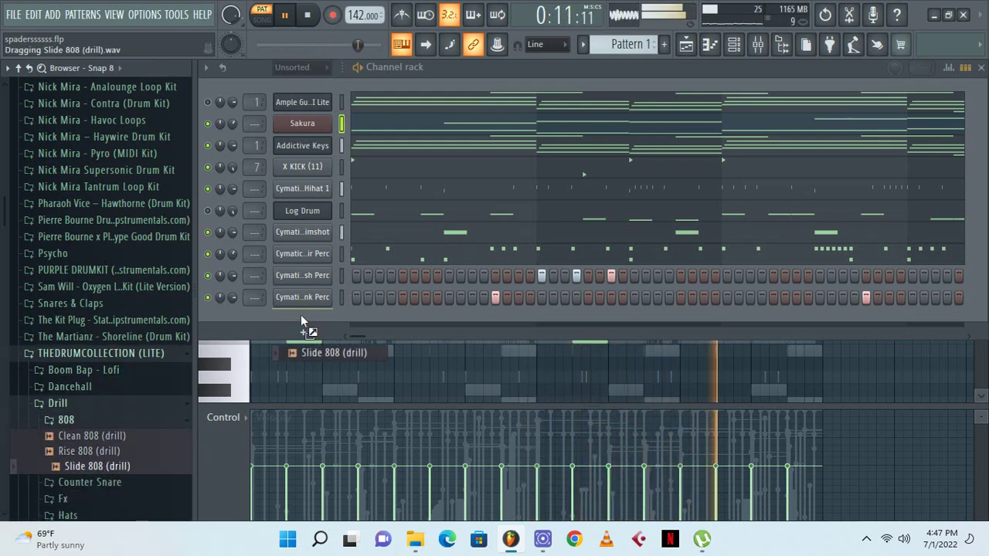
pyautogui.moveTo(302, 316); pyautogui.dragTo(254, 316)
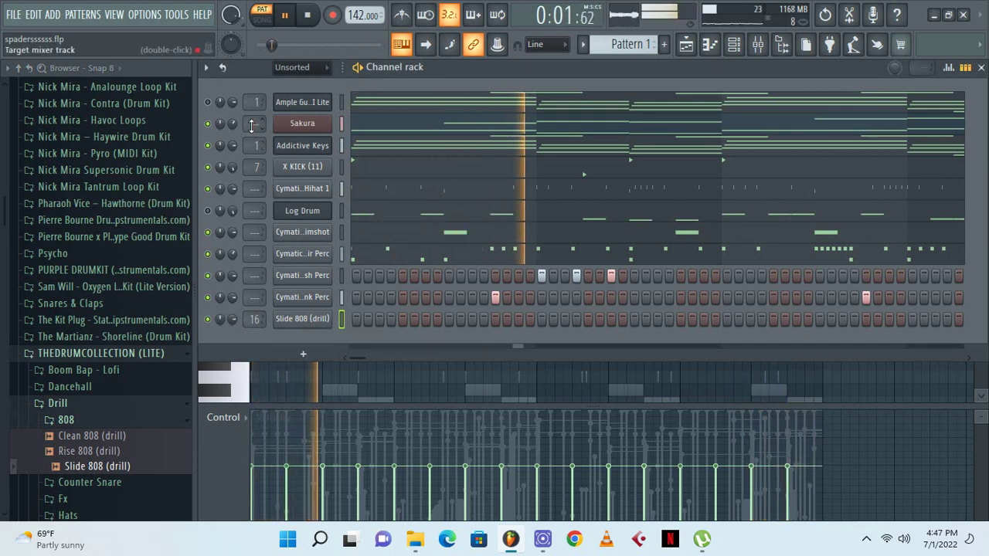
# Route Sakura to mixer track 2, the hi-hat to 3, Log Drum to 5, the rimshot to 6, the percs to 8–10 and Slide 808 to 11
pyautogui.moveTo(252, 123); pyautogui.dragTo(251, 117)
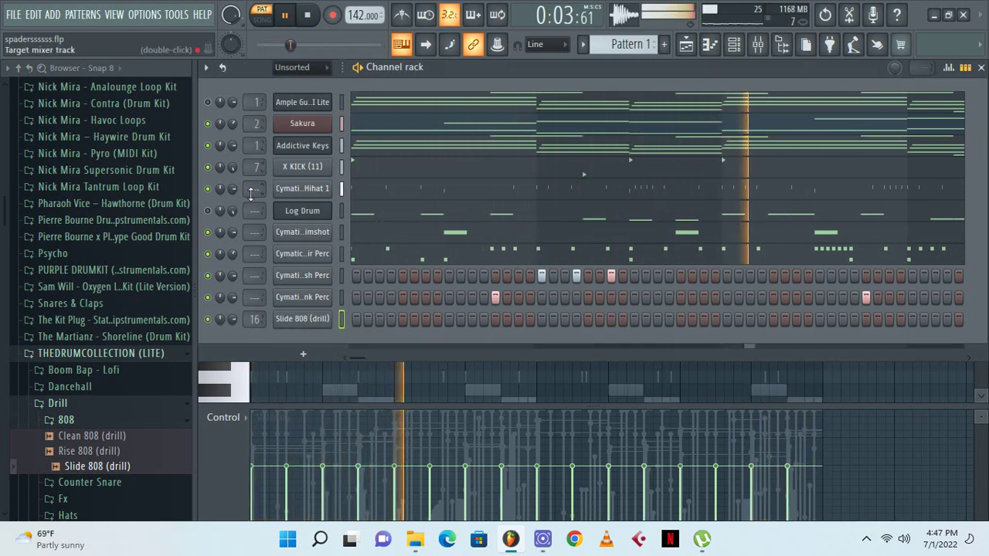
pyautogui.moveTo(252, 191); pyautogui.dragTo(251, 191)
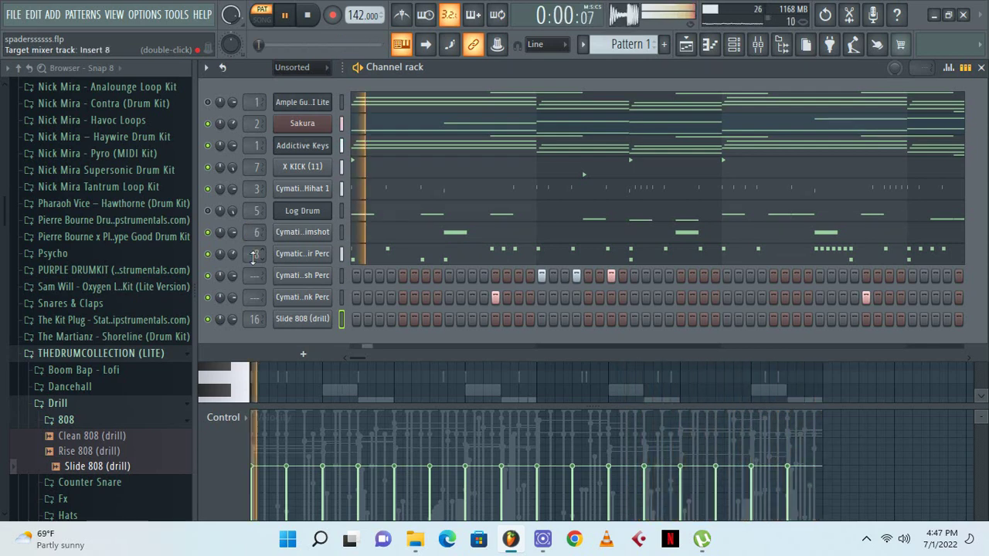
pyautogui.scroll(9, 251, 276)
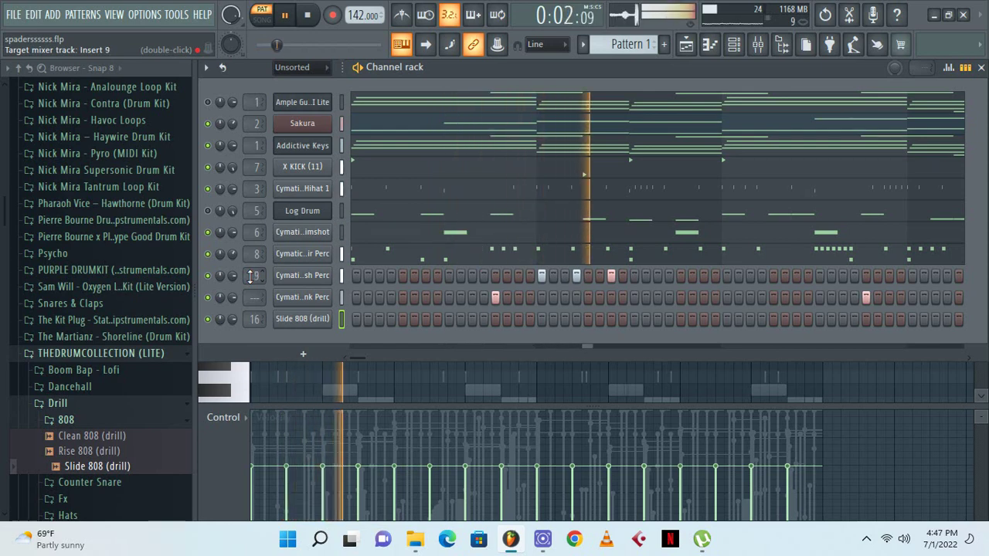
pyautogui.scroll(4, 248, 299)
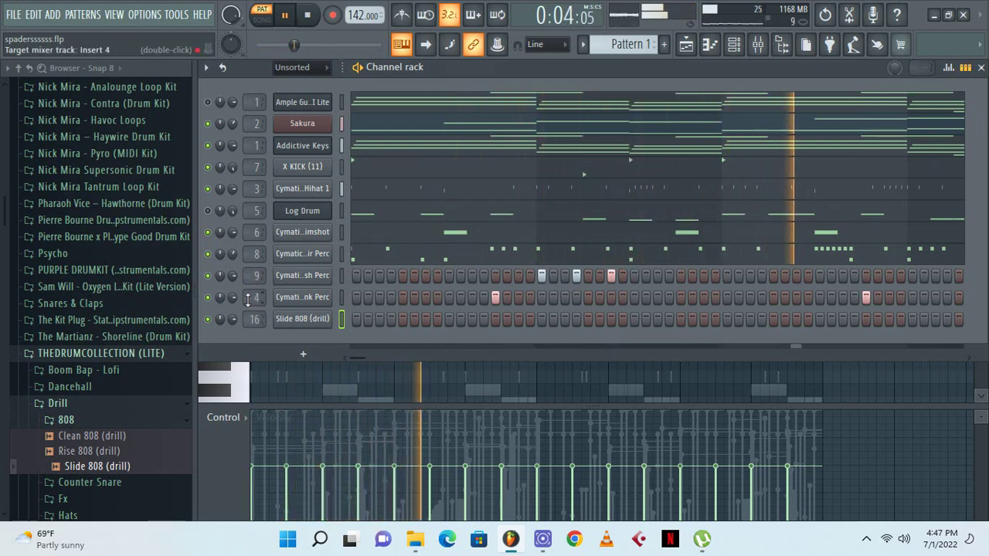
pyautogui.scroll(6, 248, 298)
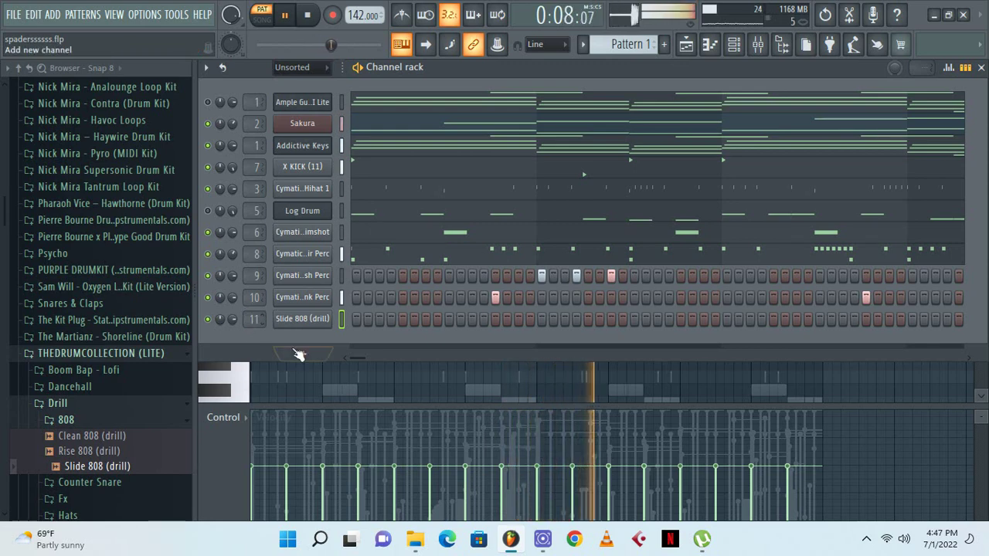
# Enable the volume envelope of the Slide 808 (drill) channel and turn down its sustain and release
pyautogui.click(302, 322)
pyautogui.click(329, 238)
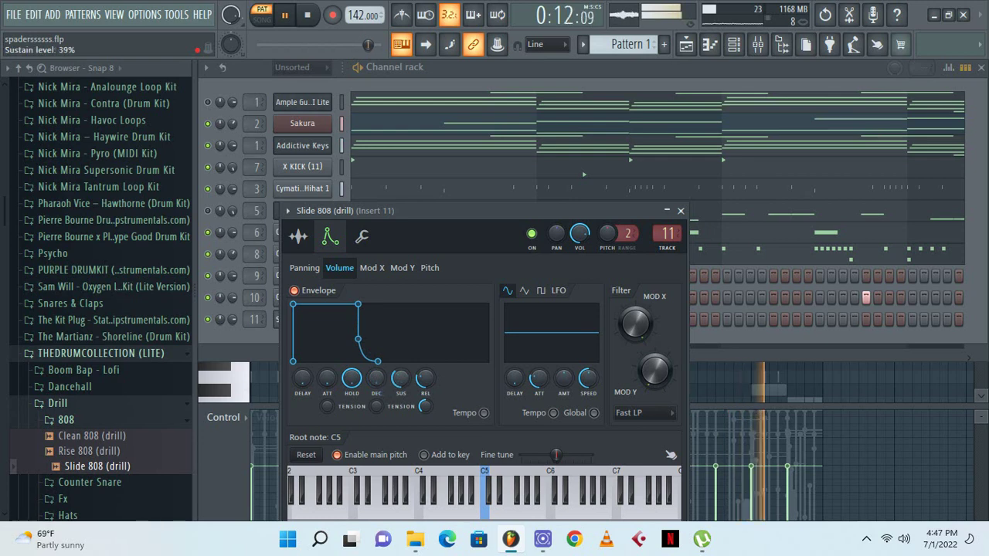
pyautogui.click(440, 81)
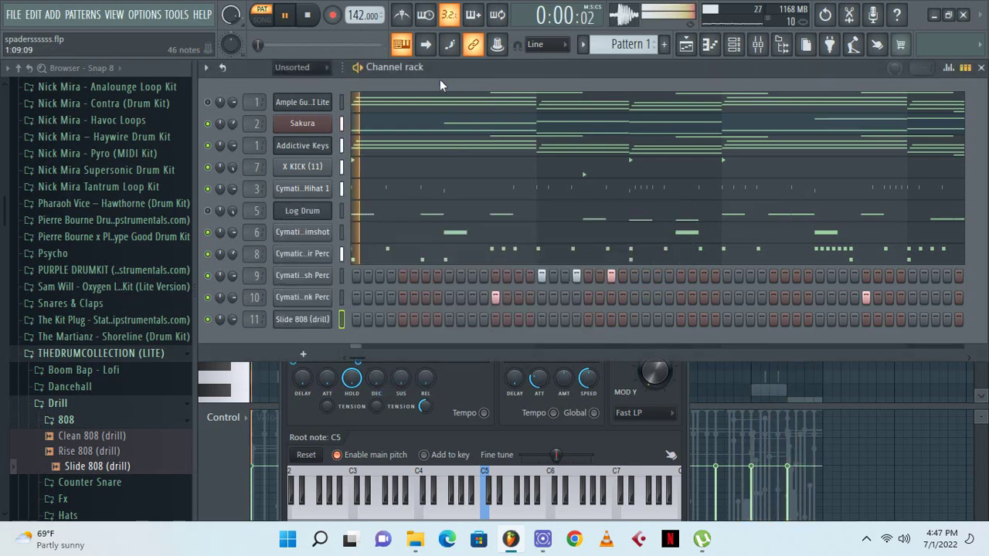
# Open the Slide 808 (drill) piano roll, shrink the control lane and place a half-bar C5 note at the start of bar 1
pyautogui.click(328, 318)
pyautogui.rightClick(328, 318)
pyautogui.click(347, 315)
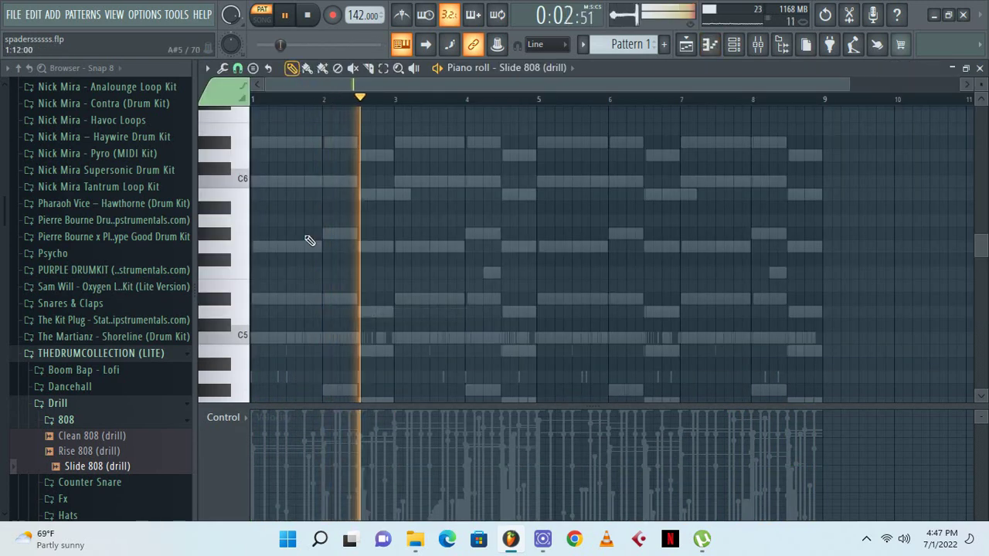
pyautogui.scroll(-3, 309, 251)
pyautogui.moveTo(294, 417); pyautogui.dragTo(294, 492)
pyautogui.click(260, 219)
pyautogui.moveTo(260, 219); pyautogui.dragTo(251, 218)
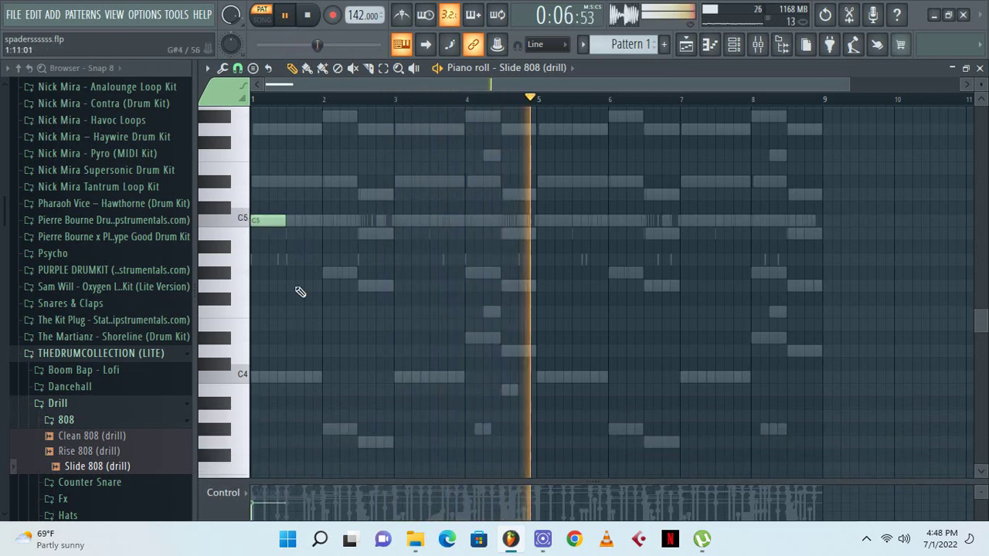
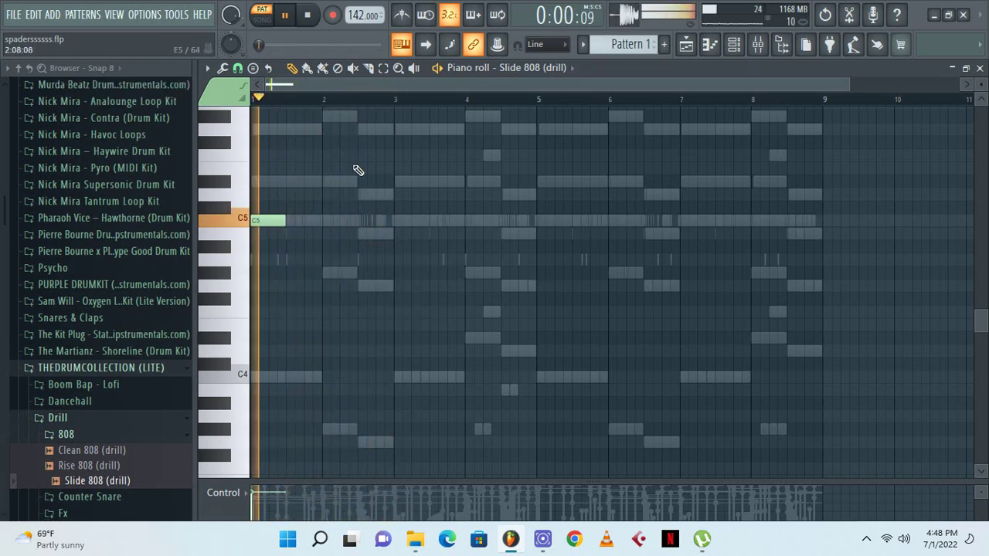
# Add a one-beat G#4 on beat 2 of bar 2 and a G4 filling the second half of that bar in the Slide 808 pattern
pyautogui.scroll(3, 334, 104)
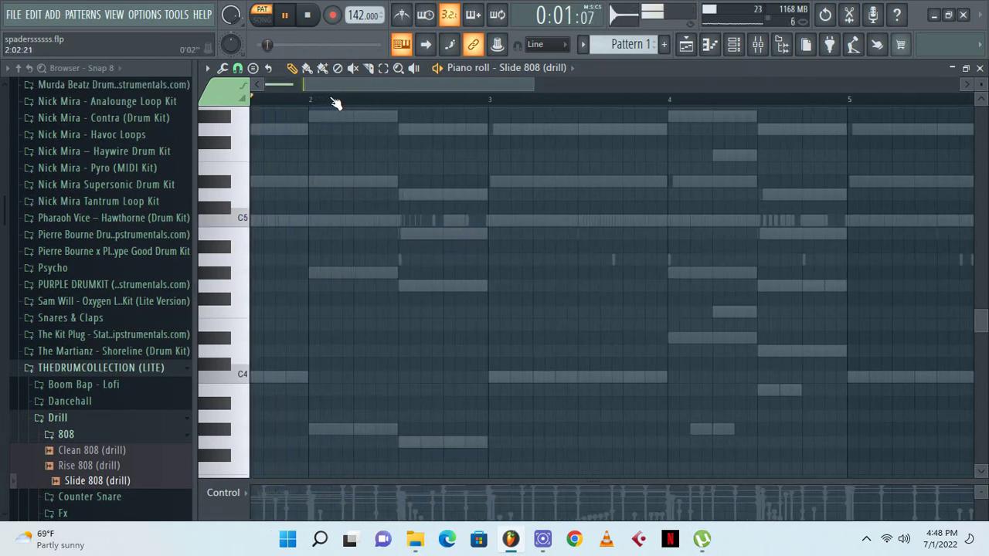
pyautogui.press('space')
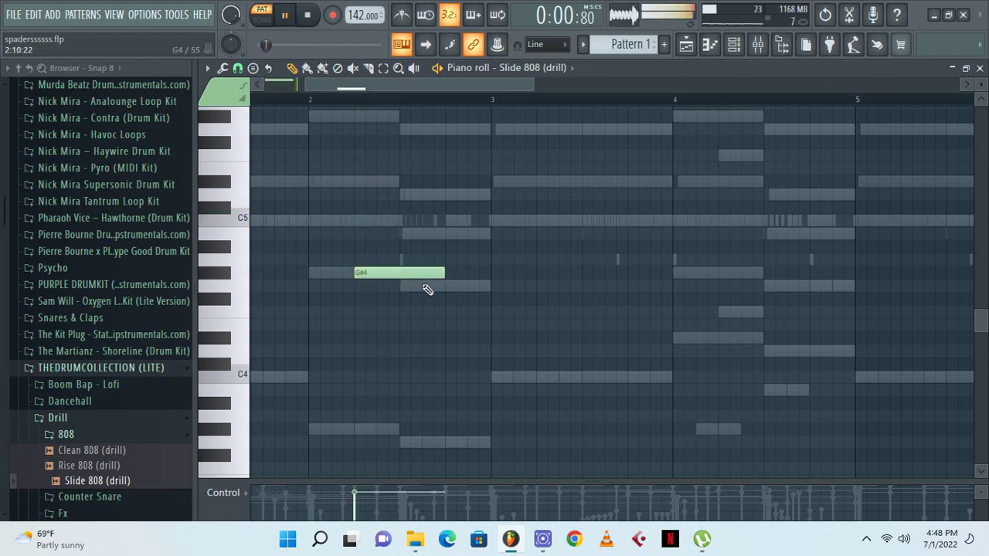
pyautogui.press('space')
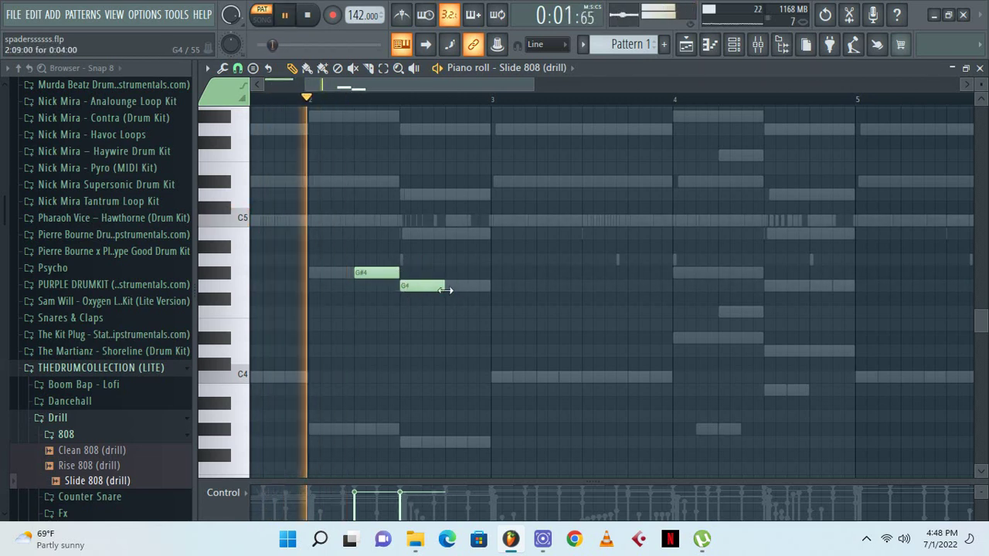
pyautogui.moveTo(443, 287); pyautogui.dragTo(491, 287)
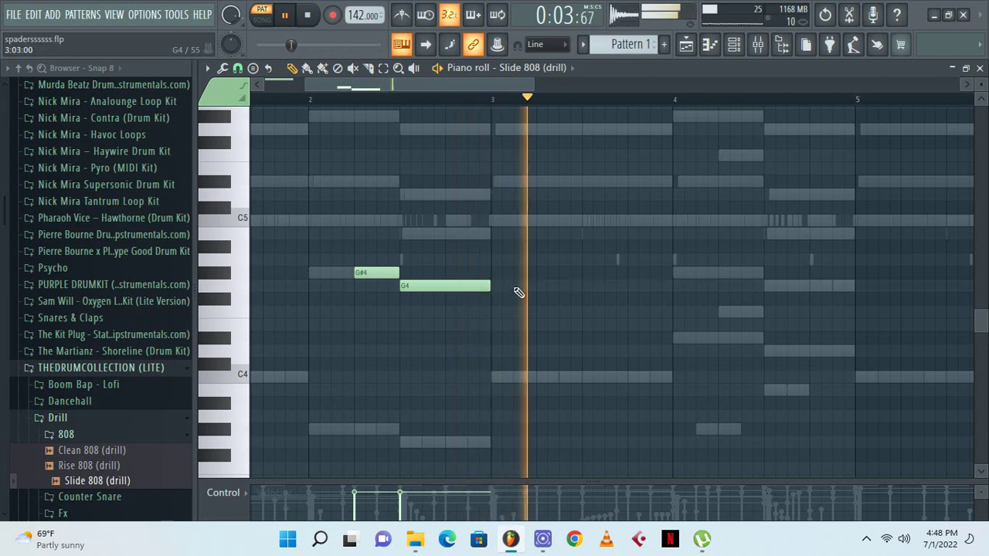
# Duplicate the two-bar Slide 808 phrase into bars 3 and 4 and move the copied C5 to beat 2 of bar 3
pyautogui.hotkey('ctrl', 'b')
pyautogui.hotkey('ctrl', 'd')
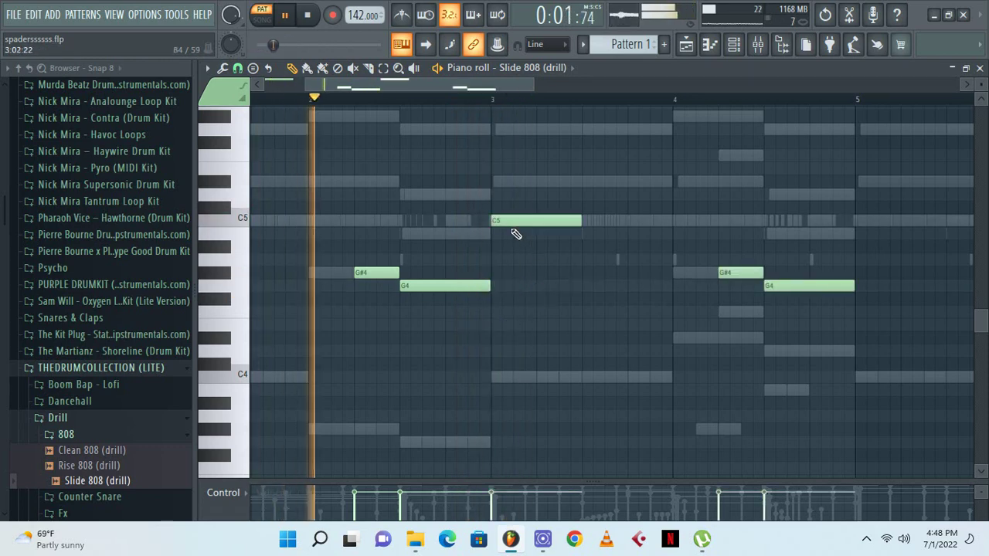
pyautogui.moveTo(509, 223); pyautogui.dragTo(550, 224)
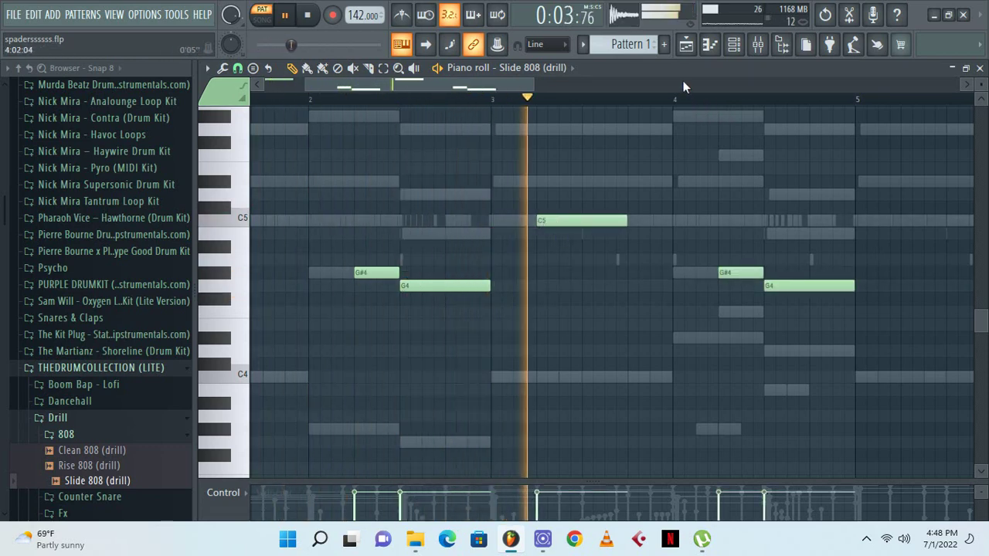
# Open the X KICK (11) piano roll and move the C5 kick at the start of bar 3 to beat 2
pyautogui.press('F6')
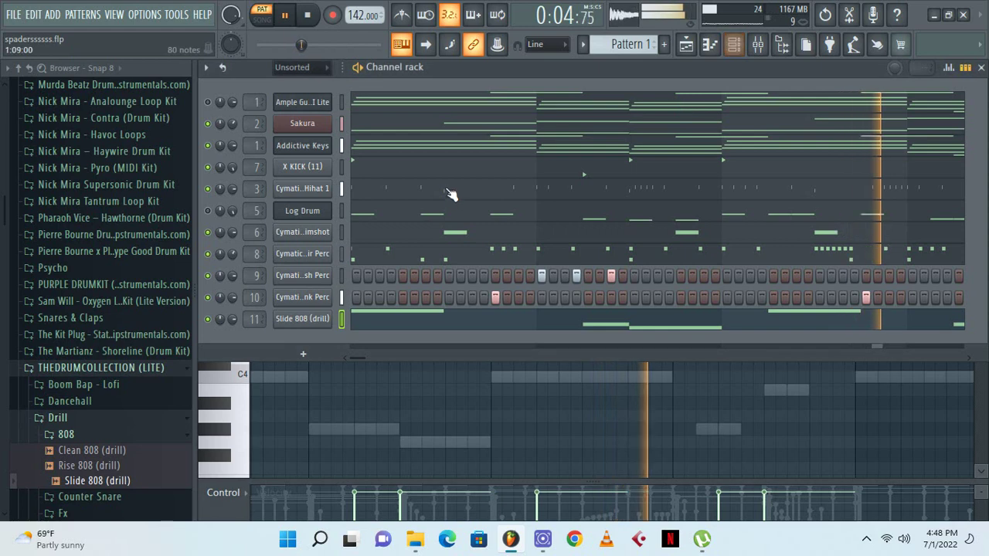
pyautogui.click(383, 166)
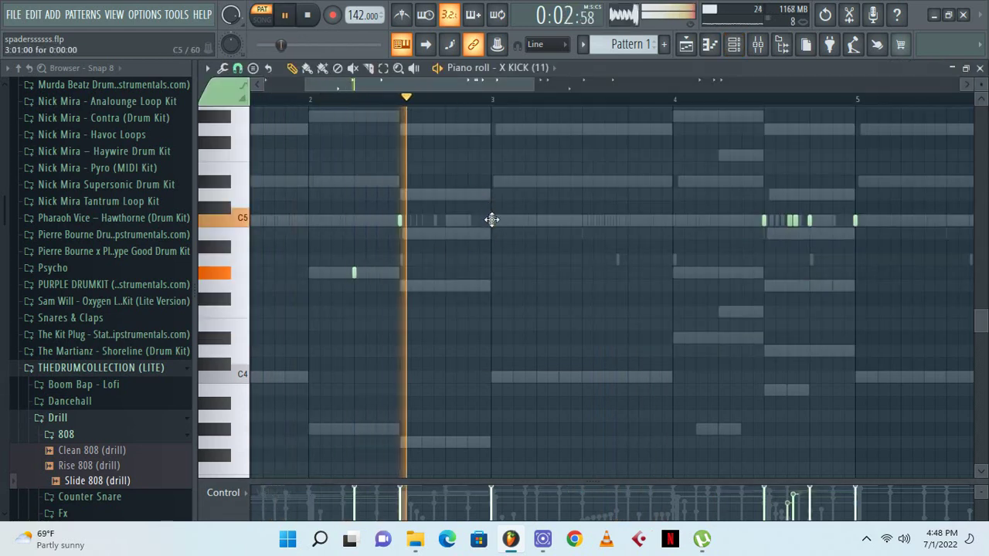
pyautogui.moveTo(492, 220); pyautogui.dragTo(537, 220)
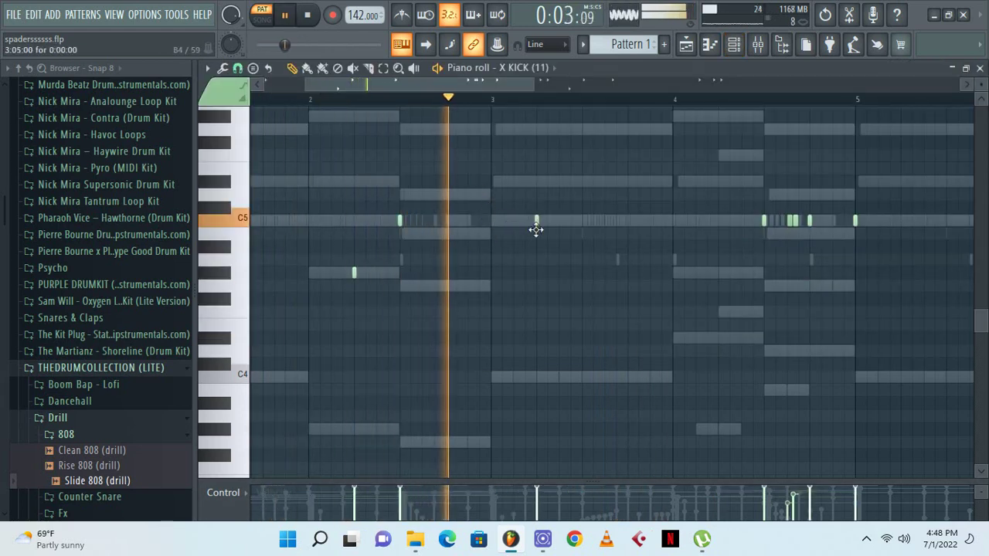
# Reopen the Slide 808 (drill) piano roll and save the project
pyautogui.click(734, 44)
pyautogui.click(423, 324)
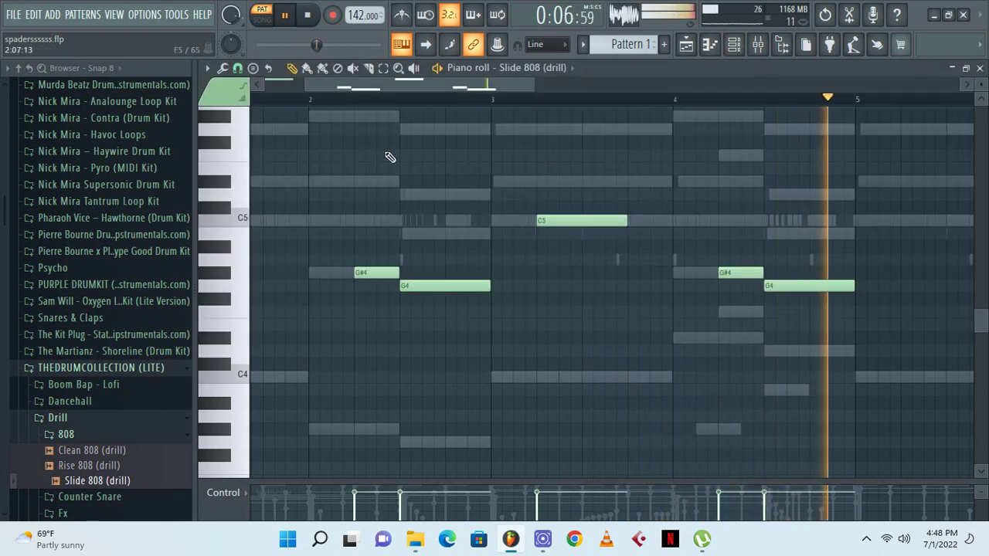
pyautogui.click(4, 13)
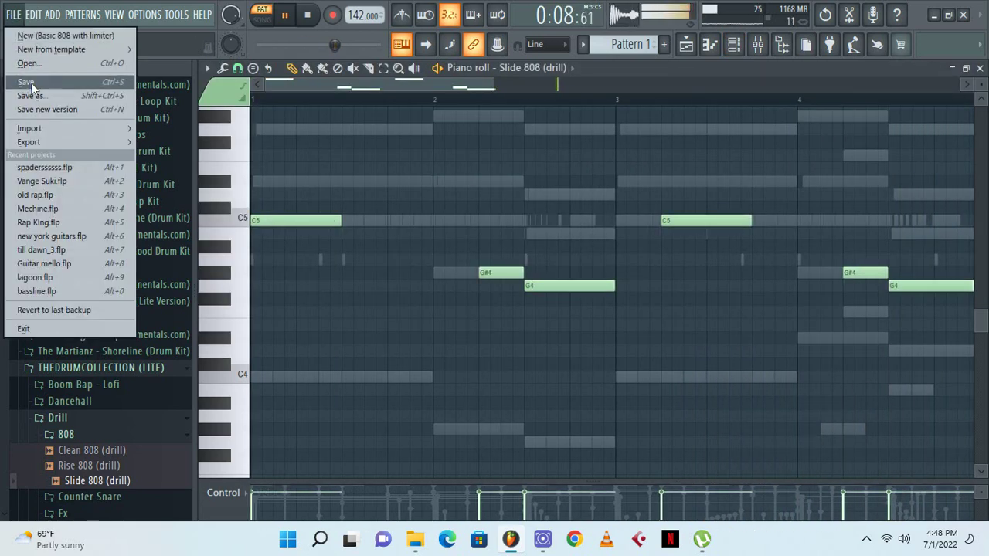
# Add a one-beat D#6 note above the bar 2 G#4 and turn on slide and portamento in its note properties
pyautogui.scroll(3, 519, 309)
pyautogui.scroll(4, 530, 281)
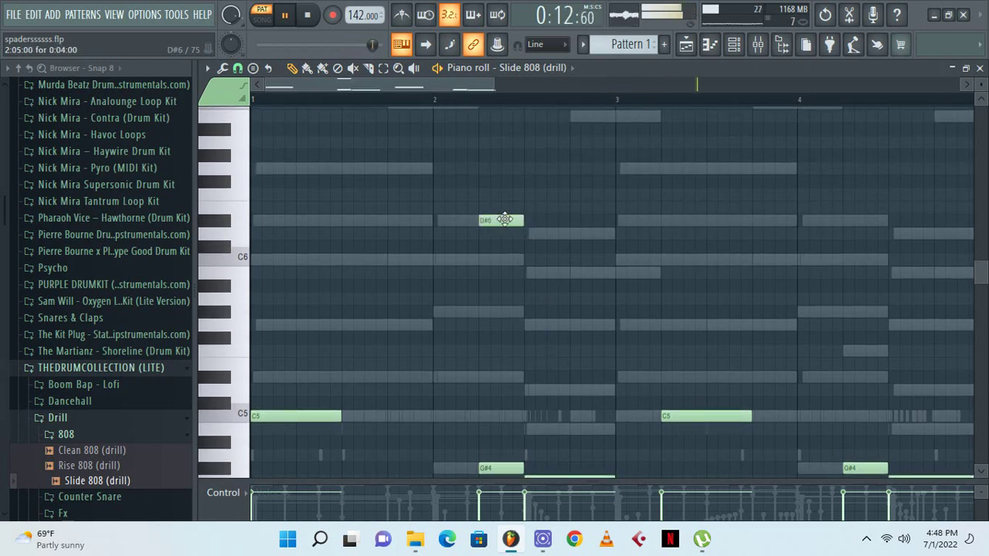
pyautogui.doubleClick(504, 220)
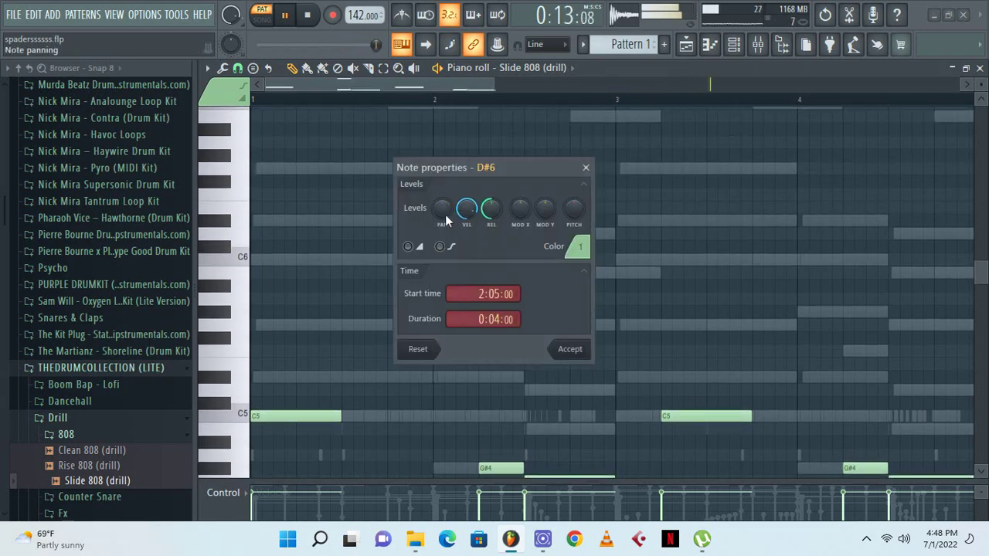
pyautogui.click(580, 352)
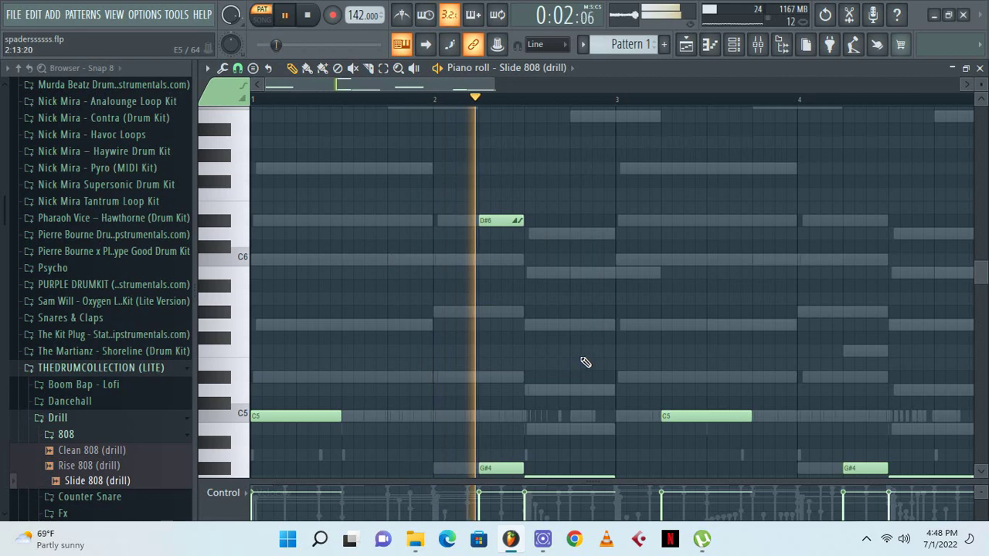
# Load Decapitator into the first effect slot of the Slide 808's mixer track, Insert 11
pyautogui.click(757, 44)
pyautogui.click(801, 130)
pyautogui.moveTo(820, 142)
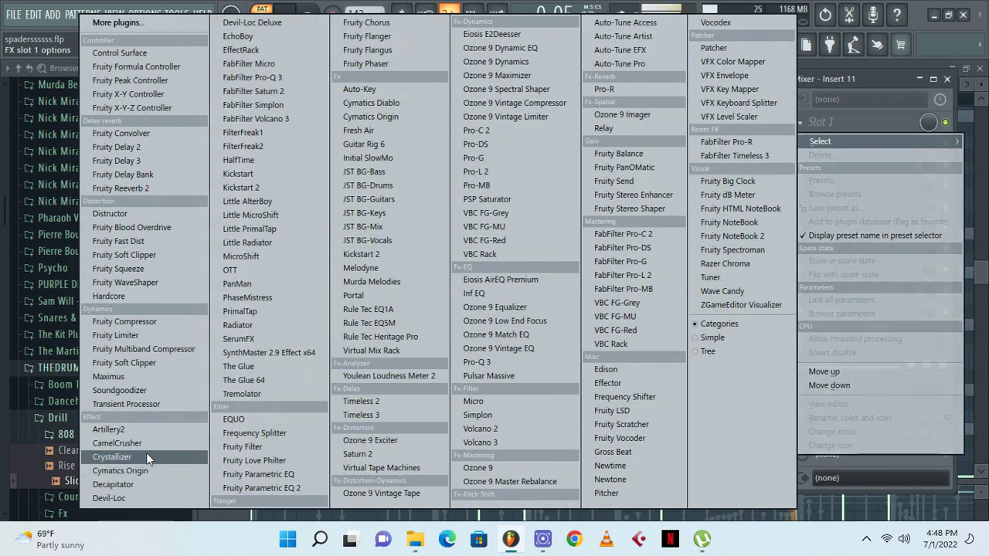
pyautogui.click(139, 484)
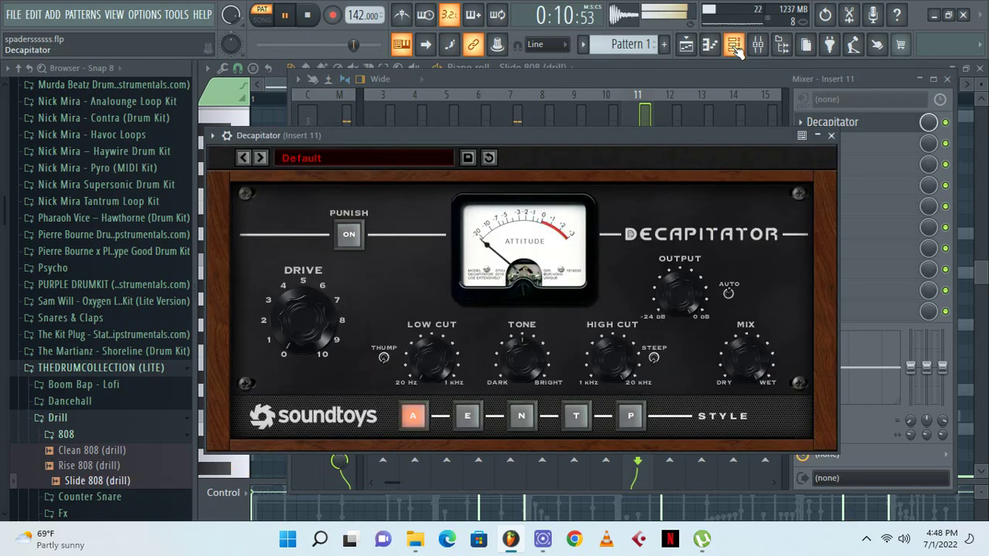
# Solo the Addictive Keys channel in the channel rack
pyautogui.click(735, 45)
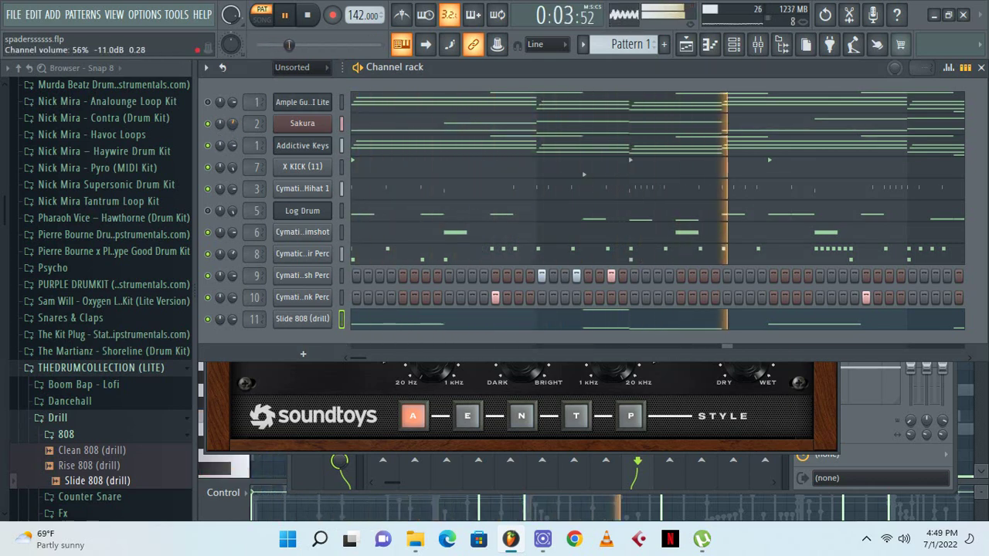
pyautogui.rightClick(209, 146)
pyautogui.click(217, 158)
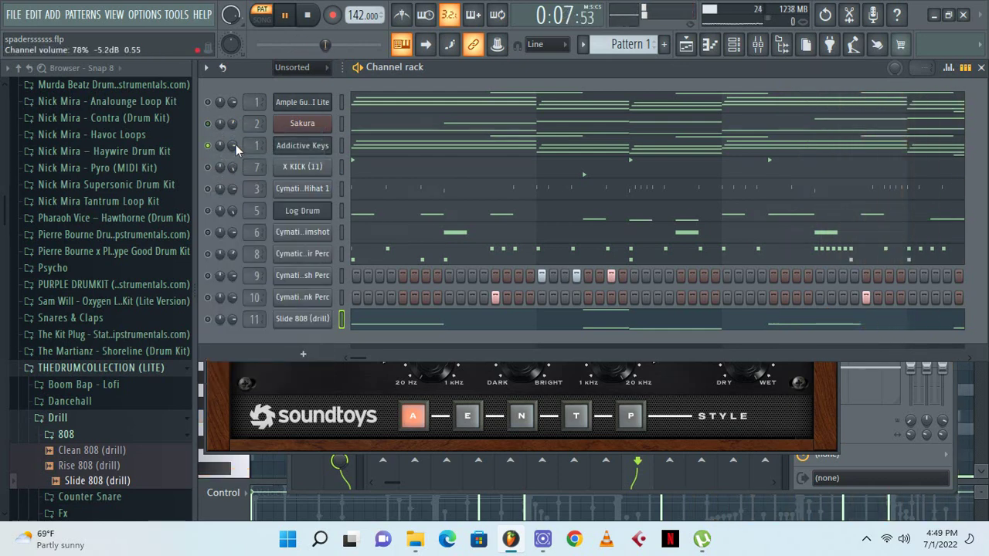
# Load Pro-Q 3 into the second effect slot of mixer track Insert 1
pyautogui.click(759, 44)
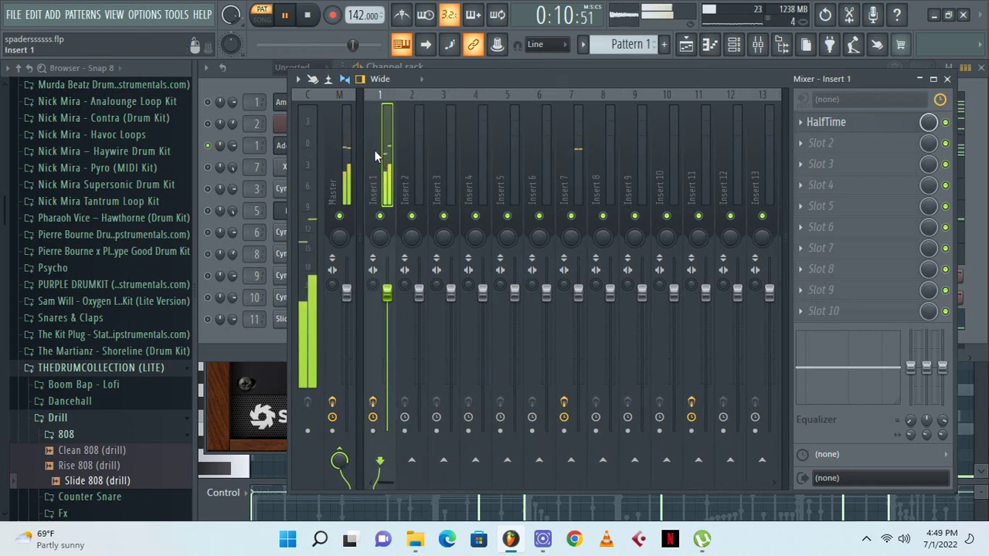
pyautogui.click(801, 145)
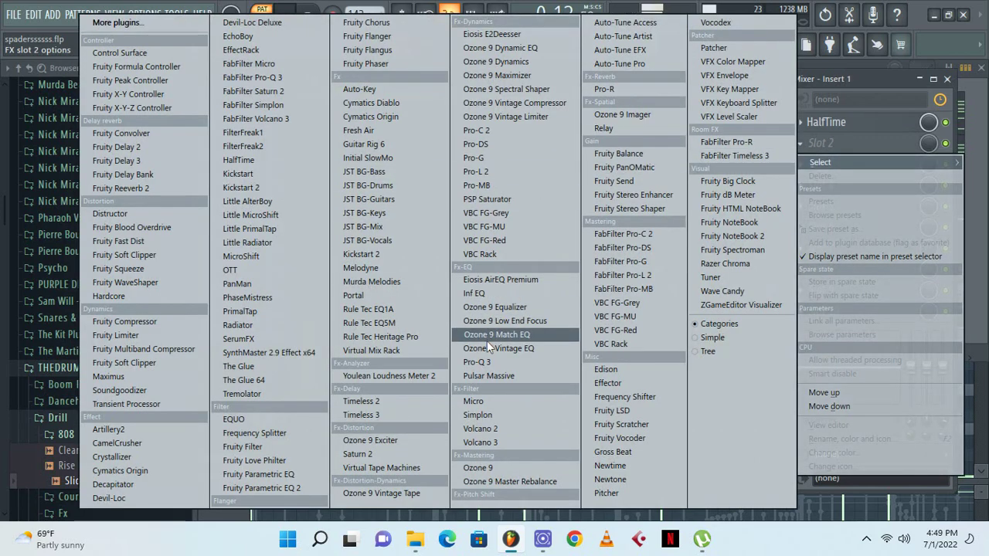
pyautogui.click(494, 361)
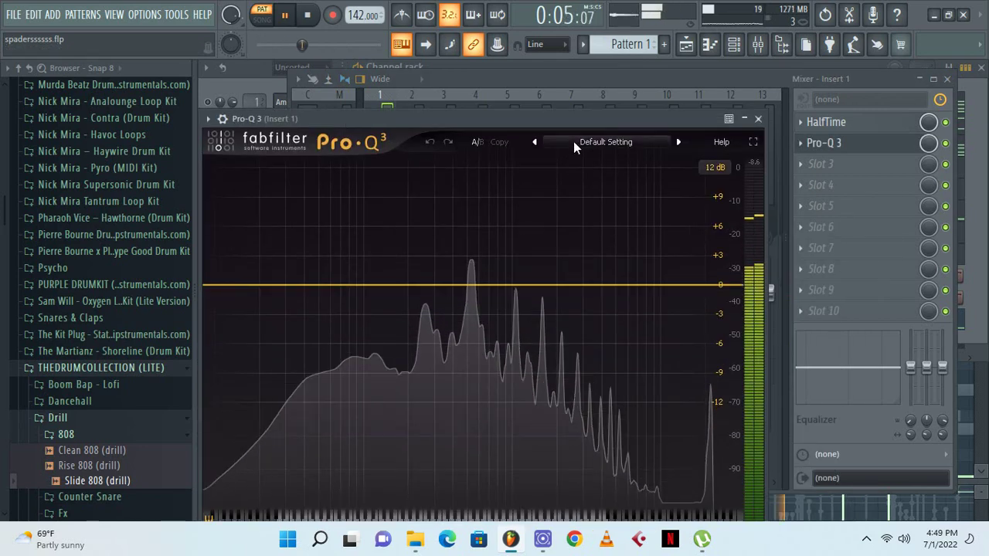
# Add a low cut band with a 12 dB/oct slope at about 100 Hz in Insert 1's Pro-Q 3
pyautogui.click(360, 285)
pyautogui.rightClick(358, 286)
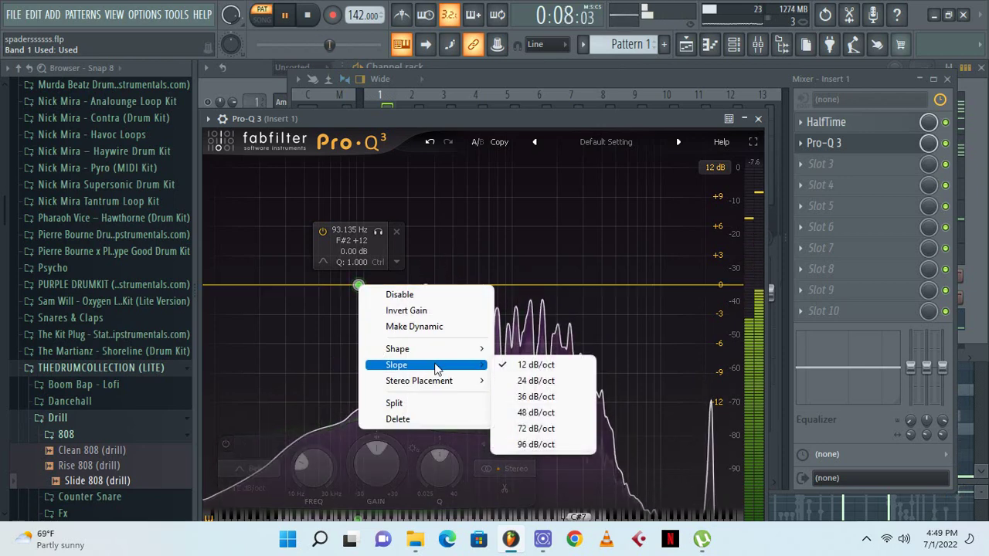
pyautogui.moveTo(461, 351)
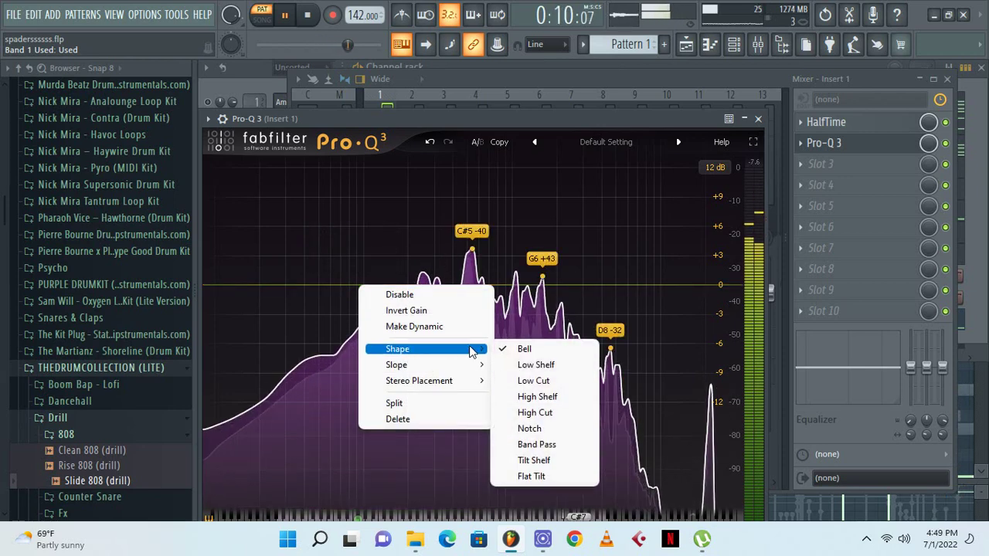
pyautogui.click(533, 380)
pyautogui.click(363, 286)
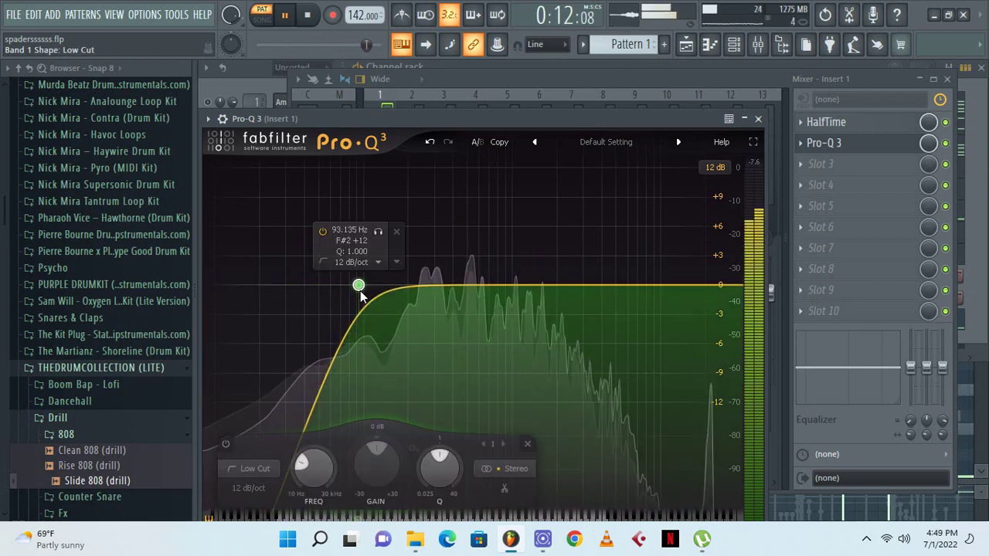
pyautogui.moveTo(366, 289); pyautogui.dragTo(362, 286)
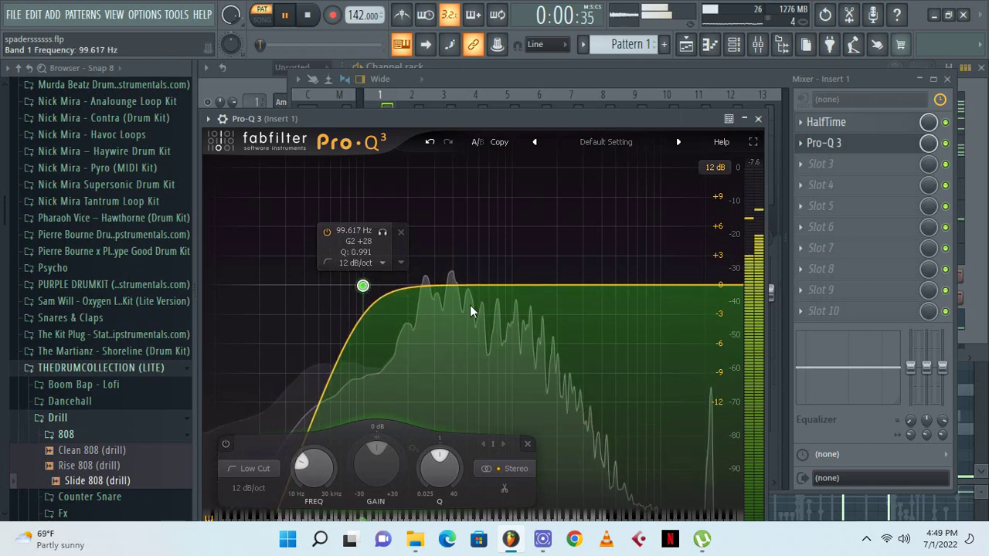
# Add a 24 dB/oct bell band cutting about 2 dB near 320 Hz, and raise the low cut's frequency to just below it
pyautogui.rightClick(432, 287)
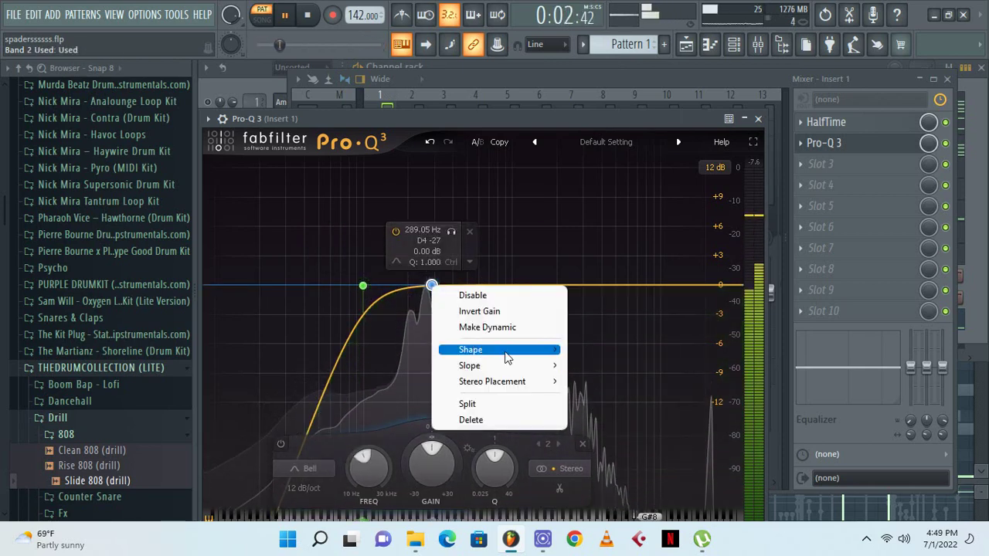
pyautogui.moveTo(522, 366)
pyautogui.click(609, 381)
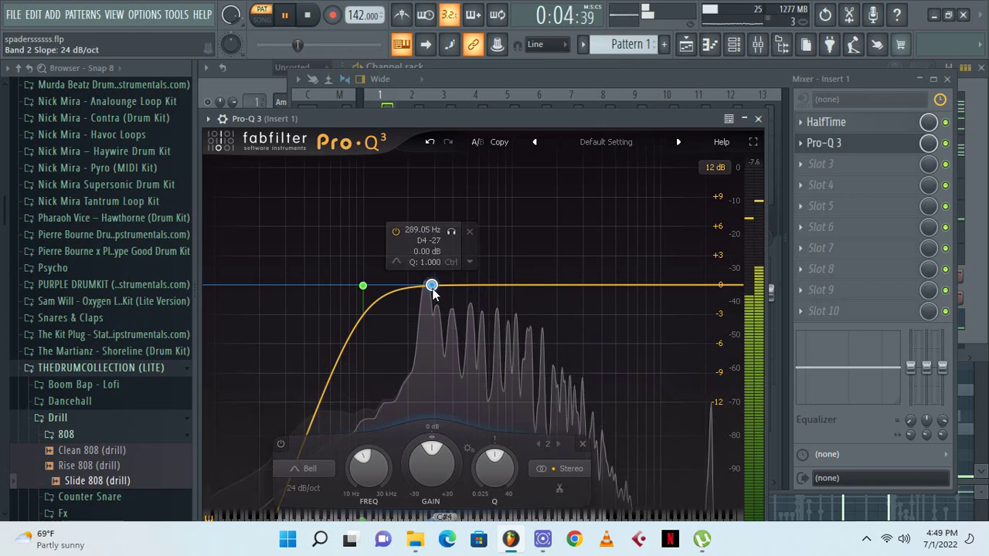
pyautogui.moveTo(431, 286); pyautogui.dragTo(431, 306)
pyautogui.scroll(2, 431, 307)
pyautogui.scroll(-2, 432, 308)
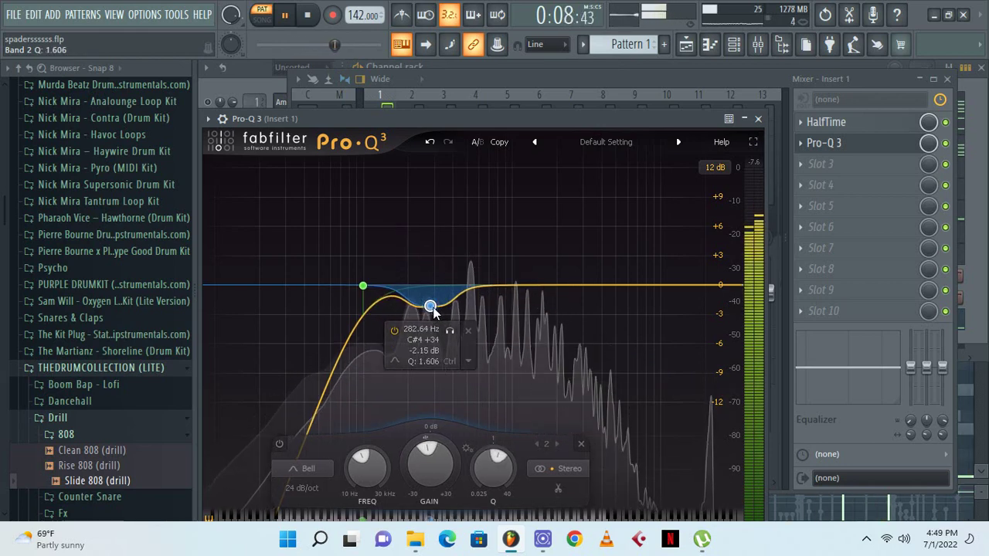
pyautogui.moveTo(433, 311); pyautogui.dragTo(441, 313)
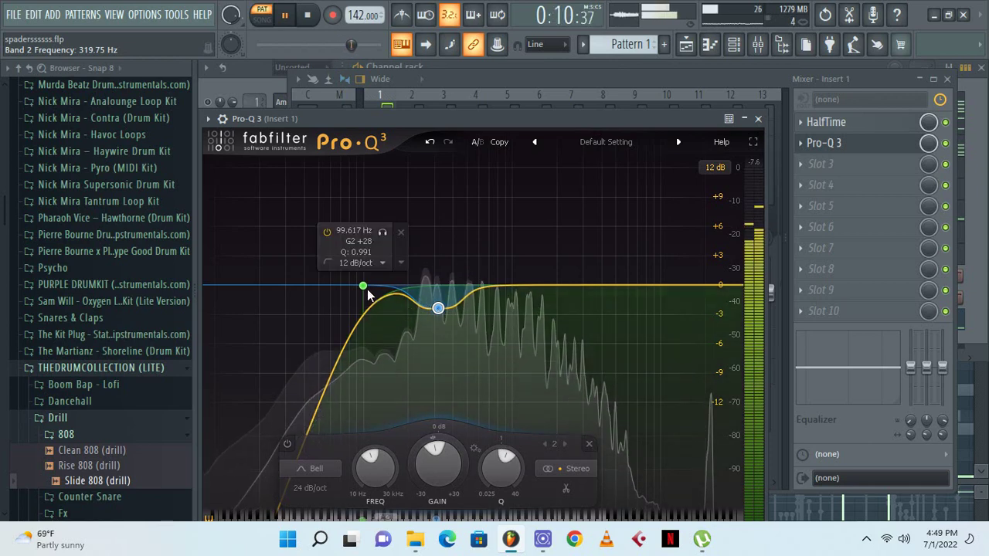
pyautogui.moveTo(362, 286); pyautogui.dragTo(407, 287)
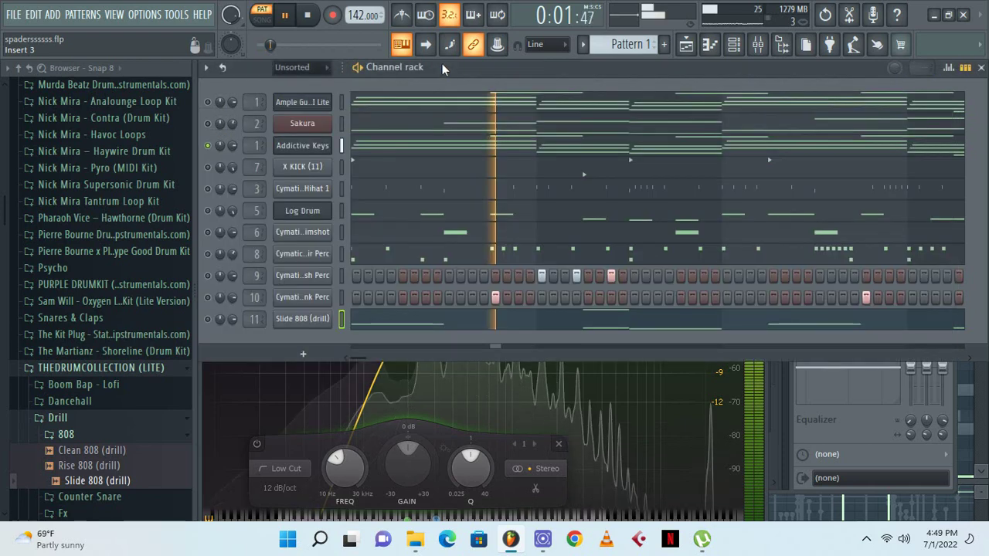
# Solo the Ample Guitar channel in the channel rack
pyautogui.click(442, 65)
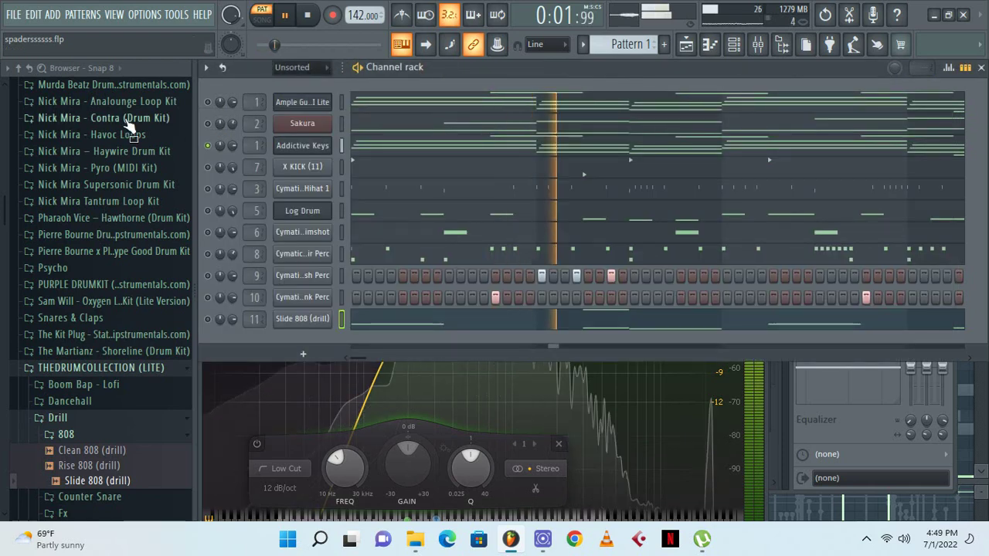
pyautogui.rightClick(208, 103)
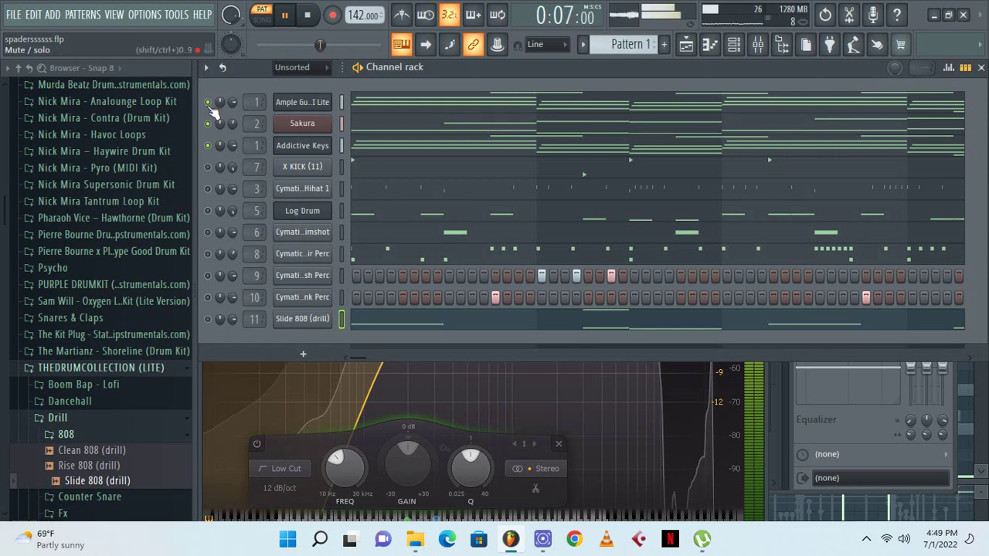
# Copy the mixer track state of Insert 1, including HalfTime and Pro-Q 3, onto Insert 12
pyautogui.click(758, 44)
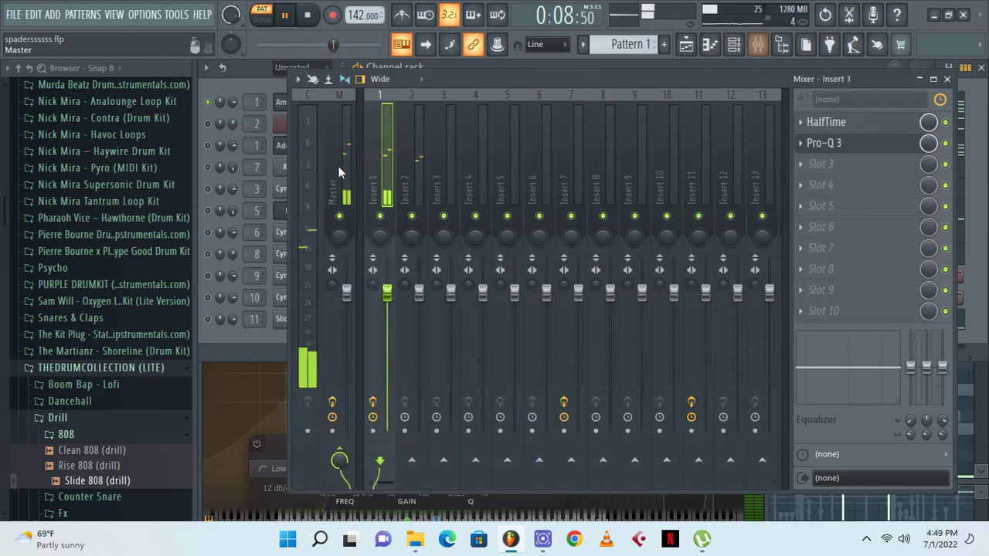
pyautogui.rightClick(375, 126)
pyautogui.moveTo(481, 166)
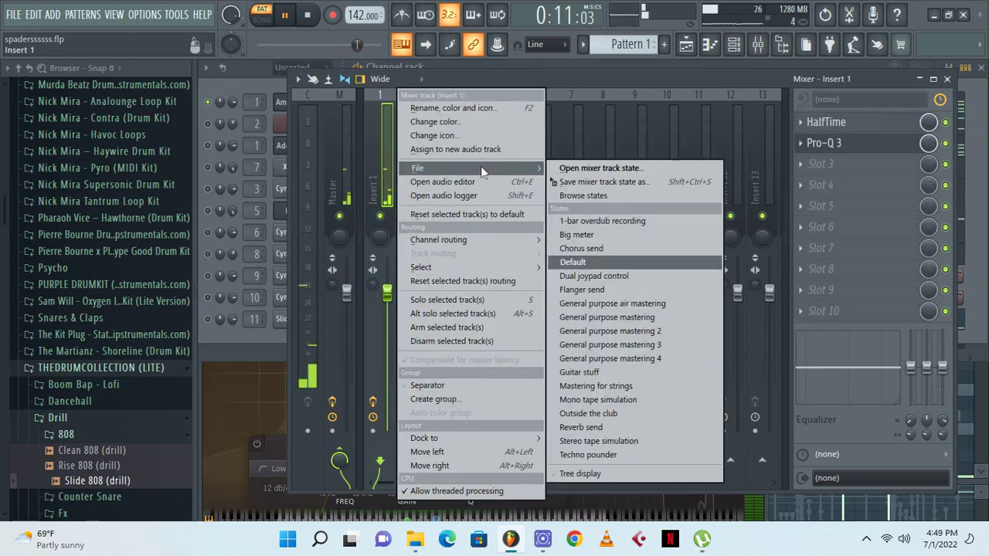
pyautogui.moveTo(572, 181); pyautogui.dragTo(730, 137)
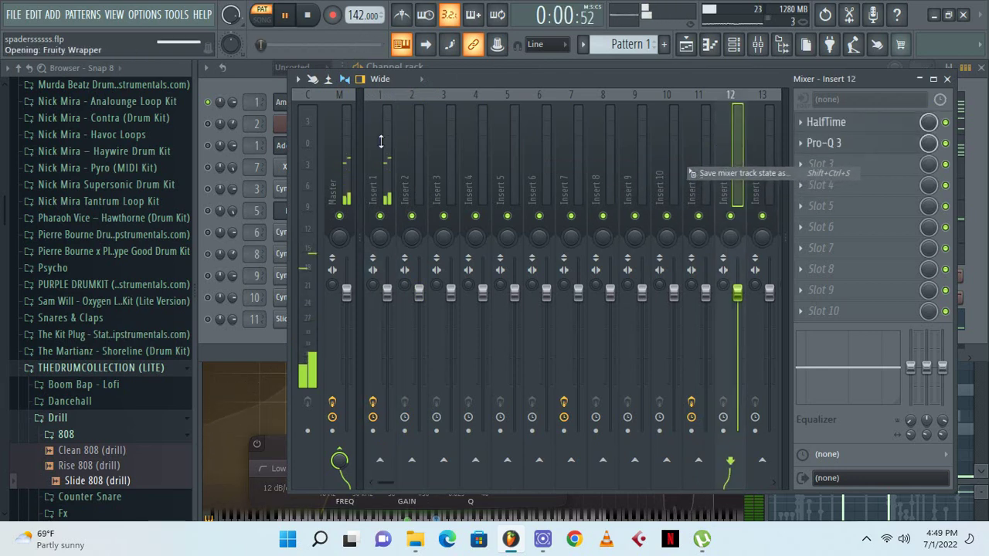
# Route the Ample Guitar channel to mixer track 12 and disable HalfTime on that track
pyautogui.click(241, 82)
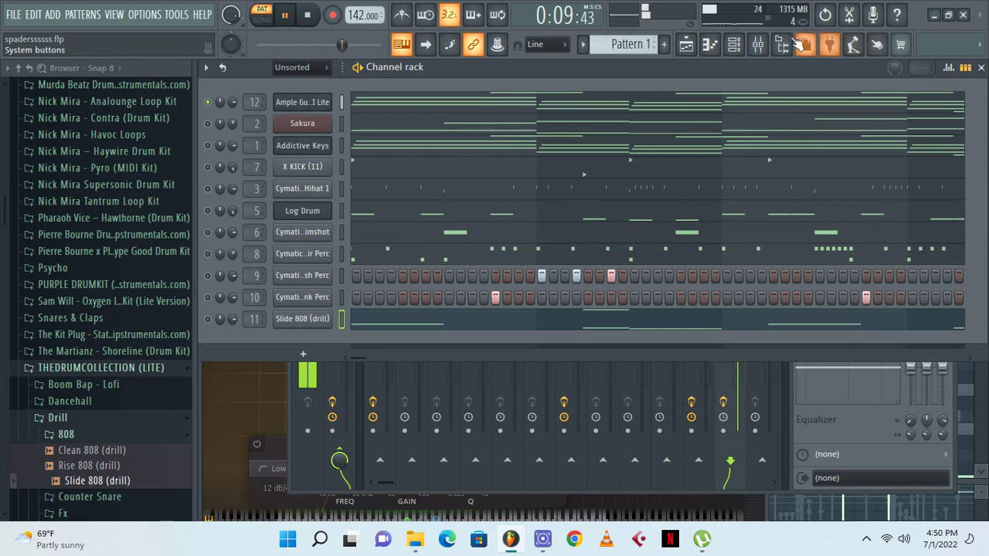
pyautogui.click(758, 44)
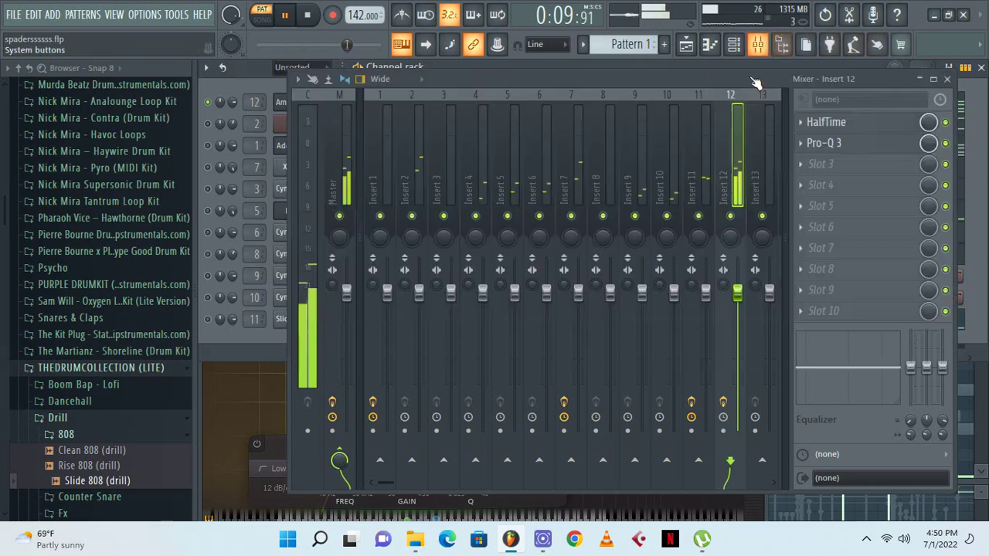
pyautogui.click(854, 129)
pyautogui.click(860, 126)
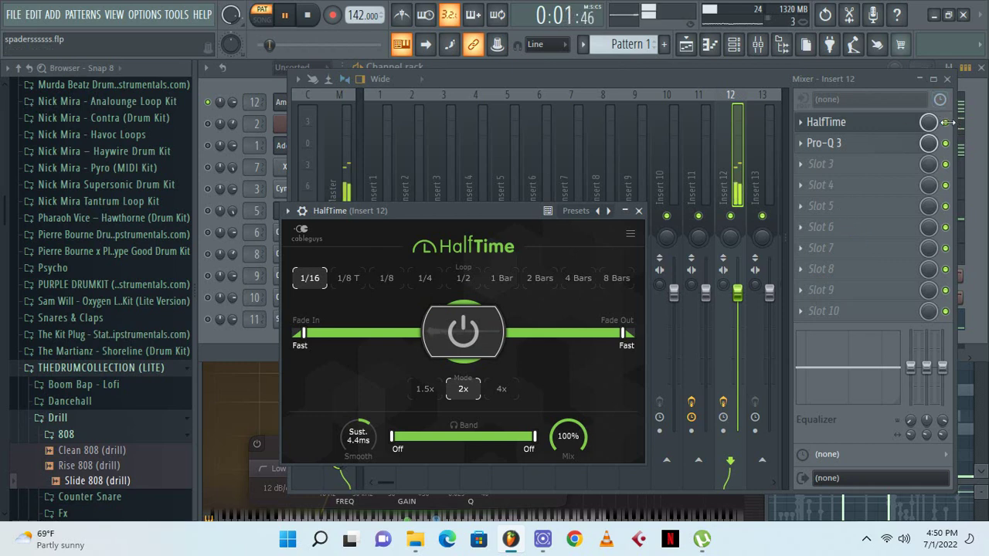
pyautogui.moveTo(944, 122); pyautogui.dragTo(941, 124)
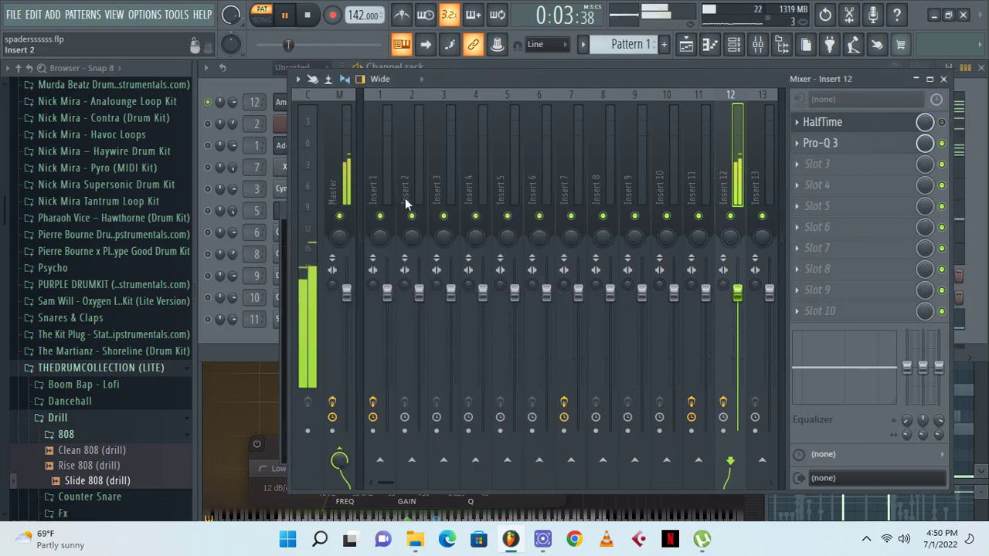
# Unmute the Addictive Keys channel, and delete Pro-Q 3 from Insert 12 before undoing the last change
pyautogui.click(204, 154)
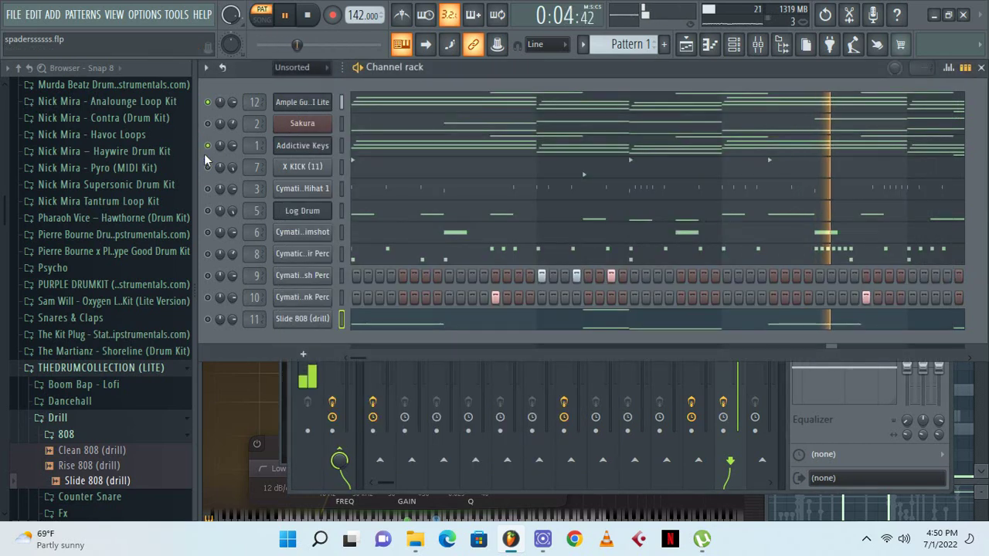
pyautogui.click(757, 42)
pyautogui.click(792, 142)
pyautogui.click(814, 177)
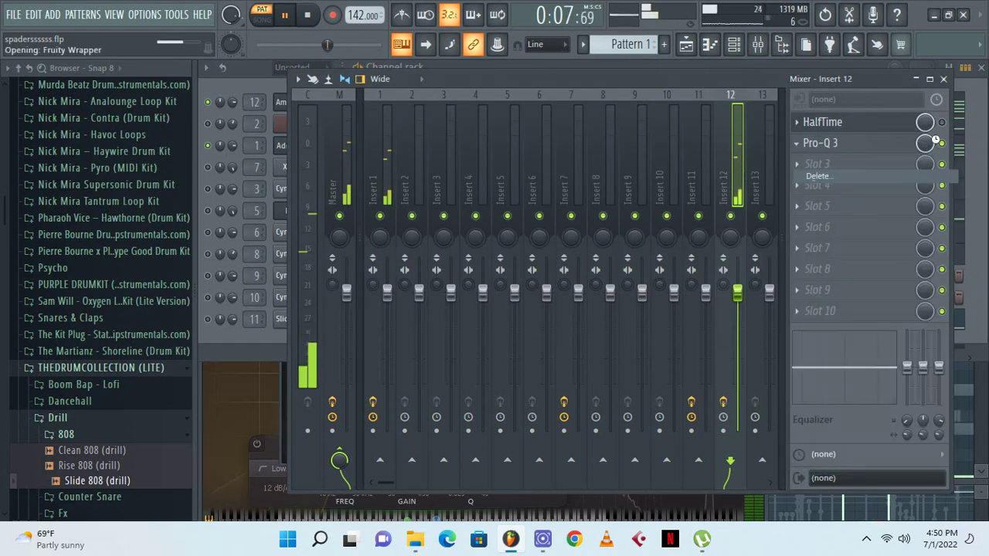
pyautogui.hotkey('ctrl', 'z')
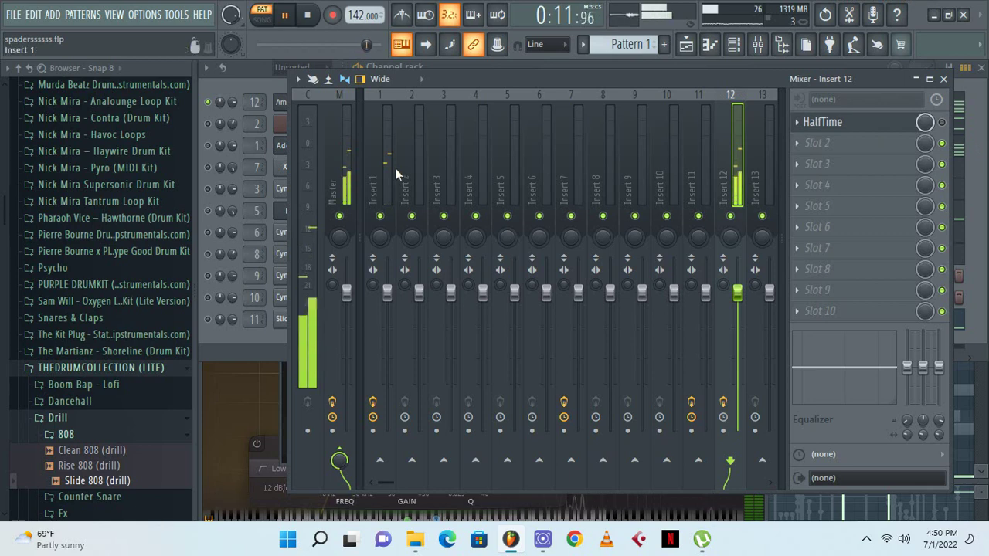
# Copy Insert 1's mixer track state onto Insert 12 again and unmute the Addictive Keys channel
pyautogui.click(383, 135)
pyautogui.rightClick(382, 136)
pyautogui.moveTo(480, 164)
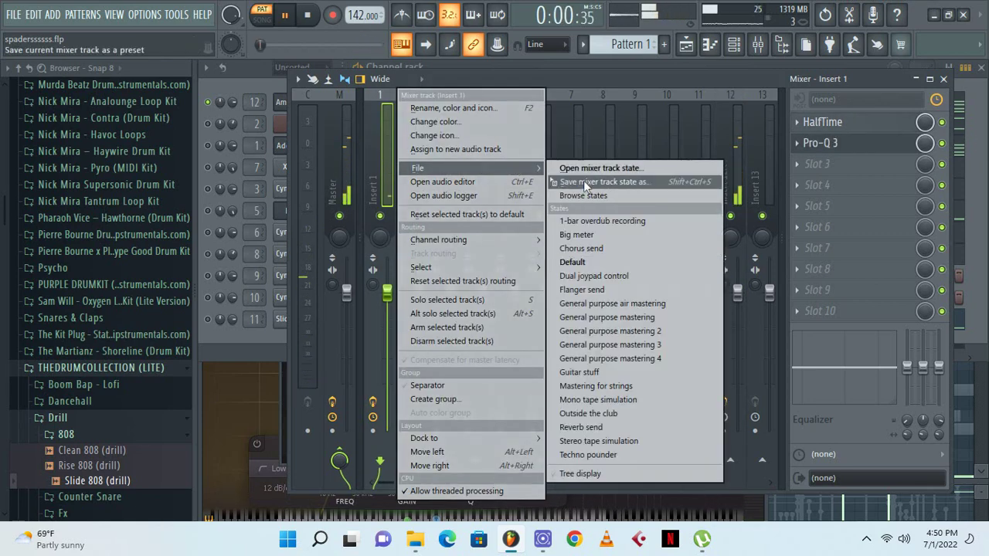
pyautogui.moveTo(585, 180); pyautogui.dragTo(735, 134)
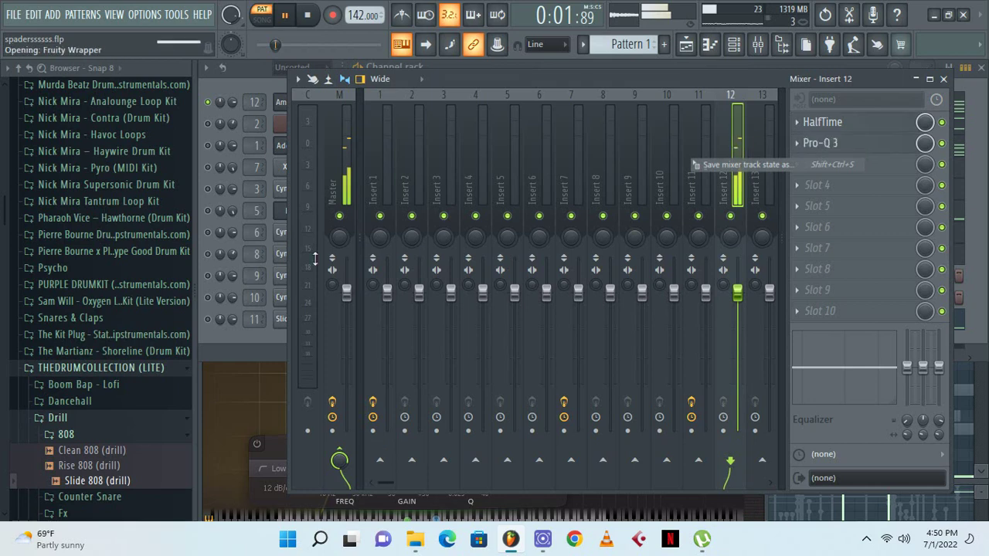
pyautogui.click(206, 156)
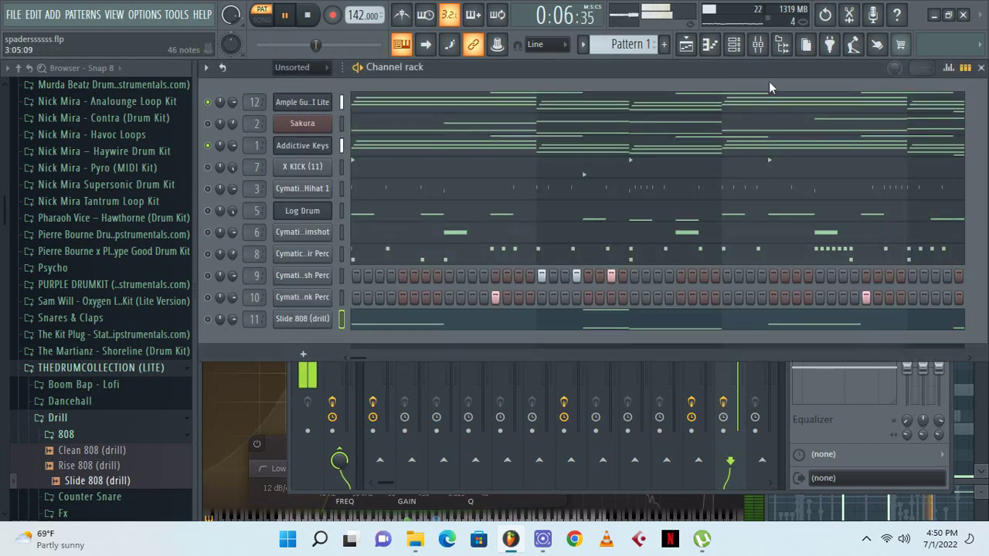
# Delete HalfTime from Insert 12's first effect slot and load Decapitator in its place
pyautogui.click(757, 47)
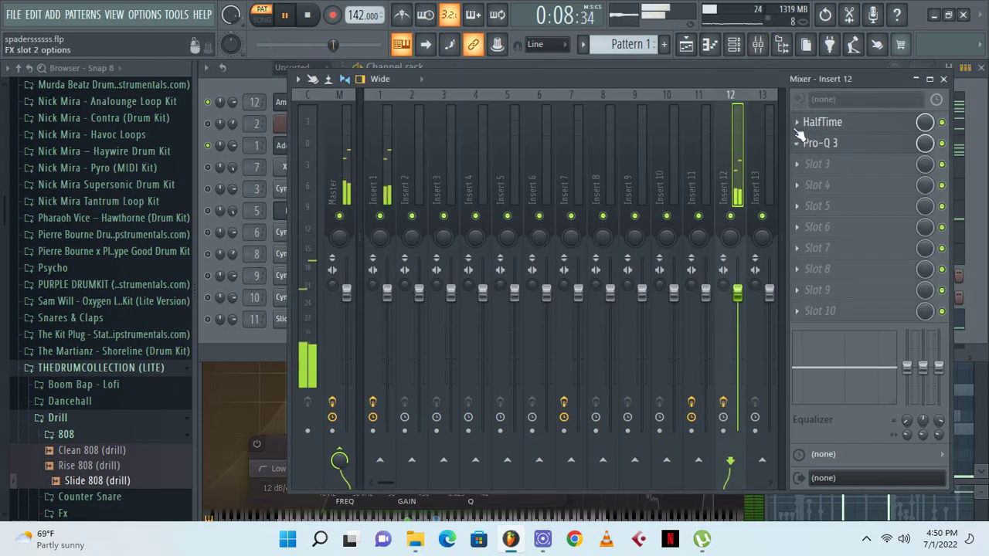
pyautogui.rightClick(802, 130)
pyautogui.click(805, 155)
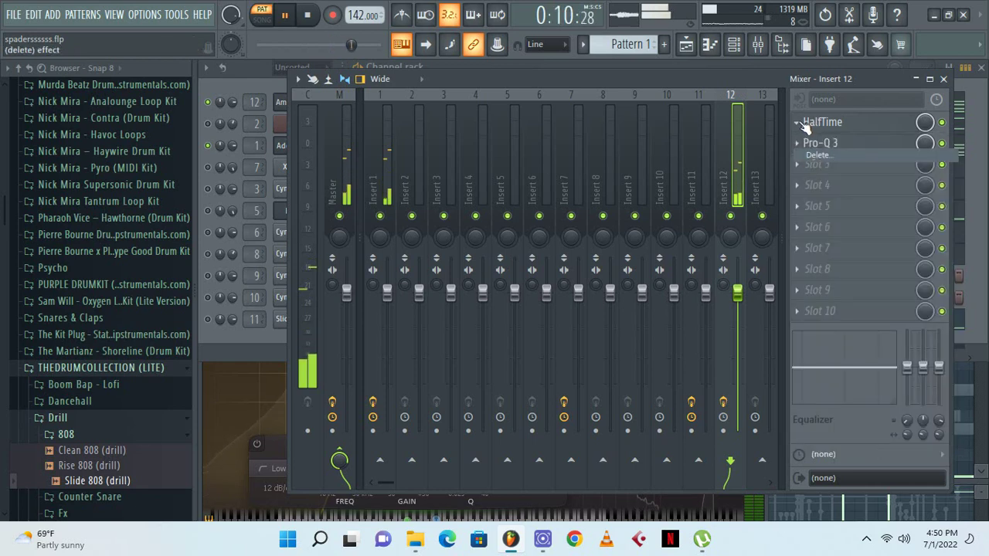
pyautogui.click(815, 124)
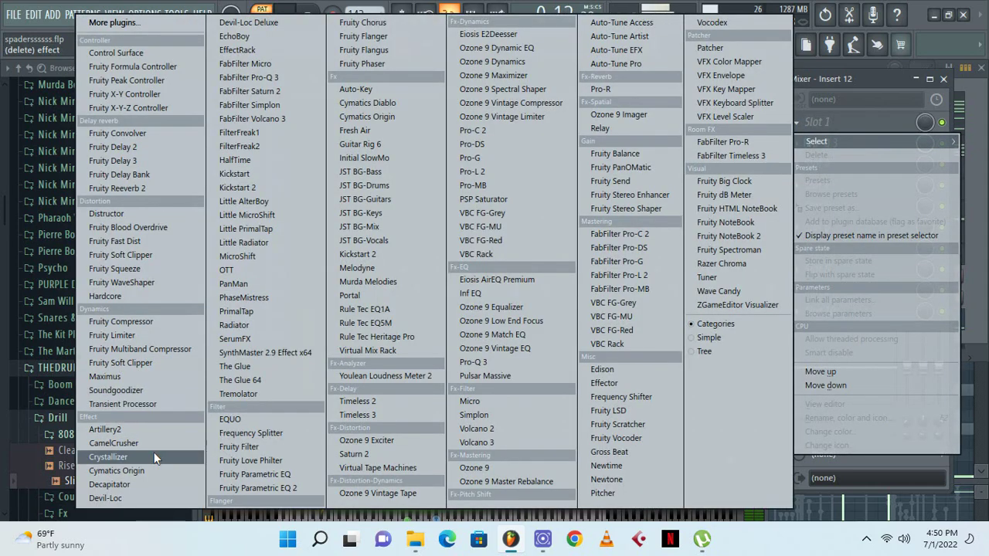
pyautogui.click(132, 483)
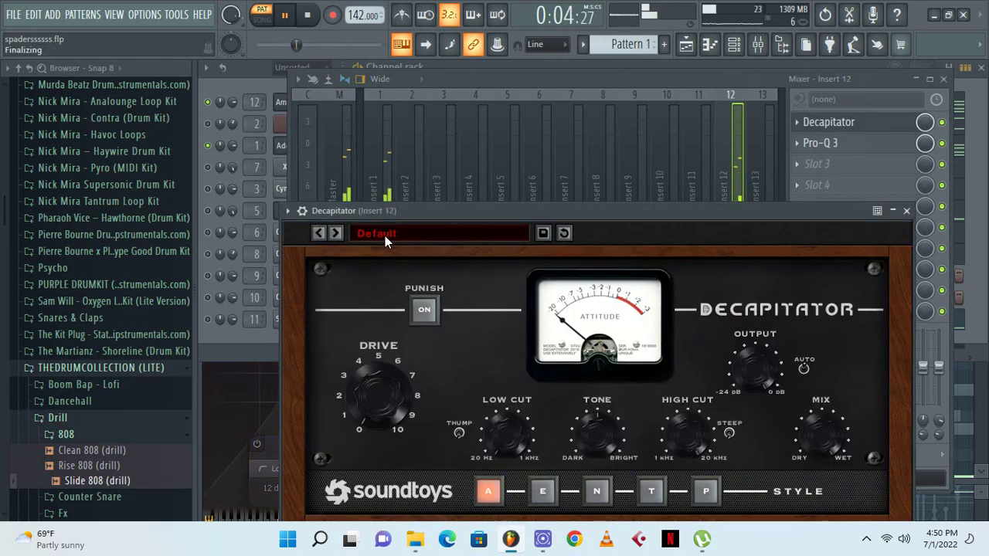
# Load the OldRadio effects preset in Insert 12's Decapitator and adjust its Drive amount
pyautogui.click(385, 233)
pyautogui.moveTo(392, 255)
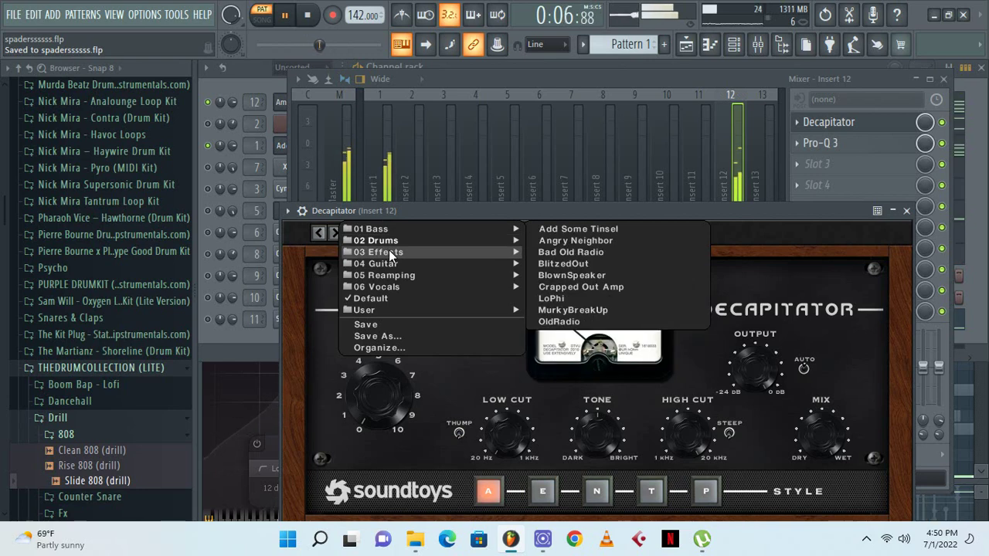
pyautogui.moveTo(473, 243)
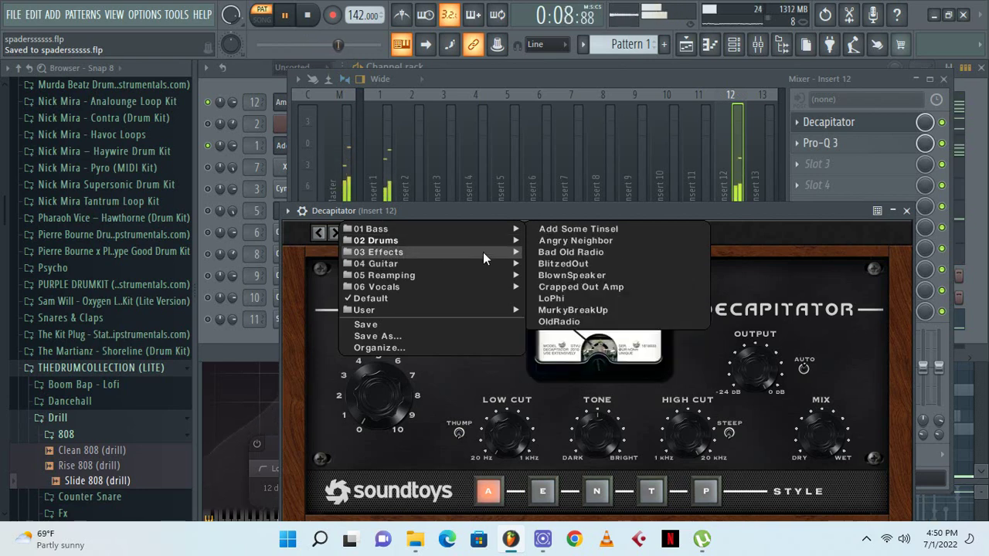
pyautogui.click(568, 322)
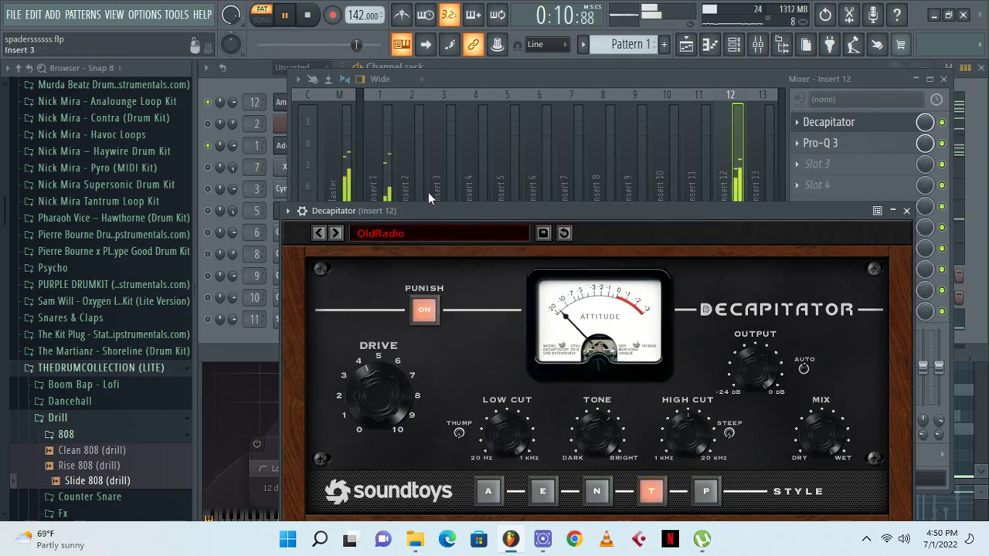
pyautogui.moveTo(375, 413); pyautogui.dragTo(371, 435)
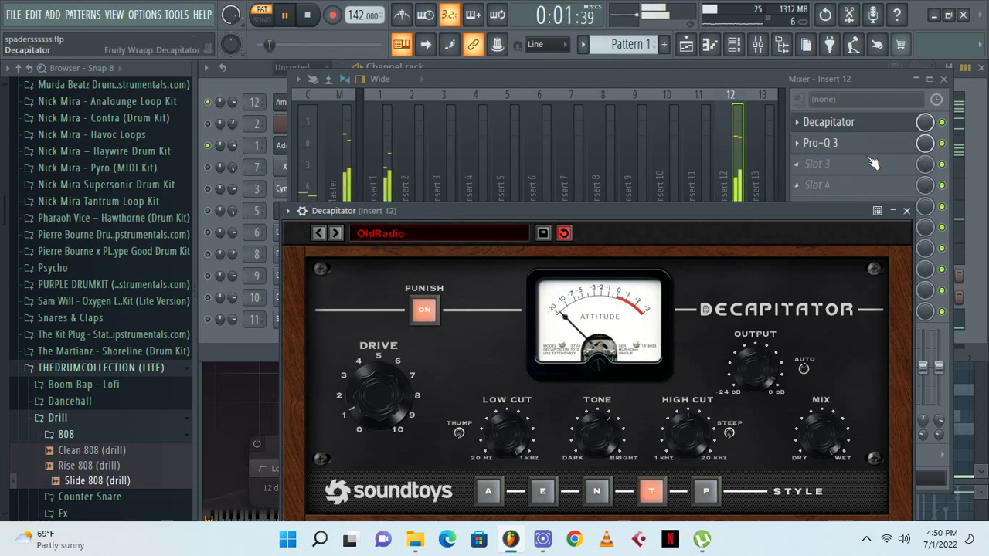
# Load Fruity Reeverb 2 into Insert 12's third effect slot and adjust its bass and decay
pyautogui.click(798, 164)
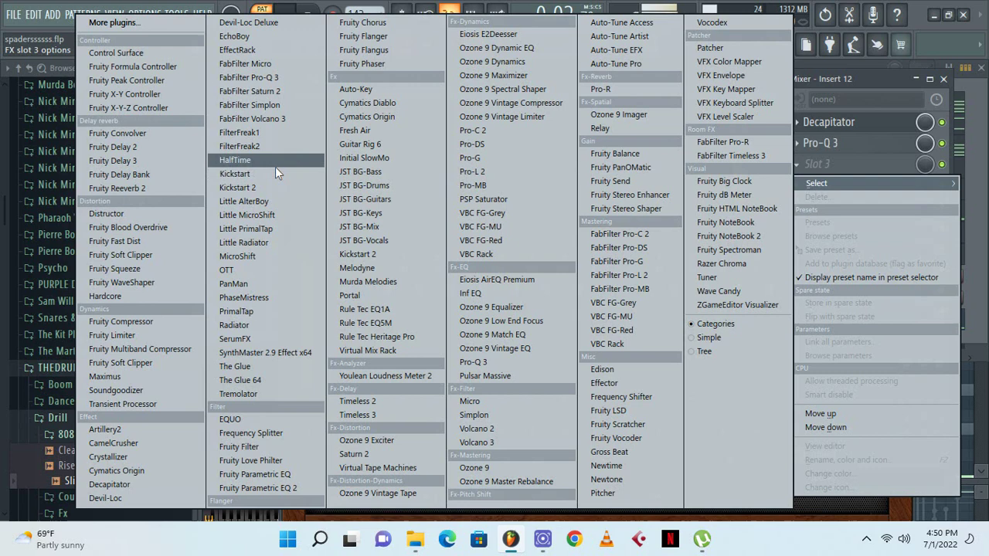
pyautogui.click(187, 186)
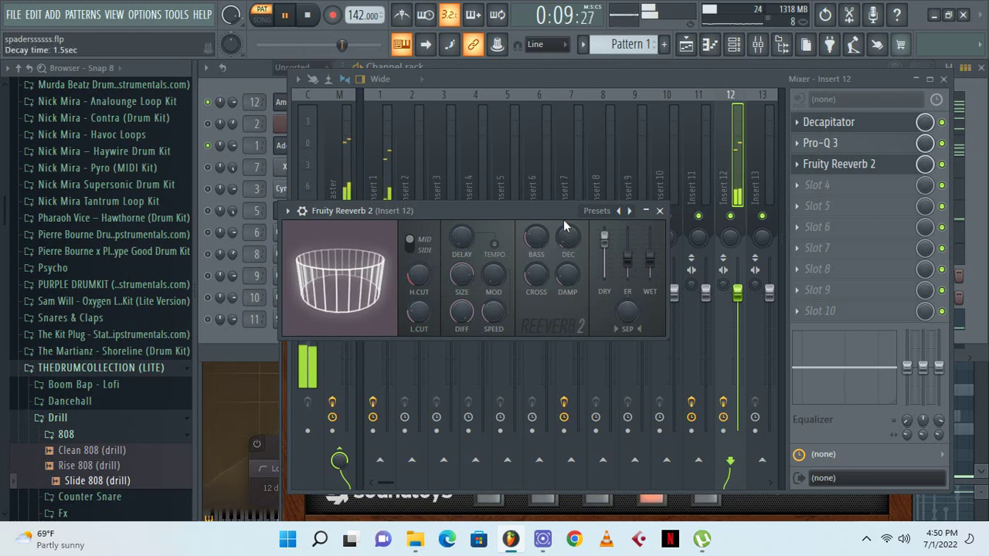
pyautogui.moveTo(537, 237); pyautogui.dragTo(537, 266)
pyautogui.moveTo(568, 237); pyautogui.dragTo(568, 217)
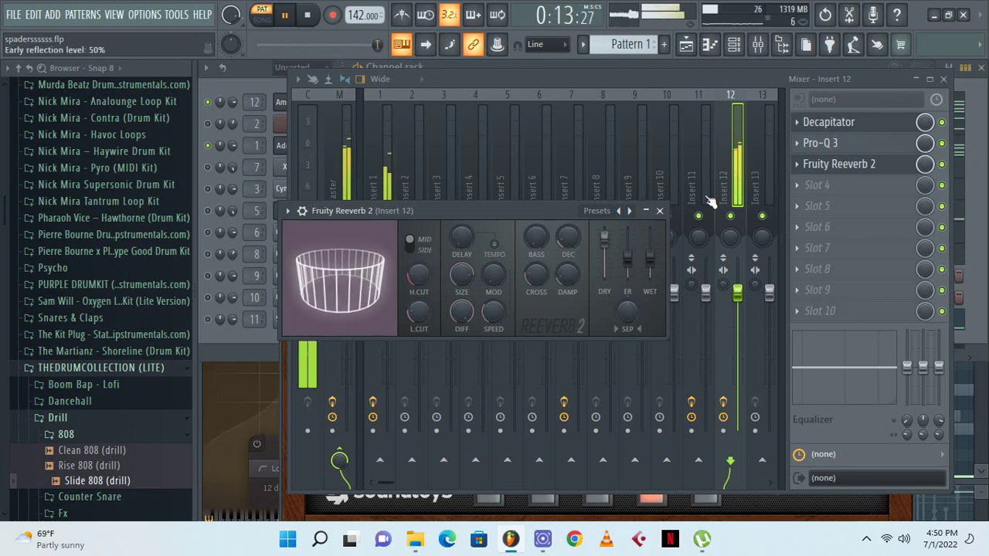
# Add a High Cut band at about 3150 Hz in Insert 12's Pro-Q 3
pyautogui.click(837, 151)
pyautogui.click(837, 152)
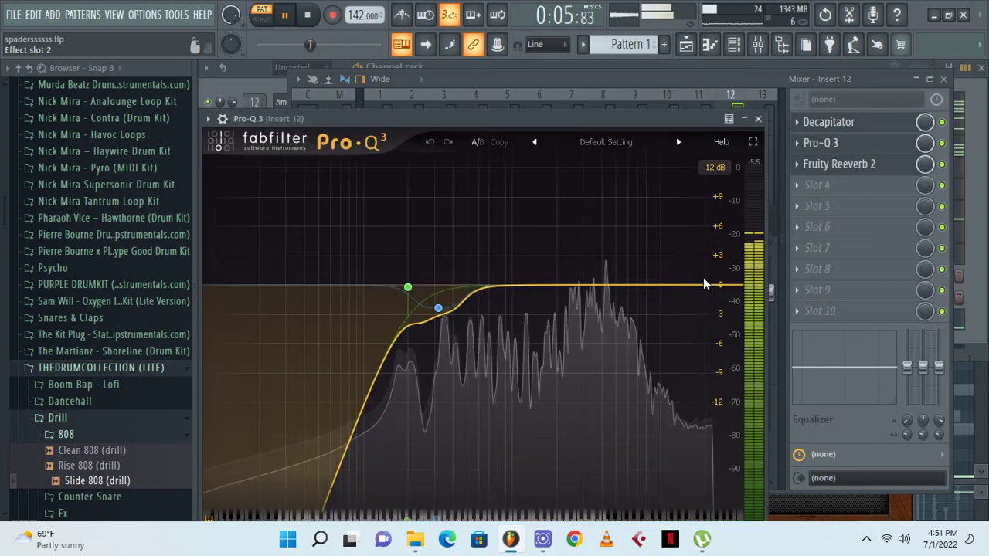
pyautogui.click(653, 287)
pyautogui.rightClick(654, 286)
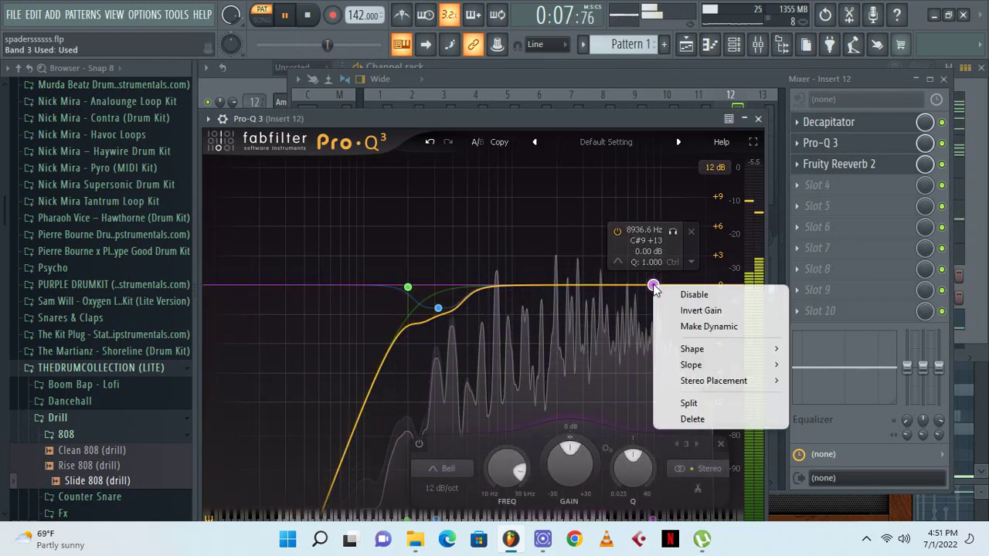
pyautogui.moveTo(733, 365)
pyautogui.moveTo(761, 350)
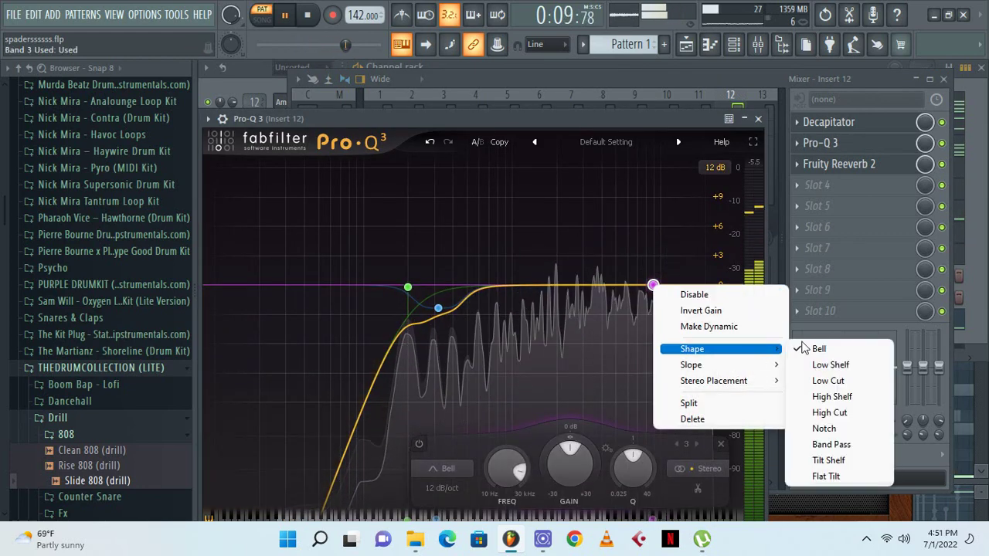
pyautogui.click(819, 413)
pyautogui.moveTo(653, 287); pyautogui.dragTo(555, 268)
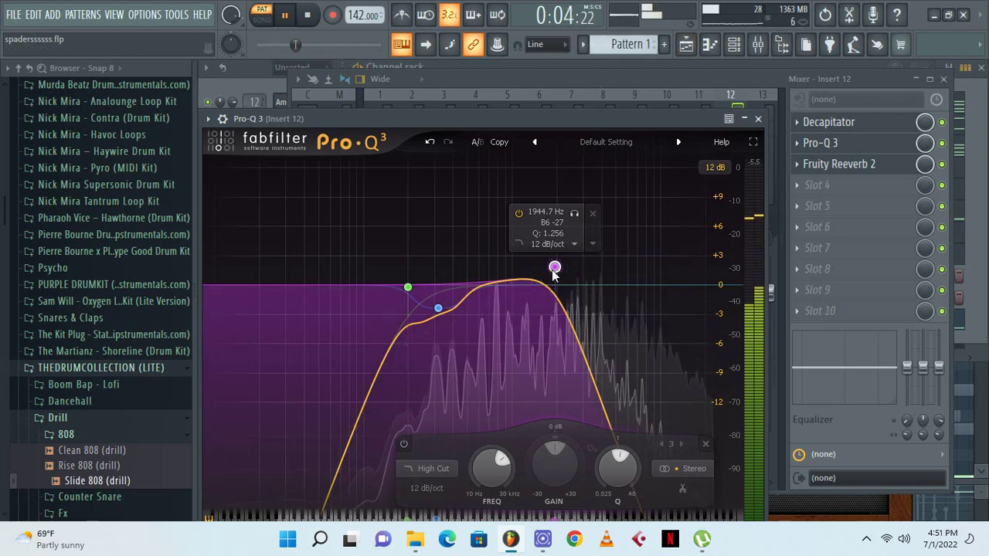
pyautogui.moveTo(553, 266); pyautogui.dragTo(584, 276)
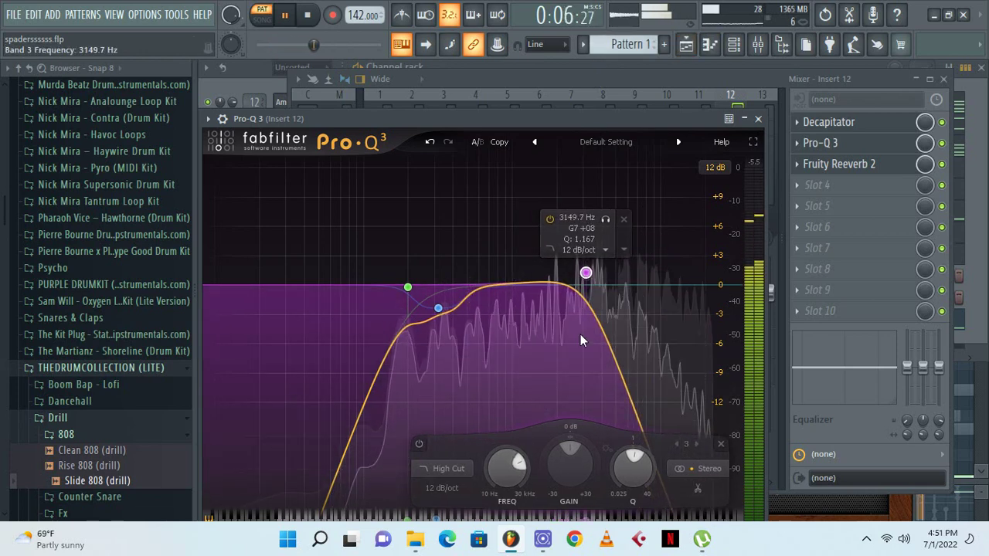
# Lower Insert 12's volume fader and load EchoBoy into its fourth effect slot
pyautogui.click(428, 74)
pyautogui.click(439, 96)
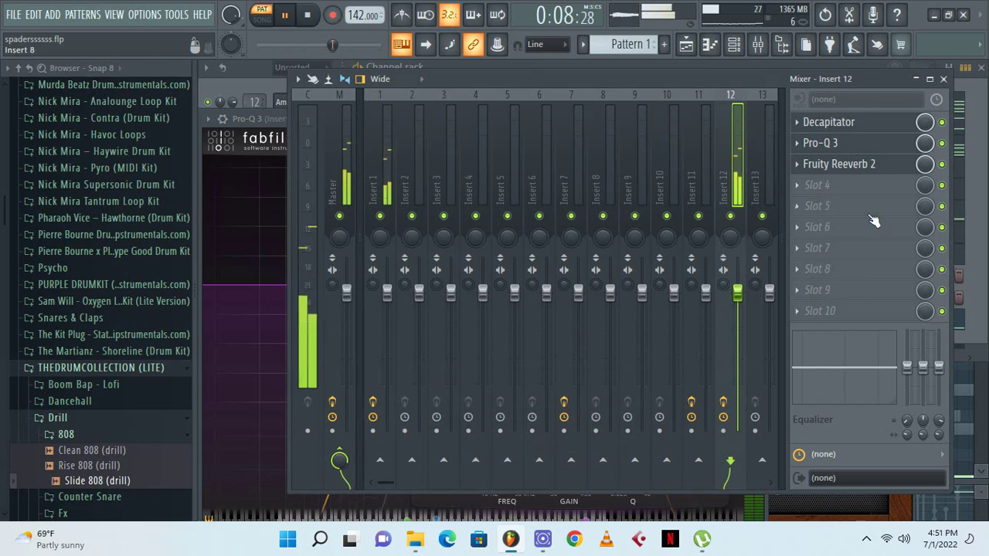
pyautogui.moveTo(737, 292); pyautogui.dragTo(737, 333)
pyautogui.click(804, 186)
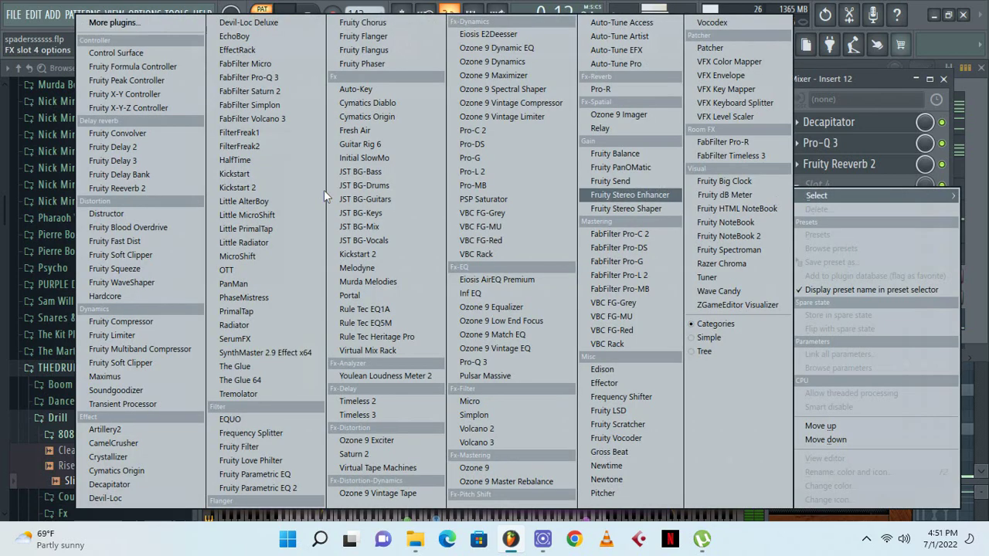
pyautogui.click(263, 37)
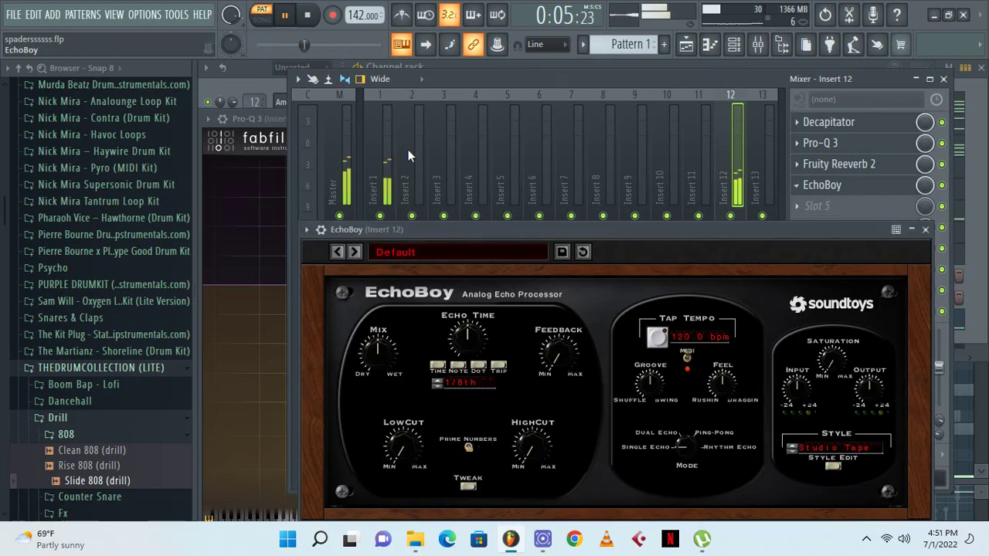
# Audition EchoBoy's presets one after another from 15 ips Tape Echo onward and settle on Space Echo
pyautogui.click(411, 252)
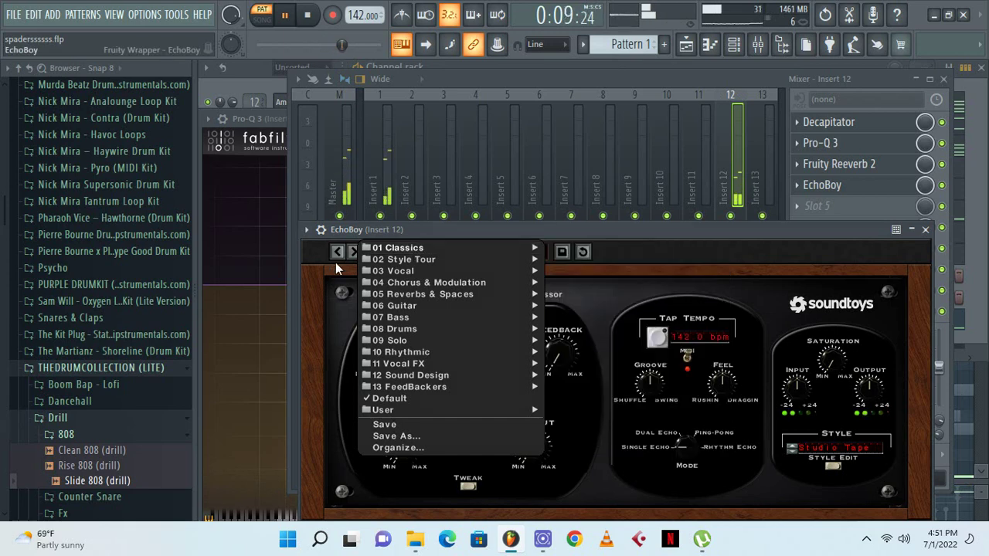
pyautogui.click(360, 249)
pyautogui.click(354, 253)
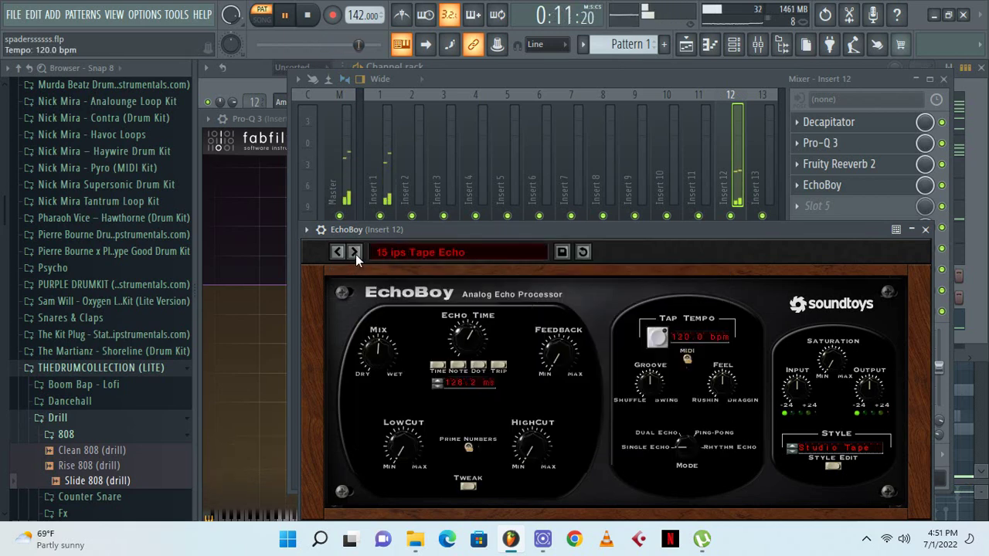
pyautogui.click(355, 253)
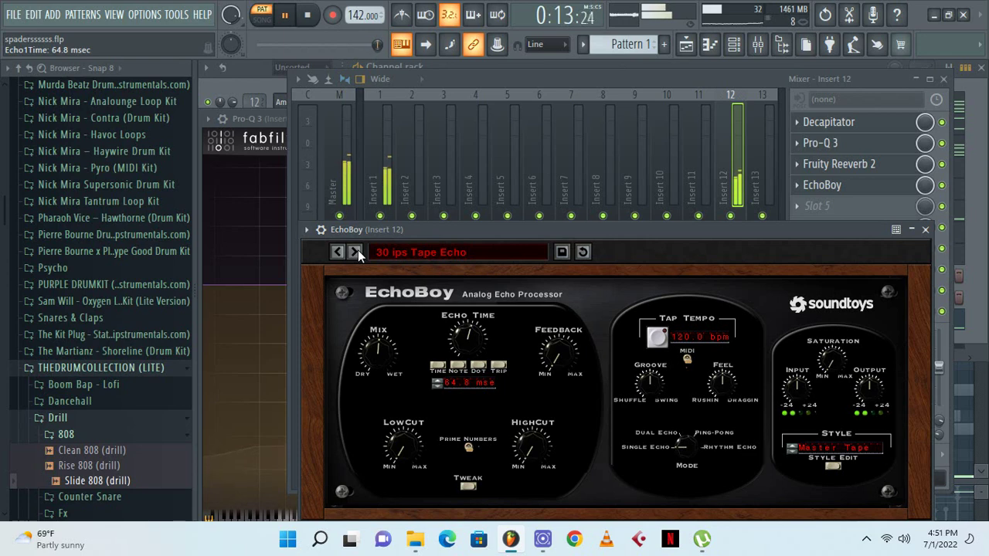
pyautogui.click(355, 251)
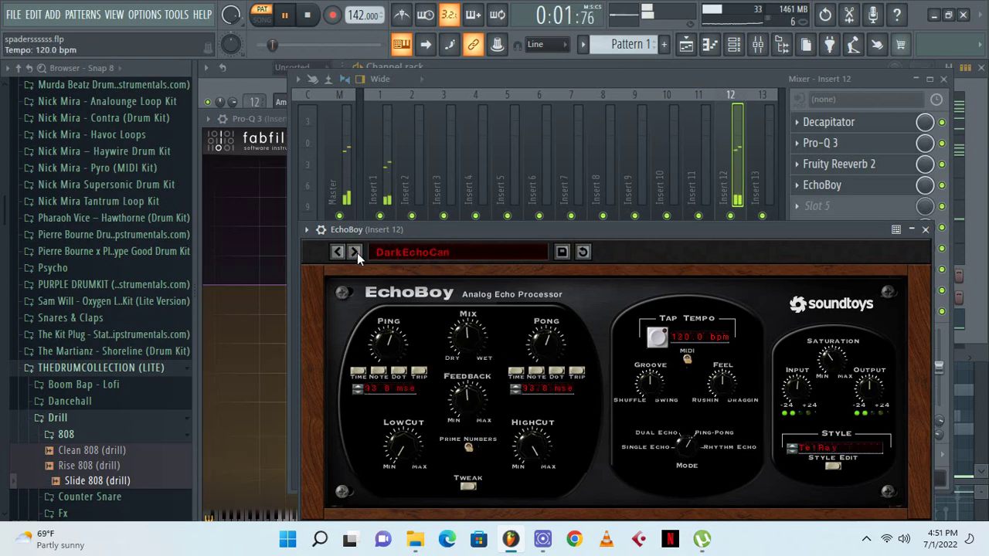
pyautogui.click(355, 252)
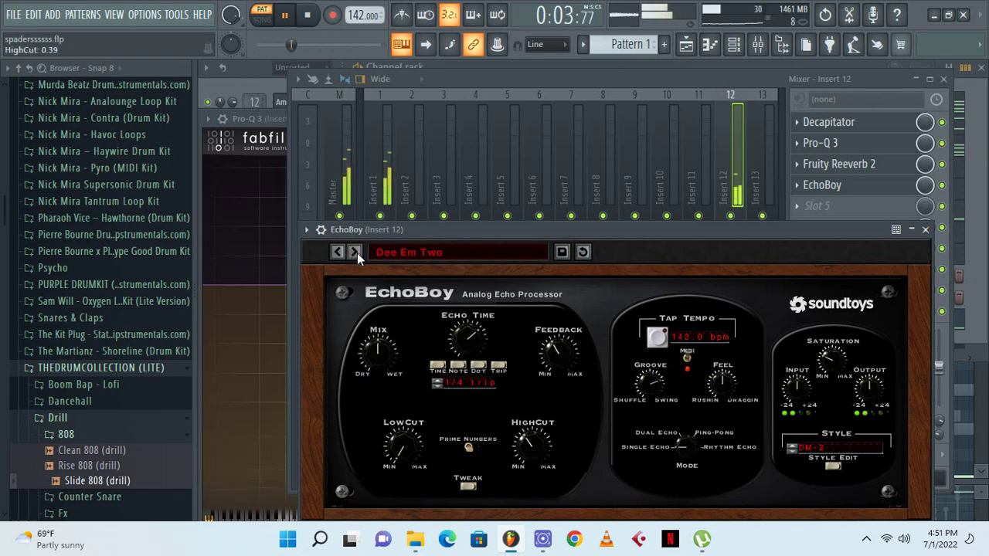
pyautogui.click(356, 252)
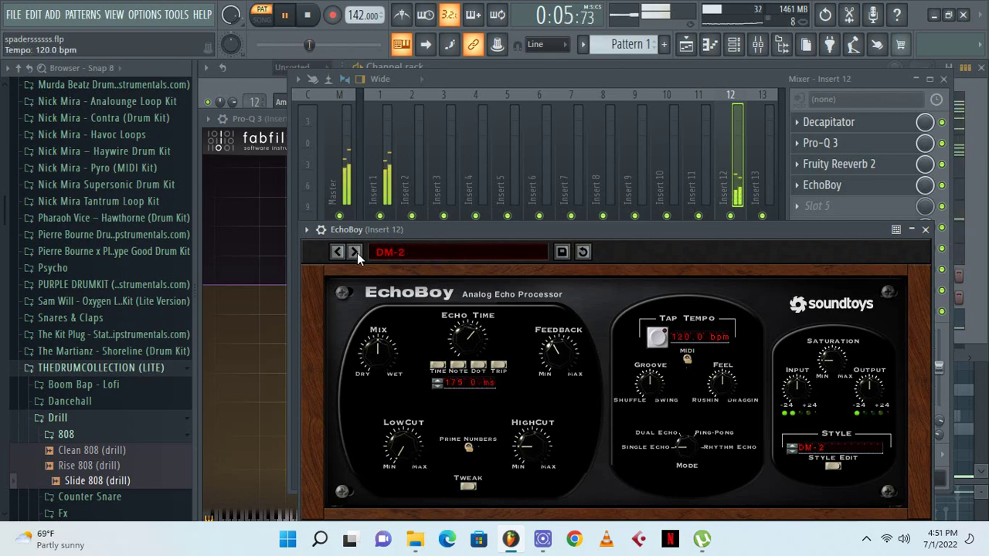
pyautogui.click(356, 252)
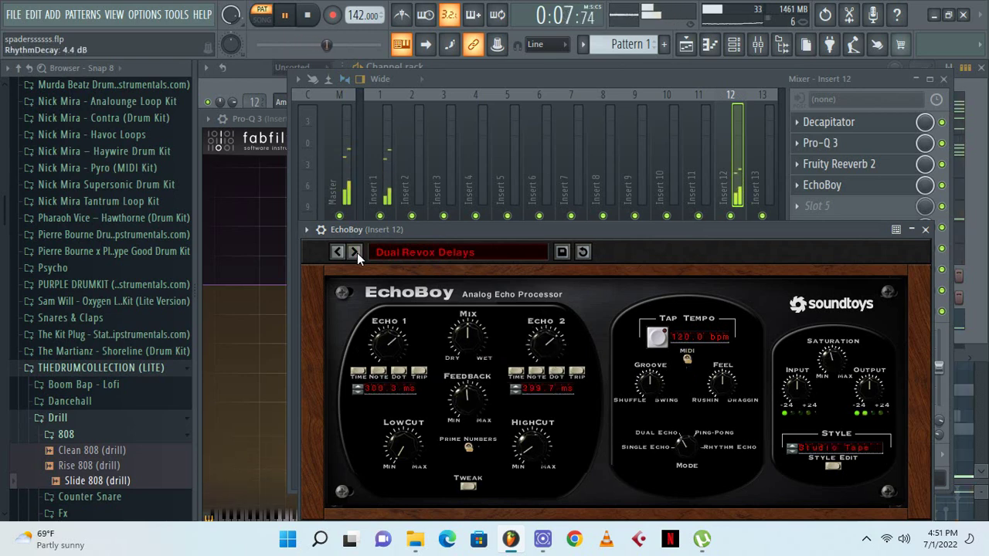
pyautogui.click(356, 253)
pyautogui.click(355, 253)
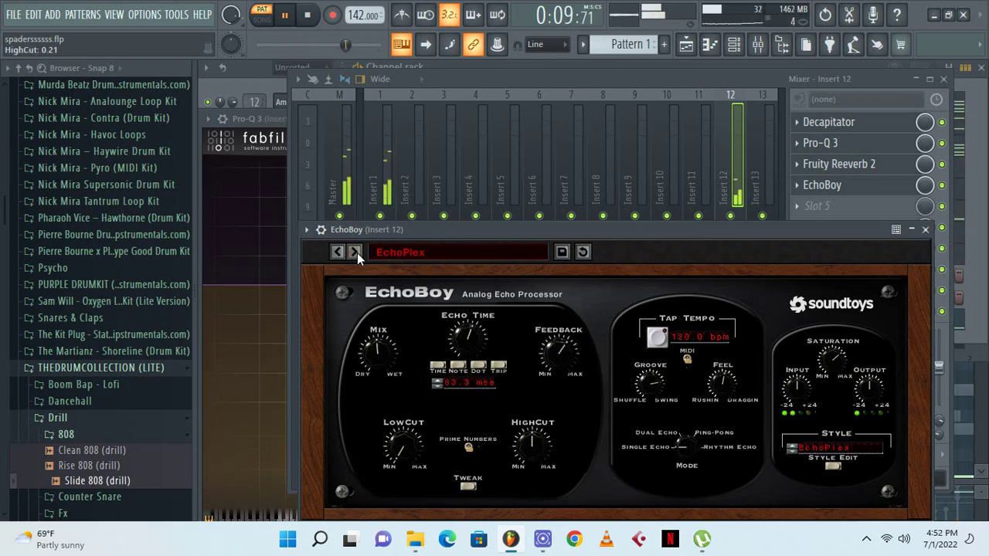
pyautogui.click(355, 253)
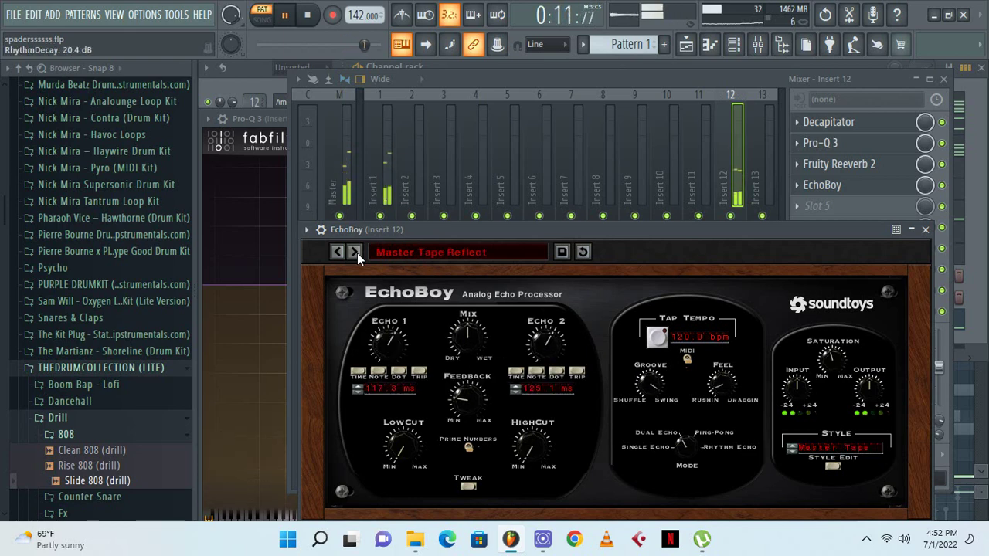
pyautogui.click(355, 253)
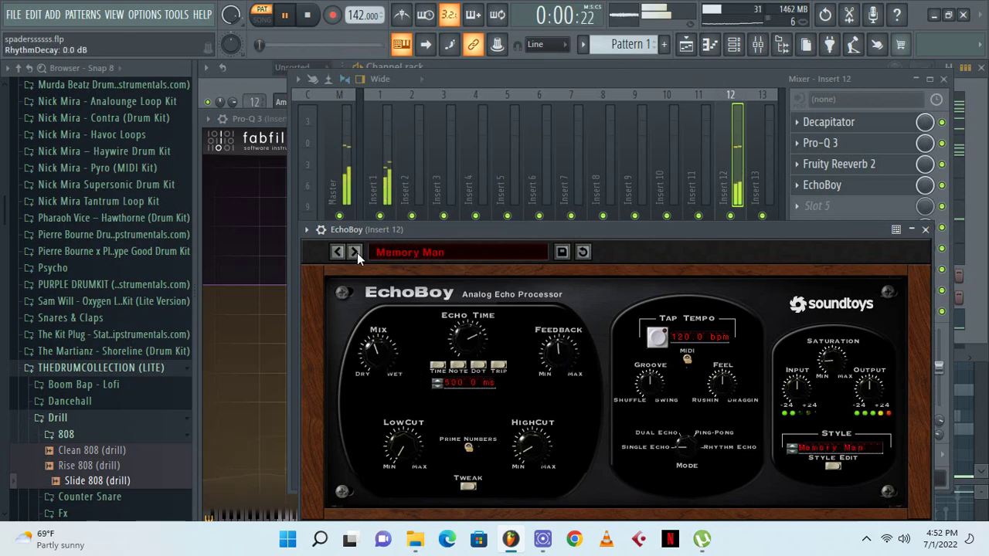
pyautogui.click(355, 253)
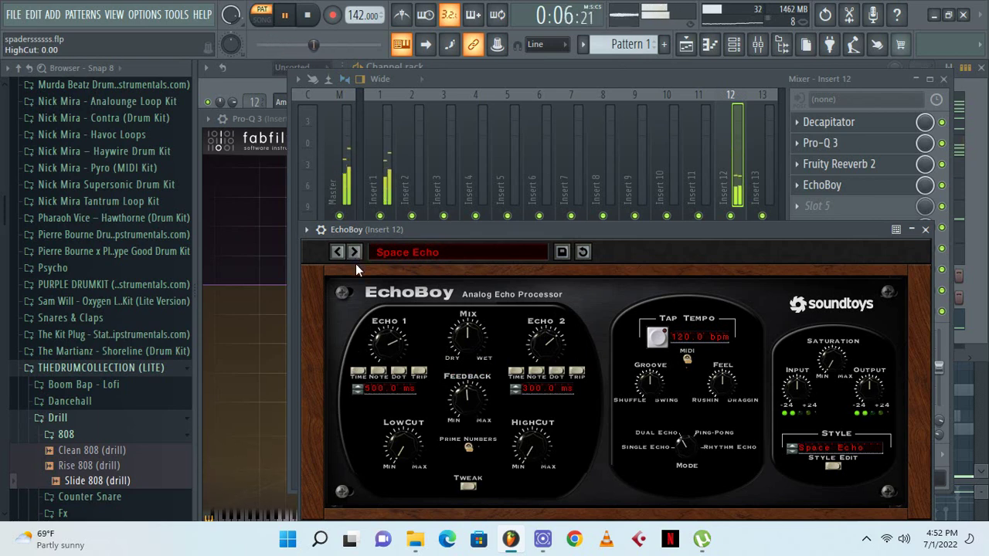
# Unmute the Sakura, kick, hi-hat, rimshot and percussion channels in the channel rack, and mute the Ample Guitar channel
pyautogui.click(742, 137)
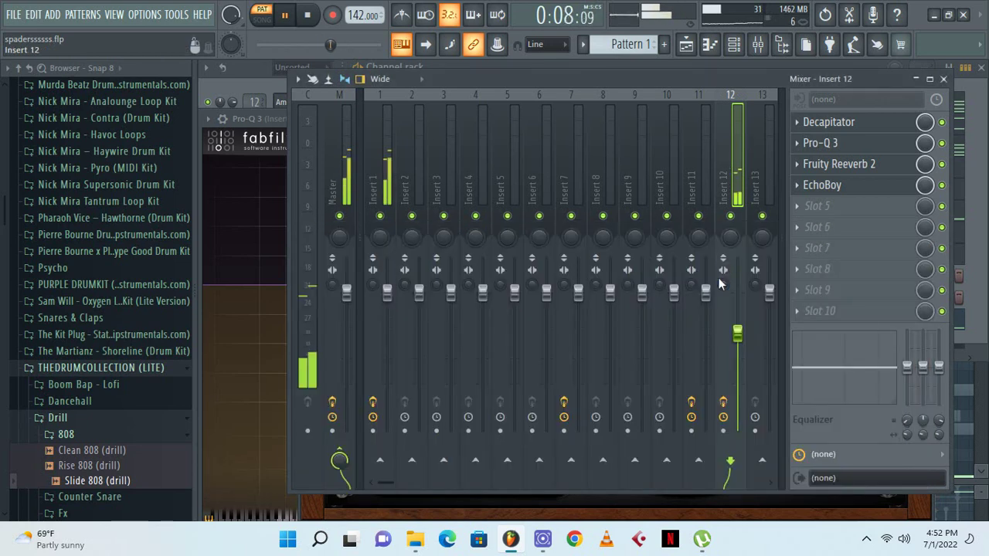
pyautogui.click(242, 66)
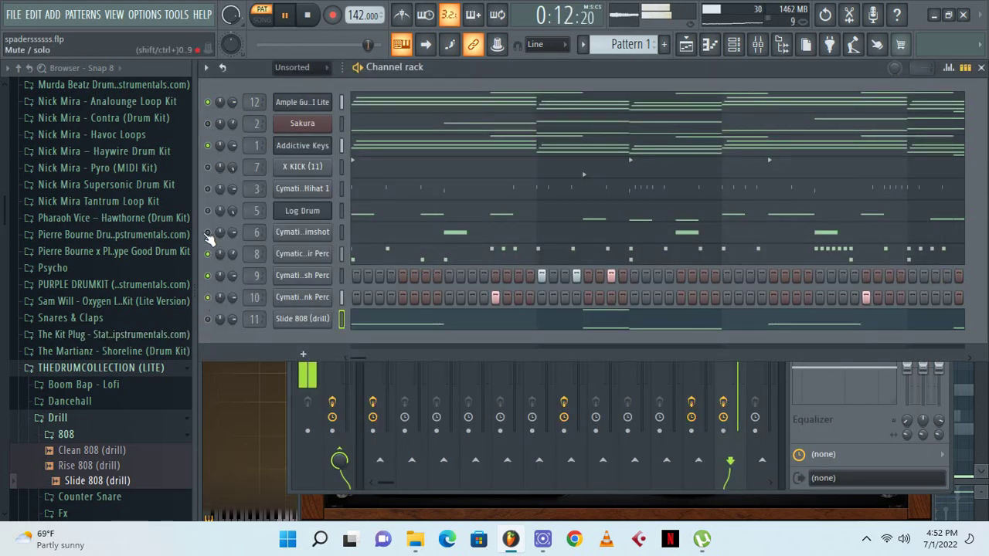
pyautogui.click(208, 167)
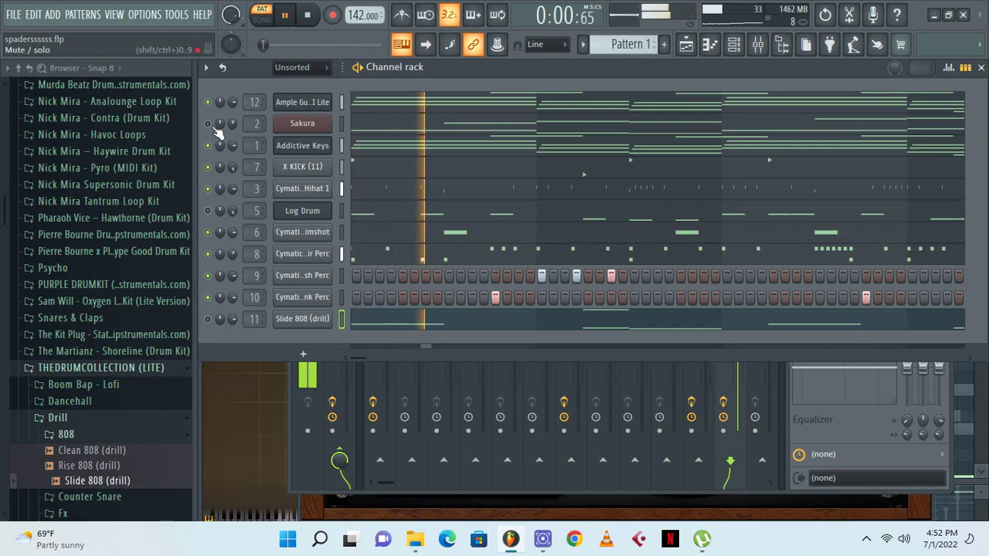
pyautogui.click(208, 124)
pyautogui.press('space')
pyautogui.press('space')
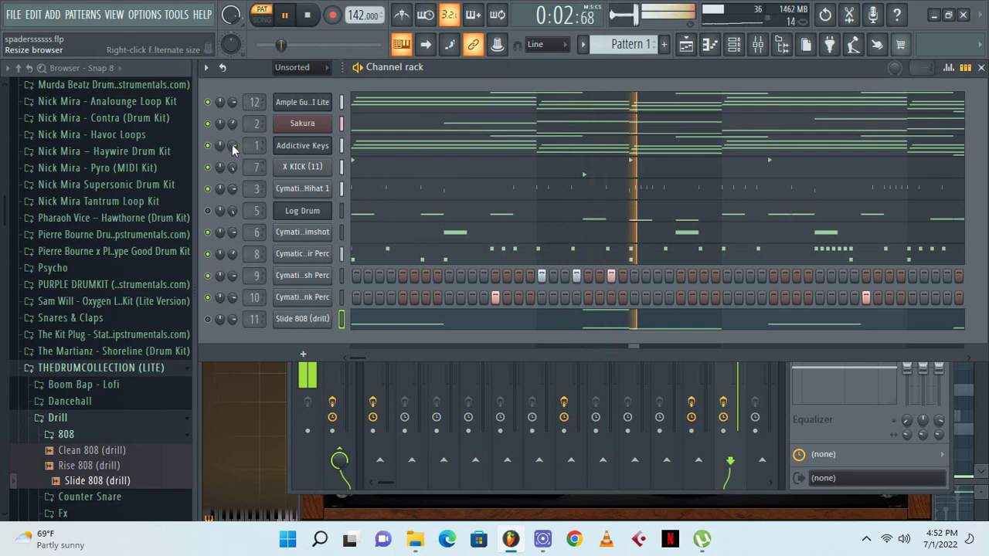
pyautogui.click(758, 44)
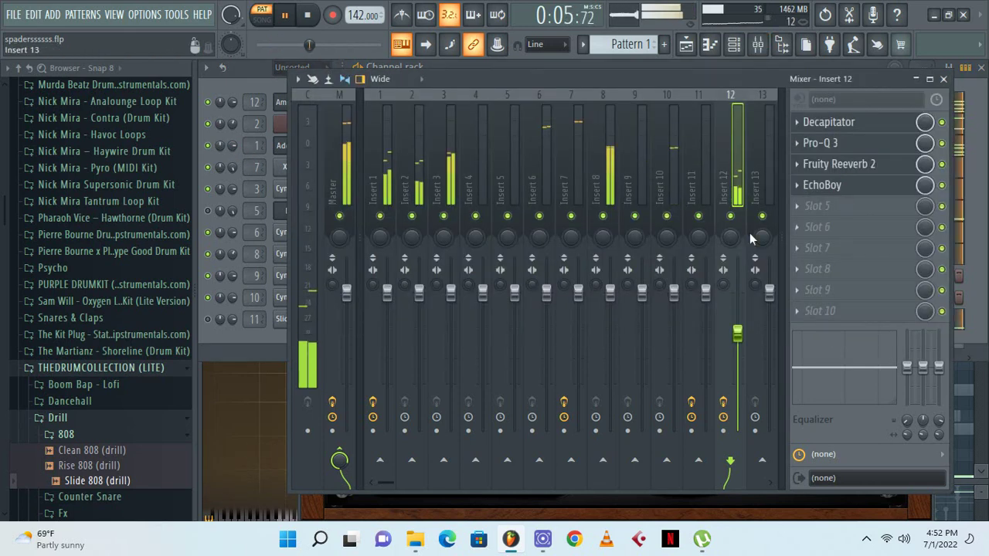
pyautogui.click(218, 129)
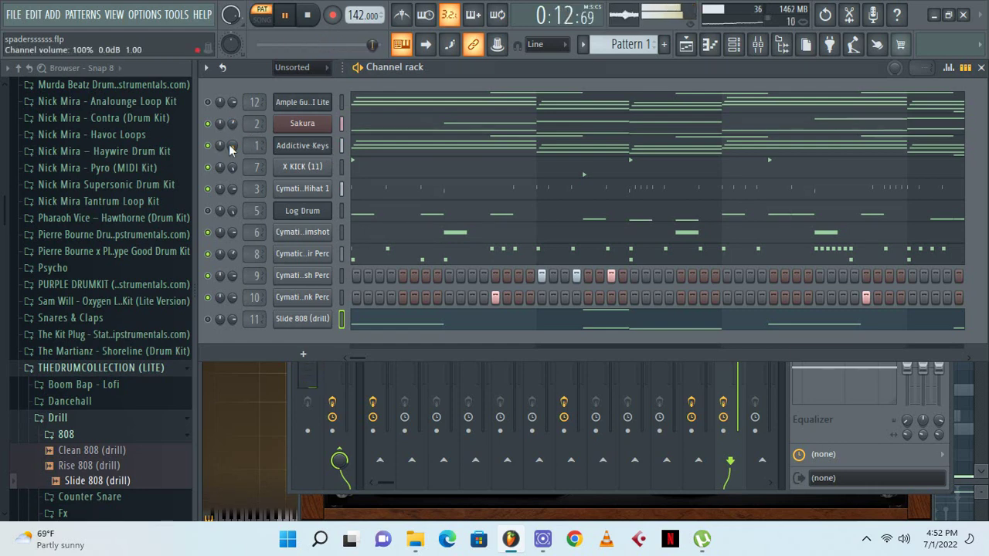
# Set the low-shelf EQ band of mixer Insert 2 to -18.0 dB and save the project
pyautogui.click(758, 44)
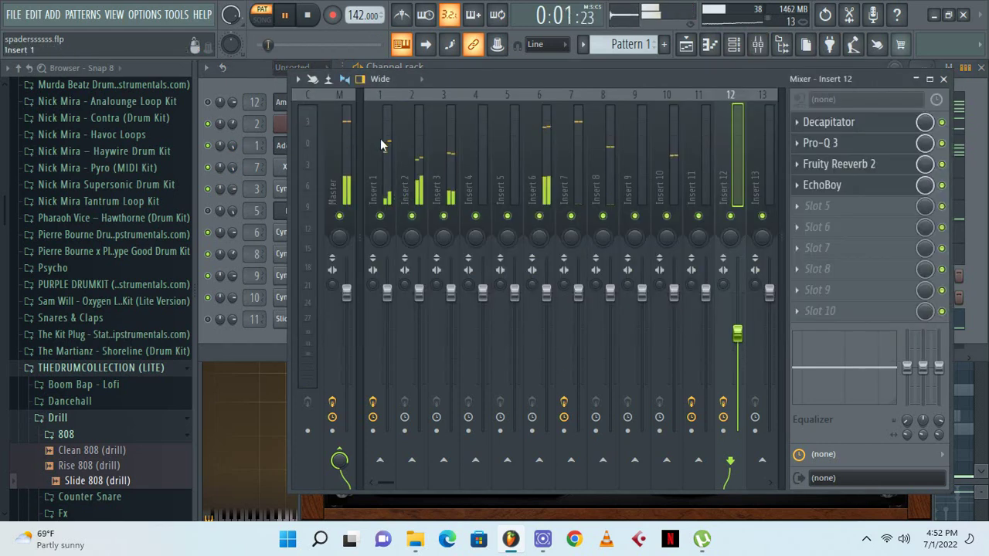
pyautogui.click(408, 124)
pyautogui.moveTo(907, 368); pyautogui.dragTo(907, 404)
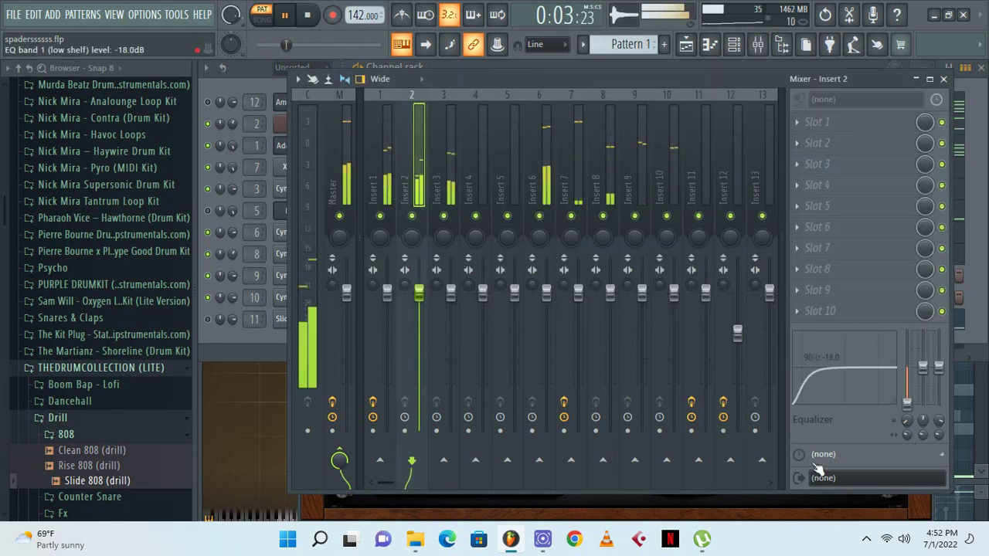
pyautogui.click(13, 14)
pyautogui.click(31, 82)
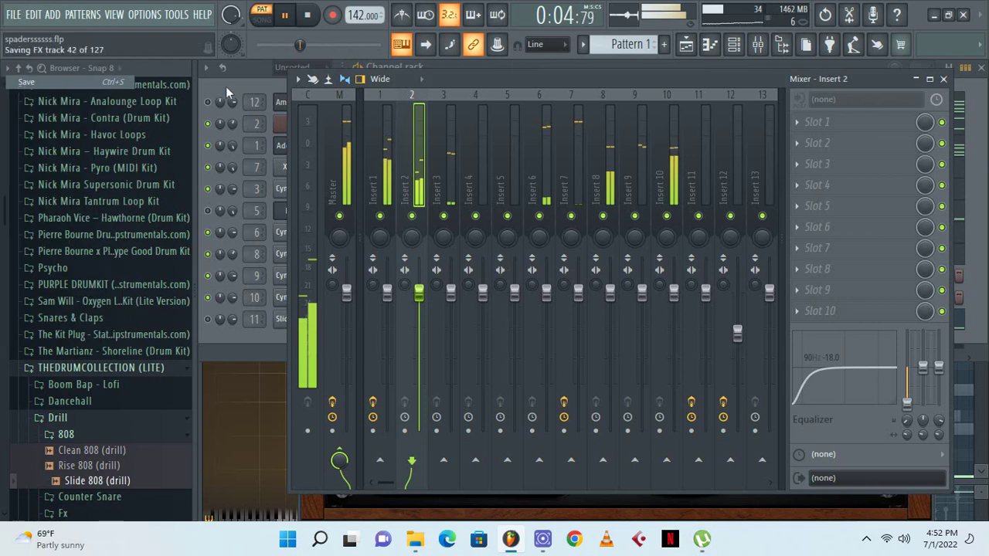
# Open the Decapitator on mixer Insert 11 and turn on its Punish mode
pyautogui.click(232, 90)
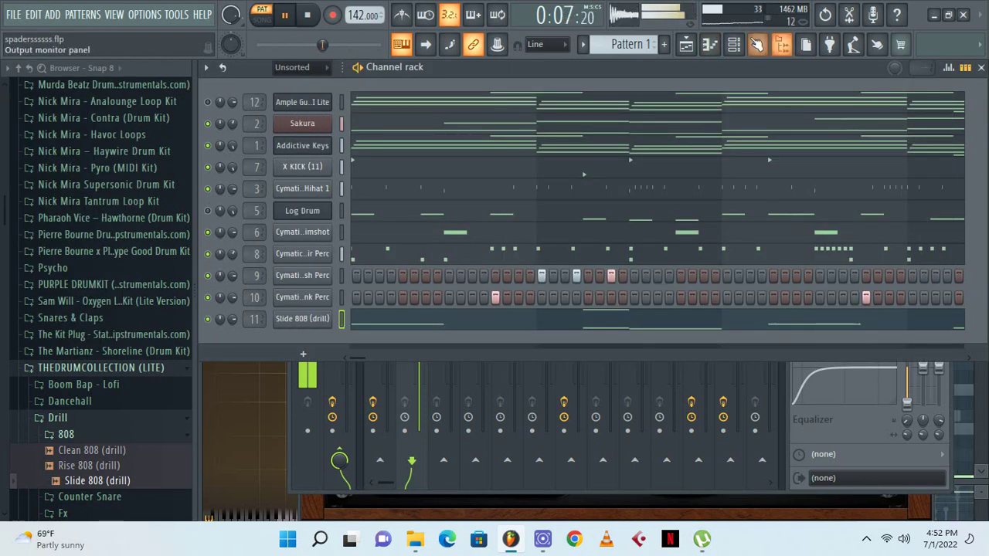
pyautogui.click(758, 45)
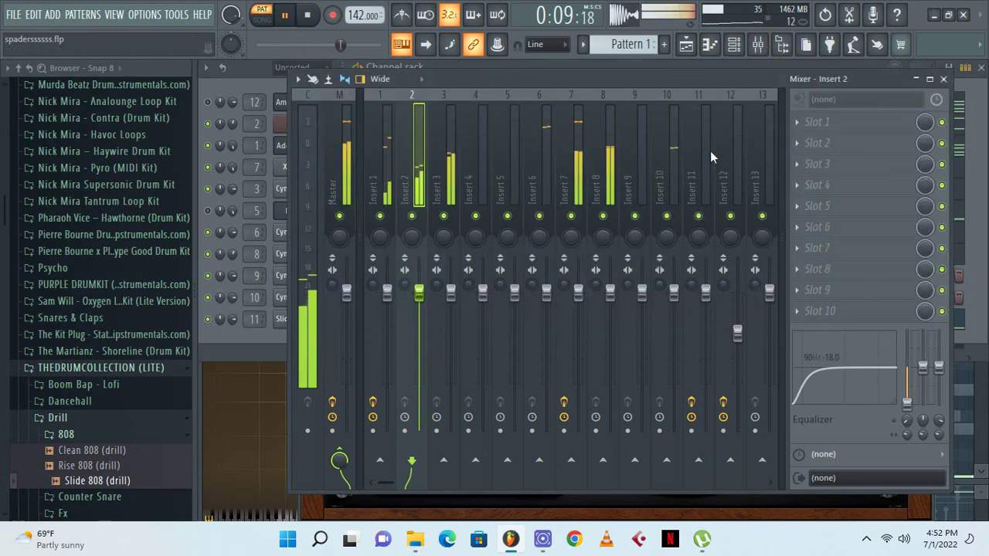
pyautogui.click(730, 121)
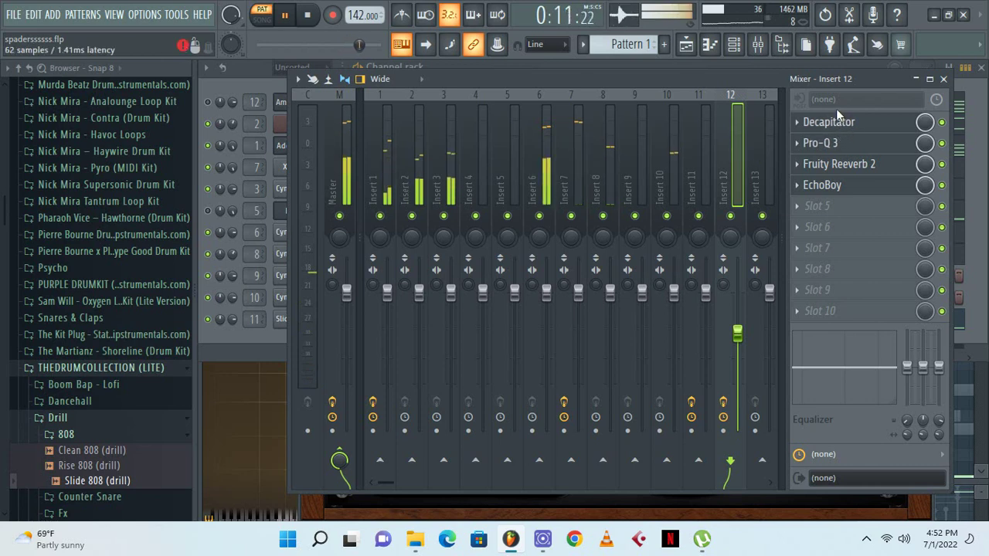
pyautogui.moveTo(542, 80)
pyautogui.mouseDown()
pyautogui.moveTo(646, 73)
pyautogui.moveTo(538, 89)
pyautogui.mouseUp()
pyautogui.click(701, 162)
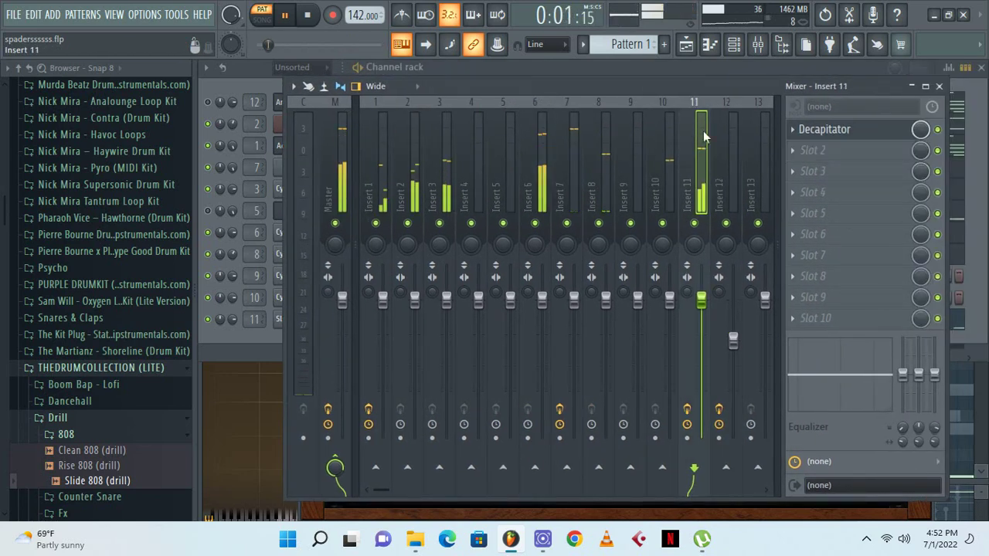
pyautogui.click(850, 130)
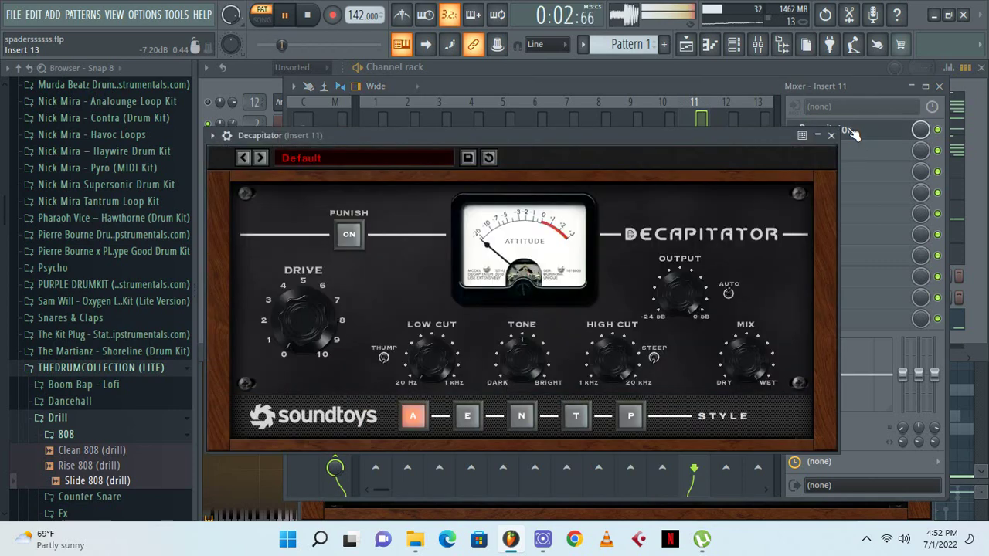
pyautogui.click(349, 236)
pyautogui.press('space')
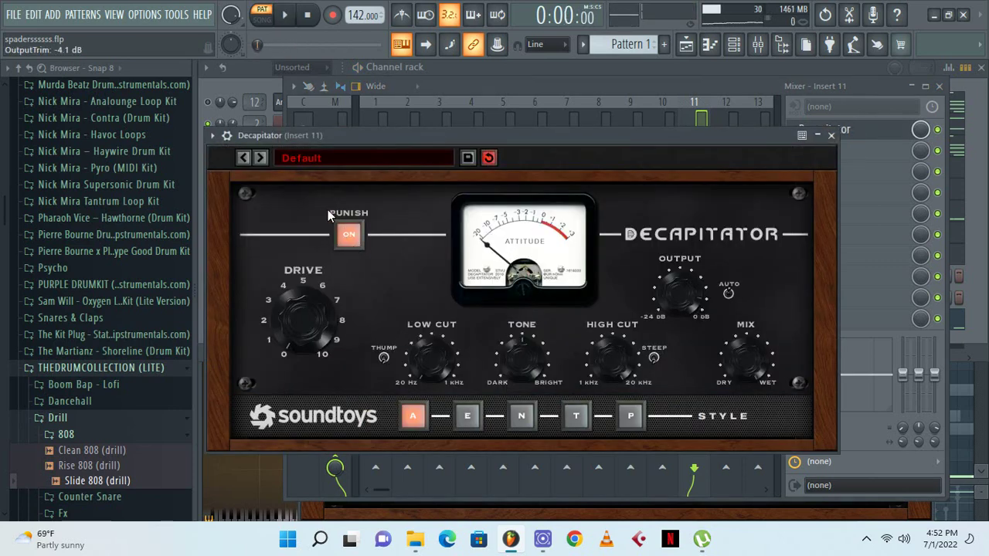
# Load Decapitator's Beefy bass preset on Insert 11 and enable Punish for it
pyautogui.moveTo(538, 137); pyautogui.dragTo(546, 230)
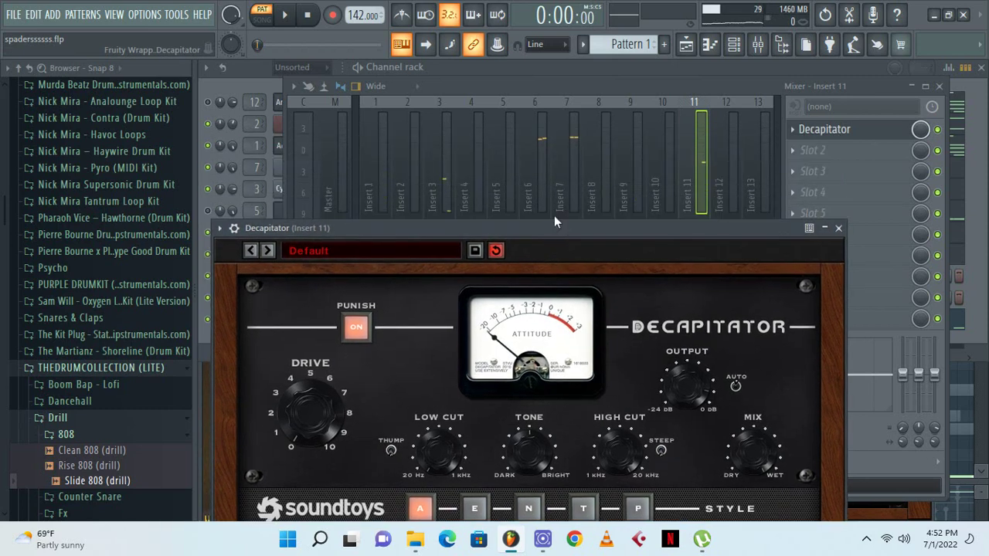
pyautogui.press('space')
pyautogui.click(319, 251)
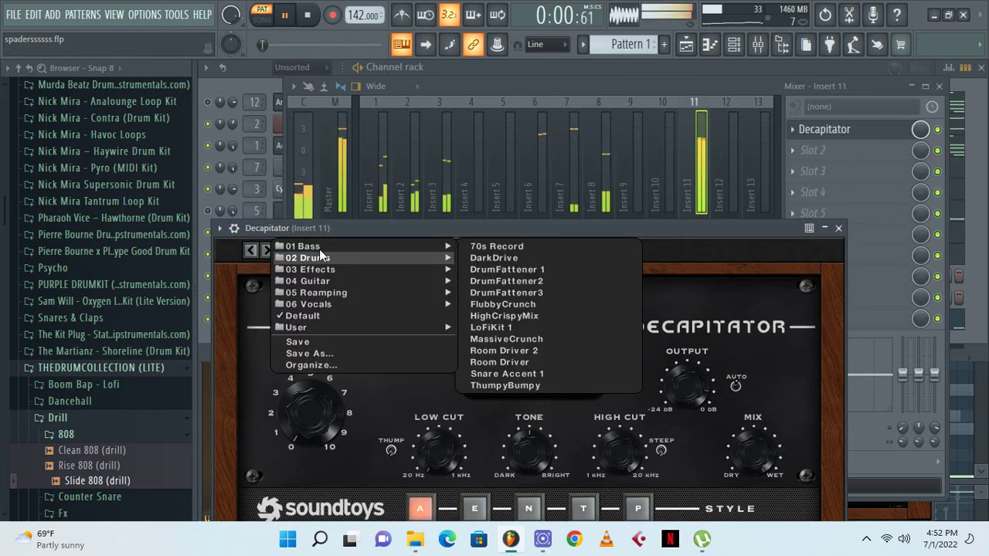
pyautogui.moveTo(395, 244)
pyautogui.click(488, 248)
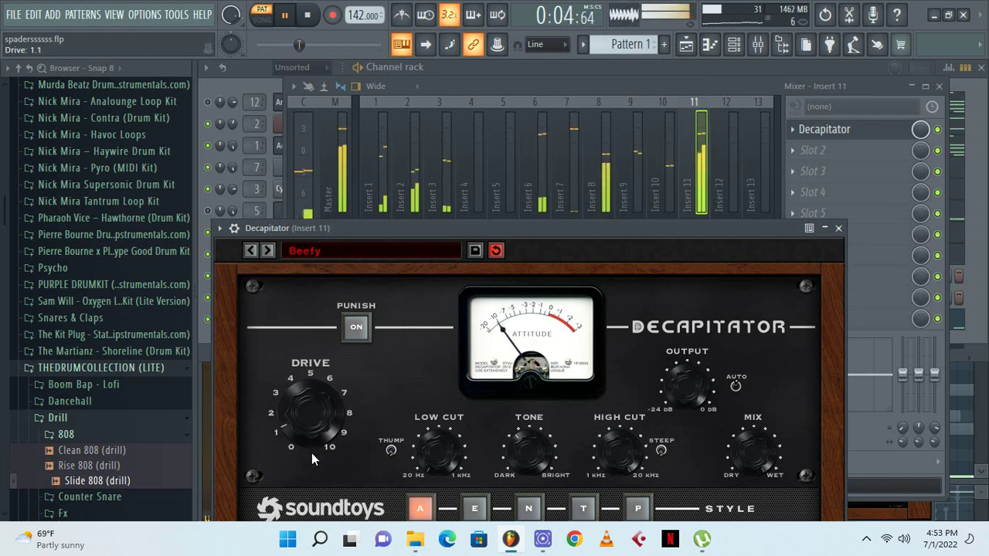
pyautogui.click(353, 333)
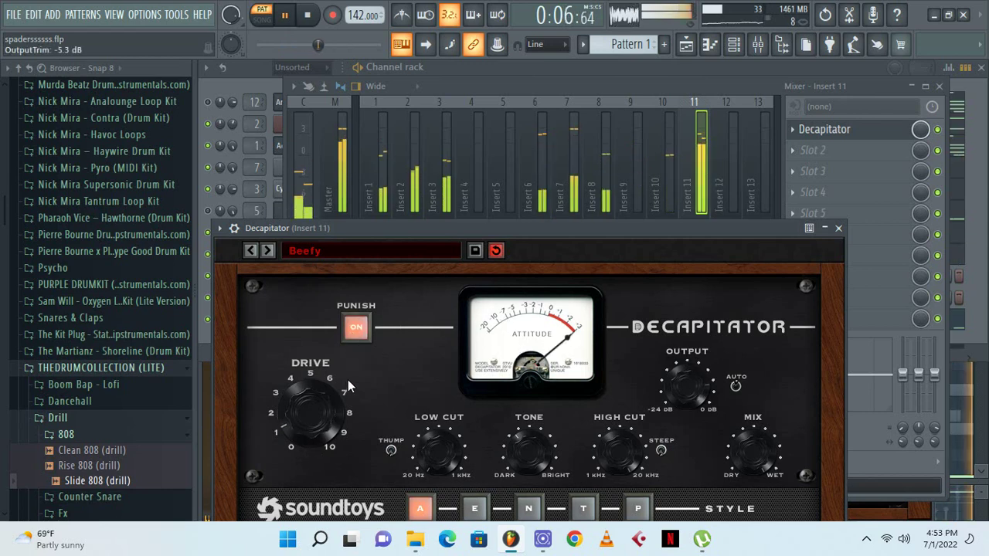
# Lower Insert 11's volume fader to 70% (-7.3 dB) while checking the level in playback
pyautogui.click(701, 165)
pyautogui.press('space')
pyautogui.moveTo(694, 304); pyautogui.dragTo(694, 343)
pyautogui.press('space')
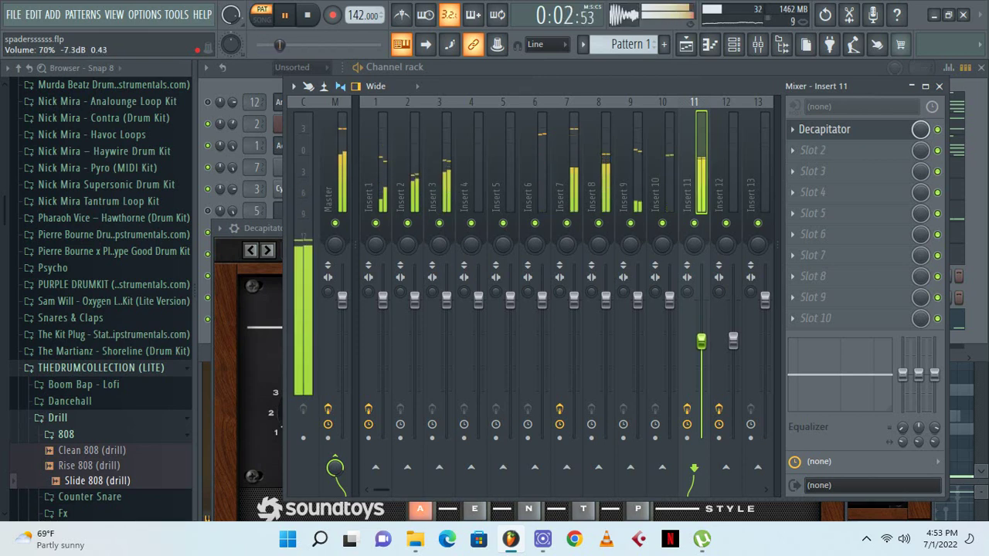
pyautogui.moveTo(700, 338); pyautogui.dragTo(708, 396)
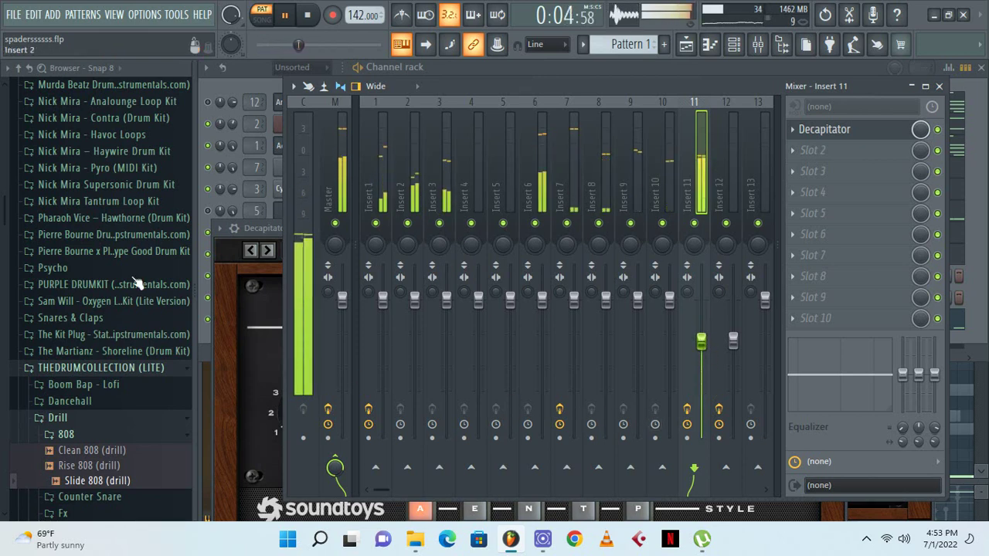
# Open the Slide 808's piano roll and add three short slide notes in bar 4 on D#6, D6 and B5
pyautogui.click(235, 69)
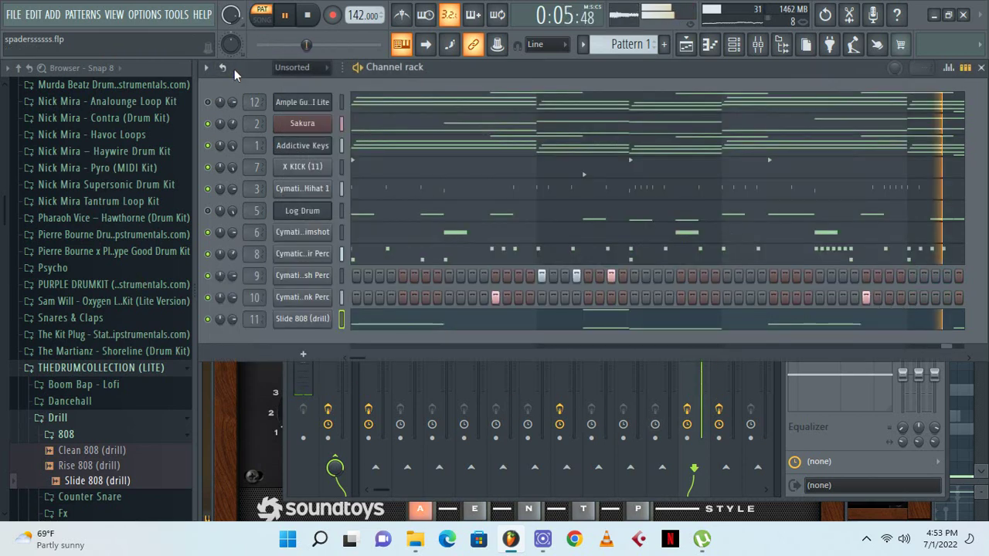
pyautogui.click(390, 324)
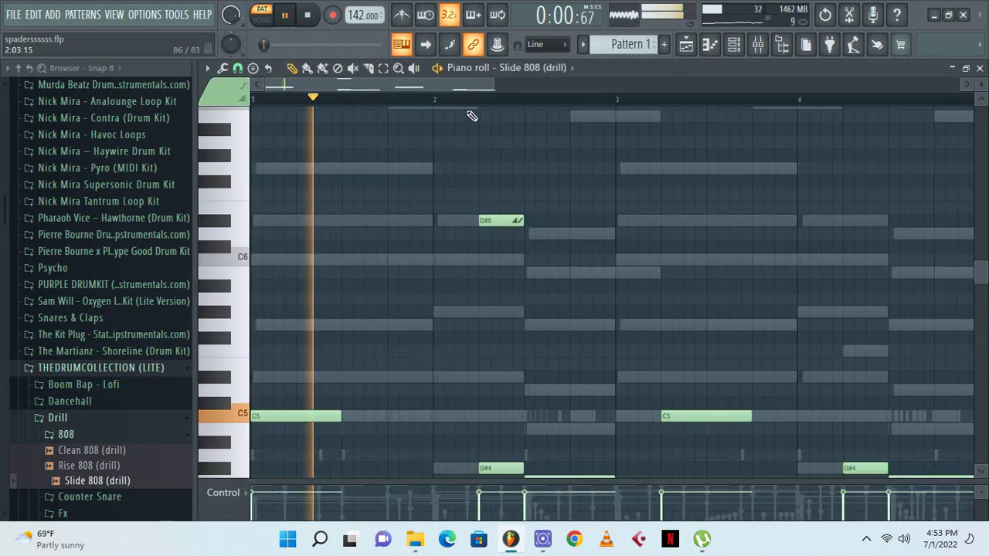
pyautogui.scroll(5, 494, 220)
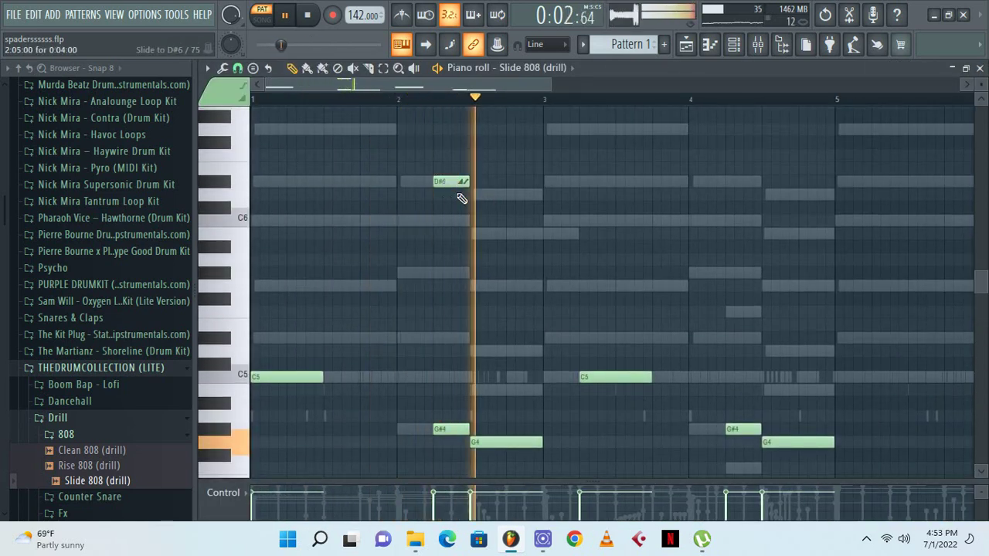
pyautogui.scroll(-4, 587, 231)
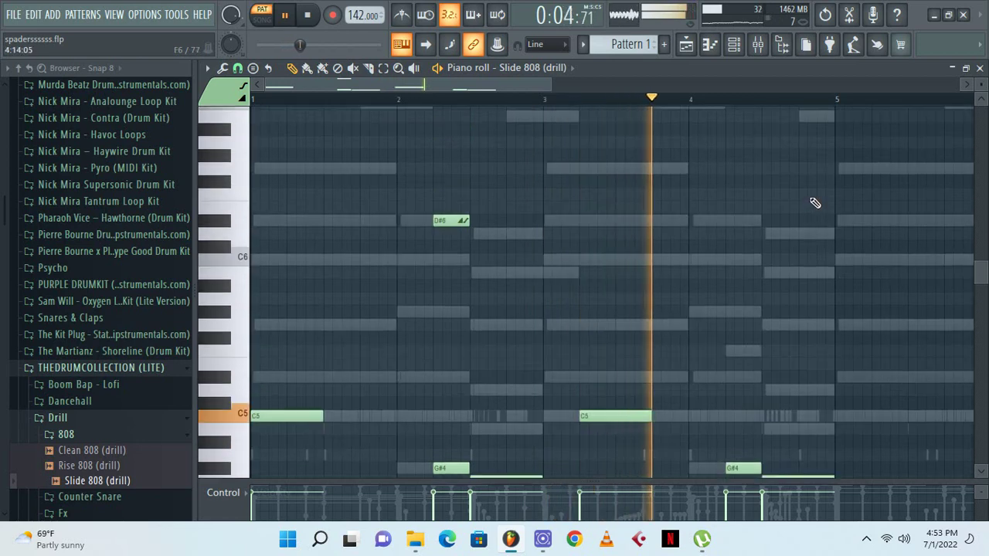
pyautogui.click(748, 143)
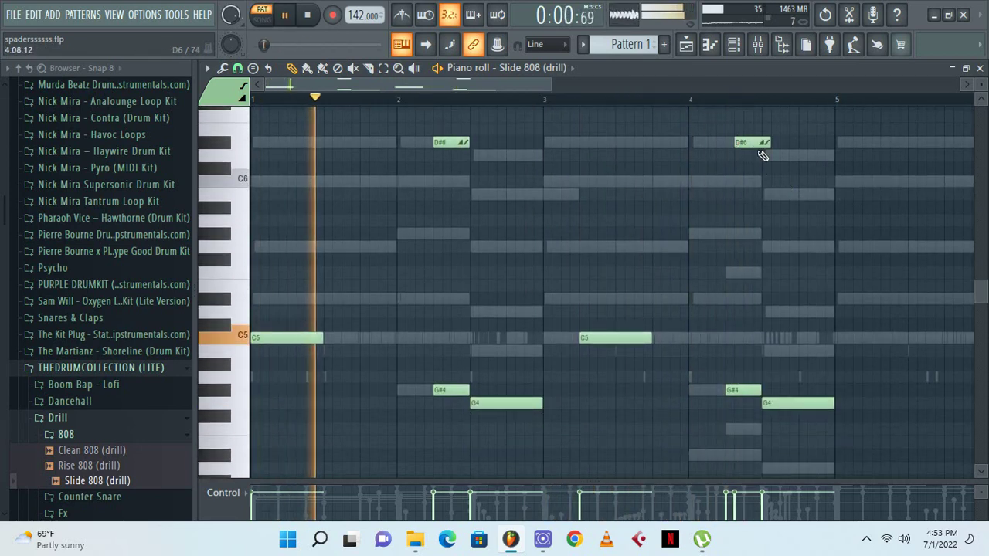
pyautogui.moveTo(766, 142); pyautogui.dragTo(747, 142)
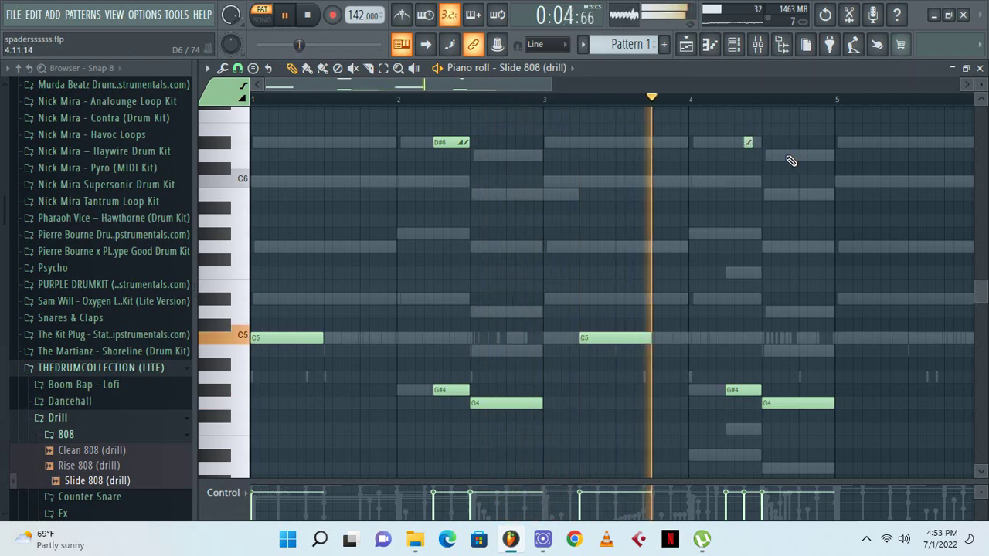
pyautogui.click(792, 158)
pyautogui.click(821, 194)
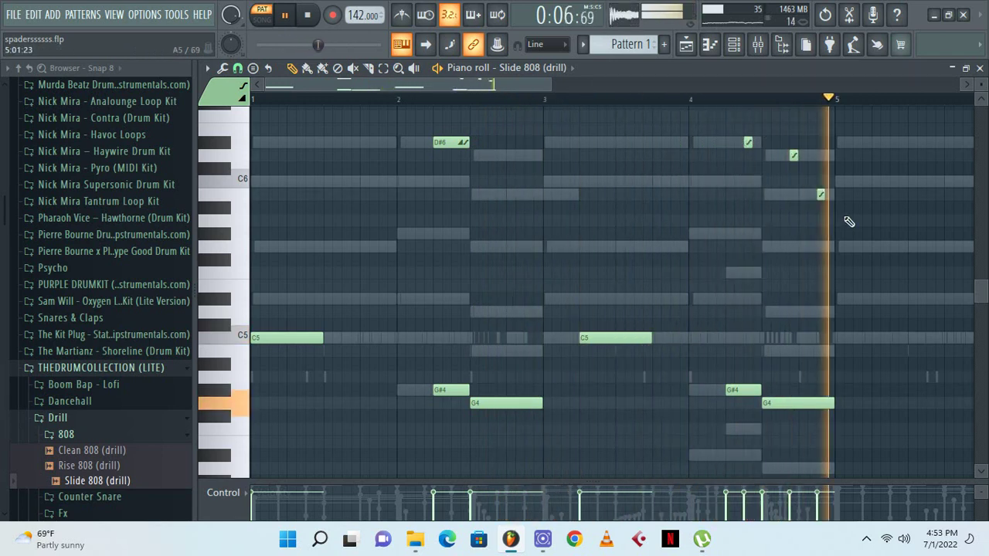
# Split the final G4 note in bar 4 and trim its second half to the last two steps
pyautogui.moveTo(791, 395); pyautogui.dragTo(787, 394)
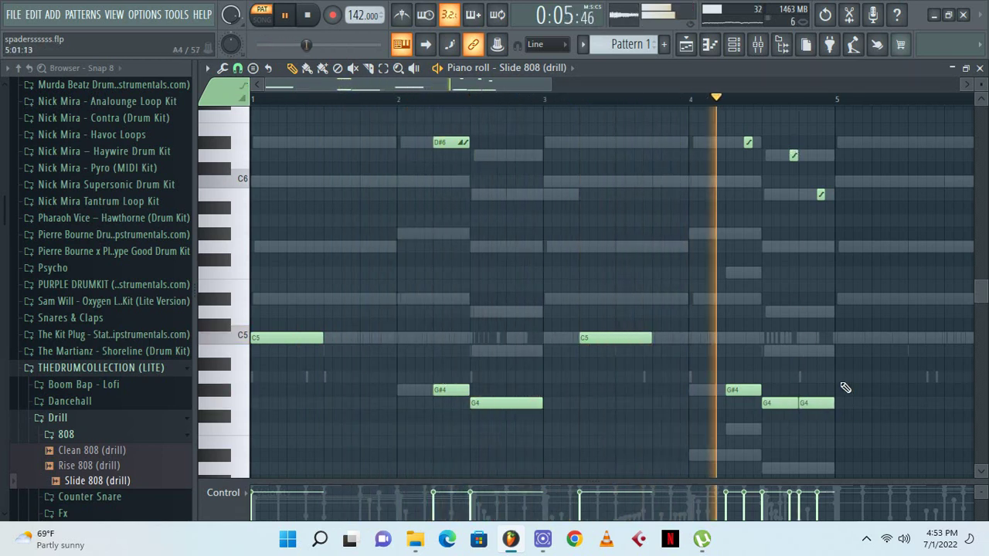
pyautogui.click(821, 403)
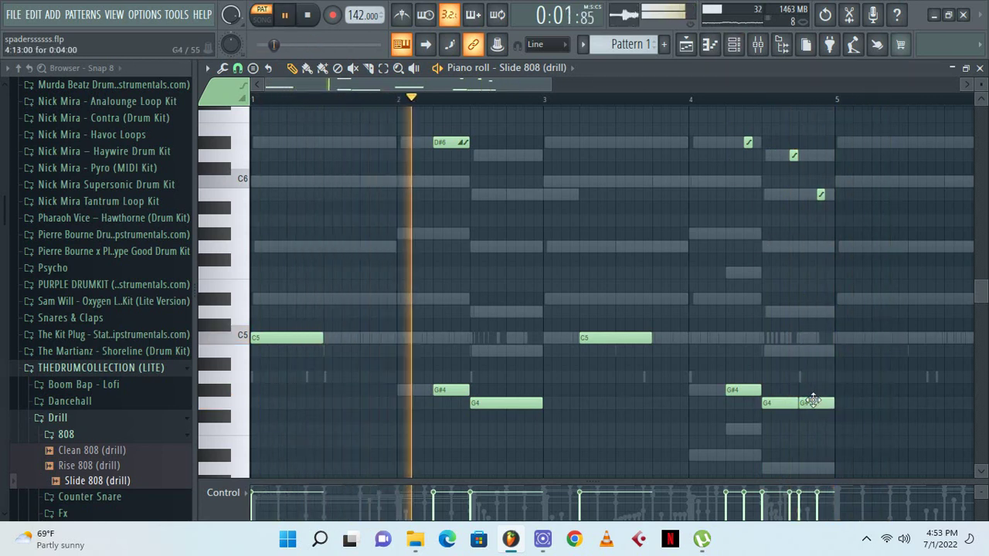
pyautogui.moveTo(811, 402); pyautogui.dragTo(835, 403)
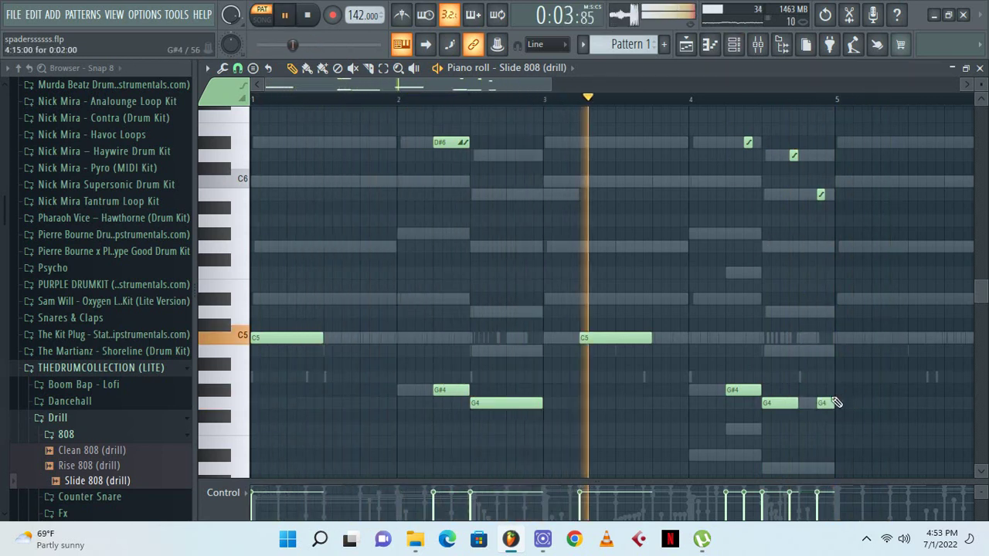
# Try the D6 slide note one step earlier, settle it on step 12 of bar 4, and extend the first G4 to meet the last
pyautogui.moveTo(794, 155); pyautogui.dragTo(785, 156)
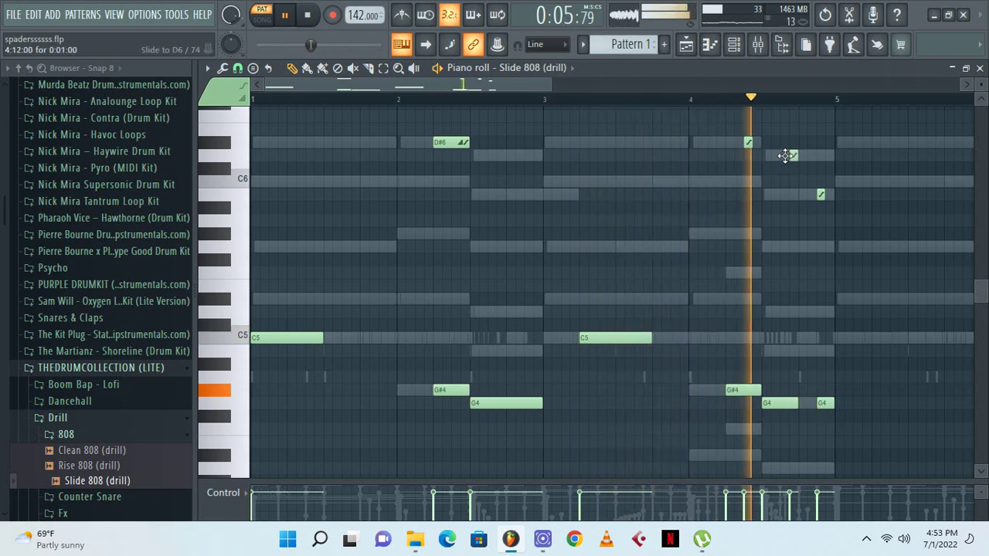
pyautogui.press('space')
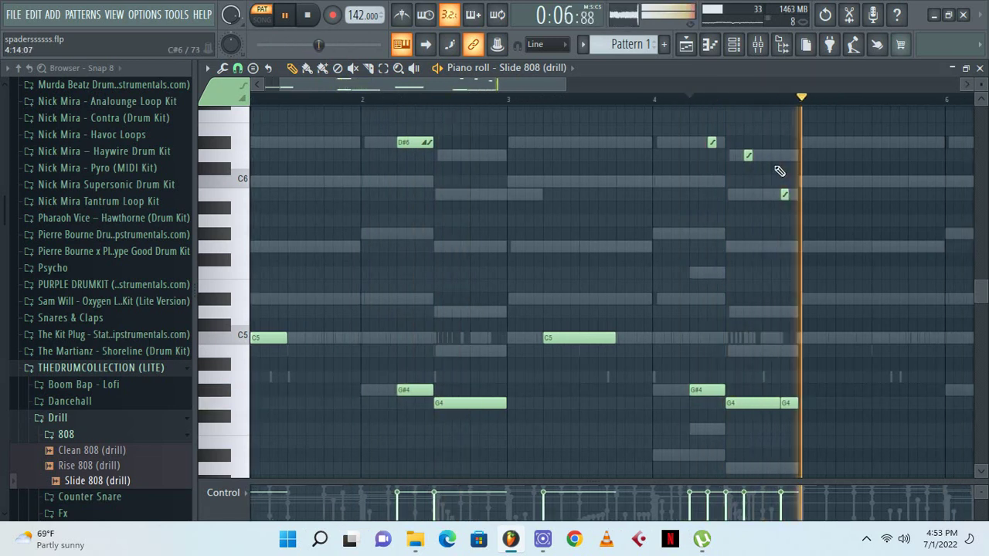
pyautogui.click(756, 155)
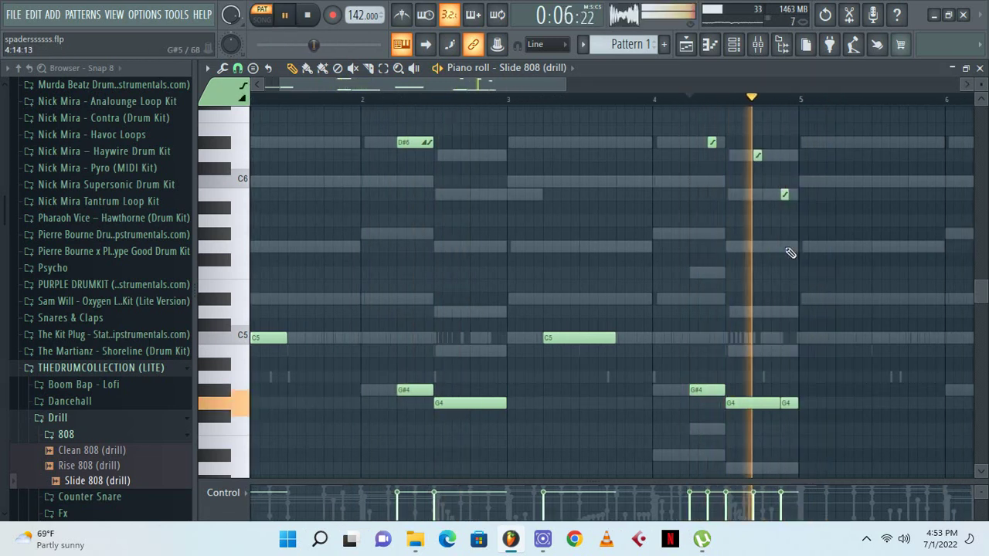
# Divide the longer G4 in bar 4 with a new three-step note starting at step 12, then play back the bass line
pyautogui.press('space')
pyautogui.moveTo(778, 403)
pyautogui.mouseDown()
pyautogui.moveTo(752, 399)
pyautogui.moveTo(761, 406)
pyautogui.mouseUp()
pyautogui.press('space')
pyautogui.press('space')
pyautogui.press('space')
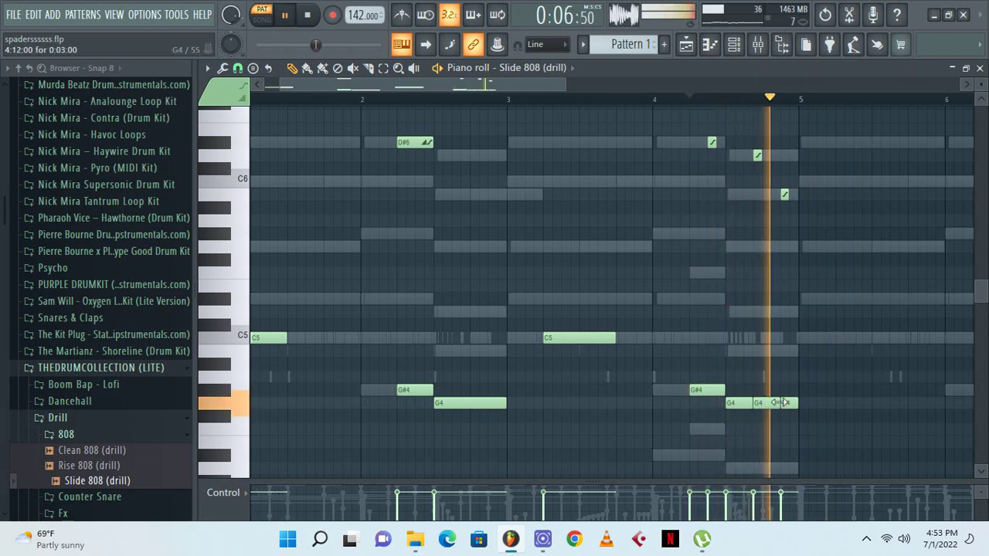
pyautogui.press('space')
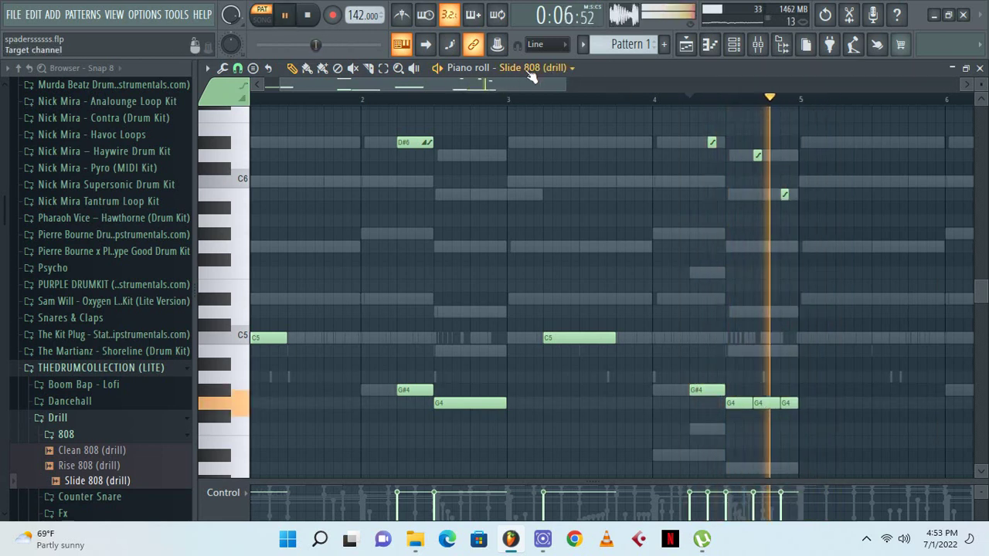
# Raise bar 4's three short slide notes by one octave and try repeating the 808 line in bars 5 to 8
pyautogui.press('space')
pyautogui.press('space')
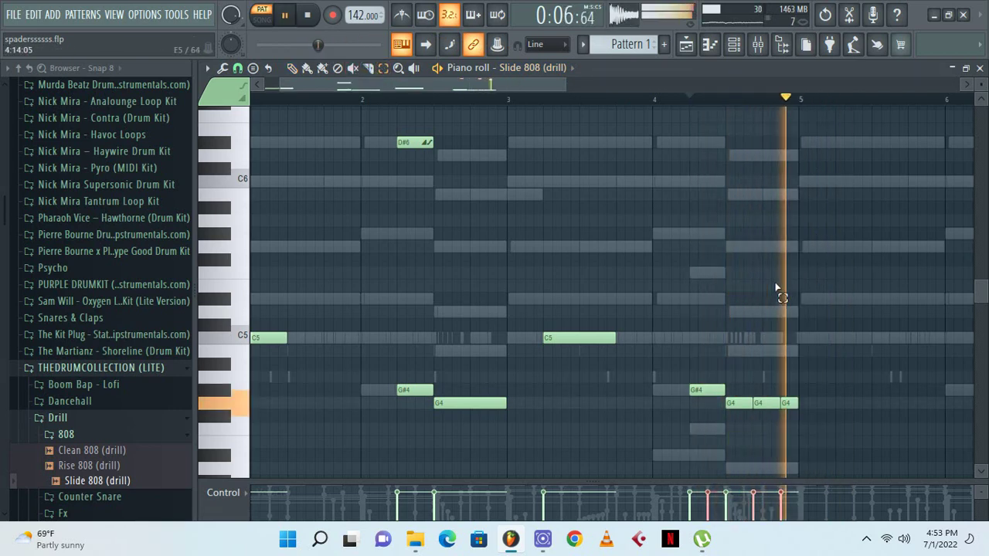
pyautogui.scroll(4, 776, 288)
pyautogui.click(317, 15)
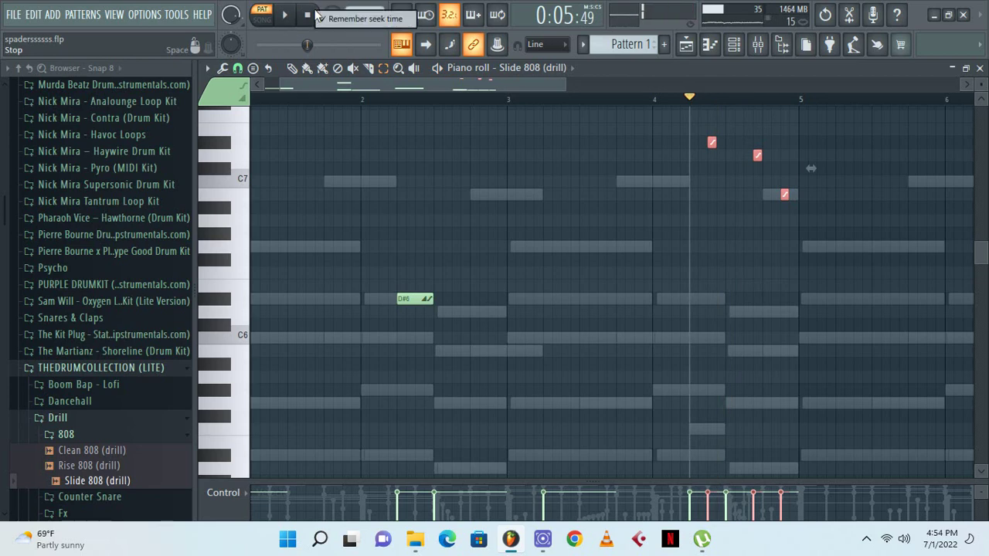
pyautogui.scroll(-4, 396, 115)
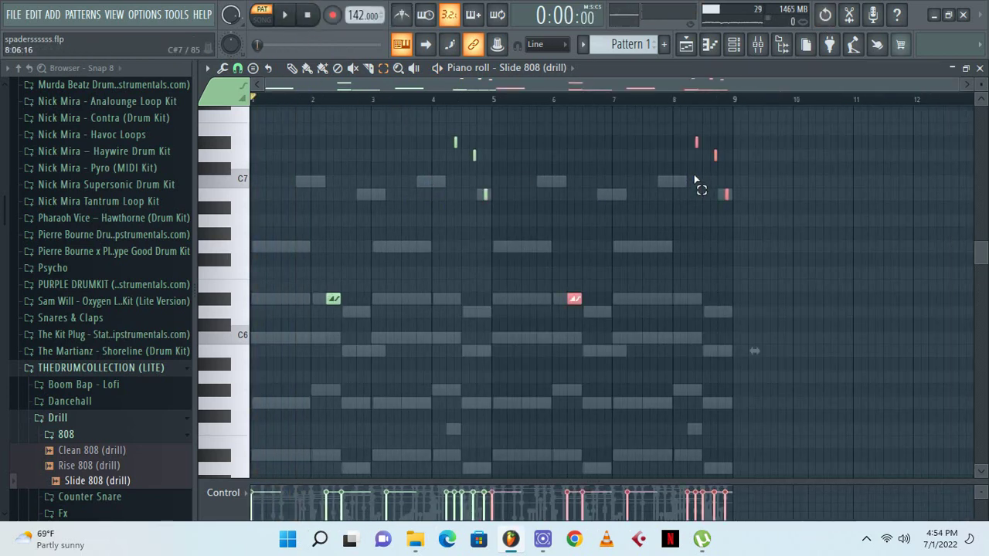
# Load Pro-Q 3 in the second effect slot of the 808's mixer track, Insert 11, after Decapitator
pyautogui.click(735, 45)
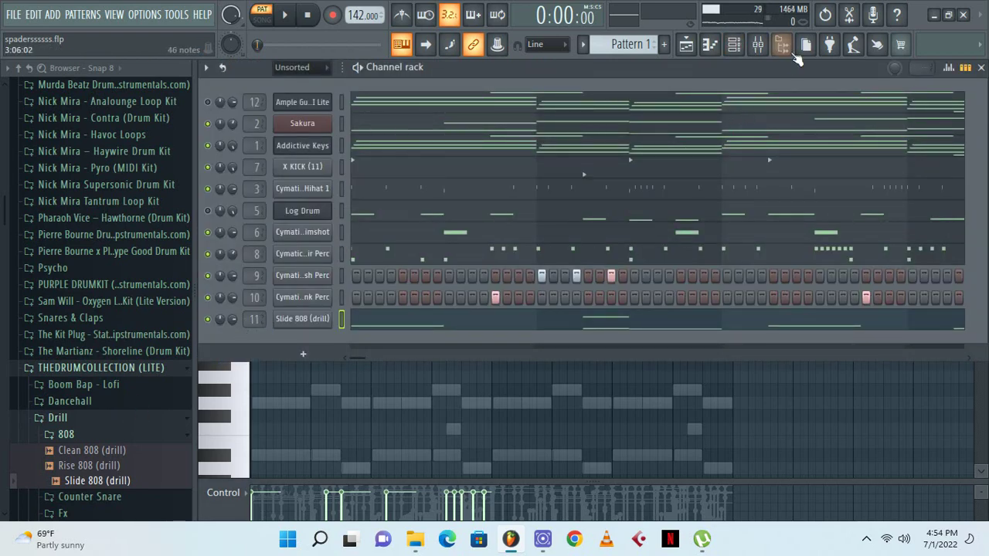
pyautogui.click(759, 48)
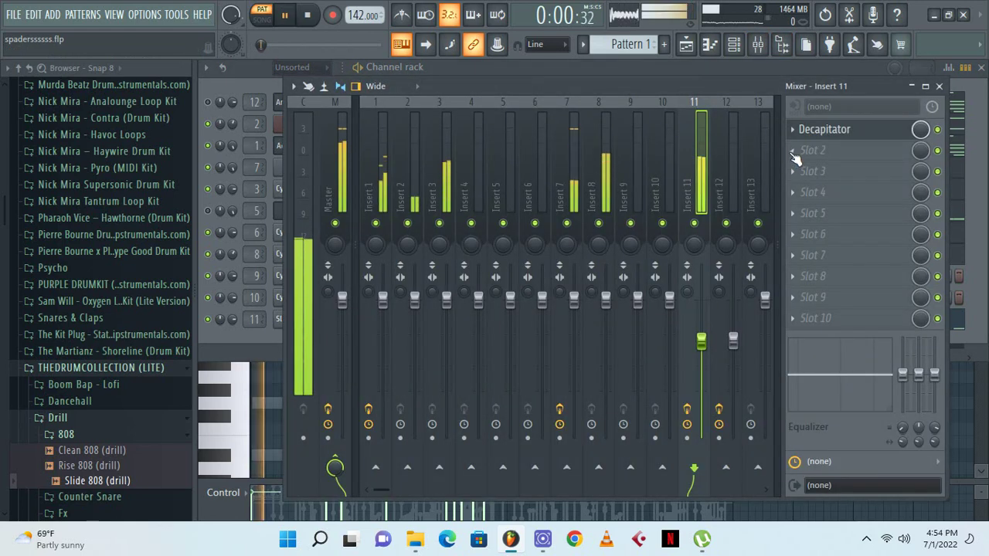
pyautogui.click(796, 150)
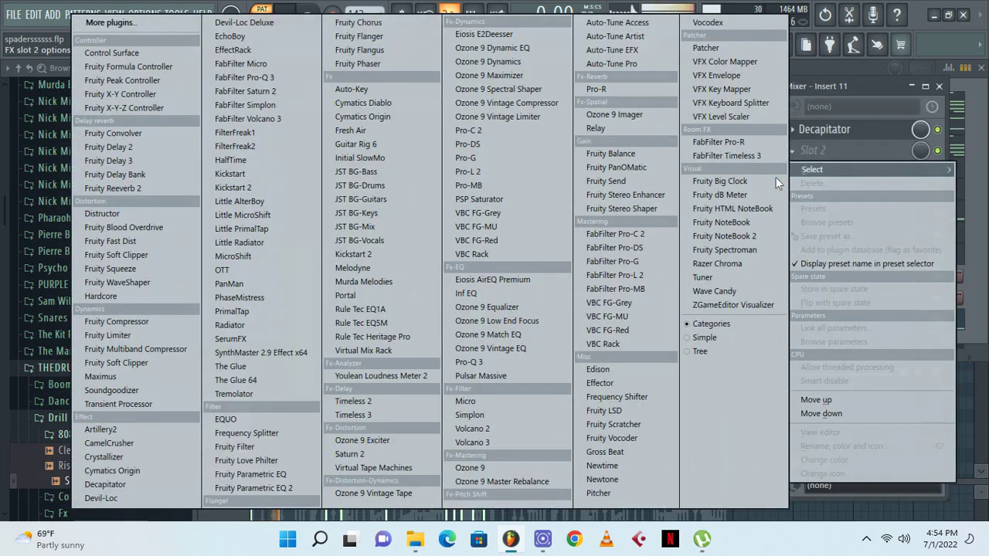
pyautogui.click(491, 363)
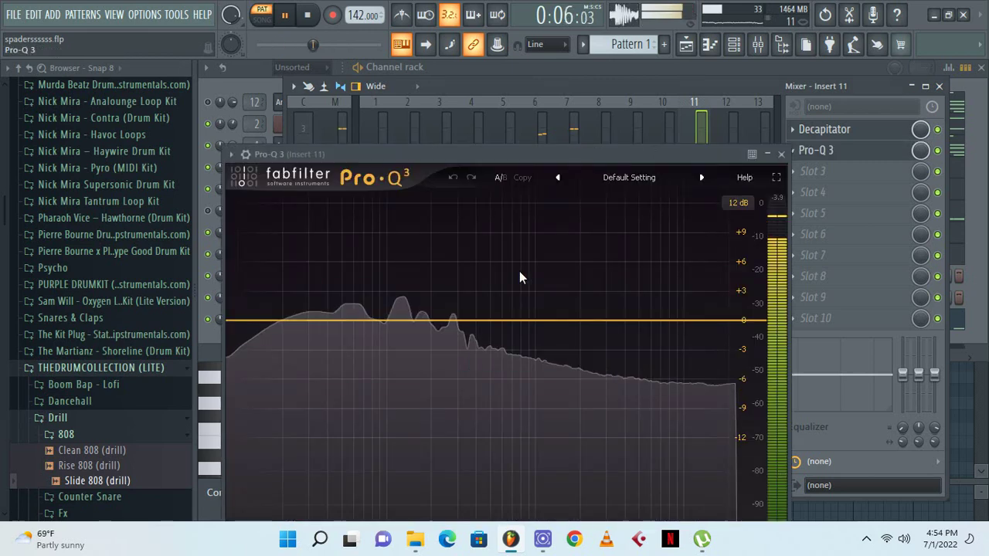
# Add two bell boosts to the 808's EQ, about +11.8 dB near 2 kHz and about +5.2 dB near 9.3 kHz
pyautogui.click(624, 321)
pyautogui.rightClick(622, 320)
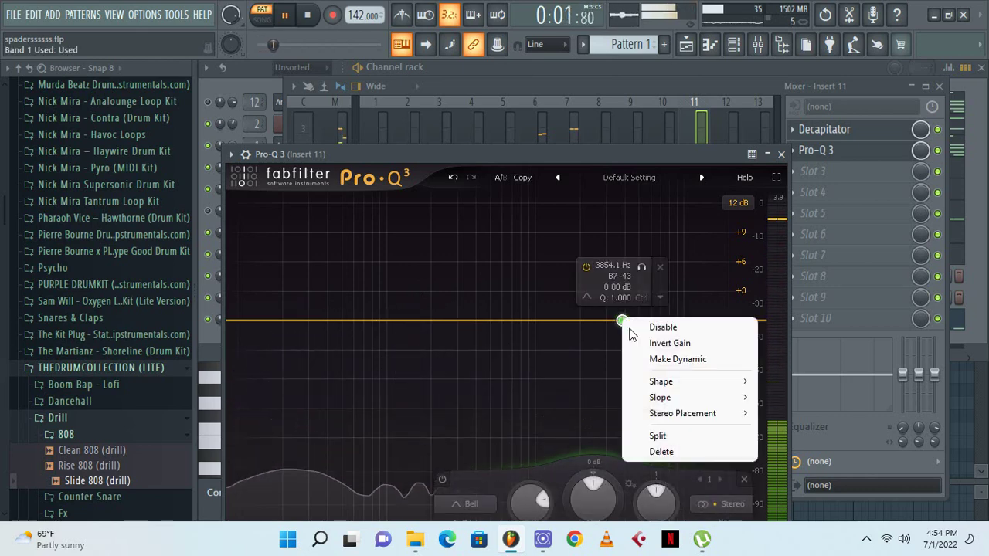
pyautogui.moveTo(734, 398)
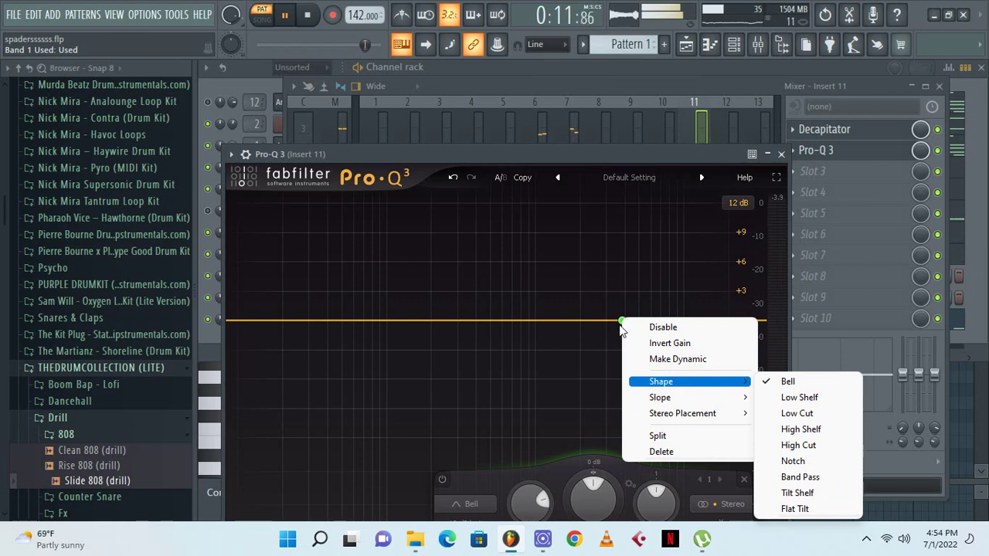
pyautogui.click(621, 320)
pyautogui.moveTo(624, 300); pyautogui.dragTo(579, 206)
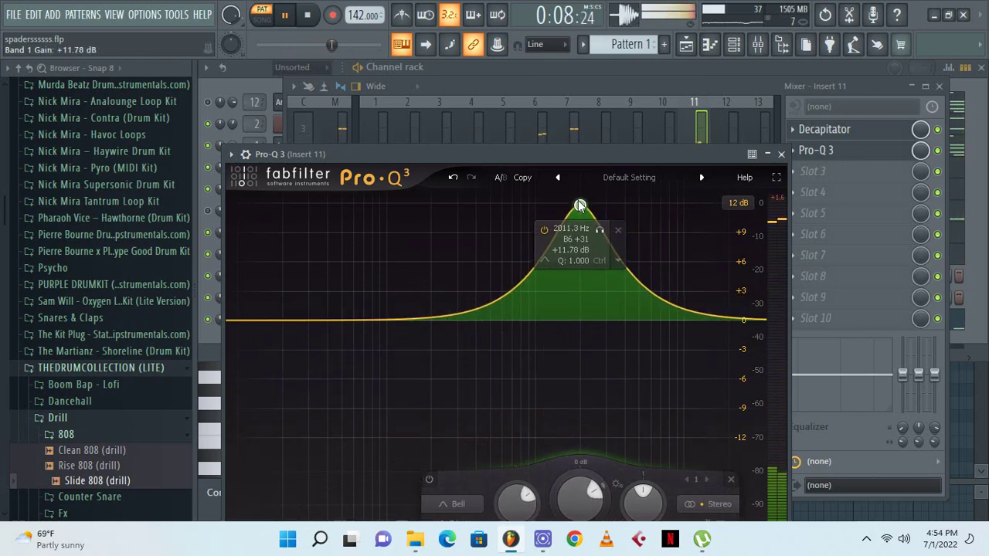
pyautogui.moveTo(642, 292); pyautogui.dragTo(650, 309)
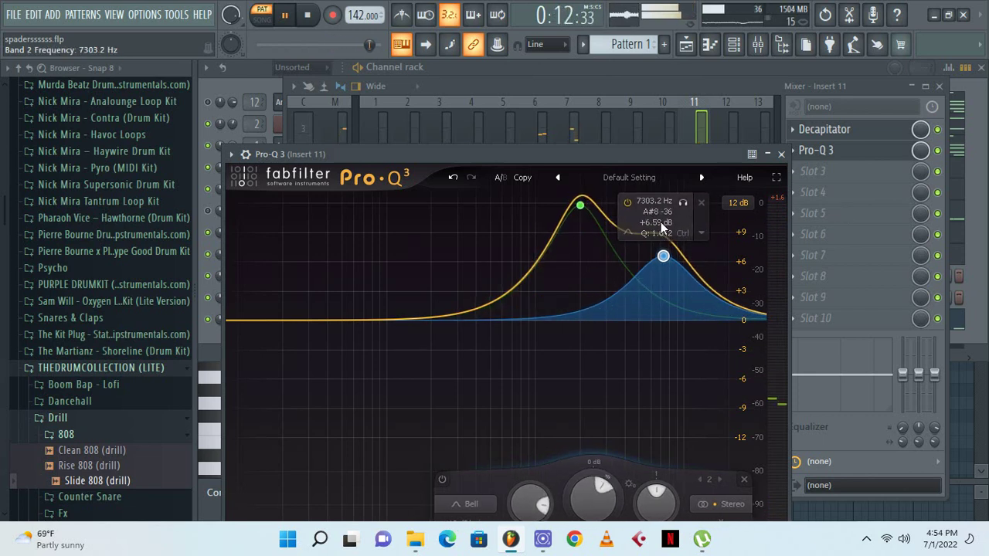
pyautogui.moveTo(678, 236); pyautogui.dragTo(677, 237)
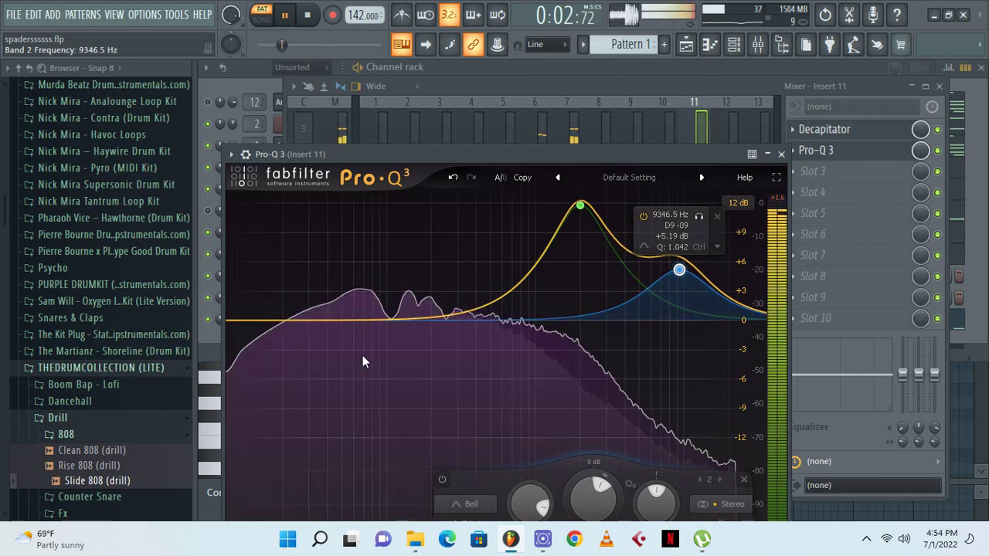
# Add a low-cut band at the bottom of the 808's spectrum, at about 12 Hz
pyautogui.click(237, 321)
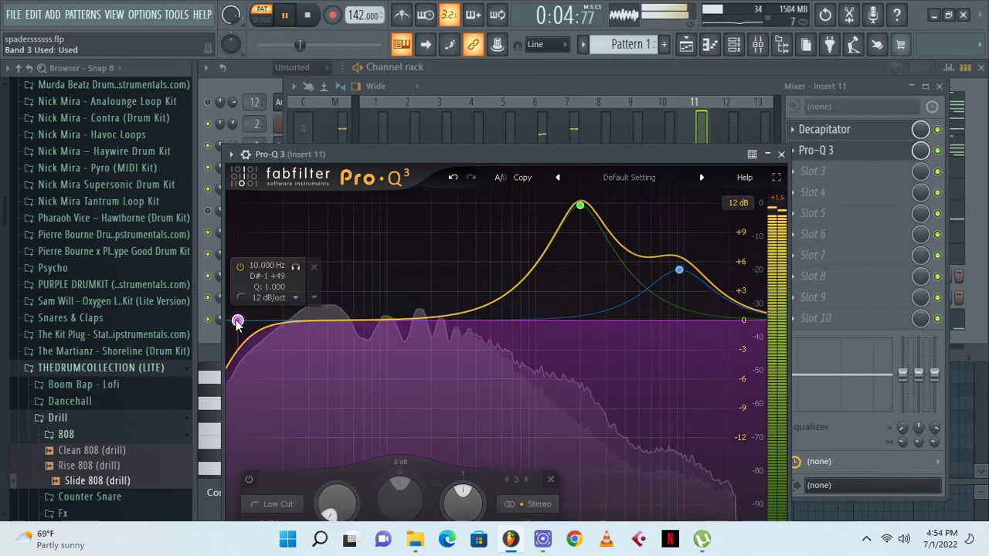
pyautogui.rightClick(238, 321)
pyautogui.moveTo(352, 357)
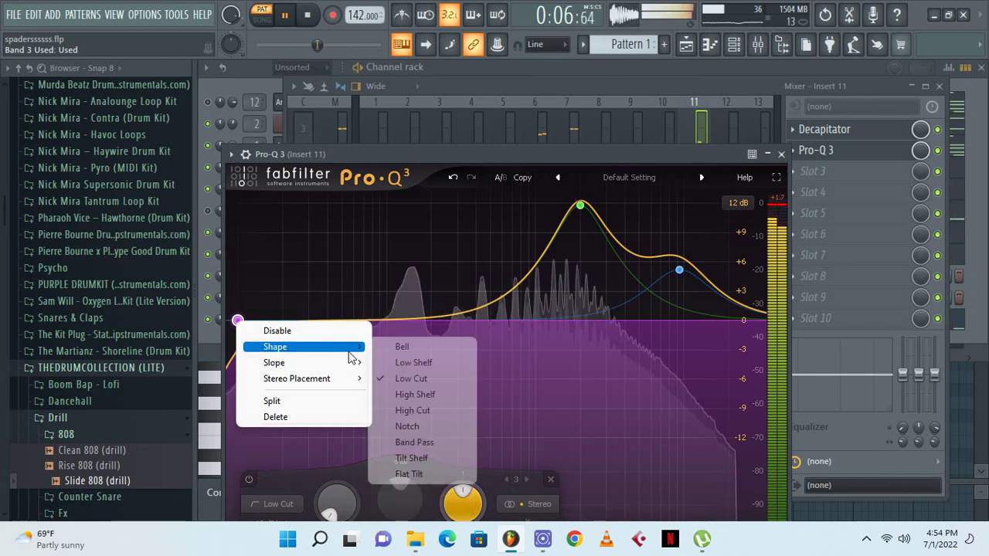
pyautogui.click(411, 379)
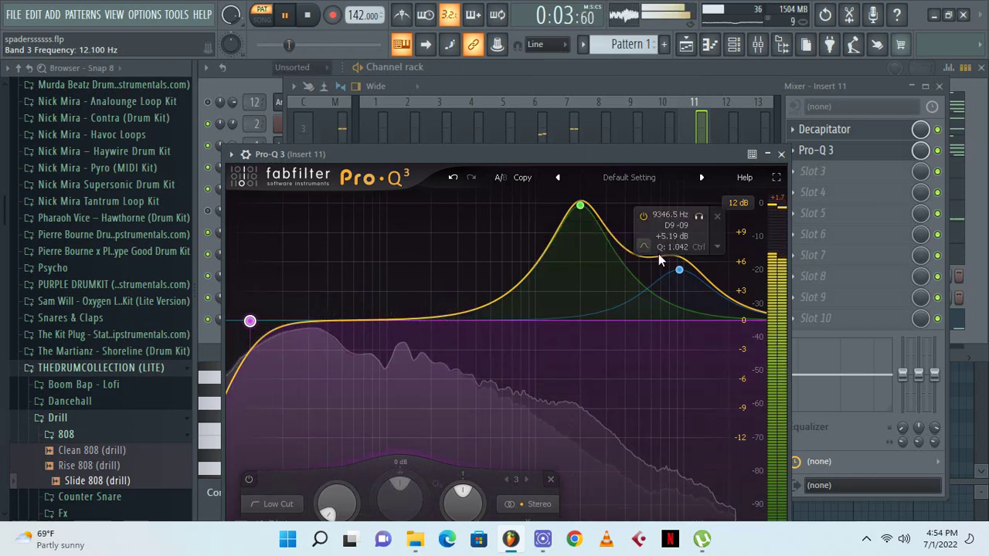
# Raise the high bell band to about +9 dB near 9.8 kHz and save the project
pyautogui.click(677, 266)
pyautogui.moveTo(677, 267); pyautogui.dragTo(681, 234)
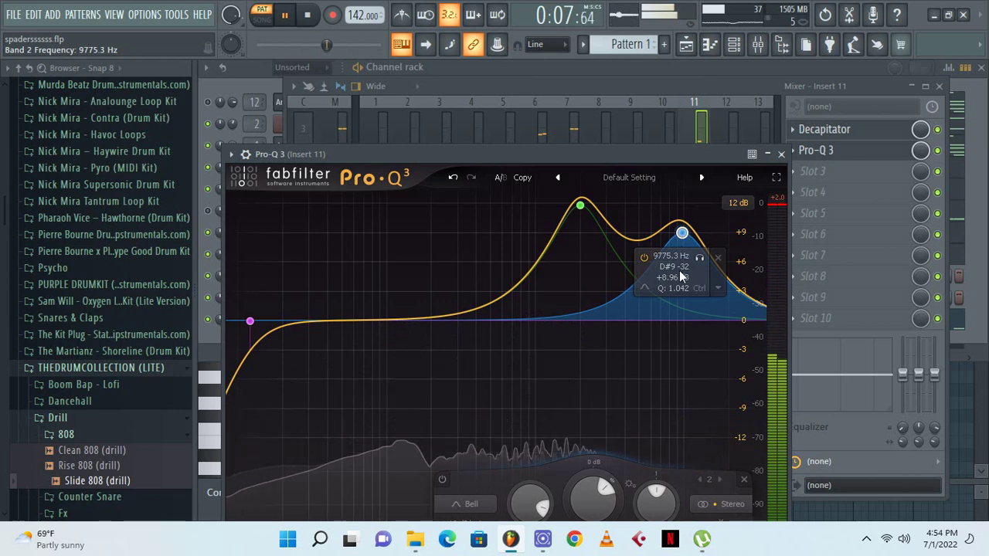
pyautogui.click(13, 14)
pyautogui.click(28, 83)
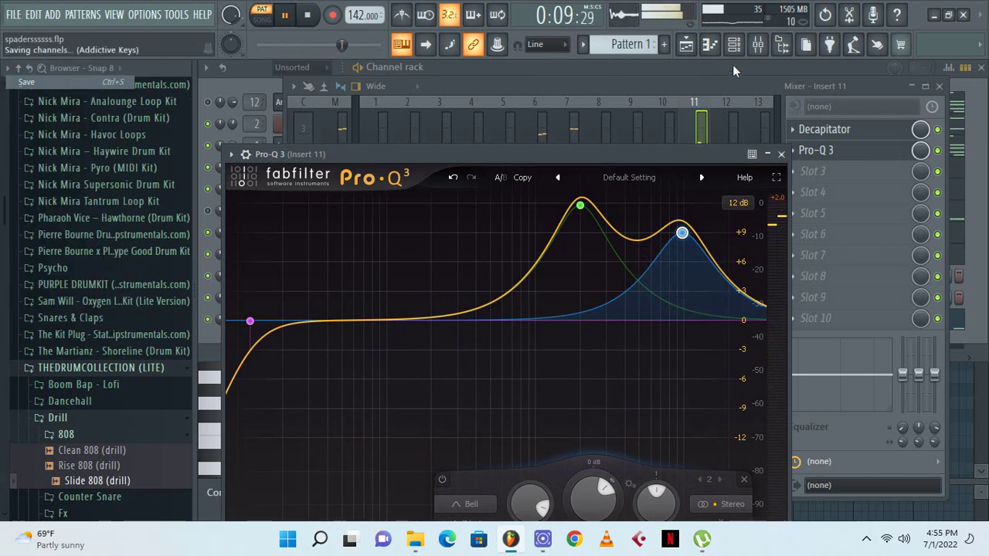
# Duplicate the Slide 808's four-bar line into bars 5 to 8 and clear the note selection
pyautogui.click(742, 48)
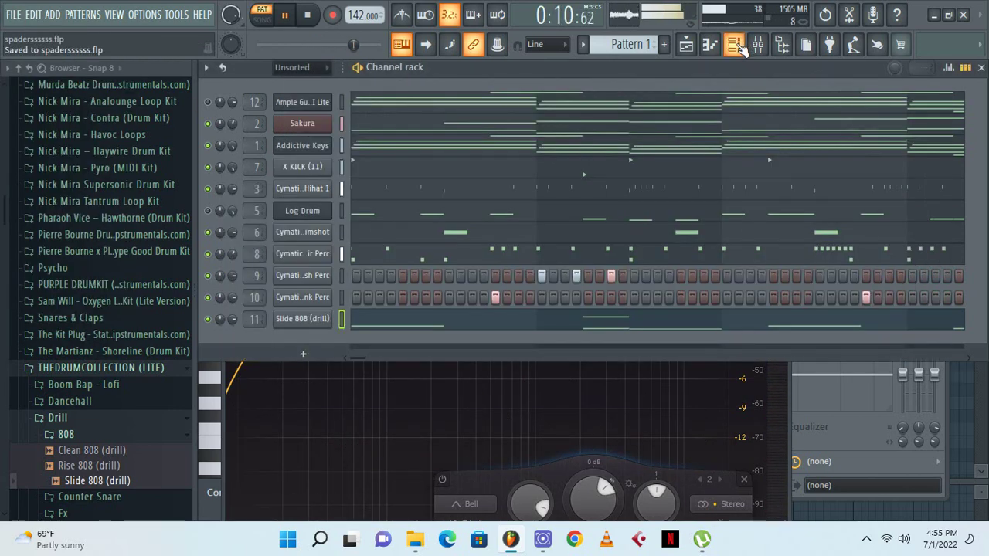
pyautogui.click(395, 328)
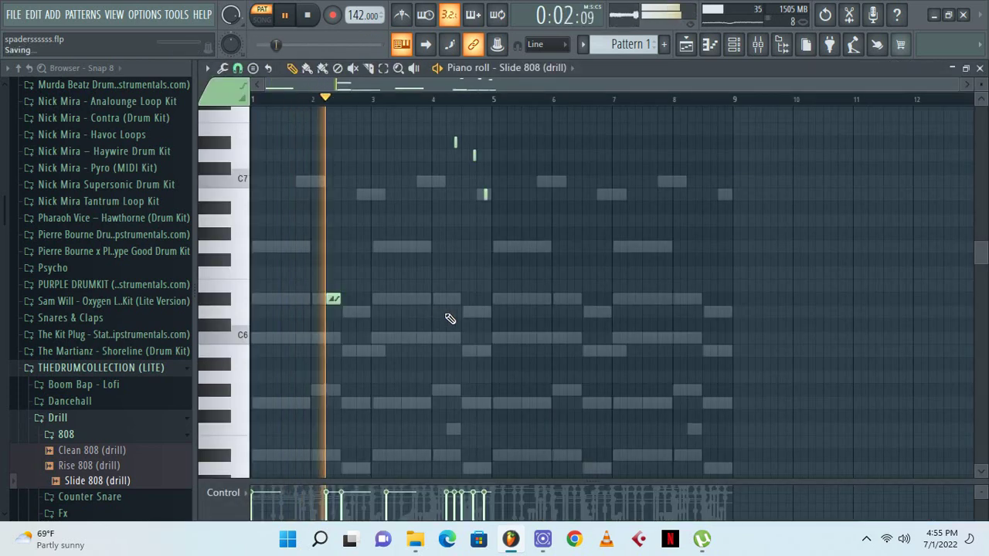
pyautogui.scroll(-6, 530, 317)
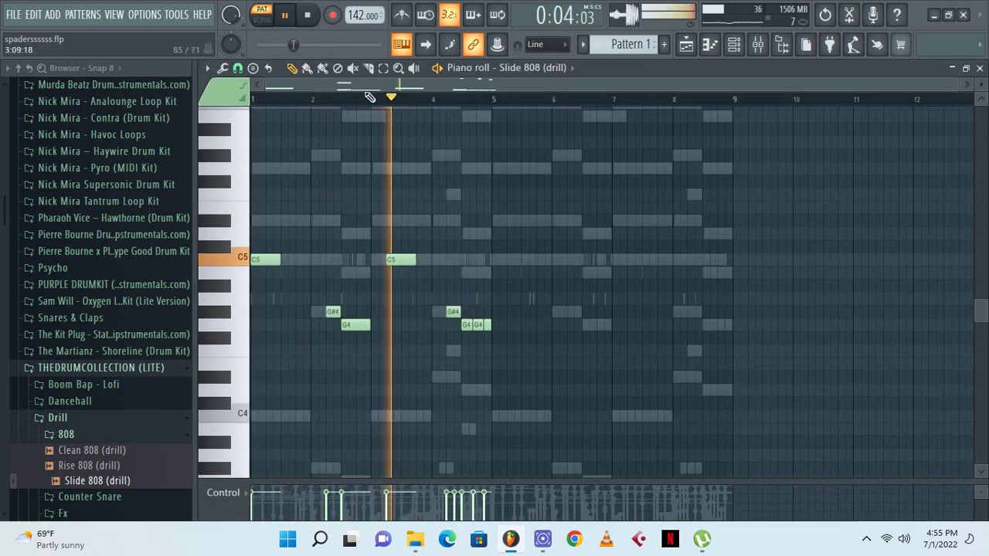
pyautogui.scroll(2, 561, 219)
pyautogui.hotkey('ctrl', 'b')
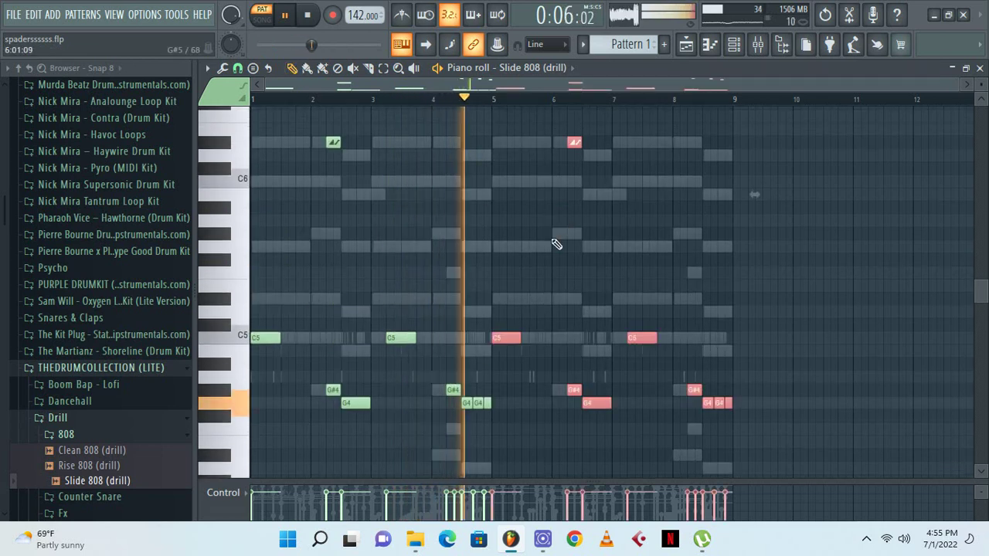
pyautogui.hotkey('ctrl', 'd')
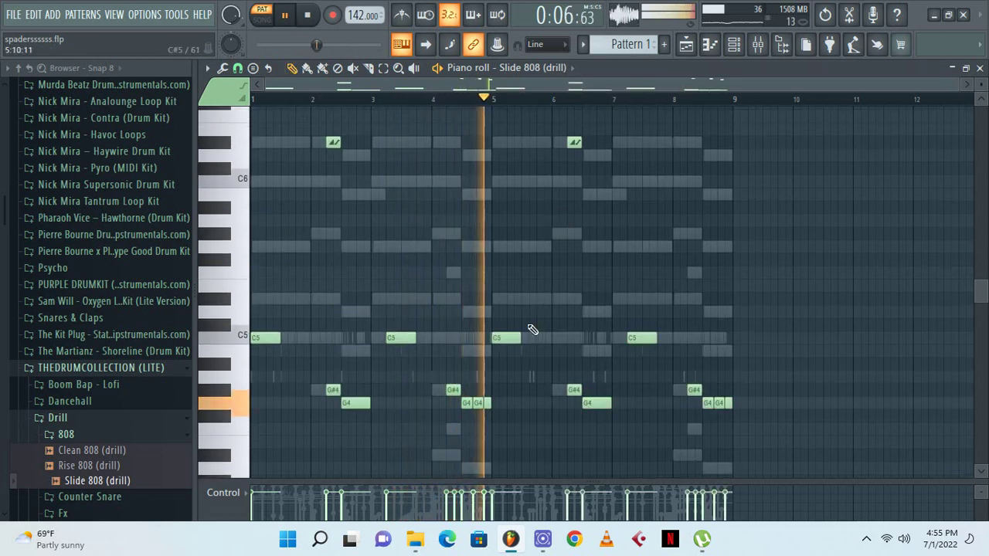
# Raise the first 808 note of bar 5 to C6 and play back from bar 4
pyautogui.click(446, 100)
pyautogui.press('space')
pyautogui.moveTo(492, 215); pyautogui.dragTo(501, 184)
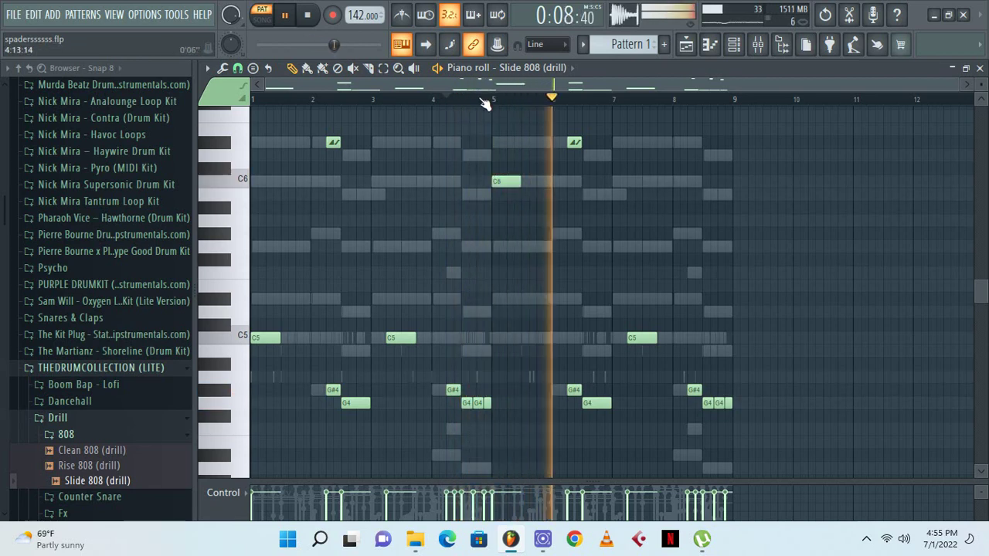
pyautogui.scroll(2, 478, 88)
pyautogui.press('space')
pyautogui.press('space')
# Add a two-step C5 at step 13 of bar 5, followed directly by a six-step C5 at step 15
pyautogui.click(607, 181)
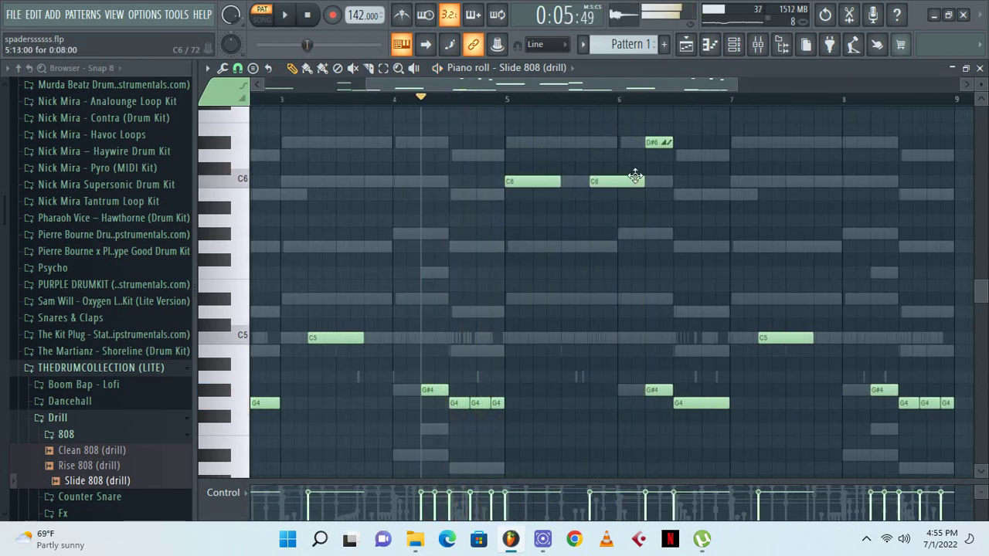
pyautogui.press('space')
pyautogui.moveTo(609, 181); pyautogui.dragTo(611, 337)
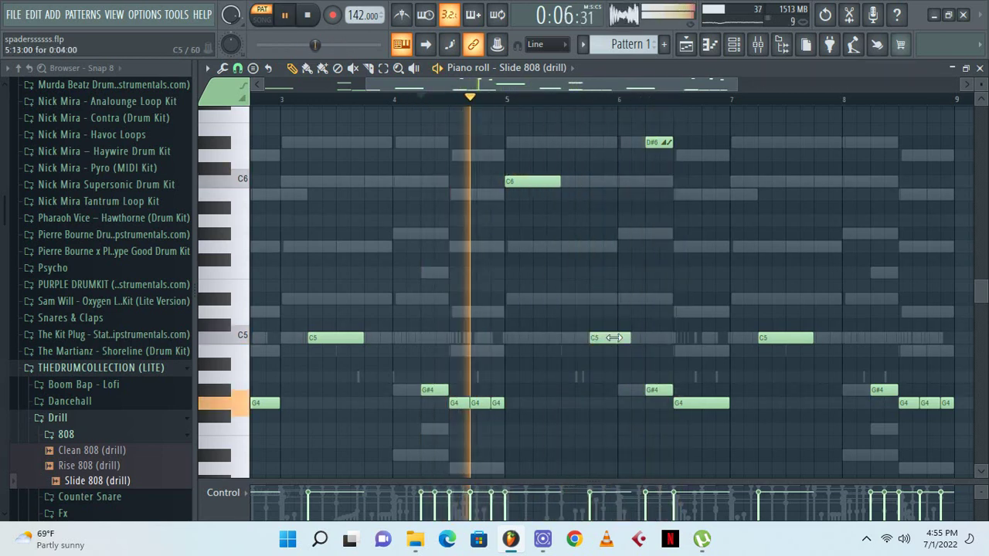
pyautogui.moveTo(621, 339); pyautogui.dragTo(644, 338)
pyautogui.click(614, 339)
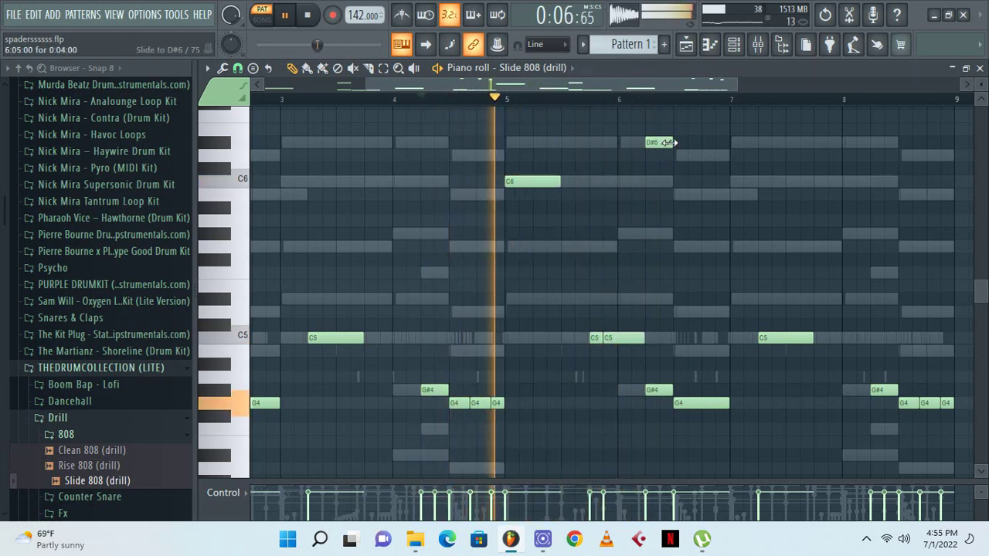
# Replace the D#6 slide note in bar 6 with a one-step D#6 slide at step 5 and play it back
pyautogui.moveTo(666, 142); pyautogui.dragTo(658, 142)
pyautogui.scroll(5, 637, 201)
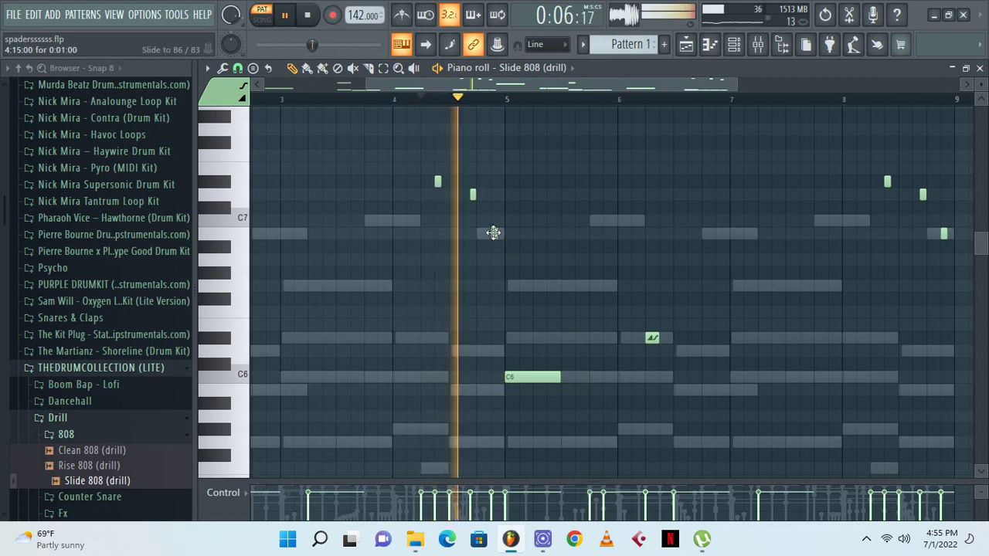
pyautogui.scroll(-3, 655, 338)
pyautogui.rightClick(652, 221)
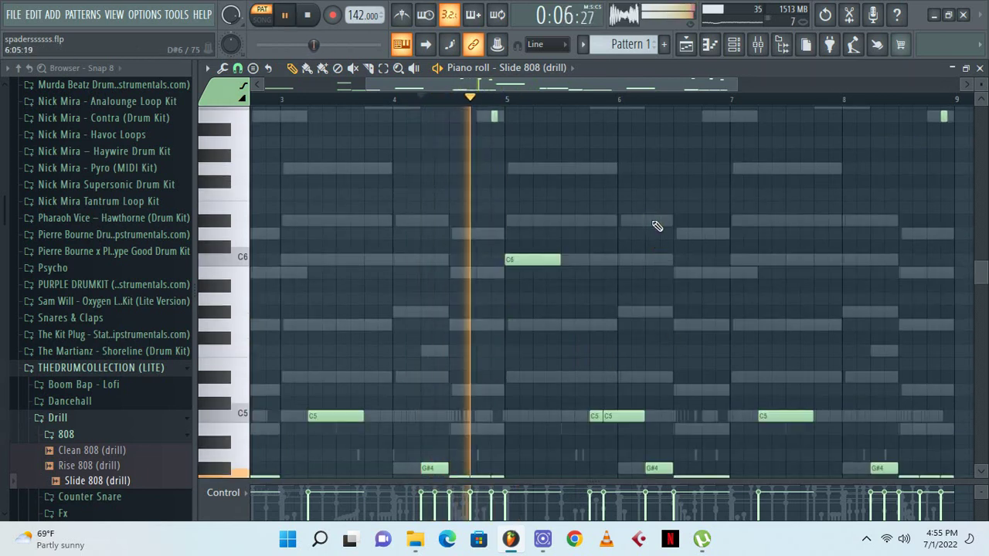
pyautogui.click(663, 221)
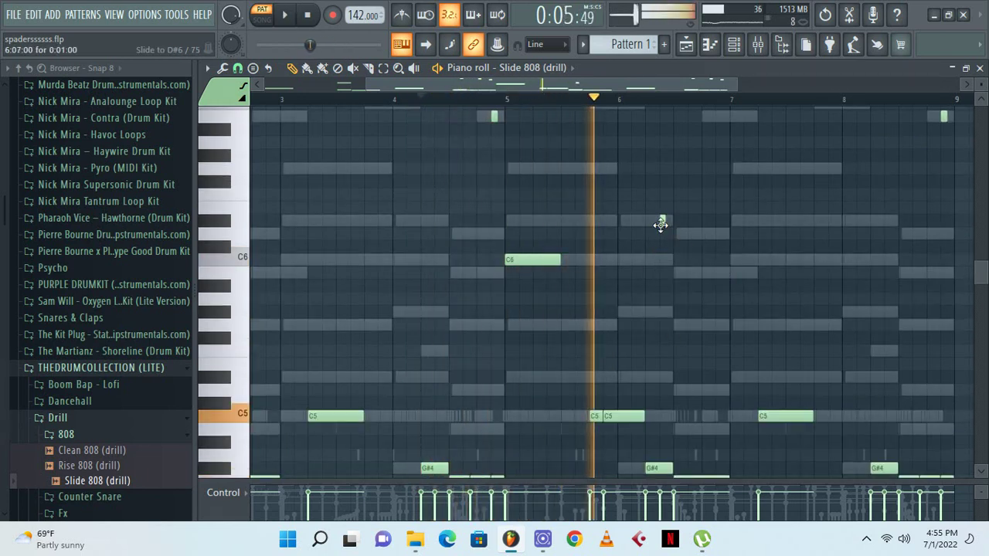
pyautogui.press('space')
pyautogui.press('space')
# Place one-step slide notes in bar 6 at G5 on step 9, D5 on step 13 and B4 on step 15
pyautogui.scroll(-2, 680, 232)
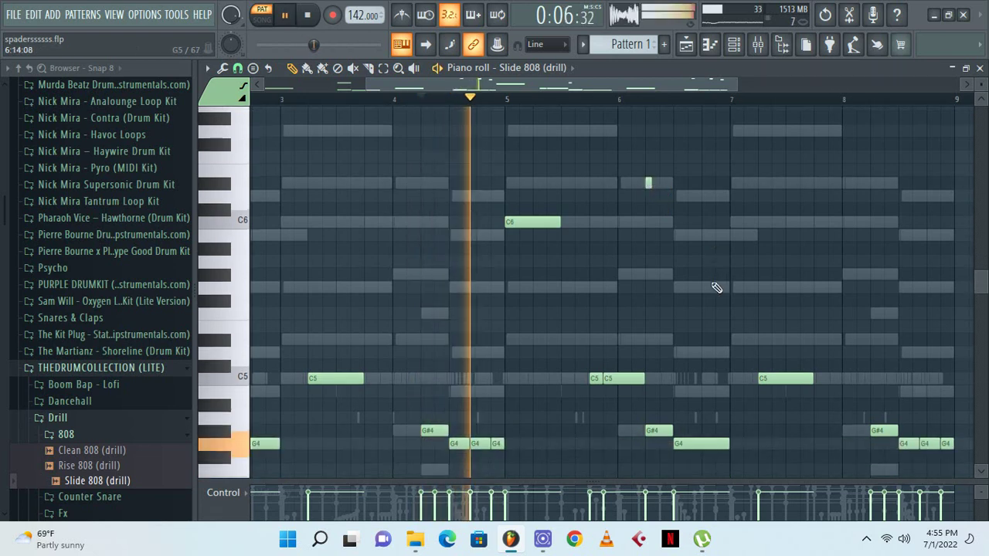
pyautogui.scroll(1, 693, 234)
pyautogui.click(678, 287)
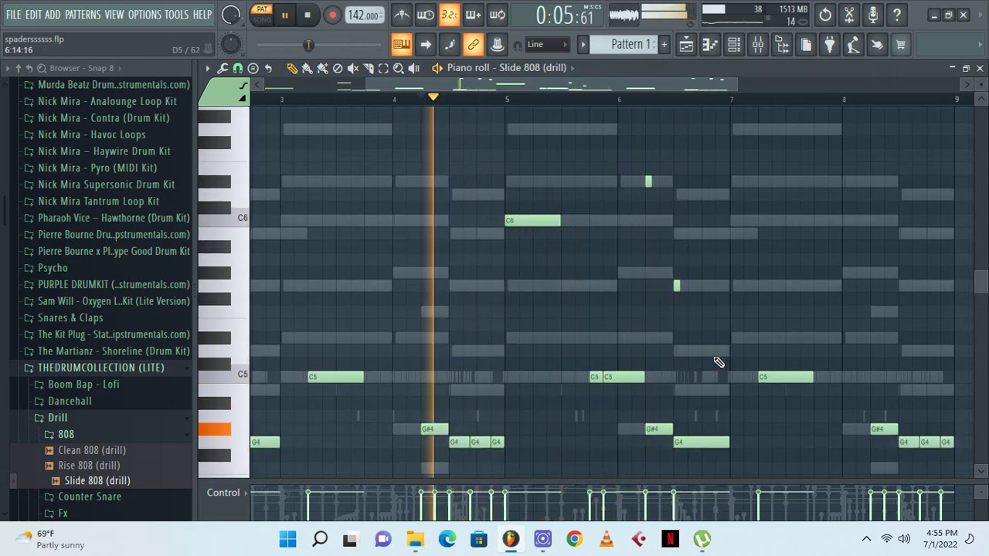
pyautogui.click(704, 351)
pyautogui.click(718, 390)
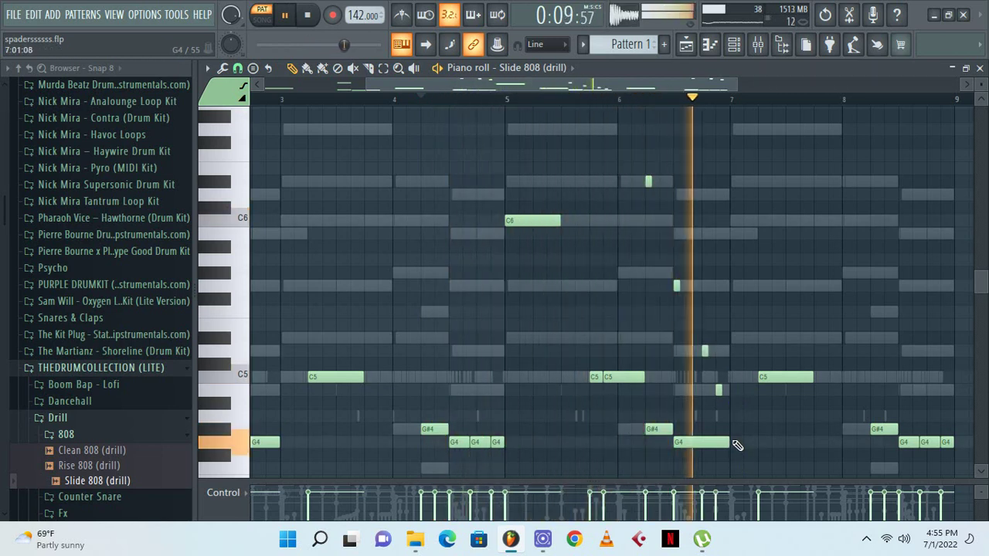
# Divide bar 6's long G4 into a four-step, a two-step and a six-step G4, the last starting at step 15
pyautogui.press('space')
pyautogui.press('space')
pyautogui.moveTo(725, 438); pyautogui.dragTo(708, 433)
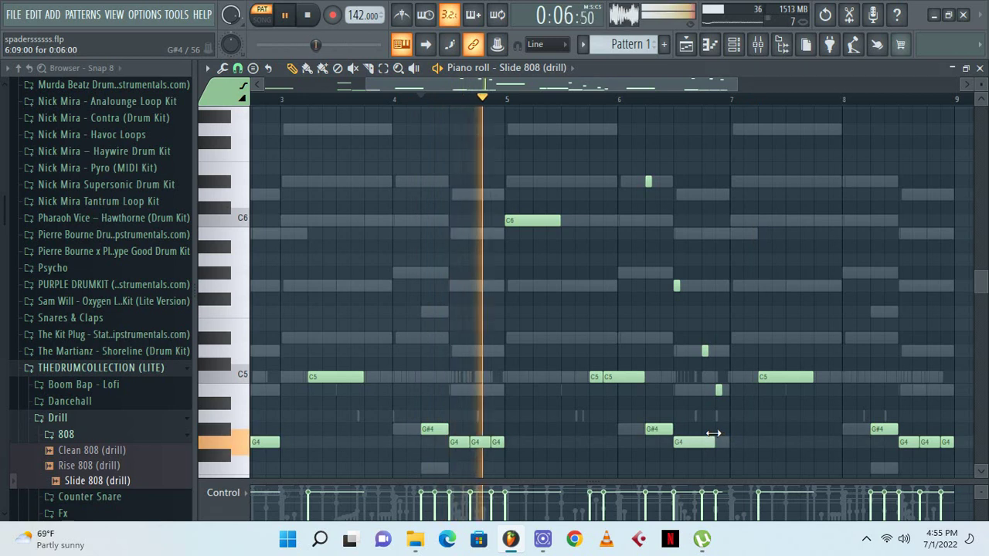
pyautogui.click(711, 441)
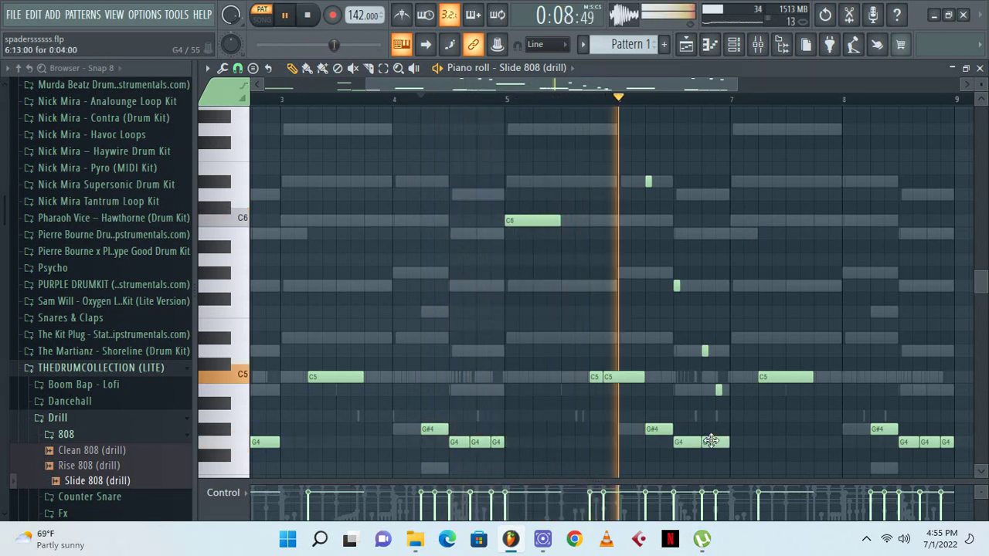
pyautogui.moveTo(724, 446); pyautogui.dragTo(713, 442)
pyautogui.click(721, 443)
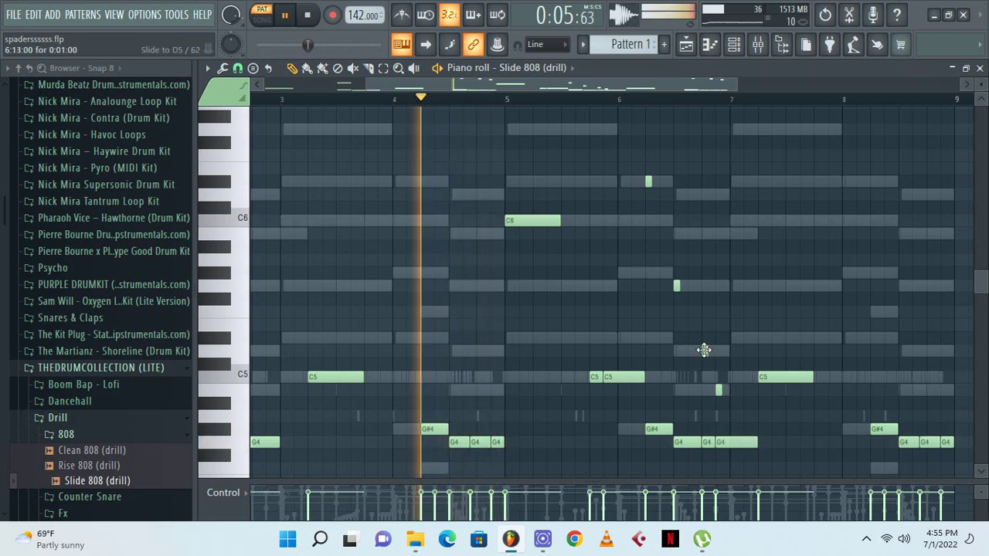
# Raise bar 6's last two slide notes to B5 and D6 and play back the result
pyautogui.moveTo(705, 351); pyautogui.dragTo(705, 234)
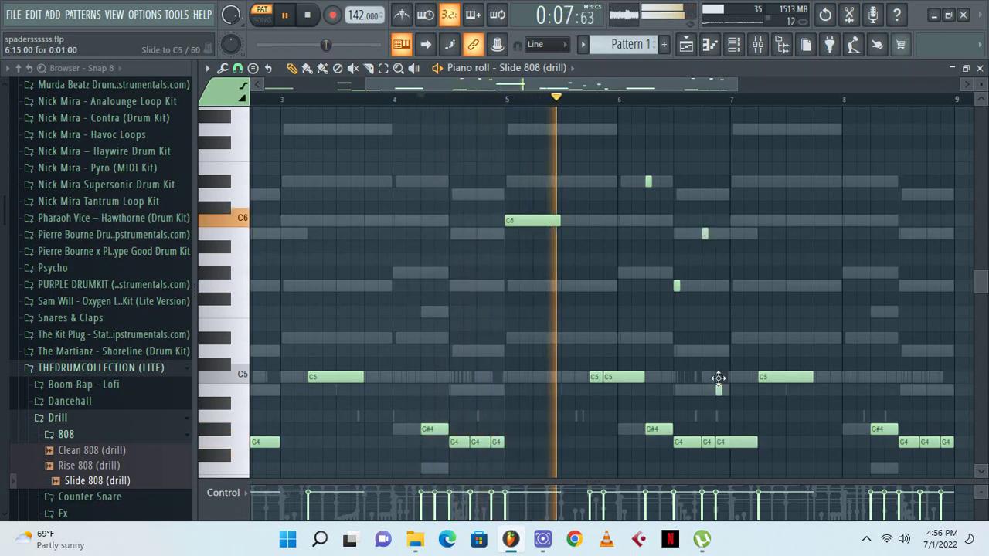
pyautogui.moveTo(718, 390); pyautogui.dragTo(718, 234)
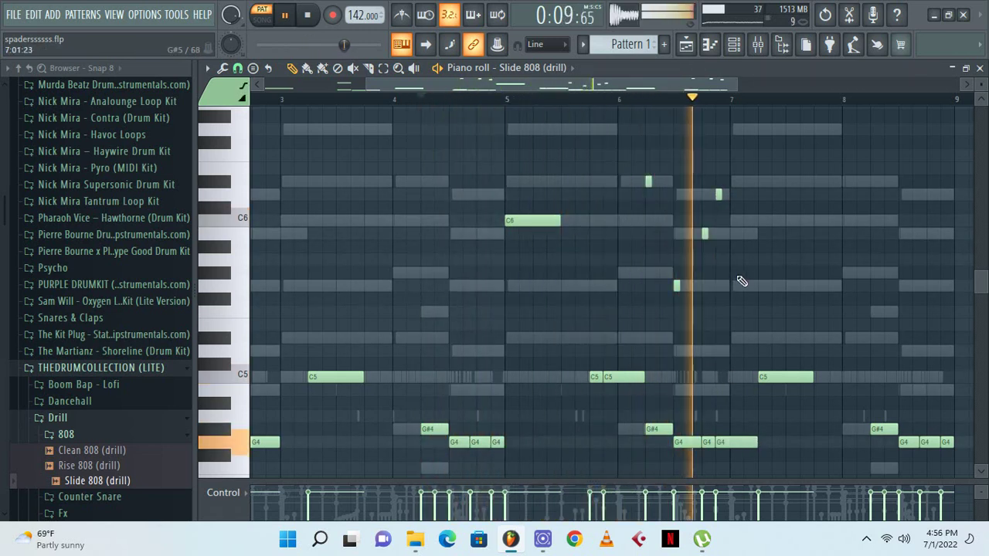
pyautogui.press('space')
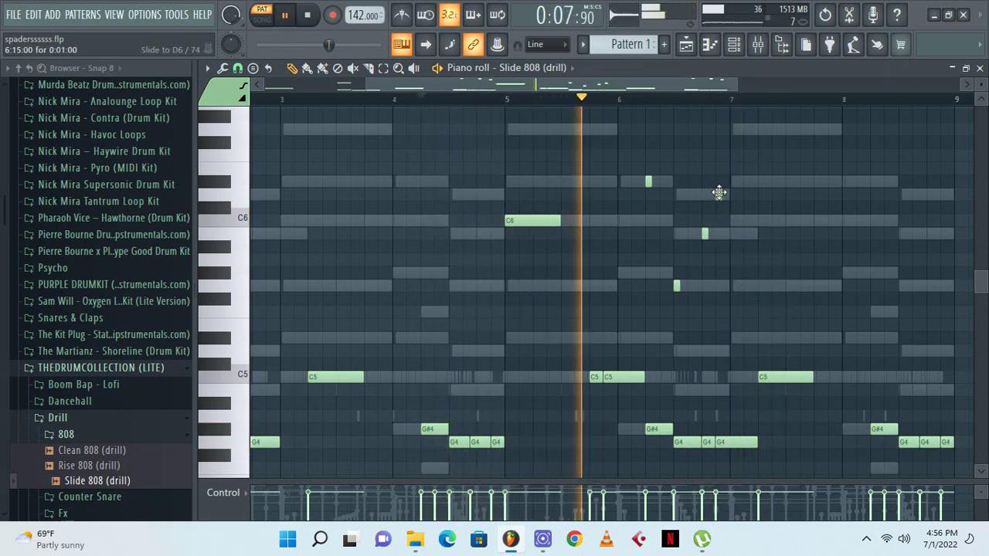
# Delete bar 6's last slide note and the G4 starting at step 15
pyautogui.moveTo(718, 192); pyautogui.dragTo(714, 285)
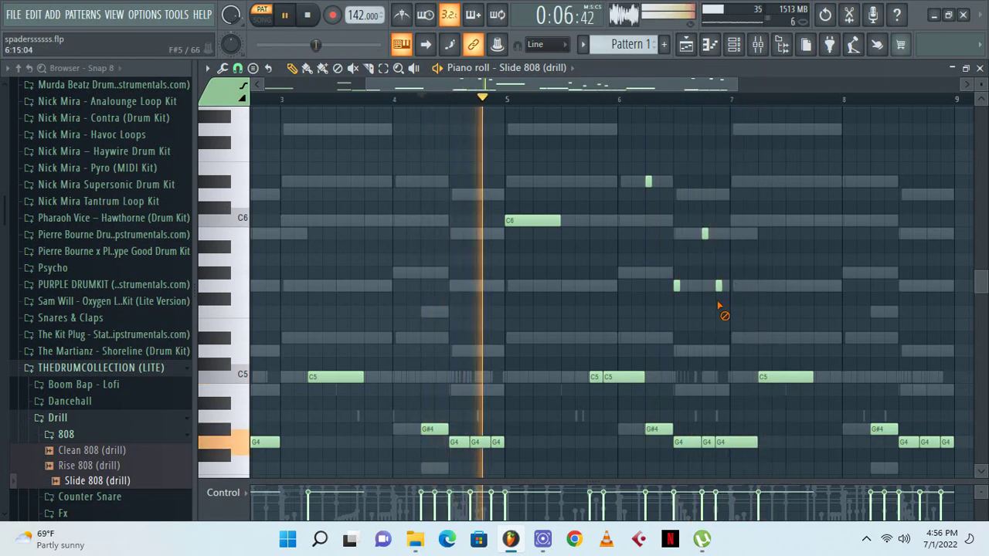
pyautogui.rightClick(718, 287)
pyautogui.rightClick(728, 441)
# Set the length of bar 6's G4 at step 13 to four steps, reaching the bar's end, and play back from bar 6
pyautogui.moveTo(714, 442); pyautogui.dragTo(754, 446)
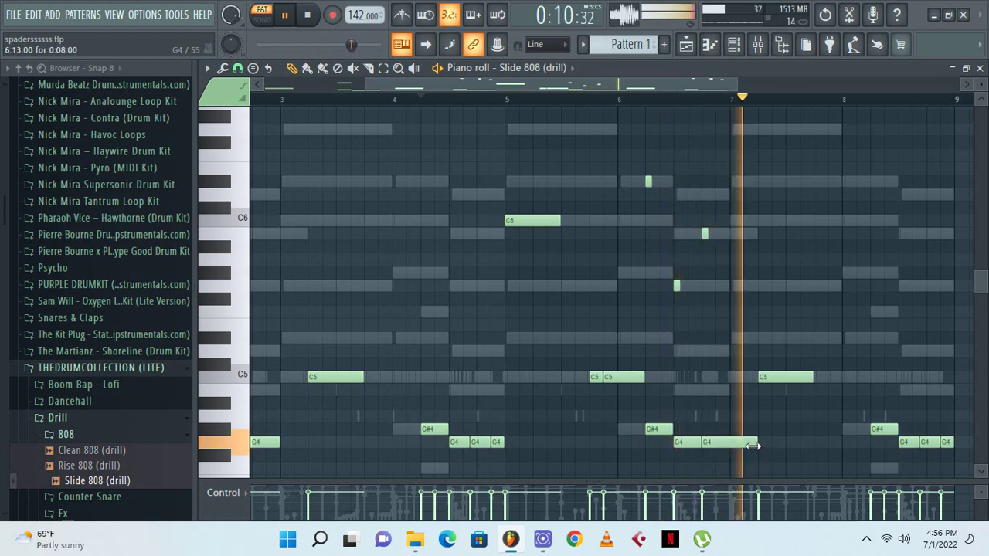
pyautogui.press('space')
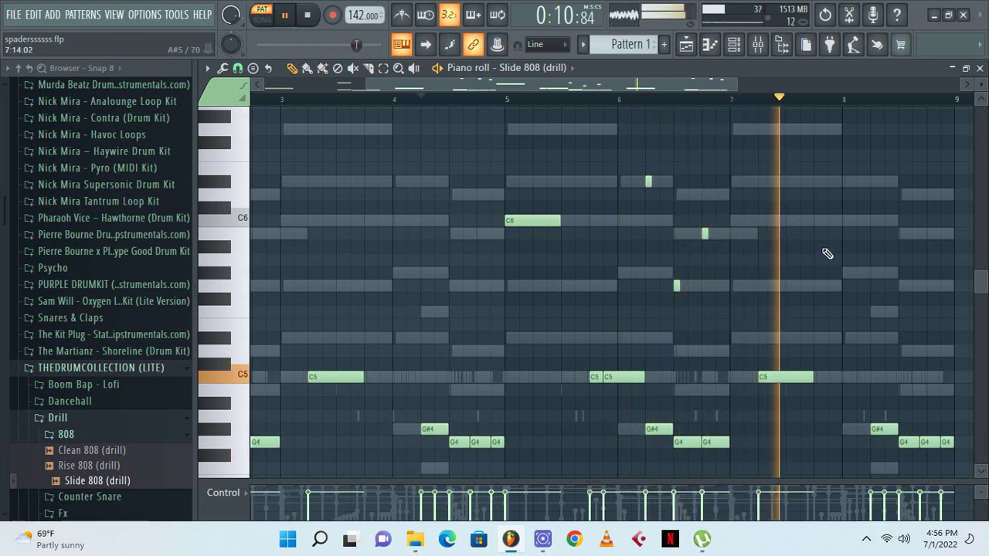
pyautogui.click(649, 110)
pyautogui.rightClick(667, 114)
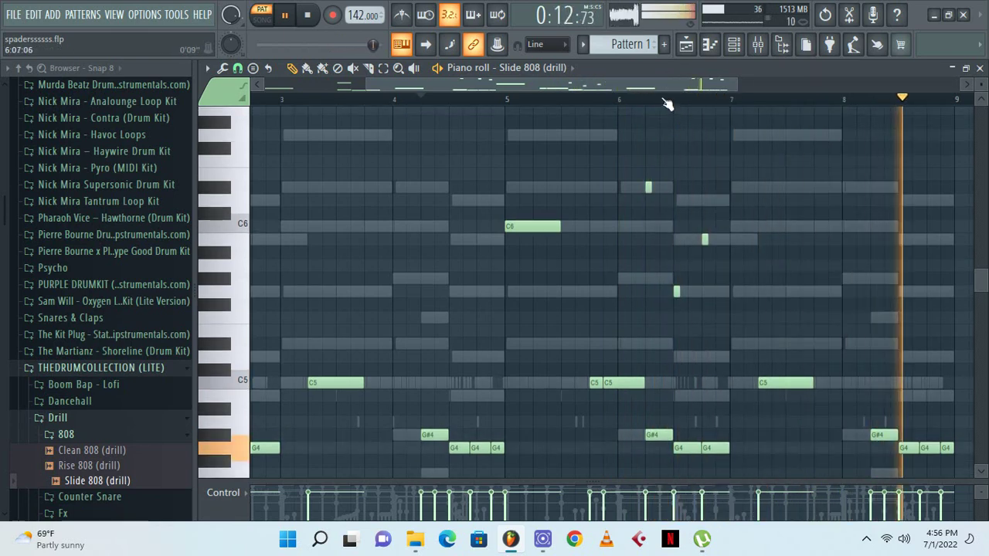
pyautogui.click(662, 98)
# Lengthen the X KICK note at the start of bar 7 to one step and chop it in two with the default Chopper pattern
pyautogui.click(732, 46)
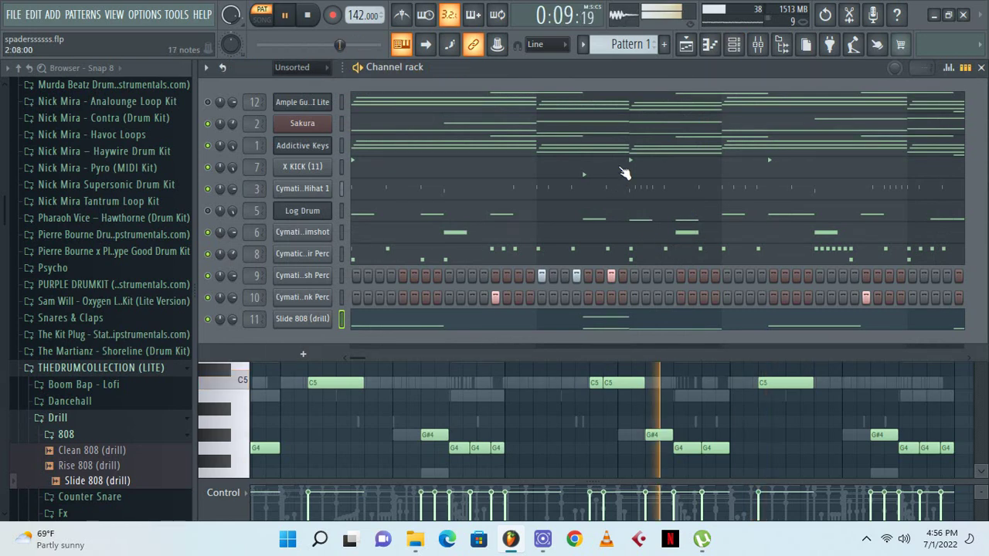
pyautogui.click(625, 172)
pyautogui.scroll(-3, 760, 232)
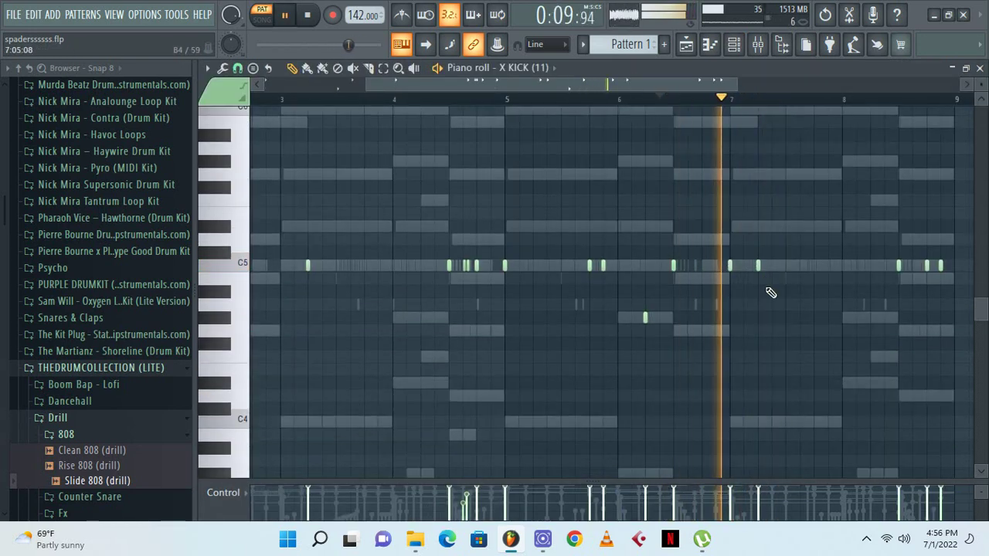
pyautogui.click(758, 265)
pyautogui.scroll(4, 755, 104)
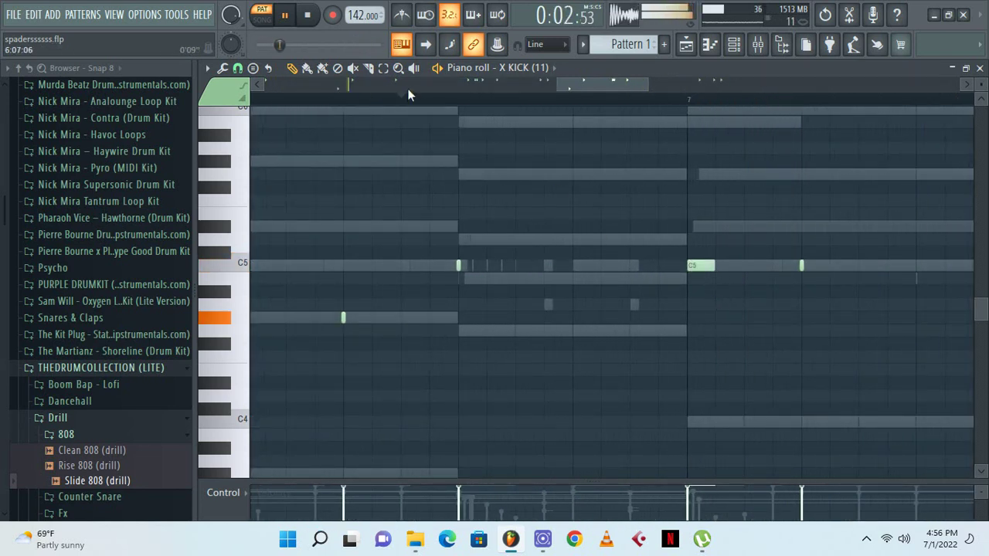
pyautogui.click(231, 69)
pyautogui.click(241, 197)
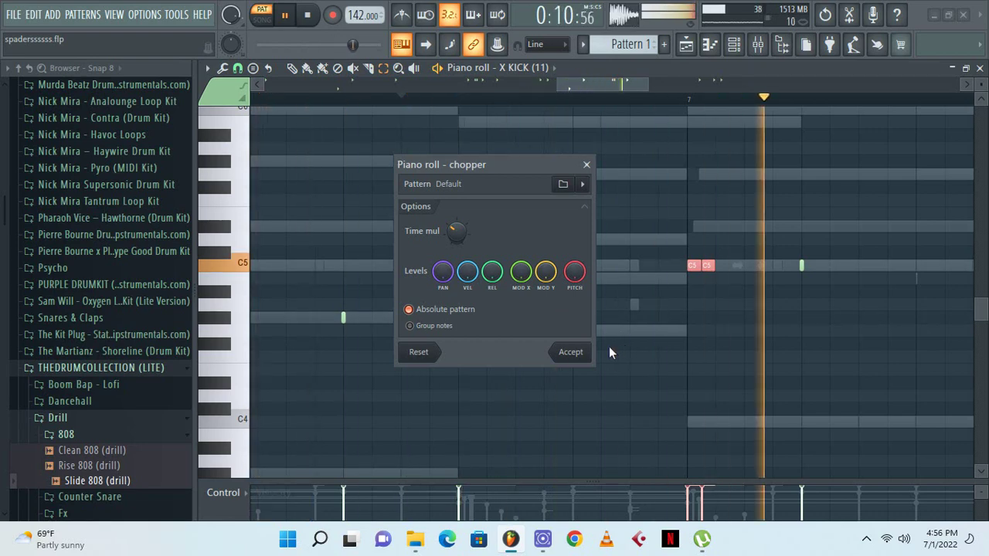
pyautogui.click(571, 353)
# Delete the D7 and B6 slide notes in bar 8 of the Slide 808 part and play back from that bar
pyautogui.click(733, 46)
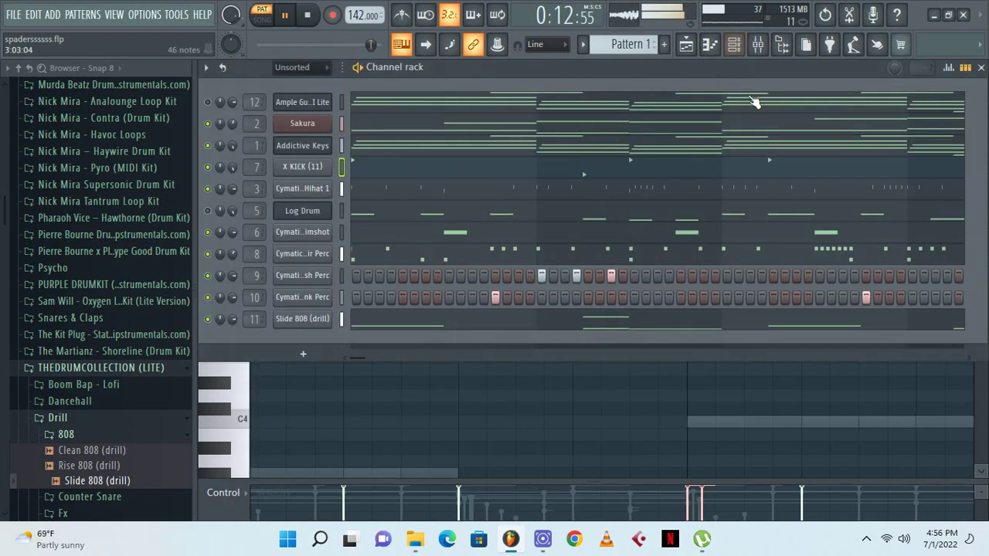
pyautogui.click(738, 324)
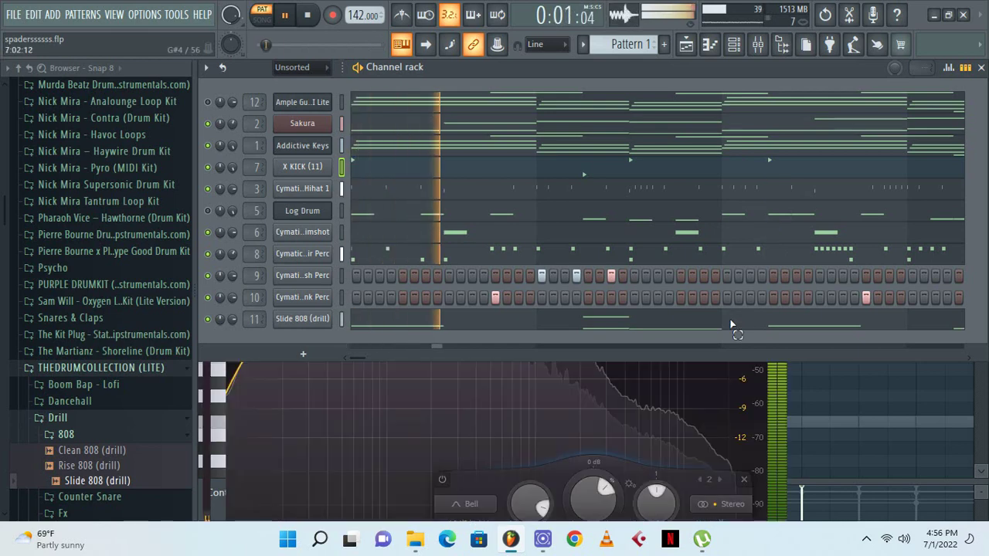
pyautogui.moveTo(708, 106); pyautogui.dragTo(857, 124)
pyautogui.scroll(7, 823, 206)
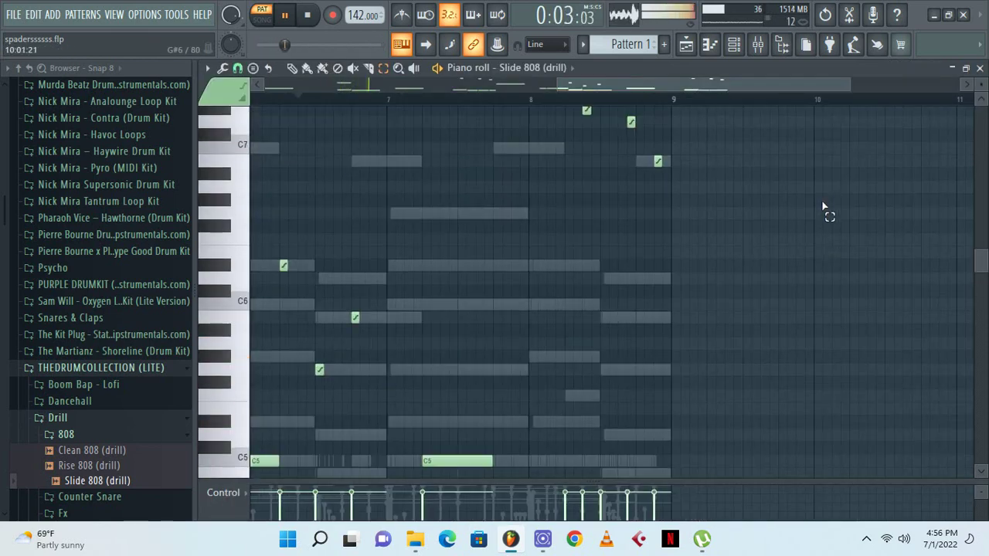
pyautogui.scroll(-5, 643, 223)
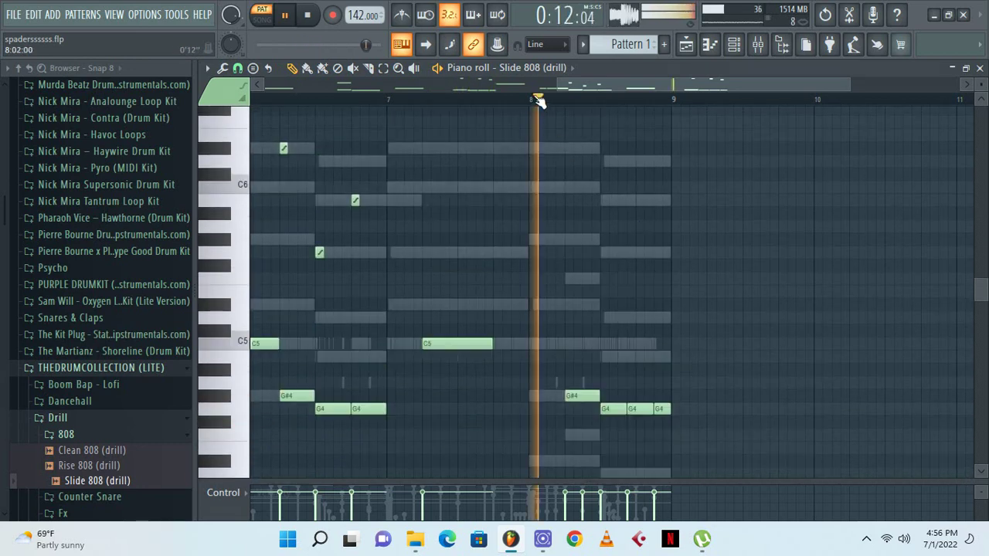
pyautogui.scroll(3, 536, 109)
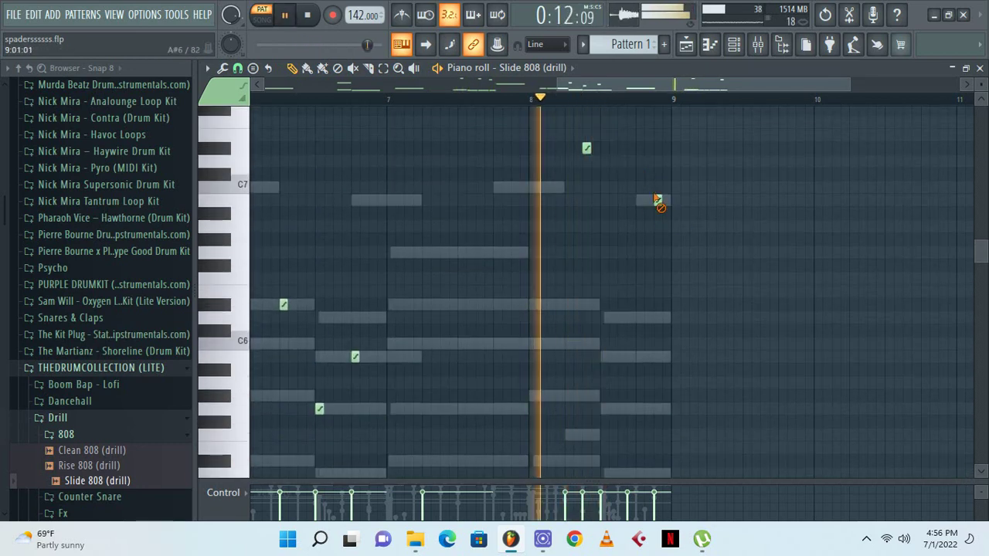
pyautogui.scroll(-4, 724, 244)
pyautogui.press('space')
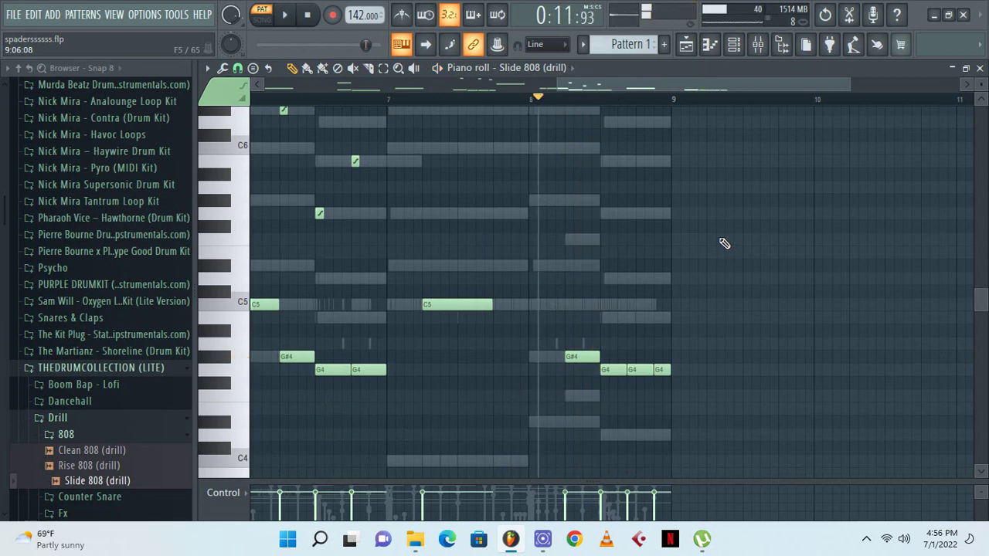
pyautogui.press('space')
pyautogui.scroll(5, 725, 237)
pyautogui.scroll(-5, 726, 239)
pyautogui.press('space')
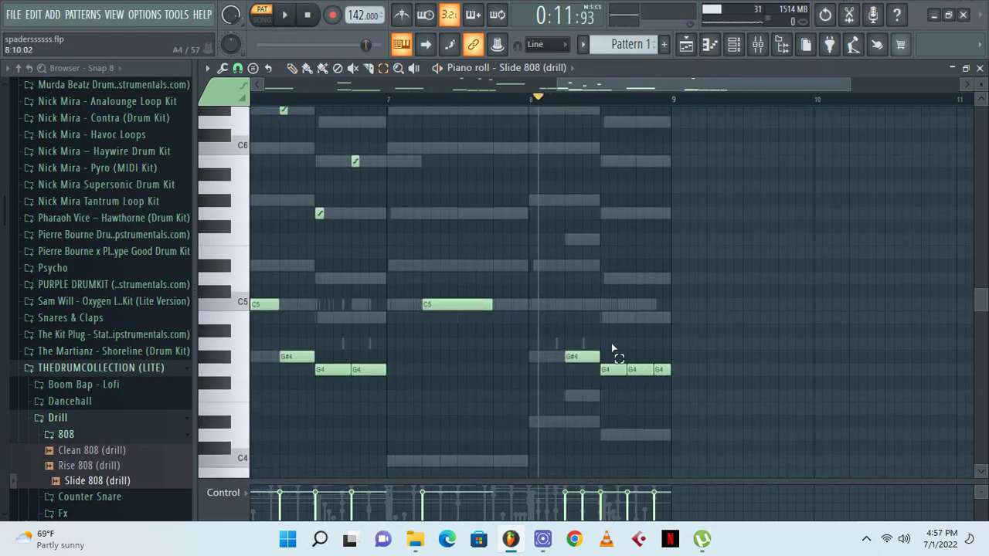
# Select the three G4 notes at the end of bar 8 and raise them to D6
pyautogui.moveTo(618, 353); pyautogui.dragTo(658, 396)
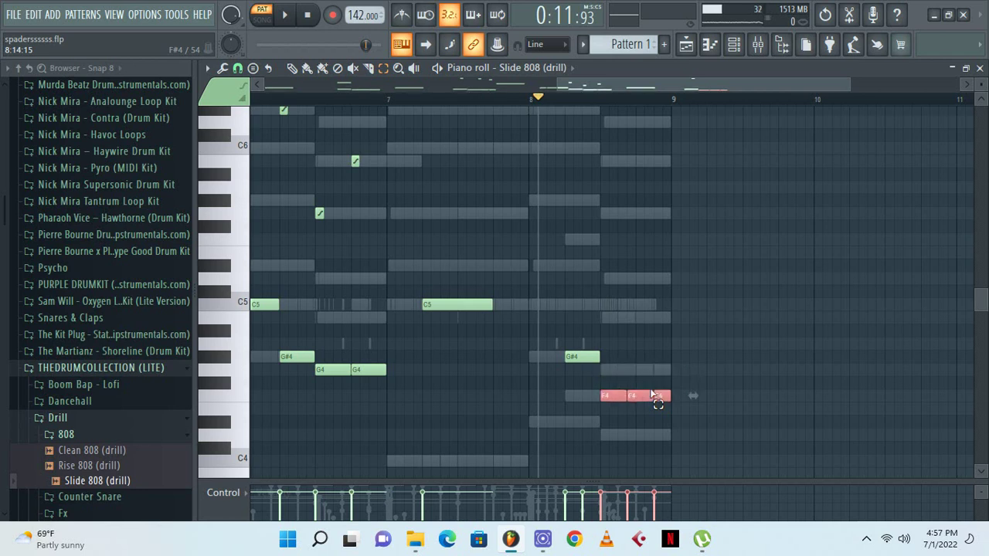
pyautogui.press('Up')
pyautogui.press('Up')
pyautogui.press('Up')
pyautogui.press('Up')
pyautogui.press('Up')
pyautogui.press('Up')
pyautogui.press('Up')
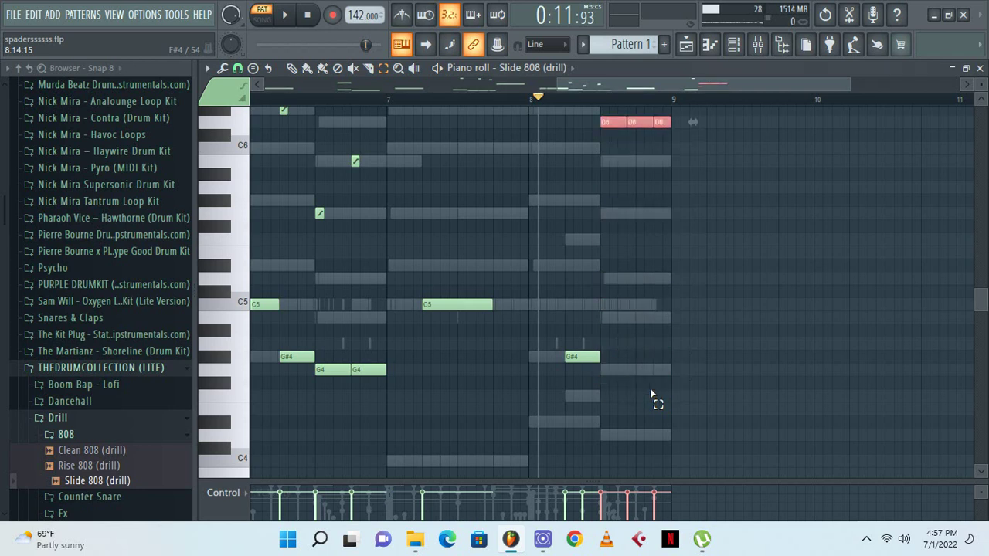
# Make bar 8's first D6 four steps long and replace the other two with two-step notes: B5 at step 13 and G5 at step 15
pyautogui.scroll(4, 651, 395)
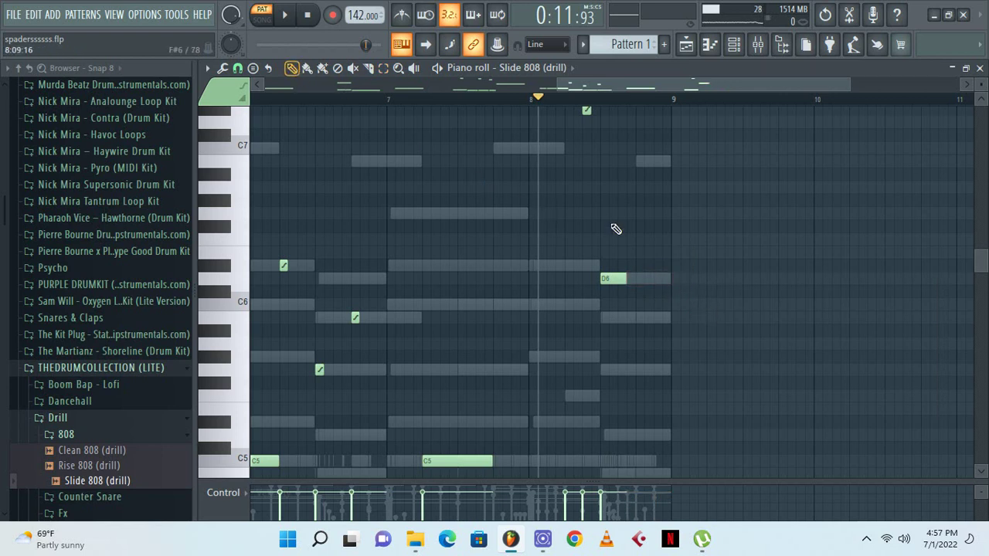
pyautogui.click(650, 318)
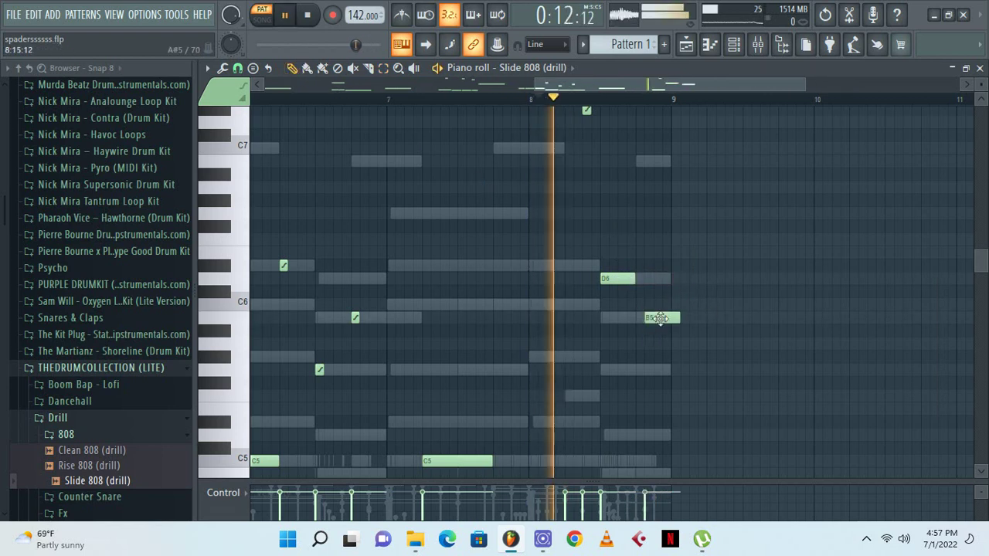
pyautogui.moveTo(669, 319); pyautogui.dragTo(653, 319)
pyautogui.press('space')
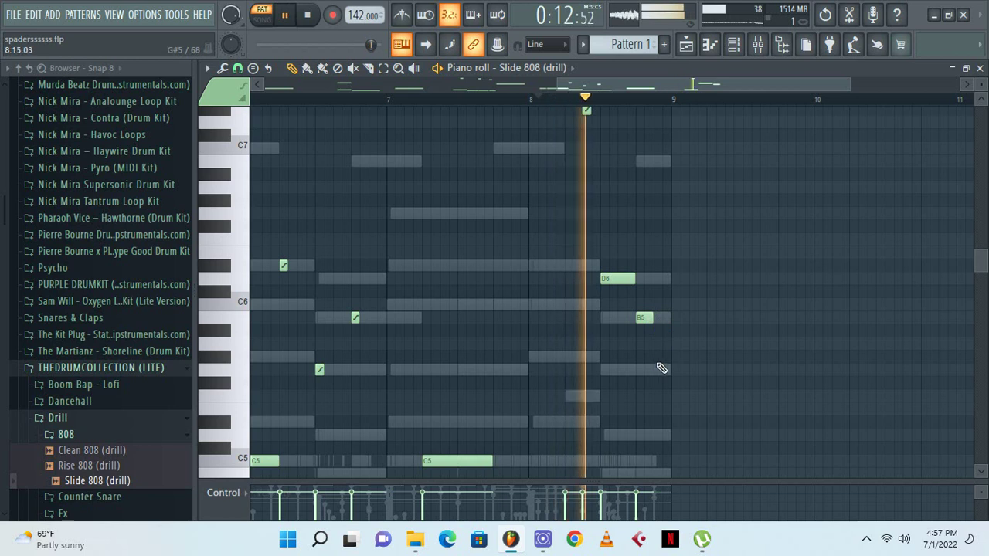
pyautogui.click(663, 372)
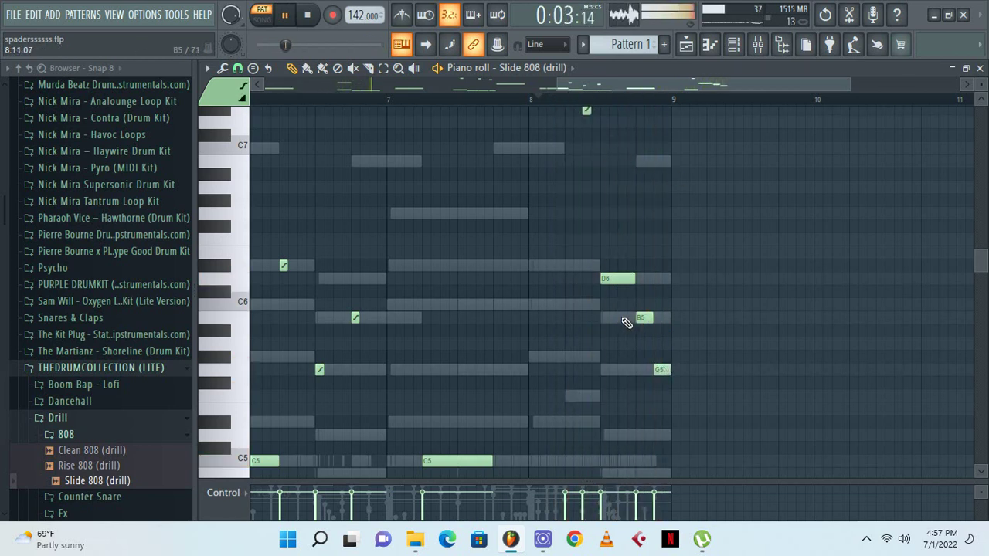
# Add a two-step B5 slide note at step 11 of bar 8 and play back the ending
pyautogui.moveTo(626, 318); pyautogui.dragTo(634, 317)
pyautogui.press('space')
pyautogui.press('space')
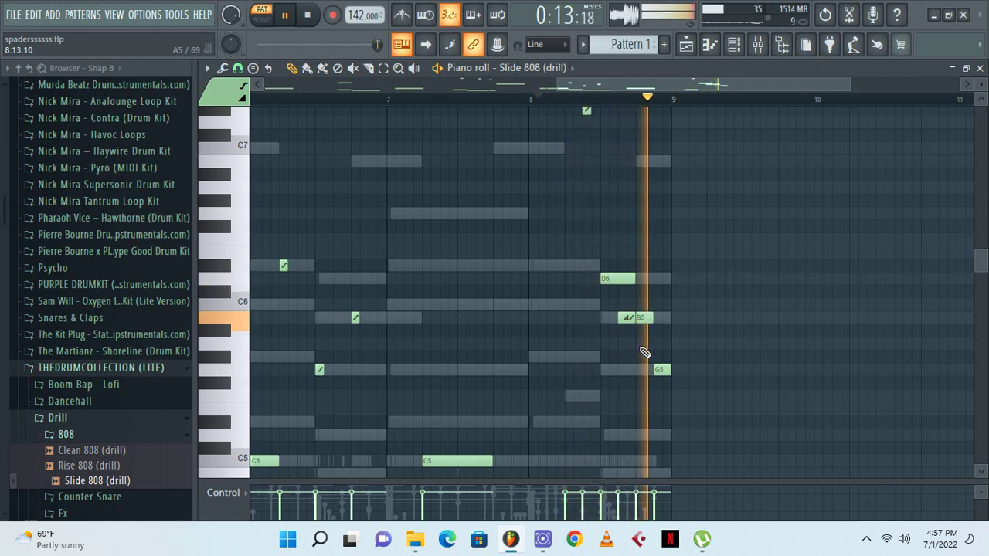
# Return to the channel rack and save the project
pyautogui.click(736, 45)
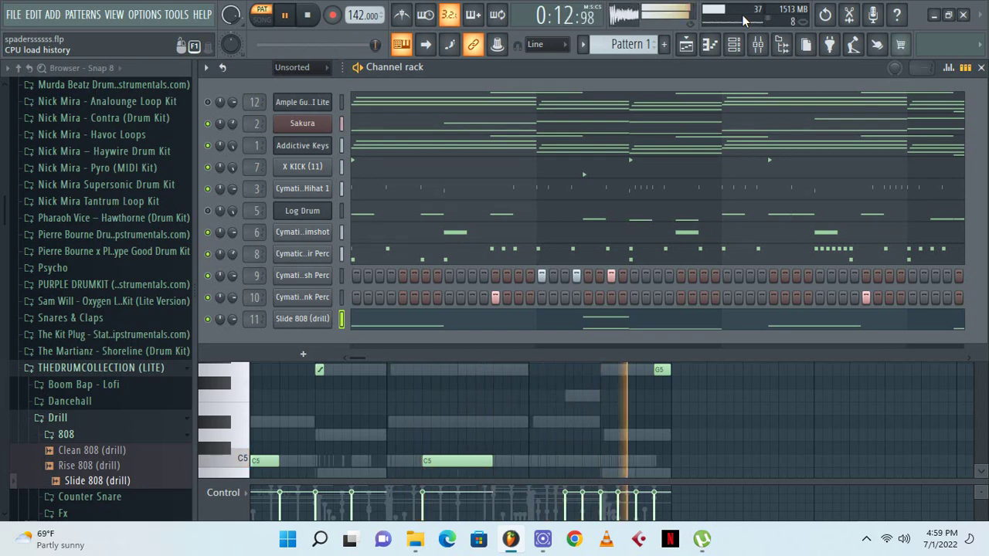
pyautogui.click(21, 11)
pyautogui.click(30, 79)
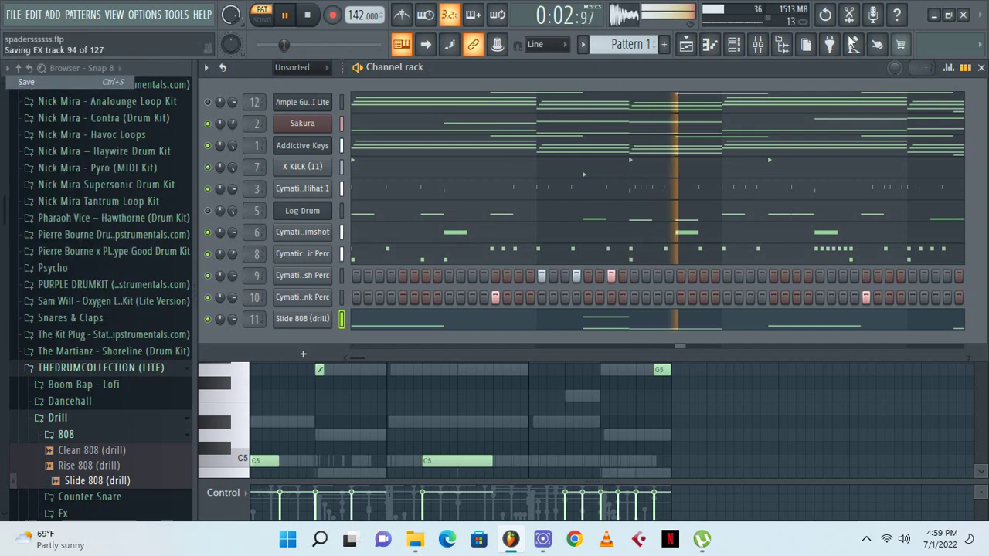
# Widen the 9775 Hz boost in the 808's Pro-Q 3 equalizer to a Q of 0.438
pyautogui.press('F9')
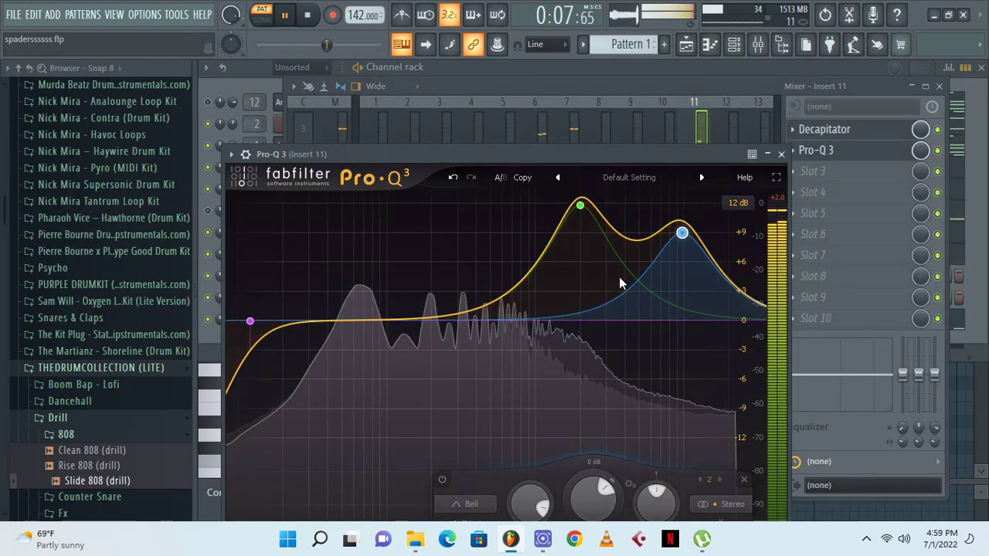
pyautogui.moveTo(674, 237)
pyautogui.scroll(-5, 679, 235)
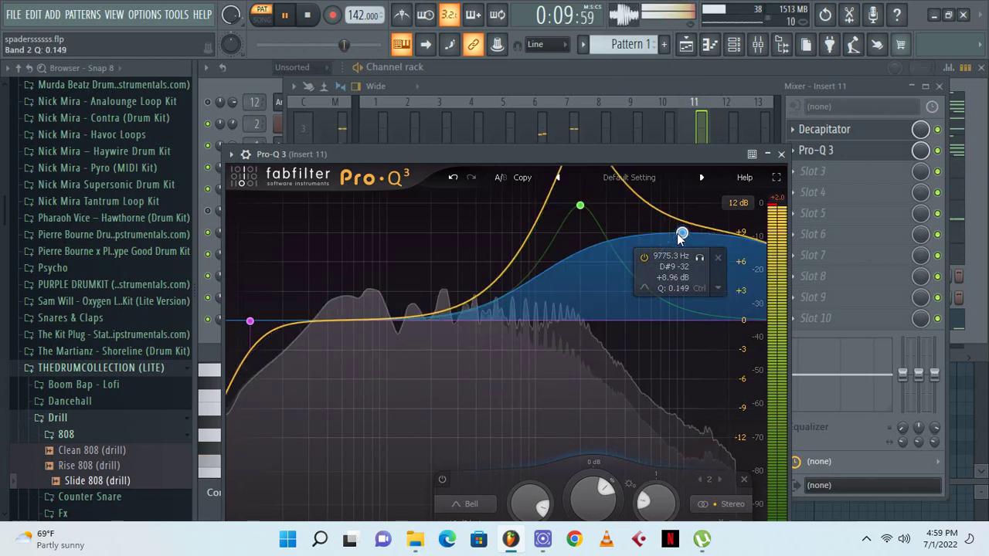
pyautogui.scroll(1, 682, 238)
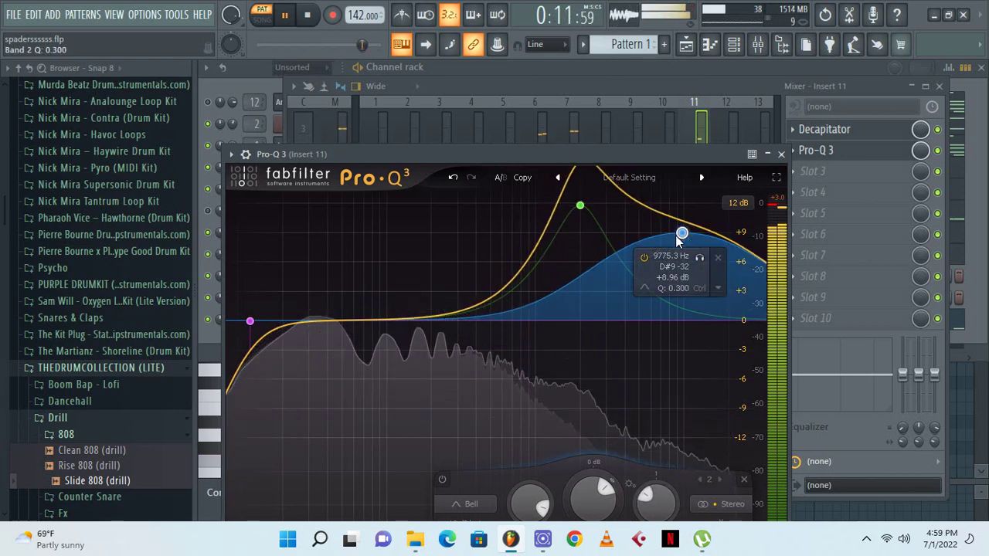
pyautogui.scroll(3, 681, 238)
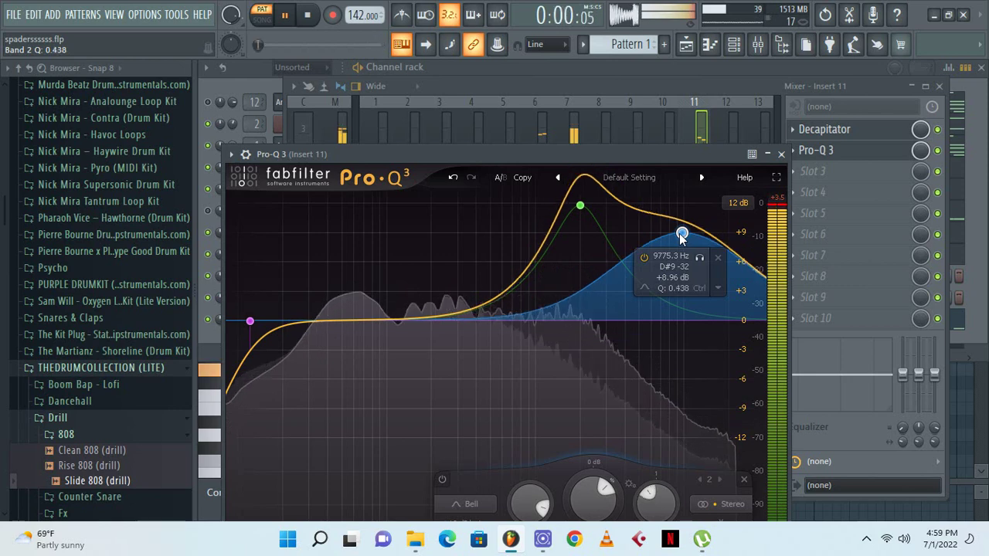
# Save the project with the 808's updated equalizer
pyautogui.click(568, 98)
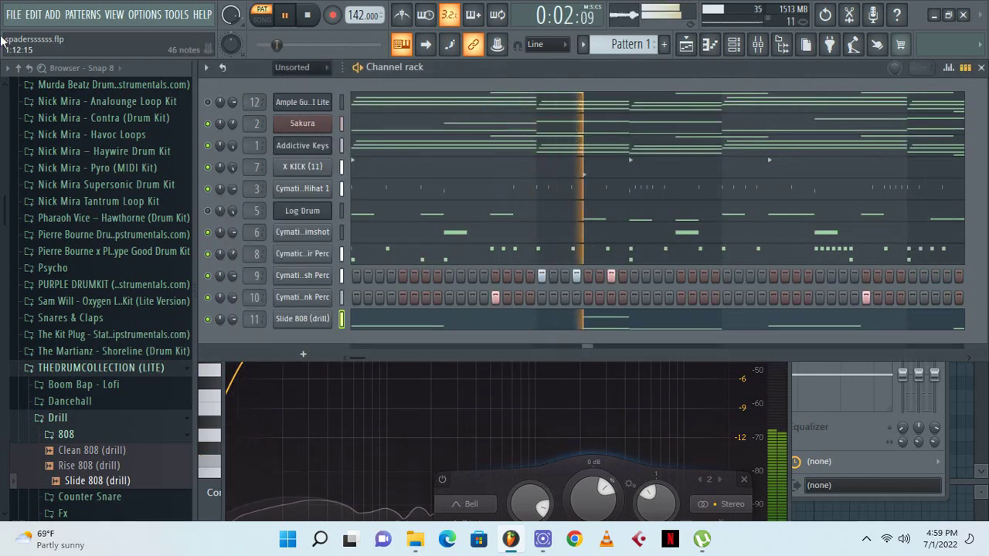
pyautogui.click(13, 14)
pyautogui.click(29, 83)
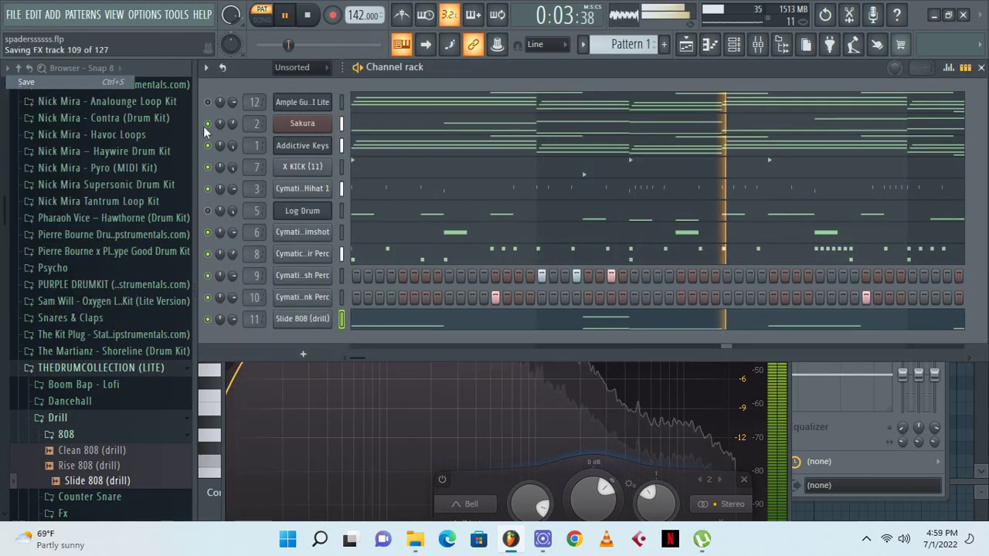
# Leave only the Sakura, Addictive Keys and Log Drum channels unmuted, and select Insert 5 in the mixer
pyautogui.rightClick(209, 147)
pyautogui.click(212, 154)
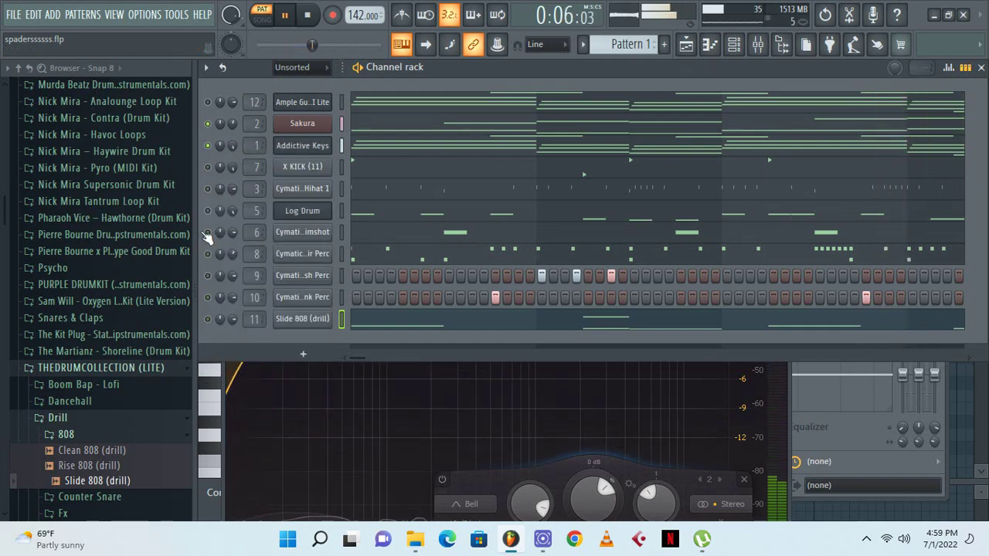
pyautogui.click(759, 49)
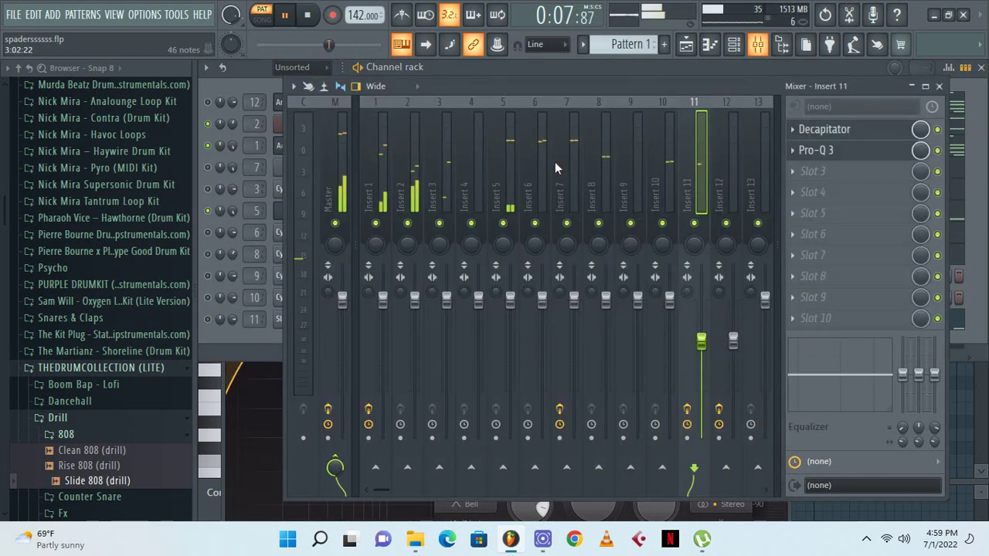
pyautogui.click(509, 139)
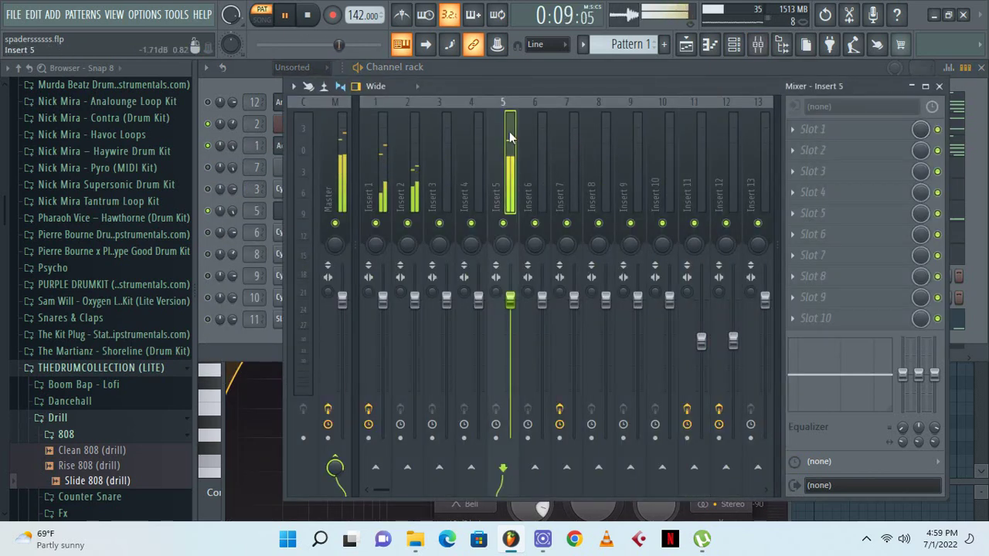
pyautogui.click(796, 130)
pyautogui.moveTo(811, 149)
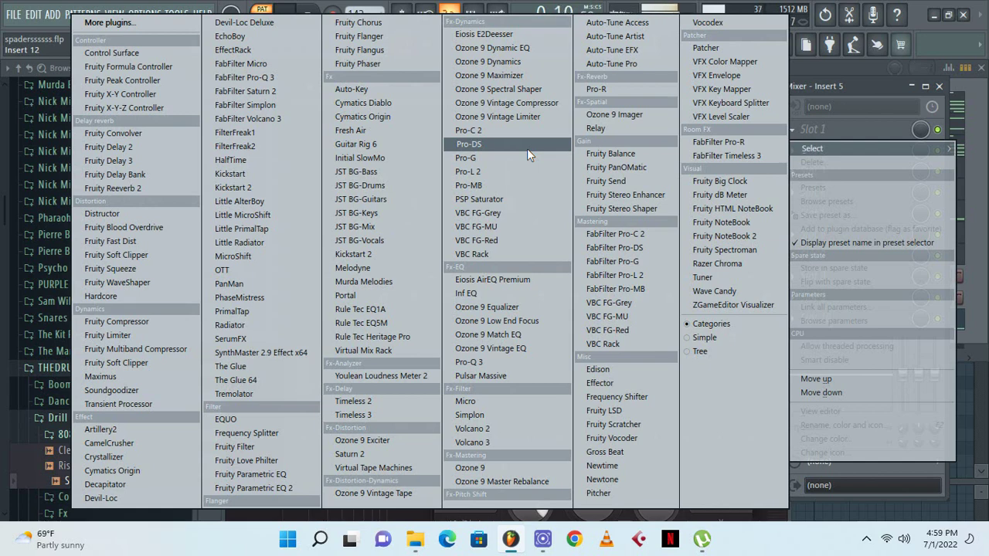
pyautogui.click(854, 67)
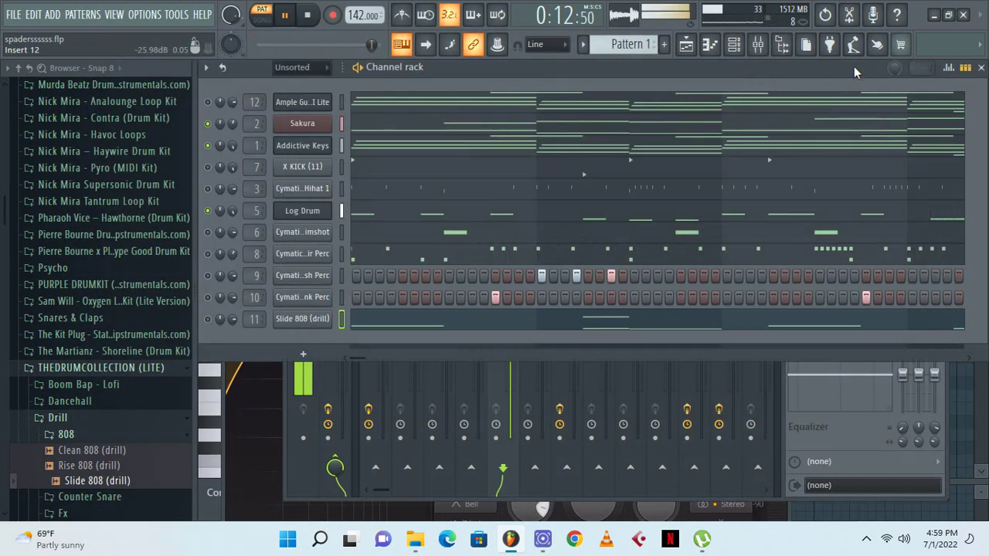
# Unmute the Cymatics hi-hat, rimshot and all three percussion channels
pyautogui.click(208, 189)
pyautogui.click(208, 233)
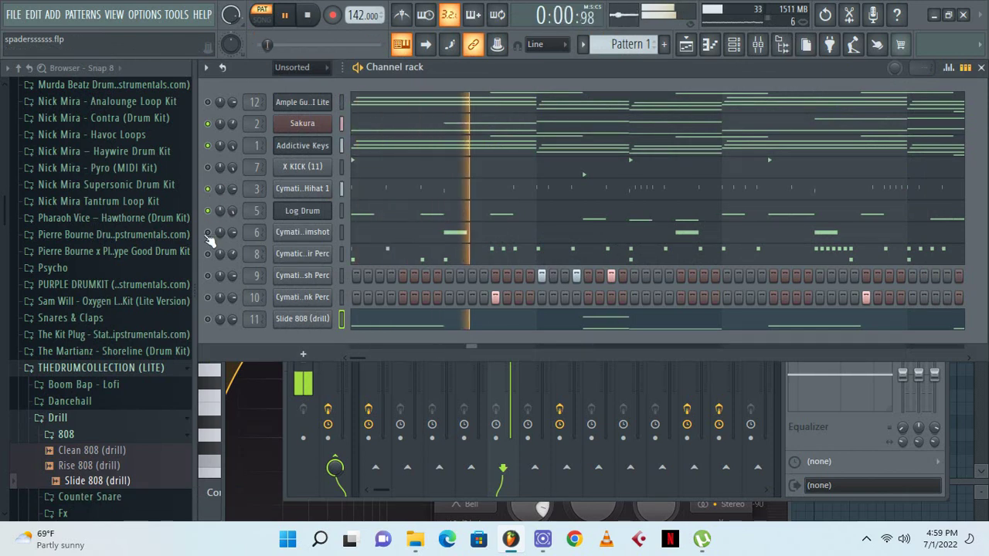
pyautogui.click(208, 253)
pyautogui.click(208, 276)
pyautogui.click(208, 298)
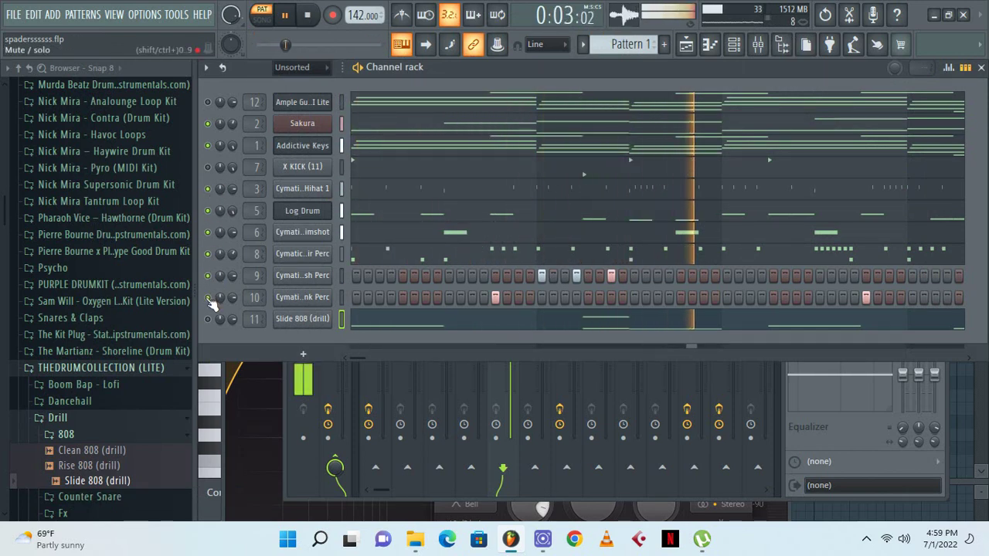
# Load a Pro-Q 3 equalizer into the first effect slot of the Log Drum's mixer track, Insert 5
pyautogui.click(734, 44)
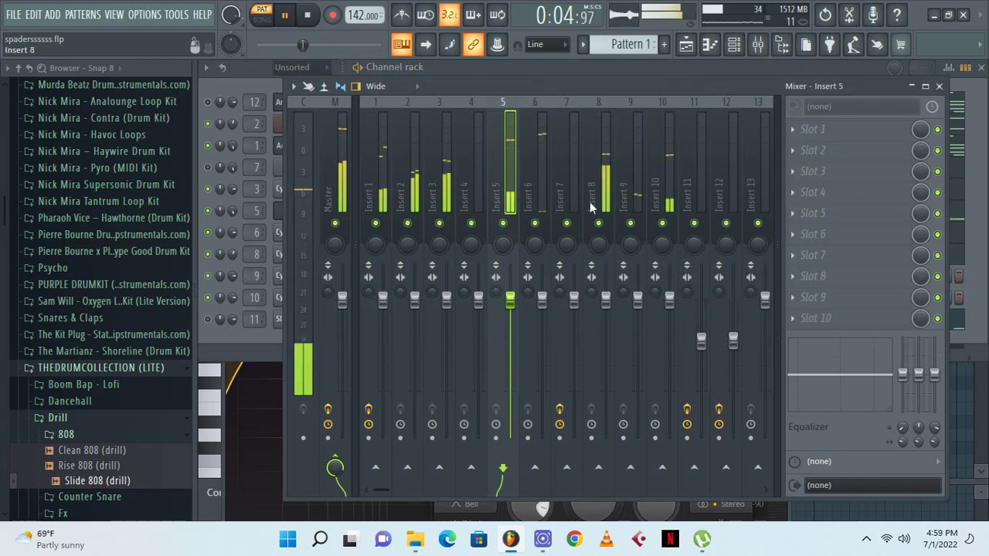
pyautogui.click(807, 129)
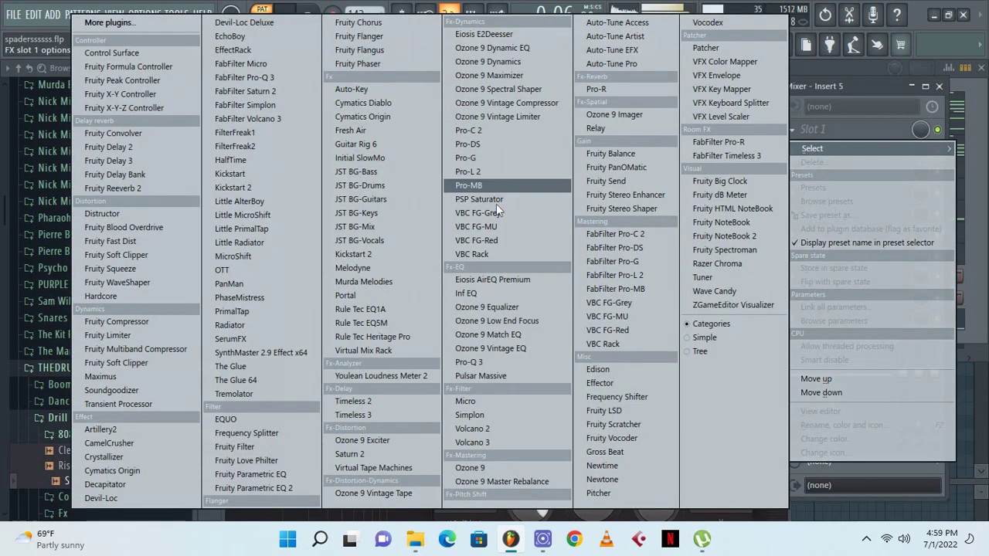
pyautogui.click(511, 360)
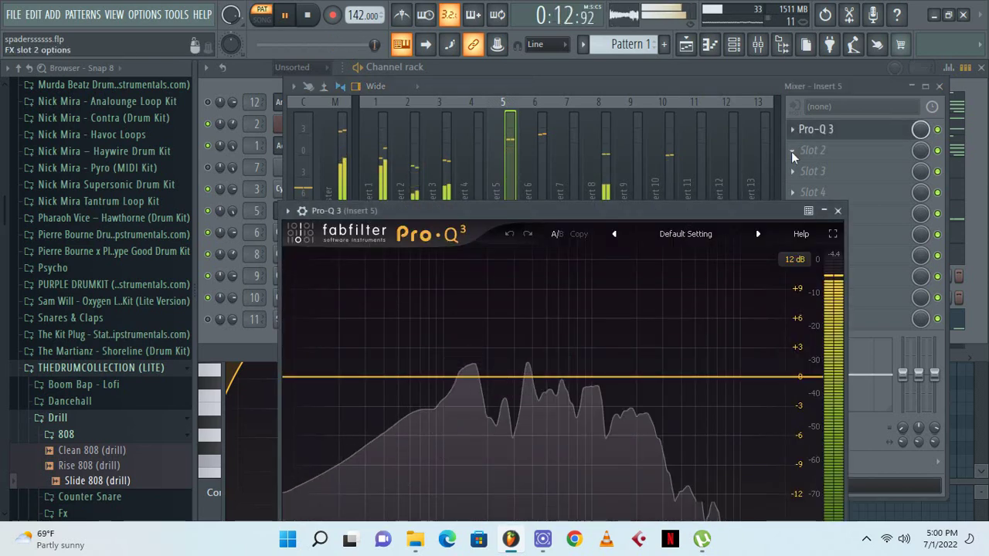
pyautogui.click(791, 151)
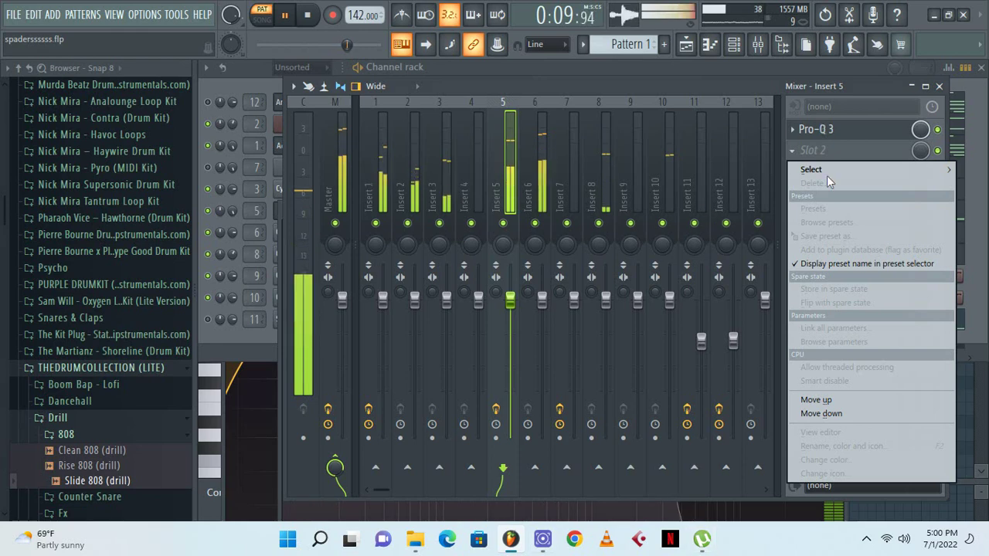
pyautogui.moveTo(825, 170)
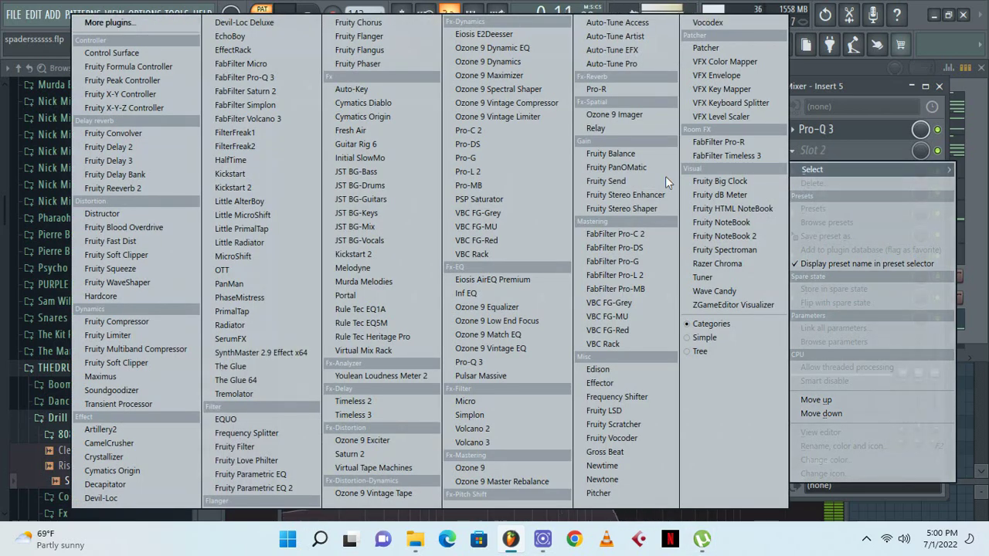
pyautogui.press('o')
pyautogui.press('o')
pyautogui.press('o')
pyautogui.press('o')
pyautogui.press('o')
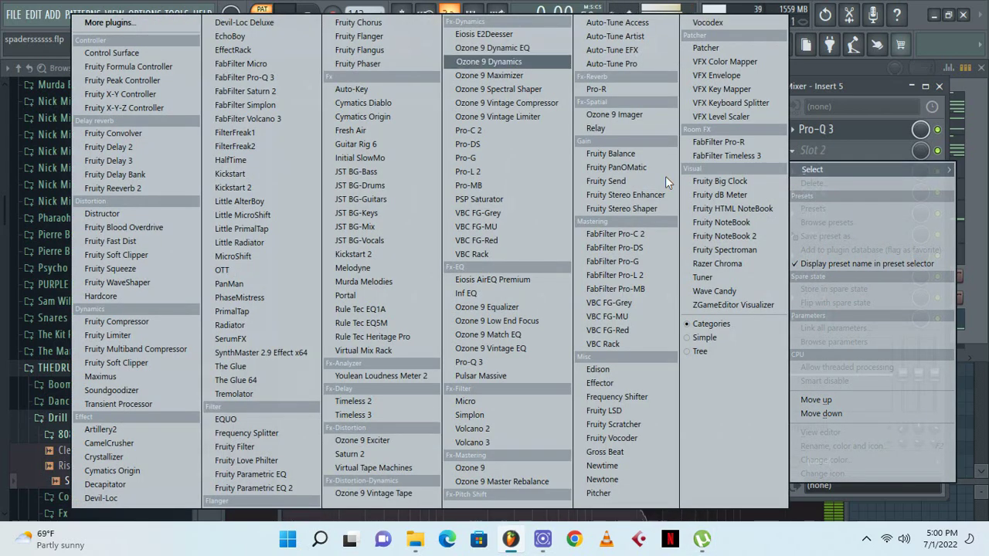
pyautogui.press('o')
pyautogui.press('o')
pyautogui.press('o')
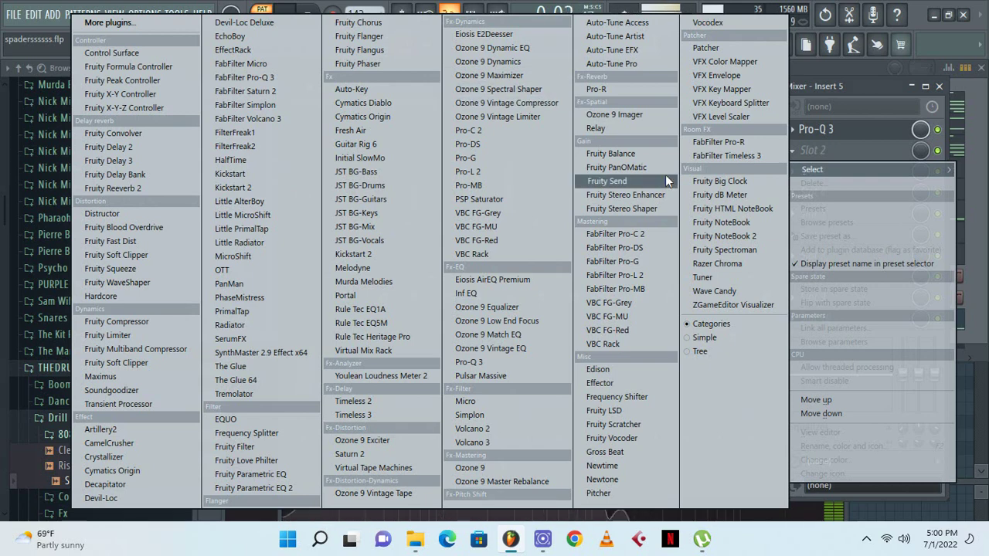
pyautogui.press('o')
pyautogui.press('o')
# Reopen Insert 5's Pro-Q 3 and load the Bass Balancer preset from the dynamic instrument presets
pyautogui.click(807, 114)
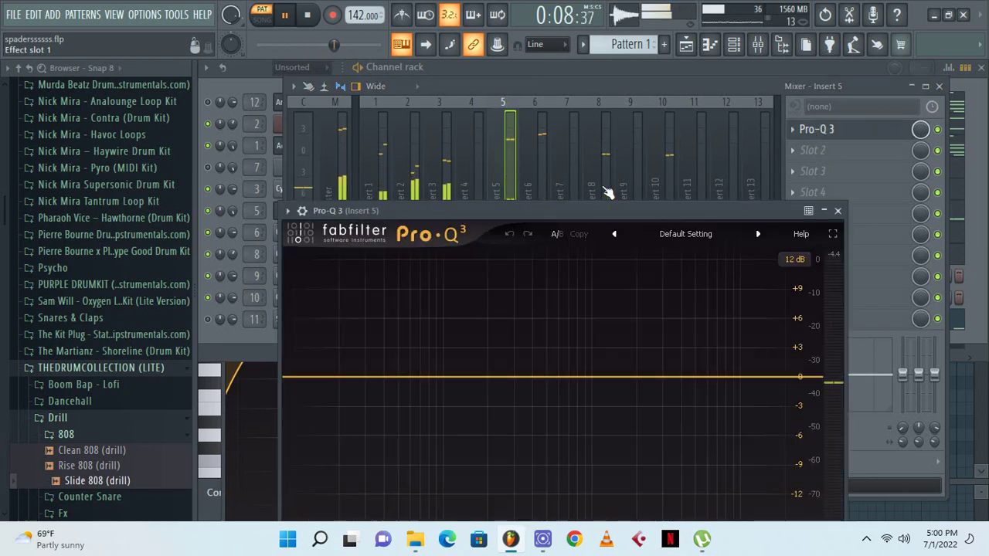
pyautogui.click(667, 232)
pyautogui.click(669, 232)
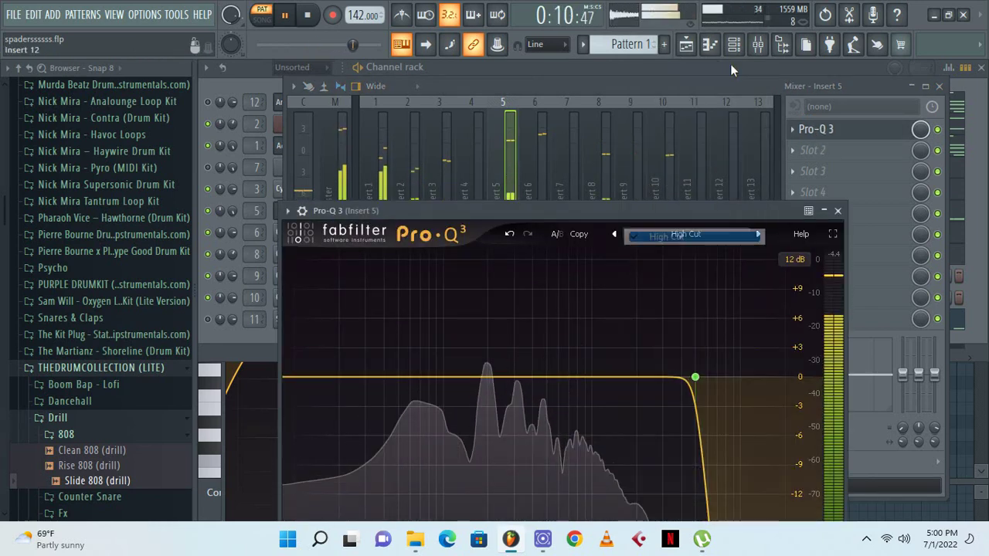
pyautogui.click(696, 234)
pyautogui.moveTo(725, 22)
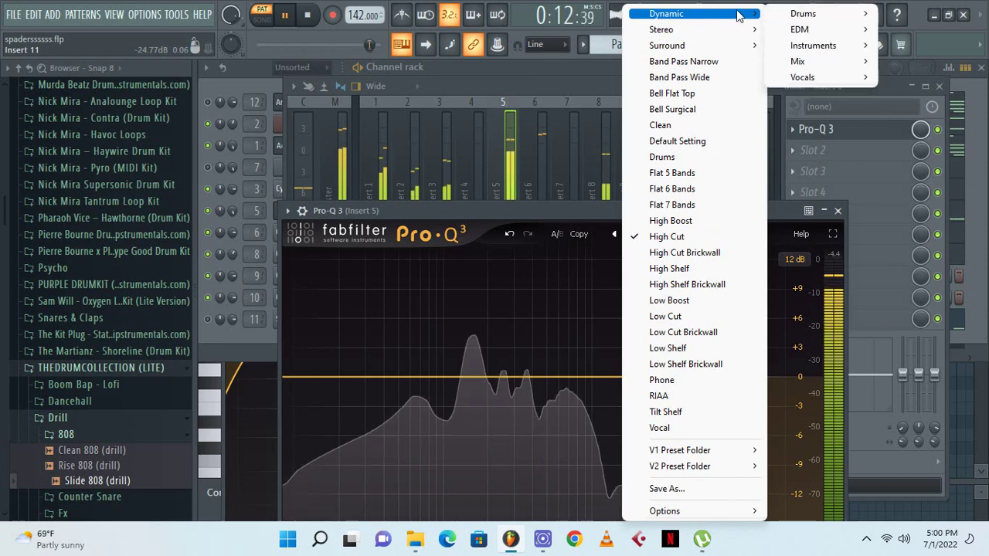
pyautogui.moveTo(818, 46)
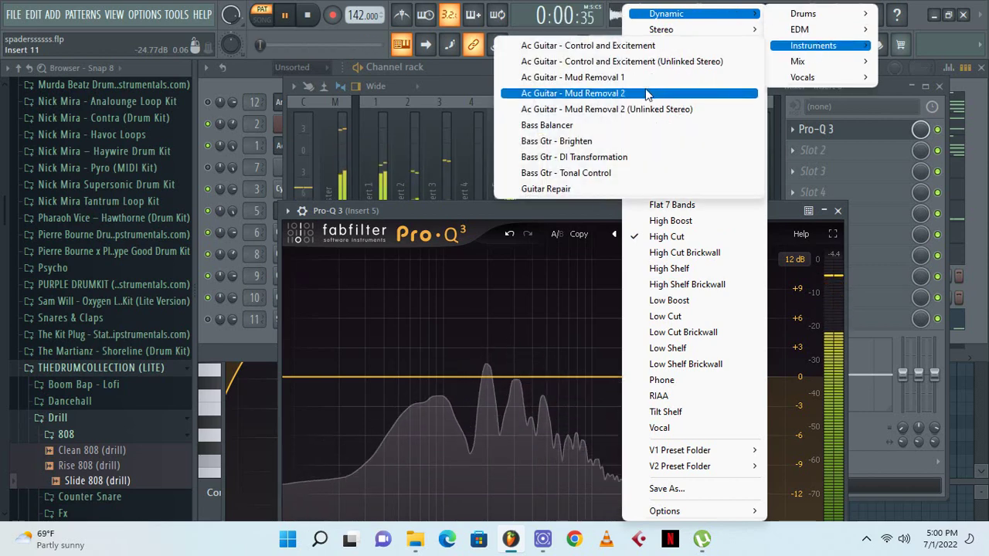
pyautogui.click(607, 126)
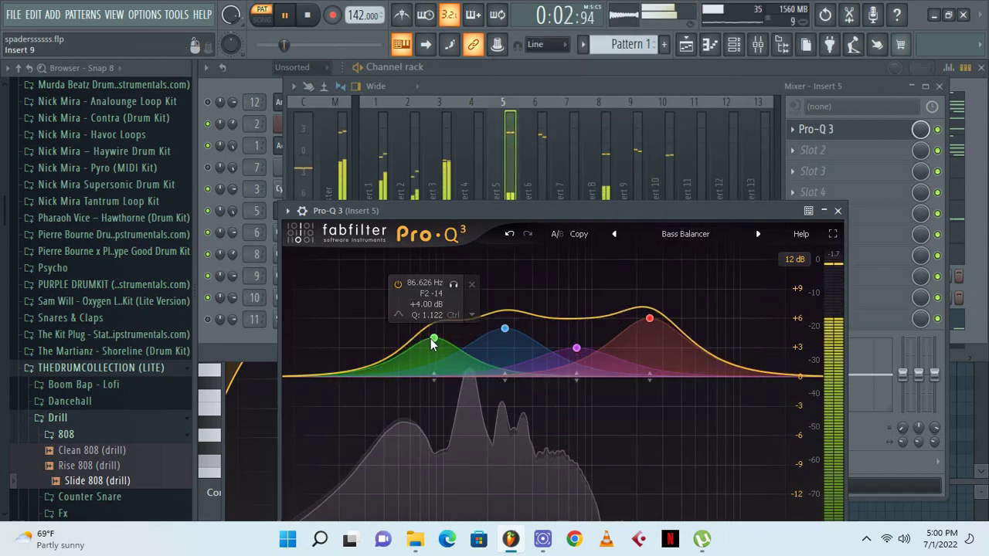
# Try boosting the lowest band to +11.93 dB at about 20.6 Hz and lowering the highest band to about +3 dB
pyautogui.moveTo(435, 341); pyautogui.dragTo(385, 303)
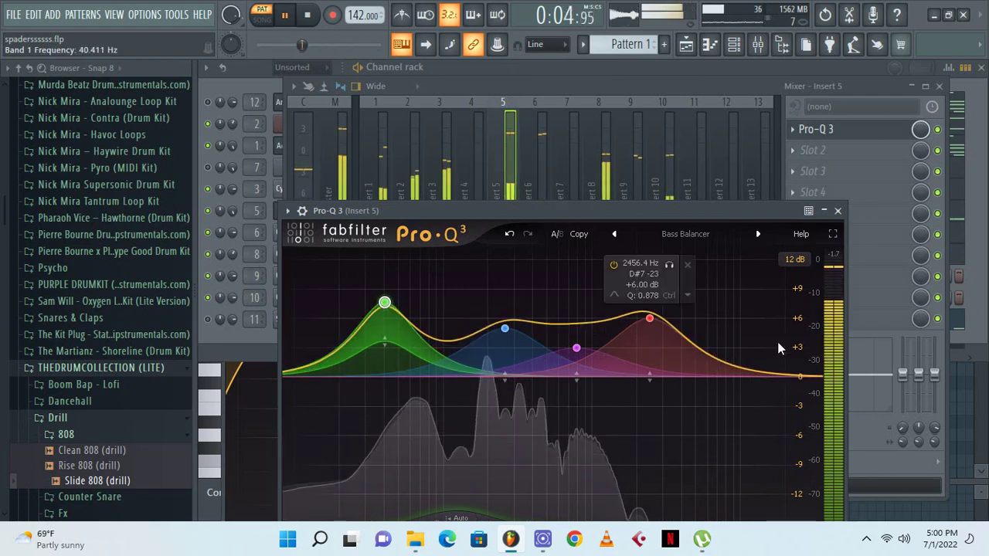
pyautogui.moveTo(650, 320); pyautogui.dragTo(658, 346)
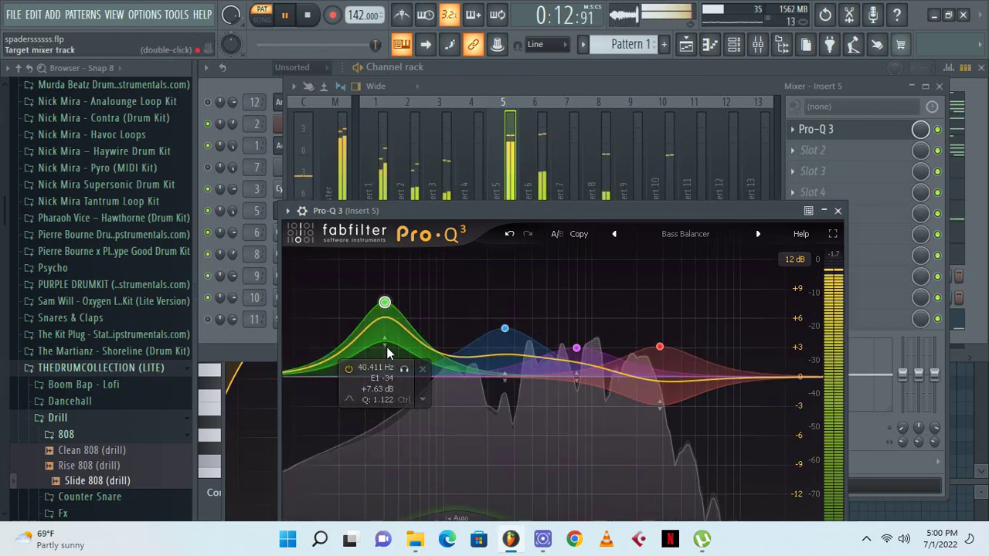
pyautogui.moveTo(385, 338); pyautogui.dragTo(340, 260)
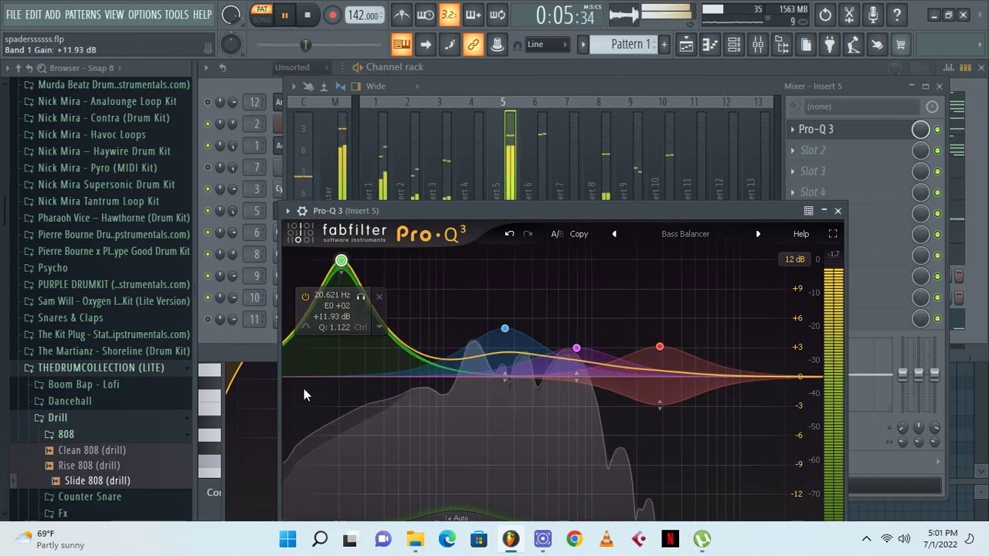
pyautogui.moveTo(386, 340); pyautogui.dragTo(360, 332)
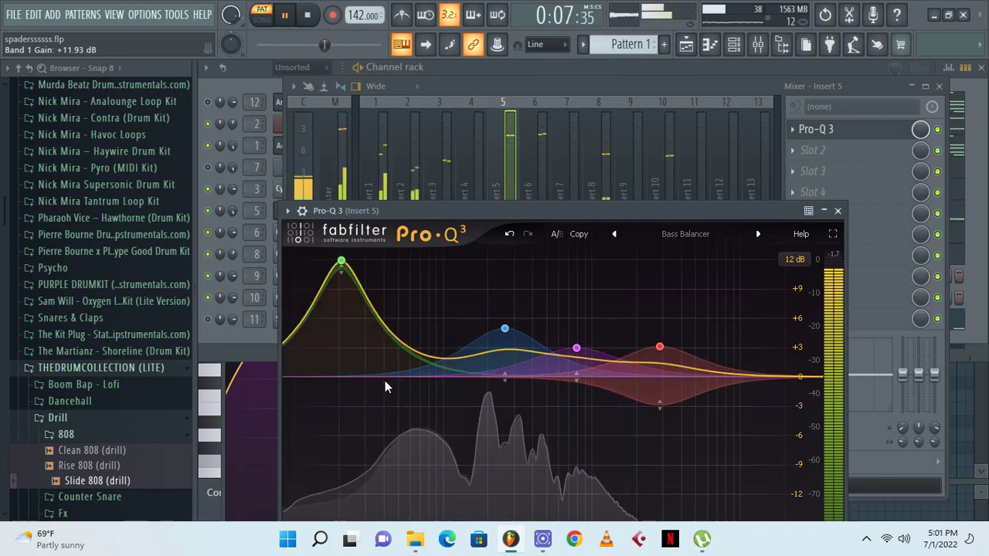
pyautogui.moveTo(368, 378); pyautogui.dragTo(346, 366)
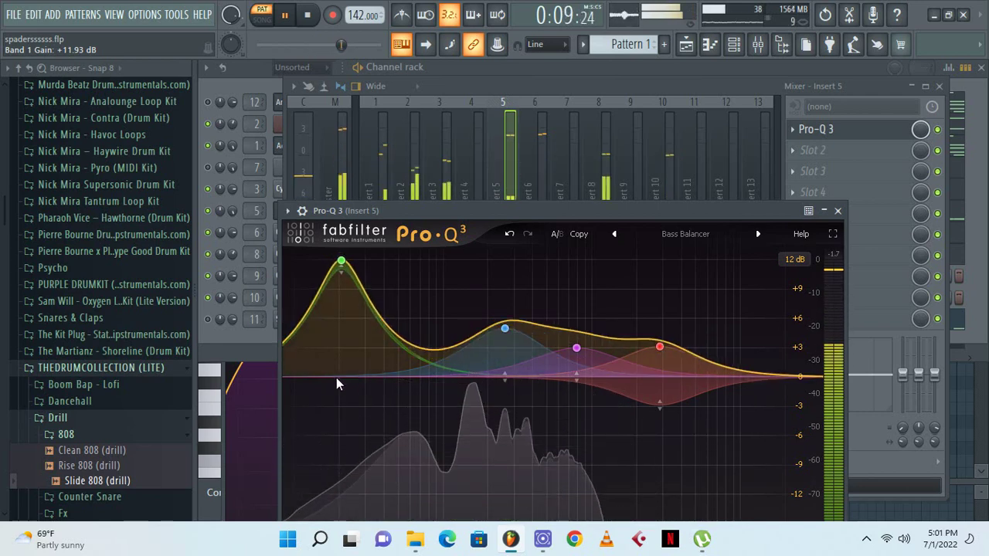
# Load the Bass Gtr - Brighten preset, boost band 3 about 9.7 dB near 83 Hz and set band 5 to about -10.5 dB
pyautogui.click(758, 233)
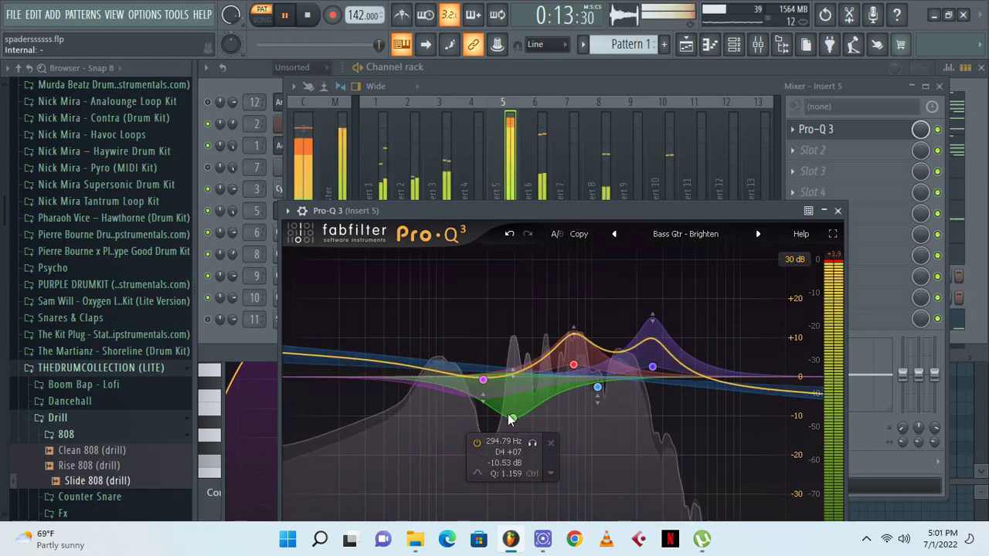
pyautogui.moveTo(483, 379); pyautogui.dragTo(423, 343)
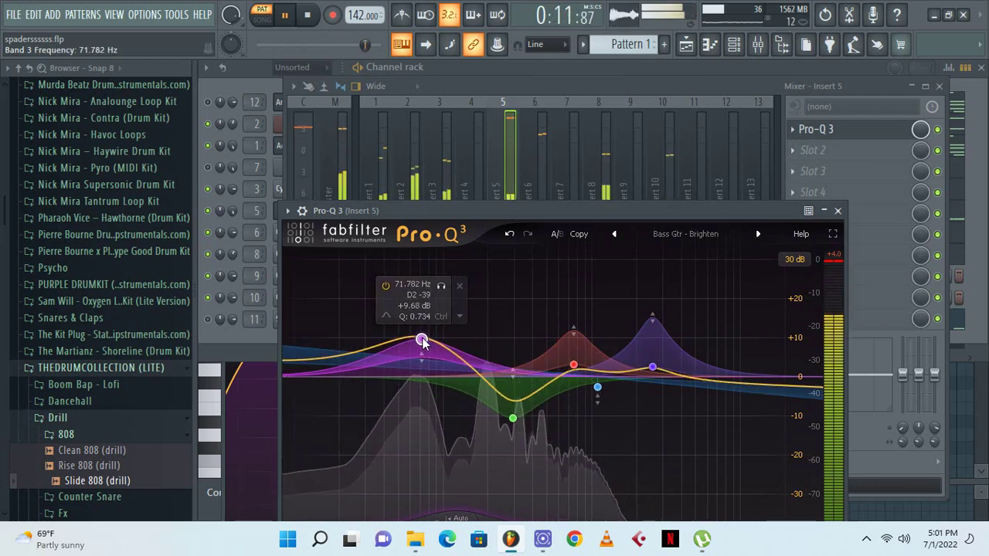
pyautogui.moveTo(651, 371); pyautogui.dragTo(616, 418)
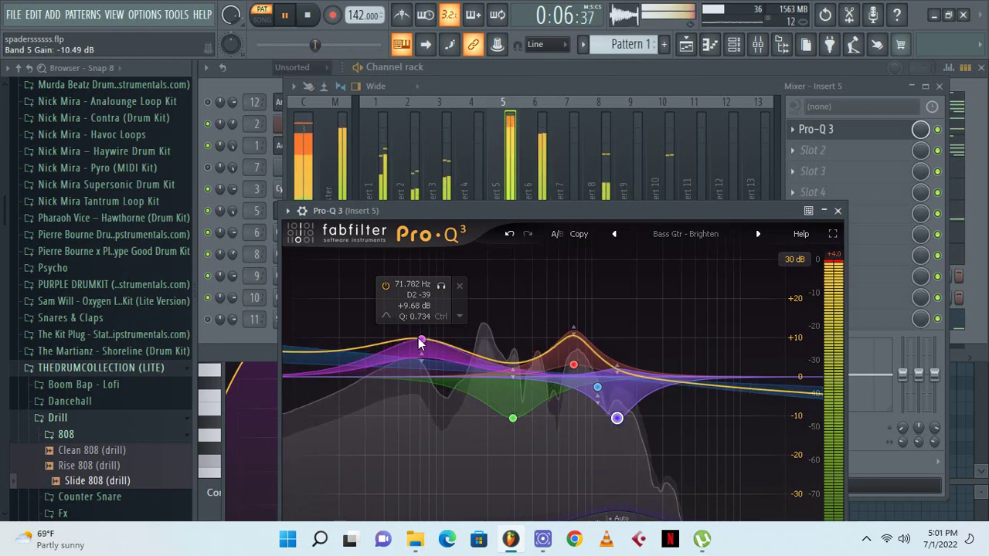
pyautogui.moveTo(421, 339); pyautogui.dragTo(431, 339)
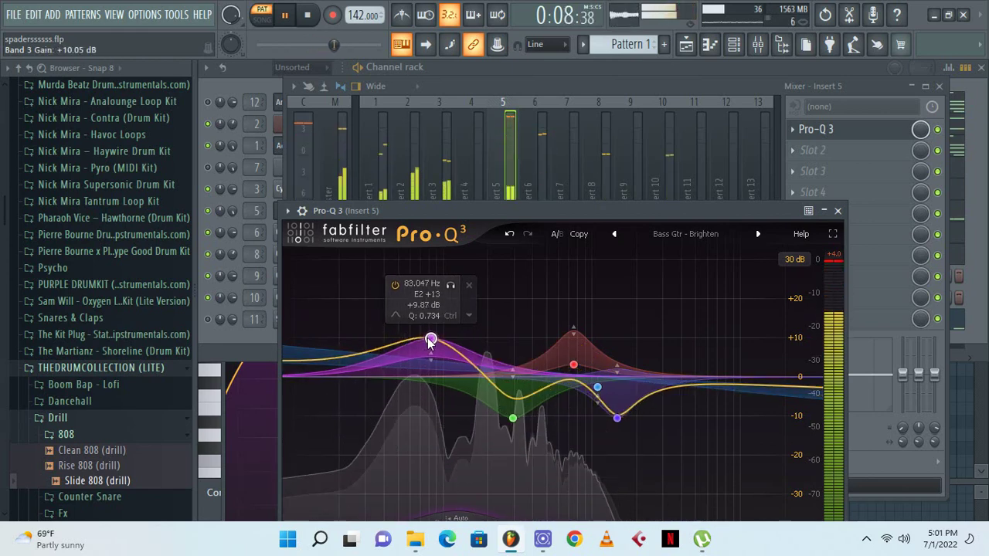
# Mute the Addictive Keys channel and save the project
pyautogui.click(213, 152)
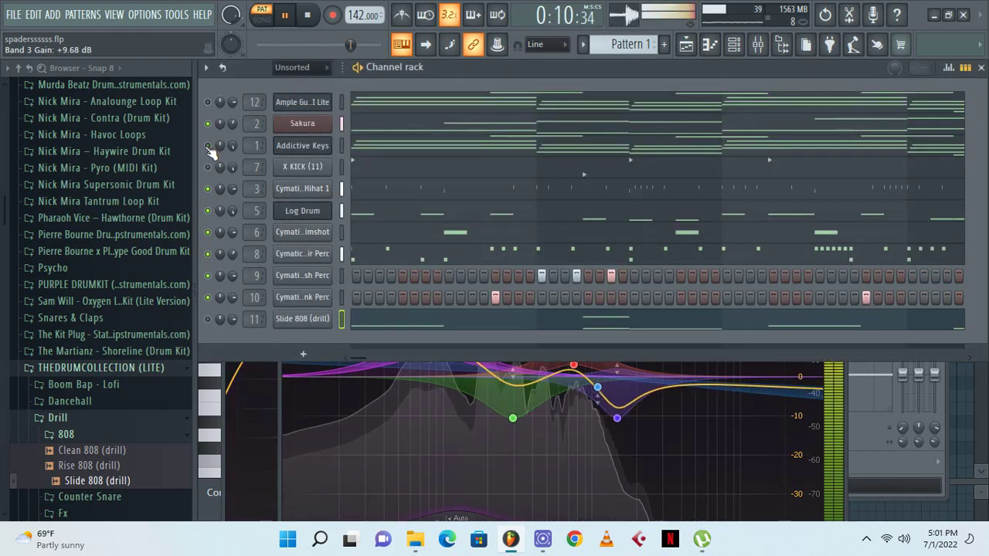
pyautogui.click(13, 14)
pyautogui.click(25, 81)
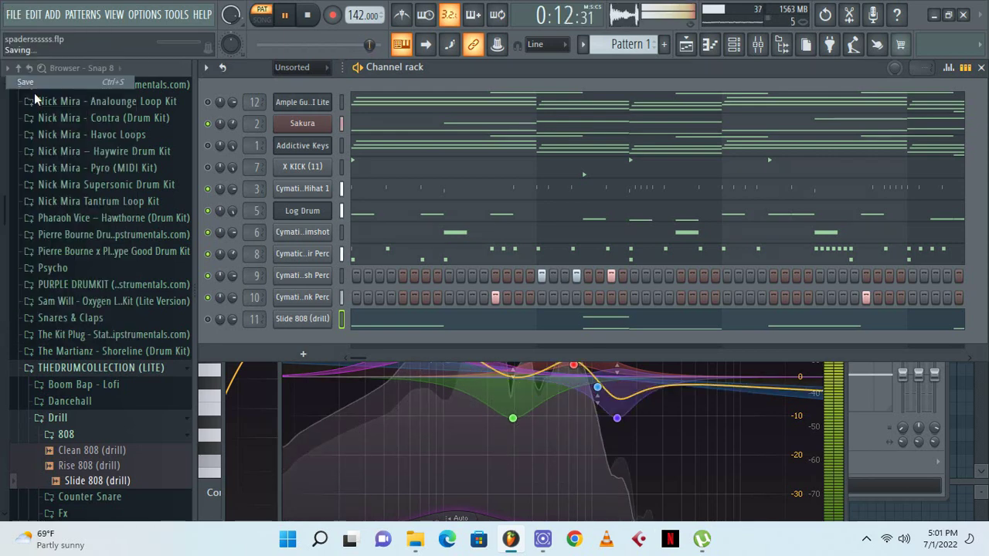
# Leave only the Ample Guitar and Sakura channels unmuted, and save the project
pyautogui.click(758, 44)
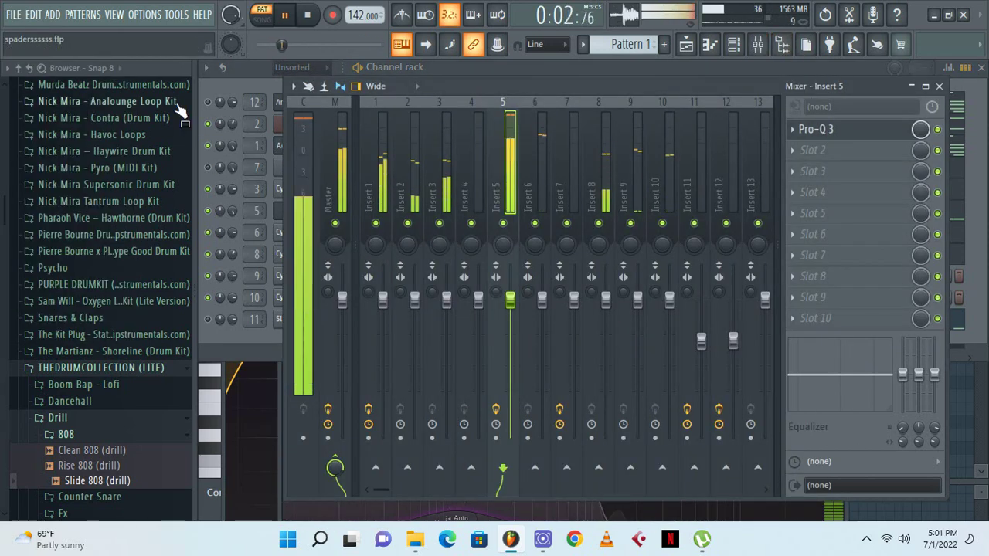
pyautogui.click(239, 67)
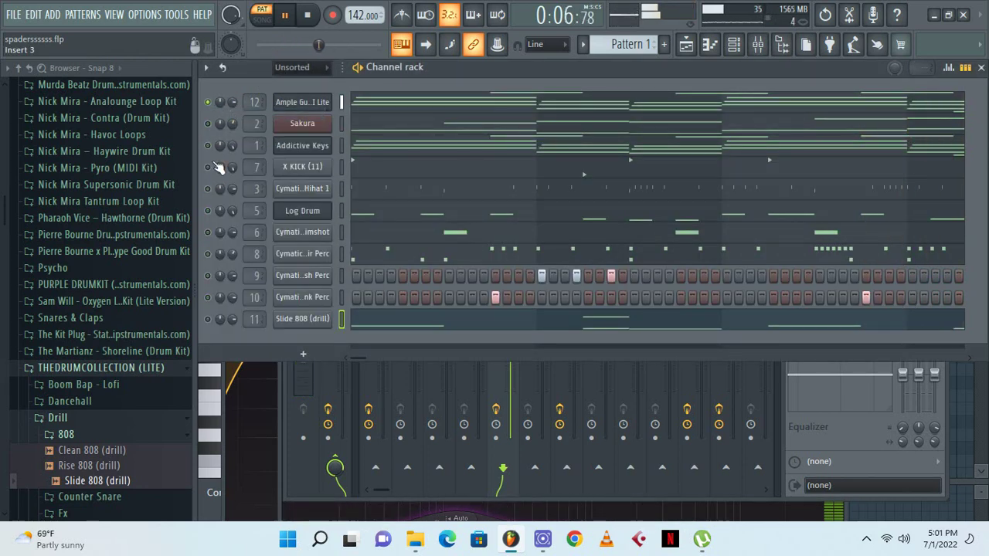
pyautogui.click(13, 14)
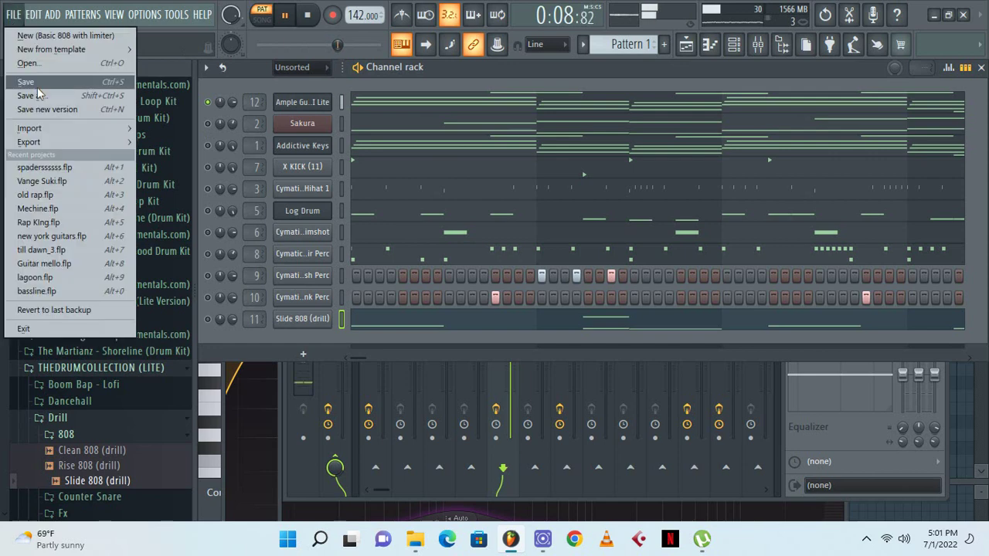
pyautogui.click(38, 83)
pyautogui.click(13, 14)
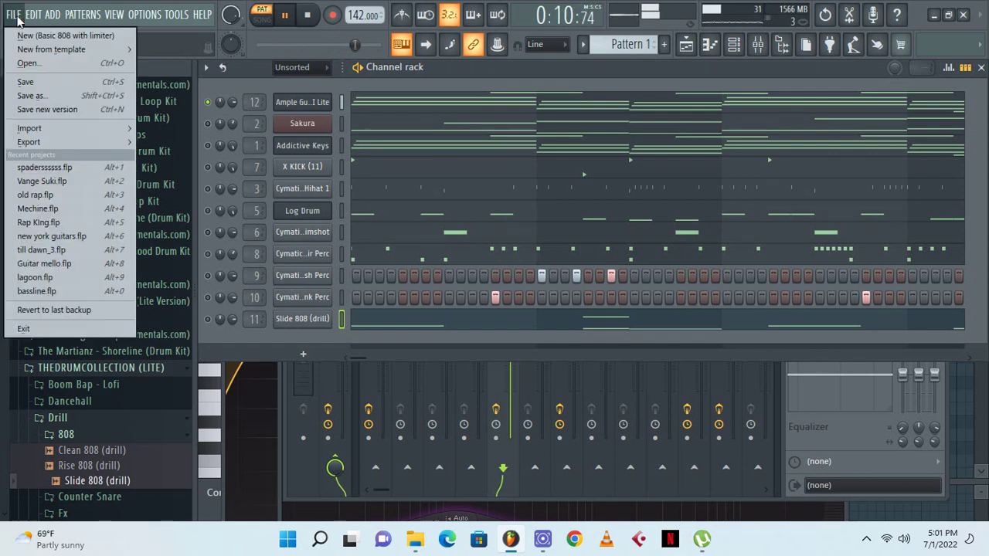
pyautogui.click(38, 78)
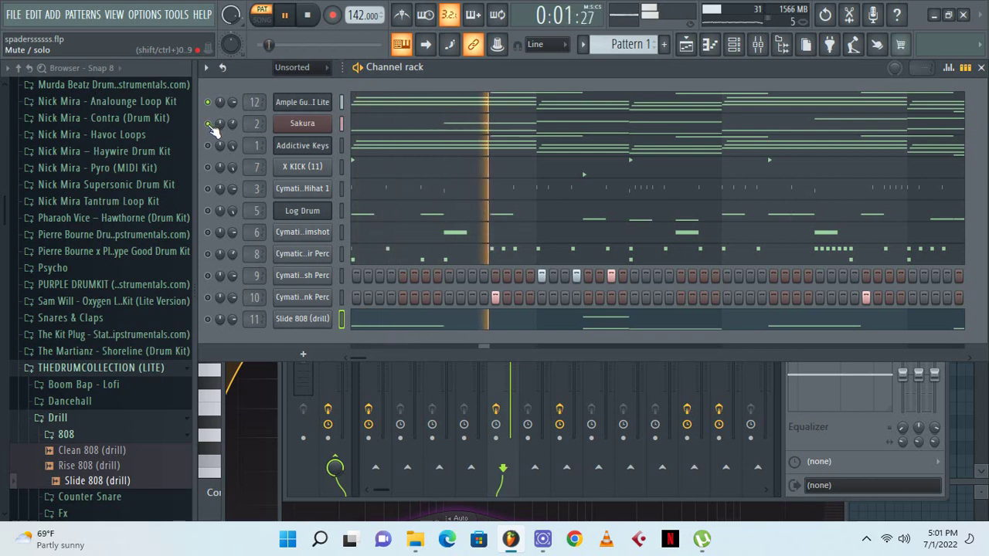
# Cut the low band of Insert 2's mixer equalizer to -18 dB at 245 Hz and save the project
pyautogui.press('F9')
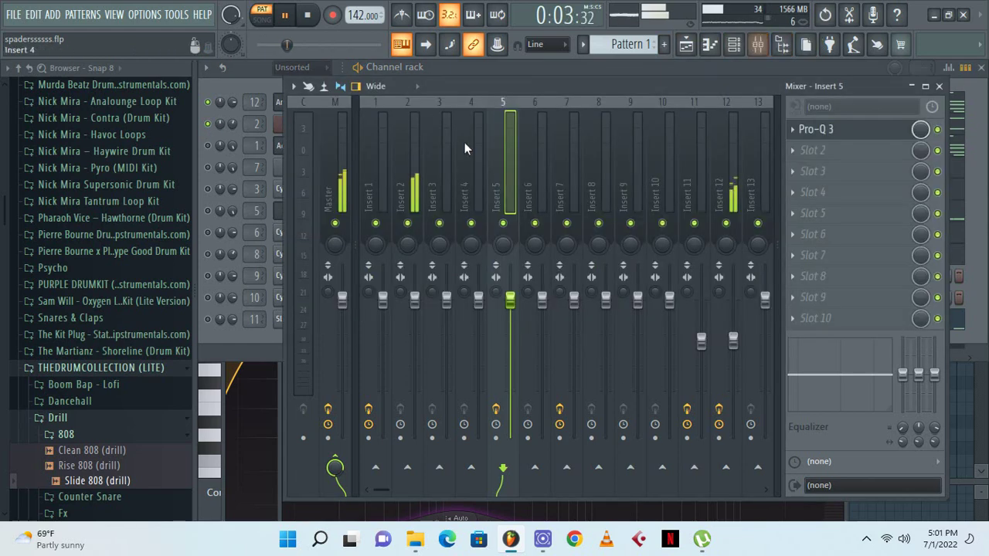
pyautogui.click(416, 132)
pyautogui.moveTo(903, 428); pyautogui.dragTo(902, 403)
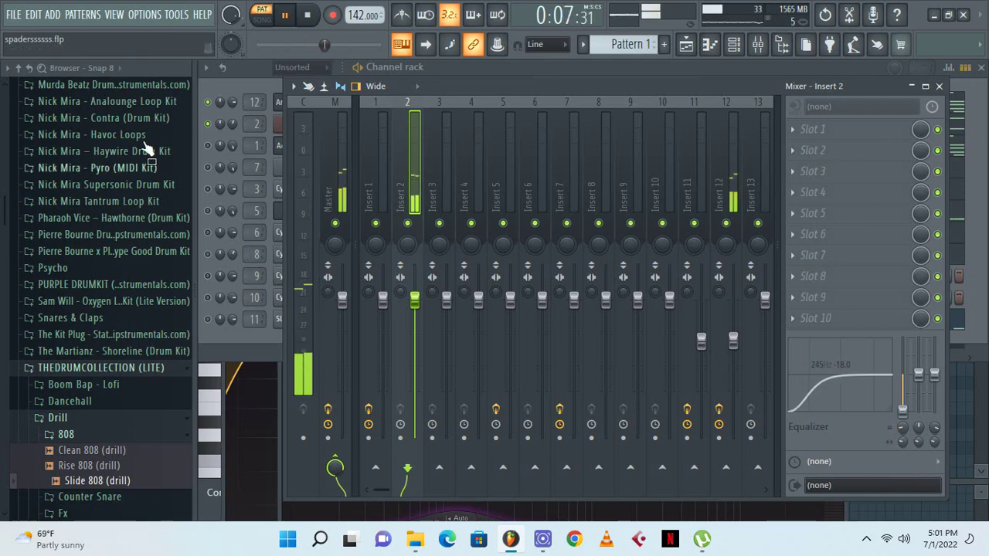
pyautogui.click(240, 81)
pyautogui.hotkey('ctrl', 's')
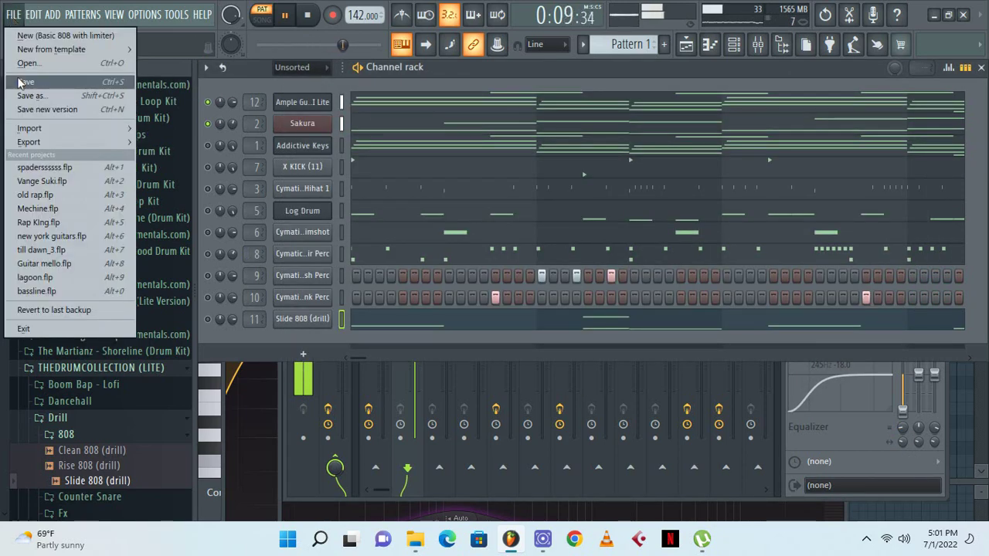
# Leave only the Ample Guitar channel unmuted and quick render Pattern 1 as an audio clip
pyautogui.click(207, 102)
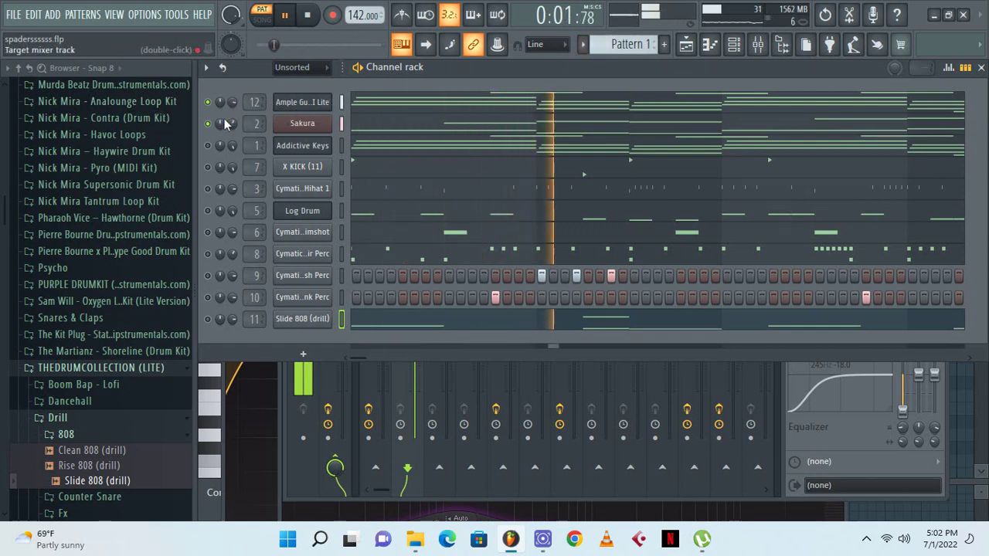
pyautogui.click(631, 44)
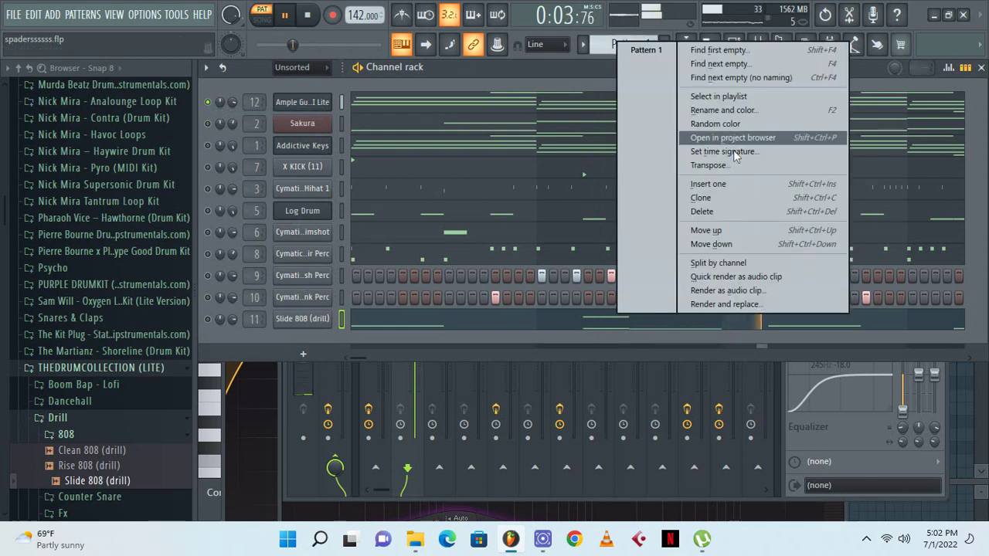
pyautogui.click(762, 291)
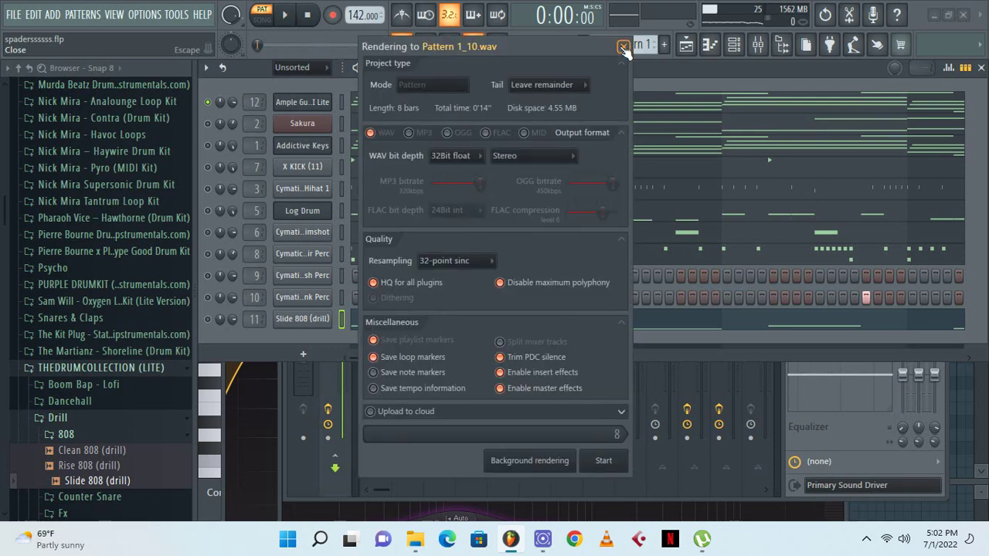
pyautogui.click(623, 46)
pyautogui.click(630, 44)
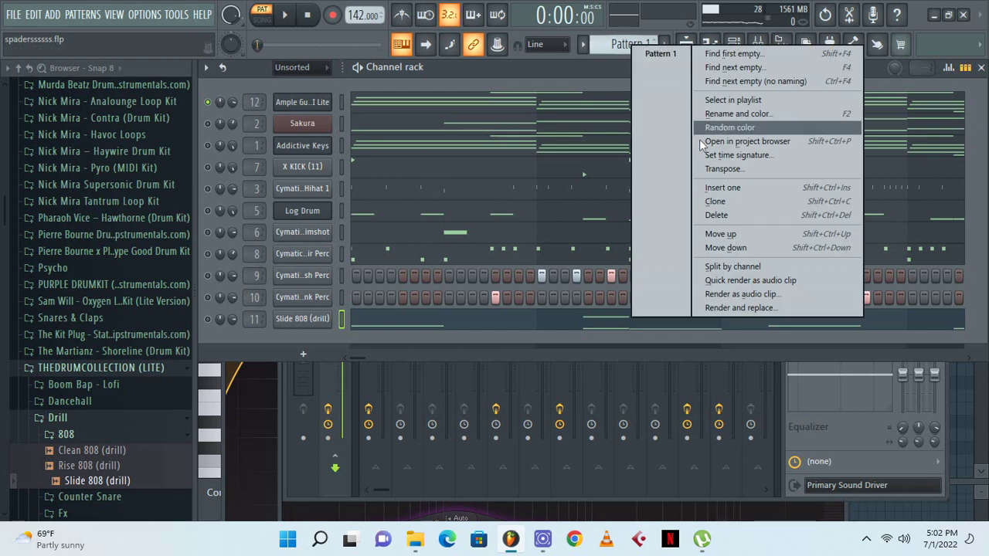
pyautogui.click(744, 283)
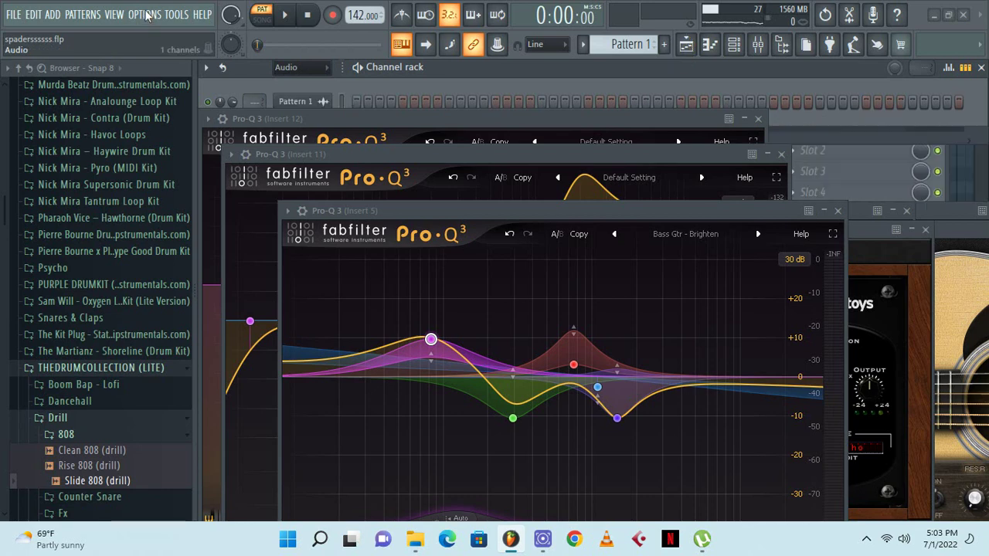
# Place the rendered audio clip on Track 1 and Pattern 1 on Track 2 of the playlist, both starting at bar 1
pyautogui.click(687, 44)
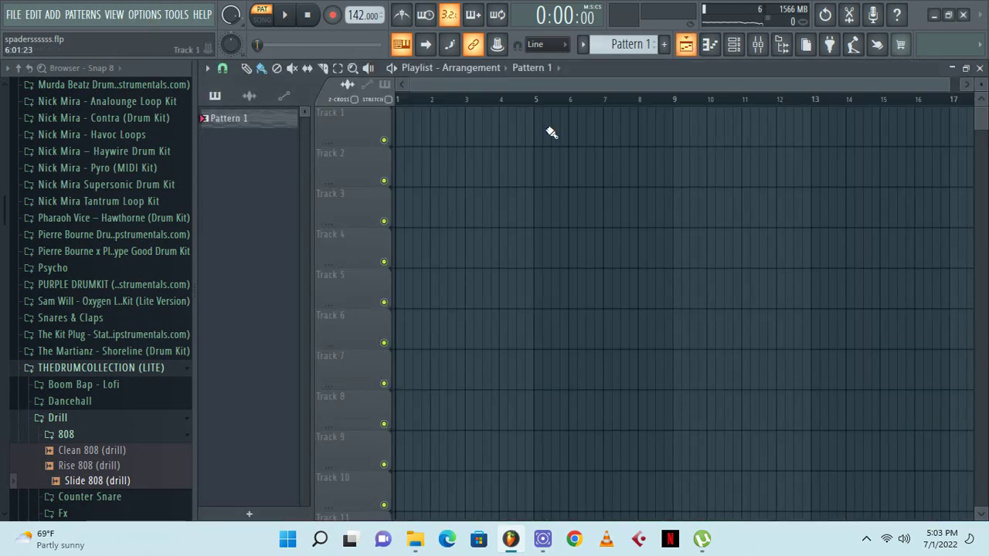
pyautogui.moveTo(263, 120); pyautogui.dragTo(415, 115)
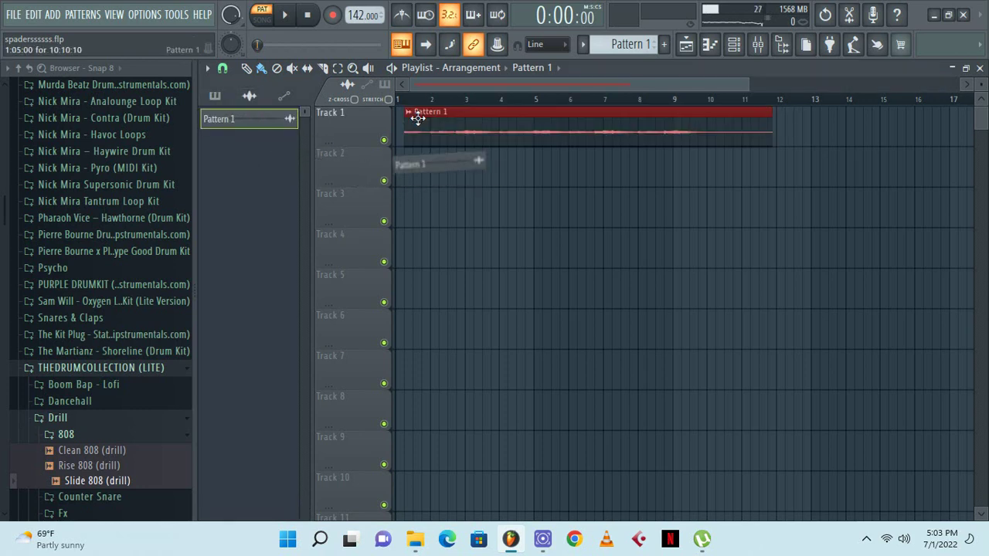
pyautogui.doubleClick(239, 120)
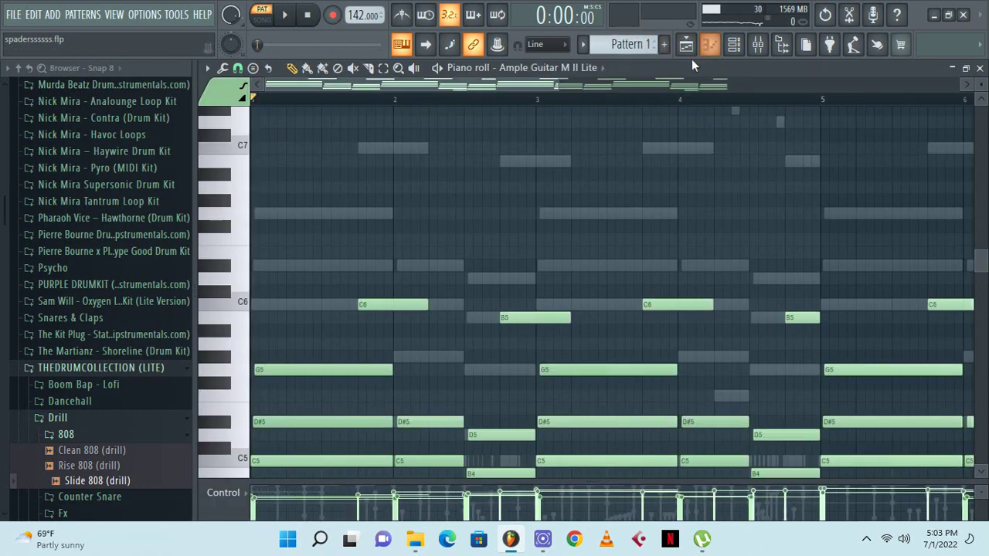
pyautogui.click(686, 46)
pyautogui.click(407, 161)
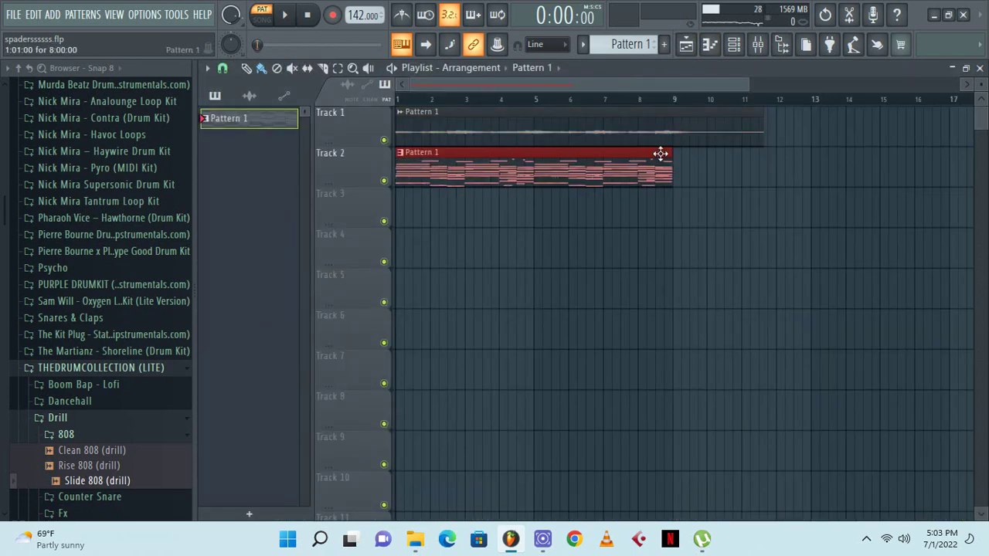
# Raise the audio clip's Trim setting, slice the clip at bar 9 and delete its leftover tail
pyautogui.doubleClick(595, 121)
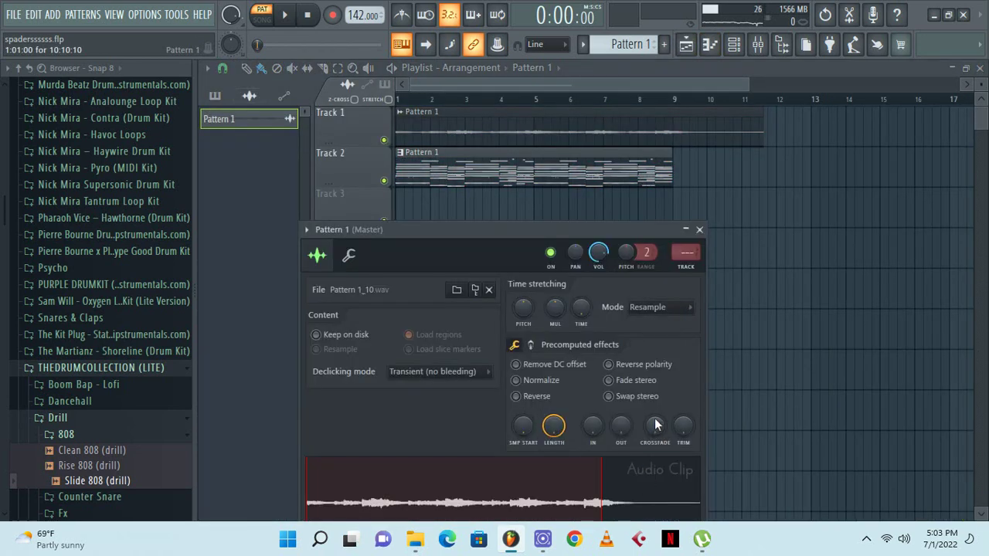
pyautogui.moveTo(683, 431); pyautogui.dragTo(683, 309)
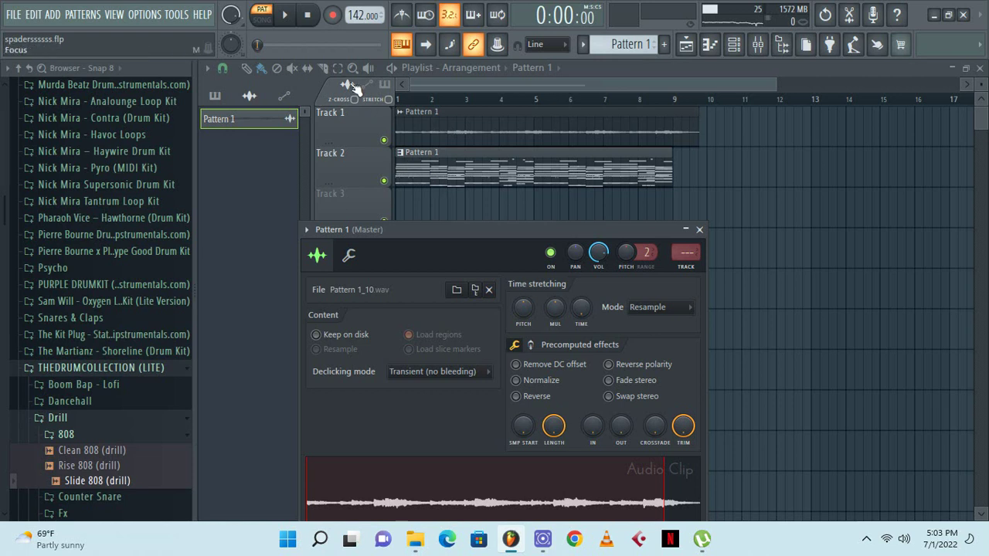
pyautogui.click(324, 68)
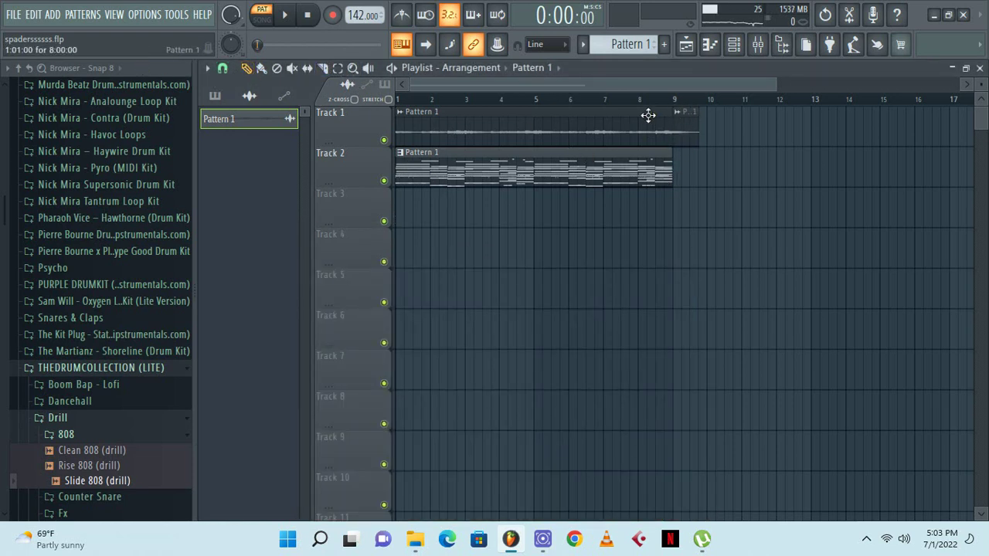
pyautogui.rightClick(695, 129)
# Reverse the Track 1 audio clip and listen to it with Track 1 soloed
pyautogui.doubleClick(473, 130)
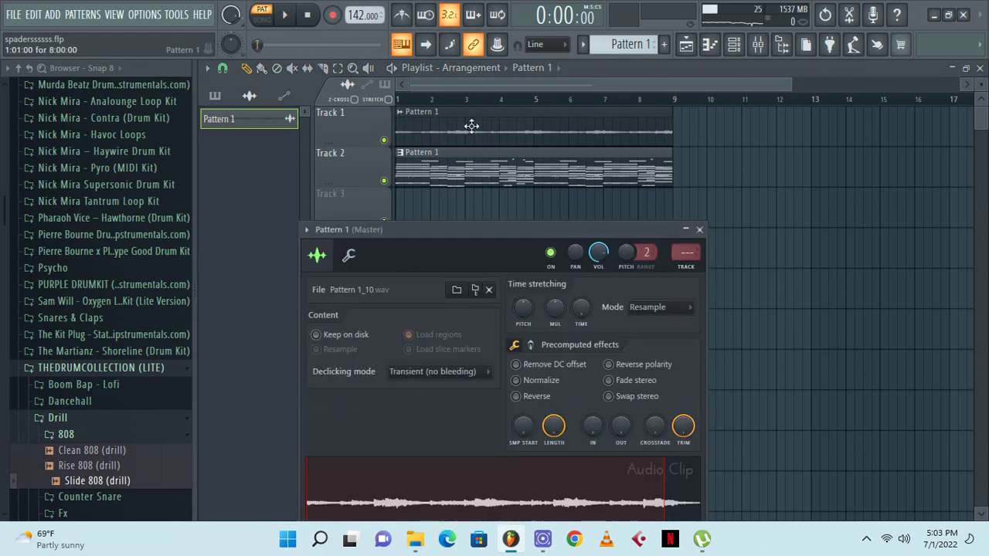
pyautogui.rightClick(557, 214)
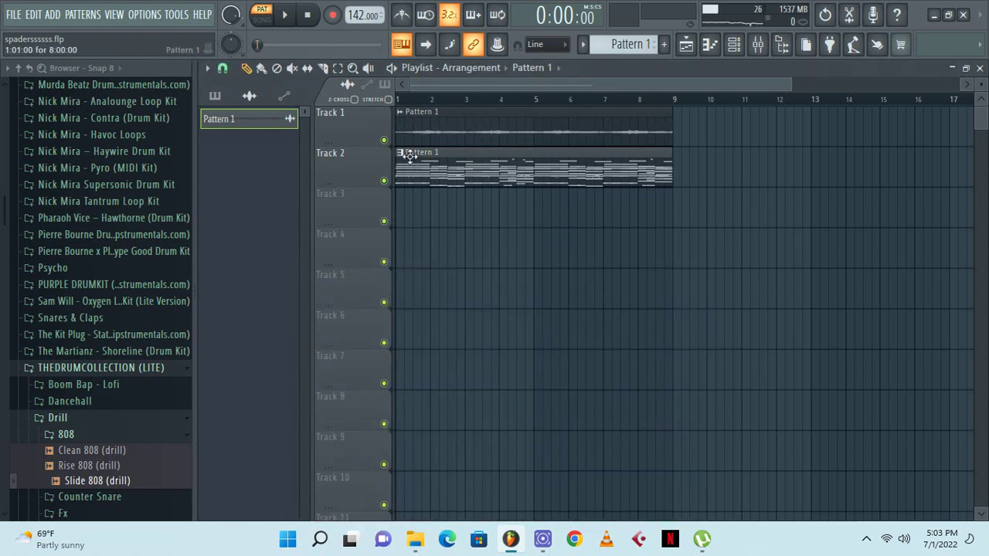
pyautogui.rightClick(388, 141)
pyautogui.press('space')
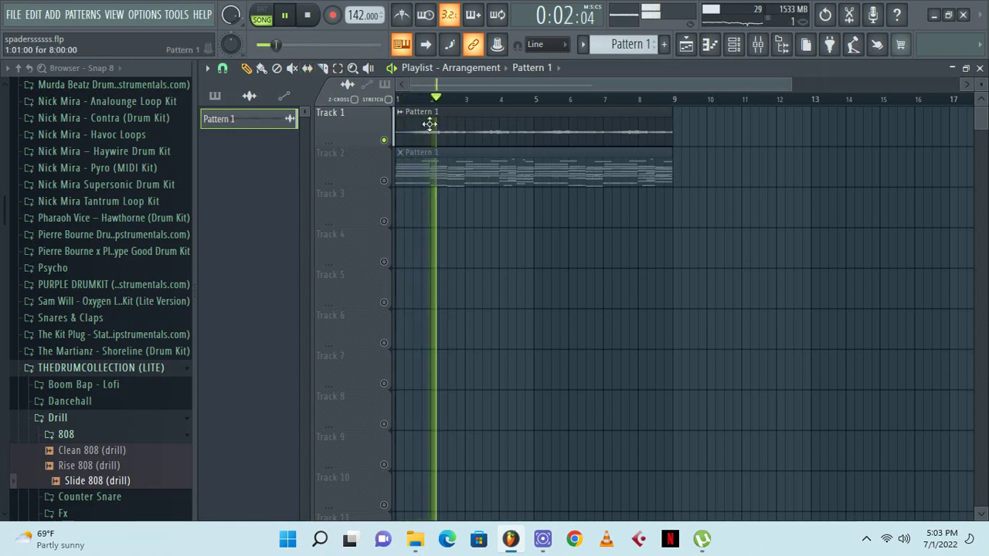
pyautogui.scroll(5, 437, 100)
pyautogui.scroll(-4, 438, 100)
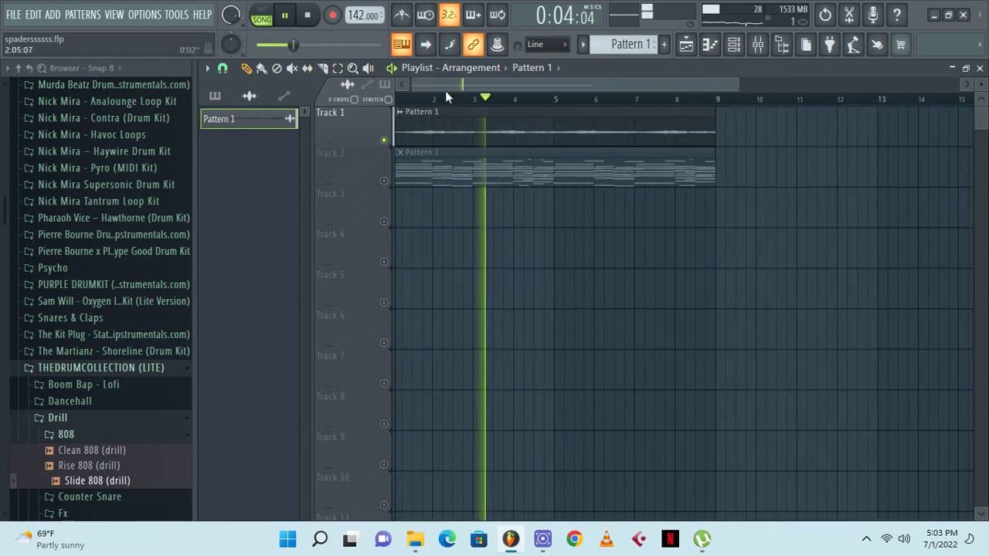
pyautogui.press('space')
# Unmute Track 2 and play the reversed clip together with the pattern
pyautogui.click(385, 181)
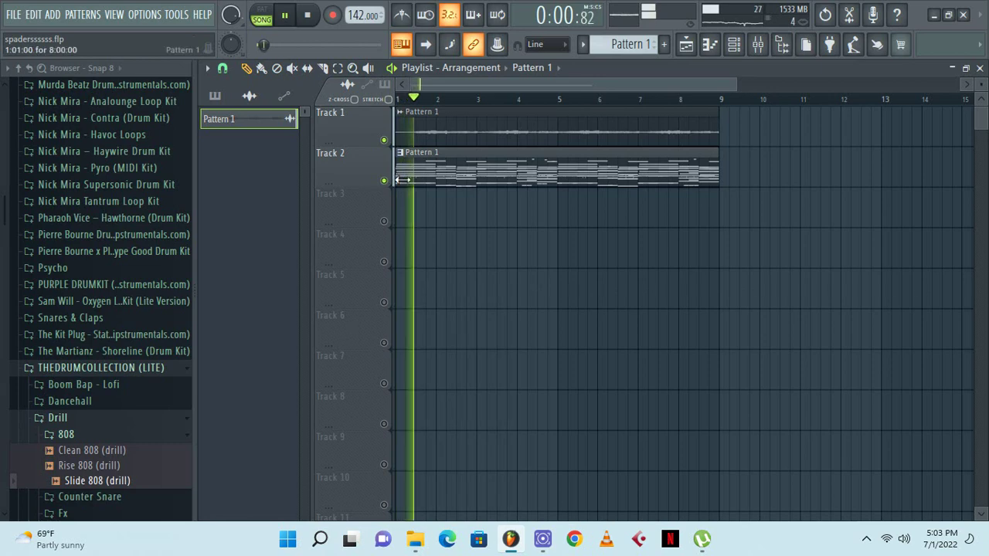
pyautogui.press('space')
pyautogui.scroll(1, 446, 104)
pyautogui.scroll(-4, 445, 100)
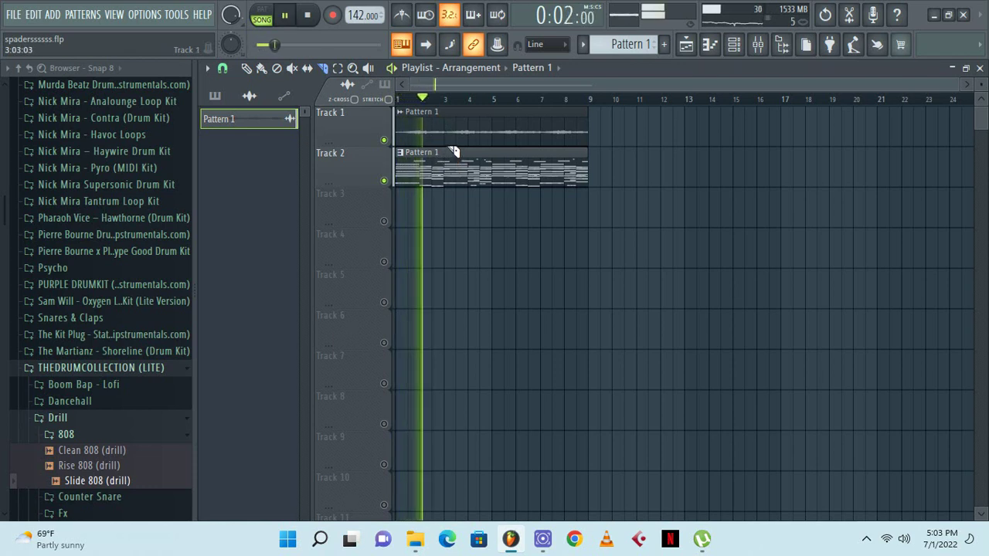
pyautogui.press('space')
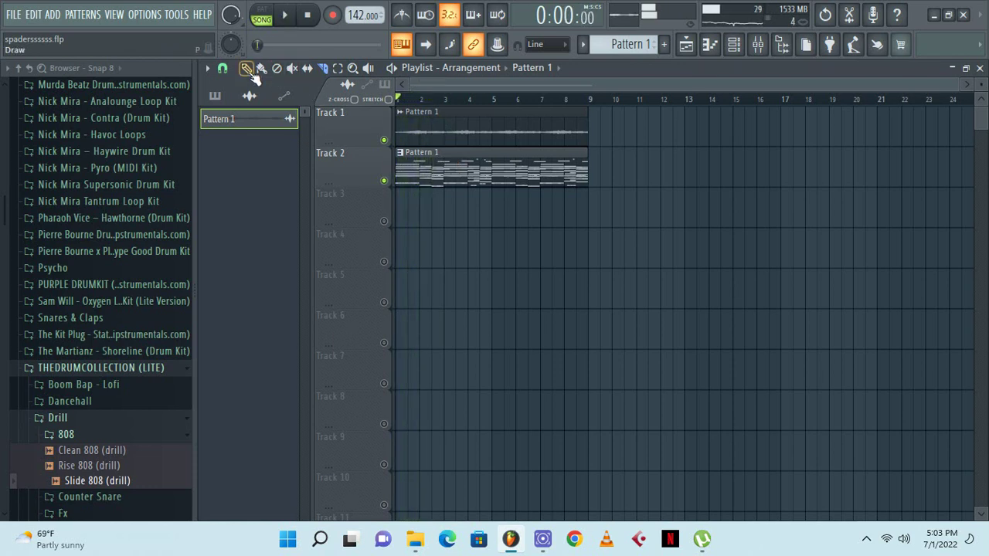
# Extend the reversed audio clip to bar 10 and check its sample settings
pyautogui.doubleClick(486, 133)
pyautogui.press('Escape')
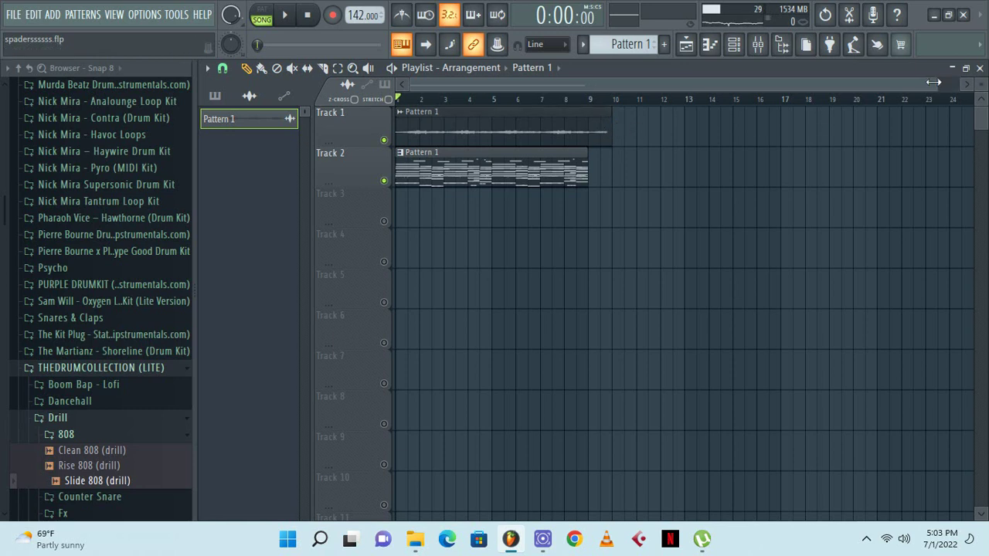
pyautogui.doubleClick(568, 135)
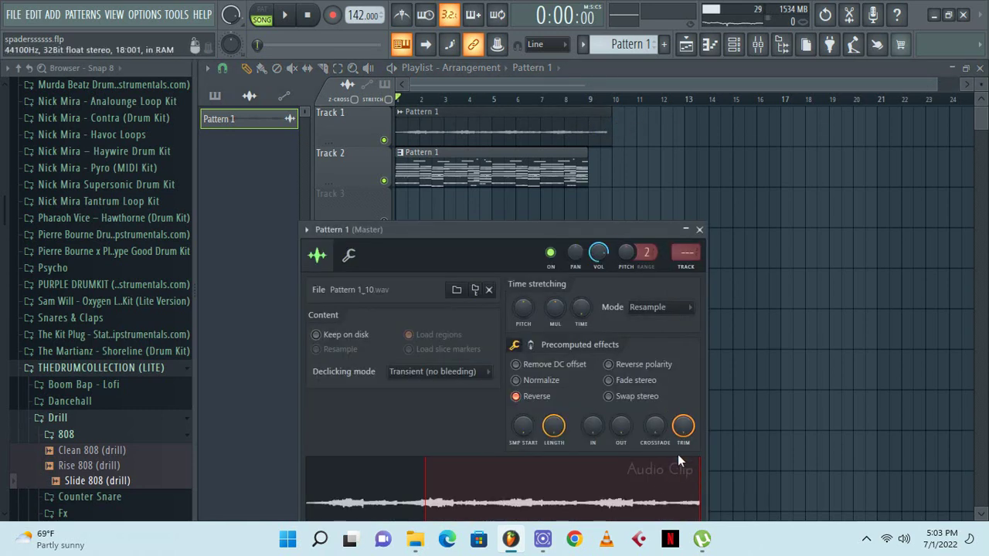
pyautogui.click(699, 231)
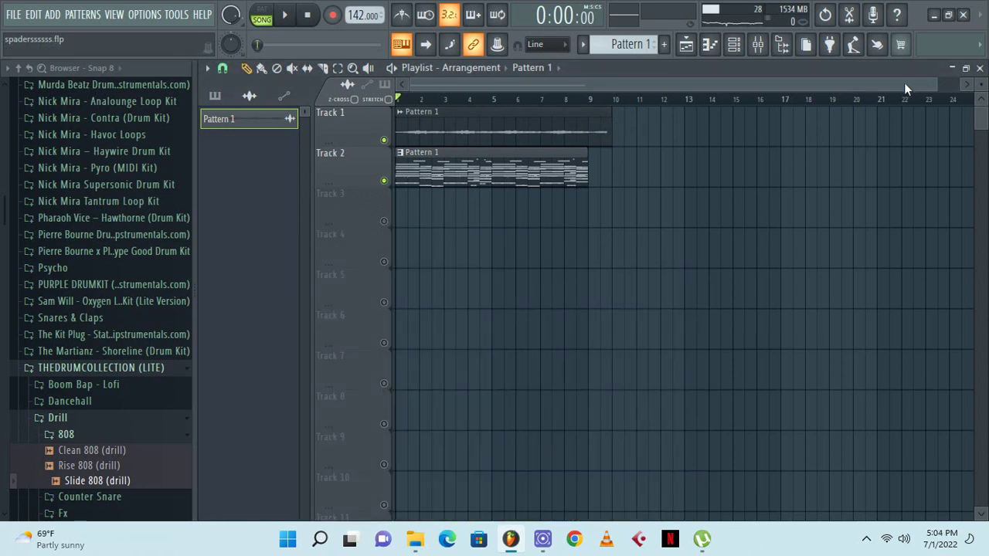
pyautogui.moveTo(935, 82); pyautogui.dragTo(646, 82)
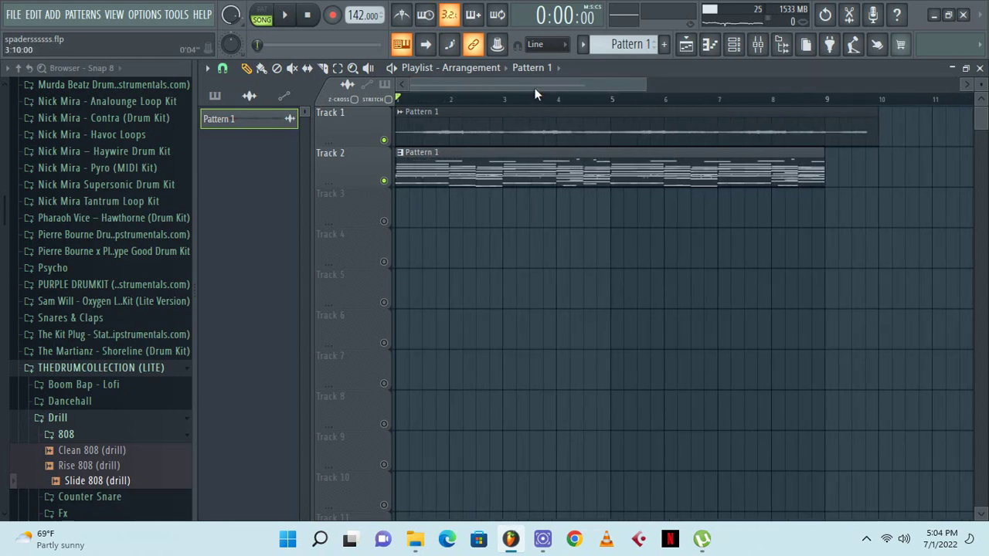
pyautogui.moveTo(534, 88); pyautogui.dragTo(637, 105)
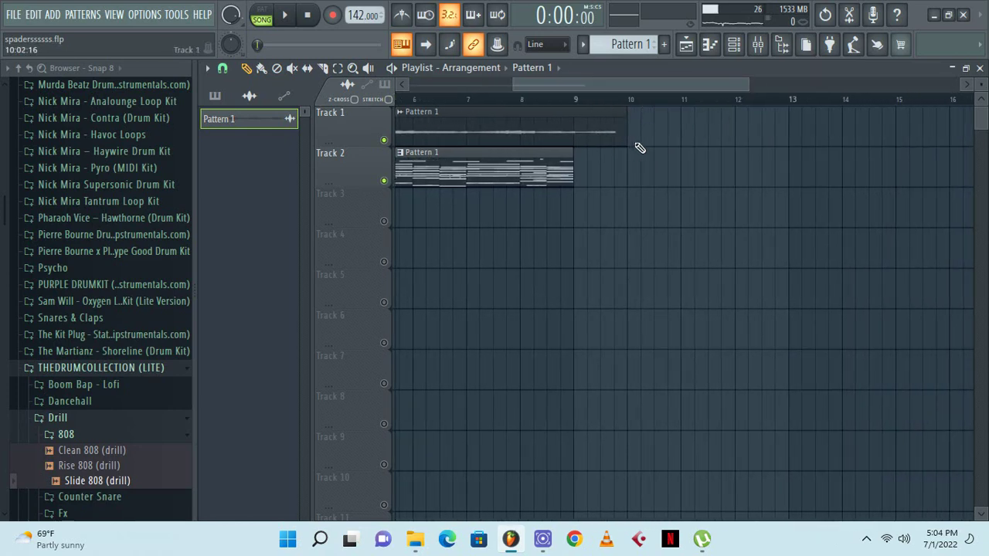
# Trim the silence from the reversed clip's start and fit the clip to the eight bars from bar 1
pyautogui.moveTo(745, 85); pyautogui.dragTo(77, 159)
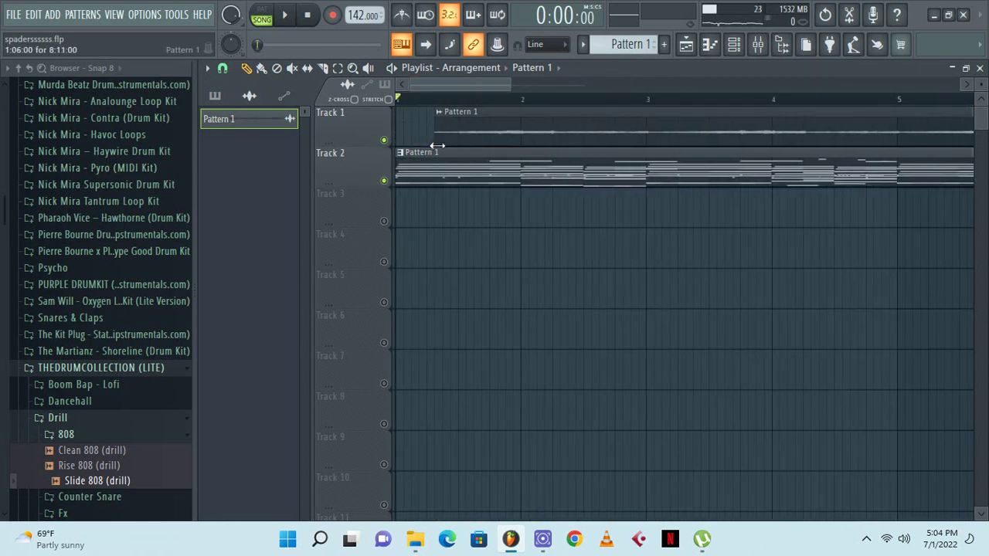
pyautogui.moveTo(465, 143); pyautogui.dragTo(289, 139)
pyautogui.moveTo(490, 88); pyautogui.dragTo(636, 118)
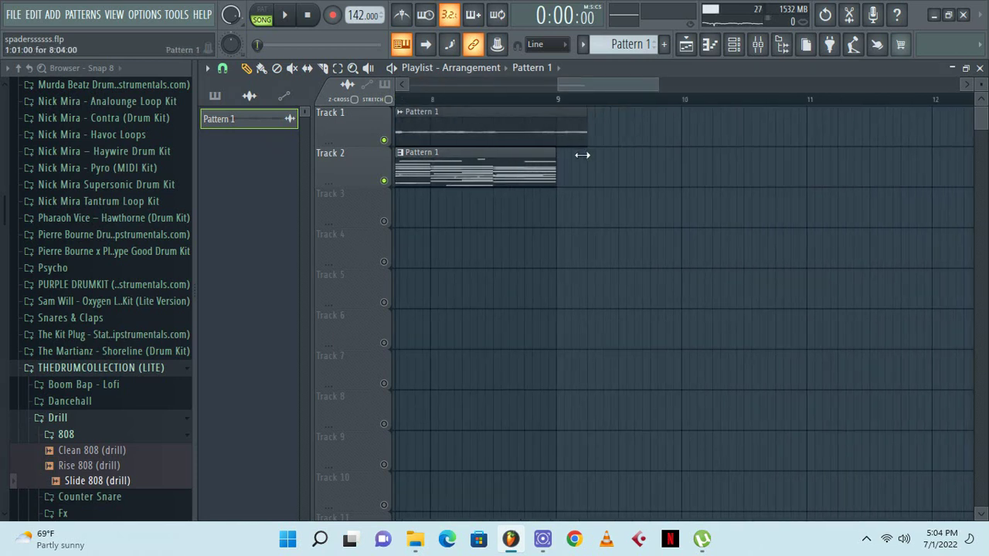
pyautogui.moveTo(595, 91); pyautogui.dragTo(448, 136)
pyautogui.moveTo(470, 86); pyautogui.dragTo(452, 128)
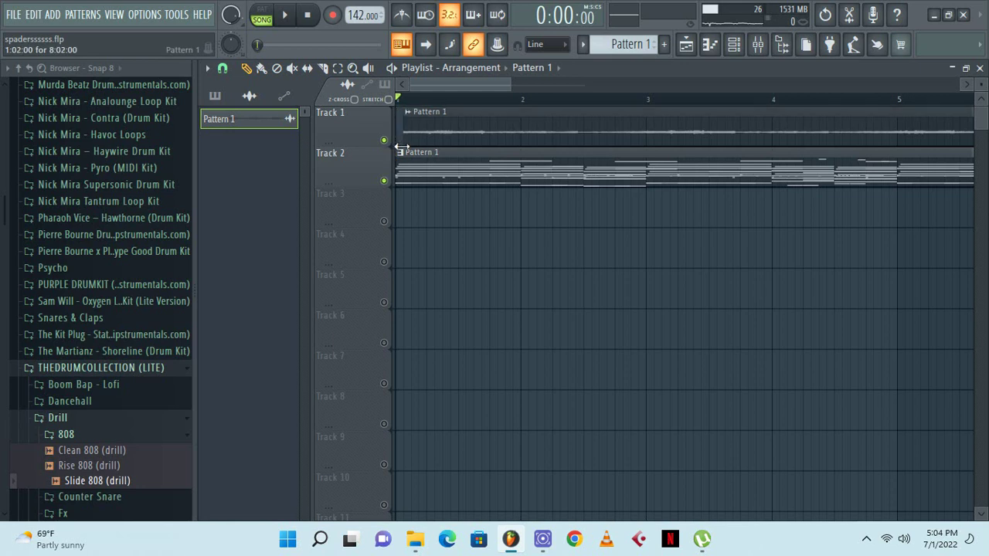
pyautogui.moveTo(470, 85); pyautogui.dragTo(421, 112)
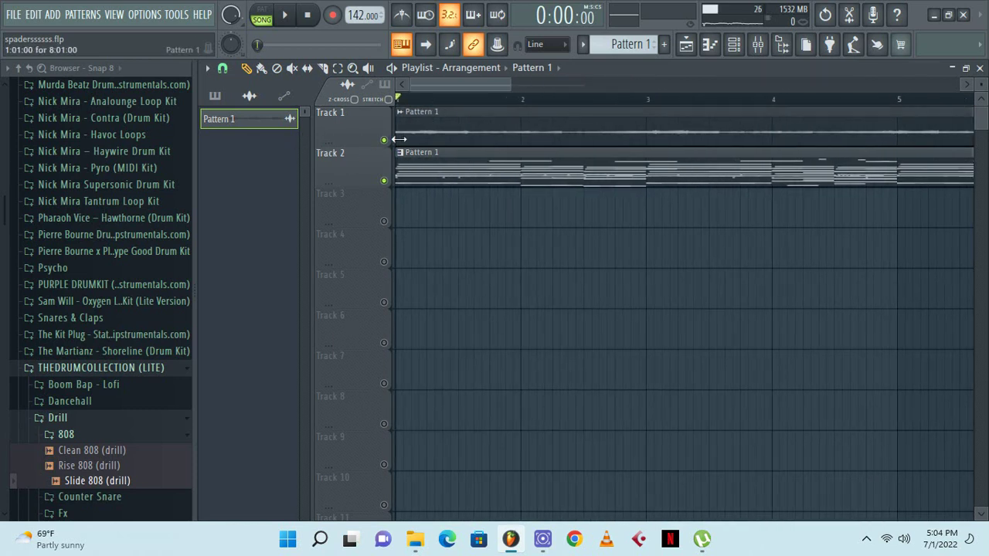
# Play both tracks together, and mute Track 2 to hear the reversed clip alone
pyautogui.press('space')
pyautogui.press('space')
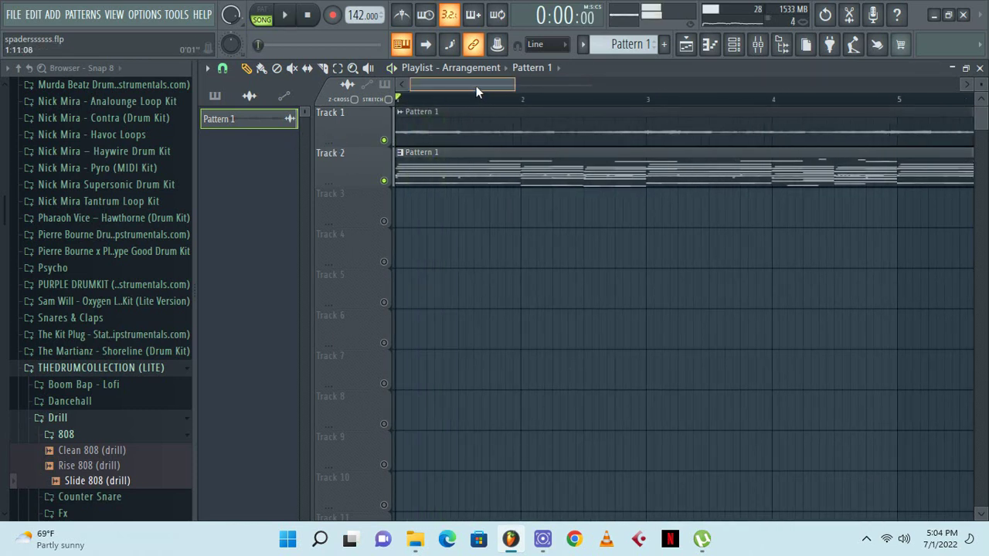
pyautogui.press('space')
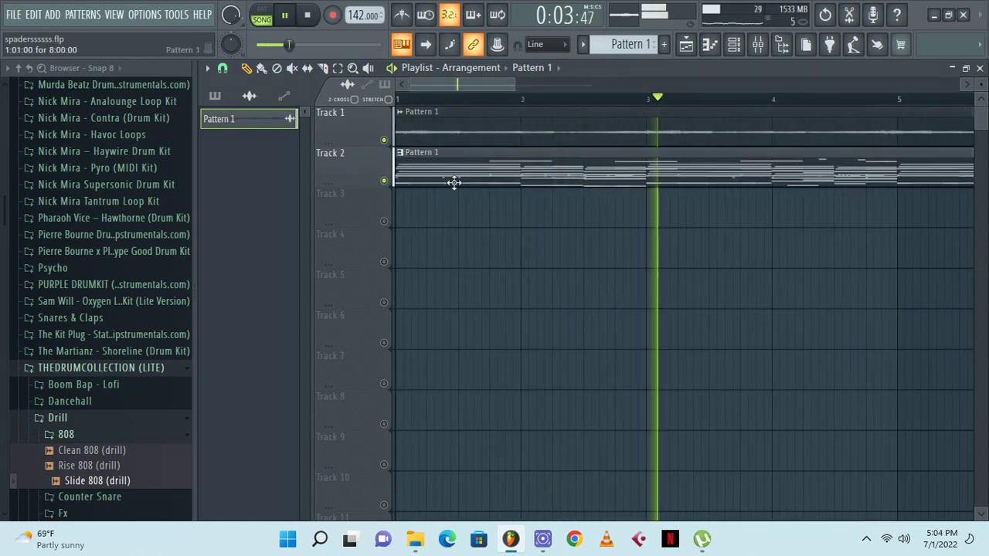
pyautogui.click(384, 180)
pyautogui.press('space')
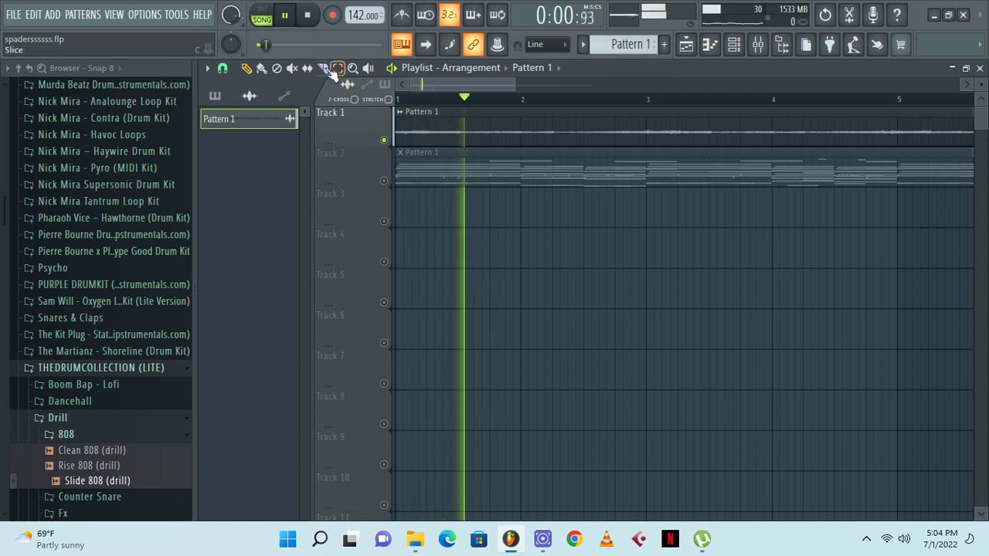
pyautogui.press('space')
# Slice the reversed clip at every bar line from bar 2 to bar 8 and move the slices to Track 3
pyautogui.click(647, 133)
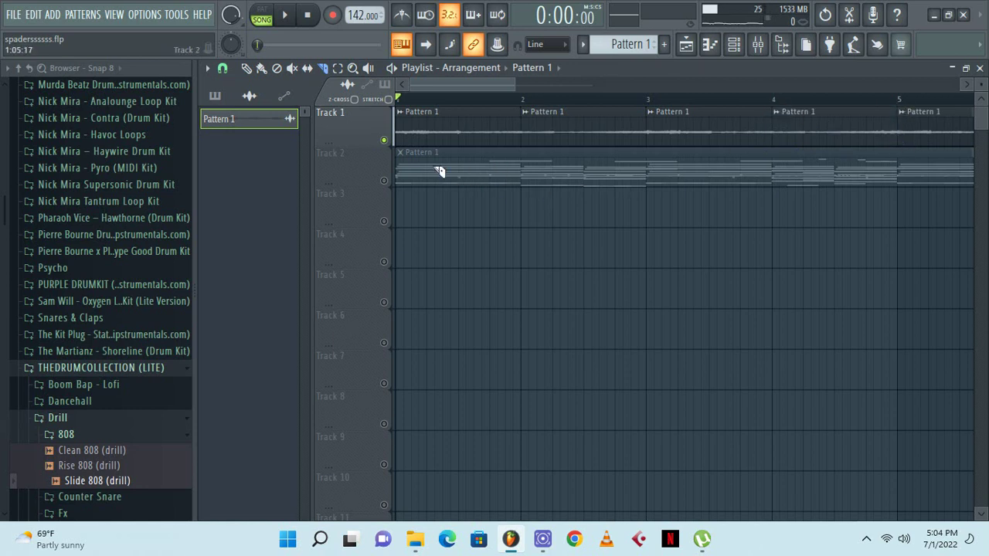
pyautogui.moveTo(484, 77); pyautogui.dragTo(548, 108)
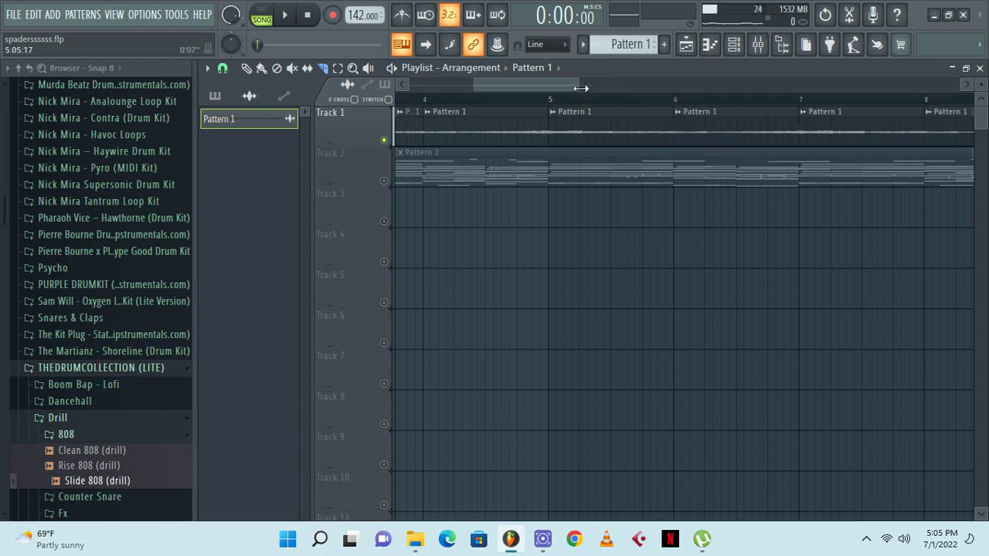
pyautogui.moveTo(579, 85); pyautogui.dragTo(698, 85)
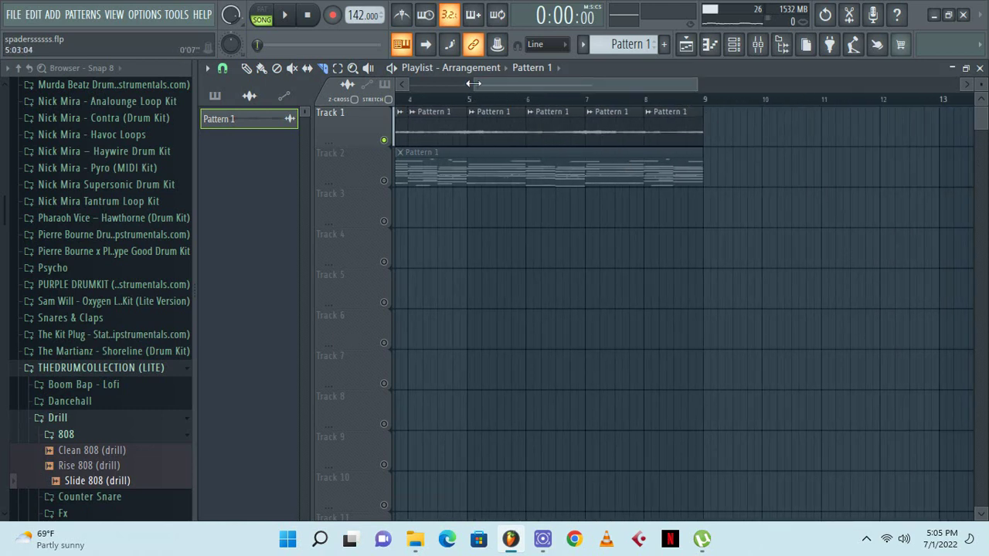
pyautogui.moveTo(469, 89); pyautogui.dragTo(218, 138)
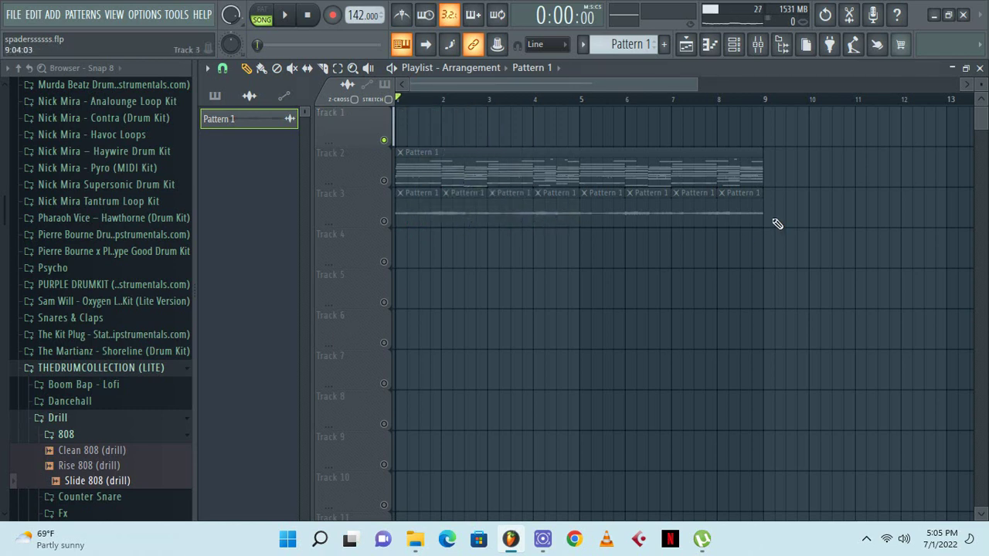
# Move all eight reversed slices from Track 3 up to Track 1 and check the clip's sample settings
pyautogui.moveTo(712, 237); pyautogui.dragTo(370, 259)
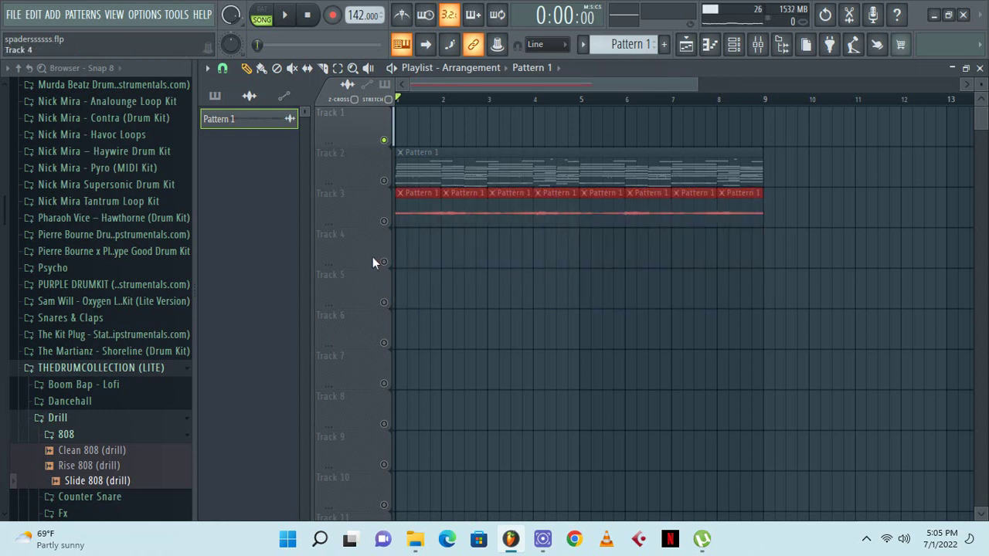
pyautogui.hotkey('shift', 'Up')
pyautogui.hotkey('shift', 'Up')
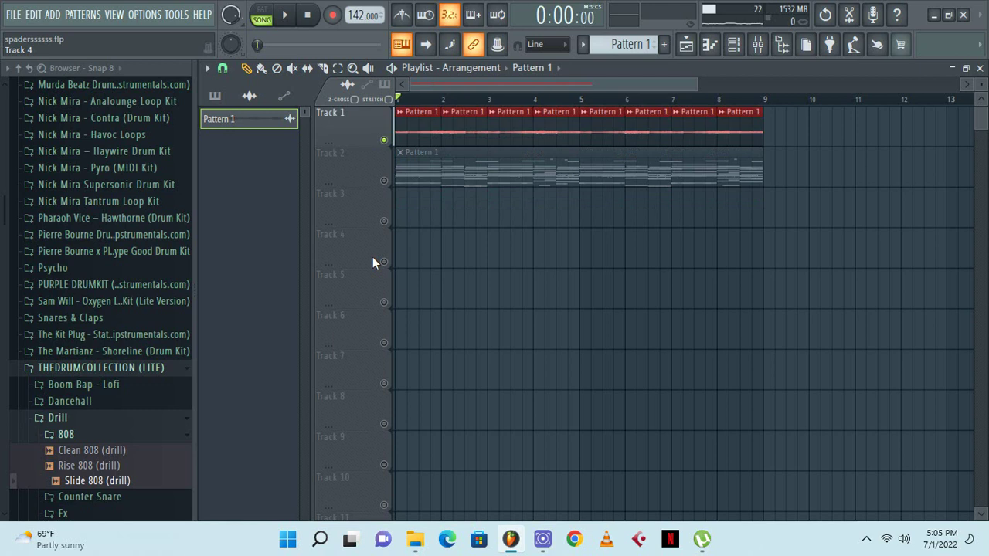
pyautogui.doubleClick(426, 142)
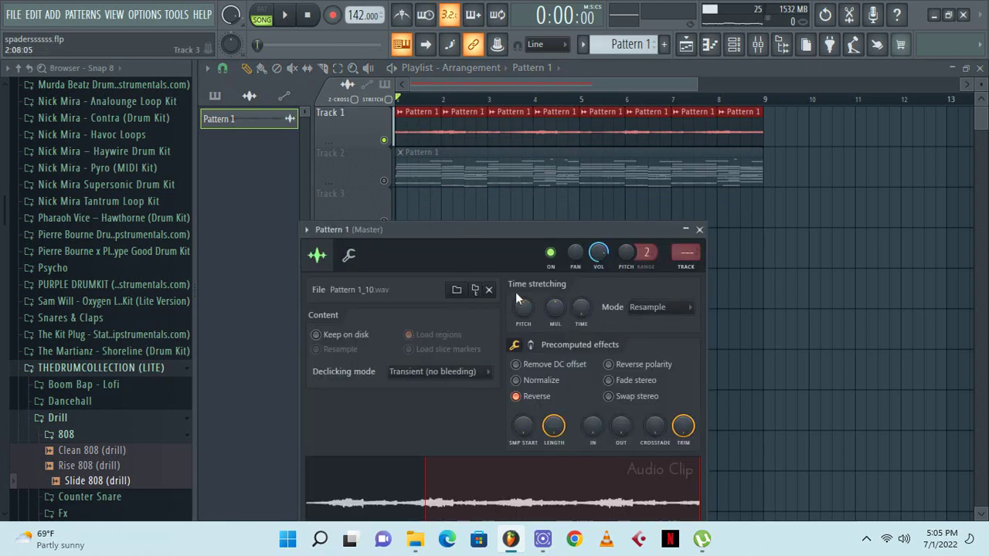
pyautogui.click(701, 230)
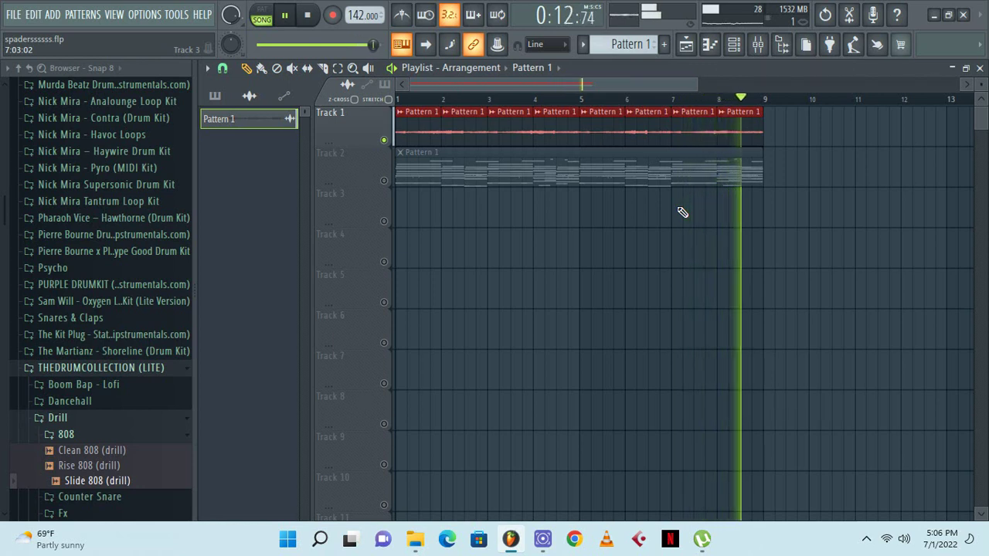
# Unmute Track 2 in the playlist and enable the hi-hat, Log Drum, rimshot and percussion channels alongside the guitar
pyautogui.click(385, 180)
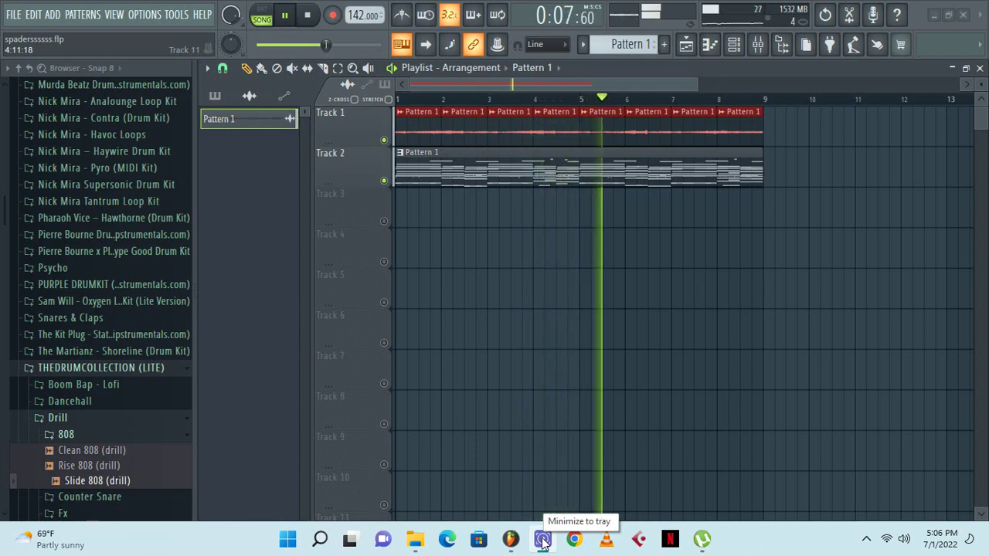
pyautogui.doubleClick(592, 168)
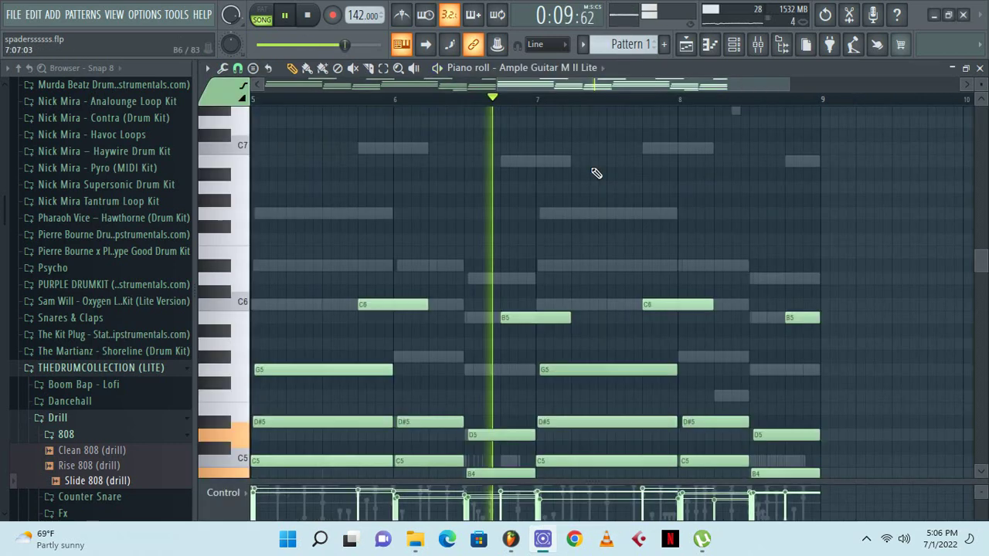
pyautogui.click(729, 49)
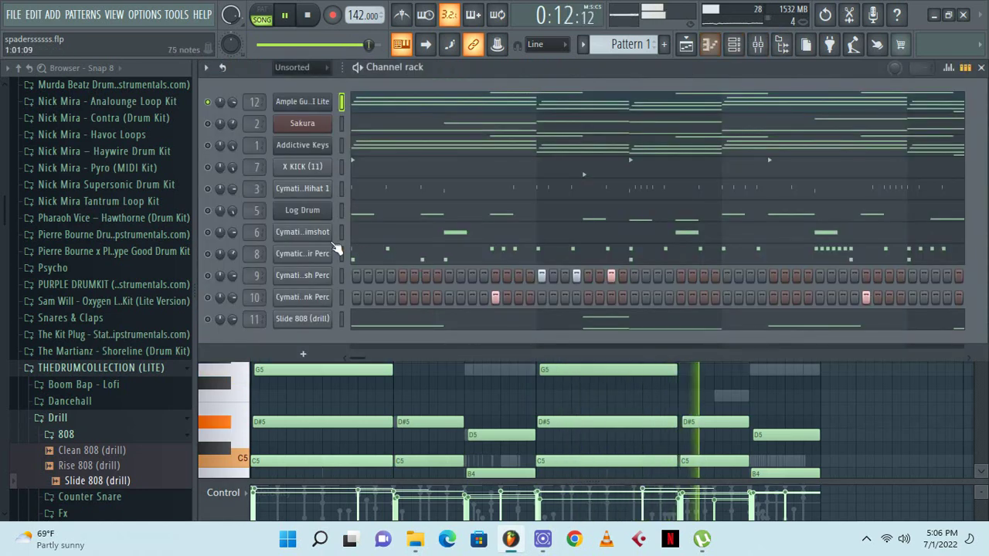
pyautogui.click(207, 233)
pyautogui.click(207, 254)
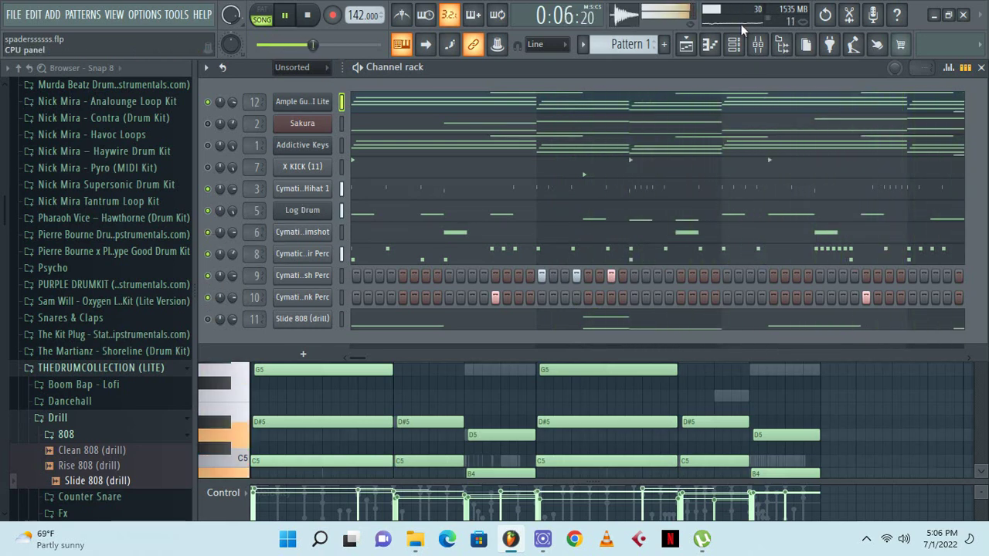
# Lower the Insert 5 volume fader in the mixer during playback and save the project
pyautogui.click(759, 45)
pyautogui.click(512, 148)
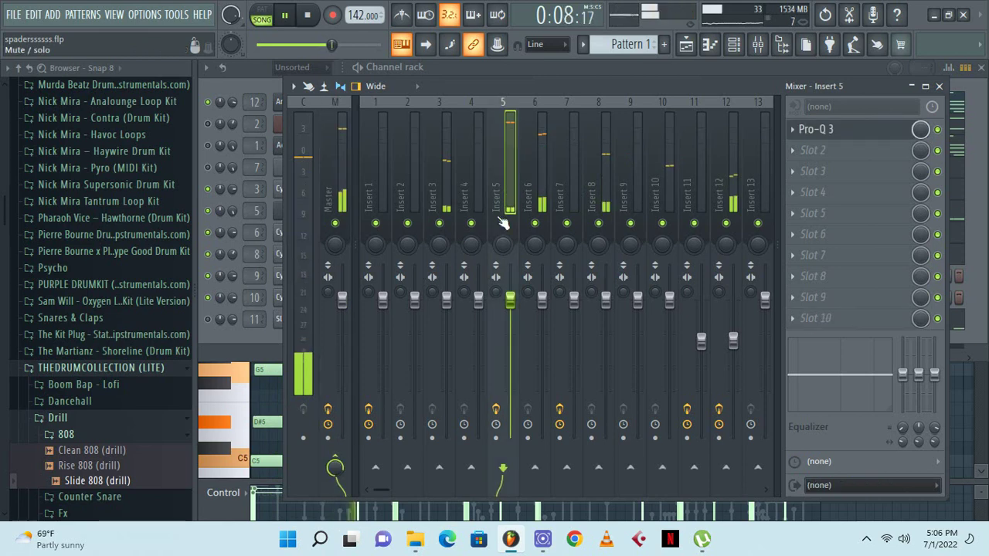
pyautogui.moveTo(510, 298); pyautogui.dragTo(510, 328)
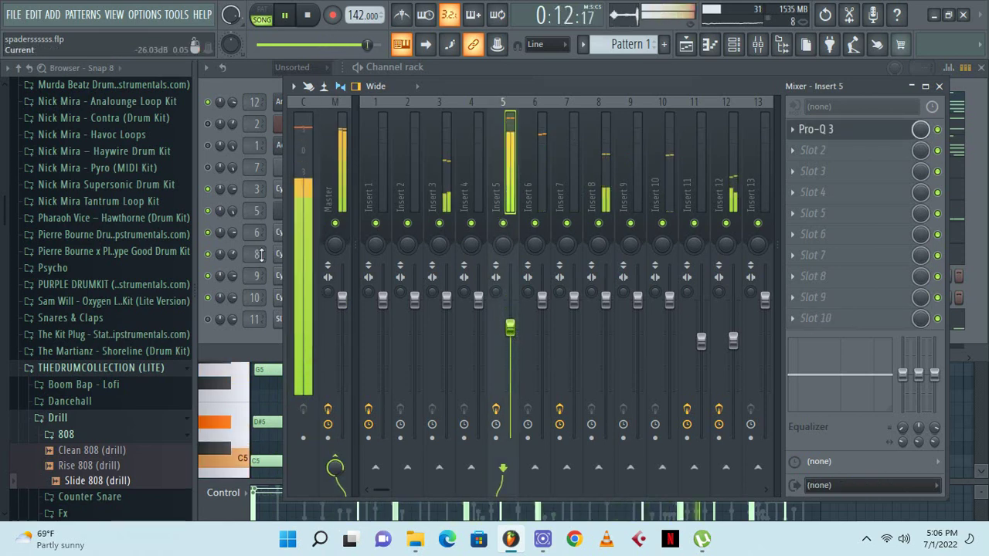
pyautogui.click(234, 84)
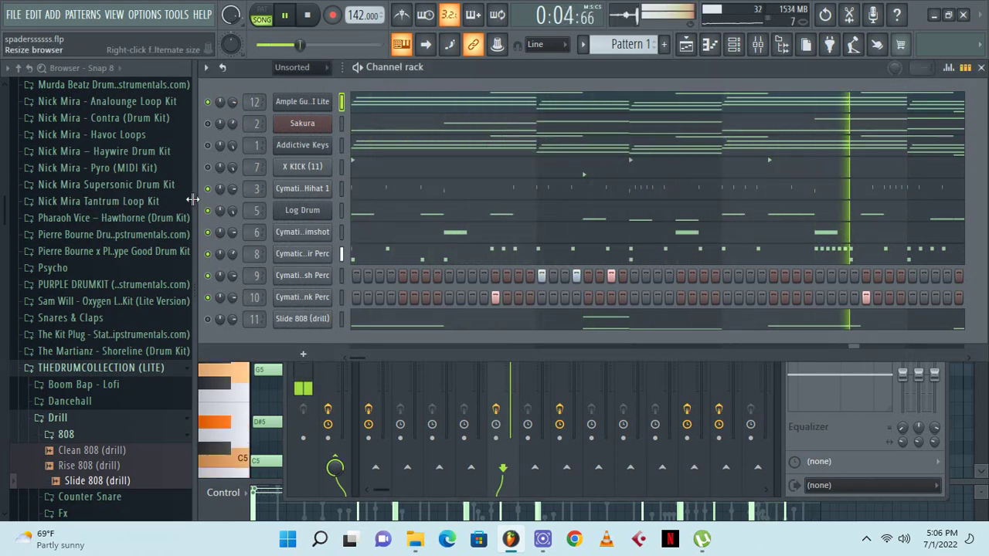
pyautogui.hotkey('ctrl', 's')
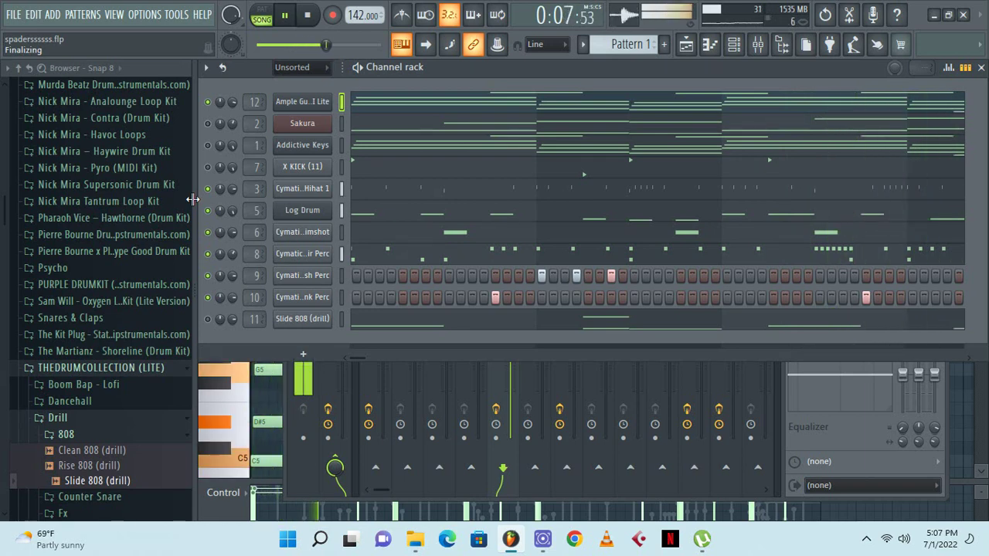
# Stop playback and bring the mixer back in front of the channel rack
pyautogui.press('space')
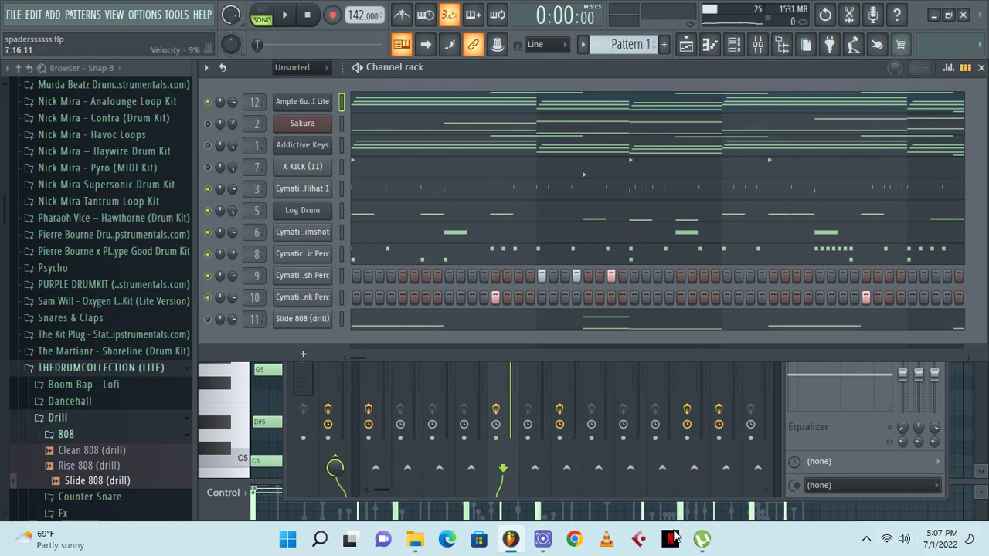
pyautogui.click(669, 479)
pyautogui.click(662, 465)
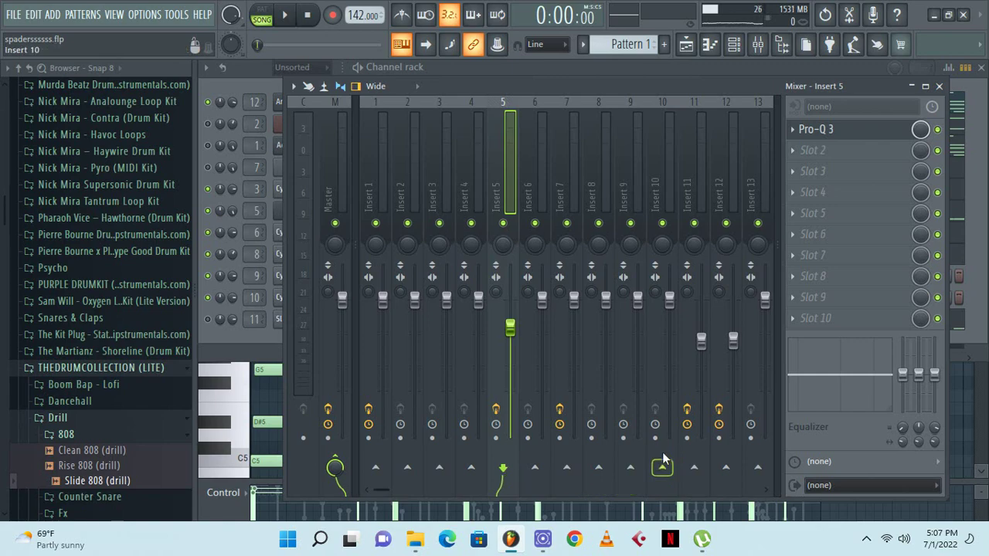